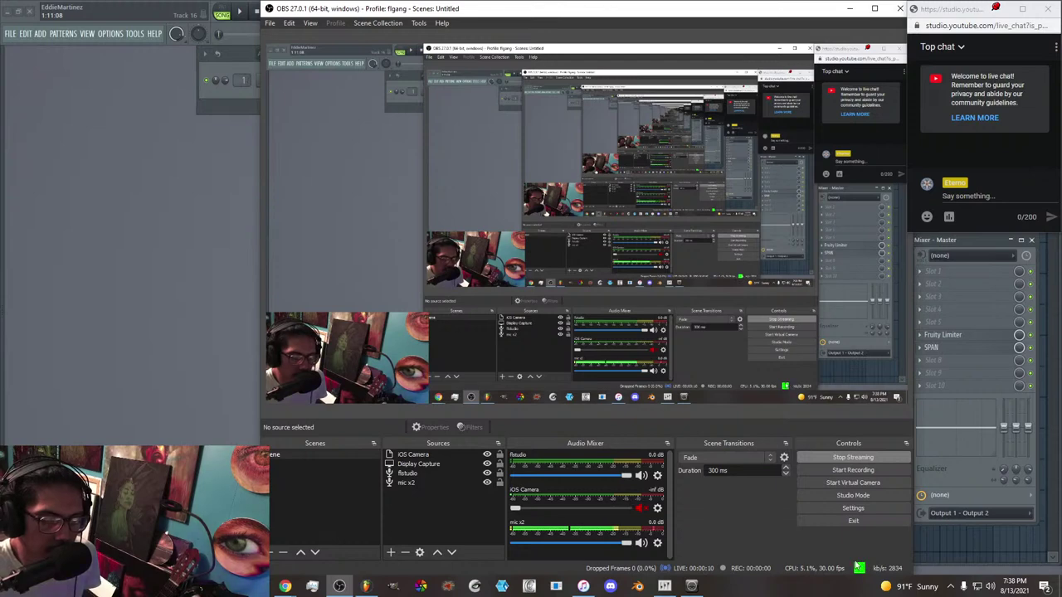
# Check the live stream's dashboard in YouTube Studio, return to FL Studio, and bring up OBS to check the stream.
pyautogui.click(848, 10)
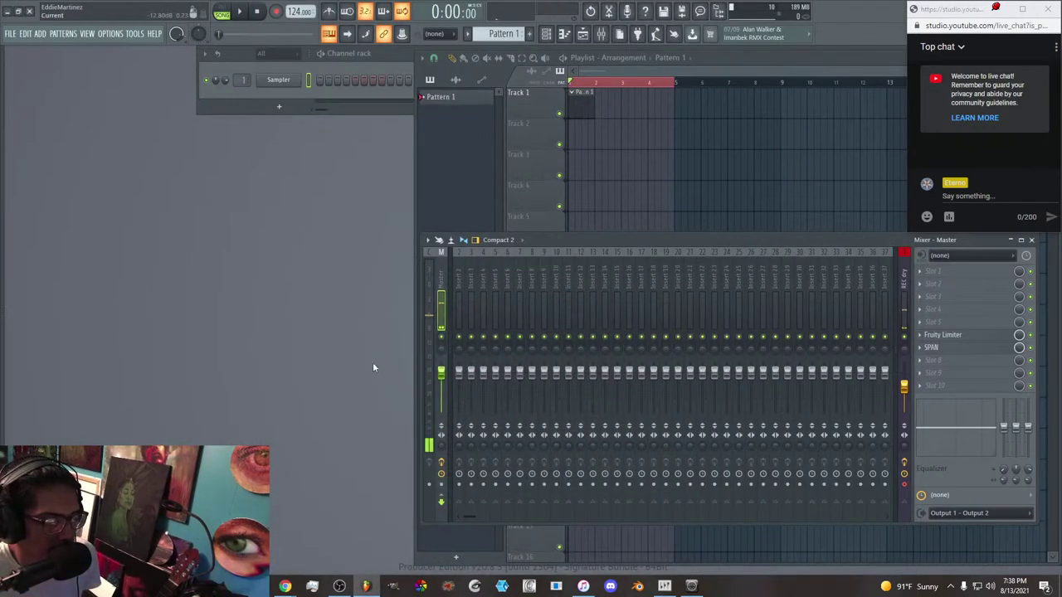
pyautogui.moveTo(285, 586)
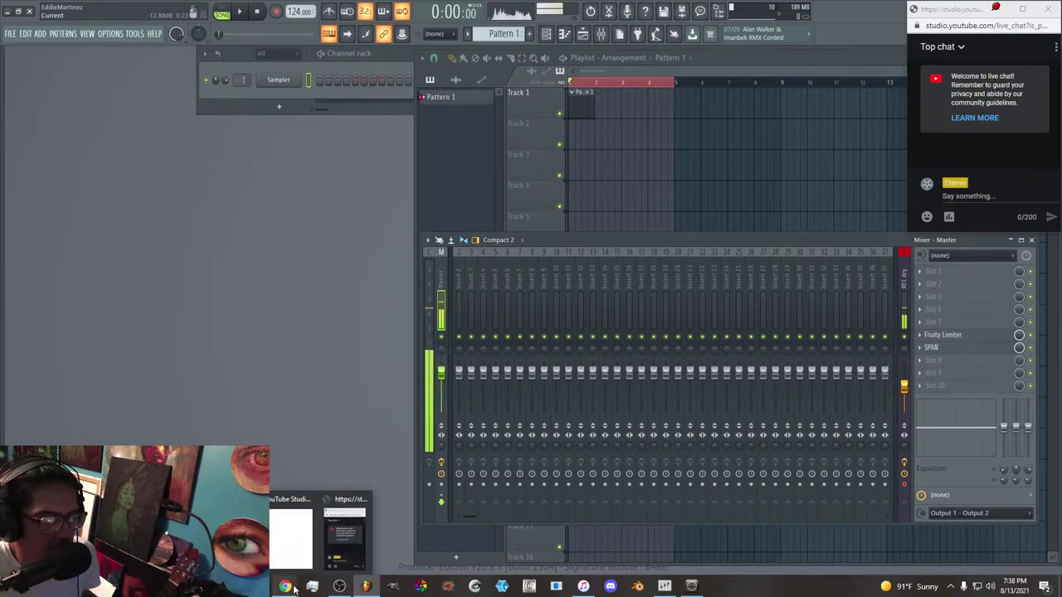
pyautogui.click(290, 539)
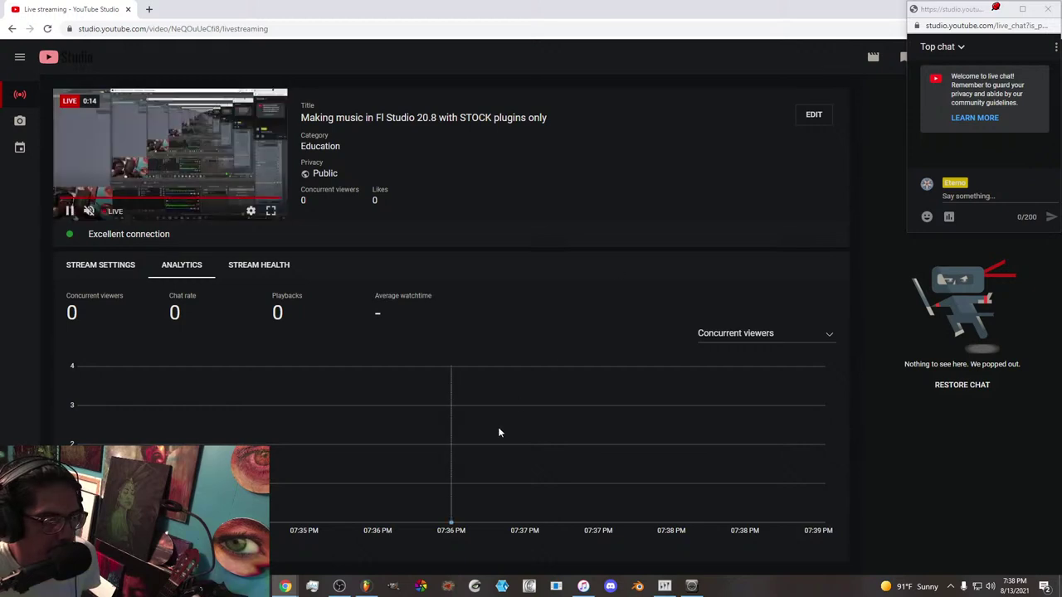
pyautogui.moveTo(286, 587)
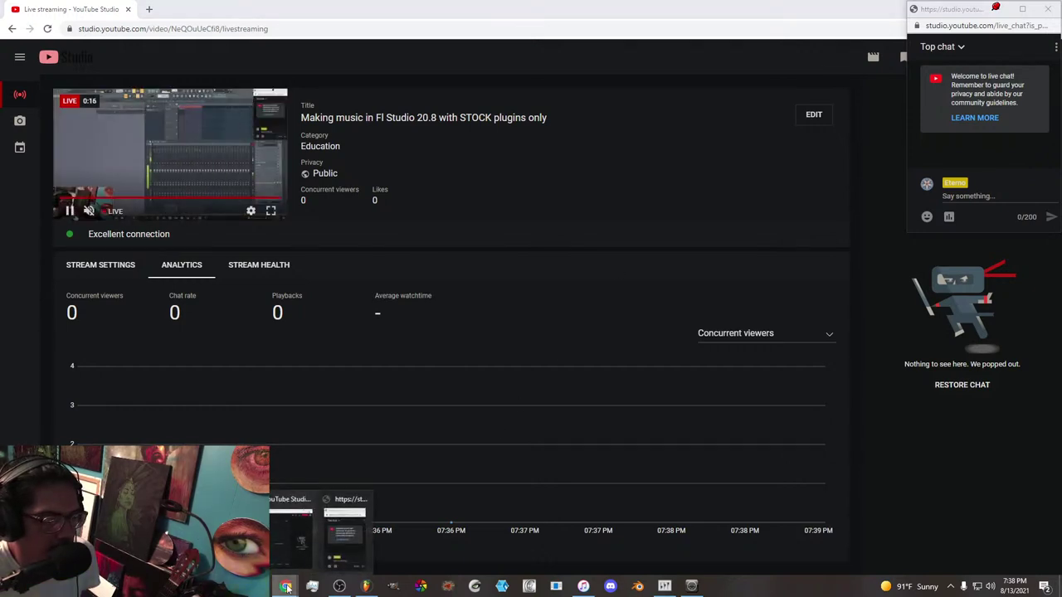
pyautogui.click(367, 587)
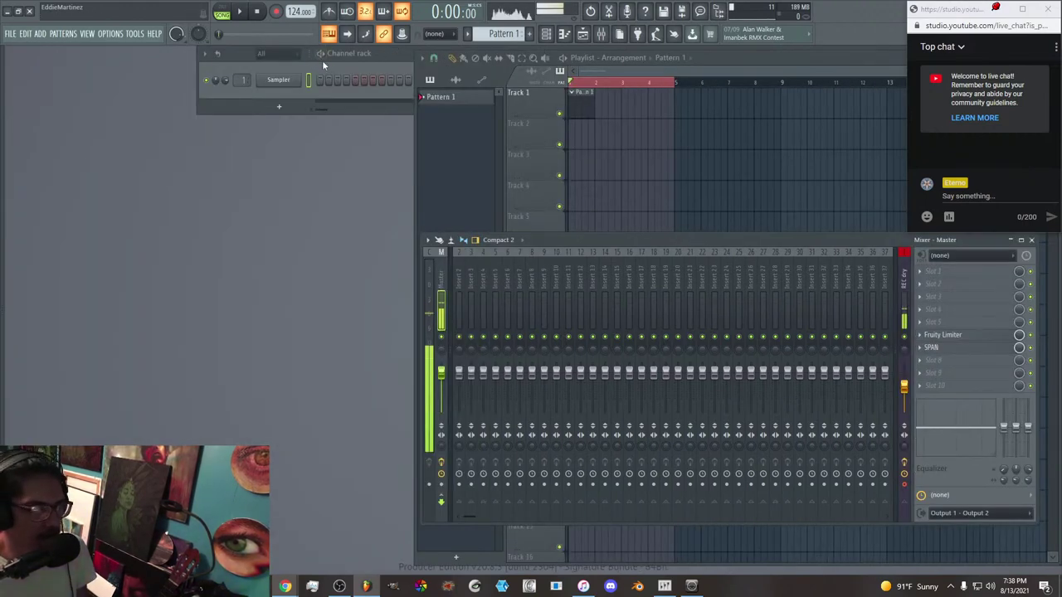
pyautogui.click(325, 67)
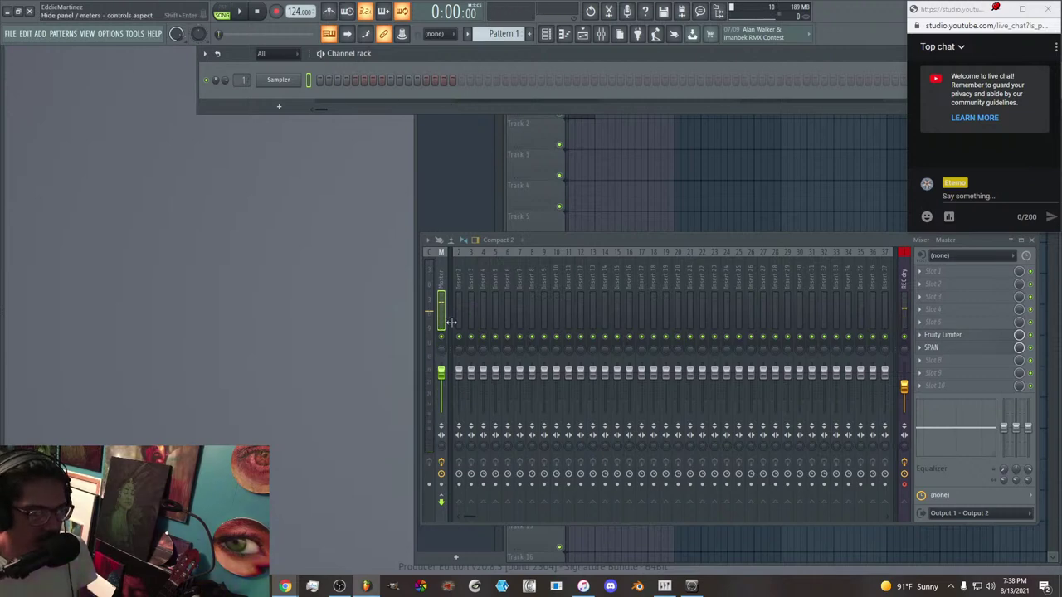
pyautogui.click(340, 586)
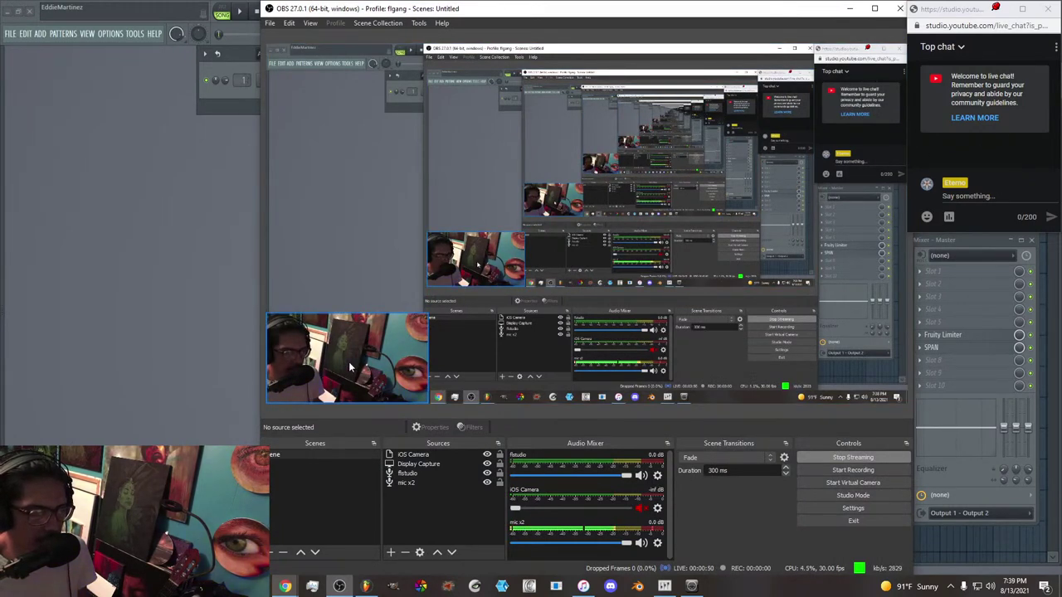
# Collapse the Old Packs folder in the FL Studio sample browser and look through the remaining packs.
pyautogui.moveTo(4, 227)
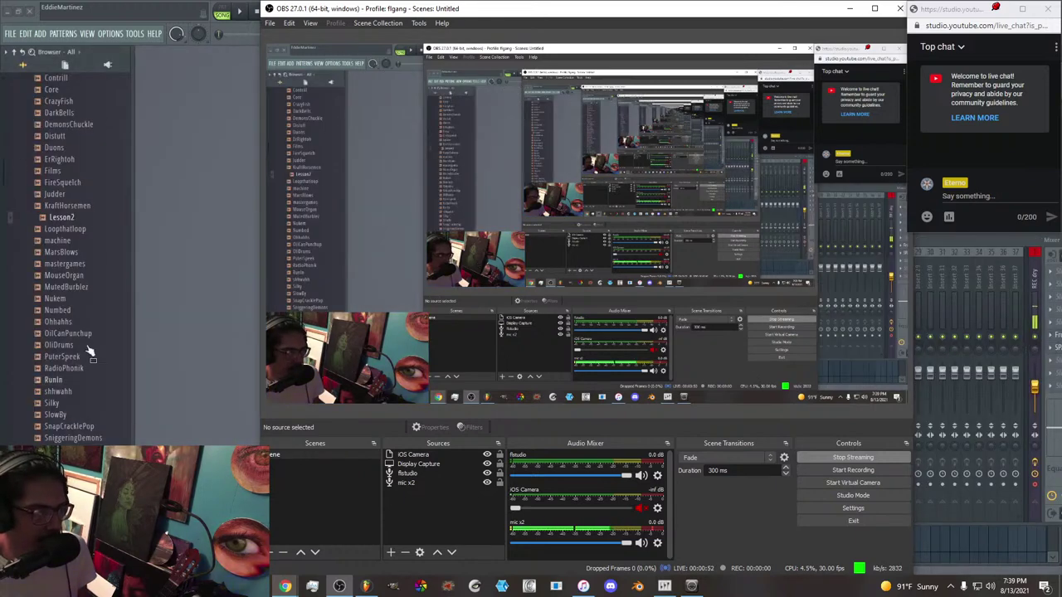
pyautogui.scroll(6, 82, 208)
pyautogui.click(72, 322)
pyautogui.scroll(6, 88, 318)
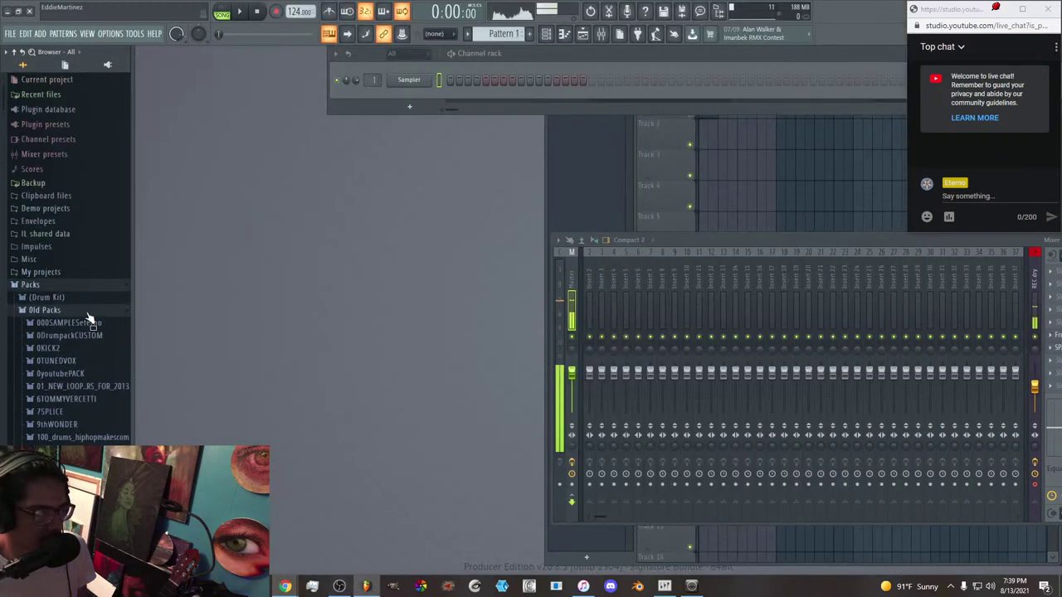
pyautogui.moveTo(4, 282)
pyautogui.scroll(-10, 72, 365)
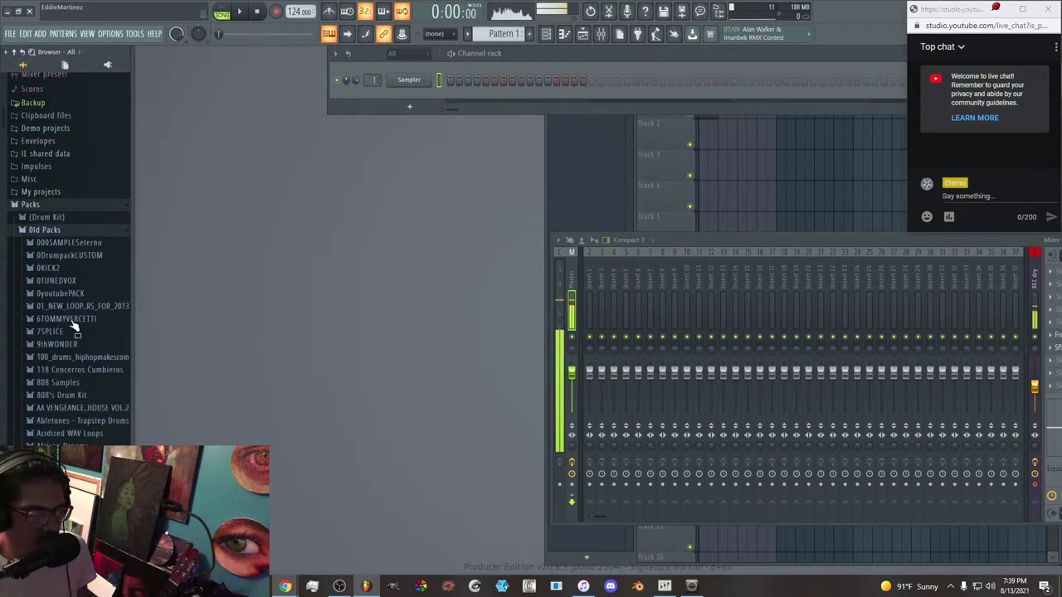
pyautogui.scroll(5, 79, 373)
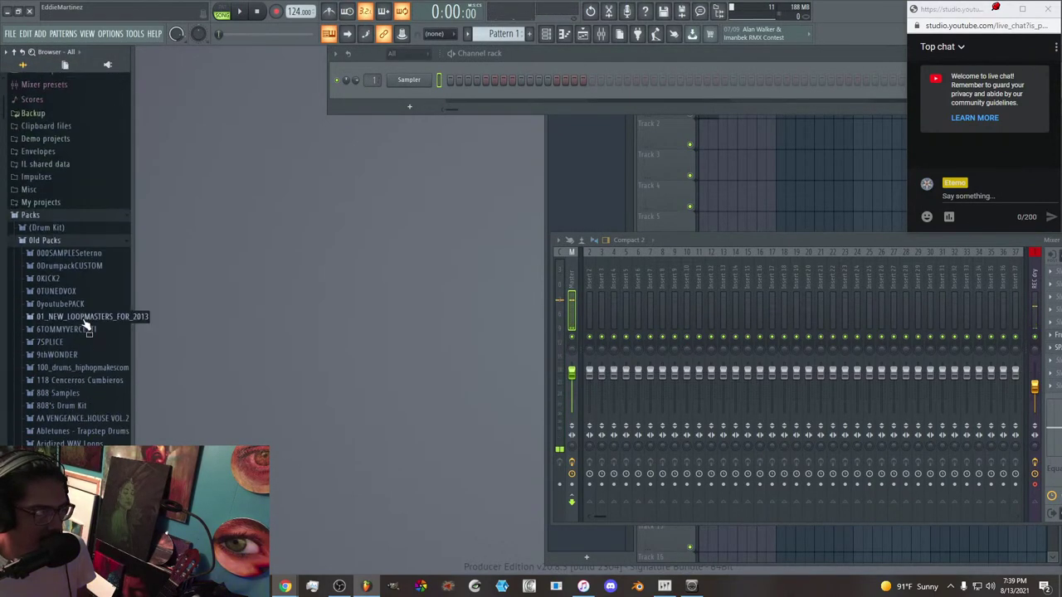
pyautogui.click(58, 241)
pyautogui.scroll(-8, 60, 241)
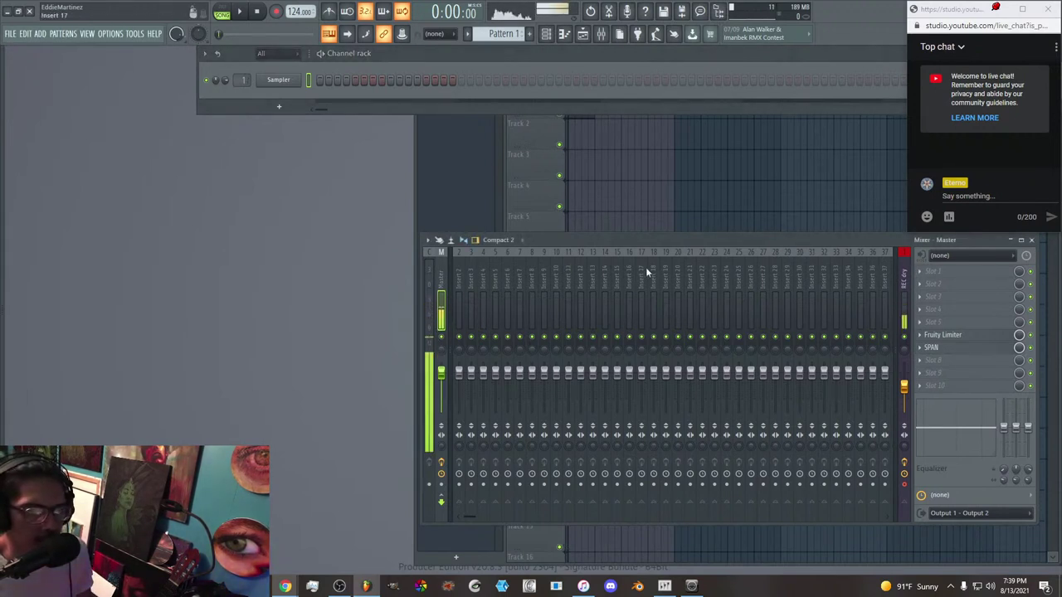
# Inspect the SPAN analyzer and the Fruity Limiter on the Master mixer track, closing each plugin window.
pyautogui.click(951, 350)
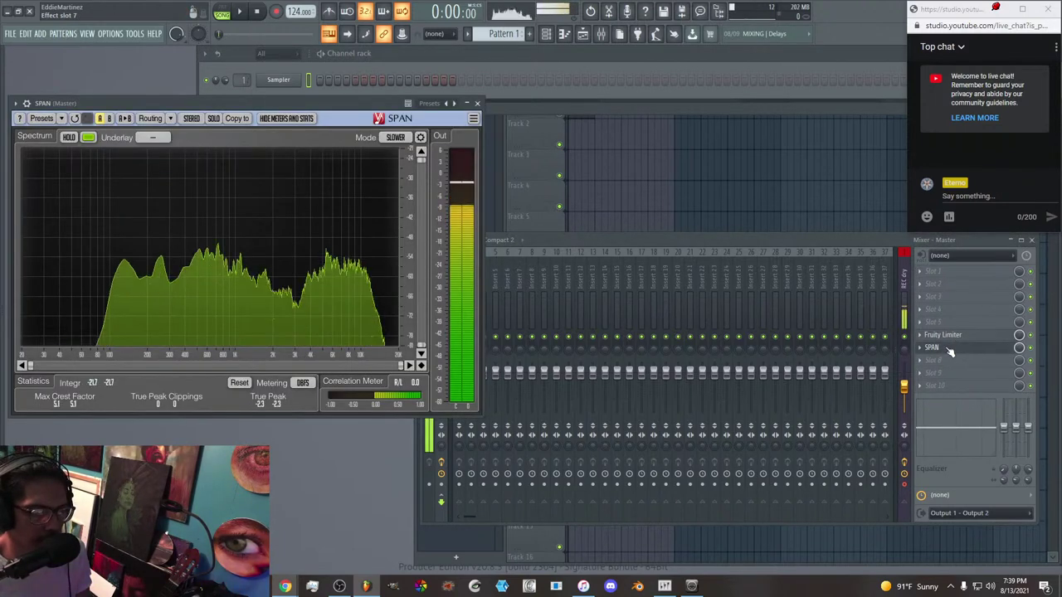
pyautogui.moveTo(304, 106); pyautogui.dragTo(322, 184)
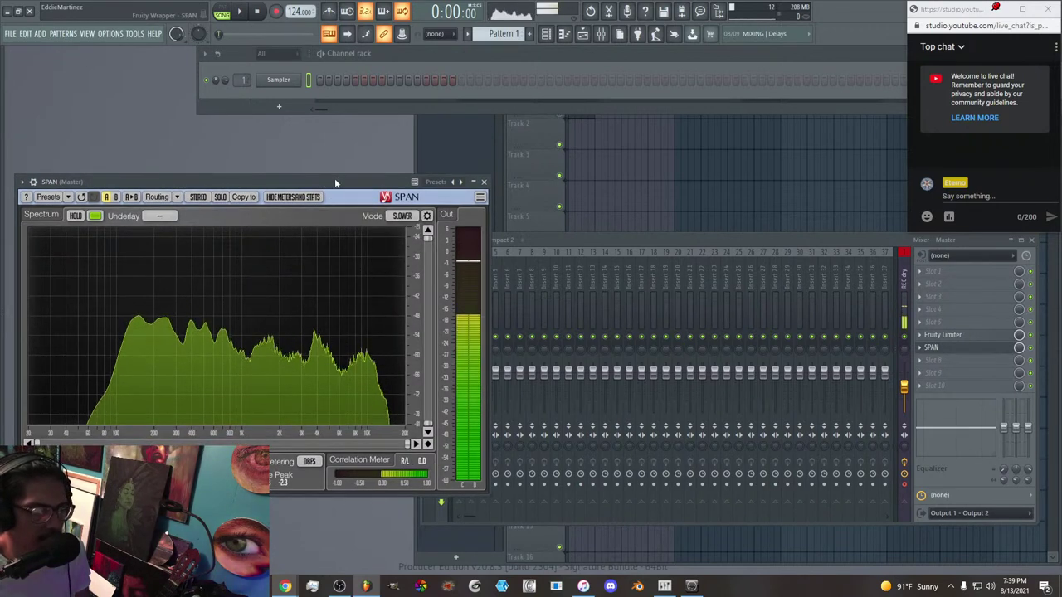
pyautogui.click(485, 182)
pyautogui.click(962, 336)
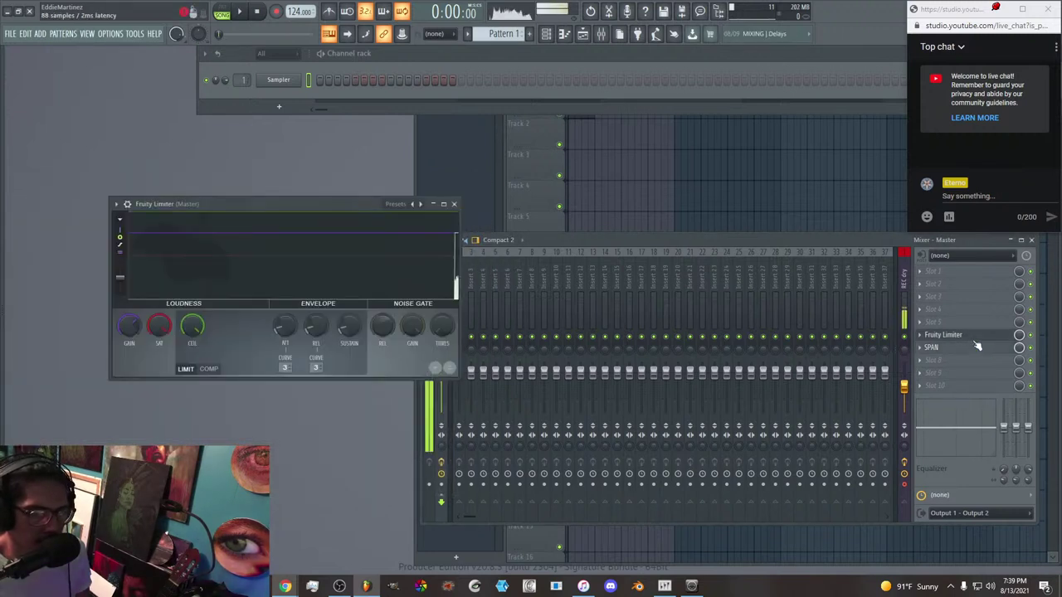
pyautogui.click(453, 204)
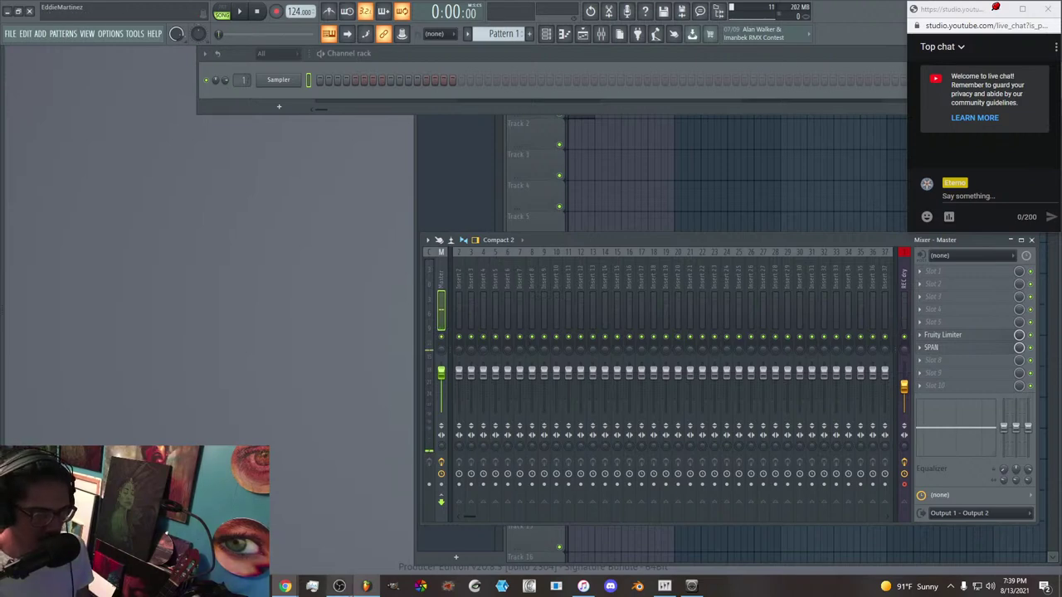
# Switch to OBS and mute the mic x2 source in the audio mixer.
pyautogui.click(339, 587)
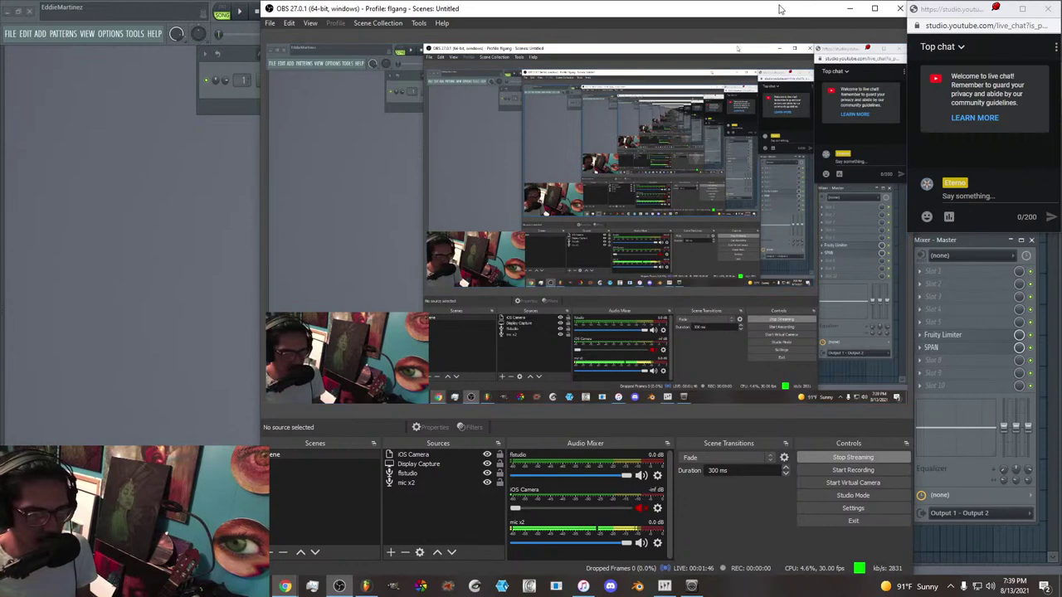
pyautogui.click(849, 8)
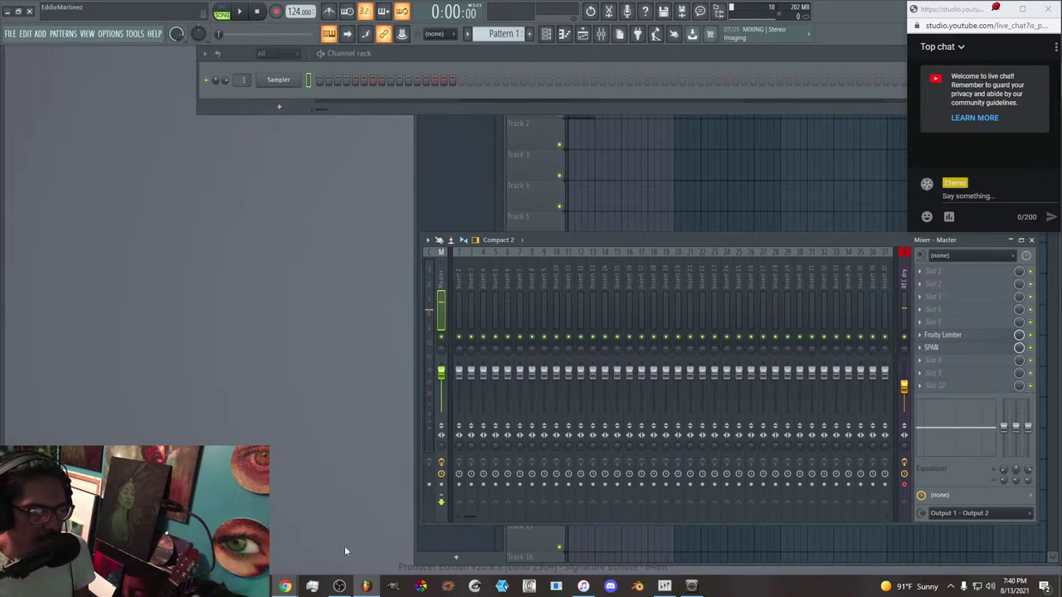
pyautogui.click(339, 587)
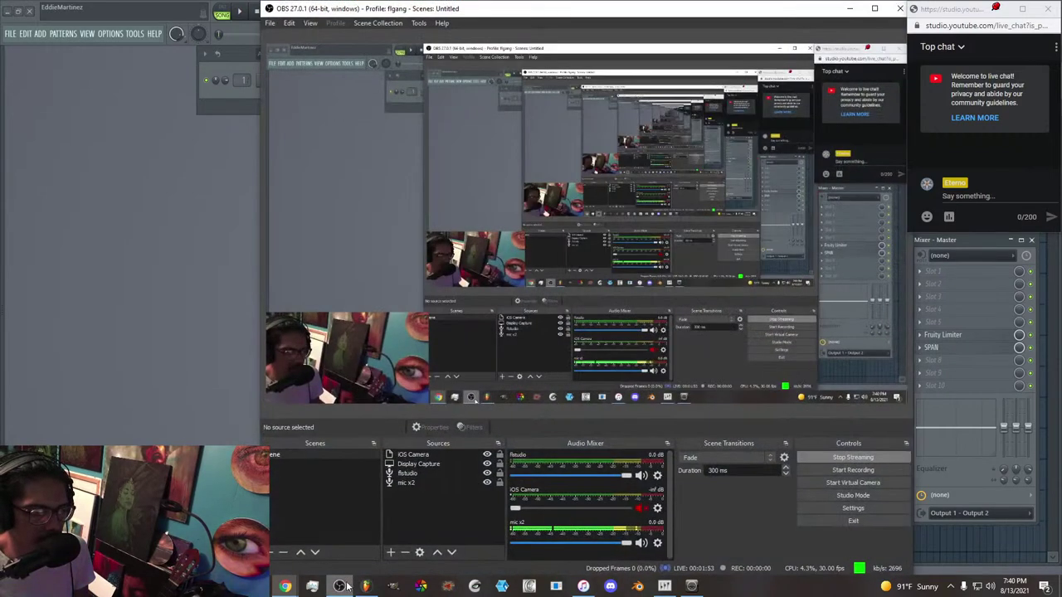
pyautogui.click(641, 544)
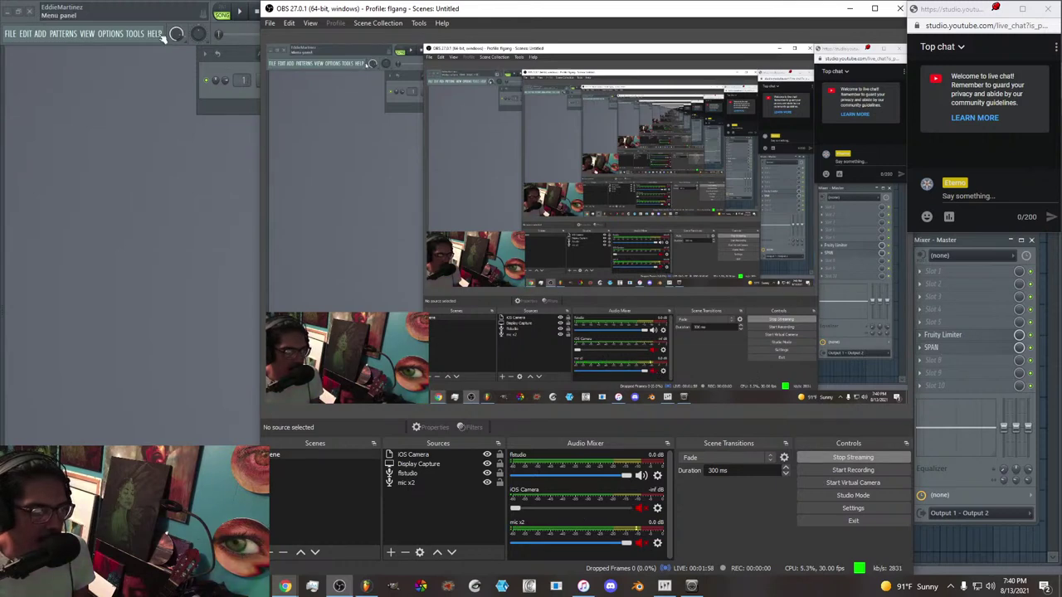
# Set the FL Studio audio device to ASIO Link Pro in the audio settings and close them.
pyautogui.click(117, 37)
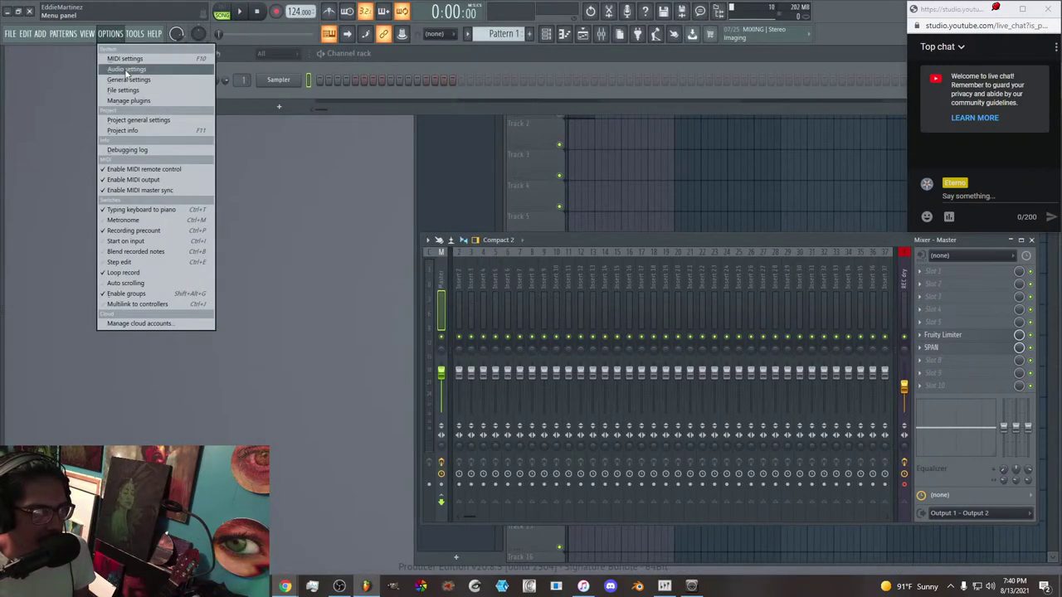
pyautogui.click(126, 70)
pyautogui.click(440, 129)
pyautogui.click(437, 206)
pyautogui.click(796, 111)
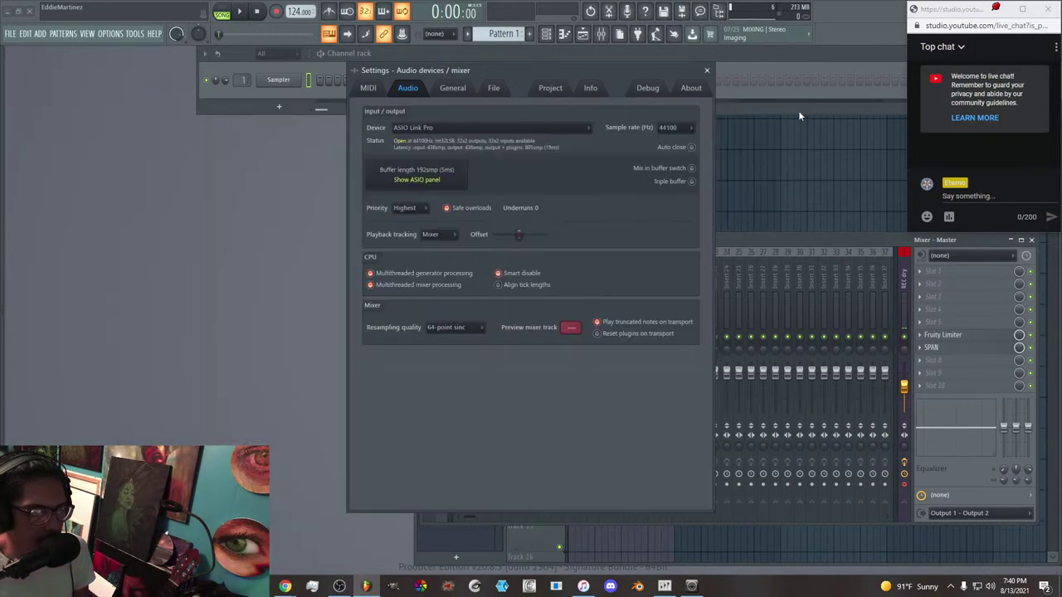
pyautogui.click(706, 69)
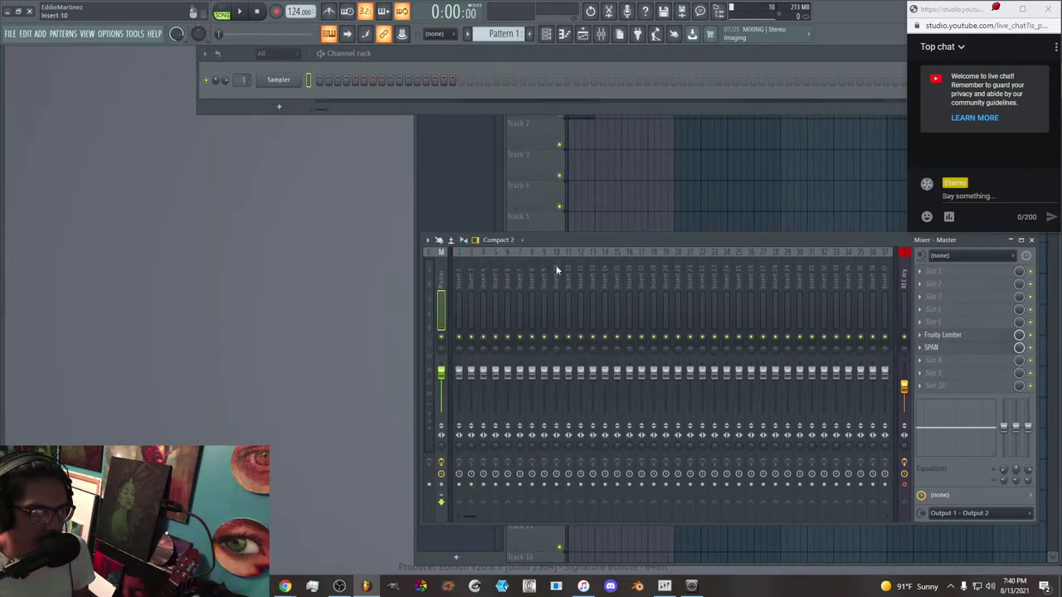
# Set the REC dry mixer track's audio input to Input 1 and dismiss the ASIO Link Pro window.
pyautogui.click(904, 287)
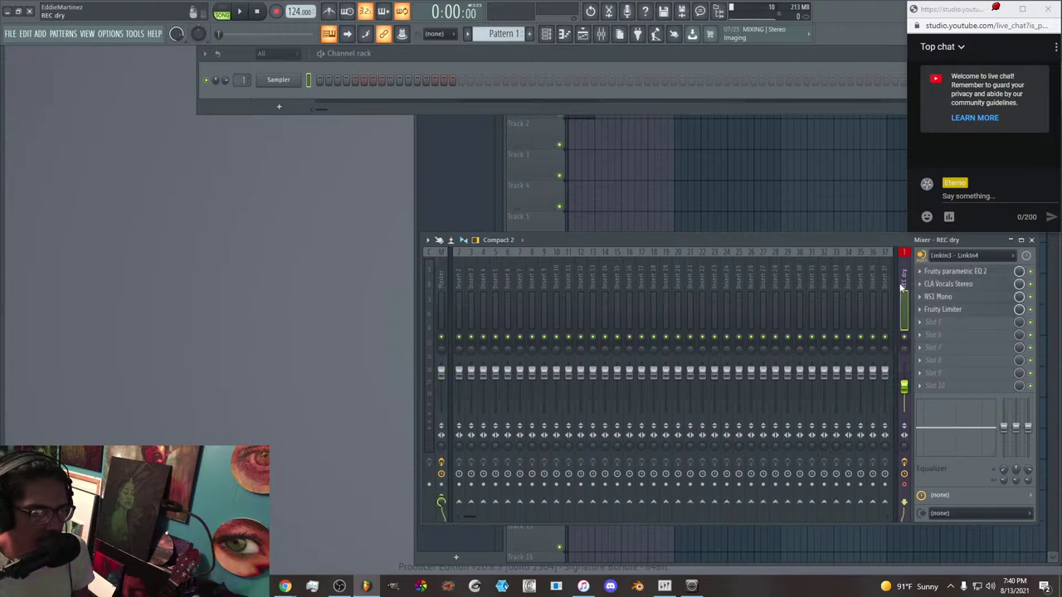
pyautogui.click(953, 256)
pyautogui.click(948, 387)
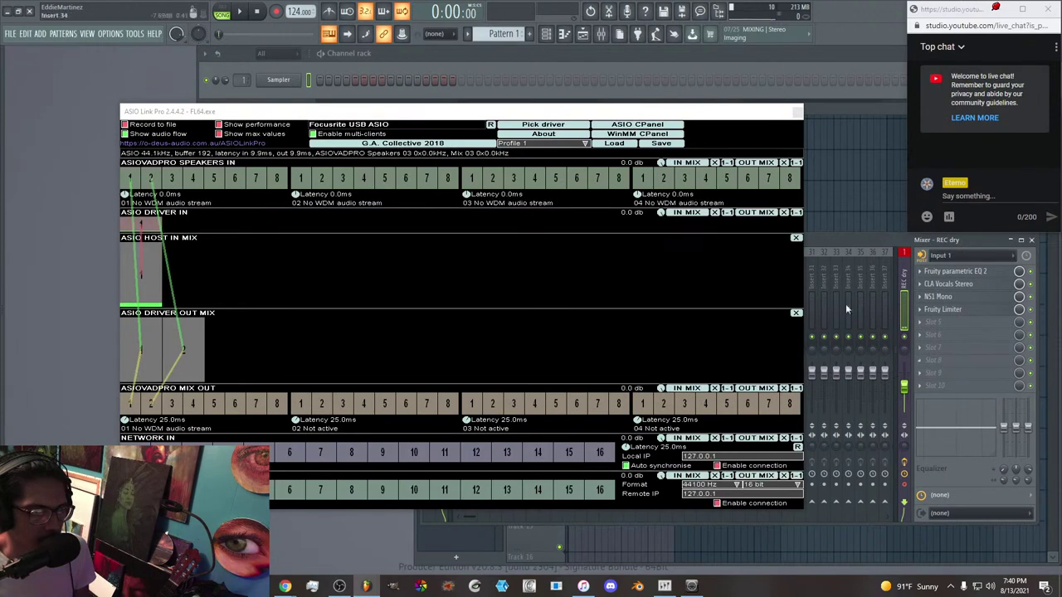
pyautogui.click(797, 111)
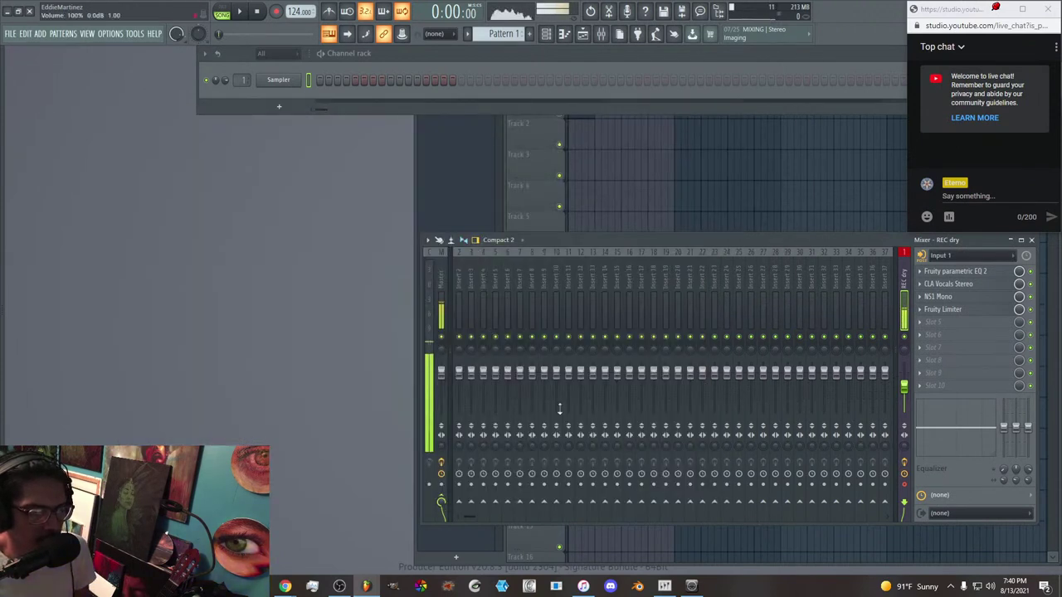
# Check the flstudio source's level in the OBS audio mixer and return to FL Studio.
pyautogui.click(361, 588)
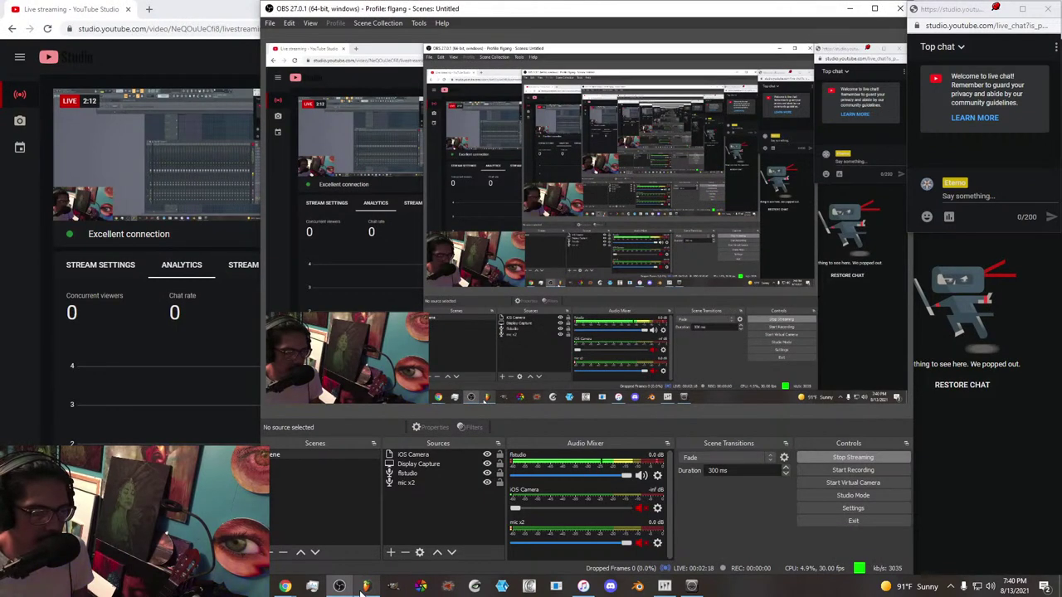
pyautogui.click(363, 587)
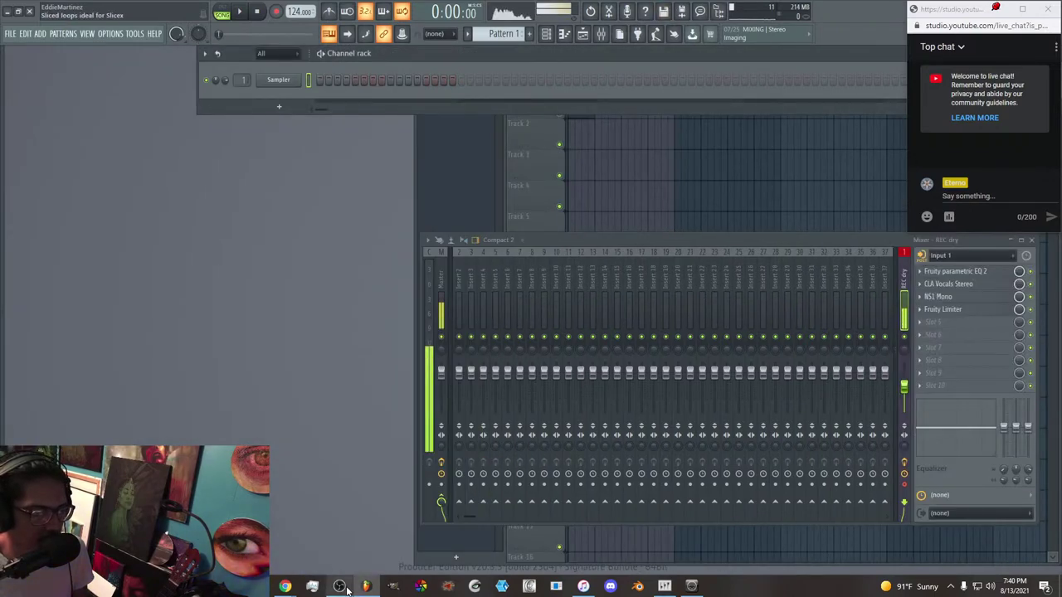
pyautogui.click(339, 587)
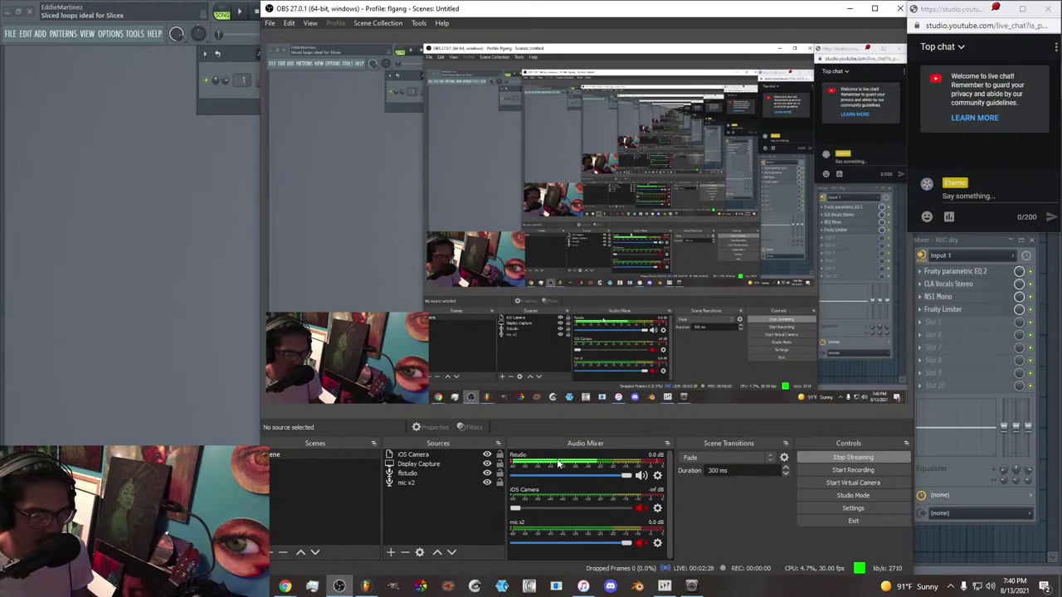
pyautogui.click(205, 196)
pyautogui.moveTo(4, 290)
pyautogui.click(41, 295)
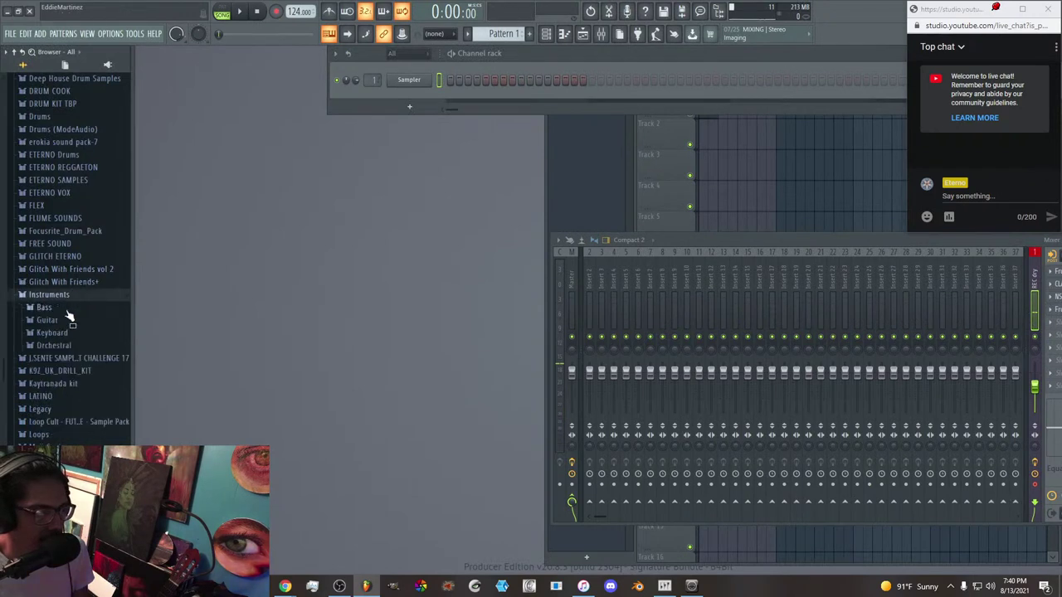
pyautogui.click(67, 311)
pyautogui.click(72, 297)
pyautogui.scroll(4, 71, 290)
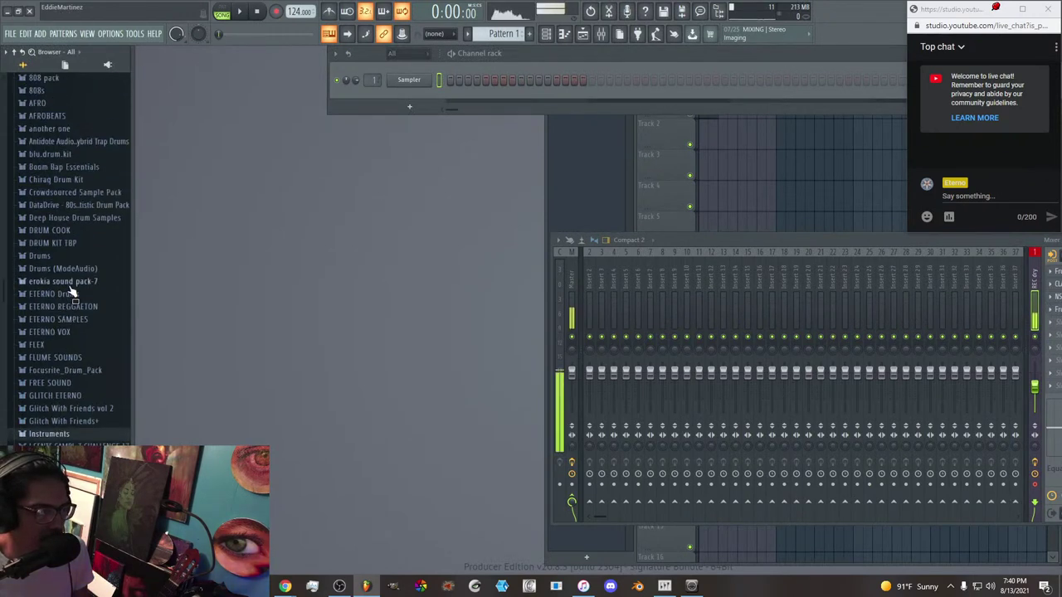
# Expand the Kicks folder of the Drums (ModeAudio) pack in the browser and preview the Attack Kick 30 sample.
pyautogui.click(68, 269)
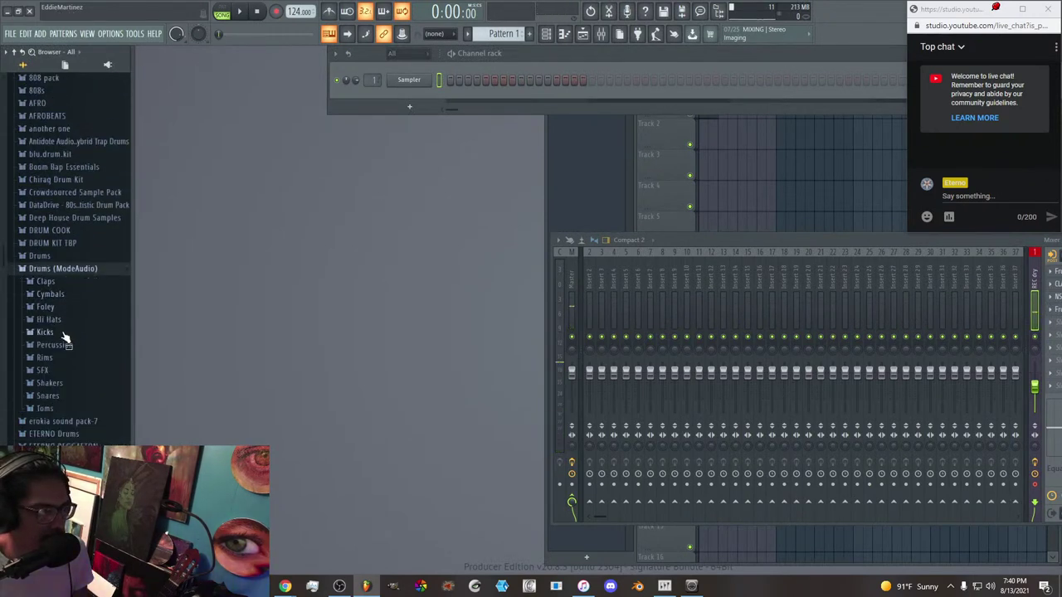
pyautogui.click(65, 333)
pyautogui.click(70, 351)
pyautogui.click(73, 428)
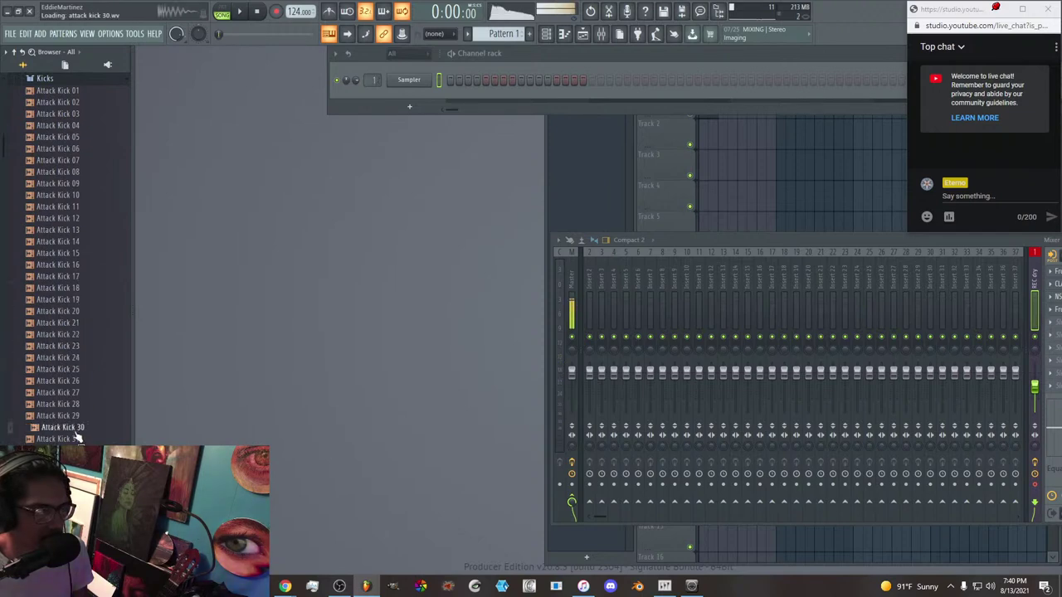
pyautogui.hotkey('alt', 'F8')
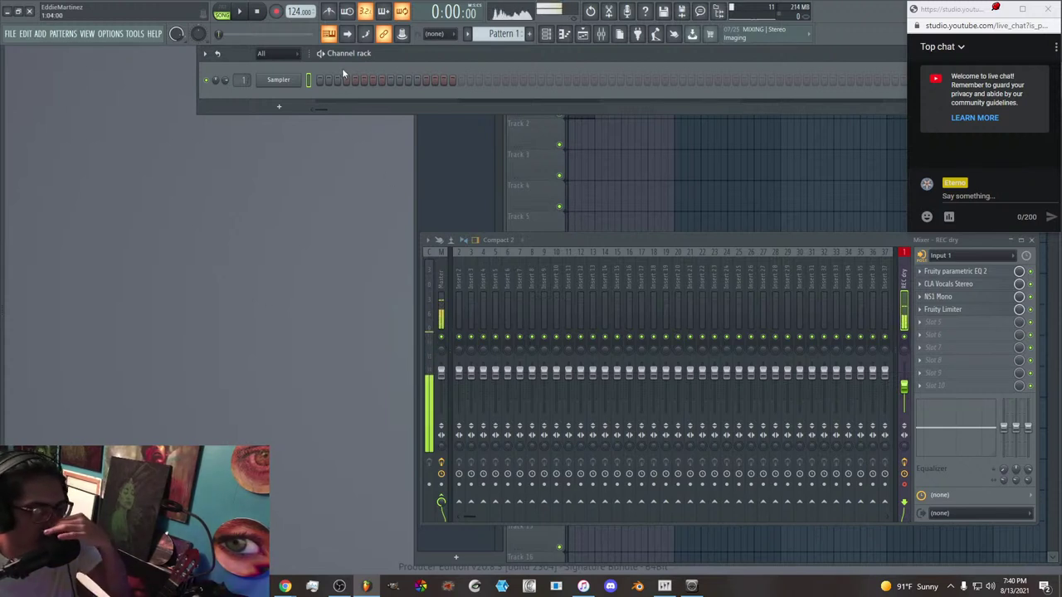
pyautogui.hotkey('alt', 'F8')
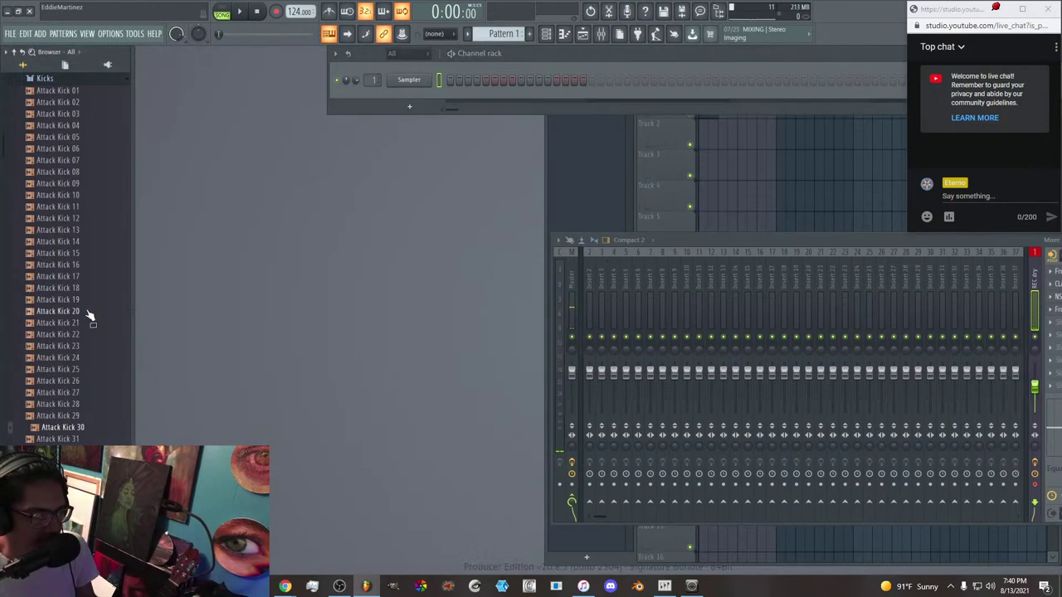
# Hide the browser and insert a Sytrus instrument channel into the channel rack.
pyautogui.hotkey('alt', 'F8')
pyautogui.rightClick(297, 80)
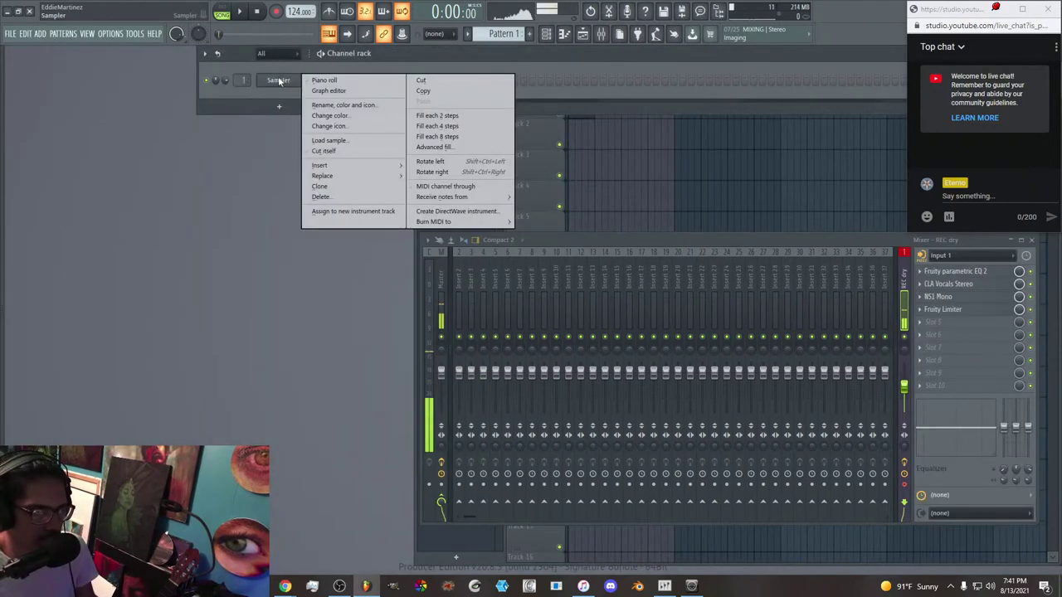
pyautogui.moveTo(327, 176)
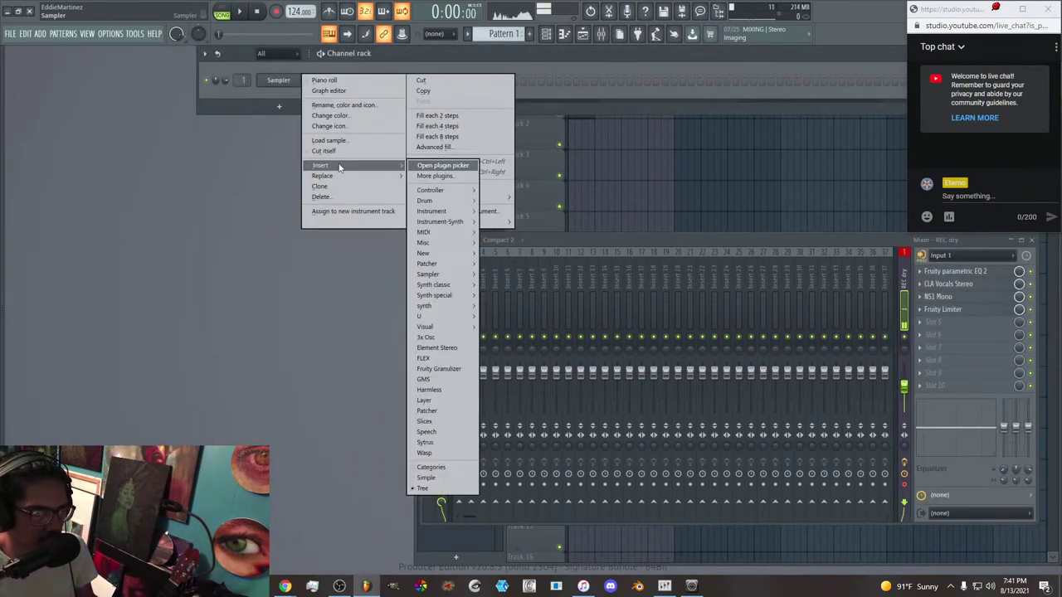
pyautogui.click(442, 442)
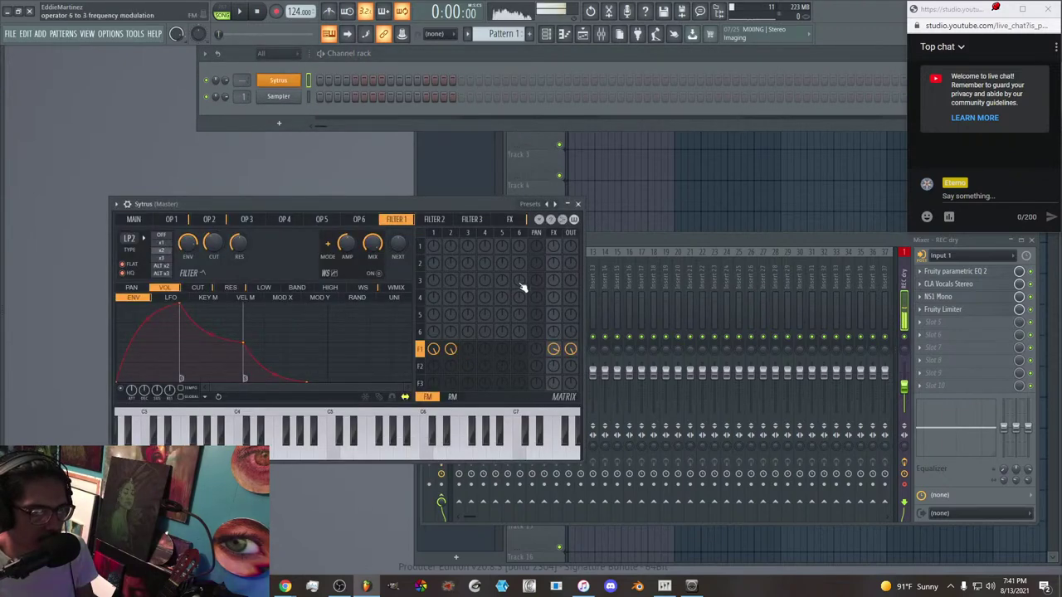
# Reposition the Sytrus window and load the Above clouds preset from the pad category.
pyautogui.click(555, 204)
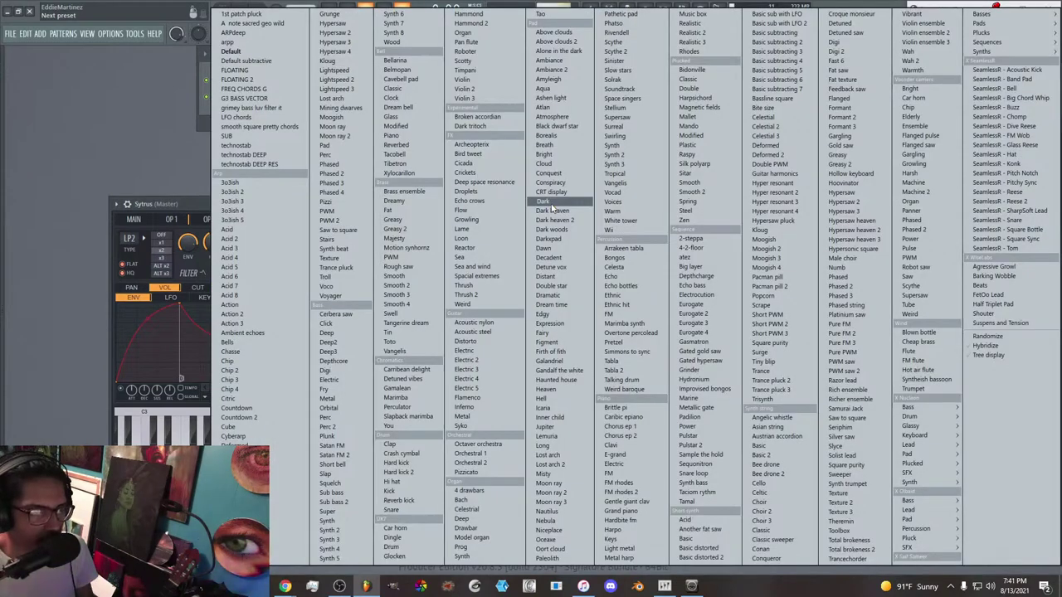
pyautogui.click(170, 204)
pyautogui.moveTo(216, 204); pyautogui.dragTo(286, 222)
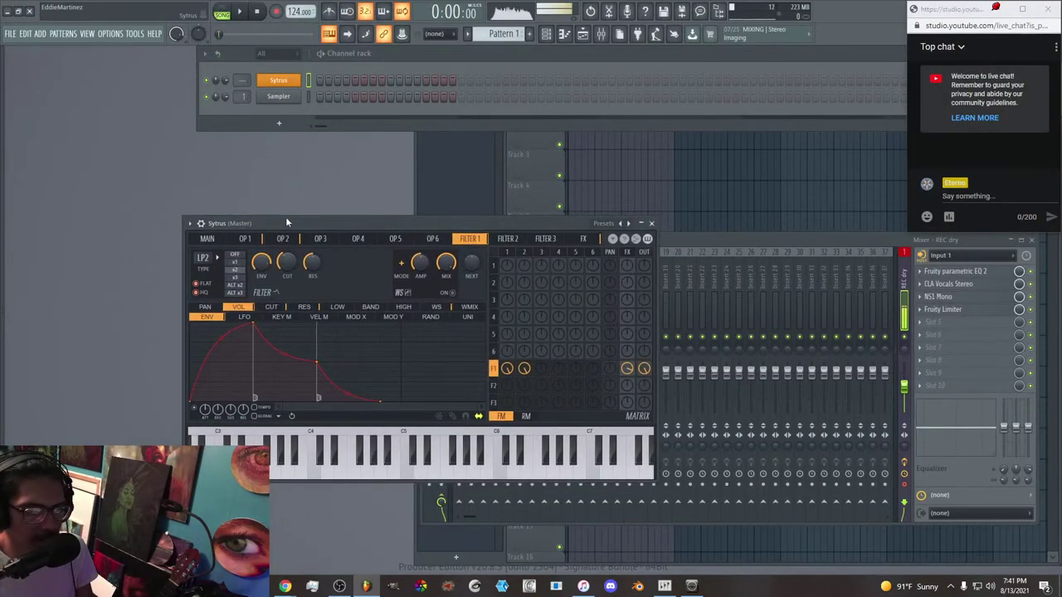
pyautogui.click(630, 224)
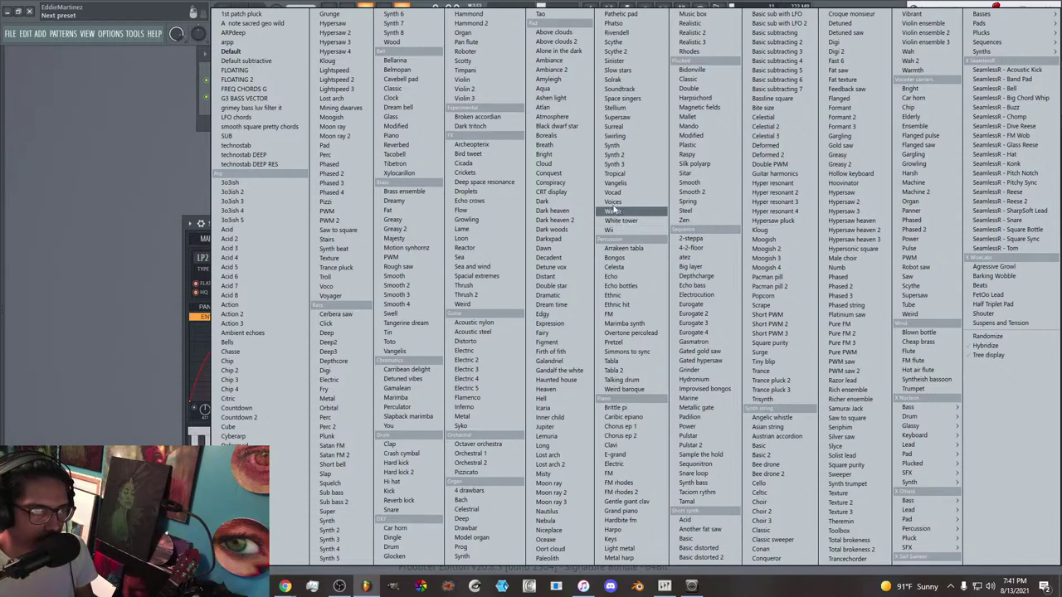
pyautogui.click(556, 32)
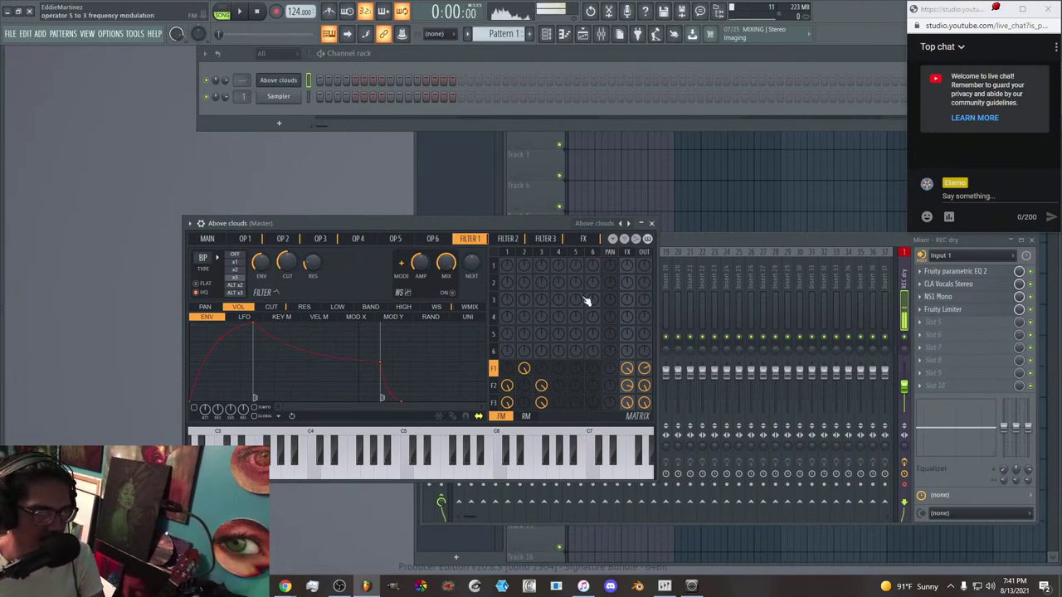
# Audition the following Sytrus pad presets one by one and settle on Black dwarf star.
pyautogui.rightClick(624, 223)
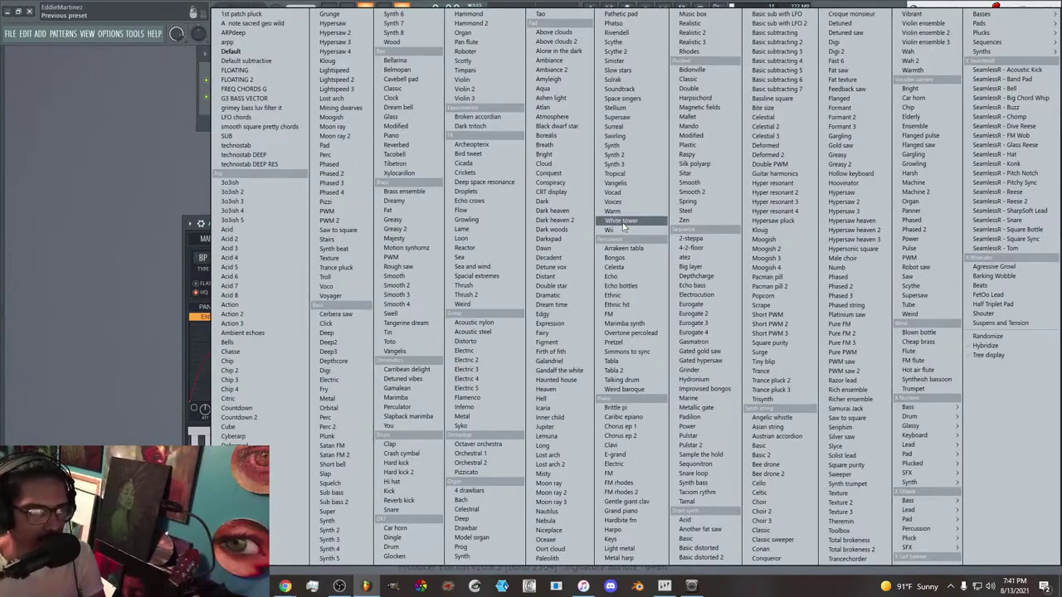
pyautogui.click(190, 325)
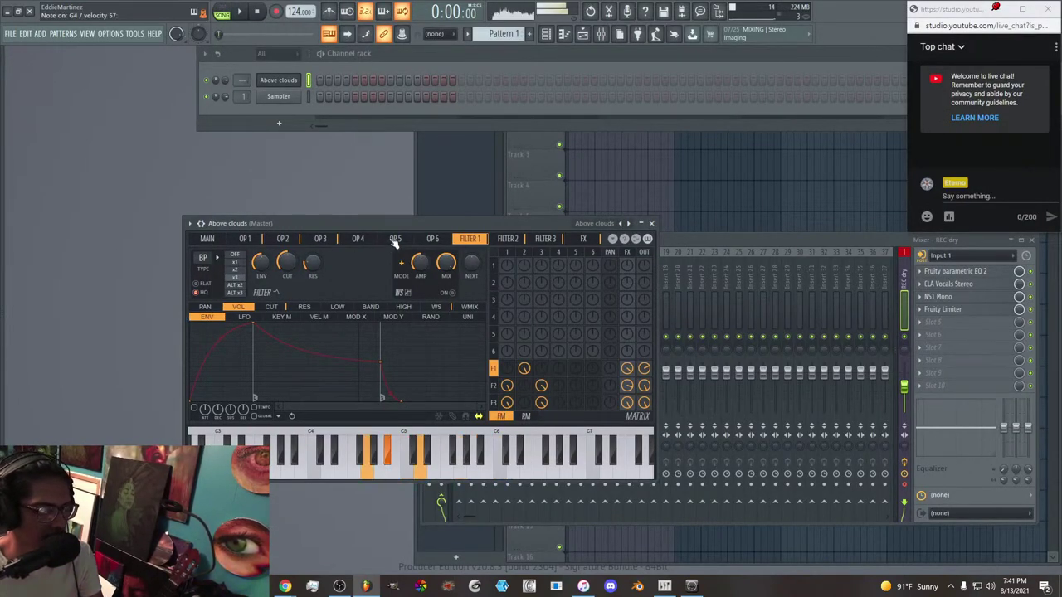
pyautogui.click(629, 224)
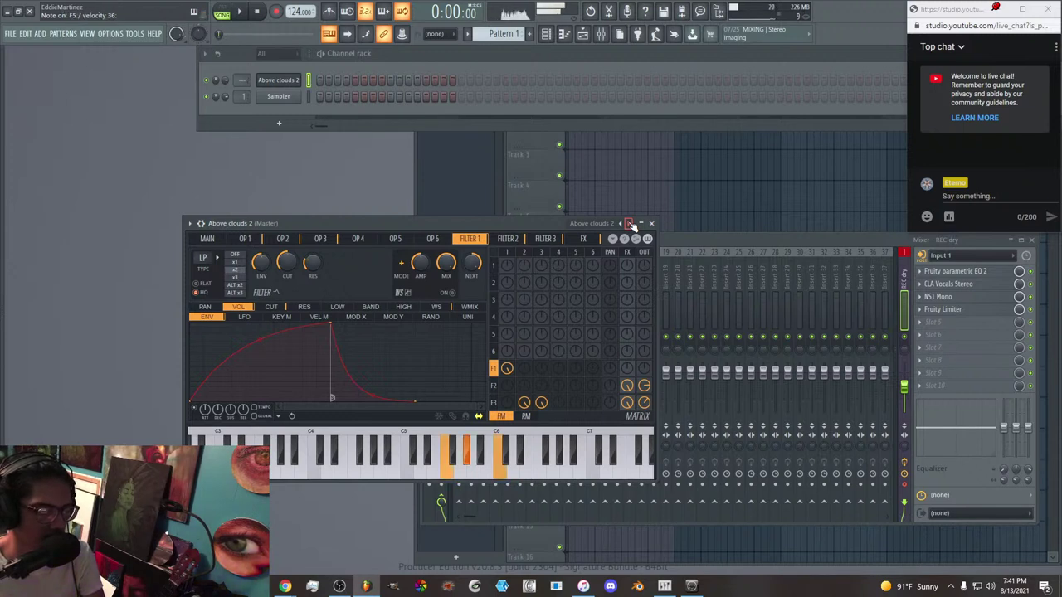
pyautogui.click(629, 224)
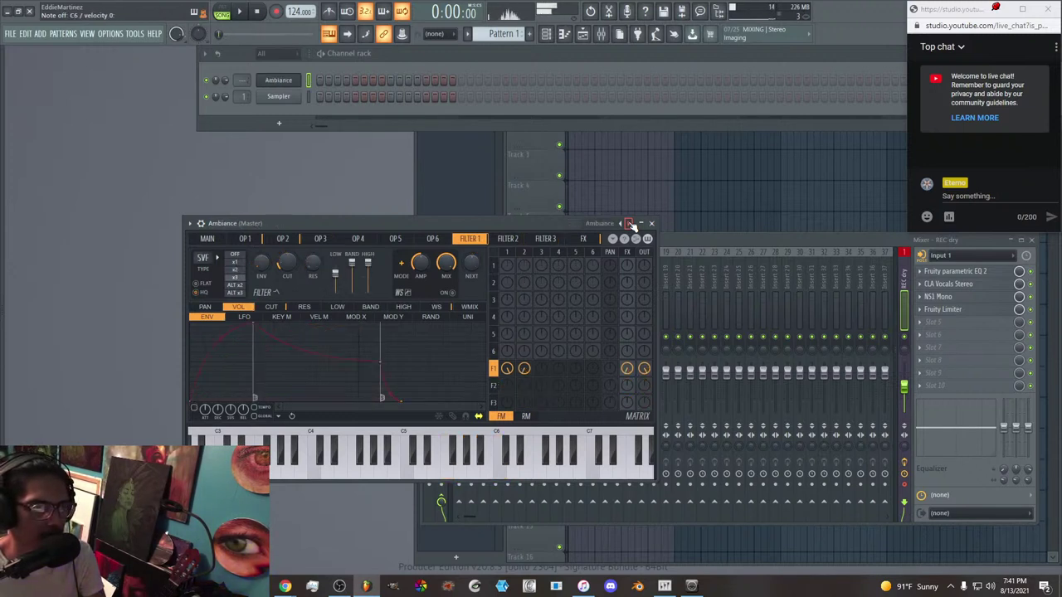
pyautogui.click(629, 224)
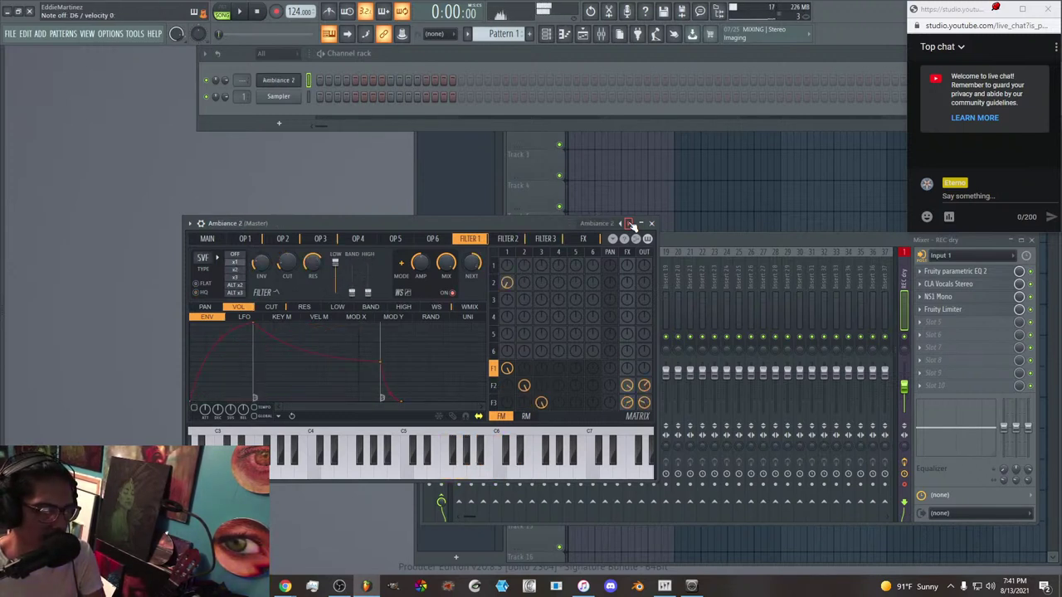
pyautogui.click(629, 224)
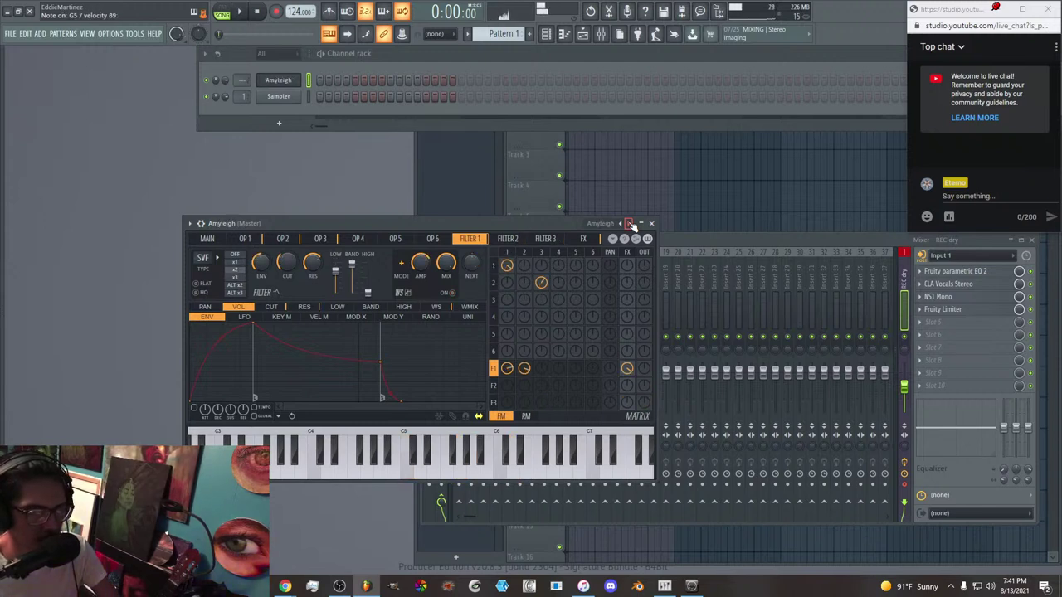
pyautogui.click(628, 224)
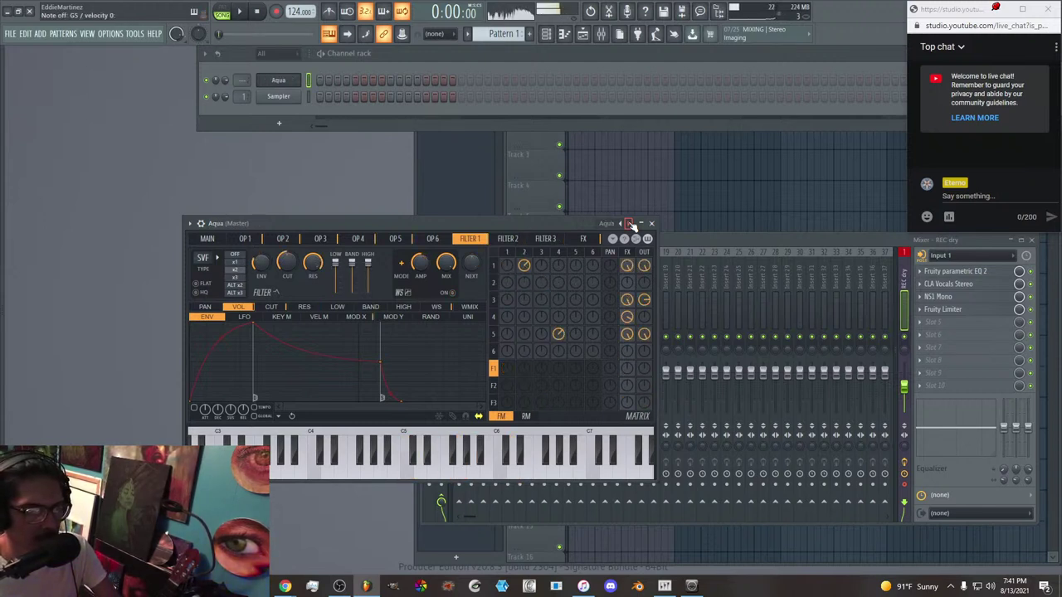
pyautogui.click(629, 224)
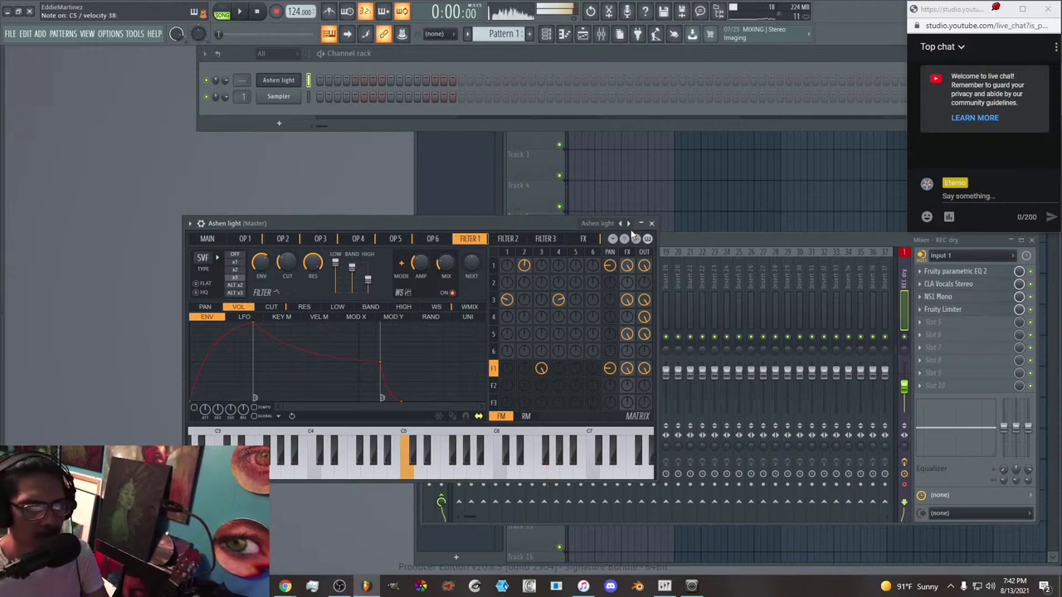
pyautogui.click(628, 223)
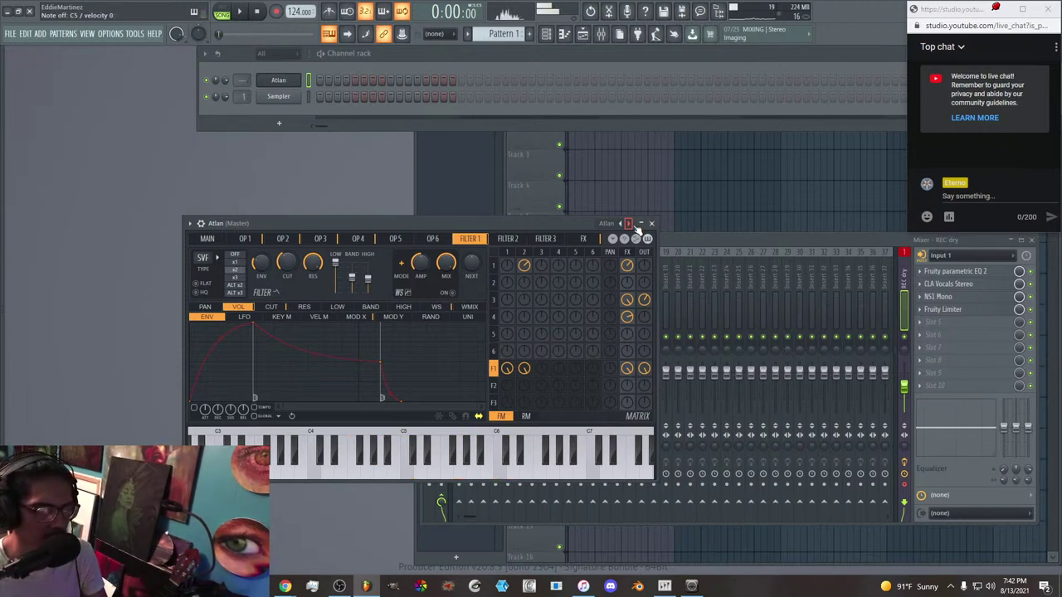
pyautogui.click(636, 228)
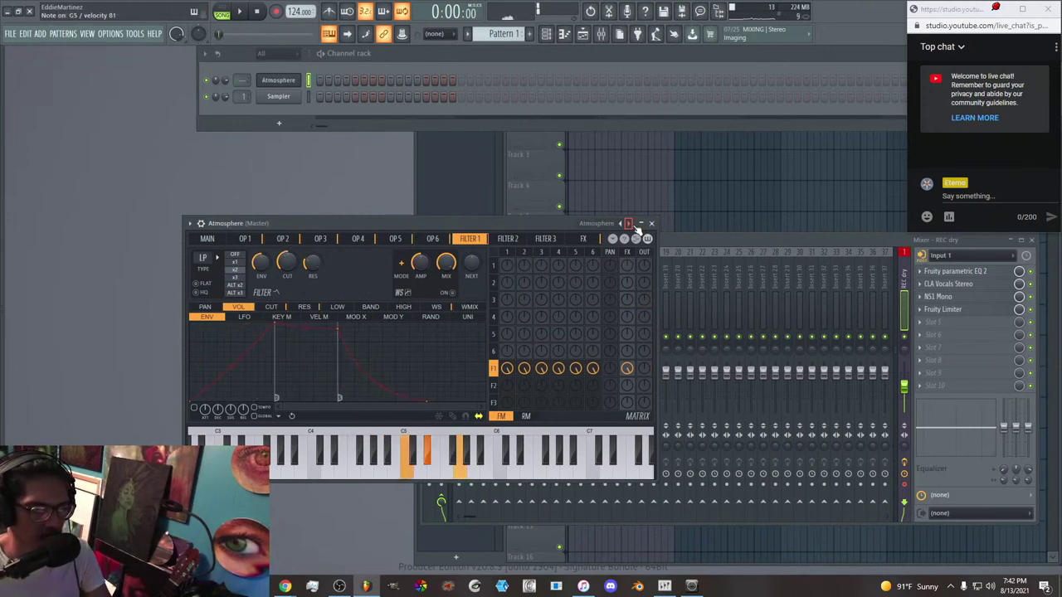
pyautogui.click(637, 228)
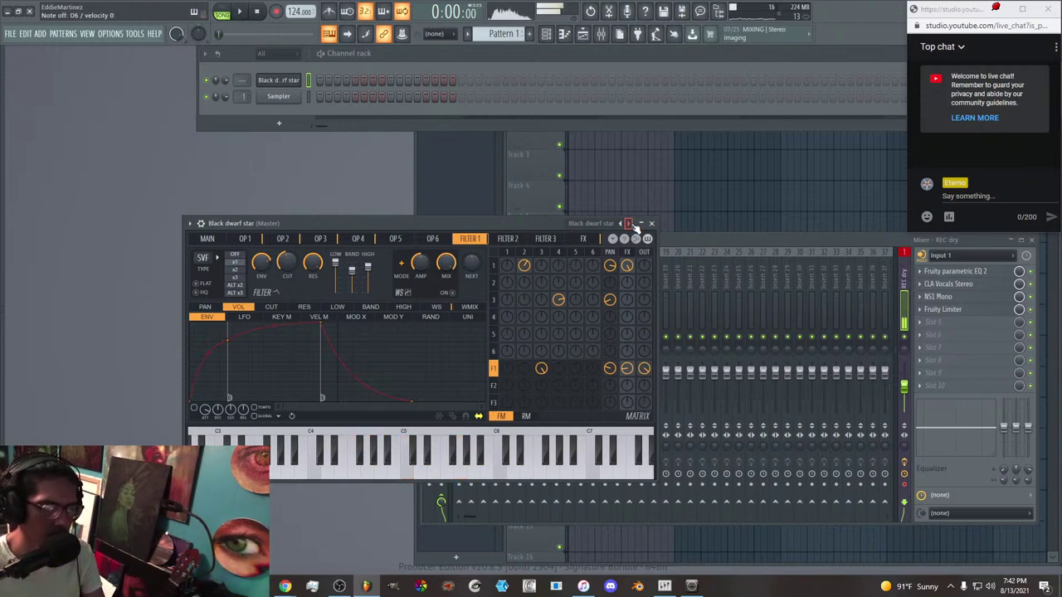
# Try a four-bar C5 note in the piano roll of the Black dwarf star channel, starting at bar 1.
pyautogui.rightClick(314, 79)
pyautogui.click(320, 80)
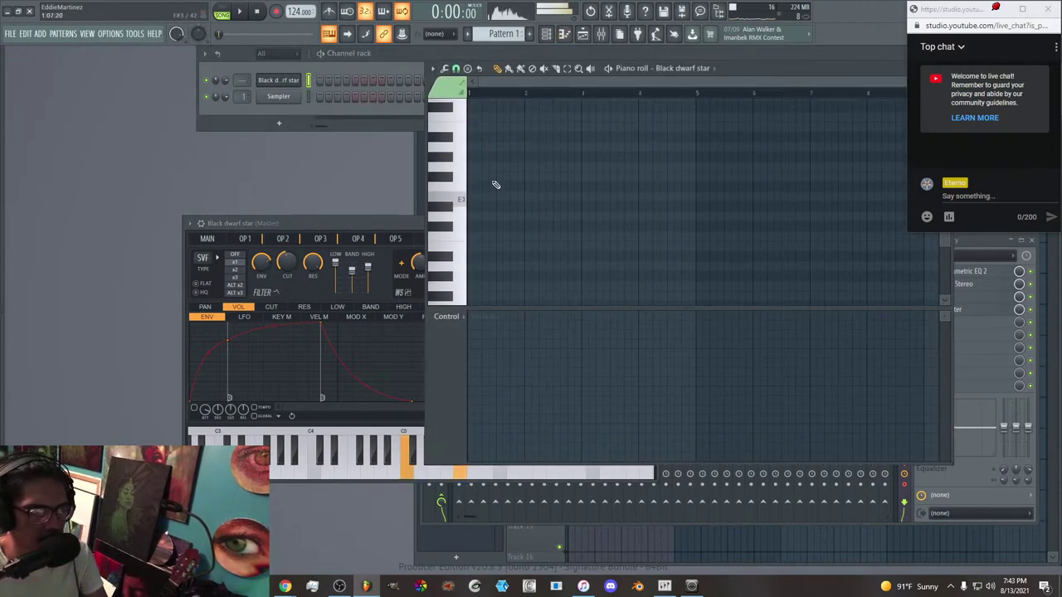
pyautogui.scroll(2, 496, 178)
pyautogui.click(472, 240)
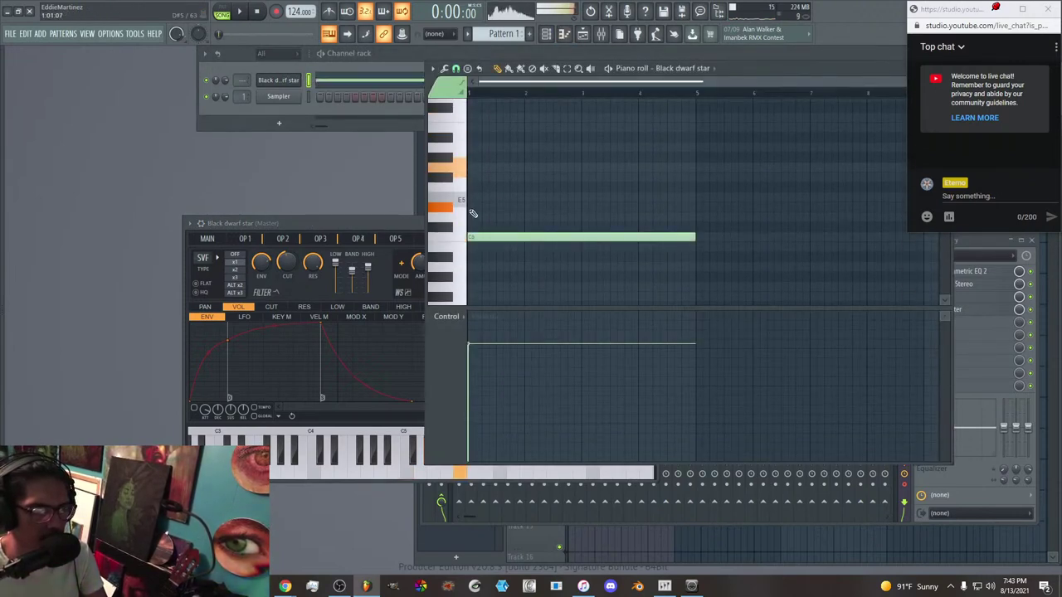
pyautogui.hotkey('ctrl', 'z')
# Extend the playlist's time selection to eight bars and record the played chords and melody into Pattern 1.
pyautogui.click(583, 36)
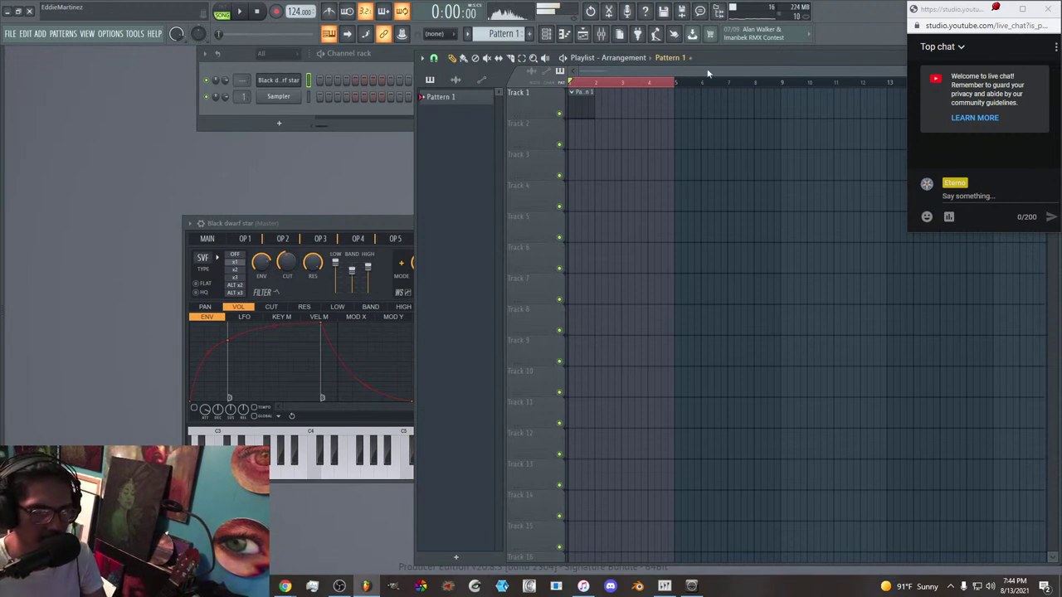
pyautogui.moveTo(782, 84); pyautogui.dragTo(783, 85)
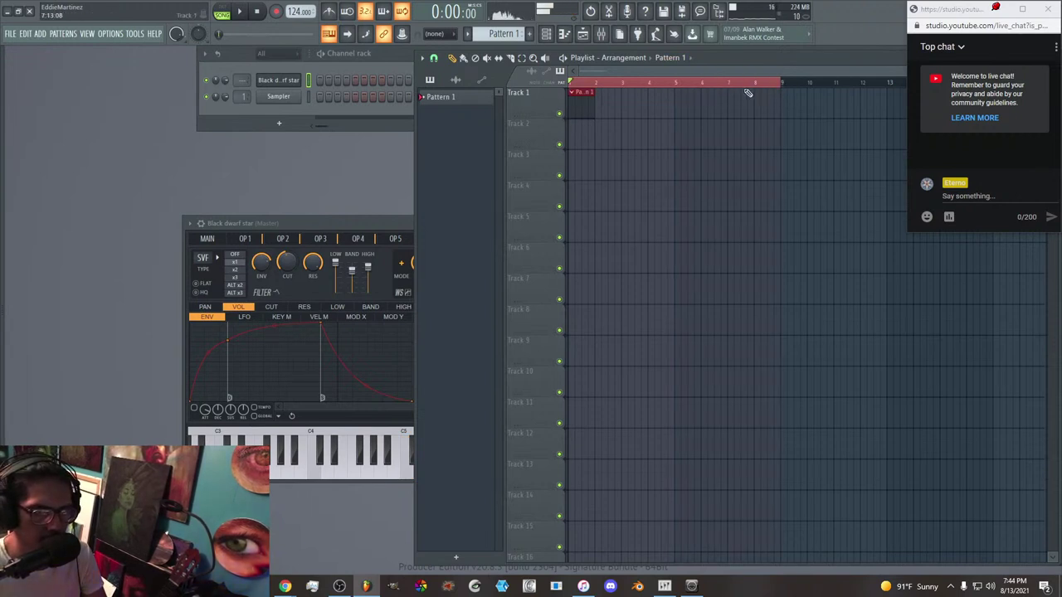
pyautogui.click(241, 13)
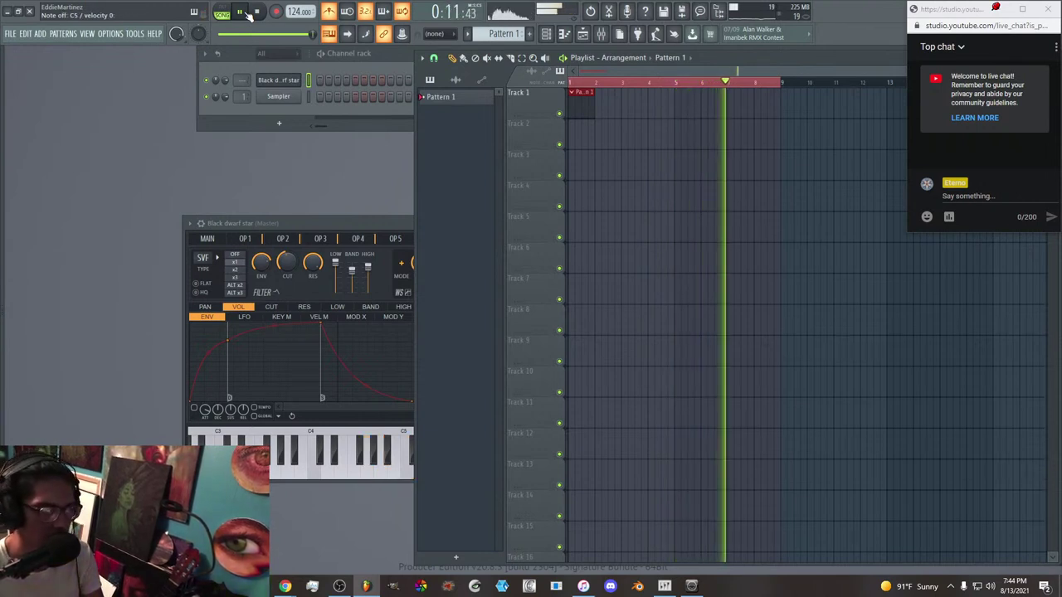
pyautogui.click(256, 12)
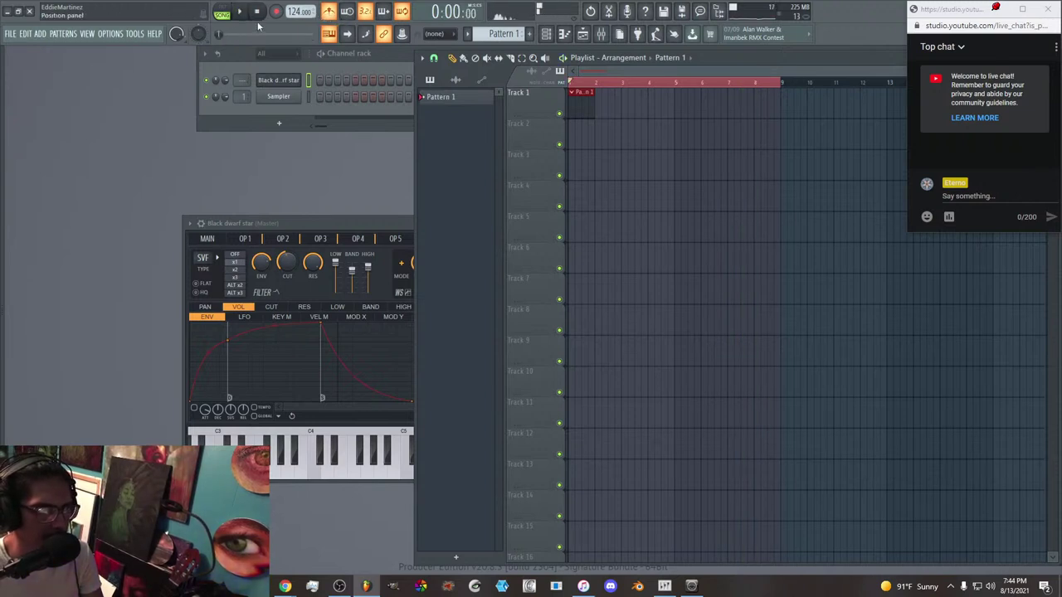
pyautogui.click(281, 13)
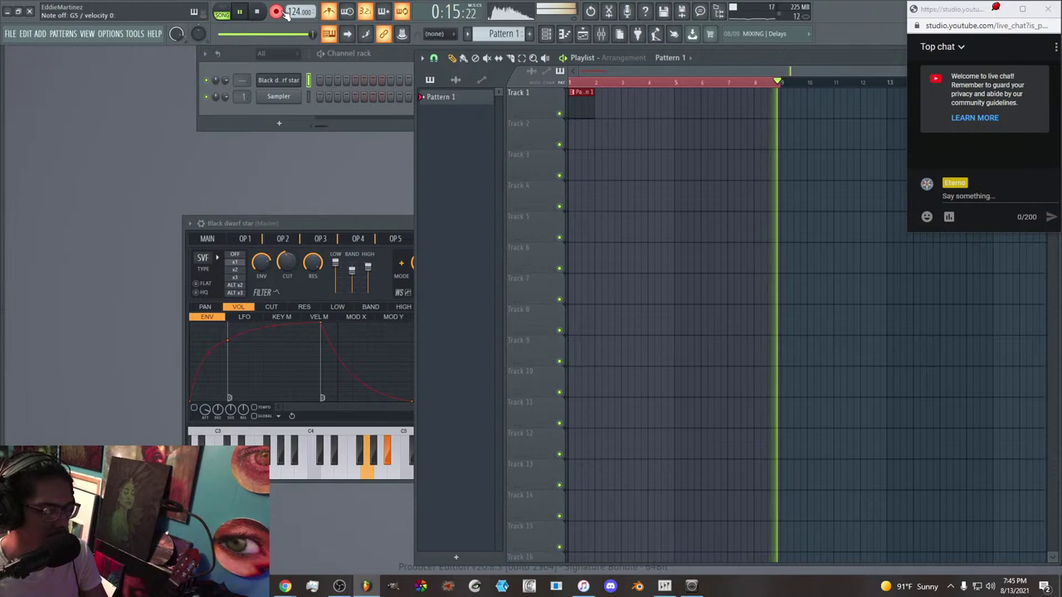
pyautogui.click(278, 12)
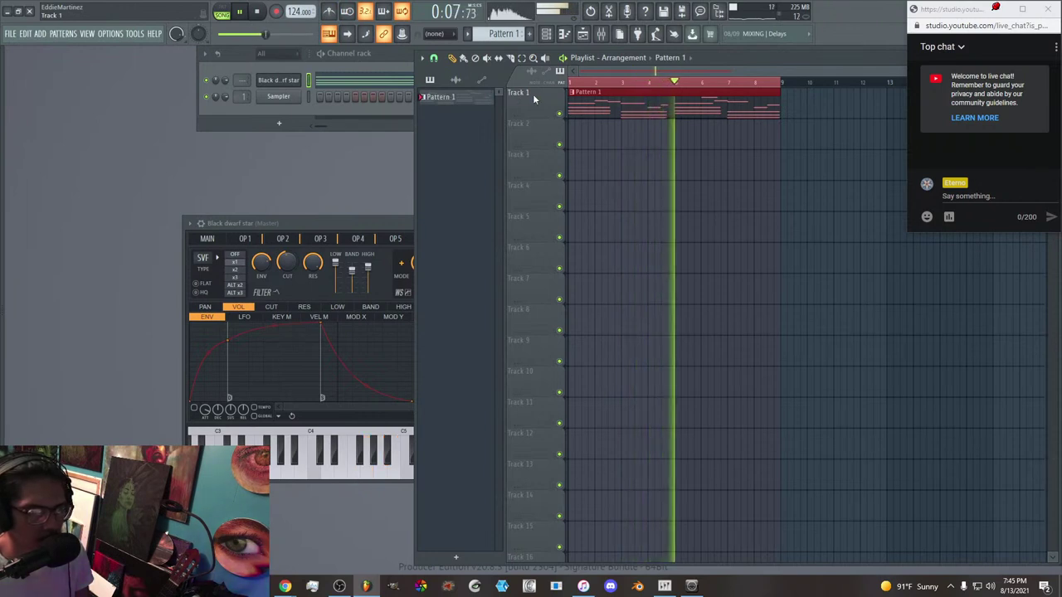
# Lengthen the D5, A#4 and G4 chord notes before bar 5 to reach almost to that bar in the piano roll, and stop playback.
pyautogui.doubleClick(683, 113)
pyautogui.moveTo(615, 85); pyautogui.dragTo(564, 86)
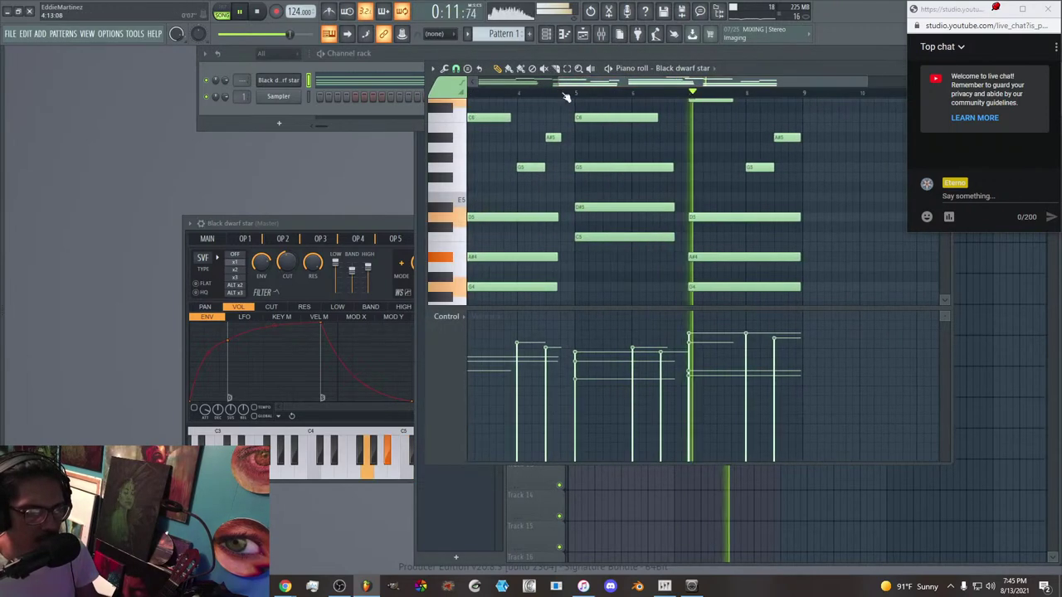
pyautogui.scroll(-3, 551, 185)
pyautogui.press('super')
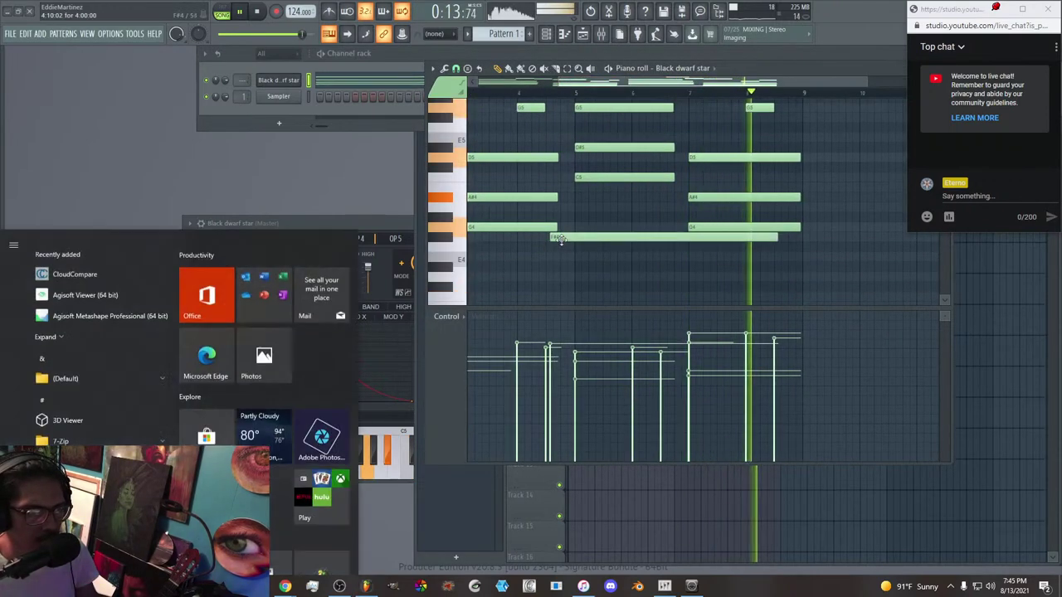
pyautogui.rightClick(559, 238)
pyautogui.moveTo(543, 142); pyautogui.dragTo(550, 269)
pyautogui.moveTo(554, 227); pyautogui.dragTo(558, 228)
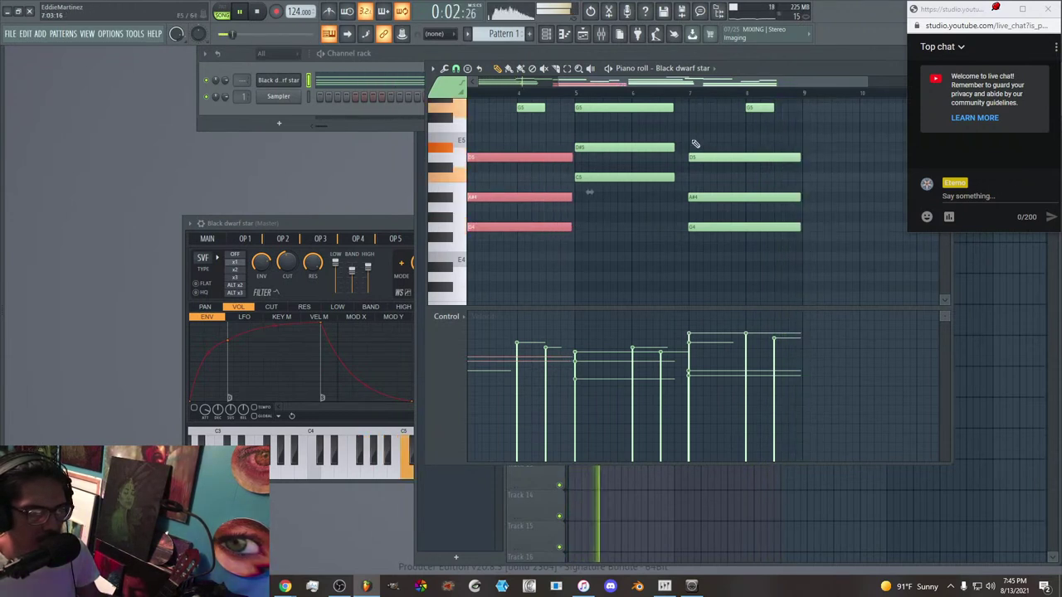
pyautogui.click(455, 68)
pyautogui.click(467, 98)
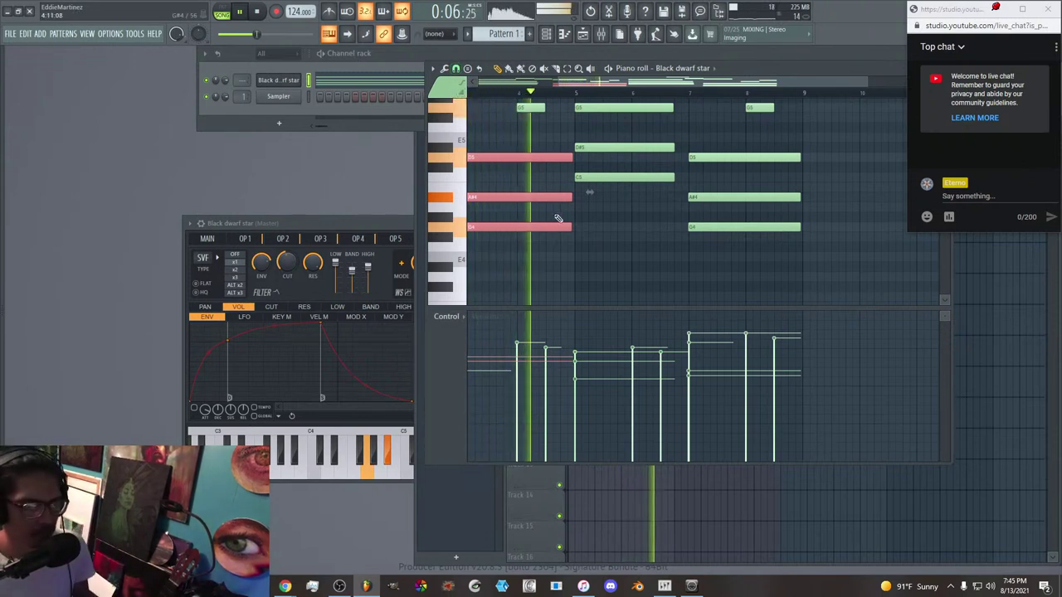
pyautogui.scroll(2, 613, 277)
pyautogui.press('space')
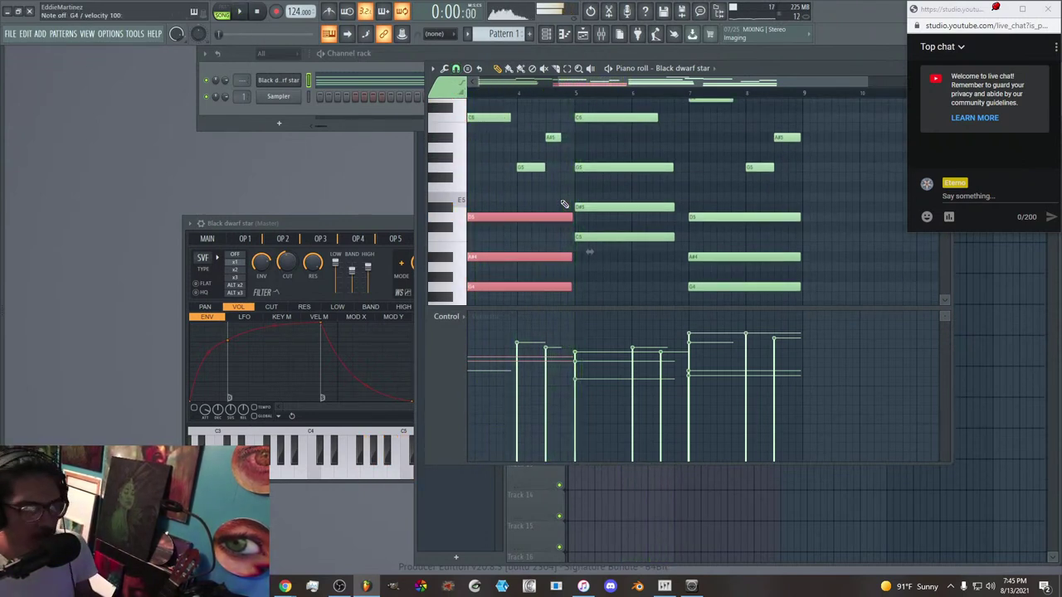
pyautogui.scroll(4, 581, 126)
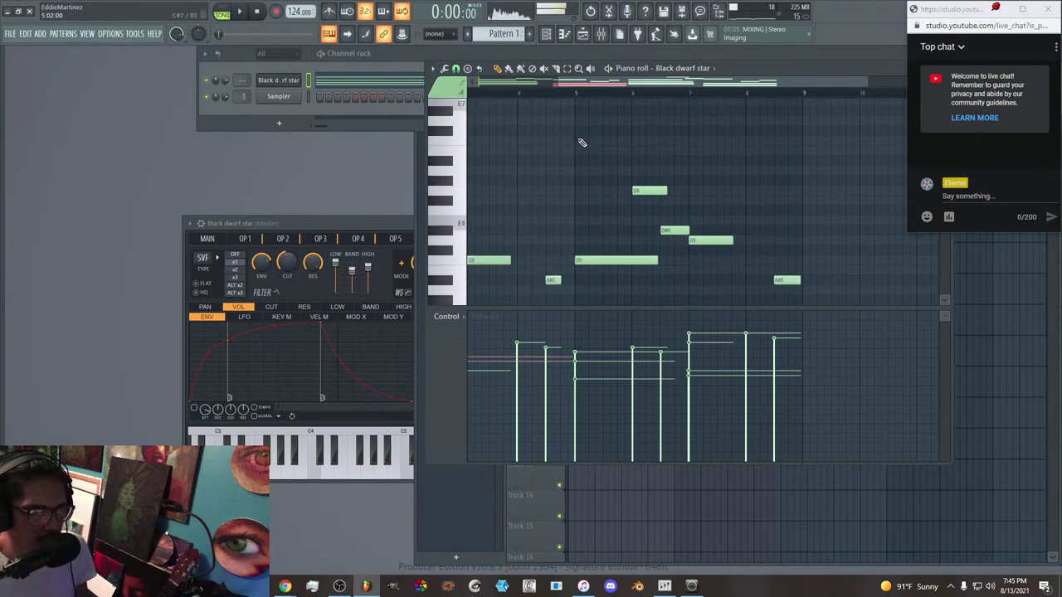
# Route the Black dwarf star channel to mixer track Insert 15.
pyautogui.click(602, 37)
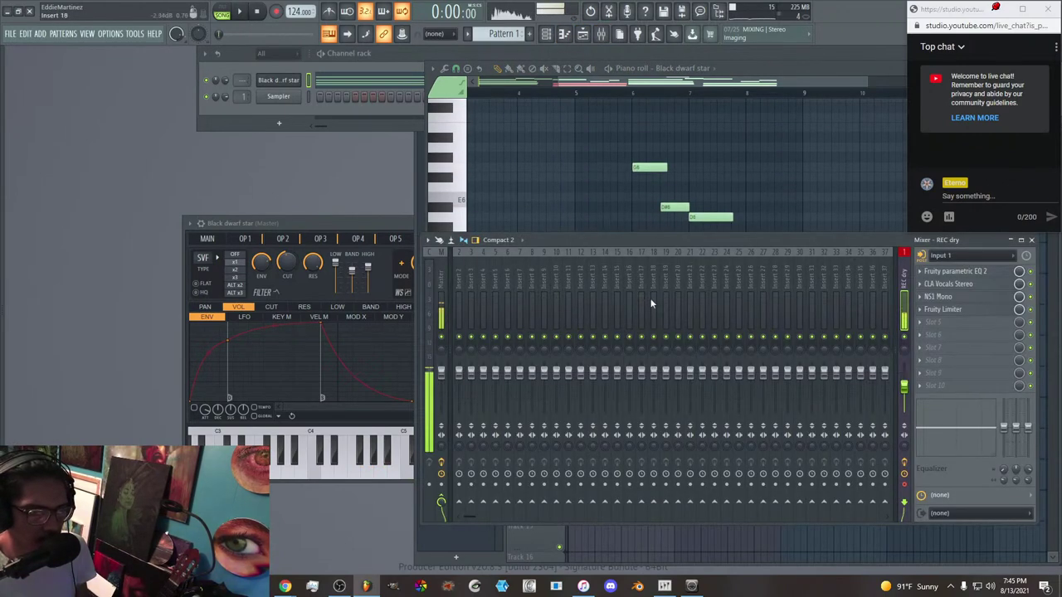
pyautogui.rightClick(623, 310)
pyautogui.moveTo(666, 364)
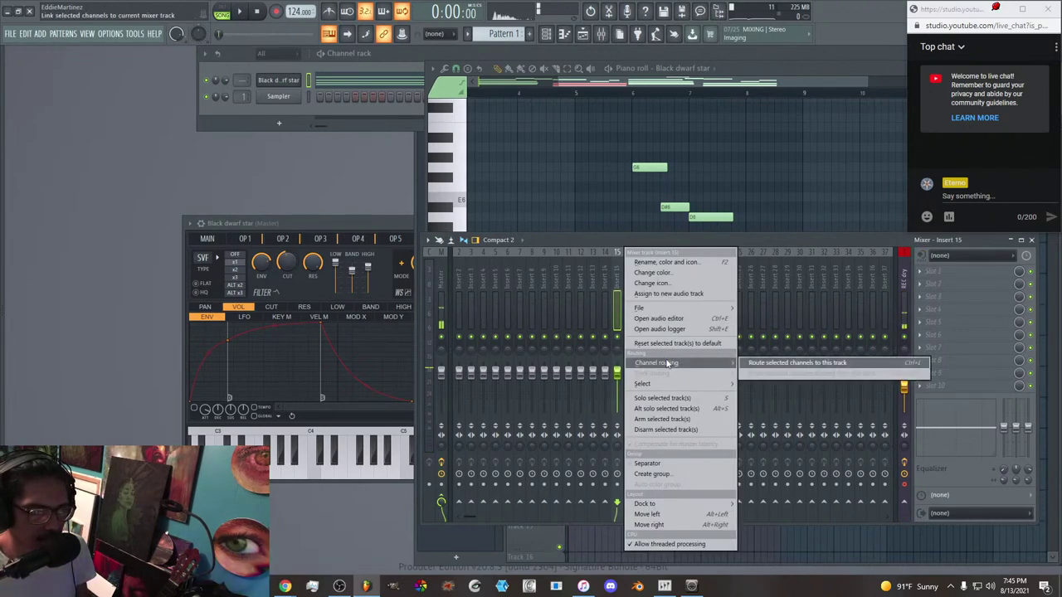
pyautogui.click(751, 364)
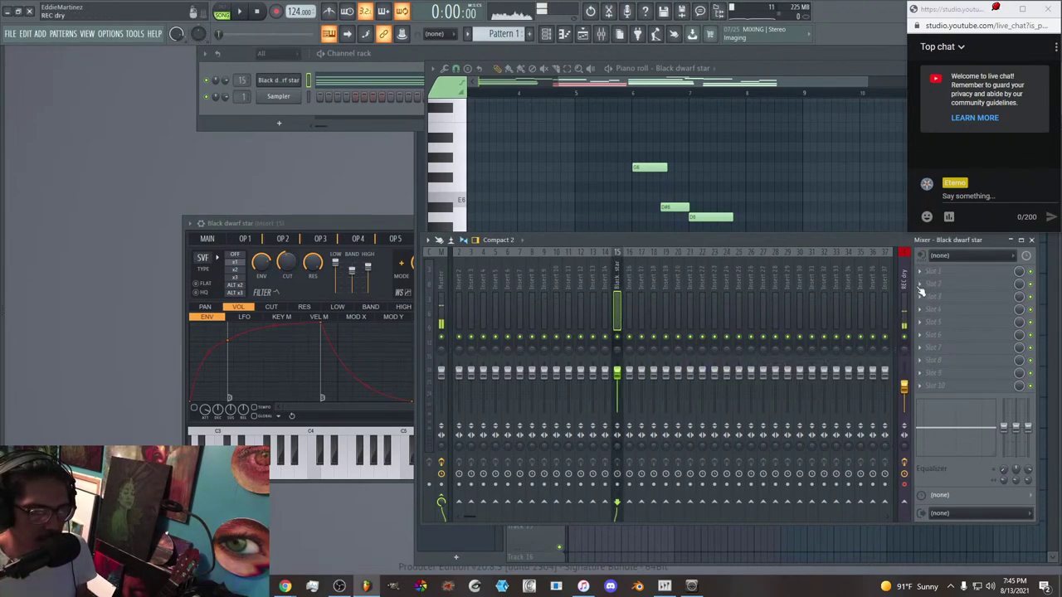
# Insert Fruity parametric EQ 2 in the first effect slot of the Black dwarf star mixer track and move its window over the piano roll.
pyautogui.rightClick(961, 278)
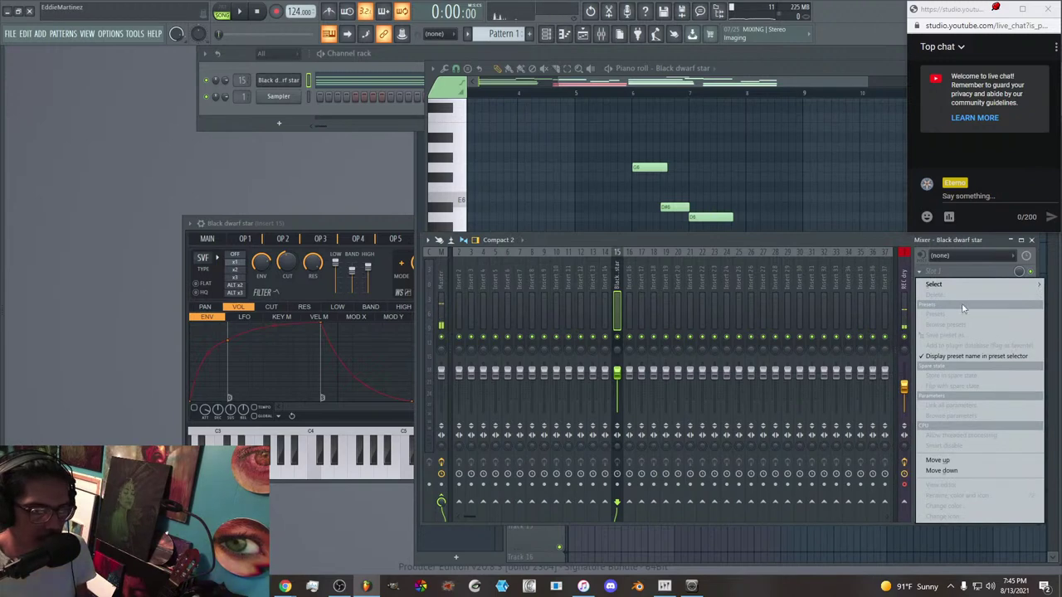
pyautogui.moveTo(946, 284)
pyautogui.click(867, 423)
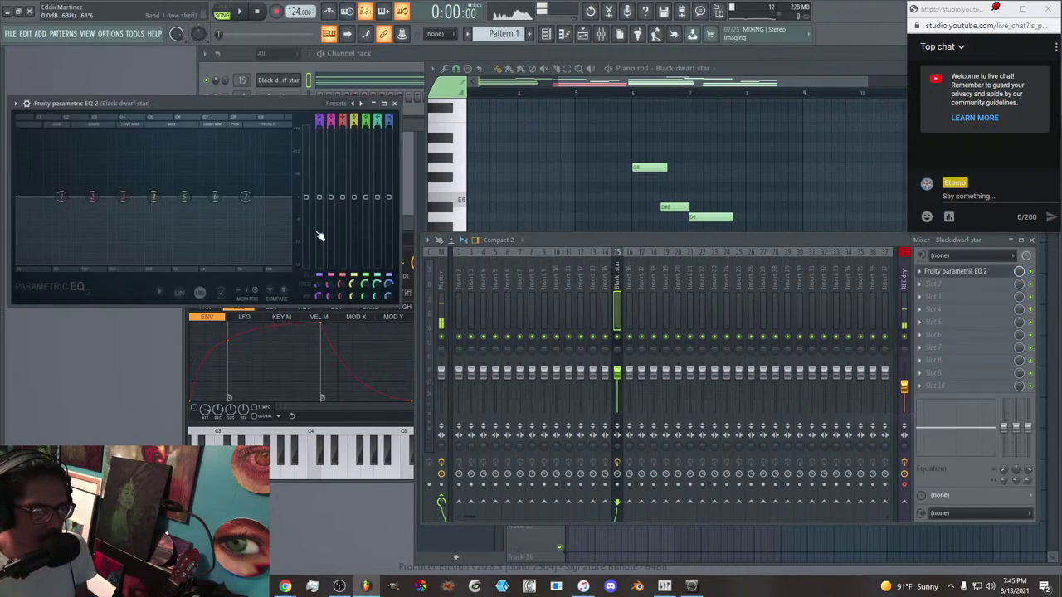
pyautogui.moveTo(229, 103); pyautogui.dragTo(478, 82)
# Load the steep4 low preset in the pad's parametric EQ and raise the band 1 low-cut frequency to just below band 2.
pyautogui.click(605, 84)
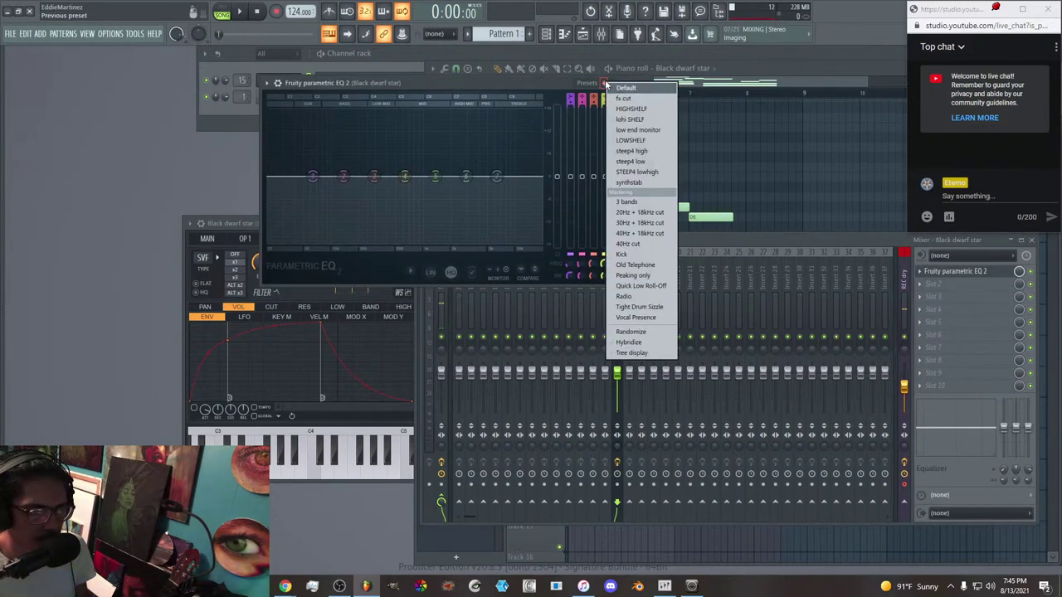
pyautogui.click(634, 161)
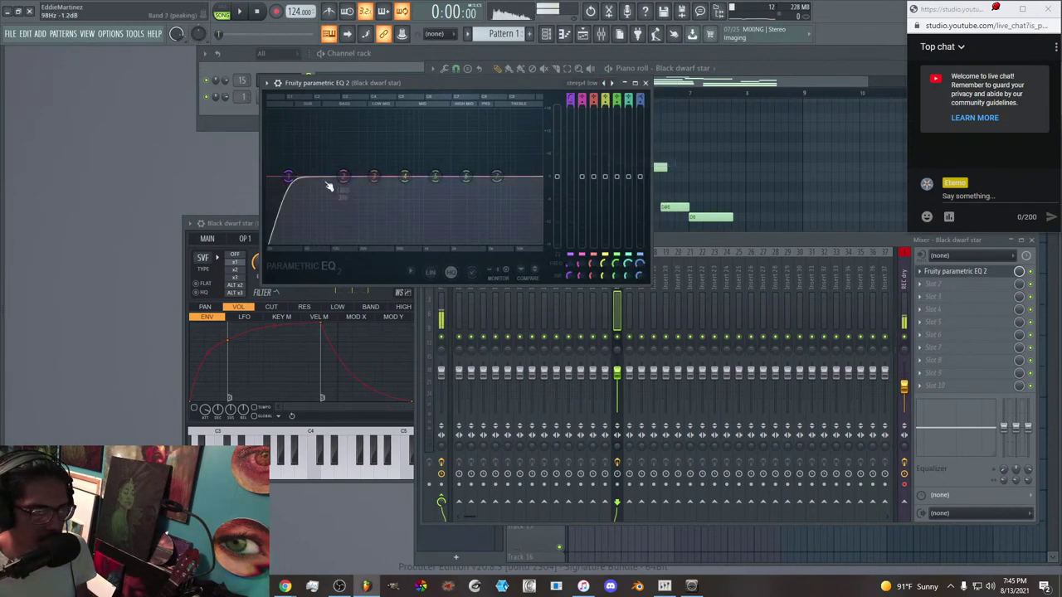
pyautogui.moveTo(295, 176); pyautogui.dragTo(329, 176)
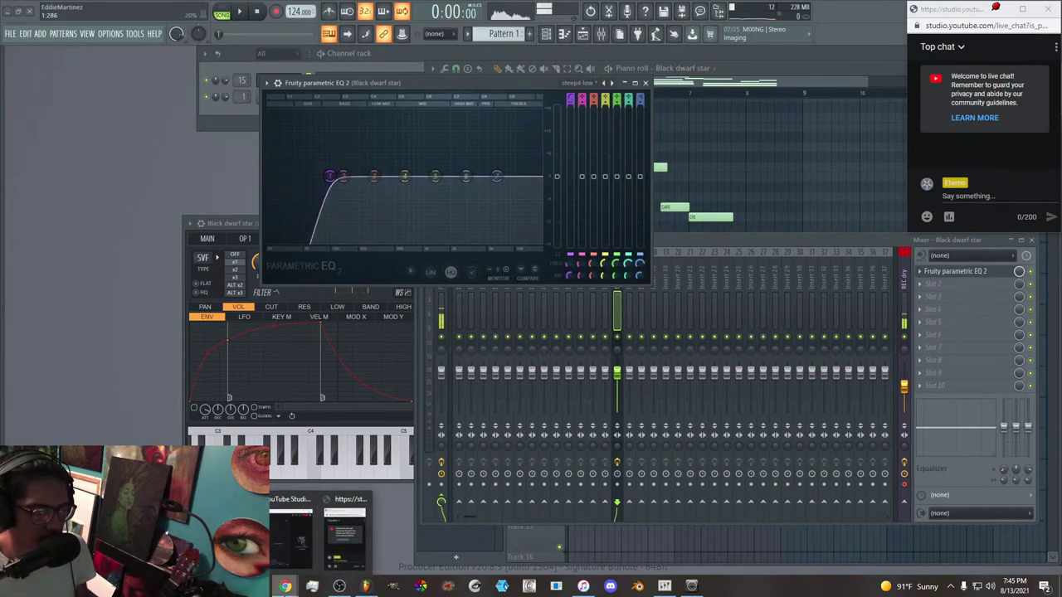
# Check the live stream's status and analytics in YouTube Studio in Chrome, and return to FL Studio.
pyautogui.click(278, 571)
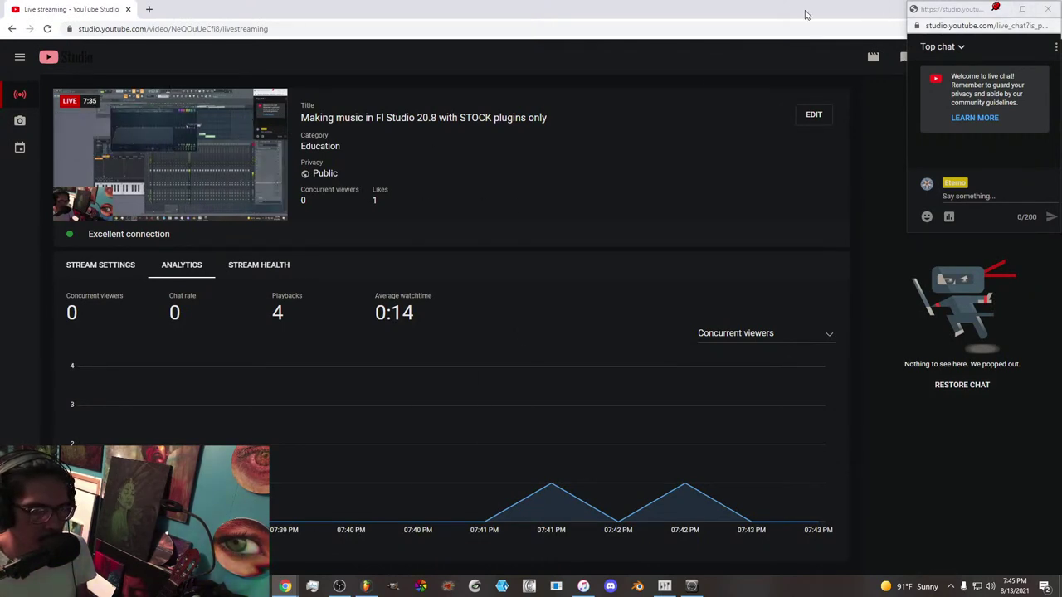
pyautogui.click(375, 589)
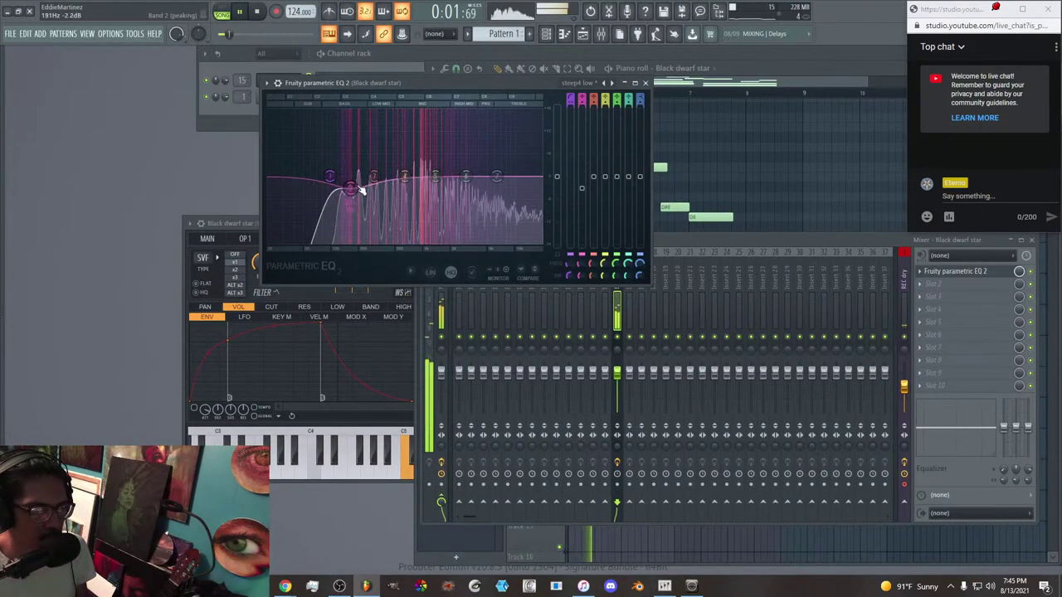
# Cut bands 2 to 5 slightly in the pad's EQ, with band 2 at about 178 Hz and -2.8 dB, and close the EQ.
pyautogui.moveTo(344, 184); pyautogui.dragTo(430, 196)
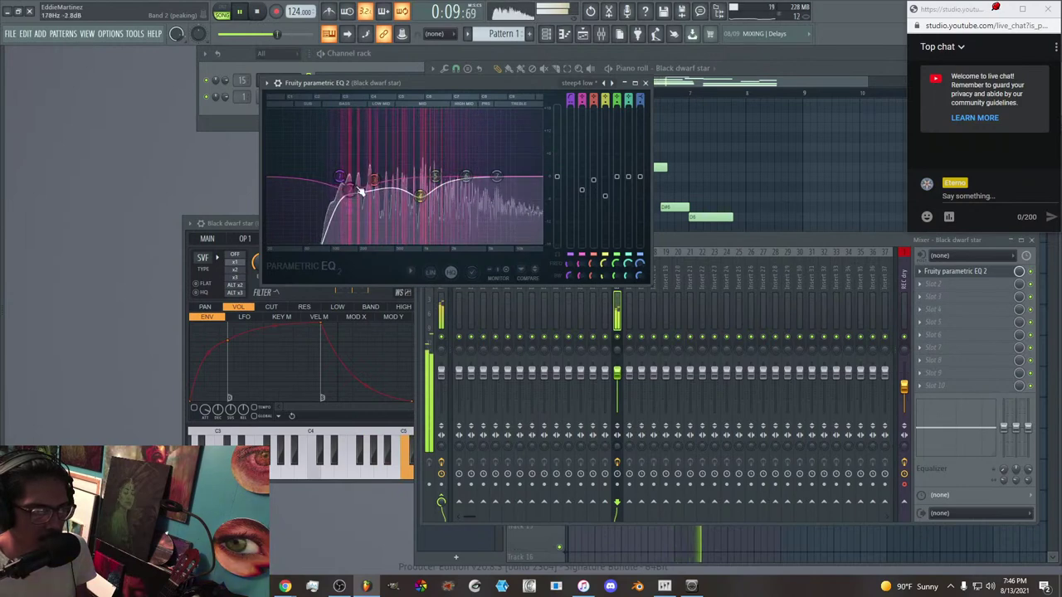
pyautogui.moveTo(435, 177); pyautogui.dragTo(440, 183)
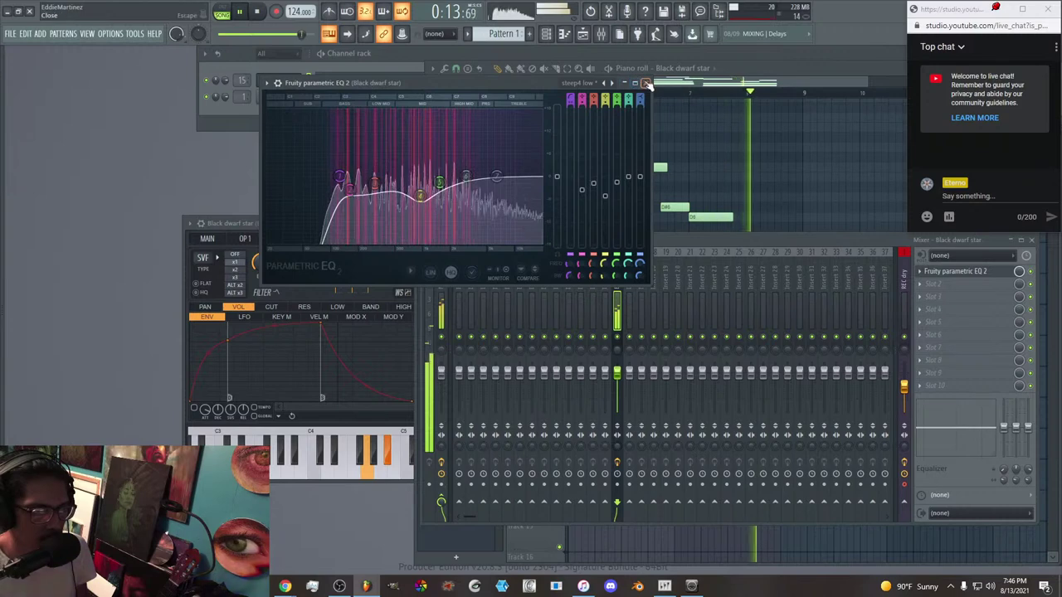
pyautogui.click(645, 83)
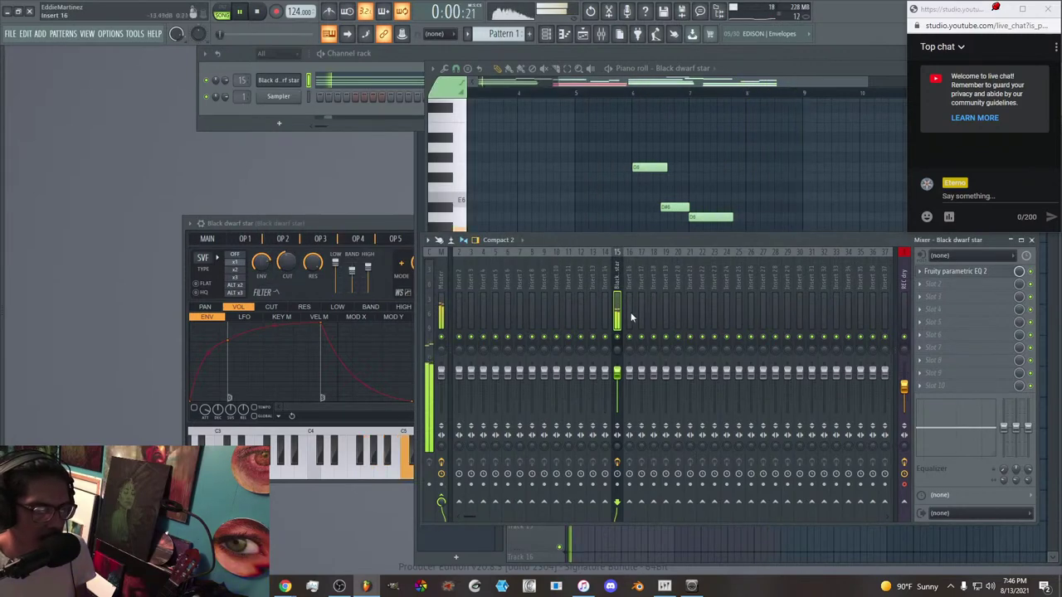
# Lower EQ band 2 further and roll off the pad's highs with the band 7 high shelf at about 2372 Hz.
pyautogui.click(971, 272)
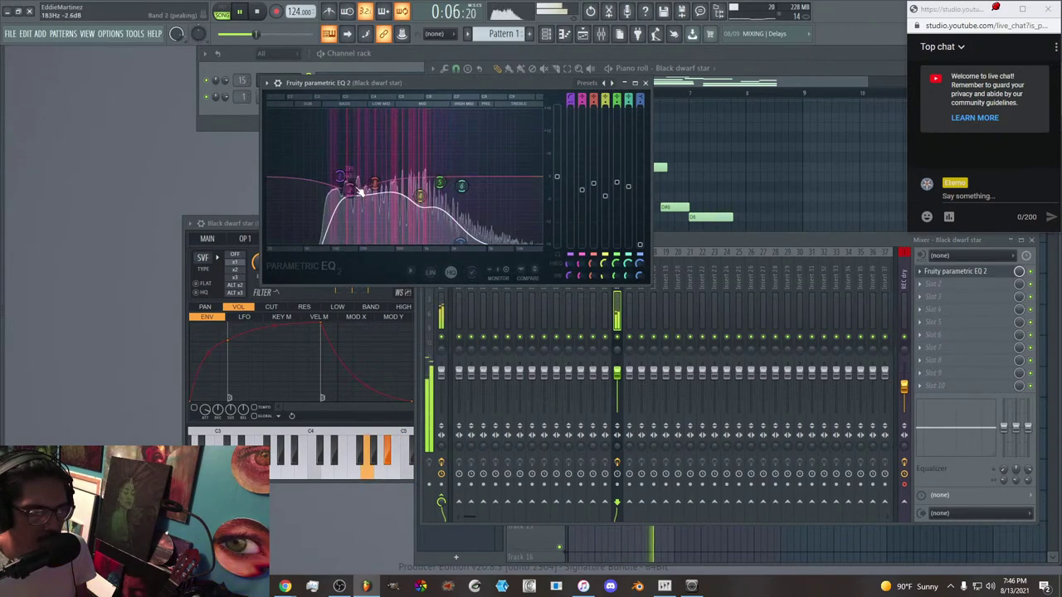
pyautogui.moveTo(350, 190); pyautogui.dragTo(351, 196)
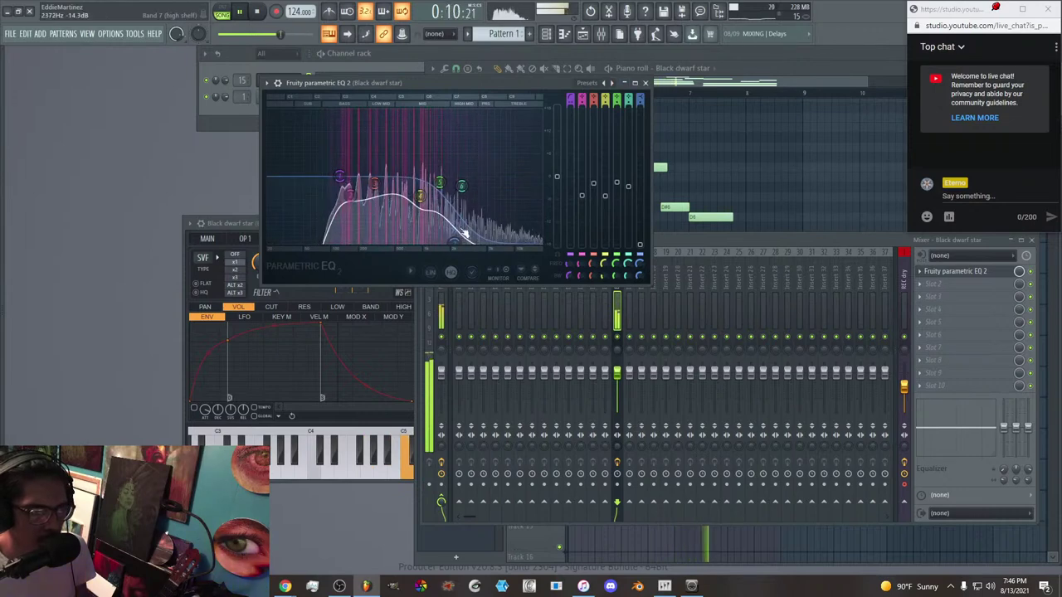
pyautogui.click(645, 83)
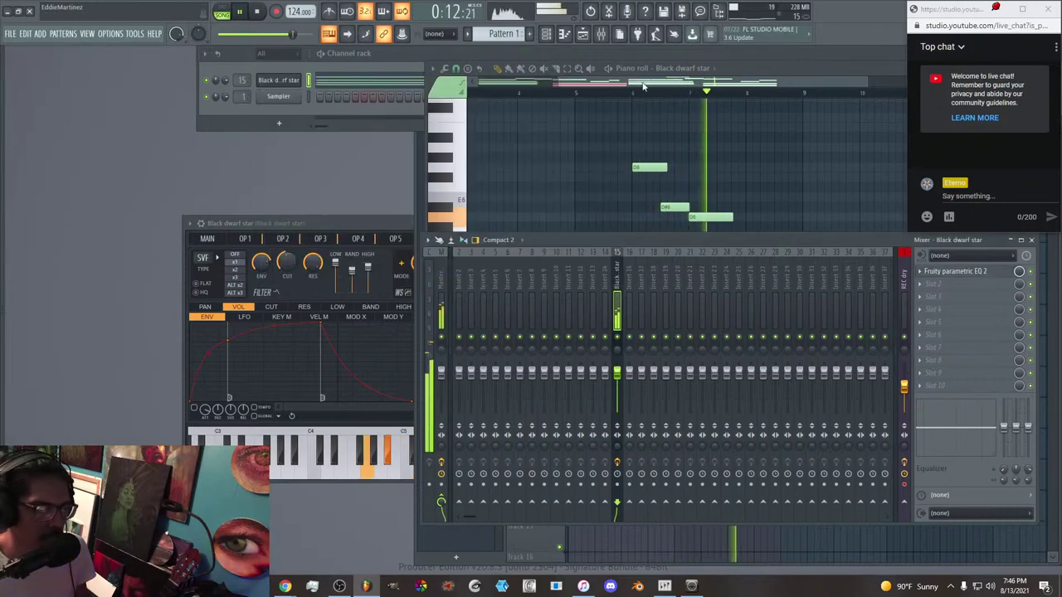
# Move the modulation point on the main page of the Black dwarf star Sytrus synth close to the pad's centre, and close the synth.
pyautogui.click(290, 81)
pyautogui.click(290, 81)
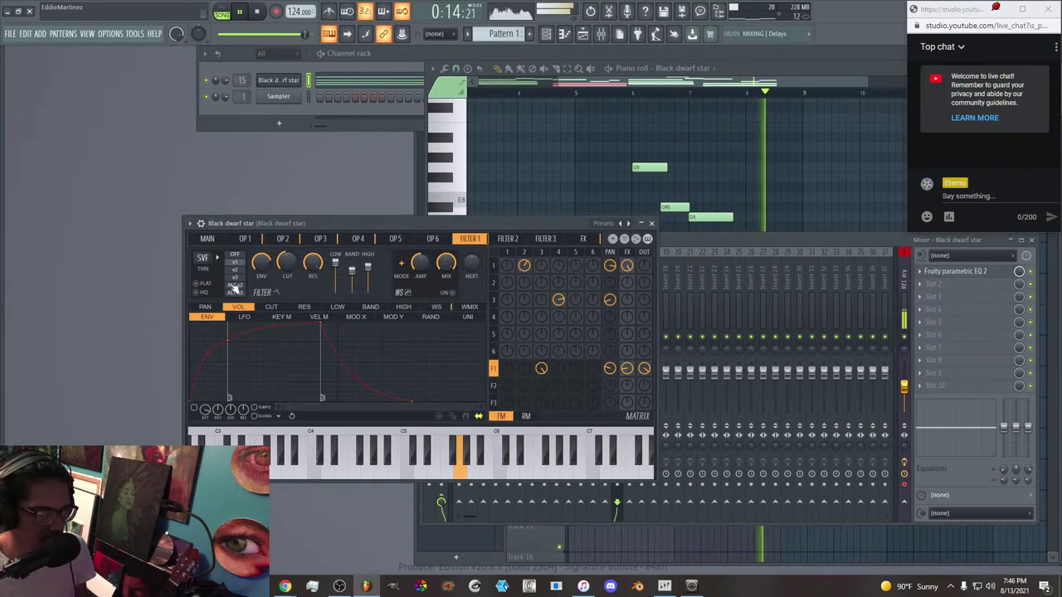
pyautogui.click(207, 238)
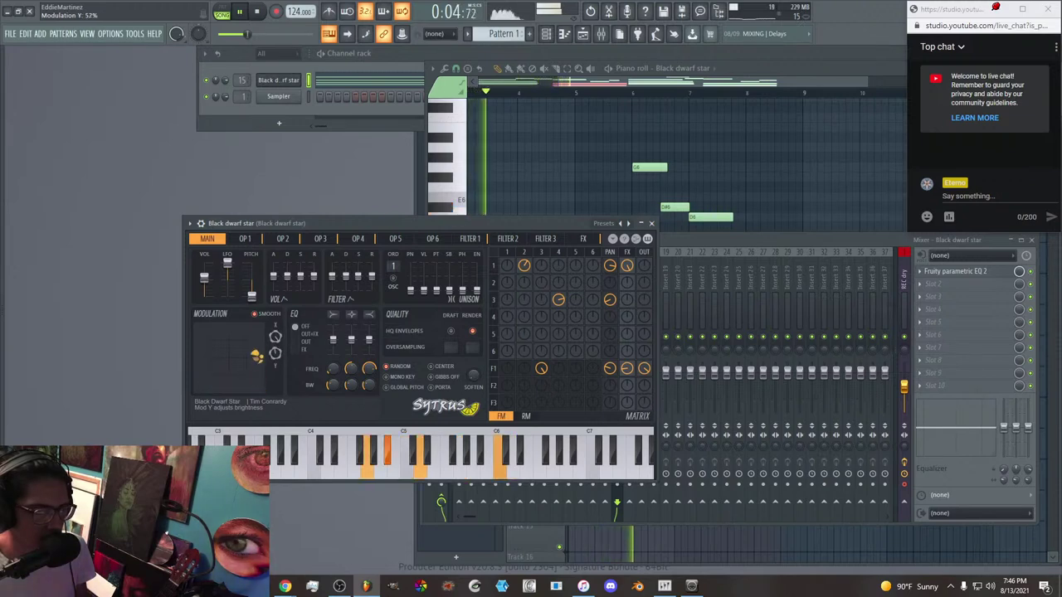
pyautogui.moveTo(258, 332); pyautogui.dragTo(225, 351)
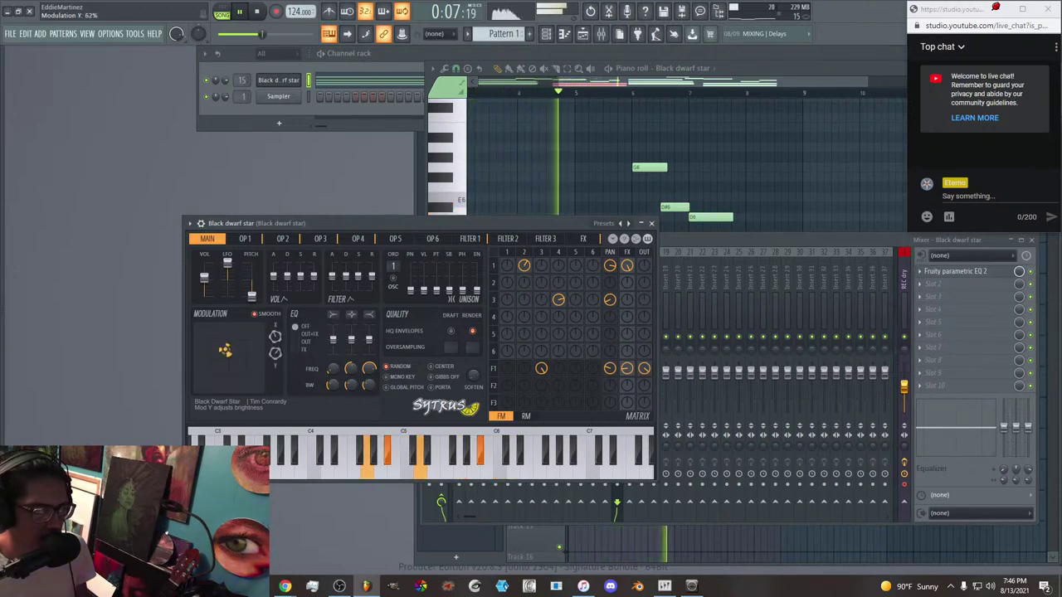
pyautogui.click(651, 224)
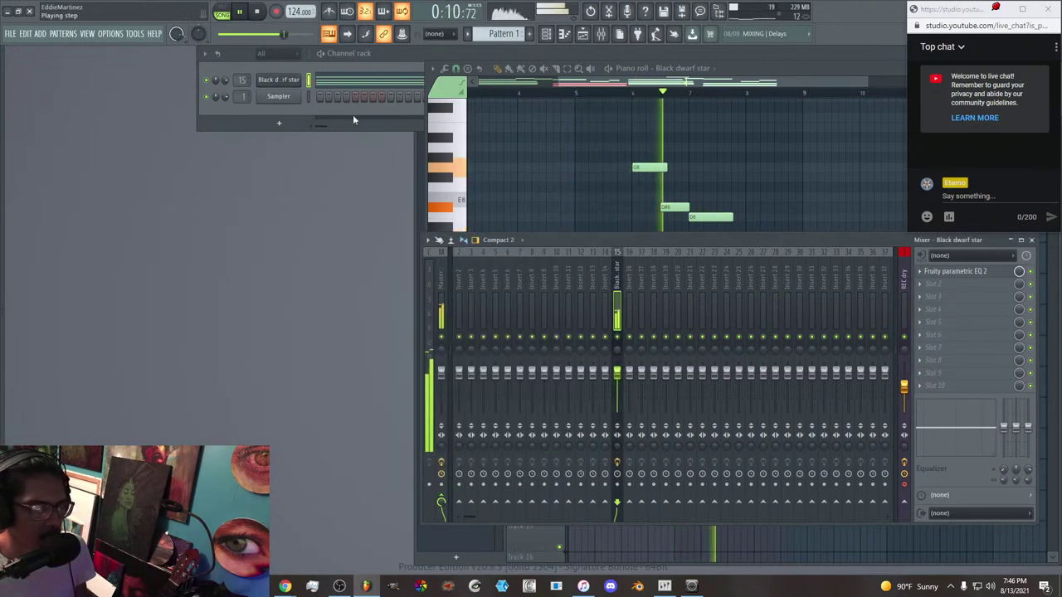
pyautogui.rightClick(279, 81)
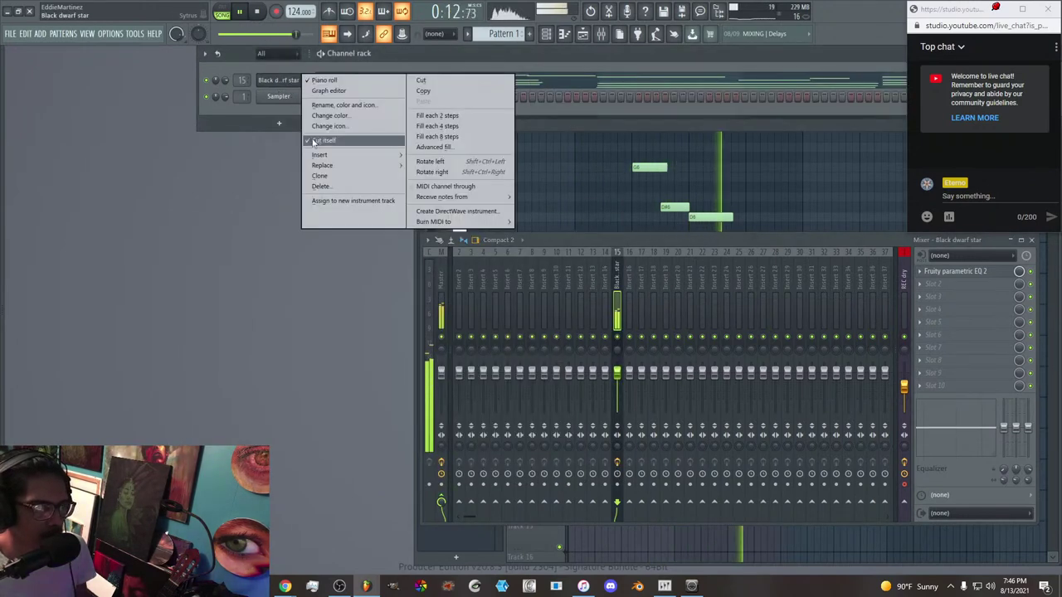
pyautogui.moveTo(357, 155)
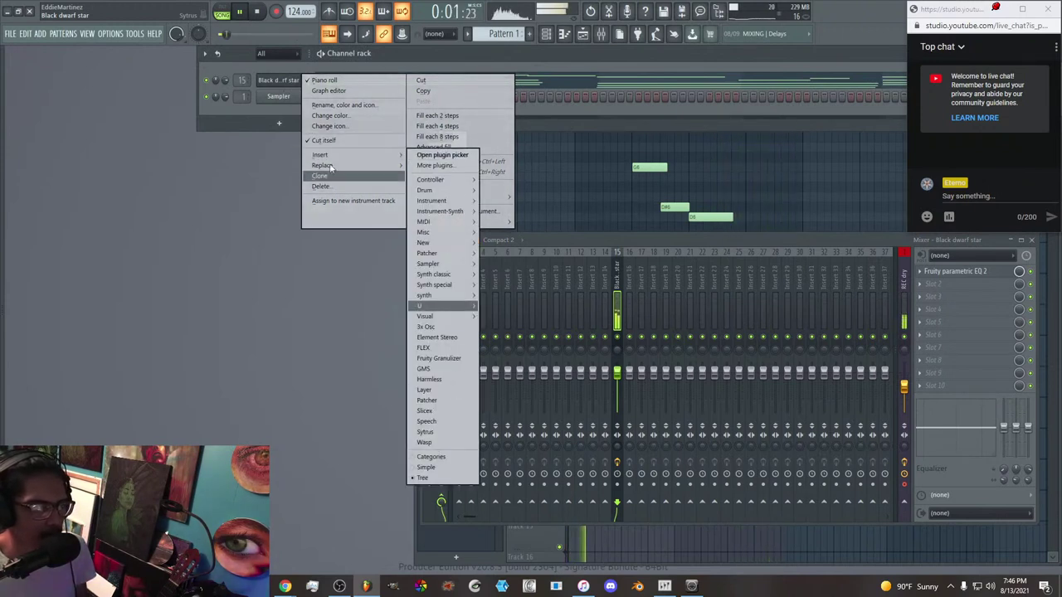
pyautogui.click(285, 111)
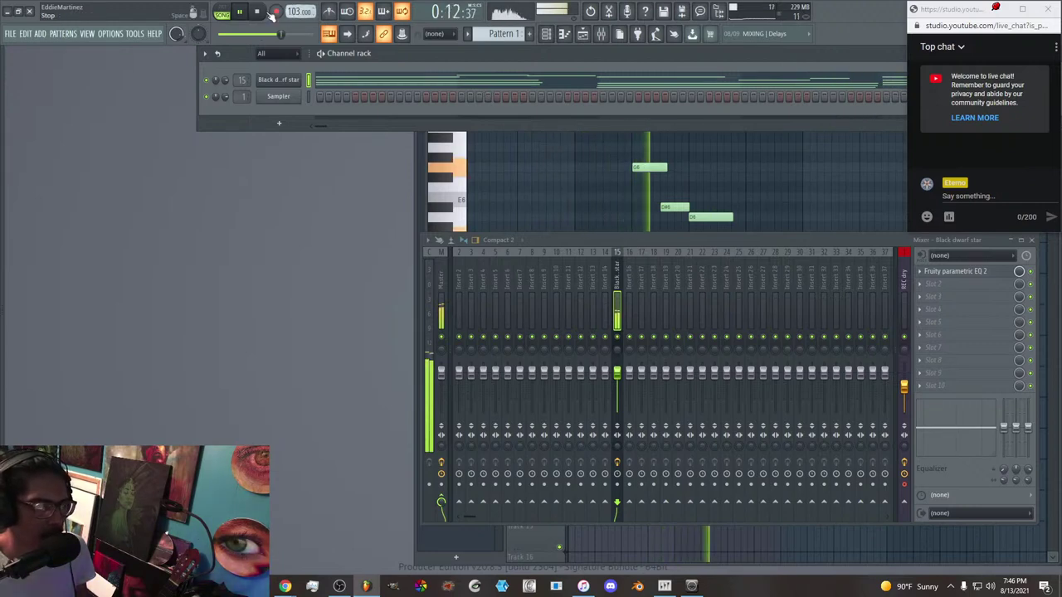
# Show the sample browser and expand the Kicks folder inside Drums (ModeAudio).
pyautogui.moveTo(17, 338)
pyautogui.scroll(2, 101, 358)
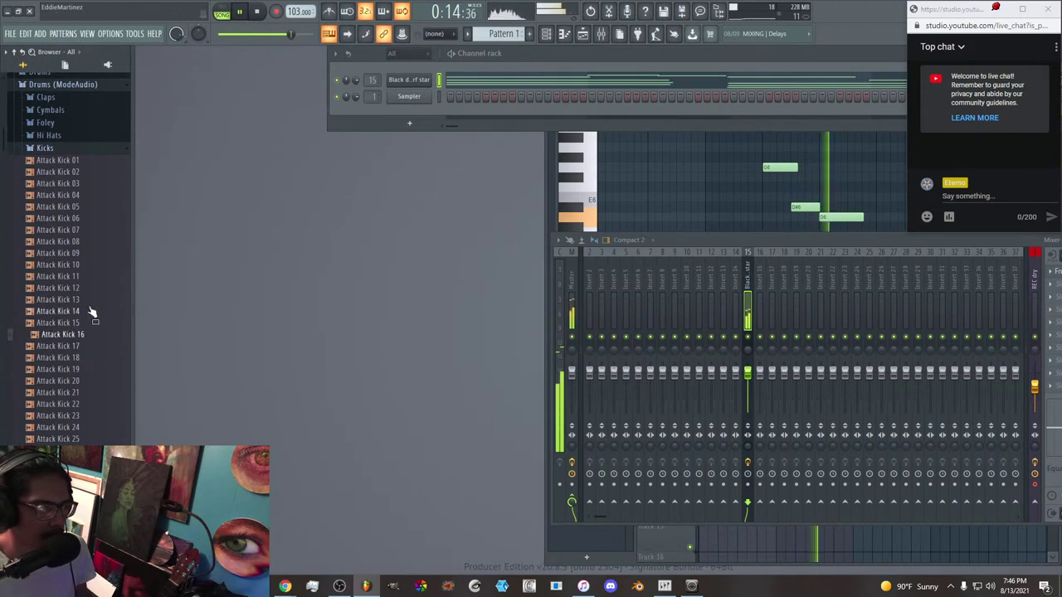
pyautogui.scroll(2, 92, 221)
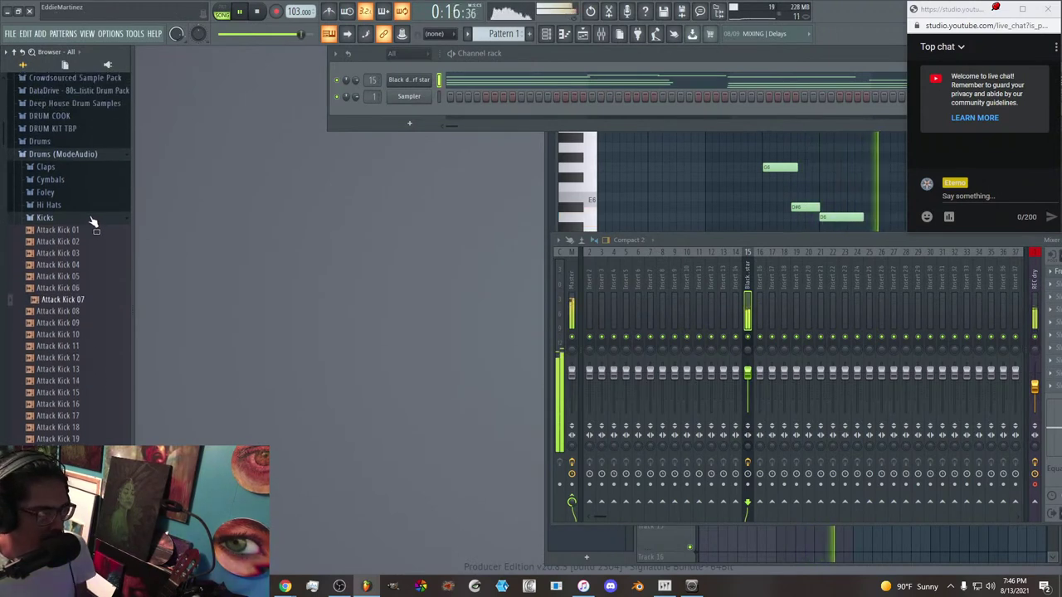
pyautogui.click(93, 221)
pyautogui.click(86, 154)
pyautogui.click(87, 155)
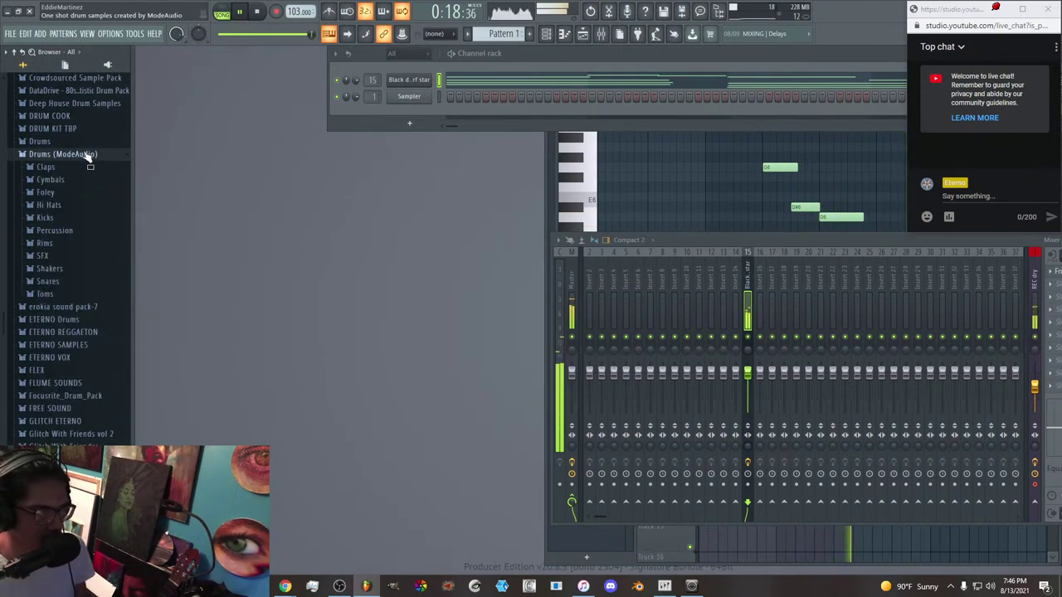
pyautogui.click(48, 218)
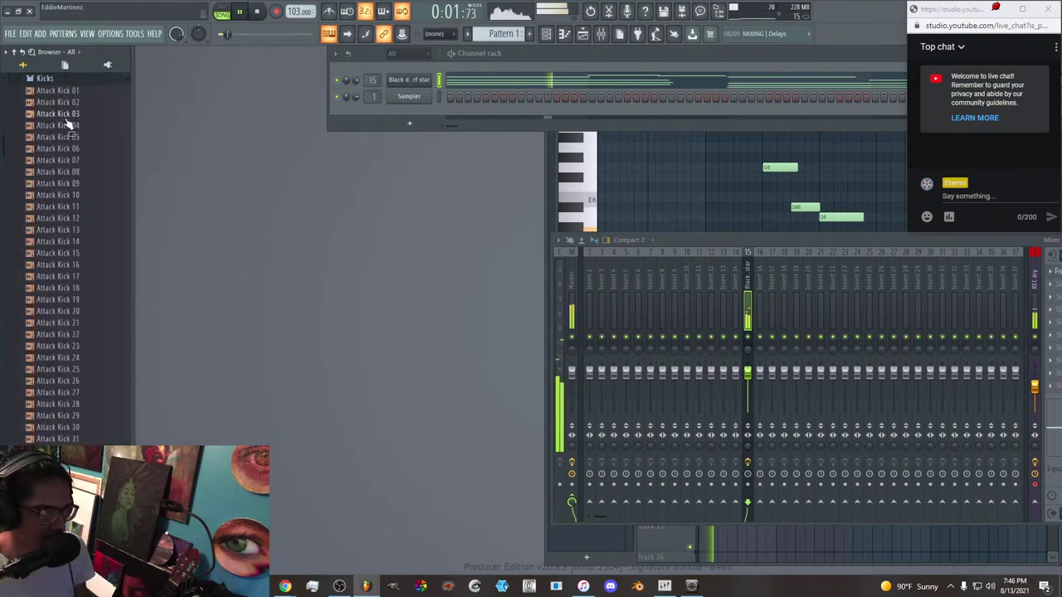
# Audition a range of Attack Kick samples in the Kicks folder against the playing pad.
pyautogui.click(68, 175)
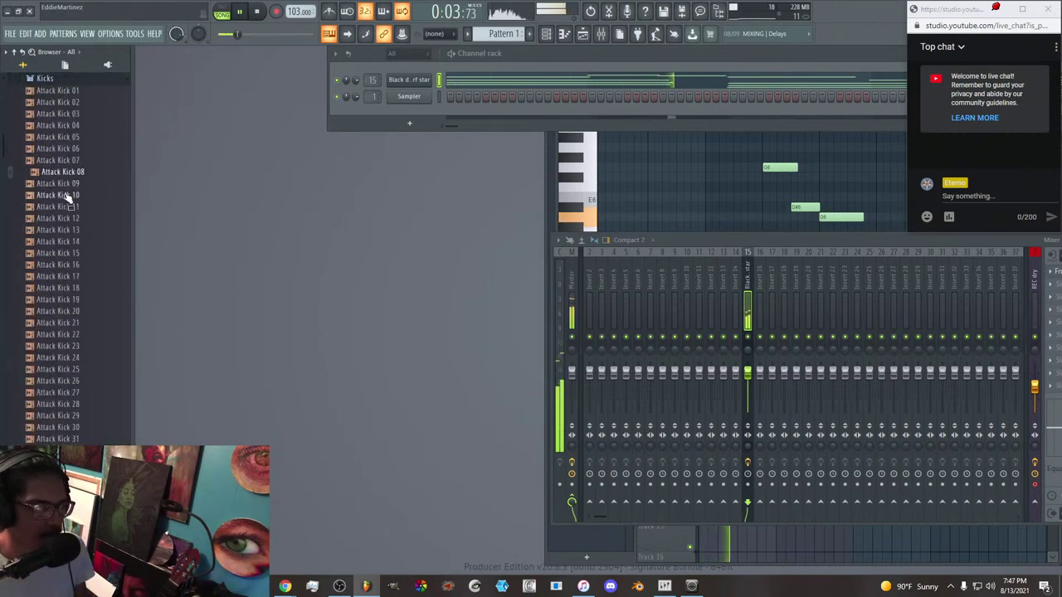
pyautogui.click(76, 139)
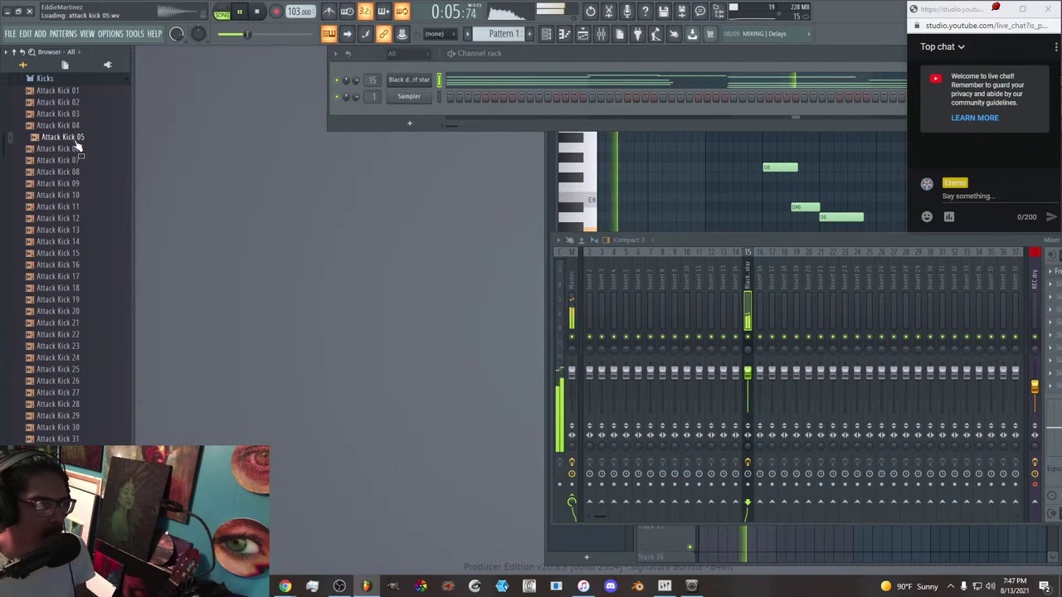
pyautogui.click(73, 161)
pyautogui.click(71, 208)
pyautogui.click(73, 221)
pyautogui.click(71, 244)
pyautogui.click(69, 267)
pyautogui.click(70, 301)
pyautogui.click(73, 381)
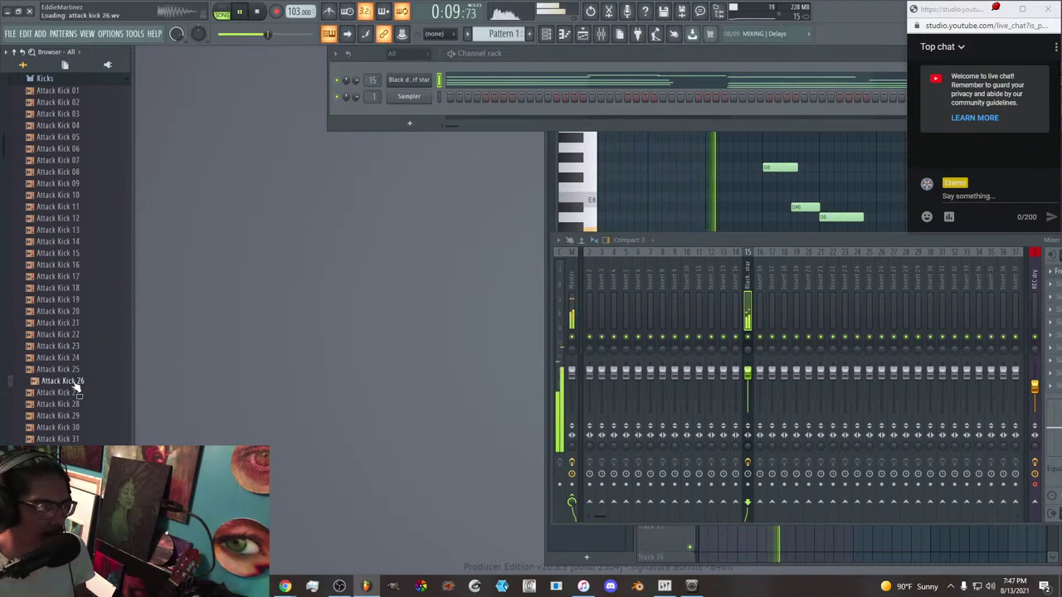
pyautogui.click(78, 414)
pyautogui.scroll(-3, 80, 401)
pyautogui.click(79, 336)
pyautogui.click(79, 381)
pyautogui.scroll(-3, 78, 356)
pyautogui.click(76, 323)
pyautogui.click(72, 370)
pyautogui.click(76, 404)
pyautogui.click(74, 438)
# Audition the Collider kick samples, including Down Kick 02, Sub Kick 01 and 02, Third Kick 02 and Tuned Kick 01.
pyautogui.scroll(-5, 73, 426)
pyautogui.click(73, 393)
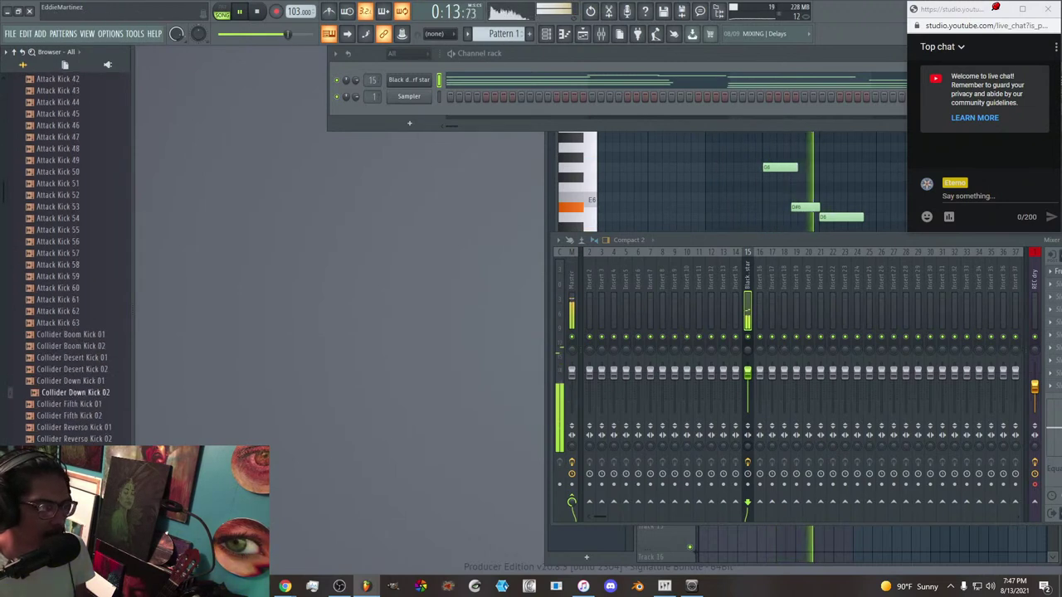
pyautogui.click(70, 484)
pyautogui.scroll(-4, 72, 384)
pyautogui.click(71, 336)
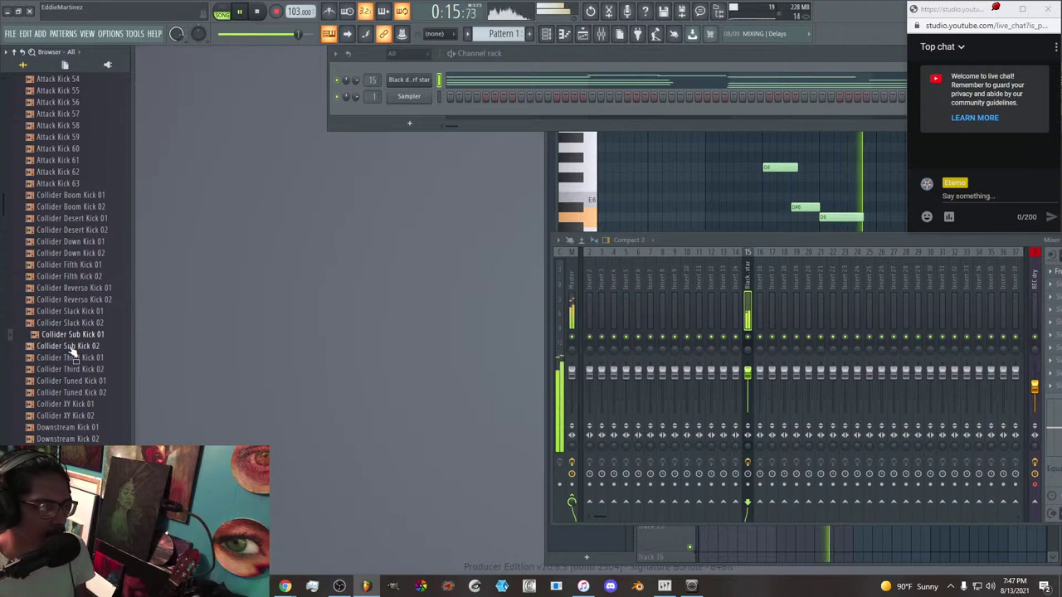
pyautogui.click(71, 348)
pyautogui.click(71, 370)
pyautogui.click(72, 404)
pyautogui.click(72, 382)
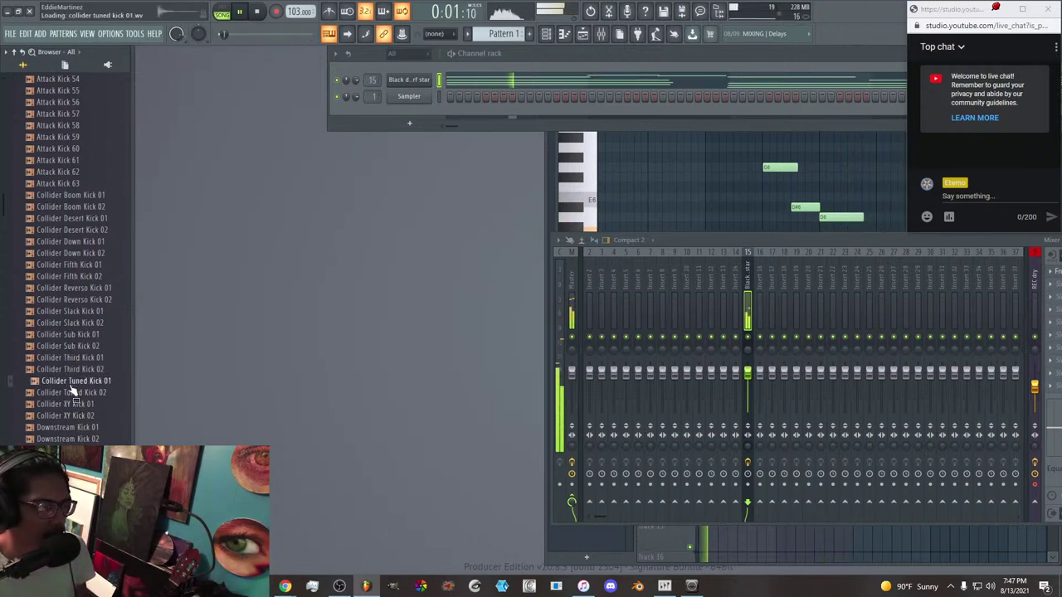
# Preview the Collider XY kicks and add Collider XY Kick 02 as a new channel below the Sampler.
pyautogui.click(78, 405)
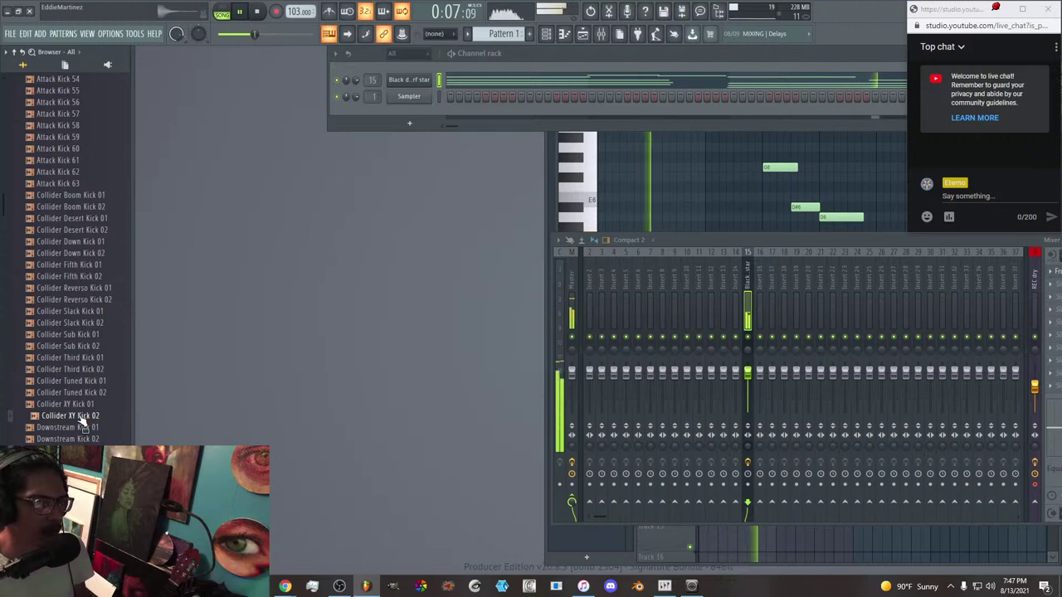
pyautogui.moveTo(83, 422); pyautogui.dragTo(280, 113)
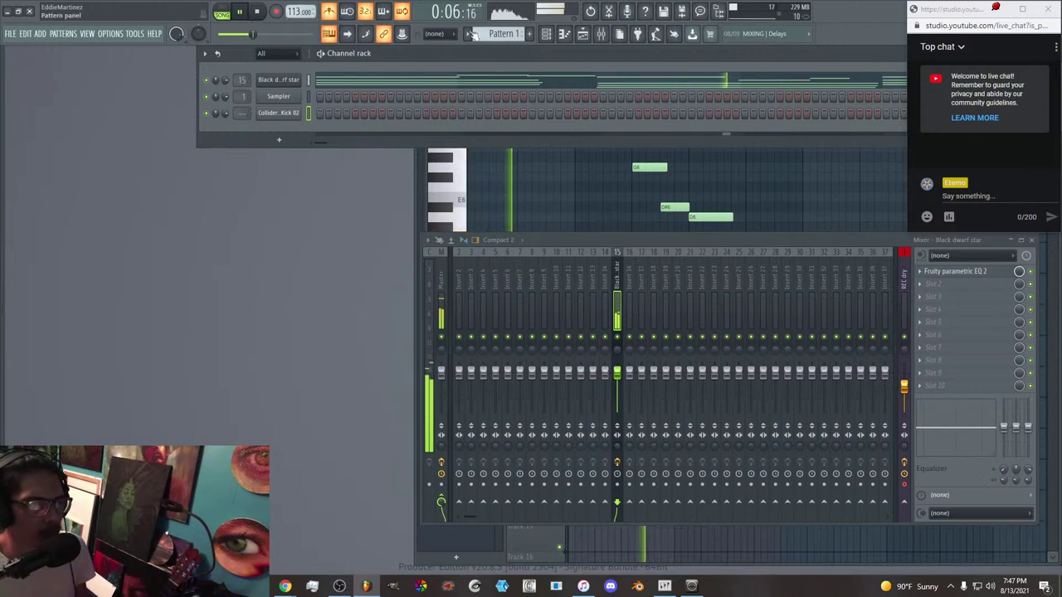
# Switch to Pattern 2, place it at bar 1 of Track 2 in the playlist, and stop playback.
pyautogui.scroll(-1, 493, 38)
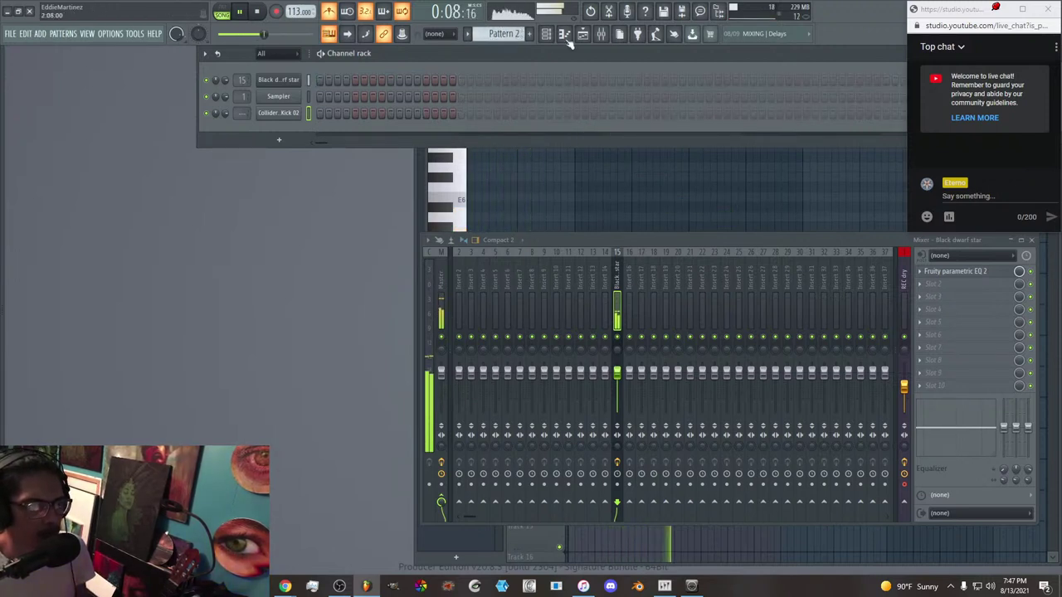
pyautogui.click(584, 37)
pyautogui.moveTo(572, 138)
pyautogui.mouseDown()
pyautogui.moveTo(642, 135)
pyautogui.moveTo(577, 145)
pyautogui.mouseUp()
pyautogui.press('space')
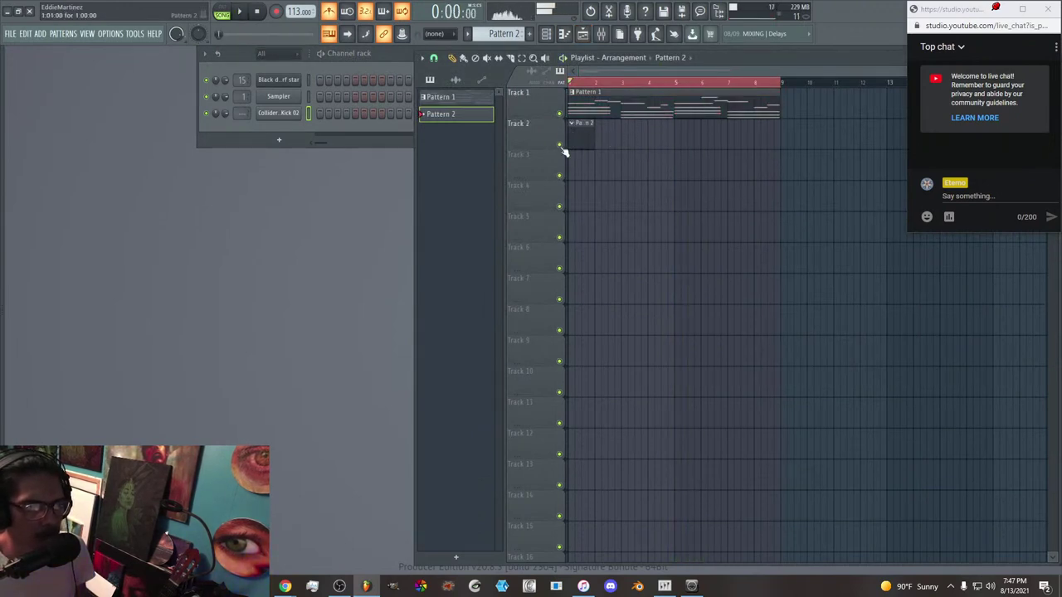
# With the song playing, add a Collider XY Kick 02 hit on the fourth step of each of Pattern 2's four bars.
pyautogui.press('space')
pyautogui.click(345, 113)
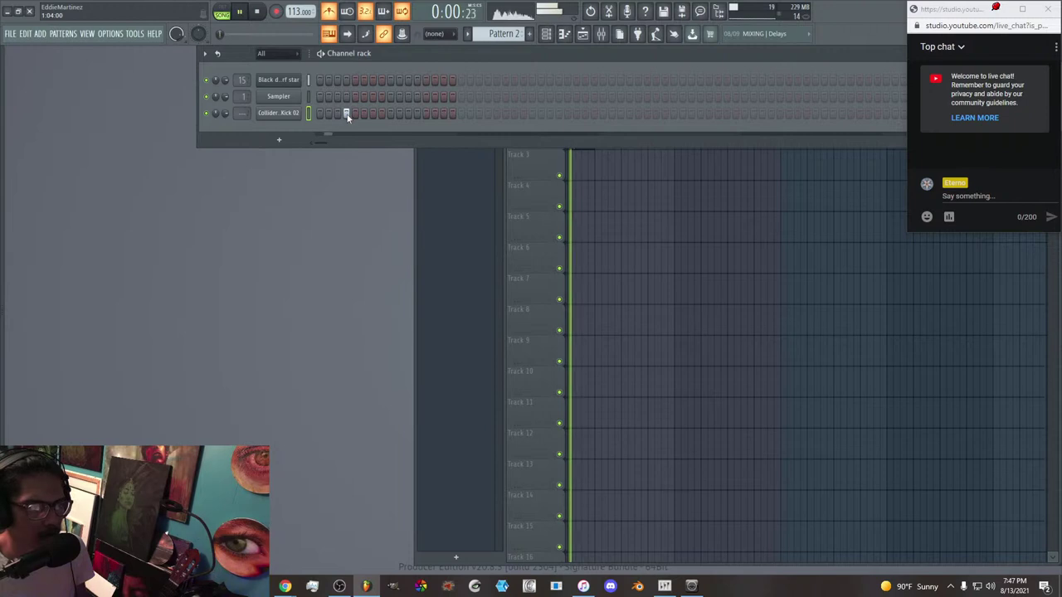
pyautogui.click(489, 113)
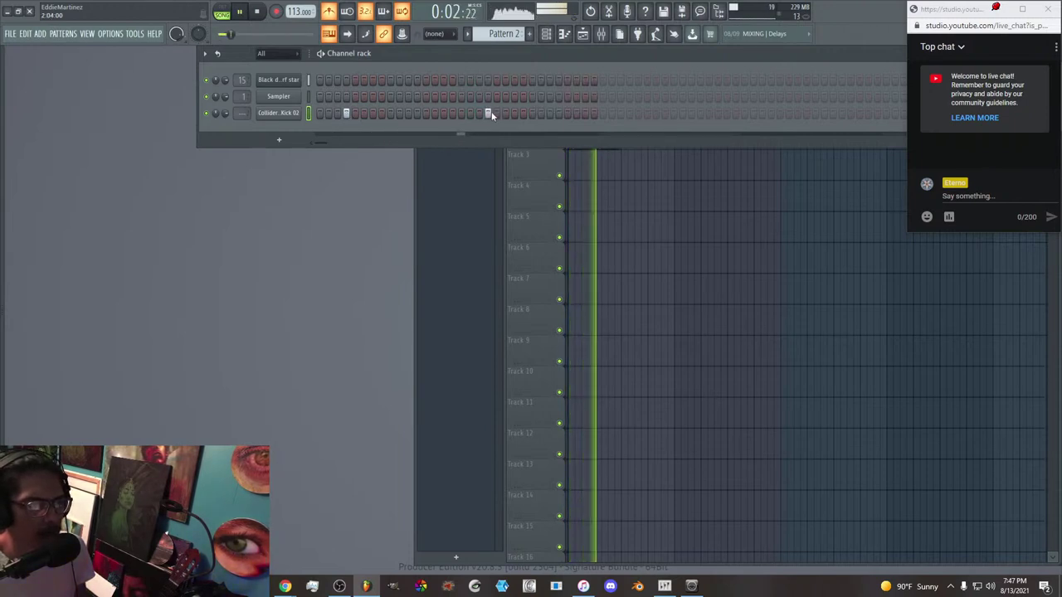
pyautogui.click(629, 113)
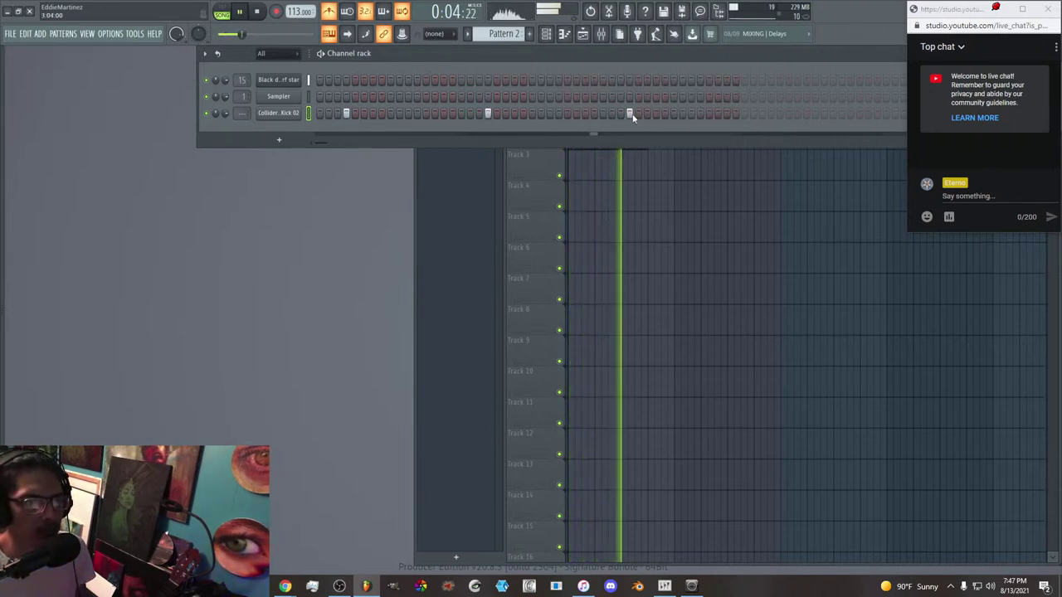
pyautogui.click(771, 112)
# Place a second Pattern 2 clip at bar 5 on Track 2 and return to the channel rack.
pyautogui.click(543, 167)
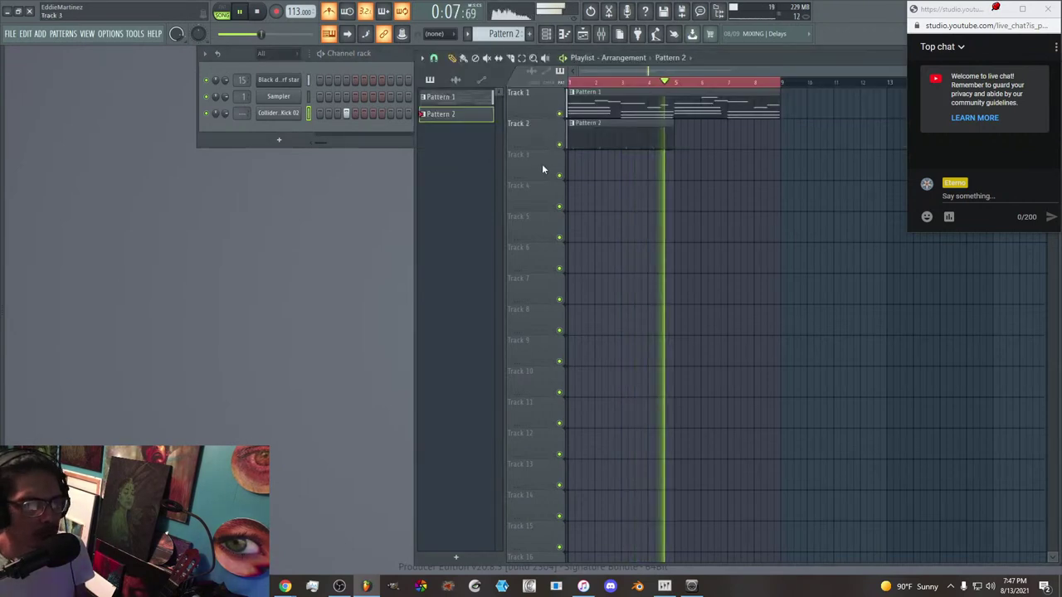
pyautogui.click(683, 135)
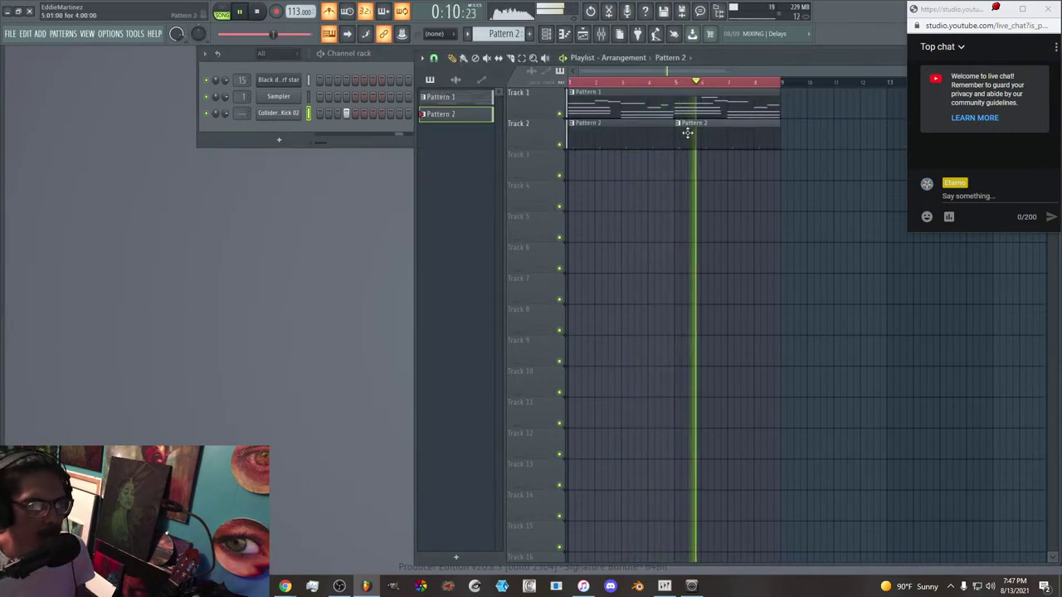
pyautogui.click(370, 126)
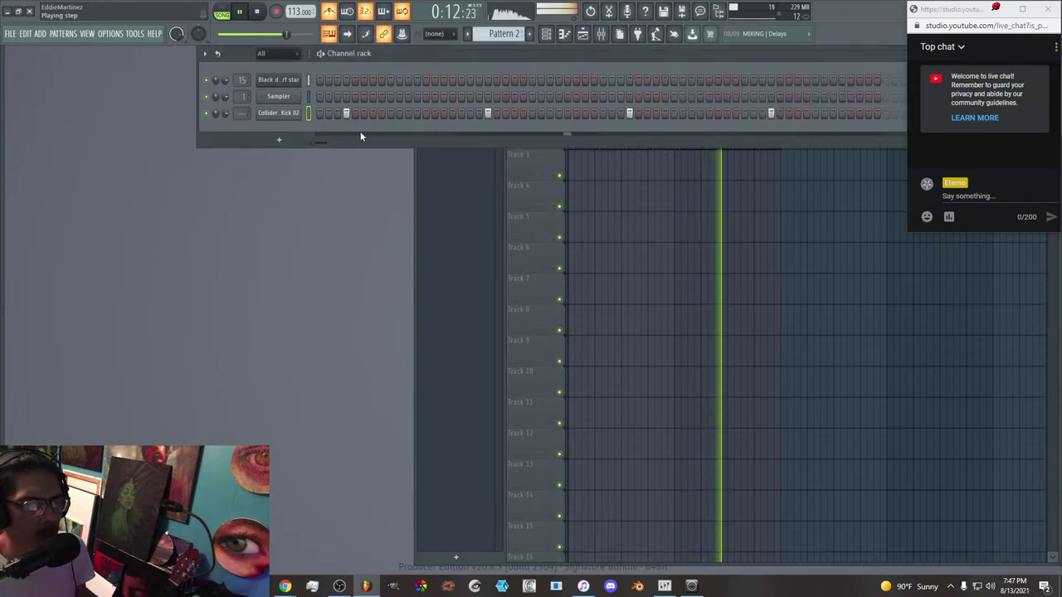
# Try the kick pattern without its first-bar hit, restore the hit on step 4 and restart playback.
pyautogui.hotkey('alt', 'F8')
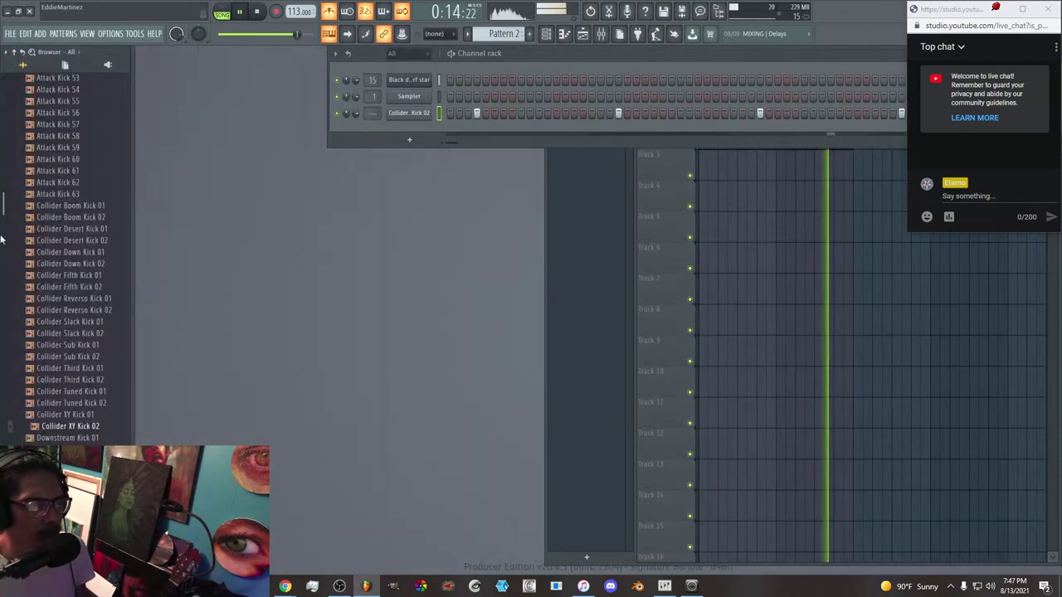
pyautogui.hotkey('alt', 'F8')
pyautogui.rightClick(345, 115)
pyautogui.press('space')
pyautogui.press('space')
pyautogui.press('space')
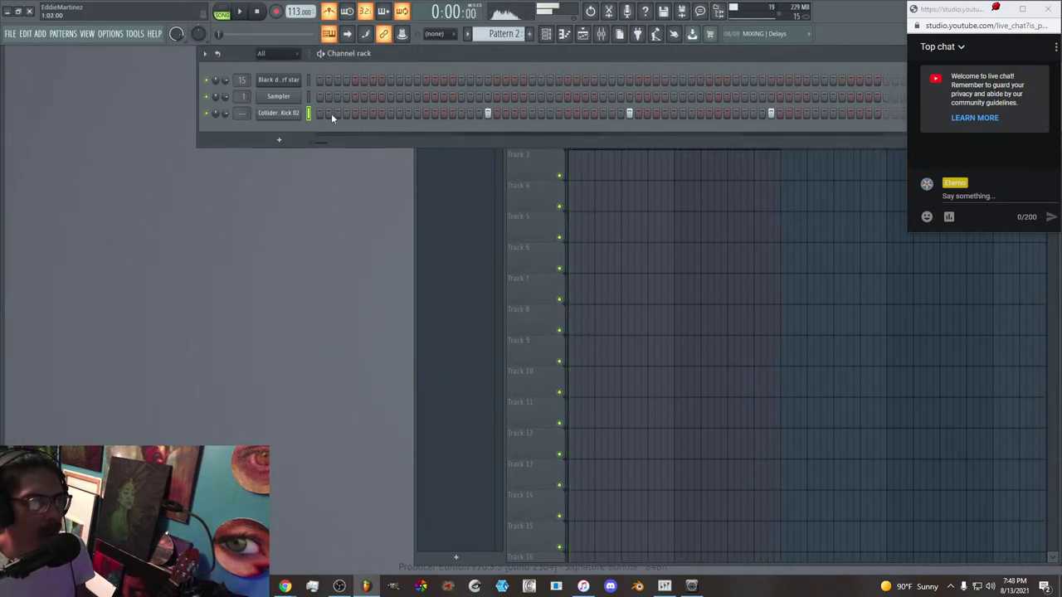
pyautogui.rightClick(328, 117)
pyautogui.press('space')
pyautogui.click(345, 114)
pyautogui.press('space')
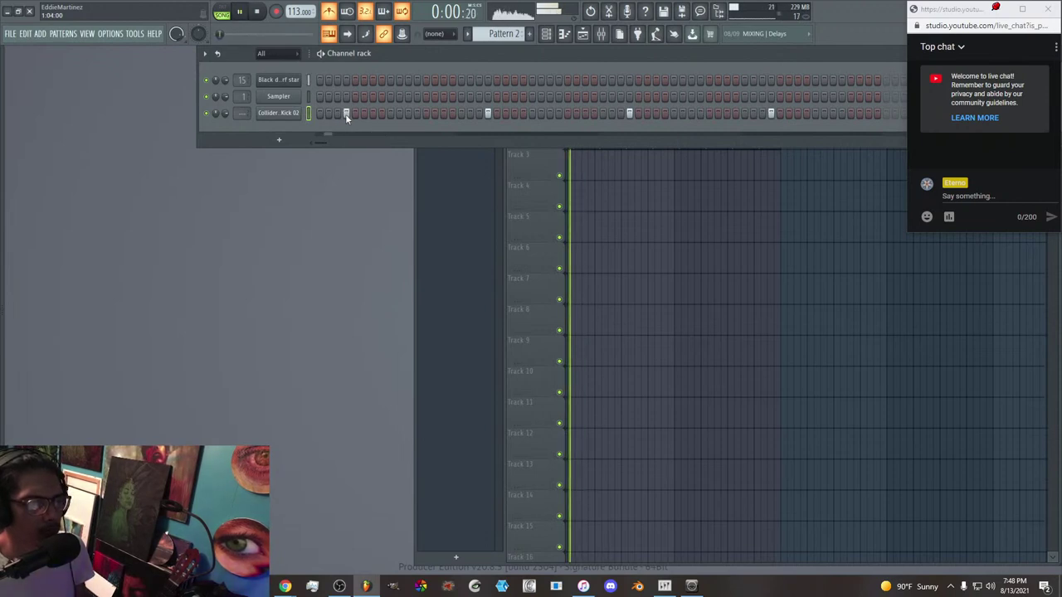
# Audition Downstream and Fracture kick samples, including Fracture Kick 06 and 10, against the playing loop.
pyautogui.moveTo(3, 248)
pyautogui.click(74, 461)
pyautogui.scroll(-4, 79, 452)
pyautogui.click(82, 419)
pyautogui.click(82, 450)
pyautogui.scroll(-4, 81, 440)
pyautogui.click(78, 430)
pyautogui.click(79, 394)
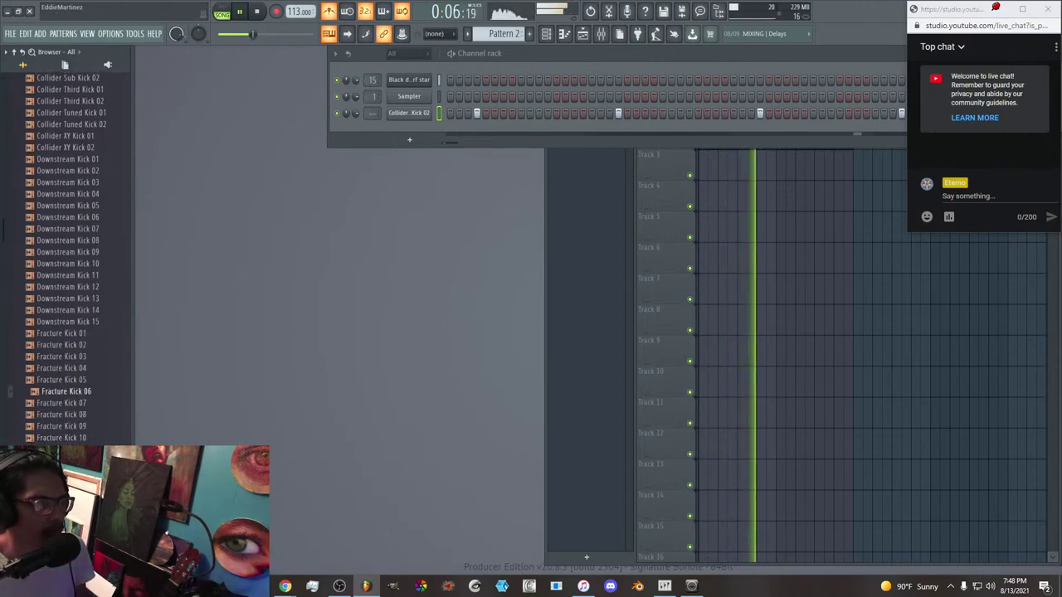
pyautogui.click(80, 438)
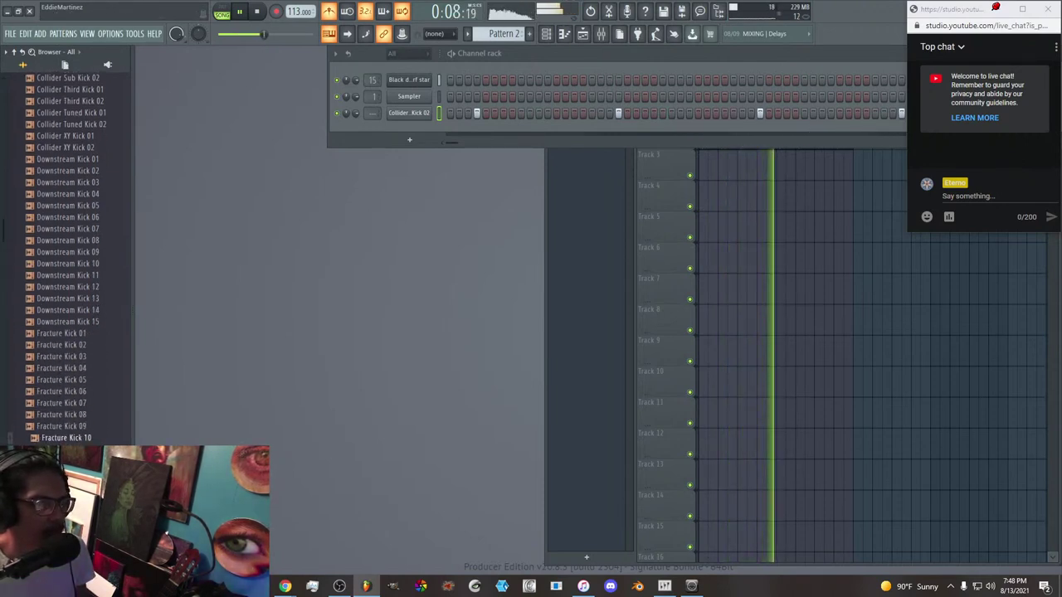
pyautogui.click(80, 461)
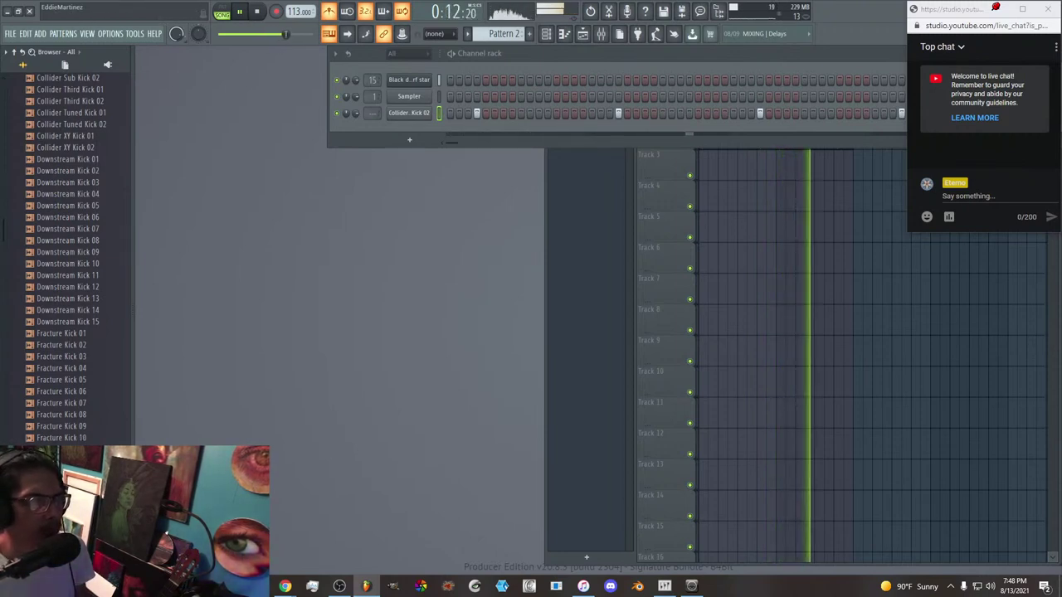
# Preview Fracture Kick 14 and add it as a new channel below the Collider kick.
pyautogui.click(81, 473)
pyautogui.click(81, 473)
pyautogui.click(80, 485)
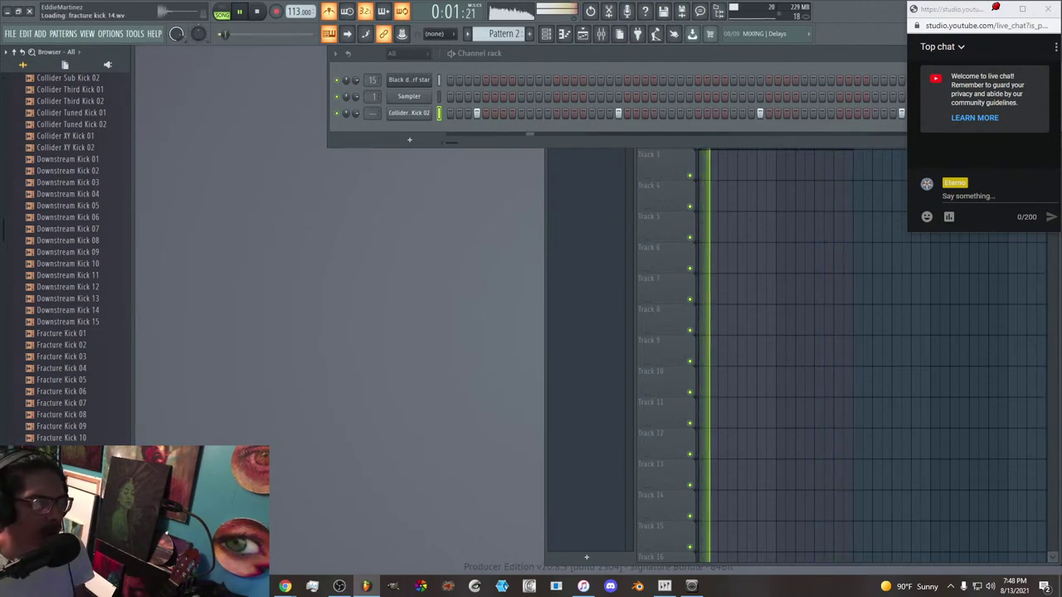
pyautogui.moveTo(62, 483); pyautogui.dragTo(286, 131)
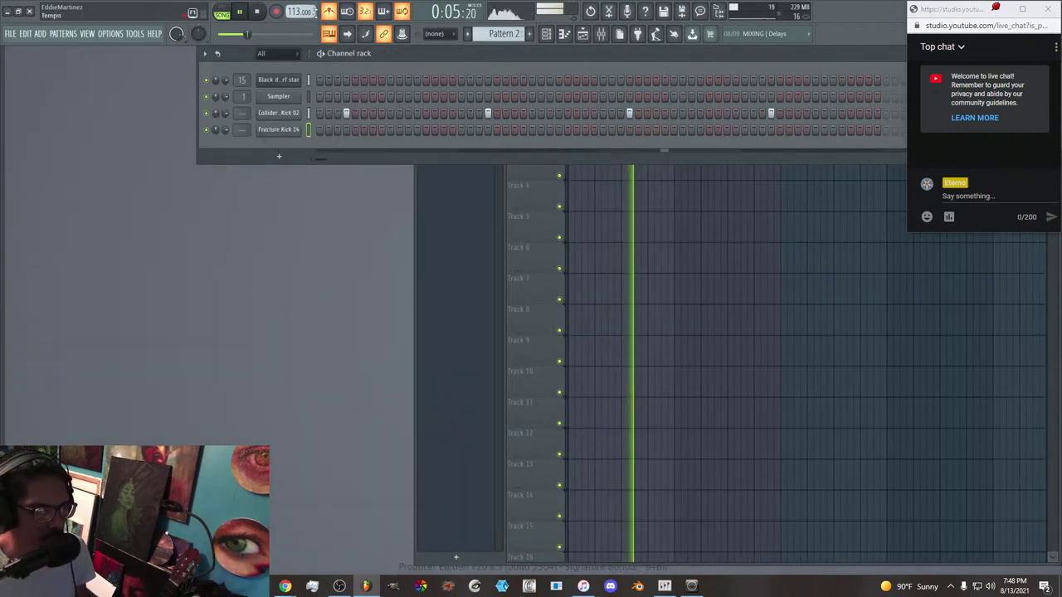
# Fill the Fracture Kick 14 channel with a hit every 4 steps and raise its sample fade-out to about 86%.
pyautogui.rightClick(292, 135)
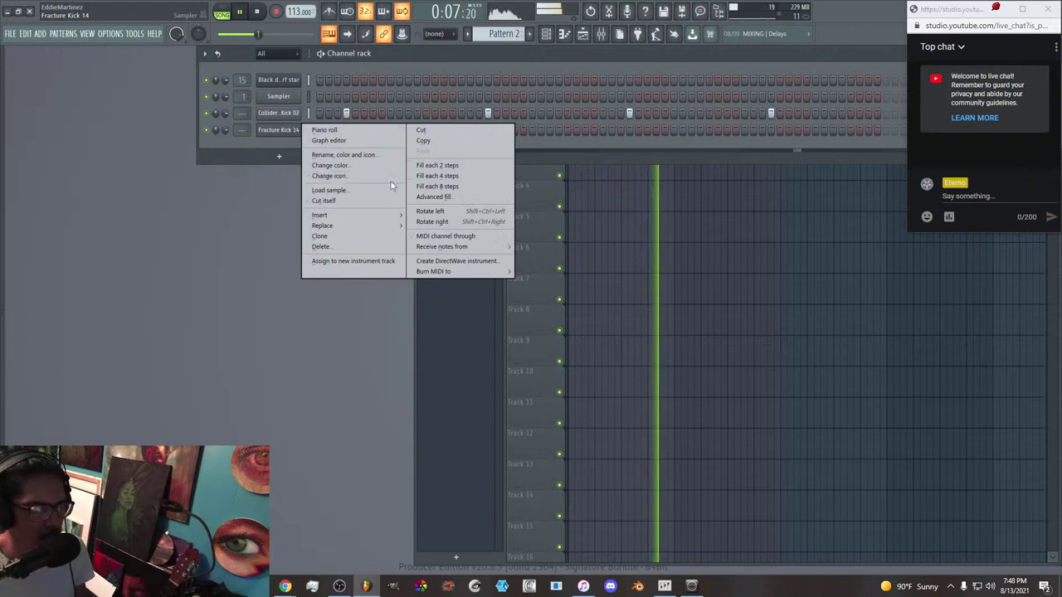
pyautogui.click(414, 176)
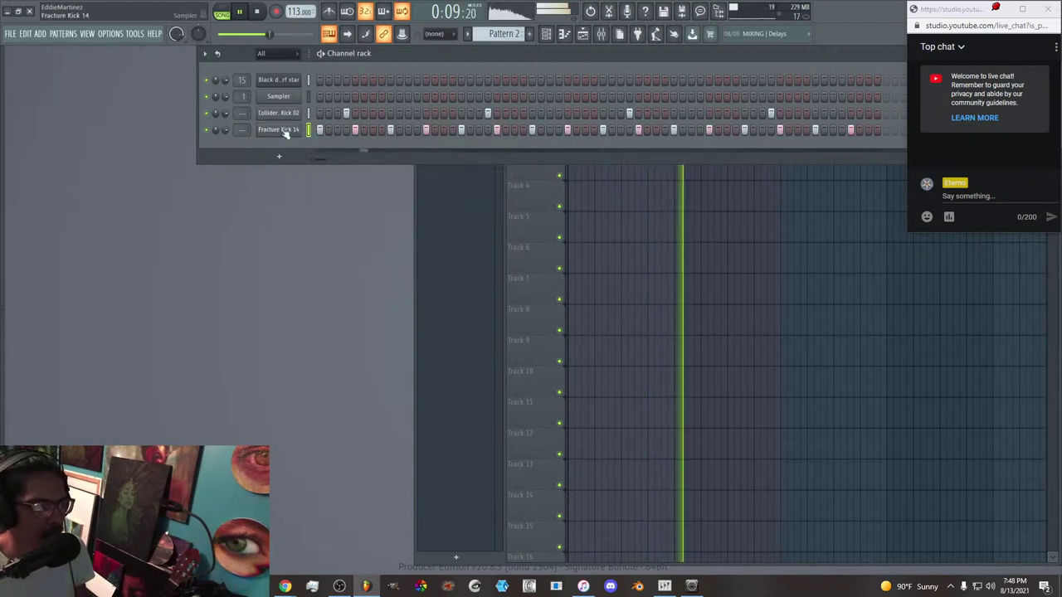
pyautogui.click(282, 129)
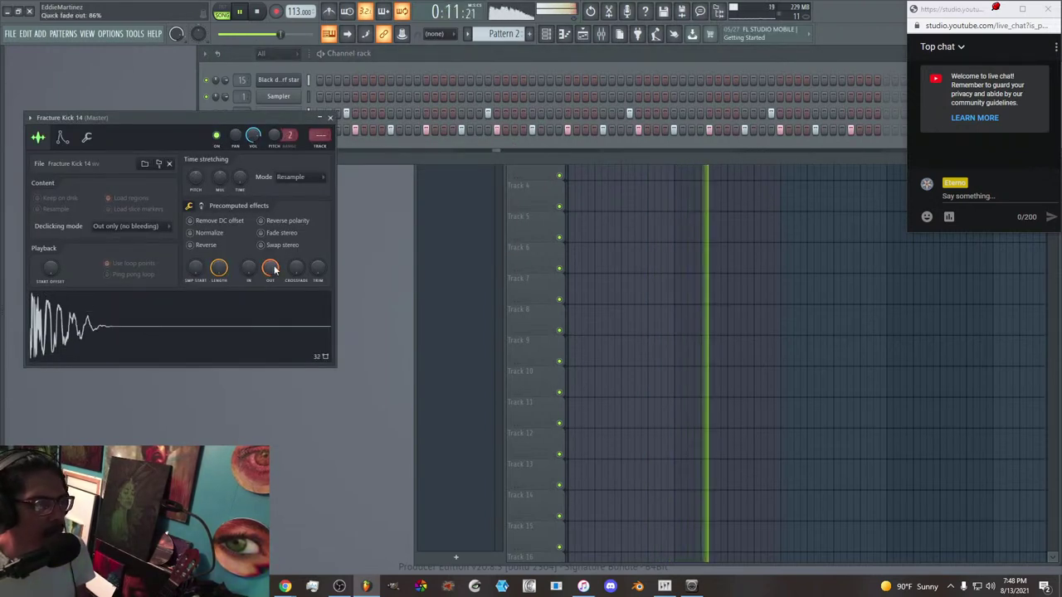
pyautogui.click(329, 117)
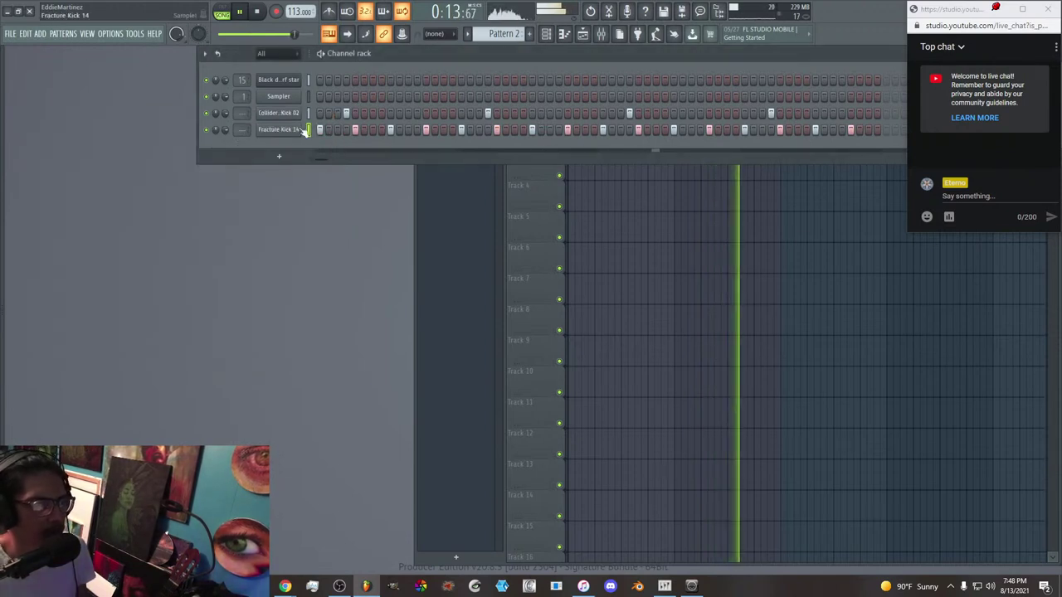
# Try other Fracture Kicks such as 11 and 18 in the channel, load Fracture Kick 17 and close its settings.
pyautogui.click(275, 132)
pyautogui.moveTo(2, 340)
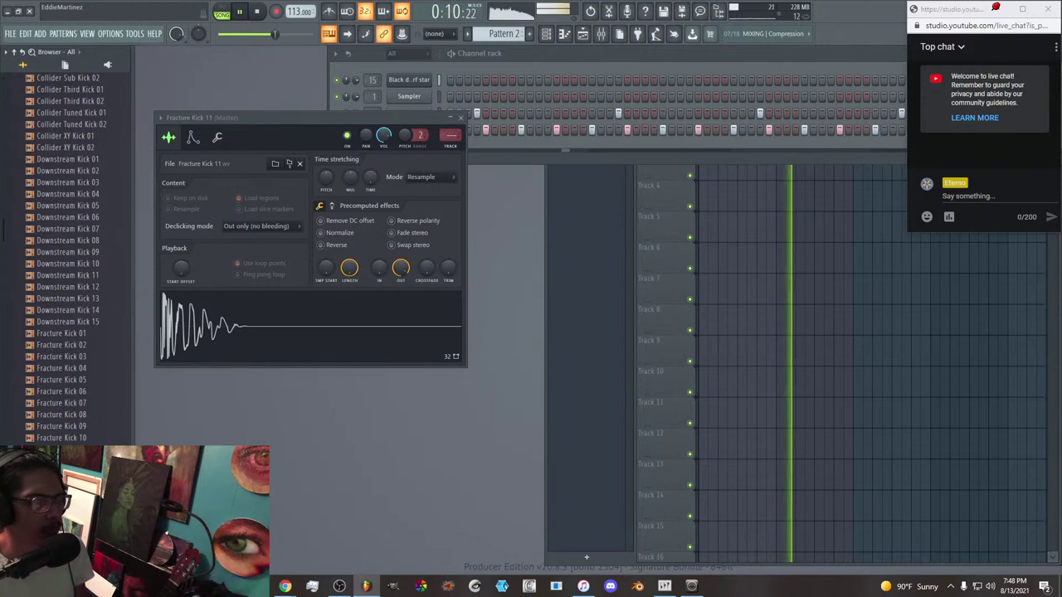
pyautogui.press('Right')
pyautogui.press('Right')
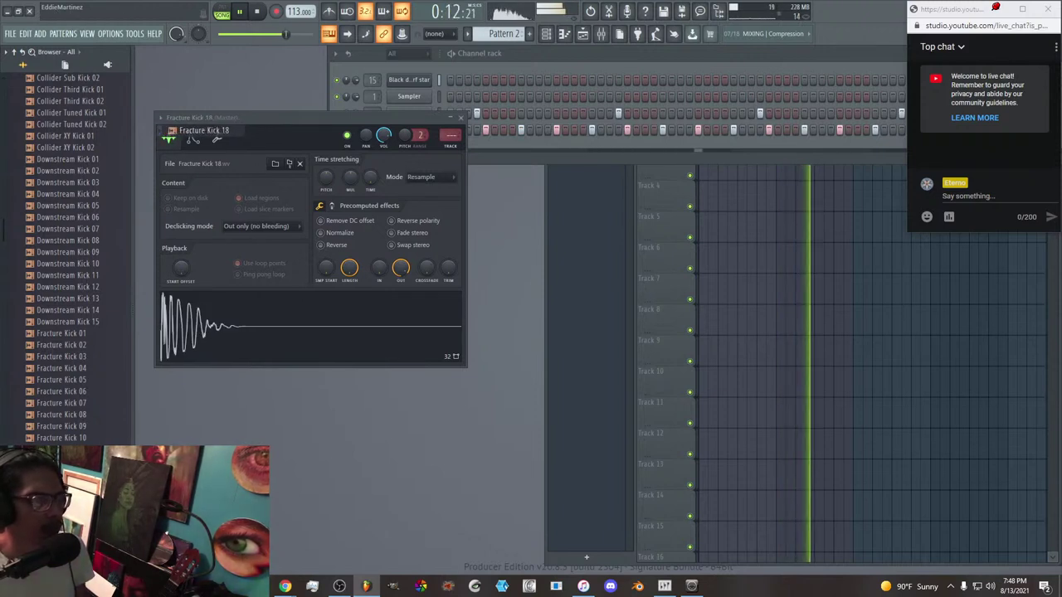
pyautogui.press('Right')
pyautogui.press('Left')
pyautogui.press('Left')
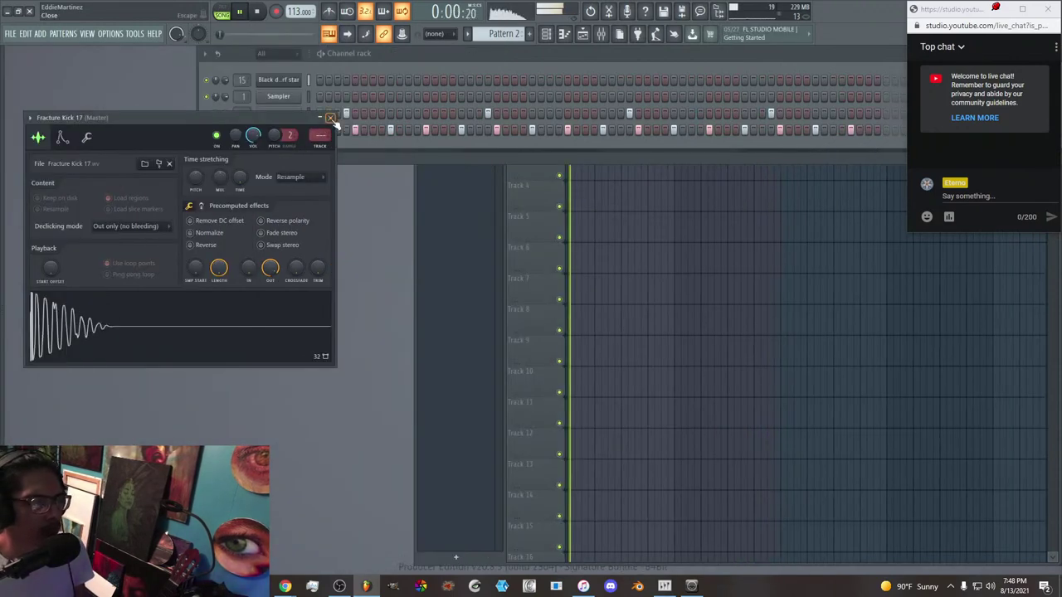
pyautogui.click(330, 118)
# Switch from the Kicks to the Shakers folder, preview Attack Shakers and add Attack Shaker 04 as a new channel.
pyautogui.moveTo(70, 320)
pyautogui.scroll(15, 70, 320)
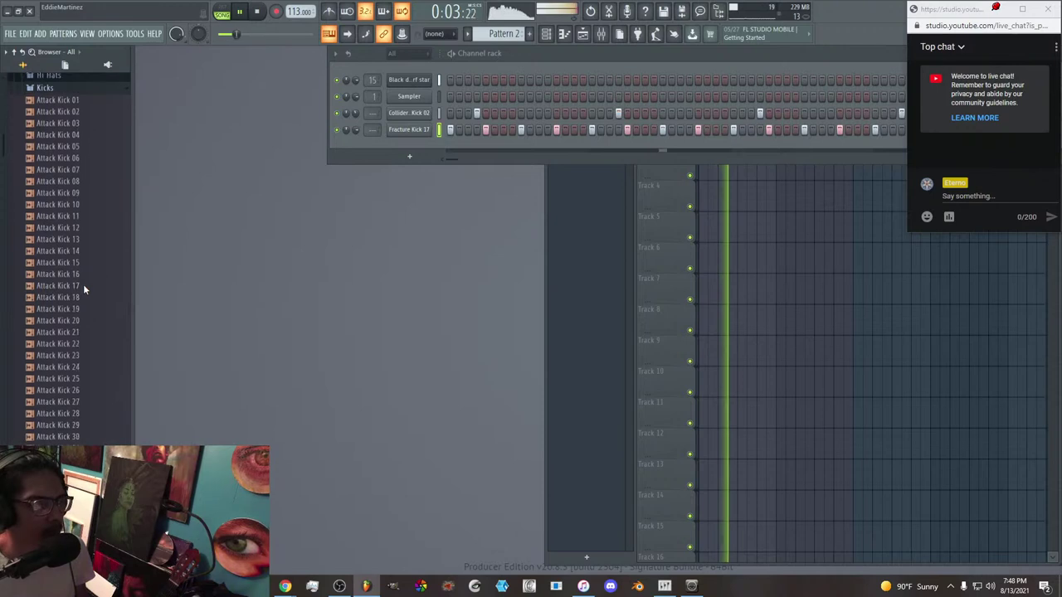
pyautogui.scroll(8, 83, 284)
pyautogui.click(69, 370)
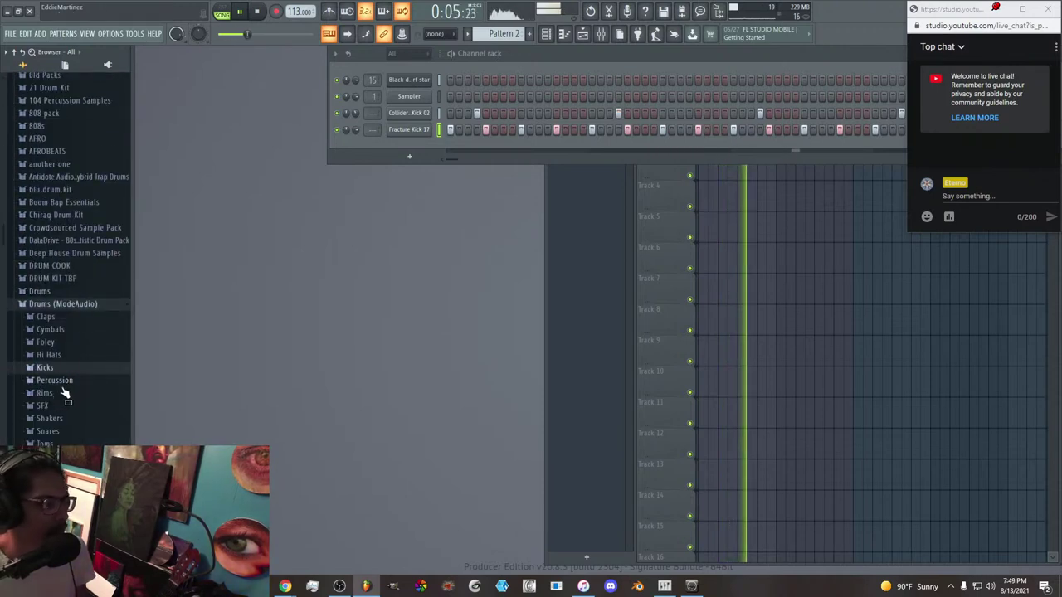
pyautogui.click(60, 419)
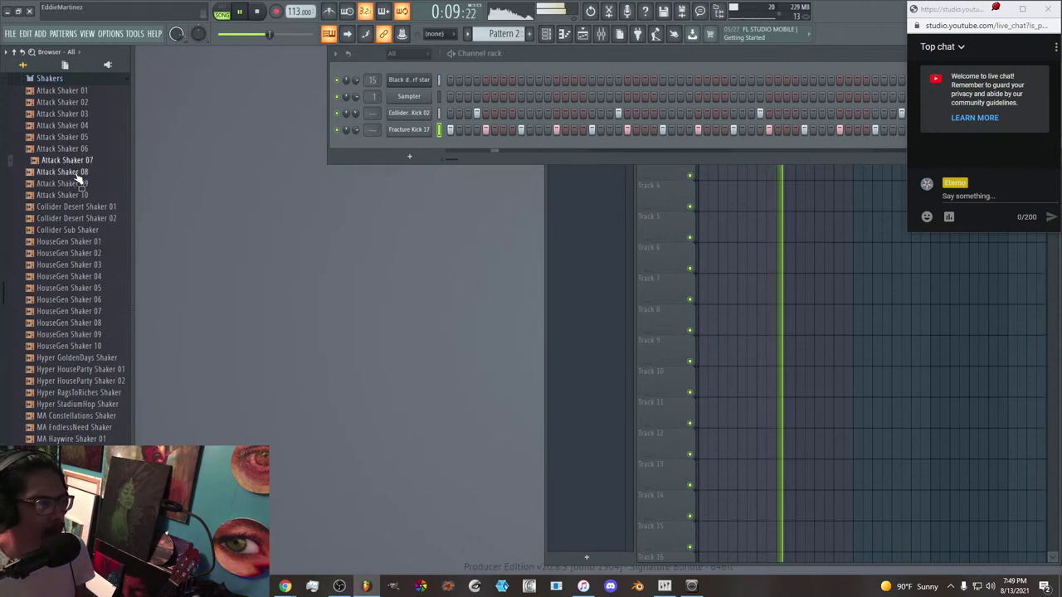
pyautogui.click(71, 116)
pyautogui.moveTo(73, 126); pyautogui.dragTo(267, 149)
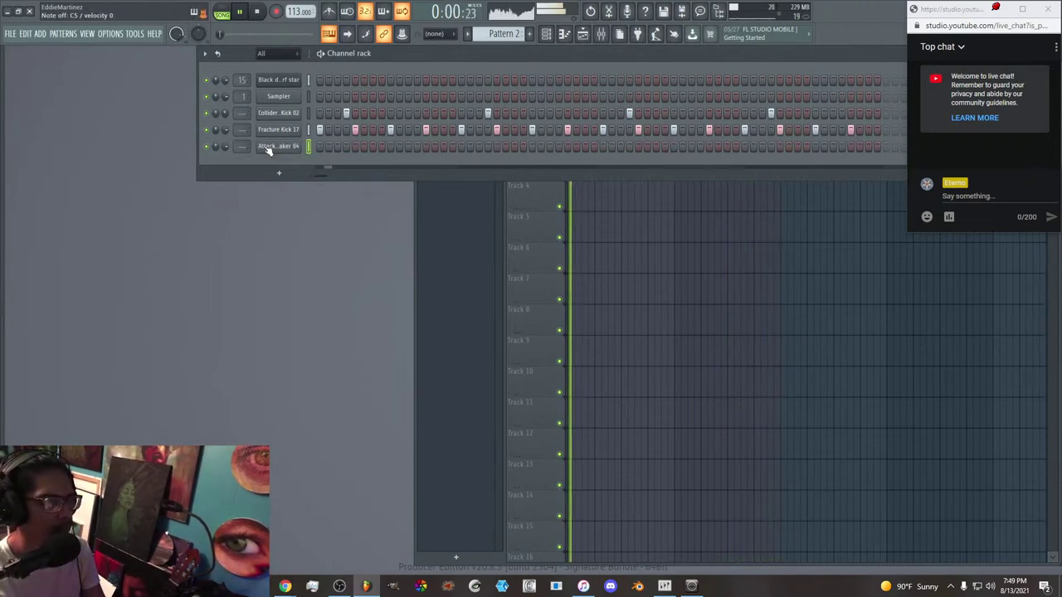
# Preview MA Constellations Shaker and replace the Attack Shaker 04 sample with MA LanternLight Shaker.
pyautogui.moveTo(7, 204)
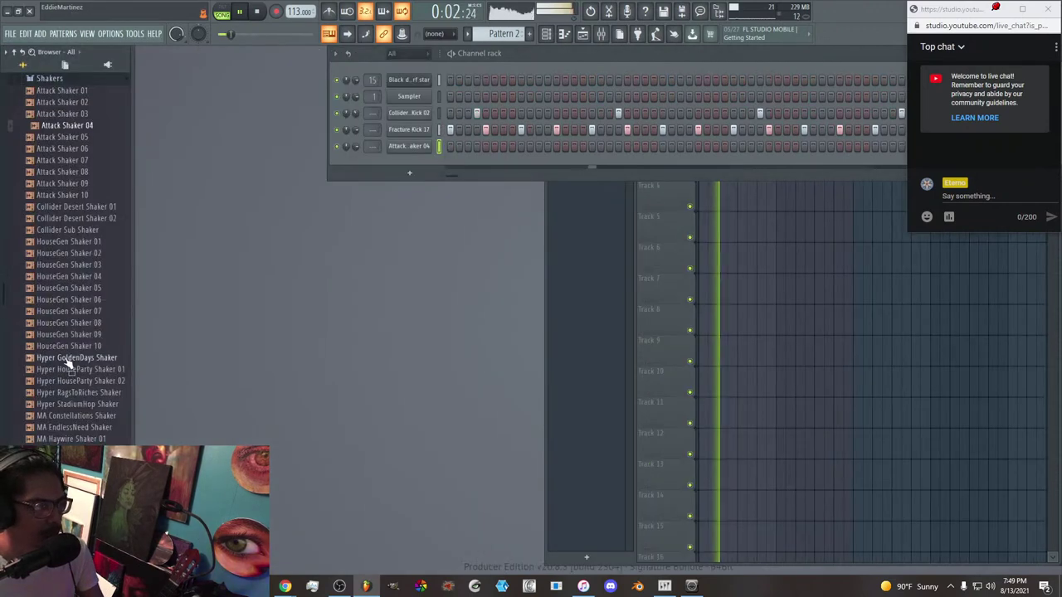
pyautogui.click(81, 416)
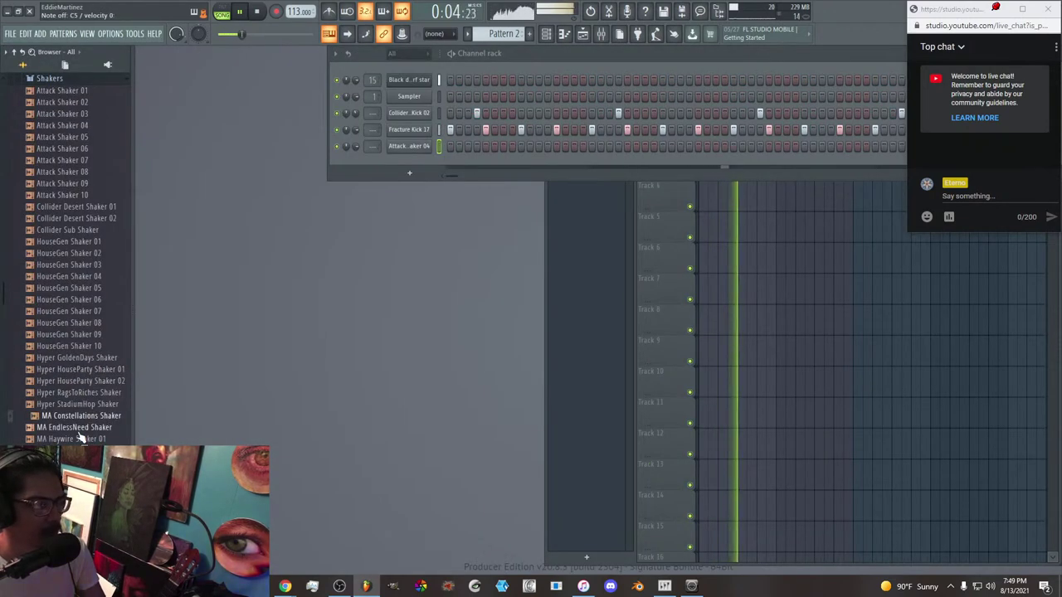
pyautogui.moveTo(77, 462); pyautogui.dragTo(416, 146)
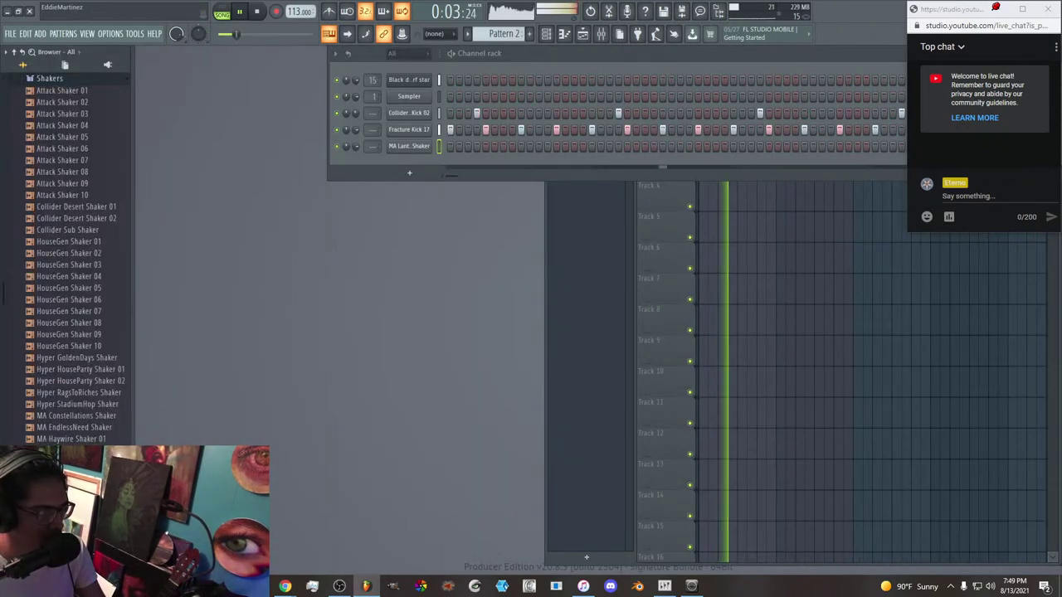
# Audition more shakers, load Hyper GoldenDays Shaker into the shaker channel and record one hit in each bar.
pyautogui.scroll(-4, 75, 530)
pyautogui.click(75, 498)
pyautogui.click(86, 299)
pyautogui.click(87, 230)
pyautogui.click(83, 219)
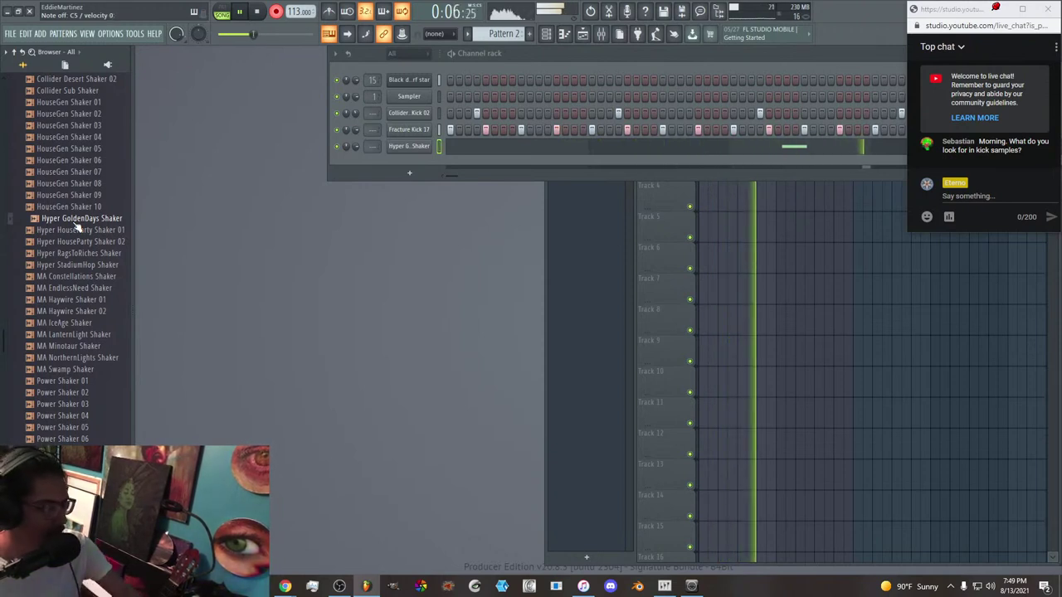
# Audition Hyper RagsToRiches Shaker, HouseGen Shaker 05 and 02, and Attack Shakers 05 down to 01 against the beat.
pyautogui.click(70, 253)
pyautogui.scroll(2, 67, 236)
pyautogui.click(62, 219)
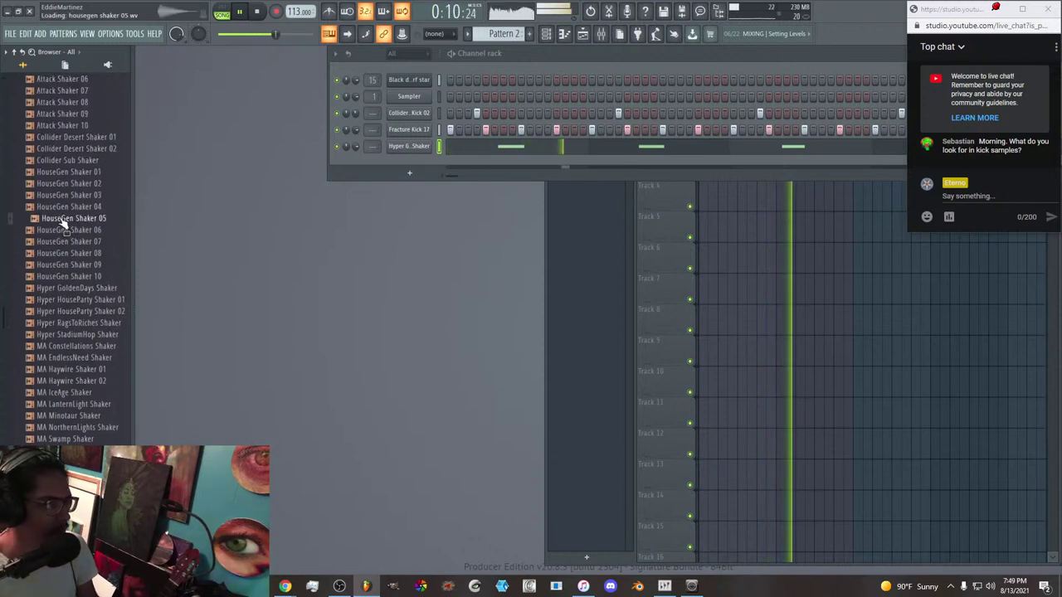
pyautogui.click(71, 183)
pyautogui.scroll(4, 81, 191)
pyautogui.click(80, 206)
pyautogui.click(82, 195)
pyautogui.click(84, 184)
pyautogui.click(84, 171)
pyautogui.click(83, 160)
# Audition Attack Shaker 10, the Collider Desert and Sub shakers, and HouseGen Shaker 01 and 02.
pyautogui.click(87, 265)
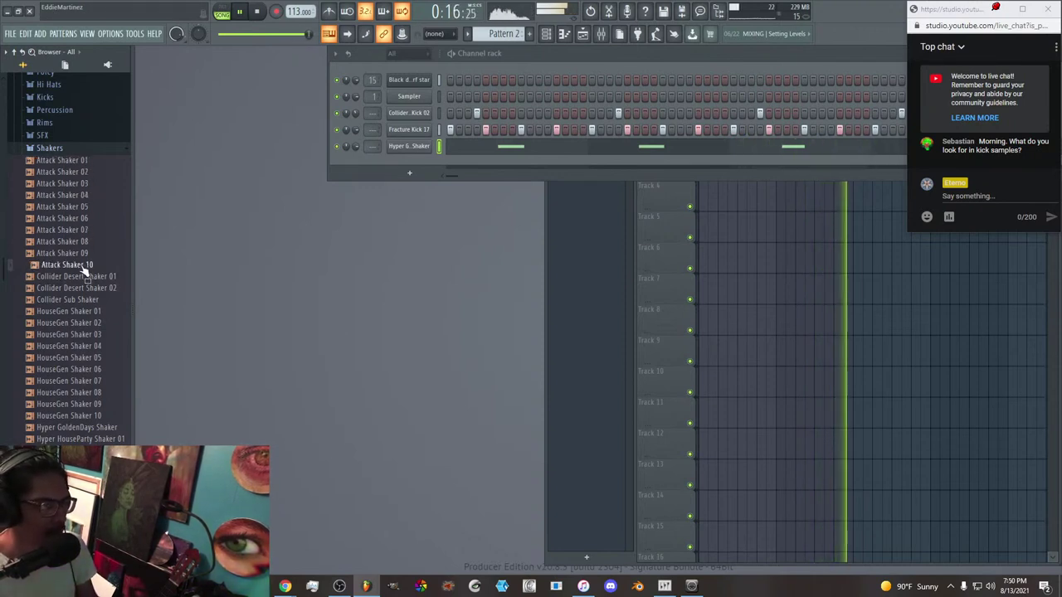
pyautogui.click(87, 276)
pyautogui.click(87, 288)
pyautogui.click(86, 300)
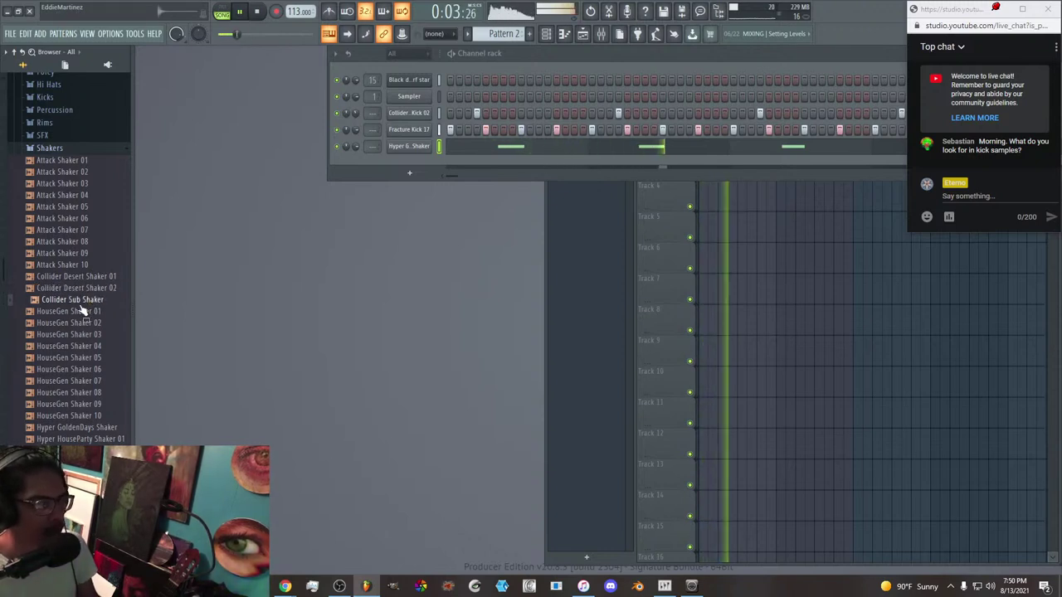
pyautogui.click(80, 311)
pyautogui.click(82, 322)
# Open the Fracture Kick 17 channel settings and set the sample's fade-out to 0%.
pyautogui.hotkey('alt', 'F8')
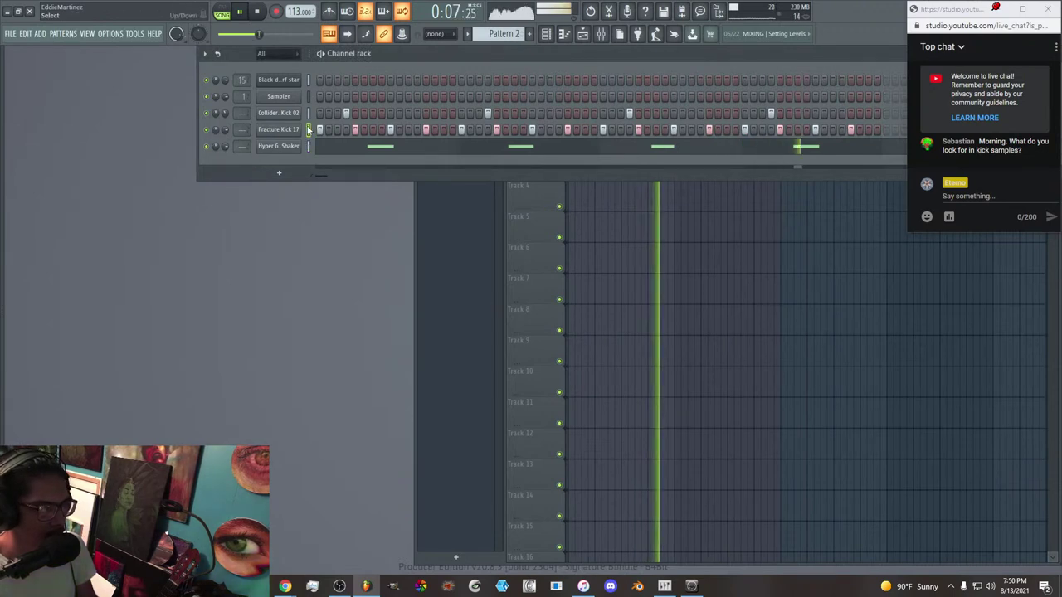
pyautogui.click(278, 130)
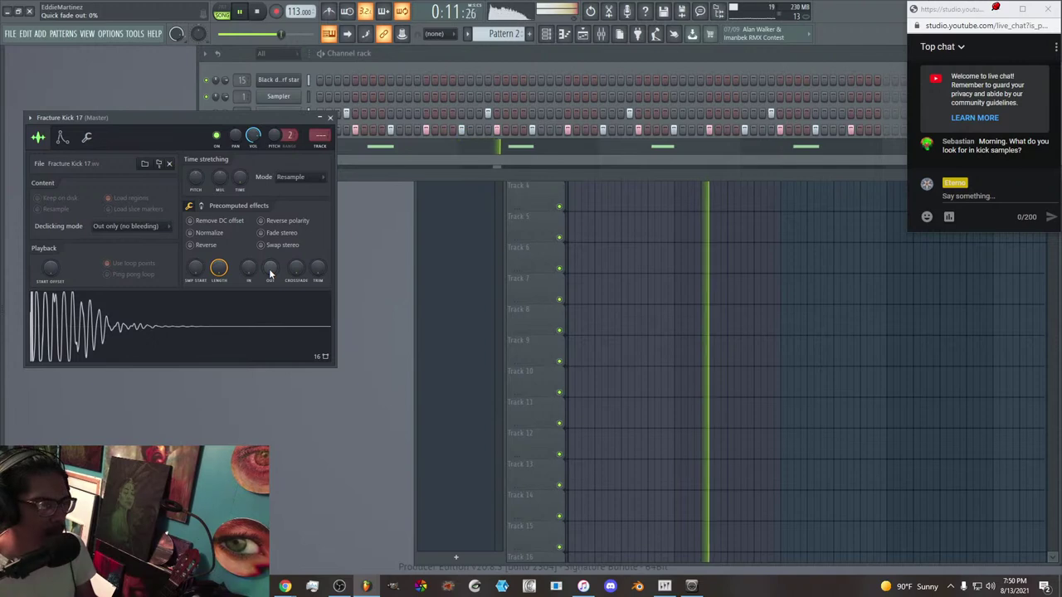
pyautogui.moveTo(266, 272); pyautogui.dragTo(237, 286)
# Audition kicks in the Drums (ModeAudio) Kicks folder against the beat, working down from Attack Kick 05.
pyautogui.hotkey('alt', 'F8')
pyautogui.click(72, 150)
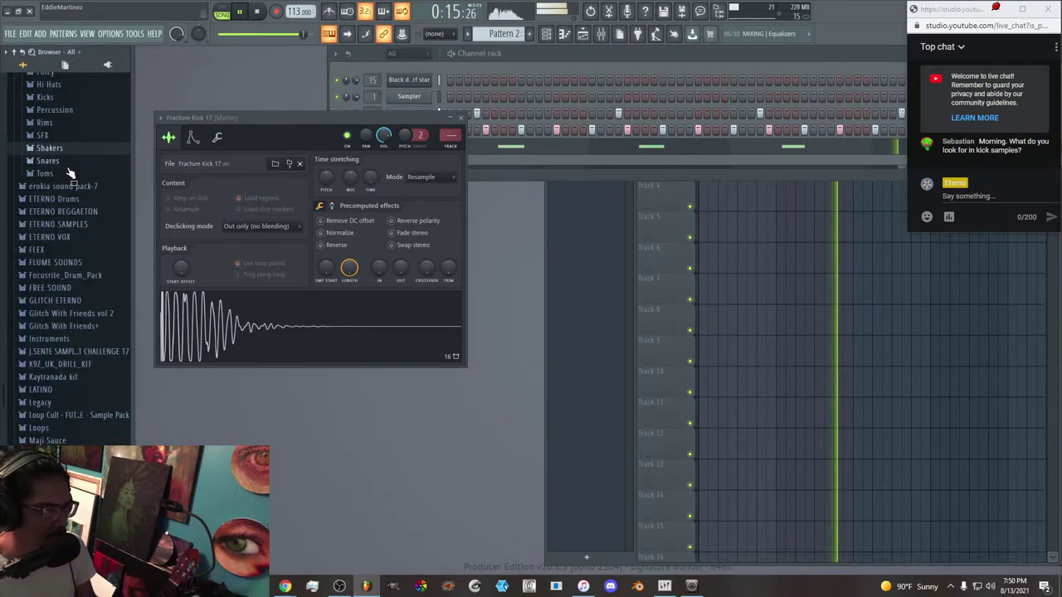
pyautogui.click(62, 100)
pyautogui.click(65, 140)
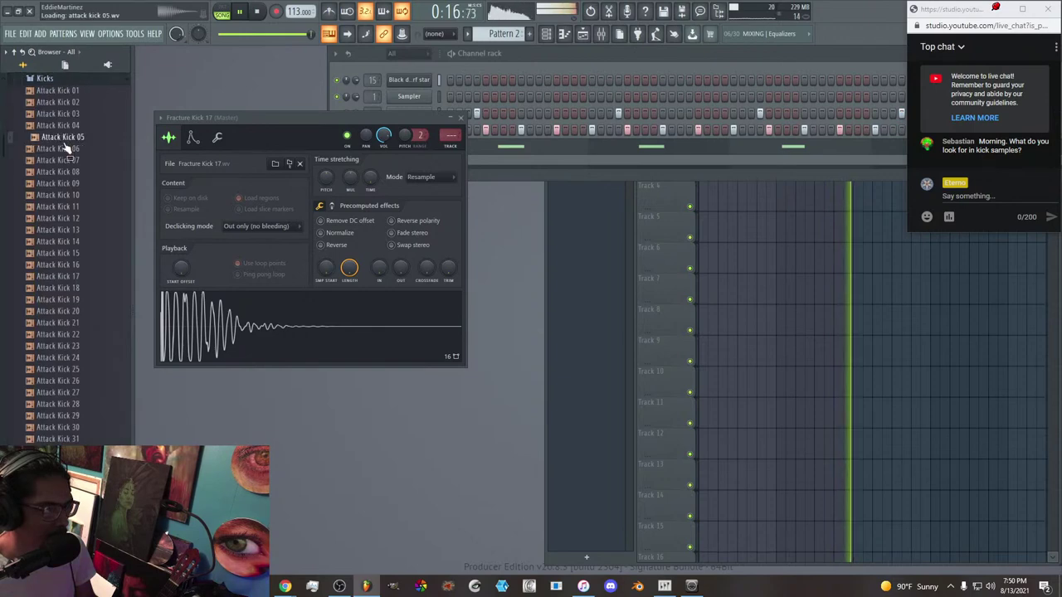
pyautogui.scroll(-10, 58, 332)
pyautogui.scroll(-7, 60, 332)
pyautogui.click(66, 335)
pyautogui.click(79, 383)
pyautogui.click(81, 394)
pyautogui.scroll(-5, 80, 391)
pyautogui.click(63, 315)
pyautogui.click(65, 359)
pyautogui.click(66, 406)
pyautogui.click(77, 440)
pyautogui.scroll(-4, 78, 415)
# Compare HouseGen Kick 23 and 24 and load HouseGen Kick 24 into the Fracture Kick 17 channel.
pyautogui.click(79, 278)
pyautogui.click(81, 256)
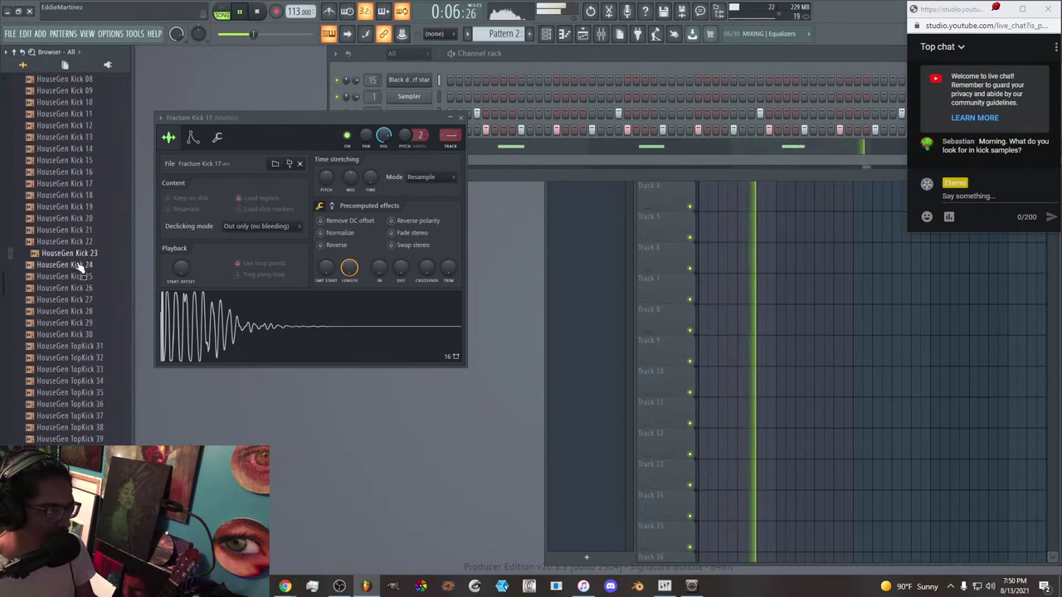
pyautogui.click(80, 266)
pyautogui.click(78, 256)
pyautogui.click(77, 264)
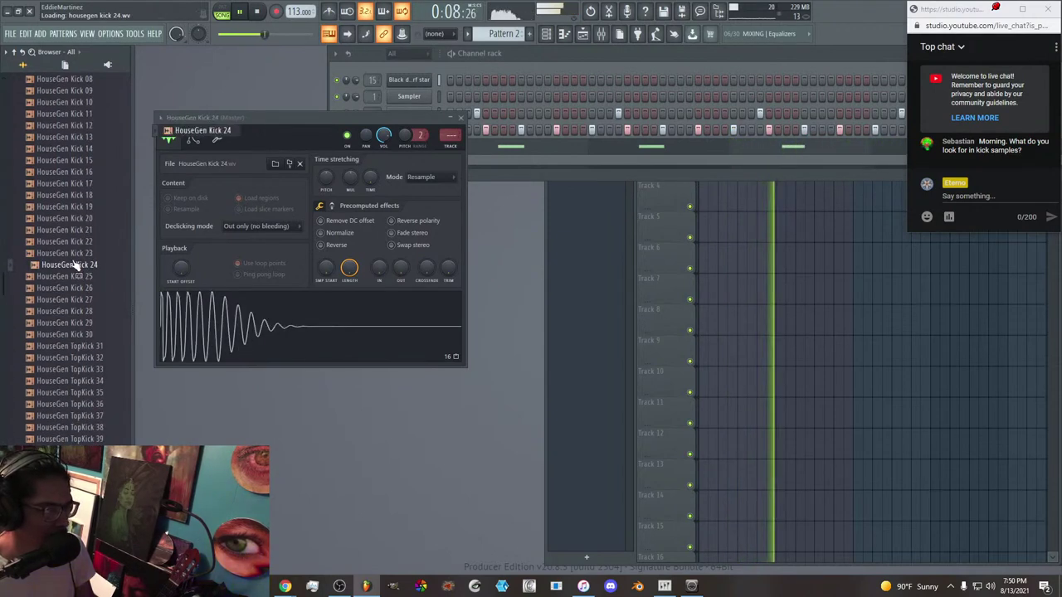
pyautogui.hotkey('alt', 'F8')
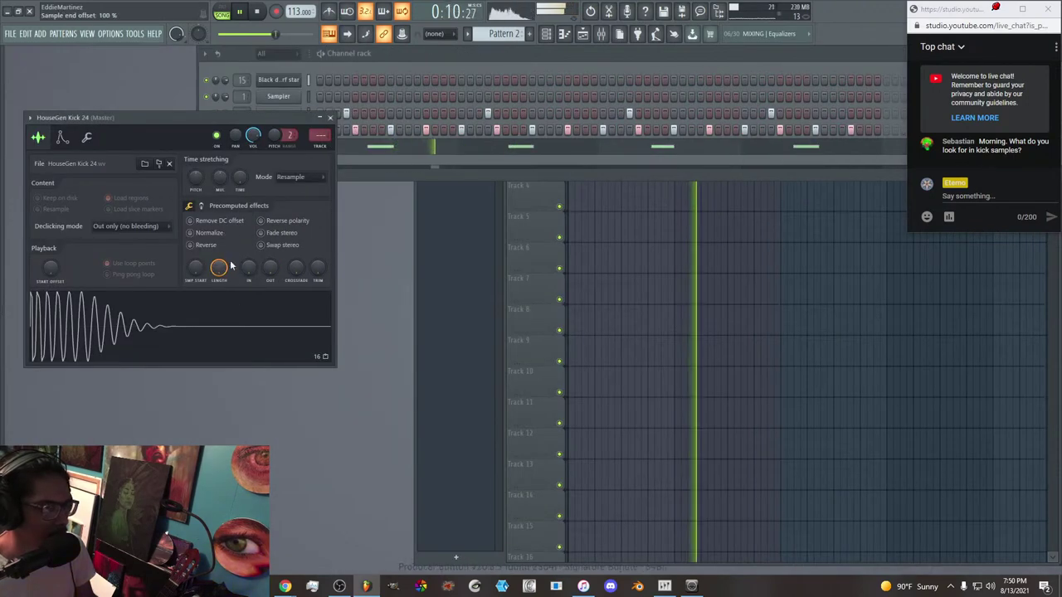
pyautogui.hotkey('alt', 'F8')
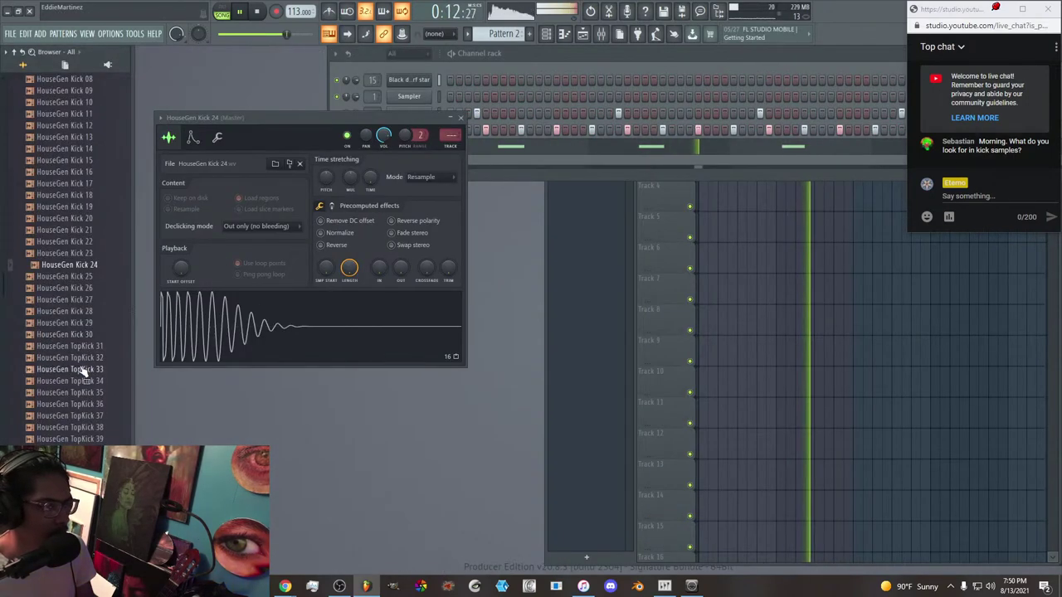
# Audition HouseGen TopKick 33 to 35 and load HouseGen TopKick 35 into the open kick channel.
pyautogui.click(82, 370)
pyautogui.click(85, 392)
pyautogui.click(84, 382)
pyautogui.click(87, 392)
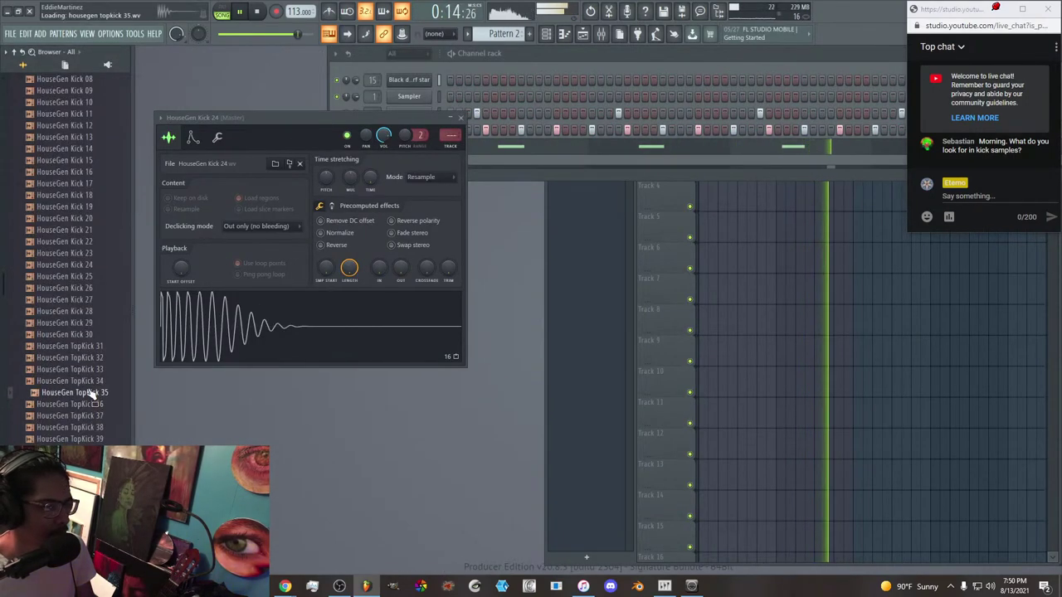
pyautogui.hotkey('alt', 'F8')
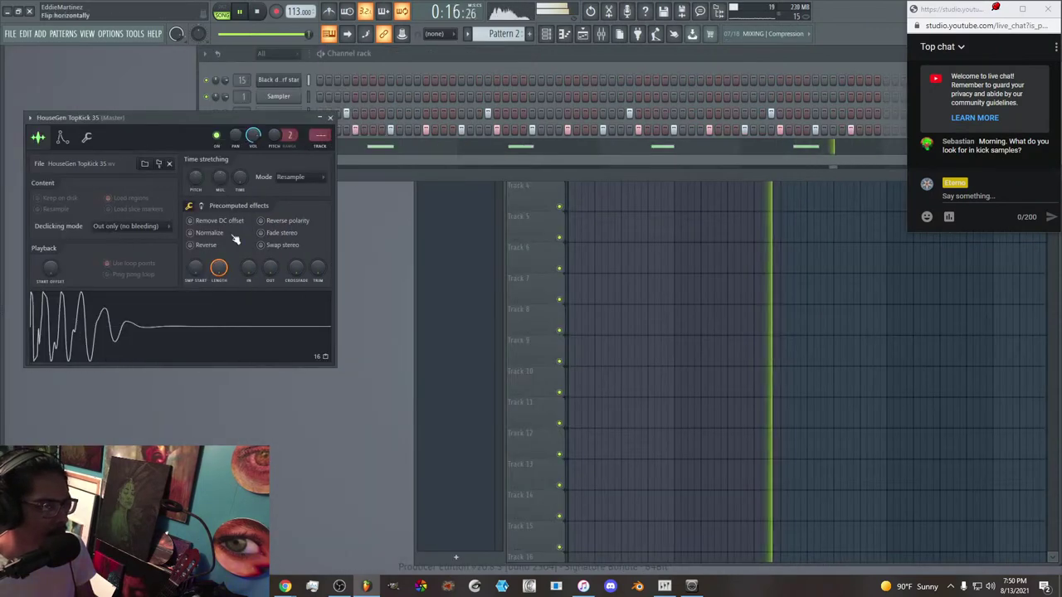
# Close the kick's sampler settings and delete the Collider XY Kick 02 channel.
pyautogui.click(332, 118)
pyautogui.click(292, 114)
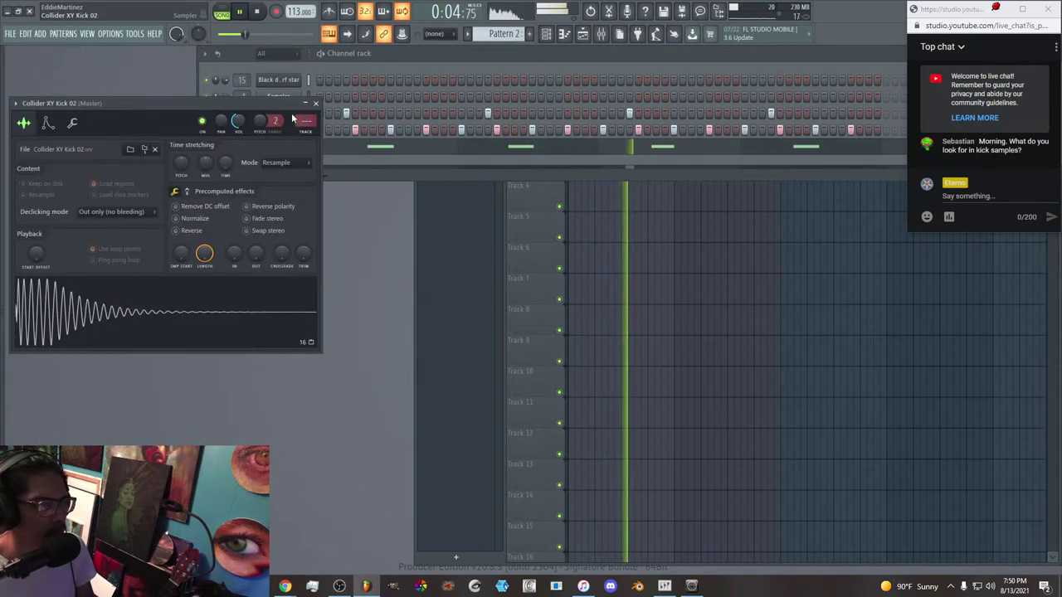
pyautogui.click(317, 105)
pyautogui.rightClick(295, 115)
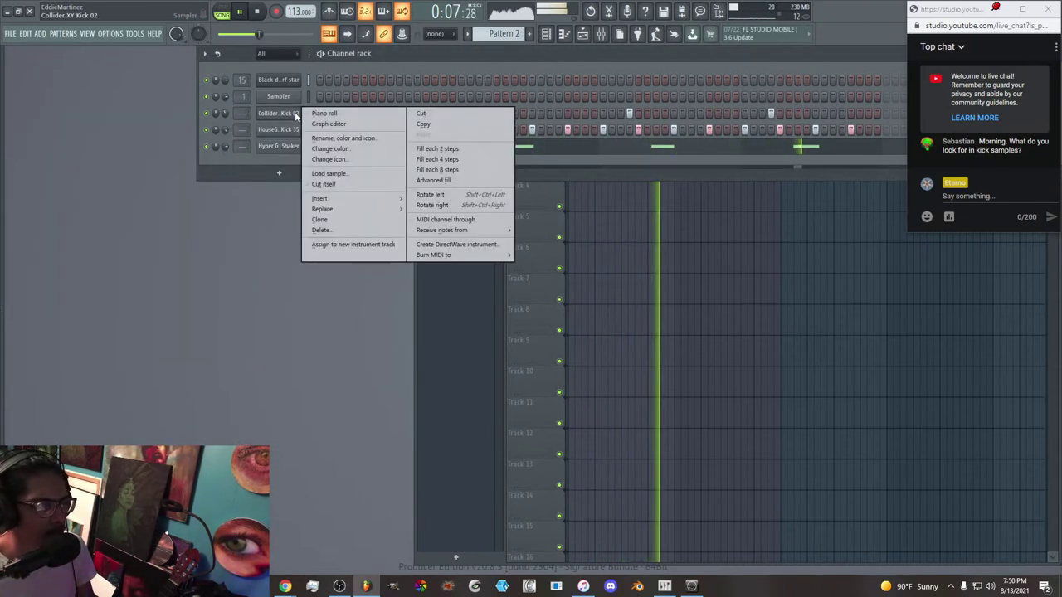
pyautogui.click(322, 230)
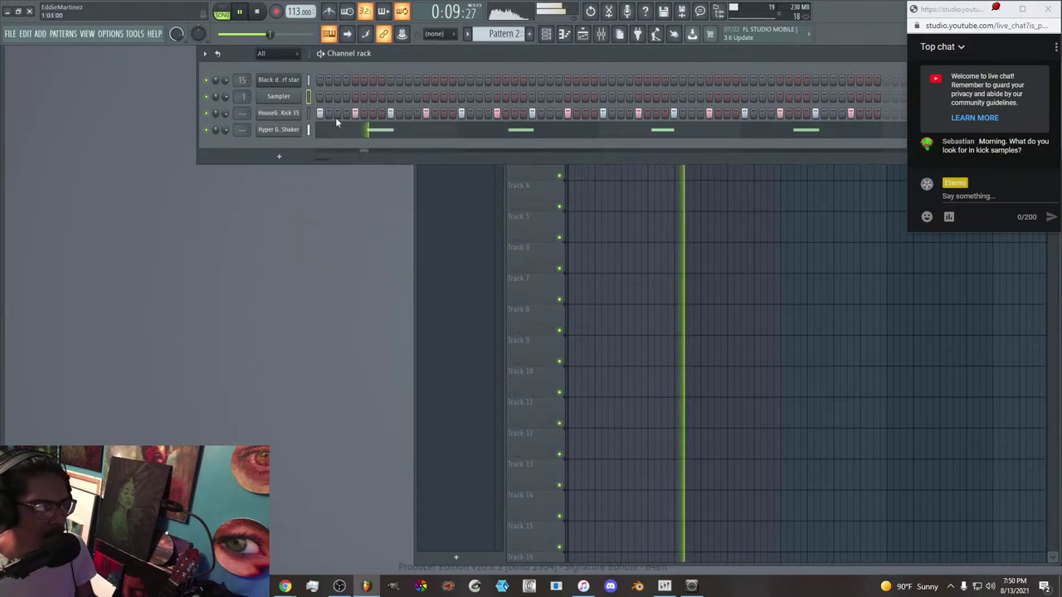
# Mute the HouseGen TopKick 35 channel and audition HouseGen Kick 19, 14 and 22 over the playing song.
pyautogui.moveTo(1, 213)
pyautogui.press('space')
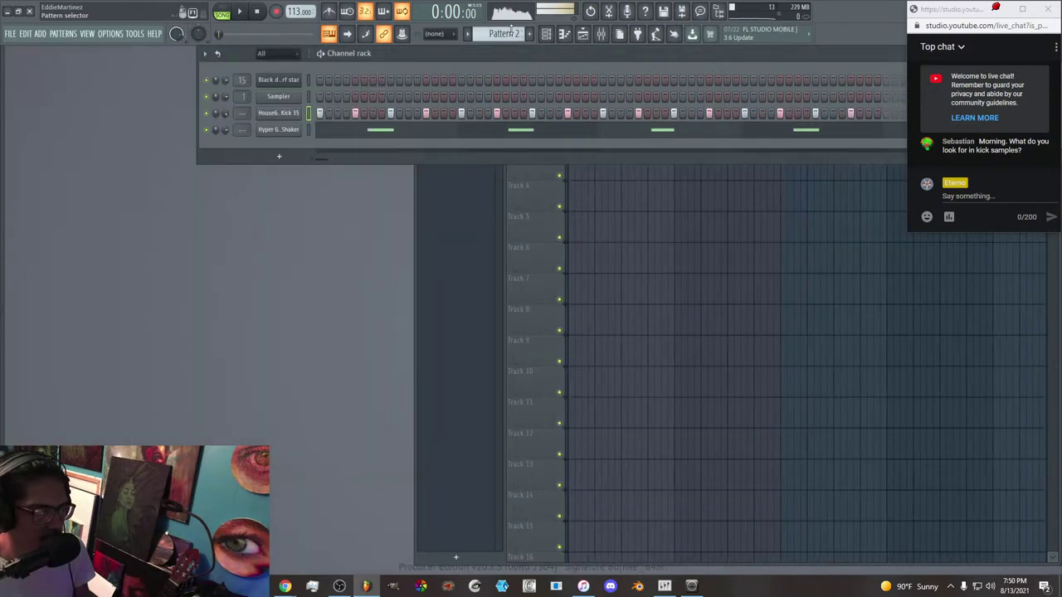
pyautogui.moveTo(2, 427)
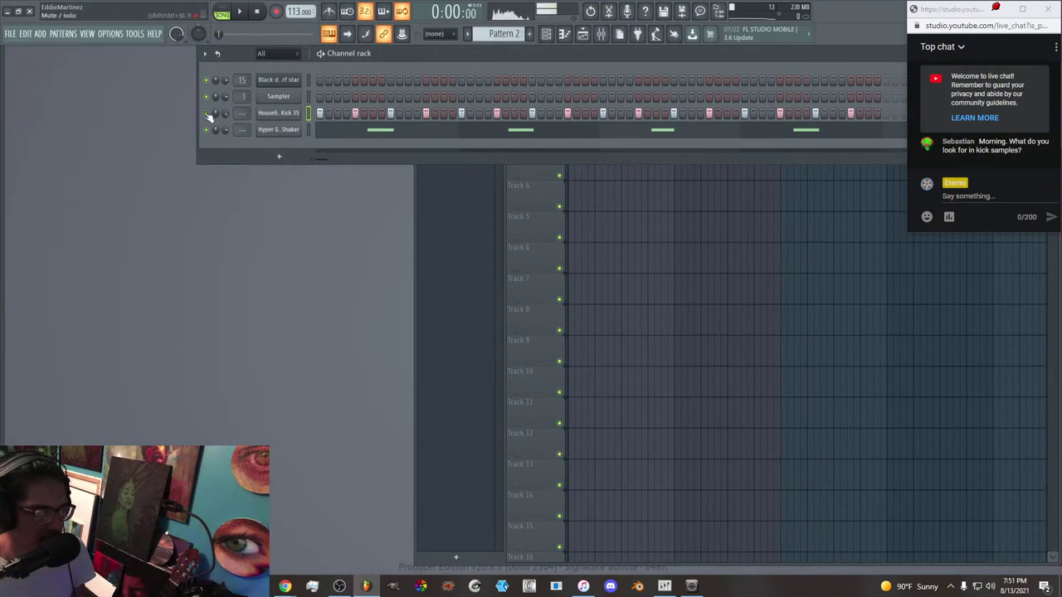
pyautogui.moveTo(9, 166)
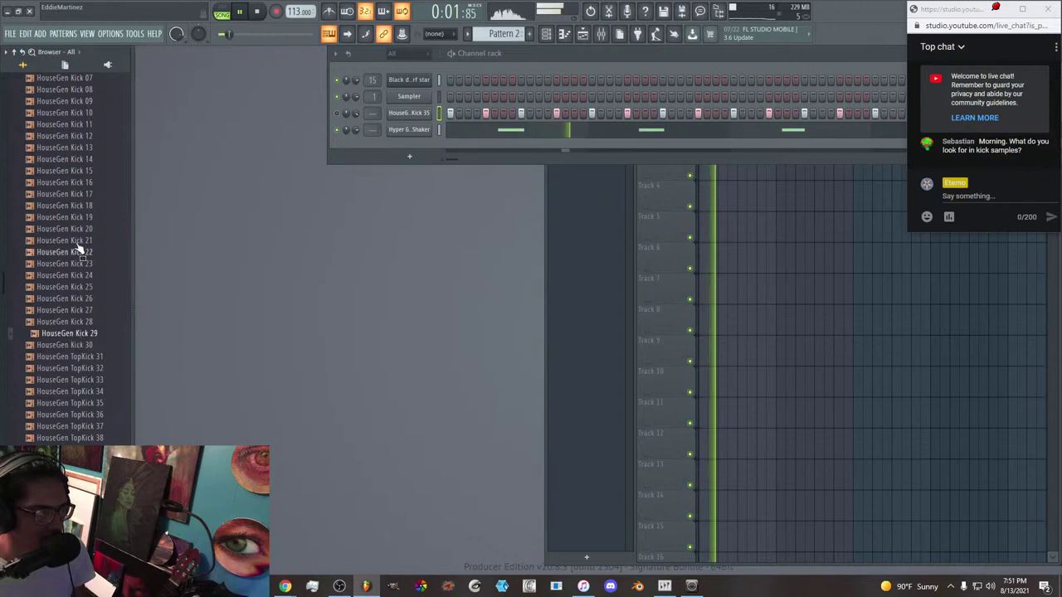
pyautogui.click(78, 218)
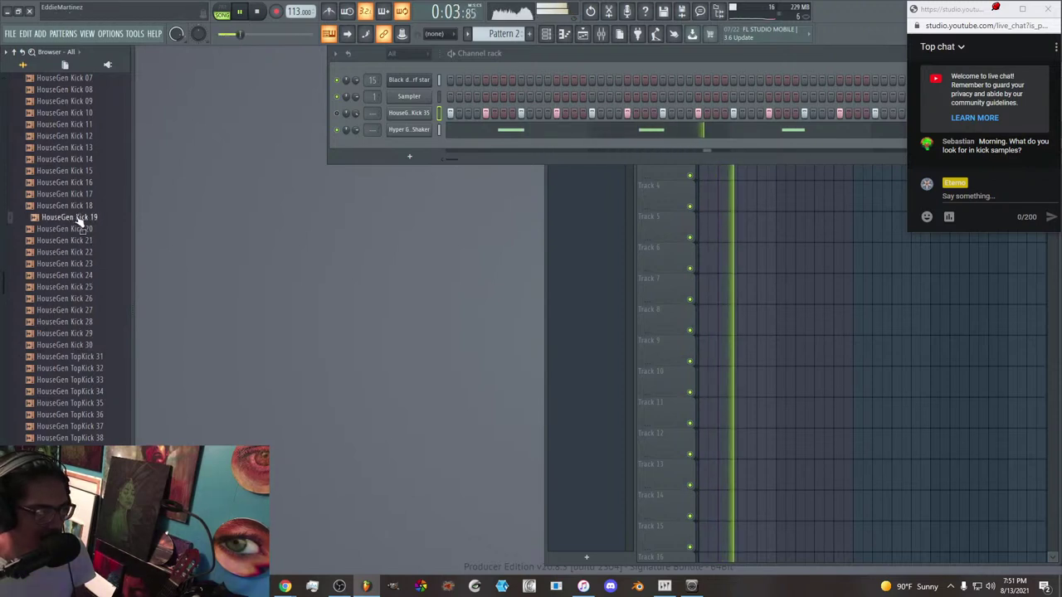
pyautogui.click(86, 159)
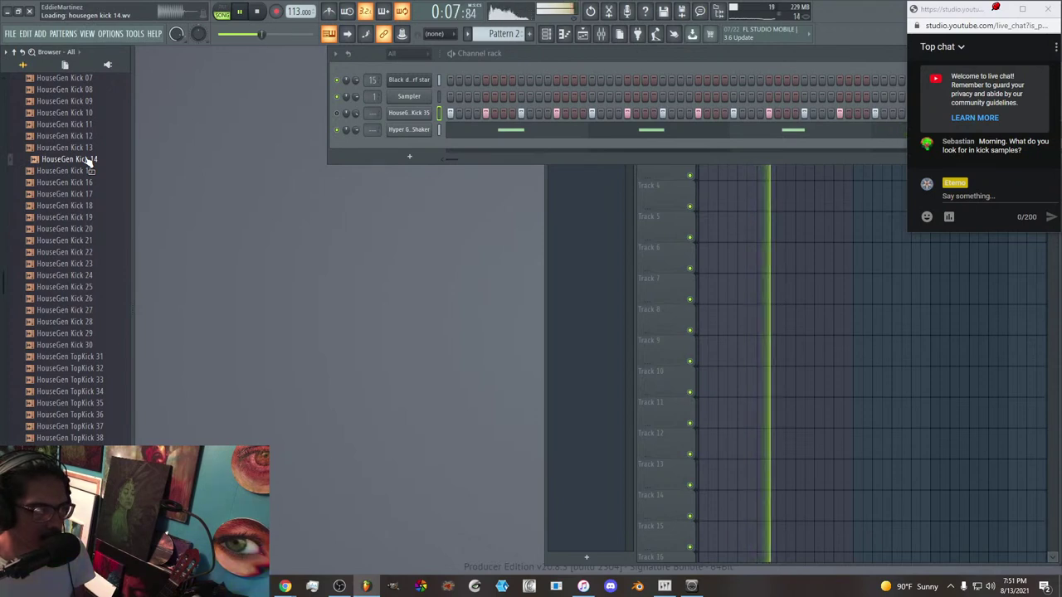
pyautogui.click(88, 252)
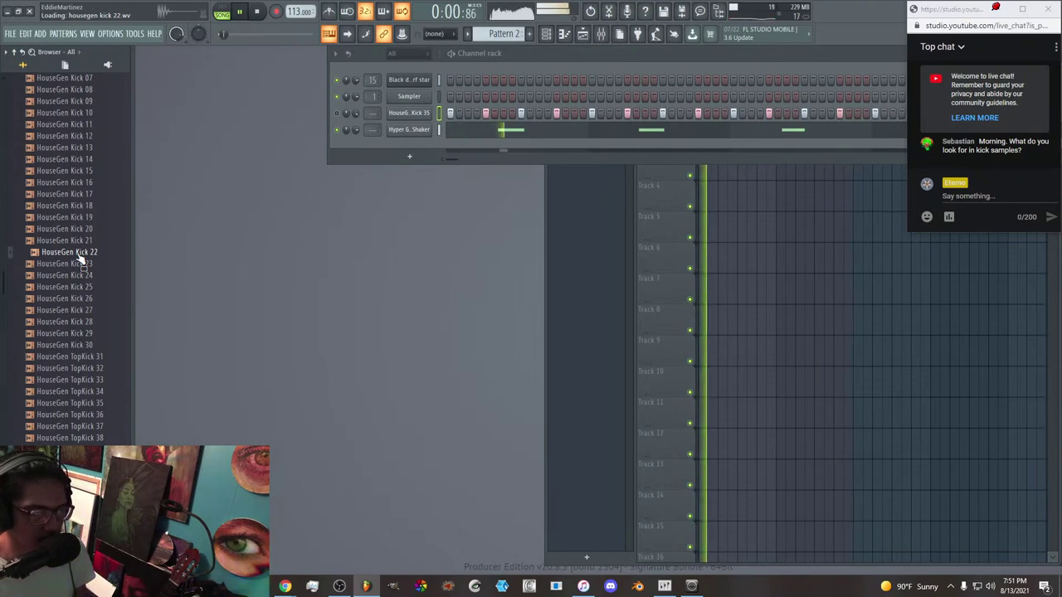
# Unmute the kick channel, lower the Hyper GoldenDays Shaker volume and set the kick channel volume to 66% during playback.
pyautogui.hotkey('alt', 'F8')
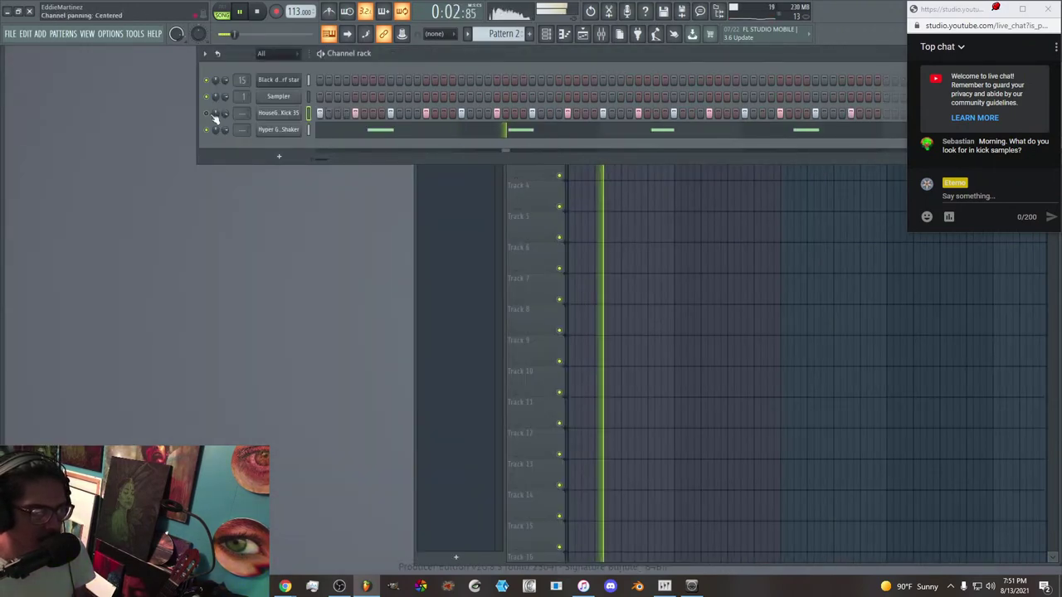
pyautogui.hotkey('alt', 'F8')
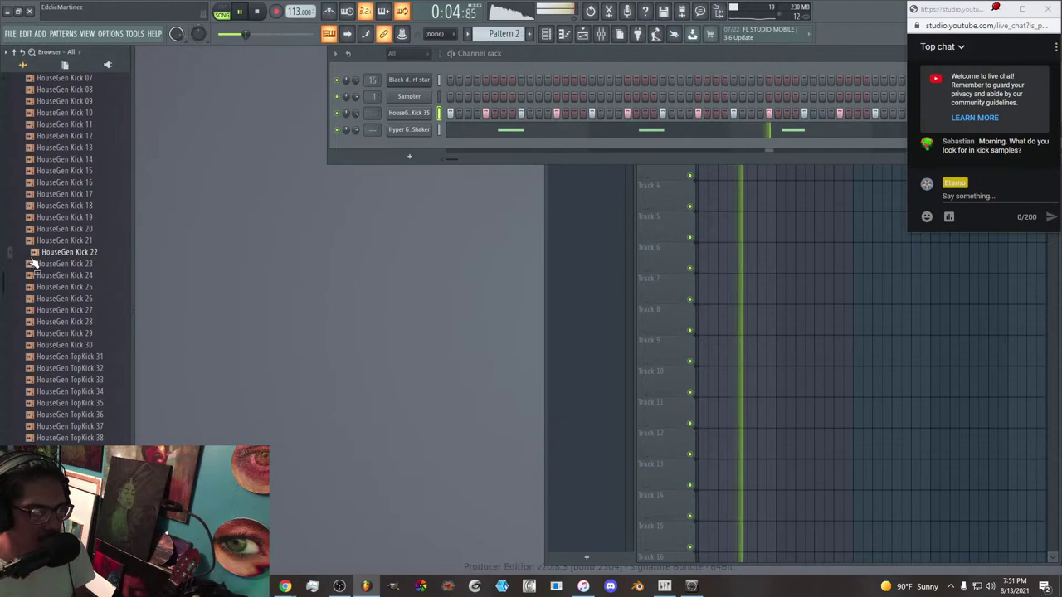
pyautogui.hotkey('alt', 'F8')
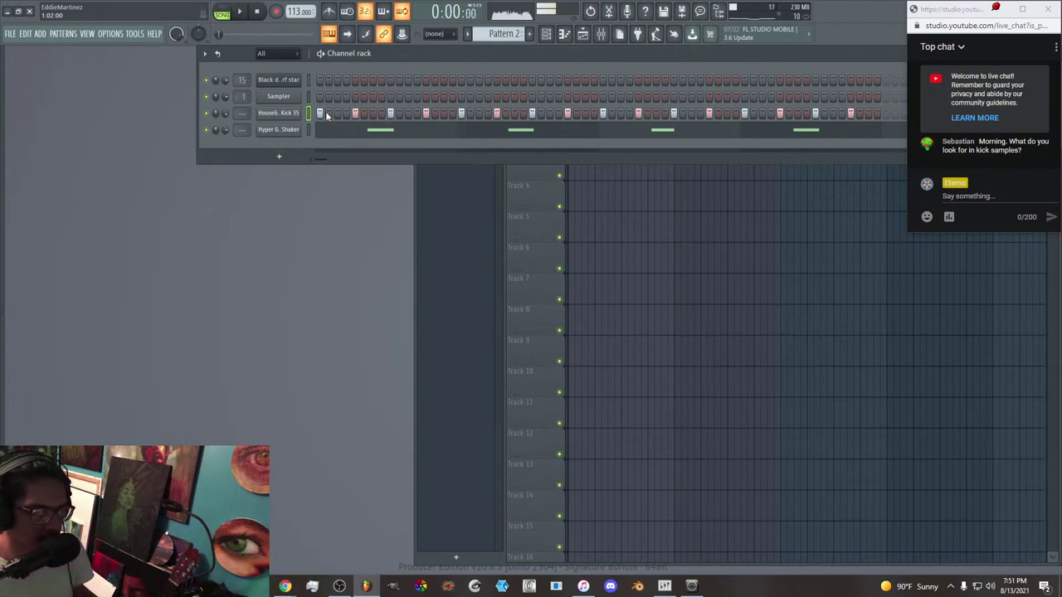
pyautogui.press('space')
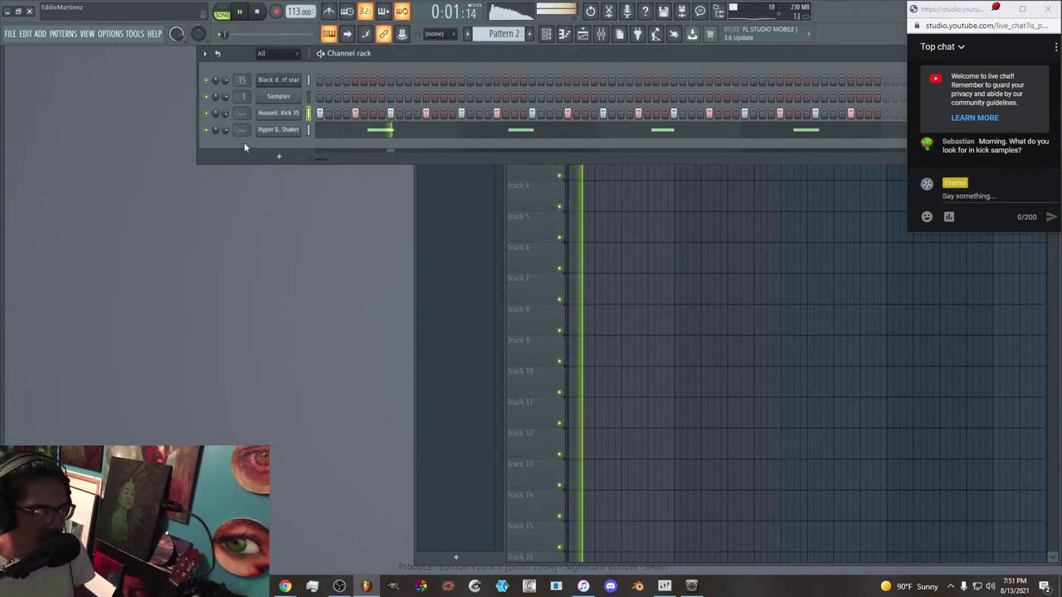
pyautogui.moveTo(226, 130); pyautogui.dragTo(225, 153)
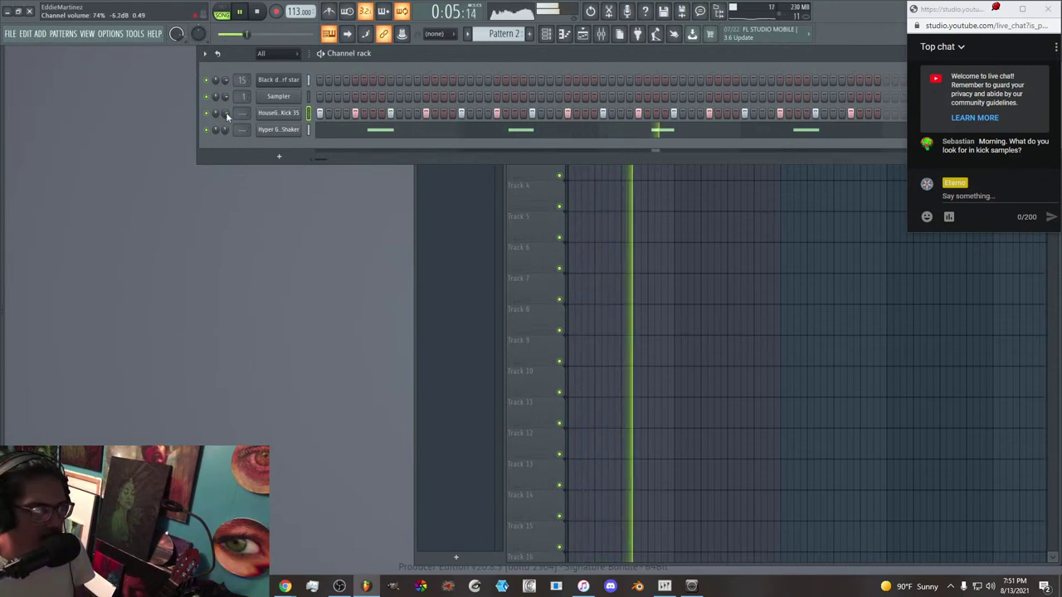
pyautogui.moveTo(226, 112); pyautogui.dragTo(225, 124)
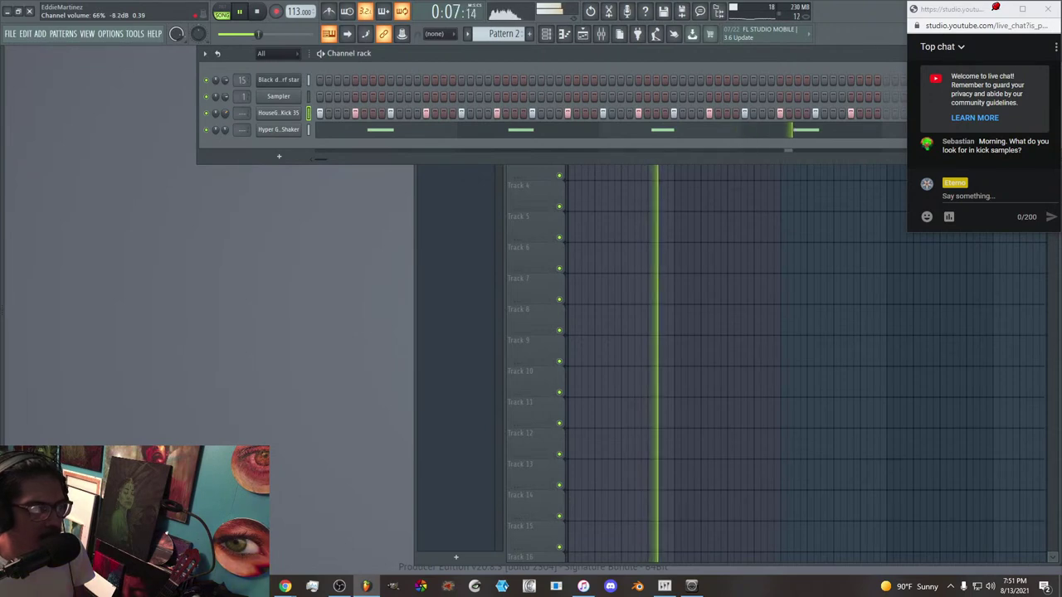
# Audition further kicks at the end of the Kicks folder, including Hyper RagsToRiches Kick 01.
pyautogui.moveTo(2, 379)
pyautogui.click(70, 448)
pyautogui.scroll(-4, 96, 440)
pyautogui.click(96, 428)
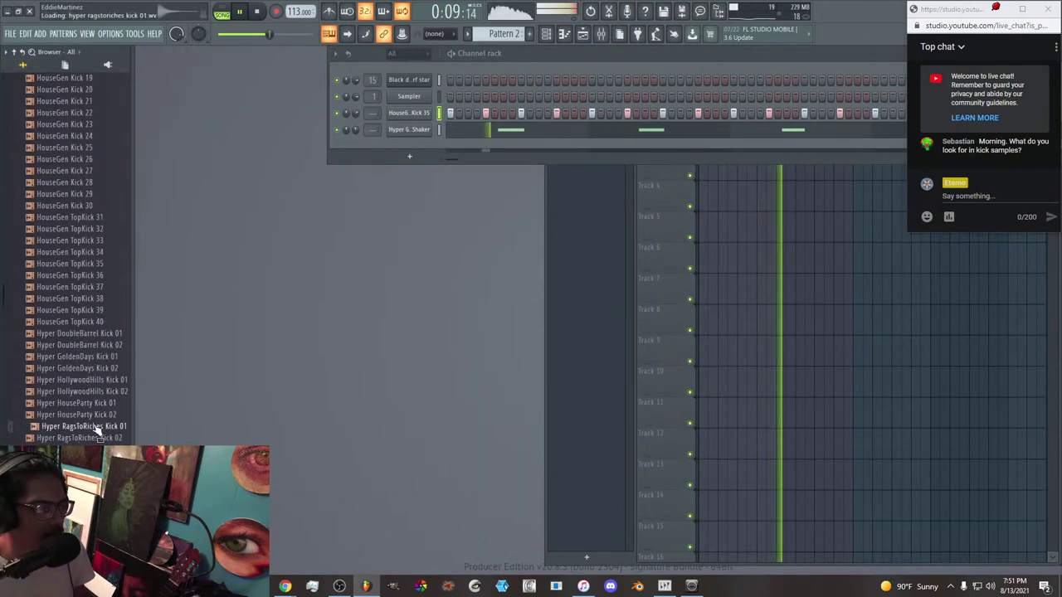
pyautogui.click(96, 449)
pyautogui.scroll(-6, 96, 444)
pyautogui.click(96, 429)
# Open the Drums (ModeAudio) Hi Hats folder and audition the Attack hats from 16 to 28 against the beat.
pyautogui.scroll(20, 60, 338)
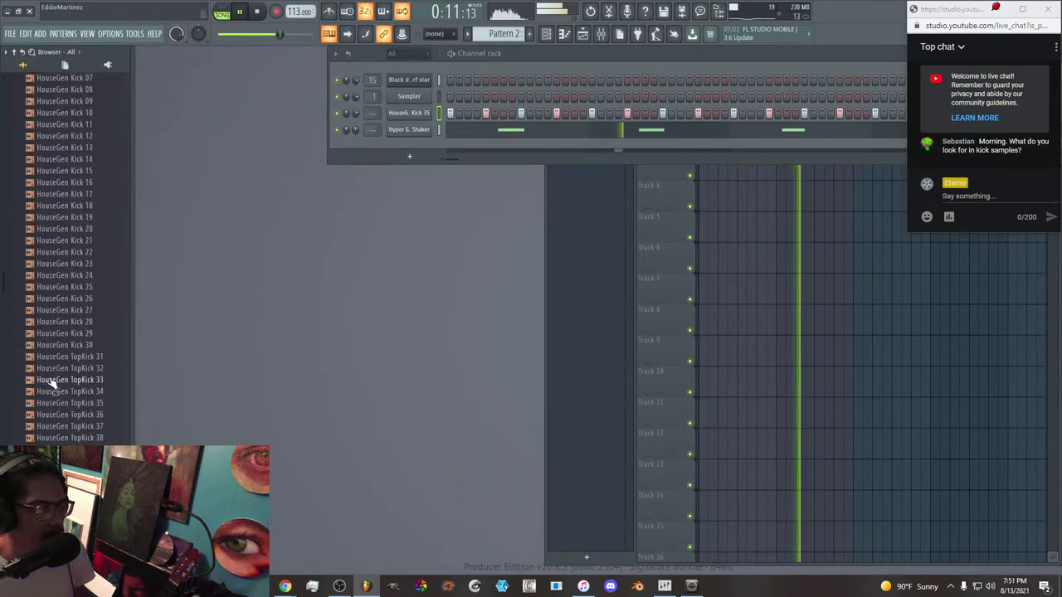
pyautogui.scroll(10, 59, 338)
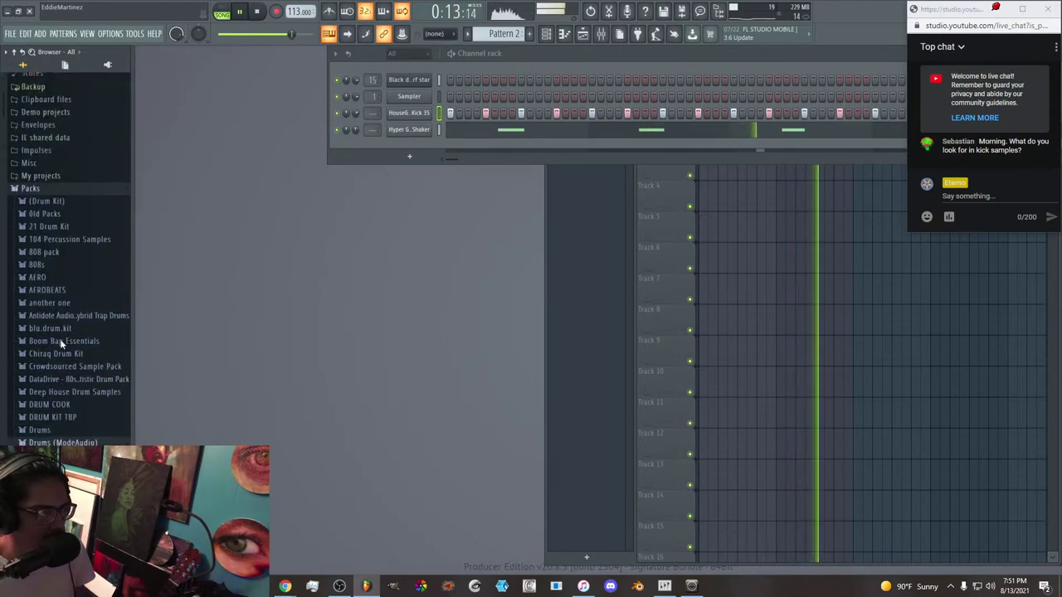
pyautogui.scroll(-8, 60, 338)
pyautogui.click(74, 231)
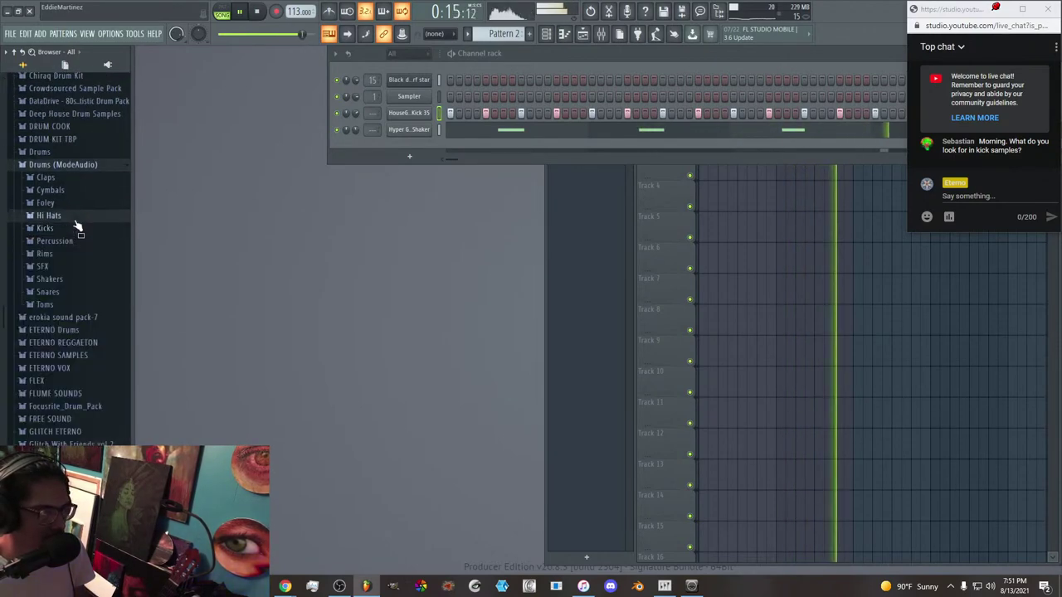
pyautogui.click(73, 217)
pyautogui.click(75, 264)
pyautogui.click(58, 276)
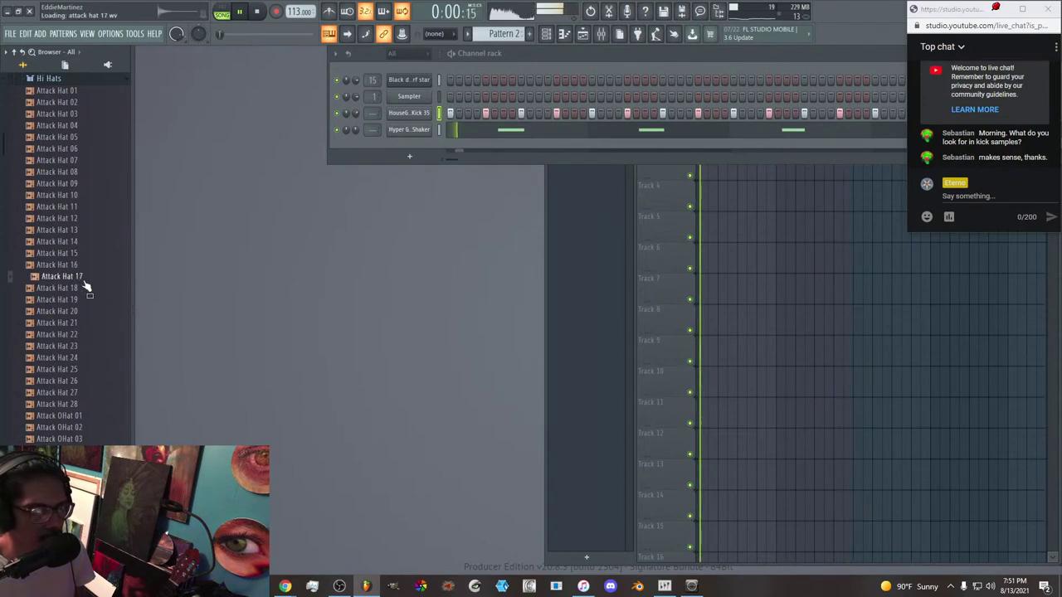
pyautogui.click(83, 323)
pyautogui.click(90, 346)
pyautogui.click(91, 369)
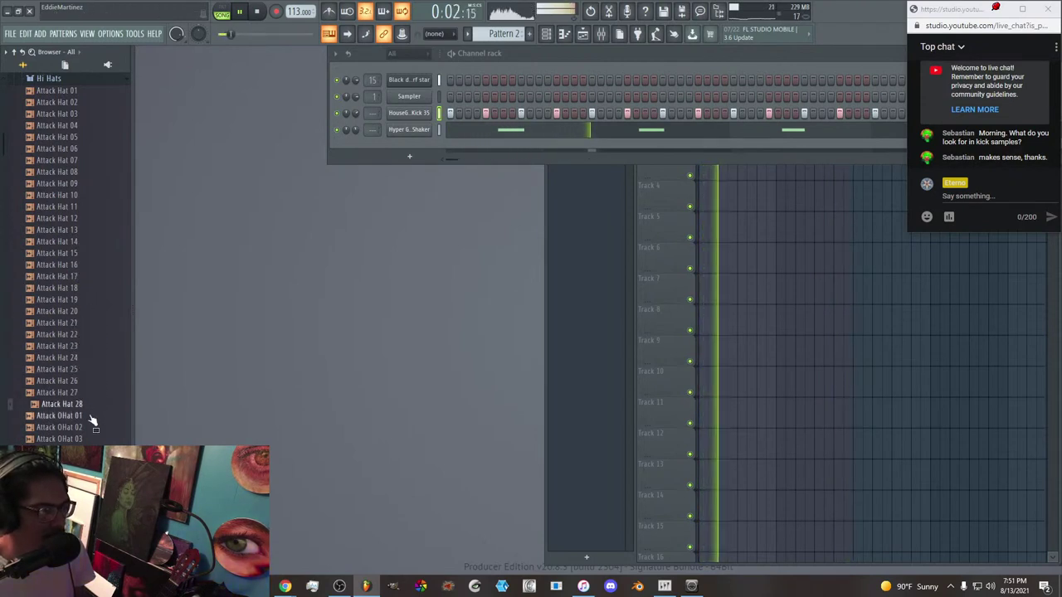
pyautogui.click(91, 383)
# Audition the Attack open hats and the Collider Desert and Down hats as far as Collider Down OHat 01.
pyautogui.scroll(-5, 90, 385)
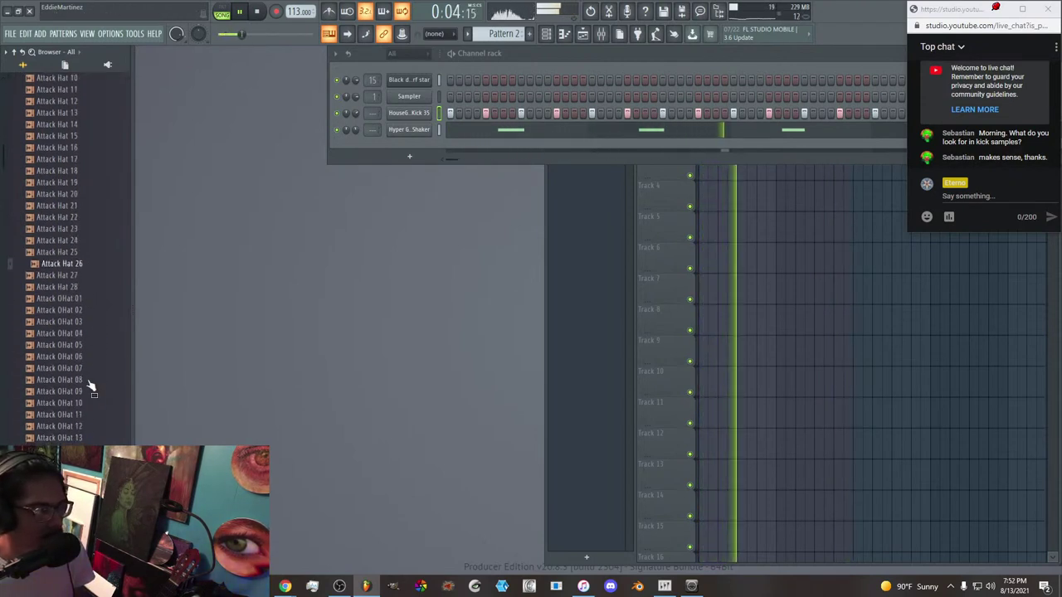
pyautogui.click(87, 382)
pyautogui.scroll(-2, 83, 381)
pyautogui.click(83, 381)
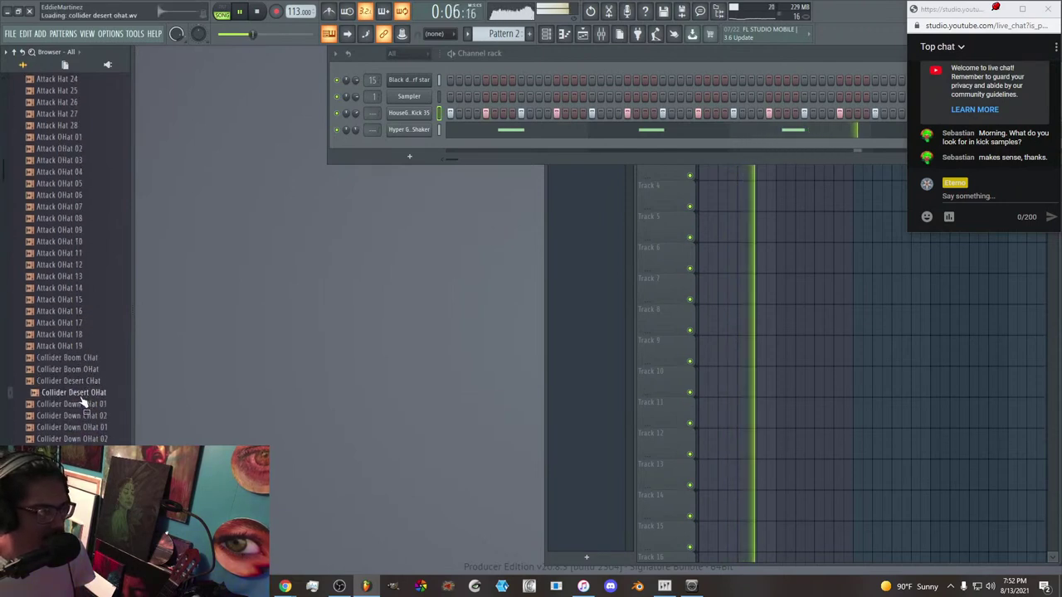
pyautogui.click(87, 392)
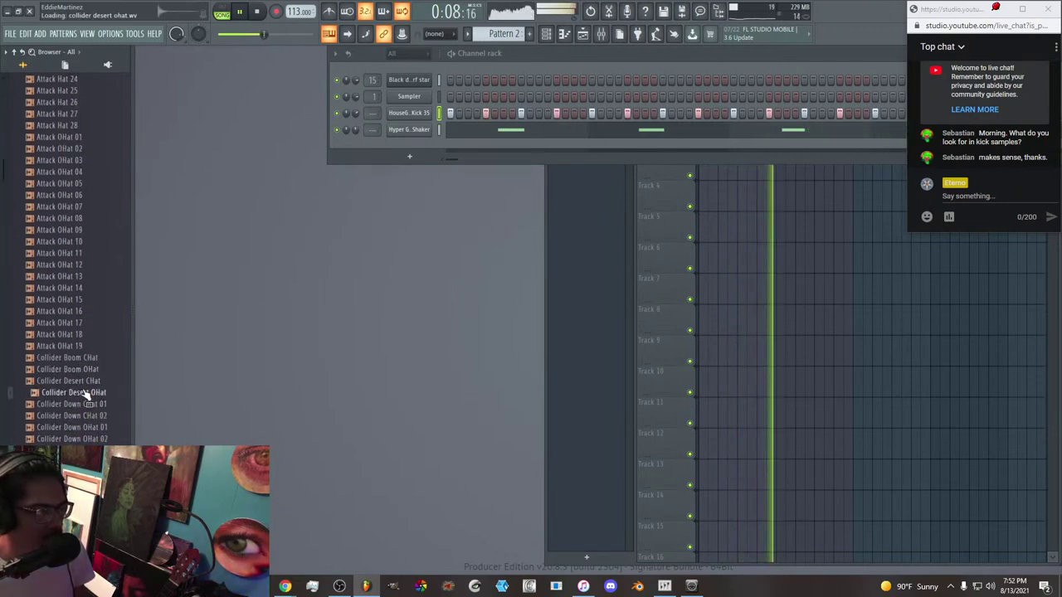
pyautogui.click(83, 404)
pyautogui.click(81, 427)
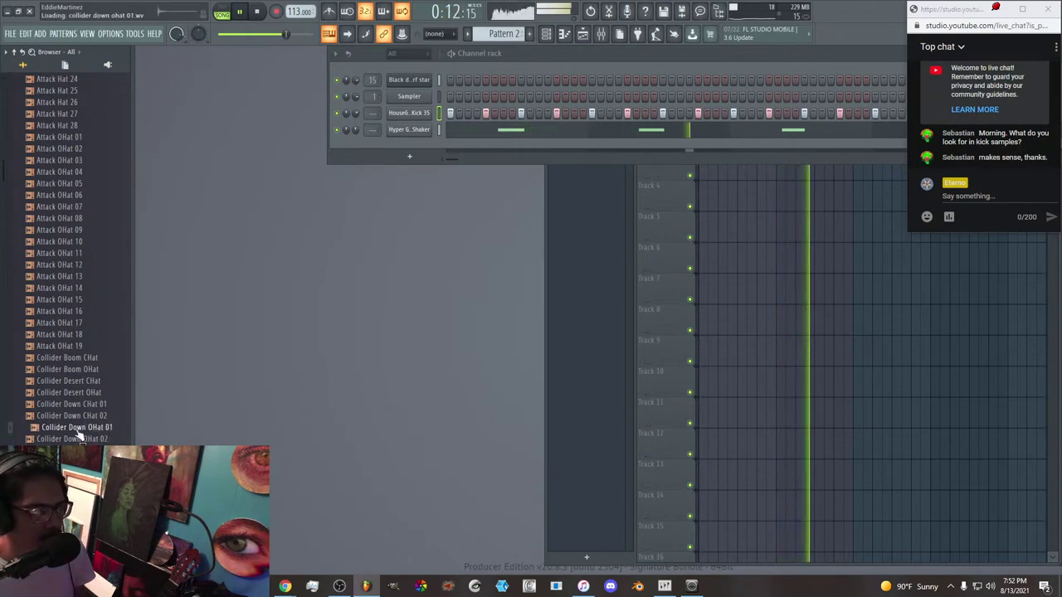
# Add Collider Down OHat 01 as a new channel and try open-hat hits between the kicks on its step row during playback.
pyautogui.moveTo(79, 433); pyautogui.dragTo(320, 154)
pyautogui.press('space')
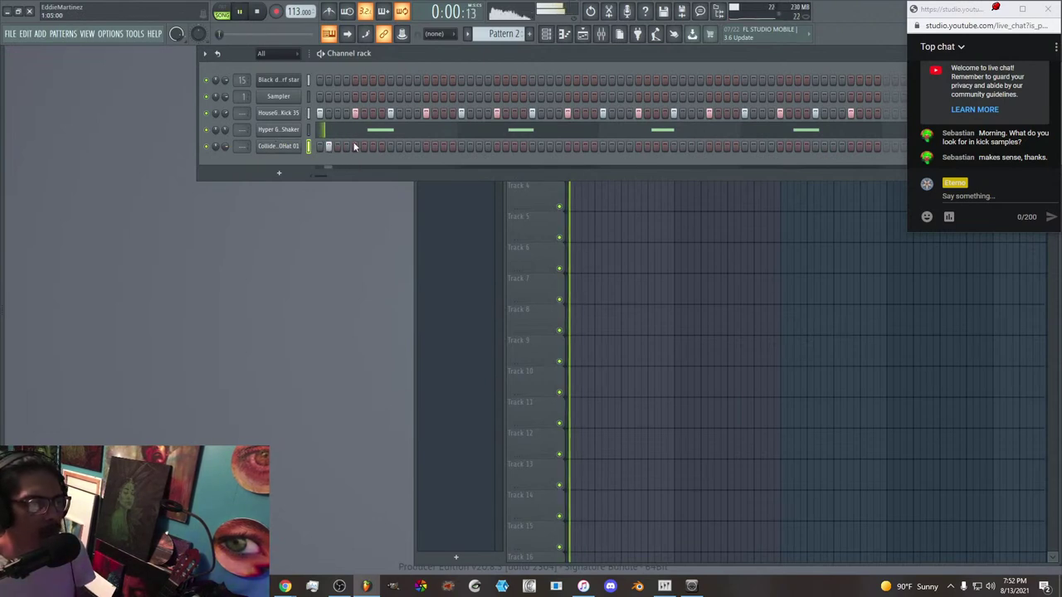
pyautogui.click(337, 147)
pyautogui.click(372, 147)
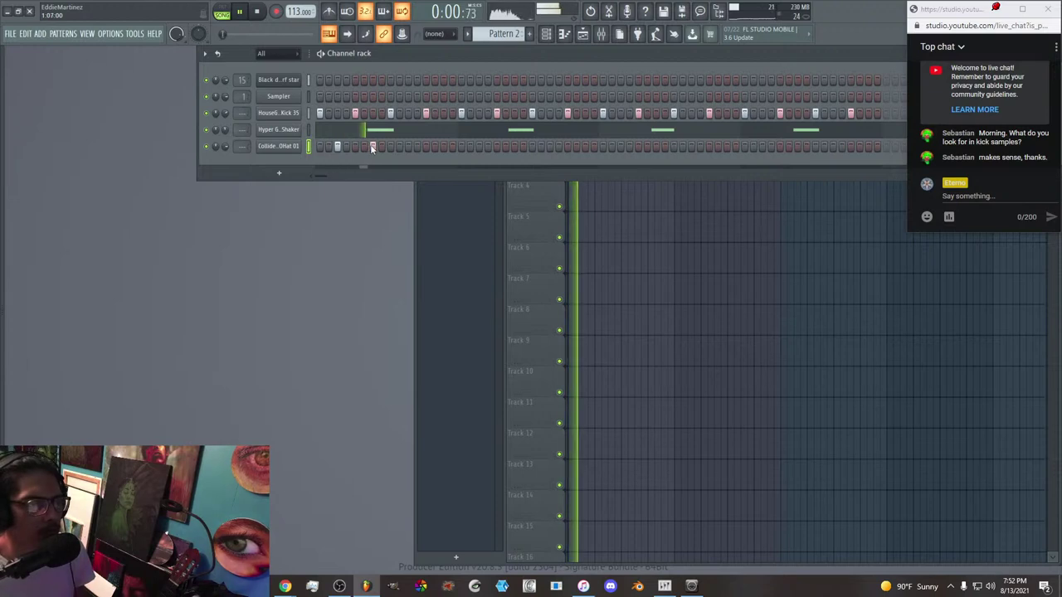
pyautogui.click(364, 147)
pyautogui.press('space')
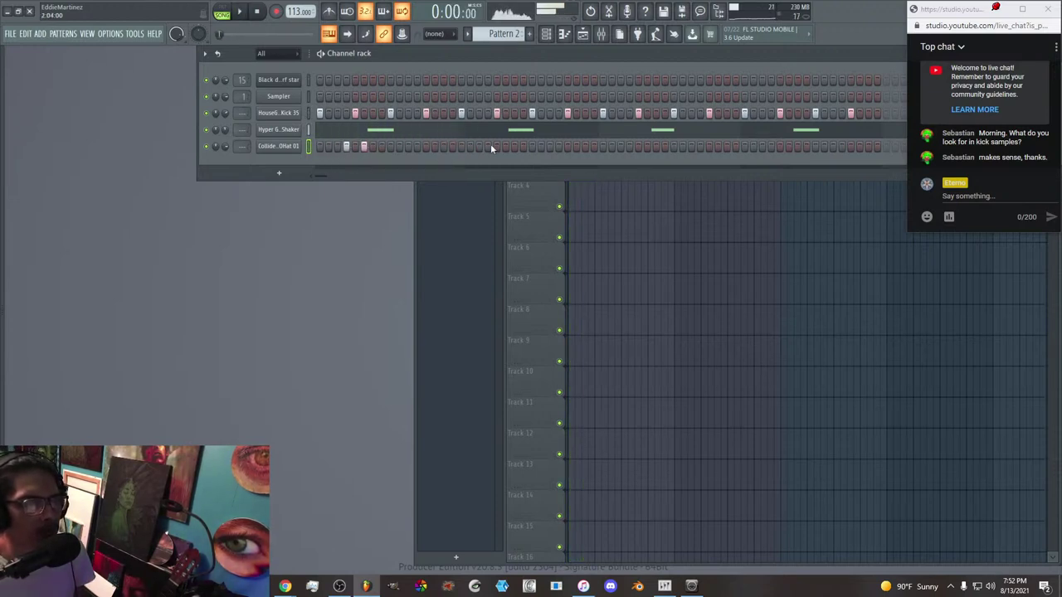
pyautogui.click(453, 147)
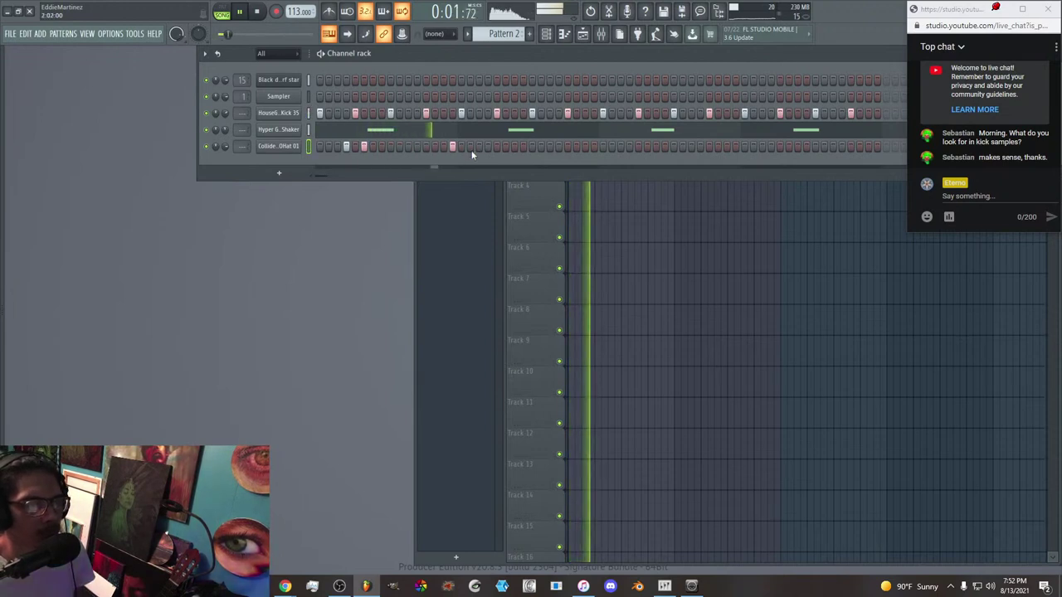
pyautogui.click(488, 146)
pyautogui.click(452, 147)
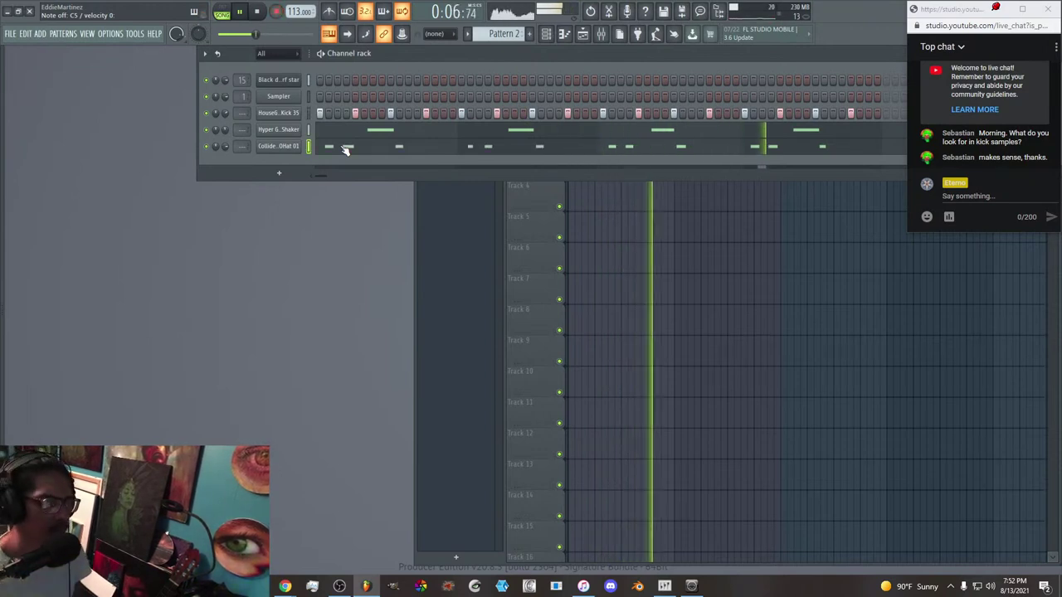
# Add Collider Fifth OHat 02 from the Hi Hats folder as another drum channel in the rack.
pyautogui.moveTo(2, 404)
pyautogui.scroll(-6, 83, 290)
pyautogui.click(83, 289)
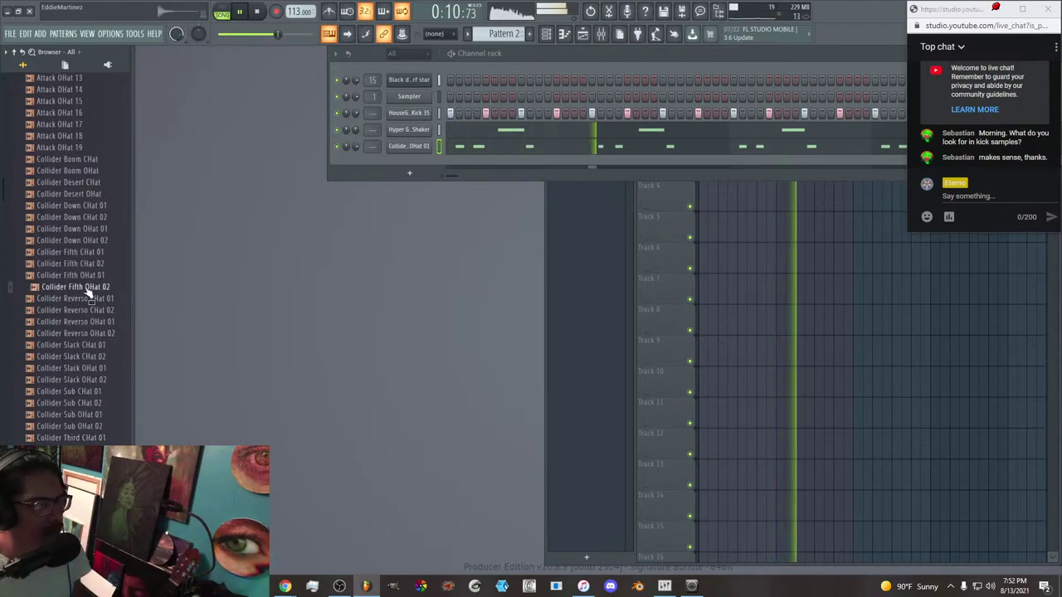
pyautogui.moveTo(85, 292); pyautogui.dragTo(290, 158)
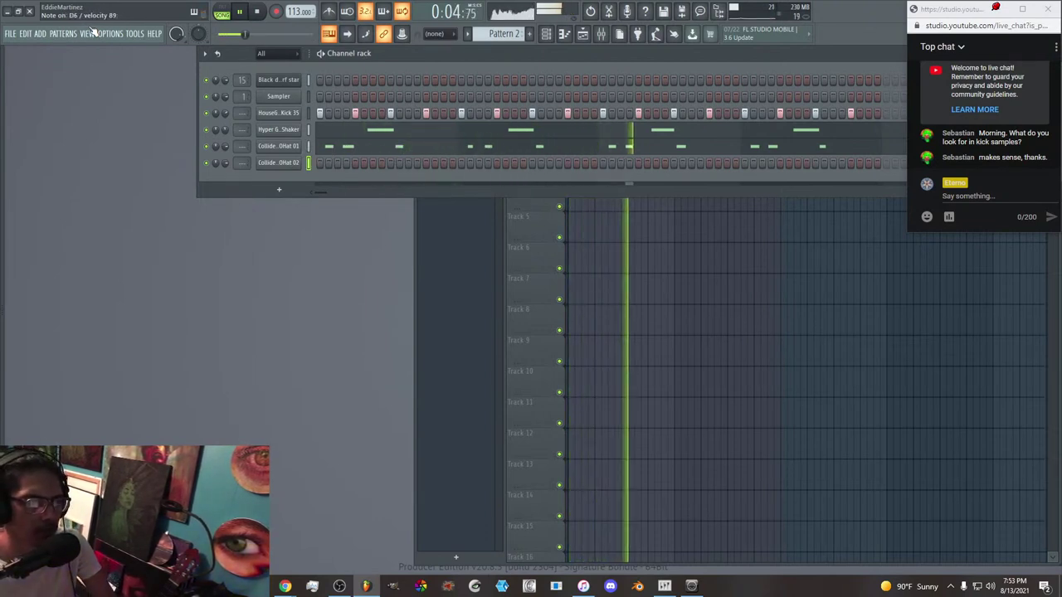
# Audition more Collider hats against the beat, from Slack CHat 01 through the Sub, Third and Tuned hats.
pyautogui.hotkey('alt', 'F8')
pyautogui.click(70, 345)
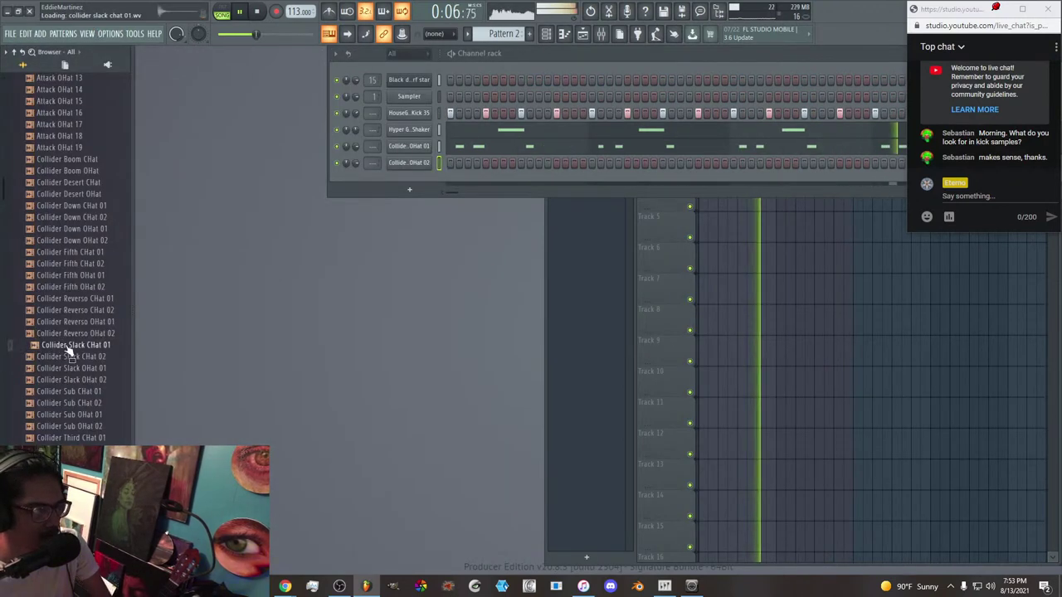
pyautogui.click(73, 392)
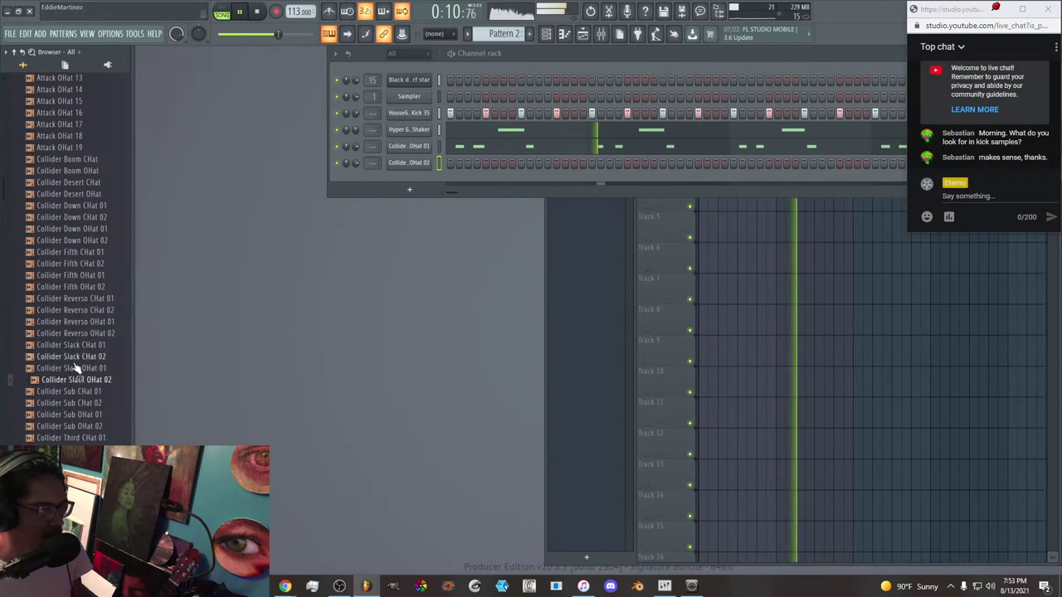
pyautogui.click(75, 359)
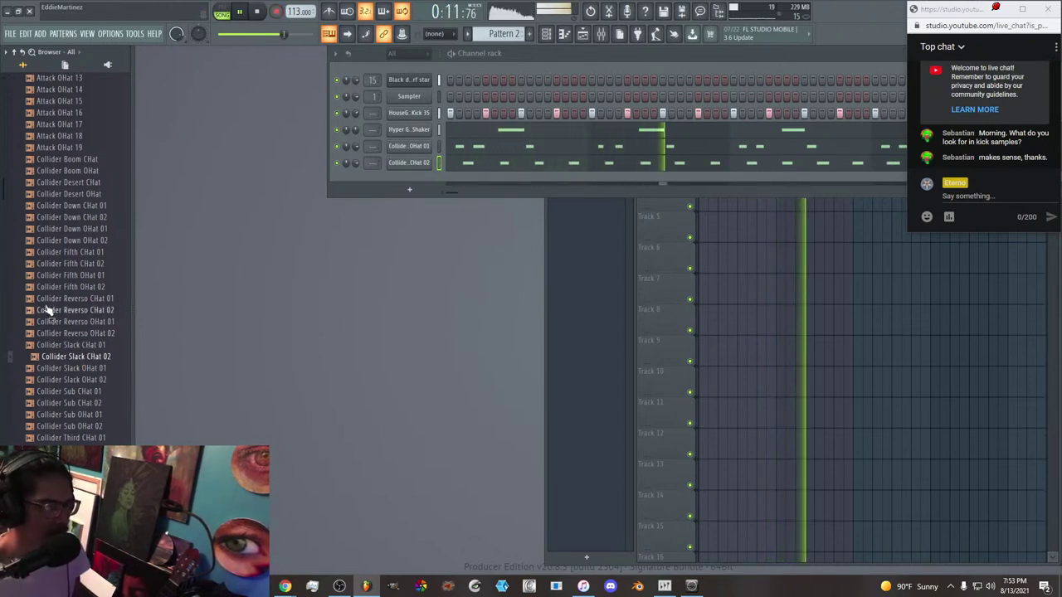
pyautogui.click(74, 403)
pyautogui.scroll(-4, 87, 423)
pyautogui.click(114, 324)
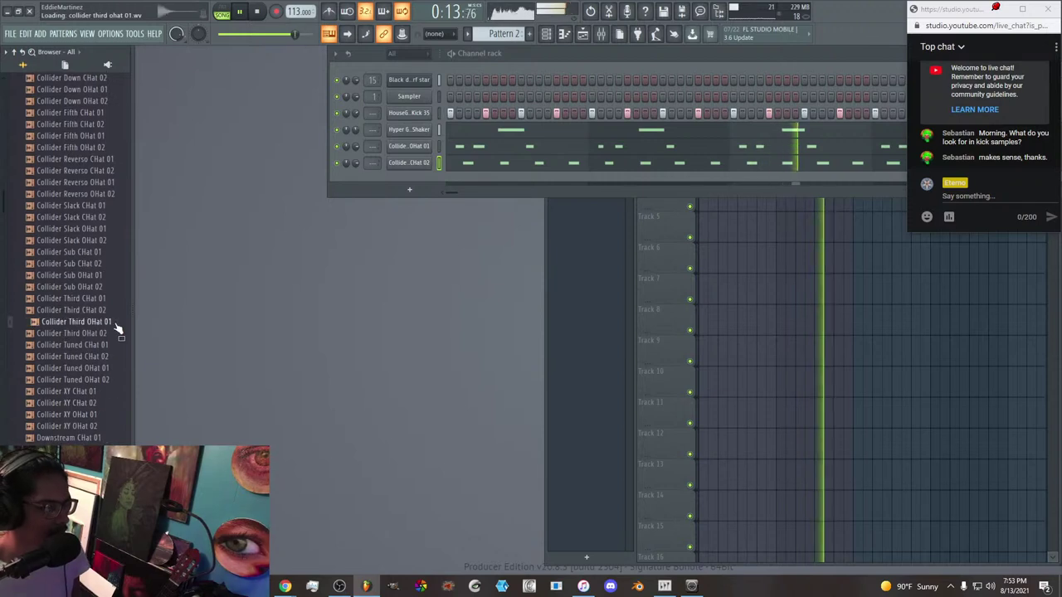
pyautogui.click(105, 358)
pyautogui.click(104, 380)
# Close the Hi Hats folder and open the Foley folder in Drums (ModeAudio).
pyautogui.scroll(8, 99, 415)
pyautogui.click(98, 391)
pyautogui.scroll(10, 98, 385)
pyautogui.click(97, 381)
pyautogui.scroll(15, 97, 377)
pyautogui.click(97, 368)
pyautogui.click(72, 229)
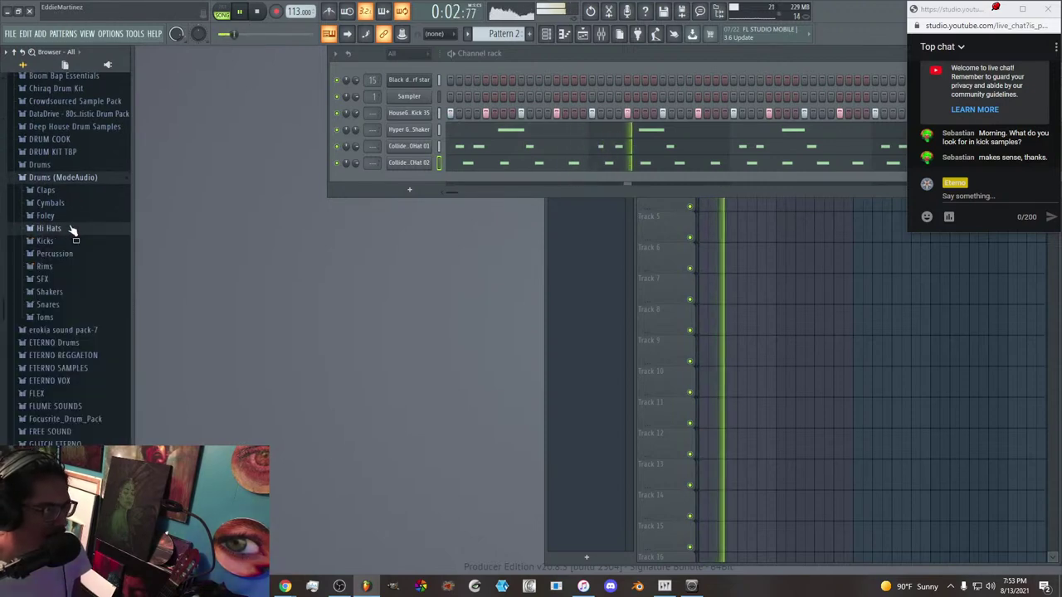
pyautogui.click(66, 216)
pyautogui.scroll(6, 100, 290)
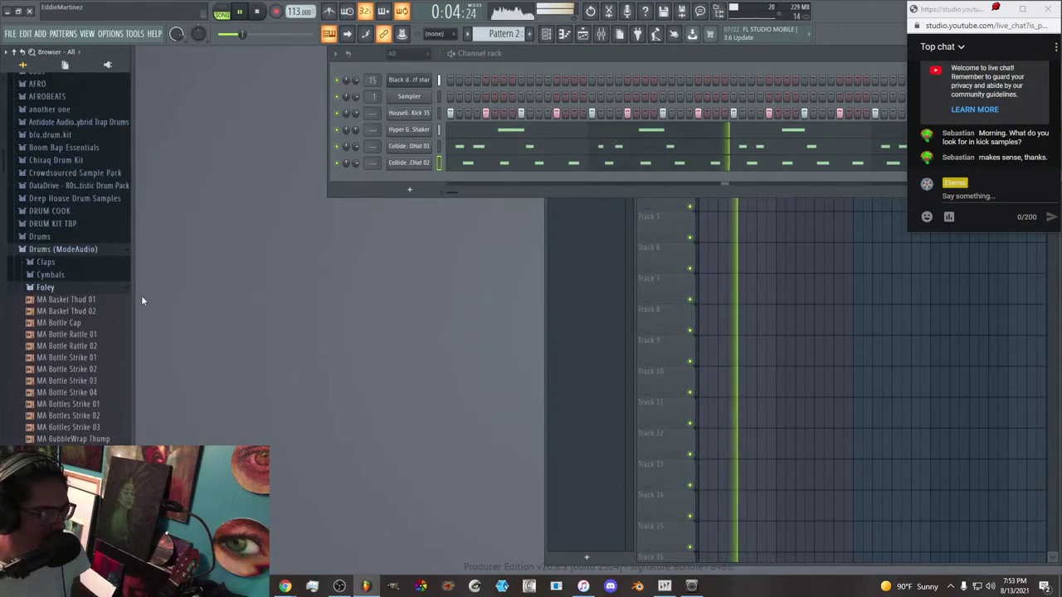
pyautogui.click(86, 250)
pyautogui.click(85, 252)
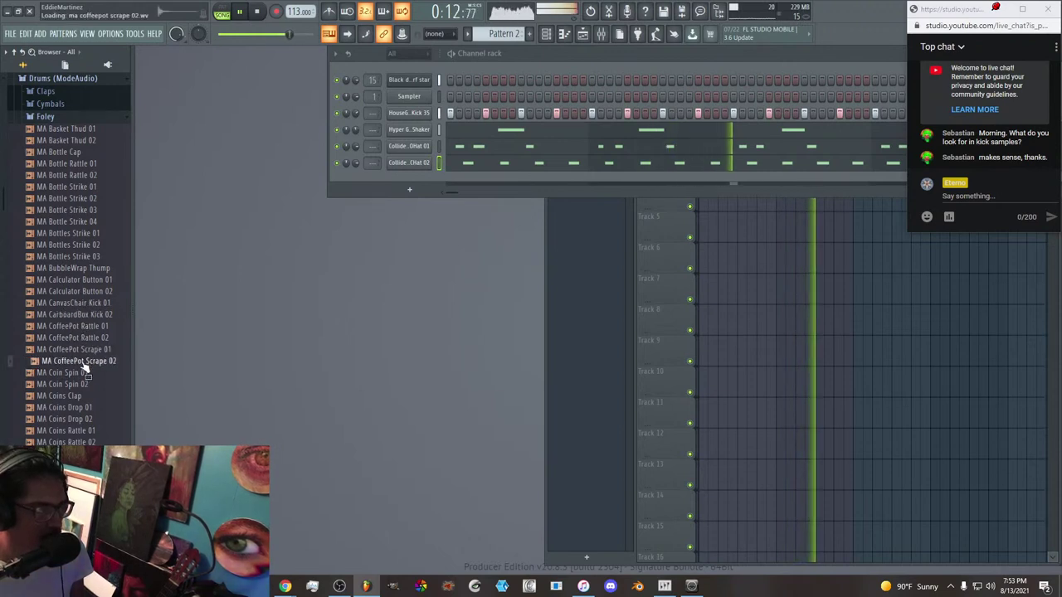
# Audition the Foley samples as far as MA Glass Tap 02 and add that sample as a new channel.
pyautogui.click(67, 395)
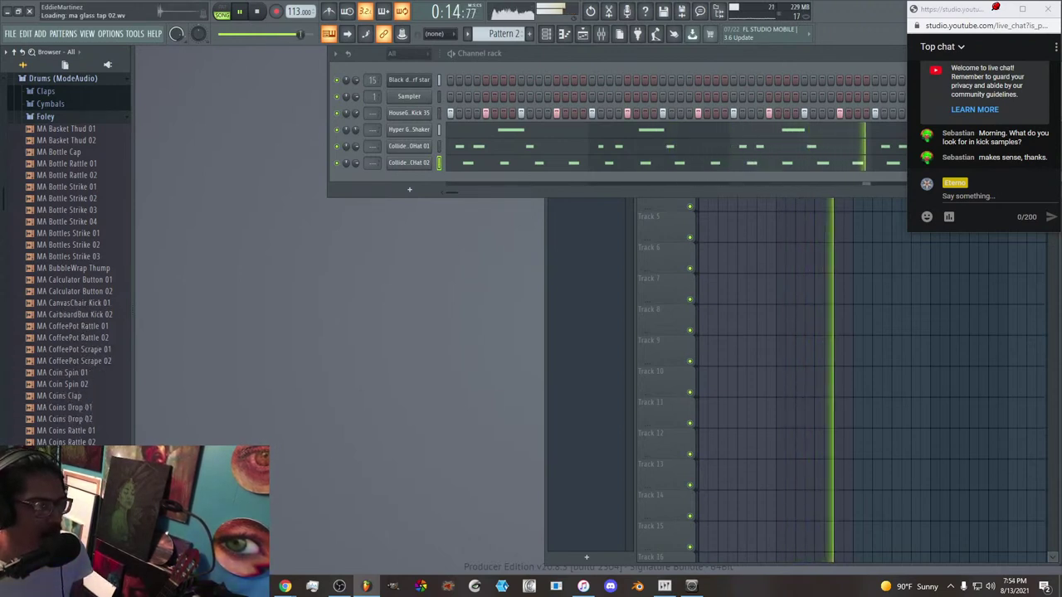
pyautogui.scroll(-4, 76, 398)
pyautogui.click(79, 339)
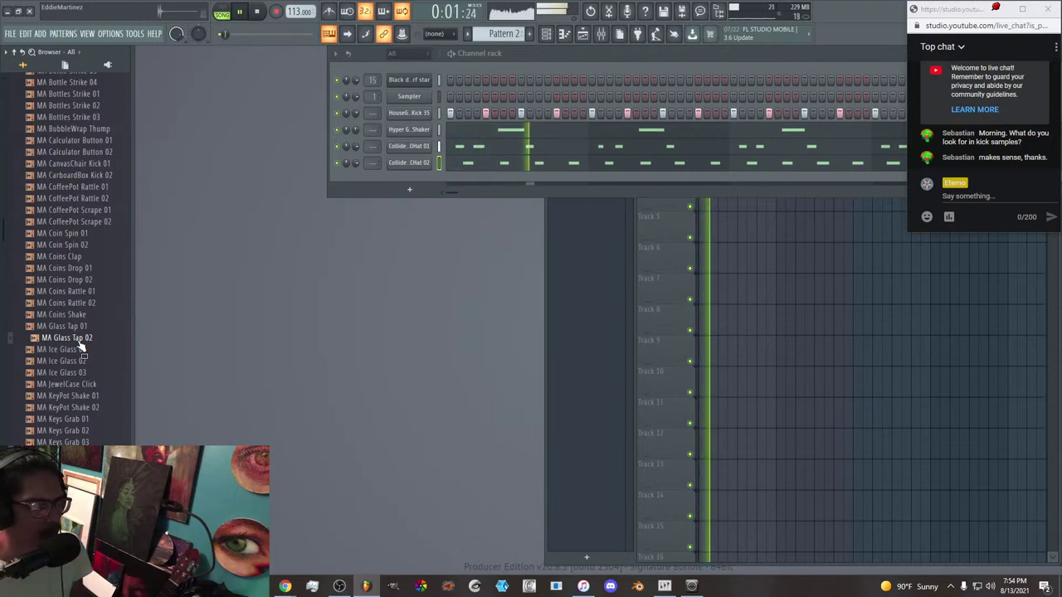
pyautogui.moveTo(79, 340); pyautogui.dragTo(288, 181)
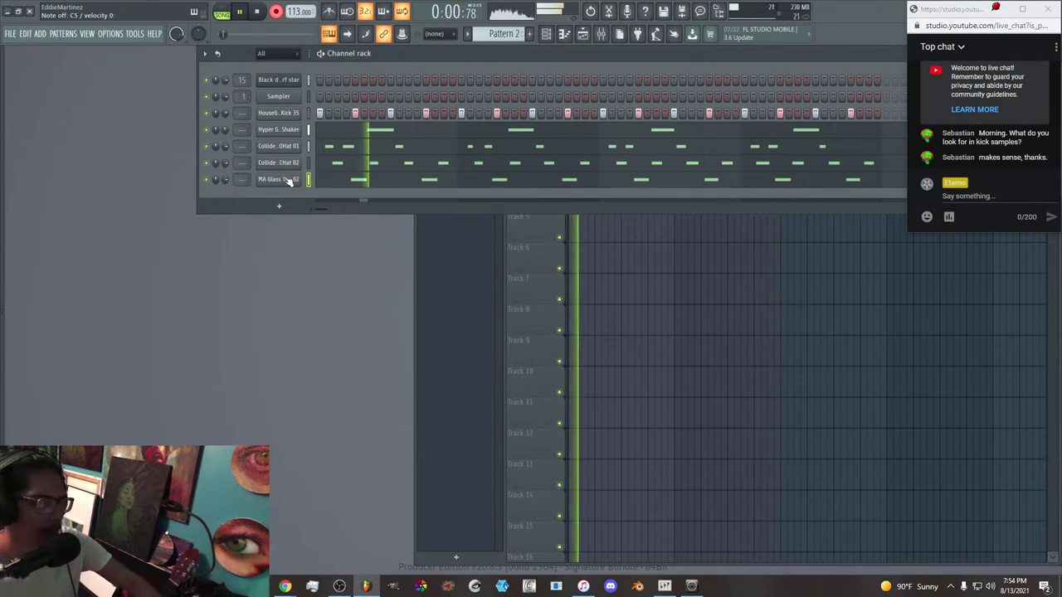
# Open the Black dwarf star Sytrus channel and step through the presets past Breath to Bright.
pyautogui.click(284, 80)
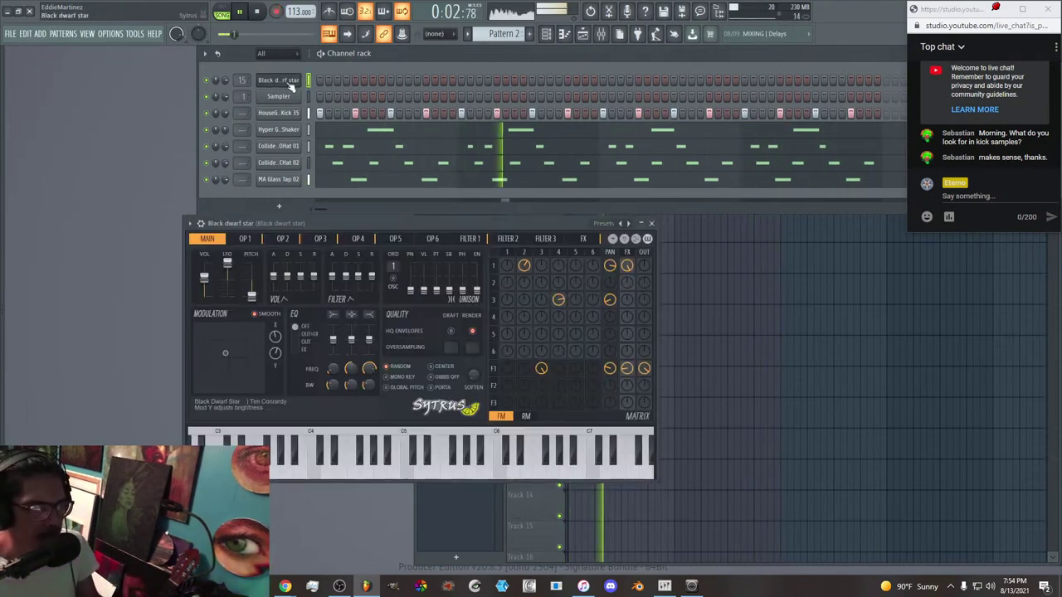
pyautogui.moveTo(387, 235); pyautogui.dragTo(457, 222)
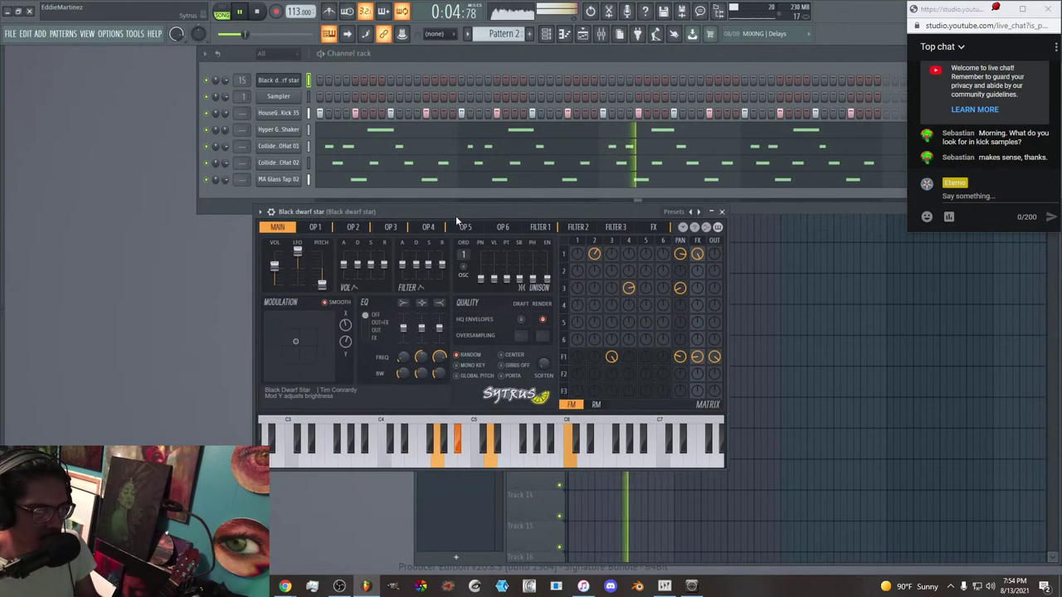
pyautogui.click(281, 82)
pyautogui.click(281, 82)
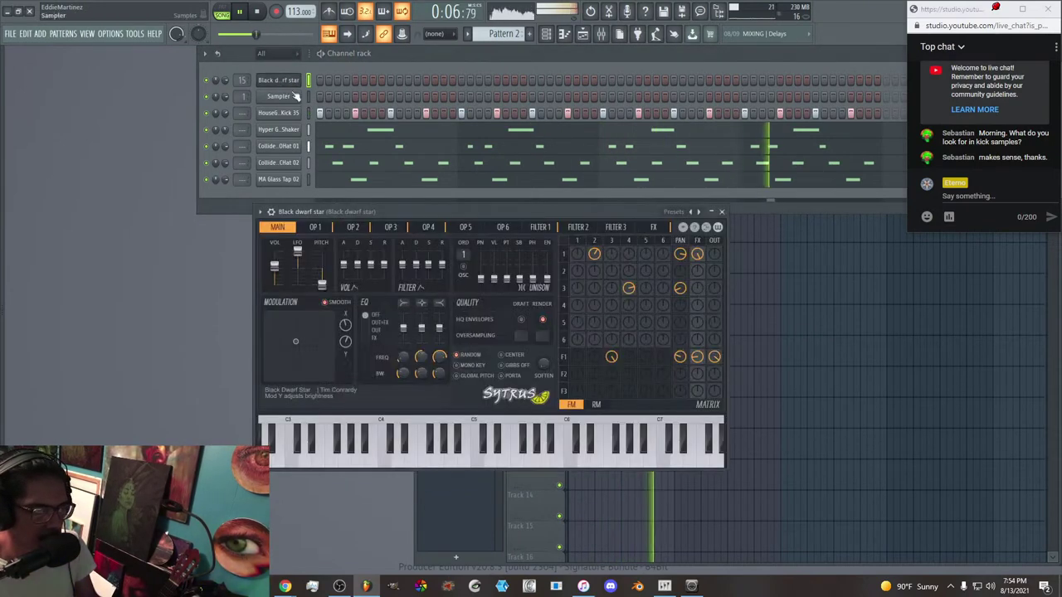
pyautogui.moveTo(415, 217); pyautogui.dragTo(439, 186)
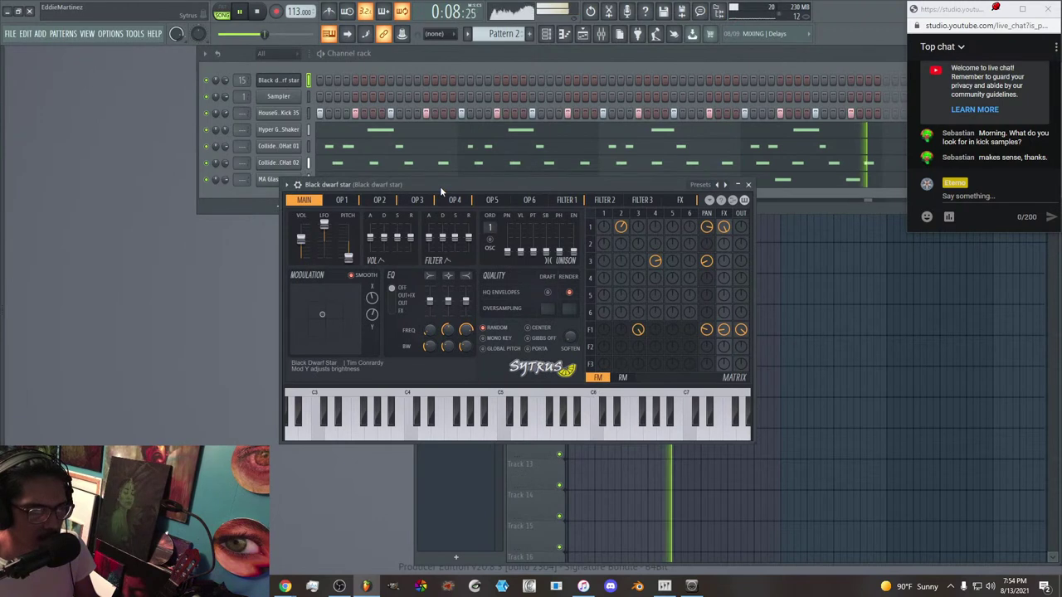
pyautogui.click(726, 186)
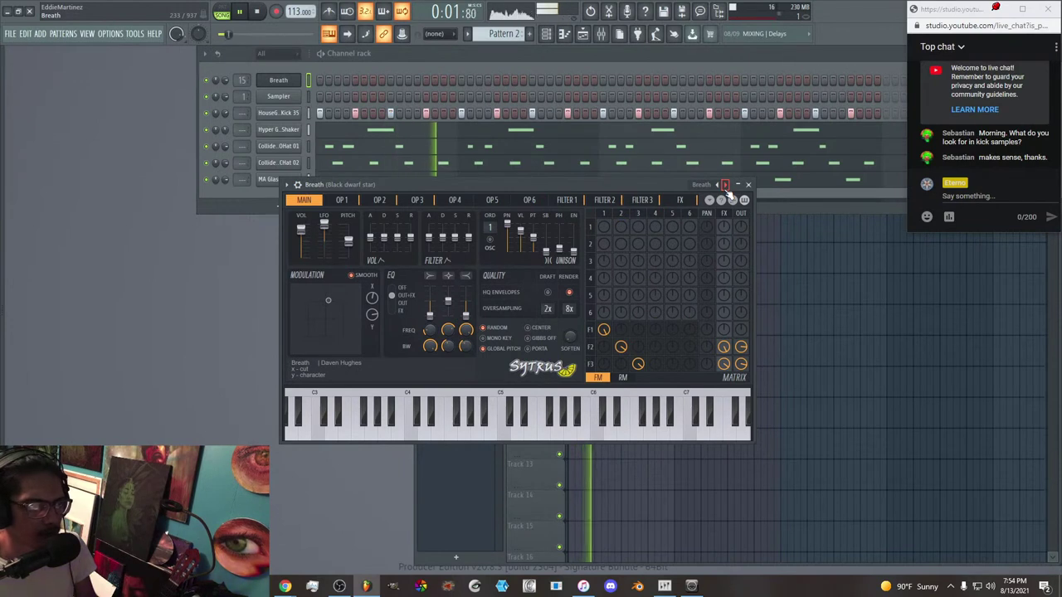
pyautogui.click(726, 186)
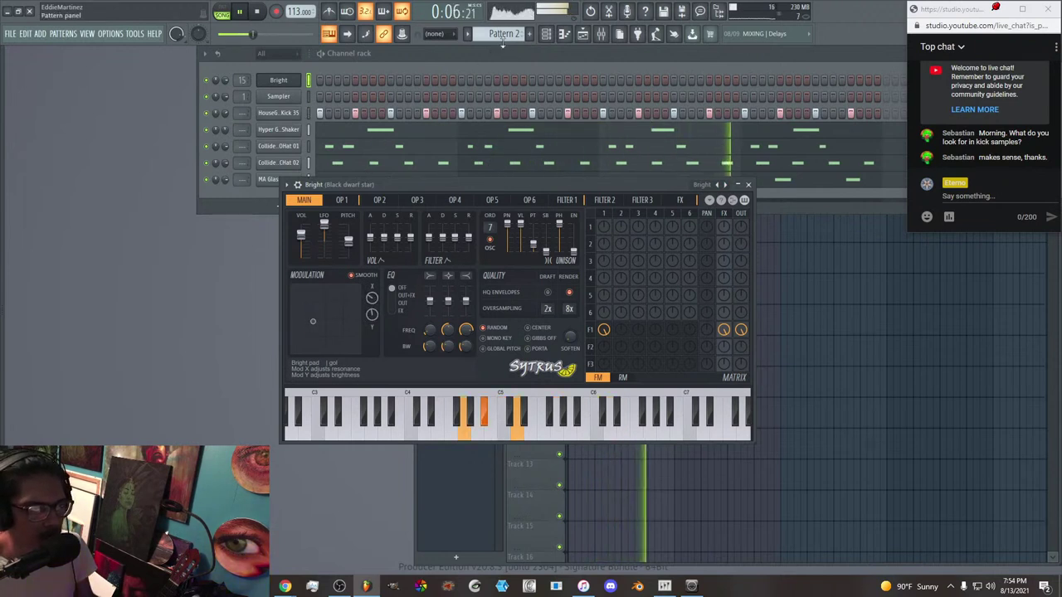
# Switch to Pattern 1, open the Bright channel's piano roll and delete the D#6 and D6 notes in bar 2.
pyautogui.click(503, 34)
pyautogui.click(519, 48)
pyautogui.click(520, 81)
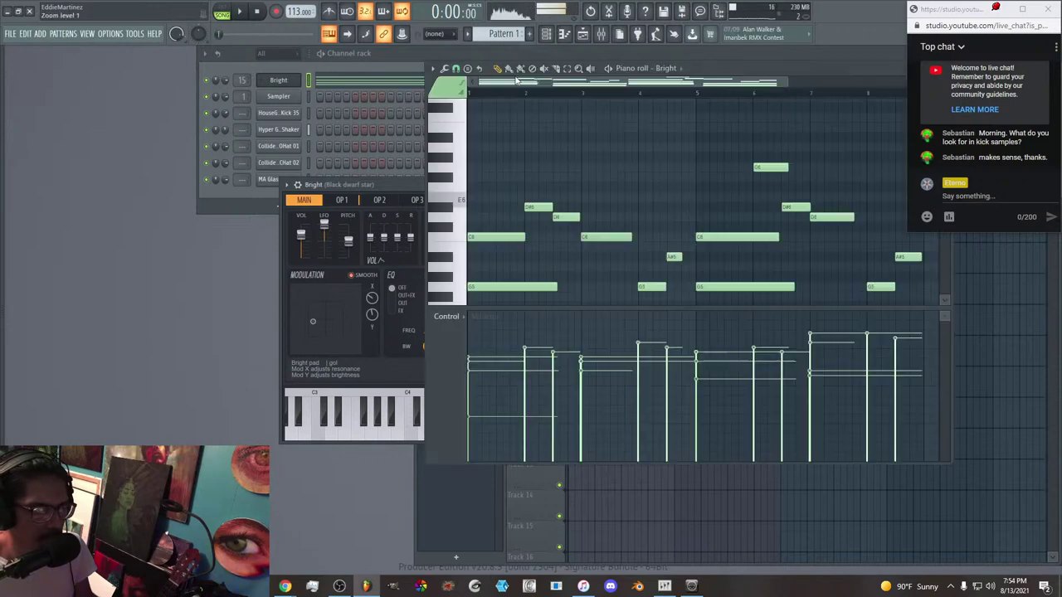
pyautogui.press('space')
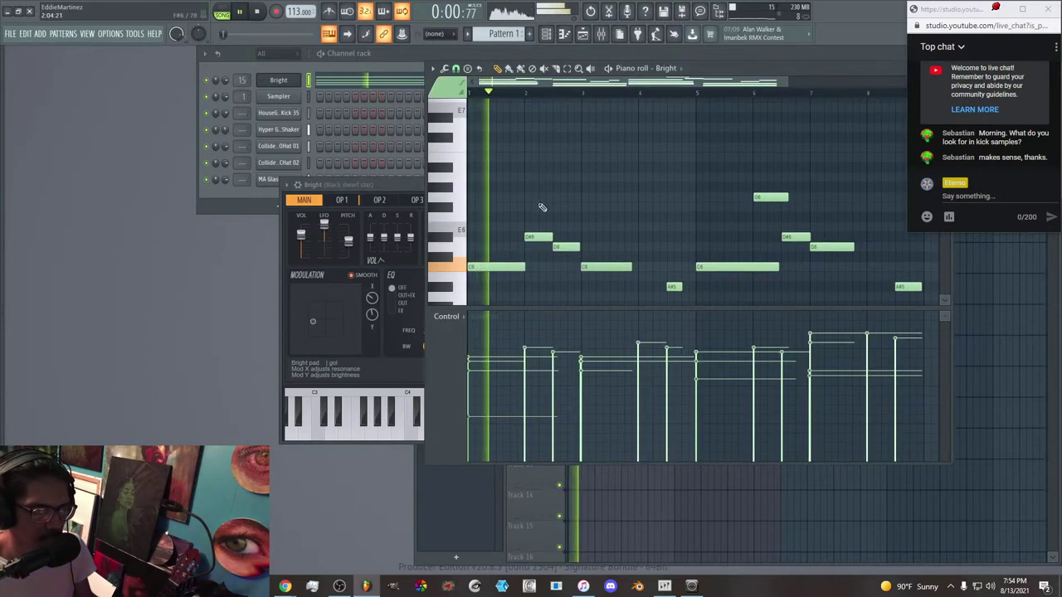
pyautogui.rightClick(544, 239)
pyautogui.rightClick(564, 247)
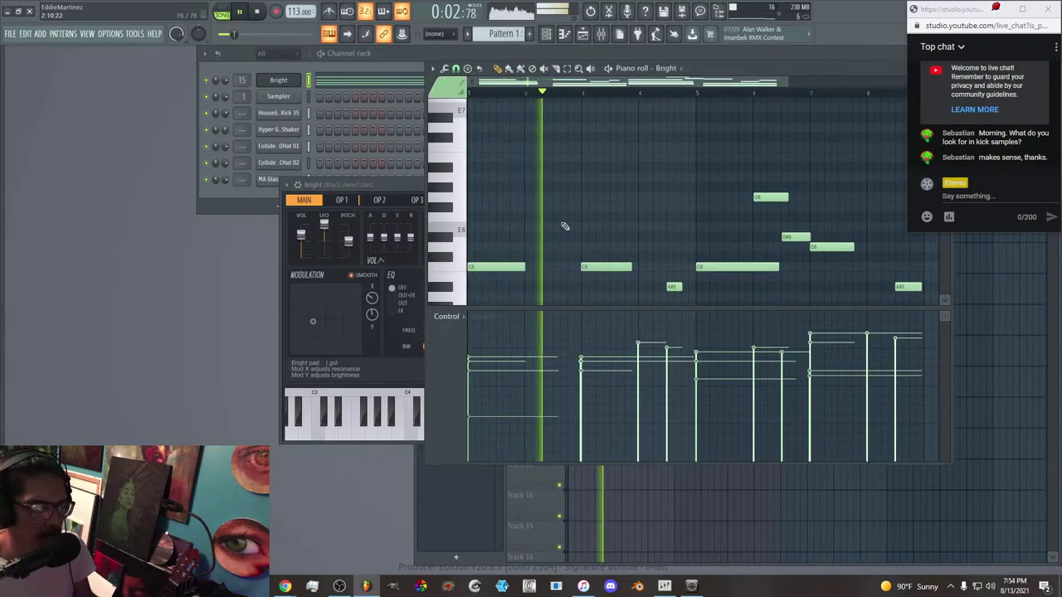
# Lower the C6 note at bar 3 to A#5 and lengthen the first chord's notes to the start of bar 3.
pyautogui.scroll(-4, 631, 223)
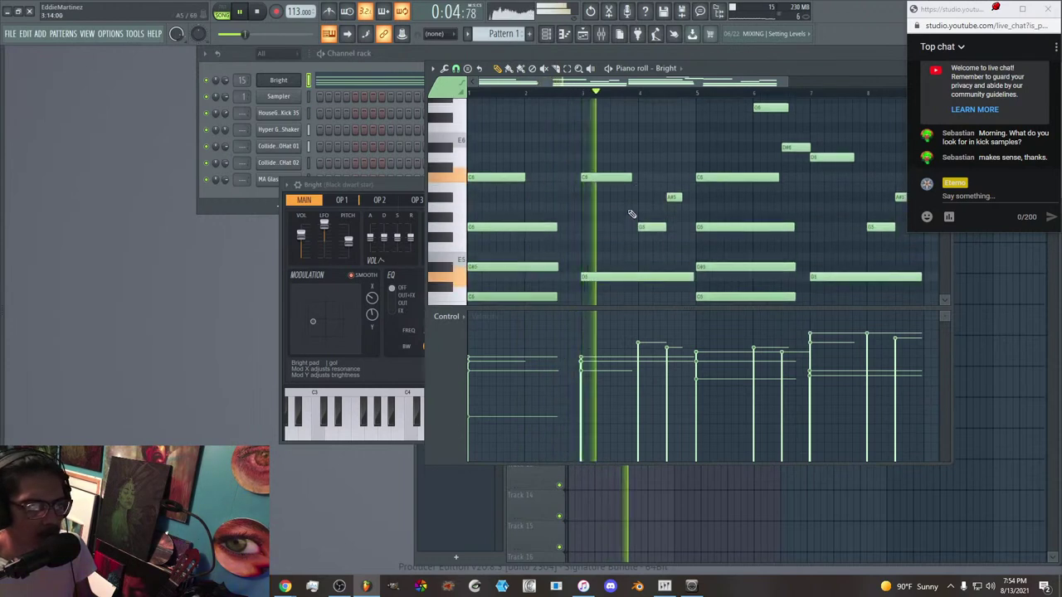
pyautogui.press('space')
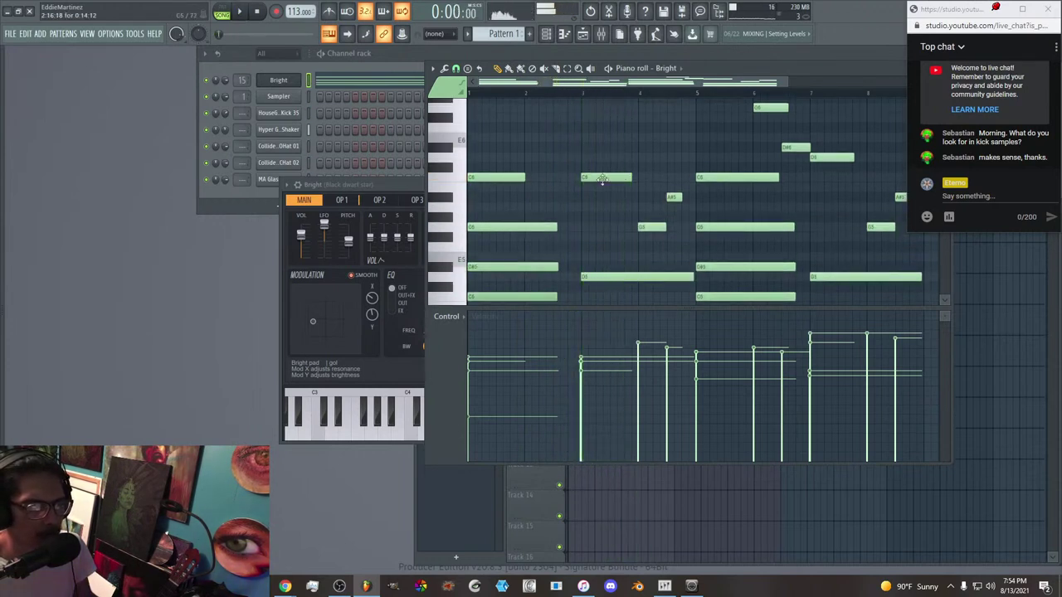
pyautogui.press('space')
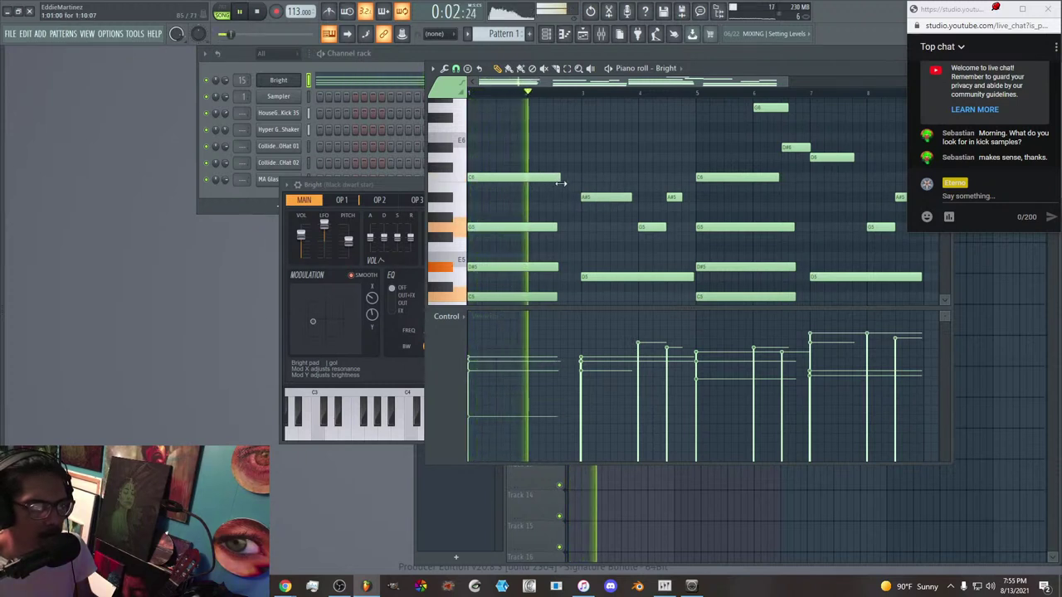
pyautogui.scroll(-3, 561, 184)
pyautogui.scroll(3, 563, 190)
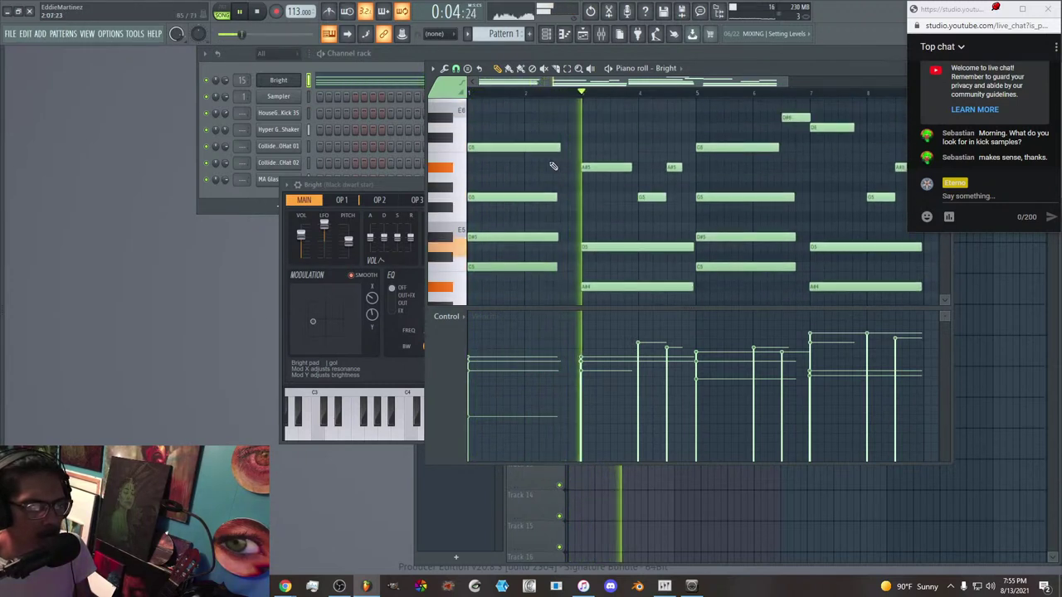
pyautogui.moveTo(539, 135); pyautogui.dragTo(580, 265)
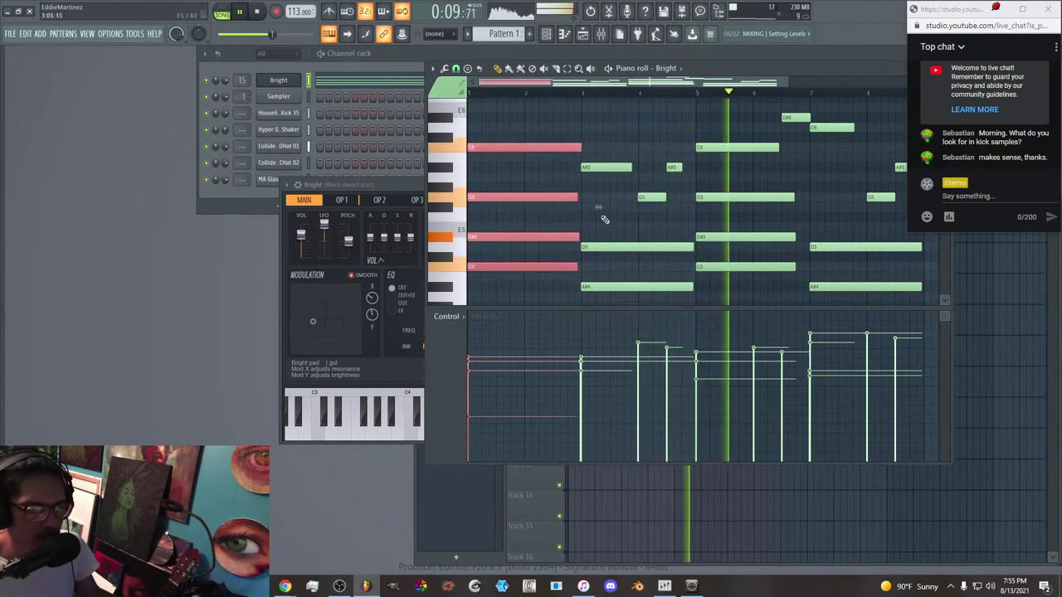
# Delete the G5 and A#5 notes in bar 4 and extend the A#5 note from bar 3 to bar 5.
pyautogui.rightClick(660, 195)
pyautogui.rightClick(675, 168)
pyautogui.moveTo(623, 149); pyautogui.dragTo(694, 178)
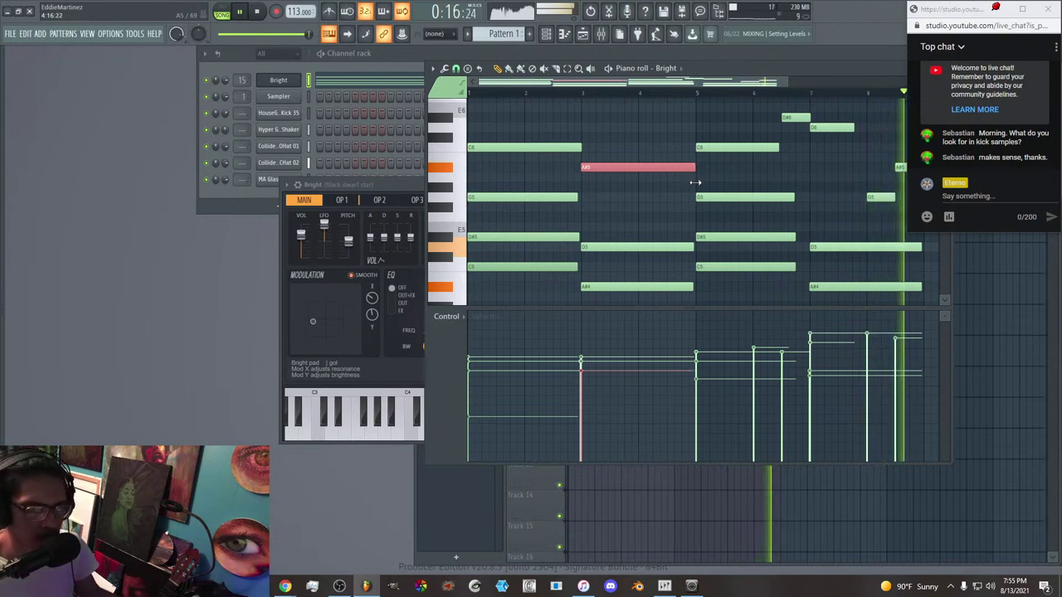
pyautogui.scroll(-3, 695, 187)
pyautogui.scroll(3, 695, 190)
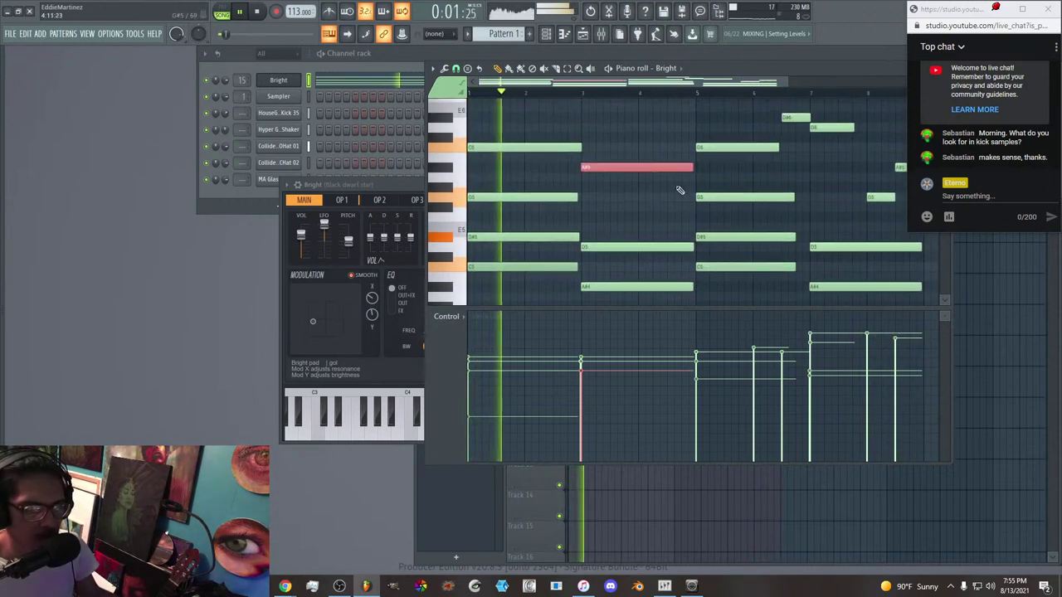
# Lengthen the G5, D#5 and C5 notes of the bar 5 chord to about the start of bar 7.
pyautogui.moveTo(631, 83); pyautogui.dragTo(695, 96)
pyautogui.scroll(-4, 690, 161)
pyautogui.scroll(1, 690, 194)
pyautogui.scroll(2, 689, 196)
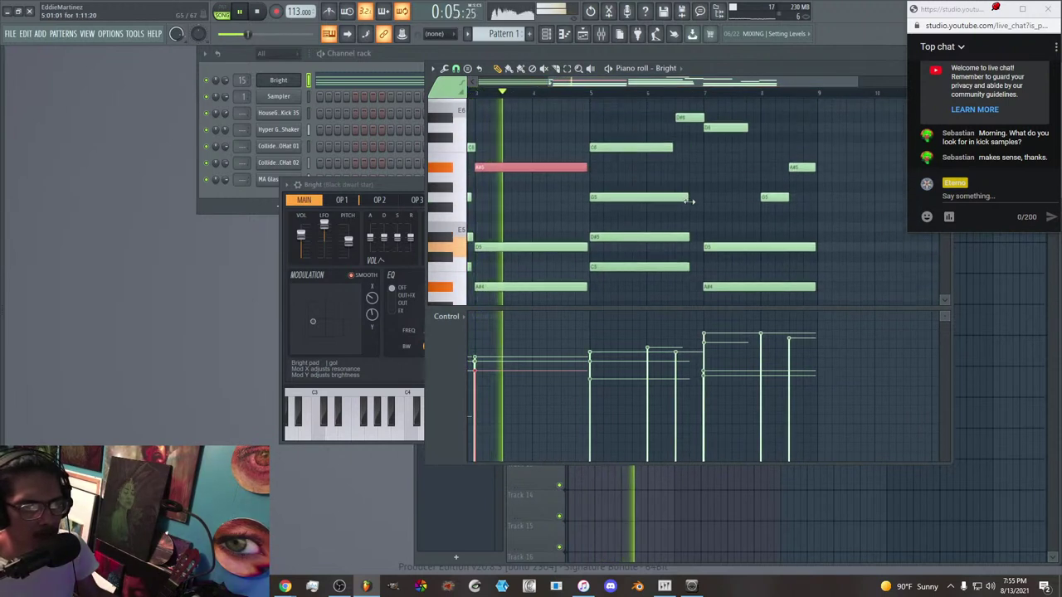
pyautogui.moveTo(683, 183); pyautogui.dragTo(701, 266)
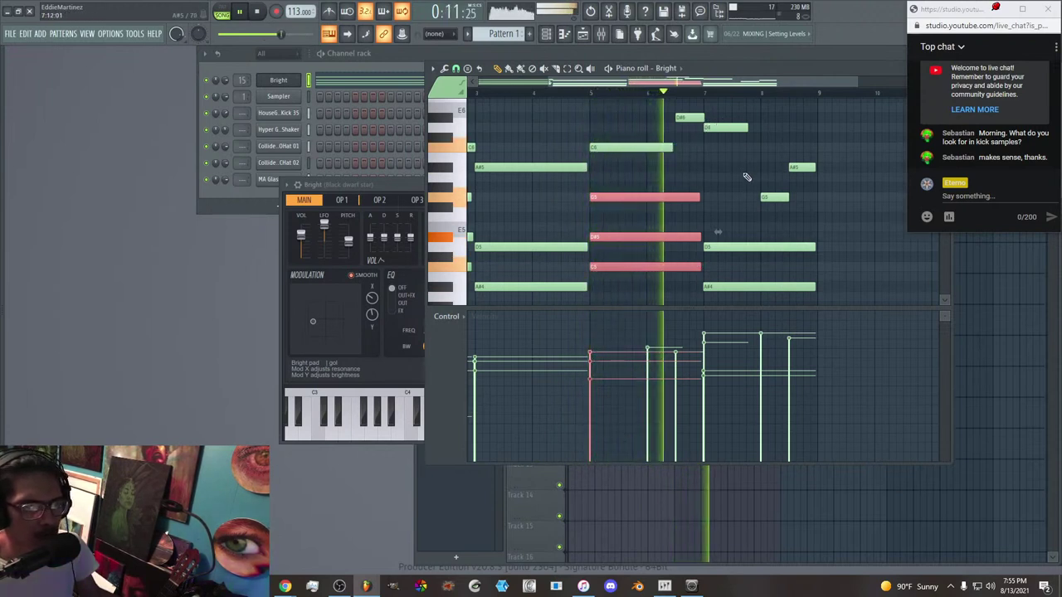
# Delete the G5 and A#5 notes in bar 8 and the G6 note at bar 6, and extend the bar 7 D6 note to about bar 9.
pyautogui.scroll(4, 747, 184)
pyautogui.scroll(-2, 748, 183)
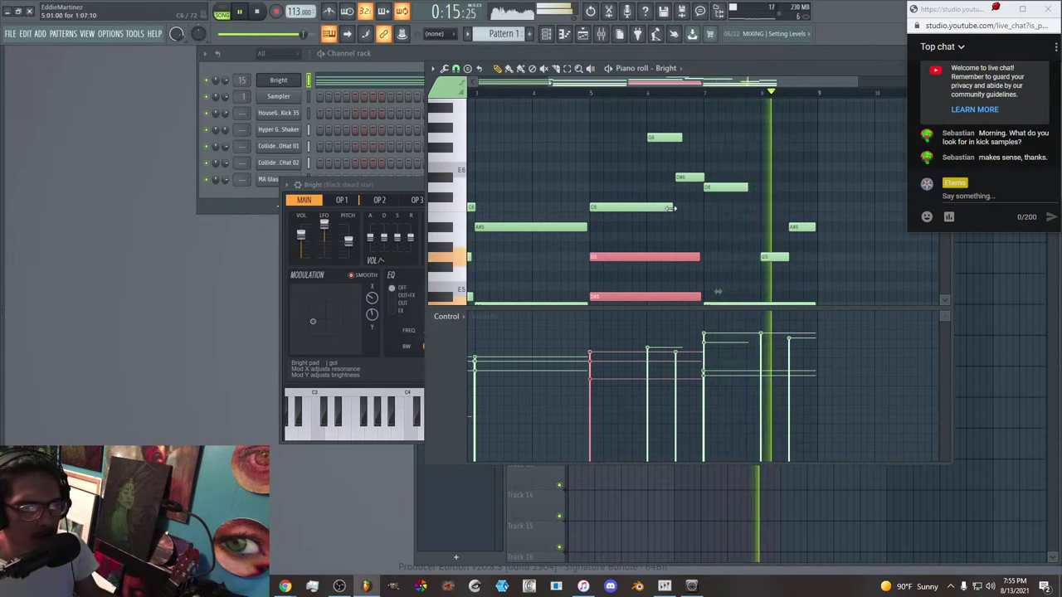
pyautogui.rightClick(776, 258)
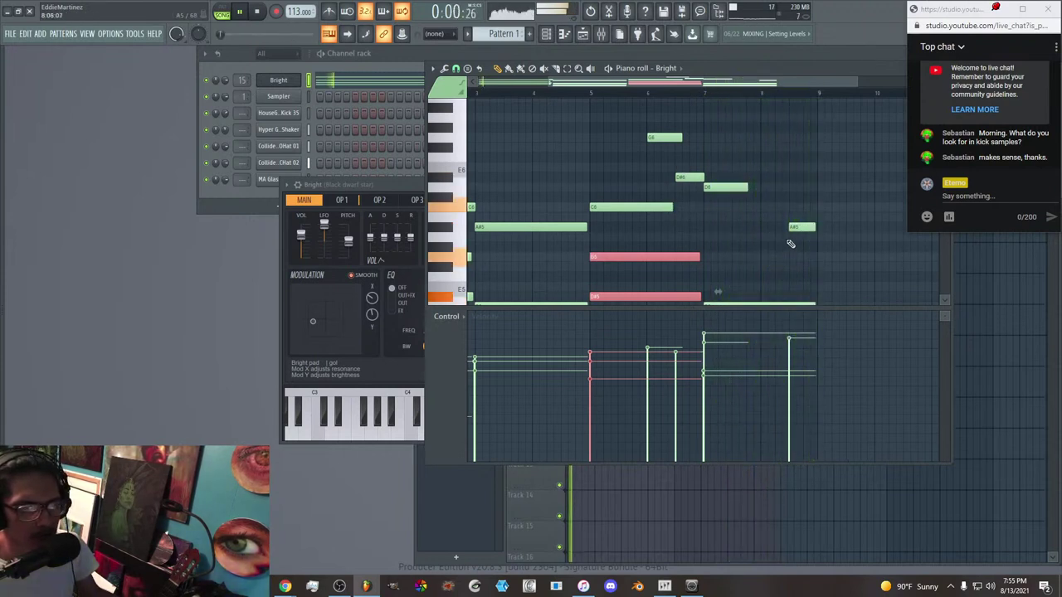
pyautogui.rightClick(794, 232)
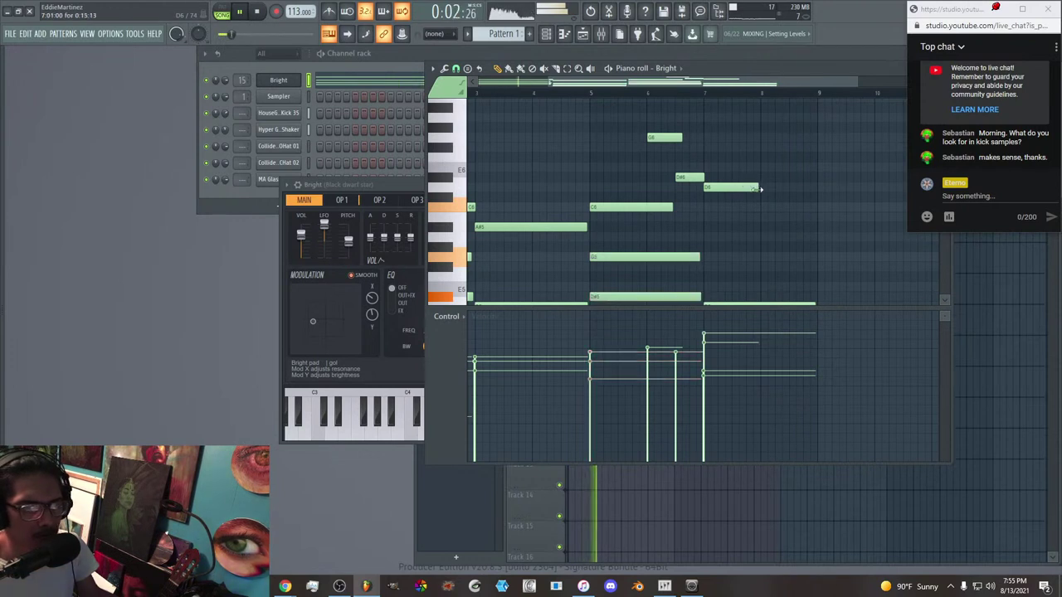
pyautogui.moveTo(750, 189); pyautogui.dragTo(804, 193)
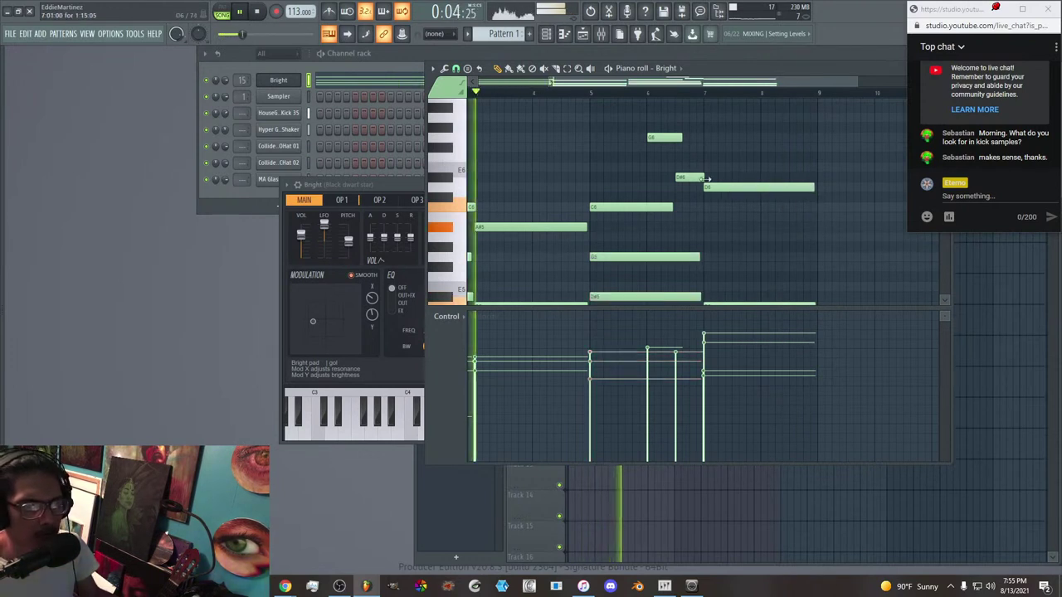
pyautogui.rightClick(667, 139)
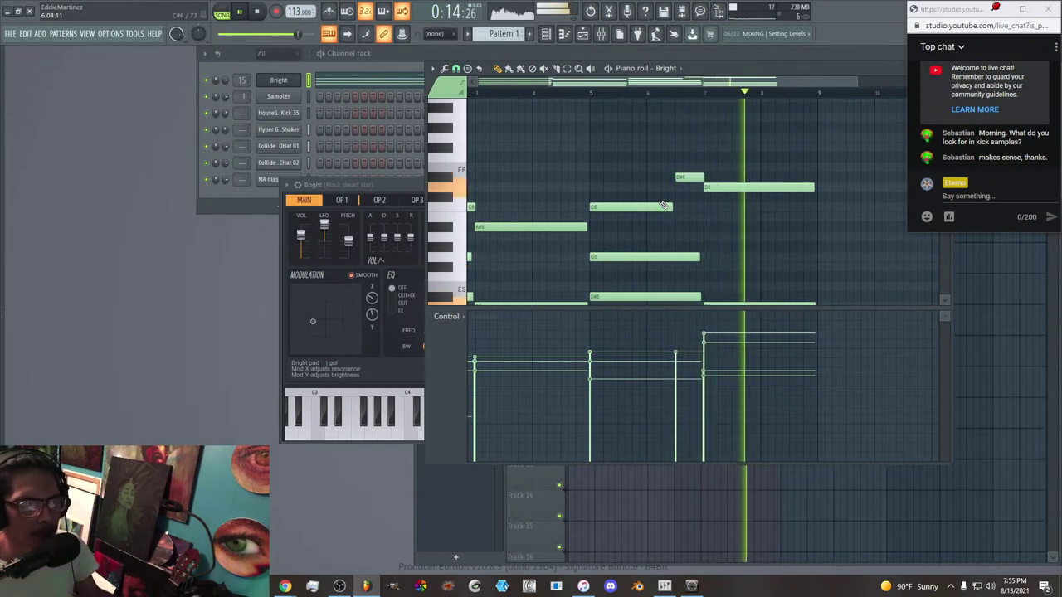
# Audition successive Sytrus presets against the chord pattern and load Gandalf the white.
pyautogui.click(403, 188)
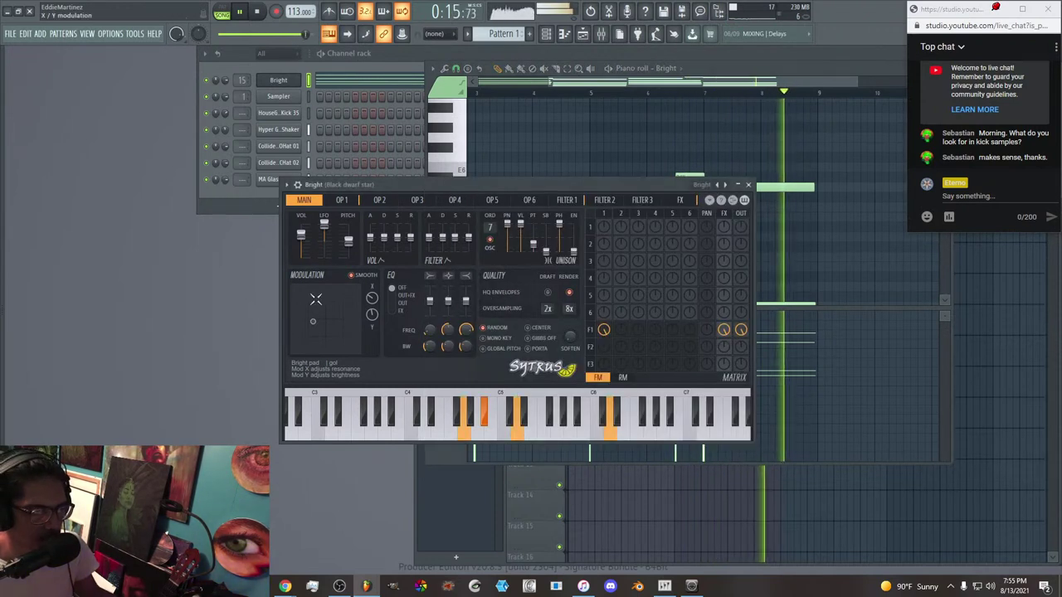
pyautogui.click(725, 185)
pyautogui.click(725, 185)
pyautogui.press('space')
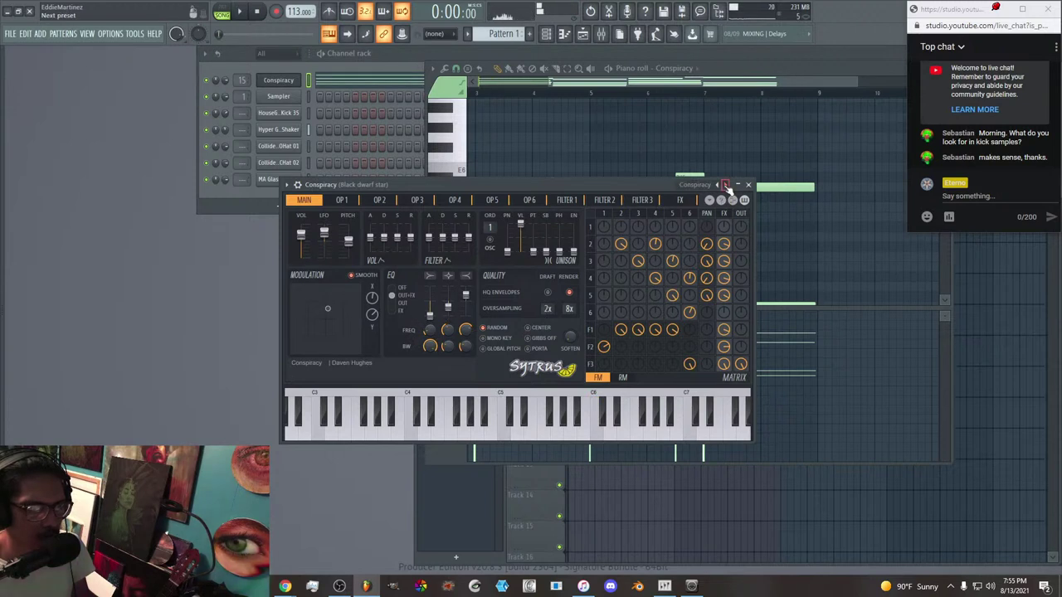
pyautogui.click(725, 185)
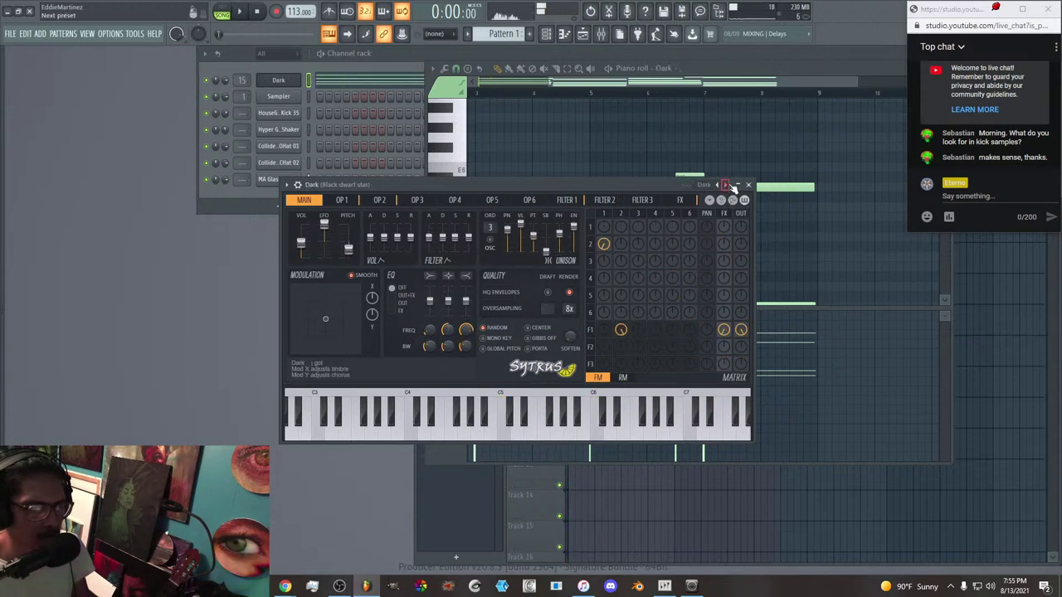
pyautogui.press('space')
pyautogui.click(725, 185)
pyautogui.click(725, 185)
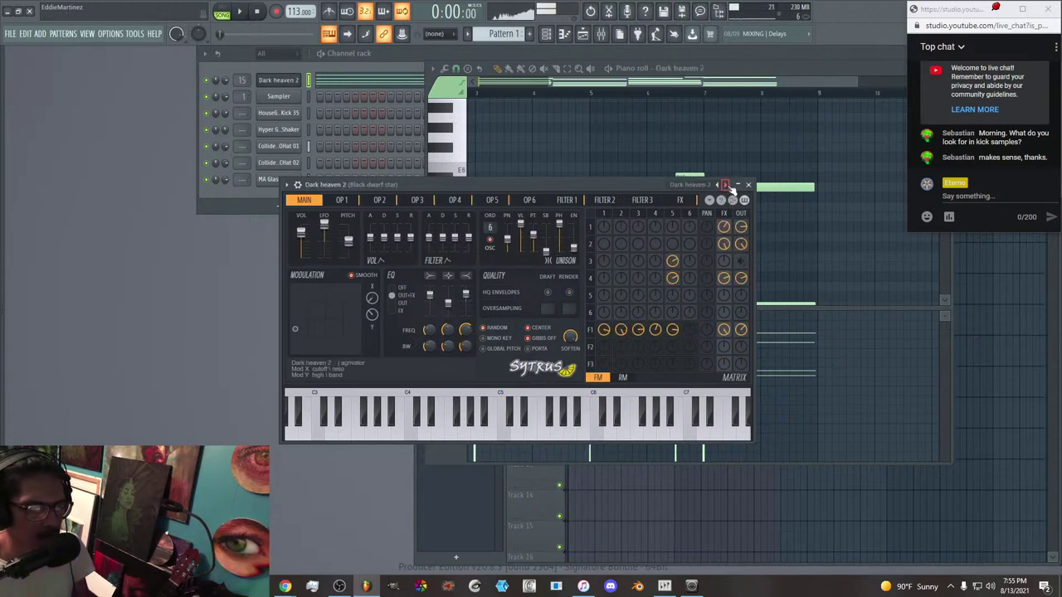
pyautogui.click(725, 185)
pyautogui.press('space')
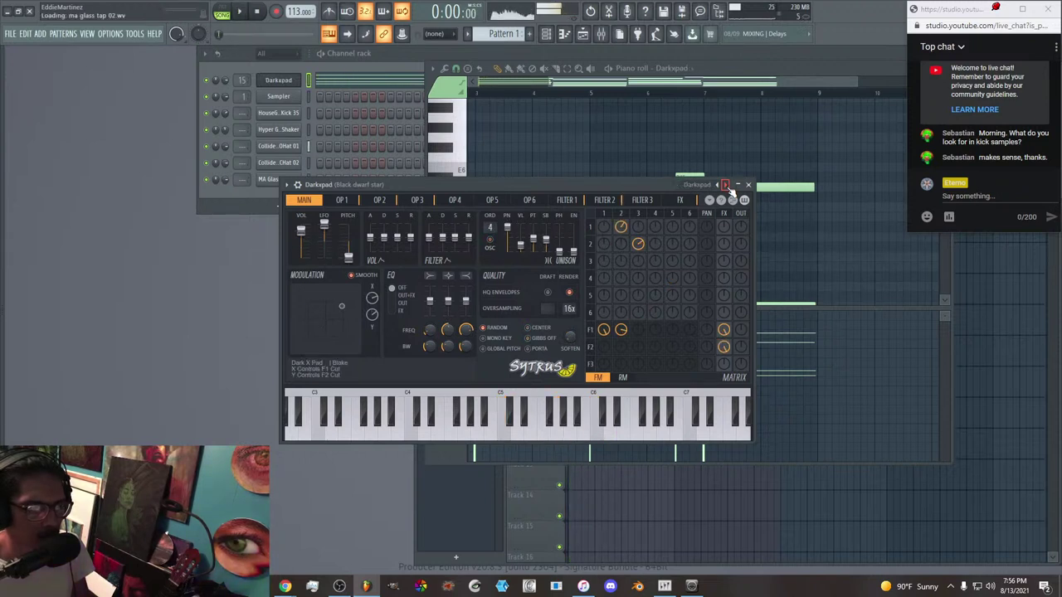
pyautogui.press('space')
pyautogui.click(725, 185)
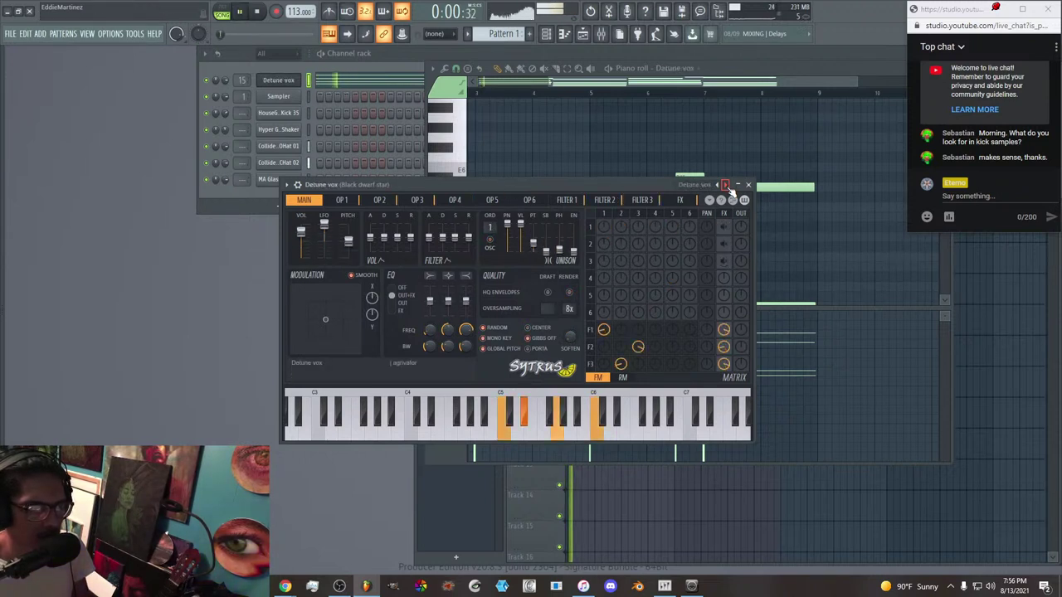
pyautogui.click(725, 185)
pyautogui.press('space')
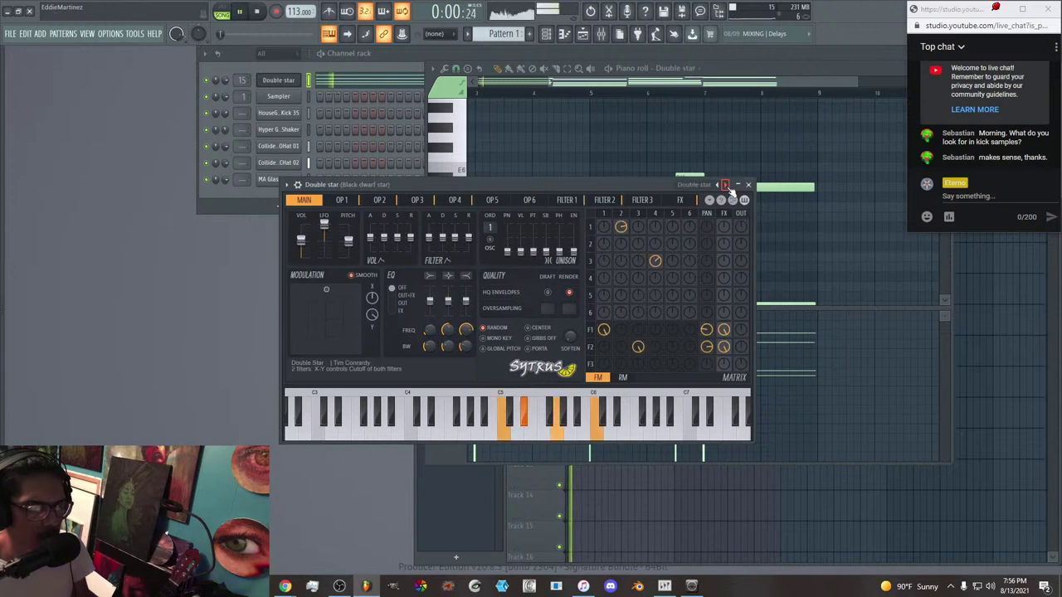
pyautogui.click(725, 185)
pyautogui.press('space')
pyautogui.click(725, 185)
pyautogui.press('space')
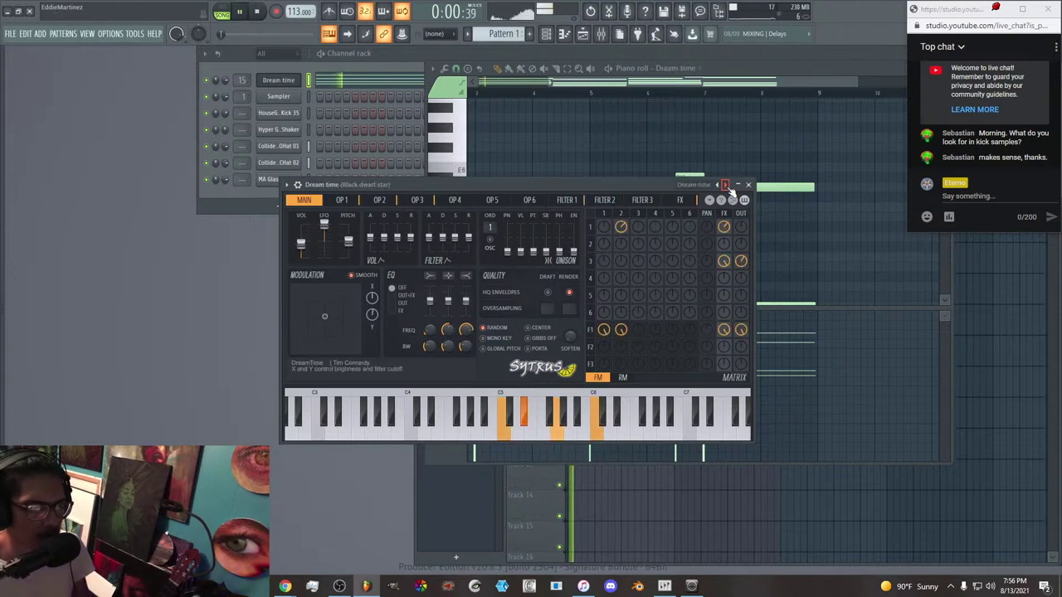
pyautogui.click(725, 185)
pyautogui.click(725, 185)
pyautogui.press('space')
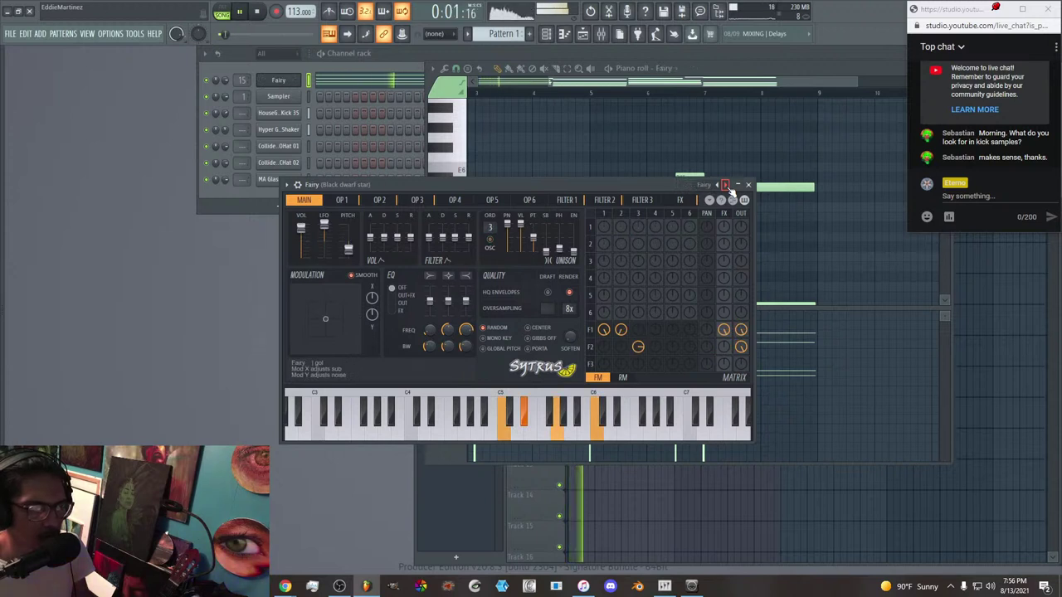
pyautogui.click(725, 185)
pyautogui.click(725, 185)
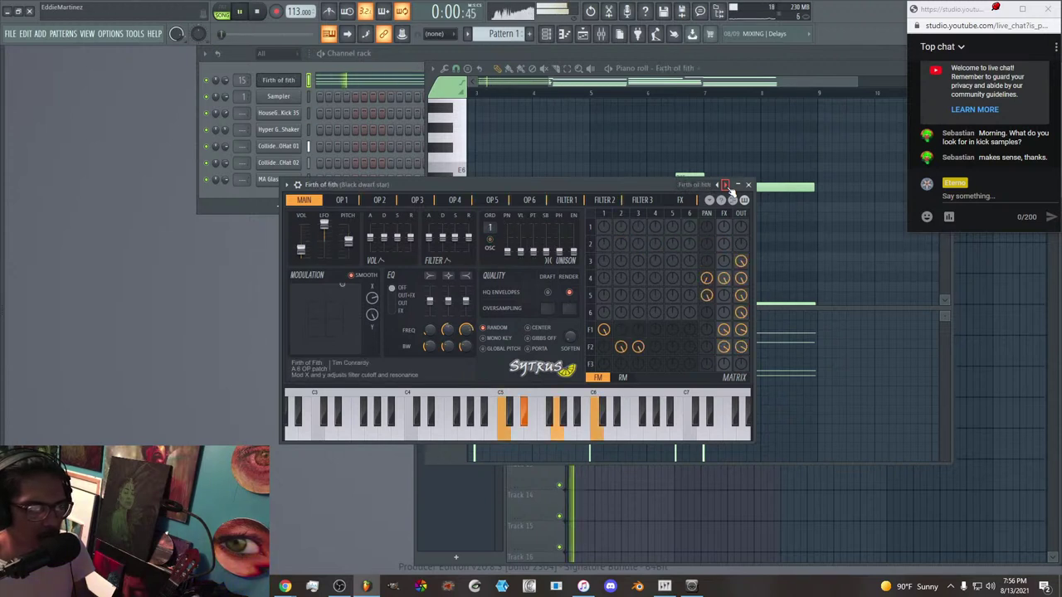
pyautogui.click(725, 185)
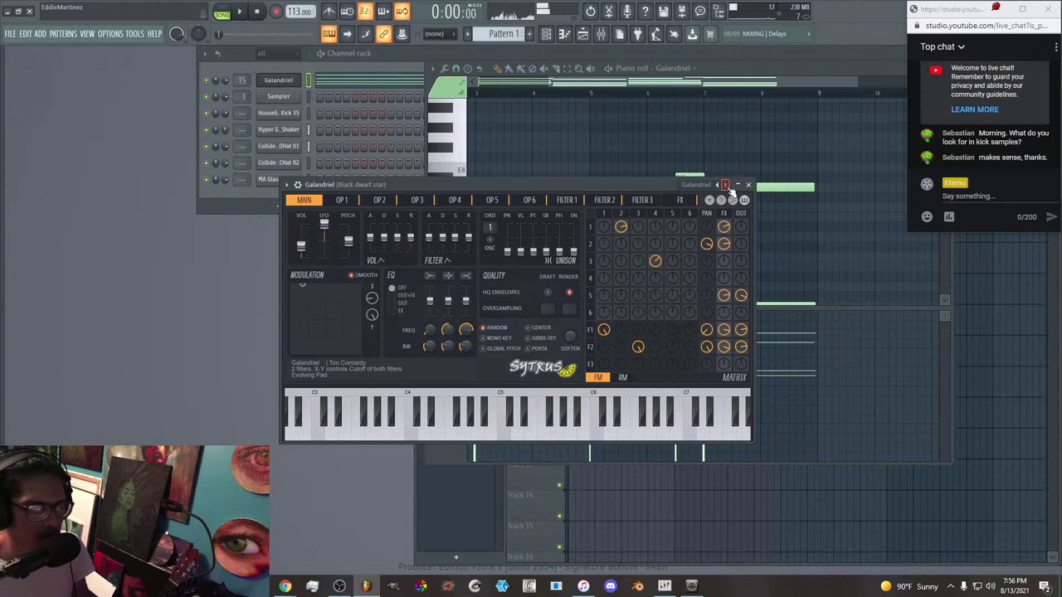
pyautogui.click(725, 185)
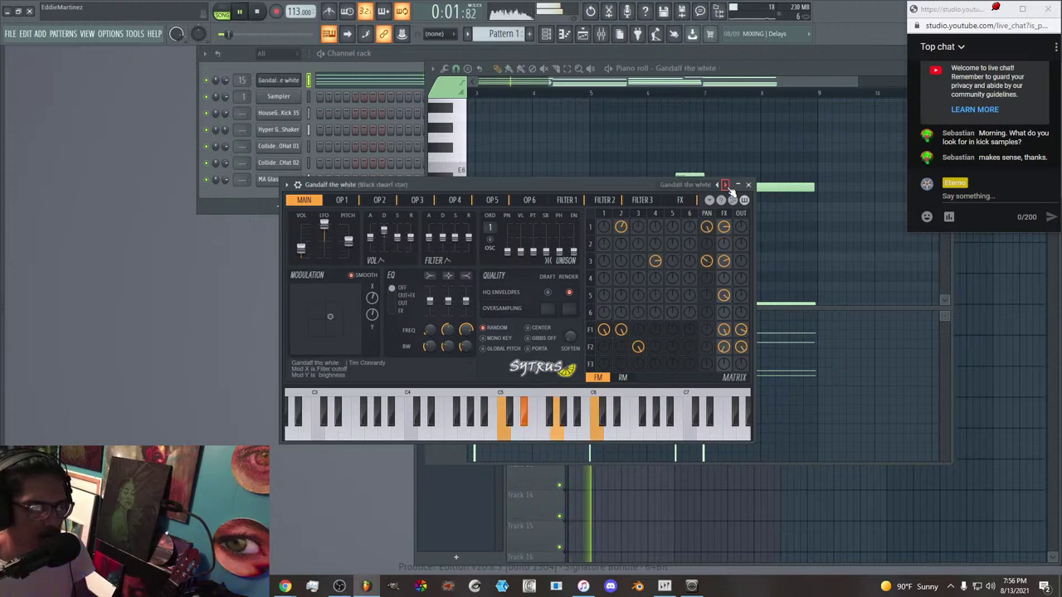
# Set the Gandalf the white X/Y modulation to its minimum on both axes, stop playback and show the mixer.
pyautogui.moveTo(330, 316); pyautogui.dragTo(290, 355)
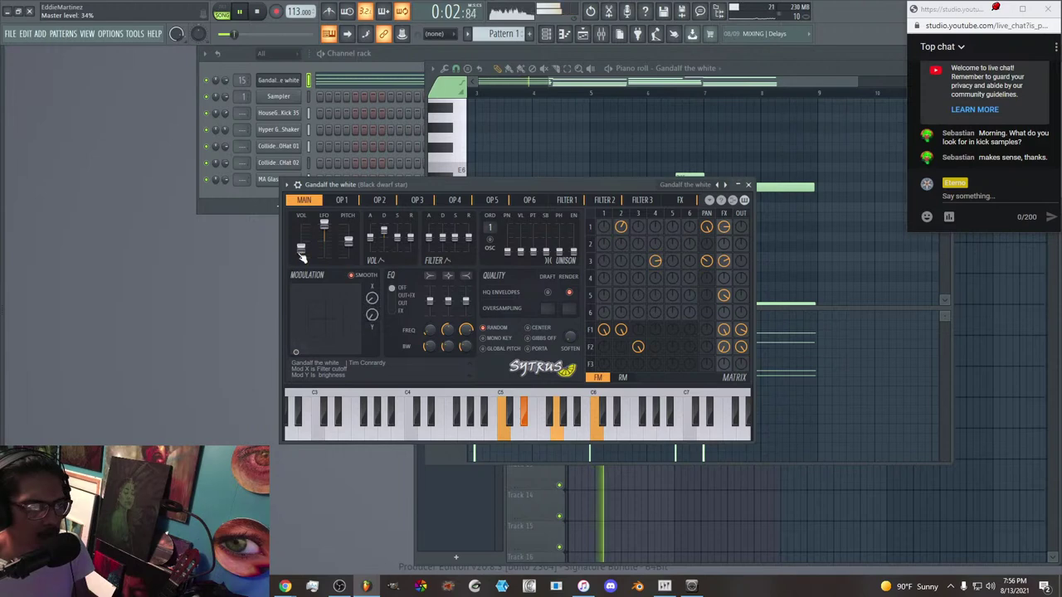
pyautogui.press('space')
pyautogui.click(601, 34)
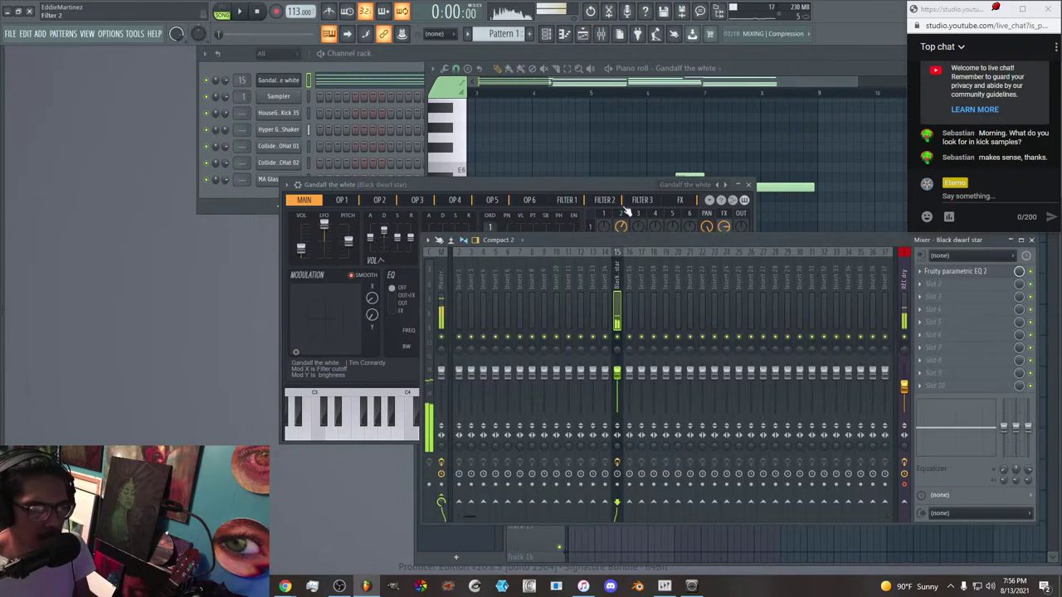
pyautogui.hscroll(5, 583, 296)
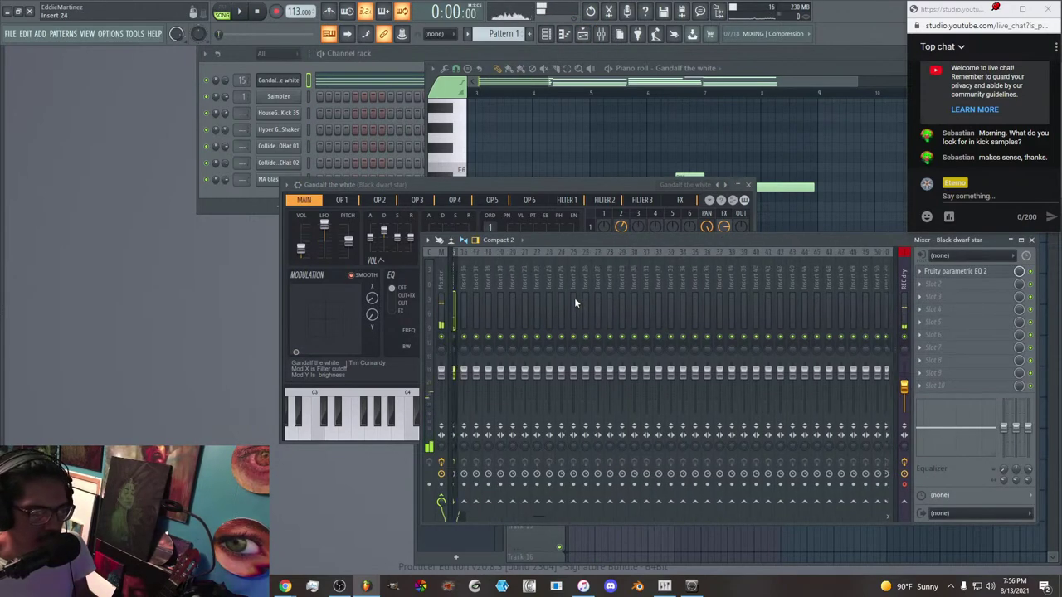
pyautogui.hscroll(-5, 574, 290)
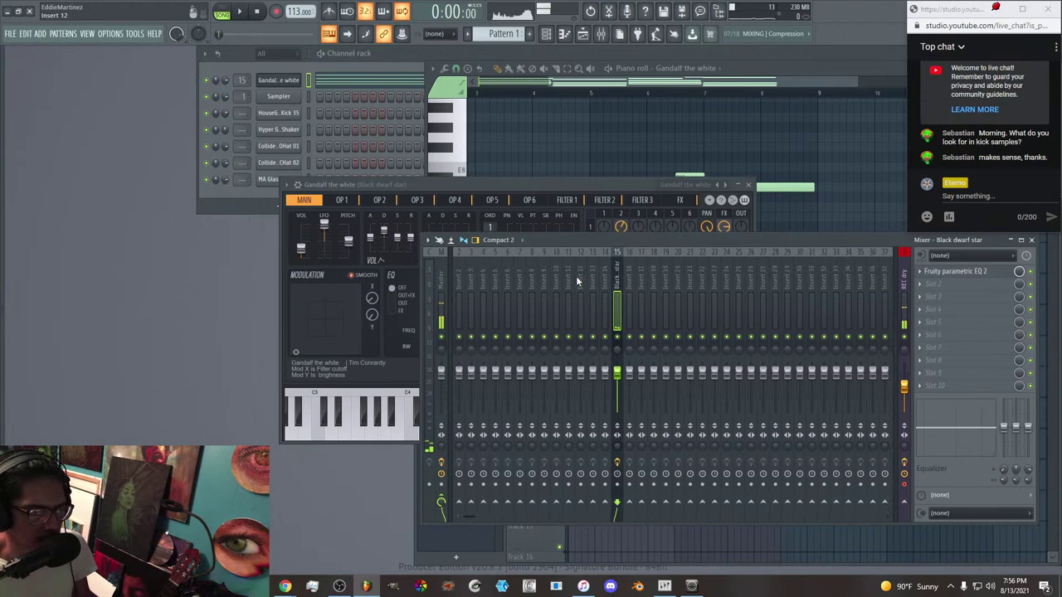
# Clone the HouseGen TopKick 35 channel in the channel rack.
pyautogui.click(307, 73)
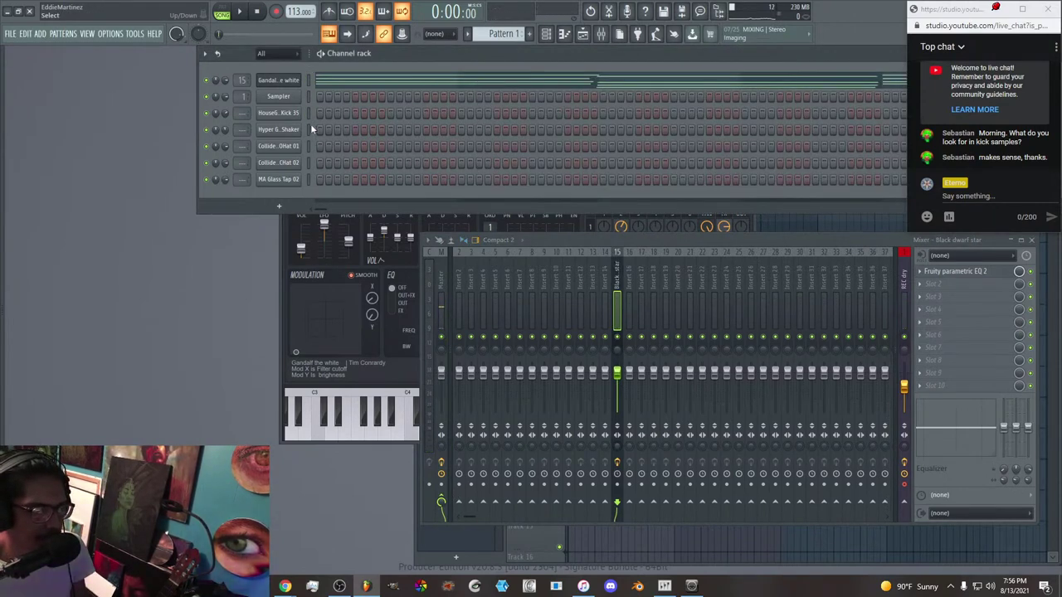
pyautogui.rightClick(289, 119)
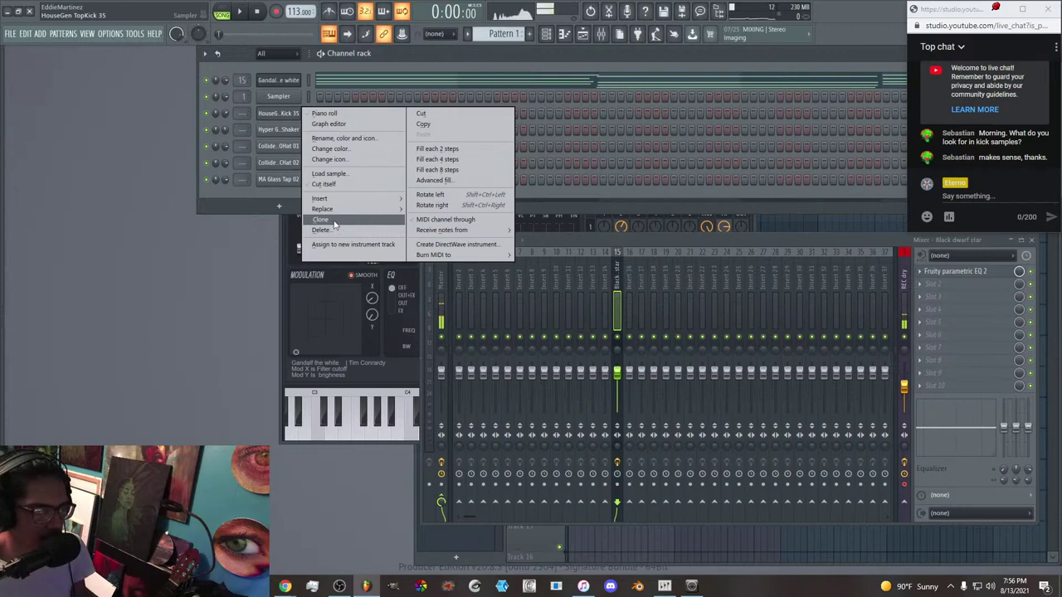
pyautogui.click(335, 221)
# Rename the cloned kick channel to sc and color it red.
pyautogui.rightClick(290, 130)
pyautogui.click(330, 155)
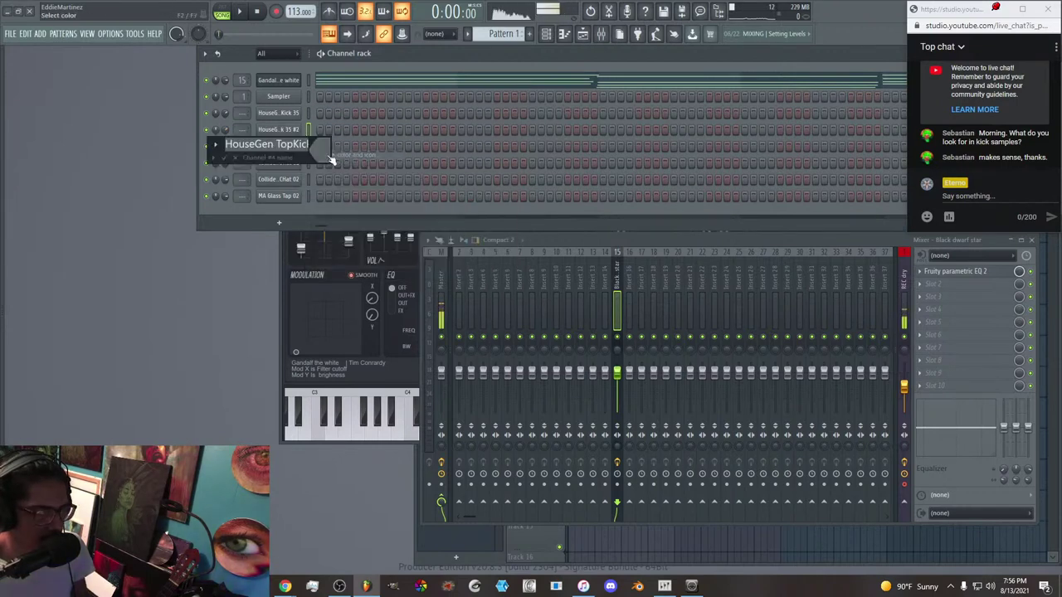
pyautogui.click(328, 158)
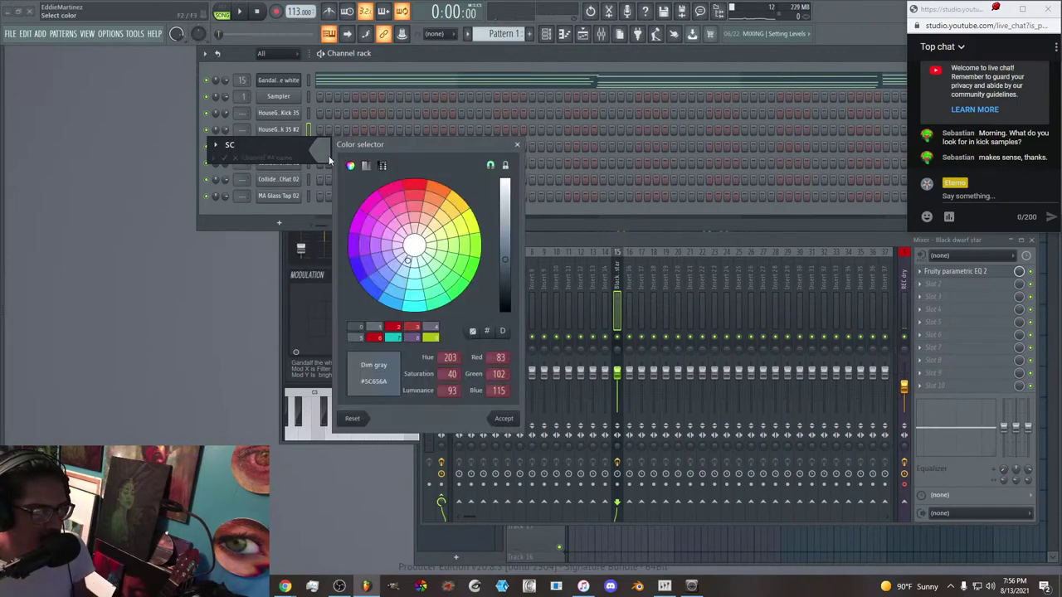
pyautogui.click(427, 193)
pyautogui.press('Return')
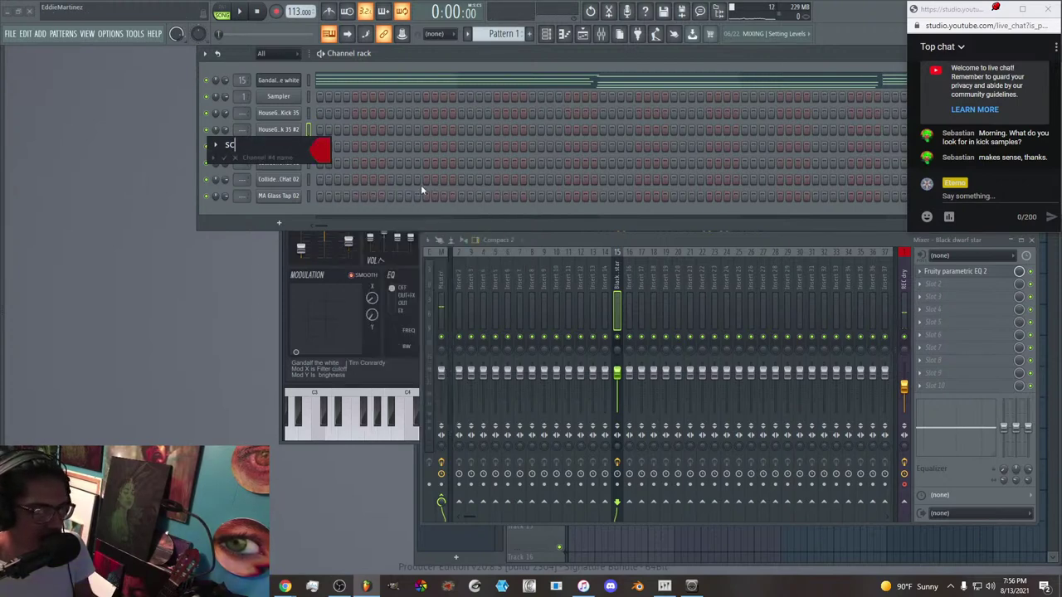
pyautogui.press('Return')
# Switch to Pattern 2 and fill every 4 steps on the sc channel.
pyautogui.click(496, 34)
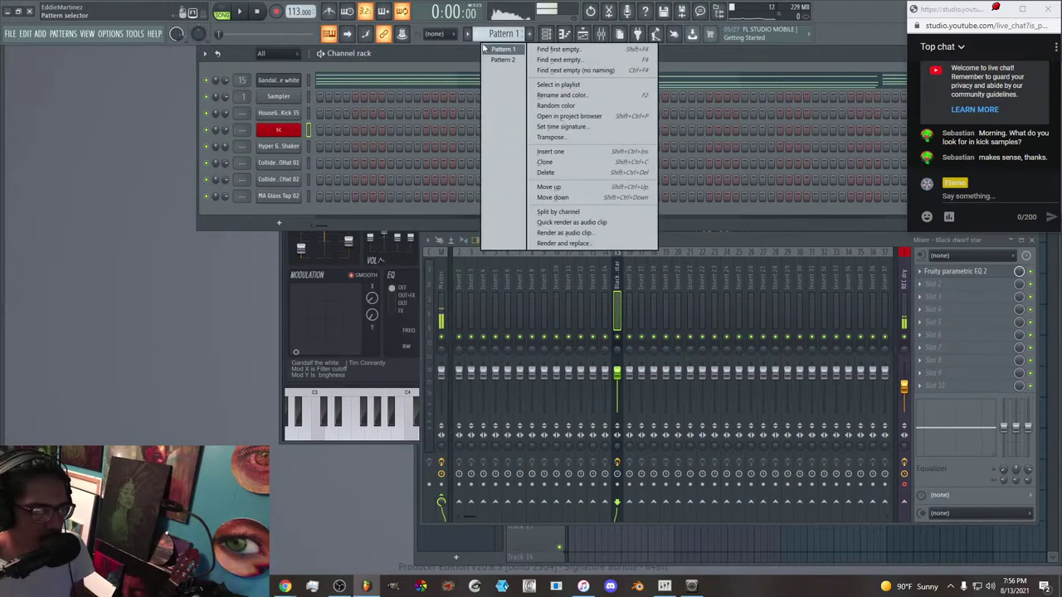
pyautogui.click(500, 59)
pyautogui.rightClick(292, 133)
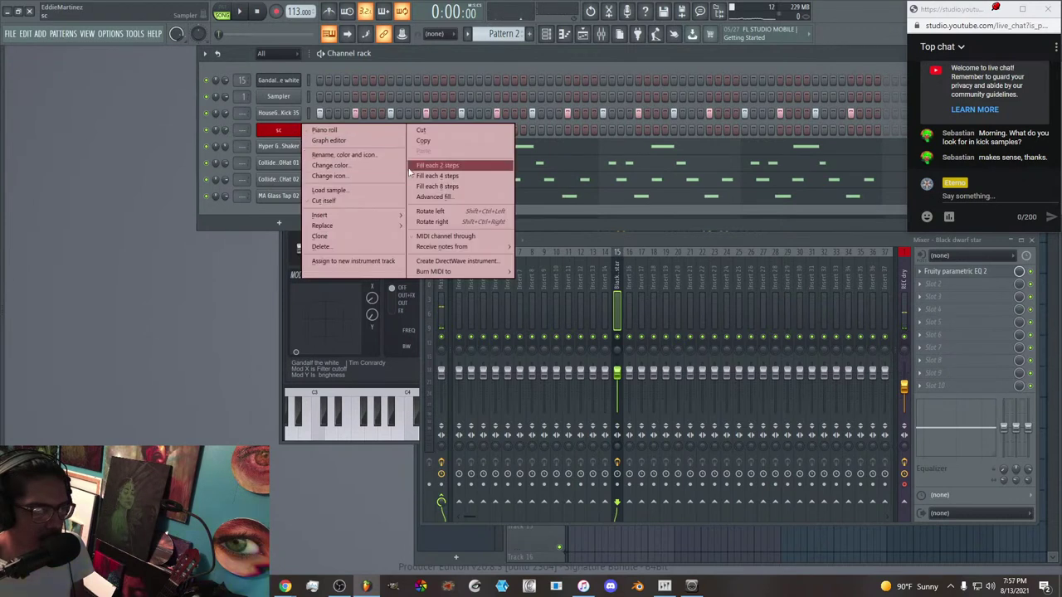
pyautogui.click(421, 176)
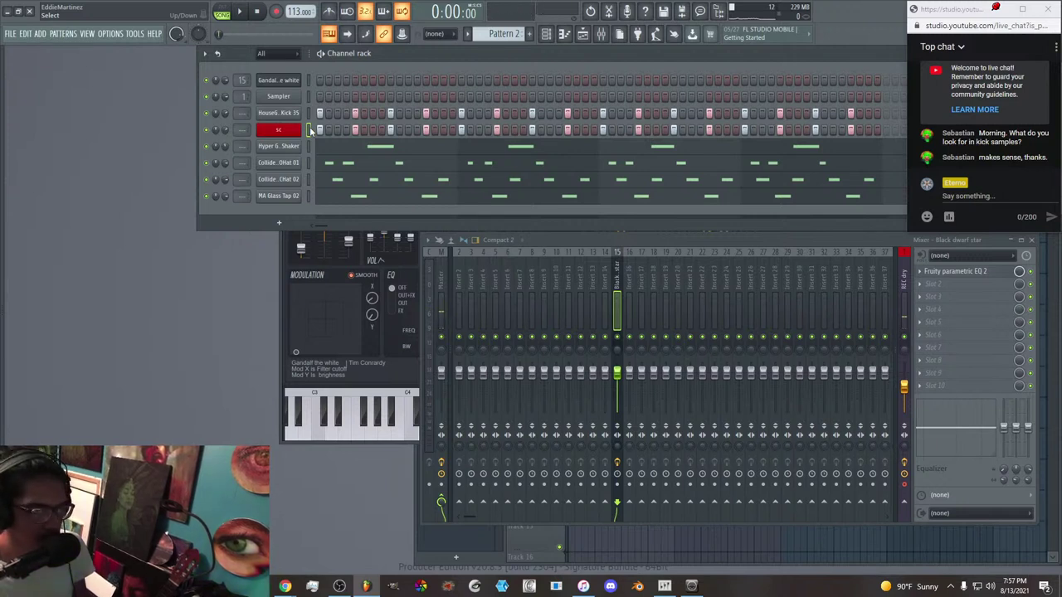
# Move the sc channel above the kick and route the channels from sc through MA Glass Tap 02 to mixer tracks 2 through 7.
pyautogui.hotkey('alt', 'Up')
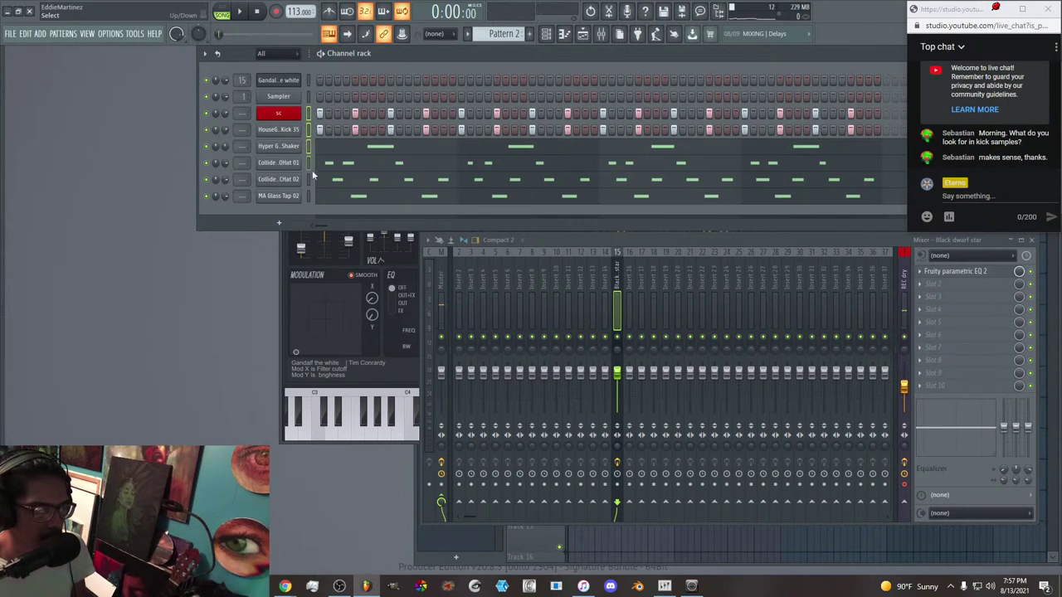
pyautogui.rightClick(461, 296)
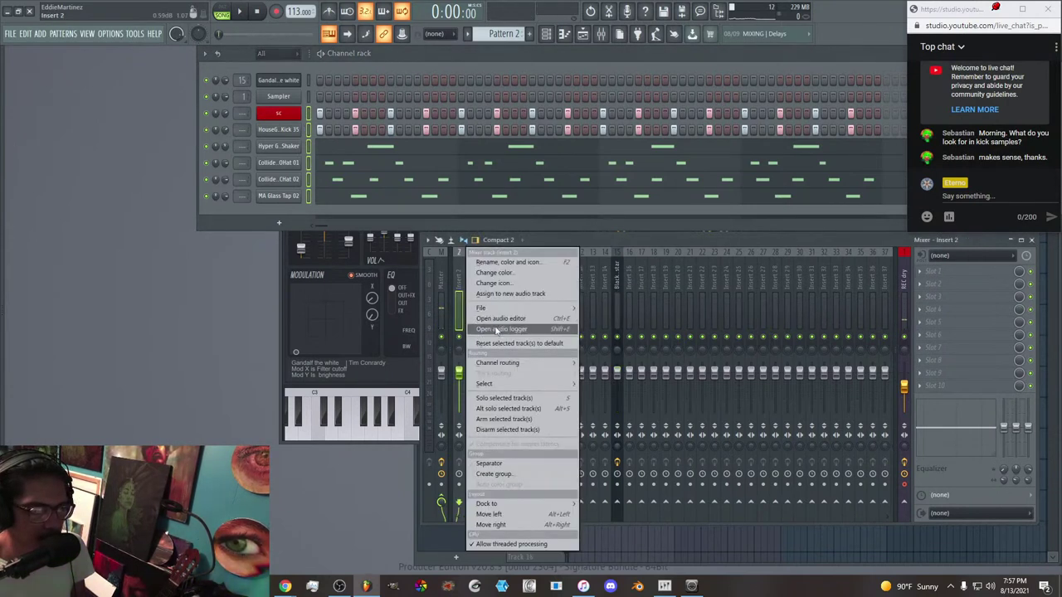
pyautogui.moveTo(539, 349)
pyautogui.click(647, 368)
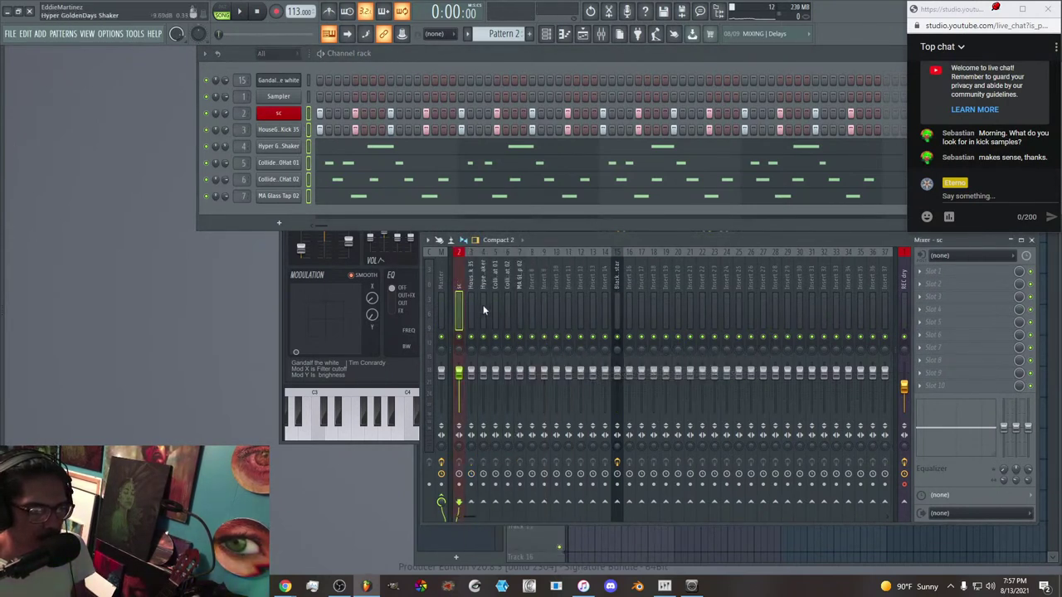
# Remove the sc mixer track's routing to the Master track, keeping the Master track shown in the mixer.
pyautogui.rightClick(458, 299)
pyautogui.moveTo(523, 306)
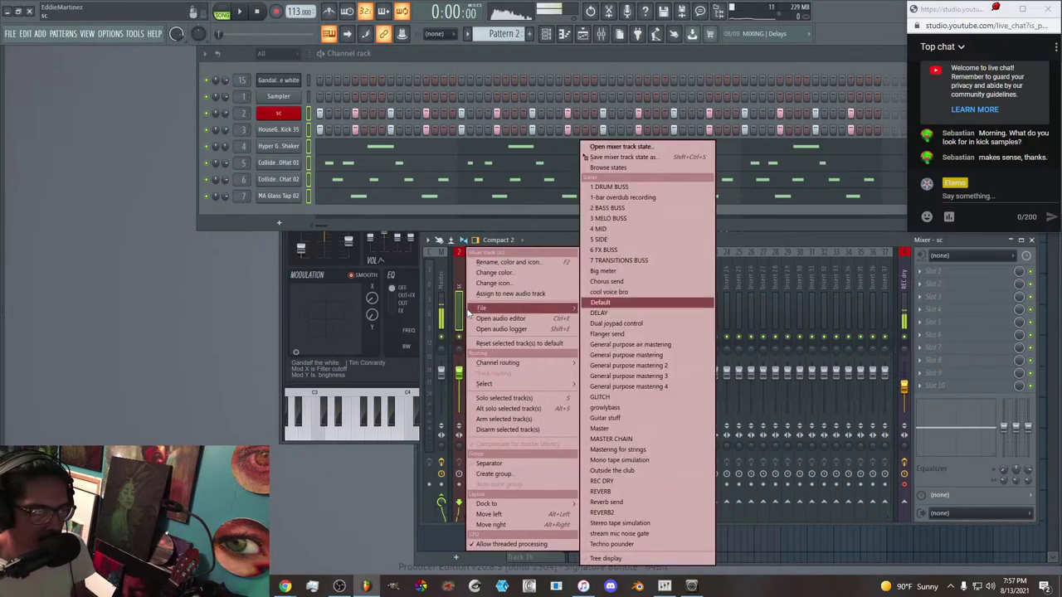
pyautogui.click(639, 306)
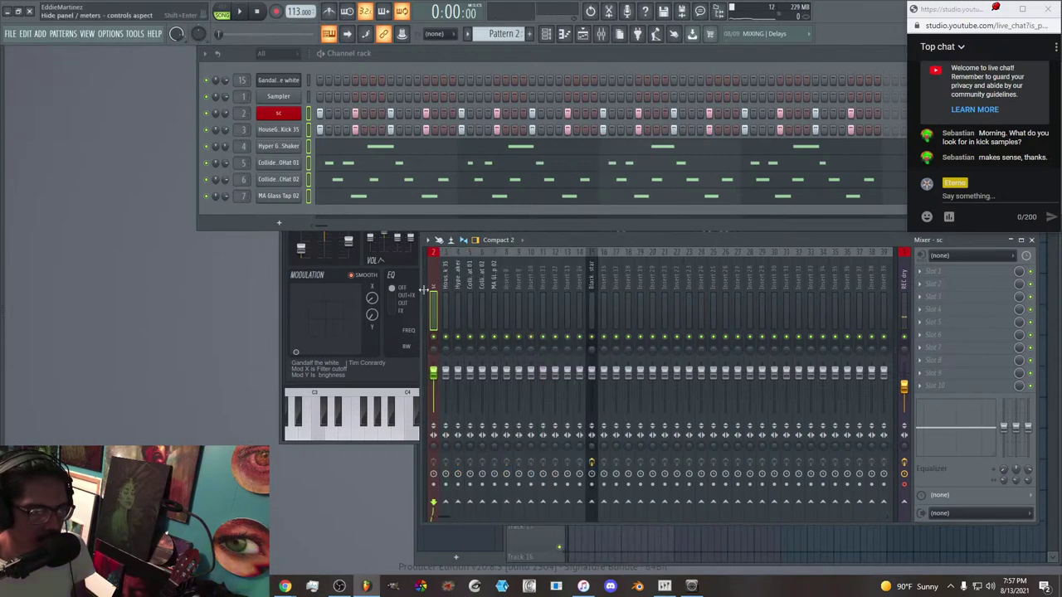
pyautogui.click(424, 289)
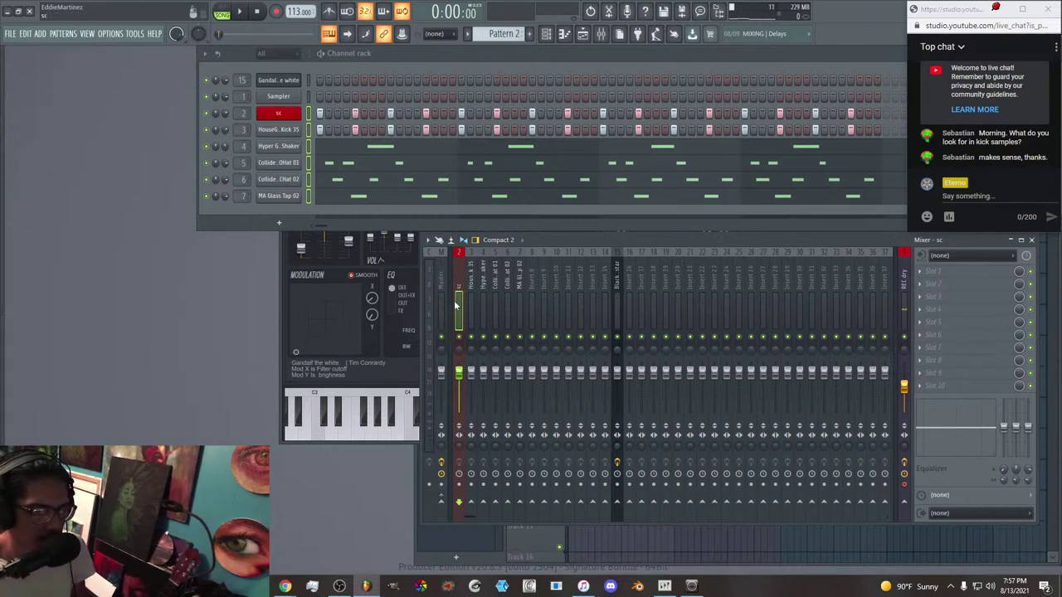
# Play back the pattern to check the mixer signals, then sidechain the sc mixer track to the Black dwarf star track.
pyautogui.press('space')
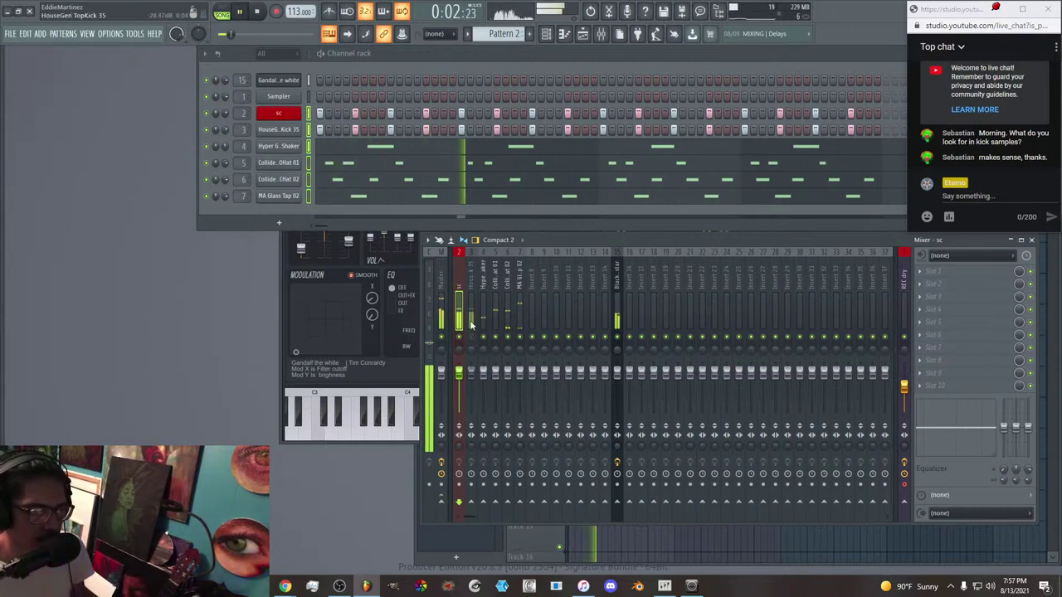
pyautogui.press('space')
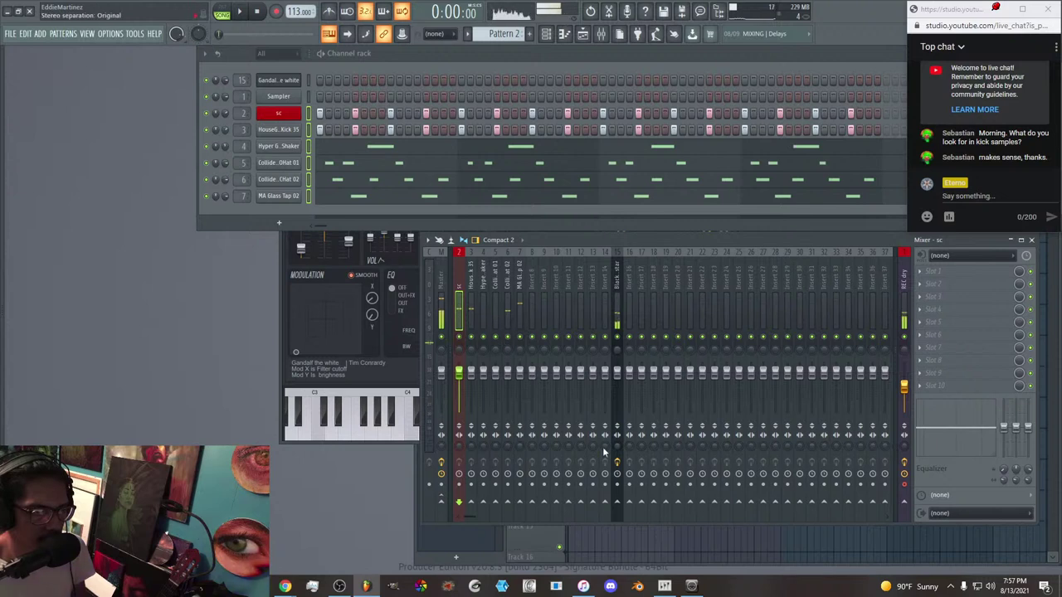
pyautogui.rightClick(617, 504)
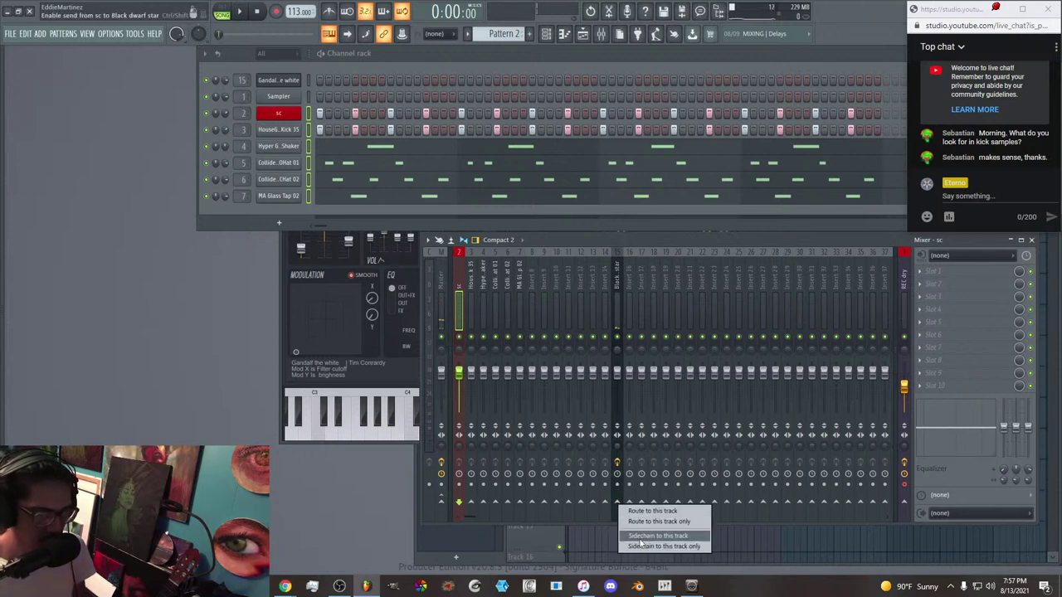
pyautogui.click(640, 536)
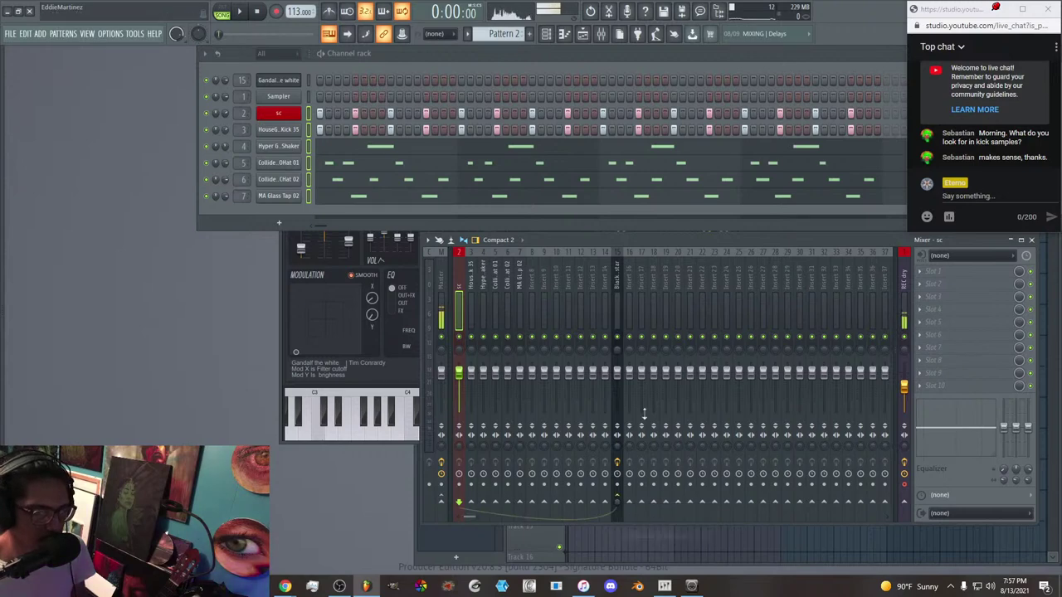
# Load Fruity Limiter into effect slot 6 of the Black dwarf star mixer track and view its preset list.
pyautogui.click(617, 300)
pyautogui.click(952, 340)
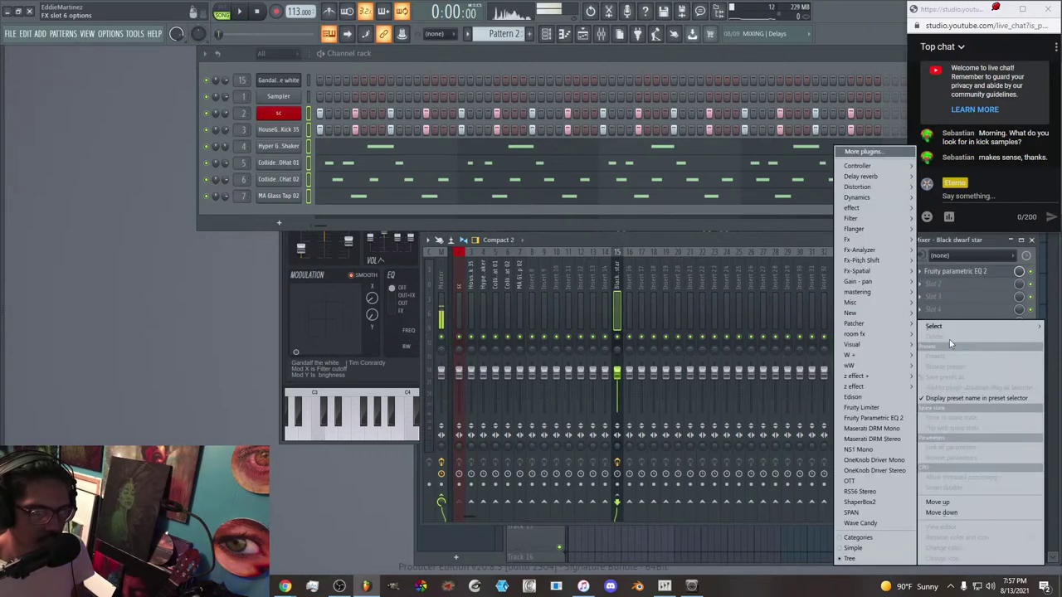
pyautogui.moveTo(938, 326)
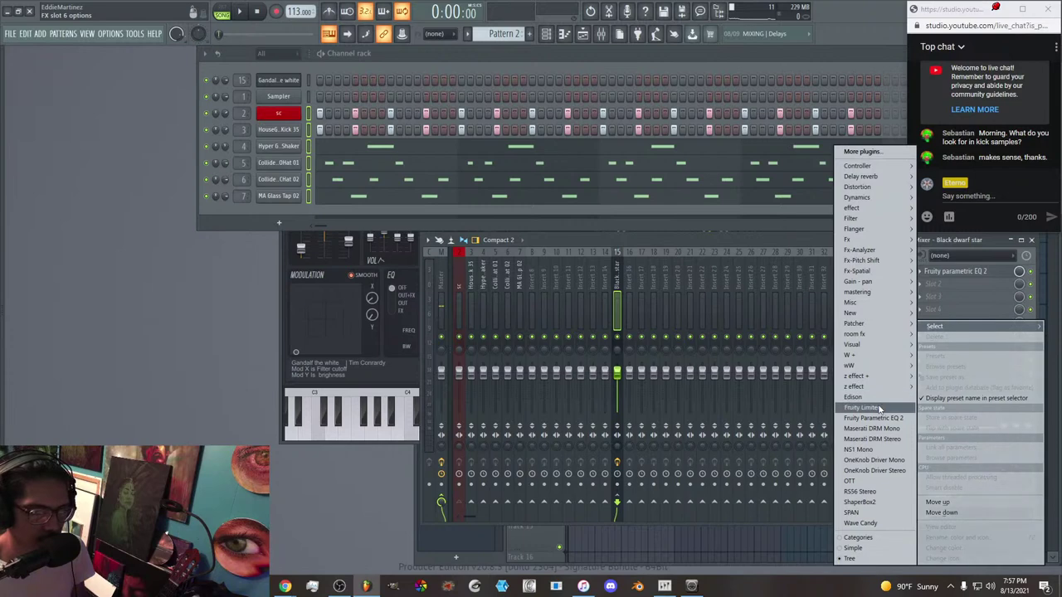
pyautogui.click(861, 407)
pyautogui.moveTo(347, 183); pyautogui.dragTo(430, 185)
pyautogui.click(474, 179)
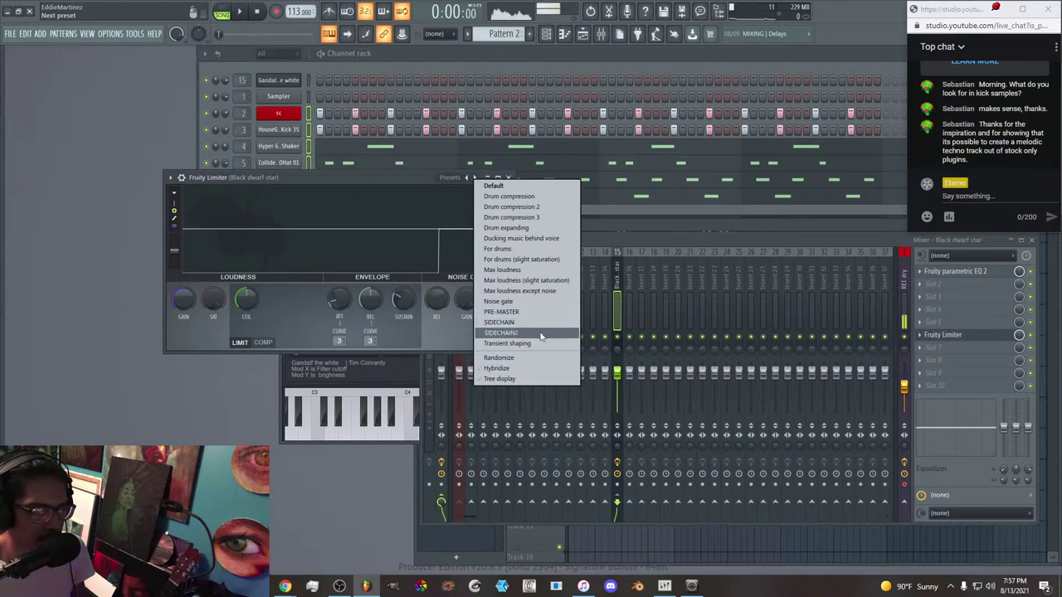
pyautogui.click(379, 184)
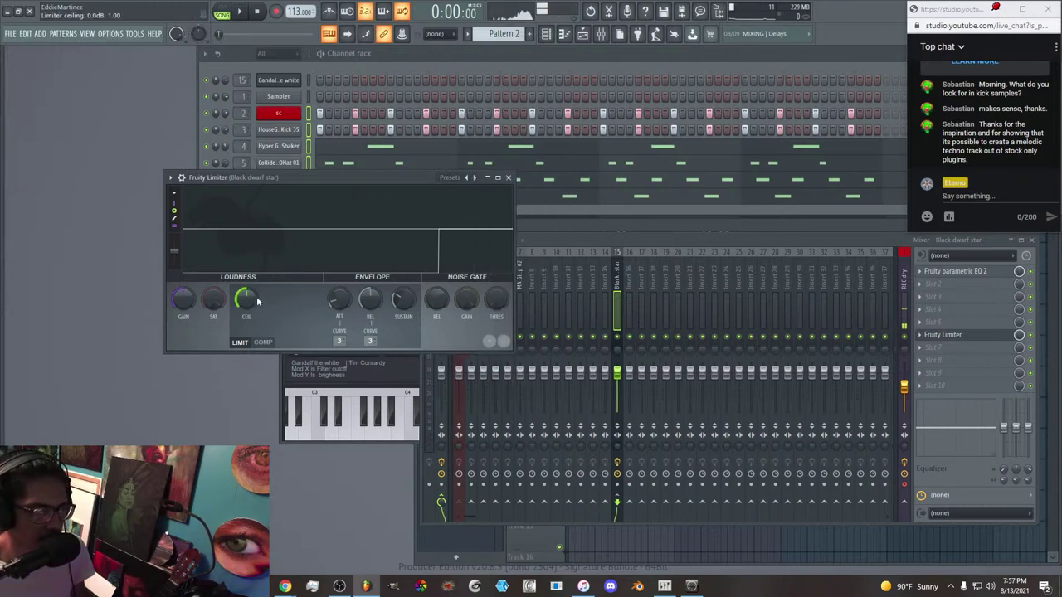
# Switch the Fruity Limiter to compressor mode and set its sidechain input to 1.
pyautogui.moveTo(257, 301); pyautogui.dragTo(254, 297)
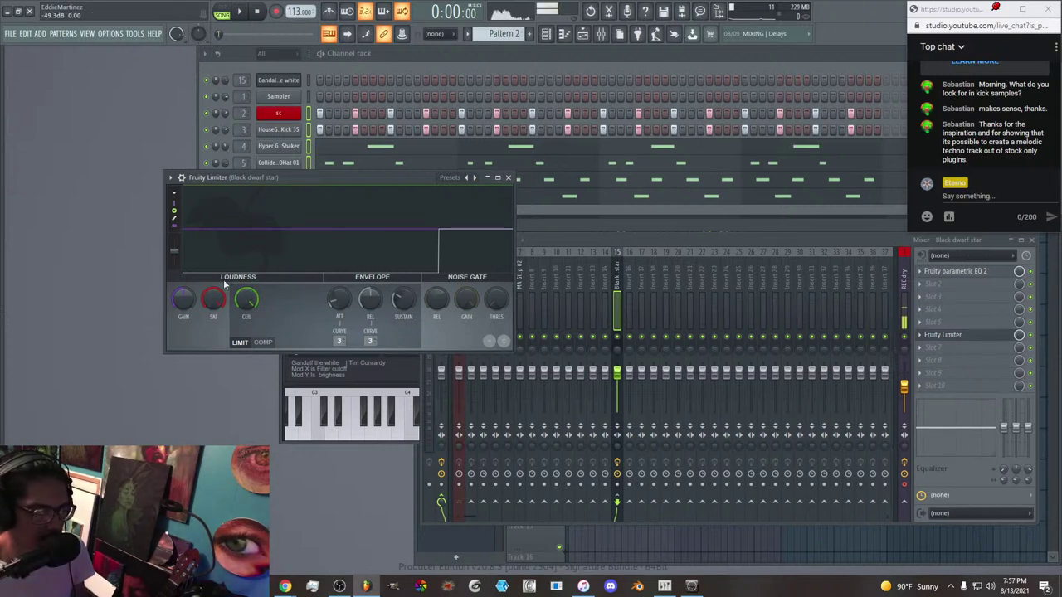
pyautogui.click(263, 343)
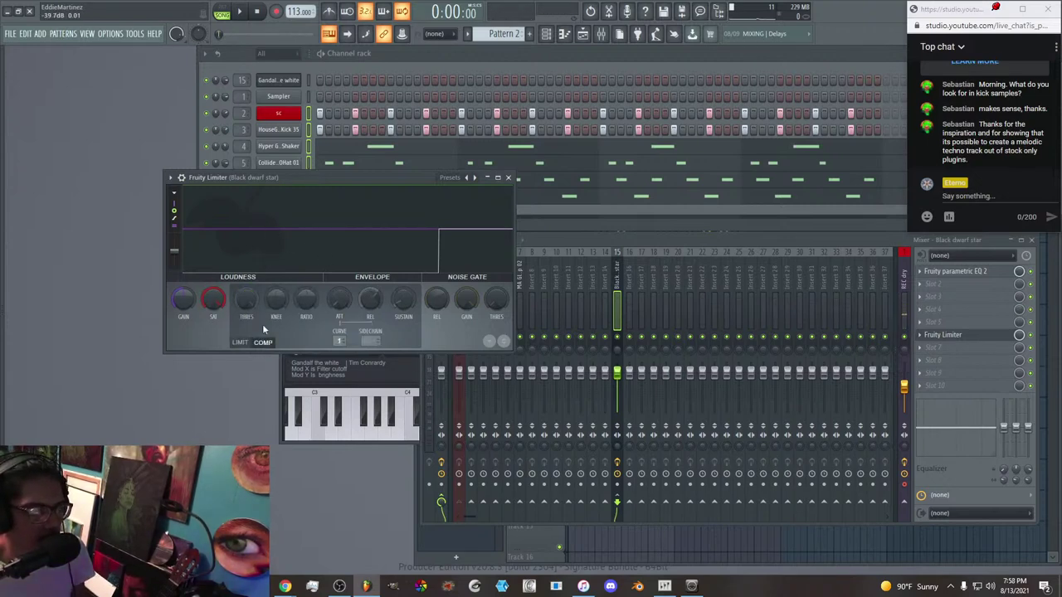
pyautogui.click(240, 343)
pyautogui.click(263, 343)
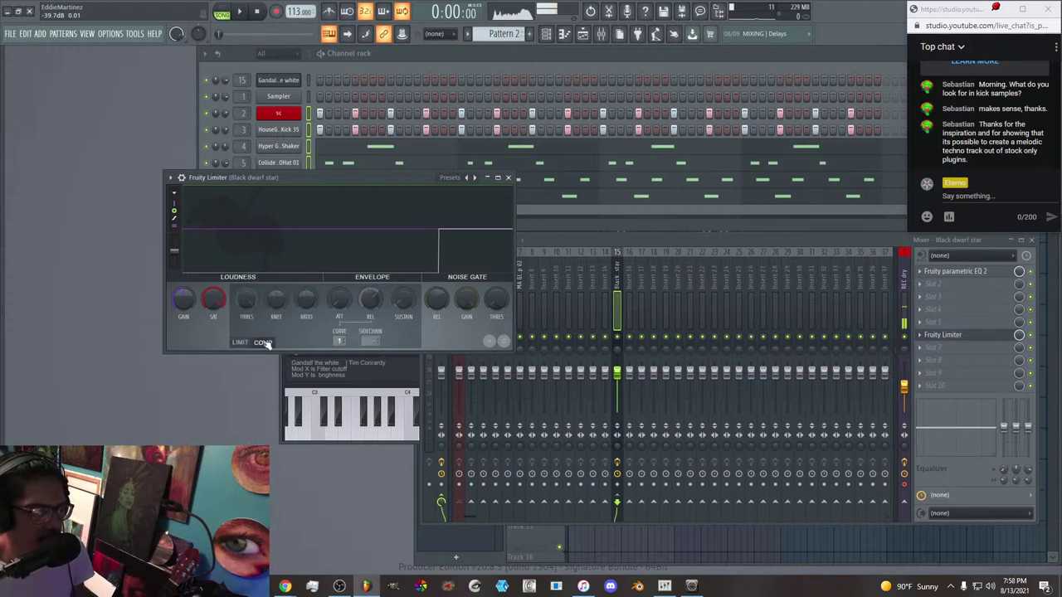
pyautogui.click(543, 305)
pyautogui.click(465, 280)
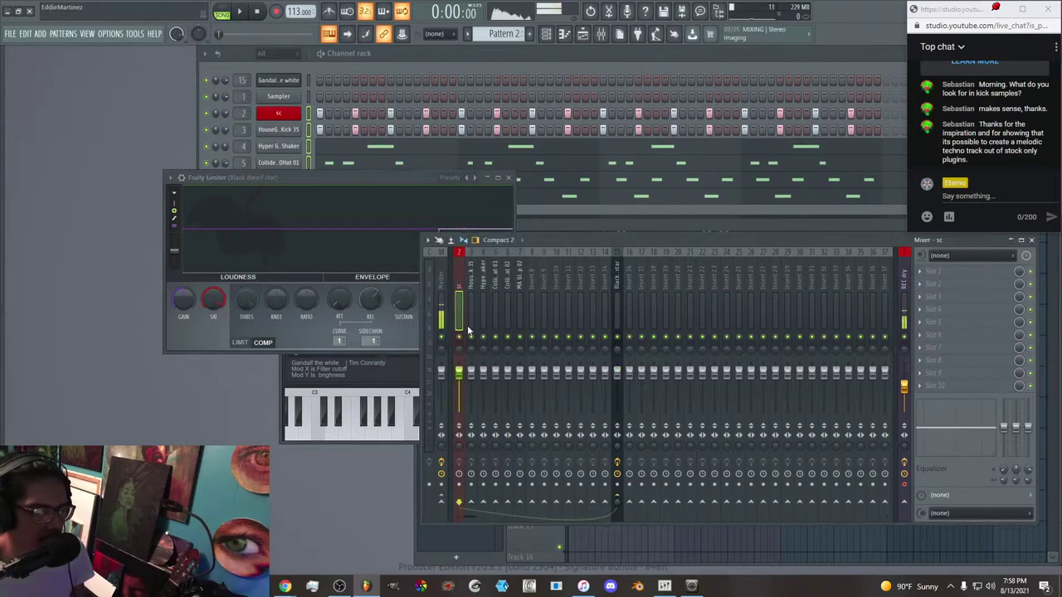
pyautogui.click(396, 340)
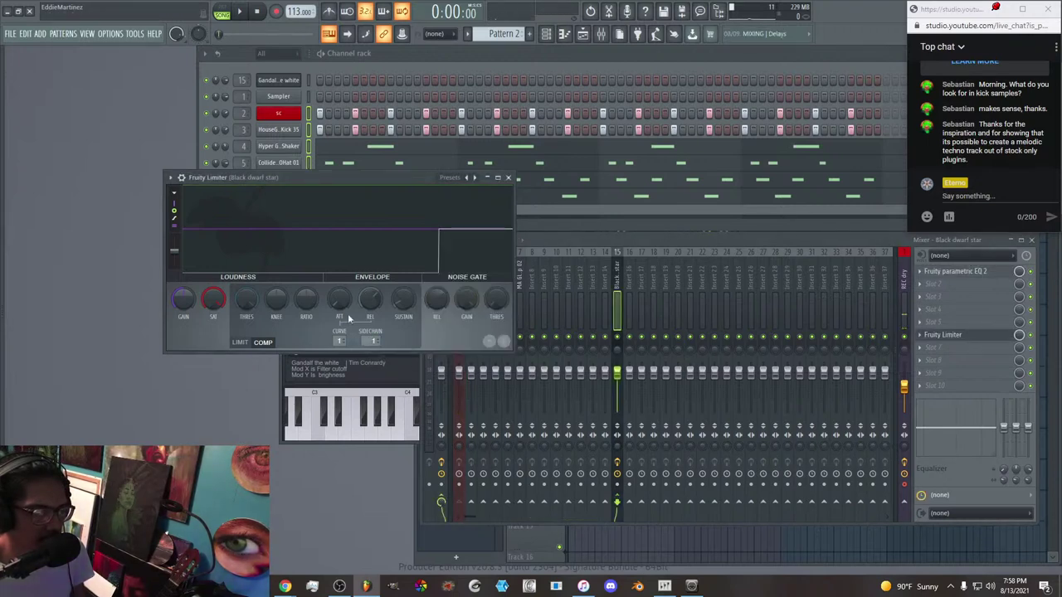
# While the song plays, lower the compressor threshold to about -26 dB and raise the ratio so the pad ducks under the kick.
pyautogui.press('space')
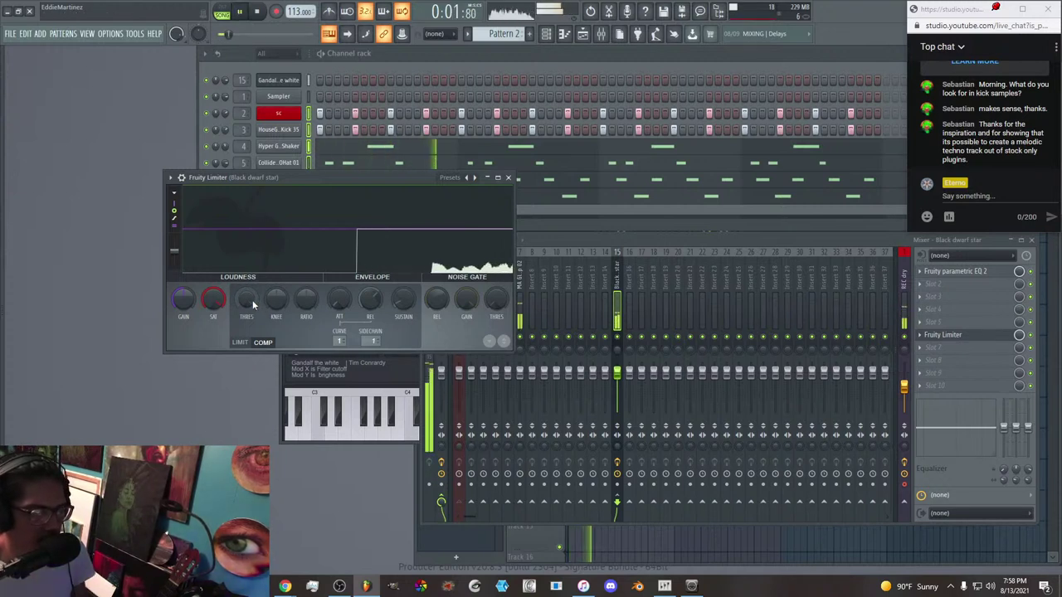
pyautogui.moveTo(246, 300); pyautogui.dragTo(247, 333)
pyautogui.moveTo(306, 300); pyautogui.dragTo(306, 284)
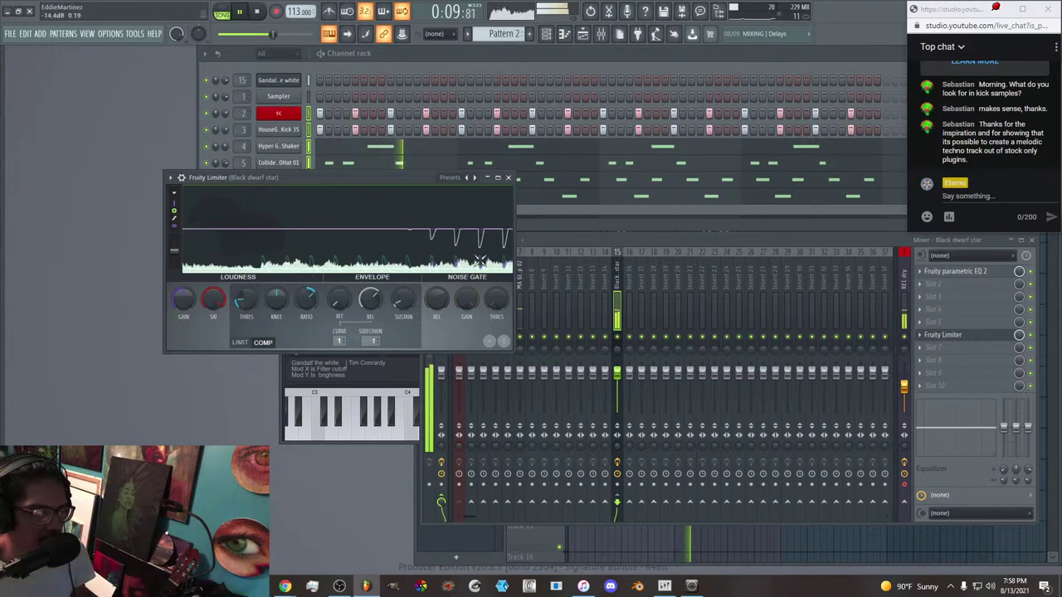
pyautogui.moveTo(306, 307); pyautogui.dragTo(251, 277)
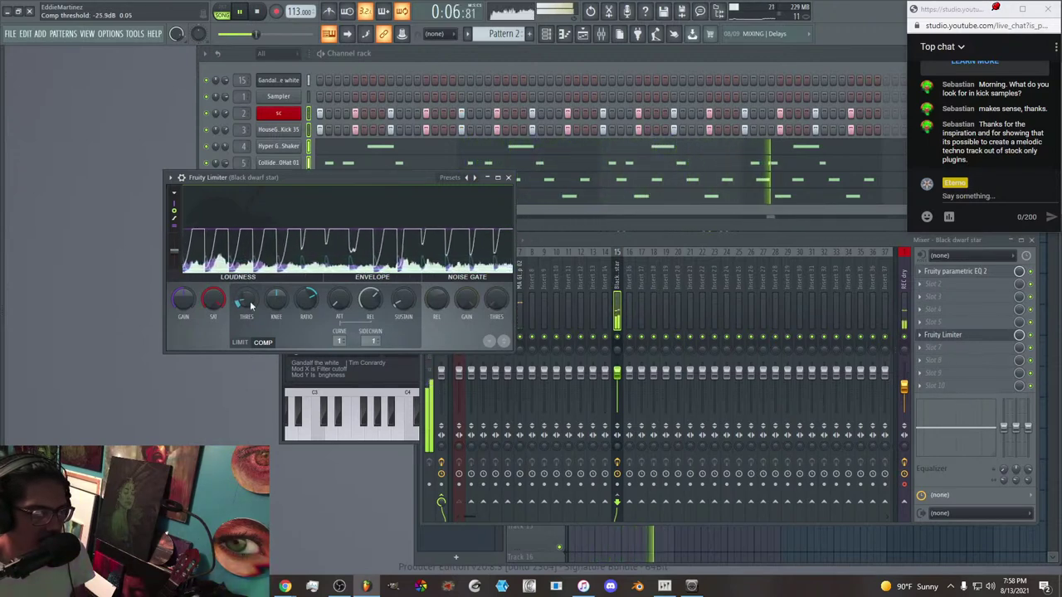
pyautogui.press('space')
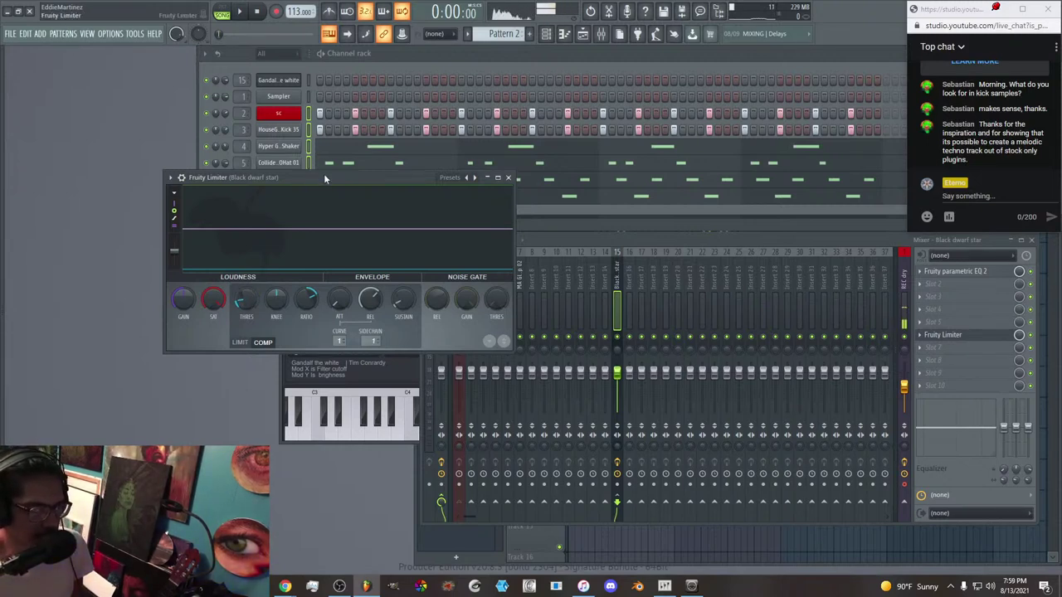
# Move the Fruity Limiter clear of the channel rack, check the pad's ducking during playback and close the limiter.
pyautogui.moveTo(324, 174); pyautogui.dragTo(321, 172)
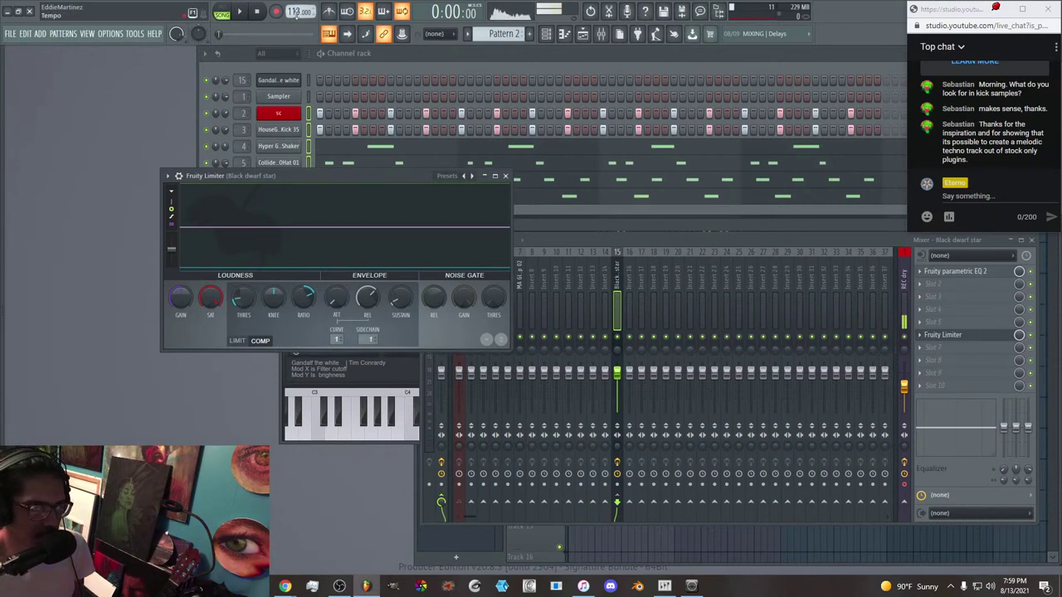
pyautogui.moveTo(368, 183); pyautogui.dragTo(381, 225)
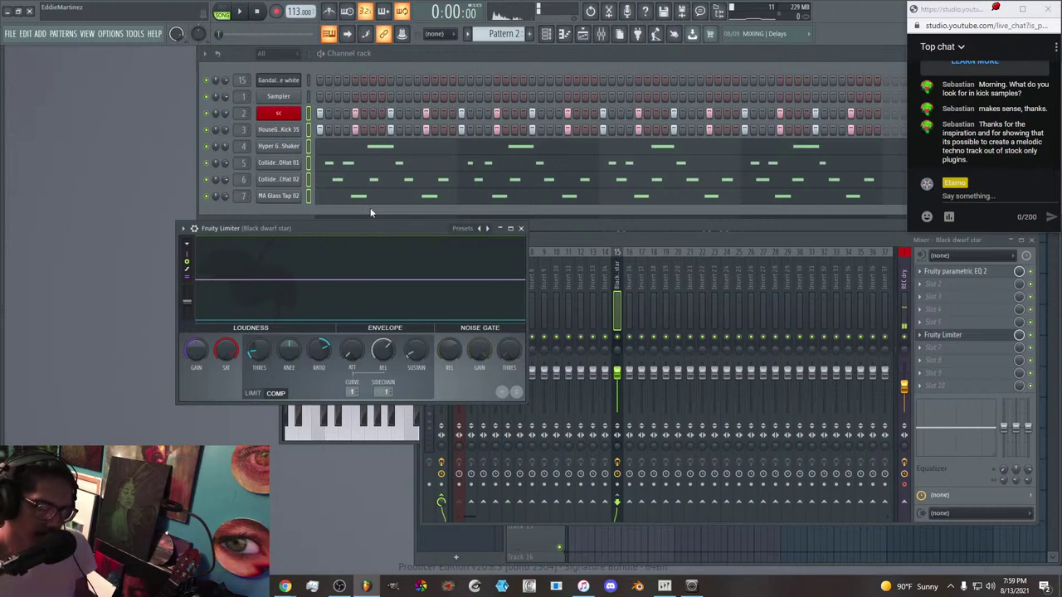
pyautogui.press('space')
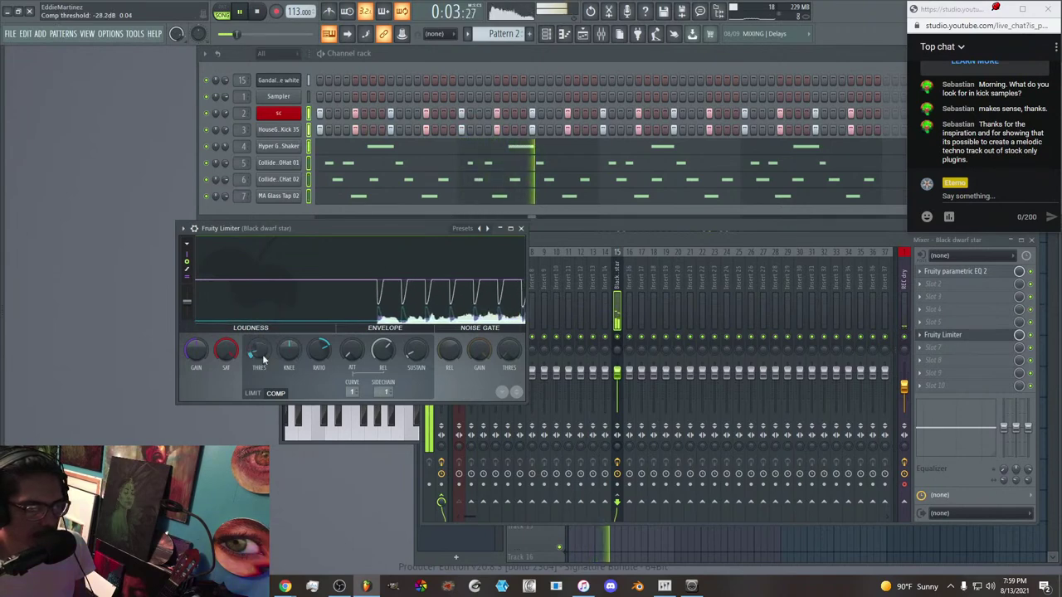
pyautogui.click(521, 228)
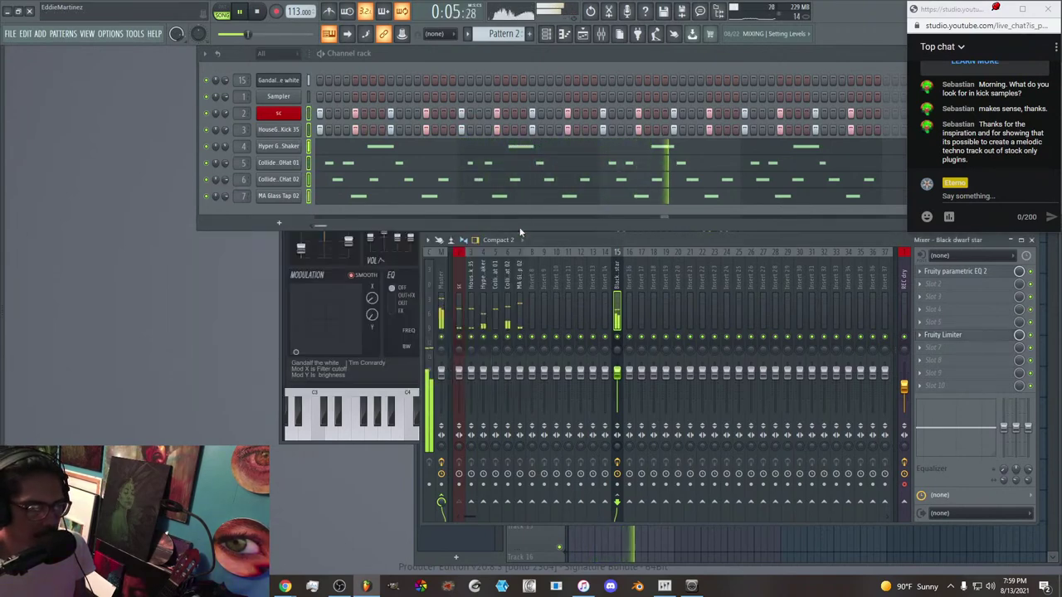
# Lower the mixer levels of the shaker, both Collider hats and MA Glass Tap 02, and set Black dwarf star to about 84%.
pyautogui.click(520, 373)
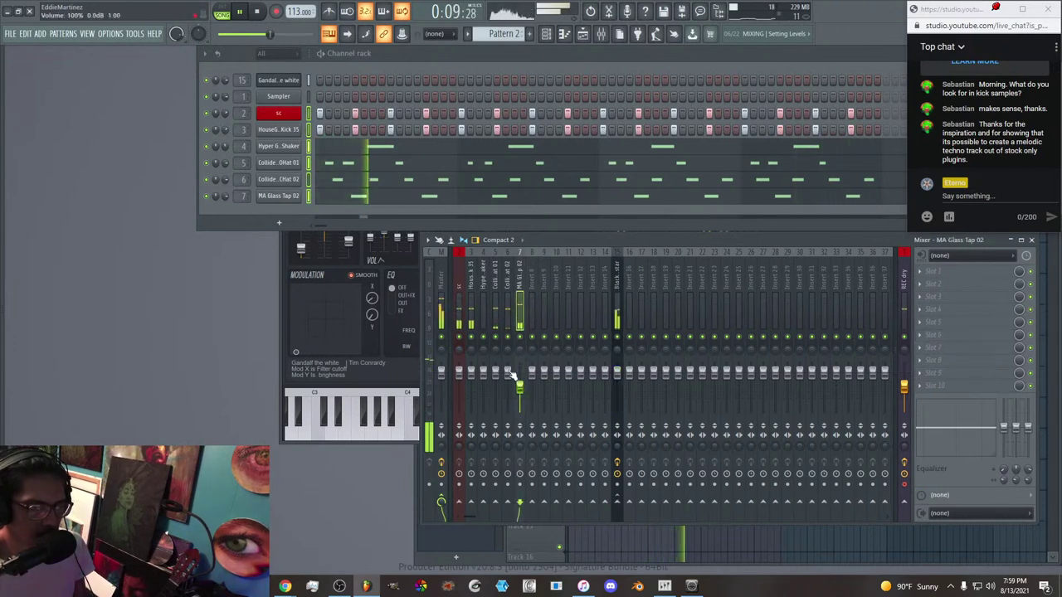
pyautogui.moveTo(495, 373); pyautogui.dragTo(508, 390)
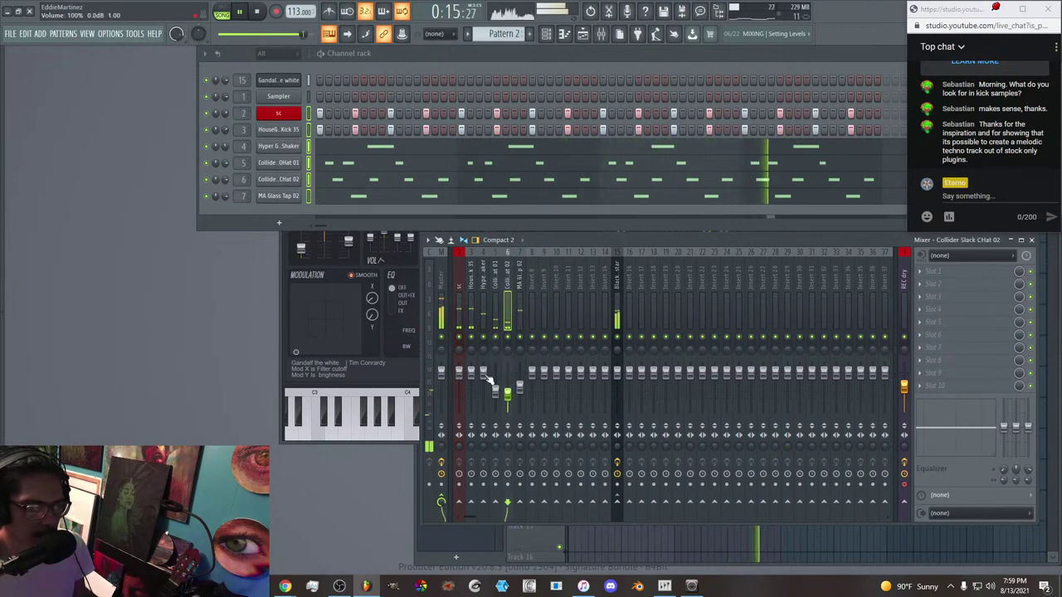
pyautogui.moveTo(483, 373); pyautogui.dragTo(520, 390)
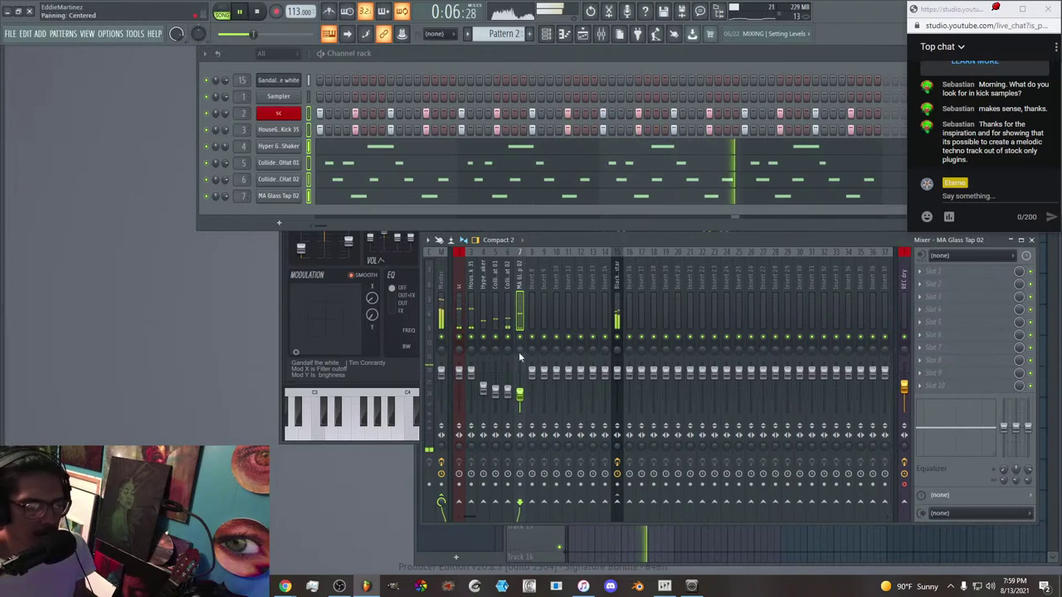
pyautogui.click(618, 355)
pyautogui.moveTo(618, 375); pyautogui.dragTo(618, 380)
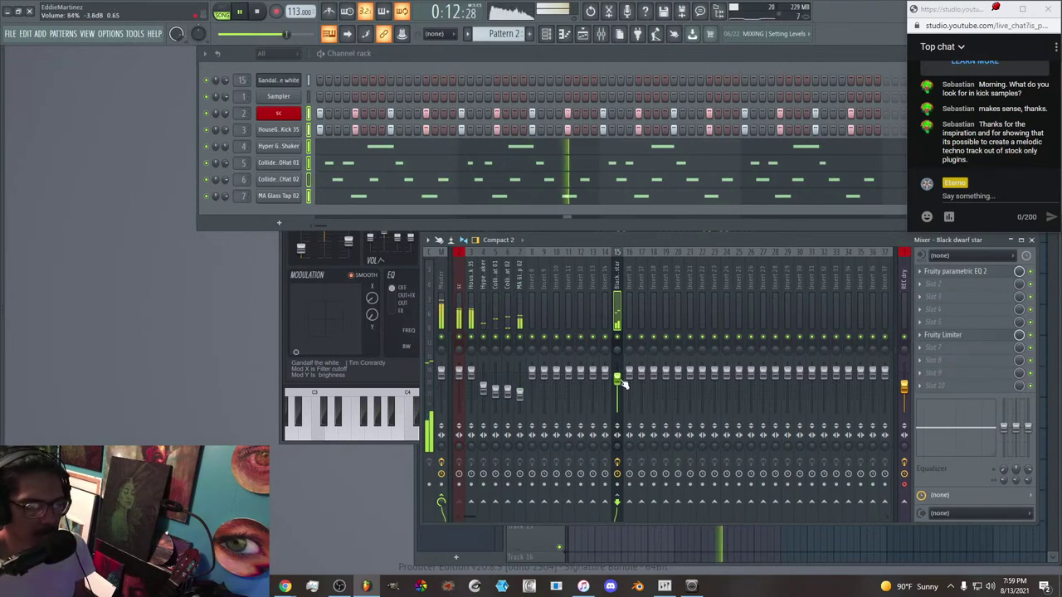
# Reshape bands 1 to 5 of Black dwarf star's Fruity Parametric EQ 2, with the high pass at about 143 Hz.
pyautogui.click(954, 272)
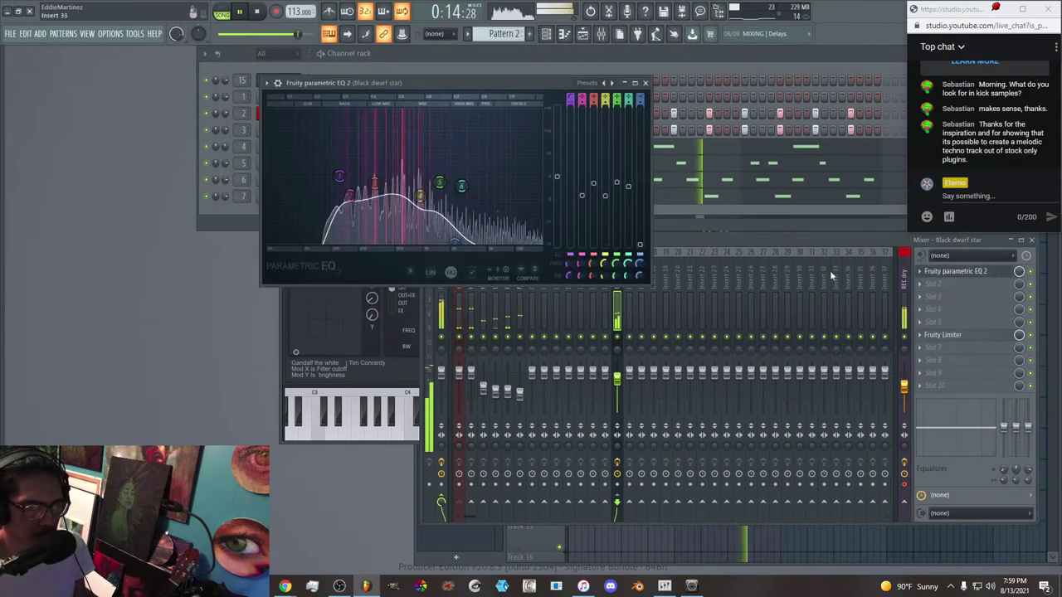
pyautogui.moveTo(455, 241); pyautogui.dragTo(416, 199)
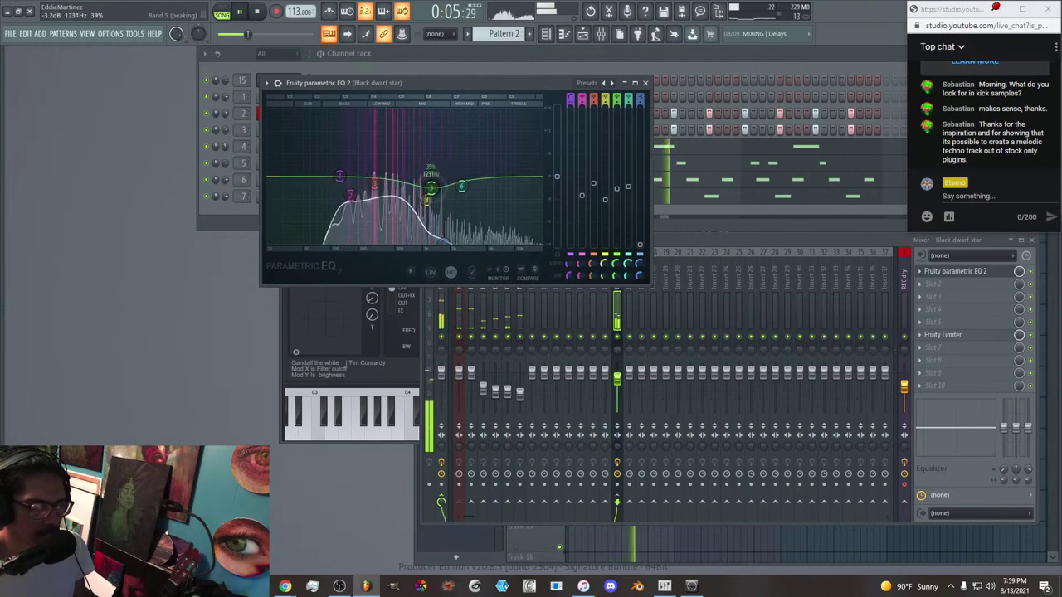
pyautogui.moveTo(375, 181); pyautogui.dragTo(342, 196)
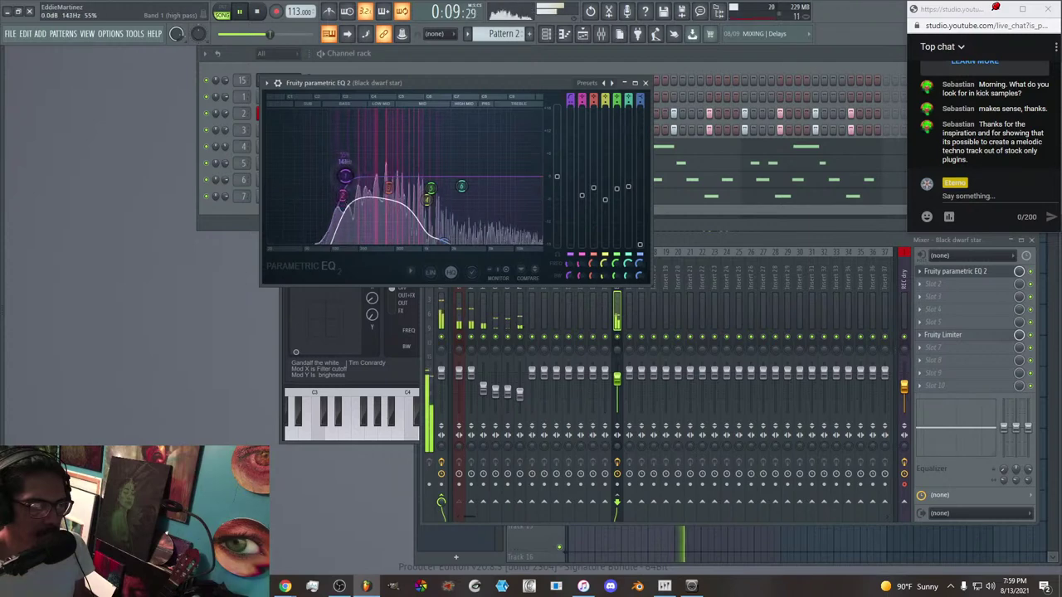
pyautogui.moveTo(426, 199)
pyautogui.mouseDown()
pyautogui.moveTo(423, 209)
pyautogui.moveTo(433, 174)
pyautogui.moveTo(418, 182)
pyautogui.moveTo(422, 200)
pyautogui.mouseUp()
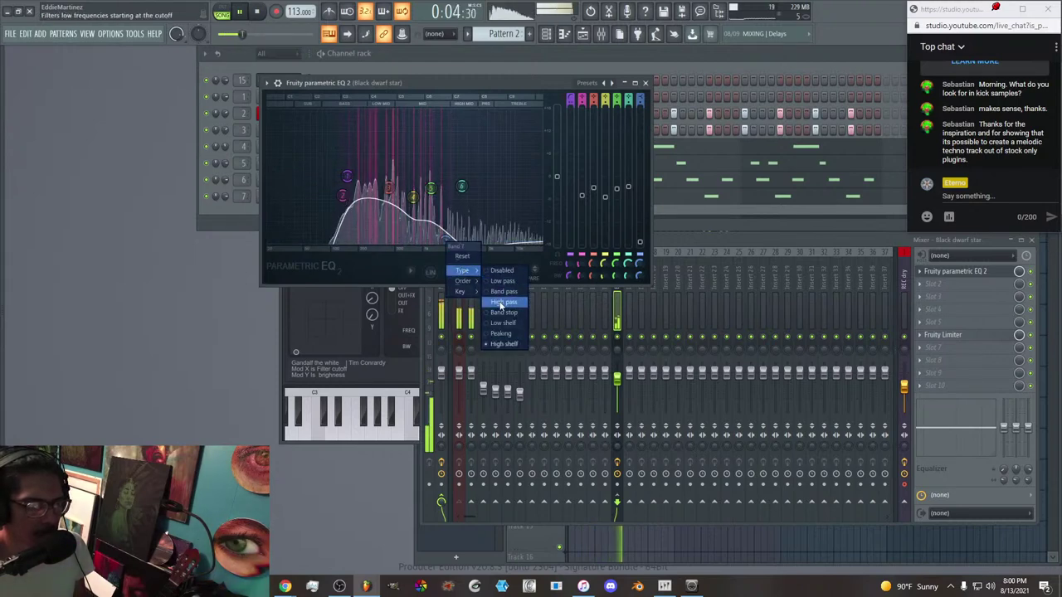
# Change EQ band 7 to a low pass at about 1405 Hz and close the equalizer.
pyautogui.click(502, 281)
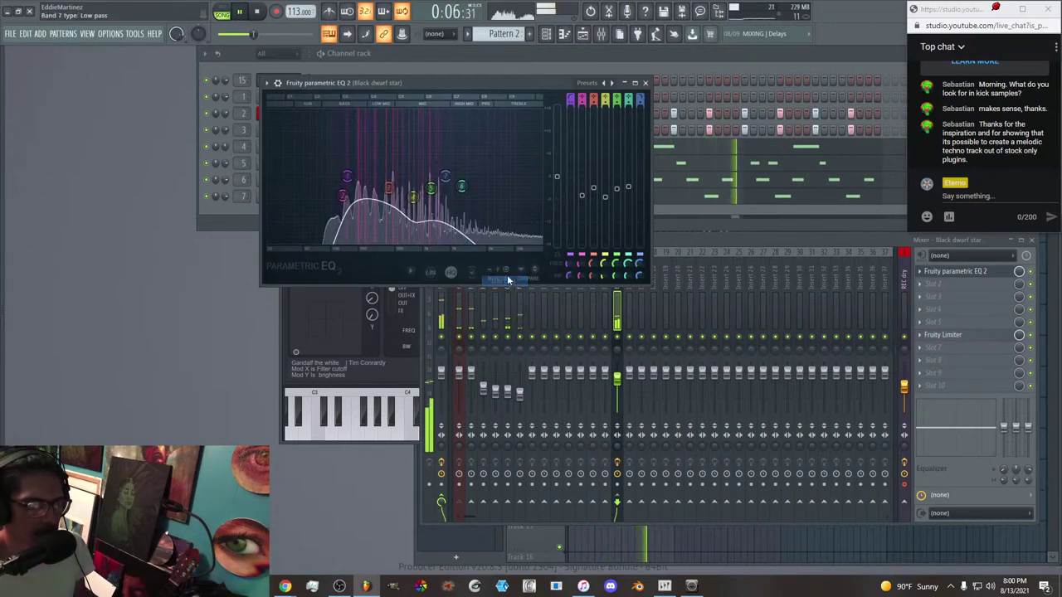
pyautogui.moveTo(446, 176); pyautogui.dragTo(436, 175)
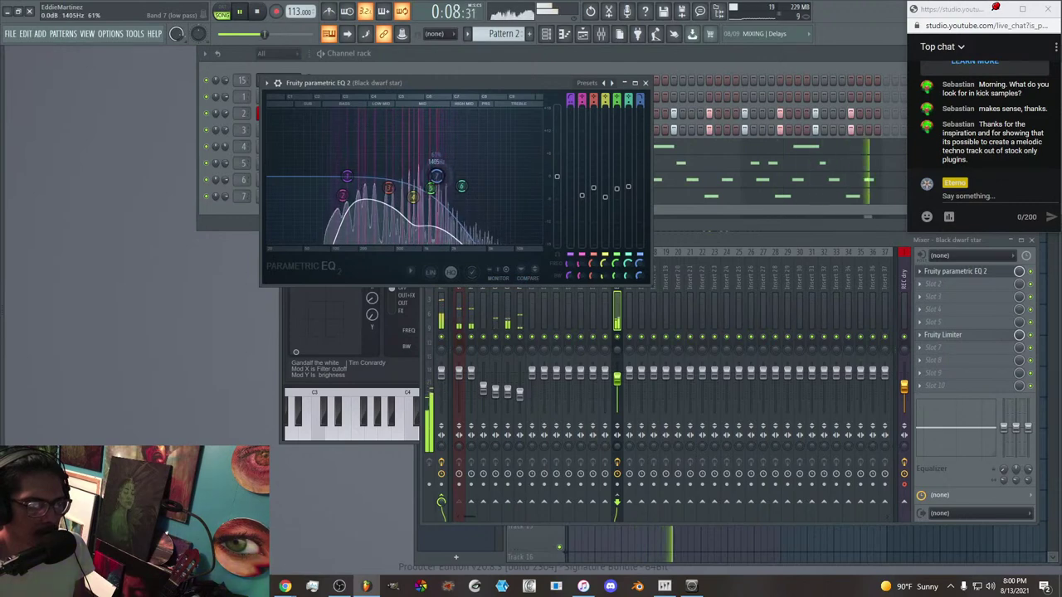
pyautogui.click(646, 83)
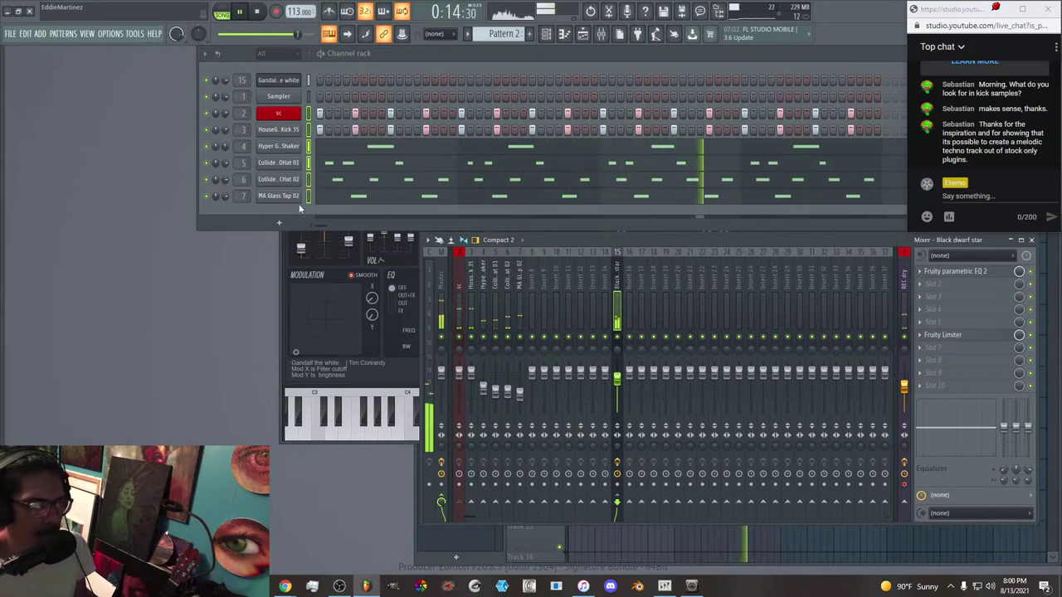
# Insert a new Sytrus channel above the Gandalf the white channel and load its Deep preset.
pyautogui.rightClick(304, 83)
pyautogui.moveTo(348, 155)
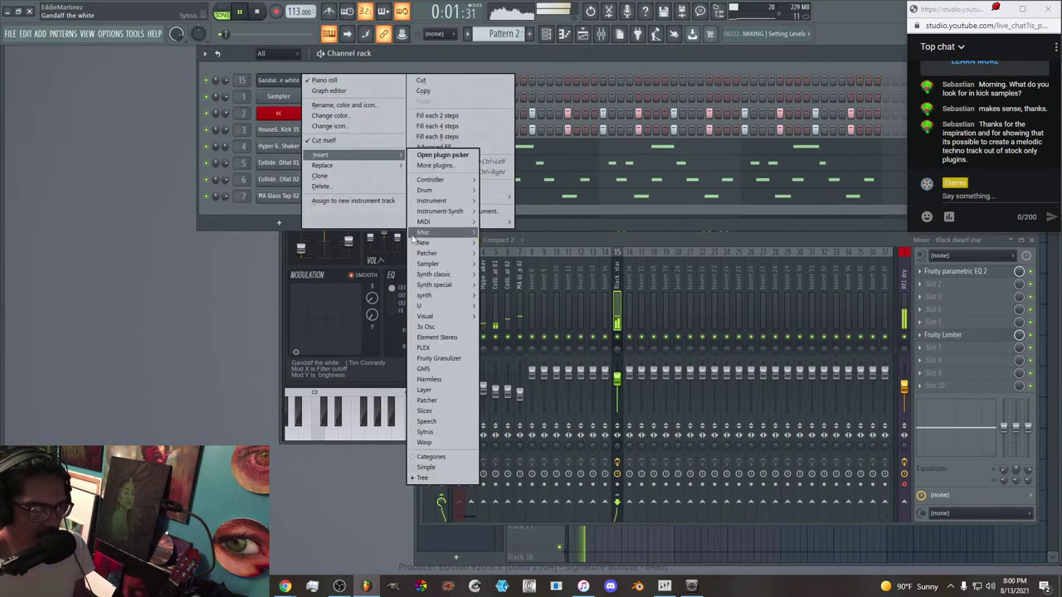
pyautogui.click(424, 432)
pyautogui.moveTo(377, 205); pyautogui.dragTo(513, 180)
pyautogui.click(674, 179)
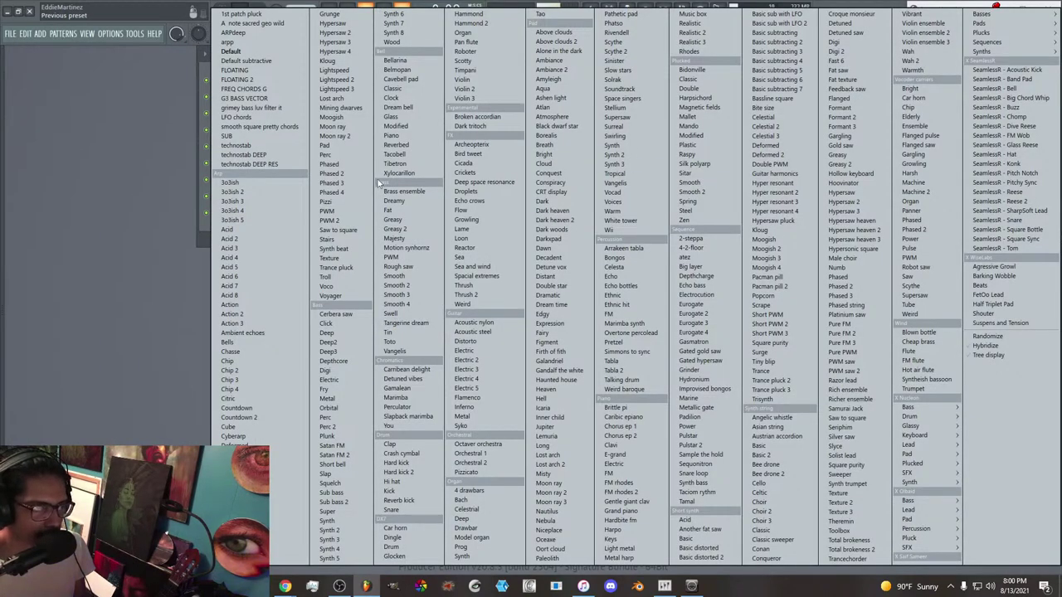
pyautogui.click(339, 334)
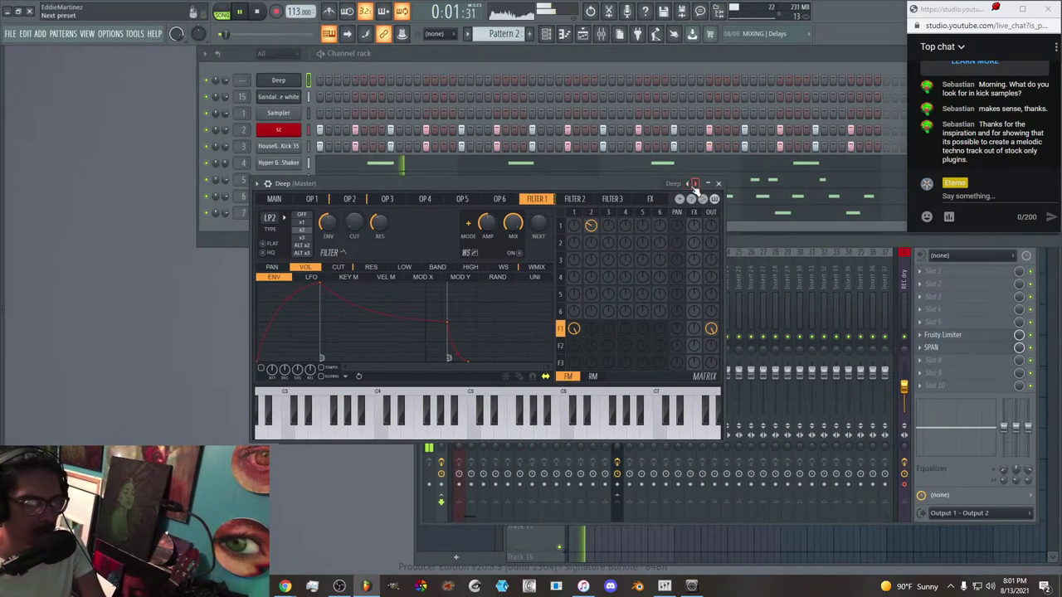
# Audition the Deep3 preset in Sytrus, return to Deep, and shift its X/Y modulation point toward a higher X value.
pyautogui.click(696, 184)
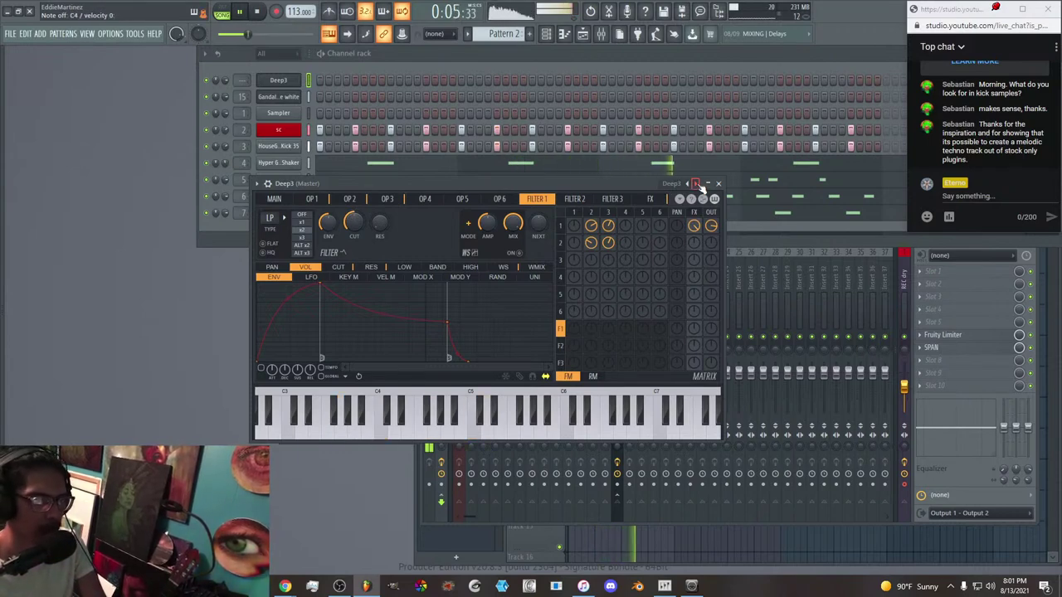
pyautogui.click(687, 184)
pyautogui.click(688, 185)
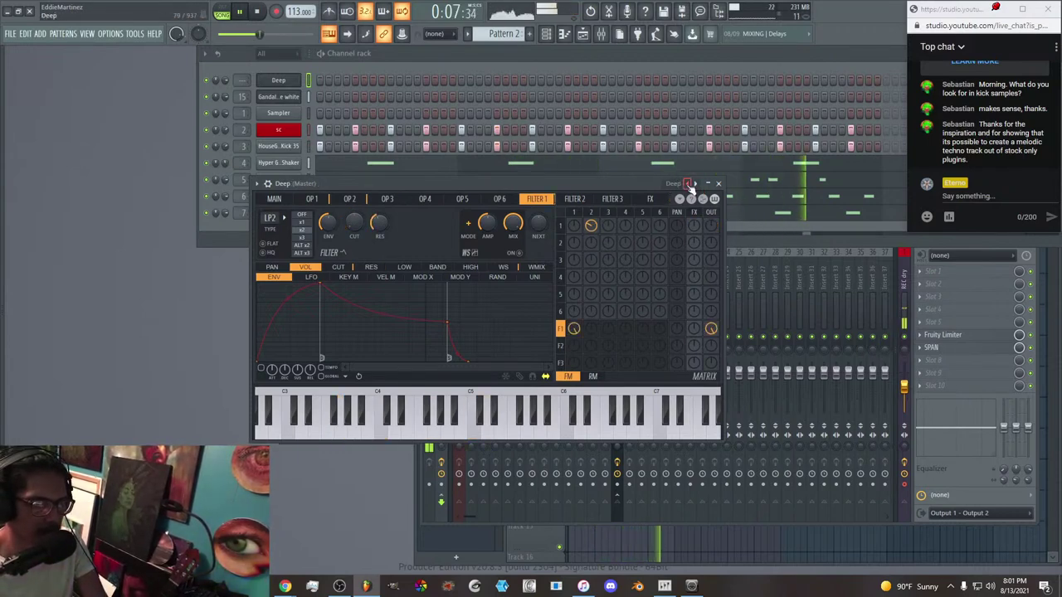
pyautogui.click(274, 199)
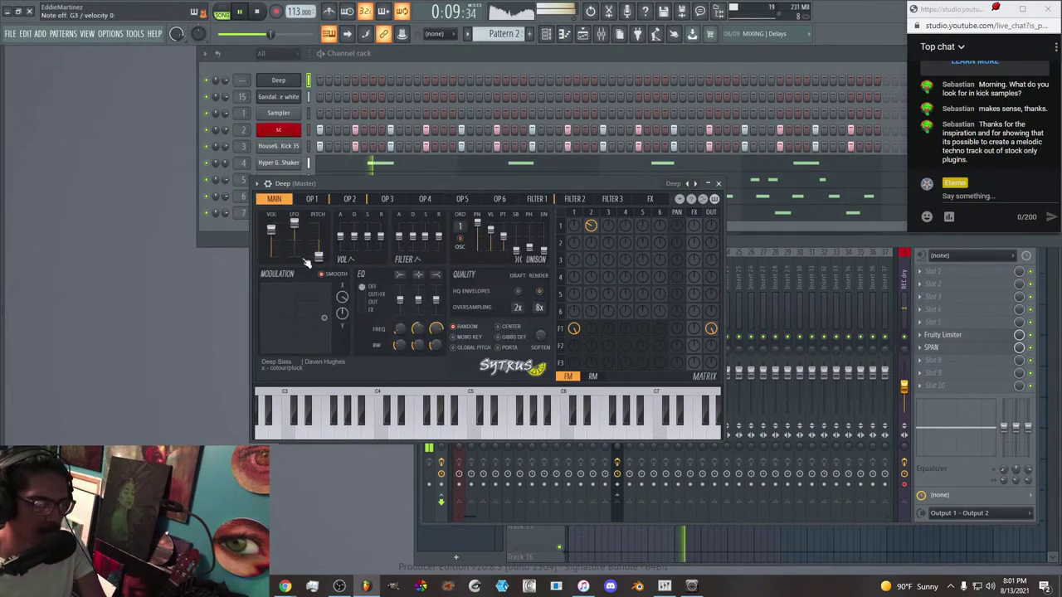
pyautogui.moveTo(313, 316)
pyautogui.mouseDown()
pyautogui.moveTo(273, 296)
pyautogui.moveTo(325, 315)
pyautogui.mouseUp()
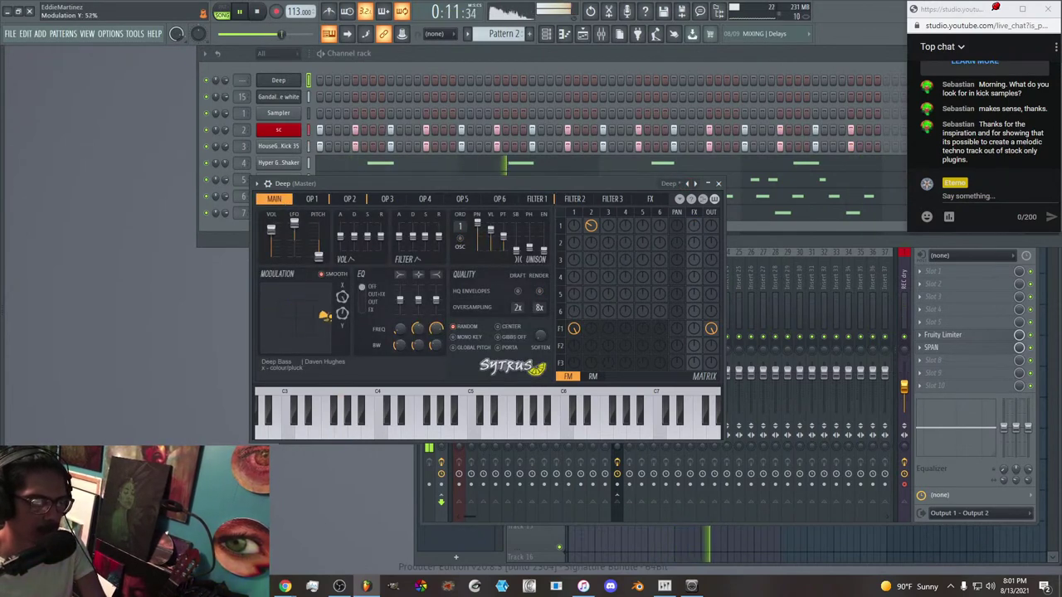
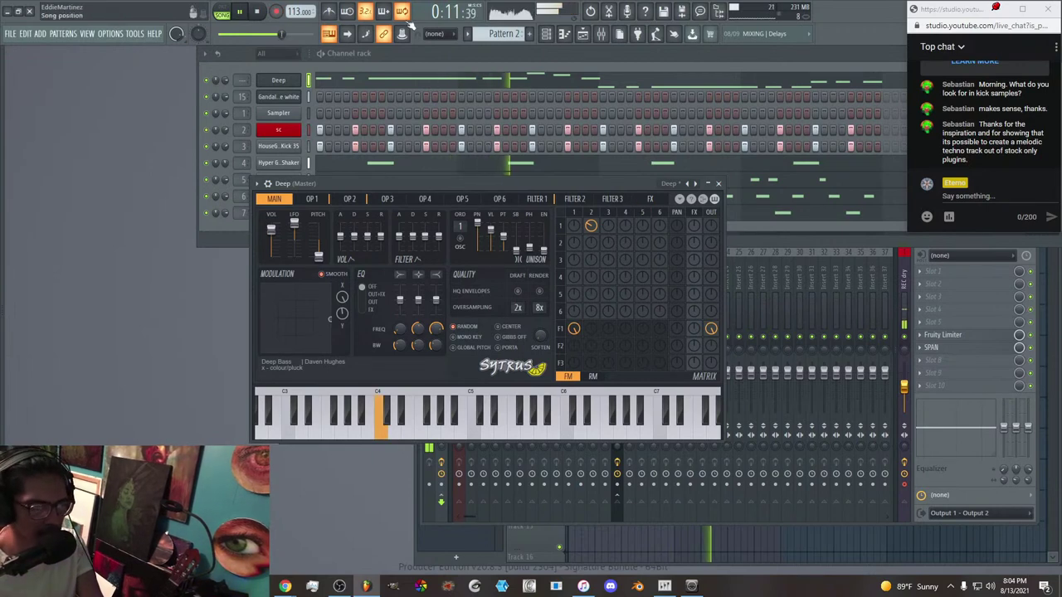
# Route the Deep channel to mixer insert 16 and slightly lower that track's level.
pyautogui.click(337, 61)
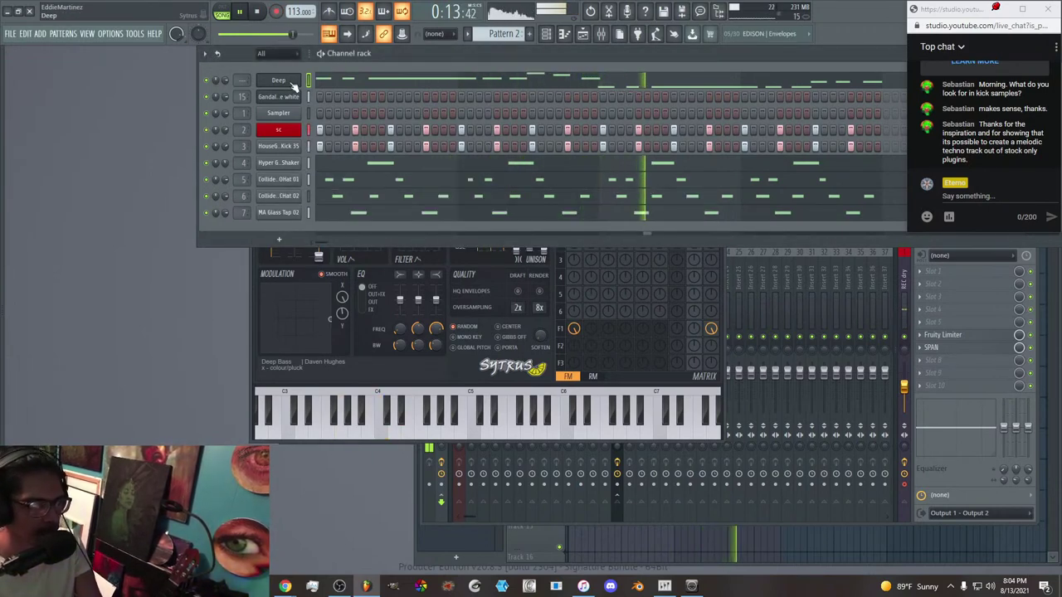
pyautogui.click(604, 34)
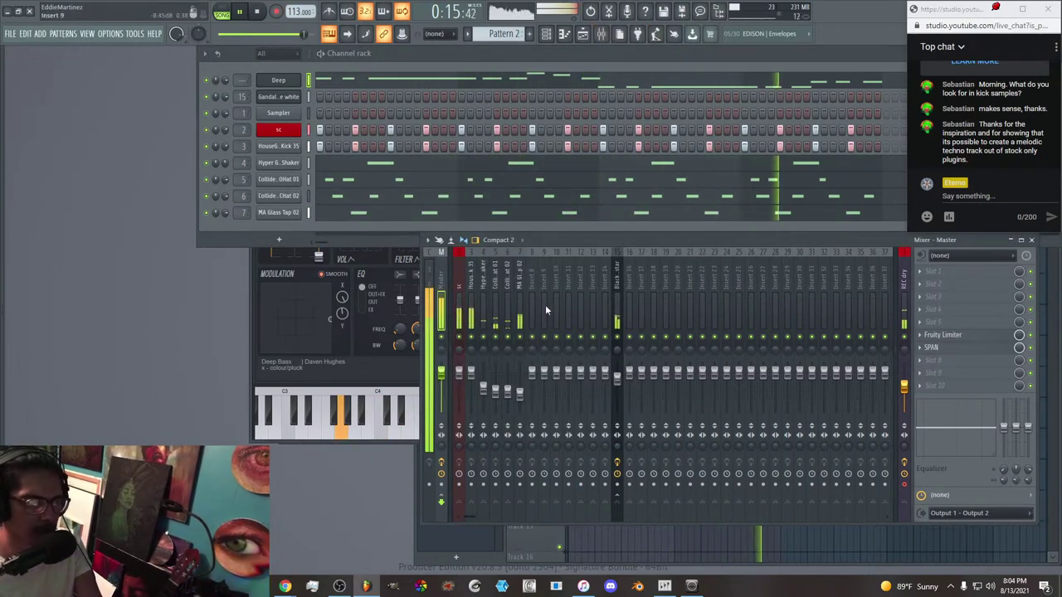
pyautogui.rightClick(634, 305)
pyautogui.moveTo(712, 364)
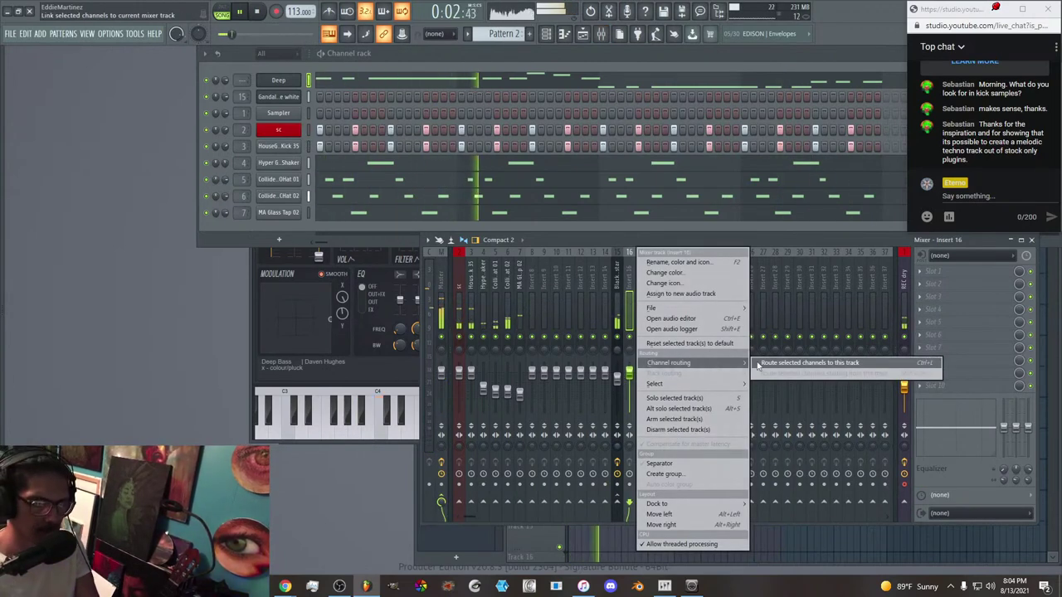
pyautogui.click(801, 362)
pyautogui.moveTo(629, 373); pyautogui.dragTo(630, 382)
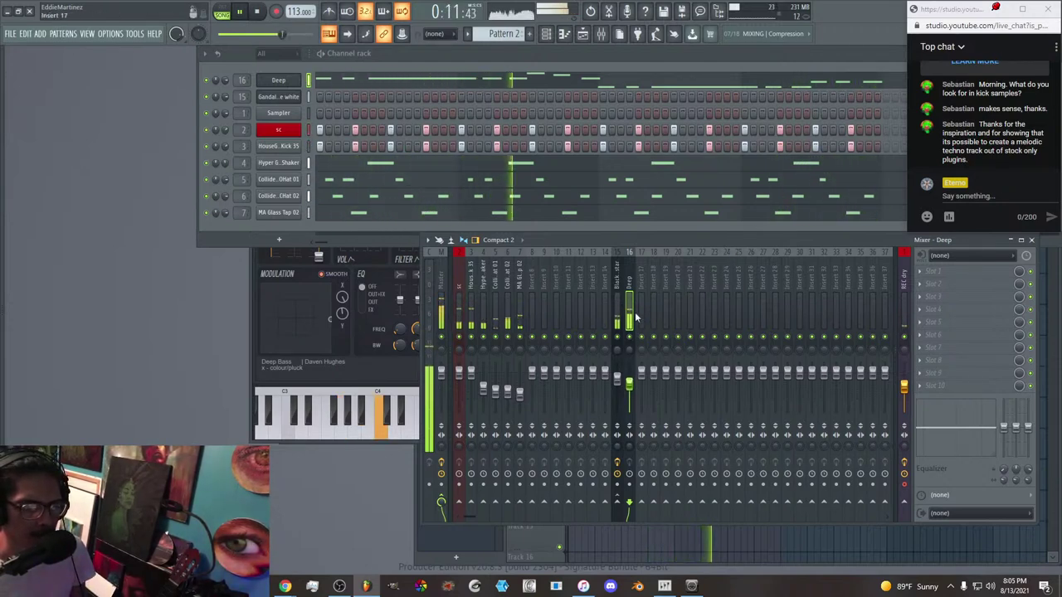
# Sidechain the sc mixer track to the Deep track.
pyautogui.click(451, 296)
pyautogui.click(433, 290)
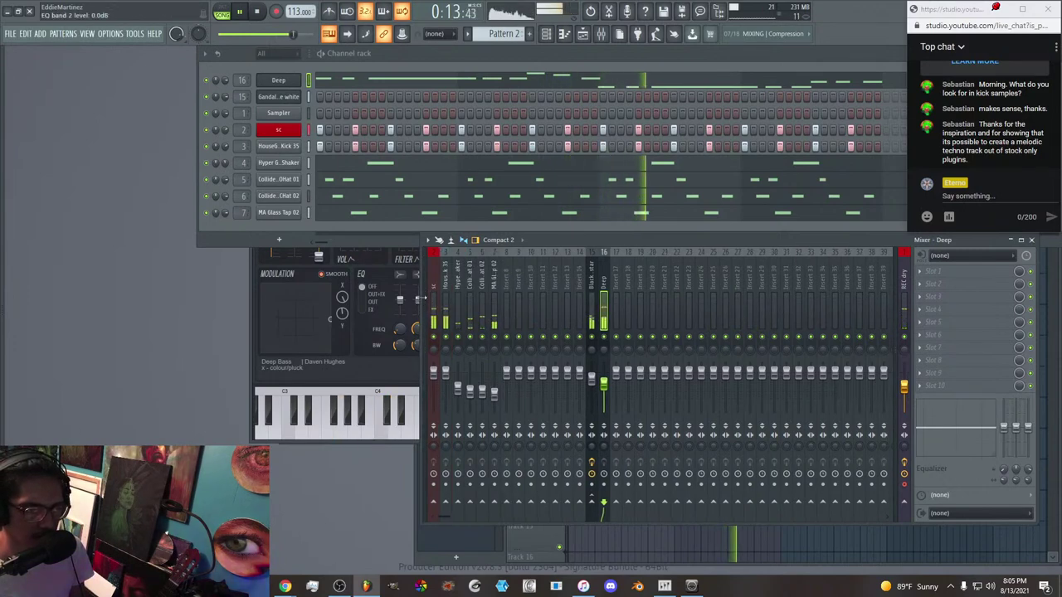
pyautogui.rightClick(607, 503)
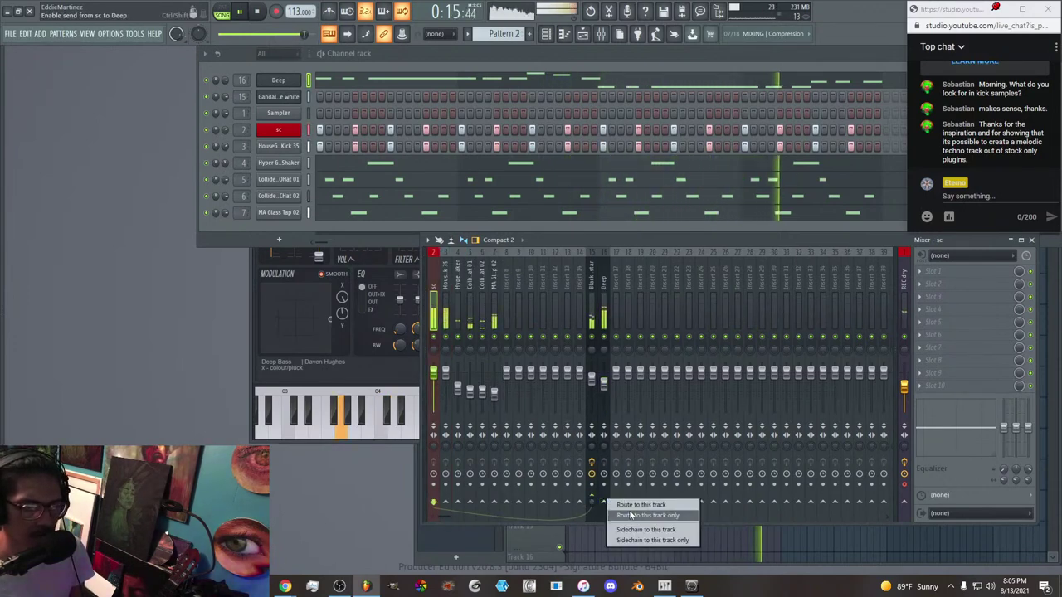
pyautogui.click(647, 531)
# Insert a Fruity Limiter in slot 7 of the Deep mixer track.
pyautogui.click(606, 320)
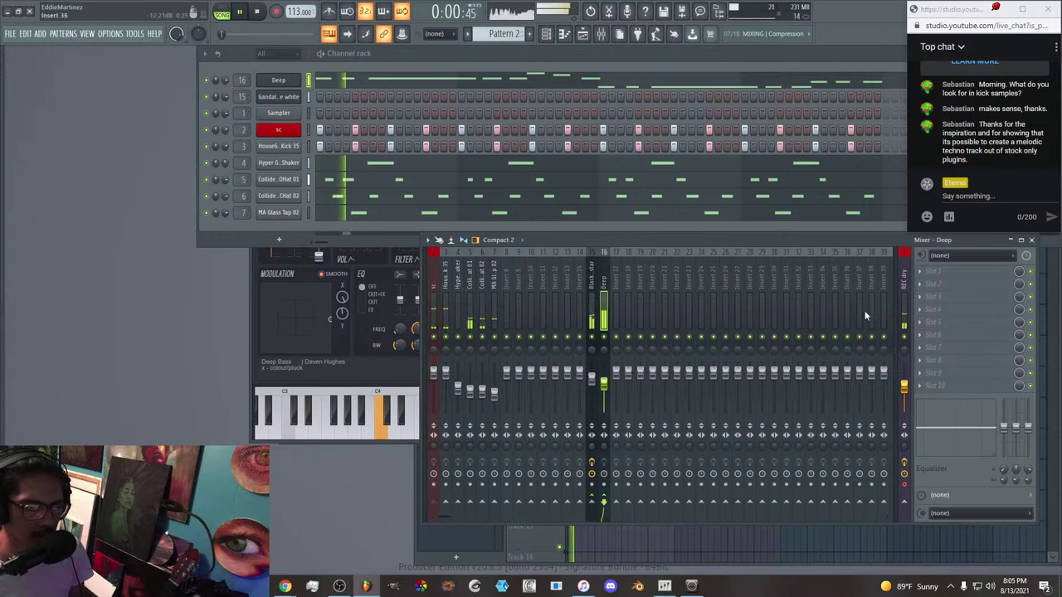
pyautogui.click(943, 349)
pyautogui.click(863, 408)
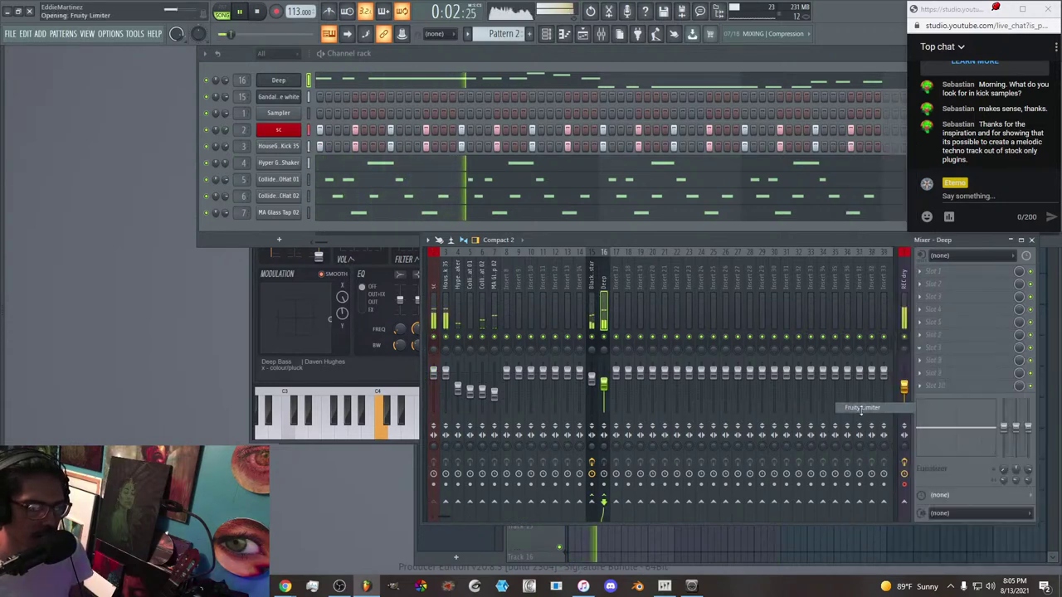
pyautogui.moveTo(166, 99); pyautogui.dragTo(345, 137)
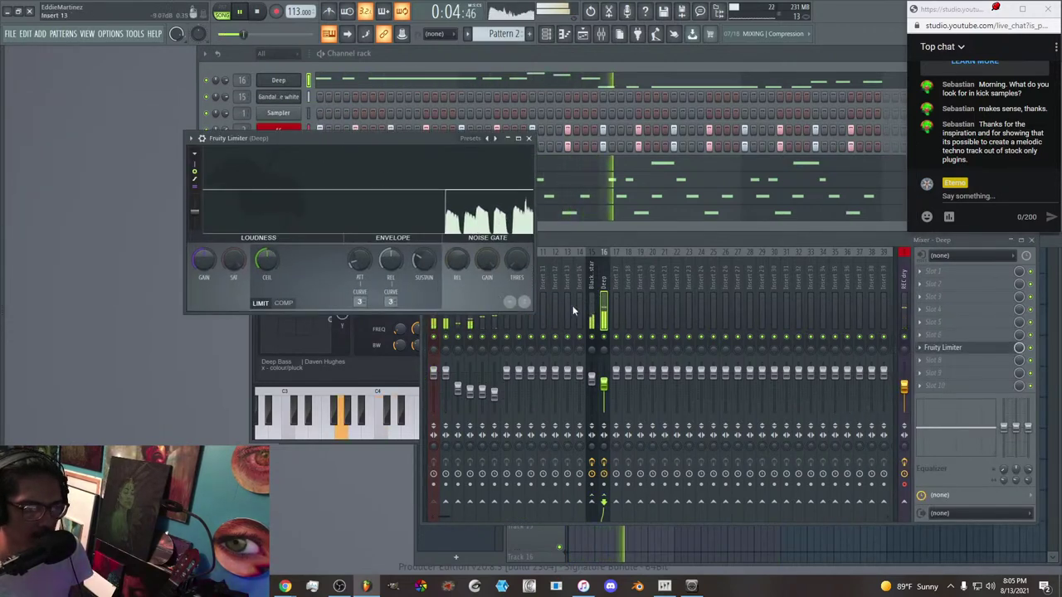
pyautogui.click(592, 315)
pyautogui.click(946, 335)
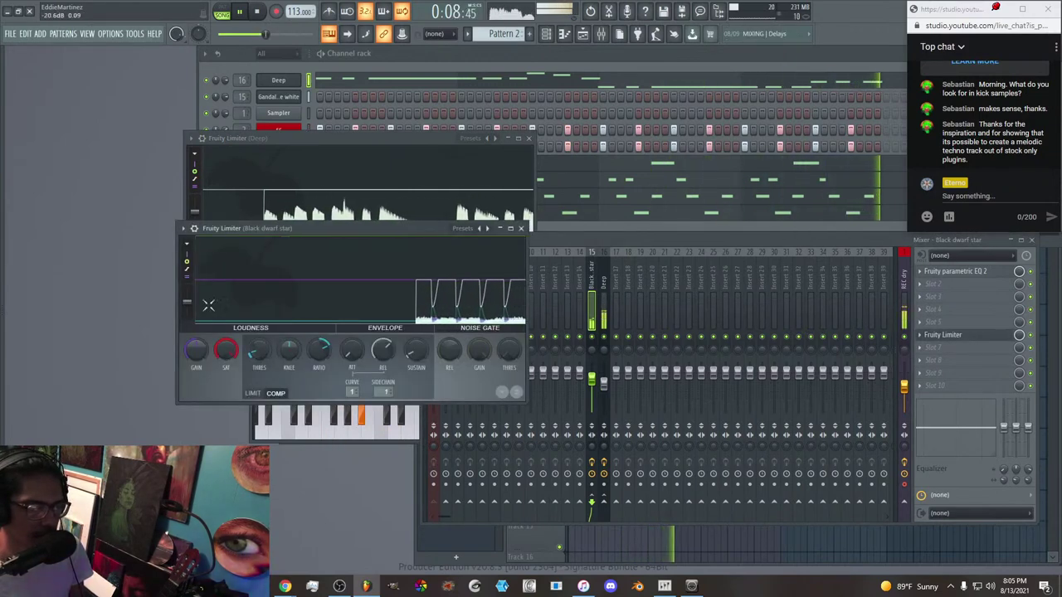
pyautogui.click(184, 229)
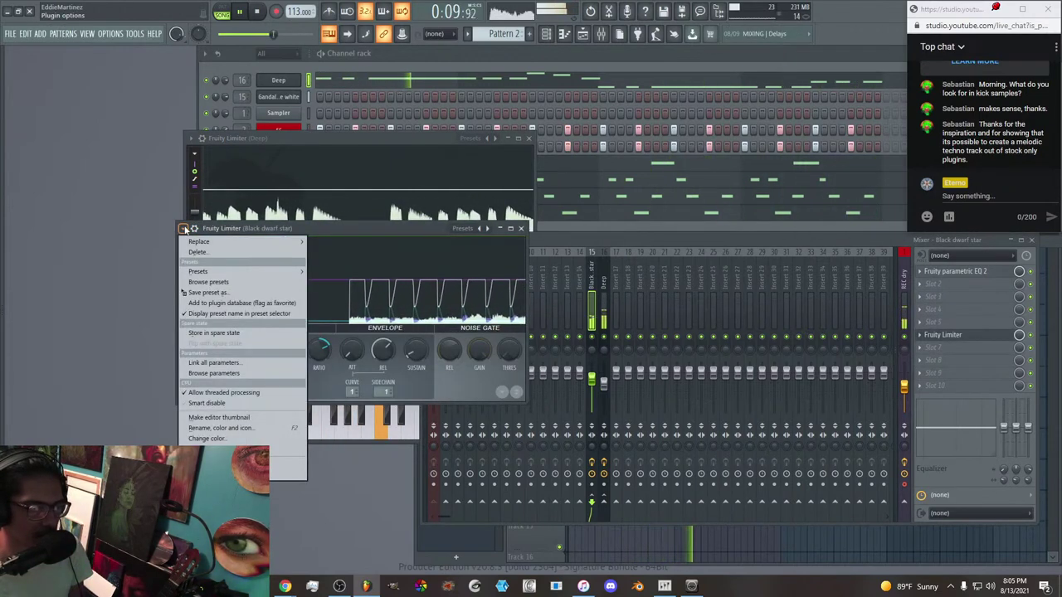
pyautogui.click(229, 292)
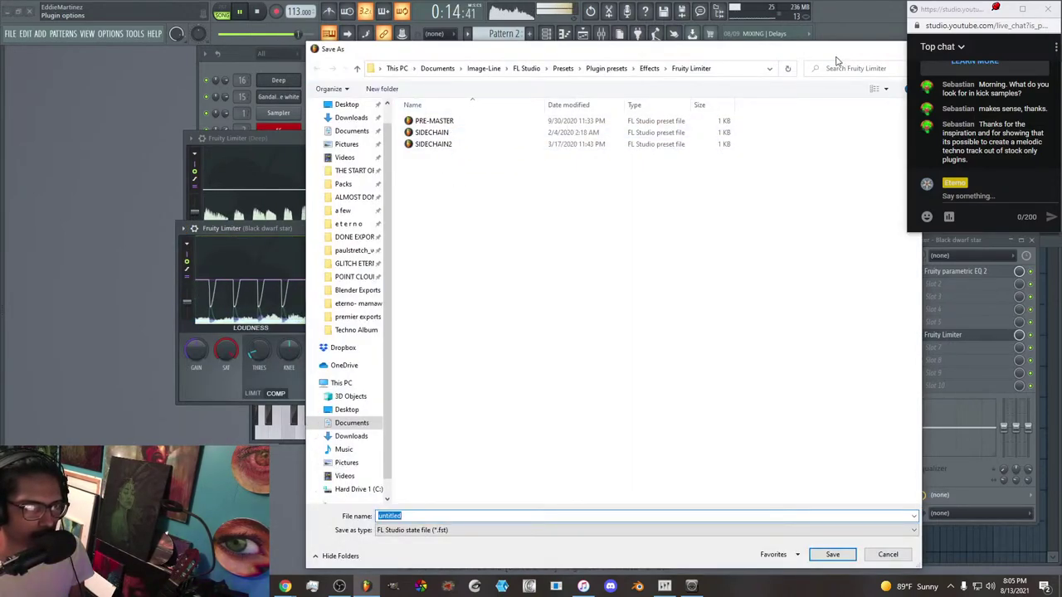
pyautogui.moveTo(835, 58); pyautogui.dragTo(703, 58)
pyautogui.click(780, 50)
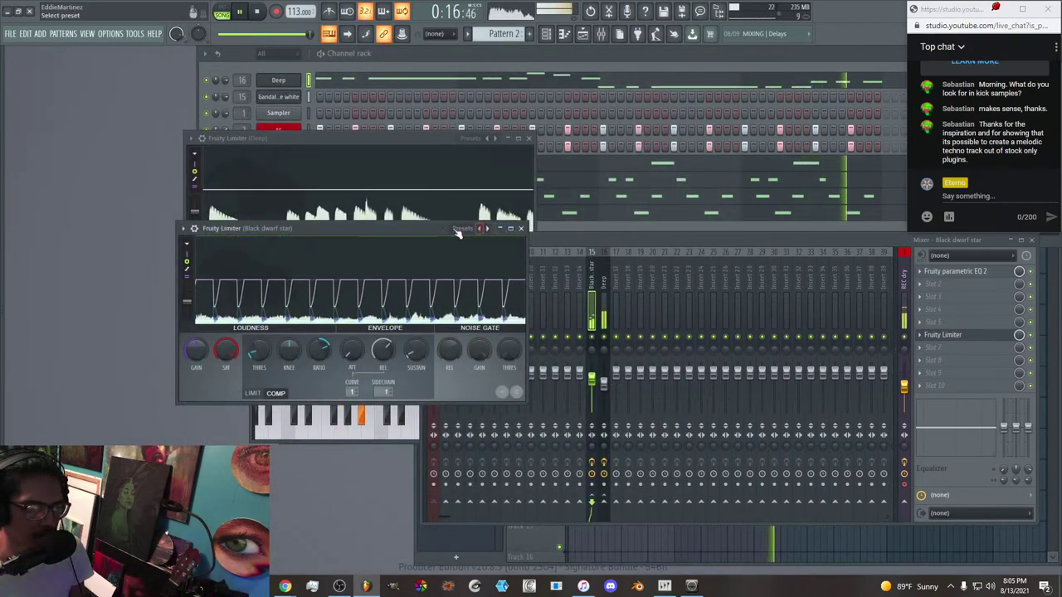
pyautogui.rightClick(575, 245)
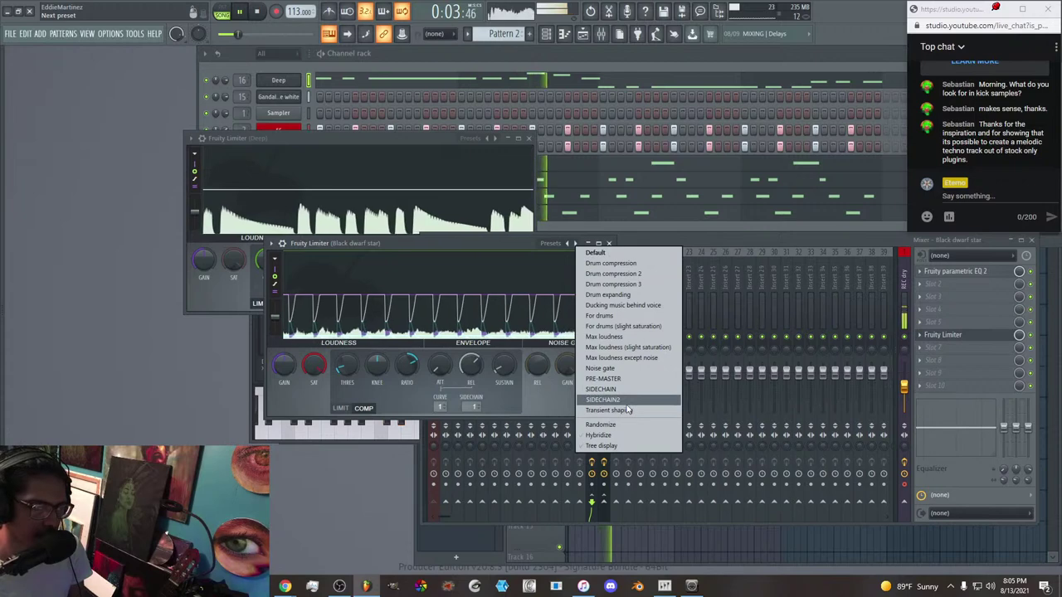
pyautogui.click(505, 244)
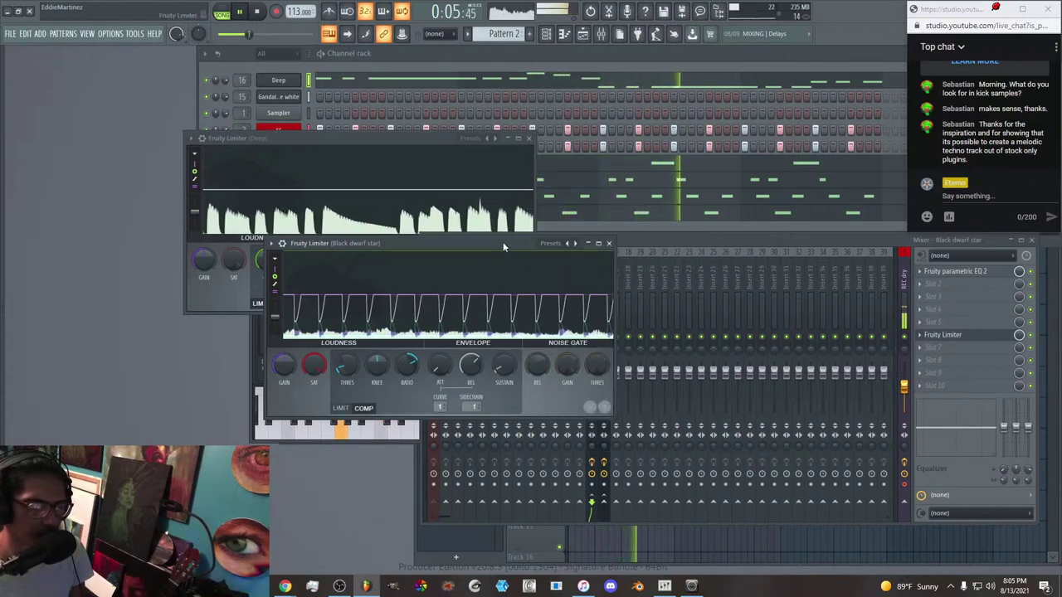
pyautogui.click(610, 244)
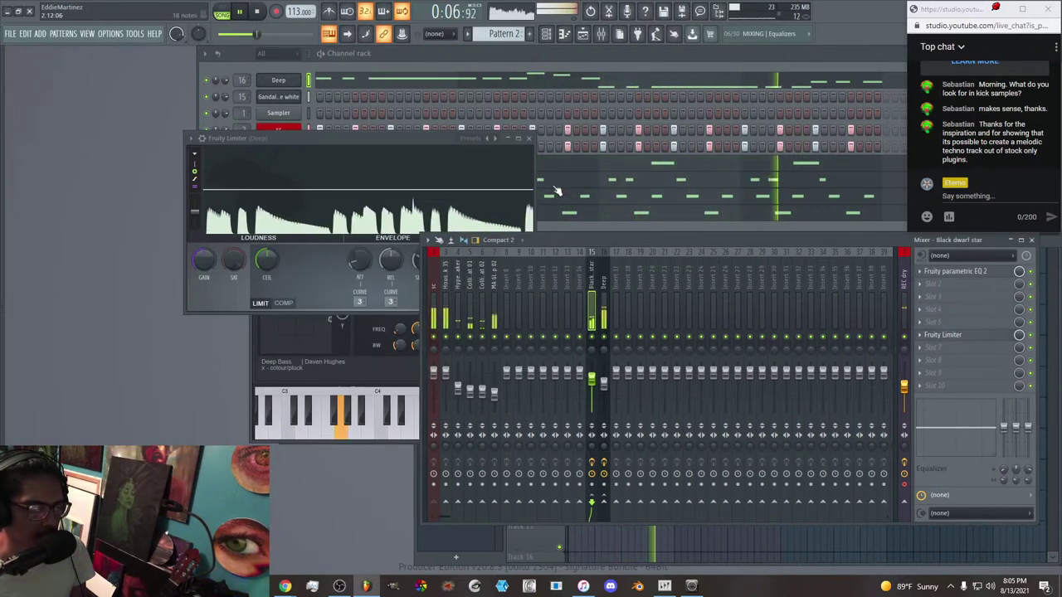
# Load the SIDECHAIN2 preset in Deep's Fruity Limiter, set the compressor threshold to about -23.1 dB, and close it.
pyautogui.rightClick(498, 139)
pyautogui.click(538, 296)
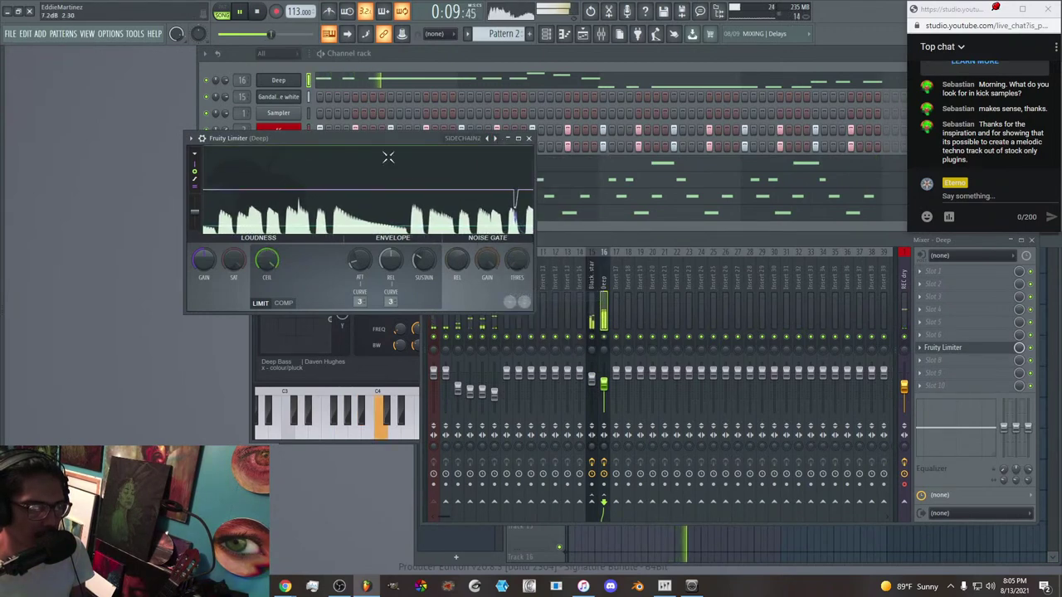
pyautogui.click(283, 303)
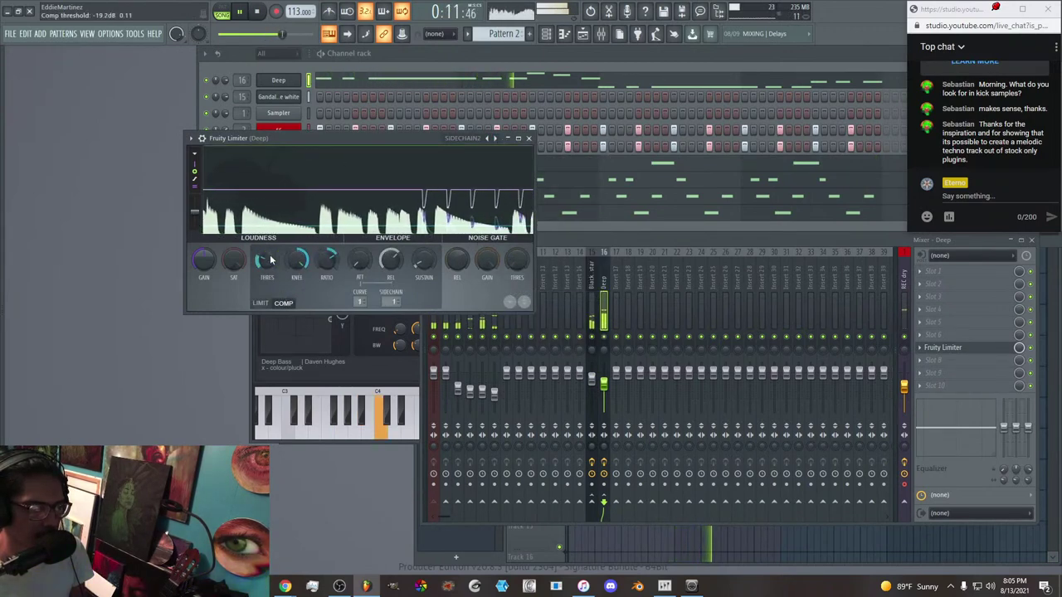
pyautogui.moveTo(271, 264); pyautogui.dragTo(272, 283)
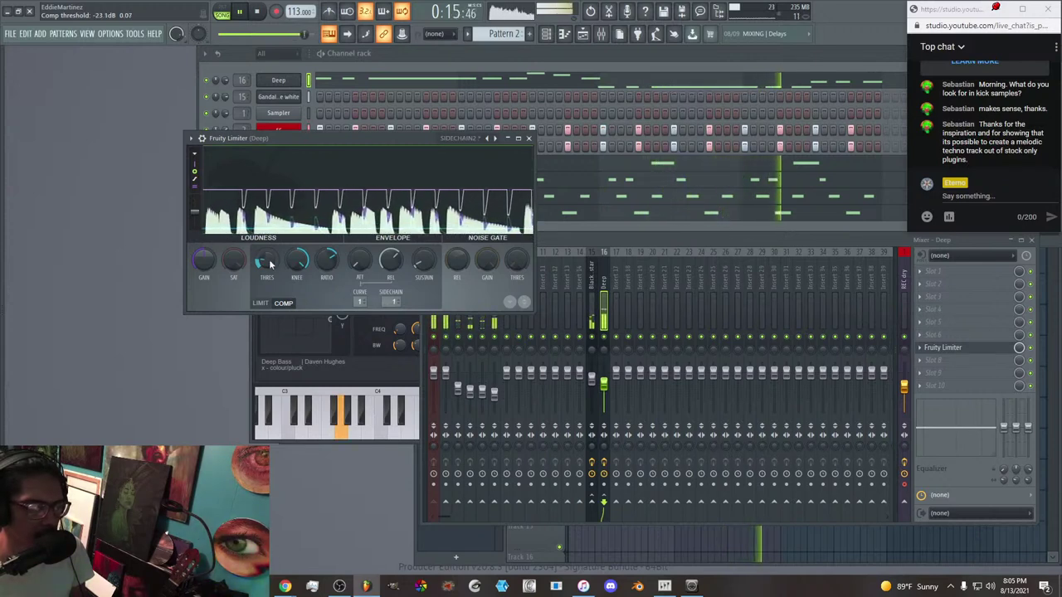
pyautogui.click(527, 139)
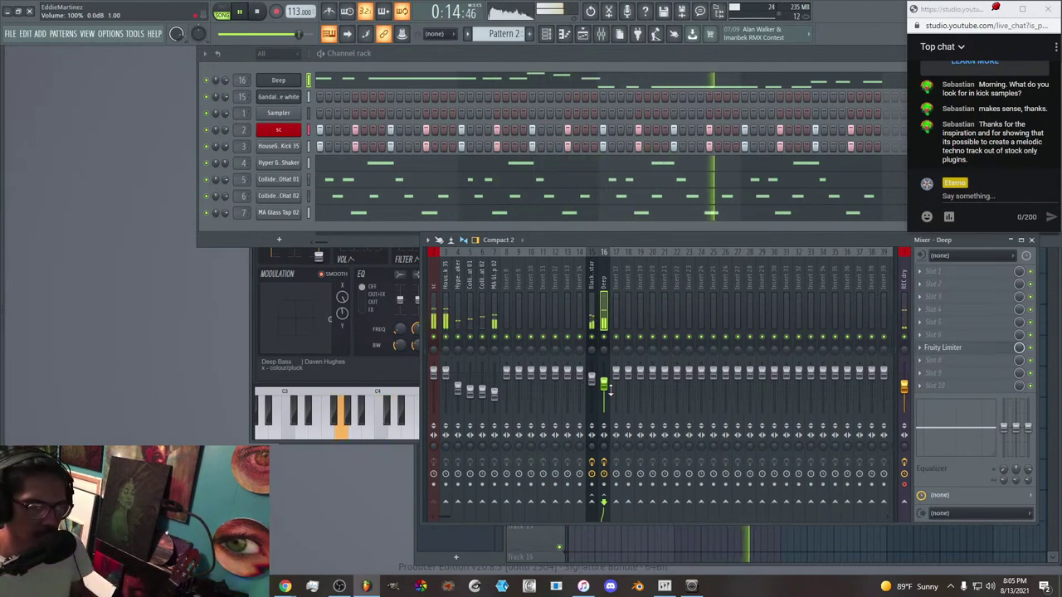
# Lower the Deep track's mixer level further and insert Fruity Parametric EQ 2 in its first effect slot.
pyautogui.moveTo(604, 385); pyautogui.dragTo(603, 399)
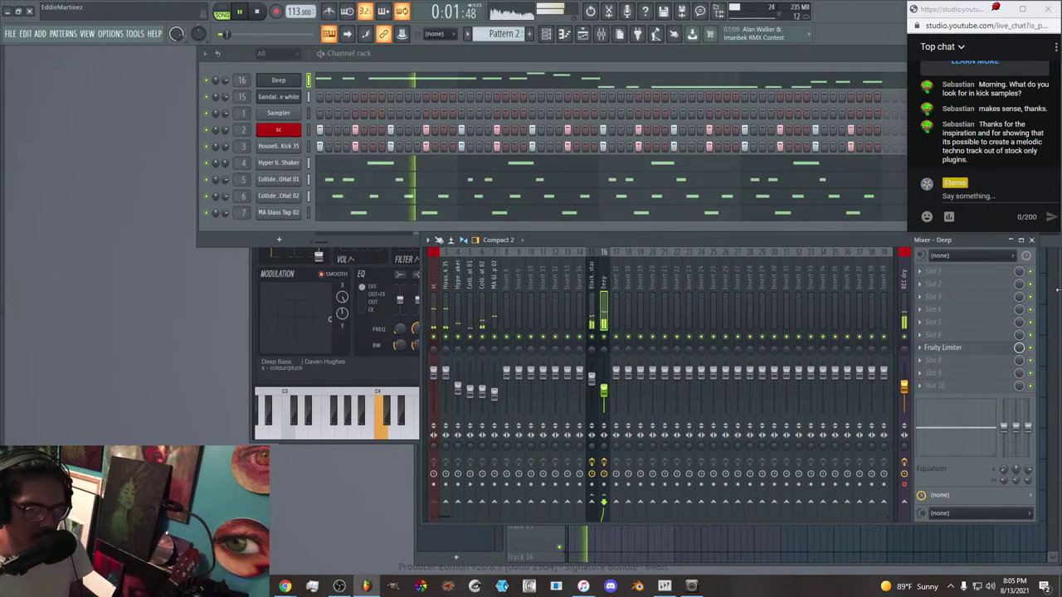
pyautogui.click(972, 272)
pyautogui.click(871, 424)
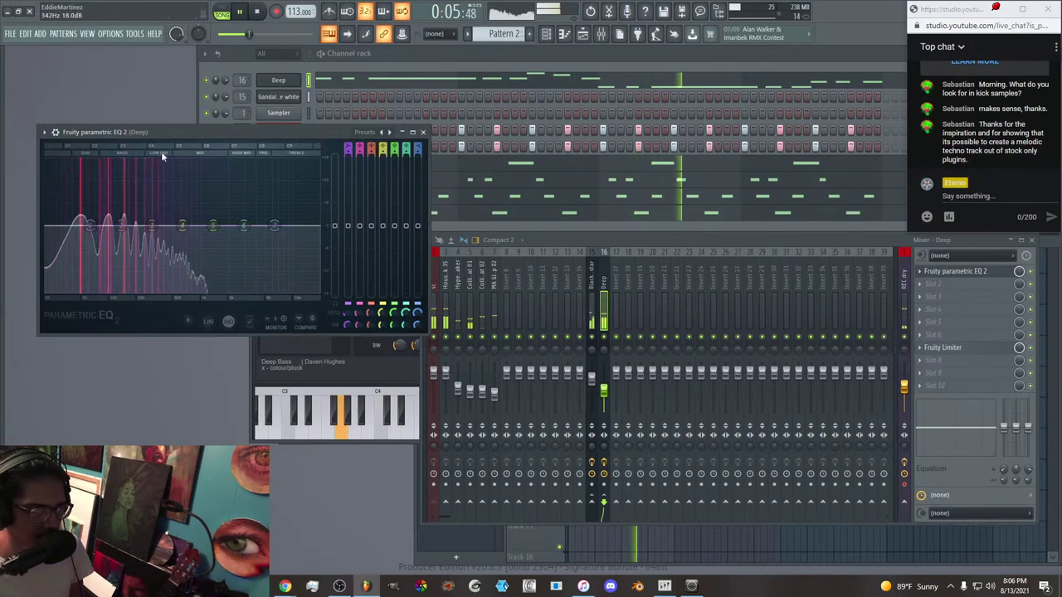
pyautogui.moveTo(164, 130); pyautogui.dragTo(309, 143)
# Load the steep4 low preset in Deep's equalizer, set the high pass to about 42 Hz and slightly cut bands 2 and 3.
pyautogui.click(509, 145)
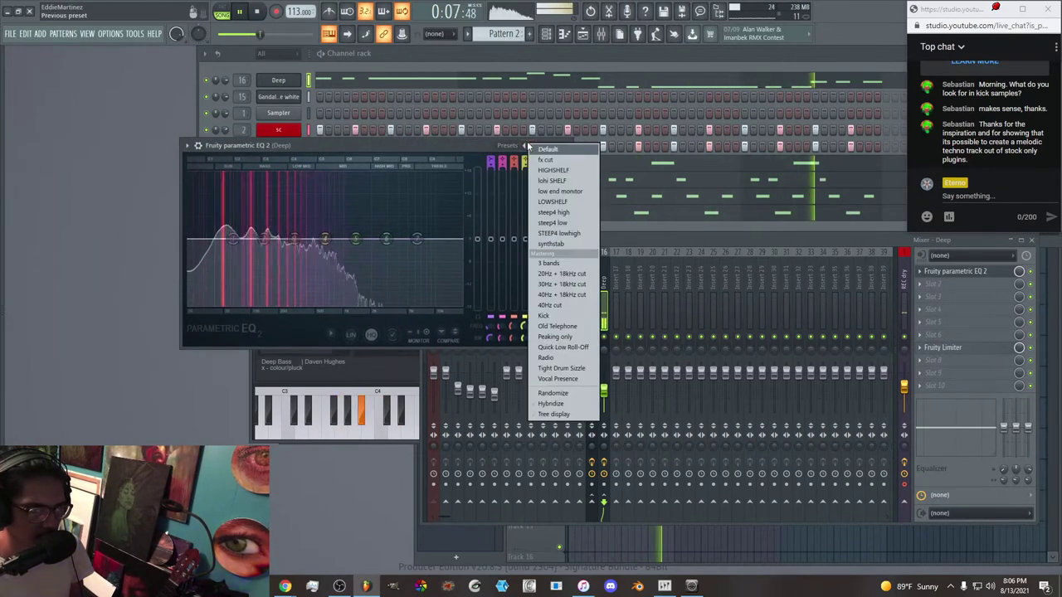
pyautogui.click(553, 223)
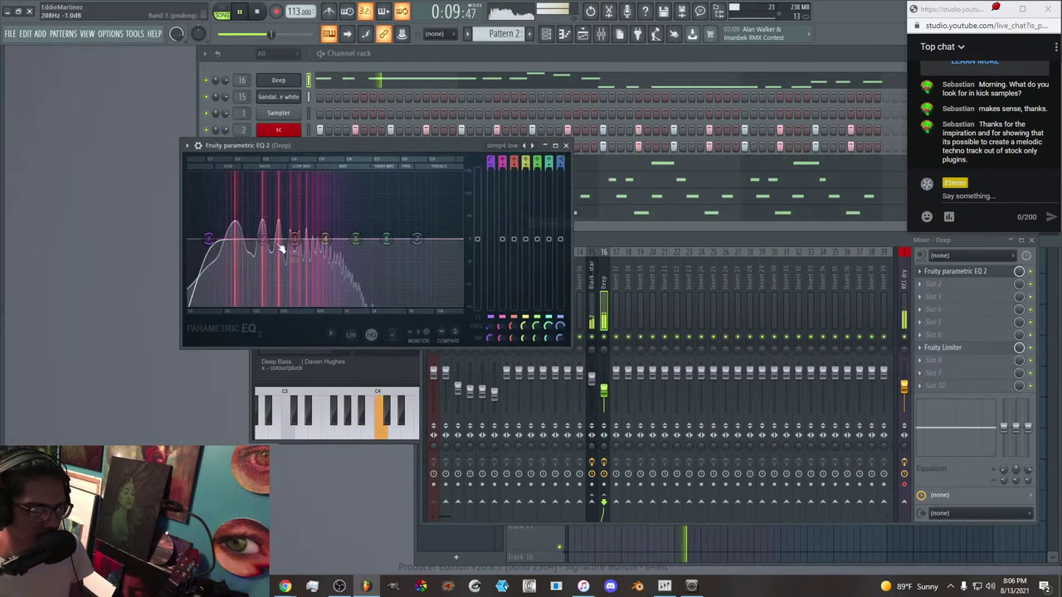
pyautogui.moveTo(208, 239); pyautogui.dragTo(294, 244)
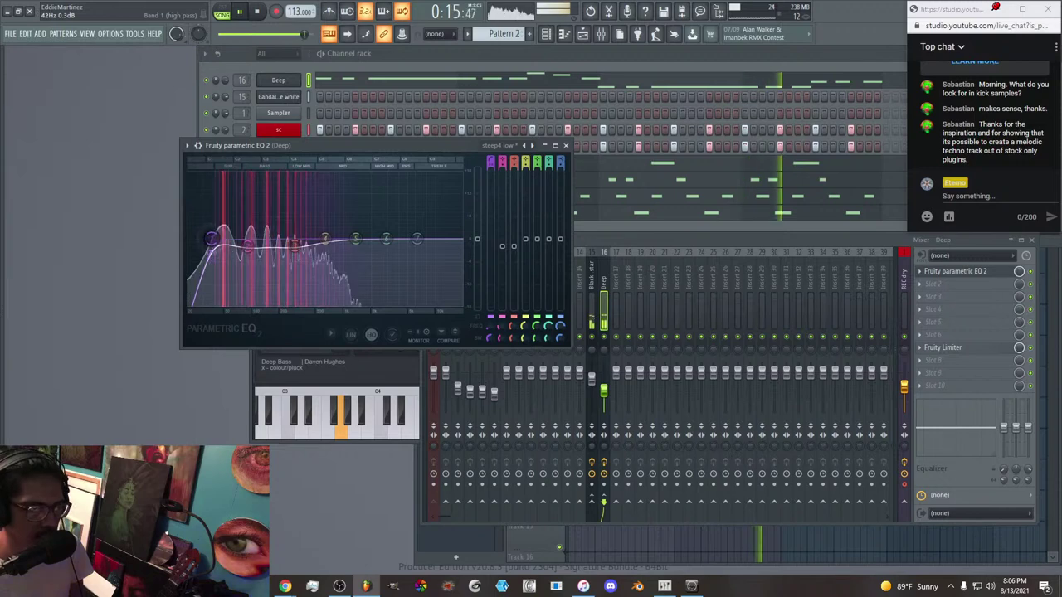
pyautogui.click(565, 146)
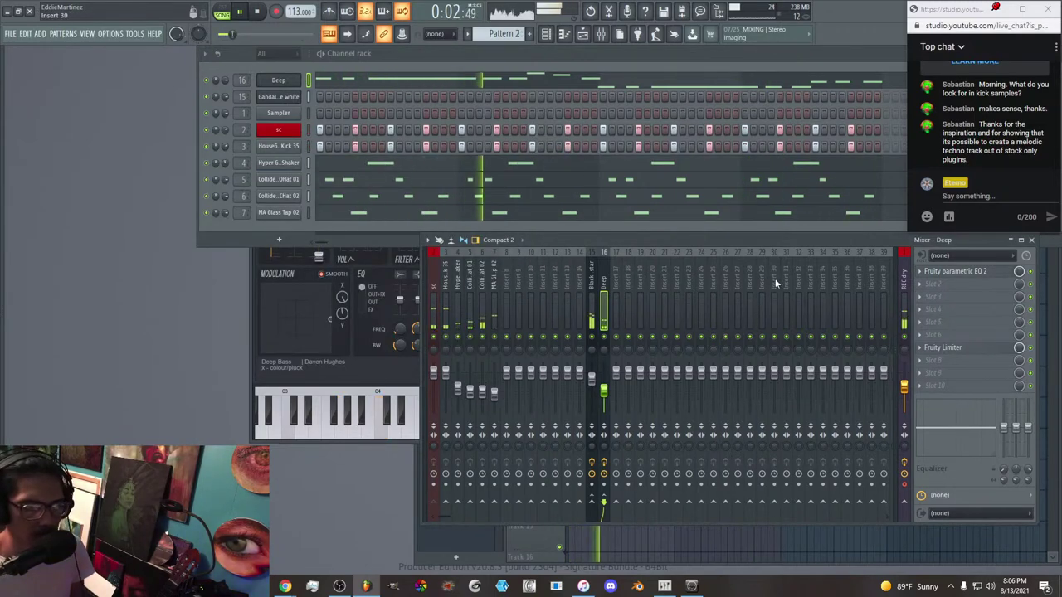
# Rename mixer track Insert 8 as "delay".
pyautogui.click(338, 233)
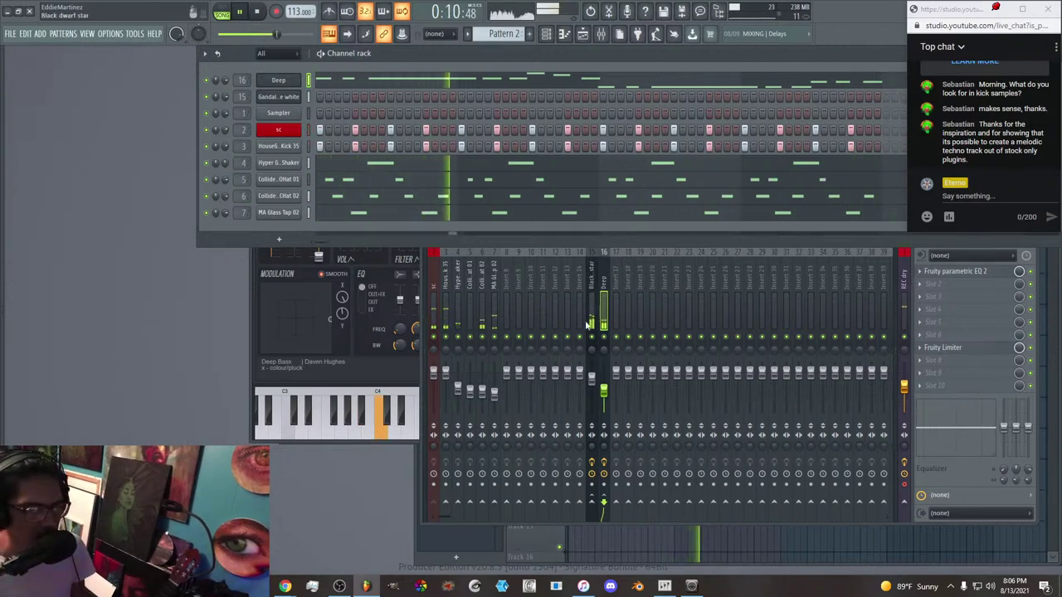
pyautogui.click(506, 300)
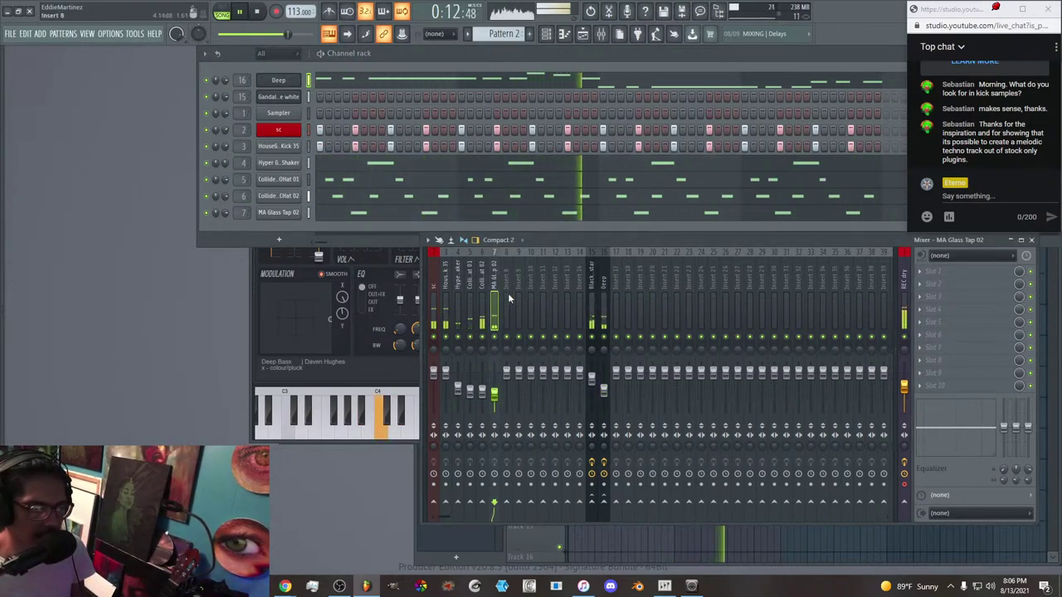
pyautogui.rightClick(508, 297)
pyautogui.click(557, 261)
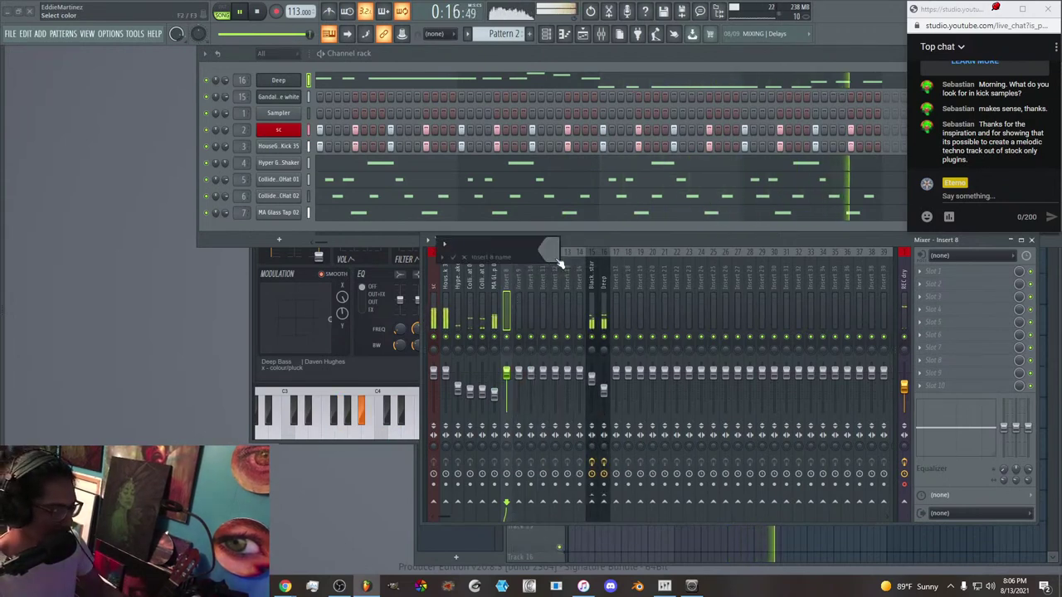
pyautogui.write('del')
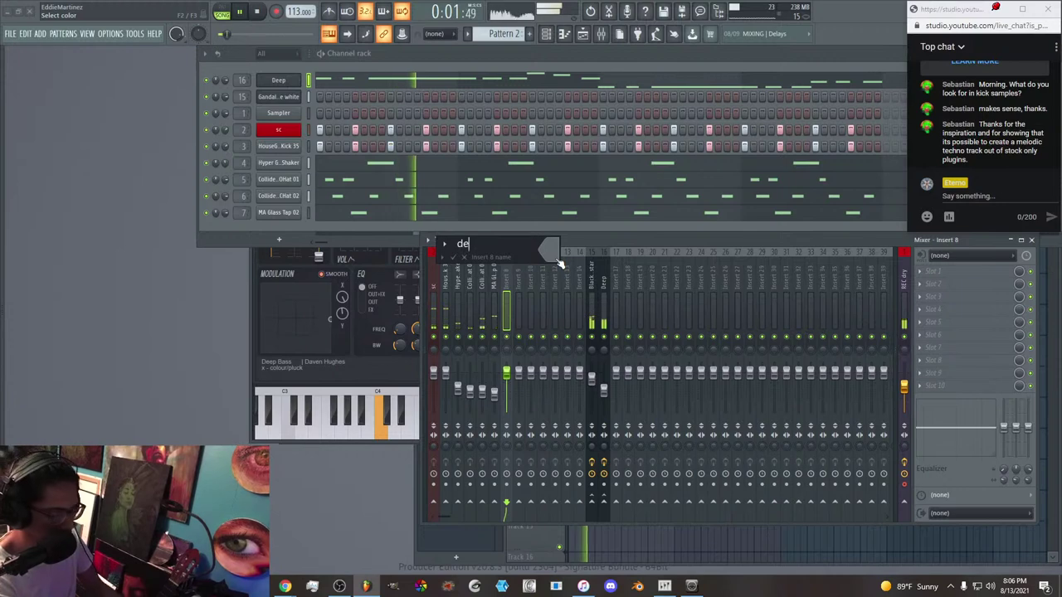
pyautogui.write('ay bus')
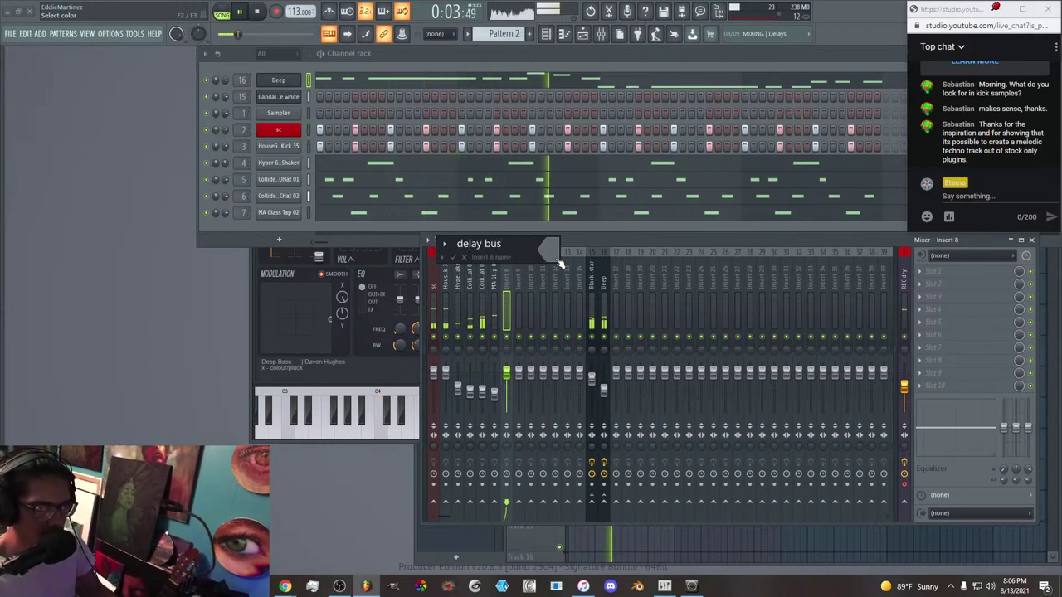
pyautogui.press('BackSpace')
pyautogui.press('BackSpace')
pyautogui.press('Return')
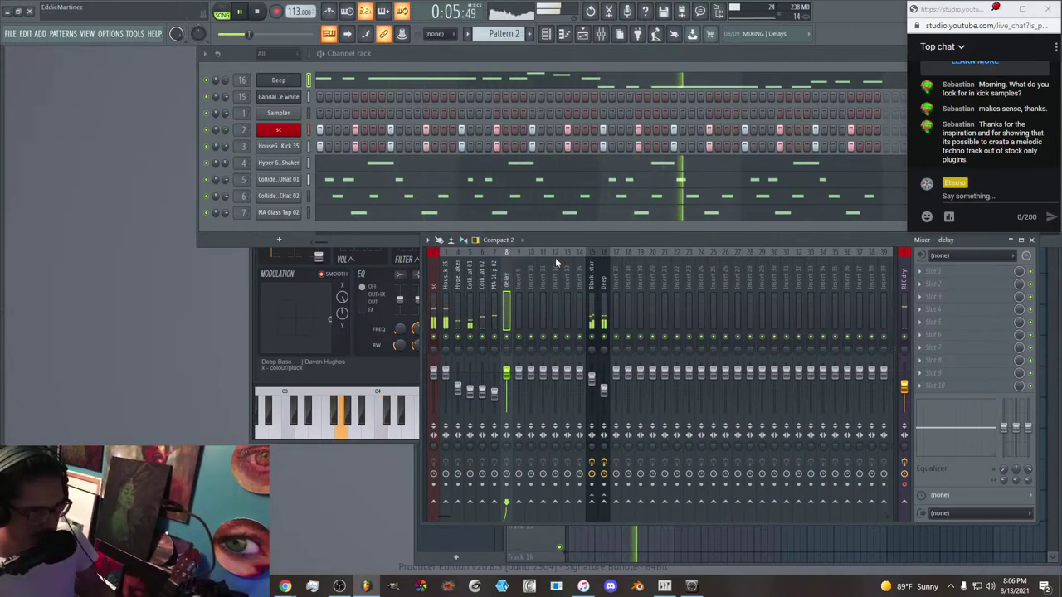
# Color the delay mixer track medium red violet (#C21292).
pyautogui.rightClick(506, 253)
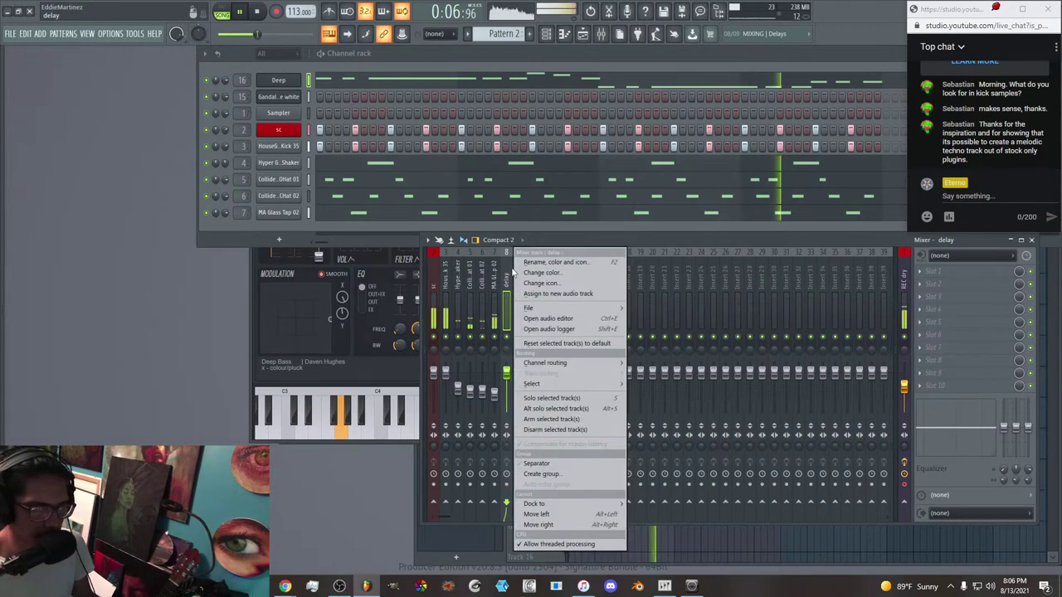
pyautogui.click(560, 264)
pyautogui.click(560, 271)
pyautogui.click(610, 313)
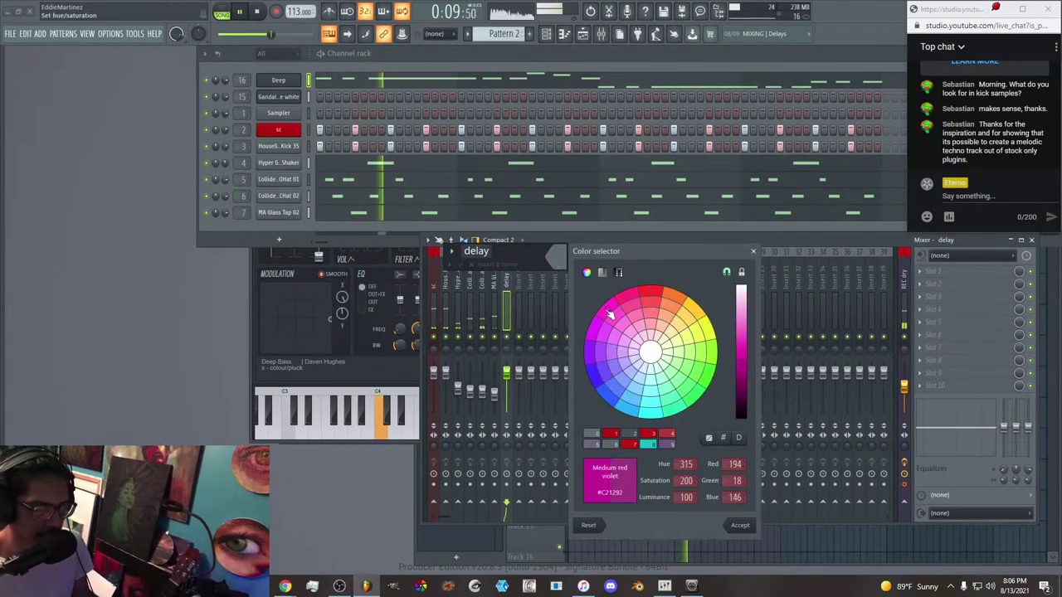
pyautogui.press('Return')
pyautogui.press('Return')
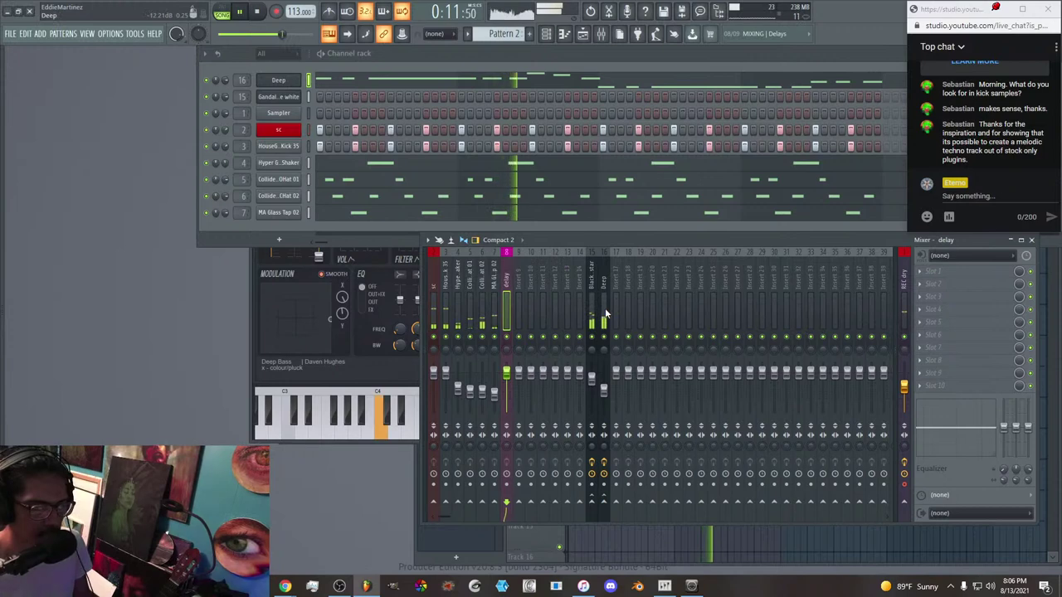
pyautogui.rightClick(506, 280)
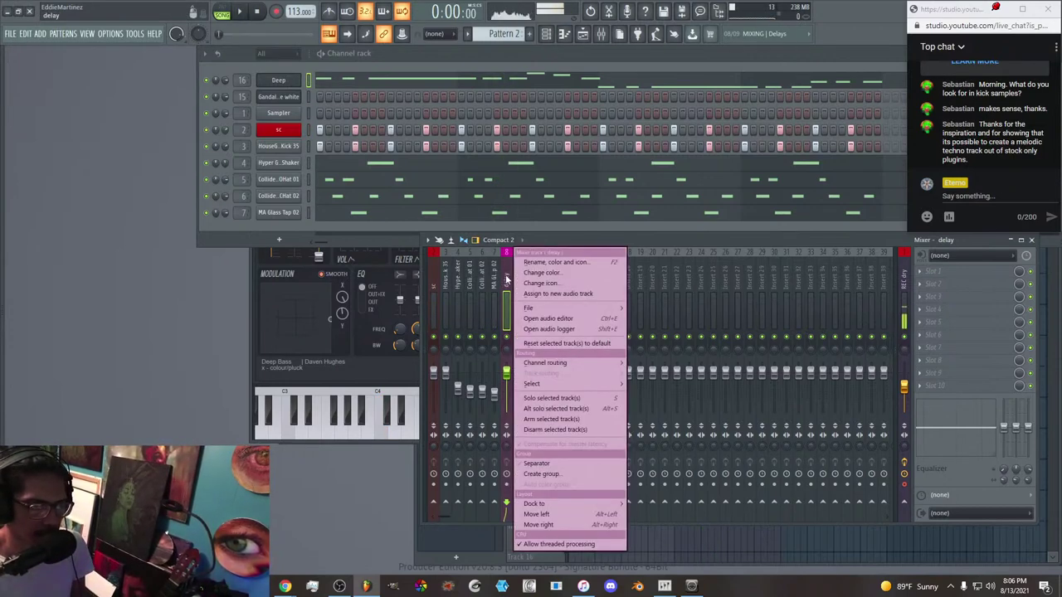
pyautogui.moveTo(539, 310)
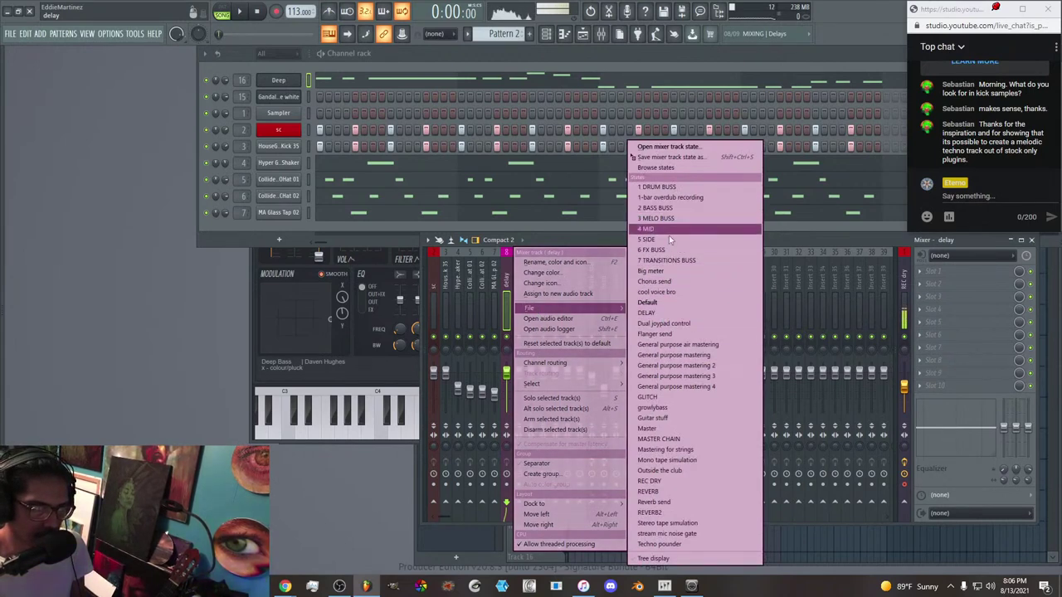
pyautogui.click(472, 320)
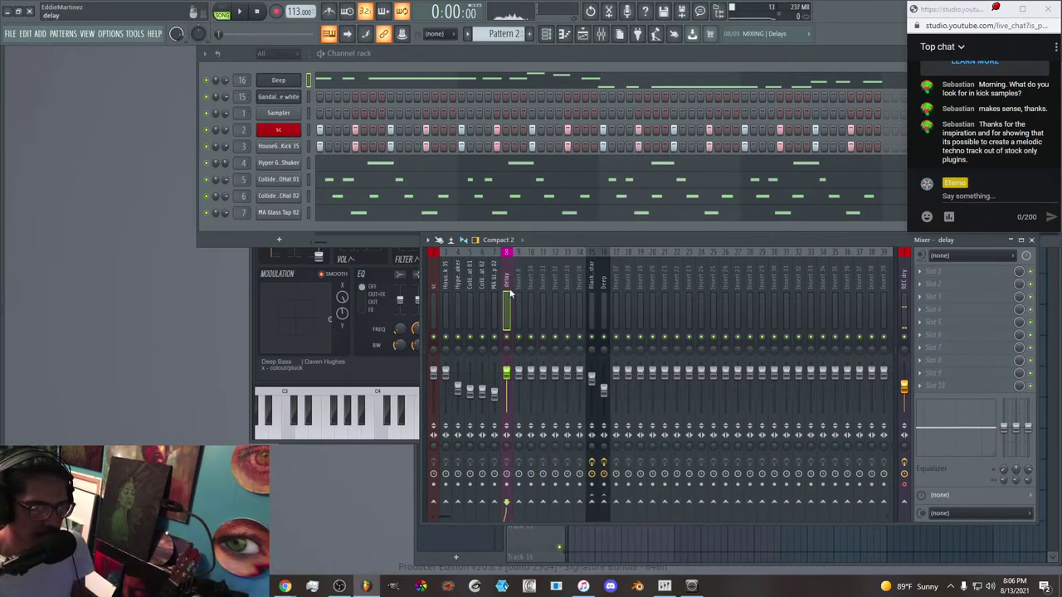
pyautogui.rightClick(514, 286)
pyautogui.moveTo(541, 309)
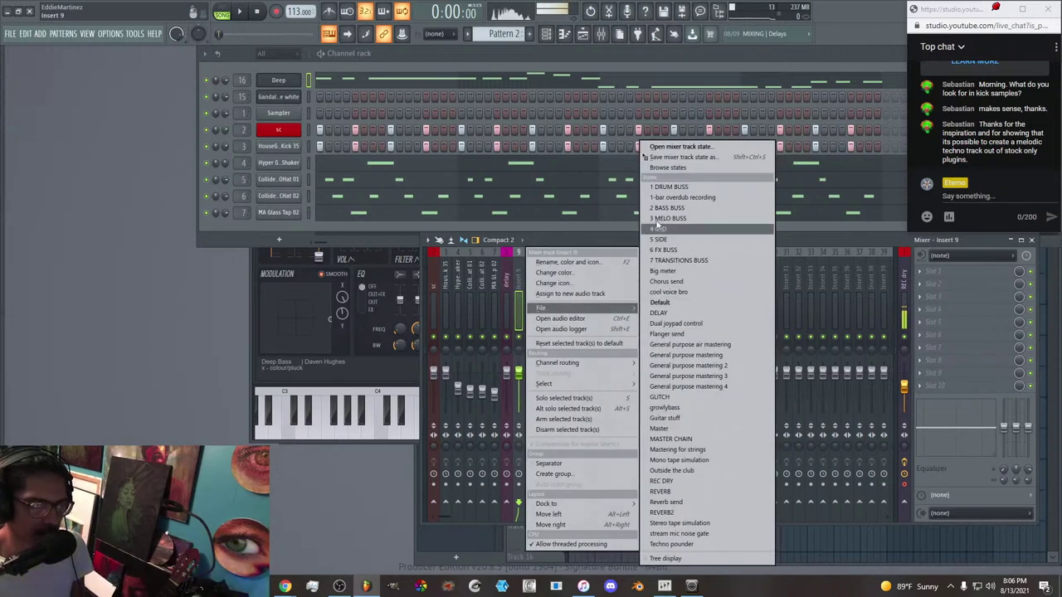
# Open the plugin choices for the first effect slot of the delay mixer track.
pyautogui.click(504, 280)
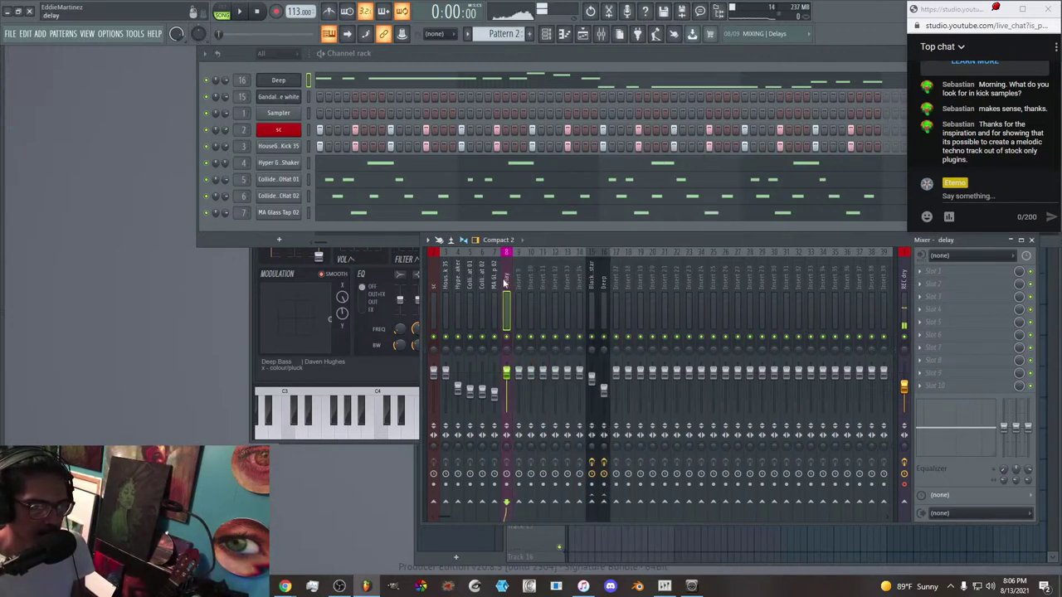
pyautogui.click(977, 274)
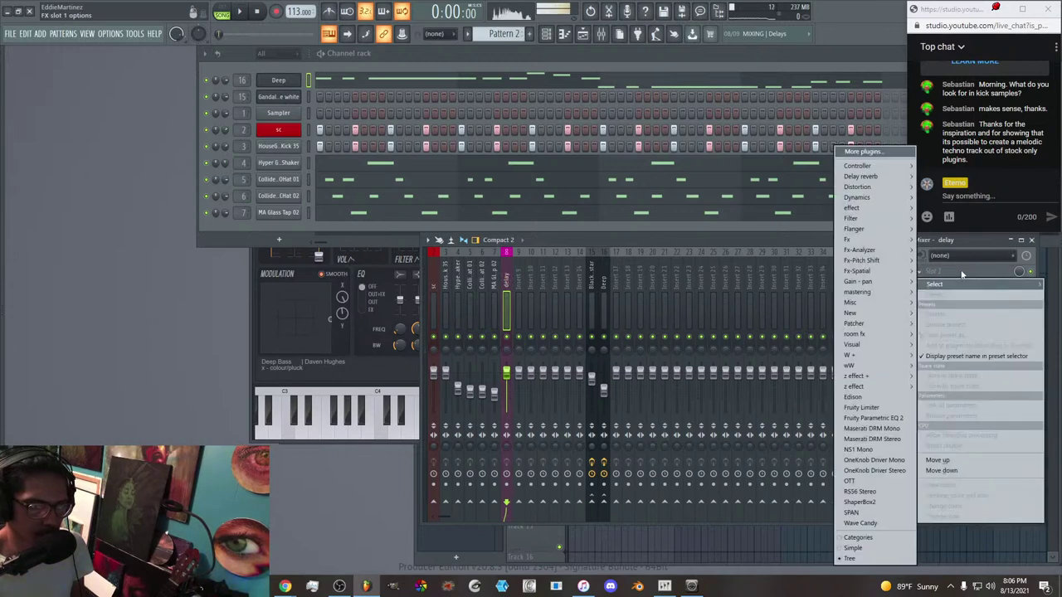
# Add Fruity Parametric EQ 2 to the delay track with the STEEP4 lowhigh preset, raising the low cut and lowering the high cut to about 9544 Hz.
pyautogui.click(912, 425)
pyautogui.moveTo(331, 129); pyautogui.dragTo(527, 183)
pyautogui.click(578, 188)
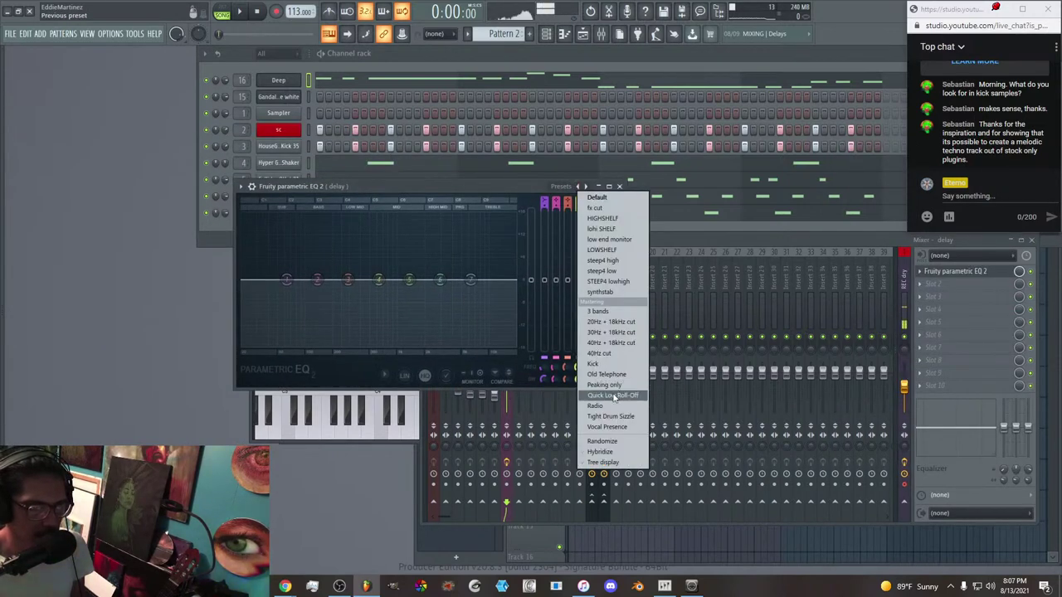
pyautogui.click(615, 284)
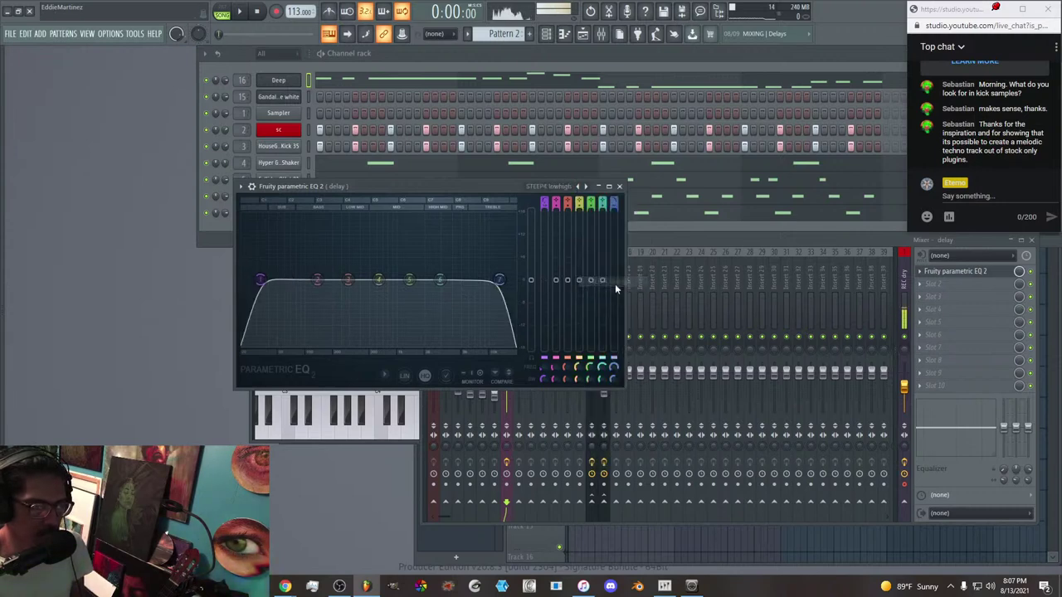
pyautogui.moveTo(260, 280); pyautogui.dragTo(318, 279)
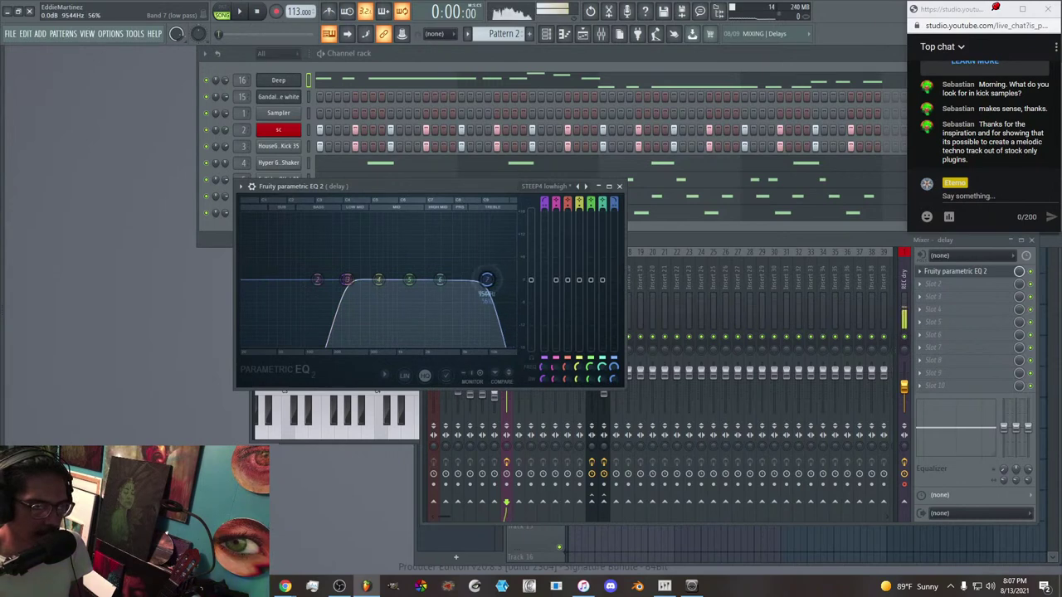
pyautogui.click(621, 187)
# Add Fruity Delay 3 to the delay track's second effect slot and place its window clear of the mixer tracks.
pyautogui.click(958, 283)
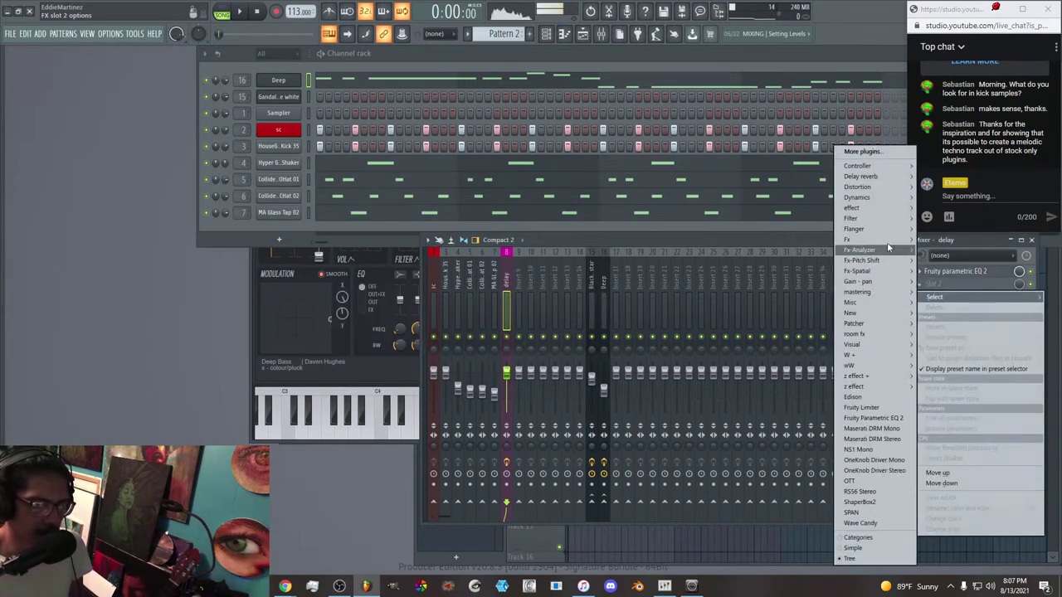
pyautogui.moveTo(870, 197)
pyautogui.moveTo(871, 176)
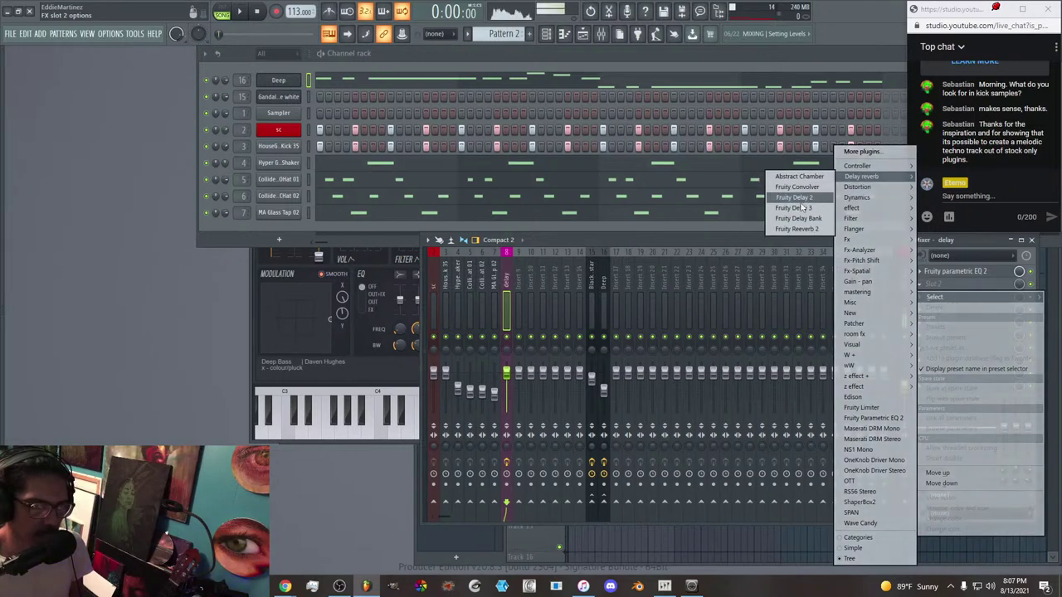
pyautogui.click(797, 209)
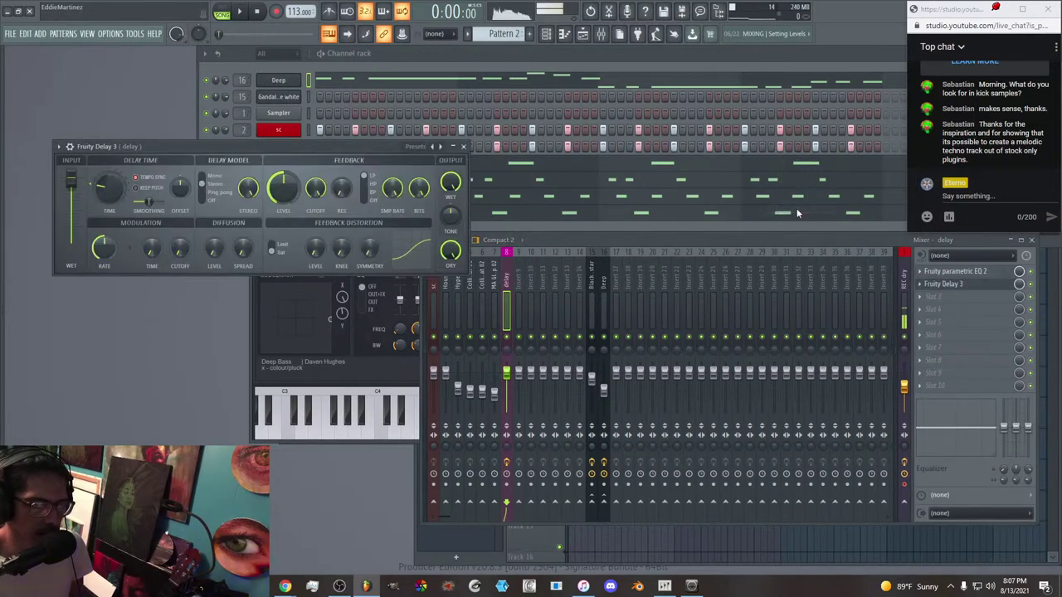
pyautogui.click(560, 246)
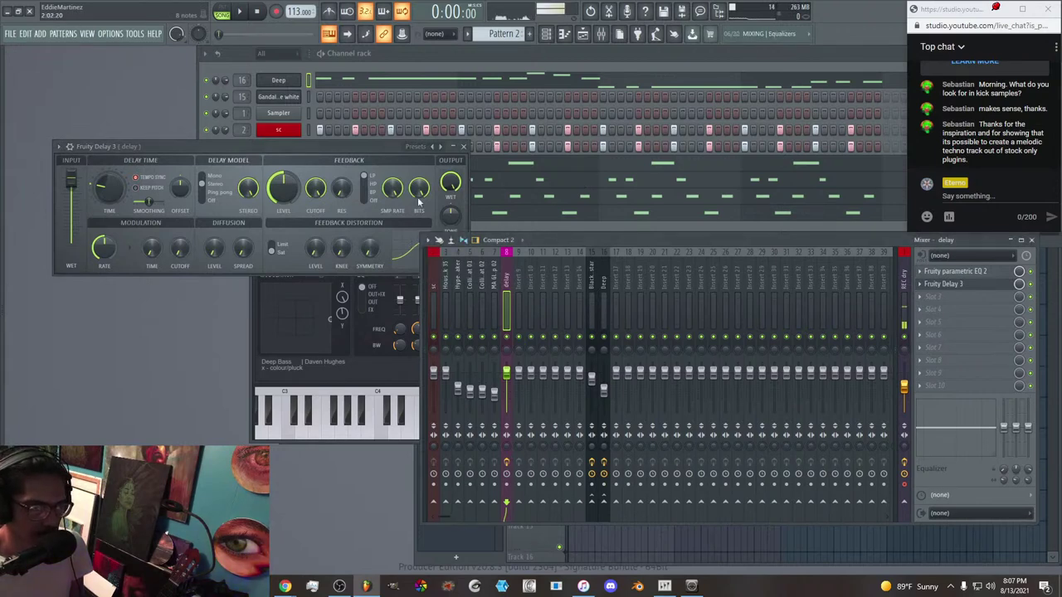
pyautogui.moveTo(273, 147); pyautogui.dragTo(266, 142)
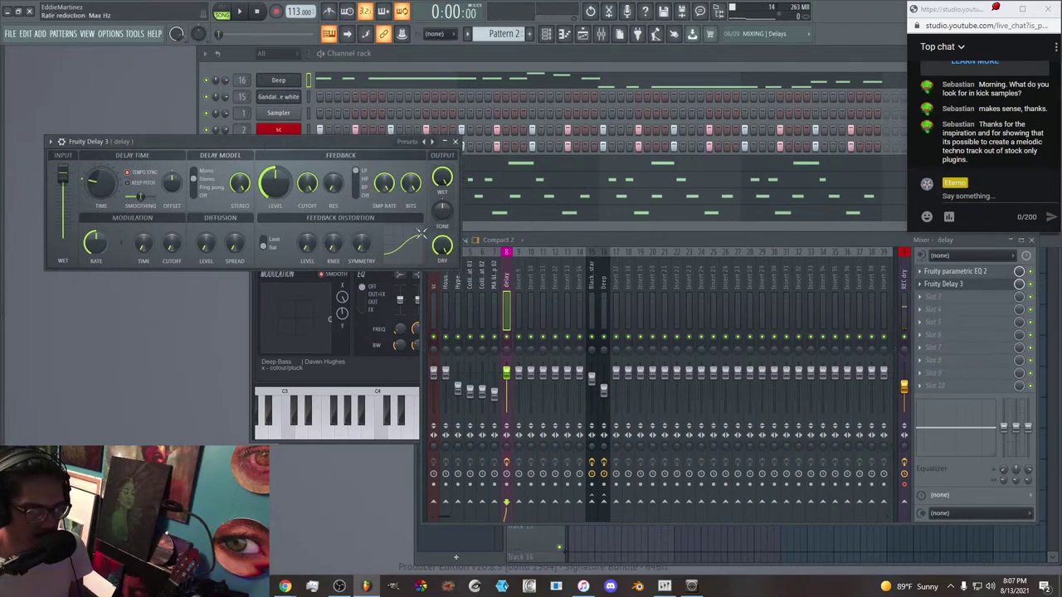
pyautogui.click(503, 284)
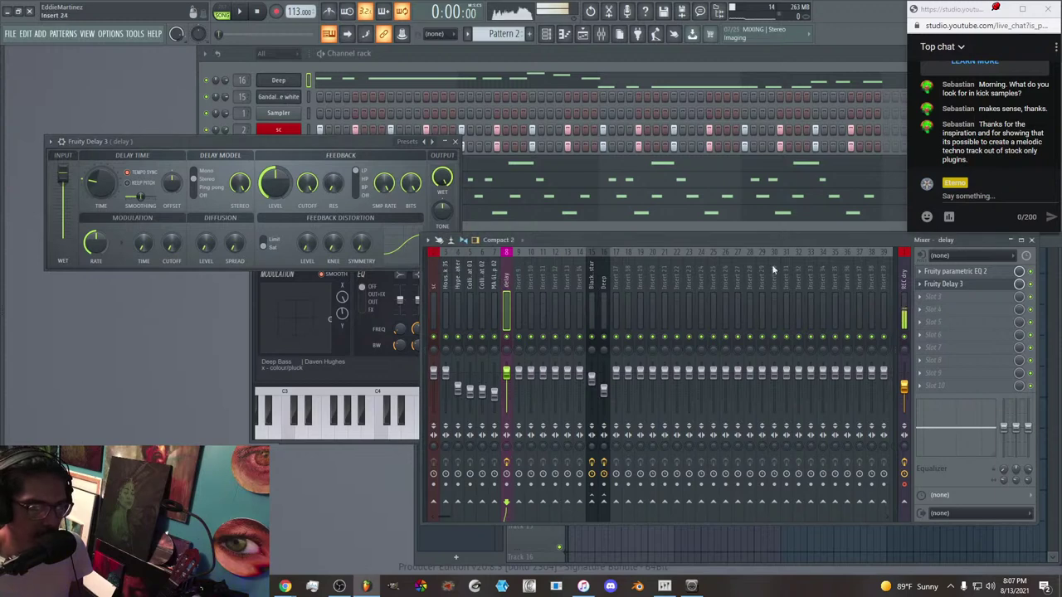
pyautogui.moveTo(242, 140); pyautogui.dragTo(260, 98)
pyautogui.rightClick(510, 282)
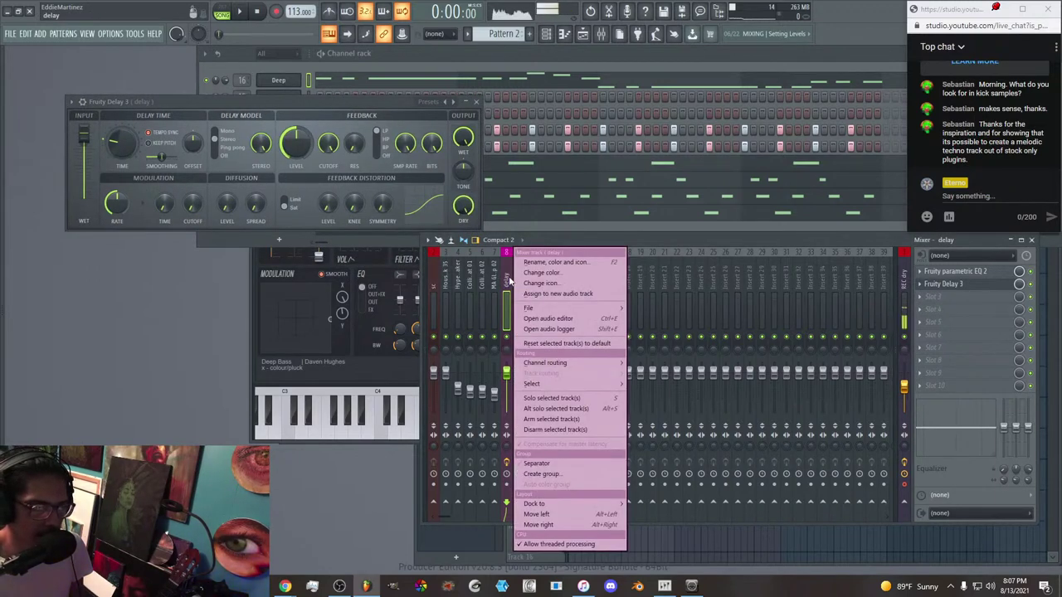
pyautogui.moveTo(550, 311)
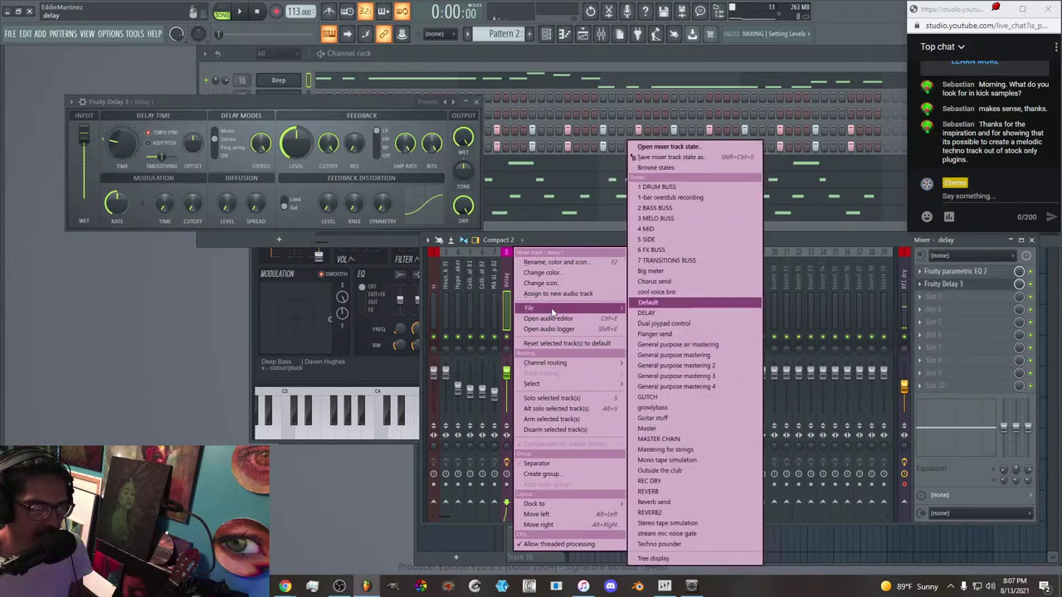
pyautogui.click(713, 159)
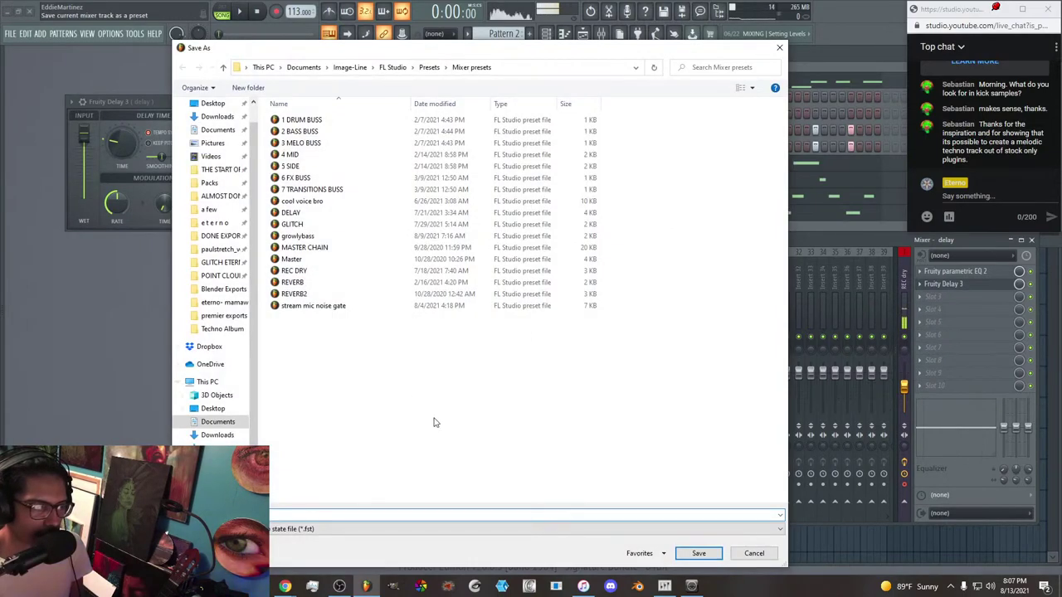
pyautogui.click(778, 48)
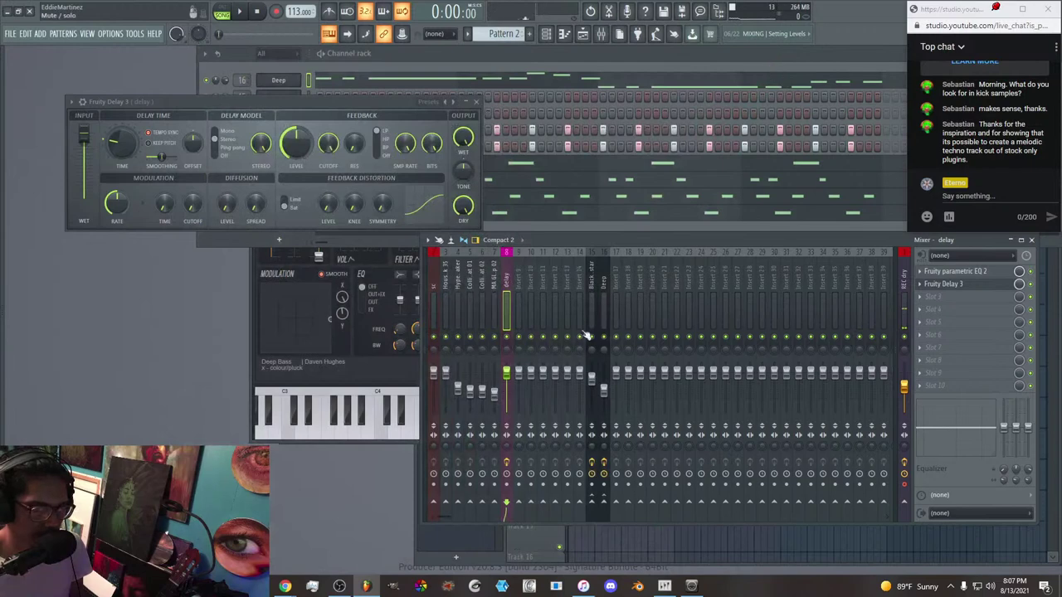
pyautogui.rightClick(642, 297)
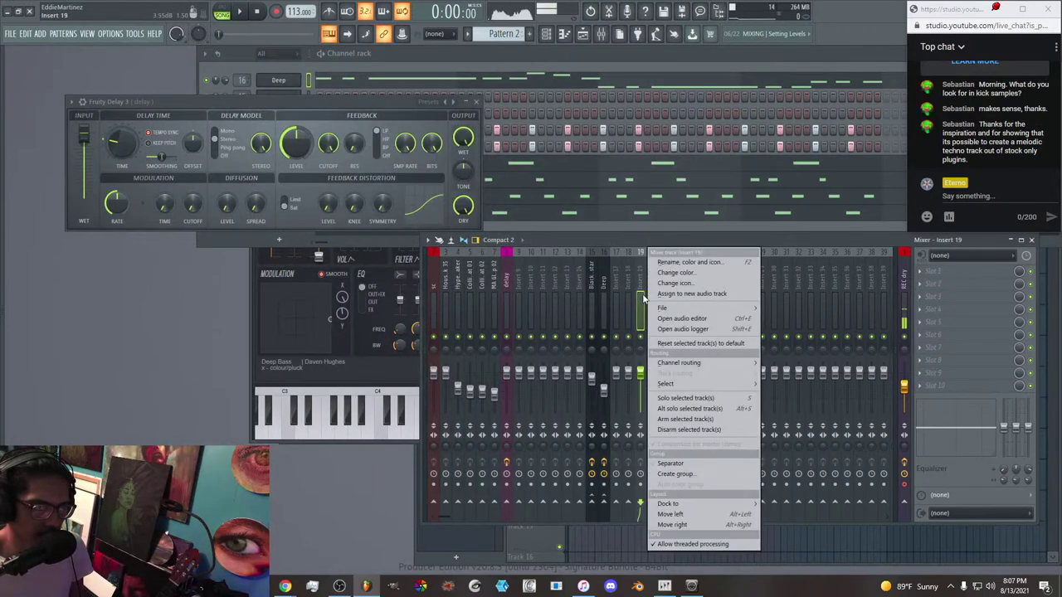
pyautogui.click(567, 301)
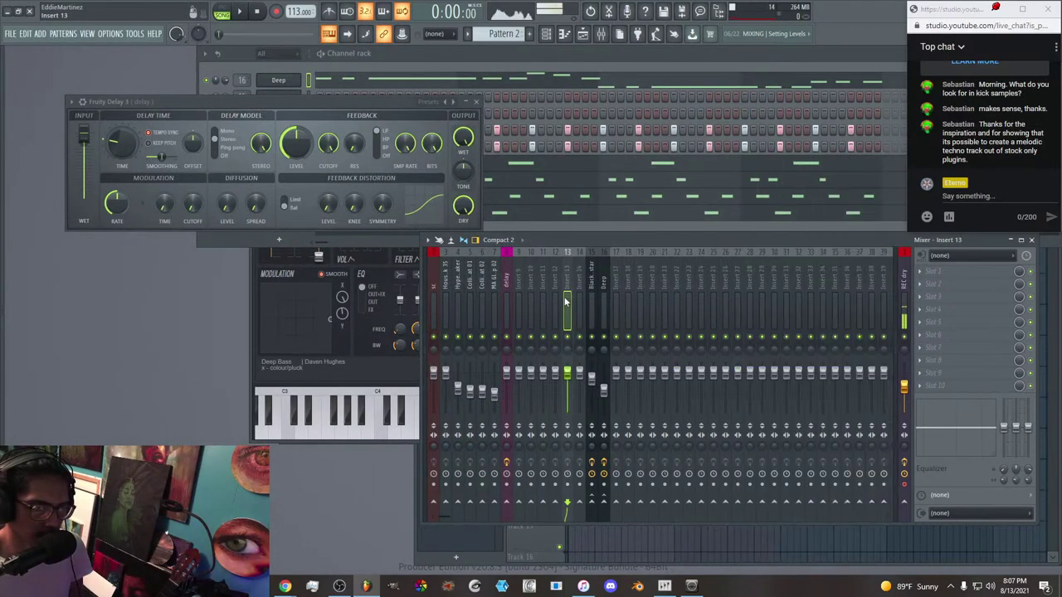
pyautogui.click(507, 288)
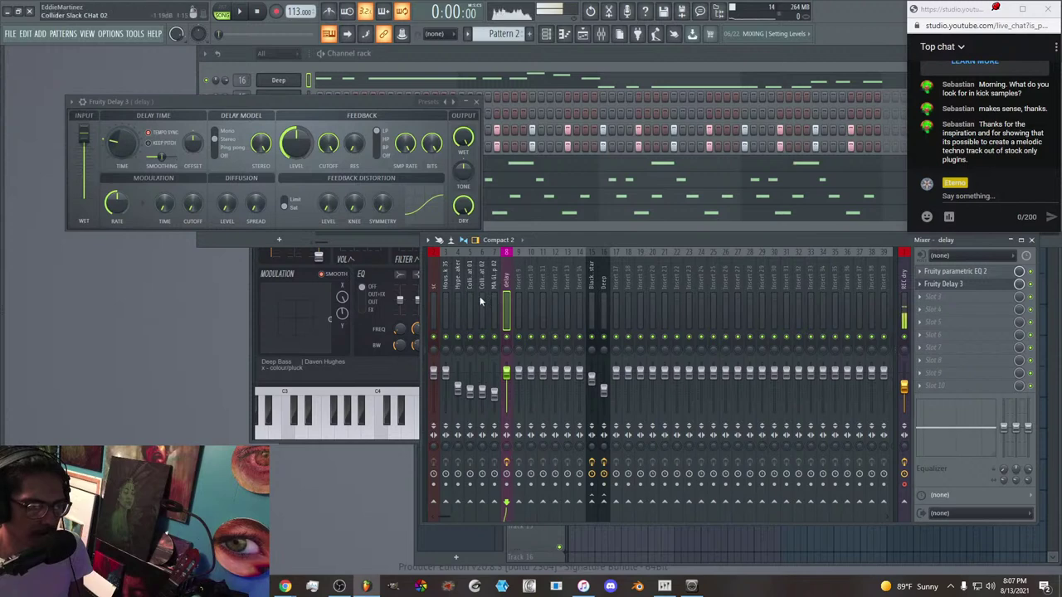
# Copy the delay track's mixer state, including its name, colour and plugins, onto insert 19.
pyautogui.rightClick(504, 284)
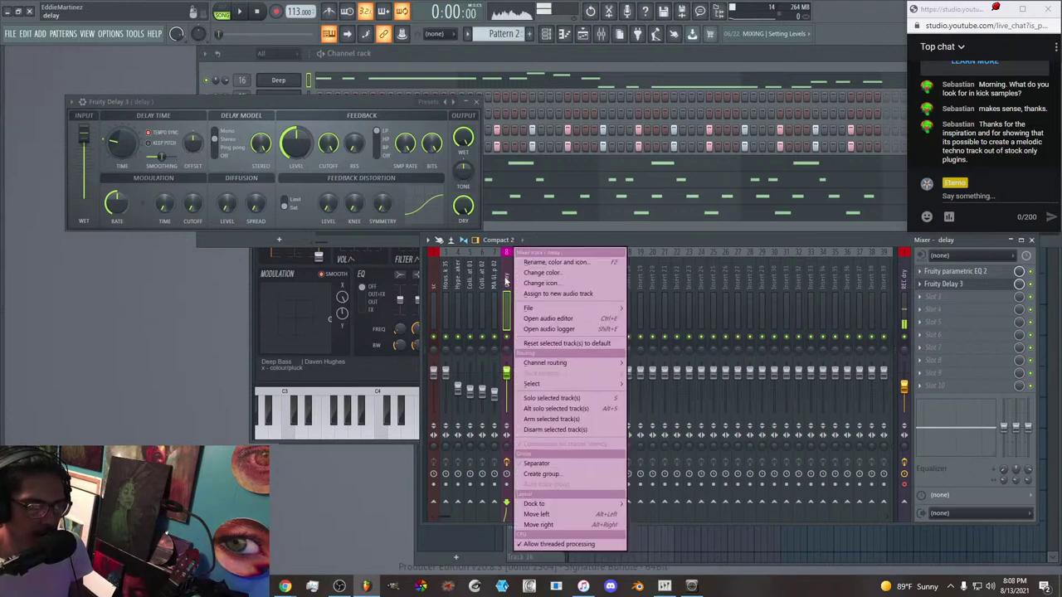
pyautogui.moveTo(529, 309)
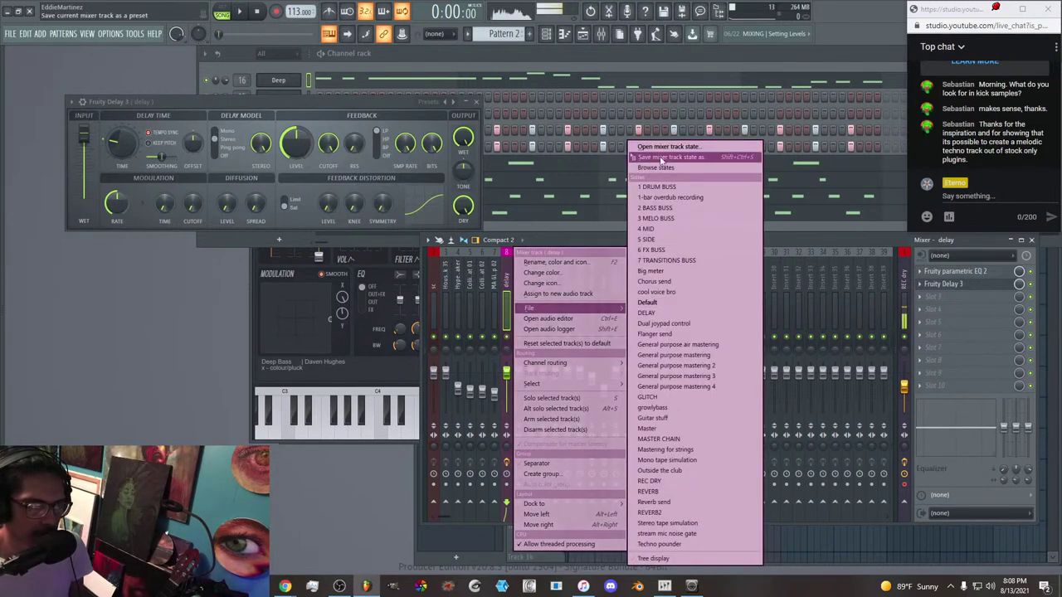
pyautogui.moveTo(661, 158); pyautogui.dragTo(528, 289)
pyautogui.moveTo(593, 284); pyautogui.dragTo(591, 323)
pyautogui.moveTo(645, 290); pyautogui.dragTo(644, 294)
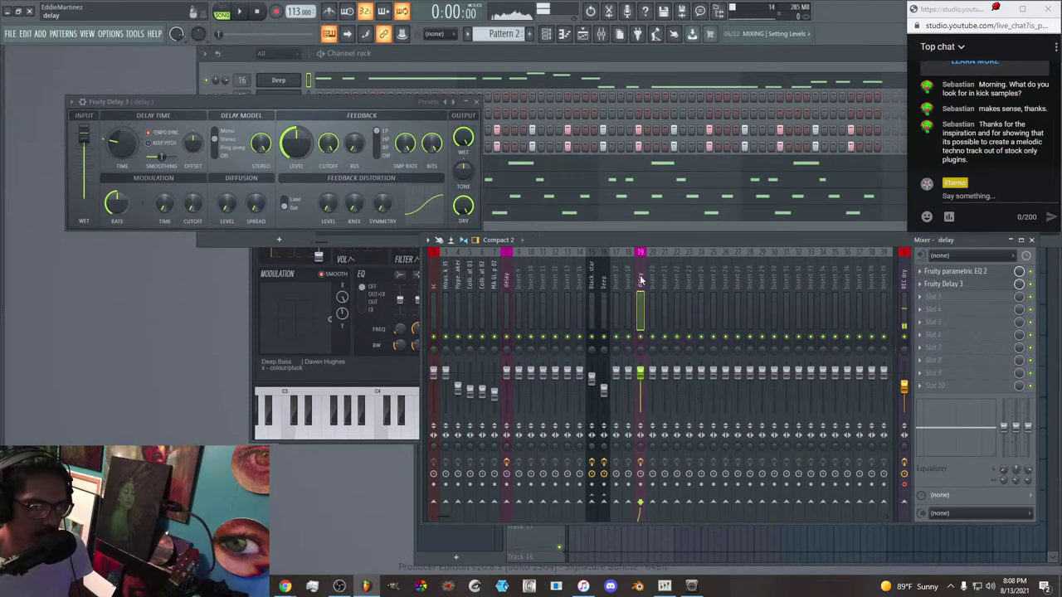
pyautogui.click(513, 283)
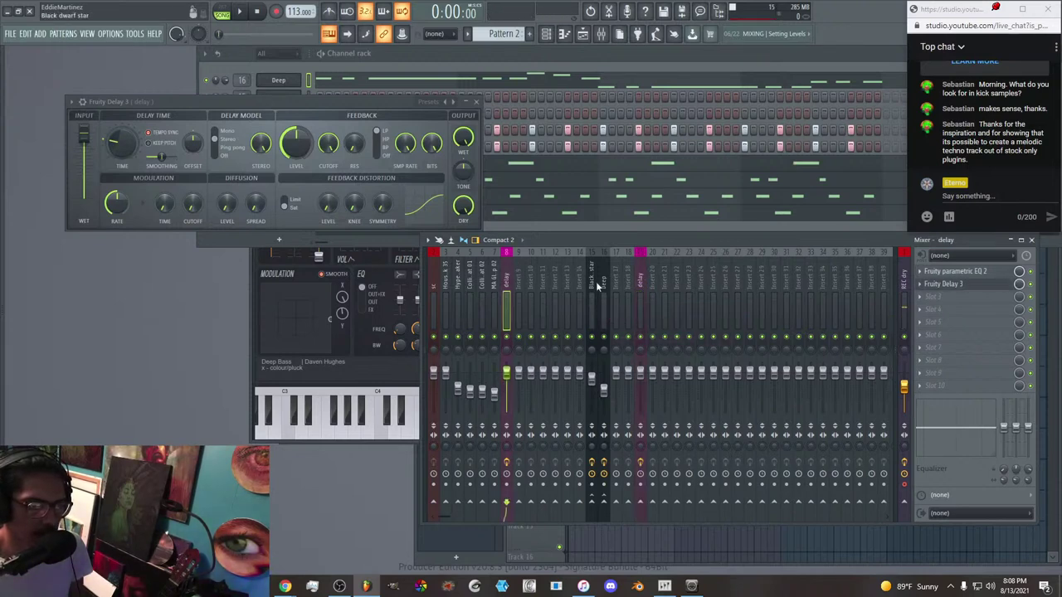
# Reset the duplicate delay track on insert 19 to its default state, removing its plugins.
pyautogui.click(638, 279)
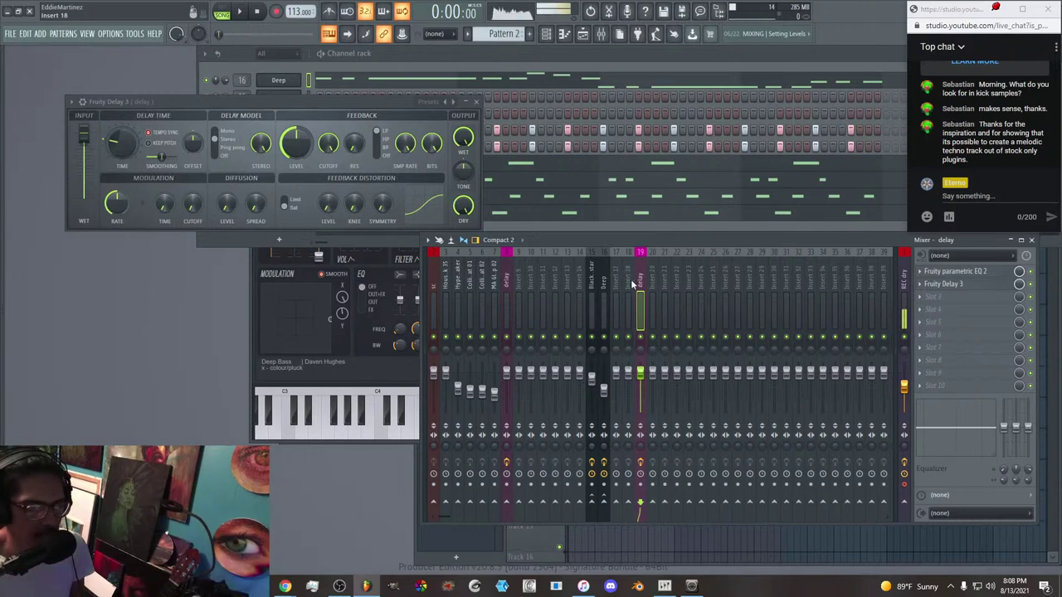
pyautogui.rightClick(633, 283)
pyautogui.click(674, 342)
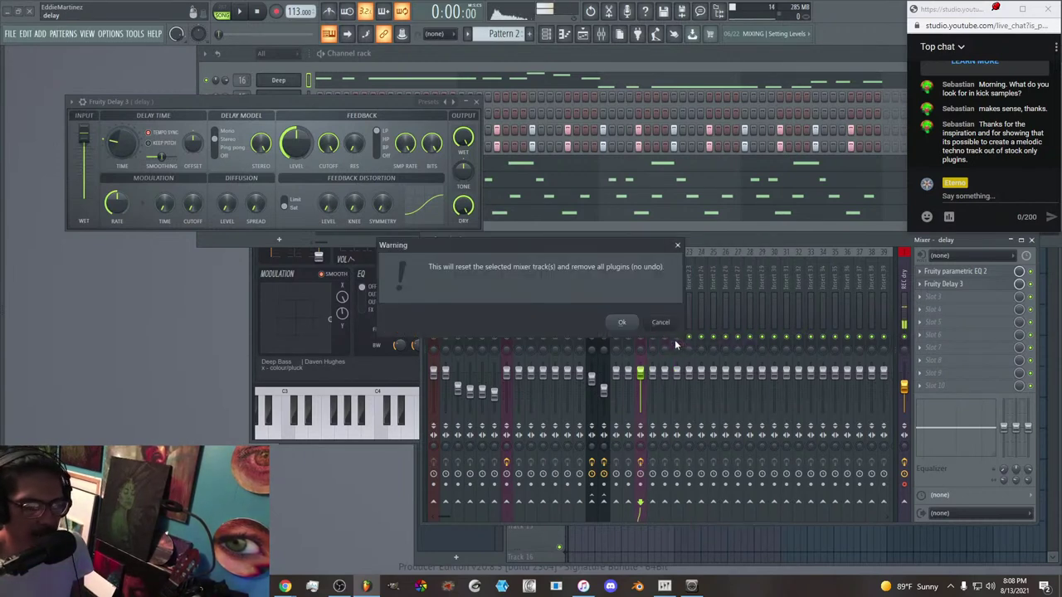
pyautogui.press('Return')
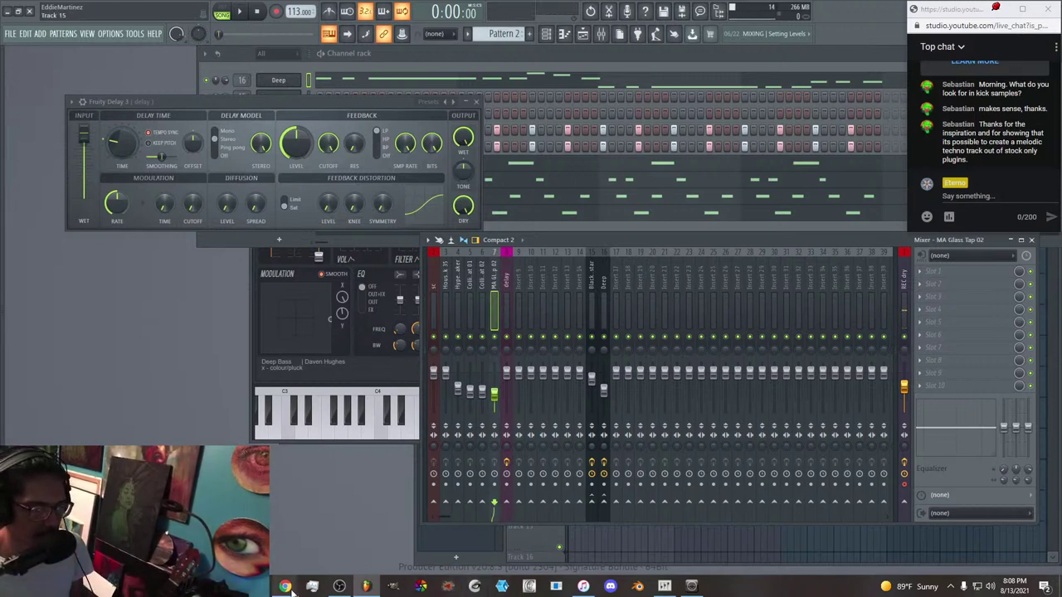
# Switch to the YouTube Studio page in Chrome to check the live stream's status, and return to FL Studio.
pyautogui.click(339, 587)
pyautogui.click(339, 587)
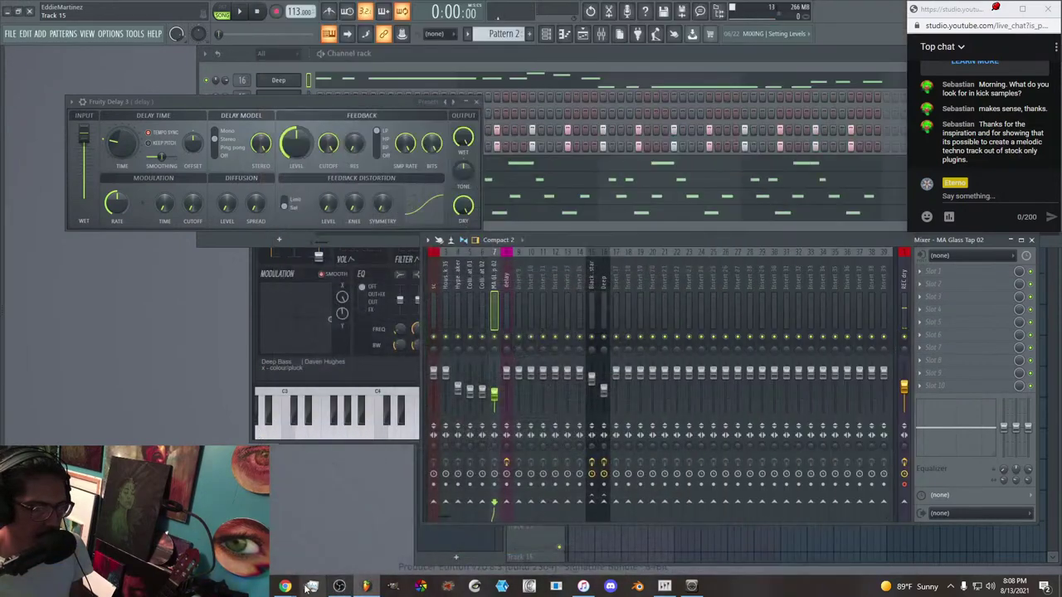
pyautogui.moveTo(292, 586)
pyautogui.click(289, 565)
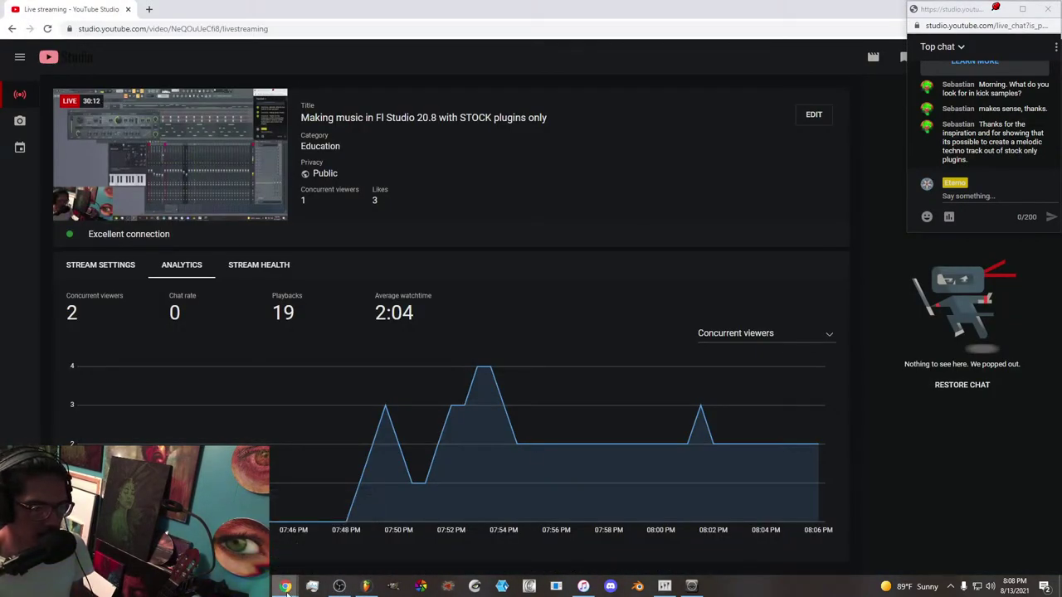
pyautogui.click(365, 587)
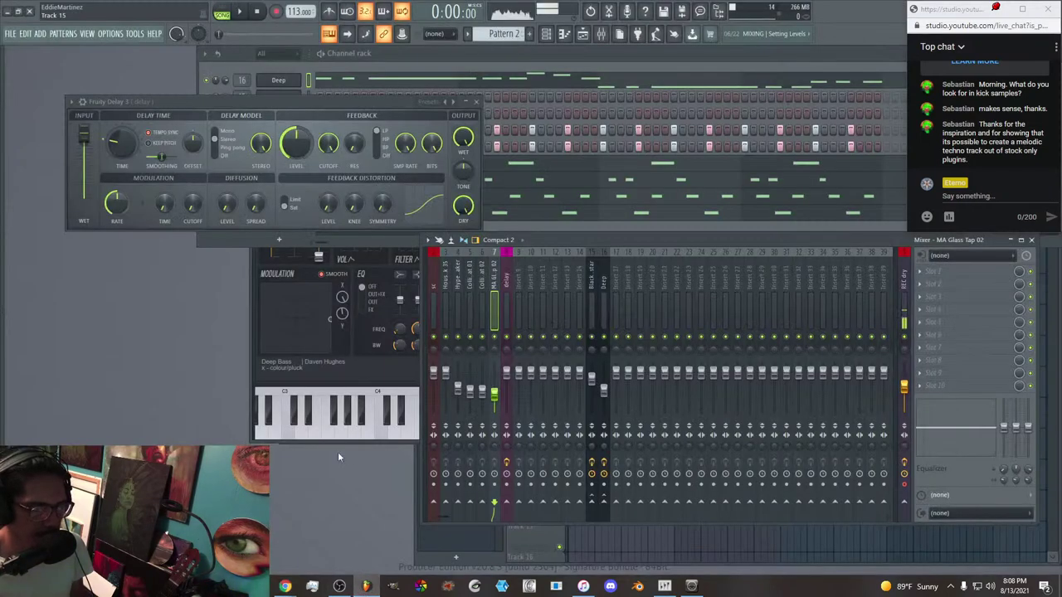
# Route the MA Glass Tap 02 track to the delay track and raise the send level to about 99% during playback.
pyautogui.moveTo(379, 98); pyautogui.dragTo(385, 139)
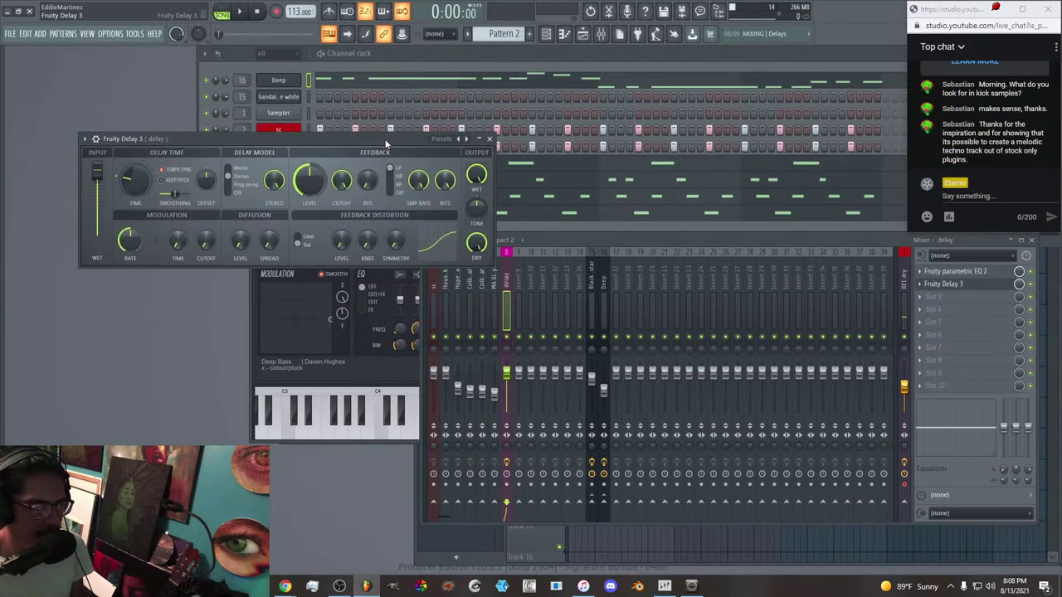
pyautogui.moveTo(305, 139); pyautogui.dragTo(521, 370)
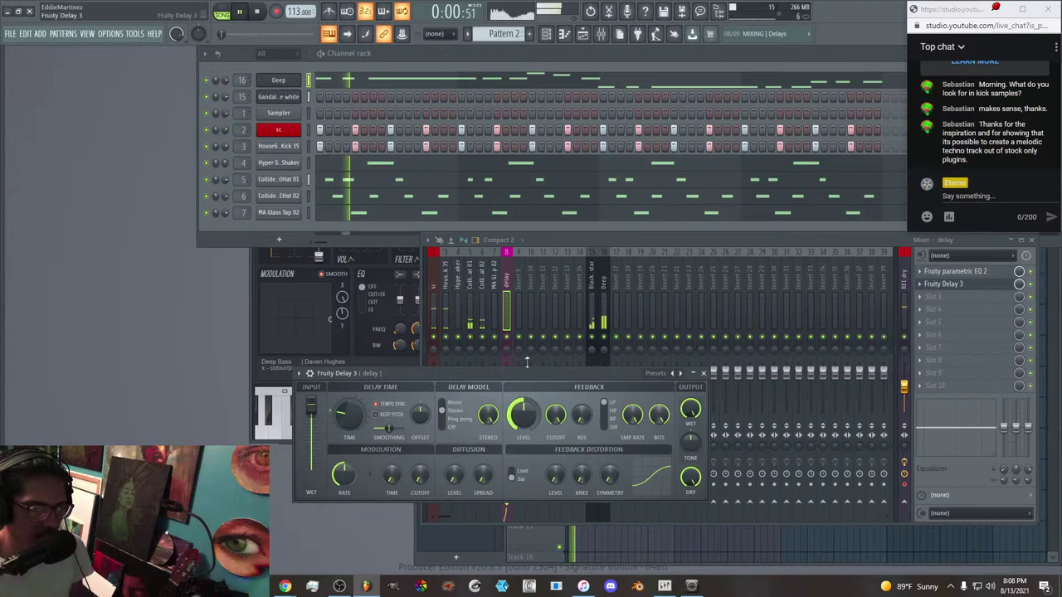
pyautogui.click(494, 318)
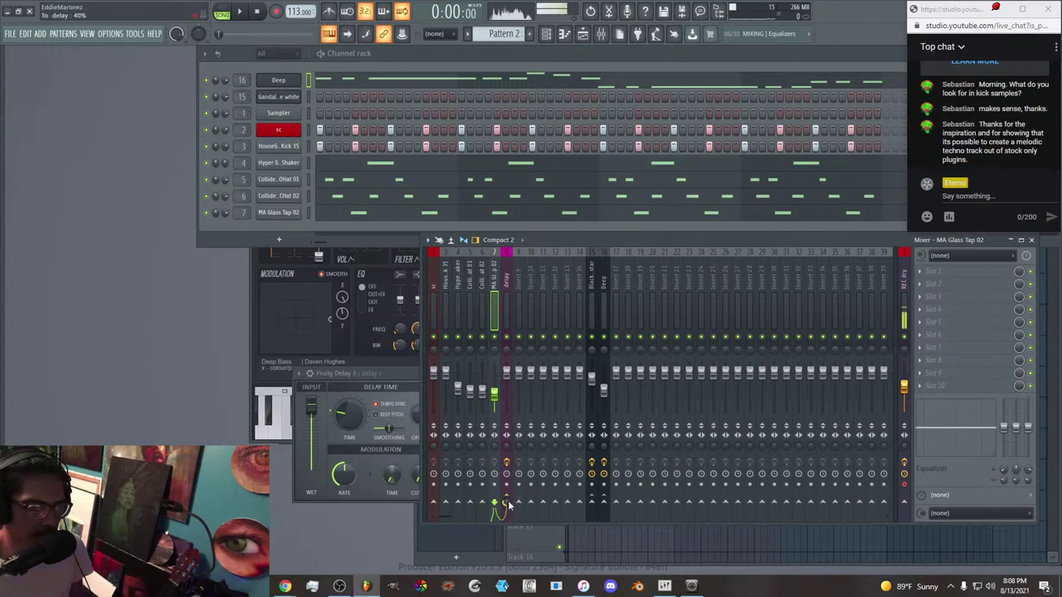
pyautogui.press('space')
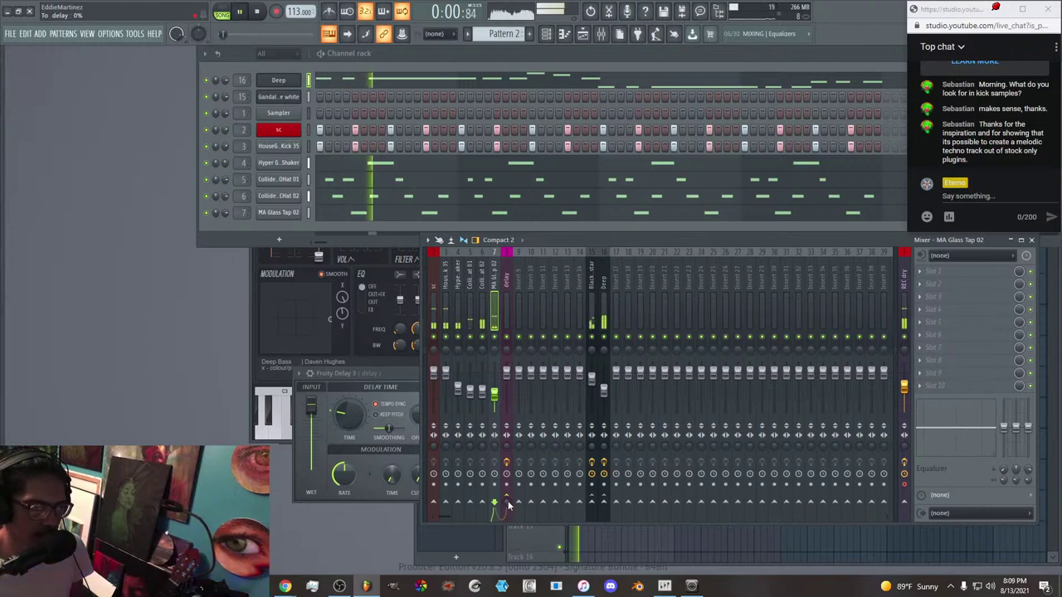
pyautogui.moveTo(507, 502); pyautogui.dragTo(507, 423)
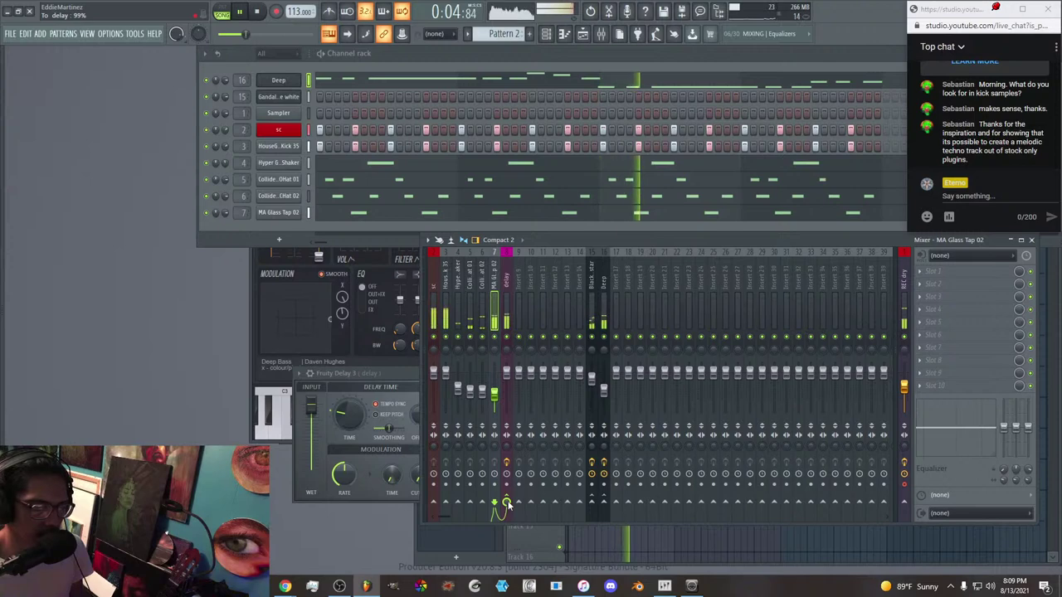
pyautogui.press('space')
# Open the delay track's Fruity Delay 3 and lower its feedback level to the minimum during playback.
pyautogui.click(511, 322)
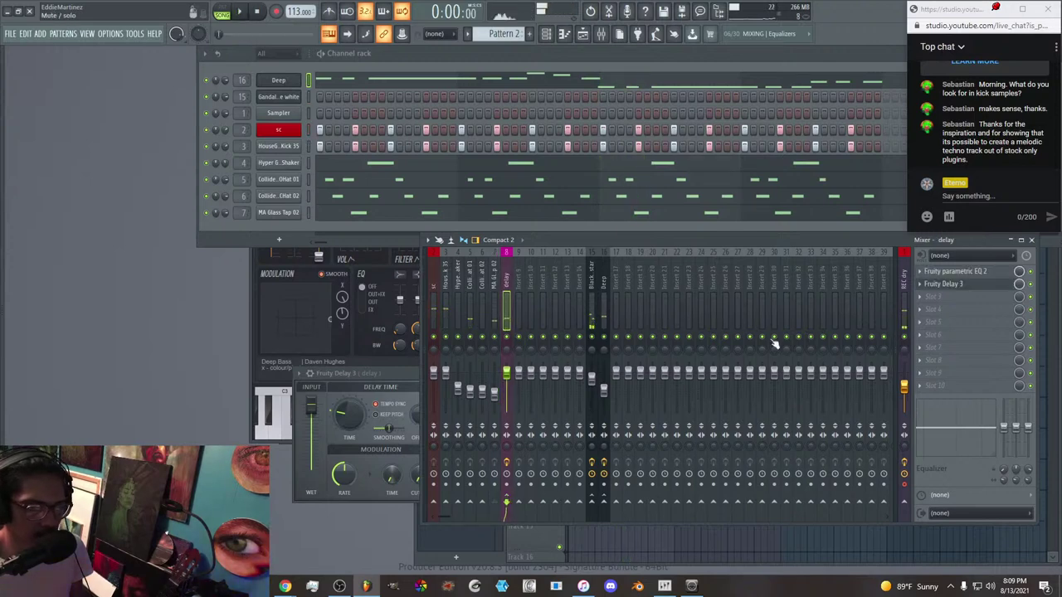
pyautogui.click(945, 284)
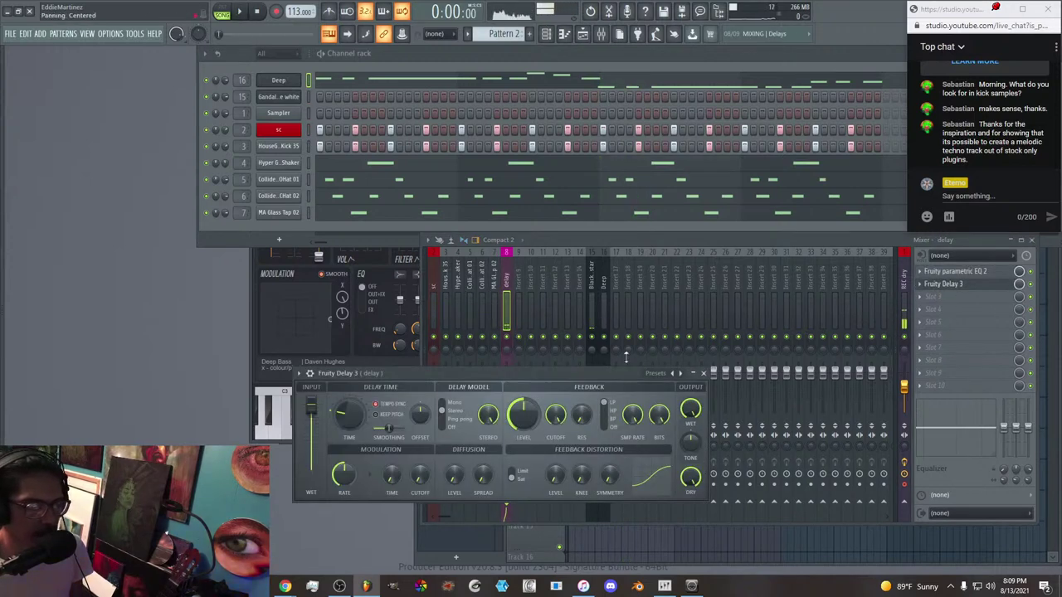
pyautogui.moveTo(563, 379); pyautogui.dragTo(668, 259)
pyautogui.press('space')
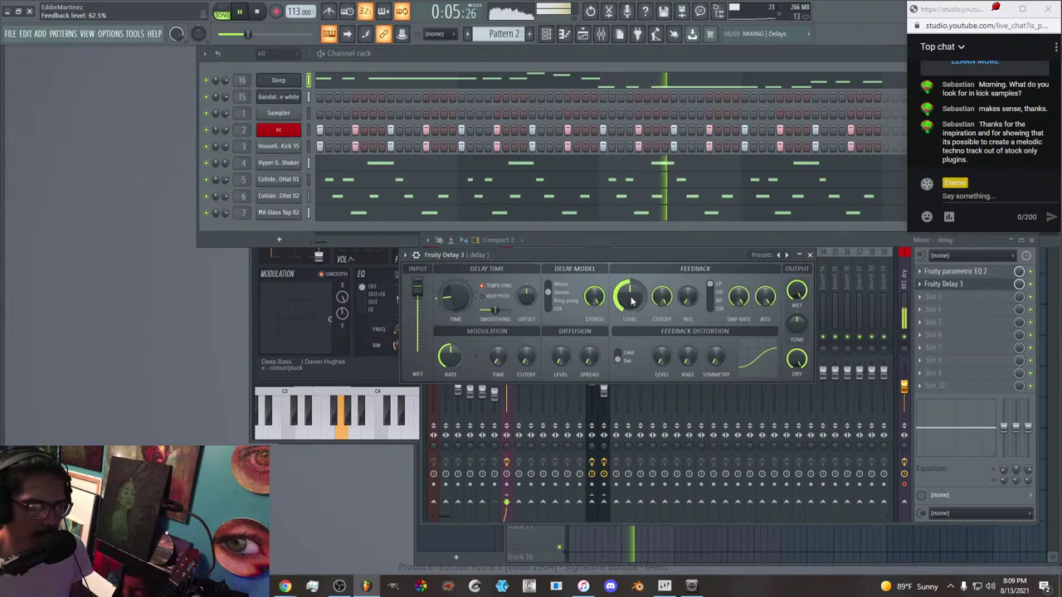
pyautogui.moveTo(630, 301); pyautogui.dragTo(630, 357)
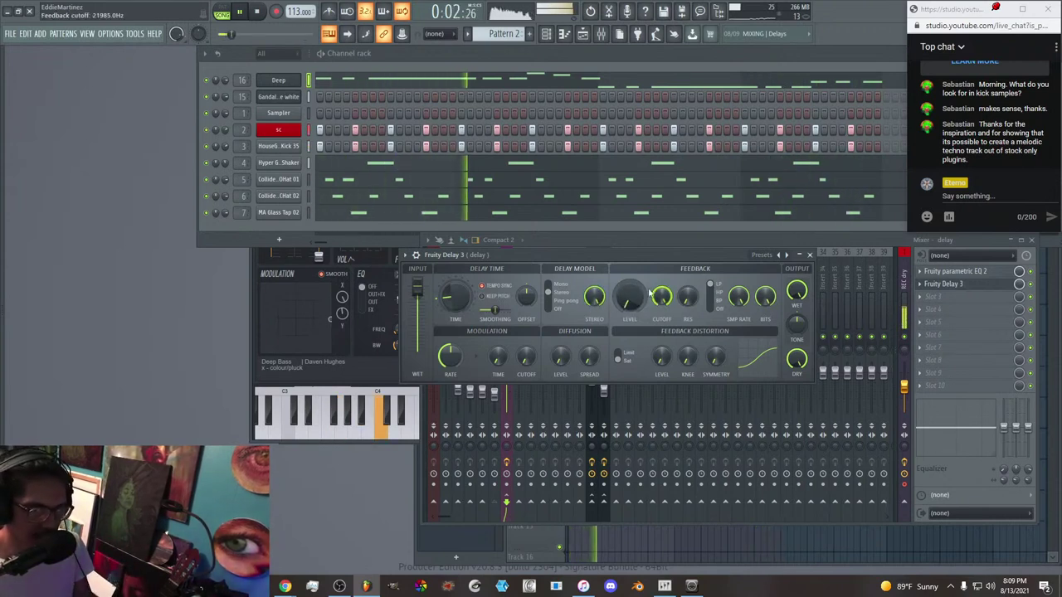
# Lower the delay's feedback cutoff to about 1197 Hz with feedback resonance at 0%, then stop playback.
pyautogui.moveTo(662, 296); pyautogui.dragTo(662, 338)
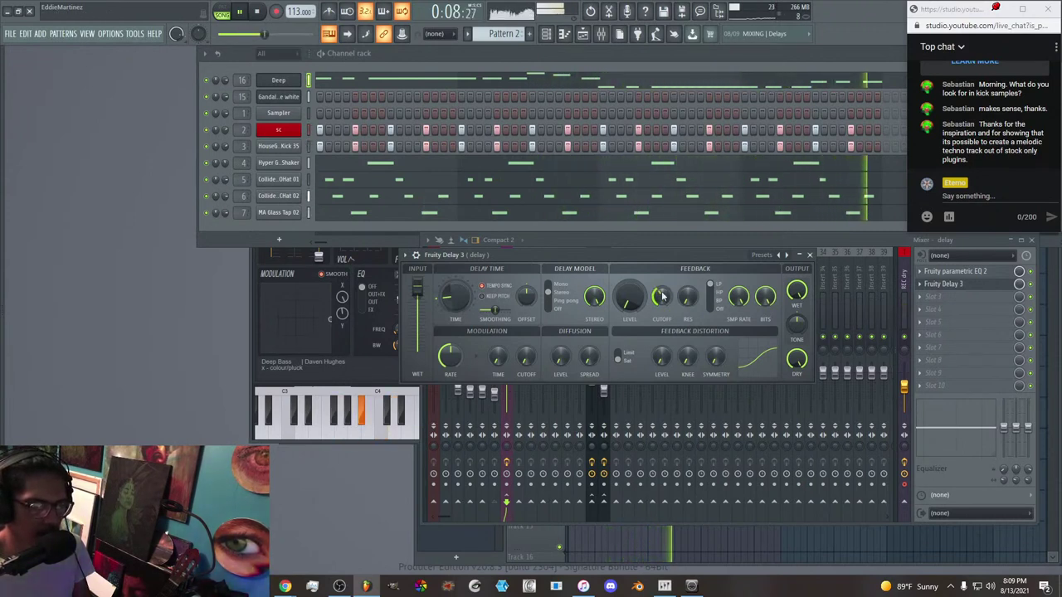
pyautogui.moveTo(687, 297); pyautogui.dragTo(686, 324)
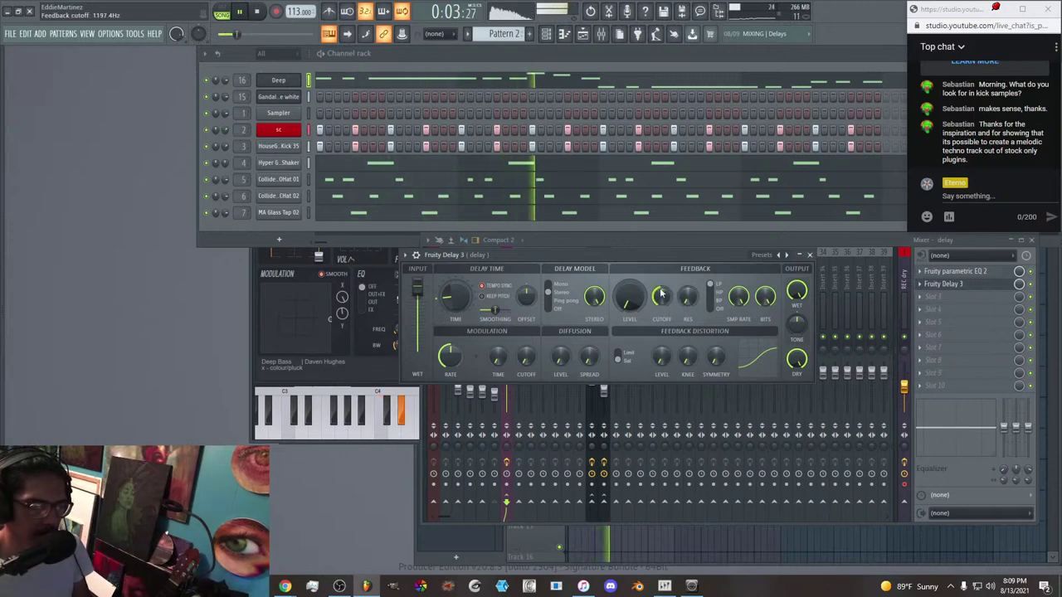
pyautogui.press('space')
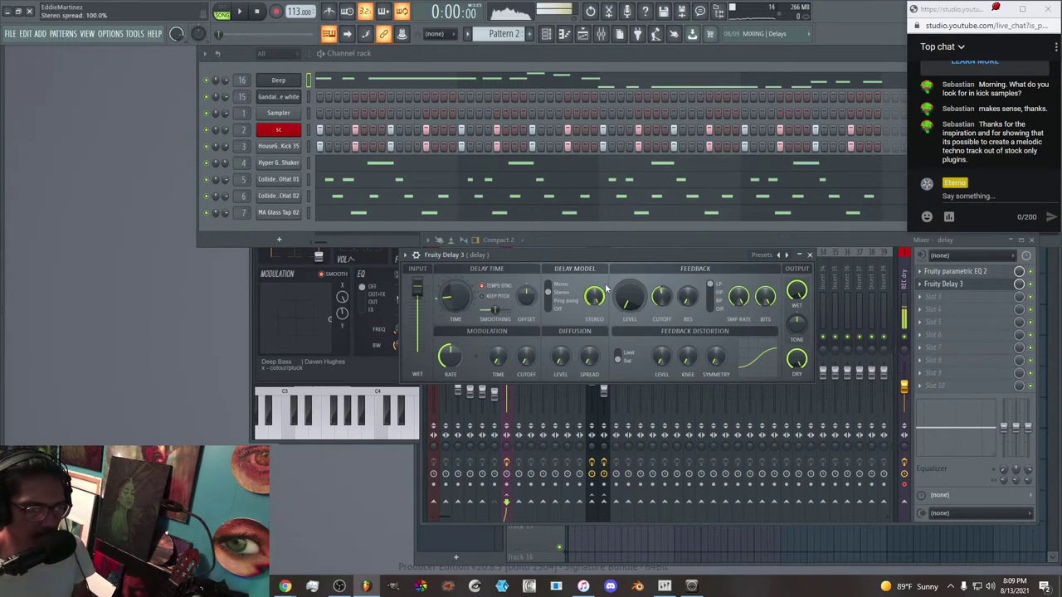
pyautogui.moveTo(601, 258)
pyautogui.mouseDown()
pyautogui.moveTo(601, 405)
pyautogui.moveTo(631, 276)
pyautogui.moveTo(619, 257)
pyautogui.mouseUp()
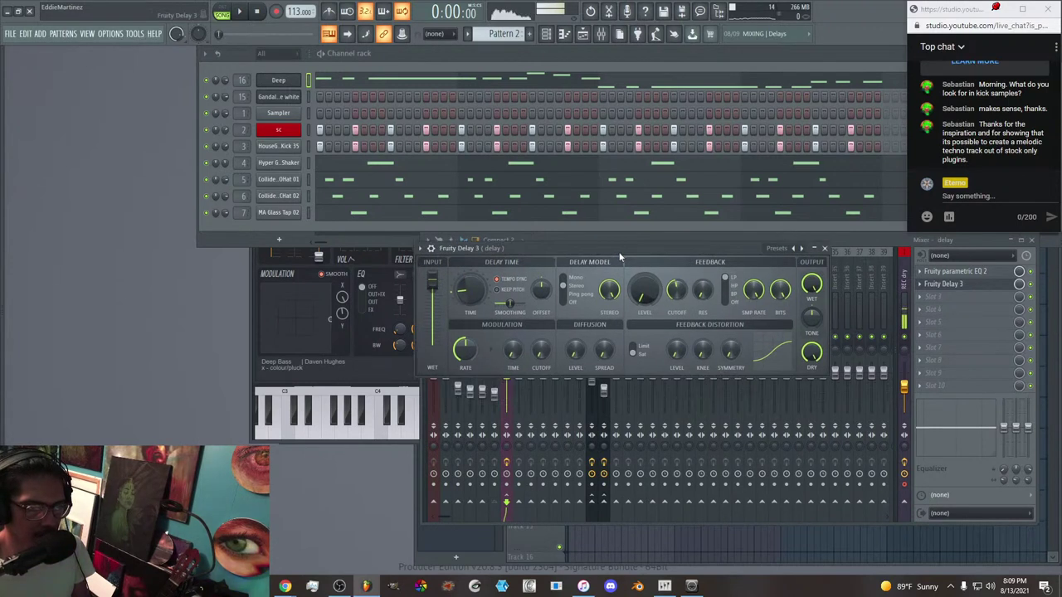
# Audition the ping pong delay model during playback, raising its pan to 100% and bringing it back below centre.
pyautogui.click(566, 295)
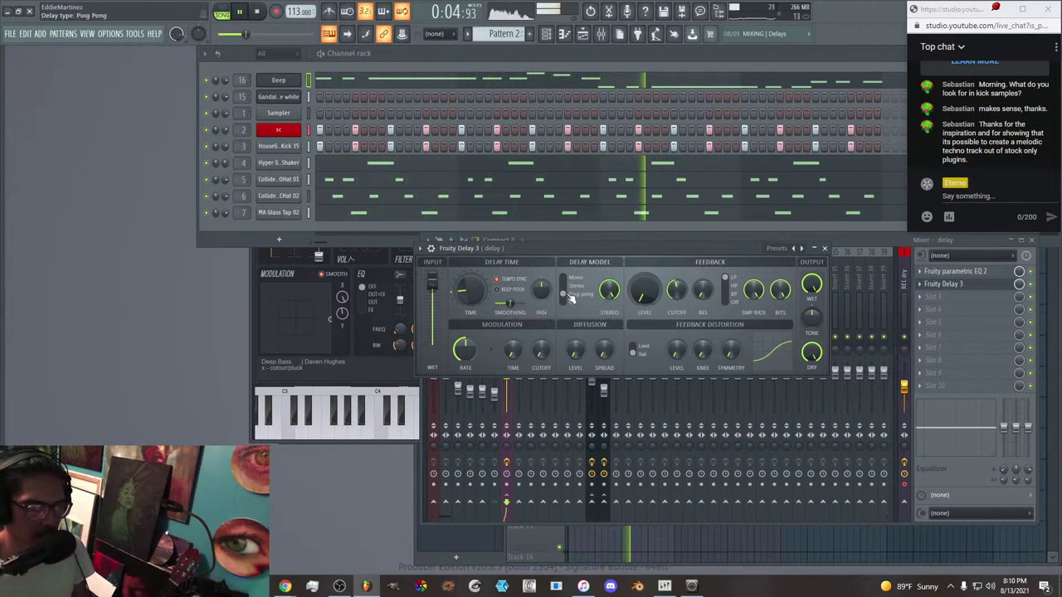
pyautogui.scroll(5, 542, 295)
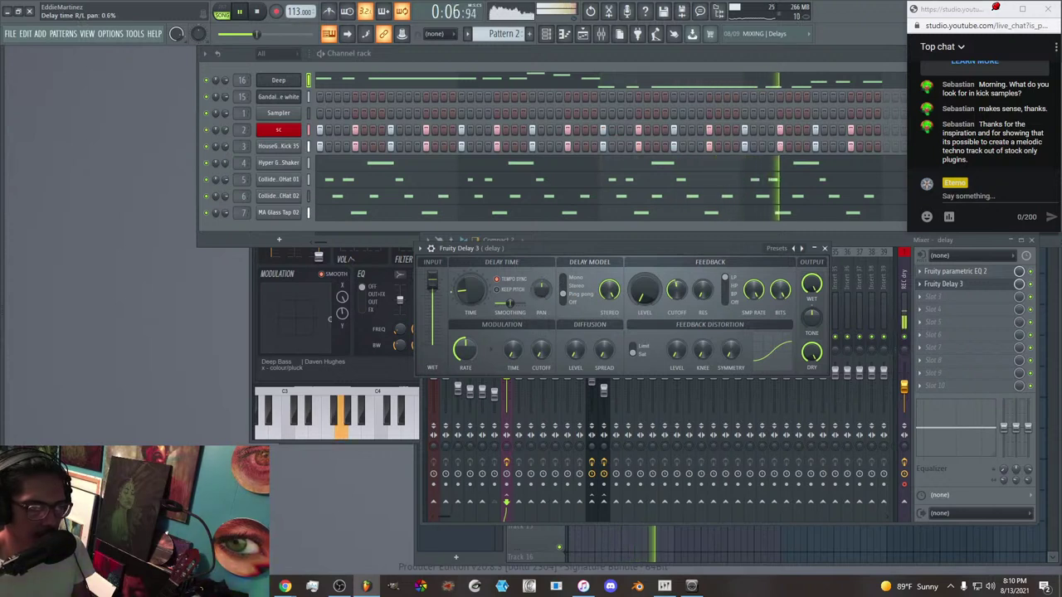
pyautogui.scroll(5, 540, 295)
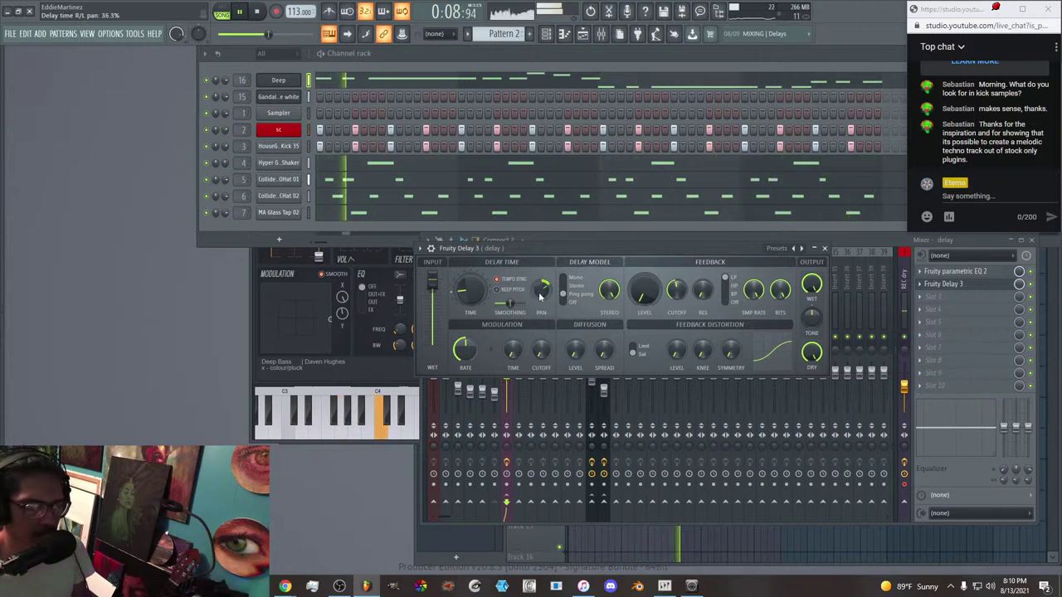
pyautogui.scroll(3, 541, 295)
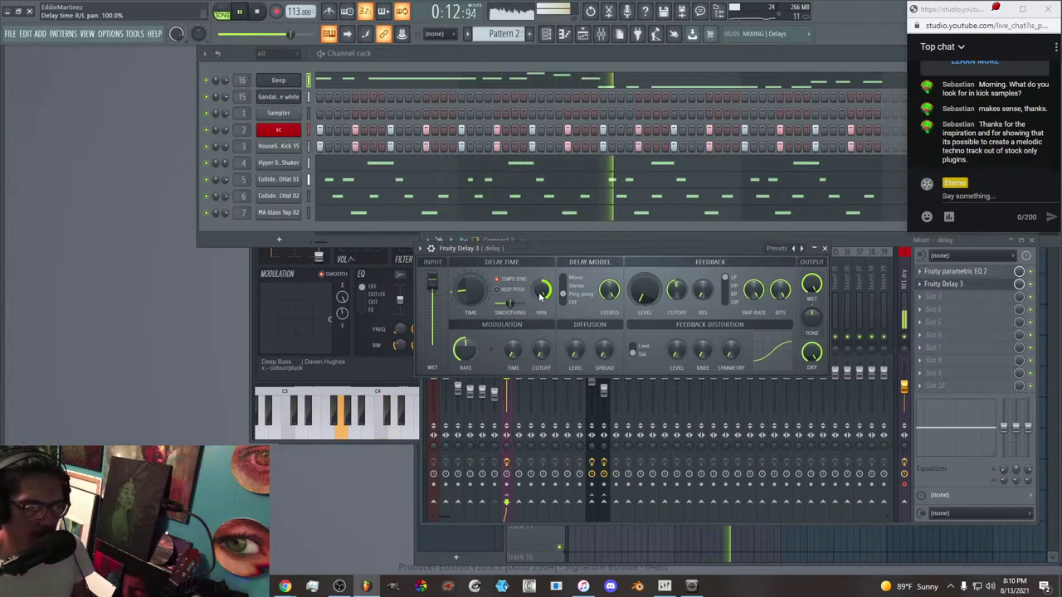
pyautogui.moveTo(540, 296); pyautogui.dragTo(540, 360)
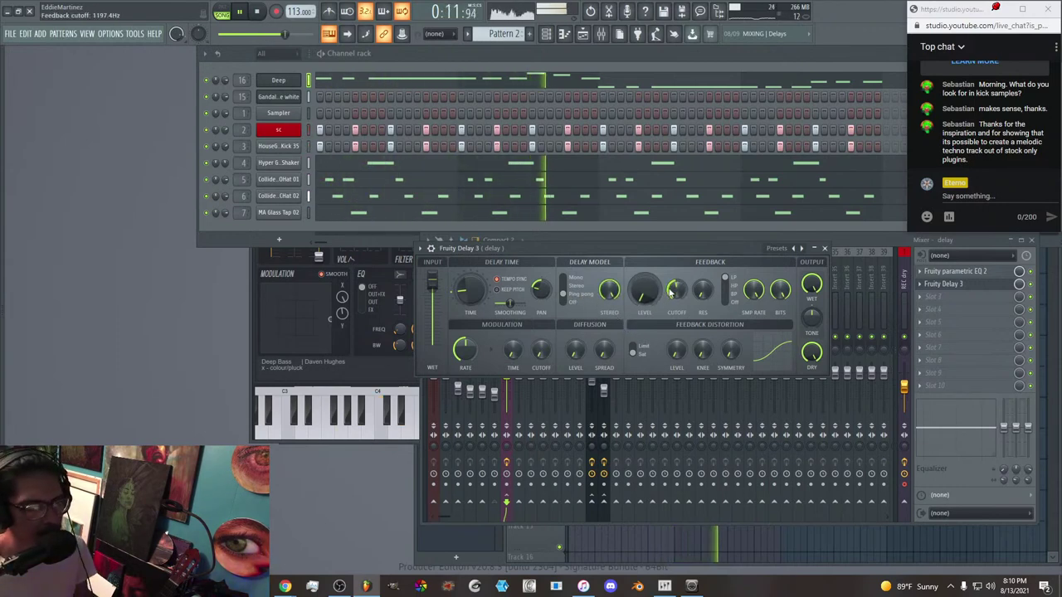
pyautogui.click(727, 295)
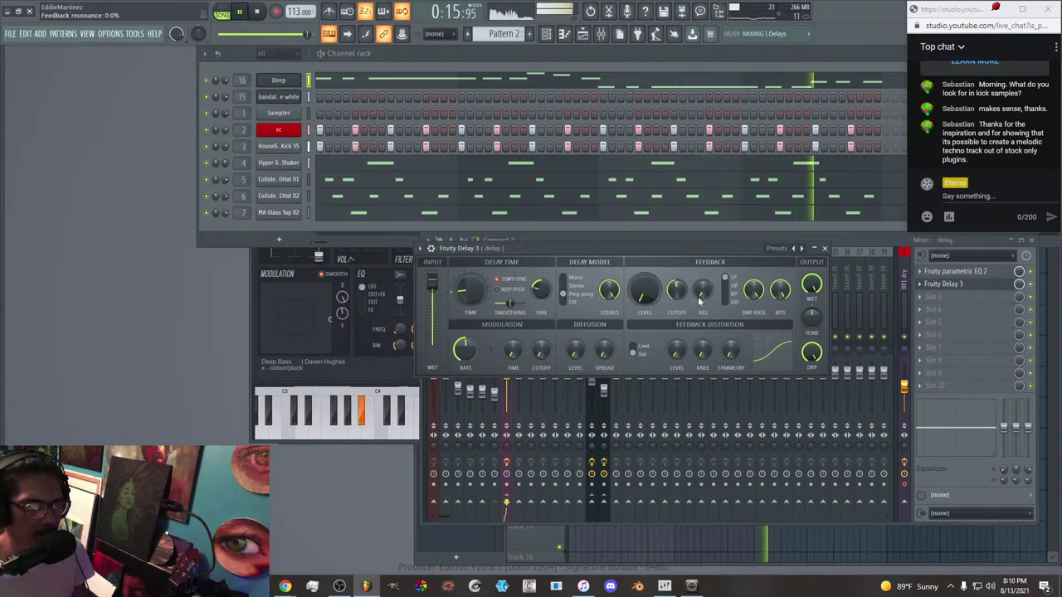
# Set the delay model to stereo and turn the delay time offset below centre.
pyautogui.click(564, 286)
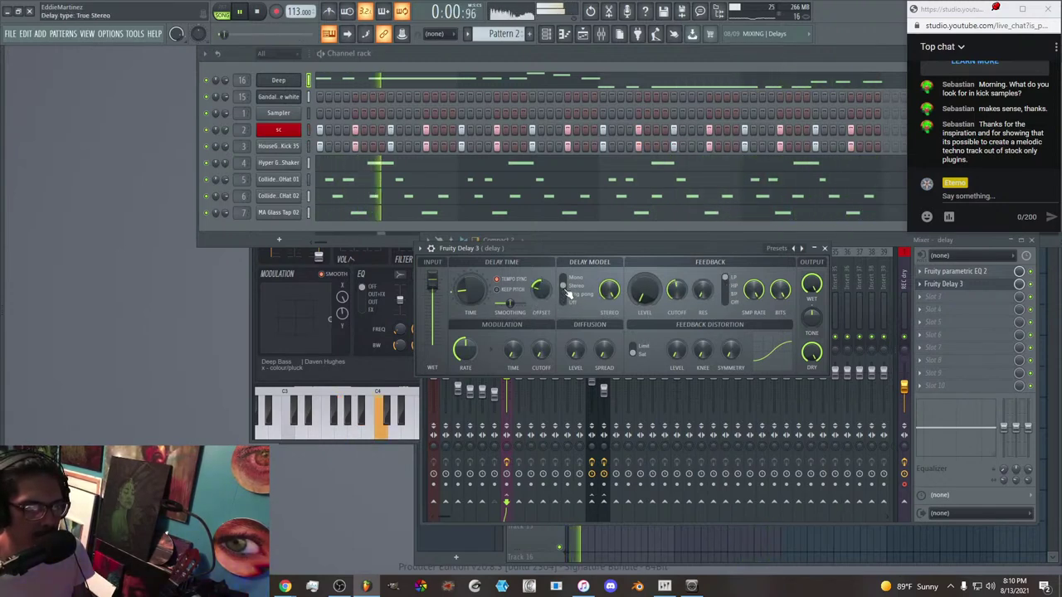
pyautogui.moveTo(547, 294); pyautogui.dragTo(546, 336)
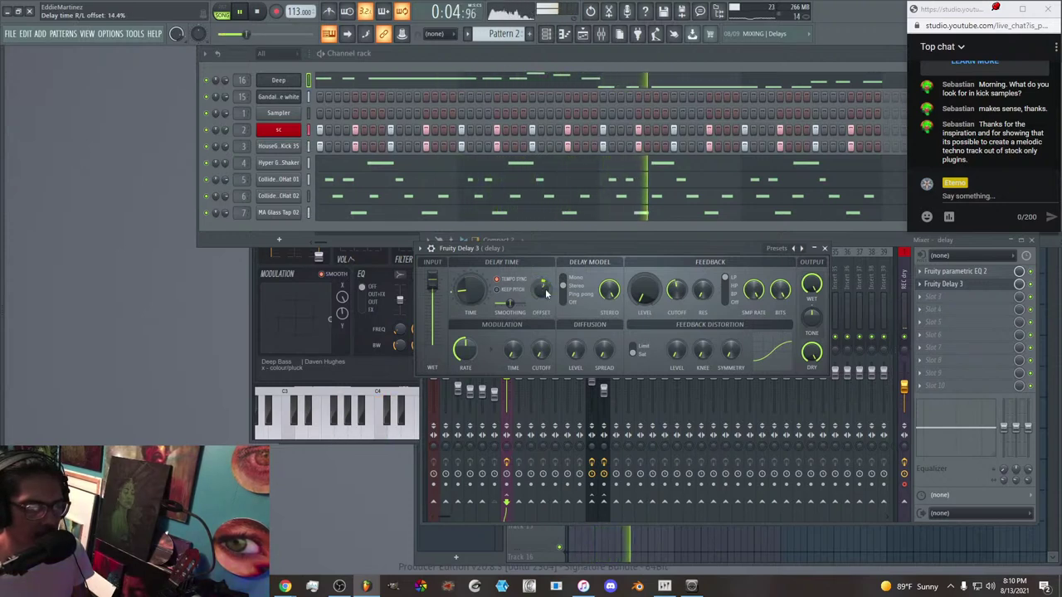
pyautogui.moveTo(546, 293); pyautogui.dragTo(546, 327)
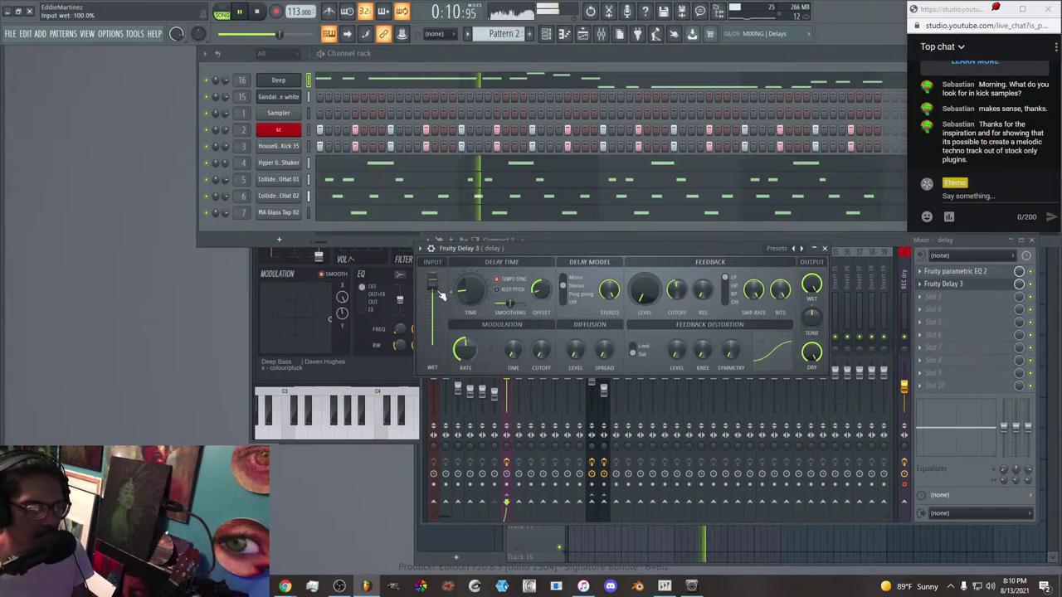
# Try different output tone amounts on the delay and reset the tone to its default.
pyautogui.moveTo(813, 320); pyautogui.dragTo(812, 325)
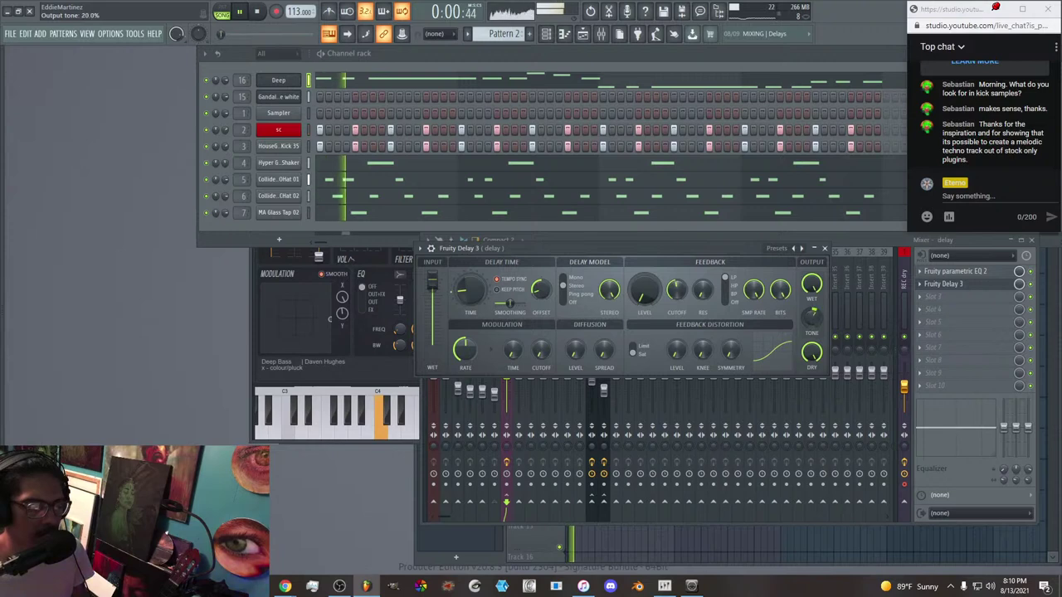
pyautogui.rightClick(821, 316)
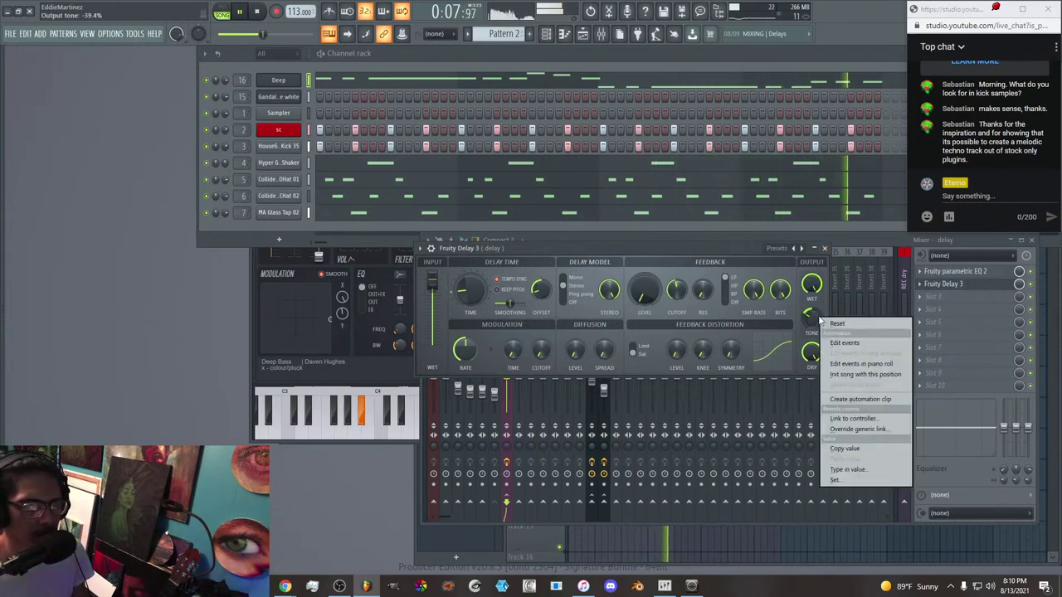
pyautogui.click(827, 326)
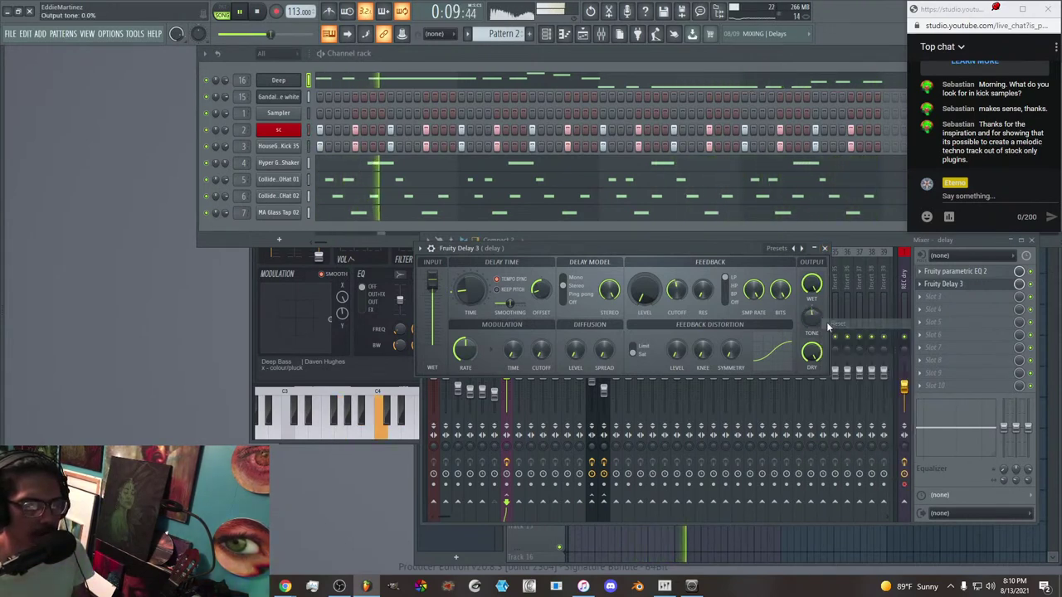
# Close Fruity Delay 3 and lower the MA Glass Tap 02 track's send level to the delay track.
pyautogui.click(824, 248)
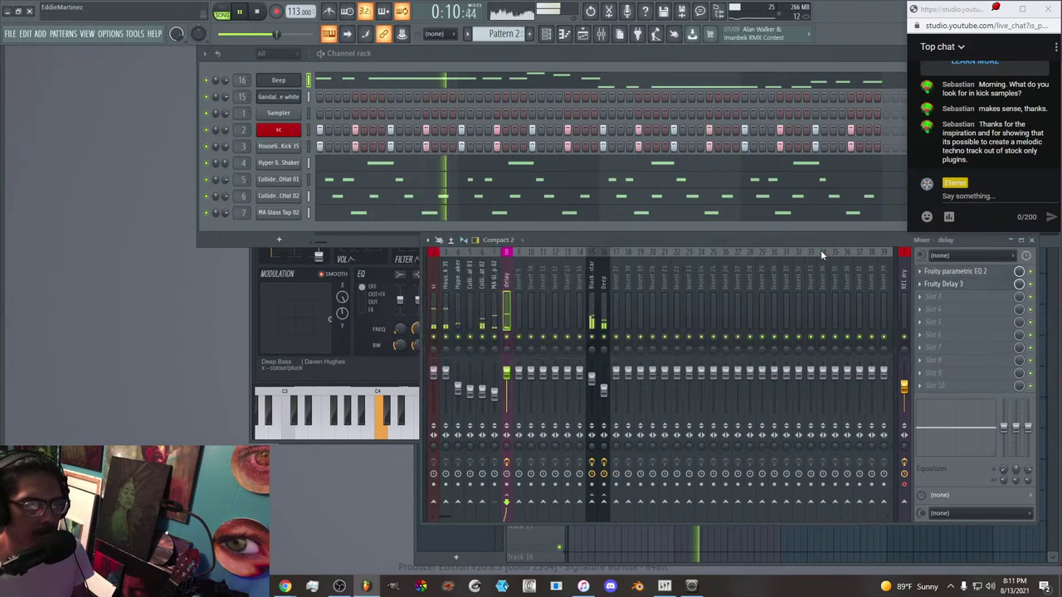
pyautogui.click(496, 328)
pyautogui.moveTo(506, 506); pyautogui.dragTo(506, 529)
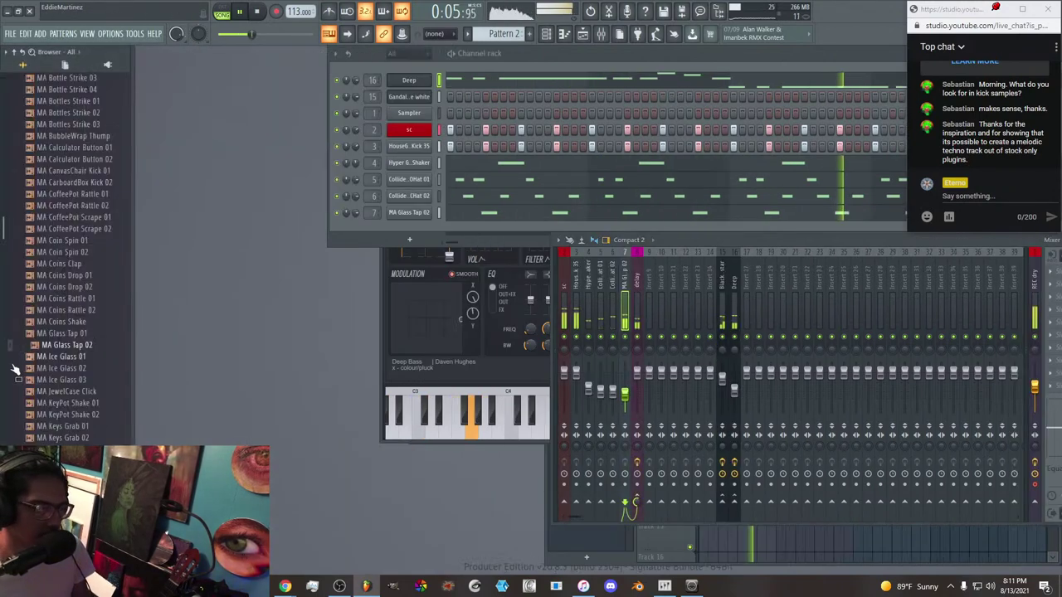
# Collapse the Foley and Drums (ModeAudio) folders in the sample browser and stop playback.
pyautogui.moveTo(4, 365)
pyautogui.scroll(10, 17, 364)
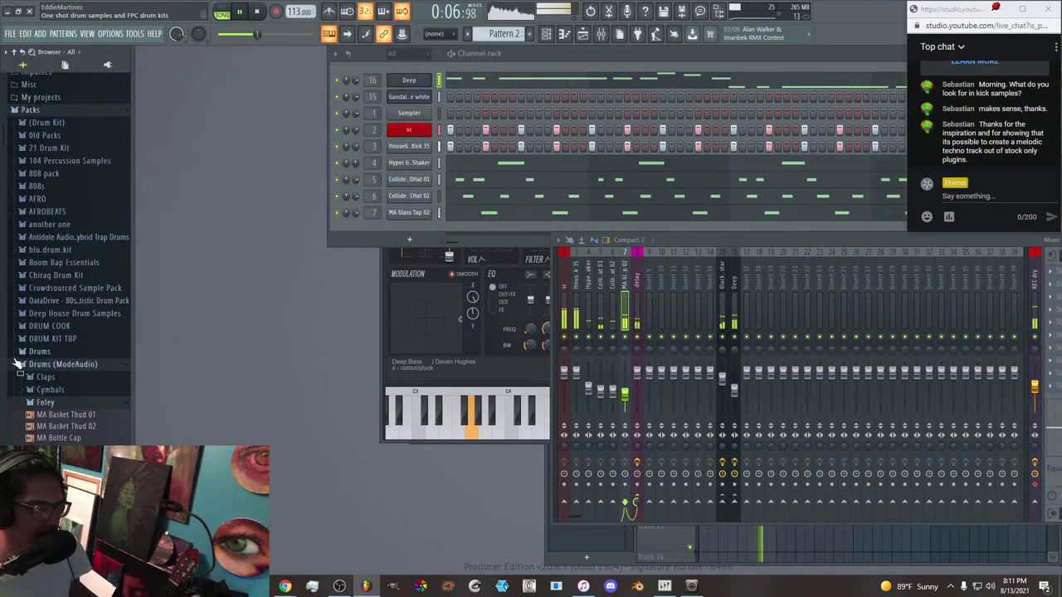
pyautogui.click(52, 403)
pyautogui.click(58, 368)
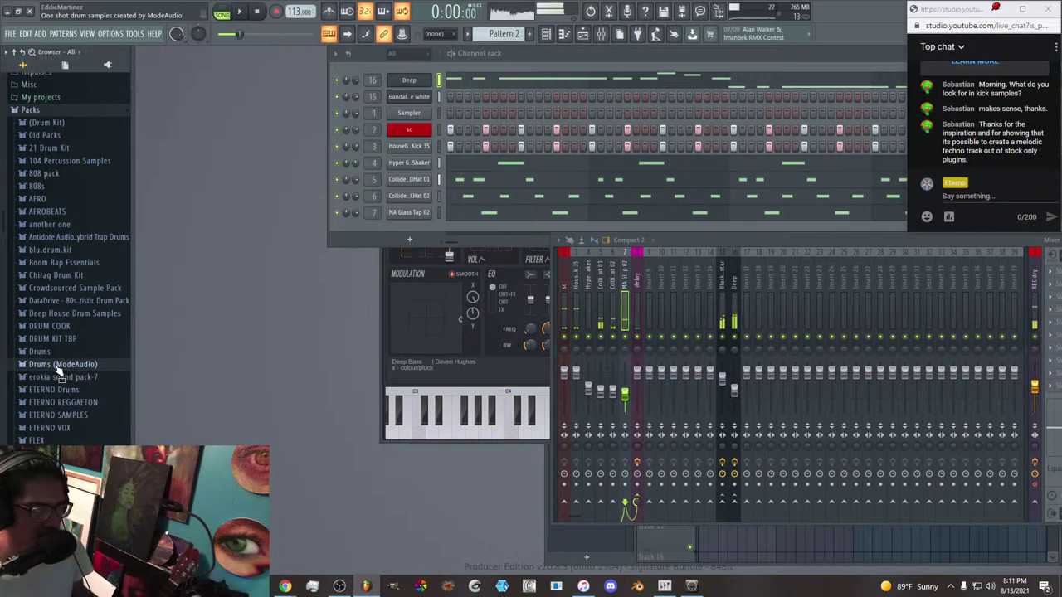
pyautogui.press('space')
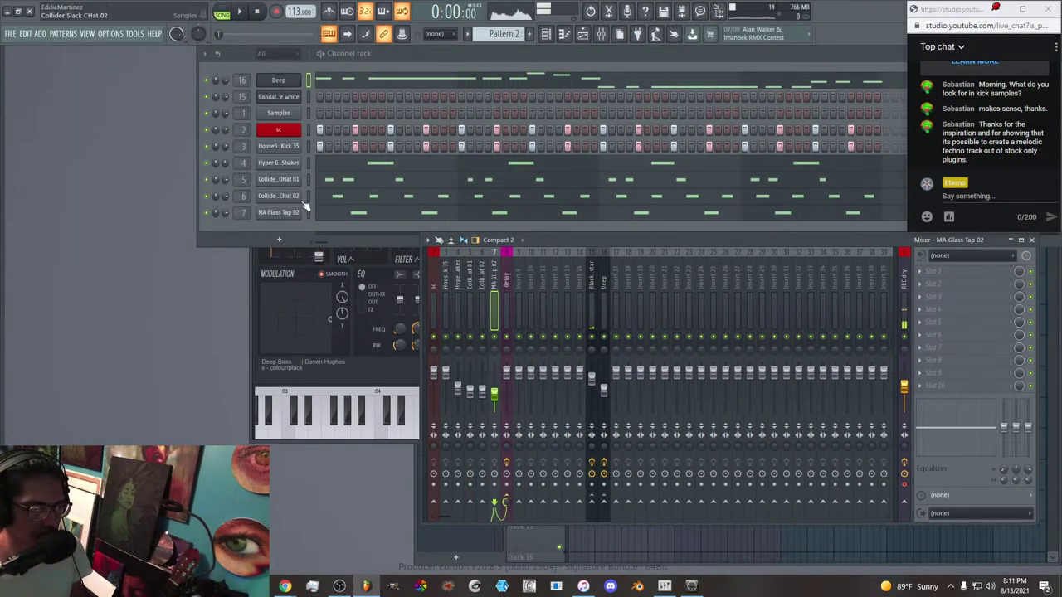
pyautogui.click(261, 272)
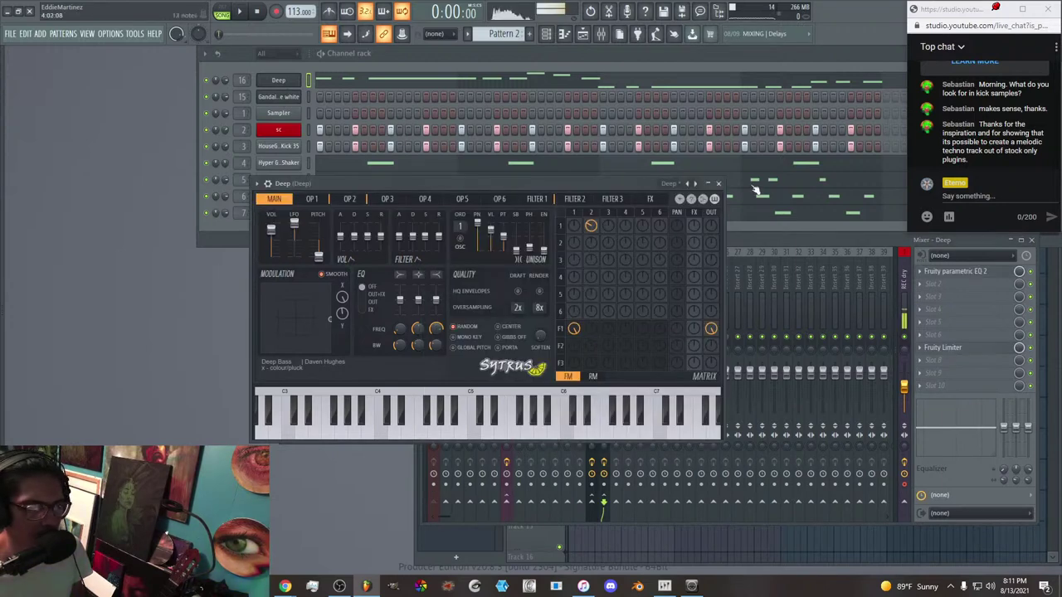
pyautogui.click(719, 183)
pyautogui.rightClick(277, 101)
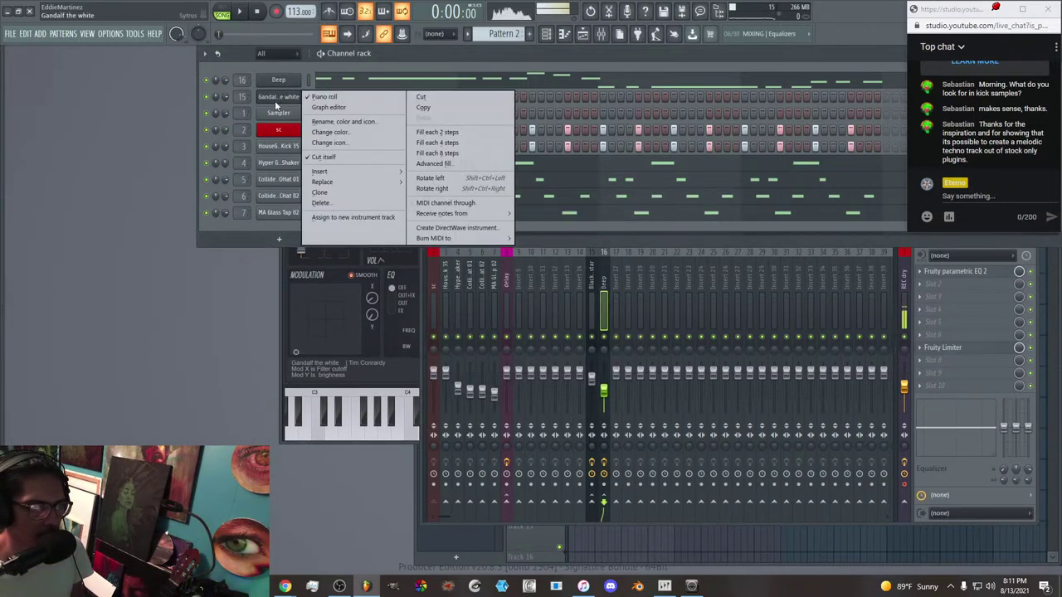
pyautogui.moveTo(318, 173)
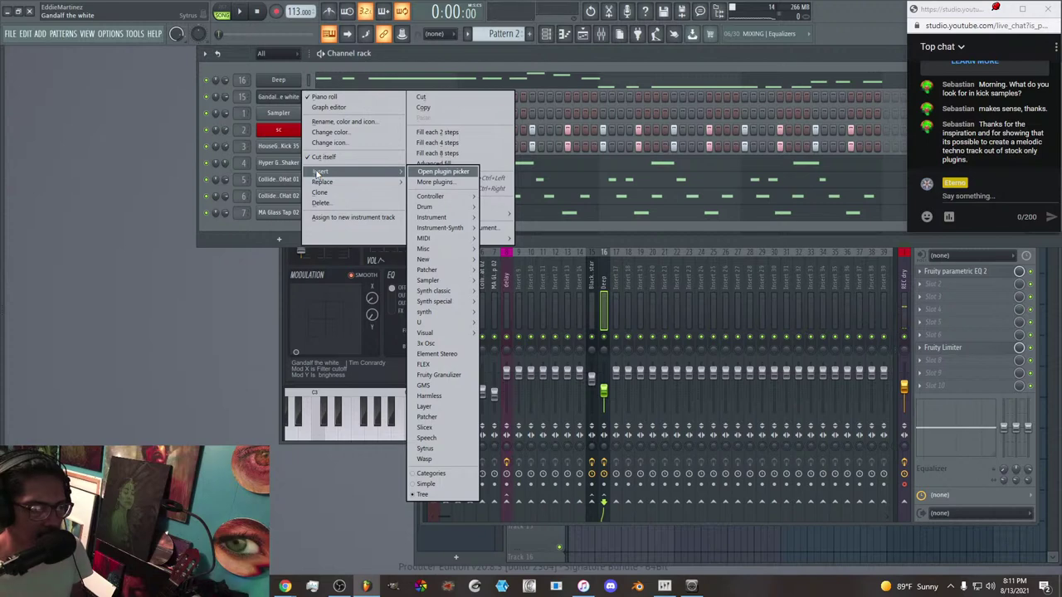
pyautogui.click(286, 228)
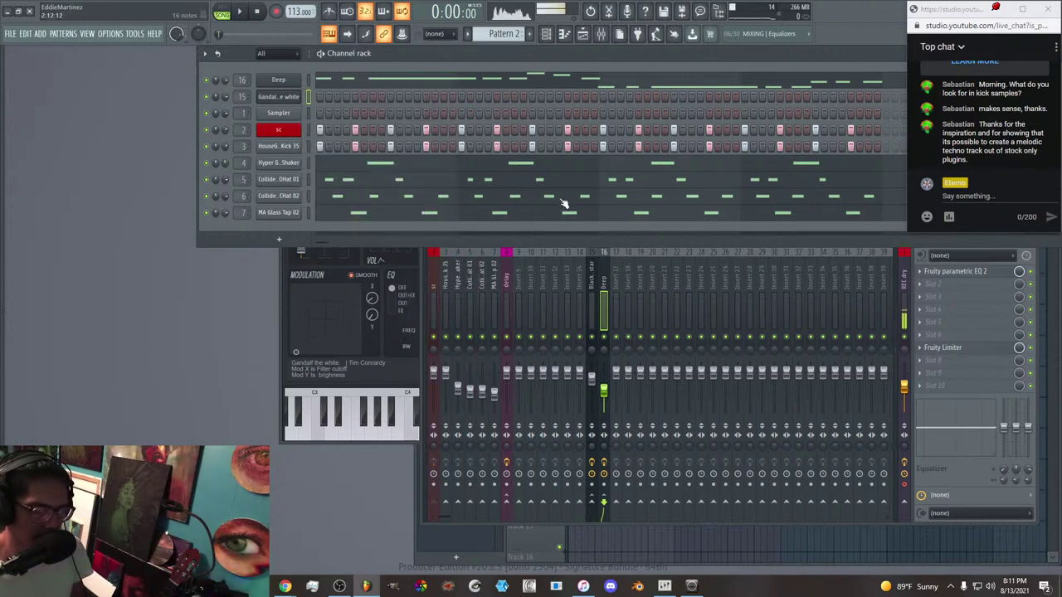
# Add the Rhodes instrument from the Instruments pack's Keyboard folder to the channel rack as a new channel.
pyautogui.hotkey('alt', 'F8')
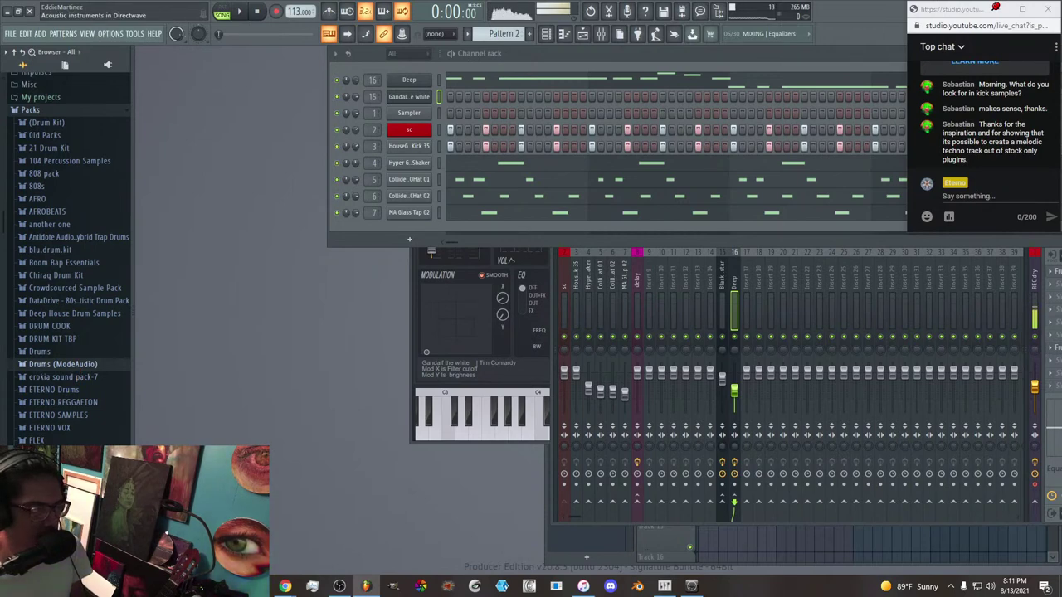
pyautogui.scroll(-8, 62, 404)
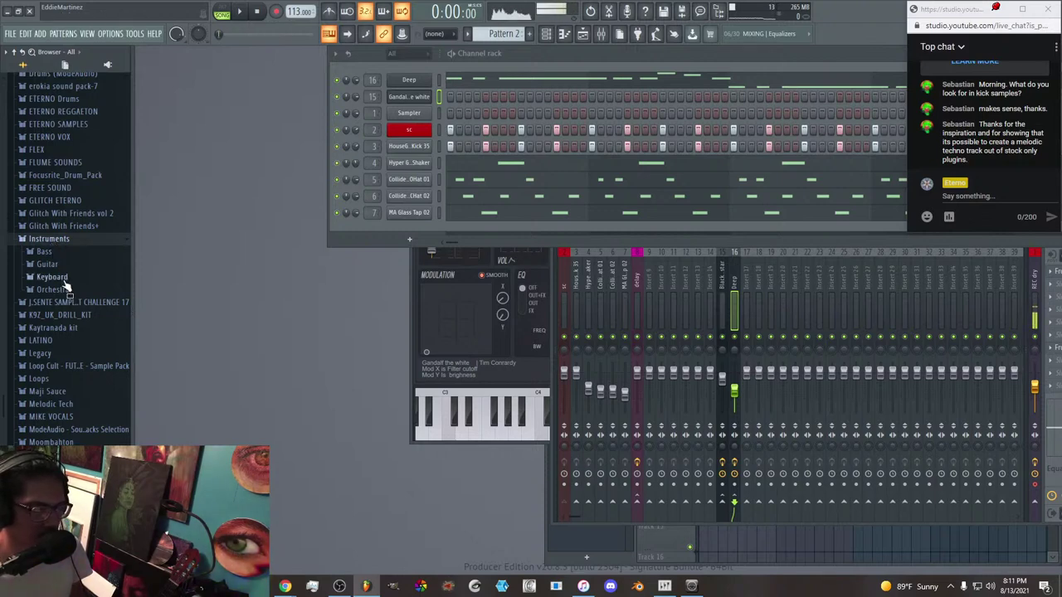
pyautogui.click(53, 277)
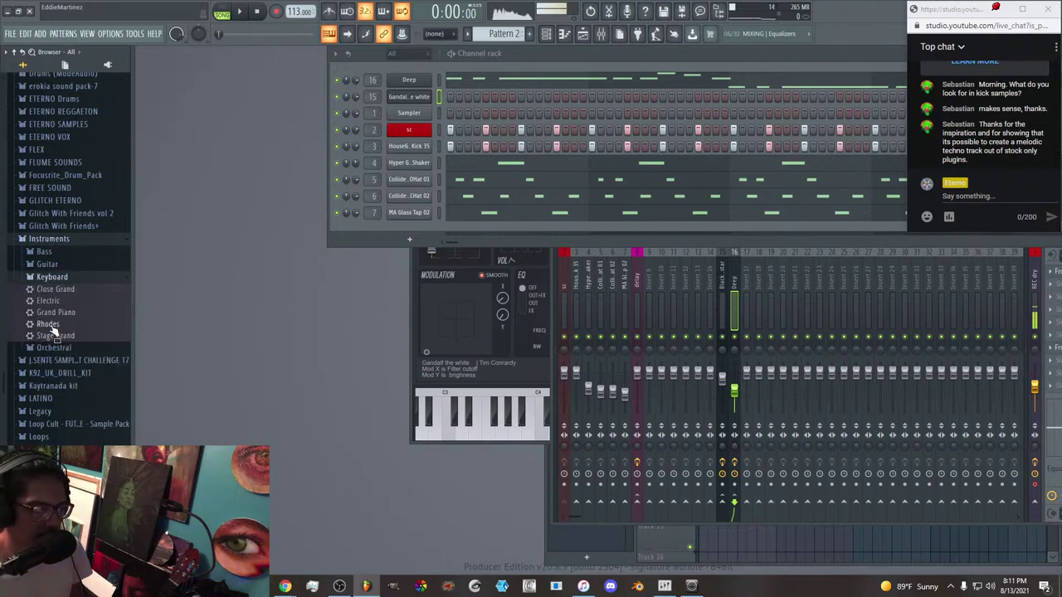
pyautogui.moveTo(50, 326); pyautogui.dragTo(265, 229)
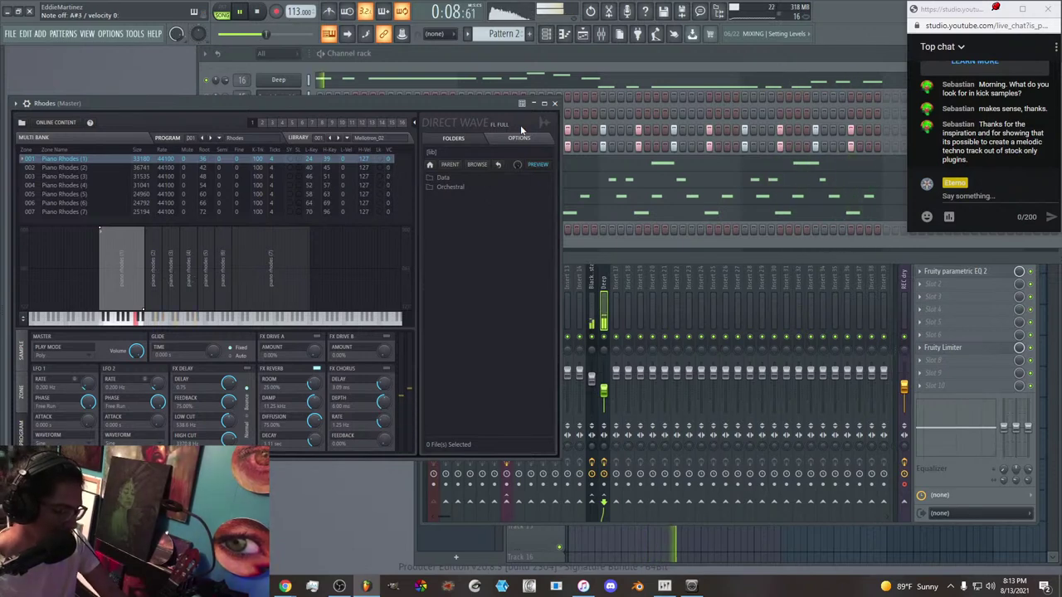
# Restart playback with the Rhodes part and route the Rhodes channel to mixer track 17.
pyautogui.press('space')
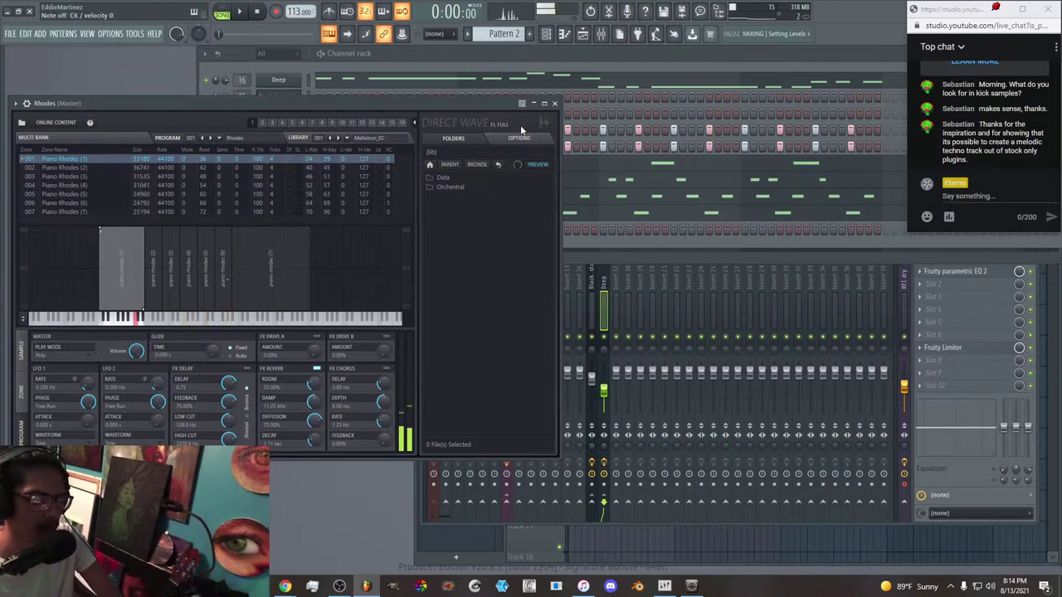
pyautogui.press('space')
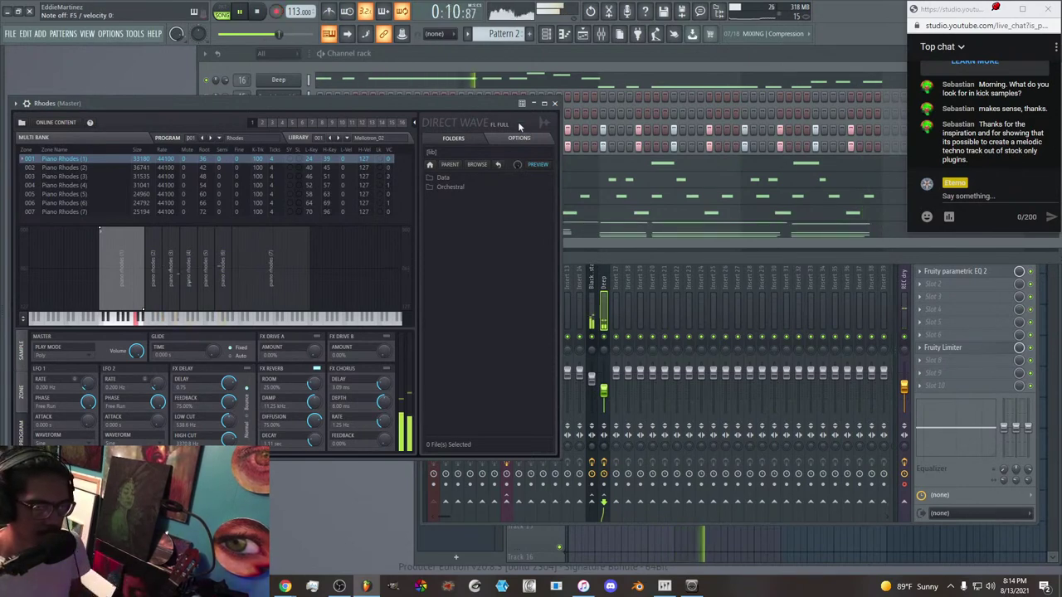
pyautogui.click(443, 63)
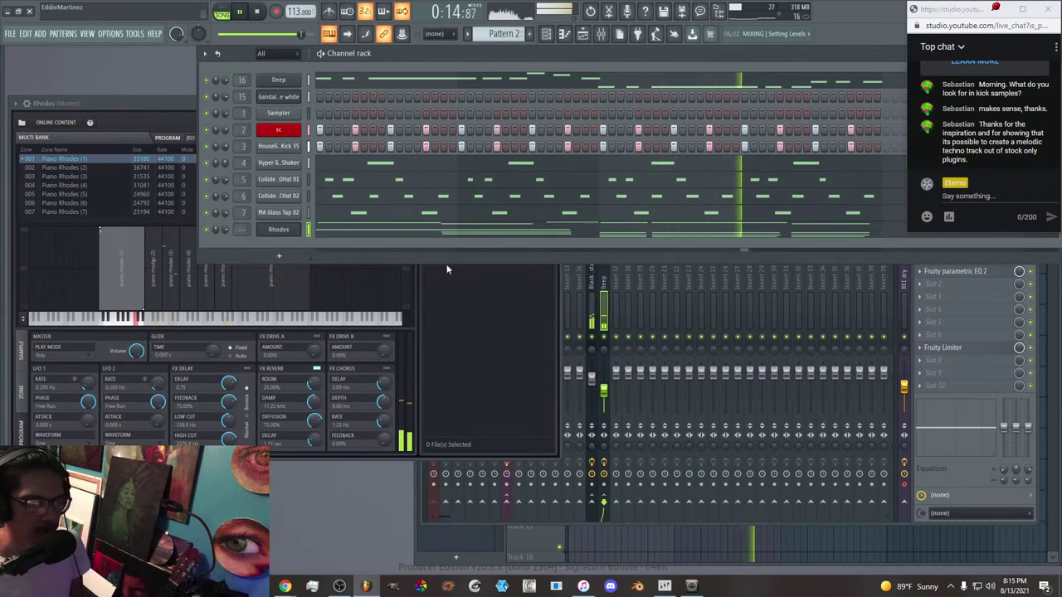
pyautogui.rightClick(620, 300)
pyautogui.moveTo(737, 364)
pyautogui.click(780, 362)
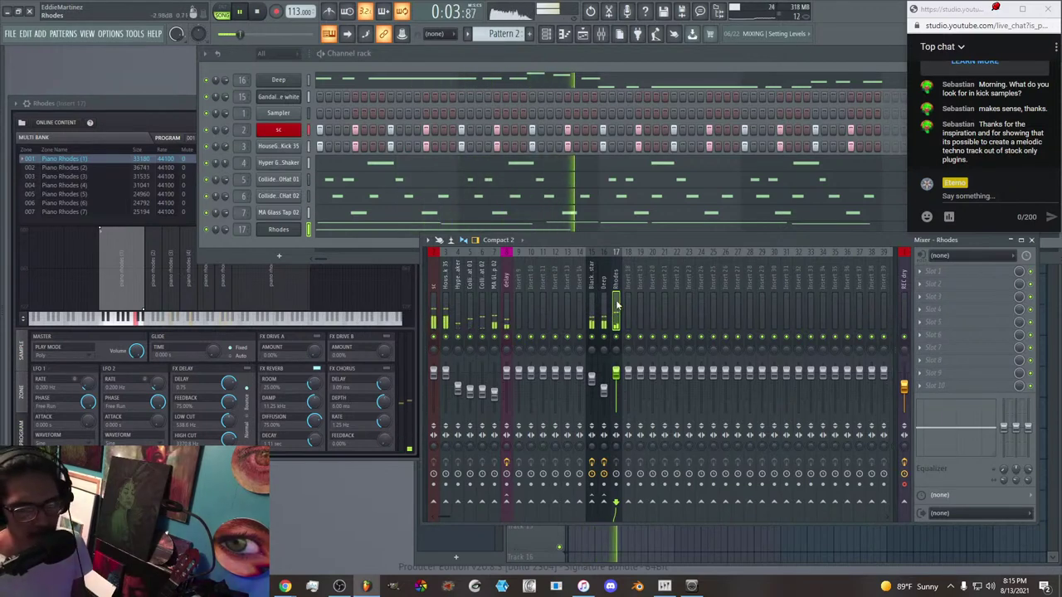
# Copy the delay mixer track, with its parametric EQ and Fruity Delay 3, onto mixer track 18.
pyautogui.click(505, 315)
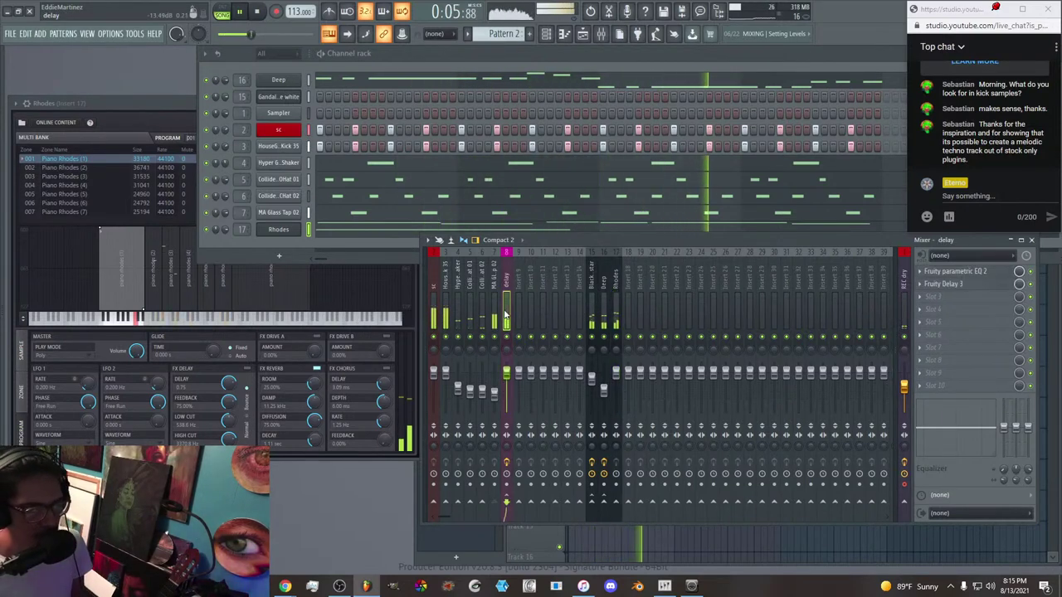
pyautogui.rightClick(510, 295)
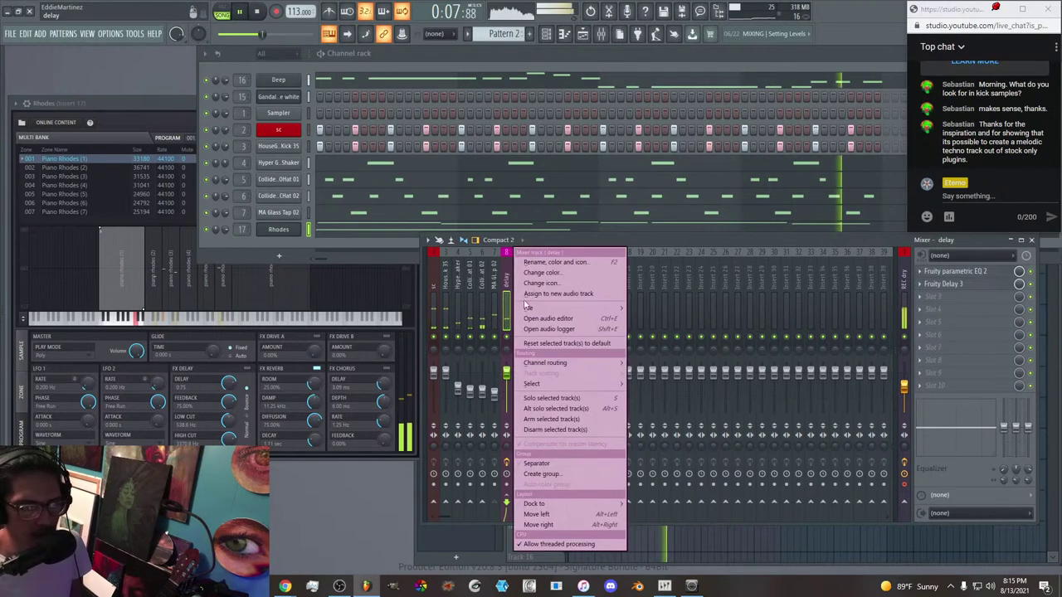
pyautogui.moveTo(564, 308)
pyautogui.moveTo(663, 189); pyautogui.dragTo(628, 292)
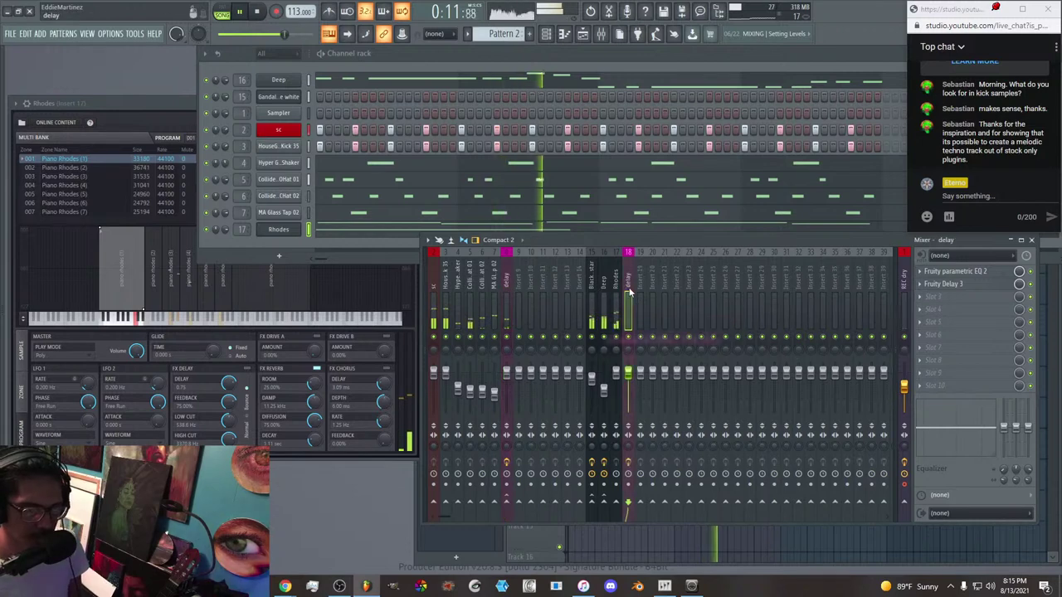
# Add Fruity parametric EQ 2 to the Rhodes track with the steep low-cut preset and a slight dip on band 3.
pyautogui.click(615, 313)
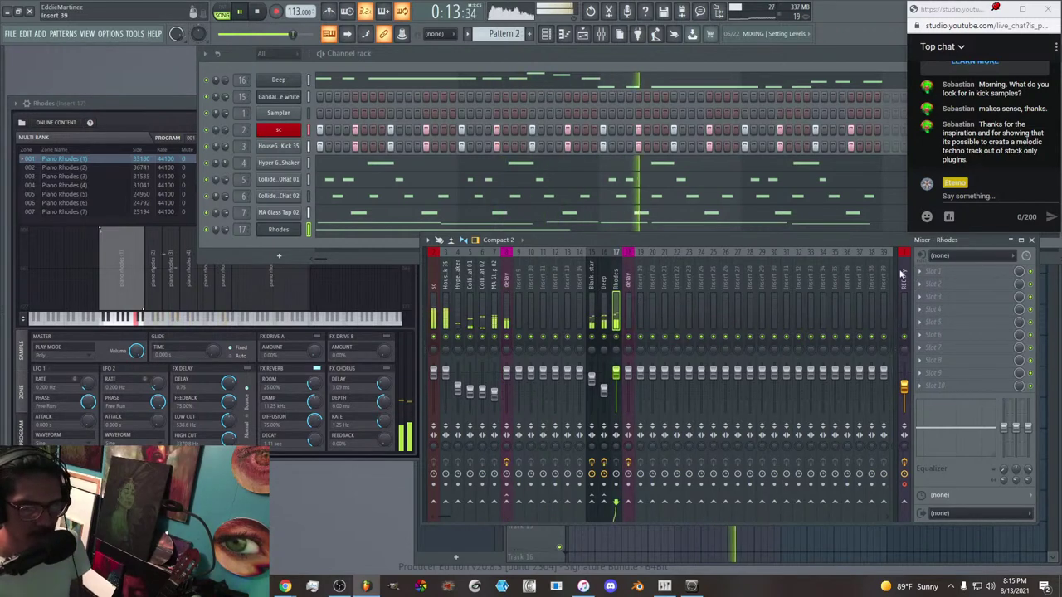
pyautogui.click(962, 275)
pyautogui.click(871, 420)
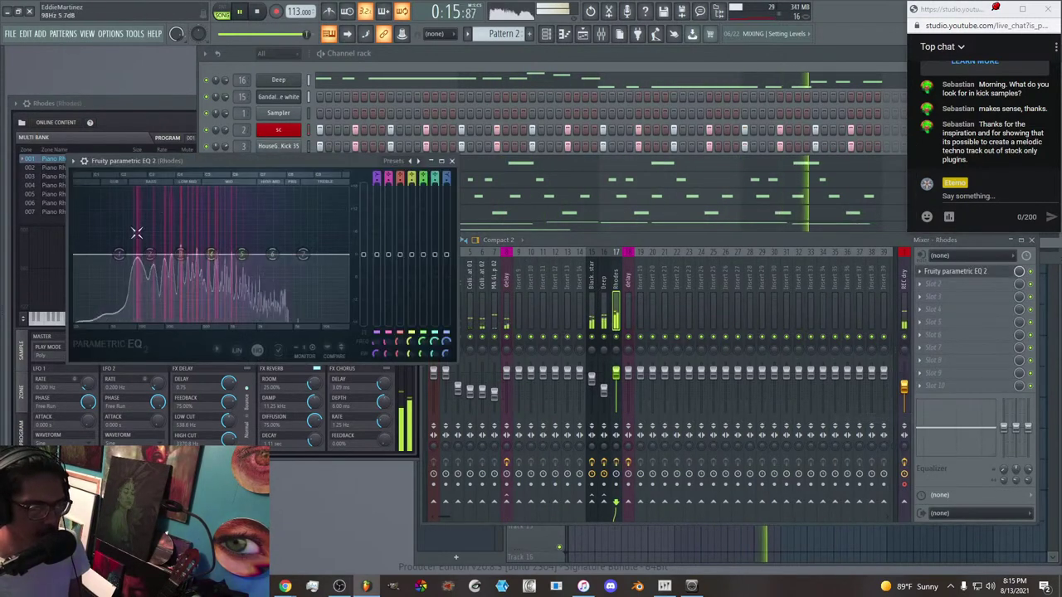
pyautogui.click(397, 160)
pyautogui.click(452, 240)
pyautogui.moveTo(96, 256); pyautogui.dragTo(176, 262)
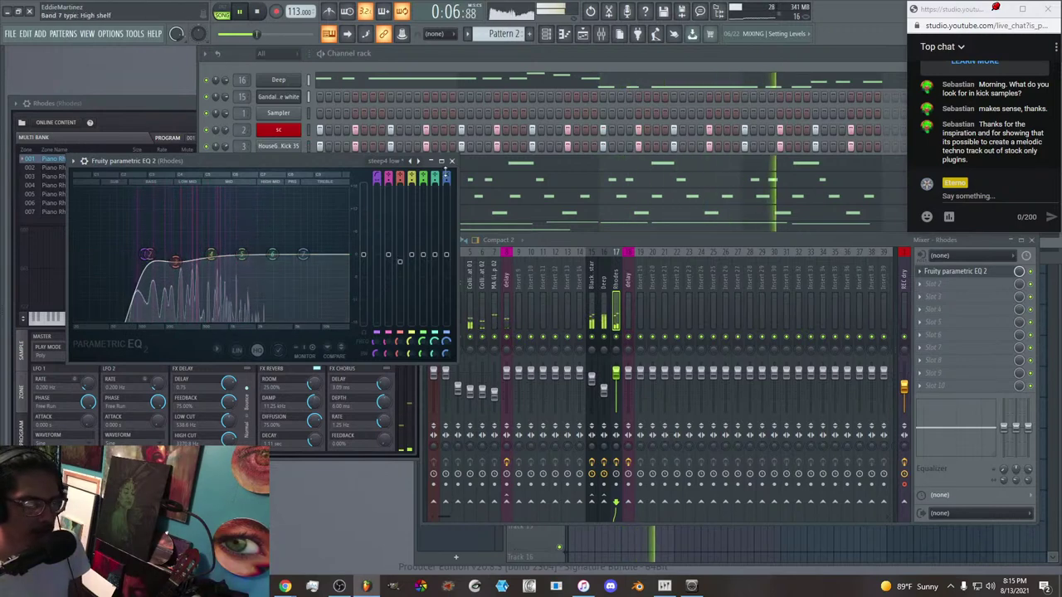
pyautogui.click(451, 161)
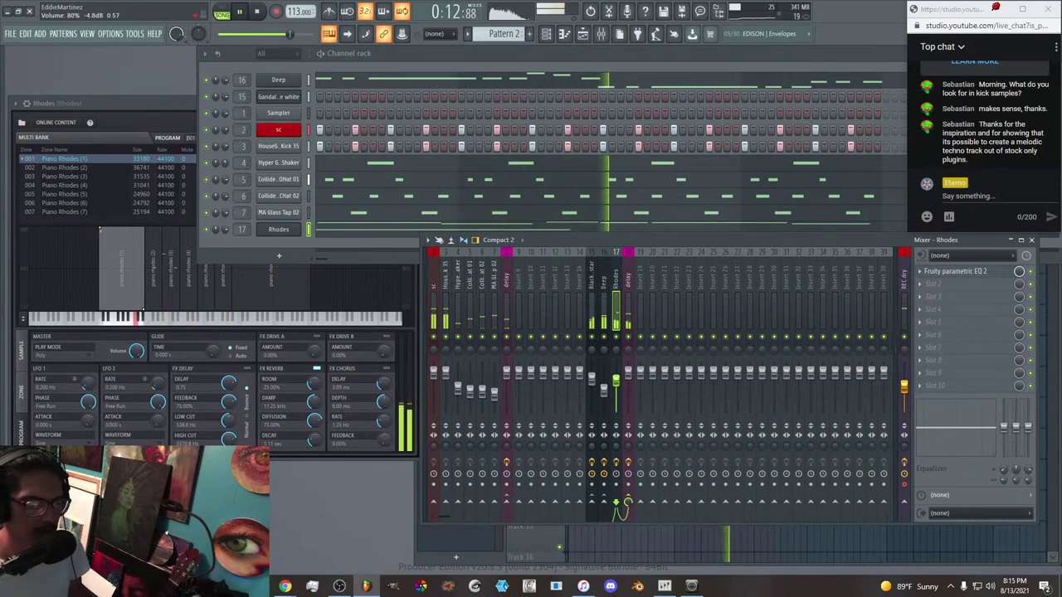
# Lower the Rhodes fader to about -4.8 dB and send the track to delay track 18, checking that track's delay and EQ.
pyautogui.click(628, 498)
pyautogui.click(954, 284)
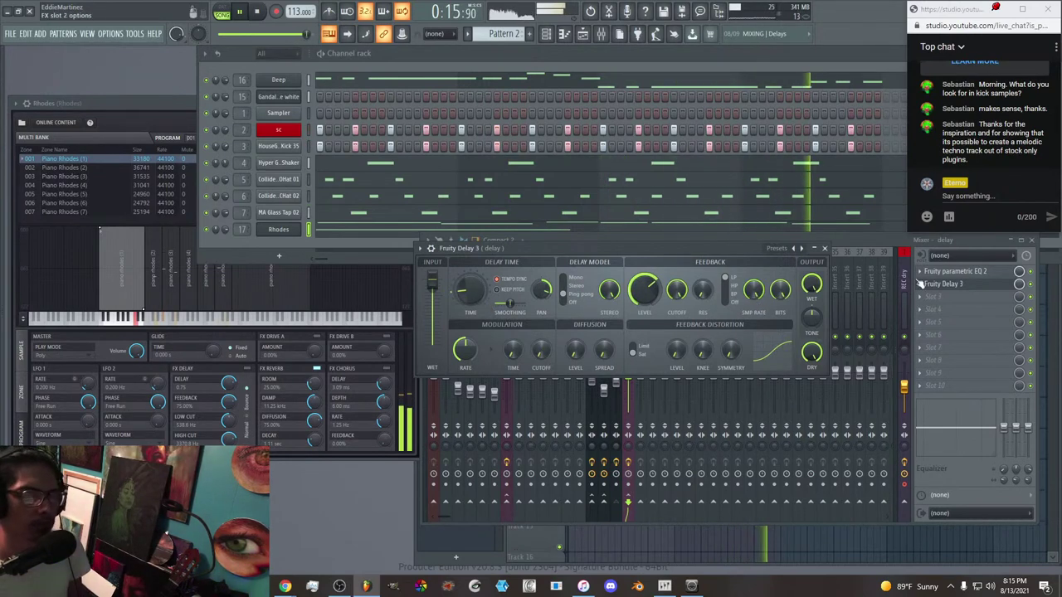
pyautogui.click(945, 271)
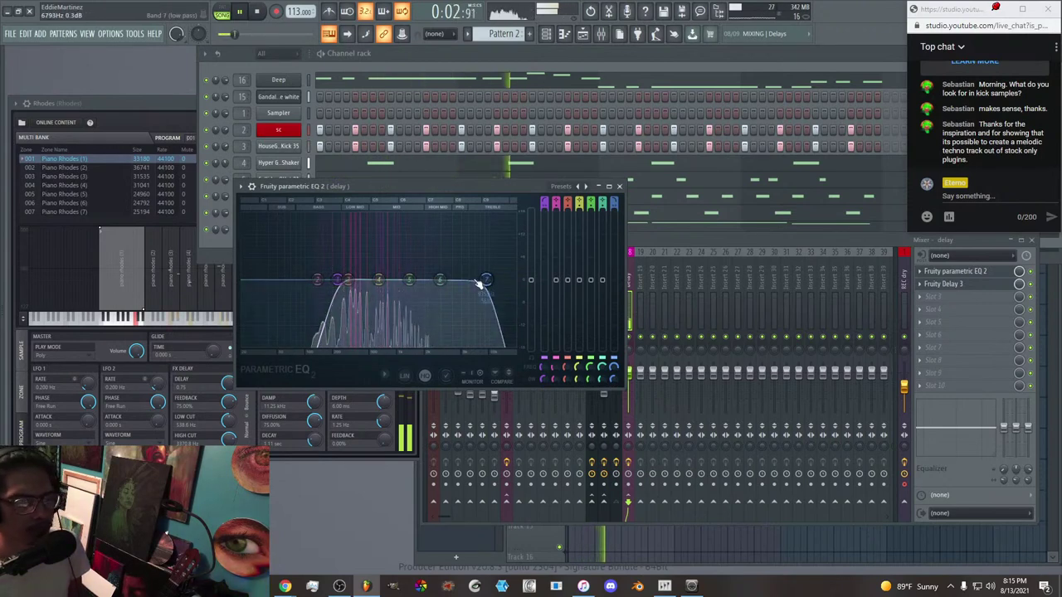
pyautogui.click(619, 186)
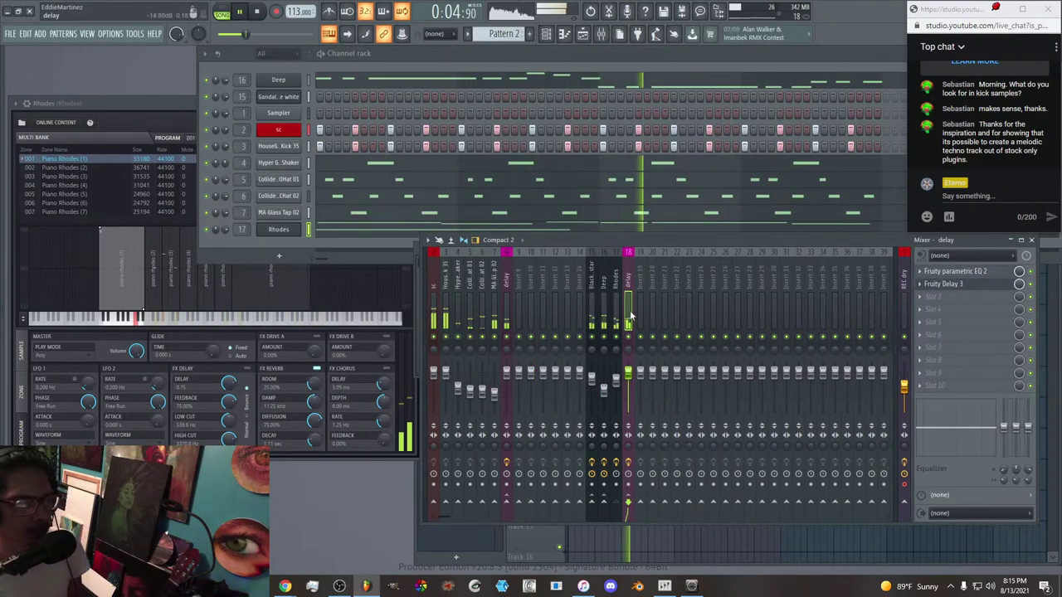
# Turn on Keep pitch in track 18's Fruity Delay 3, add modulation, diffusion and feedback distortion, and adjust the feedback level.
pyautogui.click(942, 283)
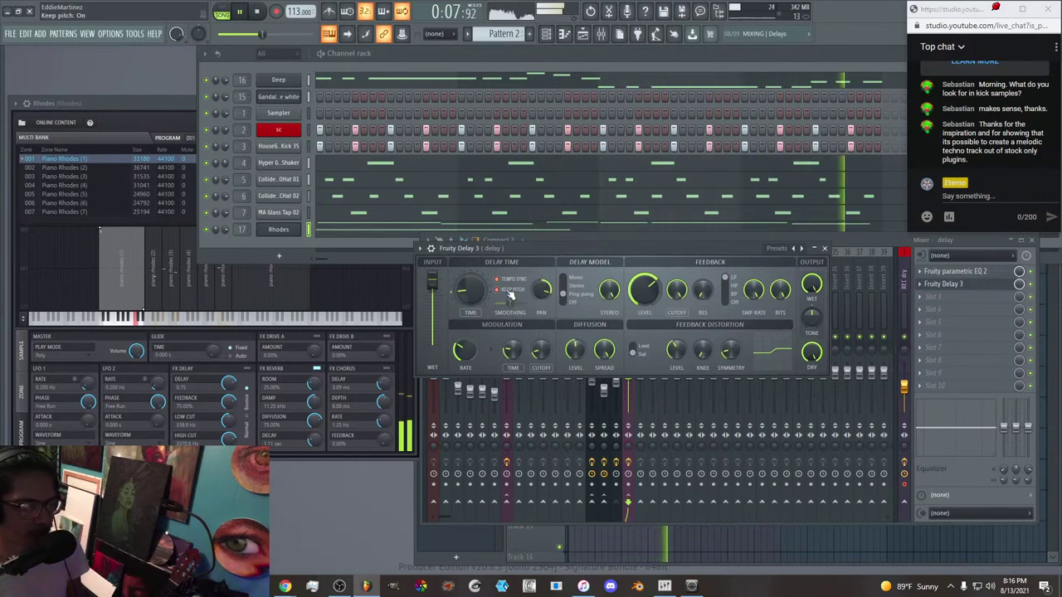
pyautogui.click(824, 248)
pyautogui.click(615, 320)
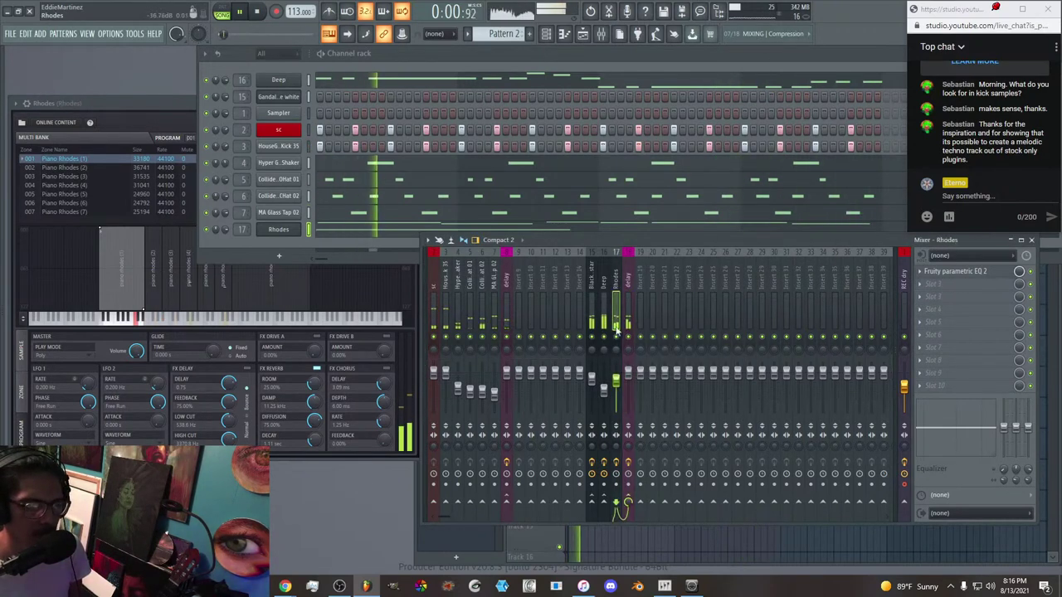
pyautogui.click(627, 504)
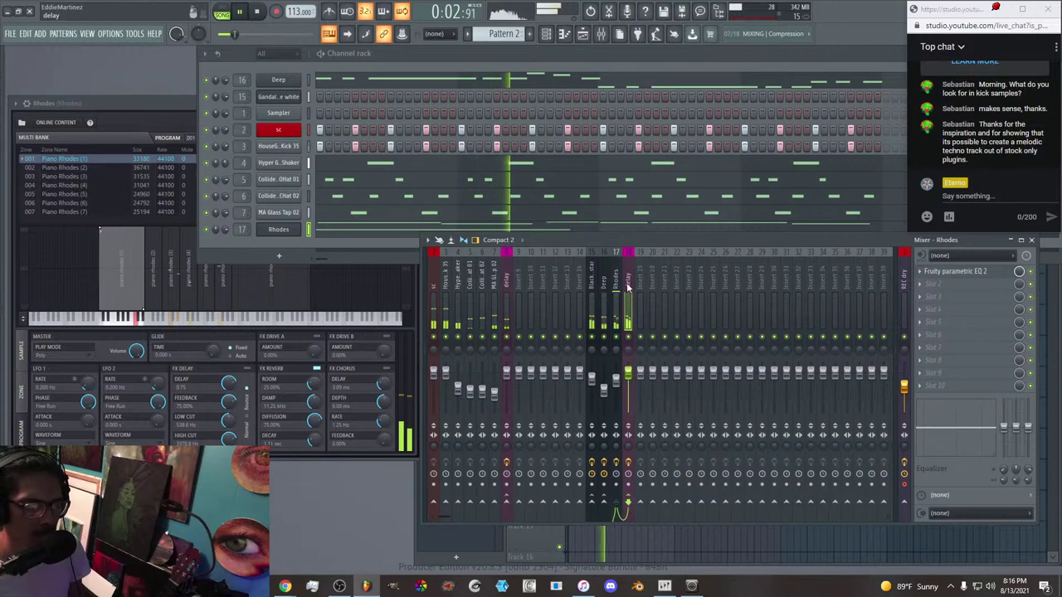
pyautogui.click(950, 284)
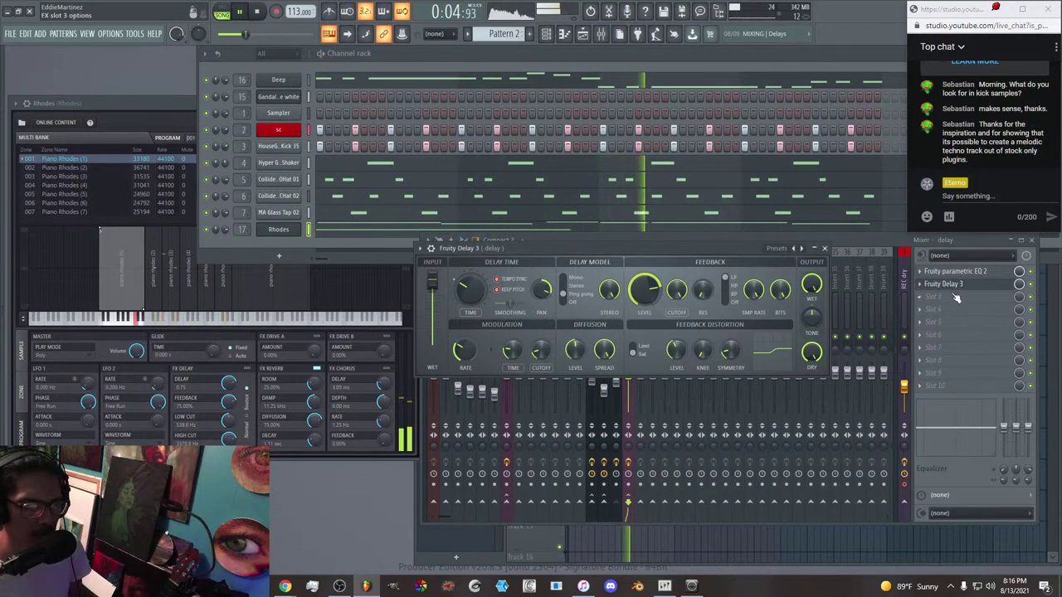
# Add Fruity Flanger after the delay on track 18 and load its Doubling preset.
pyautogui.click(956, 298)
pyautogui.moveTo(854, 229)
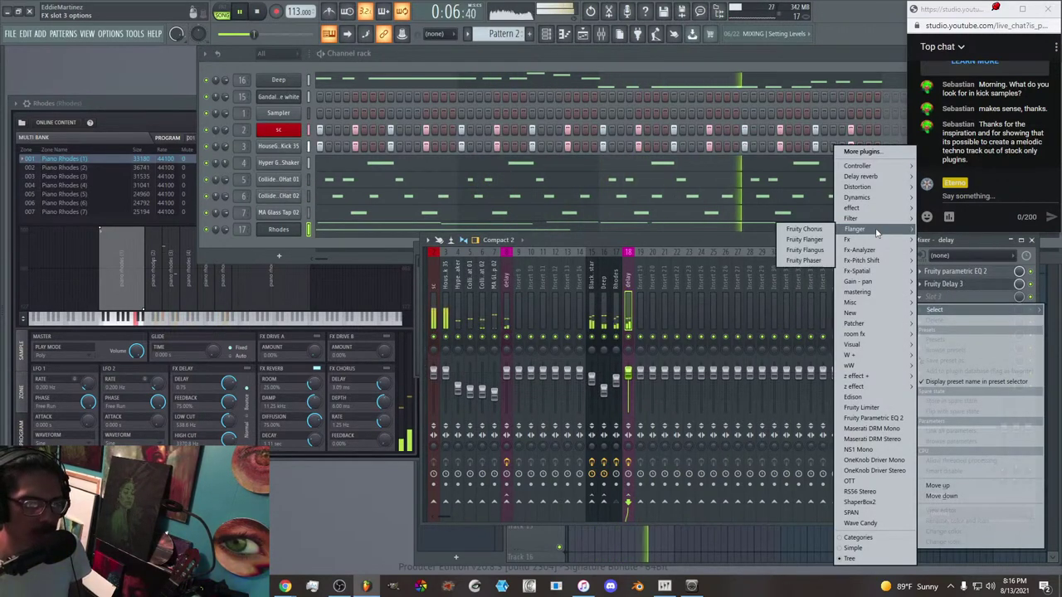
pyautogui.click(808, 242)
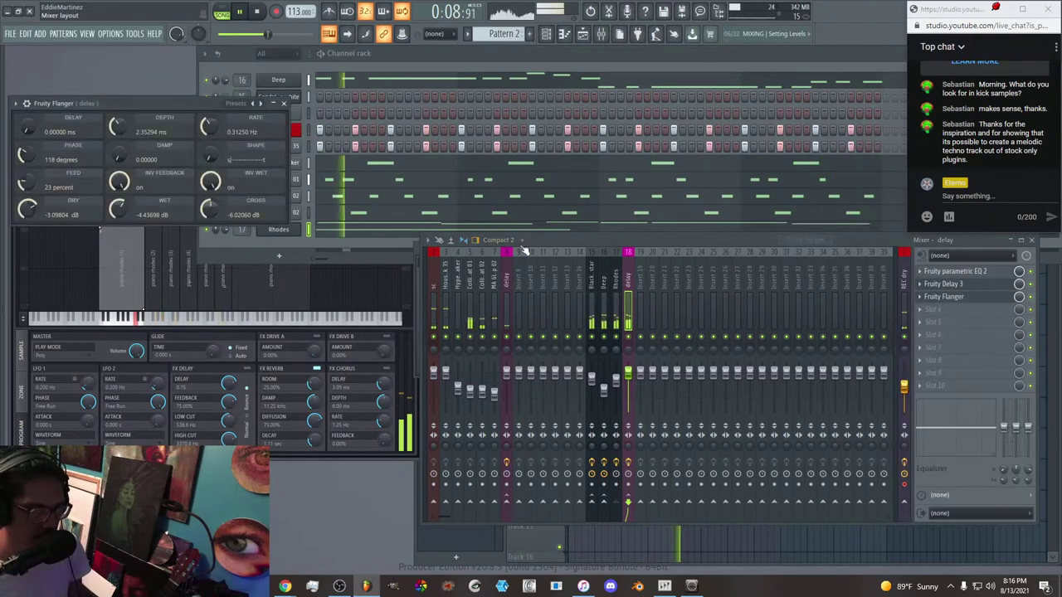
pyautogui.moveTo(165, 110); pyautogui.dragTo(471, 233)
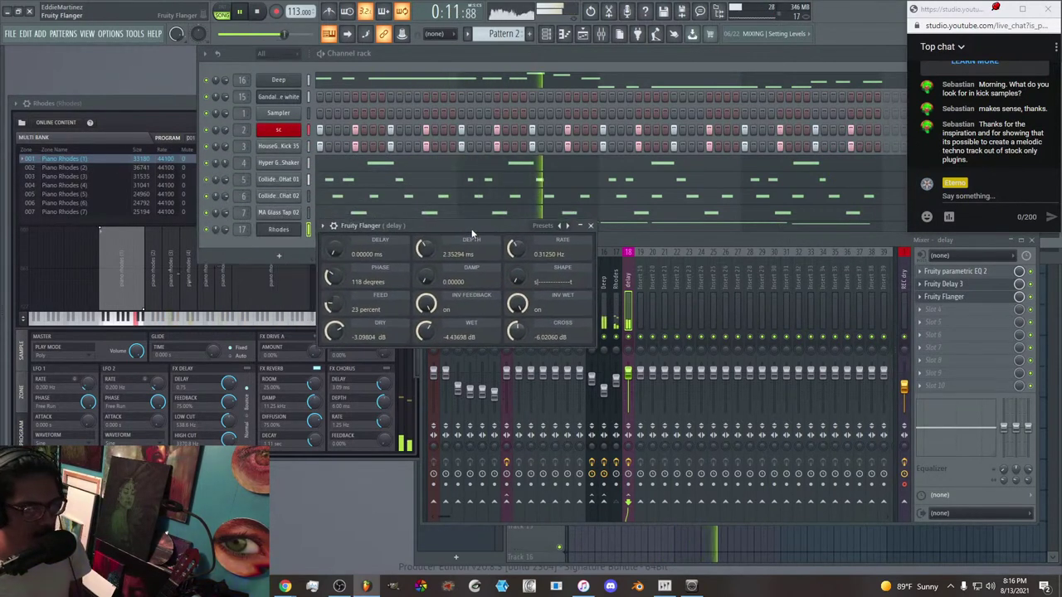
pyautogui.click(560, 225)
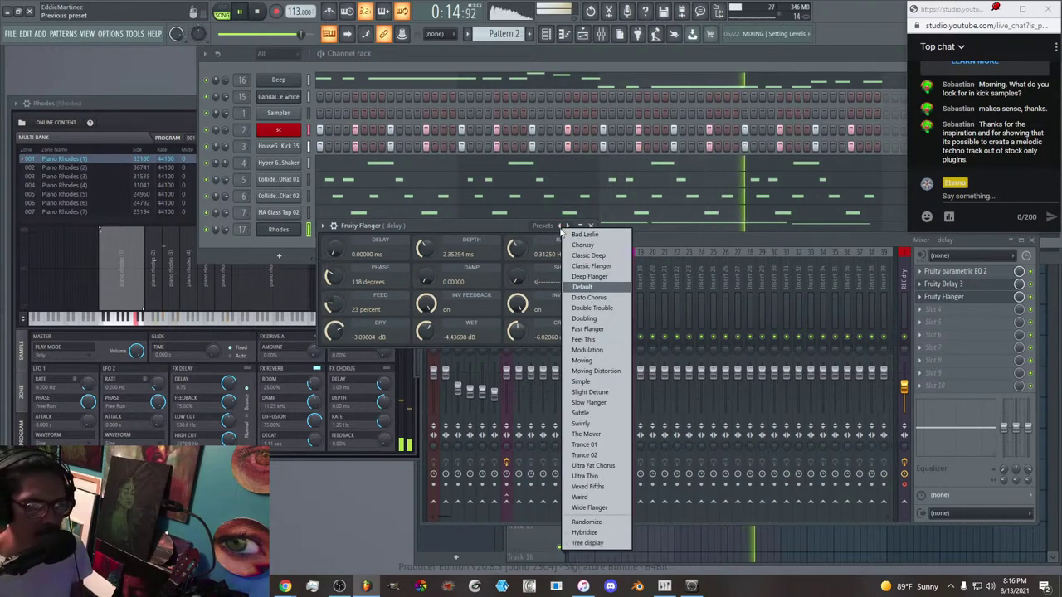
pyautogui.click(584, 319)
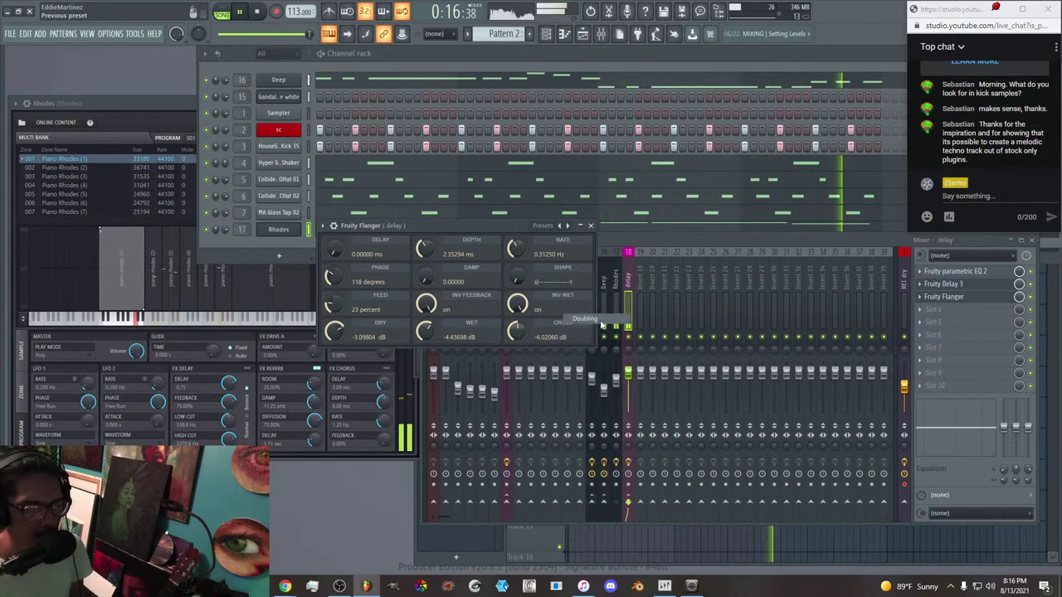
pyautogui.click(590, 226)
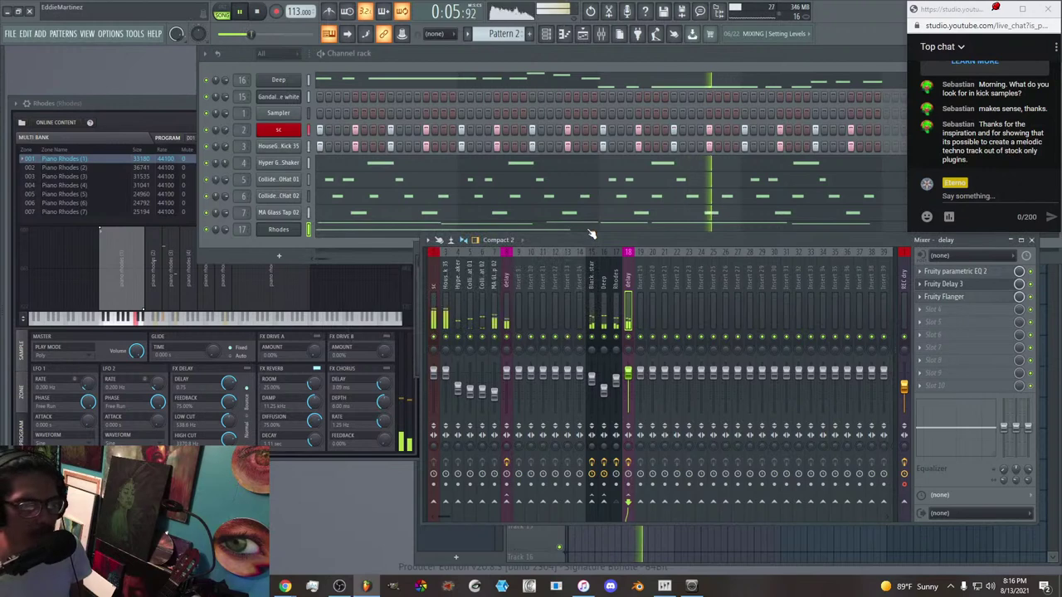
# Add D#4 and C4 notes at bar 1 beneath the G4 note in the Rhodes piano roll and lengthen them.
pyautogui.click(398, 230)
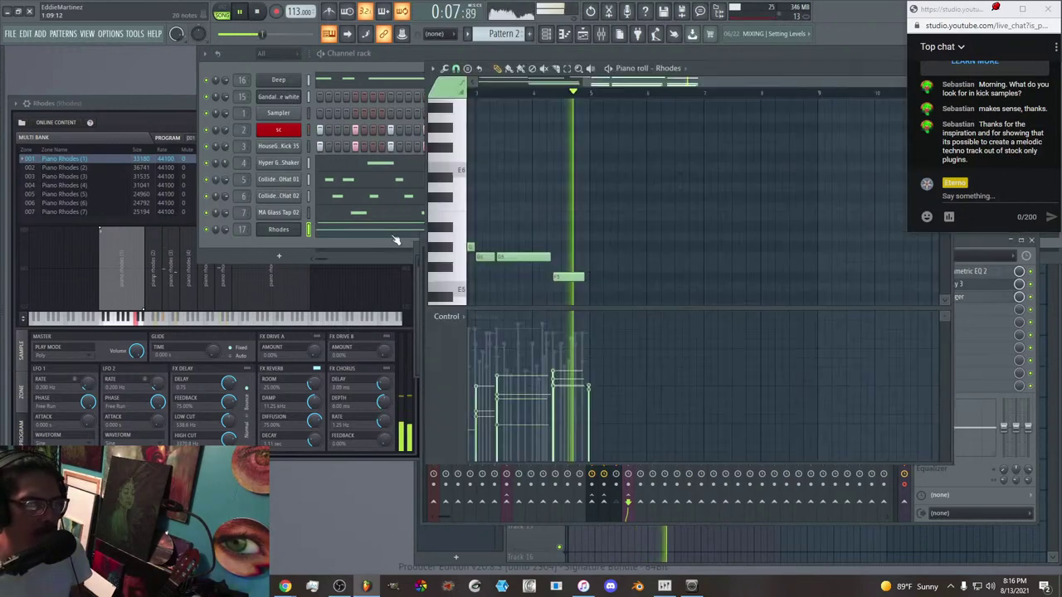
pyautogui.keyDown('ctrl'); pyautogui.click(499, 257); pyautogui.keyUp('ctrl')
pyautogui.click(469, 374)
pyautogui.scroll(-5, 482, 265)
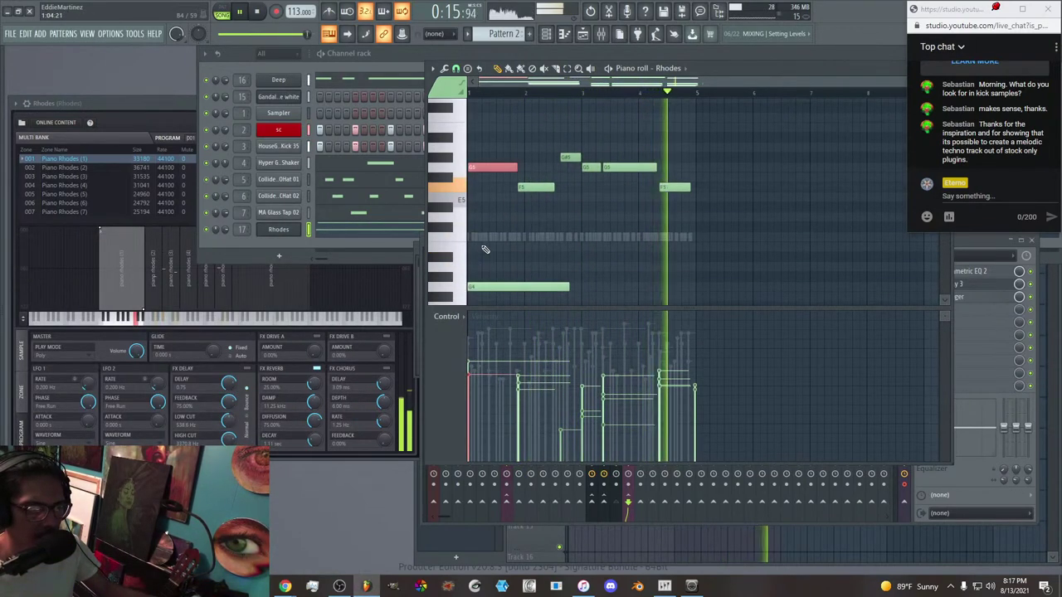
pyautogui.scroll(-3, 531, 241)
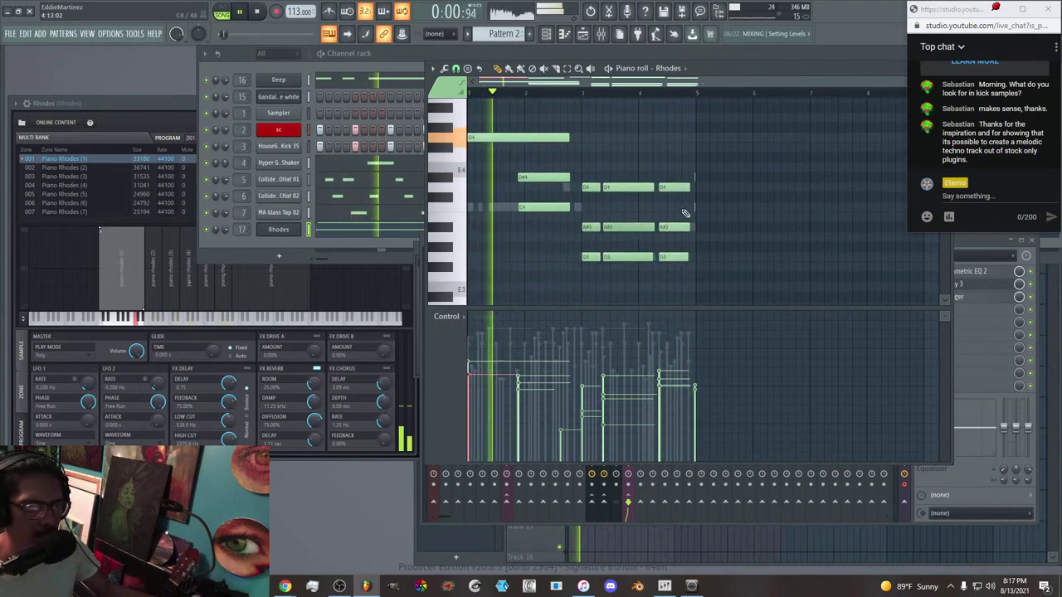
pyautogui.scroll(4, 701, 216)
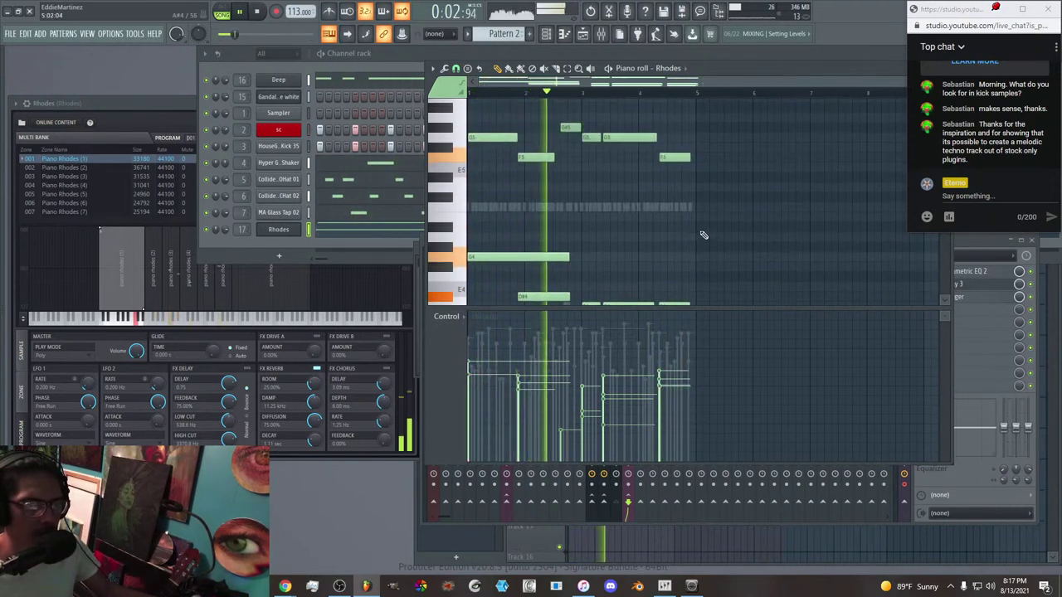
pyautogui.scroll(-2, 701, 235)
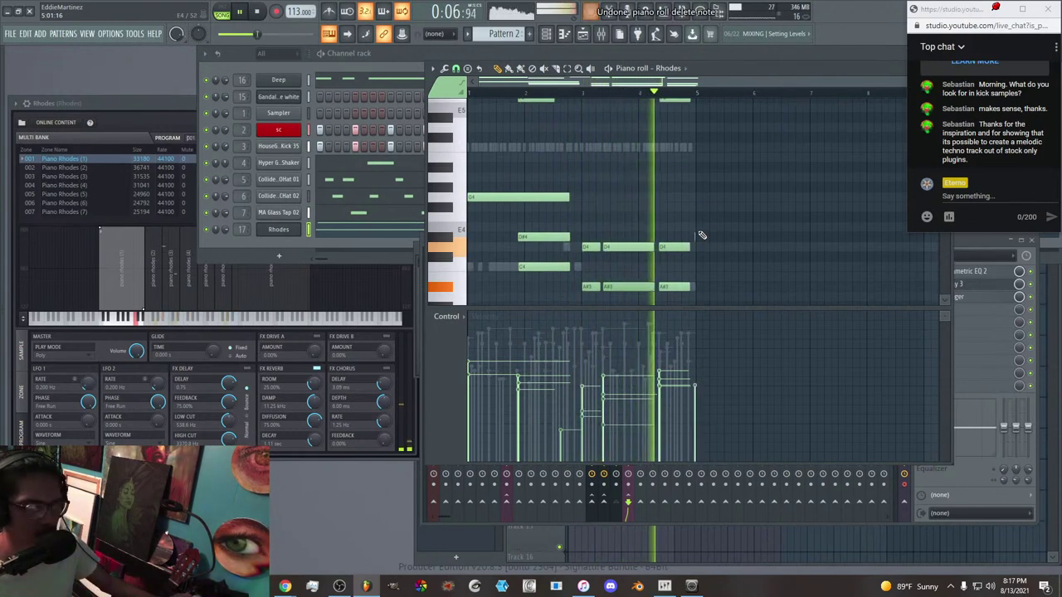
pyautogui.scroll(-1, 701, 235)
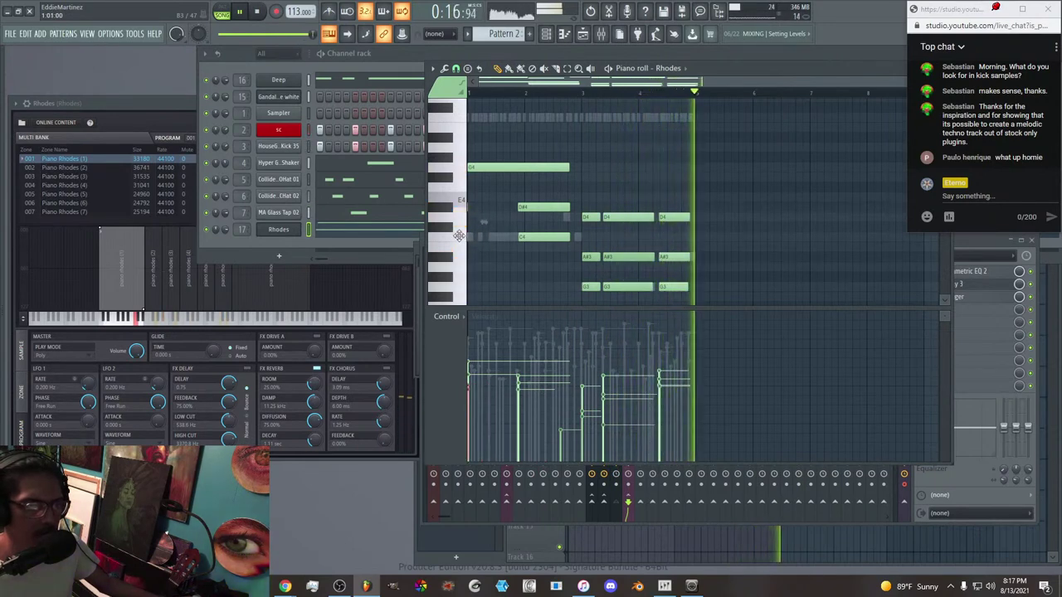
pyautogui.press('space')
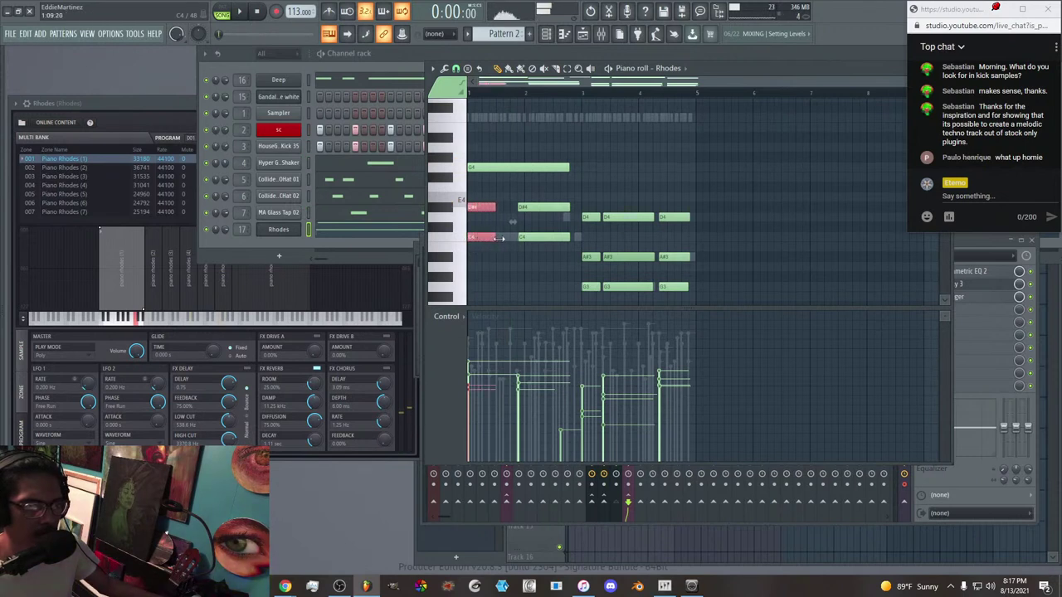
pyautogui.press('space')
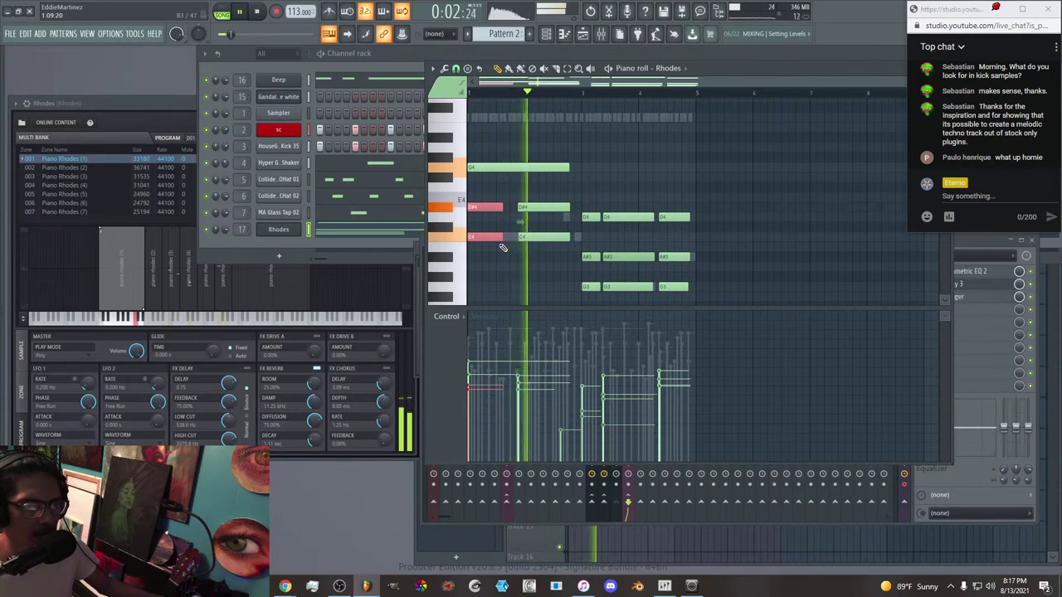
pyautogui.scroll(4, 533, 278)
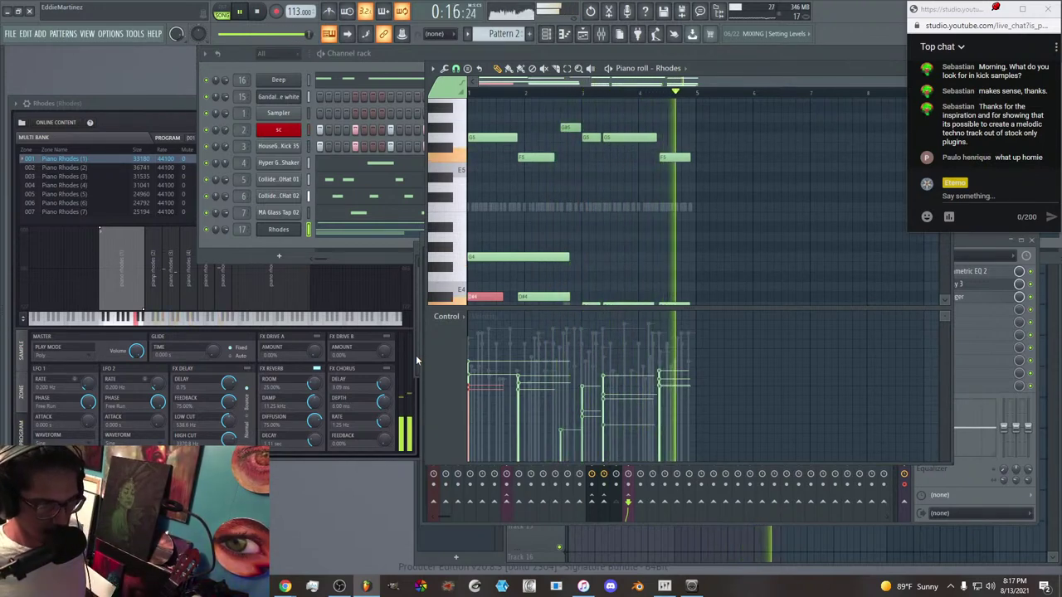
# Sidechain the sc mixer track to the Rhodes track without routing its audio there.
pyautogui.click(377, 238)
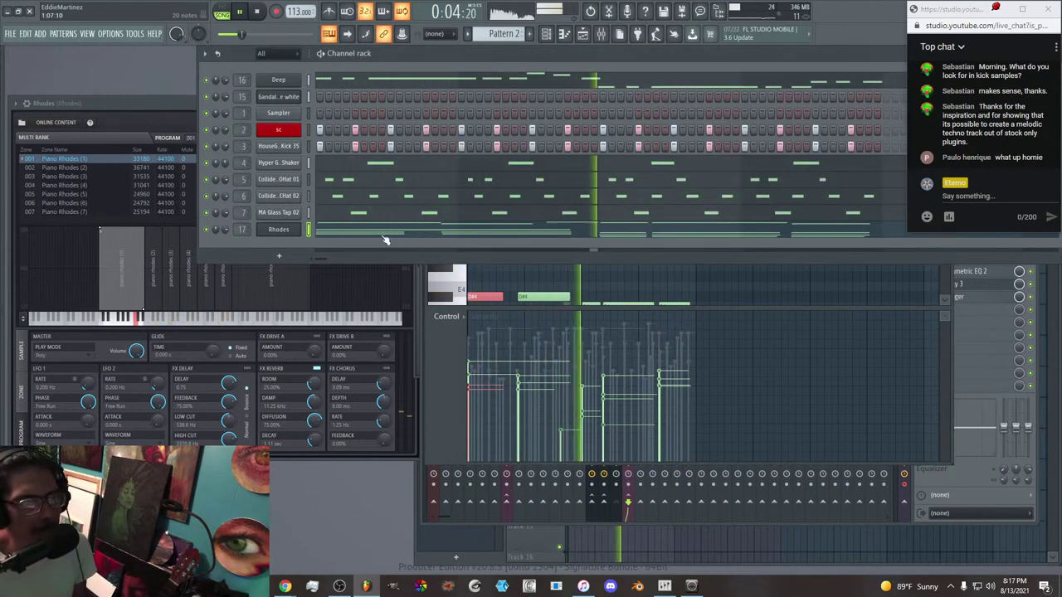
pyautogui.click(600, 34)
pyautogui.click(618, 319)
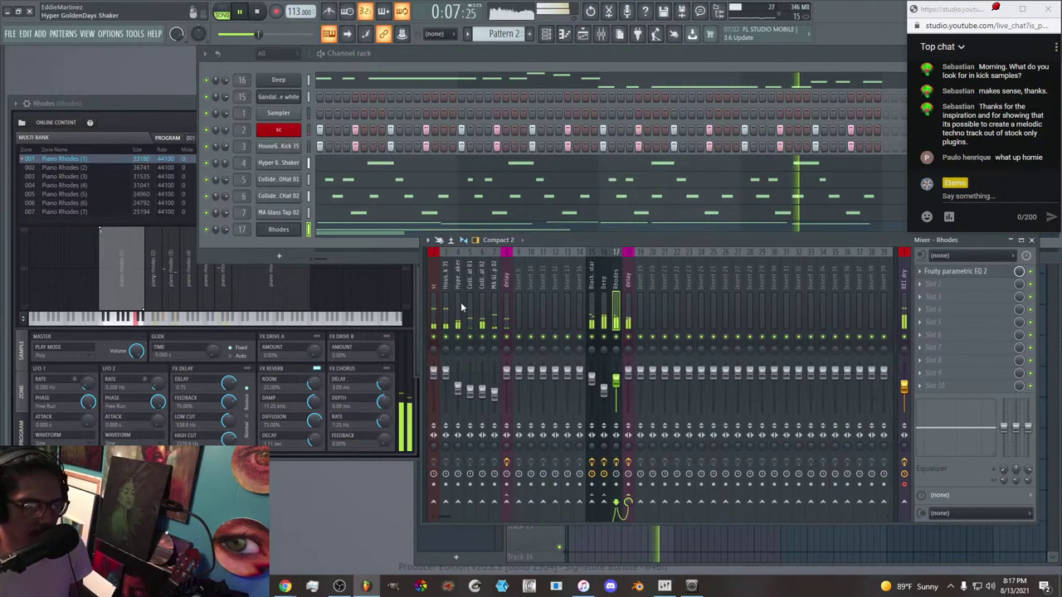
pyautogui.click(434, 294)
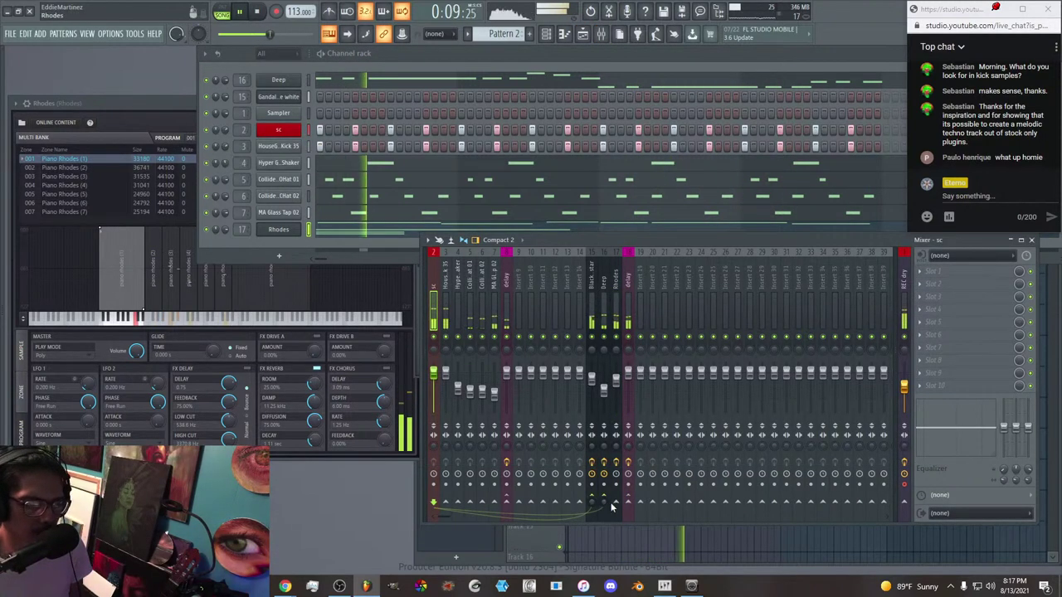
pyautogui.click(617, 294)
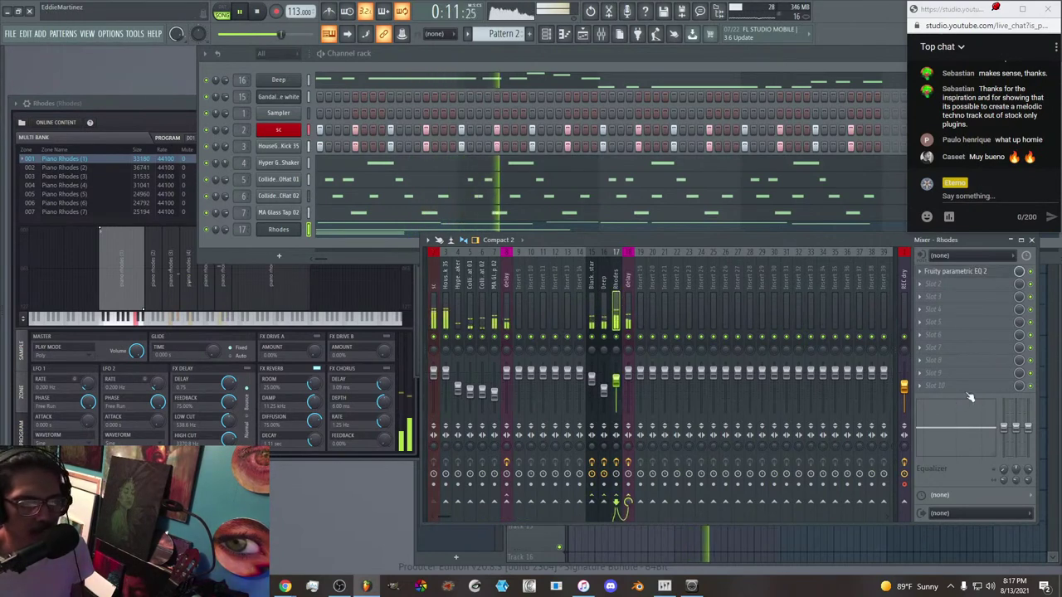
pyautogui.click(436, 296)
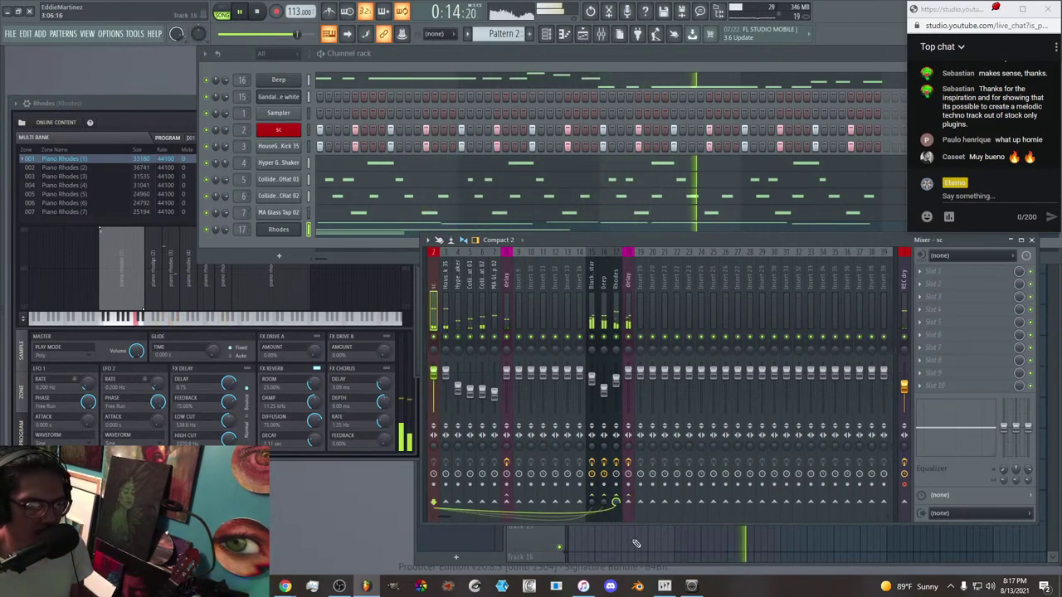
pyautogui.click(616, 498)
pyautogui.rightClick(616, 501)
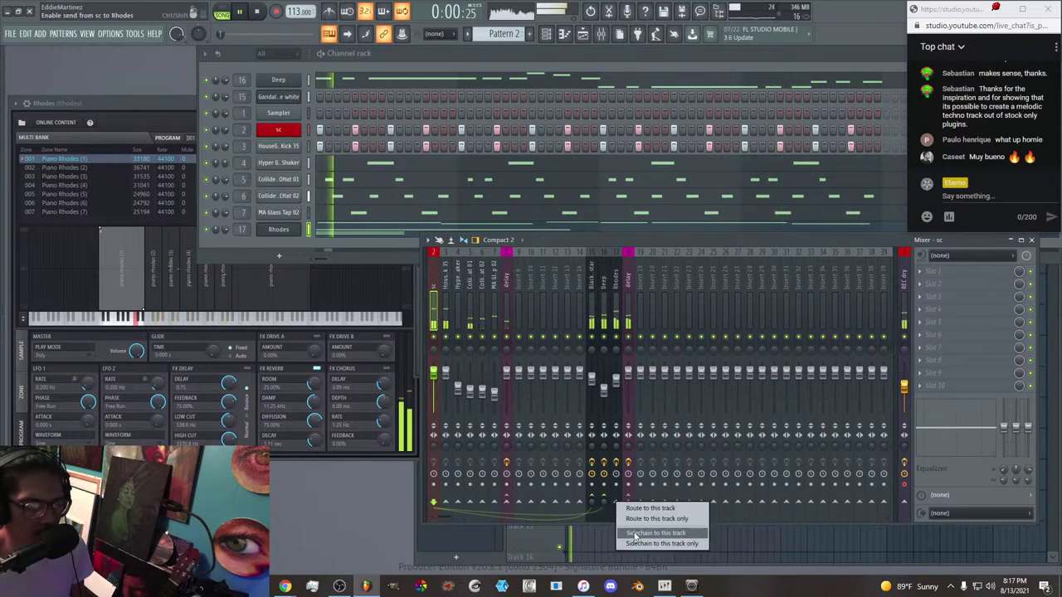
pyautogui.click(635, 535)
# Add Fruity Limiter in slot 7 of the Rhodes track, load its SIDECHAIN2 preset and adjust the compressor settings.
pyautogui.click(618, 303)
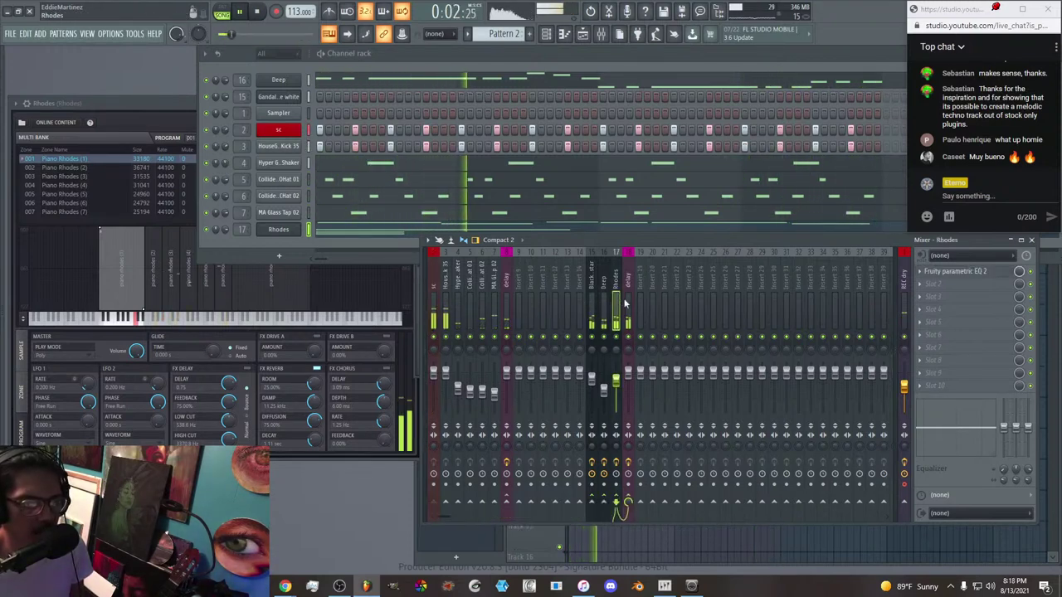
pyautogui.click(964, 355)
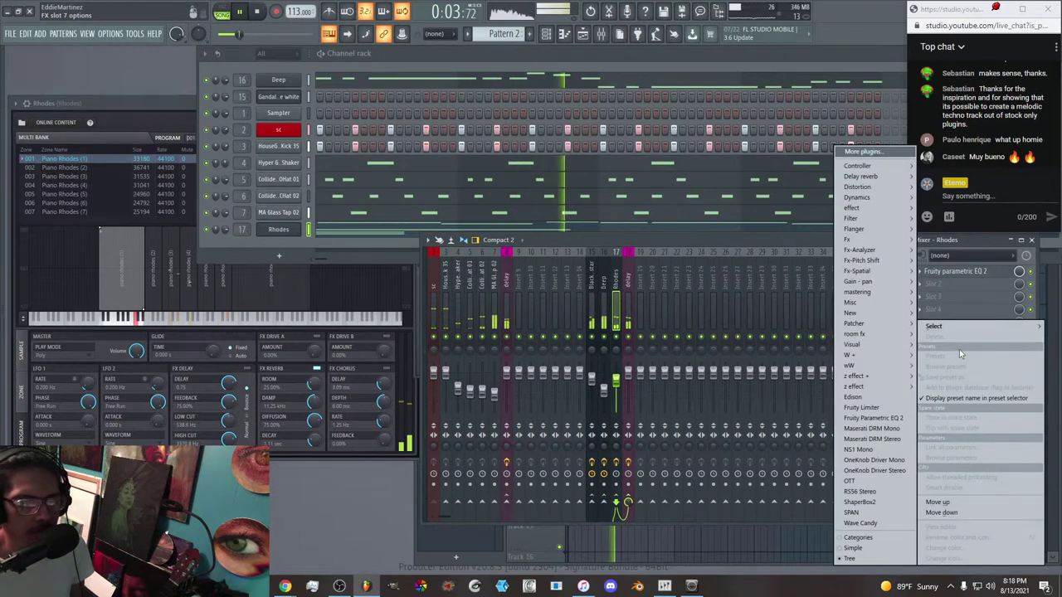
pyautogui.click(871, 404)
pyautogui.click(326, 132)
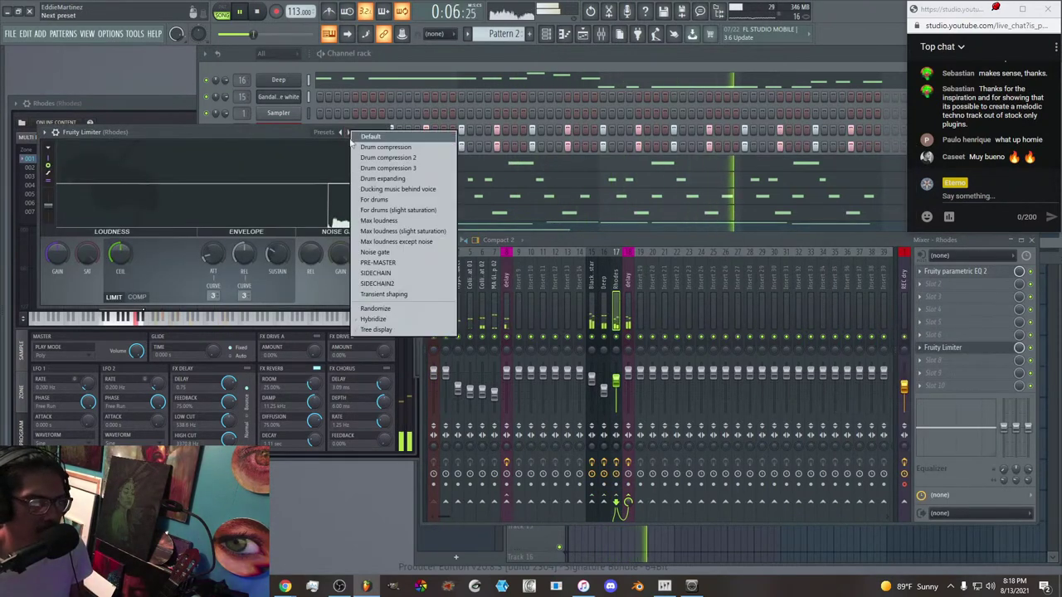
pyautogui.click(378, 285)
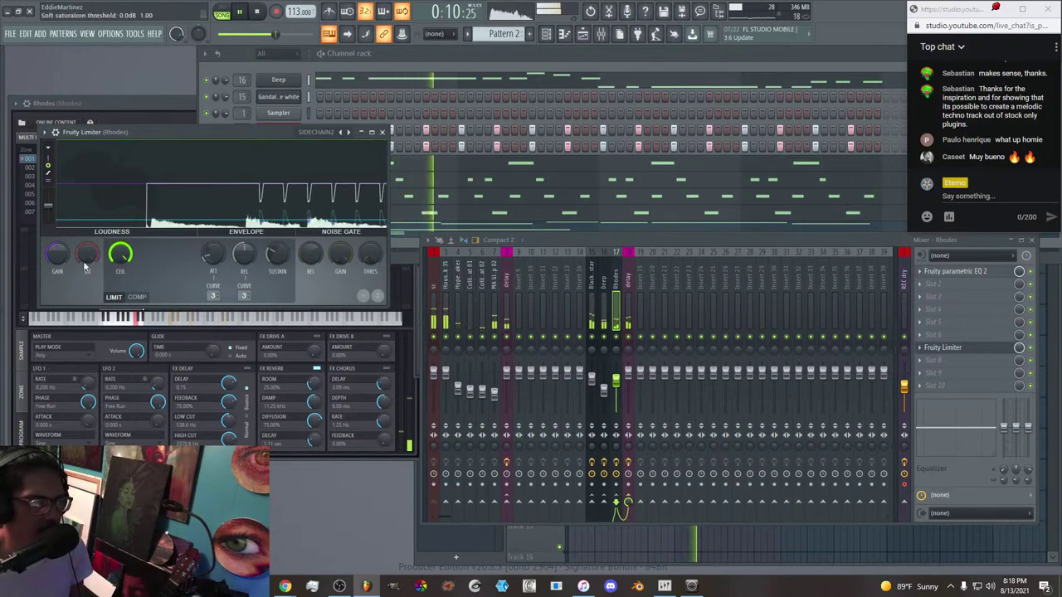
pyautogui.click(135, 297)
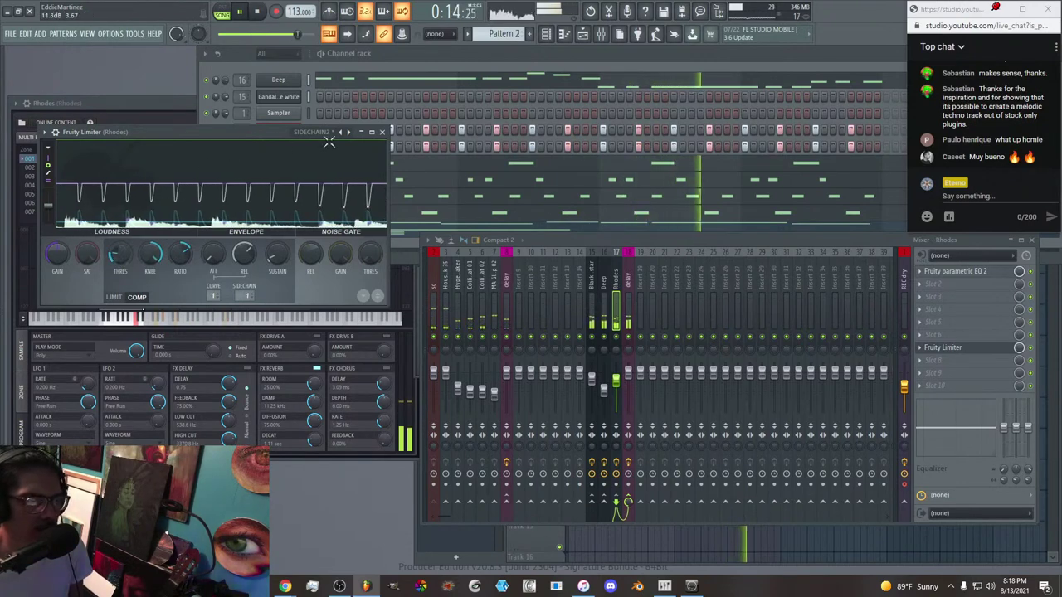
pyautogui.click(381, 131)
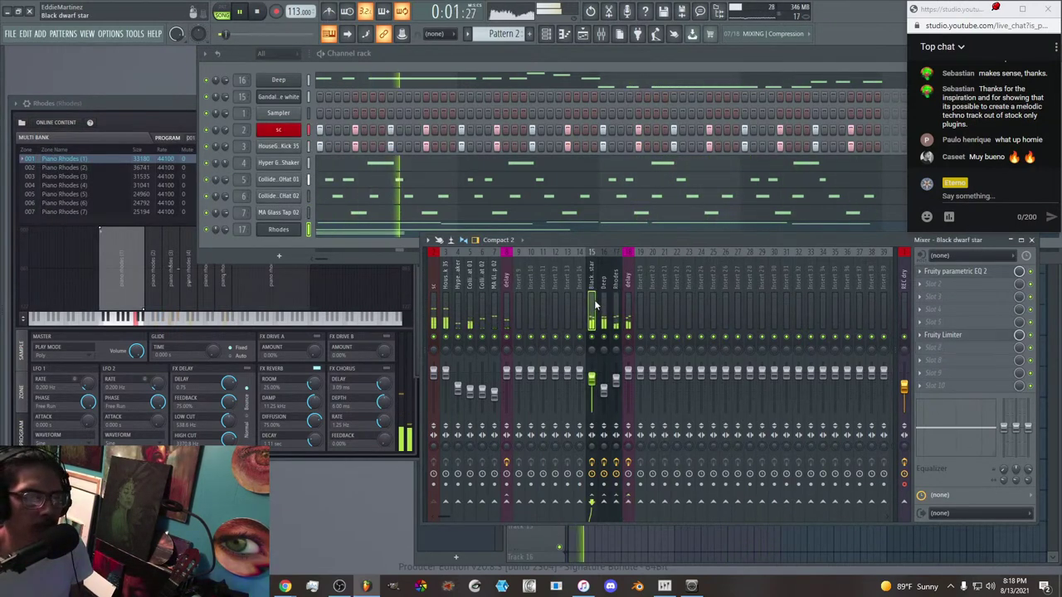
pyautogui.click(597, 380)
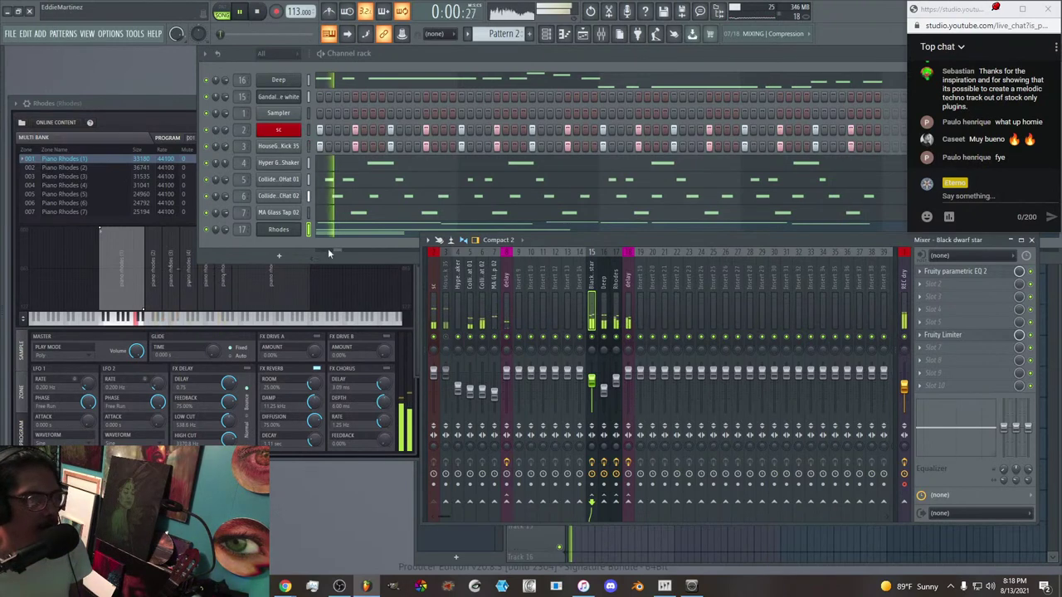
# Insert a GMS synth channel above Rhodes and position its window over the centre of the workspace.
pyautogui.rightClick(294, 231)
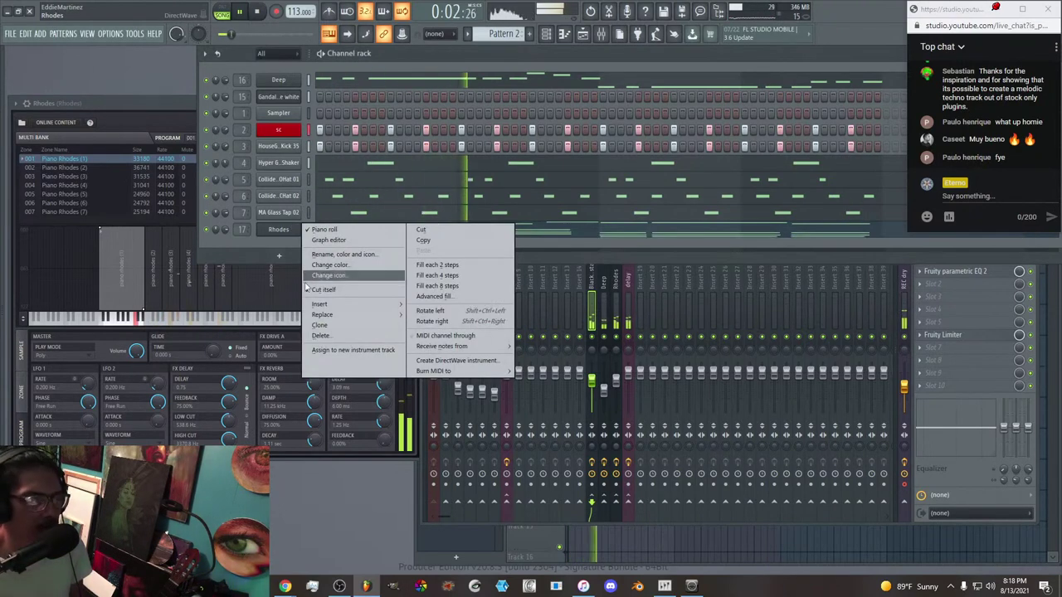
pyautogui.moveTo(316, 304)
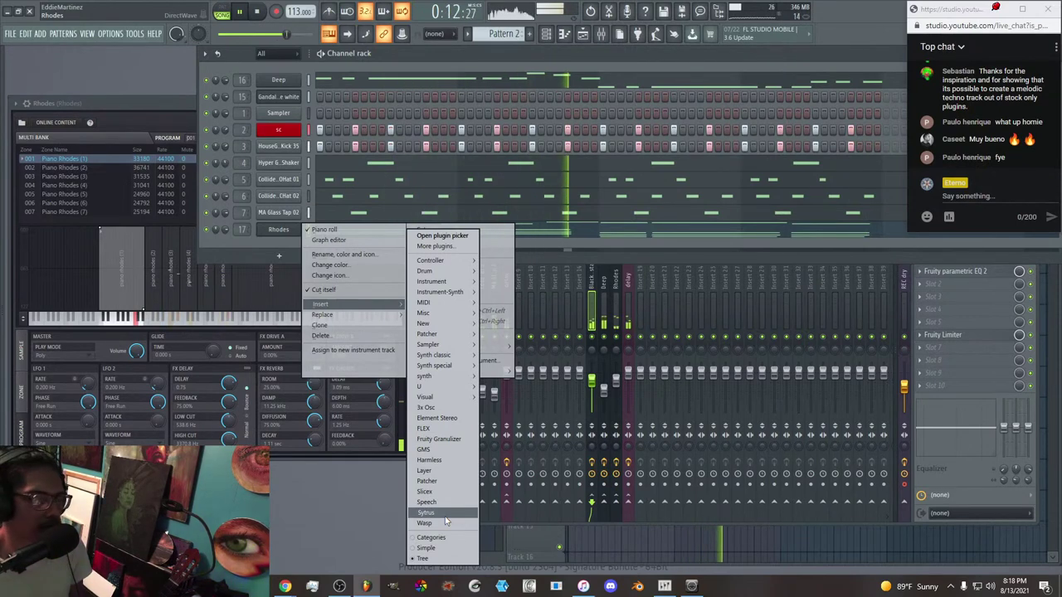
pyautogui.click(442, 451)
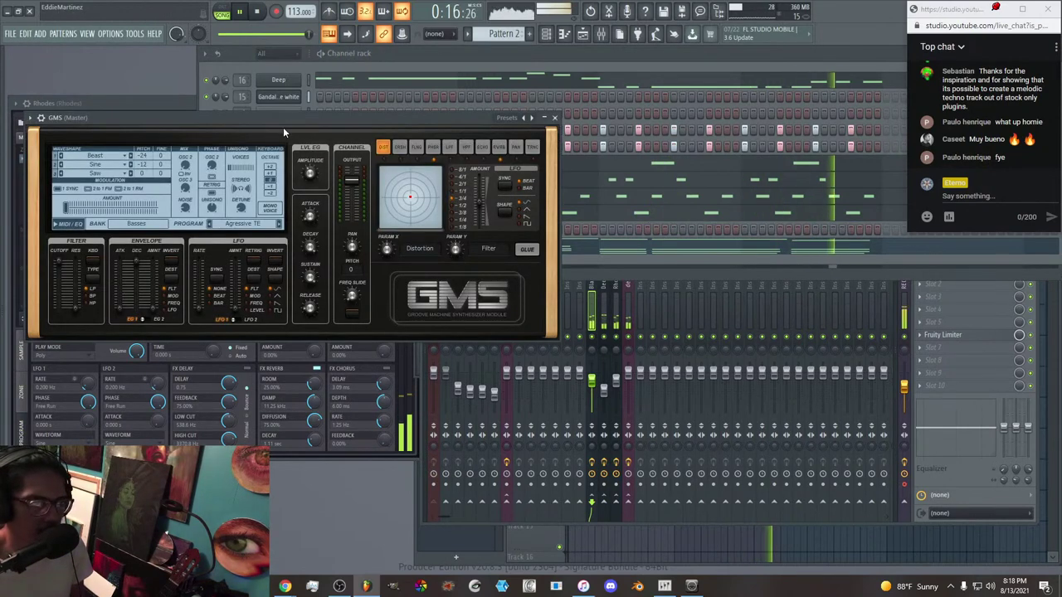
pyautogui.moveTo(343, 124); pyautogui.dragTo(564, 197)
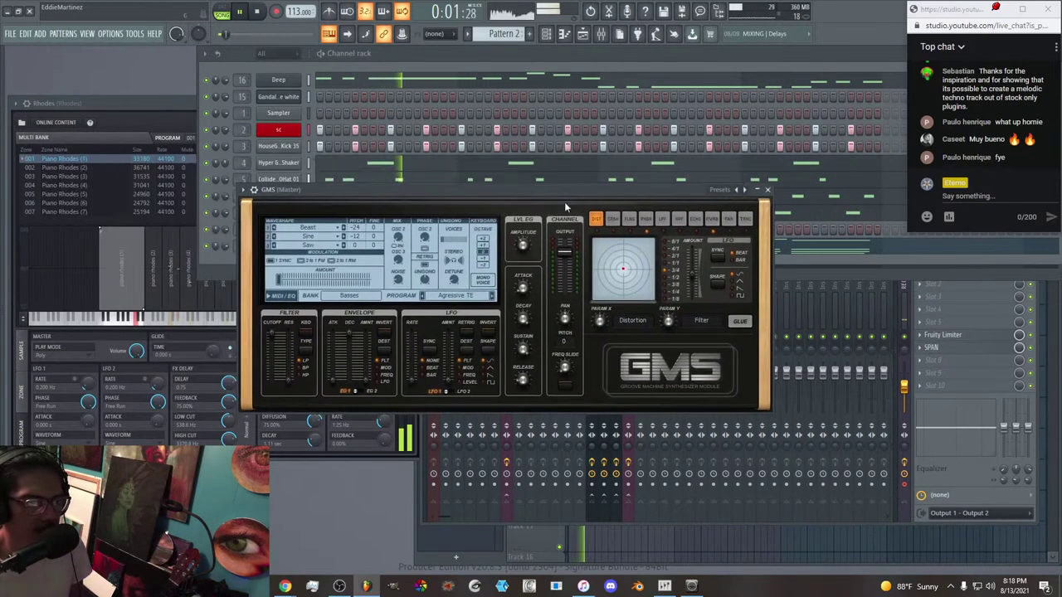
# Audition programs from the GMS Leads & Synths bank and load BP Chords TE.
pyautogui.click(355, 298)
pyautogui.click(413, 280)
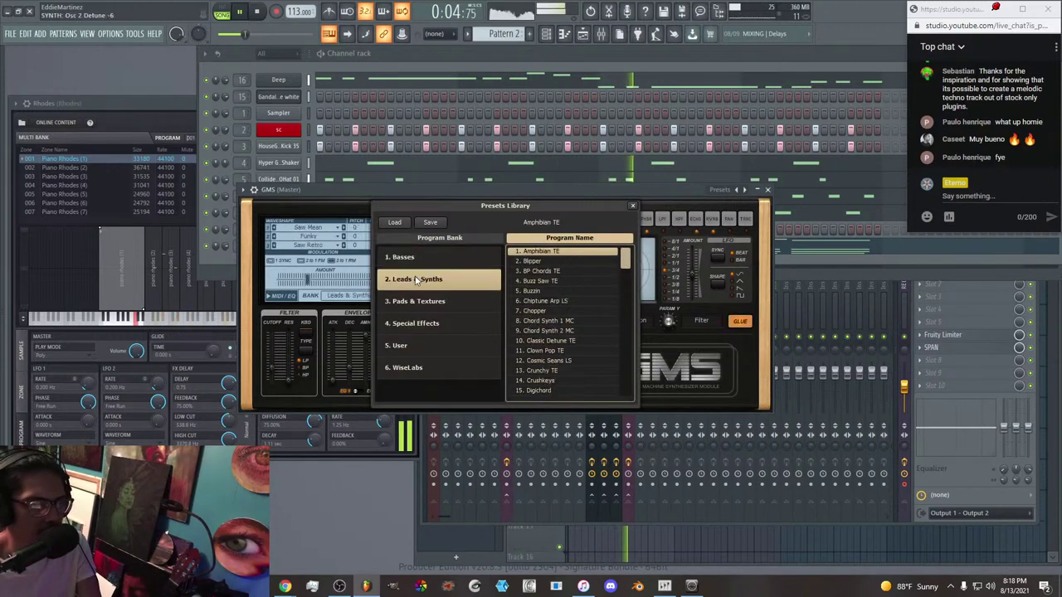
pyautogui.click(557, 253)
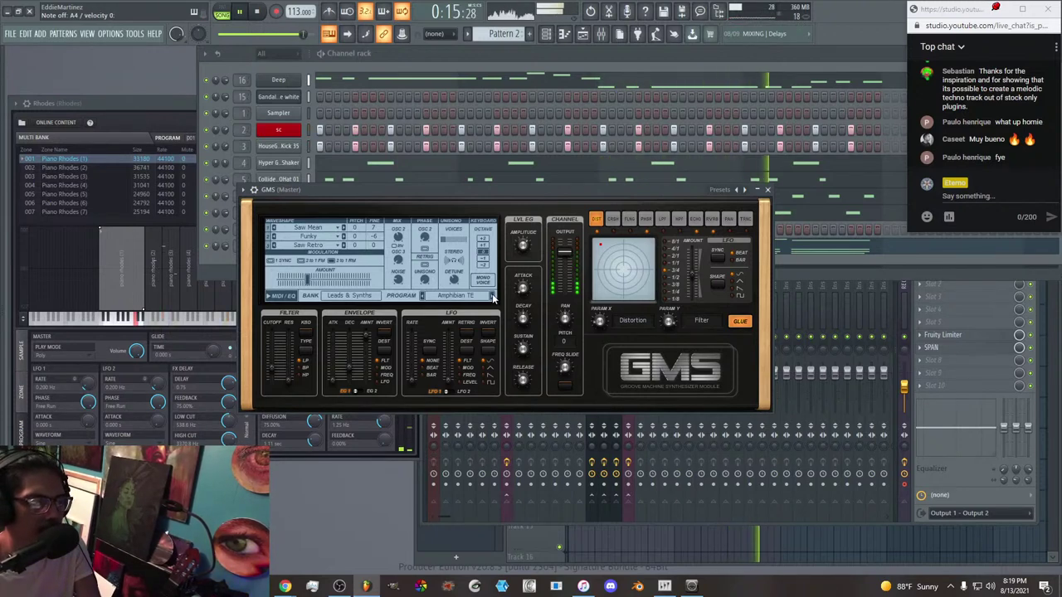
pyautogui.click(492, 296)
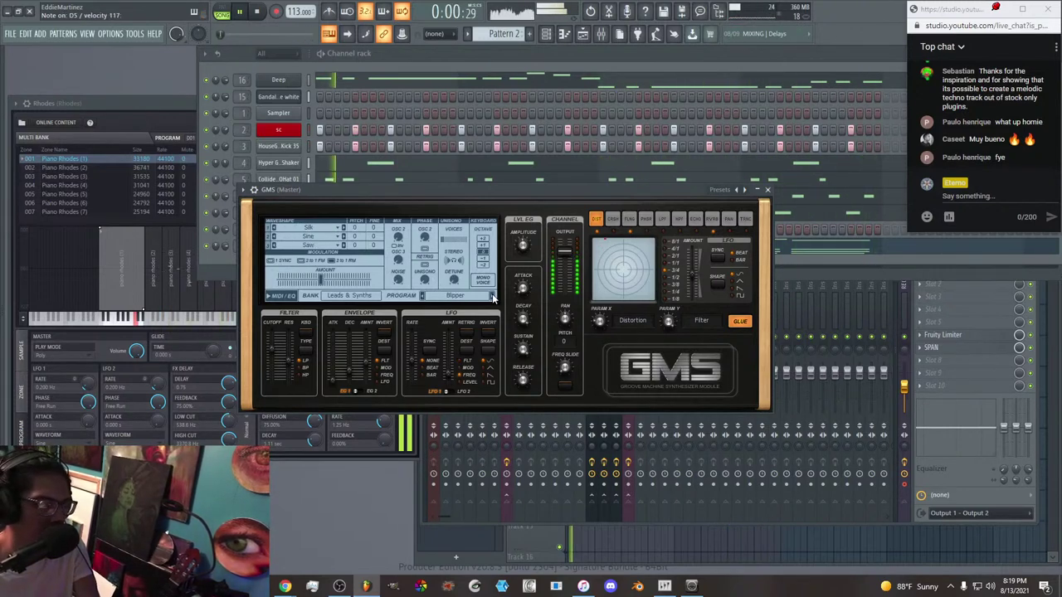
pyautogui.click(491, 297)
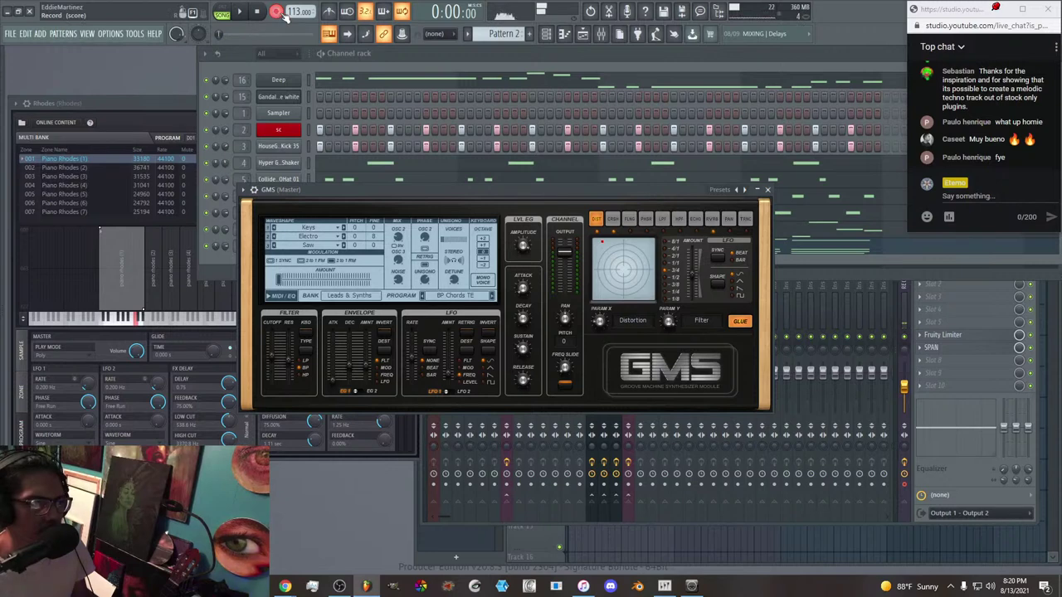
# Open the GMS channel's piano roll and shorten the long G5 note that starts just before bar 3.
pyautogui.click(365, 56)
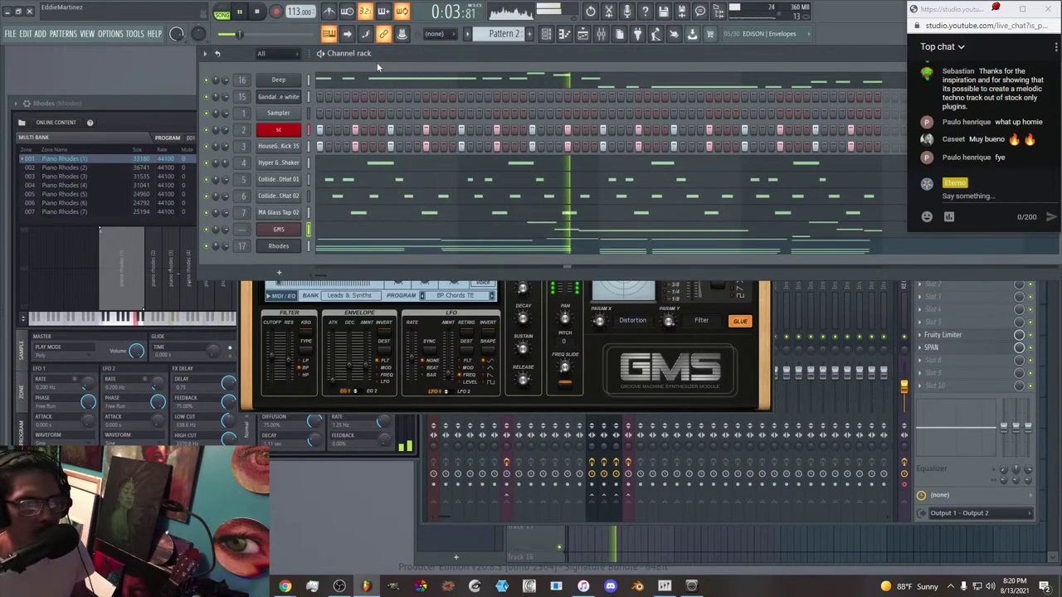
pyautogui.press('F7')
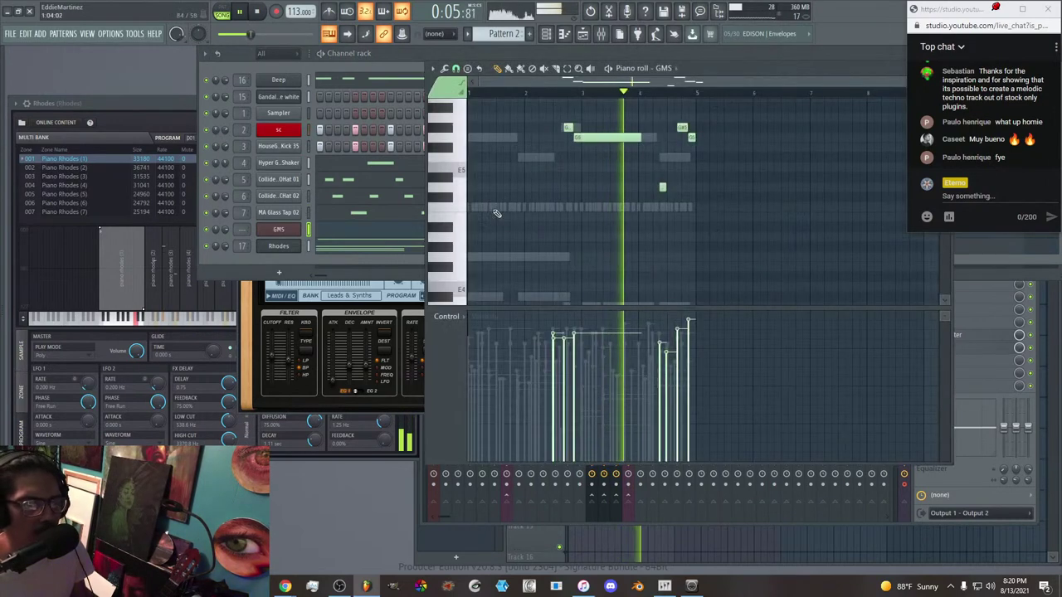
pyautogui.scroll(2, 608, 174)
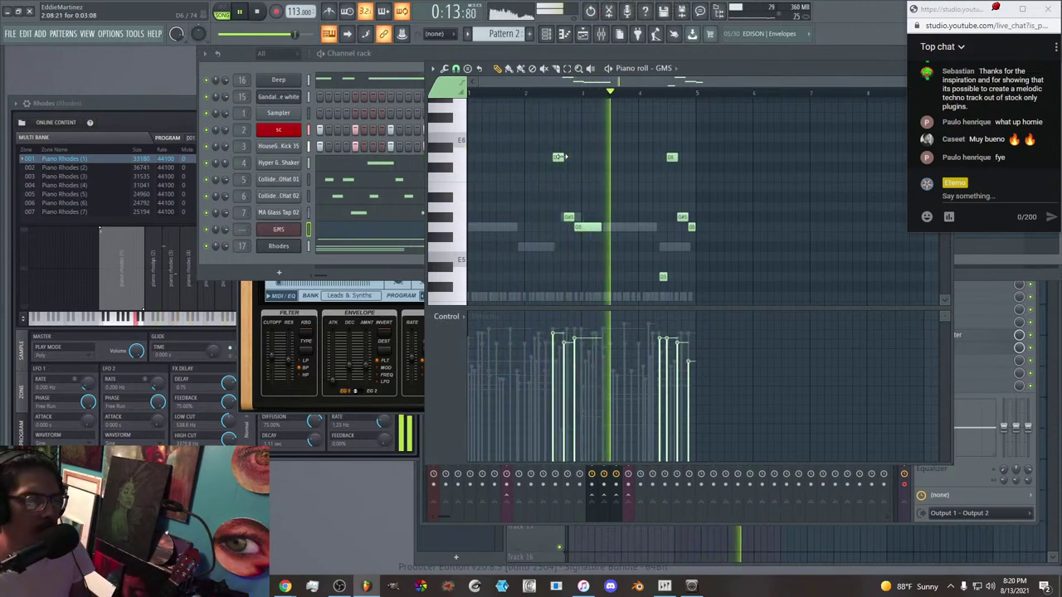
pyautogui.scroll(-3, 581, 182)
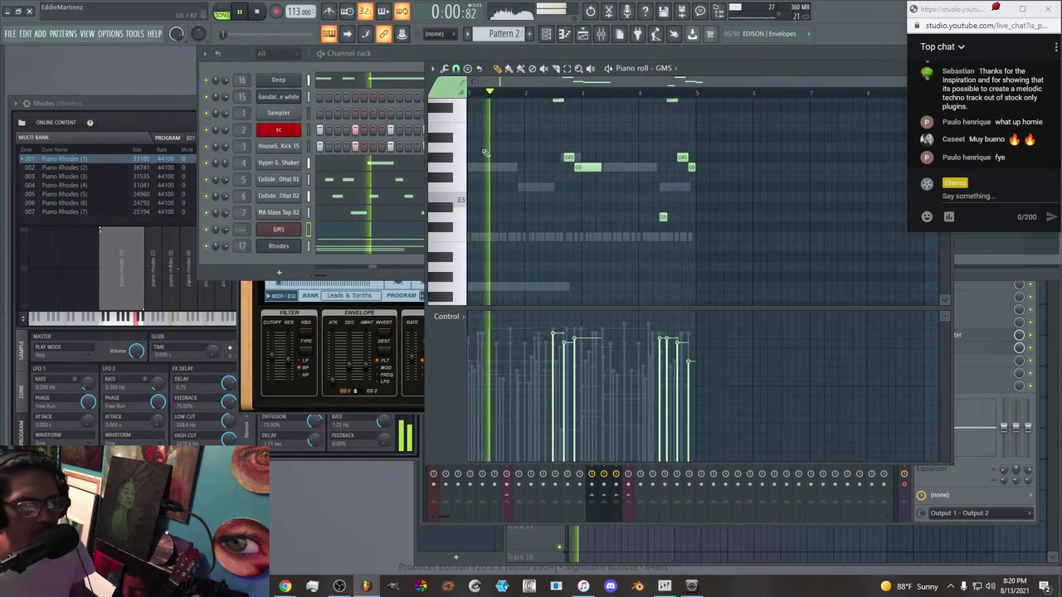
# Route the GMS channel to mixer track 19 and lower its fader to about -4.8 dB.
pyautogui.click(601, 34)
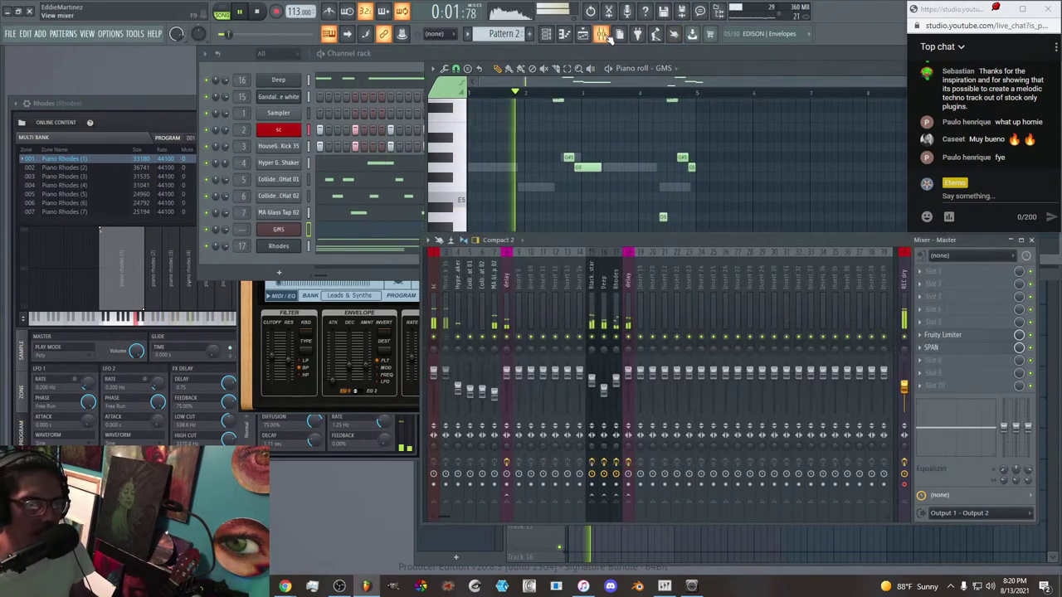
pyautogui.rightClick(641, 296)
pyautogui.moveTo(679, 362)
pyautogui.click(788, 362)
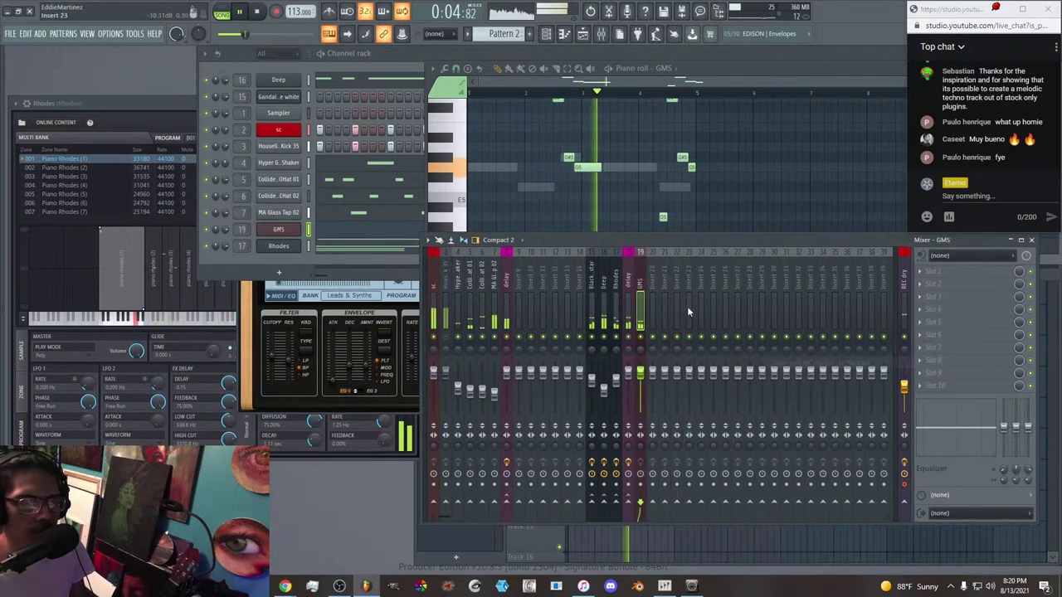
pyautogui.moveTo(640, 371); pyautogui.dragTo(641, 379)
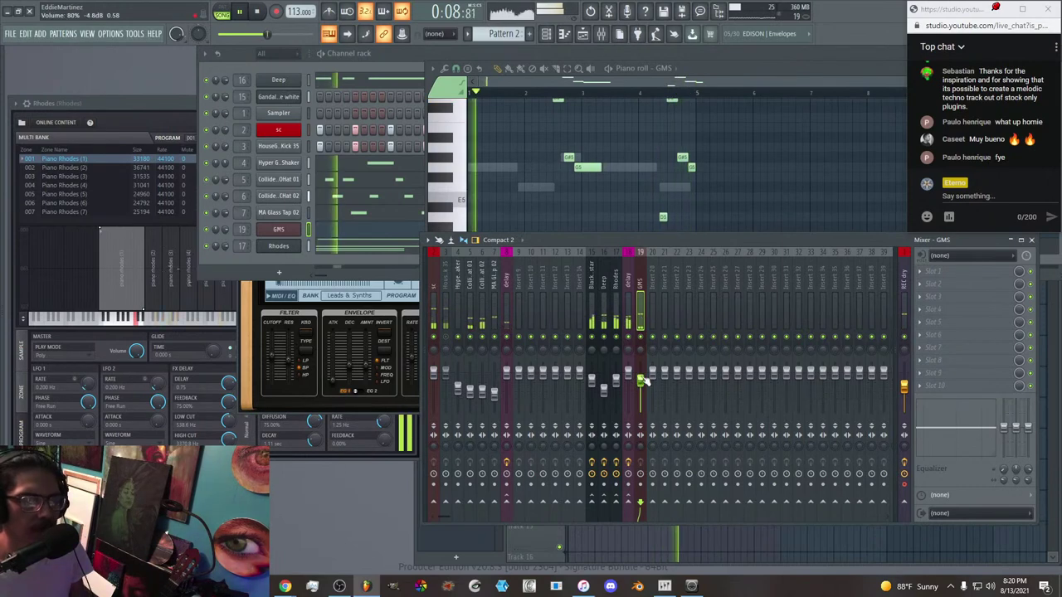
# Add Fruity Parametric EQ 2 in the first slot of the GMS track and load its steep4 low preset.
pyautogui.click(935, 272)
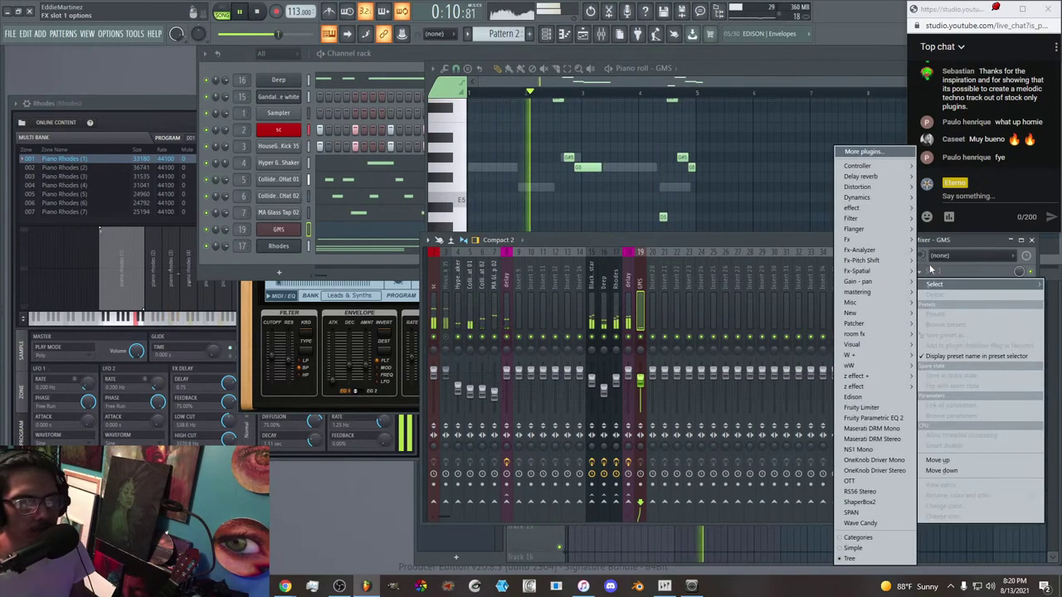
pyautogui.click(873, 417)
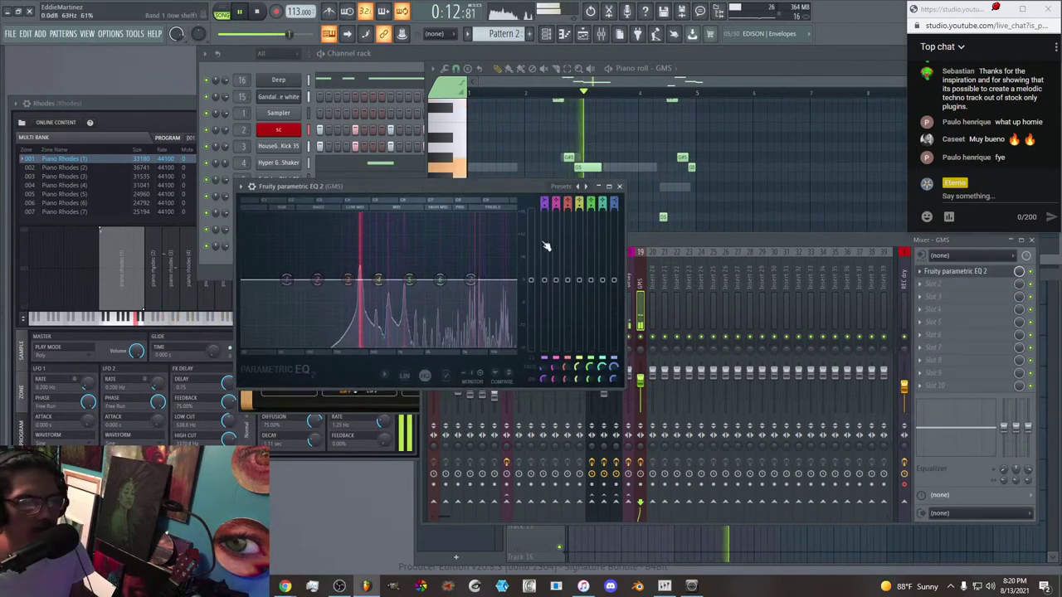
pyautogui.moveTo(379, 280); pyautogui.dragTo(305, 297)
pyautogui.click(584, 186)
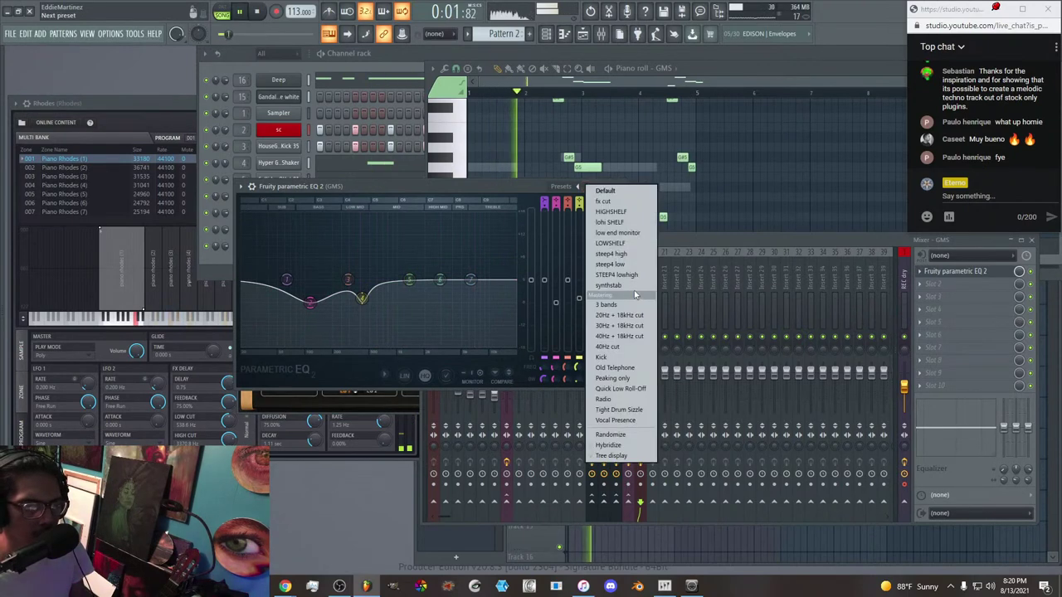
pyautogui.click(625, 264)
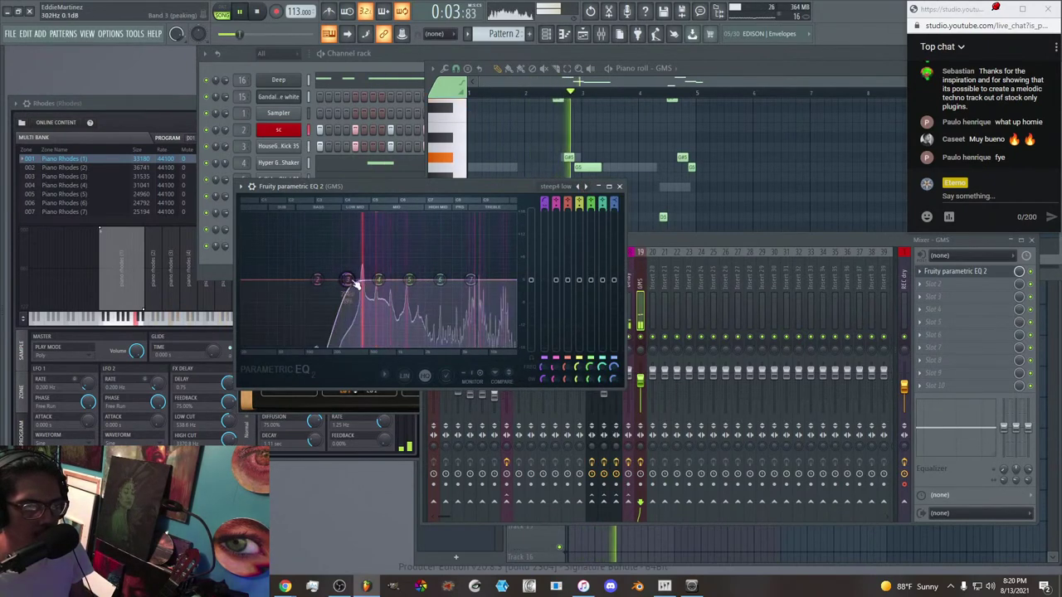
# Lower EQ bands 4 and 5 on GMS slightly and the band 7 high shelf to about -2.8 dB, closing the EQ.
pyautogui.moveTo(374, 288); pyautogui.dragTo(367, 296)
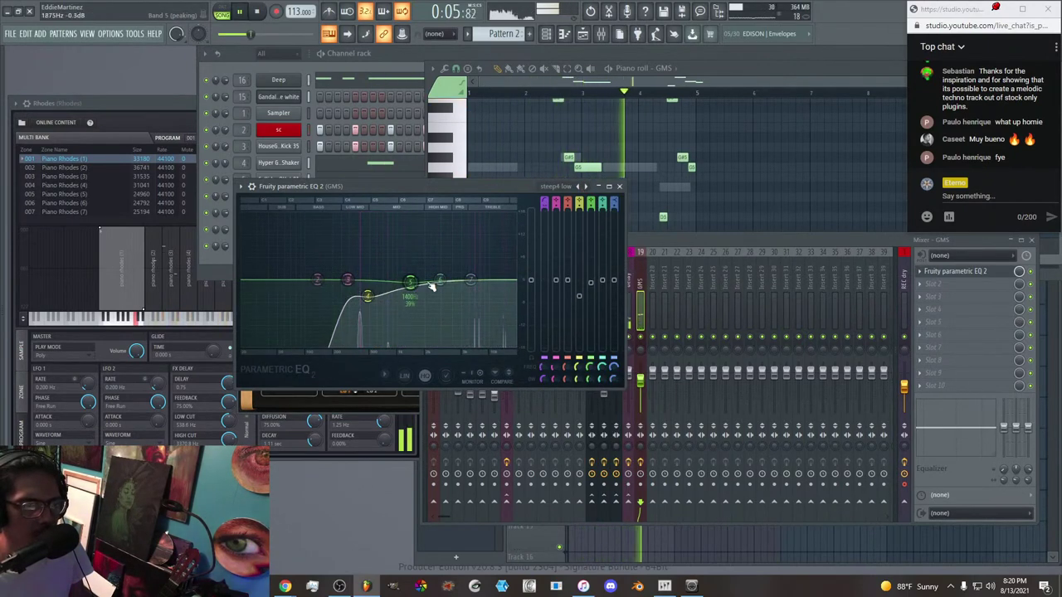
pyautogui.moveTo(474, 282); pyautogui.dragTo(473, 292)
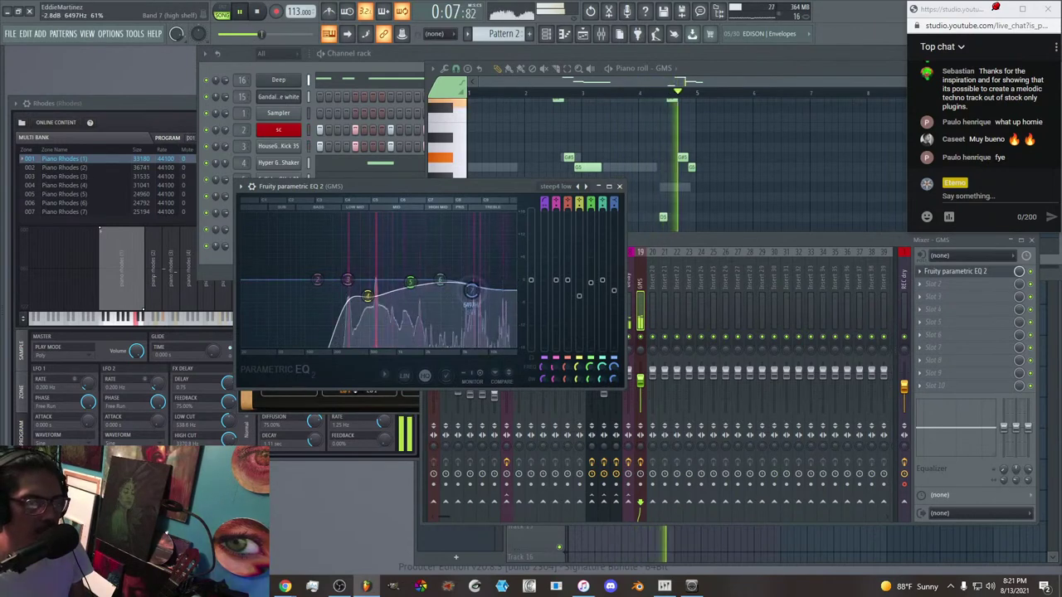
pyautogui.click(619, 187)
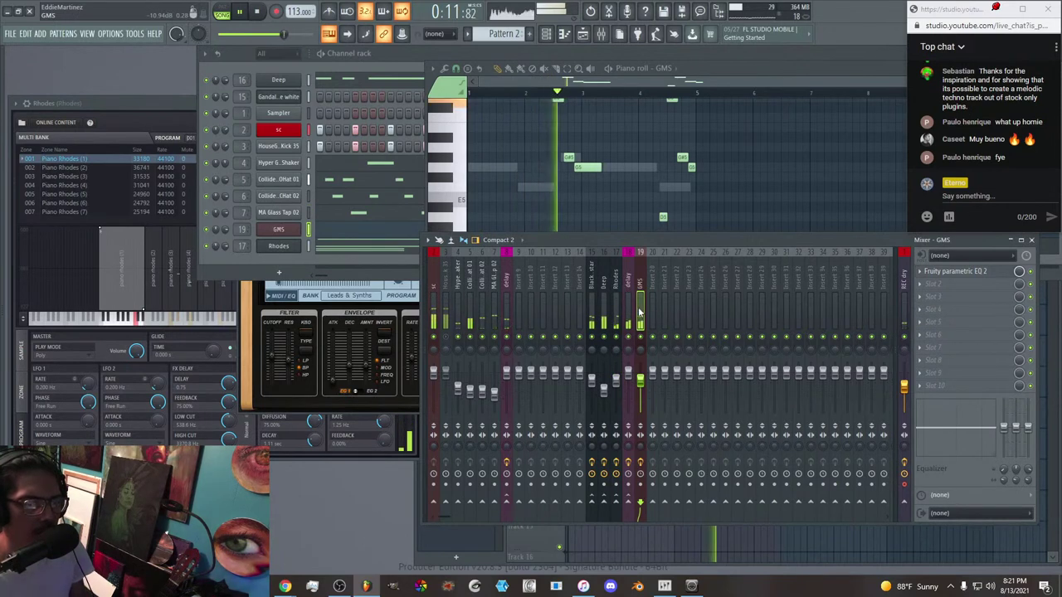
# Add Fruity Reeverb 2 in the second effect slot of the GMS track and raise its wet level to 106%.
pyautogui.click(933, 284)
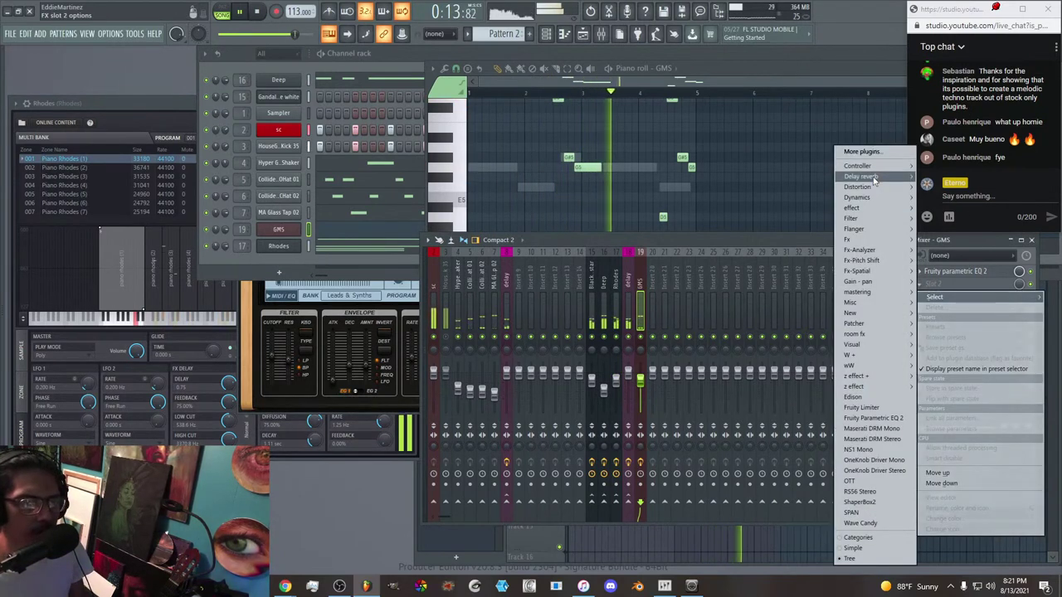
pyautogui.moveTo(867, 177)
pyautogui.click(797, 229)
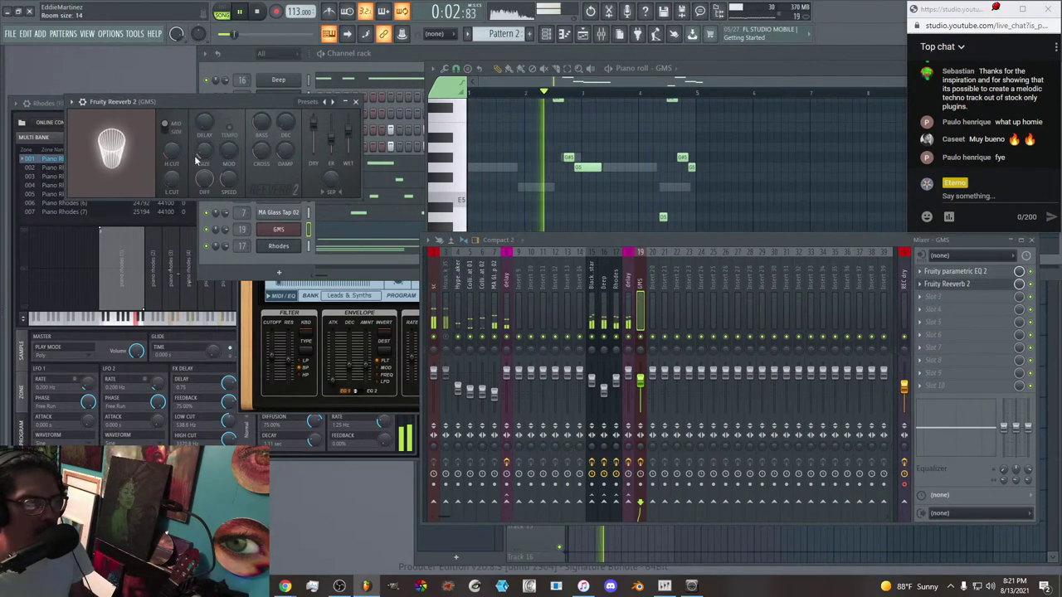
pyautogui.moveTo(205, 177); pyautogui.dragTo(207, 179)
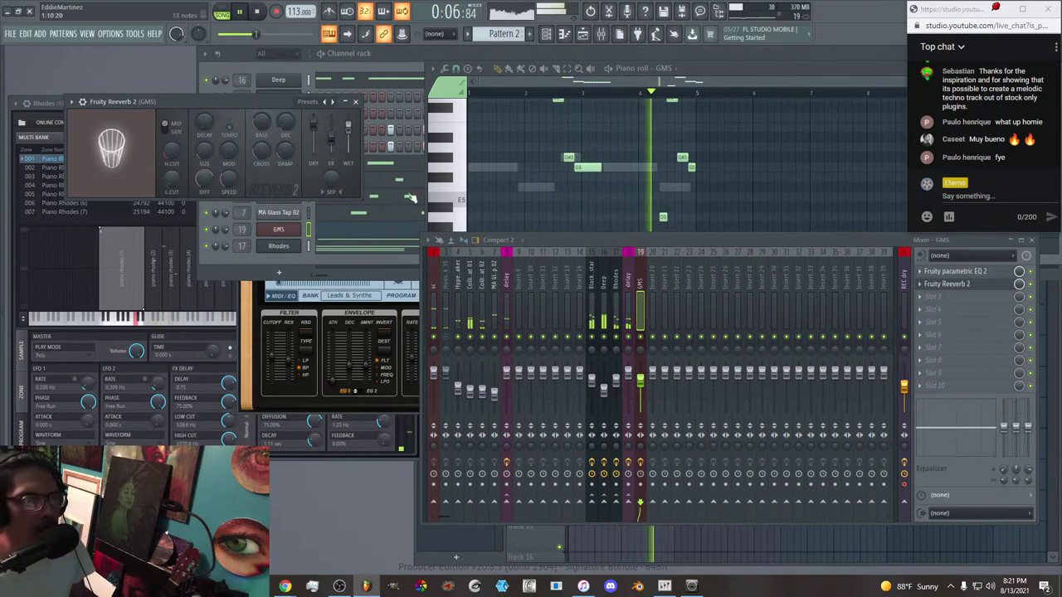
pyautogui.scroll(2, 427, 299)
pyautogui.click(439, 300)
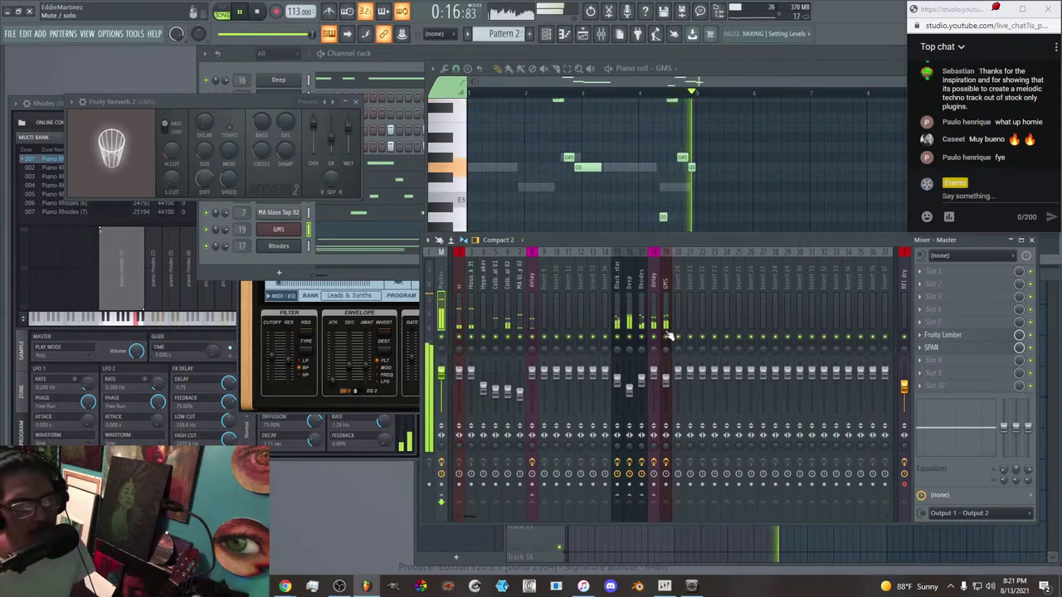
pyautogui.moveTo(349, 128); pyautogui.dragTo(349, 123)
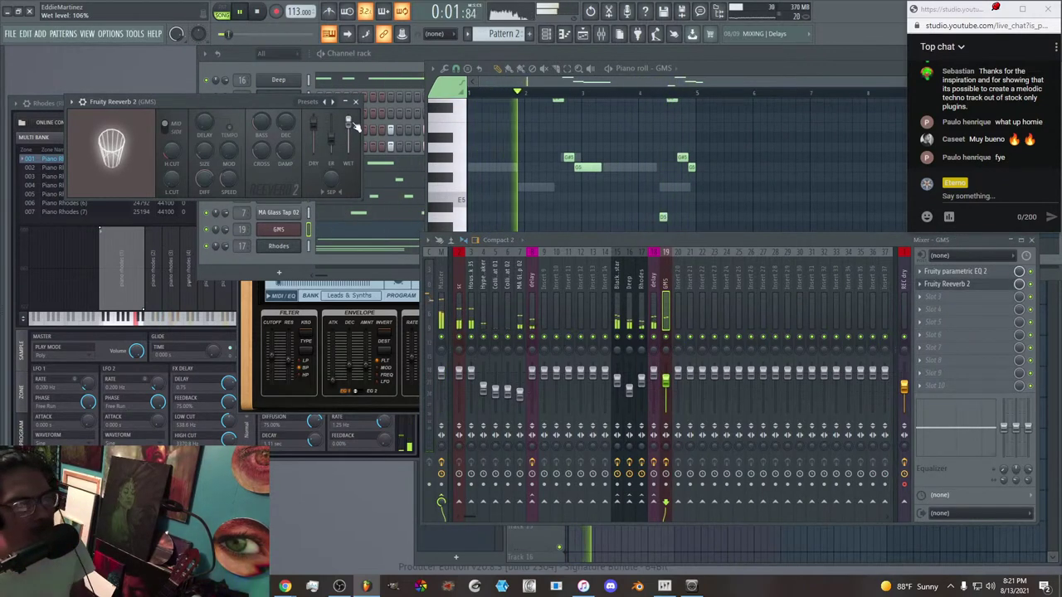
# Add Fruity Chorus in the third effect slot of the GMS track and load its Fat Clean preset.
pyautogui.click(935, 297)
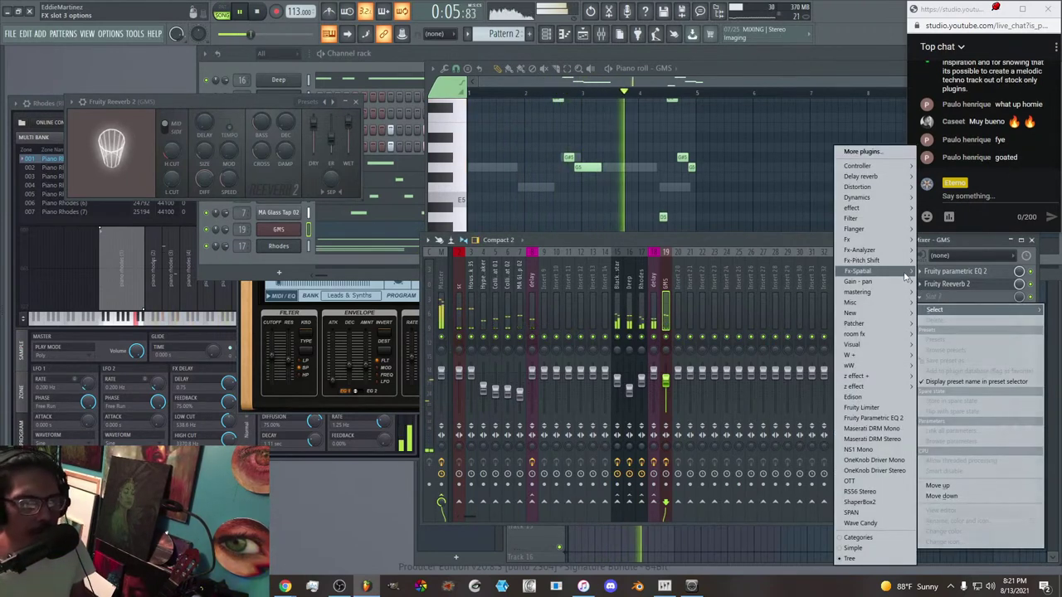
pyautogui.moveTo(886, 231)
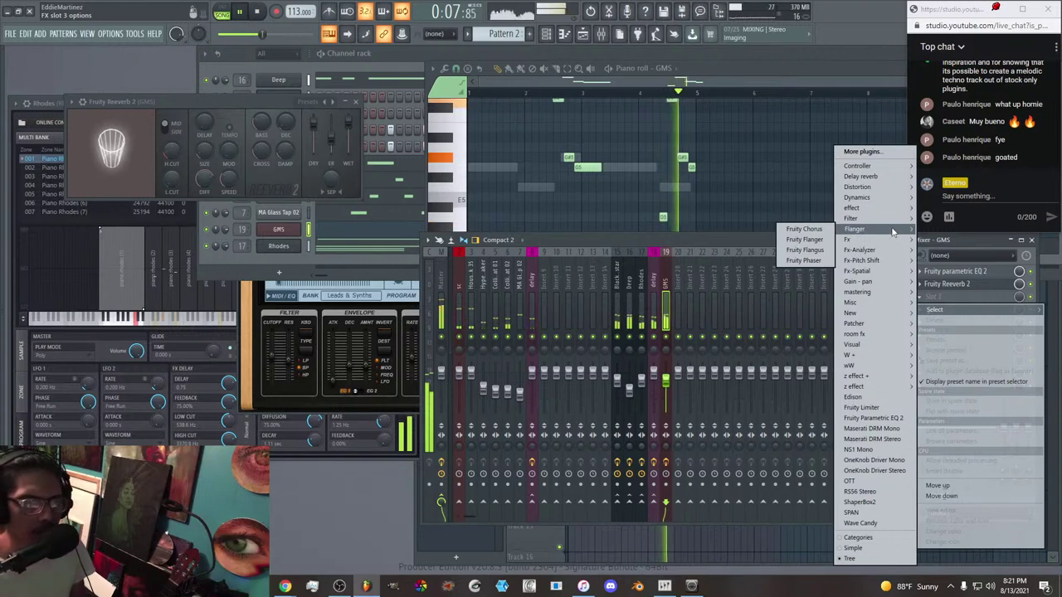
pyautogui.click(805, 230)
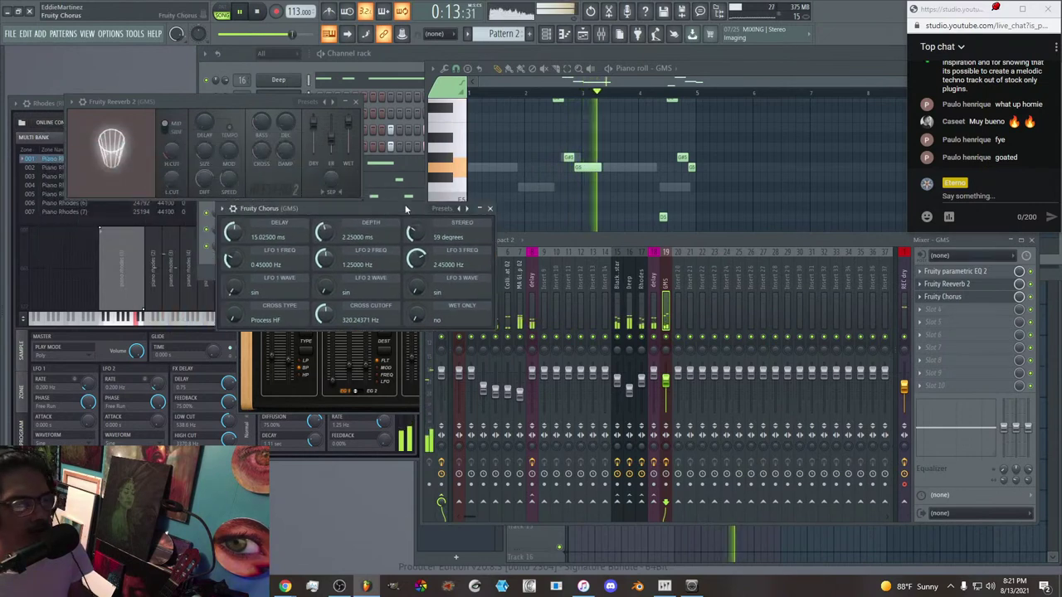
pyautogui.click(462, 209)
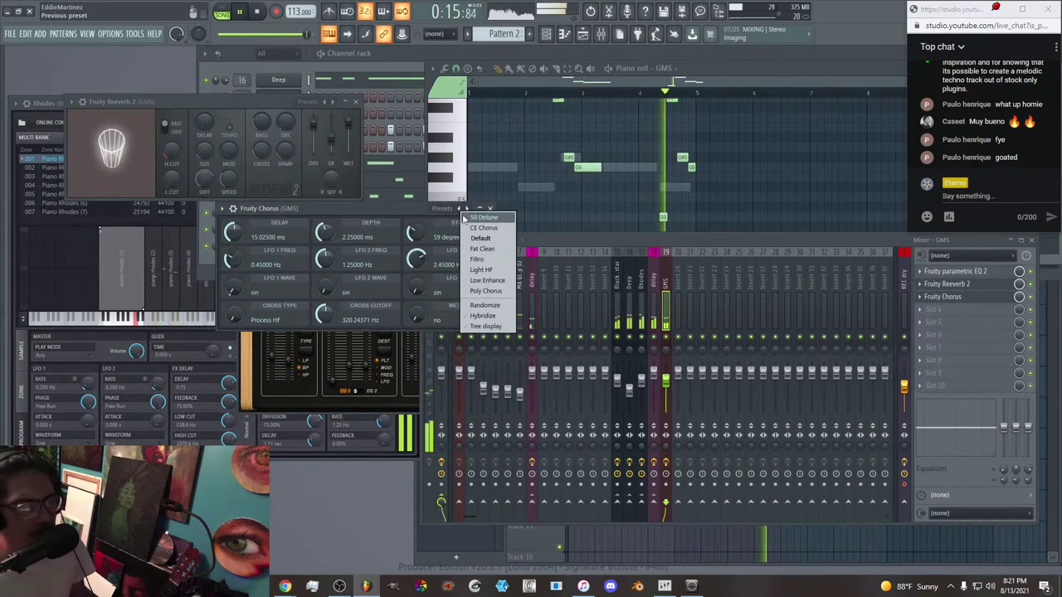
pyautogui.click(482, 248)
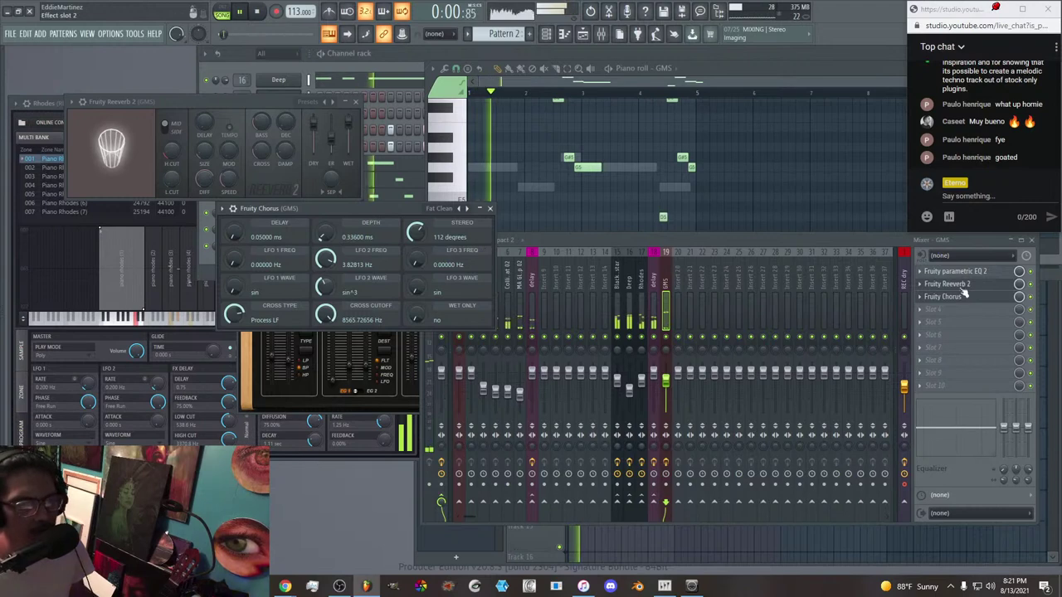
pyautogui.click(921, 296)
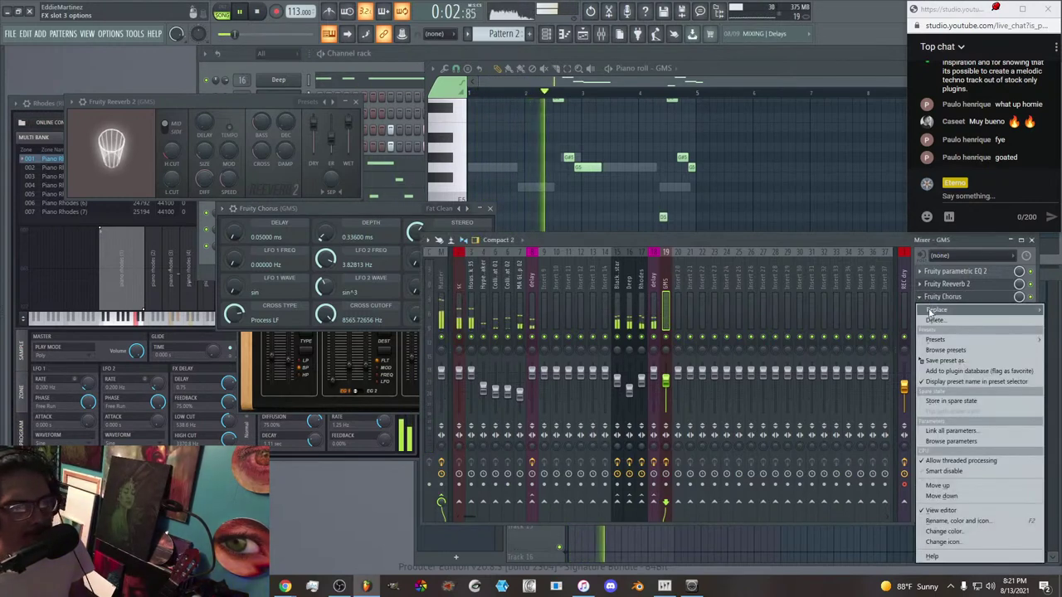
pyautogui.moveTo(932, 314)
pyautogui.moveTo(885, 236)
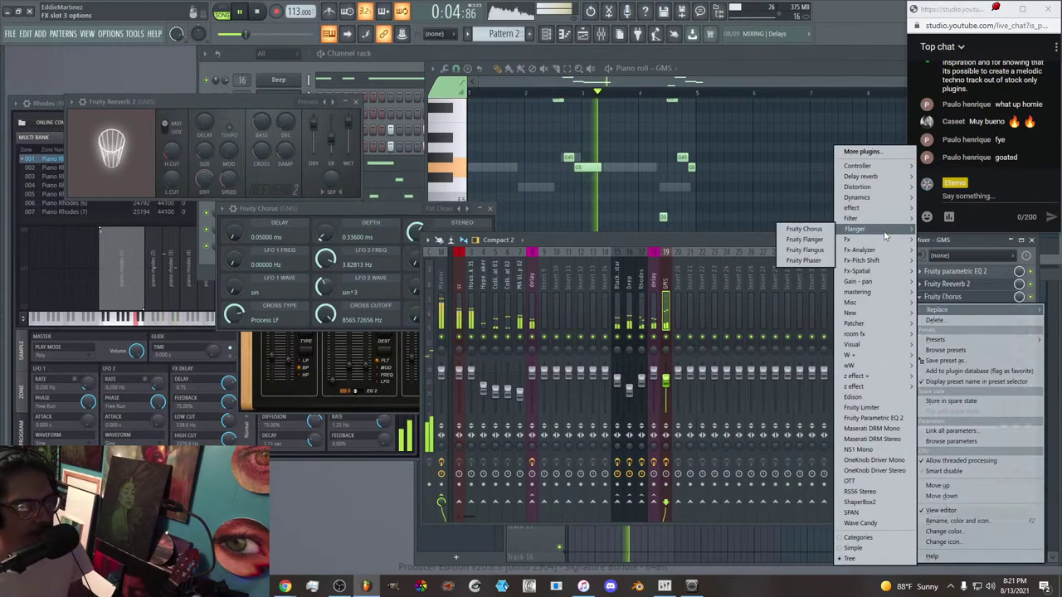
pyautogui.click(772, 240)
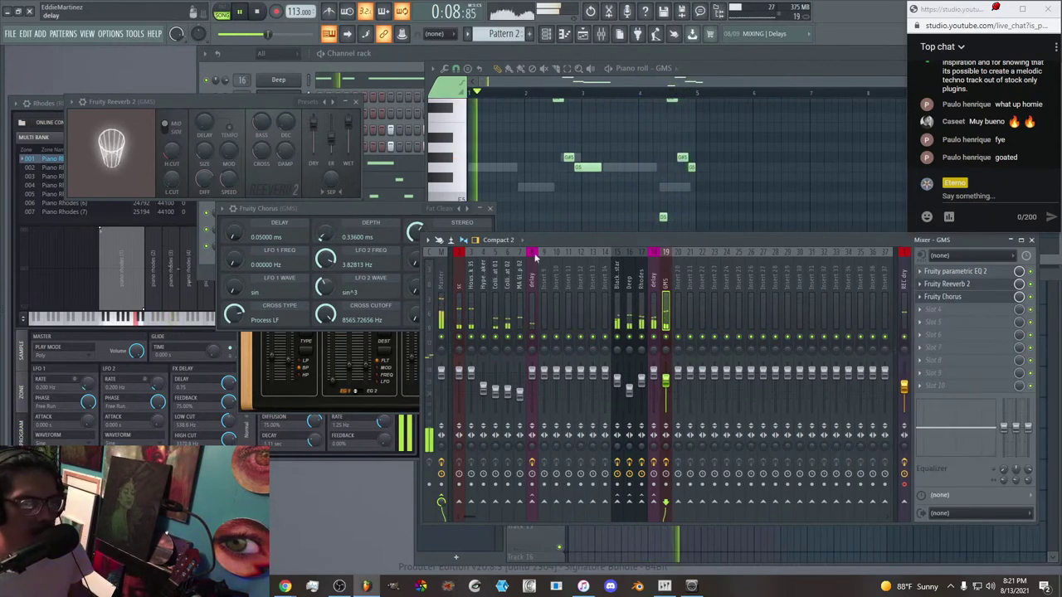
# Add Fruity Delay 2 in the fourth effect slot of the GMS track and move its window clear of the reverb.
pyautogui.click(933, 310)
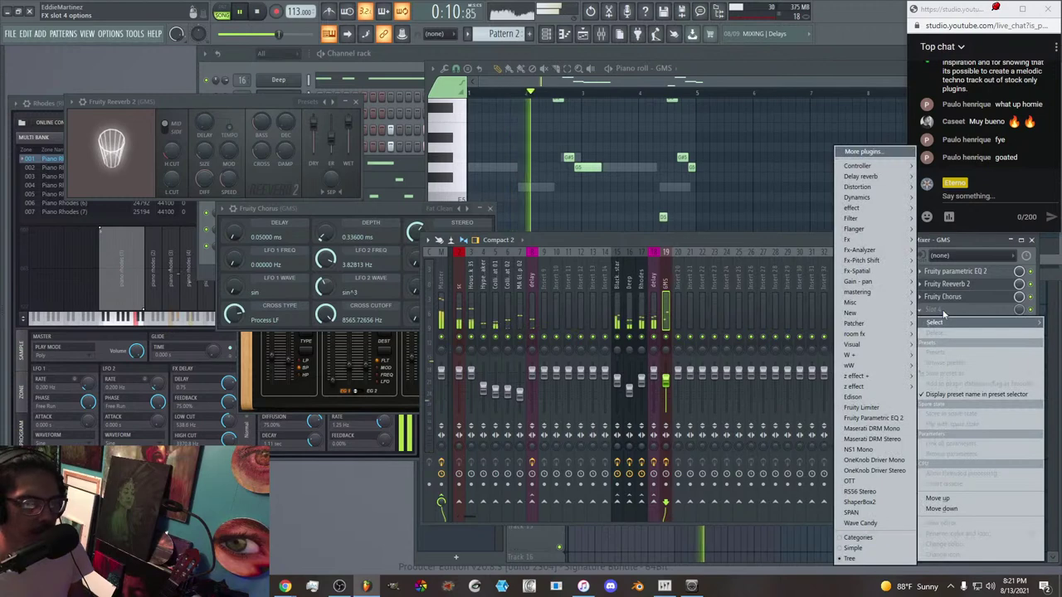
pyautogui.moveTo(891, 251)
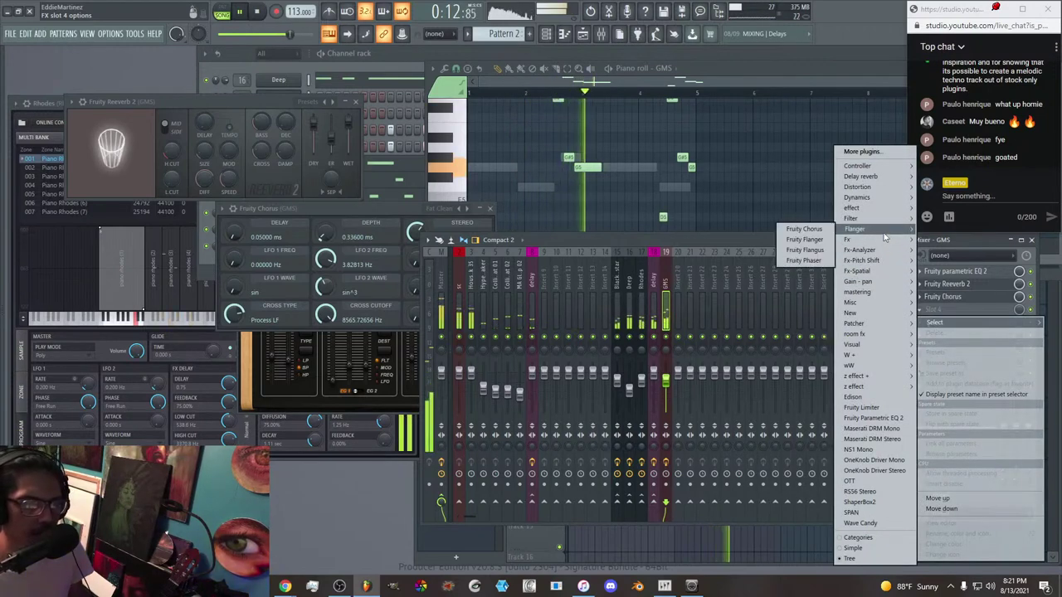
pyautogui.moveTo(873, 181)
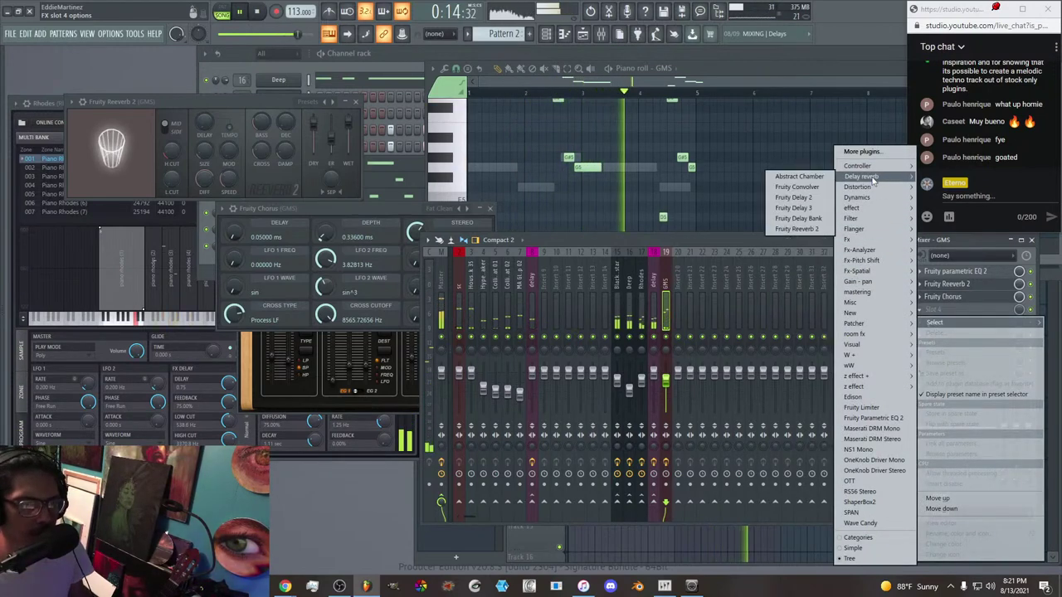
pyautogui.click(815, 201)
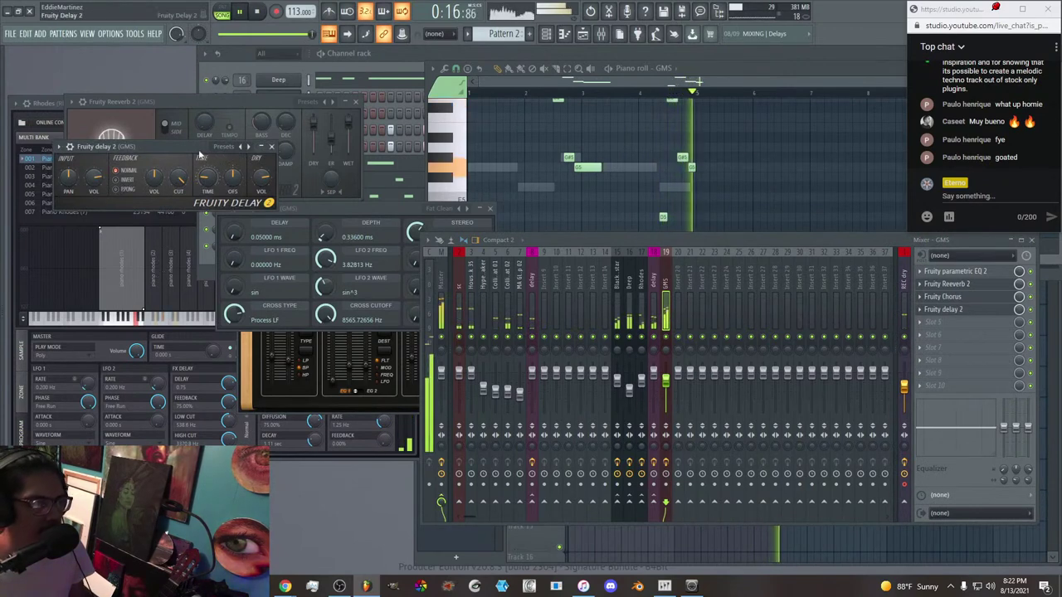
pyautogui.moveTo(313, 193); pyautogui.dragTo(485, 237)
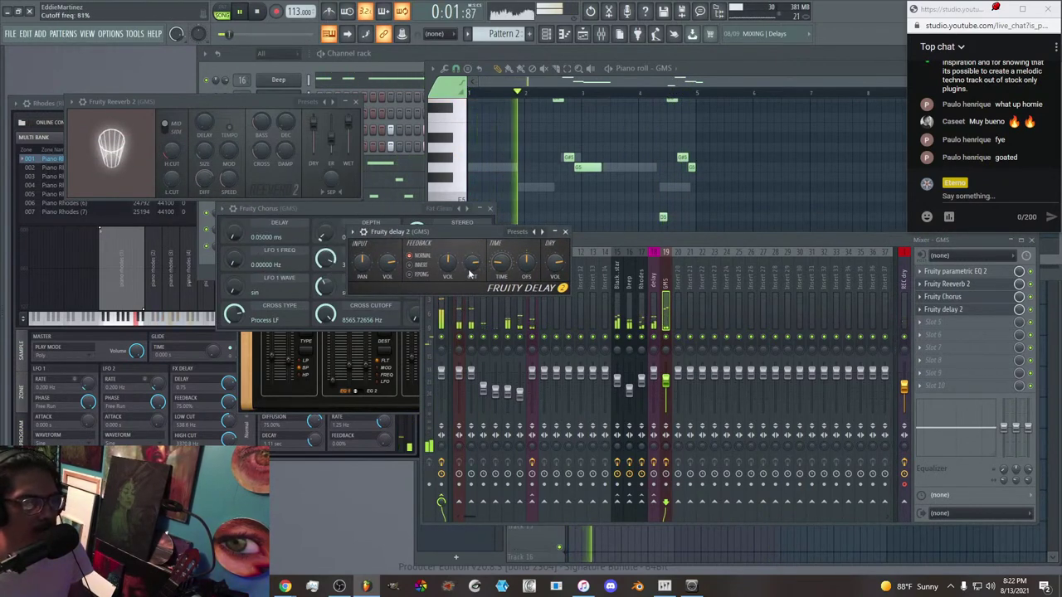
# Set the GMS delay to ping pong with input panned left, higher feedback volume and cutoff, a lower time offset and a 45% dry level.
pyautogui.click(429, 273)
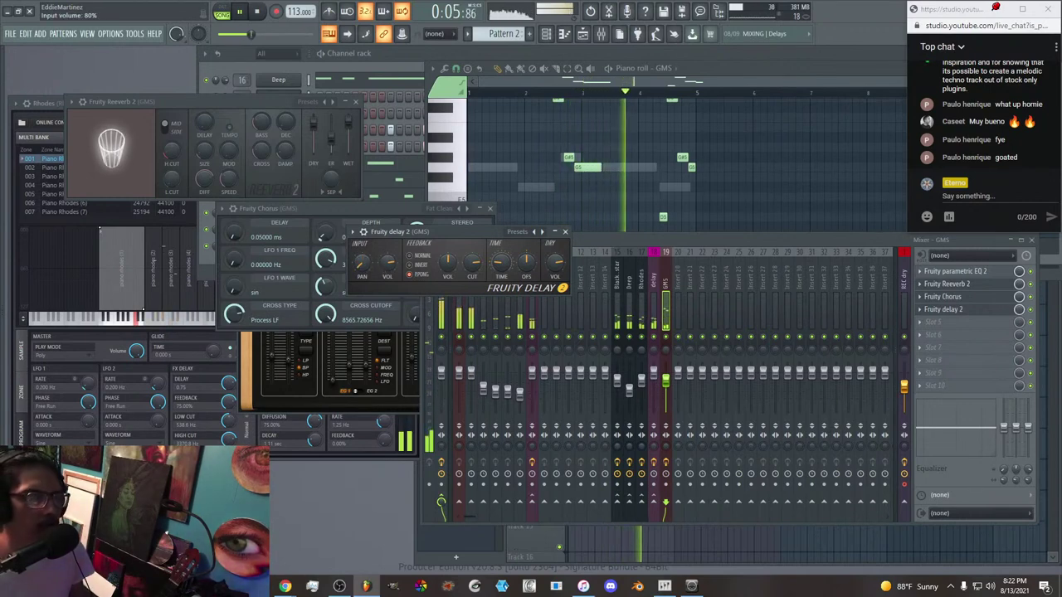
pyautogui.moveTo(388, 262); pyautogui.dragTo(382, 236)
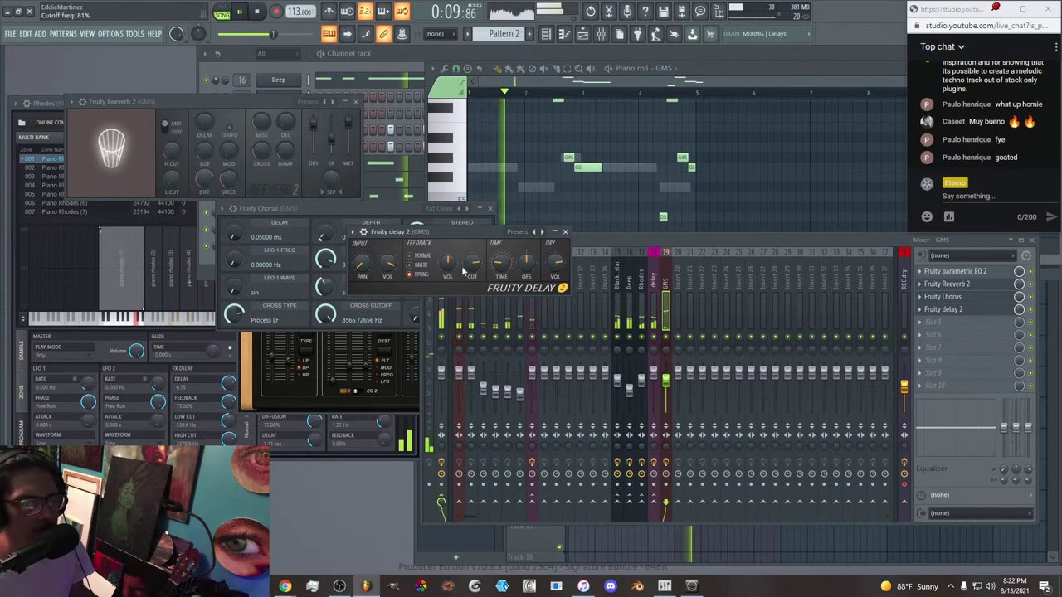
pyautogui.scroll(-4, 396, 262)
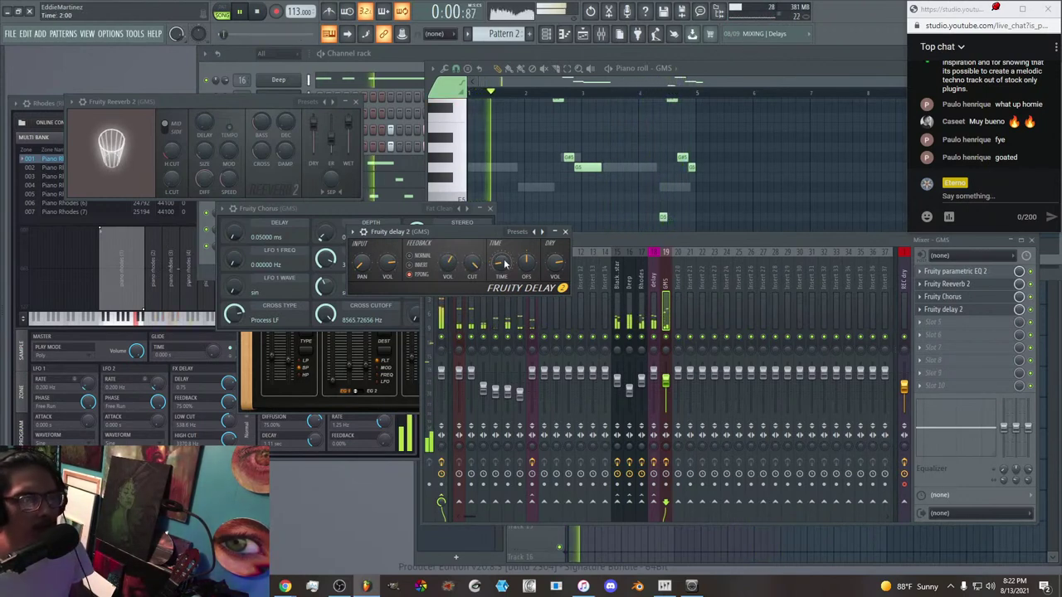
pyautogui.moveTo(519, 269); pyautogui.dragTo(526, 265)
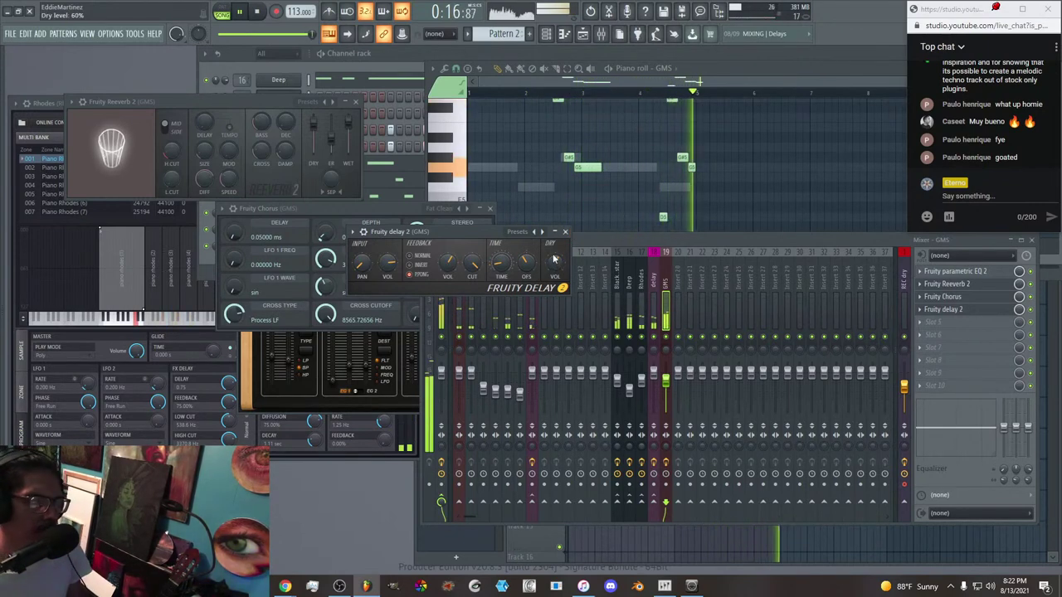
pyautogui.moveTo(555, 259); pyautogui.dragTo(554, 275)
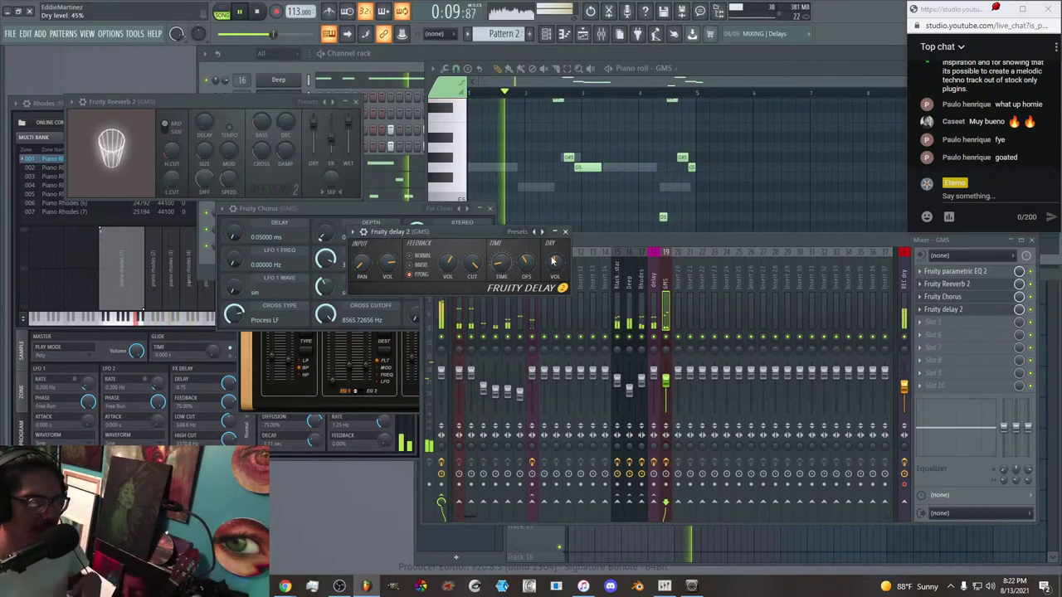
# Lower the GMS track's fader to about -10 dB and mute the HouseGen TopKick 35 track.
pyautogui.click(460, 323)
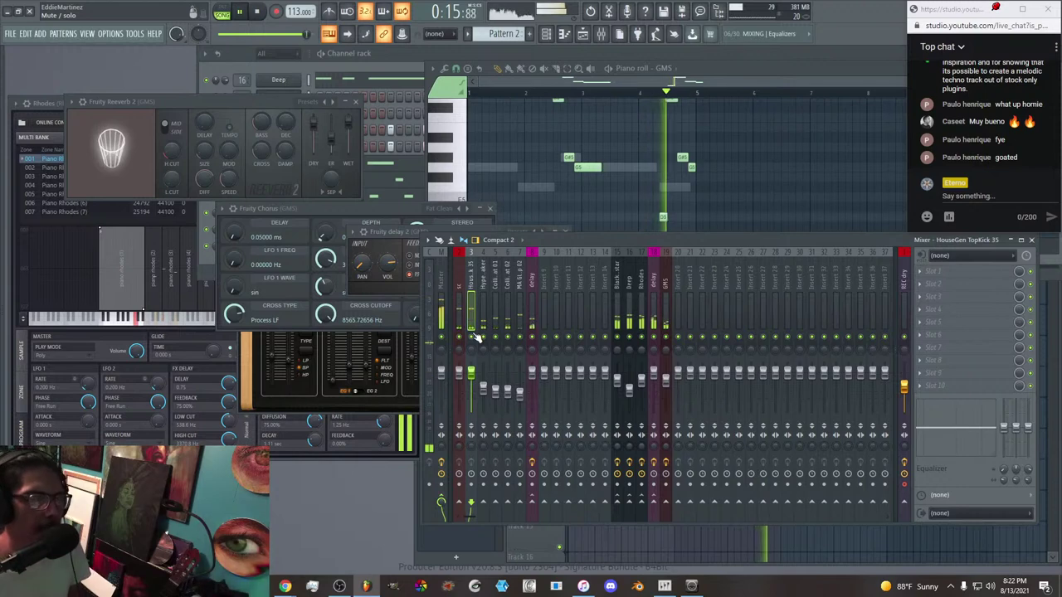
pyautogui.click(665, 380)
pyautogui.moveTo(666, 380); pyautogui.dragTo(665, 384)
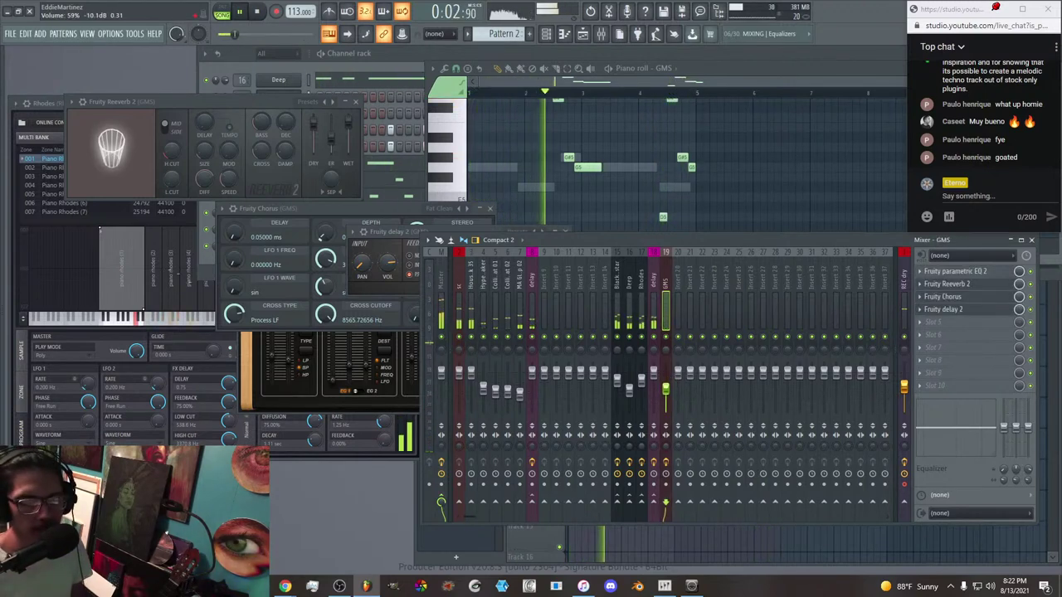
pyautogui.moveTo(666, 389); pyautogui.dragTo(666, 388)
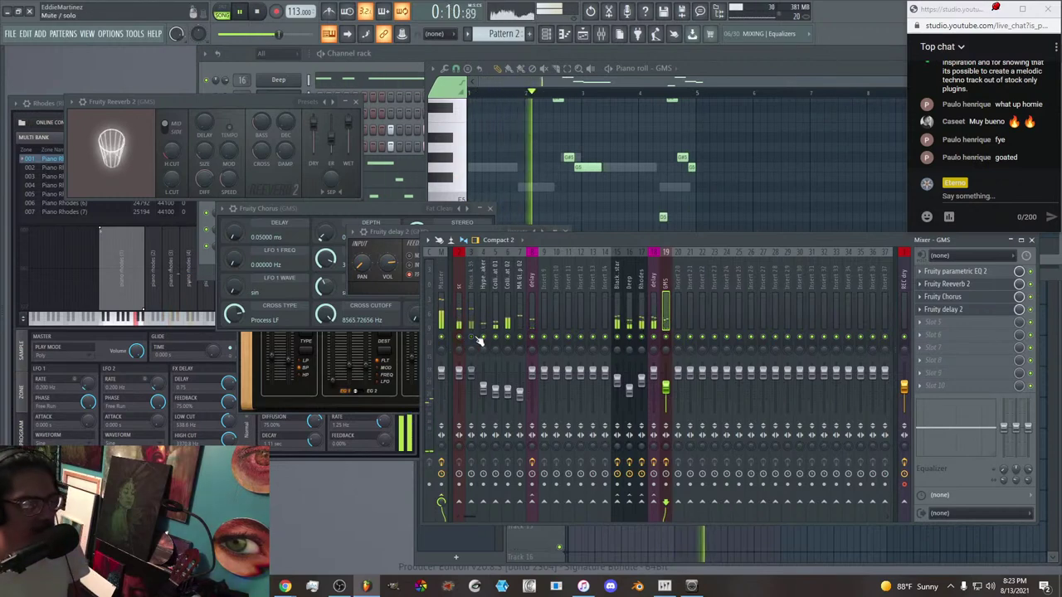
# Browse the sample packs and expand the Drums (ModeAudio) pack to reach its drum and effect folders.
pyautogui.click(313, 65)
pyautogui.hotkey('alt', 'F8')
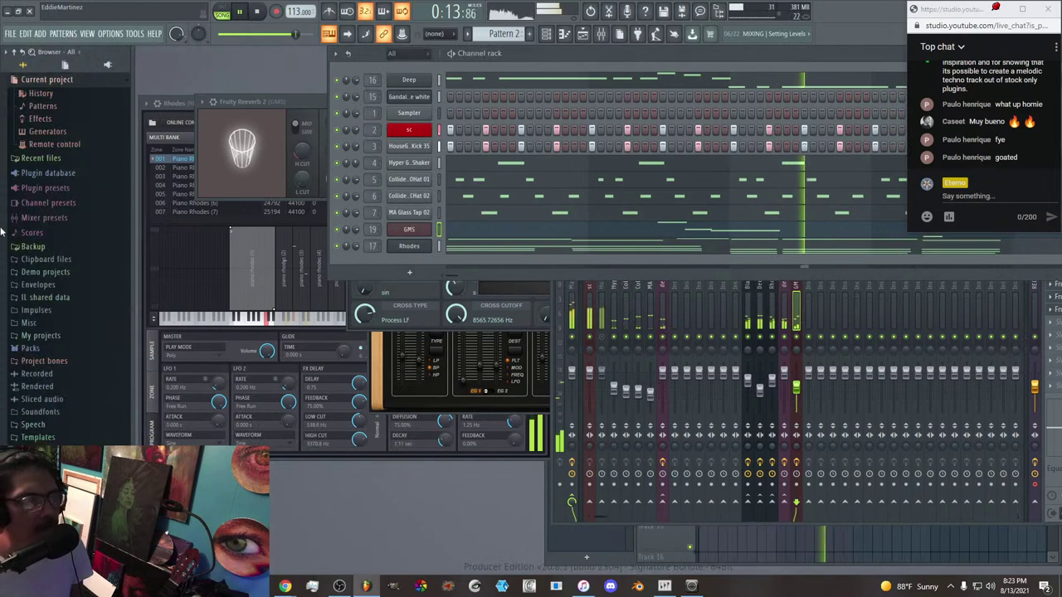
pyautogui.click(49, 350)
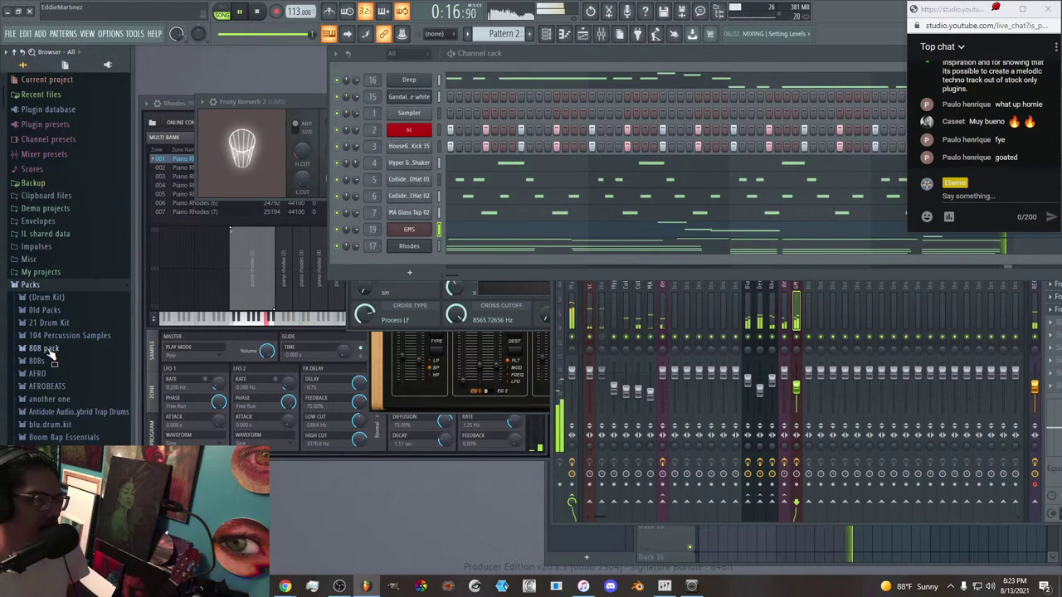
pyautogui.scroll(-4, 62, 386)
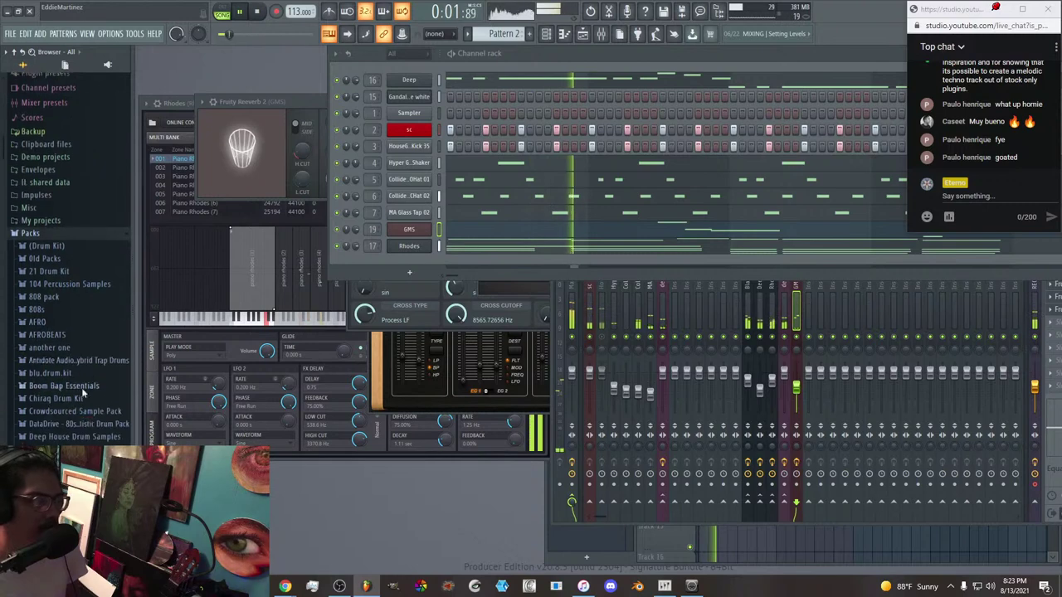
pyautogui.scroll(-4, 93, 413)
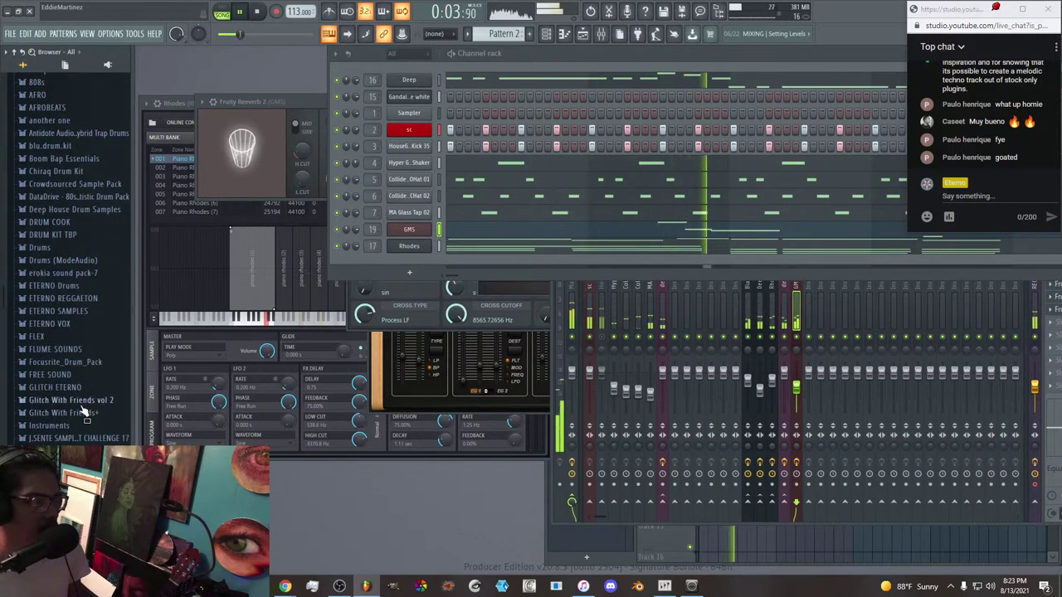
pyautogui.scroll(4, 92, 414)
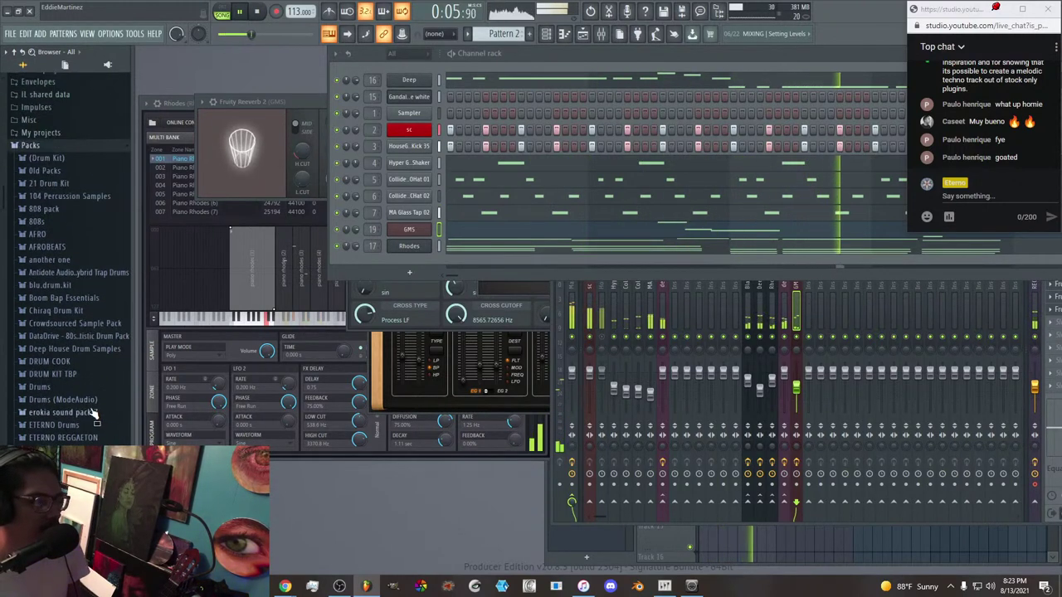
pyautogui.scroll(-6, 75, 332)
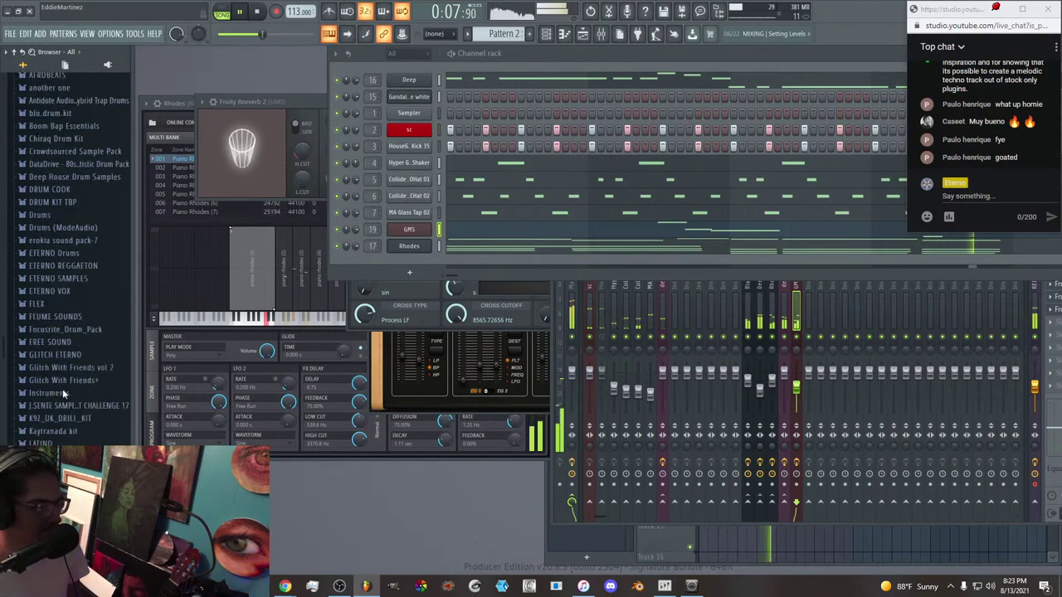
pyautogui.scroll(6, 83, 398)
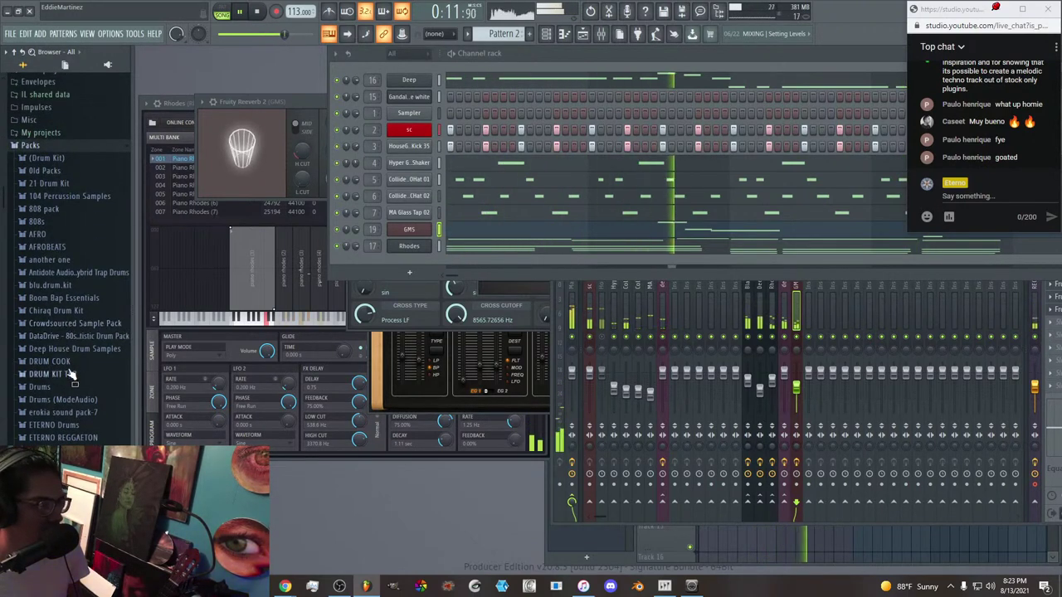
pyautogui.click(68, 387)
pyautogui.click(69, 388)
pyautogui.click(72, 400)
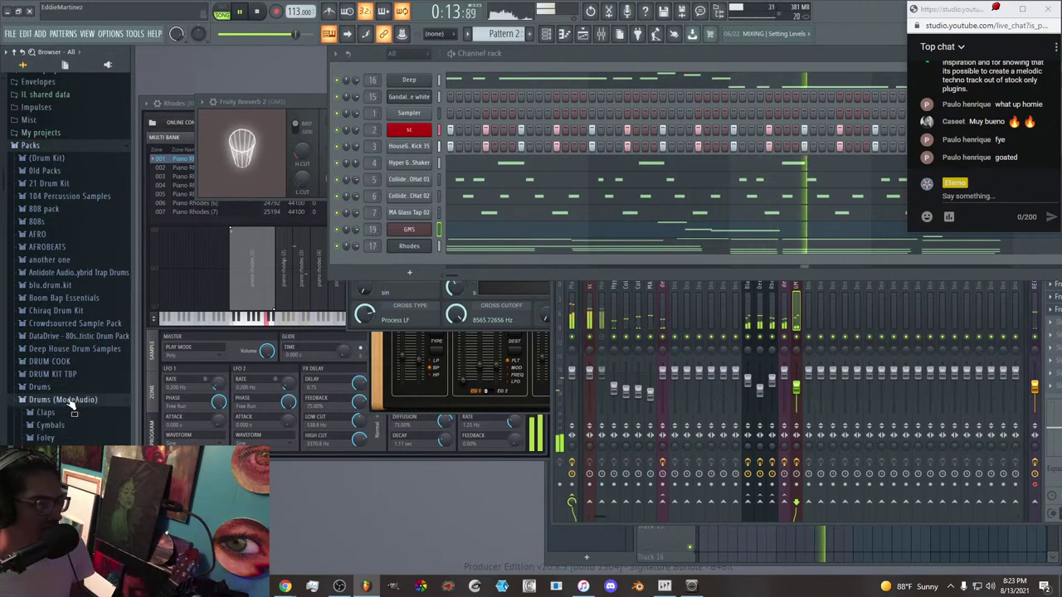
pyautogui.scroll(-4, 72, 394)
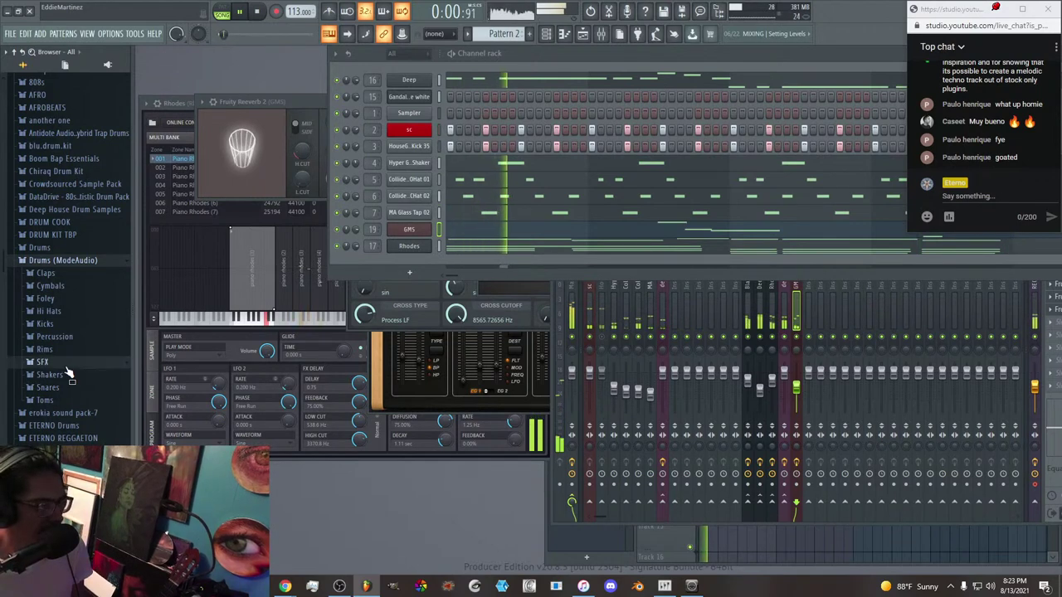
# Open the pack's SFX folder and audition its effect samples, from Hyper HouseParty Ghost FX down to MA CardShark FX.
pyautogui.click(66, 362)
pyautogui.click(81, 337)
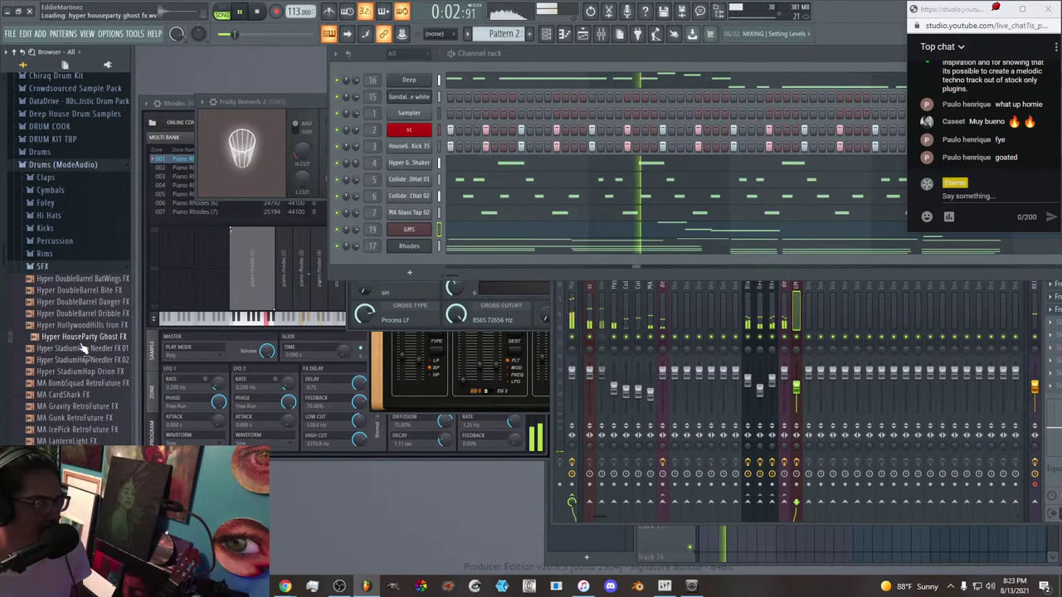
pyautogui.click(83, 348)
pyautogui.click(98, 371)
pyautogui.click(99, 385)
pyautogui.click(100, 396)
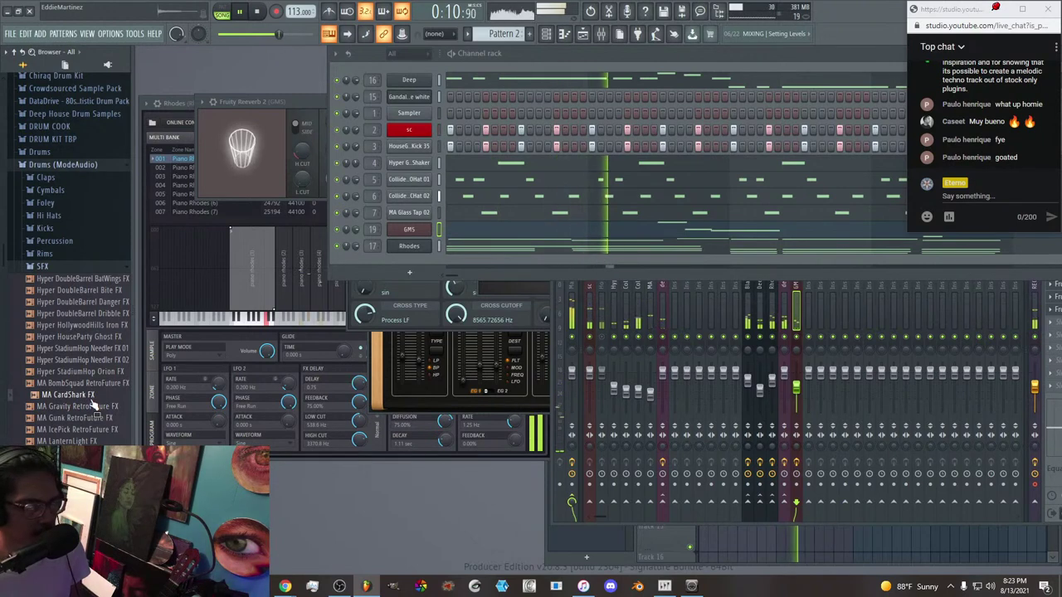
# Load MA CardShark FX into a new Fruity Granulizer channel and position its window over the mixer.
pyautogui.rightClick(95, 395)
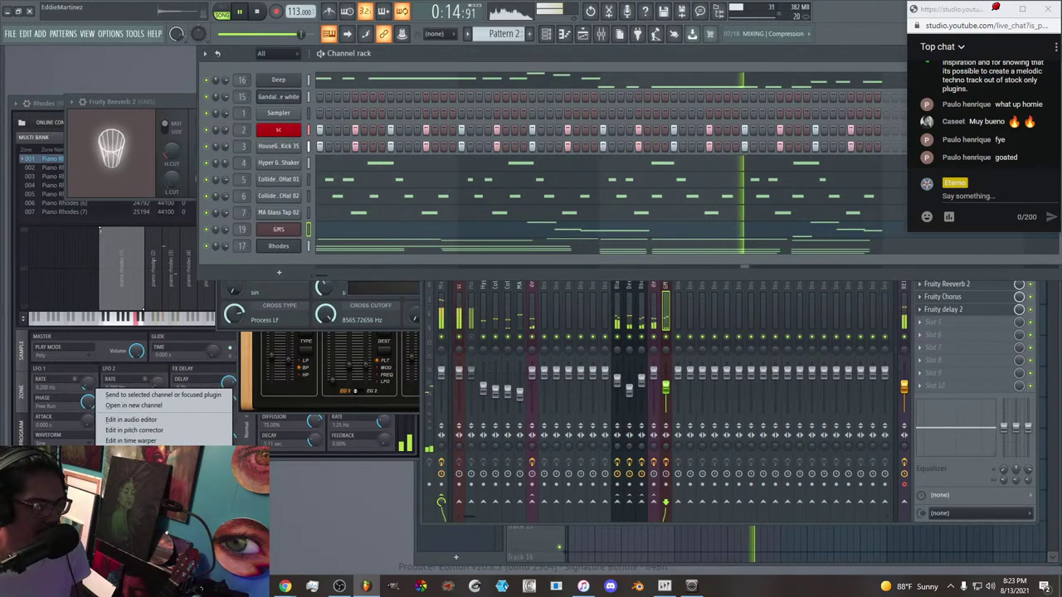
pyautogui.click(134, 404)
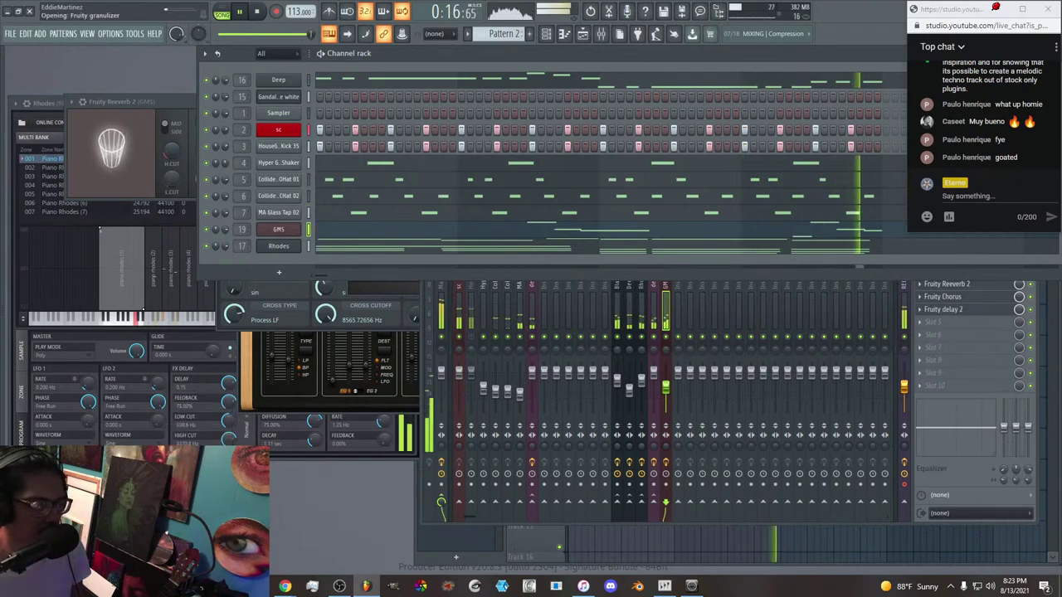
pyautogui.moveTo(188, 148); pyautogui.dragTo(540, 214)
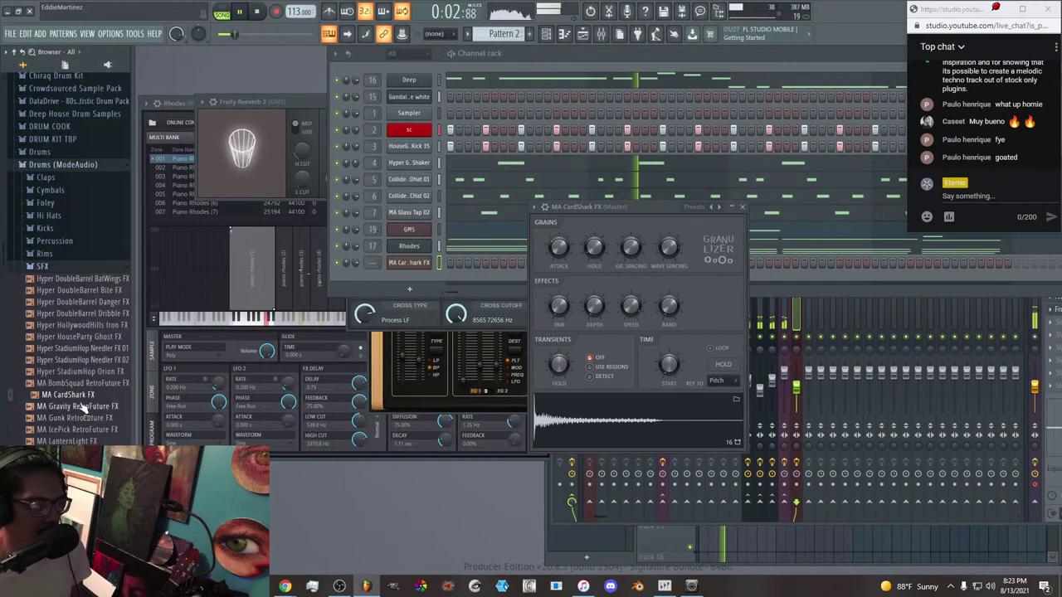
pyautogui.rightClick(80, 396)
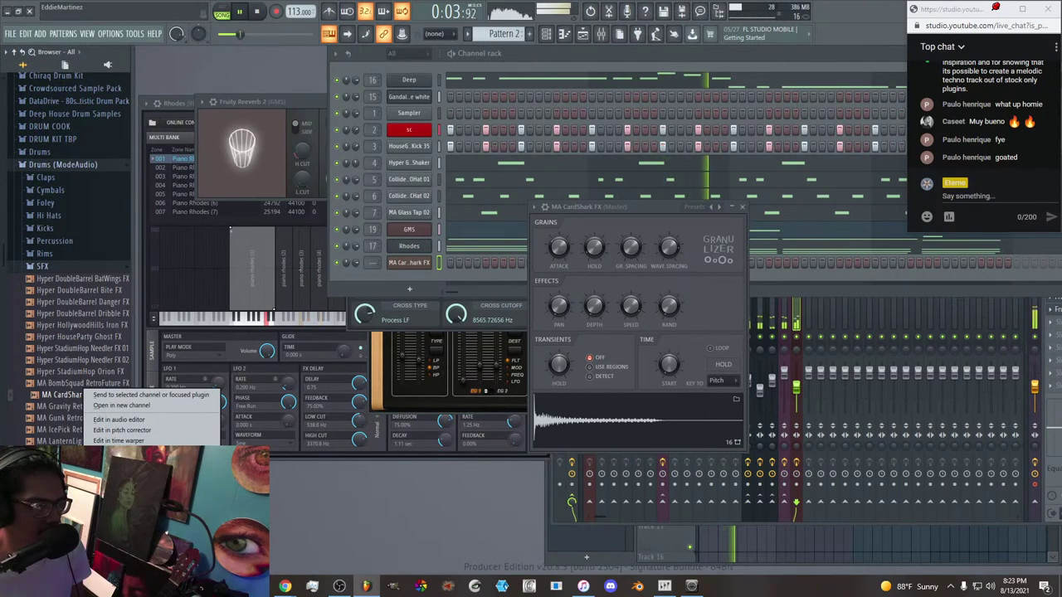
pyautogui.click(151, 395)
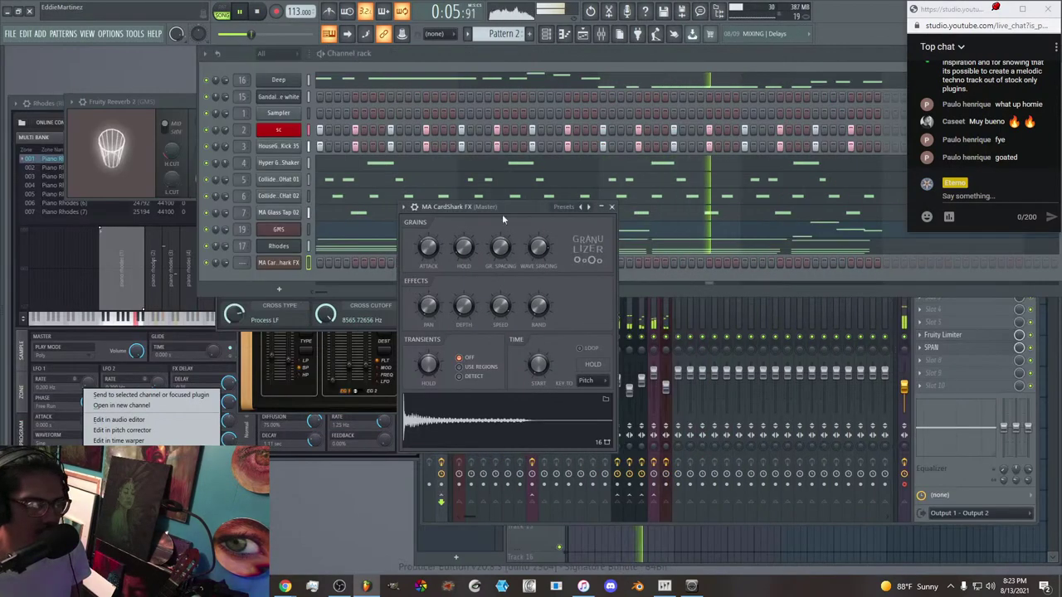
pyautogui.moveTo(503, 207); pyautogui.dragTo(529, 185)
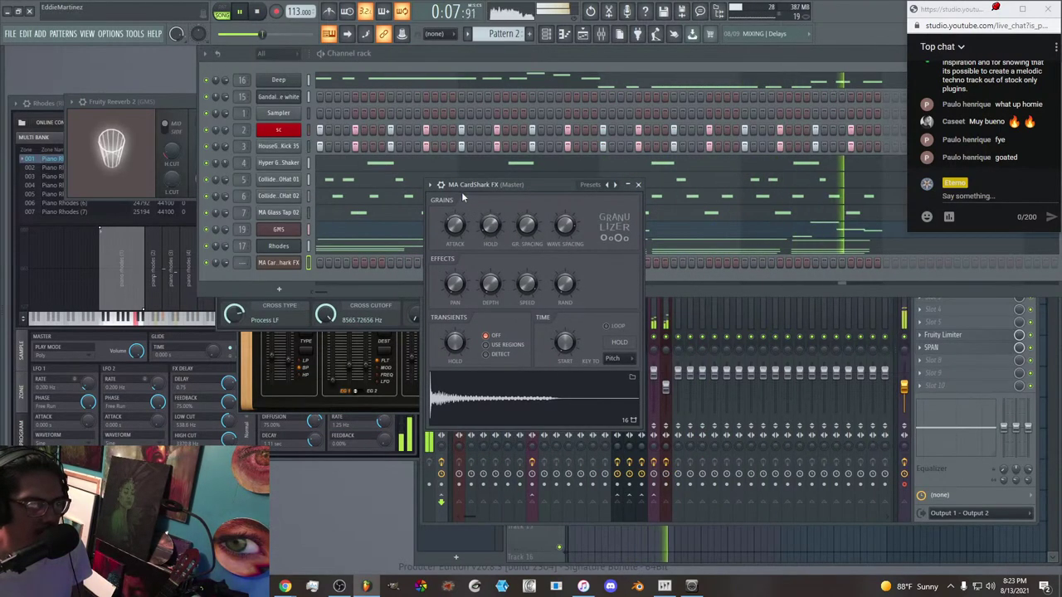
# Show the CardShark channel's detailed settings and draw one four-bar C5 note in its piano roll.
pyautogui.click(440, 184)
pyautogui.click(462, 204)
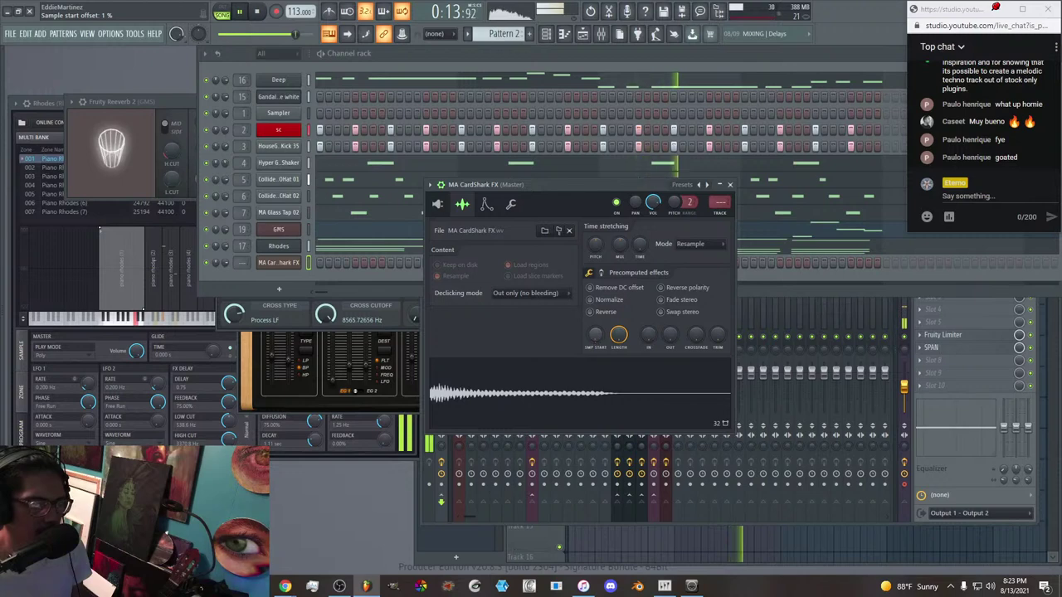
pyautogui.click(438, 204)
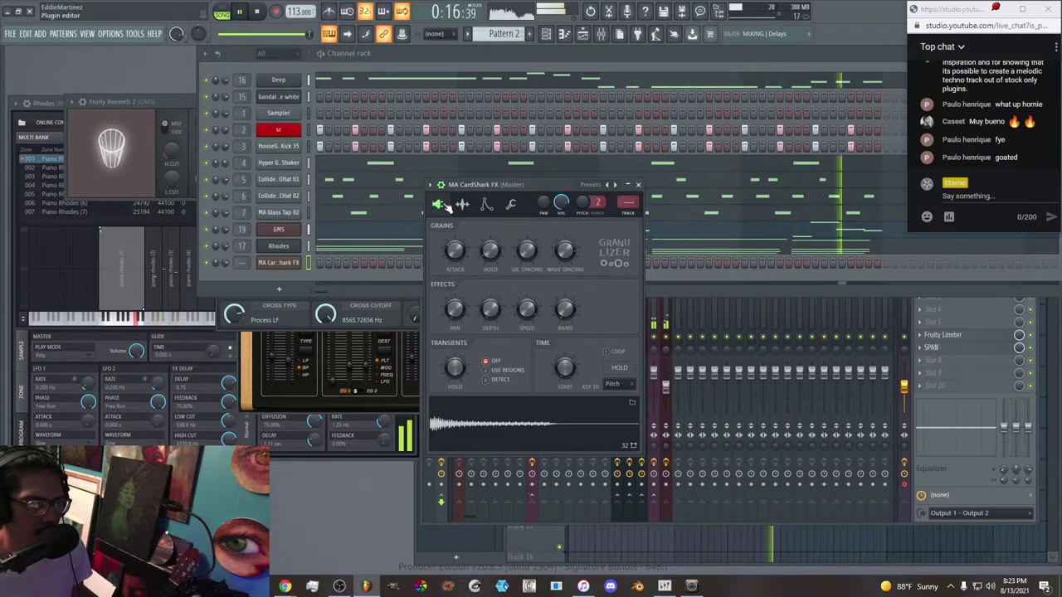
pyautogui.rightClick(298, 264)
pyautogui.click(322, 262)
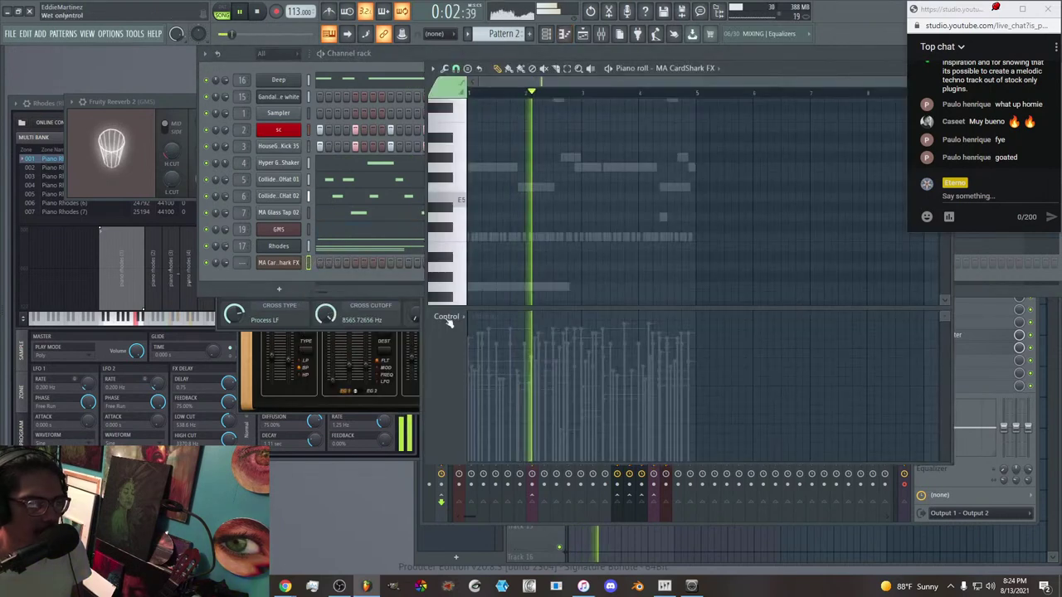
pyautogui.click(470, 238)
pyautogui.moveTo(504, 238); pyautogui.dragTo(674, 240)
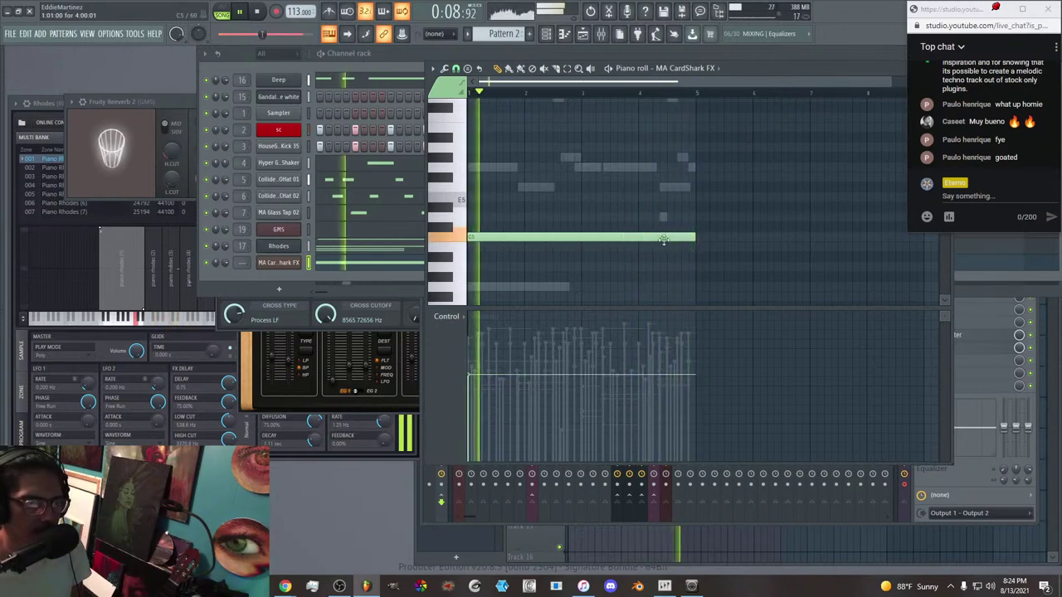
# Turn on looping for the CardShark Granulizer and shorten its sample to an end offset of 61%.
pyautogui.click(294, 264)
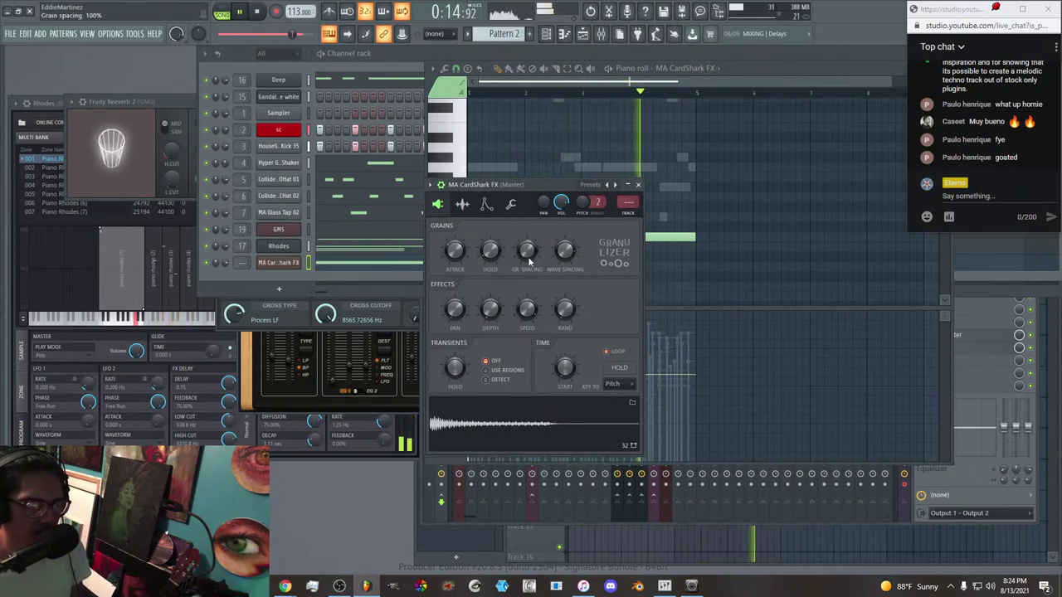
pyautogui.click(462, 204)
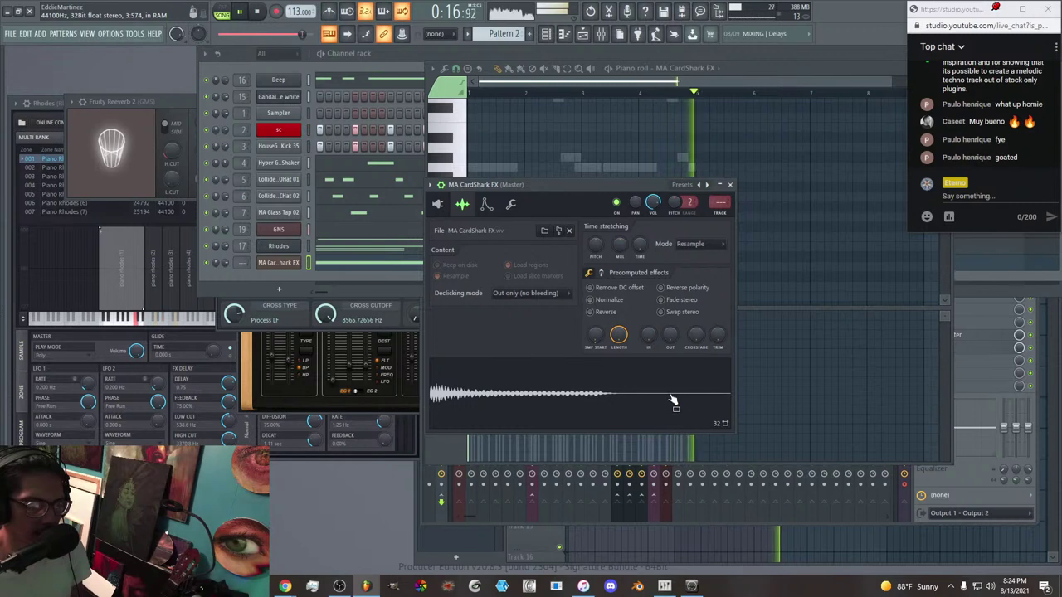
pyautogui.moveTo(619, 335); pyautogui.dragTo(619, 369)
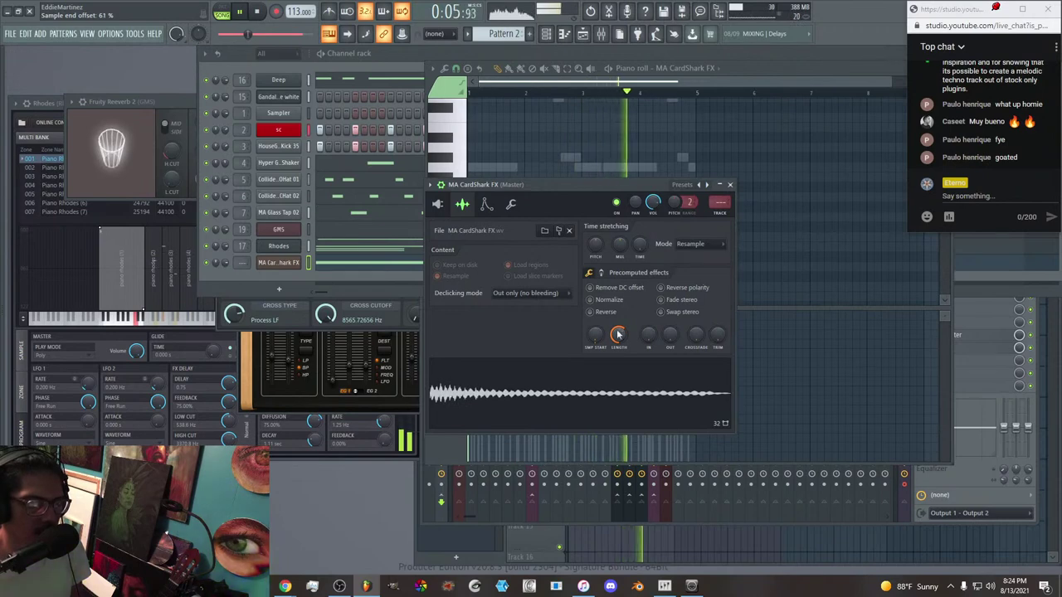
# Set the Granulizer's stereo separation to 64% and grain spacing to 33%, adjusting its wave spacing, effect depth, randomness and grain hold by ear.
pyautogui.click(438, 204)
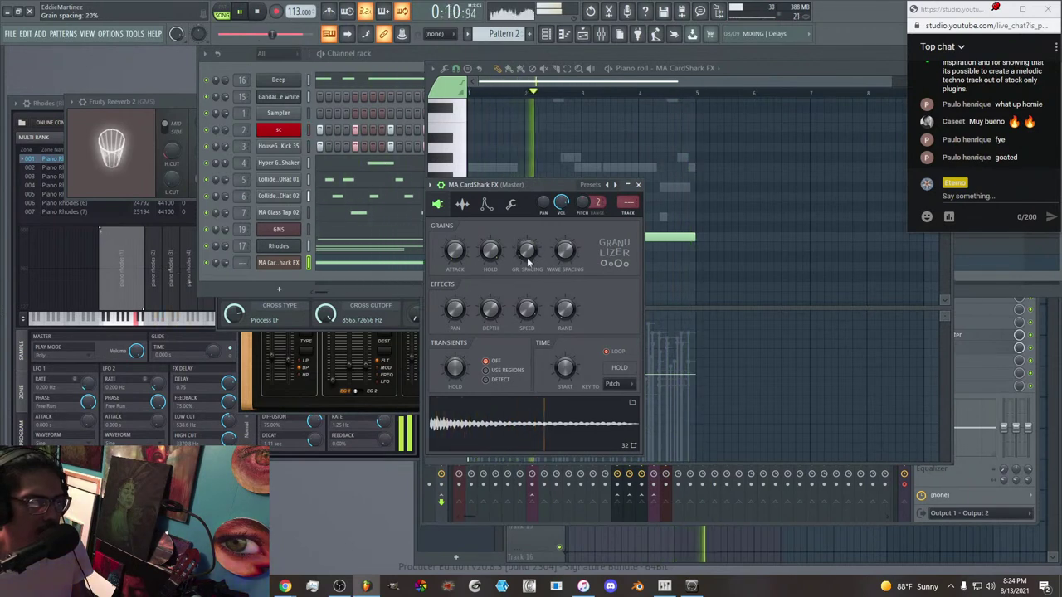
pyautogui.moveTo(565, 251); pyautogui.dragTo(565, 233)
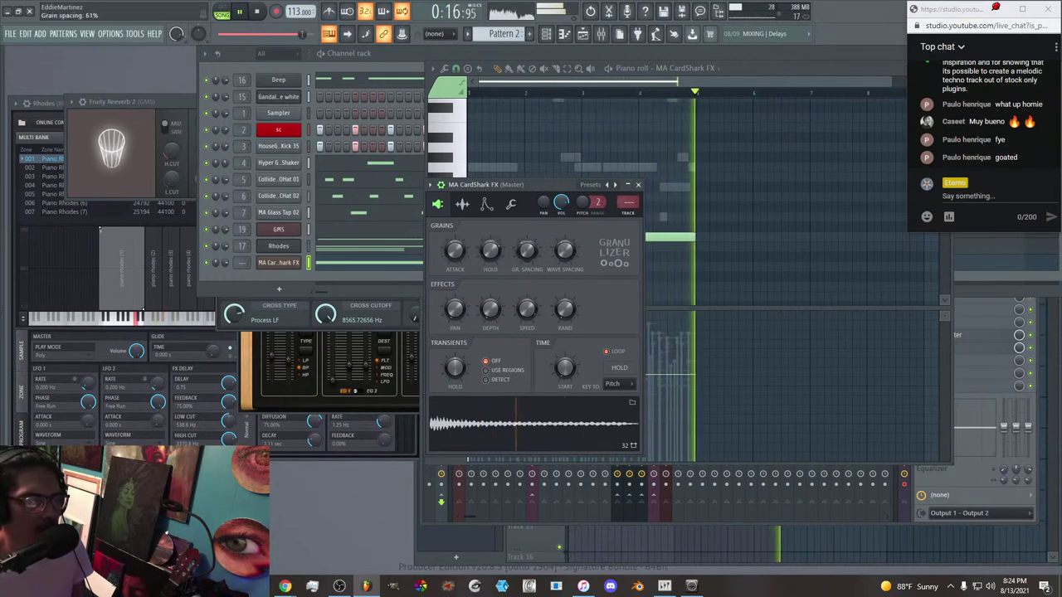
pyautogui.moveTo(569, 254); pyautogui.dragTo(568, 299)
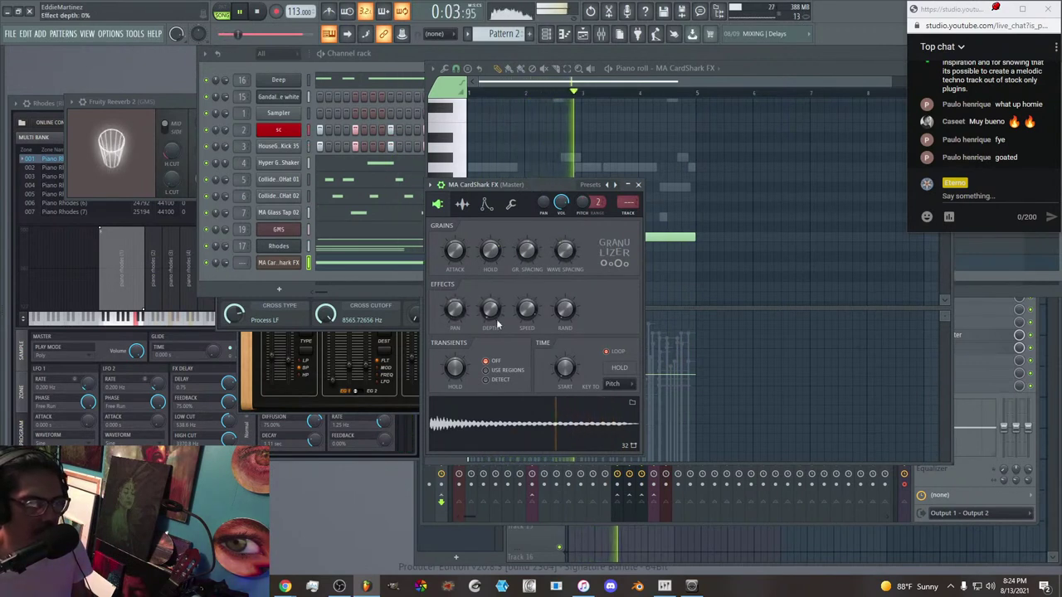
pyautogui.moveTo(491, 317); pyautogui.dragTo(492, 282)
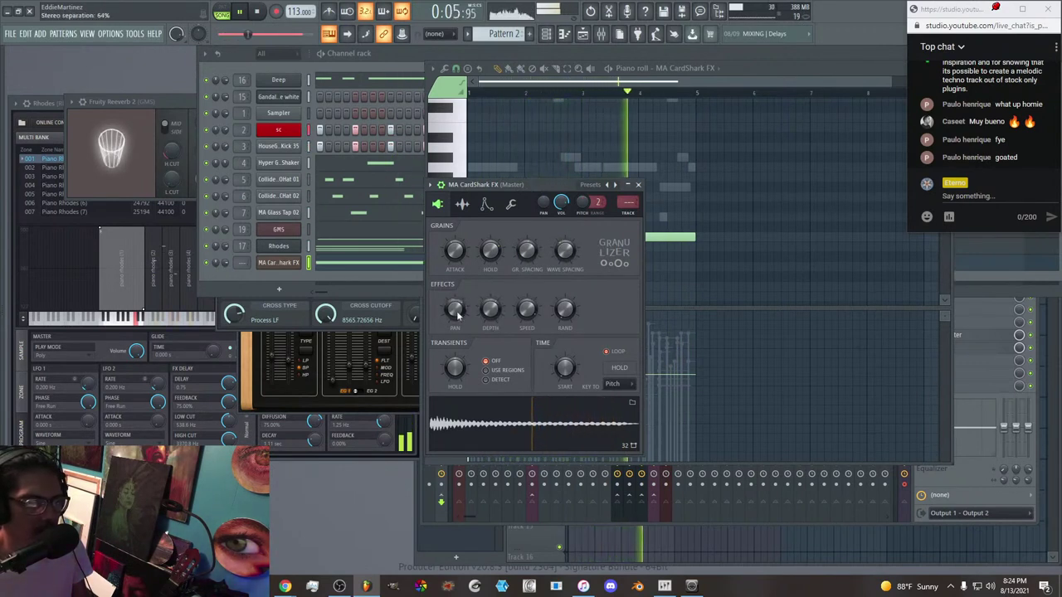
pyautogui.moveTo(564, 309); pyautogui.dragTo(564, 270)
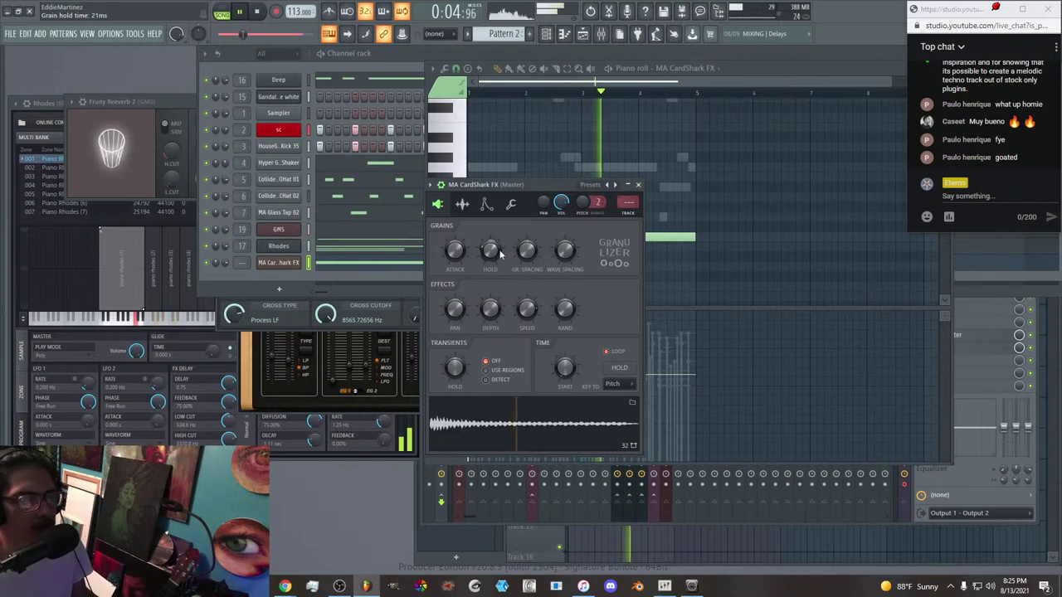
pyautogui.moveTo(495, 253); pyautogui.dragTo(526, 260)
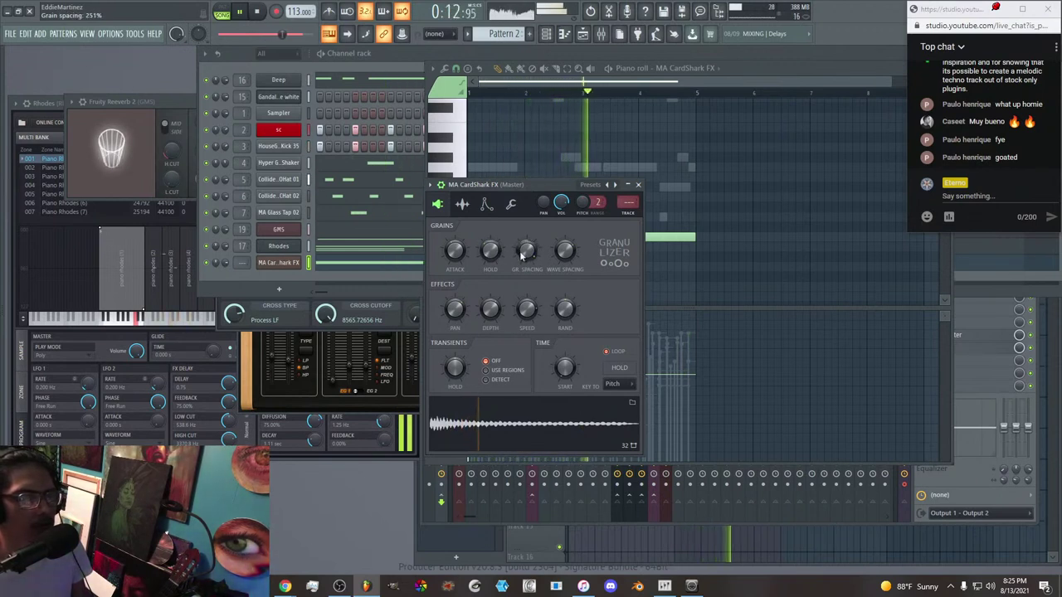
pyautogui.moveTo(522, 250); pyautogui.dragTo(521, 263)
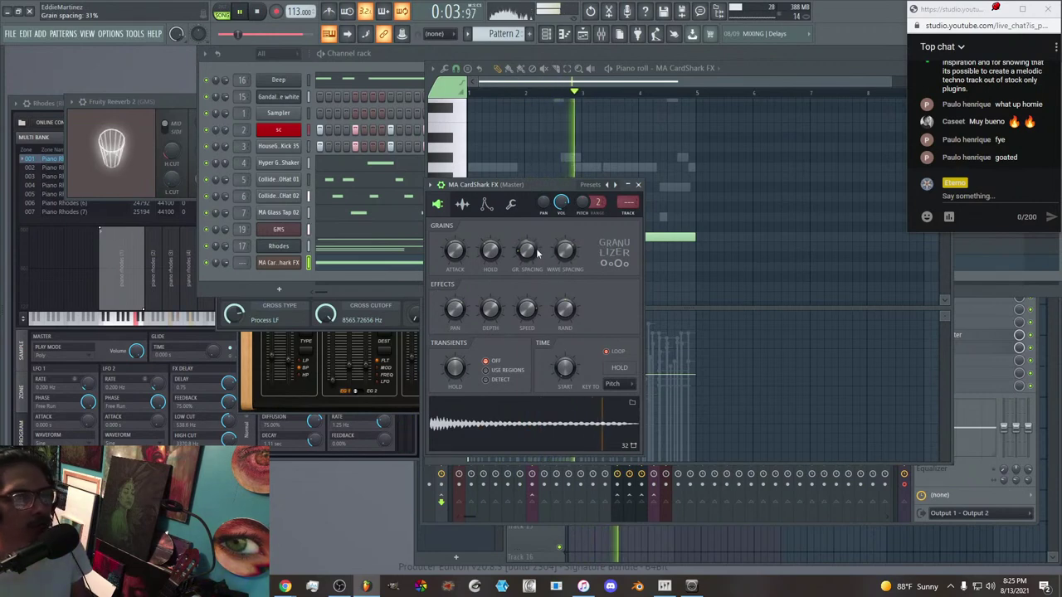
# Lower the CardShark sample's time-stretching pitch with the mode on Auto, and normalize the sample.
pyautogui.click(462, 204)
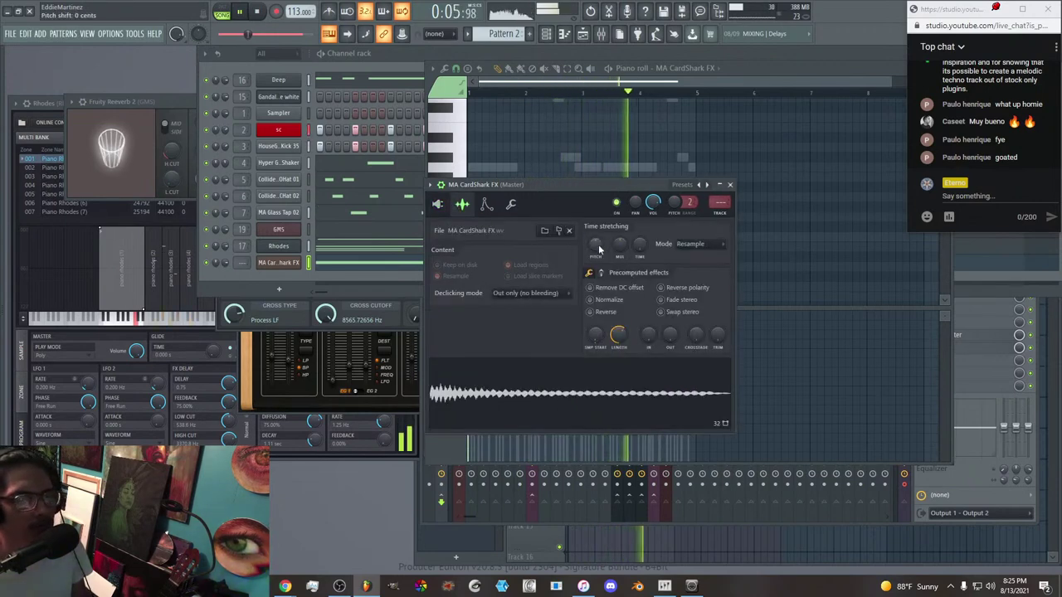
pyautogui.scroll(-11, 599, 248)
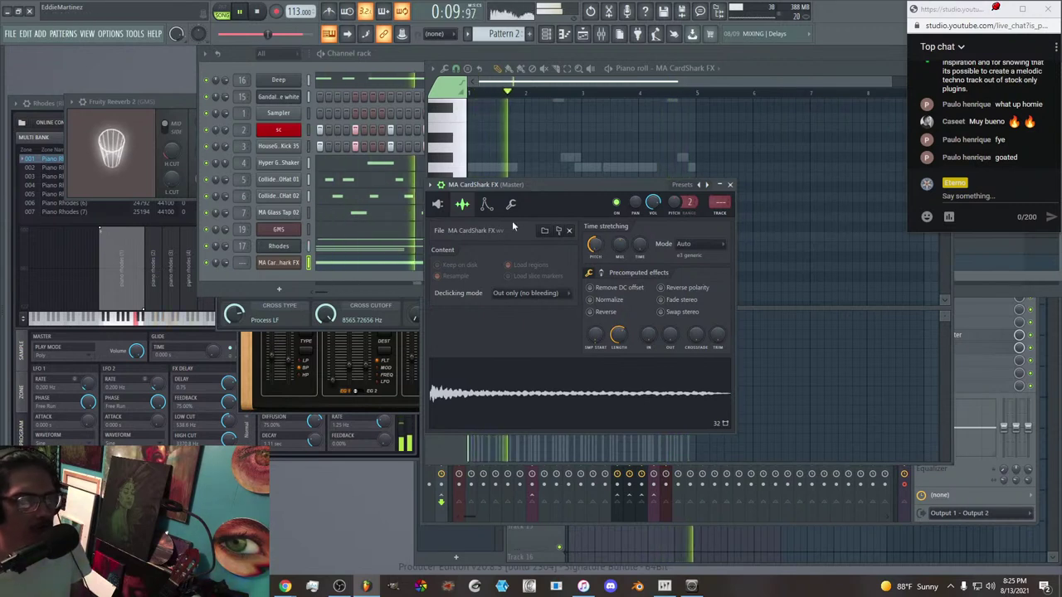
pyautogui.click(438, 204)
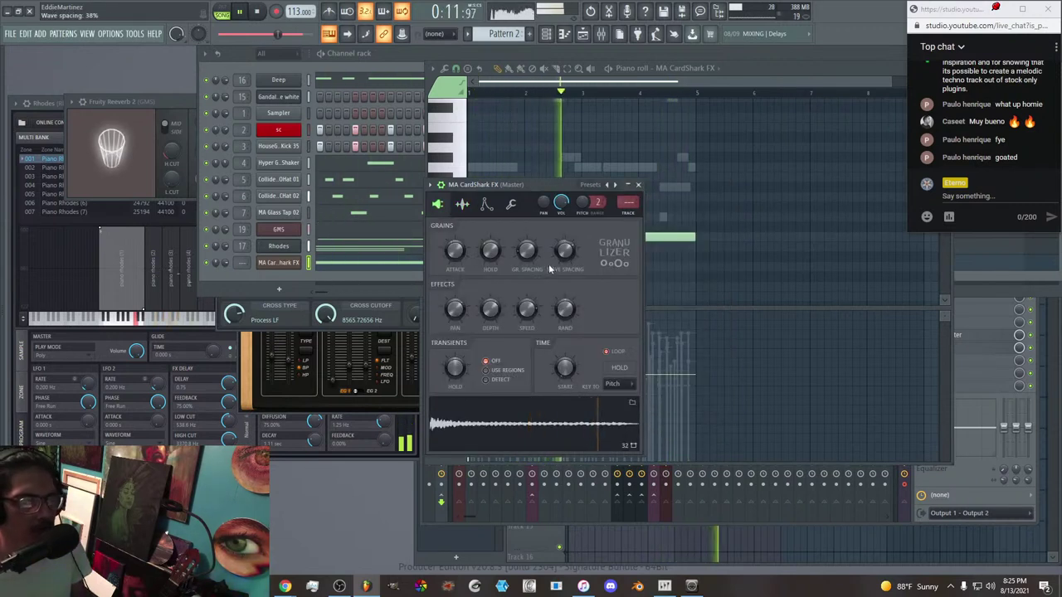
pyautogui.click(462, 205)
pyautogui.click(590, 299)
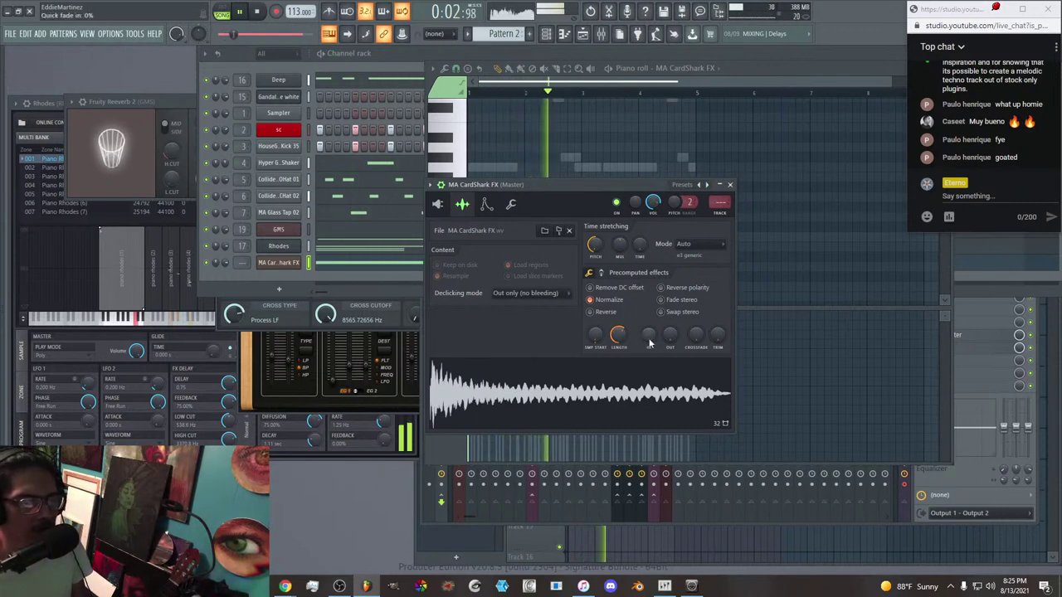
# Add a quick fade-in of about 20% to the CardShark sample, comparing it with normalization off and on.
pyautogui.moveTo(649, 335); pyautogui.dragTo(648, 307)
pyautogui.press('space')
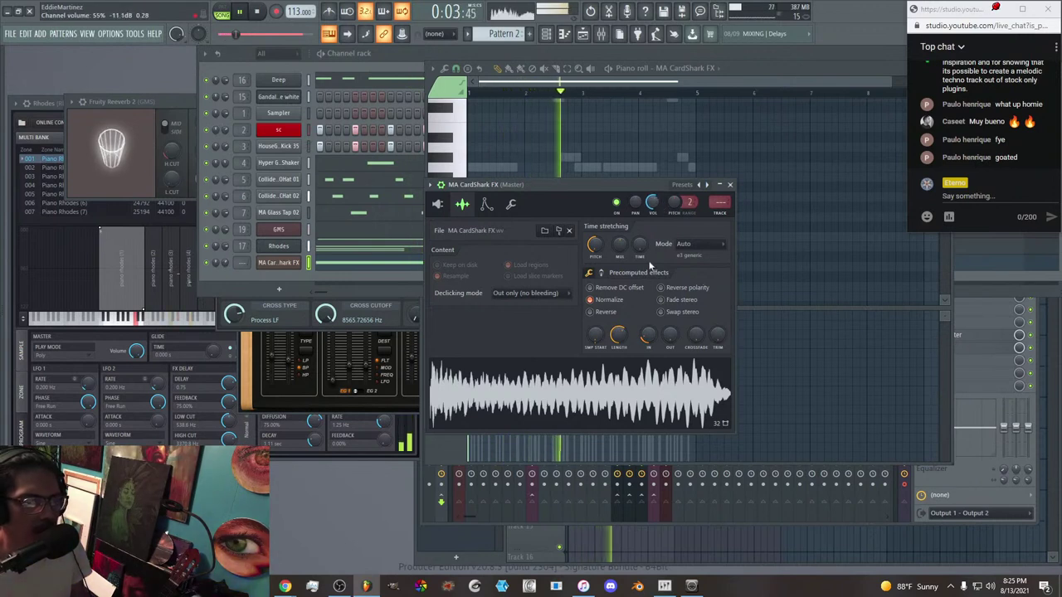
pyautogui.click(616, 301)
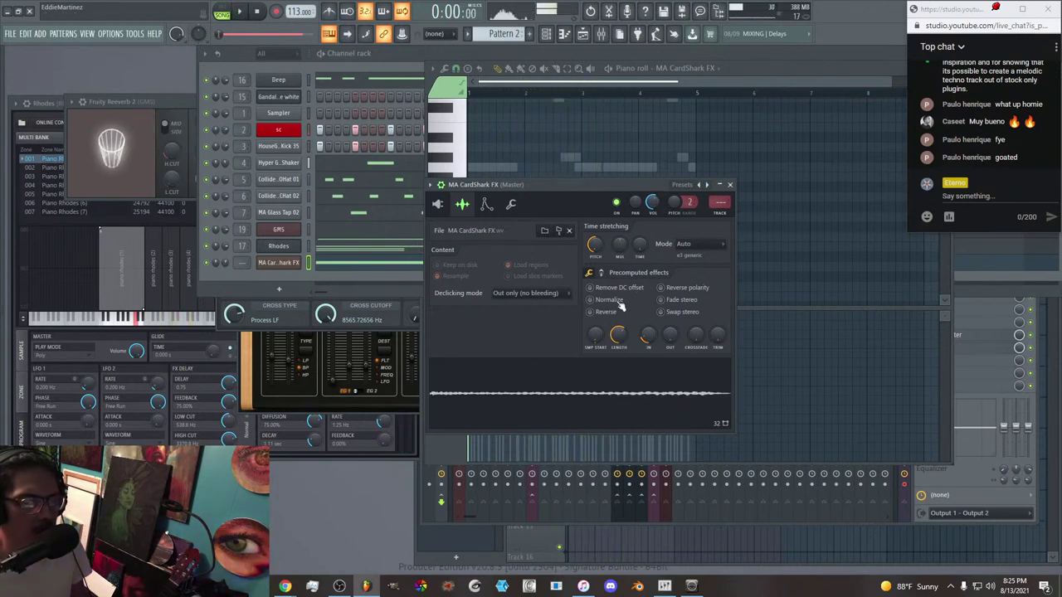
pyautogui.click(618, 301)
pyautogui.press('space')
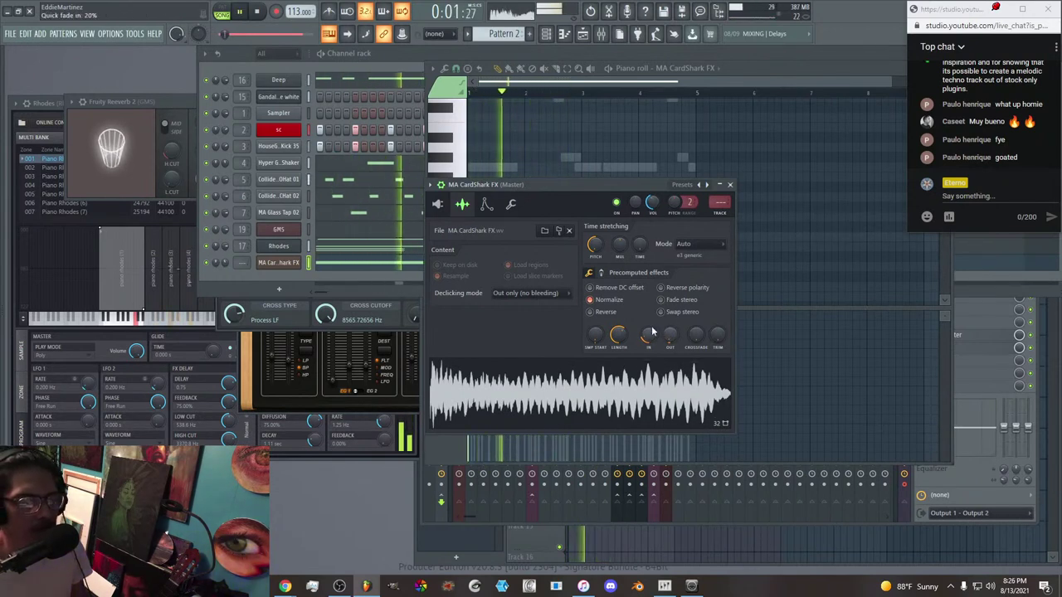
# Readjust the CardShark Granulizer's grain spacing by ear and set its channel volume to 38%.
pyautogui.click(439, 206)
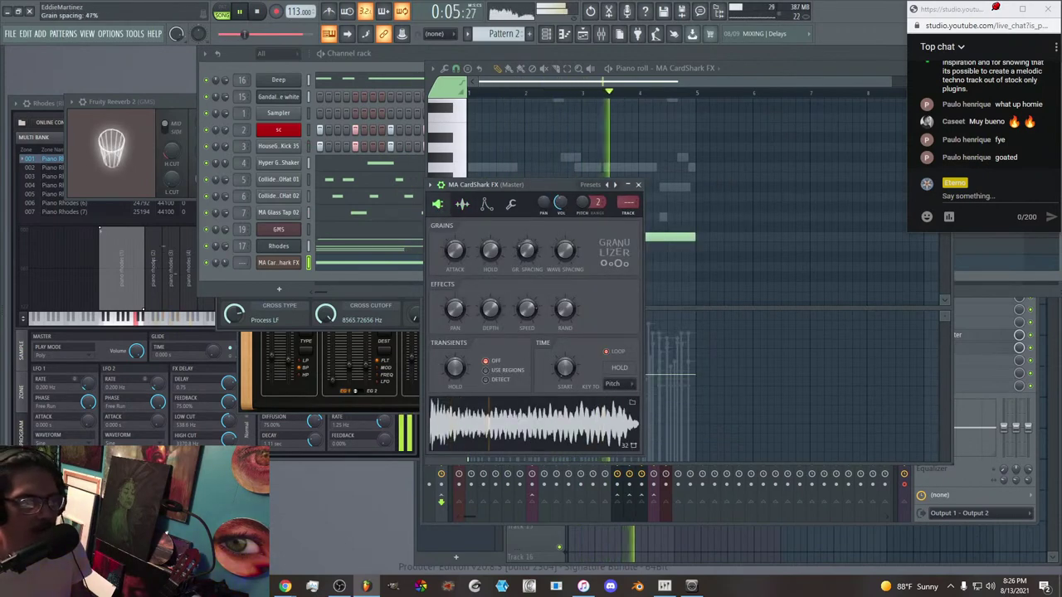
pyautogui.moveTo(527, 251); pyautogui.dragTo(527, 237)
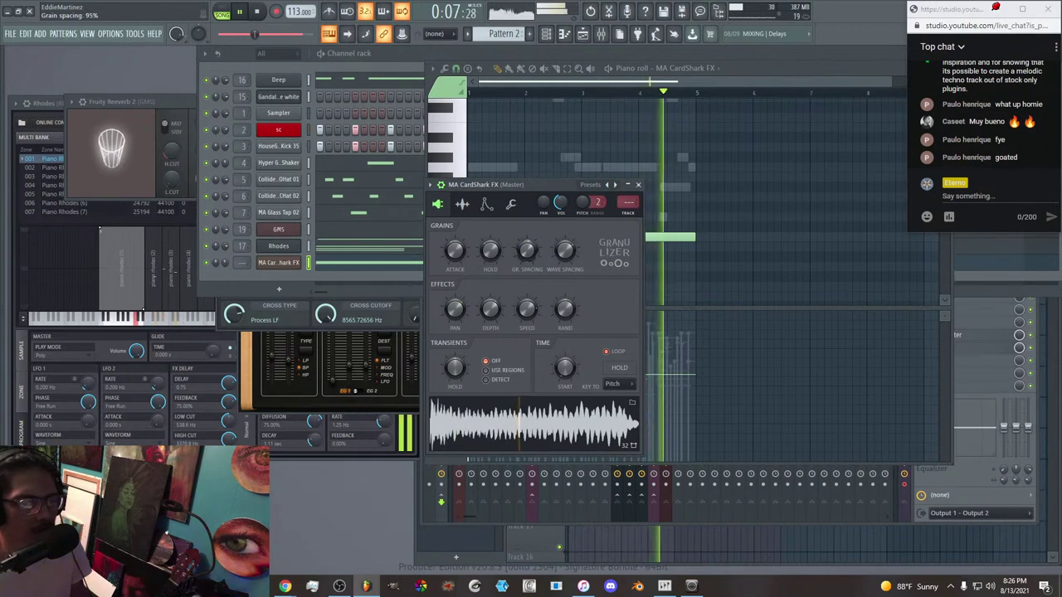
pyautogui.moveTo(528, 251); pyautogui.dragTo(528, 246)
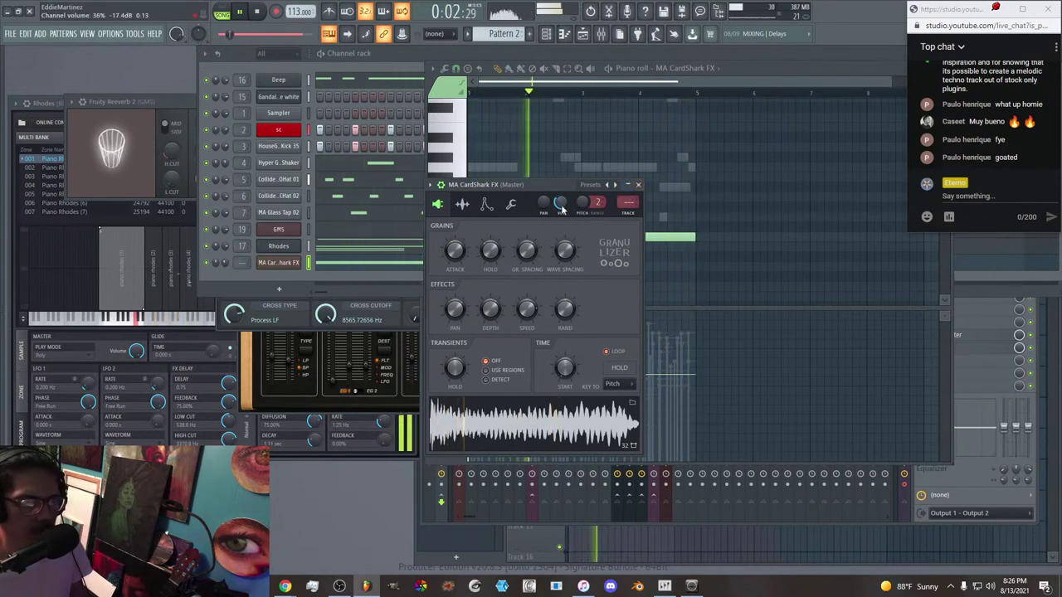
pyautogui.click(638, 185)
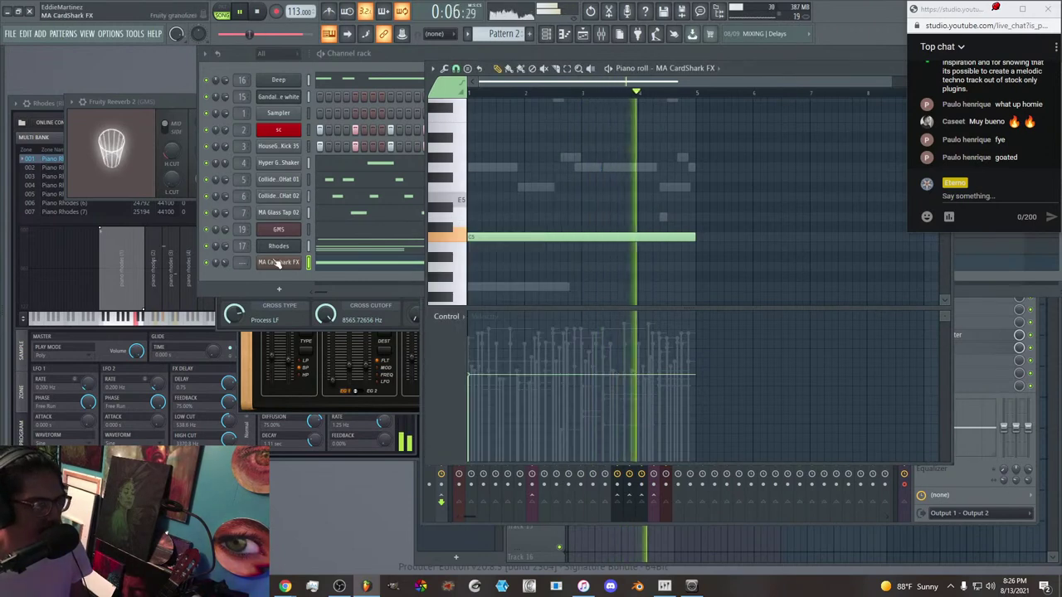
# Assign the MA CardShark FX channel to mixer track 20.
pyautogui.press('F9')
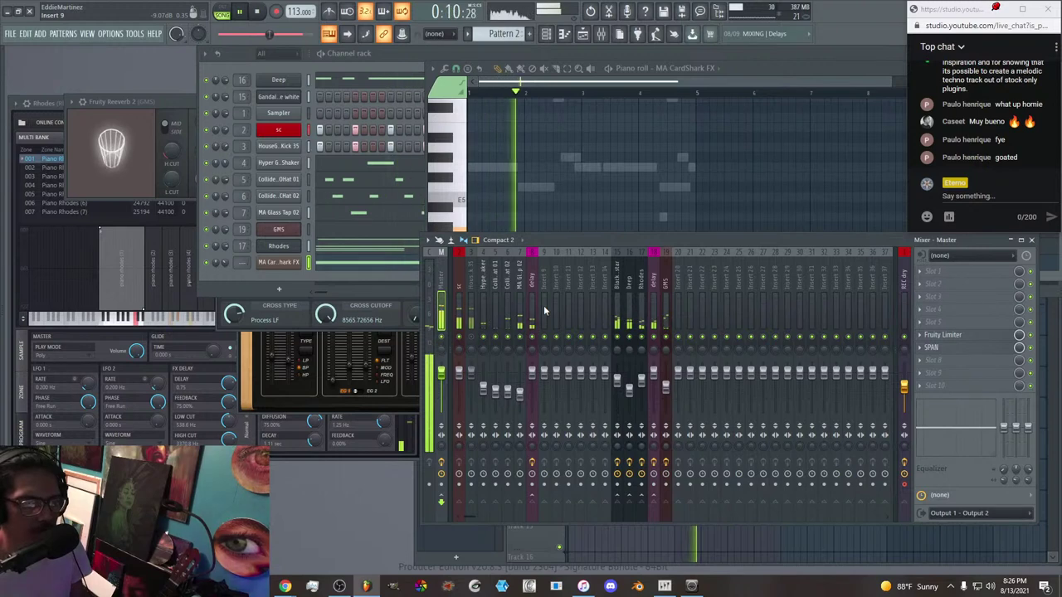
pyautogui.rightClick(679, 299)
pyautogui.moveTo(746, 362)
pyautogui.click(824, 363)
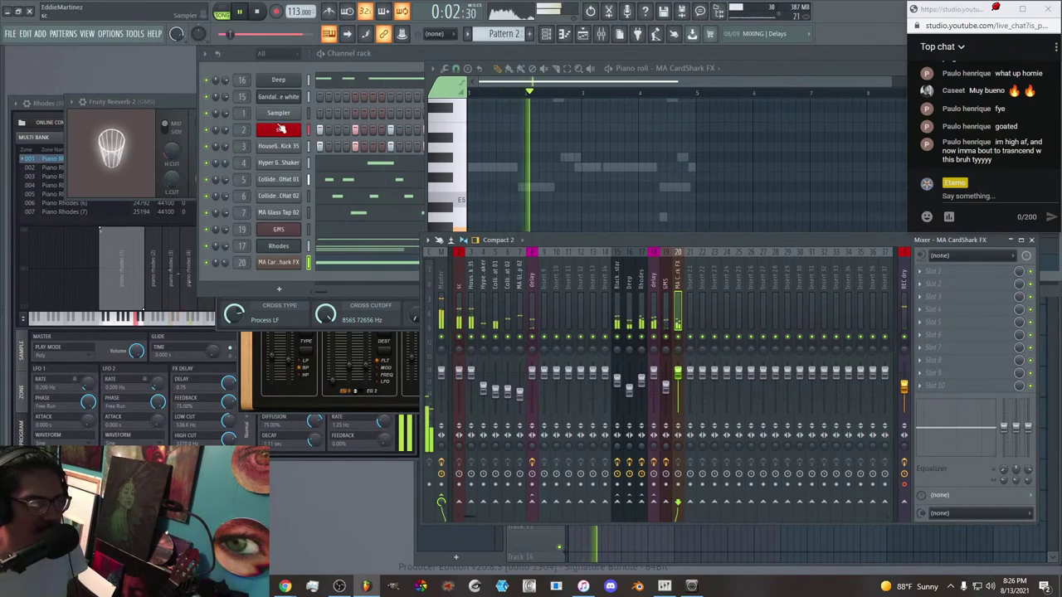
# Insert a Sytrus synth as a new channel above MA CardShark FX.
pyautogui.click(285, 63)
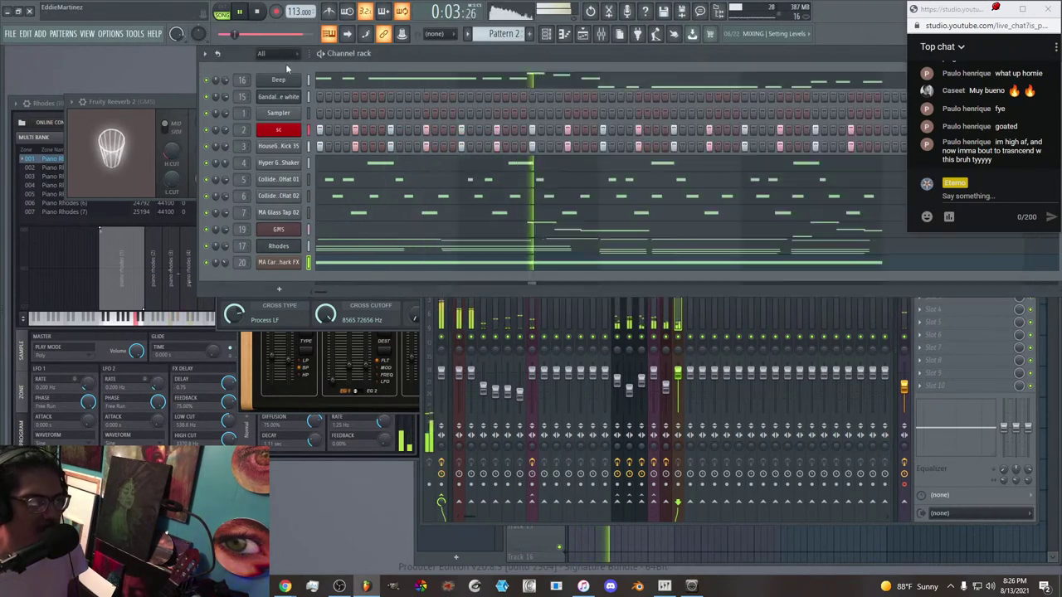
pyautogui.rightClick(286, 264)
pyautogui.moveTo(324, 347)
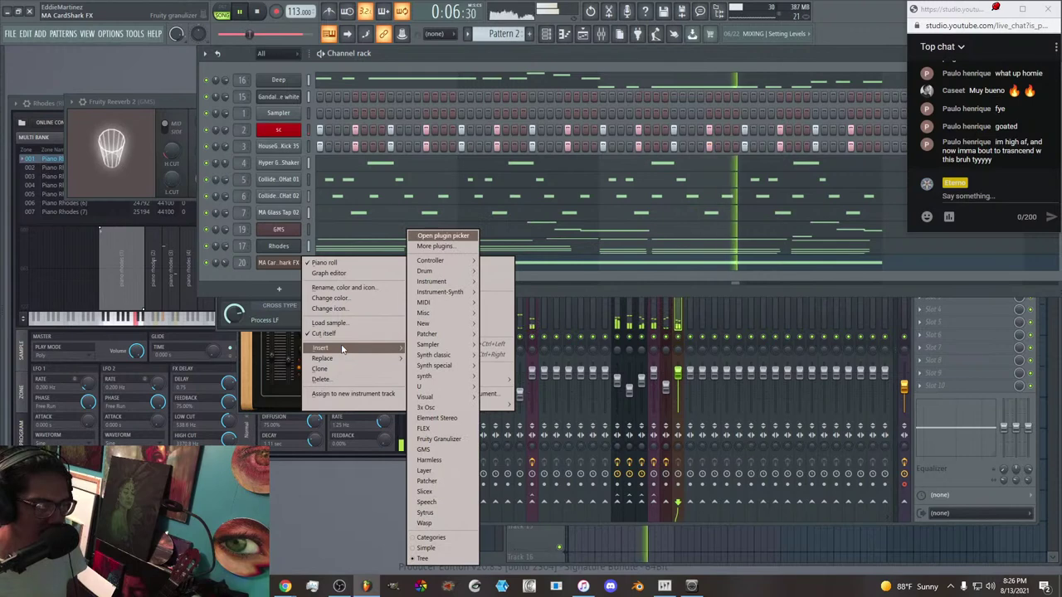
pyautogui.click(455, 513)
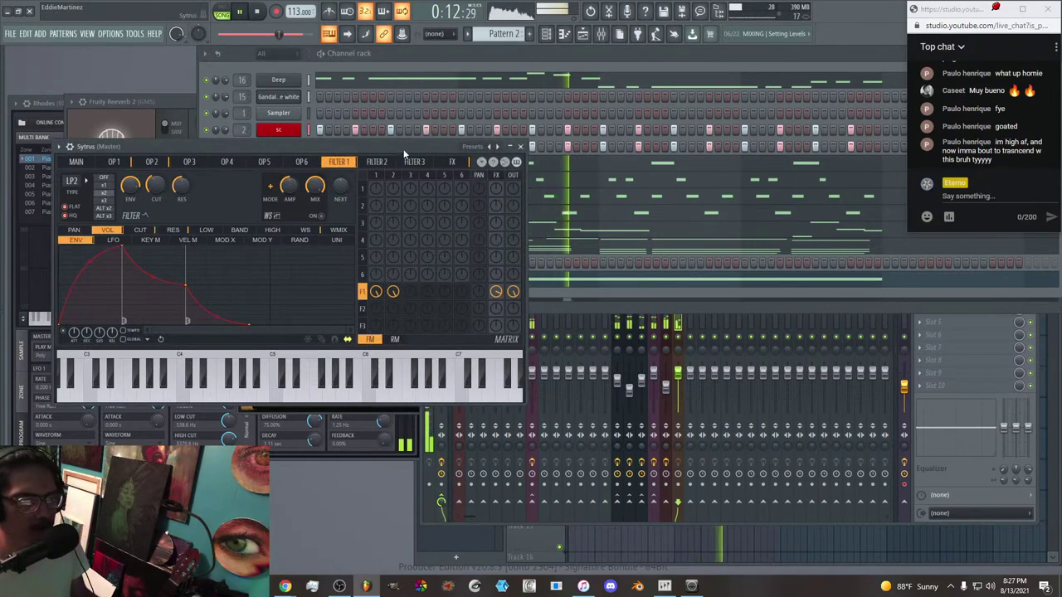
# Try Sytrus's Asian string preset, then load the Angelic whistle preset instead.
pyautogui.moveTo(438, 153); pyautogui.dragTo(556, 162)
pyautogui.click(611, 156)
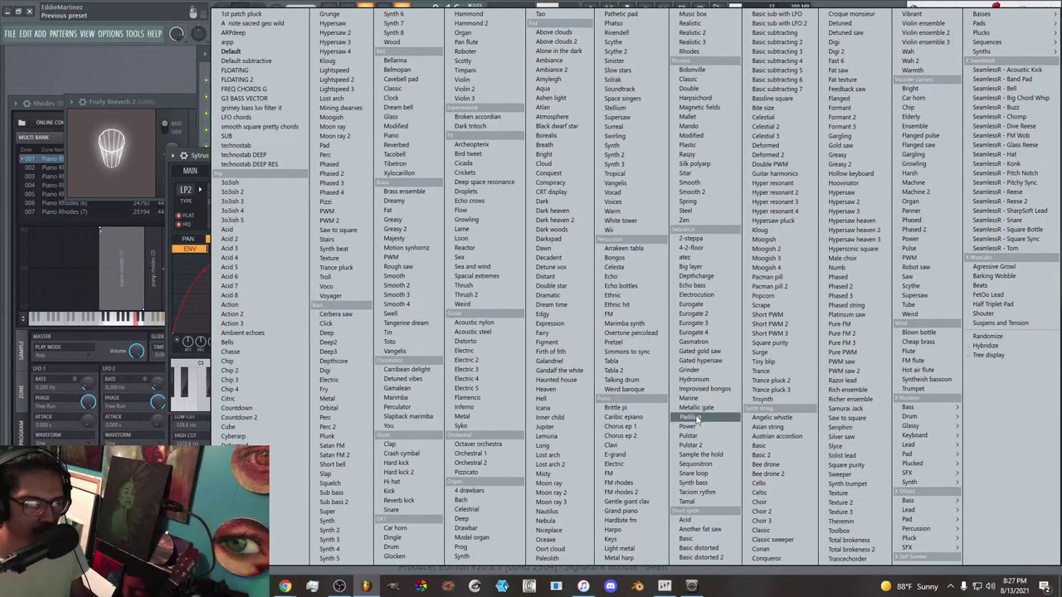
pyautogui.click(774, 427)
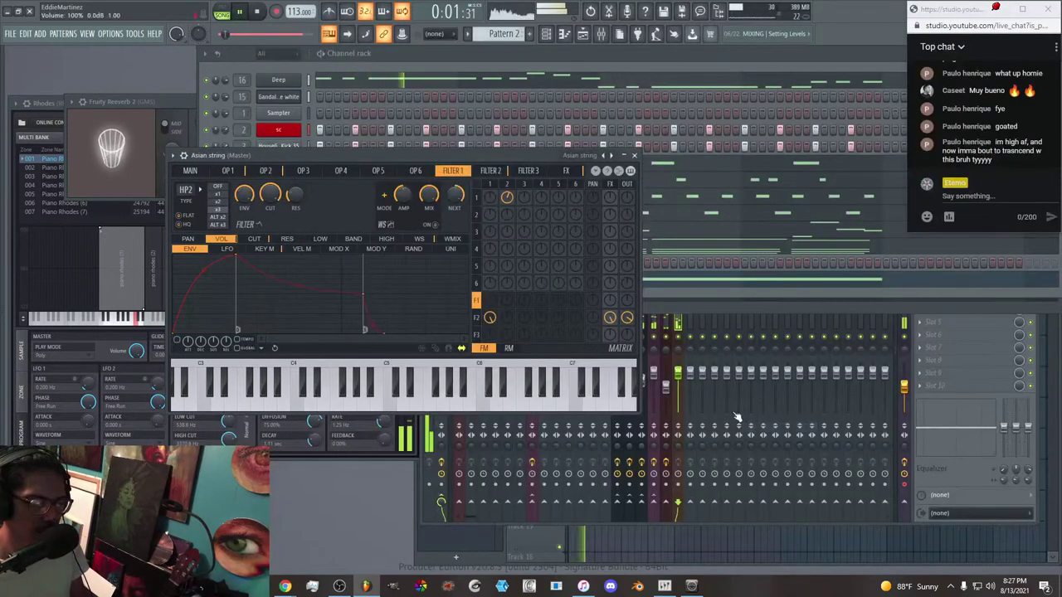
pyautogui.click(608, 156)
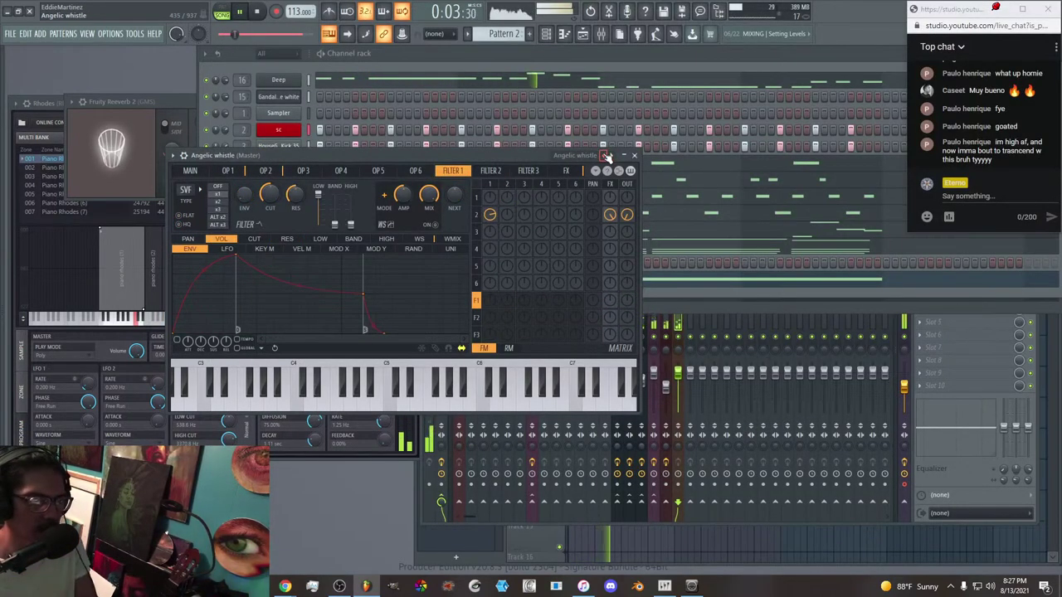
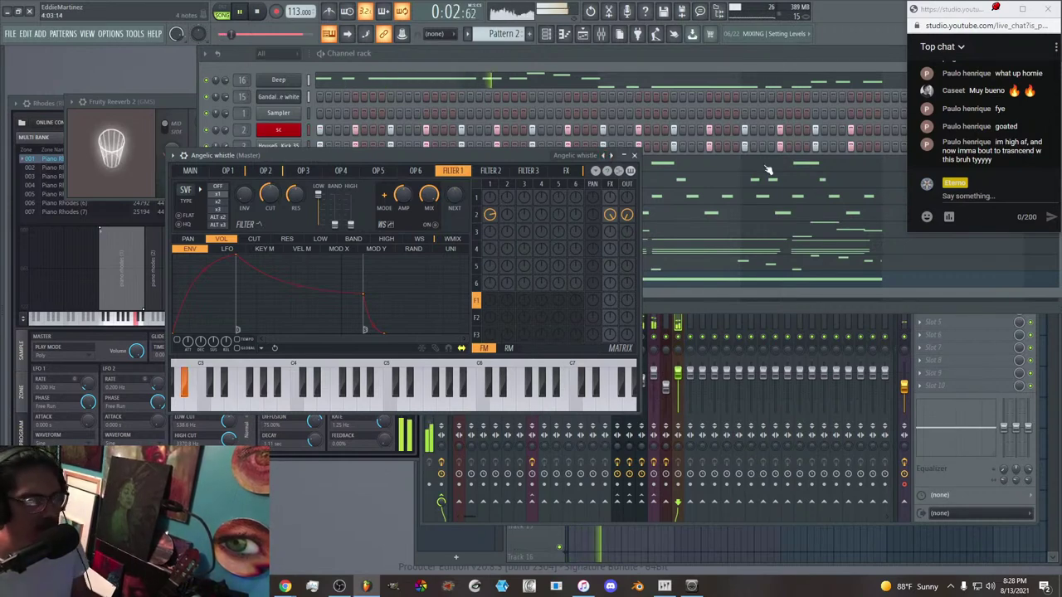
# Show the Angelic whistle melody in the piano roll and delete the stray note at the end of bar four.
pyautogui.click(657, 59)
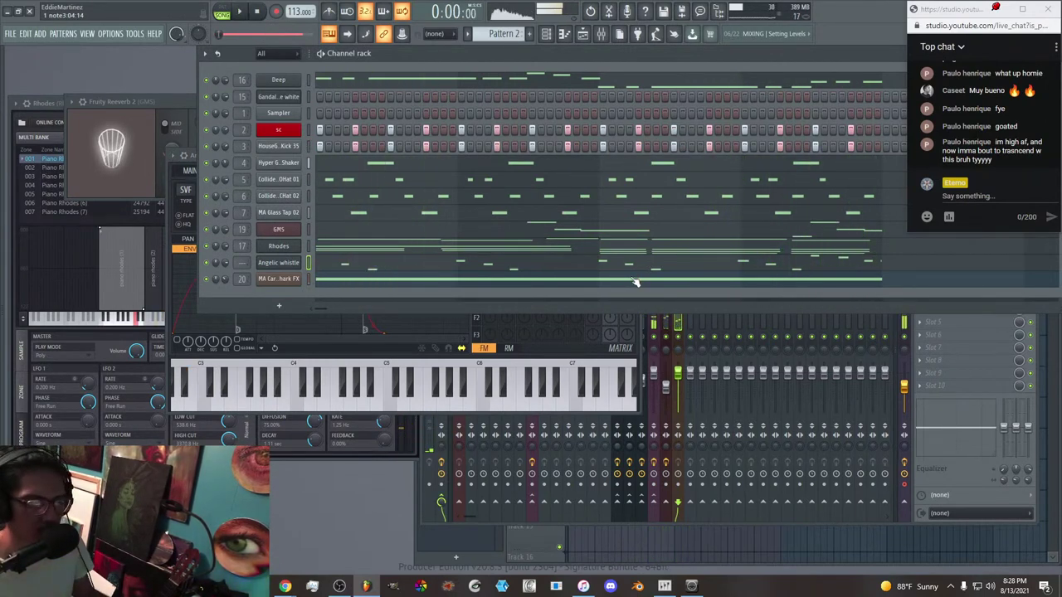
pyautogui.click(661, 270)
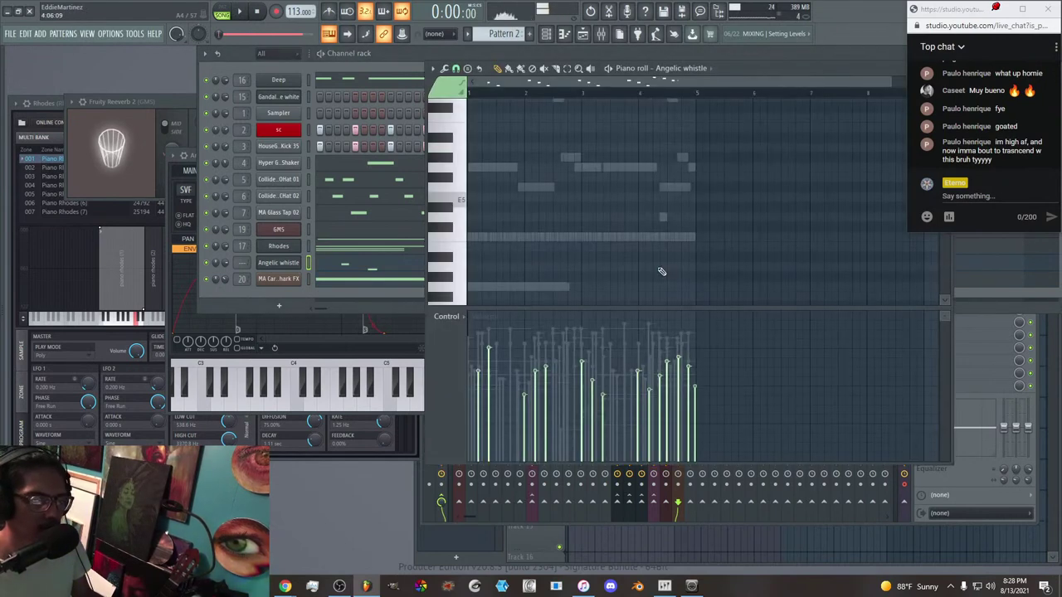
pyautogui.scroll(-8, 638, 192)
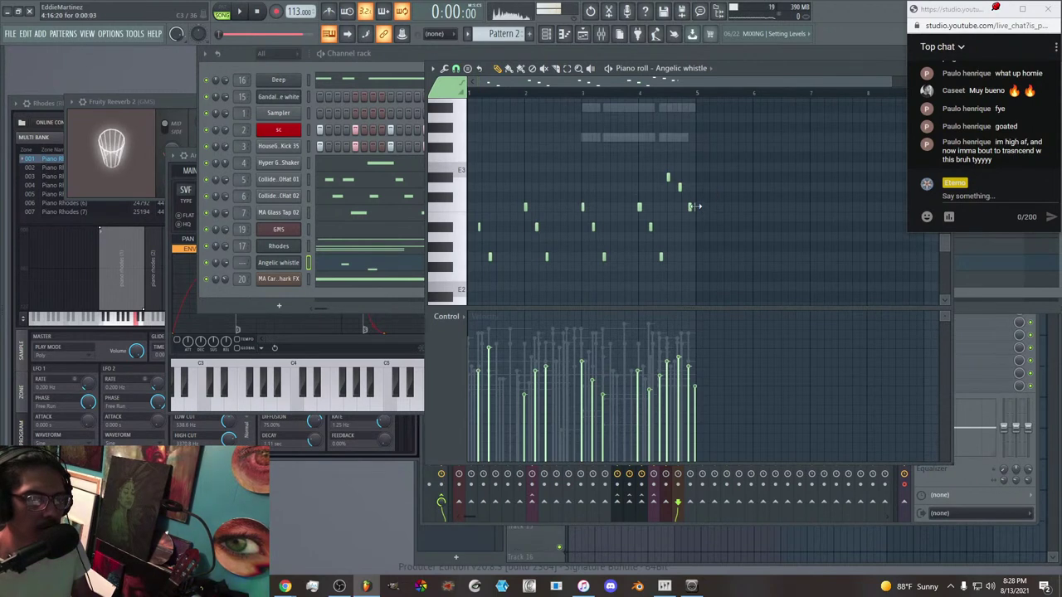
pyautogui.press('space')
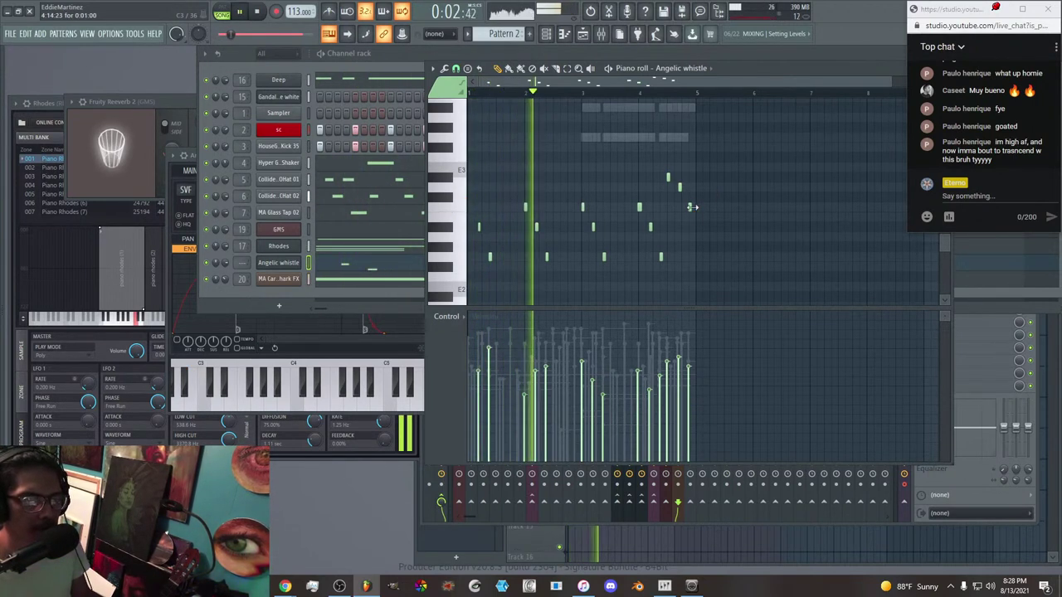
pyautogui.click(480, 218)
pyautogui.rightClick(480, 217)
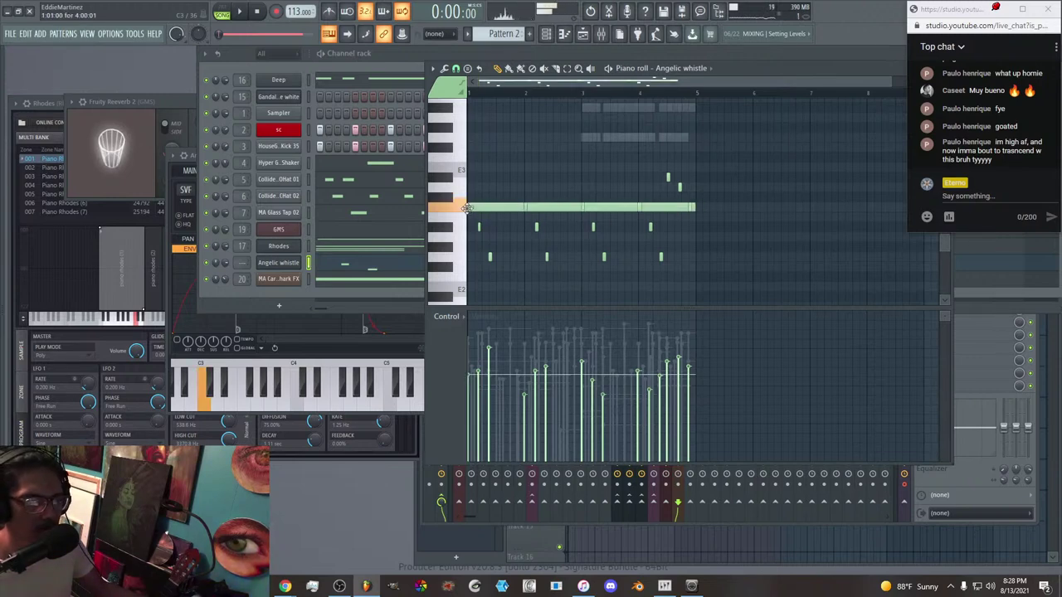
pyautogui.press('space')
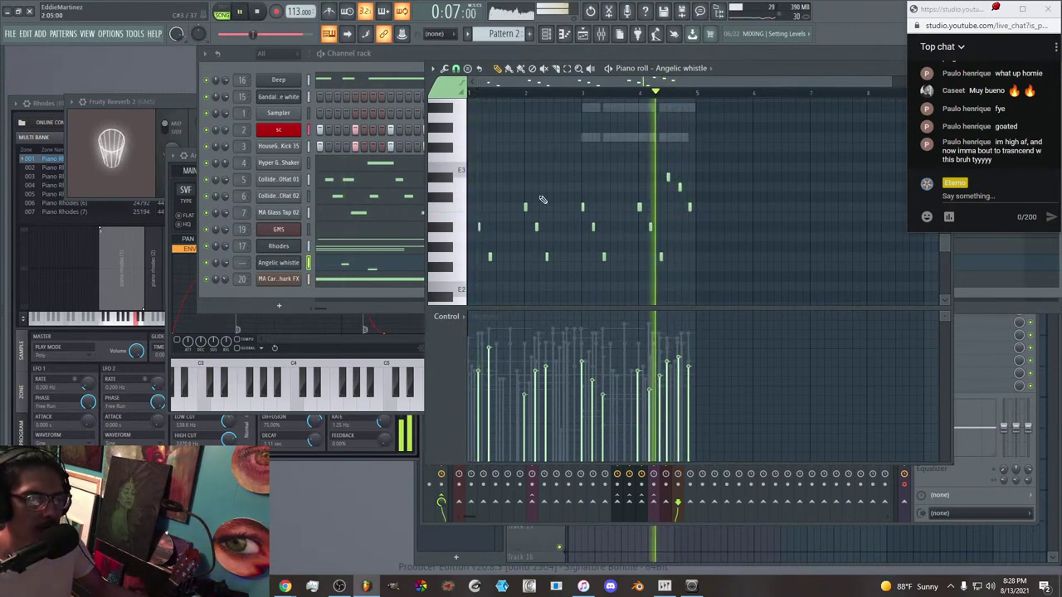
pyautogui.press('space')
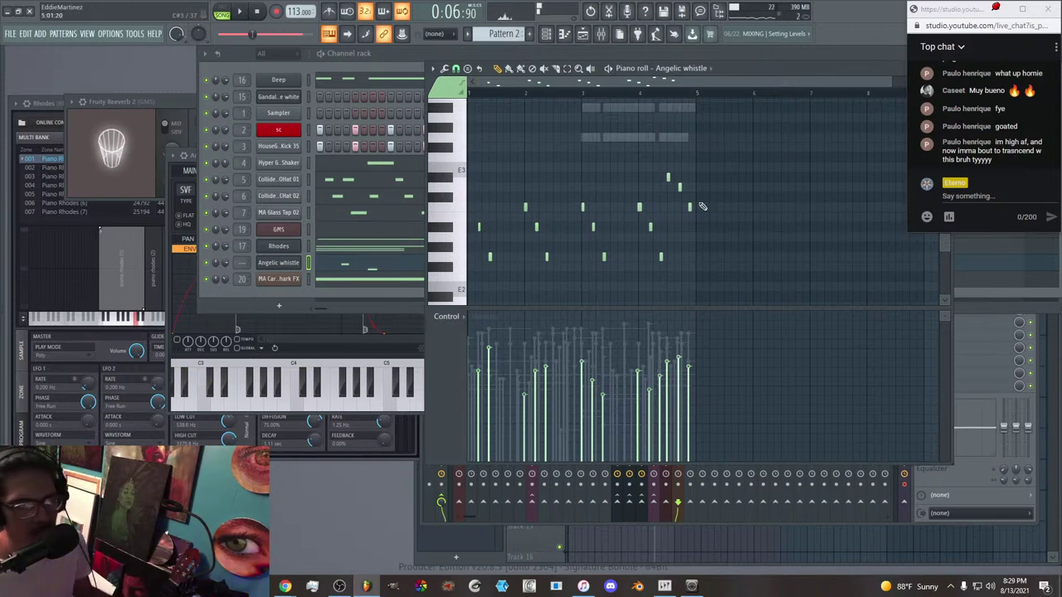
# Move the opening A#2 whistle note to the start of bar one, add a C3 note before the G2, and audition it.
pyautogui.press('space')
pyautogui.press('space')
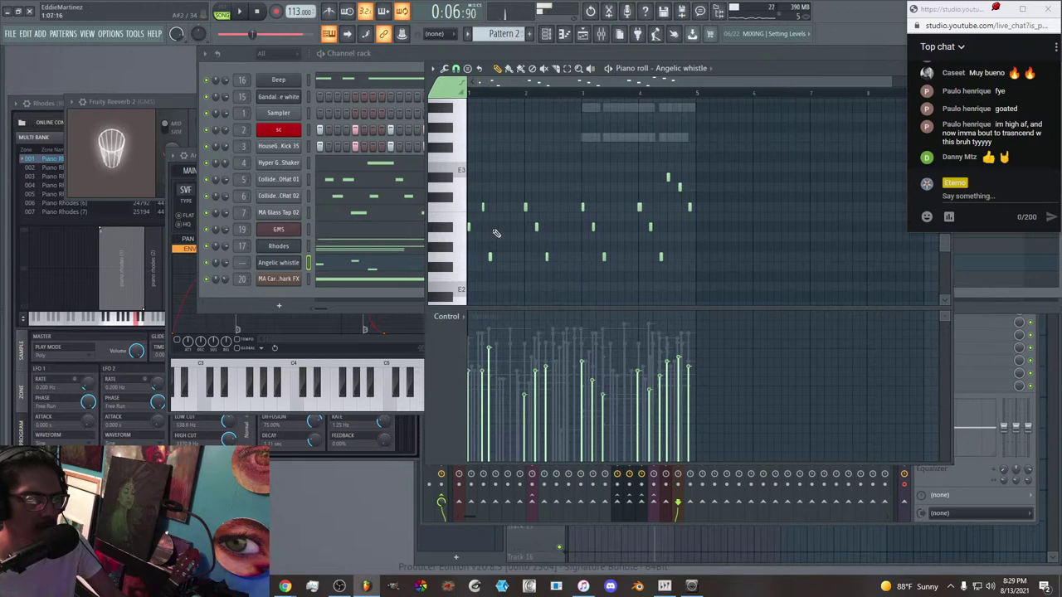
pyautogui.press('space')
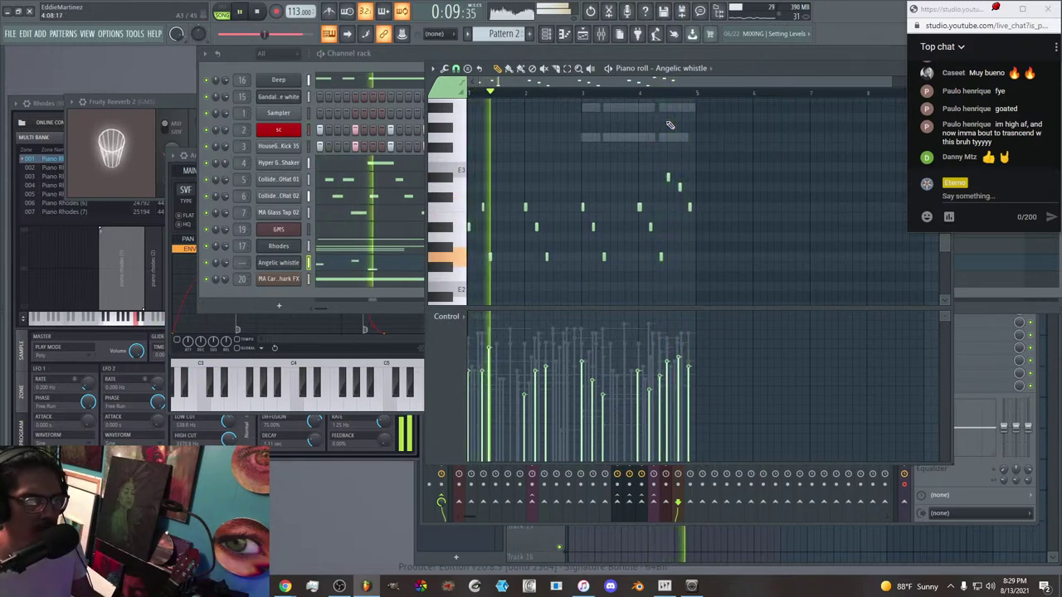
pyautogui.press('space')
# Shift the C3 whistle note in bar one slightly earlier, to 1:04:03, and play the pattern.
pyautogui.scroll(3, 536, 86)
pyautogui.click(535, 86)
pyautogui.scroll(3, 531, 84)
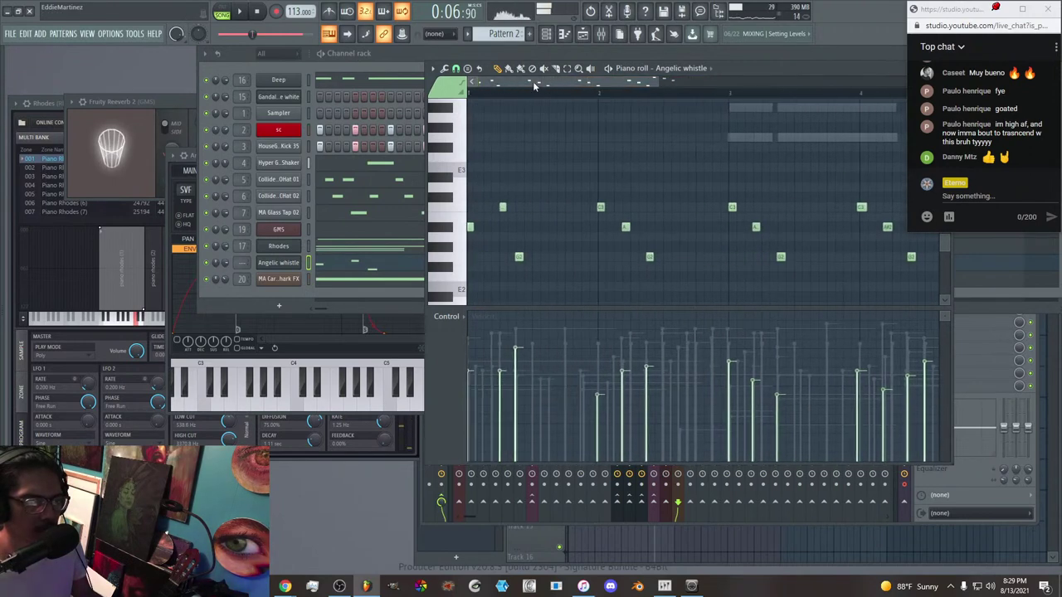
pyautogui.moveTo(528, 83); pyautogui.dragTo(526, 84)
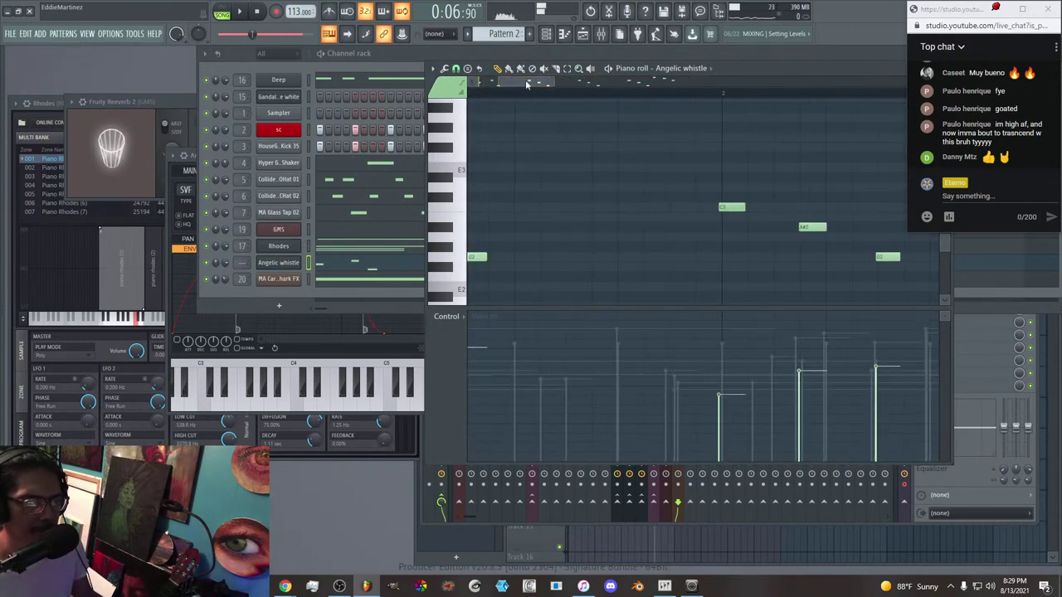
pyautogui.scroll(-5, 535, 83)
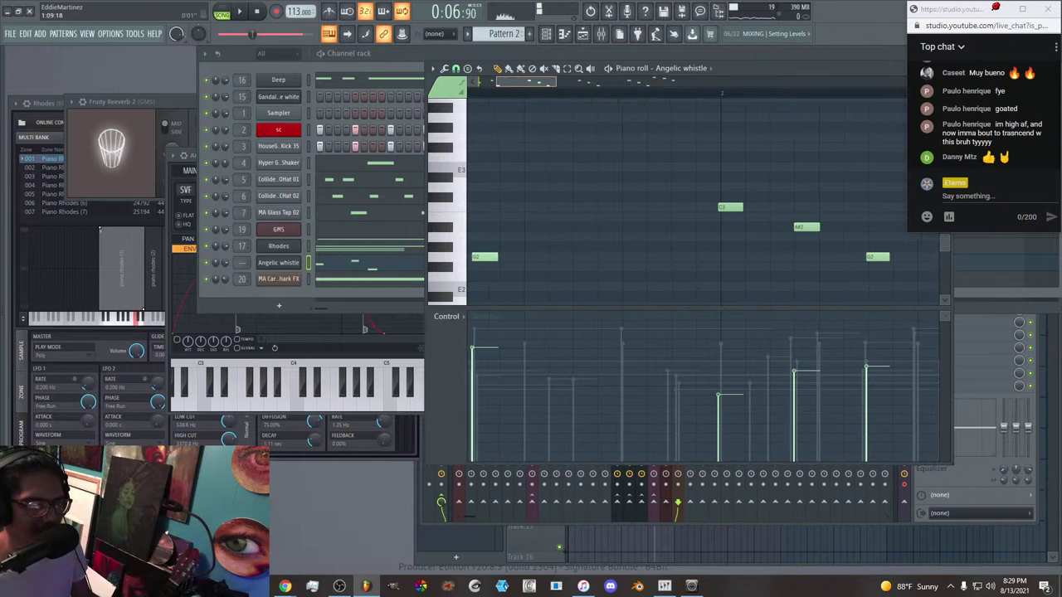
pyautogui.scroll(-1, 535, 91)
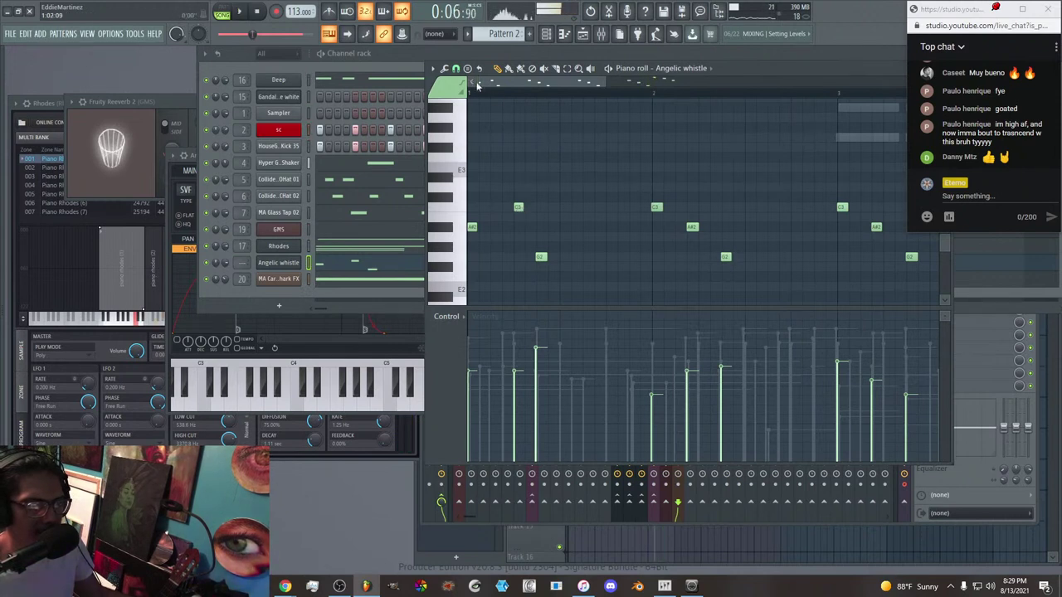
pyautogui.rightClick(518, 207)
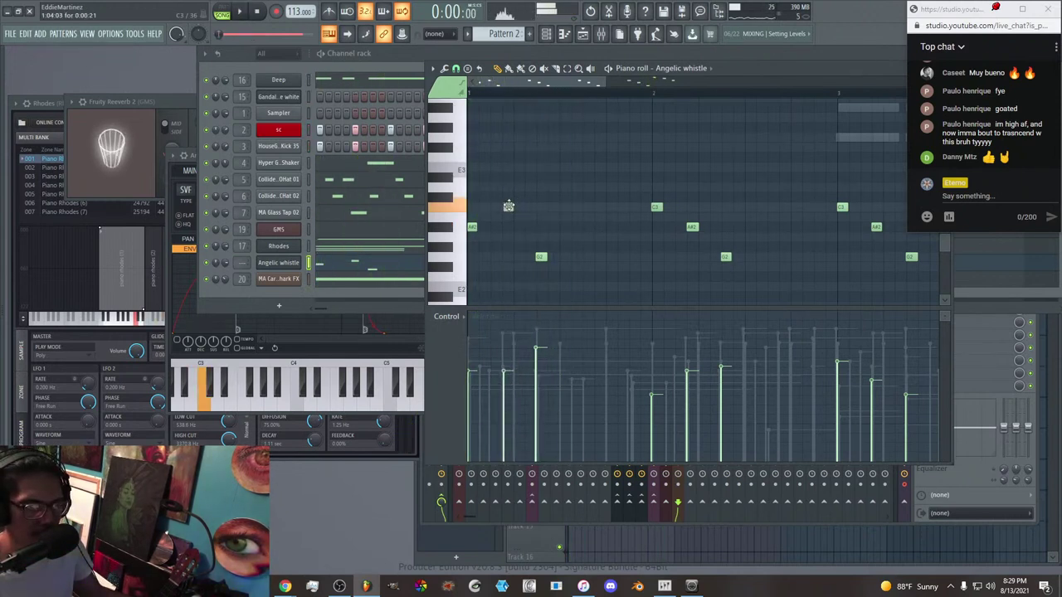
pyautogui.press('space')
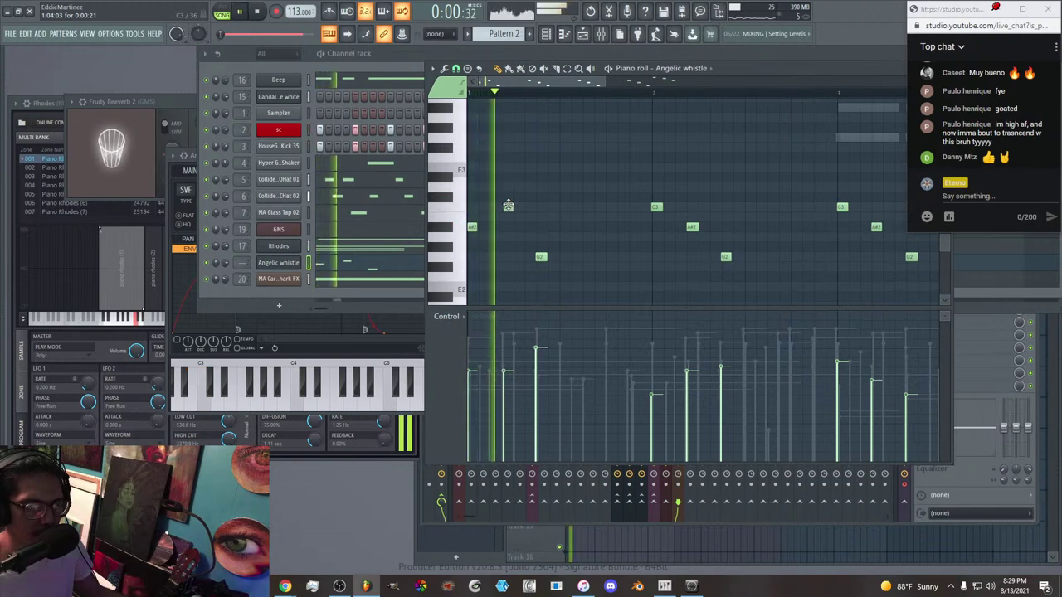
# Delete the C3 and A#2 whistle notes around the start of bar two and audition the thinned melody.
pyautogui.rightClick(657, 209)
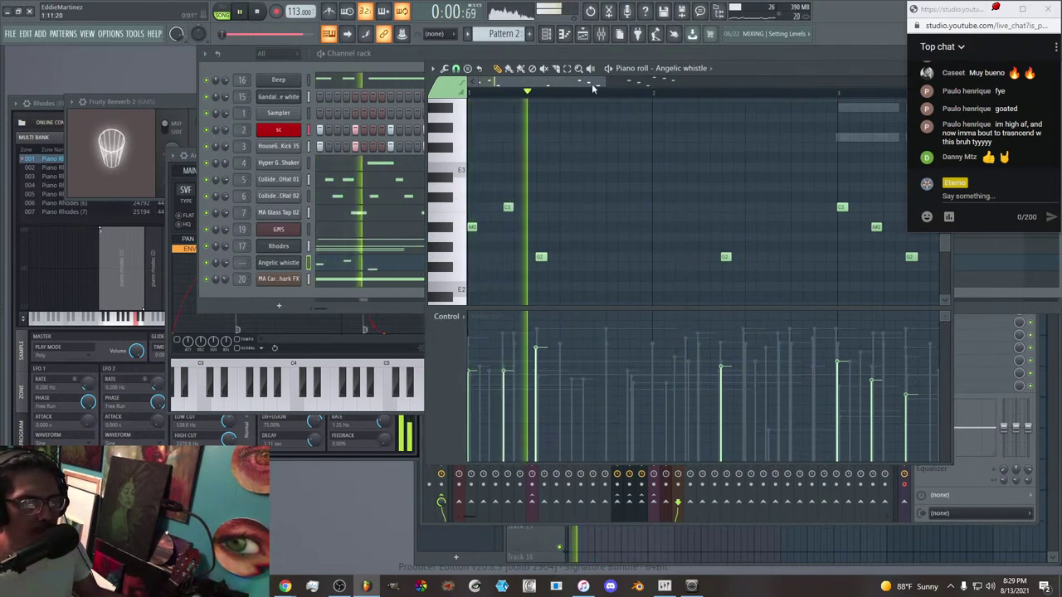
pyautogui.scroll(-3, 593, 89)
pyautogui.scroll(-2, 599, 147)
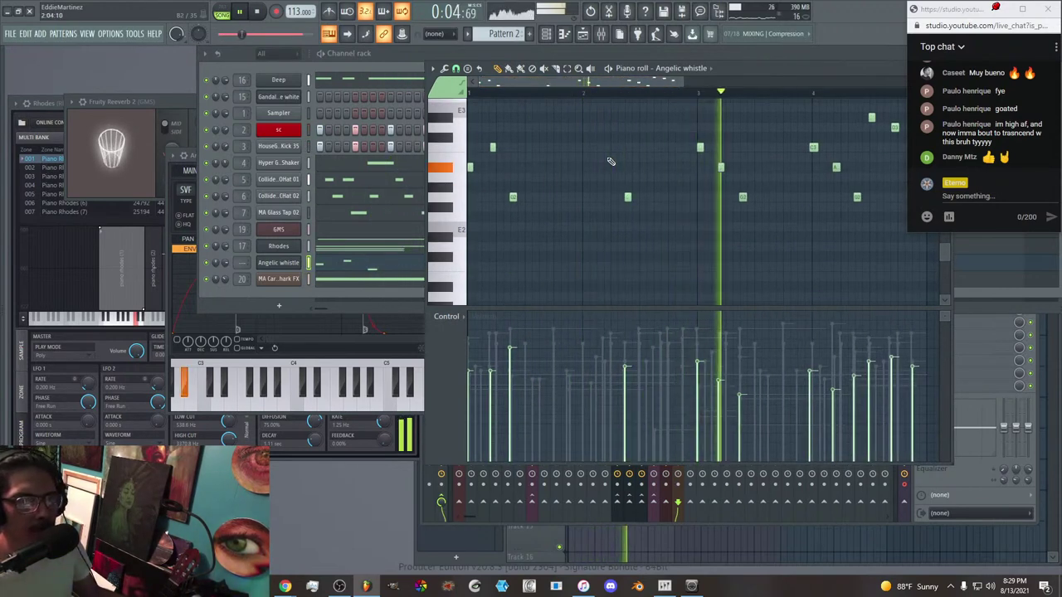
pyautogui.scroll(-1, 592, 90)
pyautogui.scroll(-1, 589, 82)
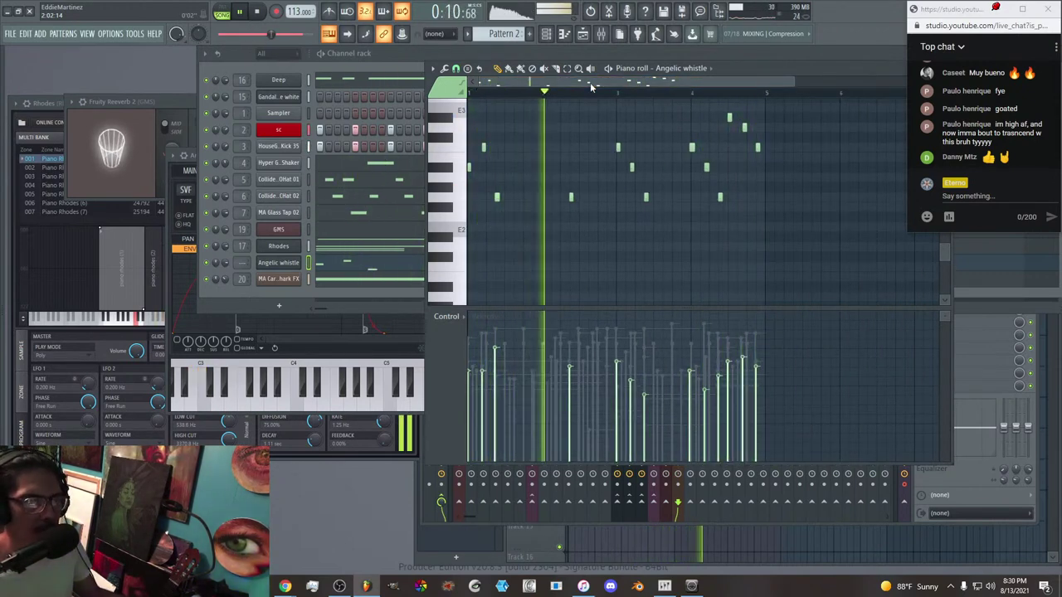
pyautogui.press('space')
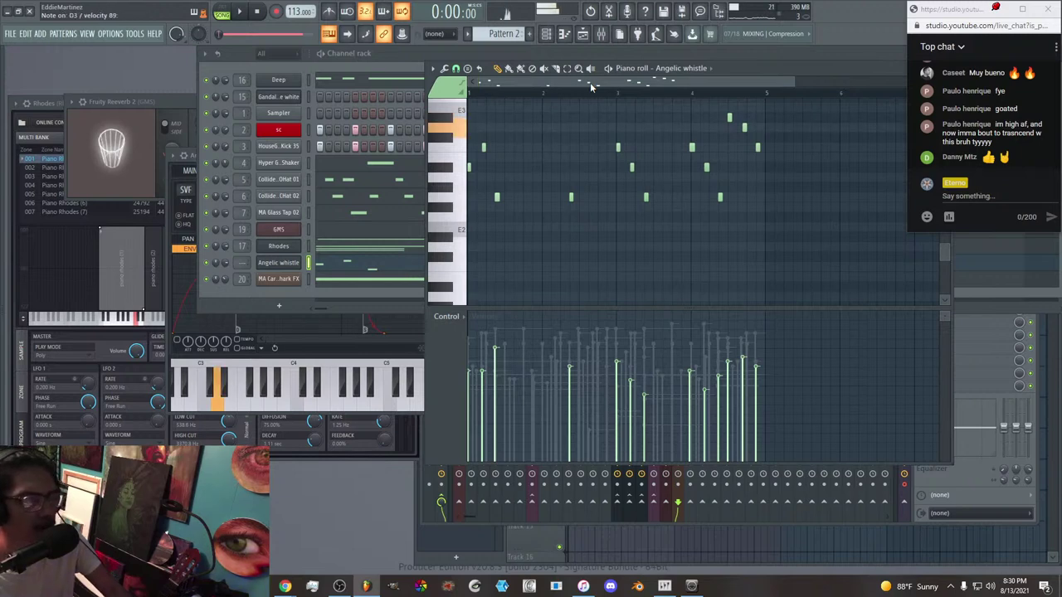
# Play the whistle melody and delete the C3, A#2 and G2 notes in the first half of bars three and four.
pyautogui.press('space')
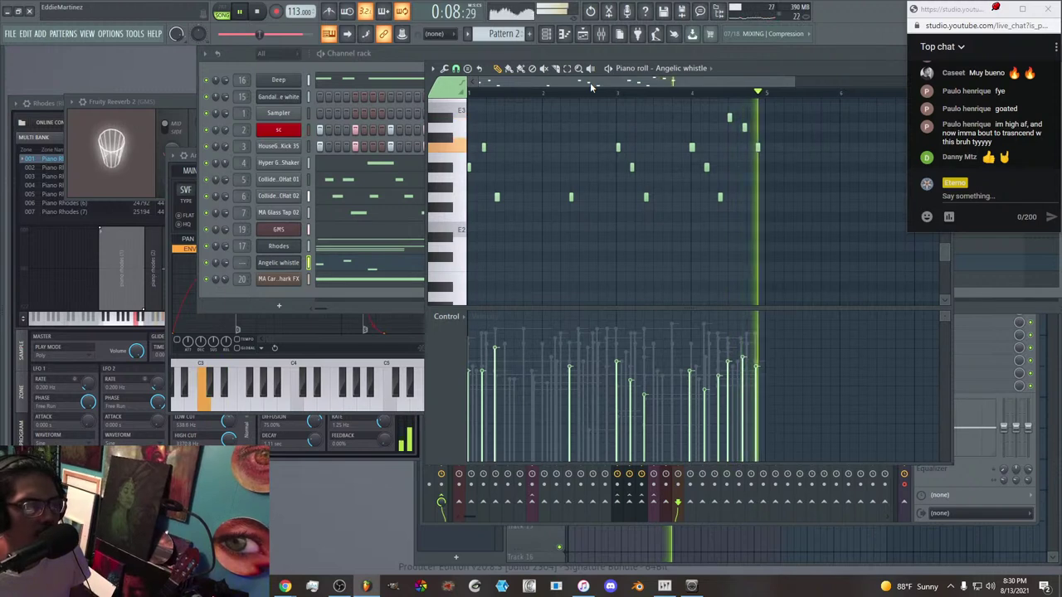
pyautogui.rightClick(691, 147)
pyautogui.rightClick(707, 168)
pyautogui.rightClick(720, 197)
pyautogui.rightClick(618, 148)
pyautogui.rightClick(632, 168)
pyautogui.rightClick(647, 197)
# Try recording new whistle notes over the loop, undo the take, and remove the leftover G2 note from bar two.
pyautogui.press('space')
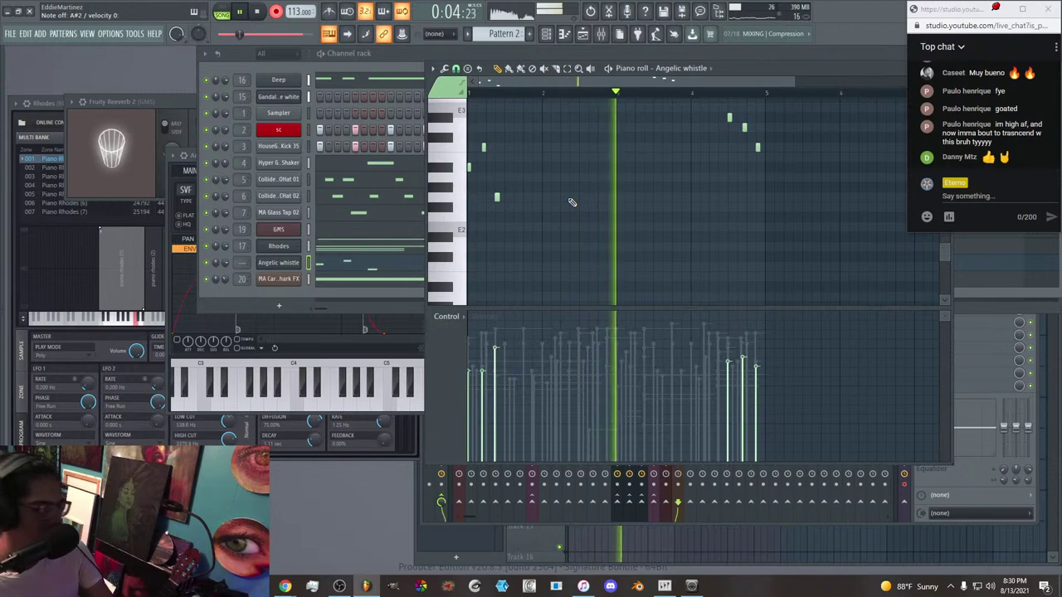
pyautogui.press('space')
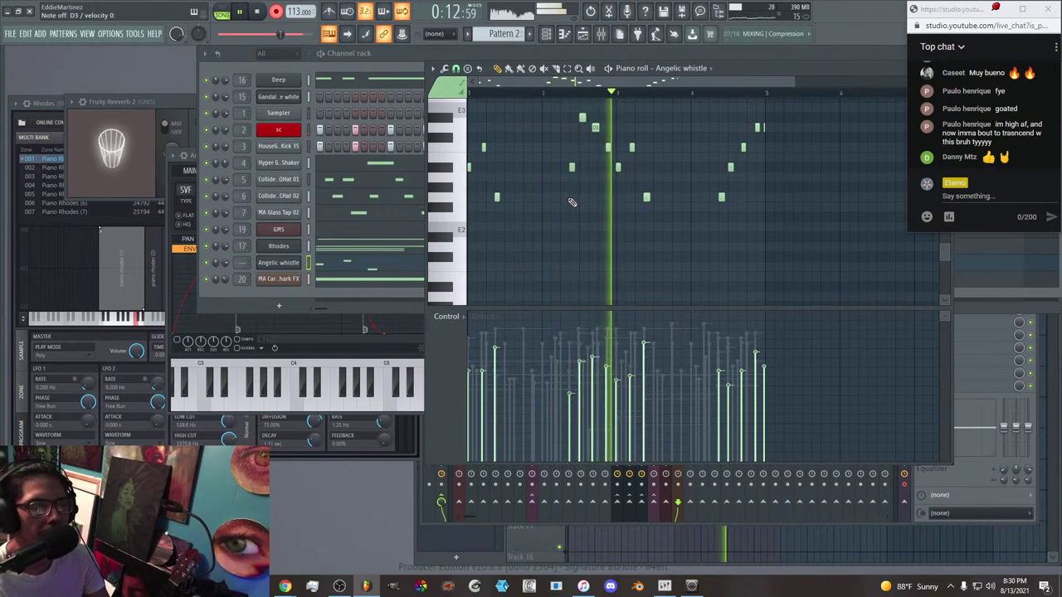
pyautogui.hotkey('ctrl', 'z')
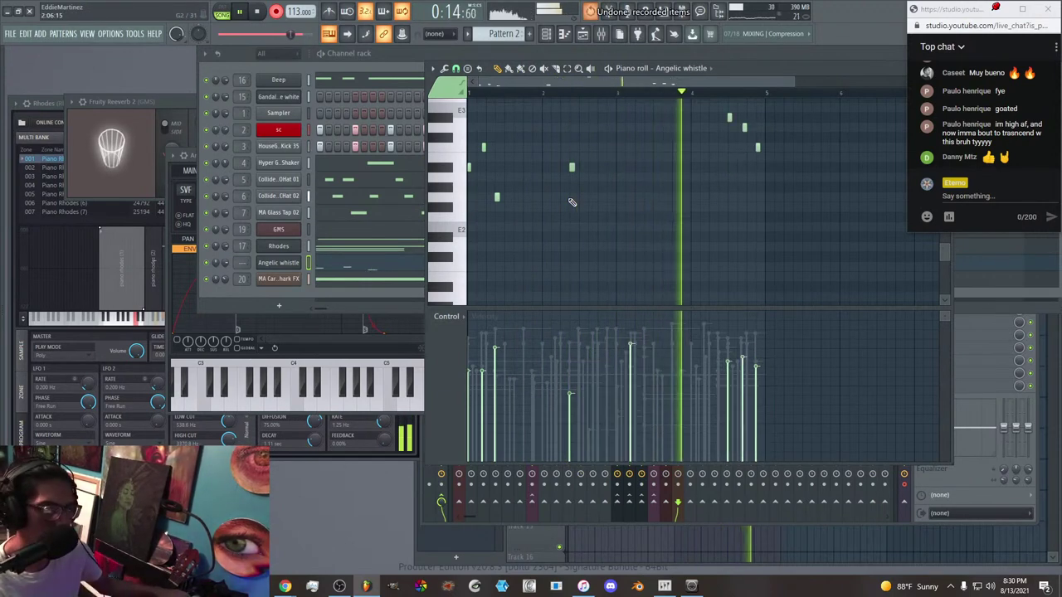
pyautogui.click(572, 200)
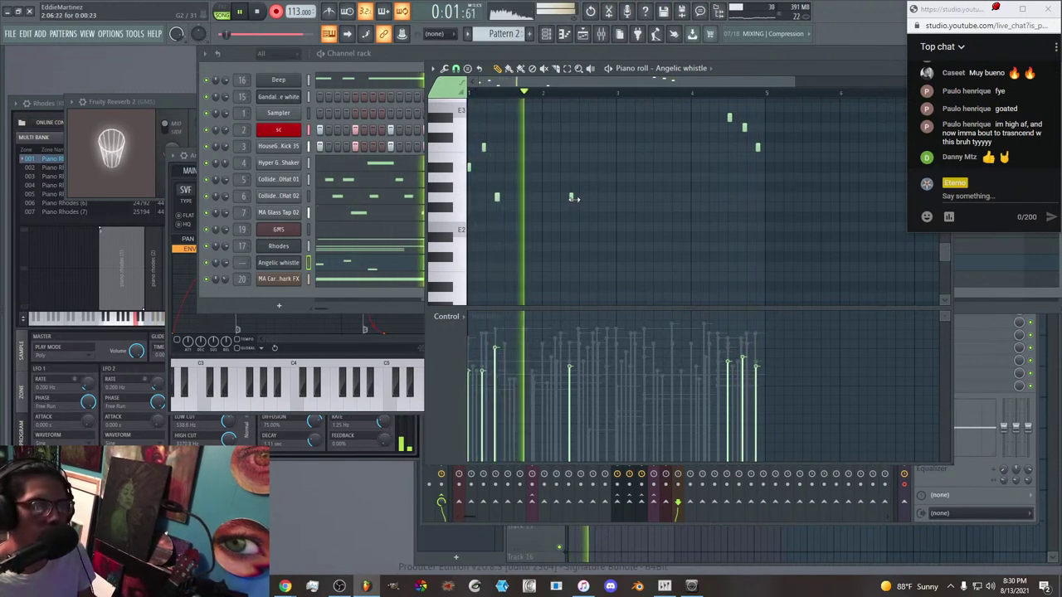
pyautogui.rightClick(572, 200)
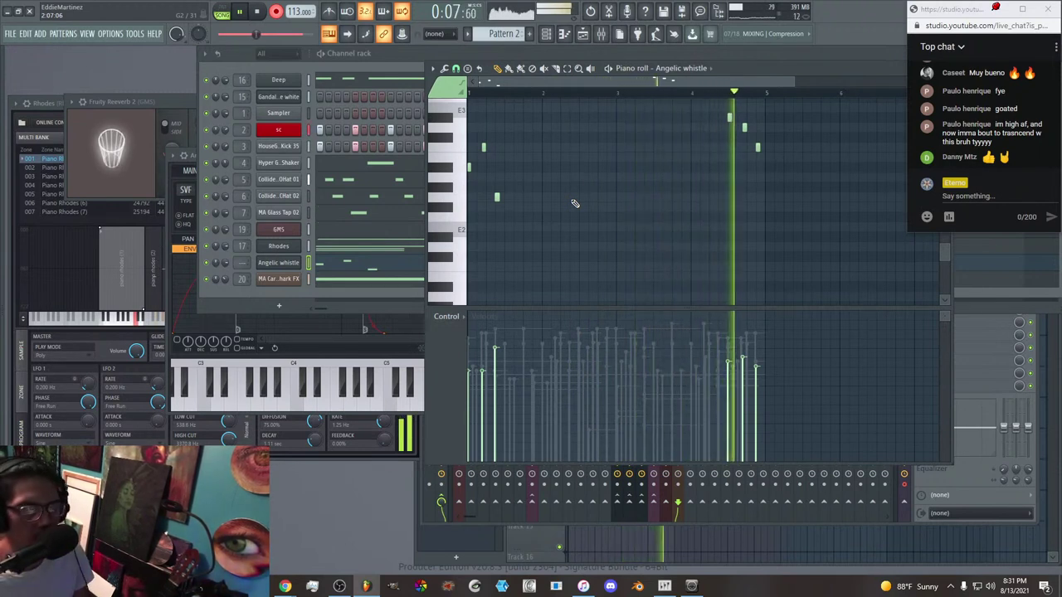
# Delete the D#3, D3 and C3 whistle notes at the end of bar four and record a new phrase from bar two onward.
pyautogui.rightClick(729, 119)
pyautogui.rightClick(744, 127)
pyautogui.rightClick(758, 147)
pyautogui.press('space')
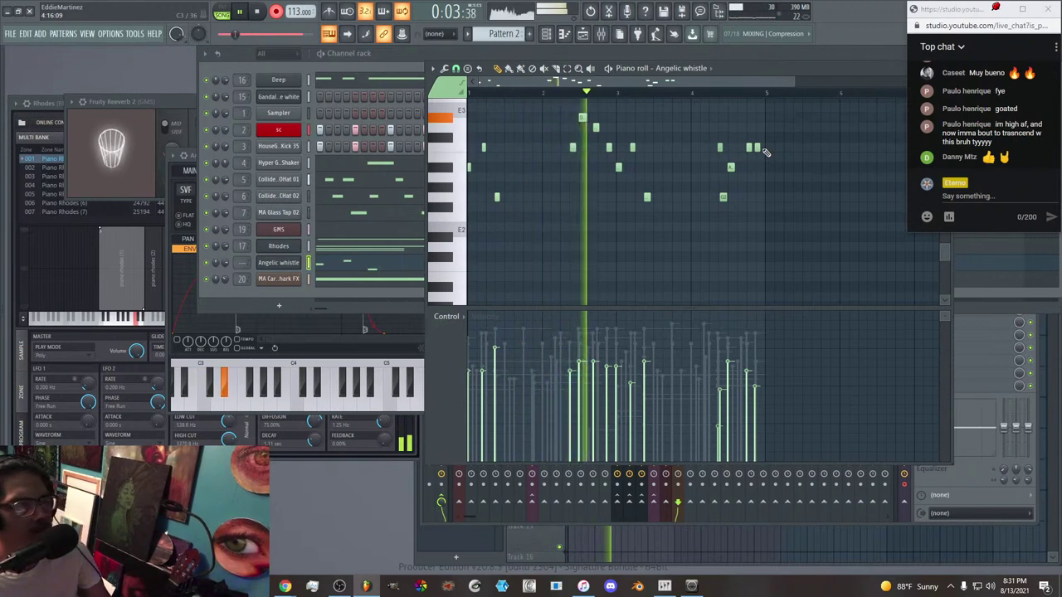
# Delete the newly recorded whistle notes in bar four and record that bar's ending again.
pyautogui.rightClick(763, 150)
pyautogui.rightClick(725, 197)
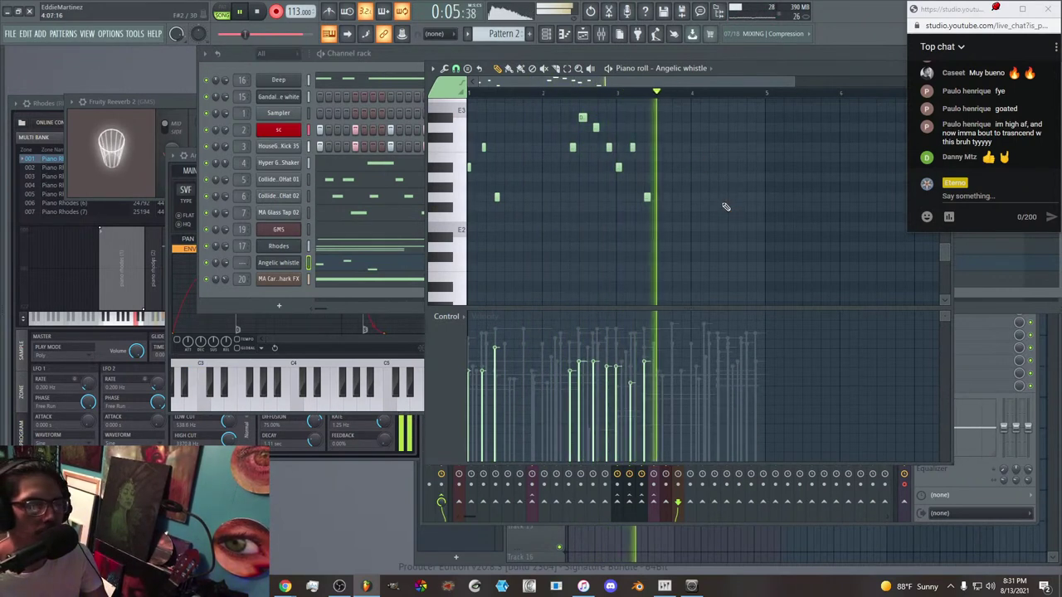
pyautogui.scroll(3, 730, 216)
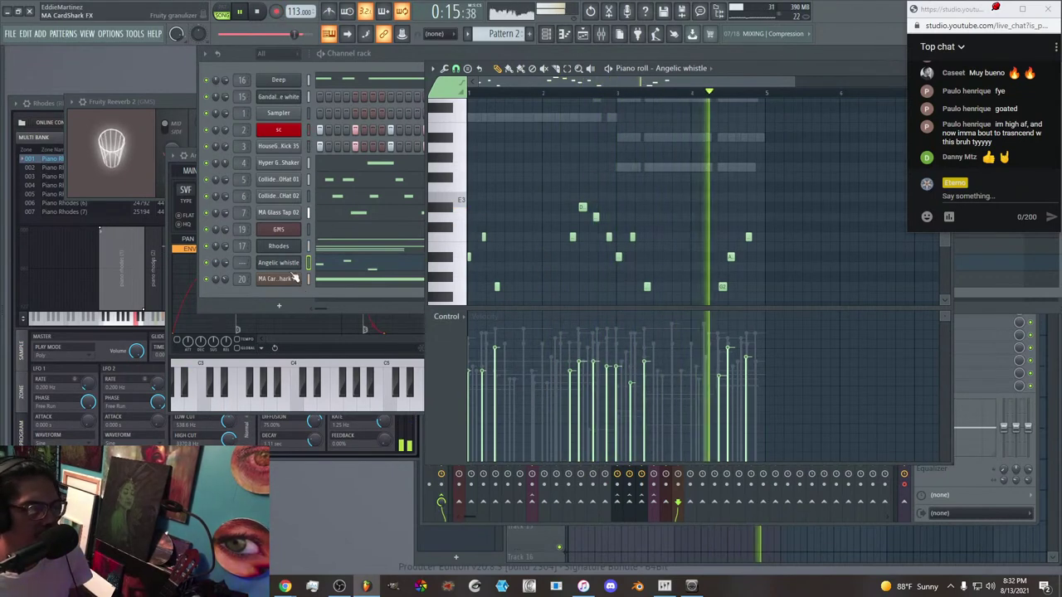
# Route the Angelic whistle to mixer insert 21 and pull down its fader and low EQ band.
pyautogui.click(599, 38)
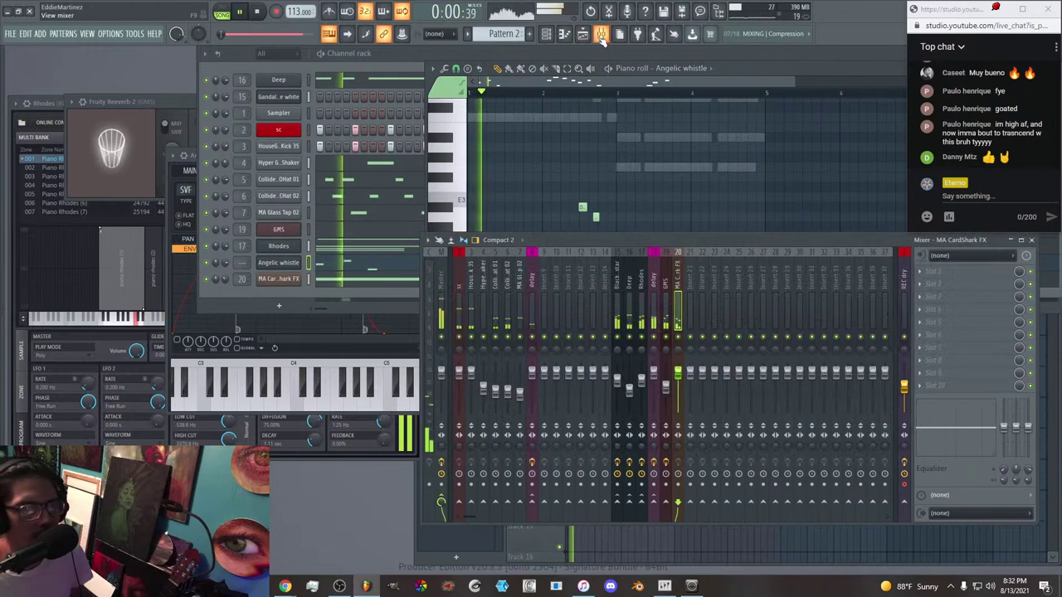
pyautogui.rightClick(697, 253)
pyautogui.moveTo(738, 363)
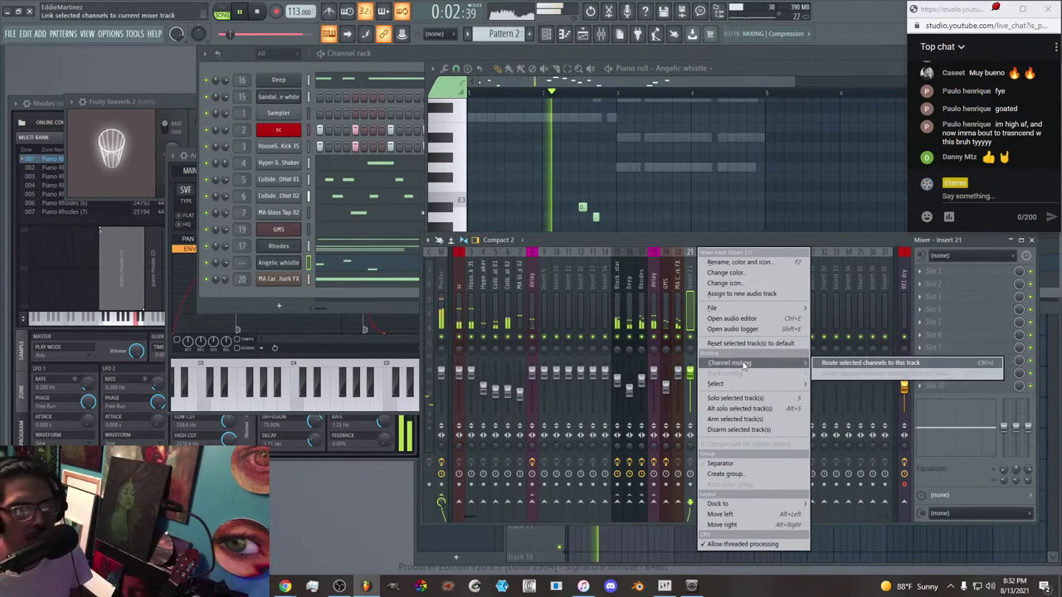
pyautogui.click(834, 363)
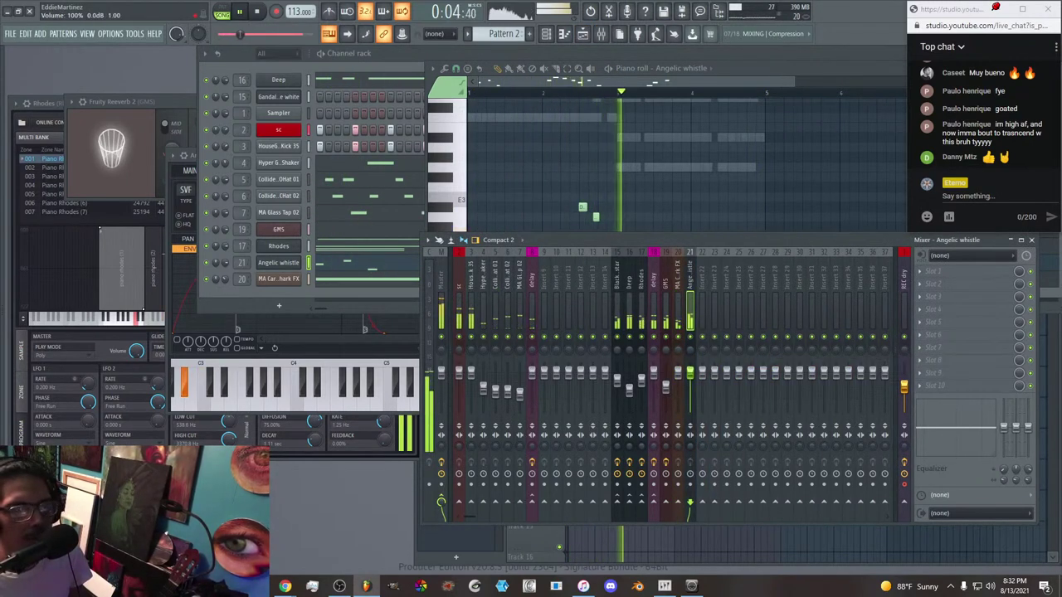
pyautogui.moveTo(689, 373); pyautogui.dragTo(689, 378)
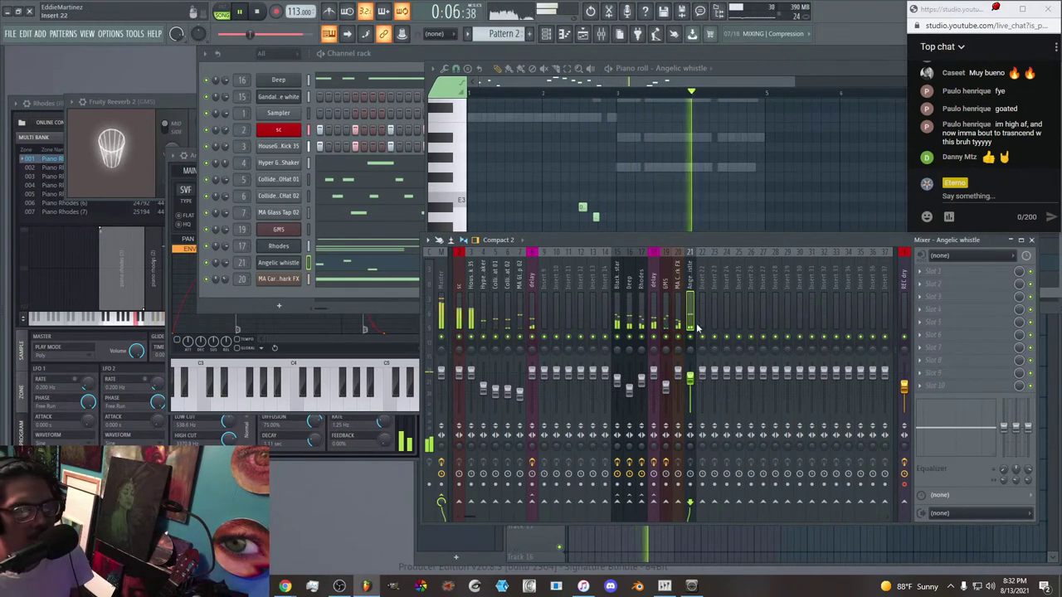
pyautogui.moveTo(1003, 427); pyautogui.dragTo(1003, 455)
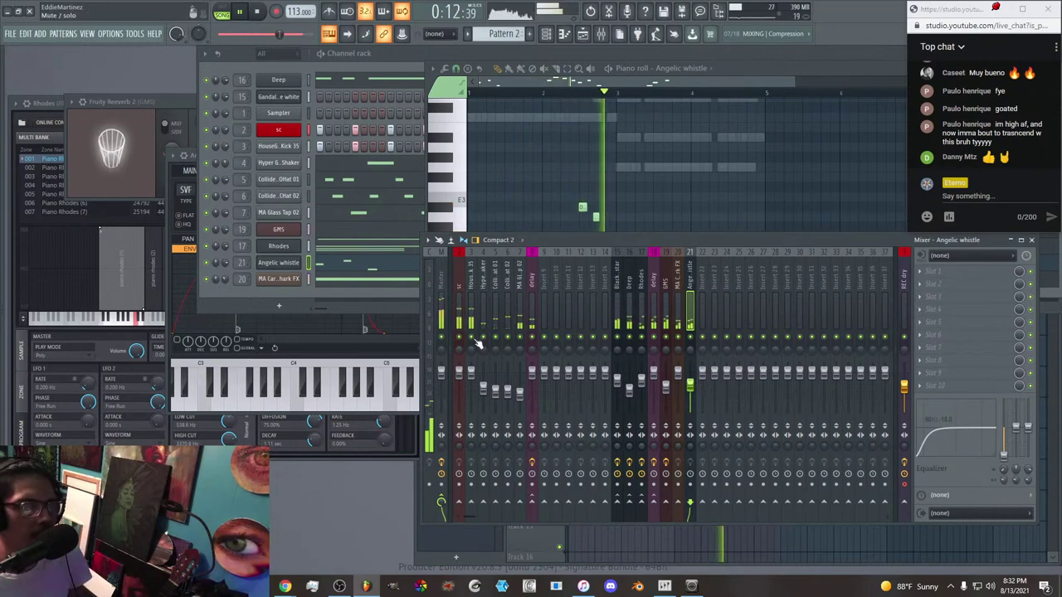
# Insert a new Sytrus channel above MA CardShark FX and load the Basic preset from the Synth string category.
pyautogui.rightClick(306, 280)
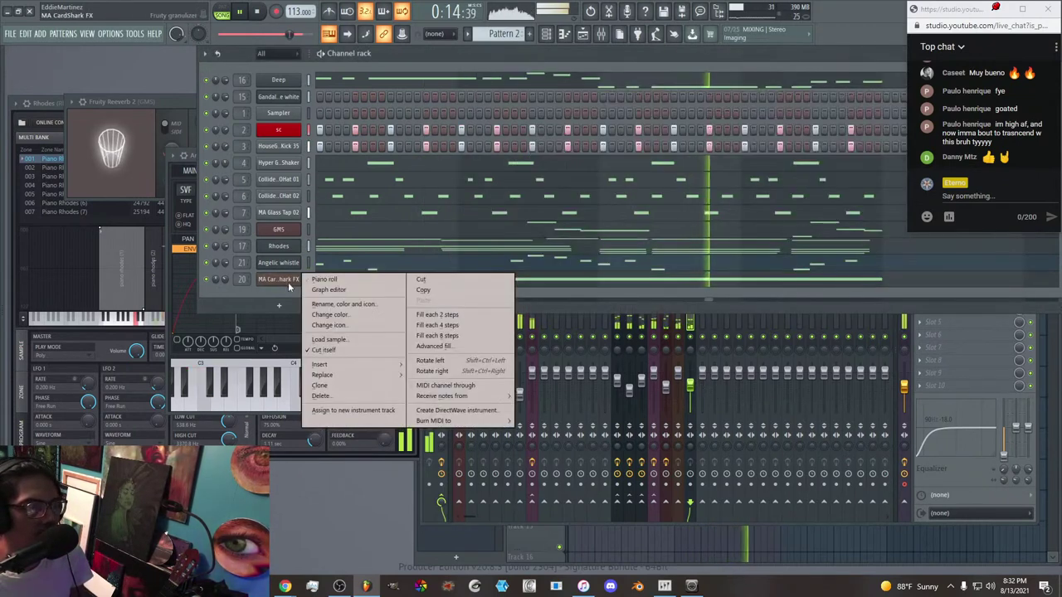
pyautogui.moveTo(397, 377)
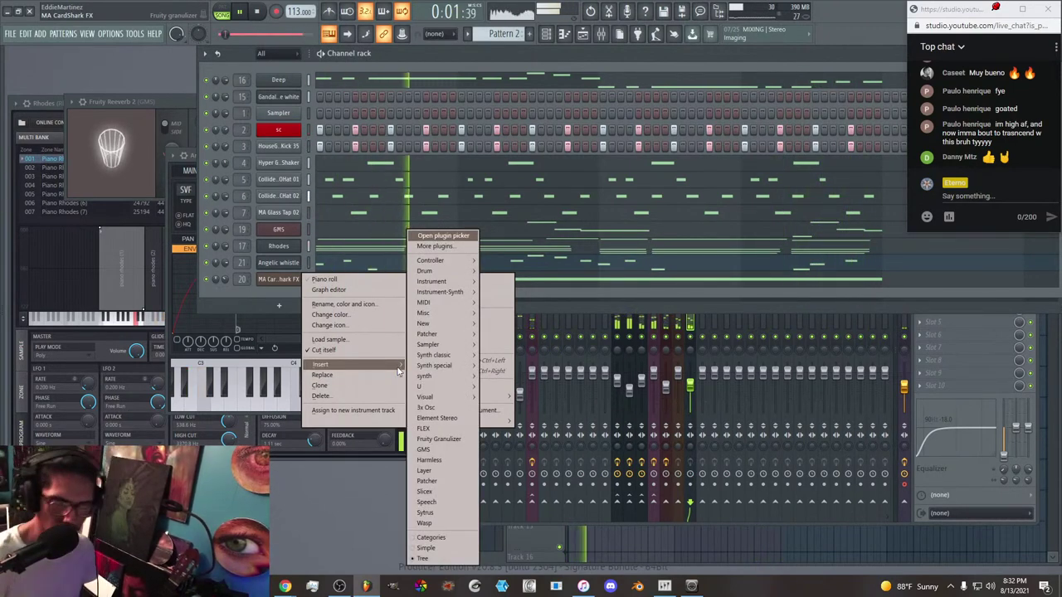
pyautogui.click(426, 514)
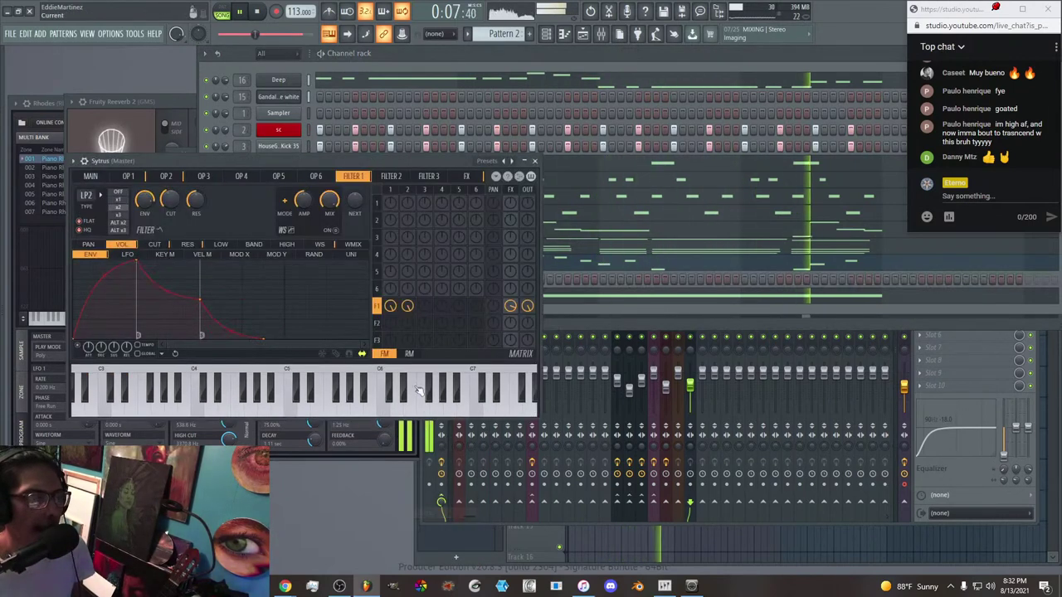
pyautogui.rightClick(503, 165)
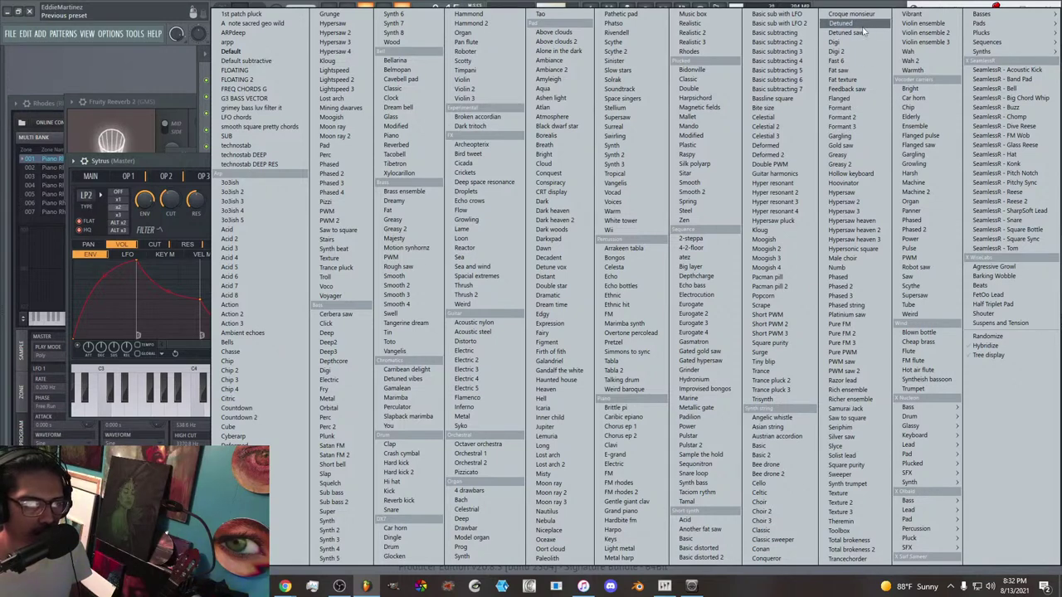
pyautogui.click(754, 450)
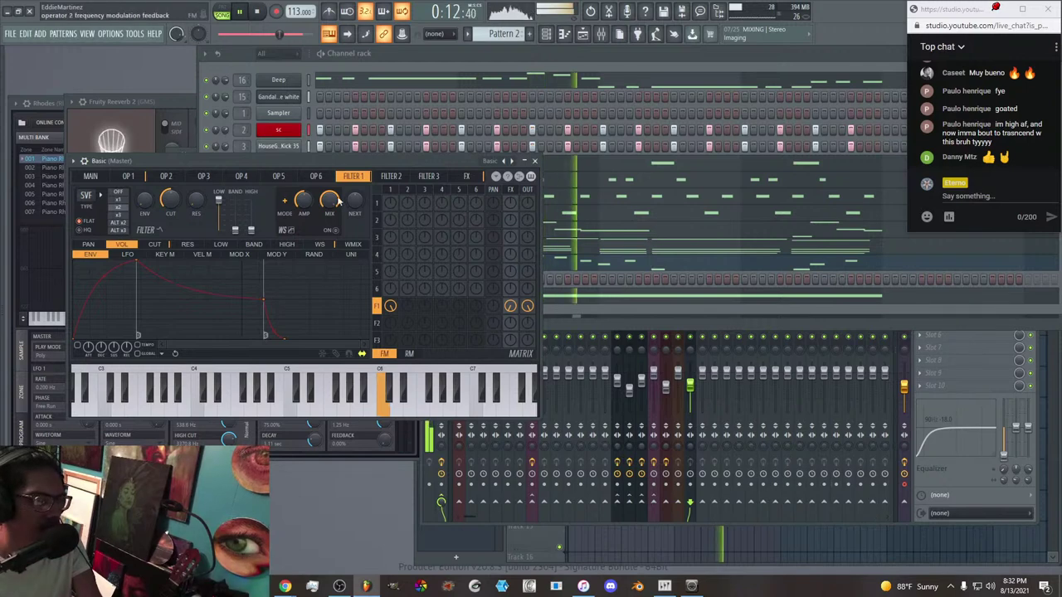
# Set the new Sytrus channel's volume to about 58% and audition the following string presets from Bee drone 2 to Choir.
pyautogui.click(297, 66)
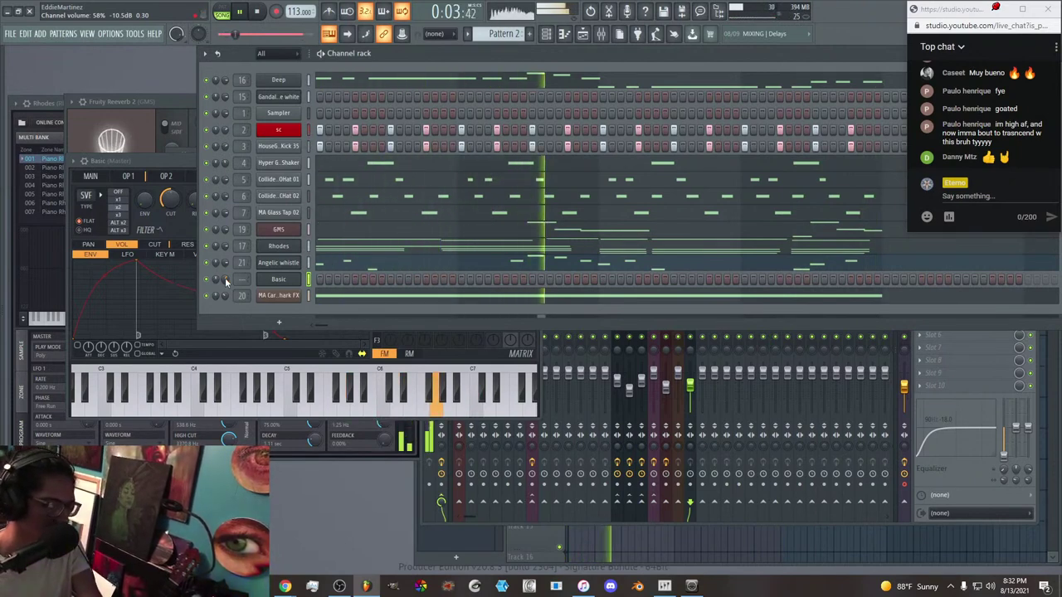
pyautogui.click(283, 281)
pyautogui.click(512, 161)
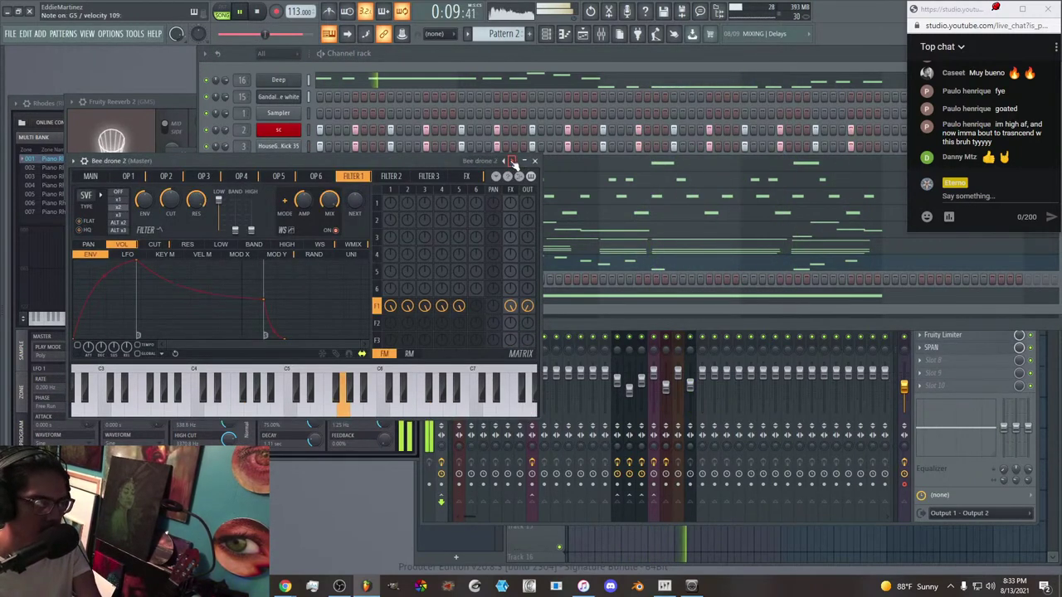
pyautogui.click(512, 161)
pyautogui.click(512, 161)
pyautogui.click(512, 161)
# Load the Basic short synth preset in Sytrus and audition the following presets through Basic distorted 2 to Basic sub with LFO.
pyautogui.rightClick(511, 162)
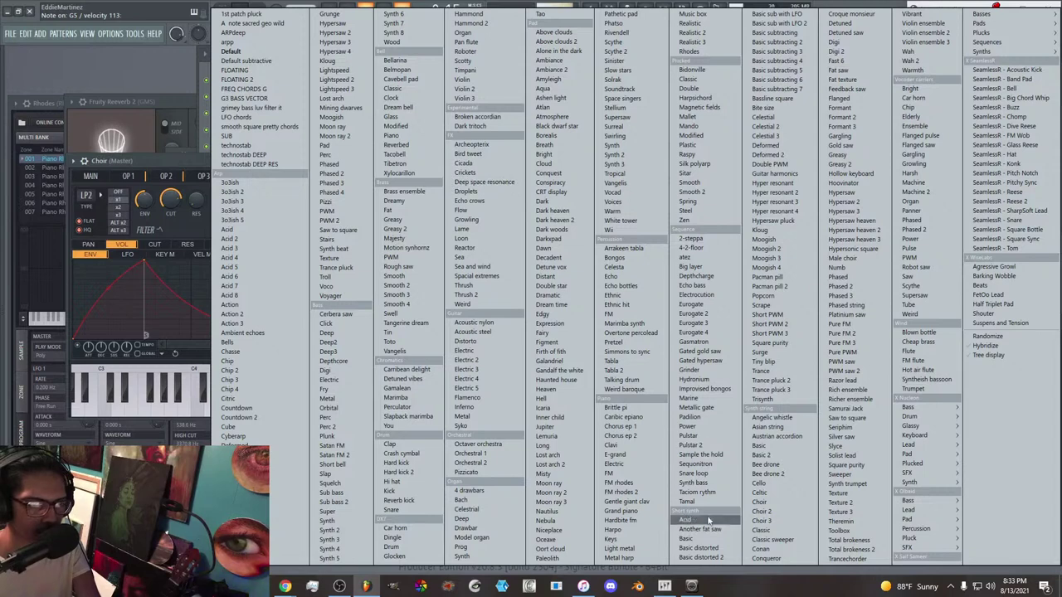
pyautogui.click(713, 540)
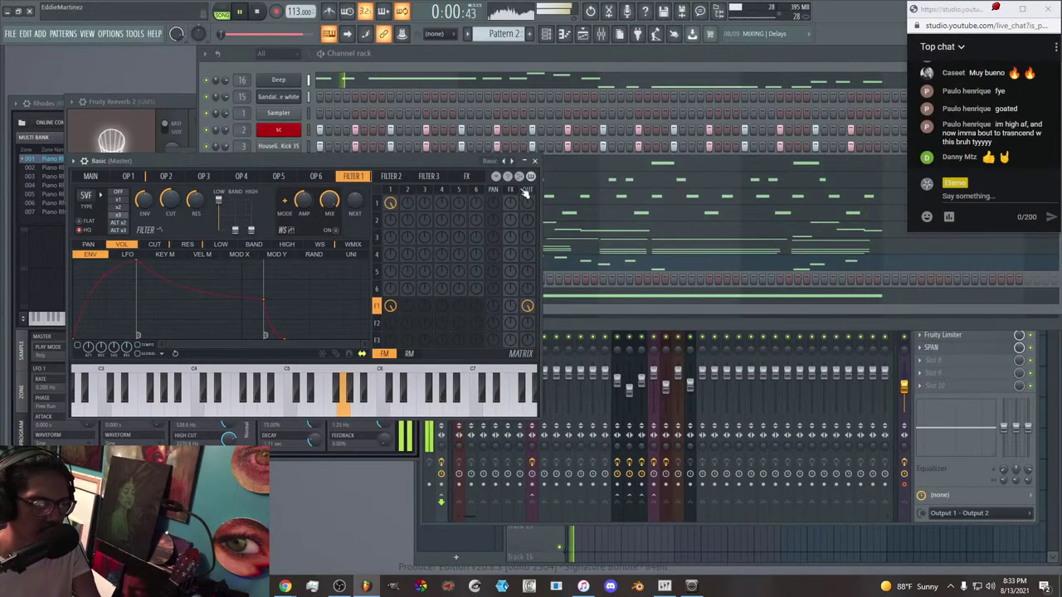
pyautogui.click(512, 161)
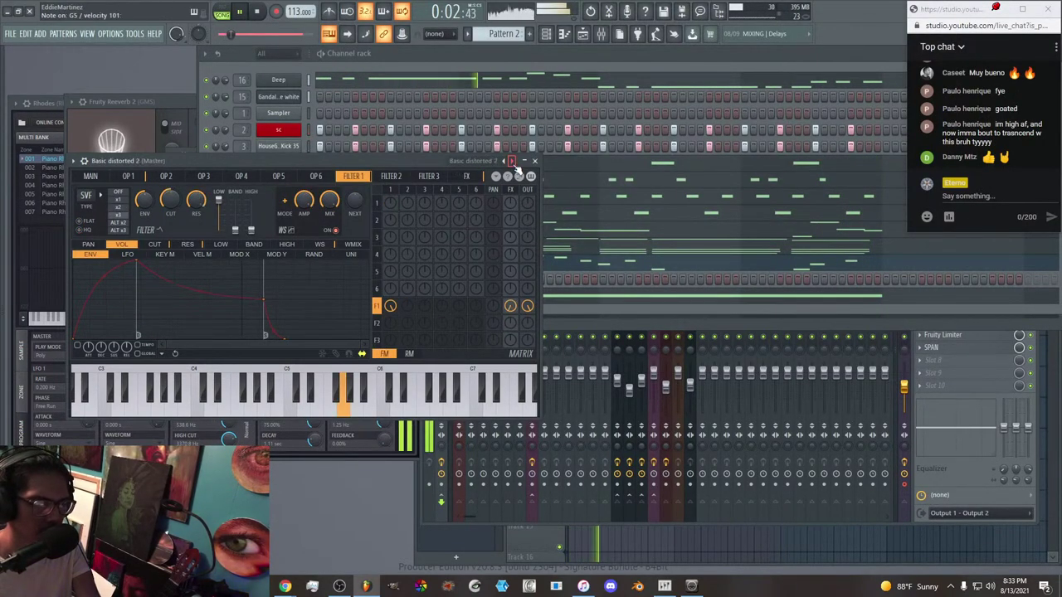
pyautogui.click(513, 162)
# Load the Lead Acordeon preset, advance to Lead Arcade, and move the Sytrus window clear of the channel list.
pyautogui.rightClick(513, 163)
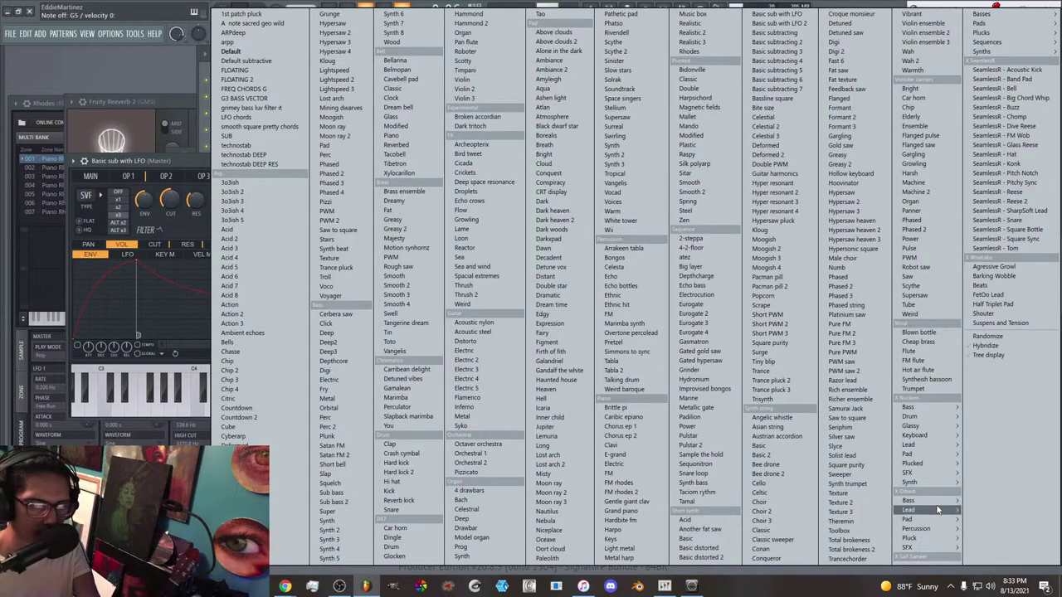
pyautogui.moveTo(929, 509)
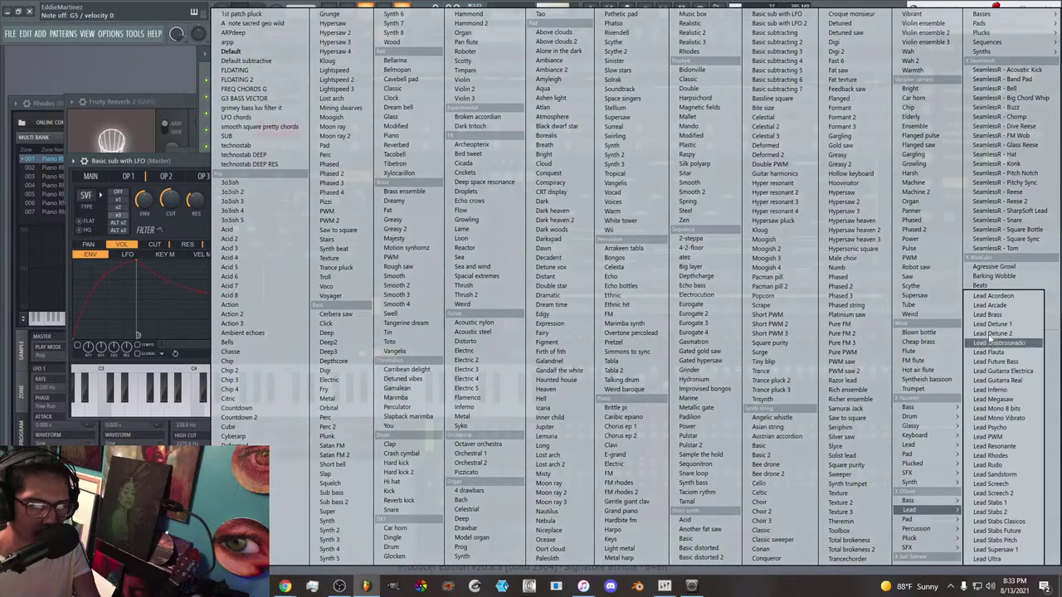
pyautogui.click(989, 297)
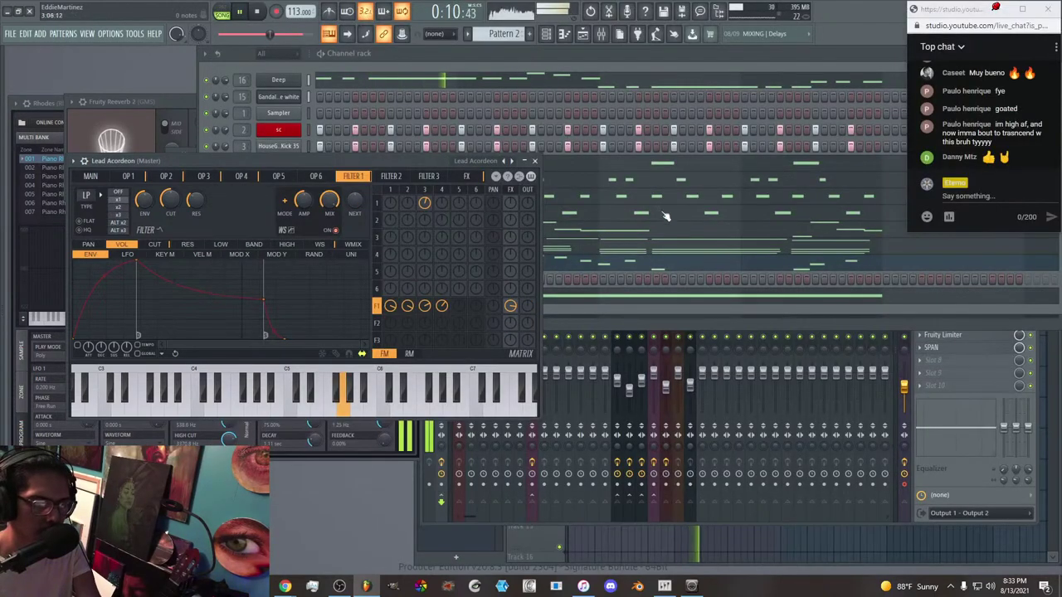
pyautogui.click(512, 161)
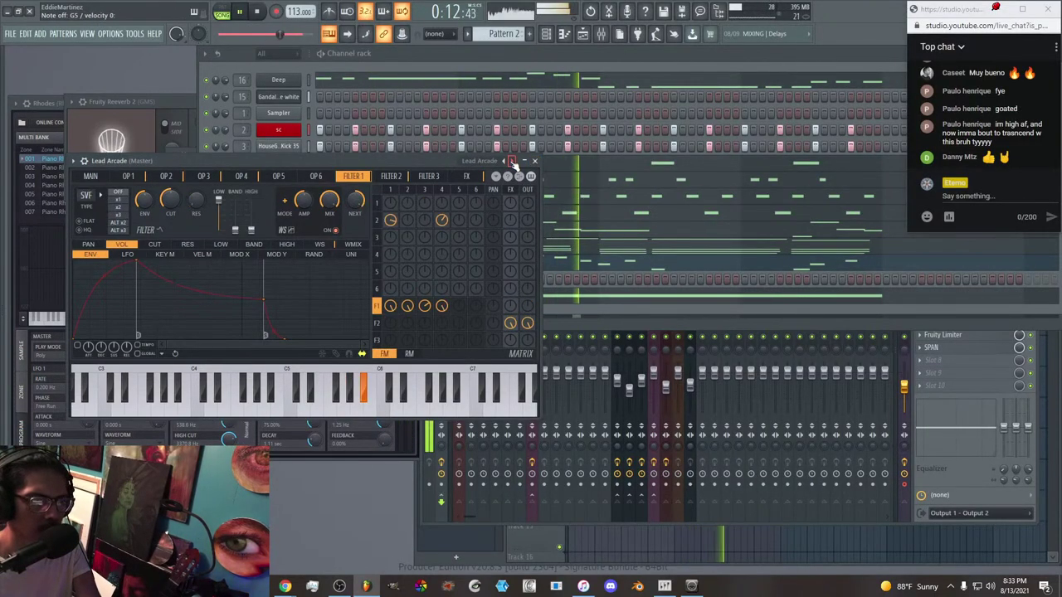
pyautogui.moveTo(375, 161); pyautogui.dragTo(626, 167)
# Return to the new Sytrus channel and audition the lead presets from Lead Brass through Lead Detune 2 to Lead Flauta.
pyautogui.click(309, 280)
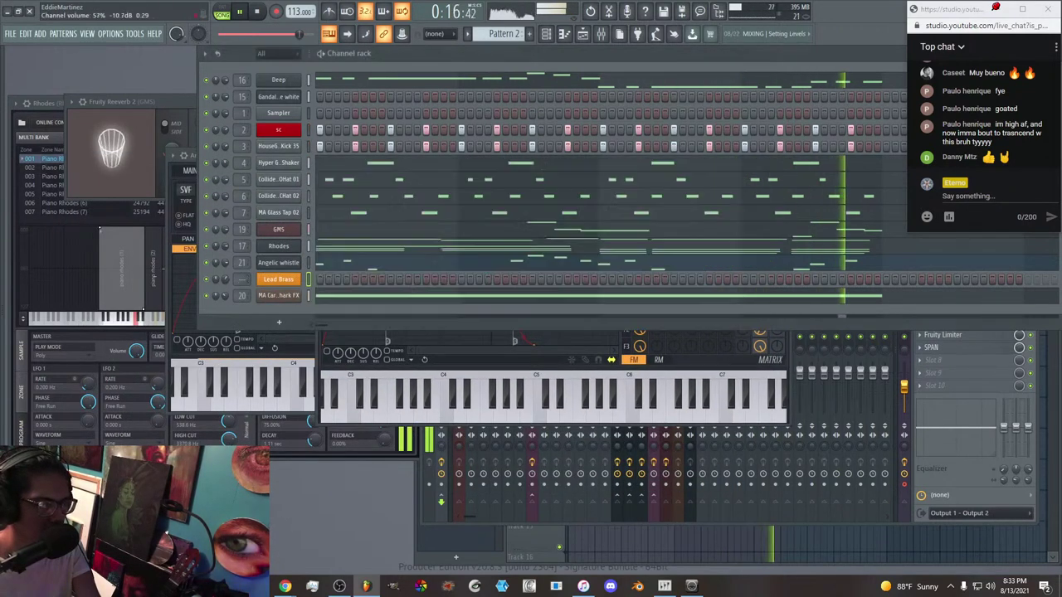
pyautogui.click(339, 328)
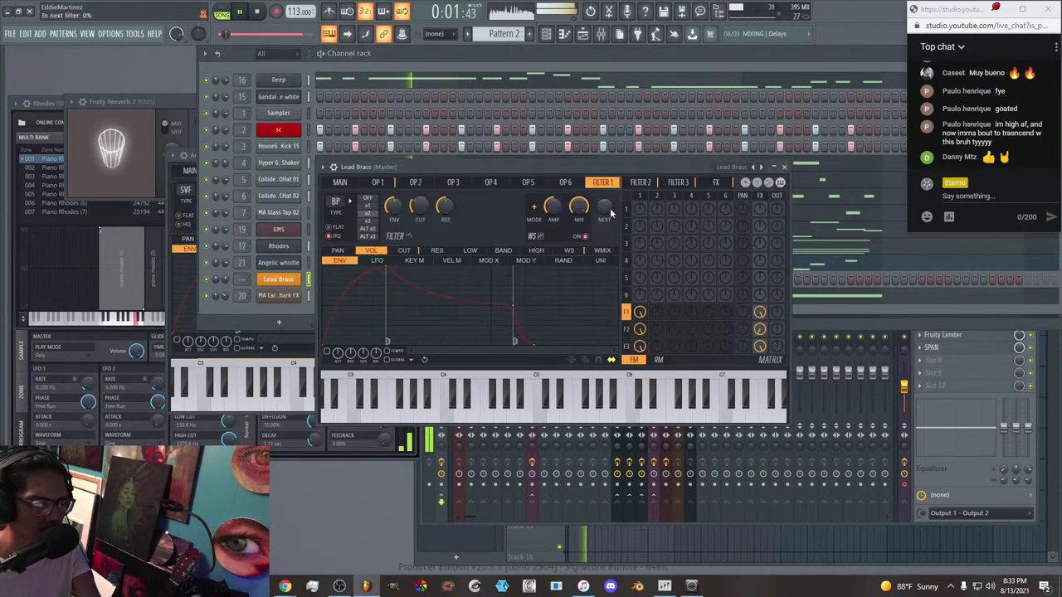
pyautogui.click(761, 168)
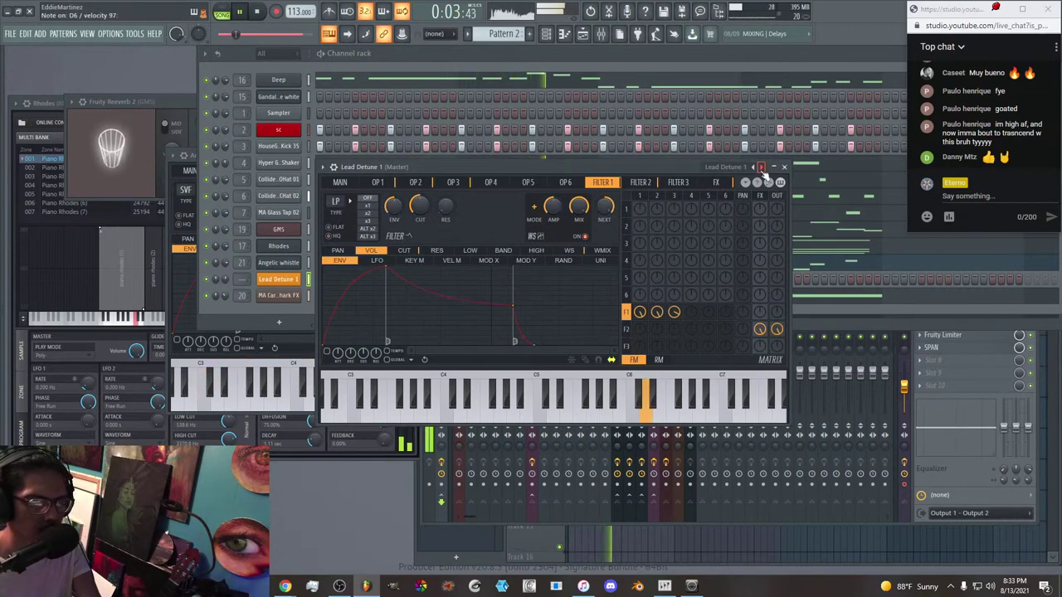
pyautogui.click(762, 167)
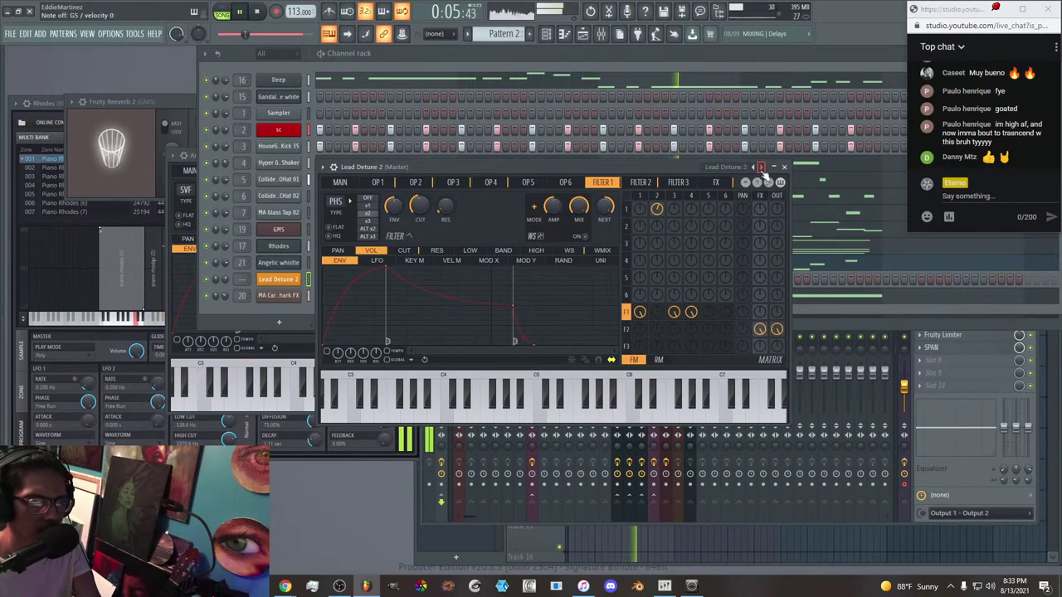
pyautogui.click(761, 168)
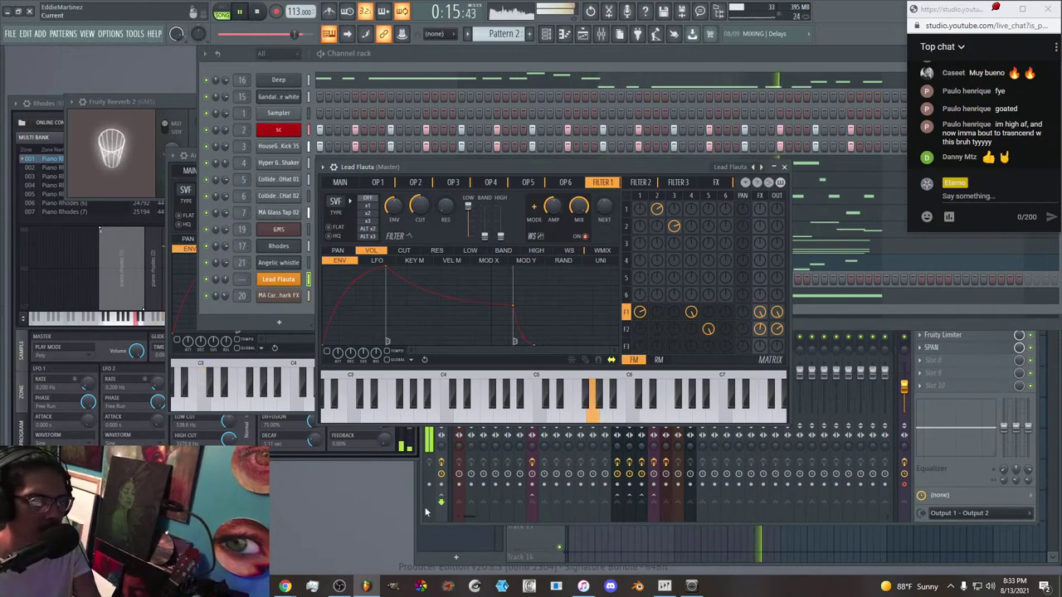
pyautogui.click(459, 483)
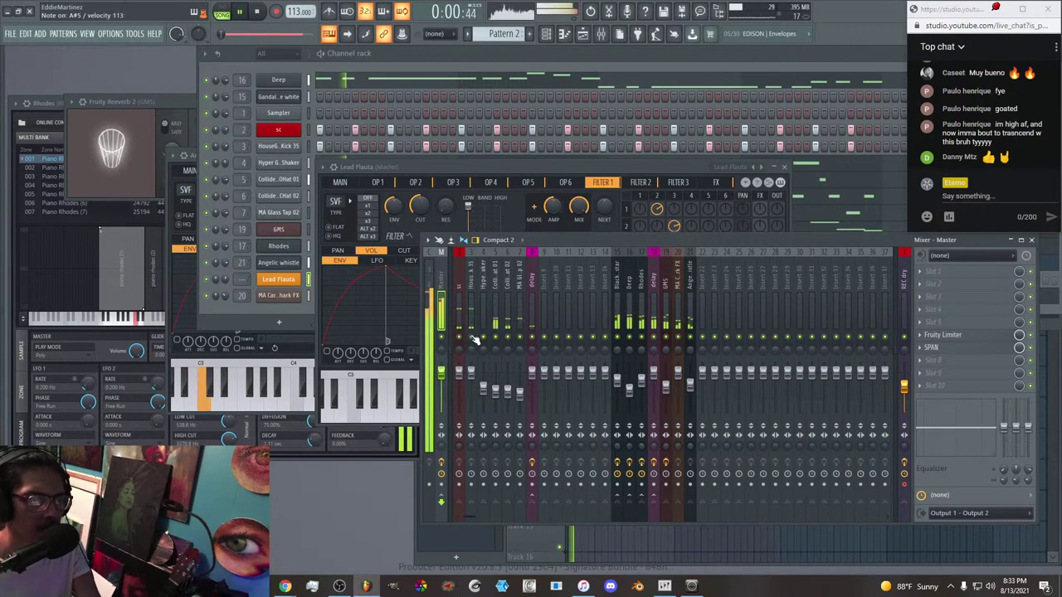
pyautogui.click(585, 179)
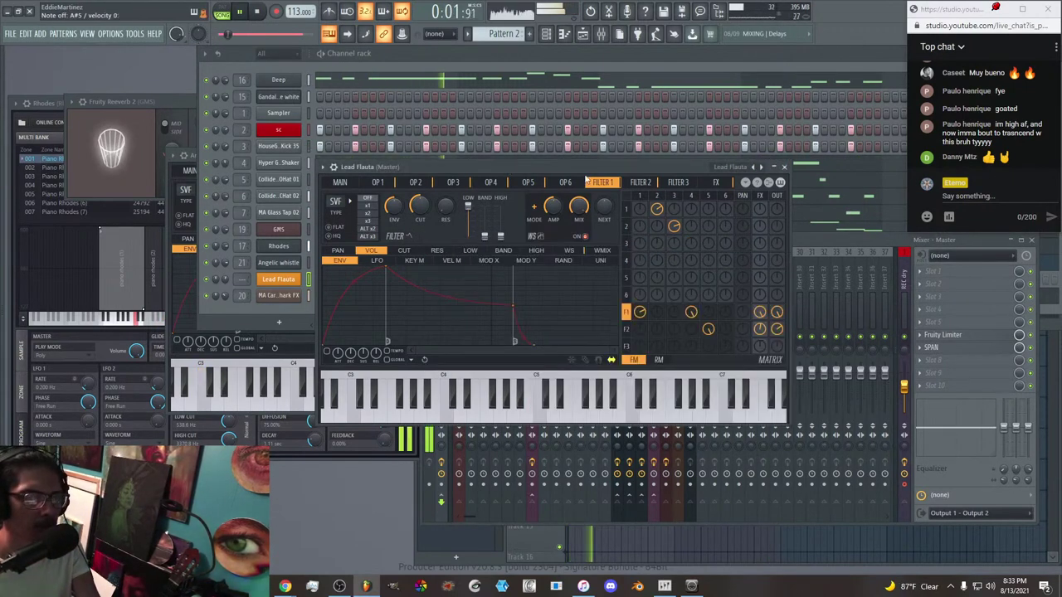
# Audition the following Sytrus lead presets through Lead Guitarra Electrica, Lead Guitarra Real, Lead Inferno and Lead Megasaw to Lead Mono Vibrato.
pyautogui.click(762, 168)
pyautogui.click(763, 169)
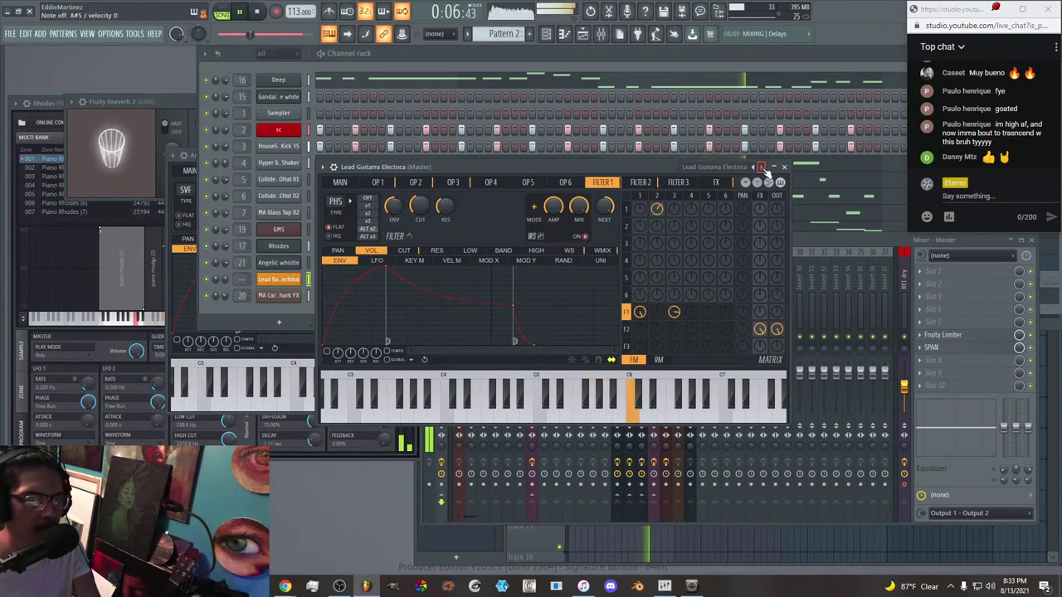
pyautogui.click(763, 168)
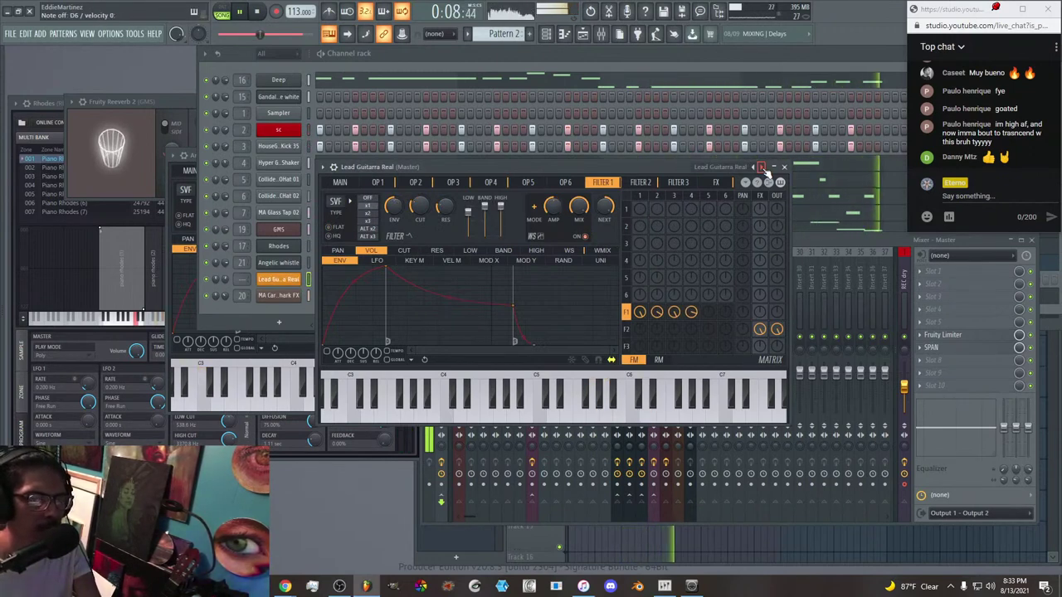
pyautogui.click(763, 168)
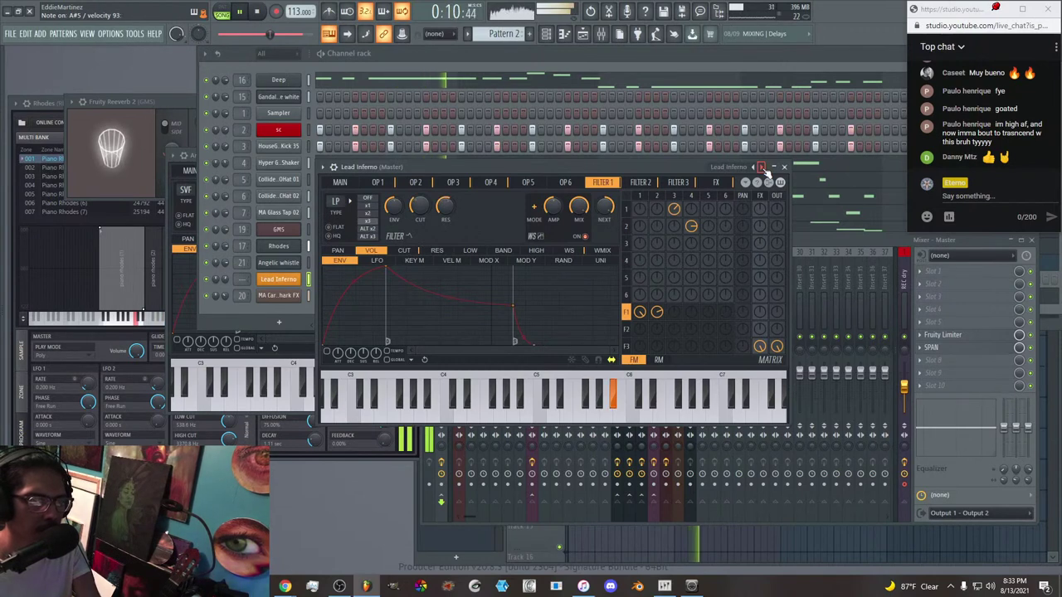
pyautogui.click(763, 169)
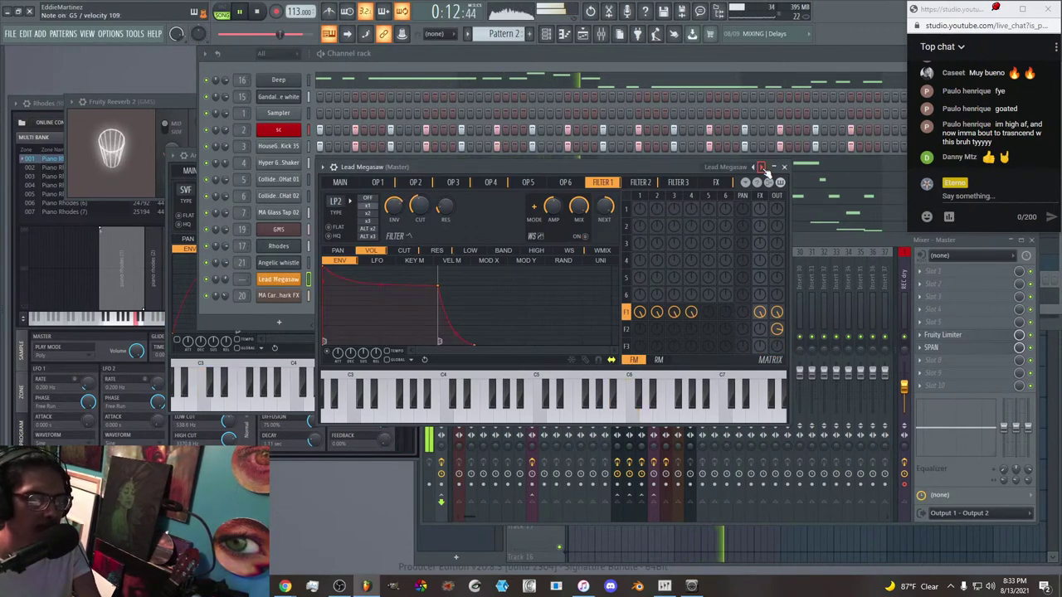
pyautogui.click(764, 168)
pyautogui.click(763, 169)
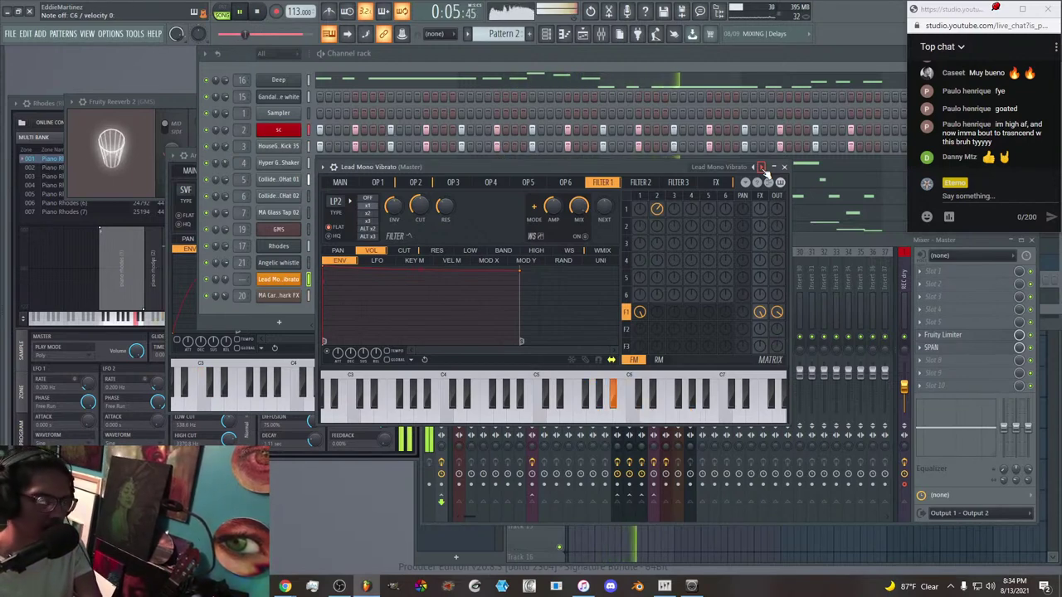
# Vary the X/Y modulation of the Lead Mono Vibrato preset, advance to Lead PWM, and vary its modulation too.
pyautogui.click(340, 182)
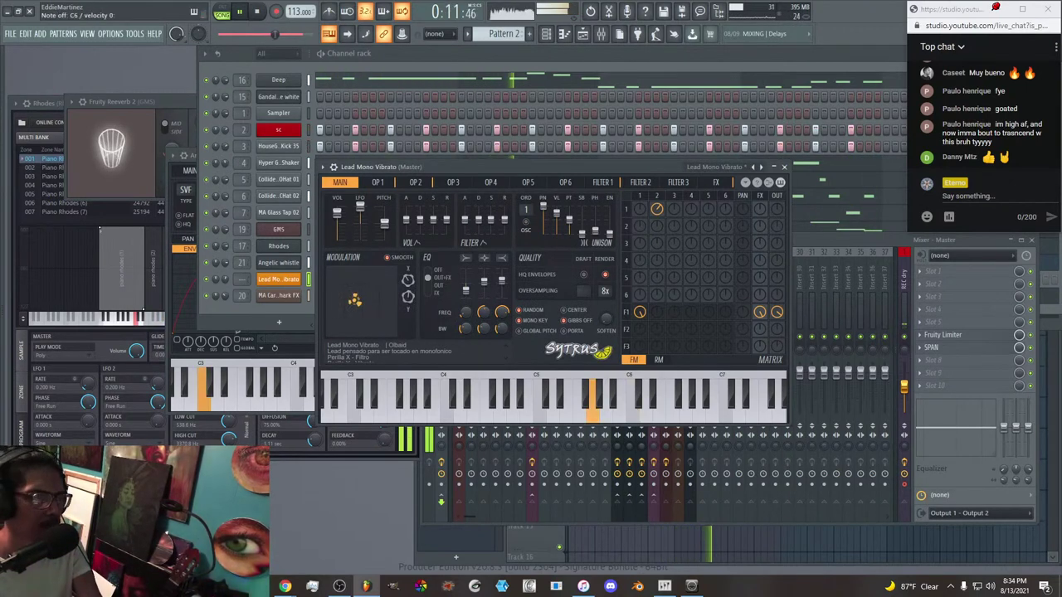
pyautogui.moveTo(351, 309); pyautogui.dragTo(347, 302)
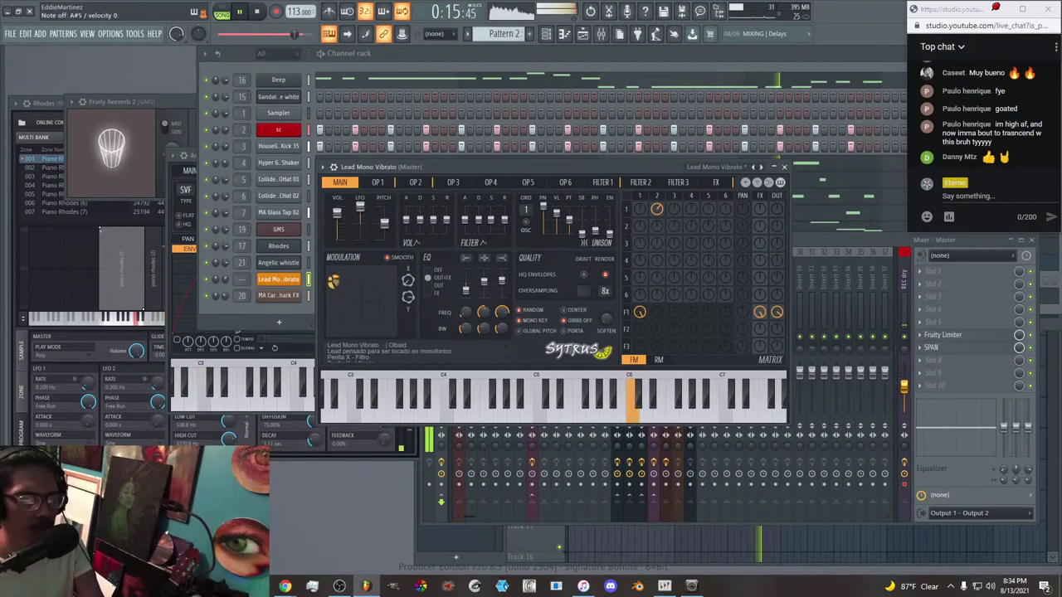
pyautogui.moveTo(333, 280); pyautogui.dragTo(331, 316)
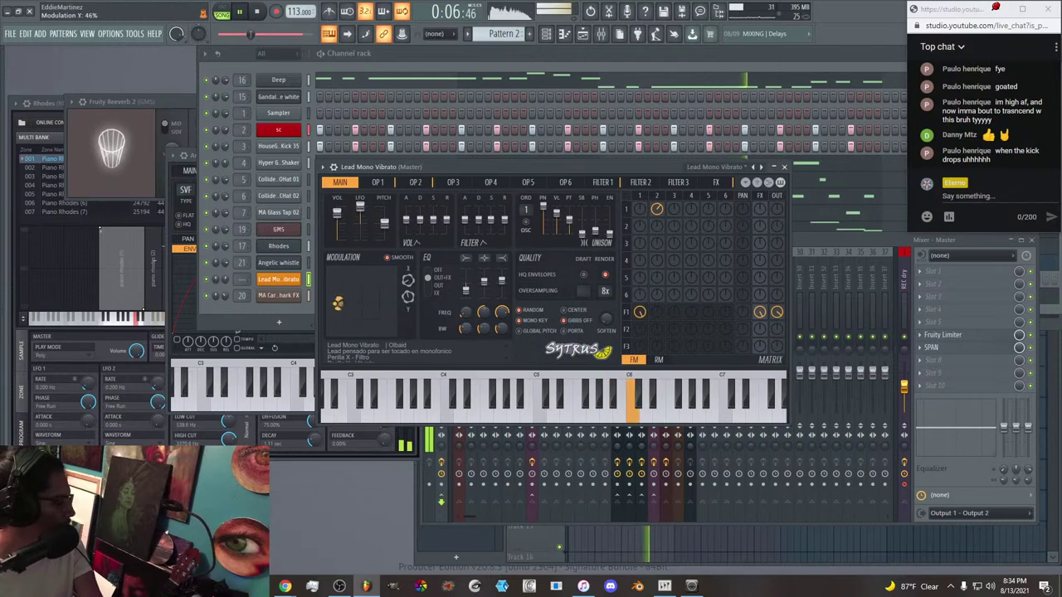
pyautogui.moveTo(339, 319); pyautogui.dragTo(349, 307)
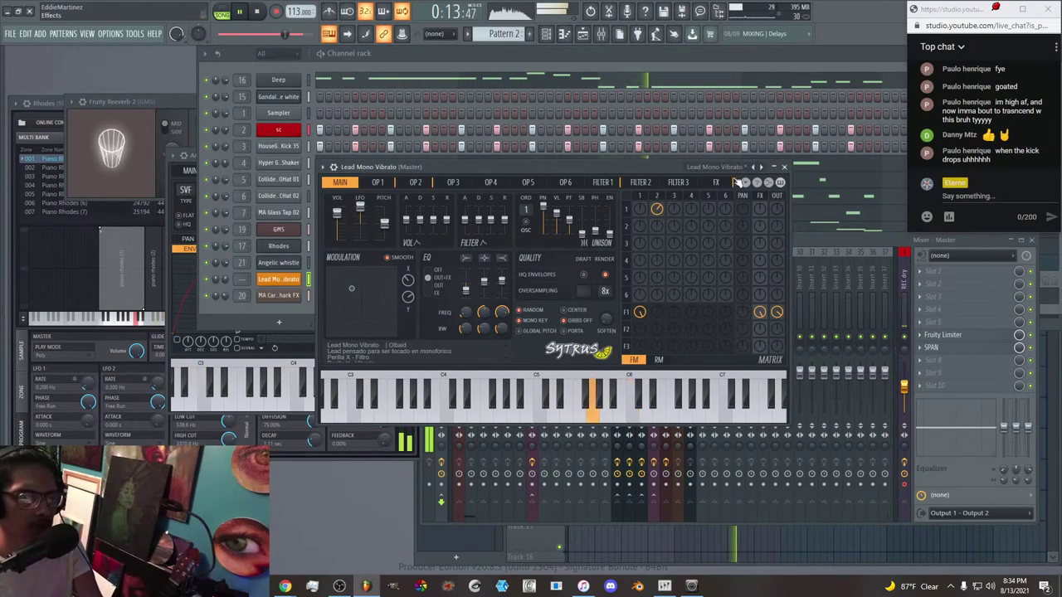
pyautogui.click(762, 167)
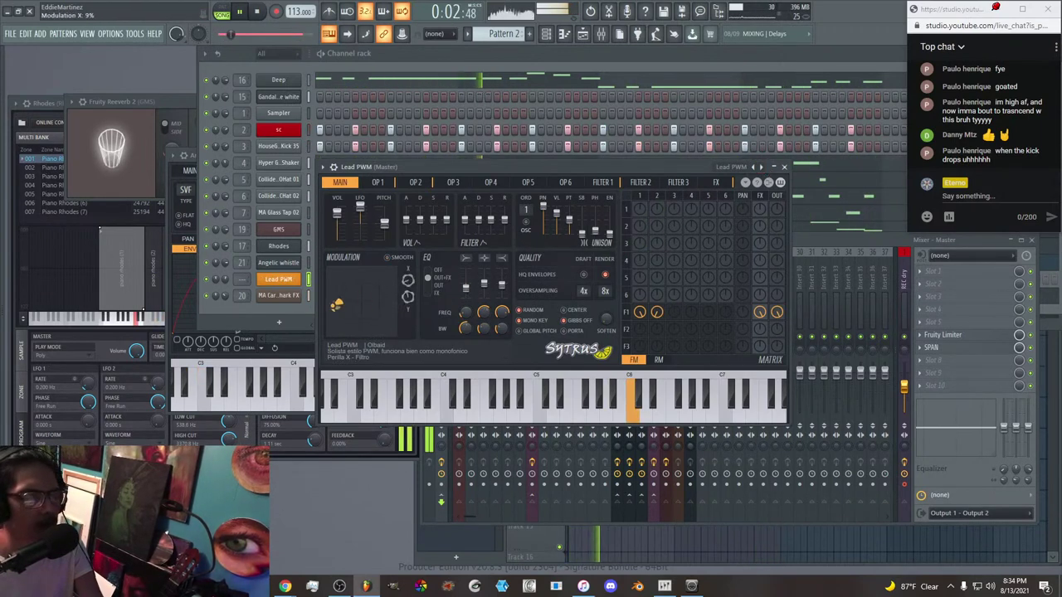
pyautogui.moveTo(343, 284); pyautogui.dragTo(365, 290)
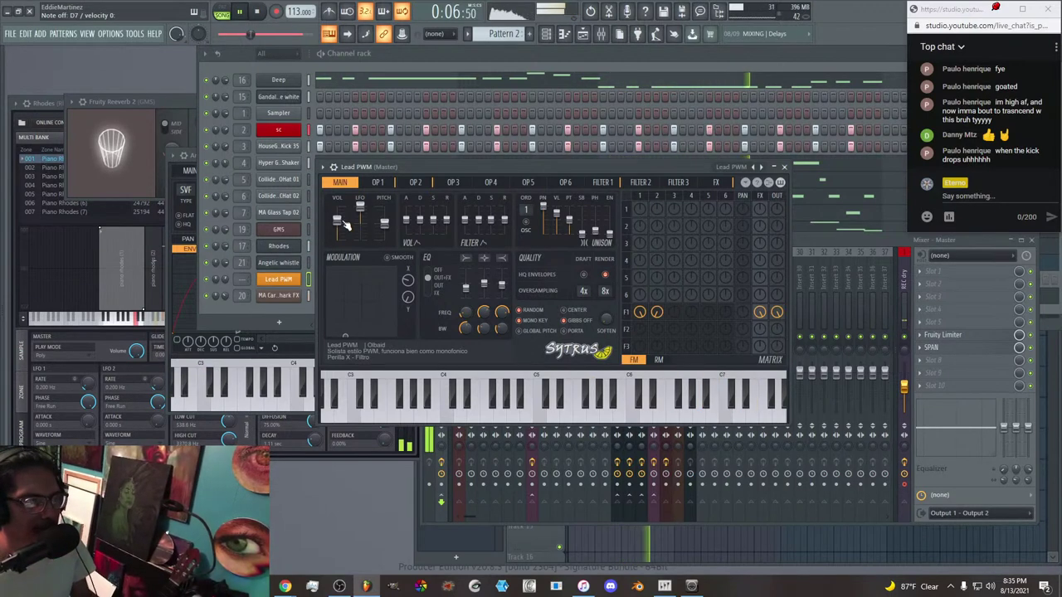
# Stop playback and delete the Sytrus channel holding the Lead PWM preset from the channel rack.
pyautogui.press('space')
pyautogui.click(784, 168)
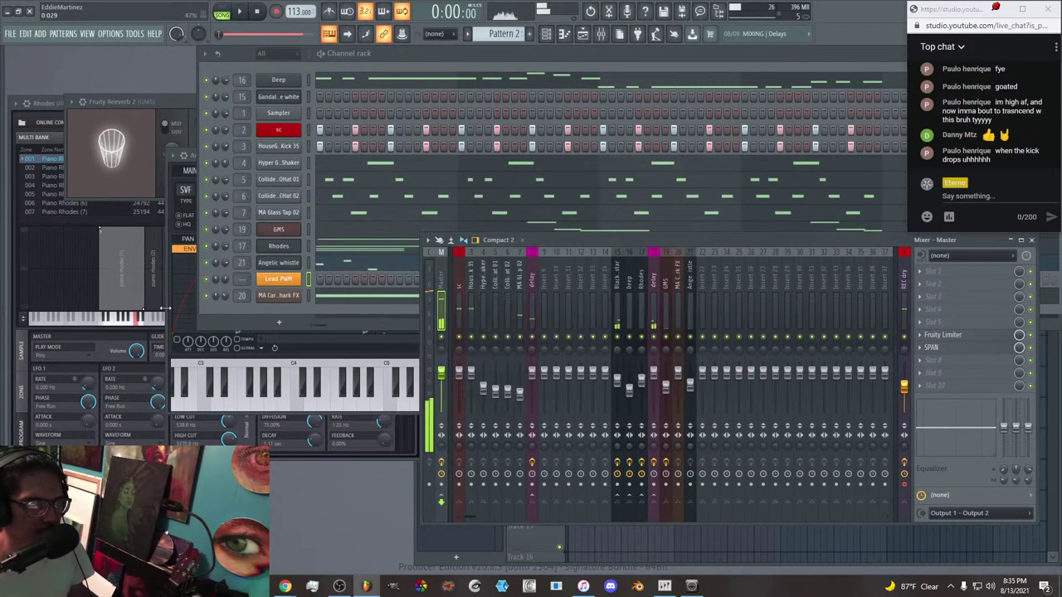
pyautogui.rightClick(292, 282)
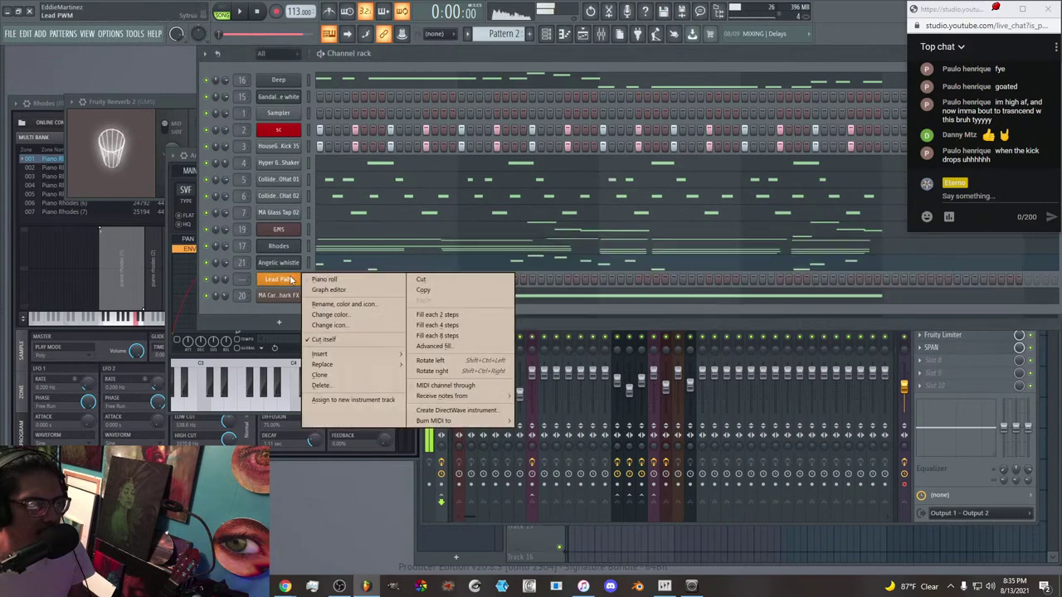
pyautogui.click(359, 388)
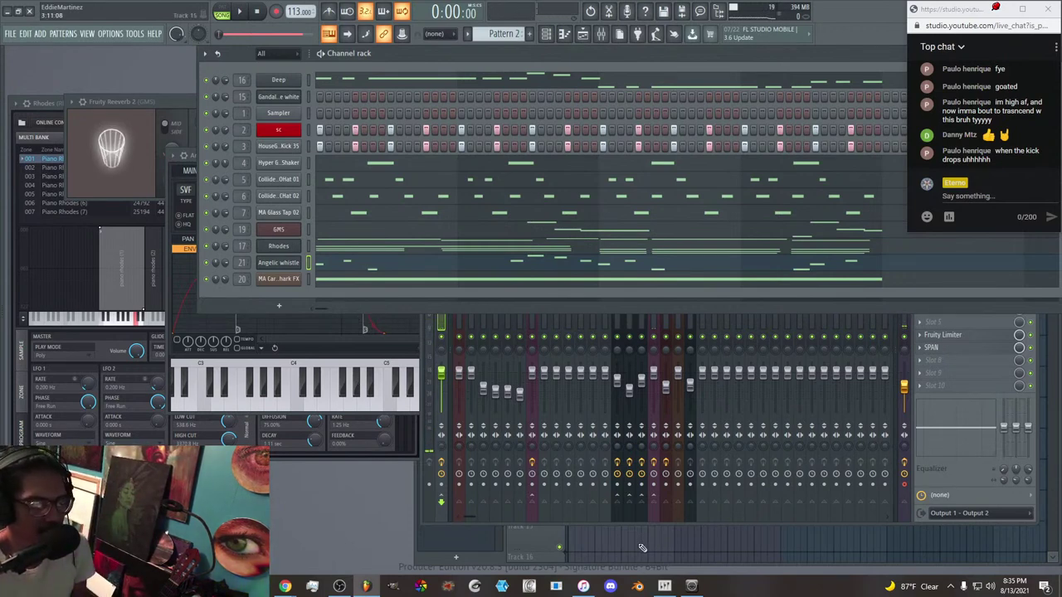
# Examine the full mix's frequency spectrum in the SPAN analyzer on the Master track during playback.
pyautogui.click(440, 325)
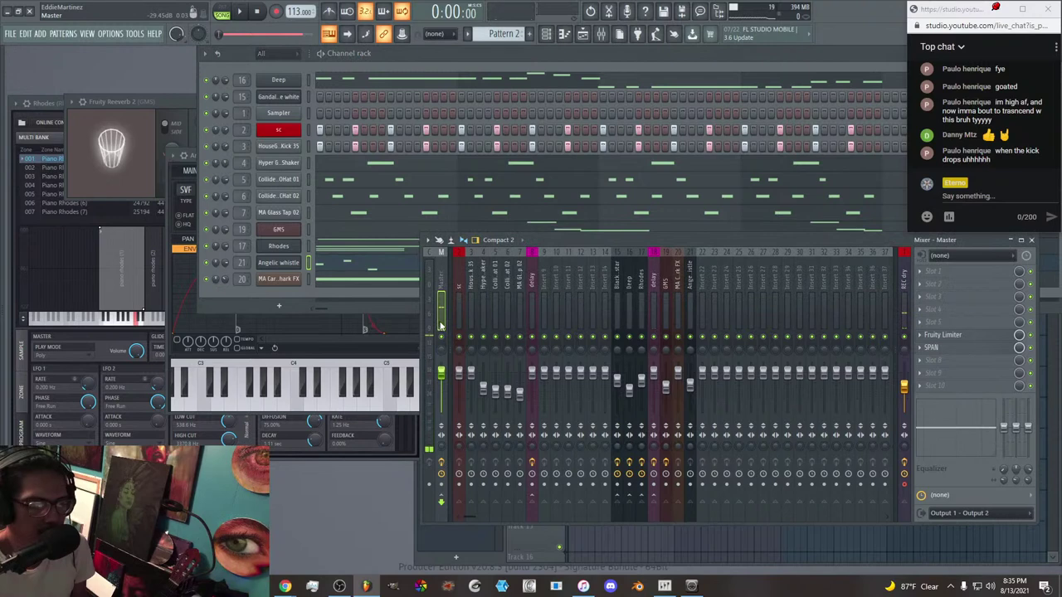
pyautogui.click(957, 352)
pyautogui.click(956, 352)
pyautogui.click(956, 352)
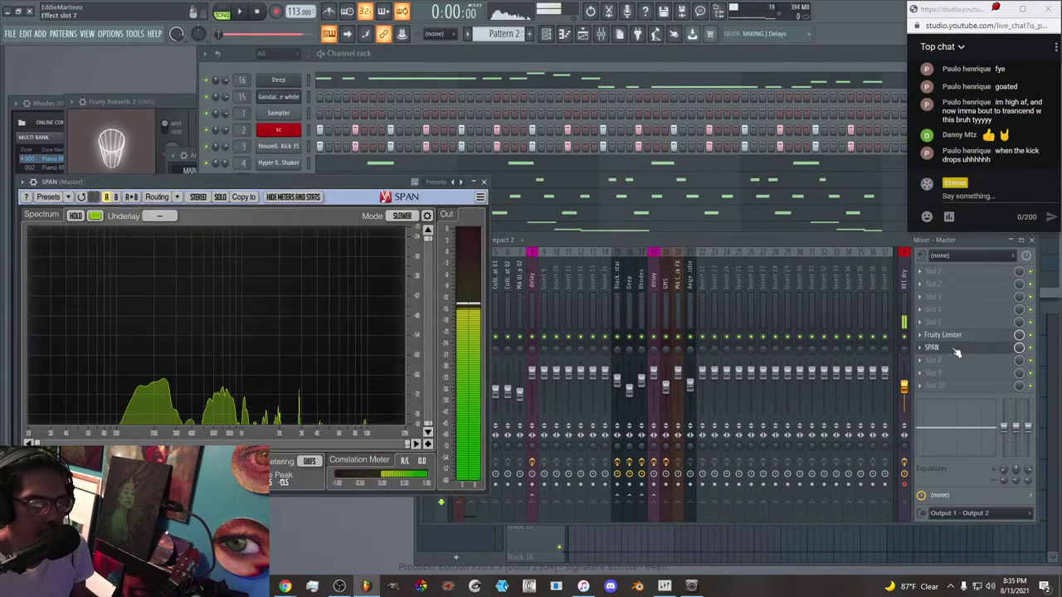
pyautogui.click(241, 12)
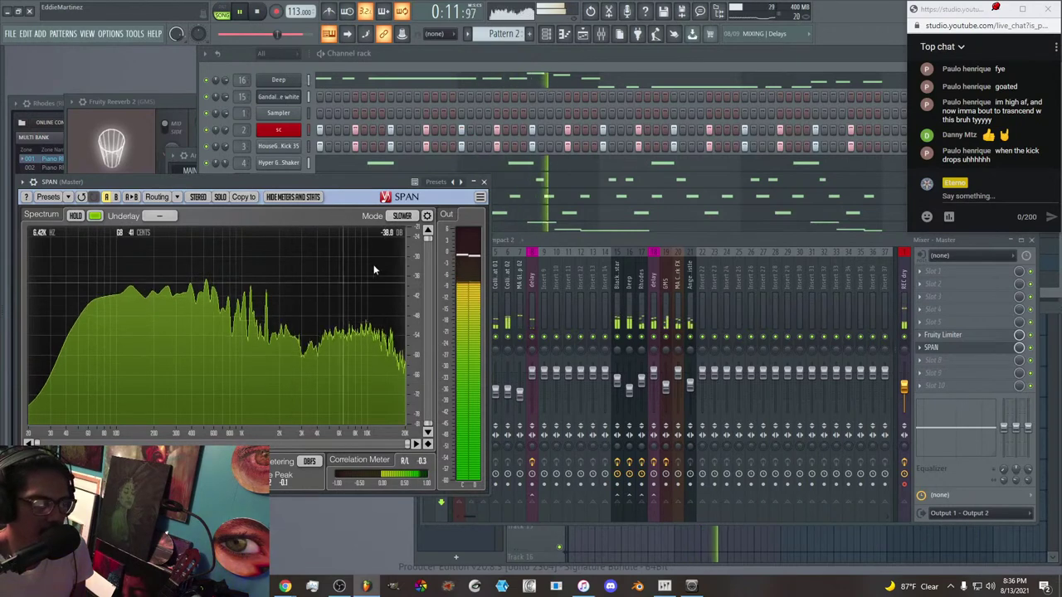
pyautogui.click(484, 182)
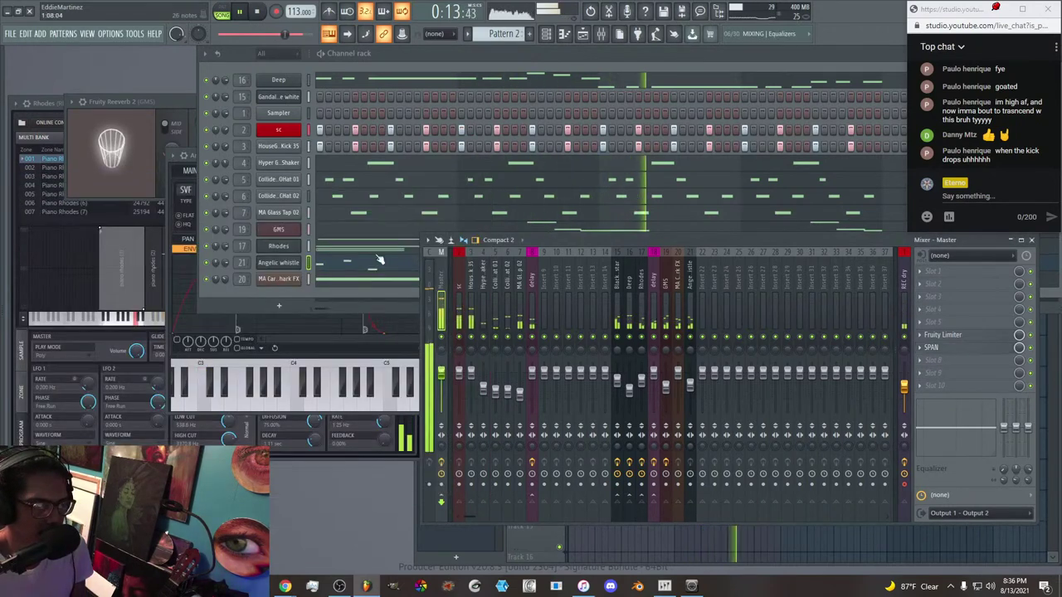
# Insert a FLEX instrument channel next to the MA CardShark FX channel, stop playback, and reposition the FLEX window.
pyautogui.rightClick(286, 279)
pyautogui.moveTo(320, 364)
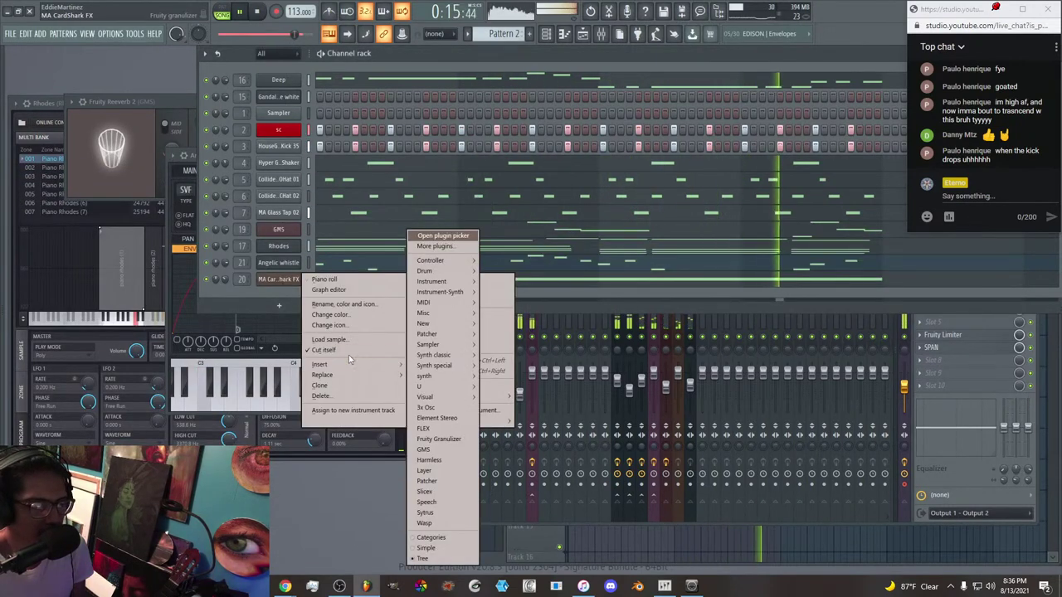
pyautogui.click(423, 428)
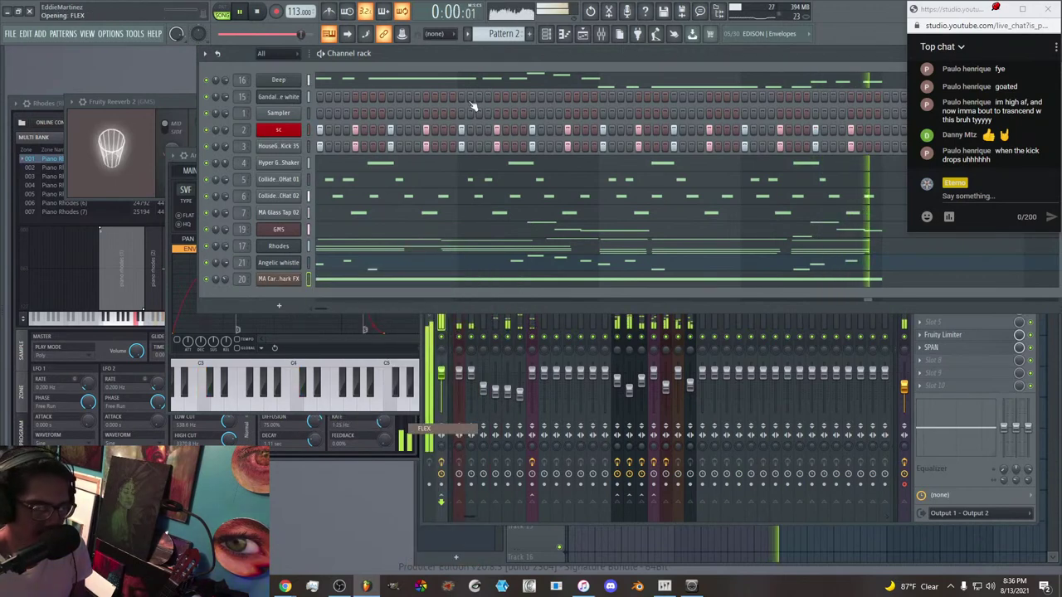
pyautogui.click(257, 12)
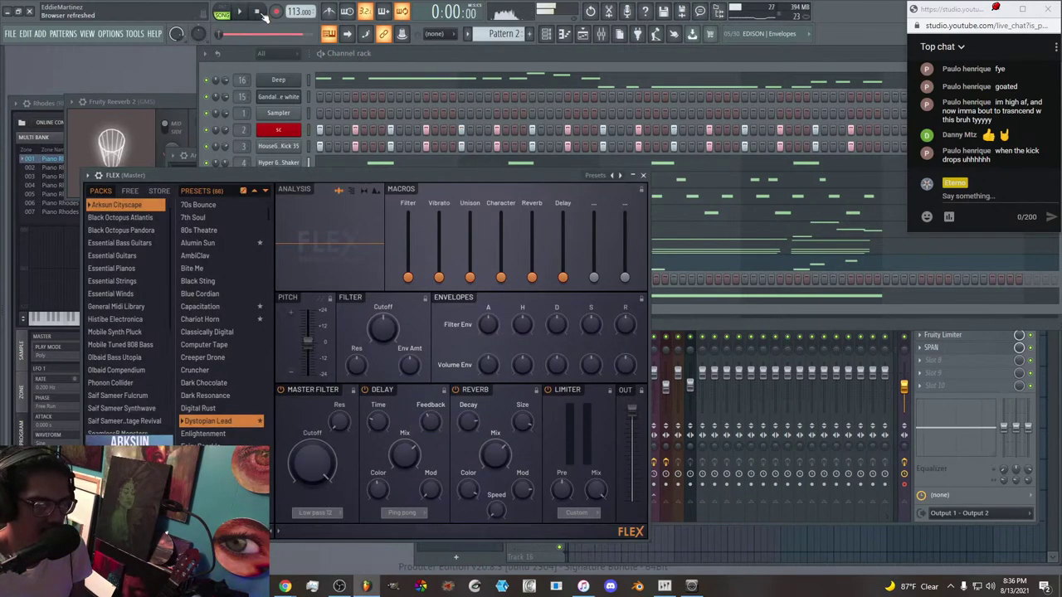
pyautogui.moveTo(339, 179); pyautogui.dragTo(457, 110)
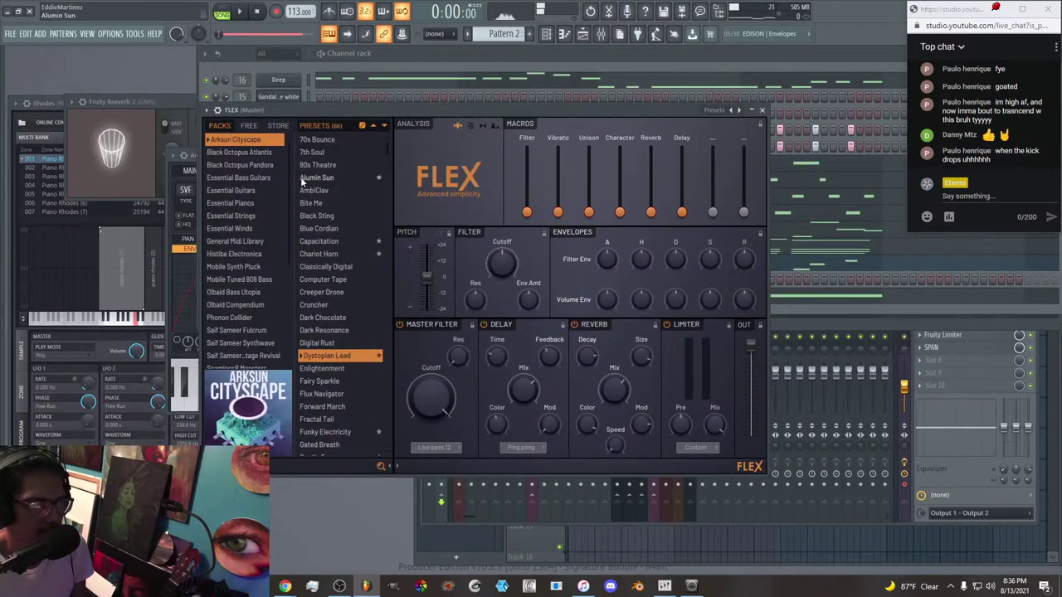
# Browse the FLEX packs, including Essential Bass Guitars, Essential Strings and Olbaid Bass Utopia, and select the Saif Sameer Synthwave pack.
pyautogui.click(255, 177)
pyautogui.click(254, 214)
pyautogui.click(261, 292)
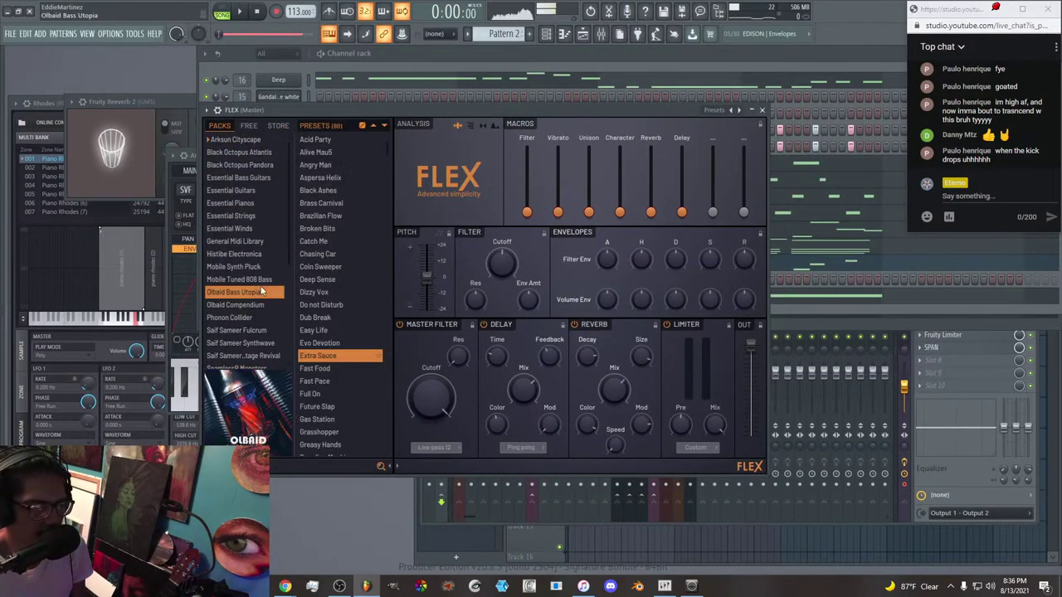
pyautogui.scroll(-3, 262, 291)
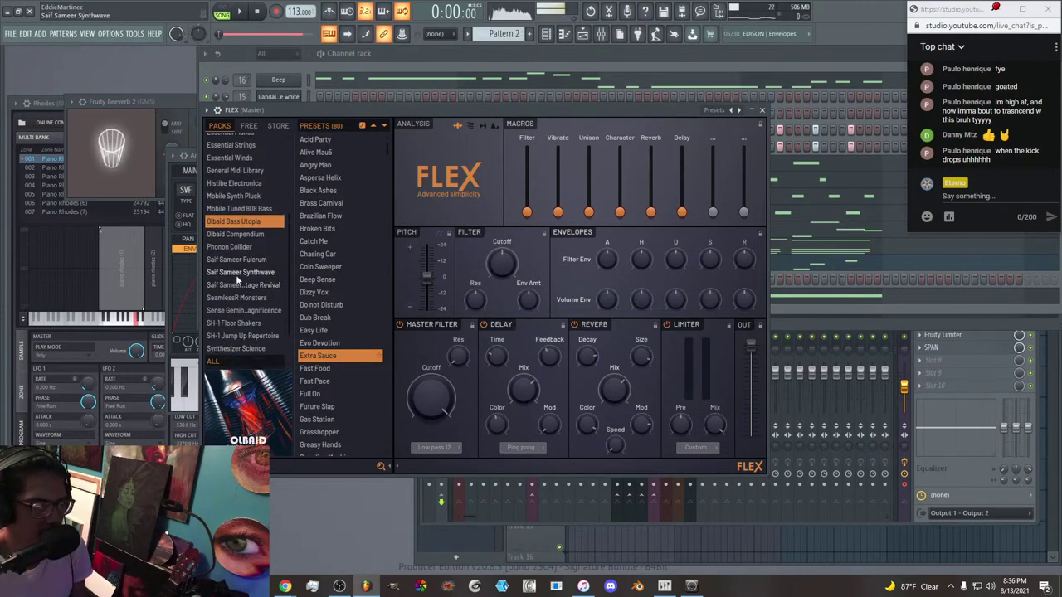
pyautogui.click(237, 273)
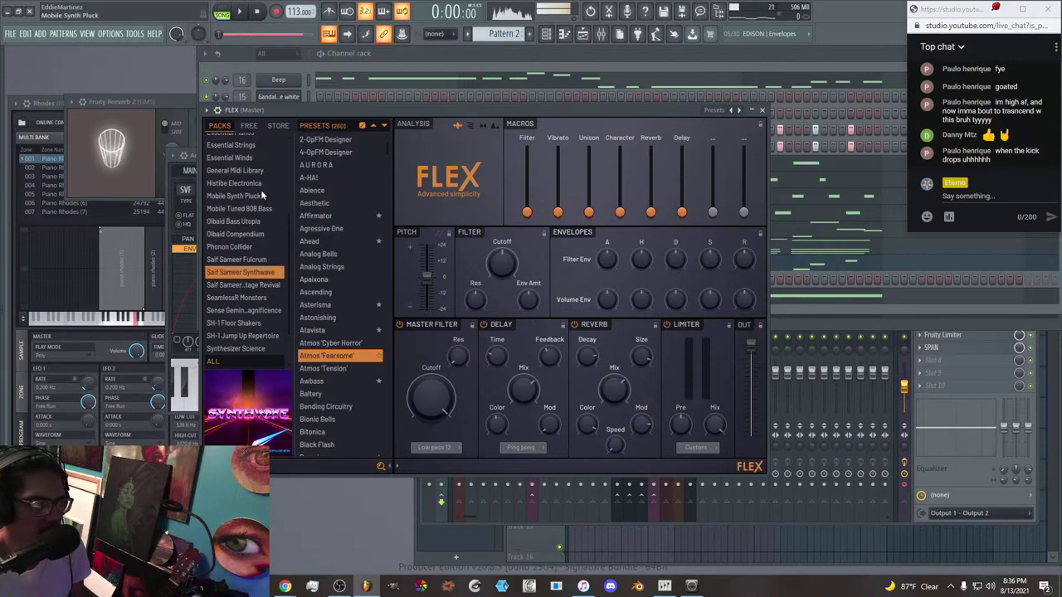
# Check the free packs, return to the installed packs, and filter the Saif Sameer Synthwave presets by the Lead tag.
pyautogui.click(248, 126)
pyautogui.click(229, 127)
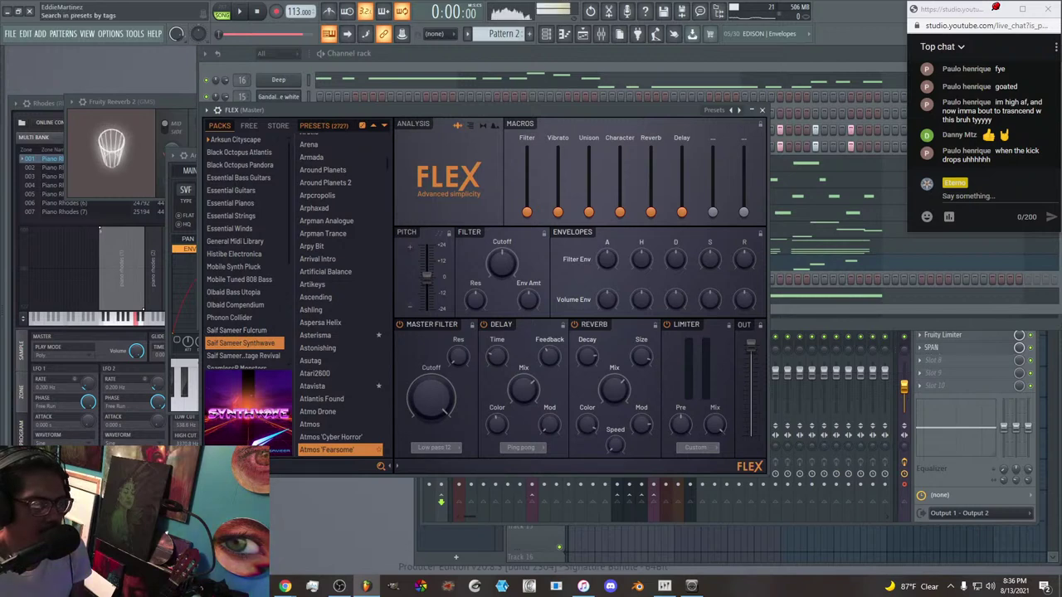
pyautogui.click(381, 465)
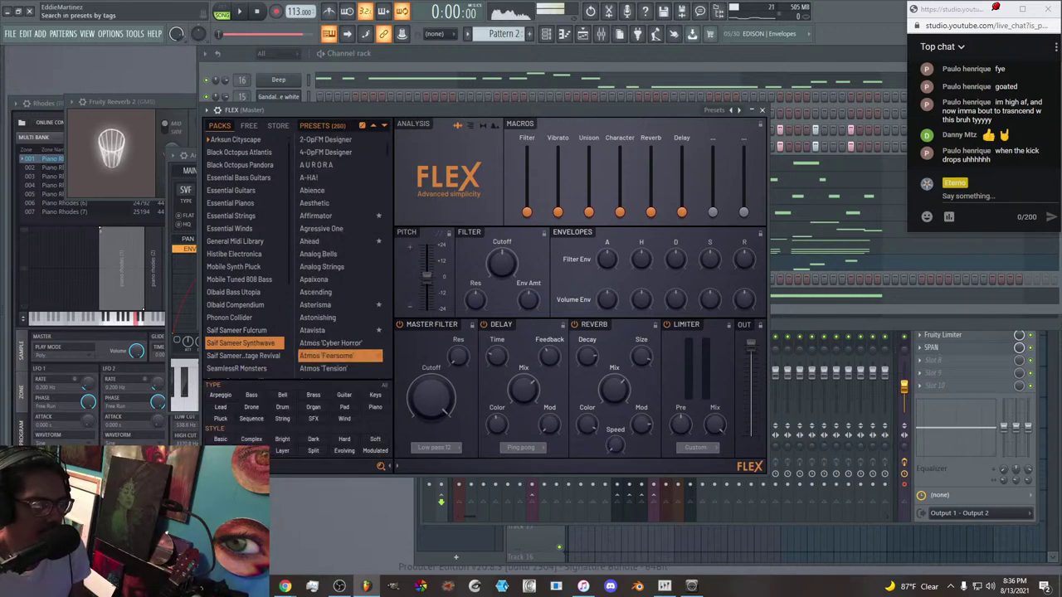
pyautogui.click(221, 407)
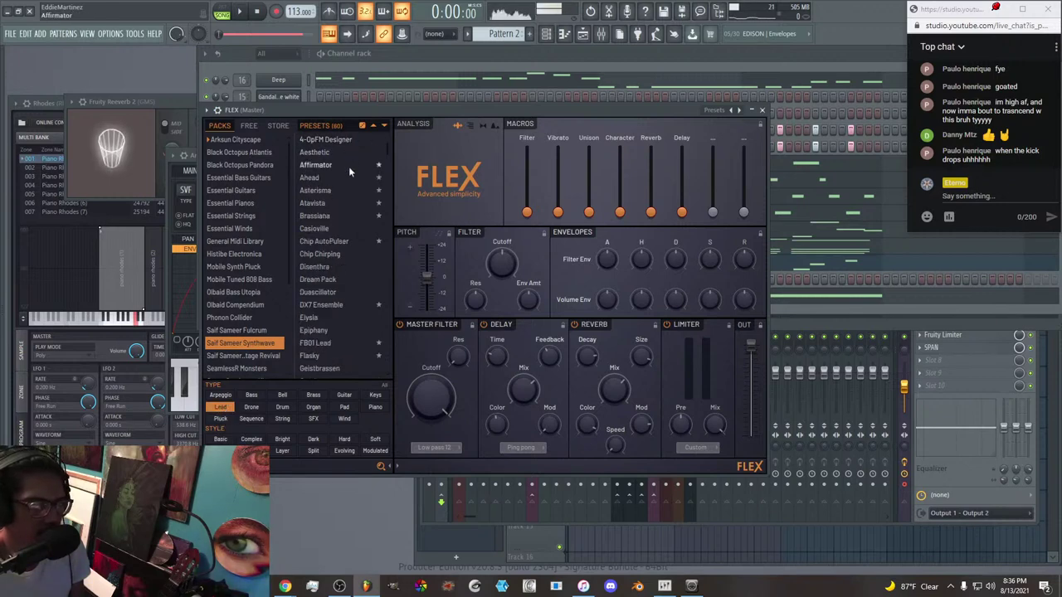
# Set the FLEX channel's volume to about 60% and audition the lead presets 4-OpFM Designer, Aesthetic and Affirmator.
pyautogui.moveTo(331, 116); pyautogui.dragTo(487, 112)
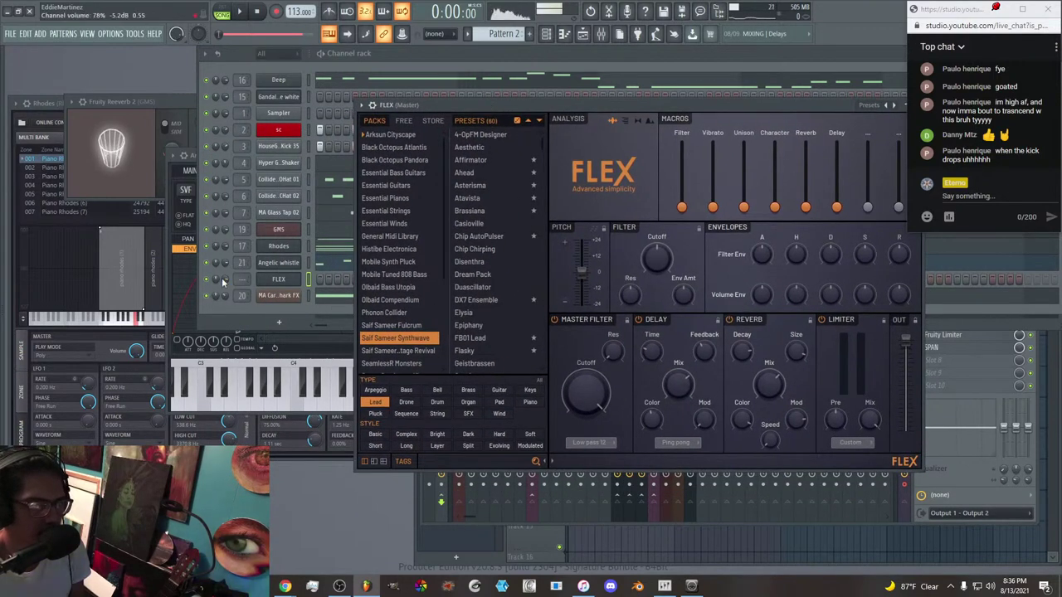
pyautogui.moveTo(221, 282); pyautogui.dragTo(221, 292)
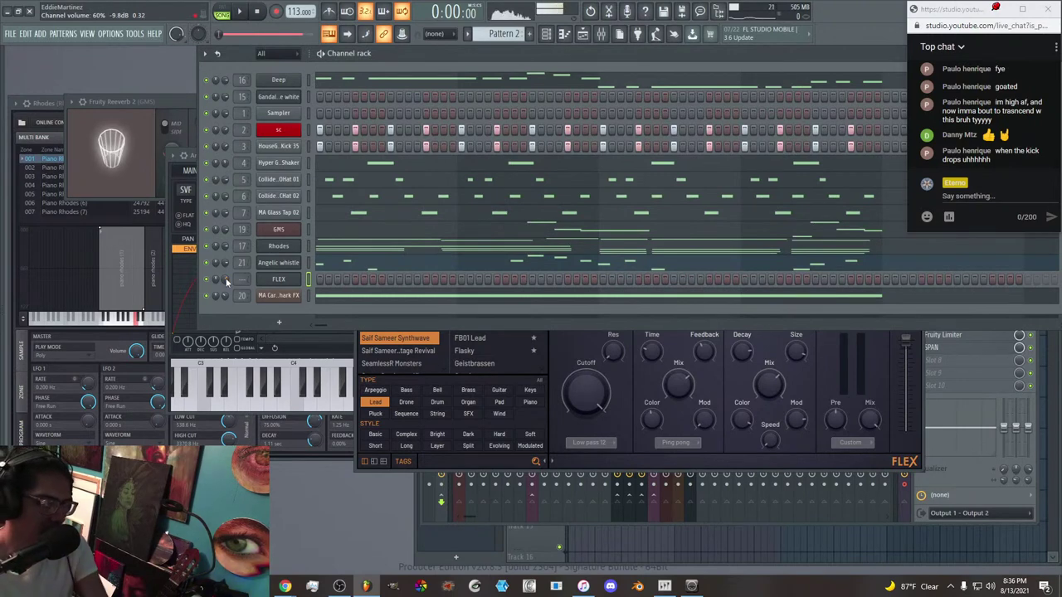
pyautogui.click(424, 379)
pyautogui.click(507, 133)
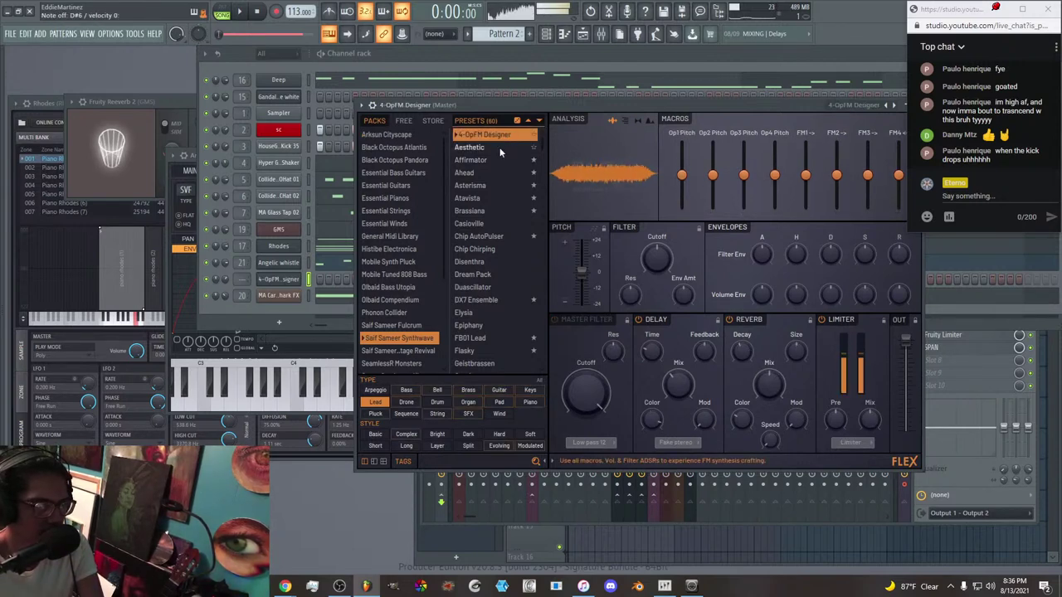
pyautogui.click(491, 147)
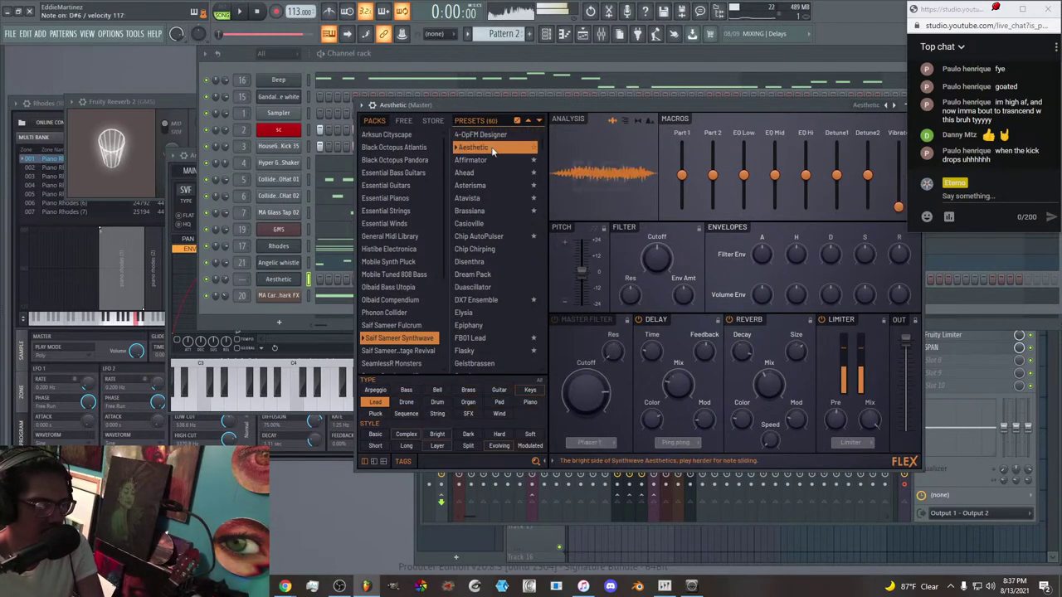
pyautogui.click(490, 159)
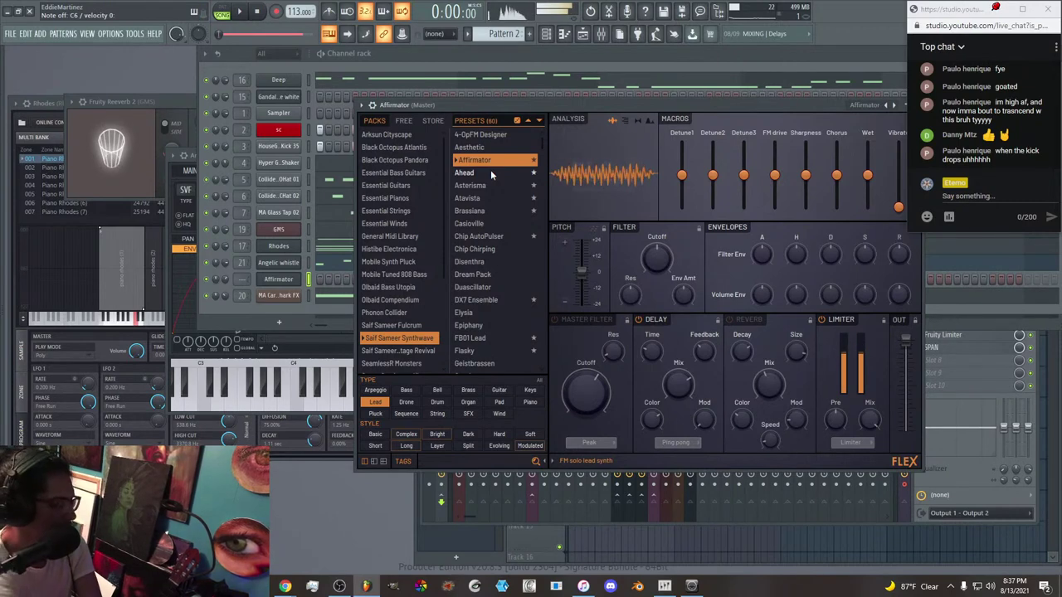
# Play the track to hear Affirmator in context and lower its channel volume to about 47%.
pyautogui.press('space')
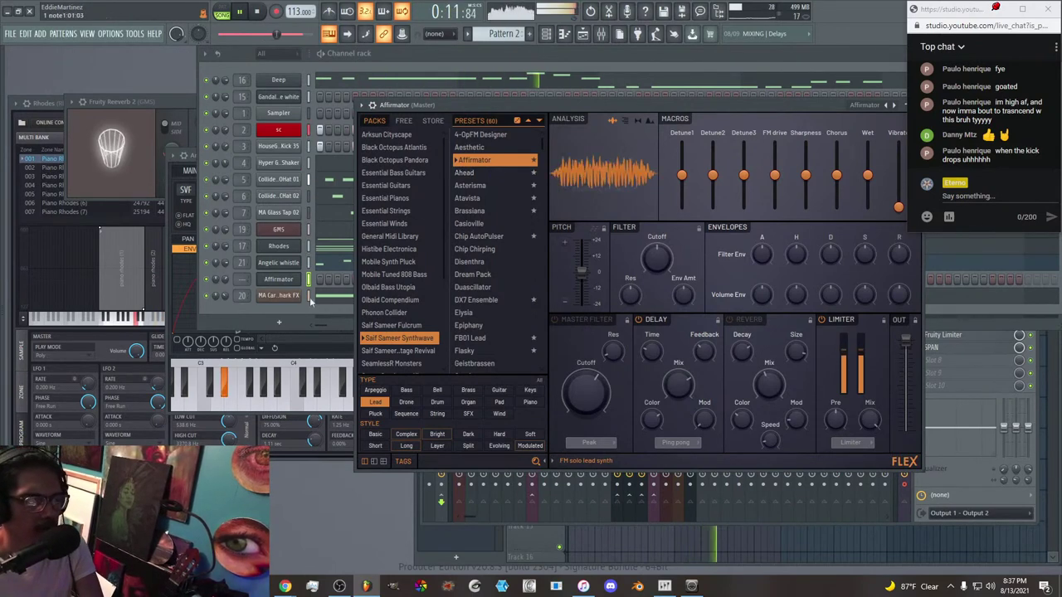
pyautogui.click(228, 282)
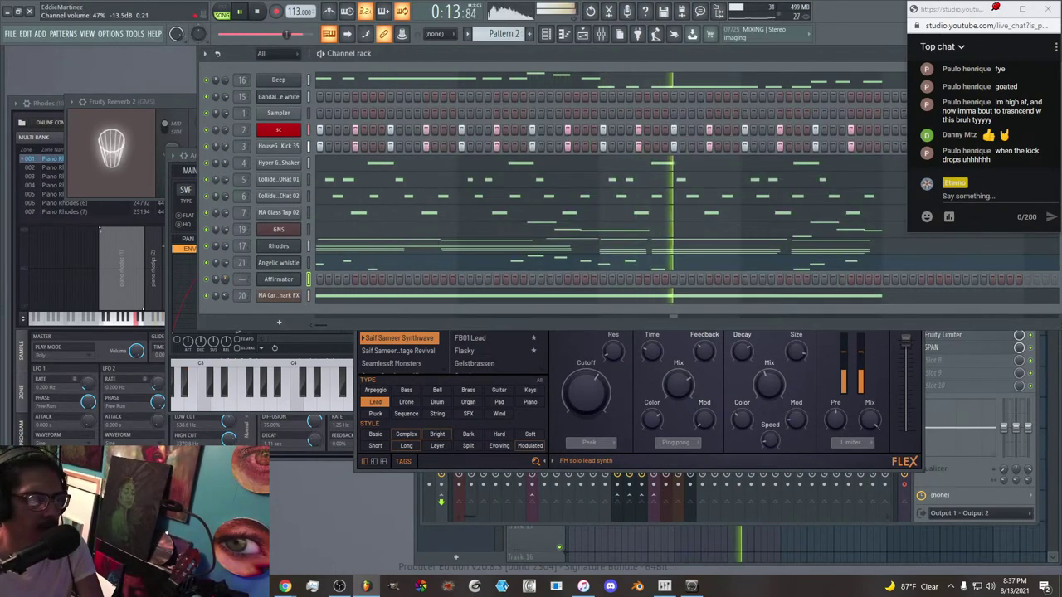
# Audition the FLEX lead presets Ahead, Asterisma, Atavista, Brassiana, Casioville and Chip AutoPulser against the playing track.
pyautogui.click(544, 379)
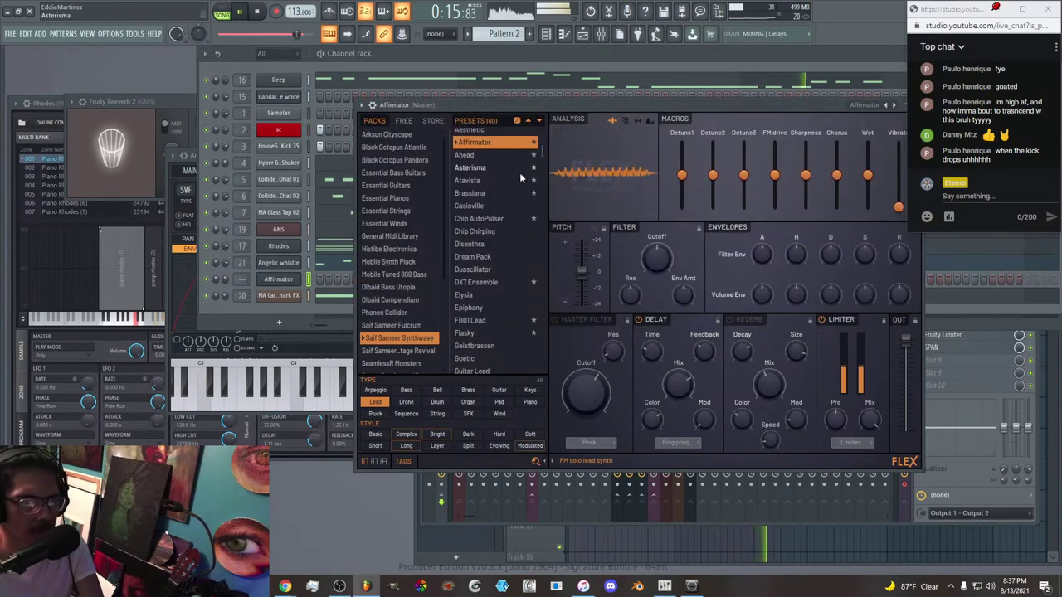
pyautogui.click(495, 156)
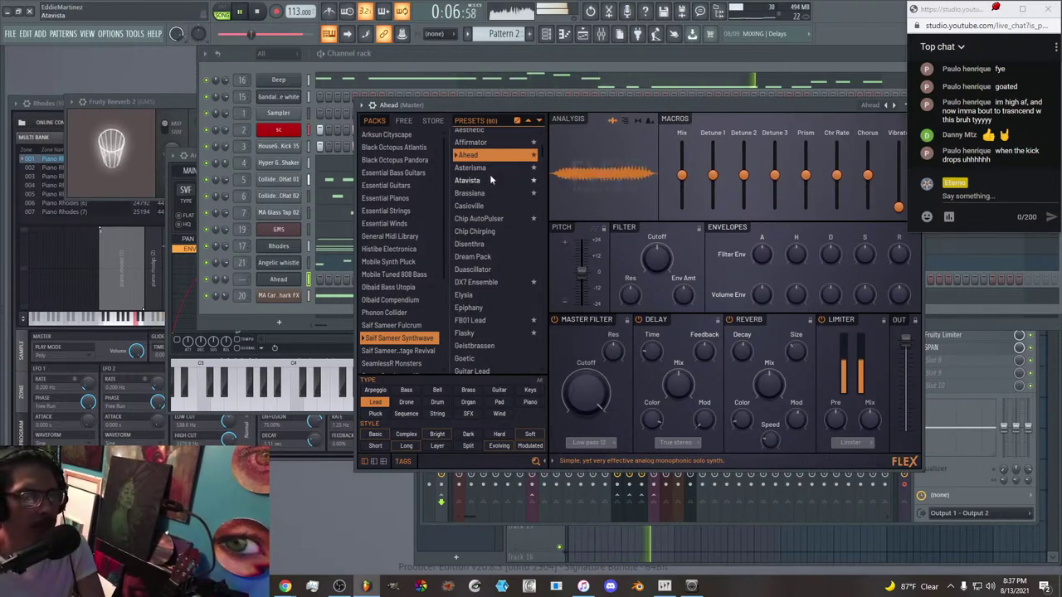
pyautogui.click(489, 168)
pyautogui.click(488, 179)
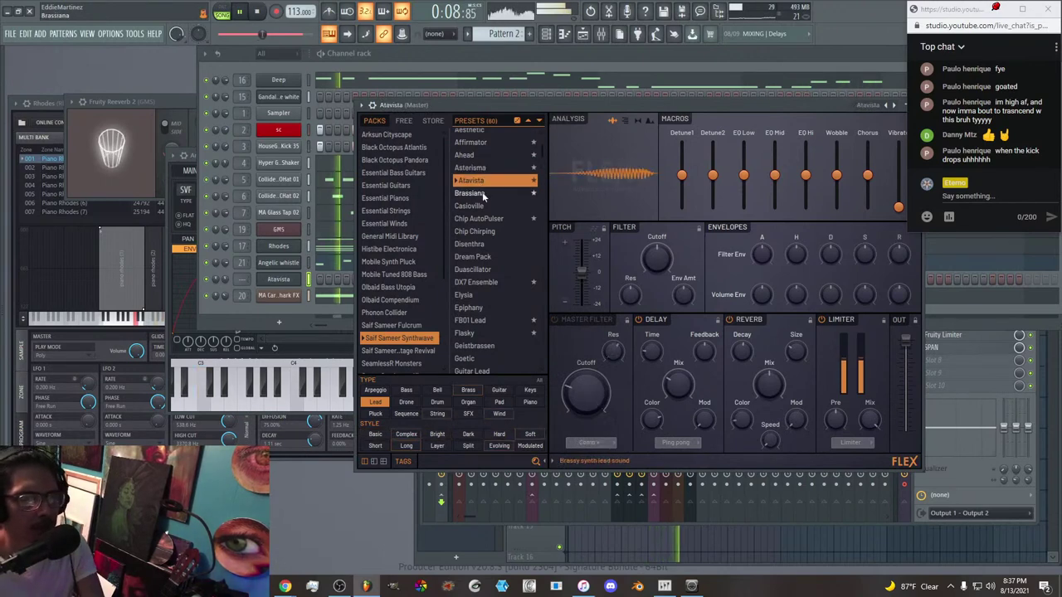
pyautogui.click(482, 192)
pyautogui.click(482, 207)
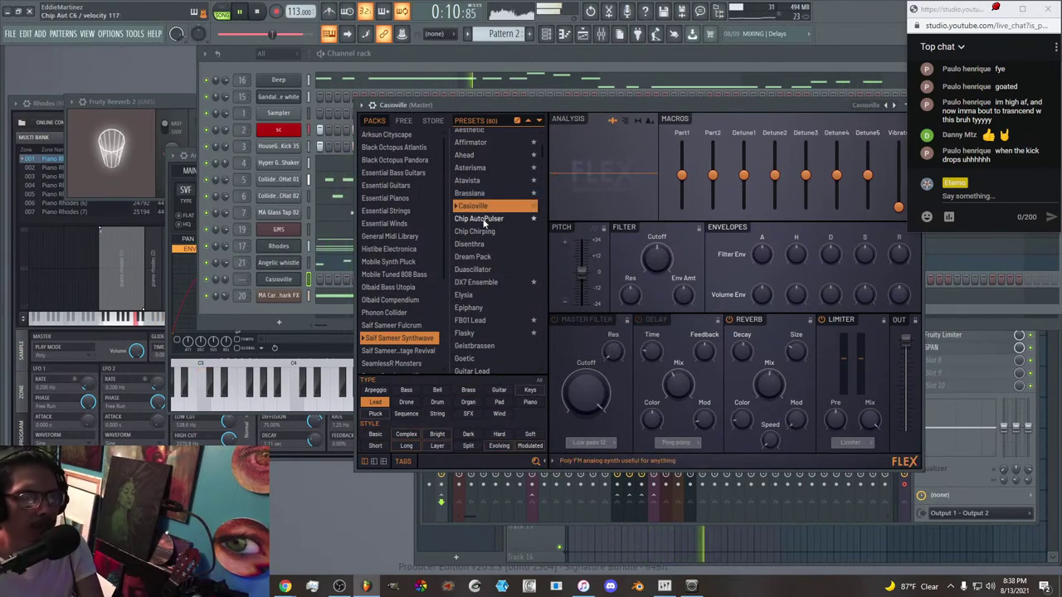
pyautogui.click(482, 219)
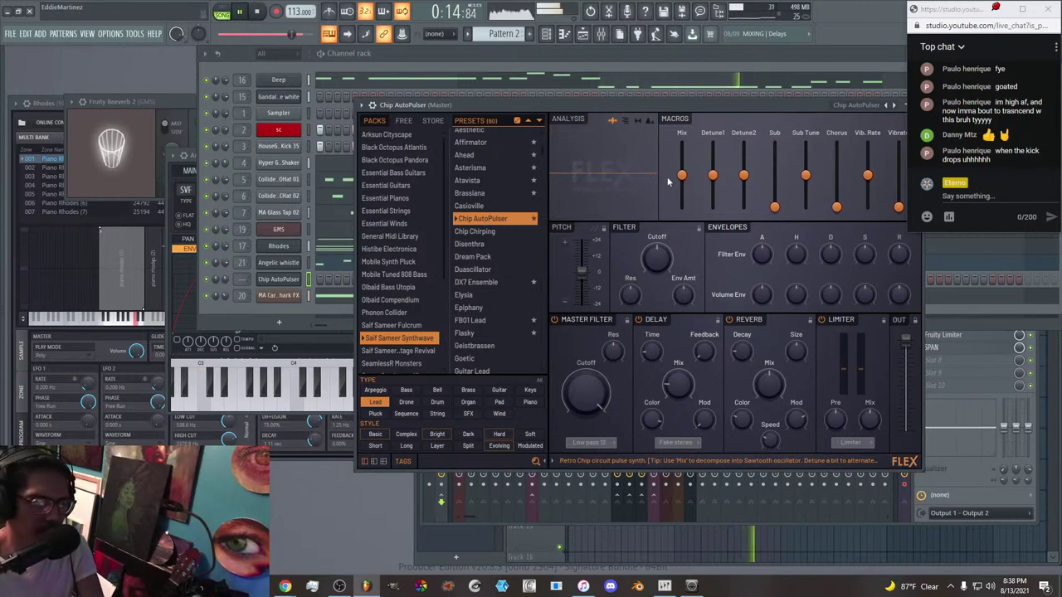
# Try different Mix settings and a higher Chorus level on the Chip AutoPulser preset while the track plays.
pyautogui.moveTo(681, 175); pyautogui.dragTo(682, 206)
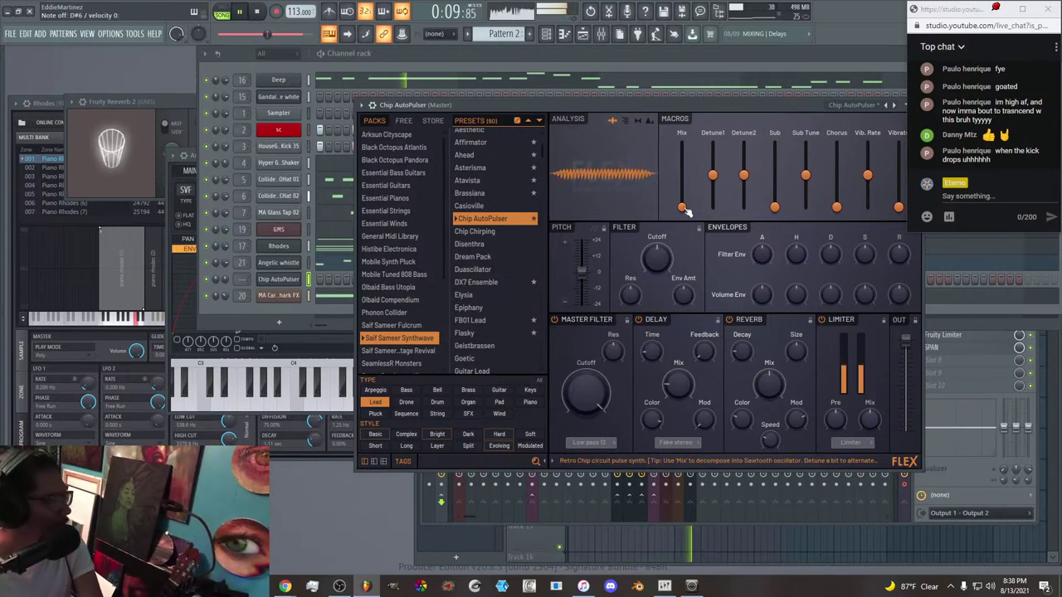
pyautogui.moveTo(683, 207); pyautogui.dragTo(682, 168)
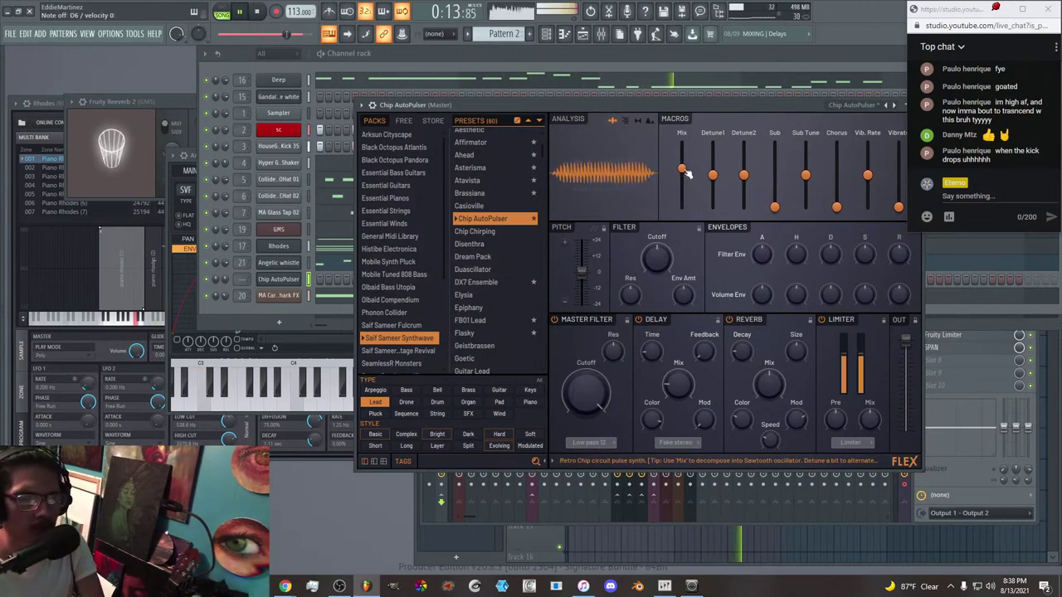
pyautogui.moveTo(836, 207); pyautogui.dragTo(836, 153)
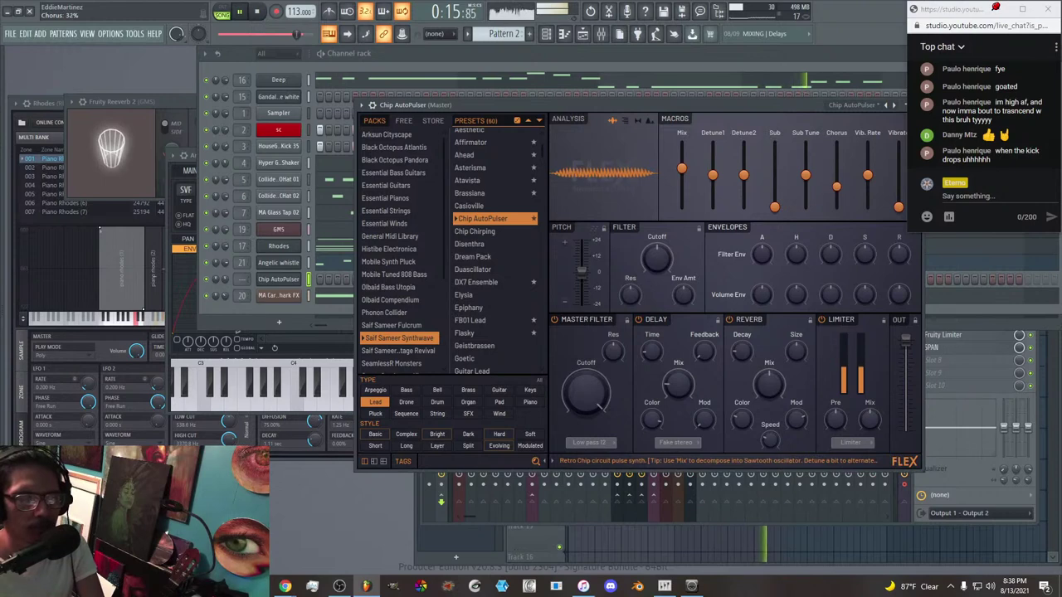
pyautogui.moveTo(762, 104); pyautogui.dragTo(629, 116)
pyautogui.moveTo(767, 218)
pyautogui.mouseDown()
pyautogui.moveTo(766, 166)
pyautogui.moveTo(767, 219)
pyautogui.mouseUp()
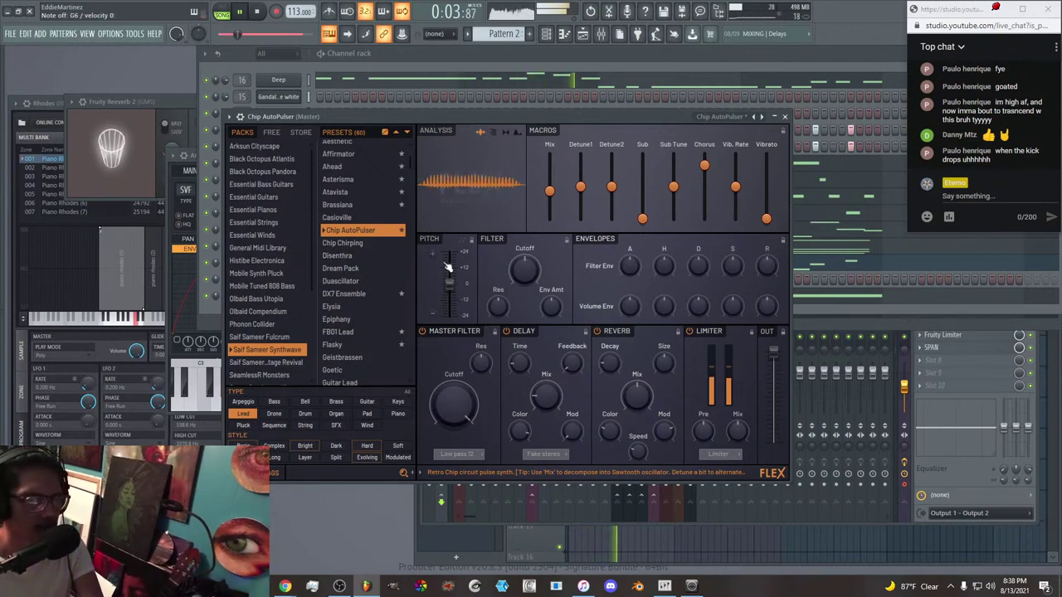
# Audition the lead presets from Chip Chirping through Disenthra, Dream Pack, Duascillator, DX7 Ensemble and Elysia to Epiphany.
pyautogui.click(347, 243)
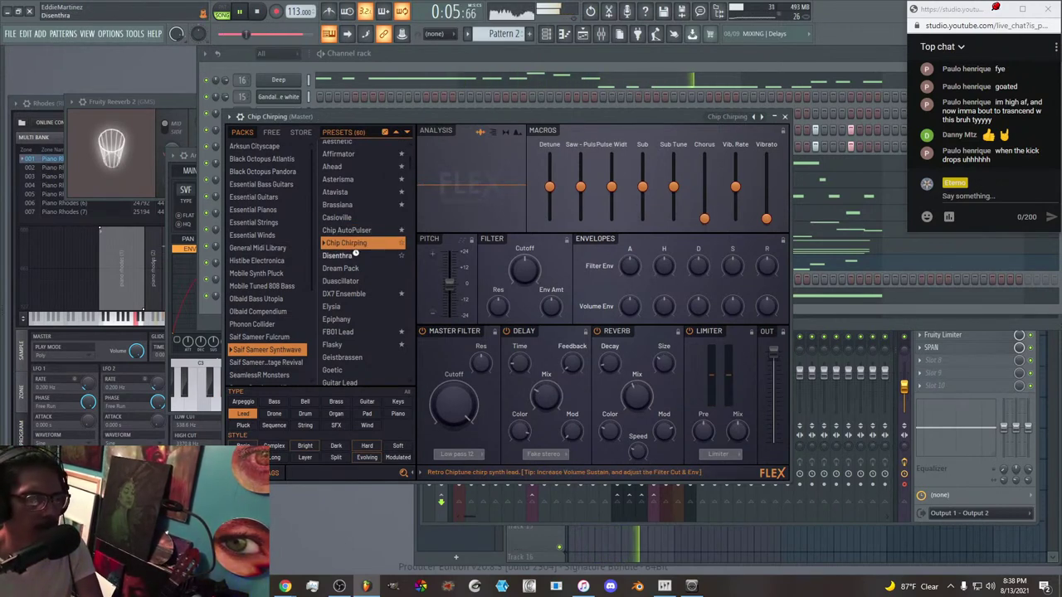
pyautogui.click(355, 256)
pyautogui.click(357, 268)
pyautogui.click(360, 281)
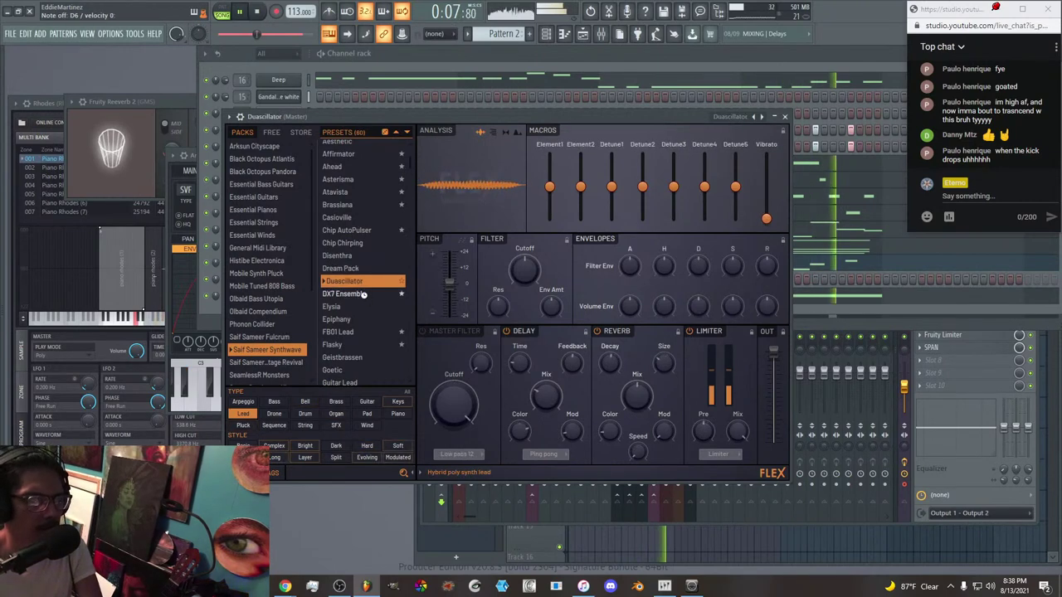
pyautogui.click(363, 294)
pyautogui.click(362, 307)
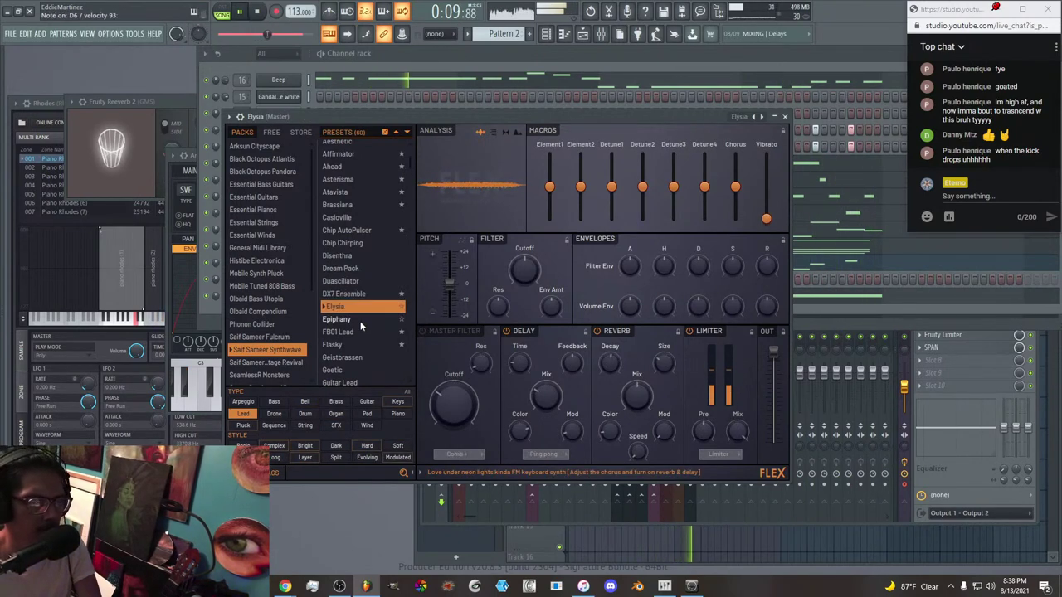
pyautogui.click(359, 319)
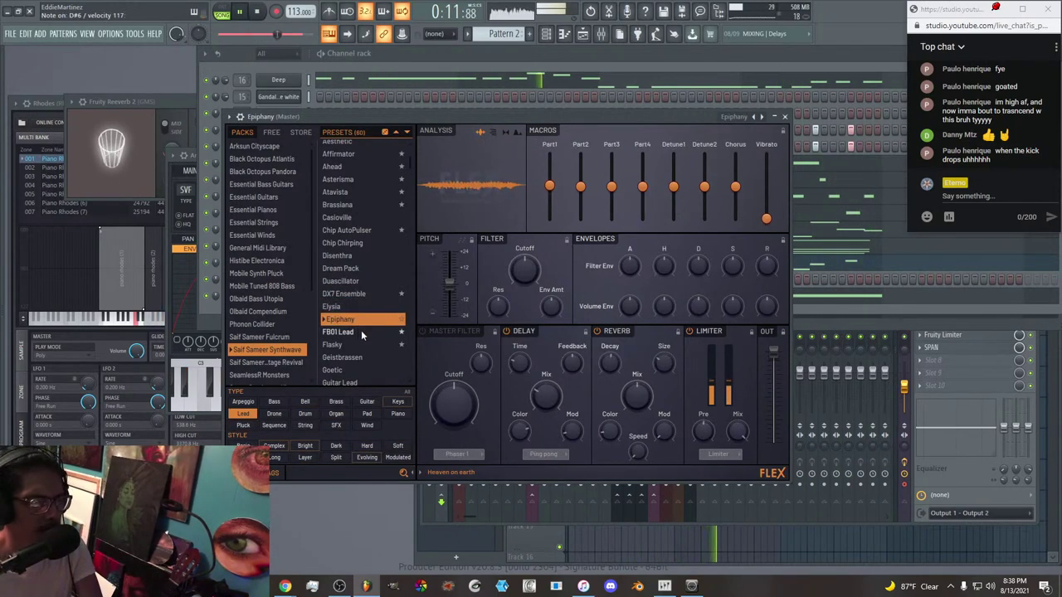
# Audition the lead presets FB01 Lead, Flasky, Geistbrassen, Goetic and Guitar Lead with the track.
pyautogui.click(359, 333)
pyautogui.click(361, 344)
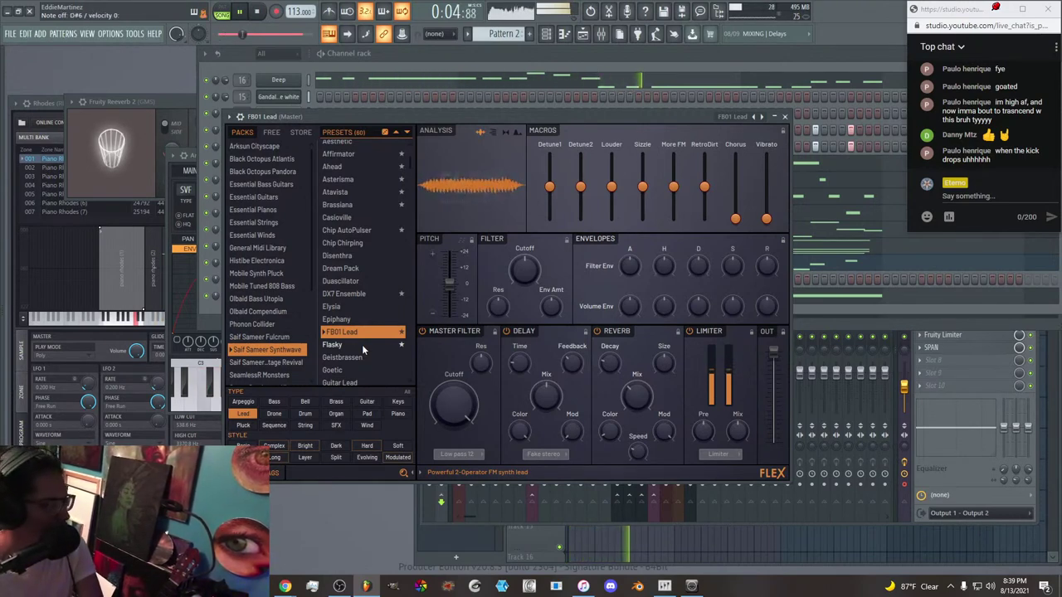
pyautogui.click(362, 344)
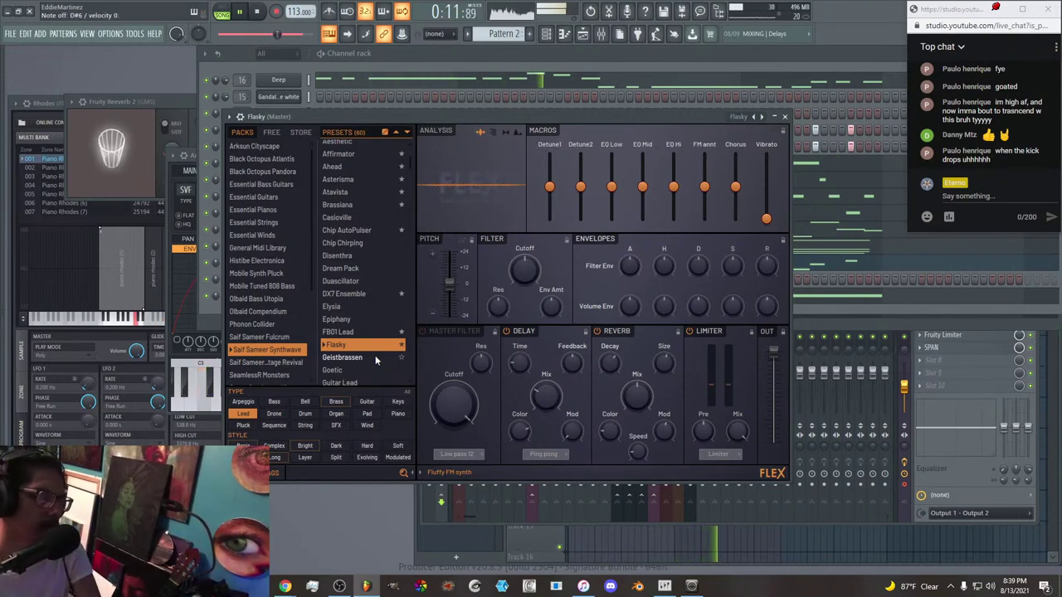
pyautogui.click(380, 357)
pyautogui.click(378, 370)
pyautogui.click(365, 379)
# Audition the lead presets Heverly Bills, Irenica, JOBX and JOBX Poly with the track.
pyautogui.scroll(-4, 360, 332)
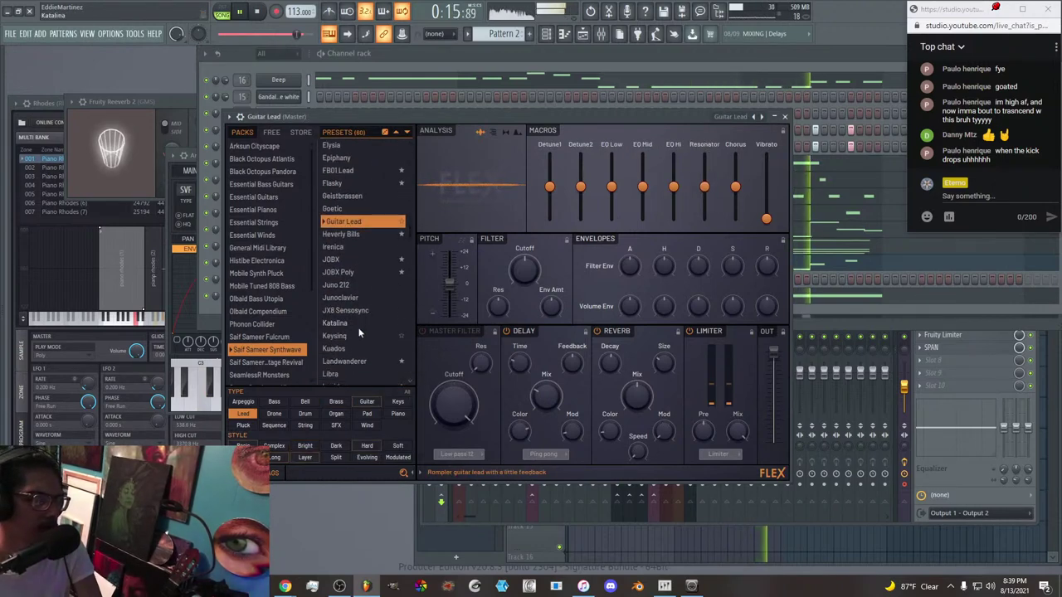
pyautogui.click(356, 233)
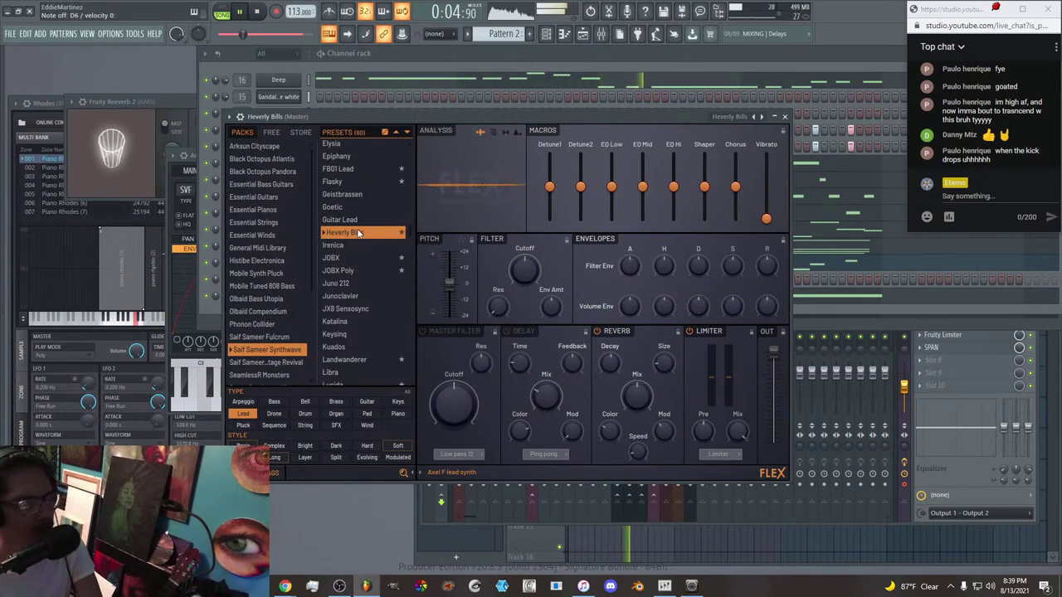
pyautogui.click(356, 245)
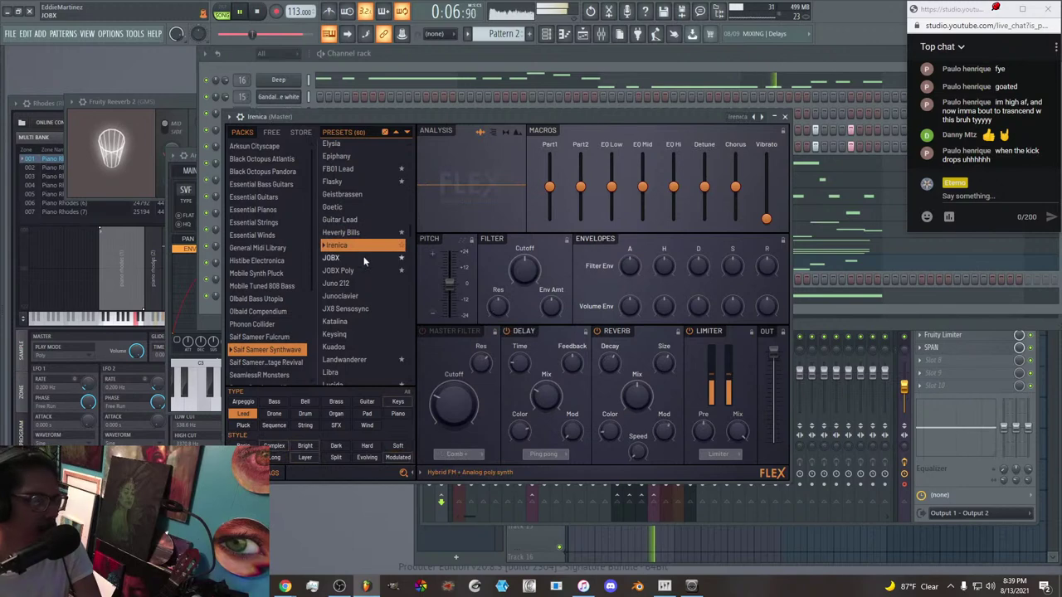
pyautogui.click(363, 259)
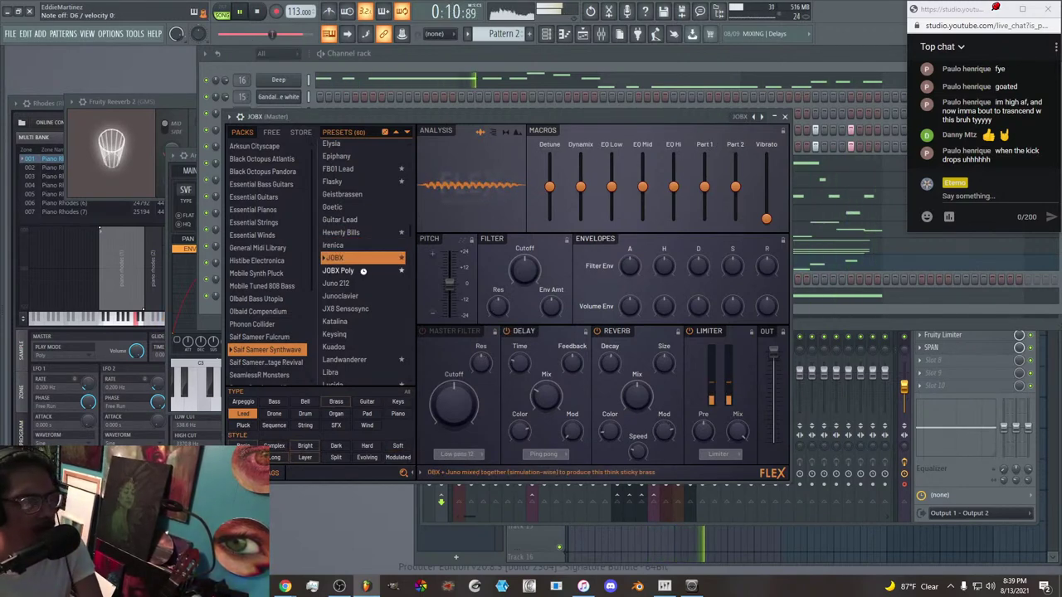
pyautogui.click(363, 270)
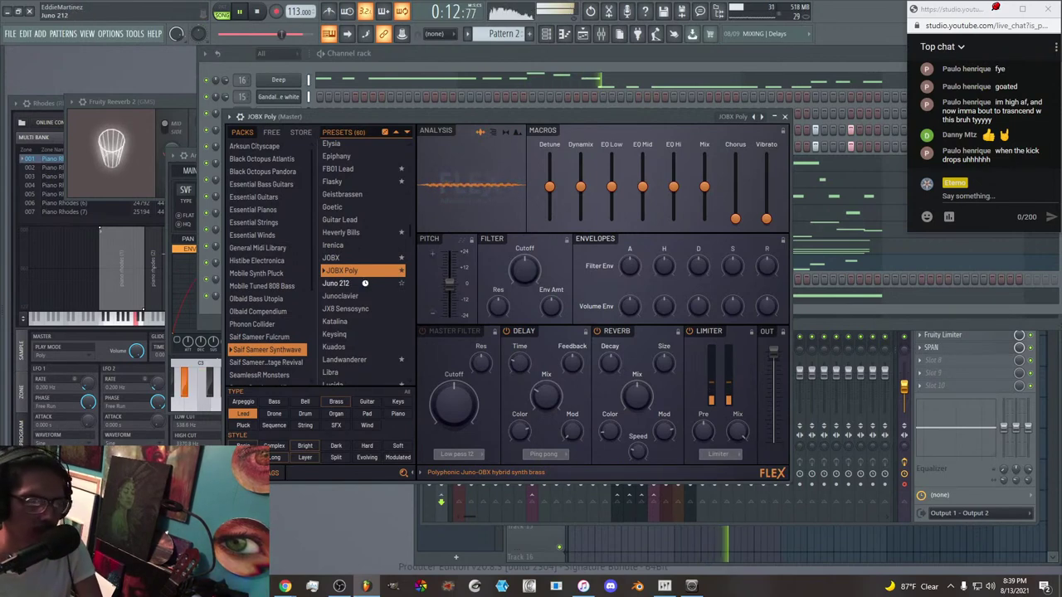
# Audition the lead presets Juno 212, Junoclavier, JX8 Sensosync, Katalina and Keysinq with the track.
pyautogui.click(364, 283)
pyautogui.click(361, 295)
pyautogui.click(361, 309)
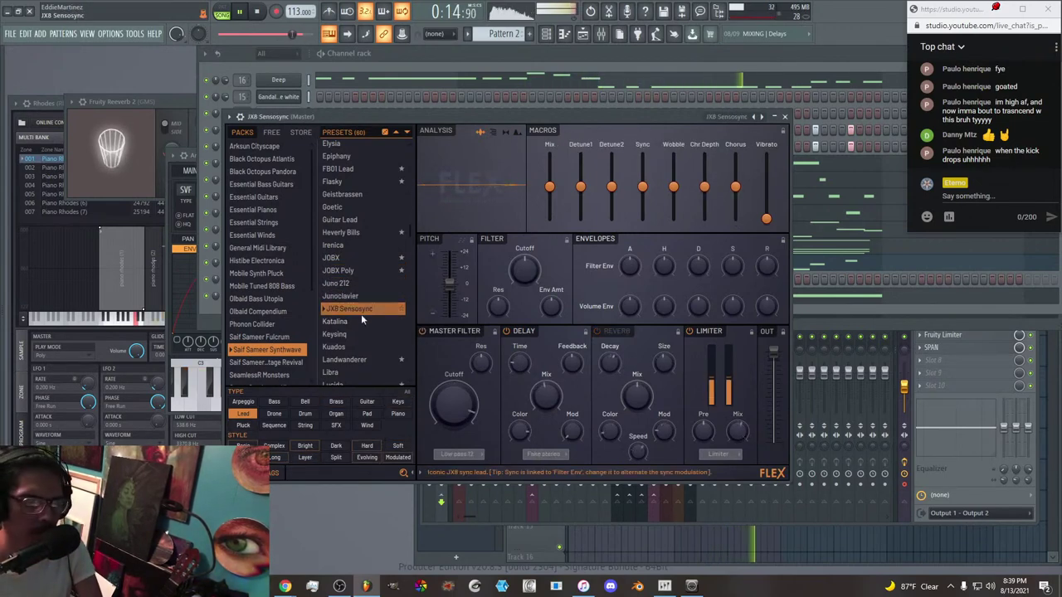
pyautogui.click(361, 321)
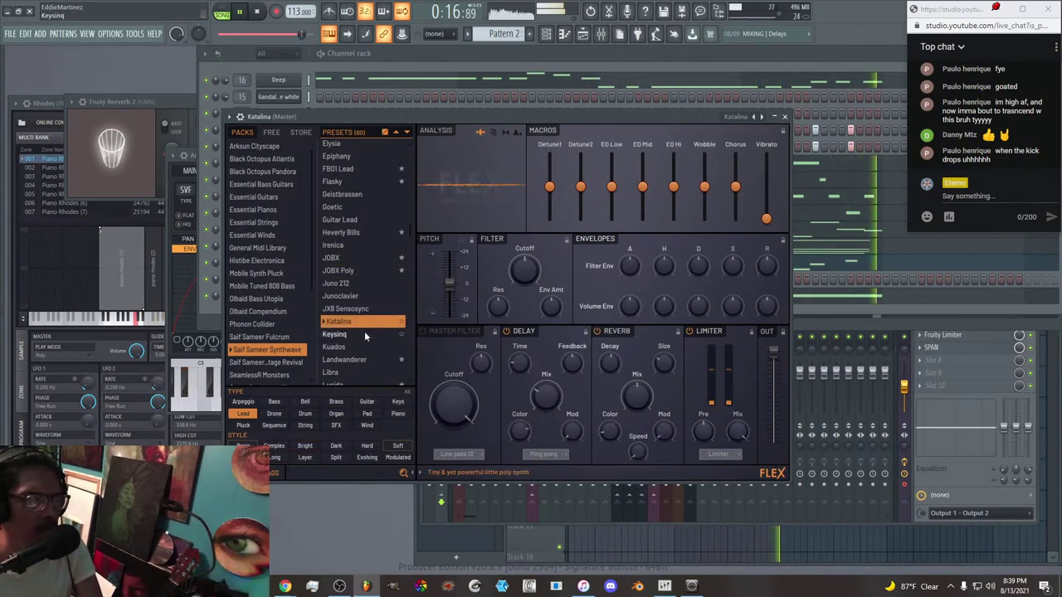
pyautogui.click(362, 334)
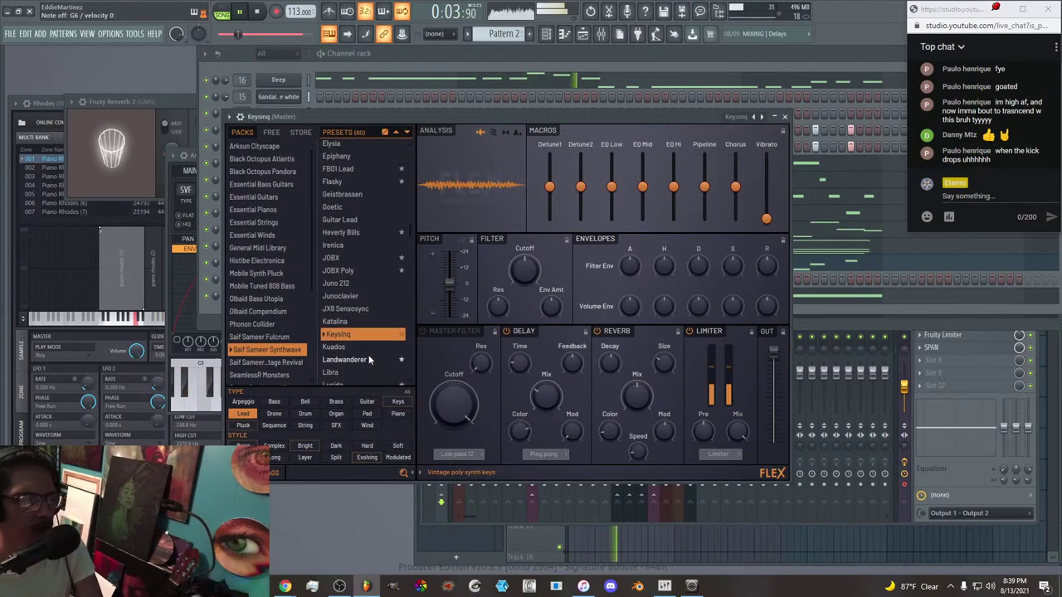
# Audition the Saif Sameer Synthwave lead presets from Kuados through Morphage and load the Nebulous preset.
pyautogui.click(357, 348)
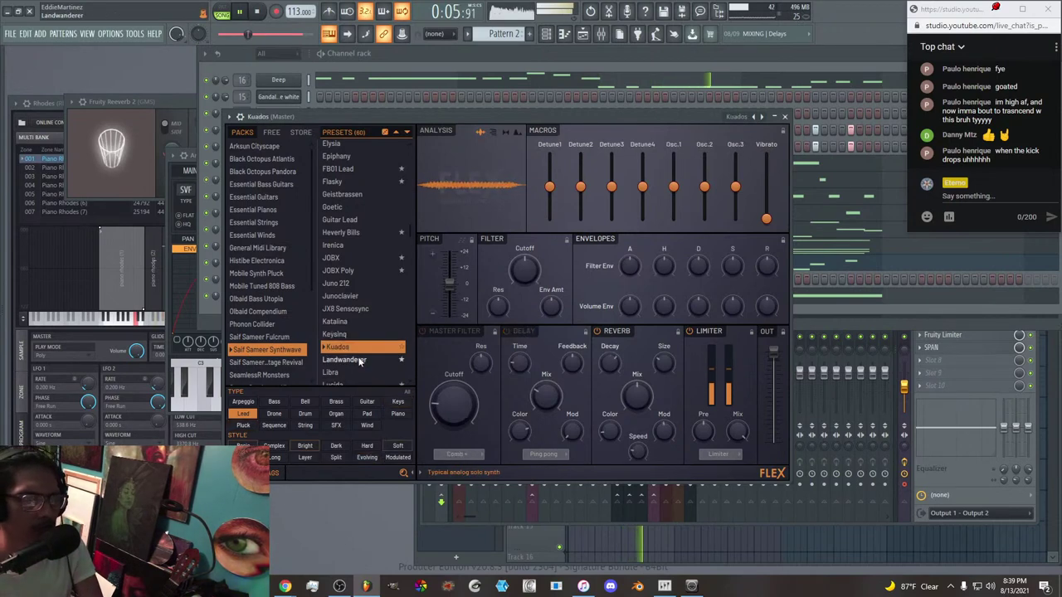
pyautogui.click(360, 360)
pyautogui.click(357, 373)
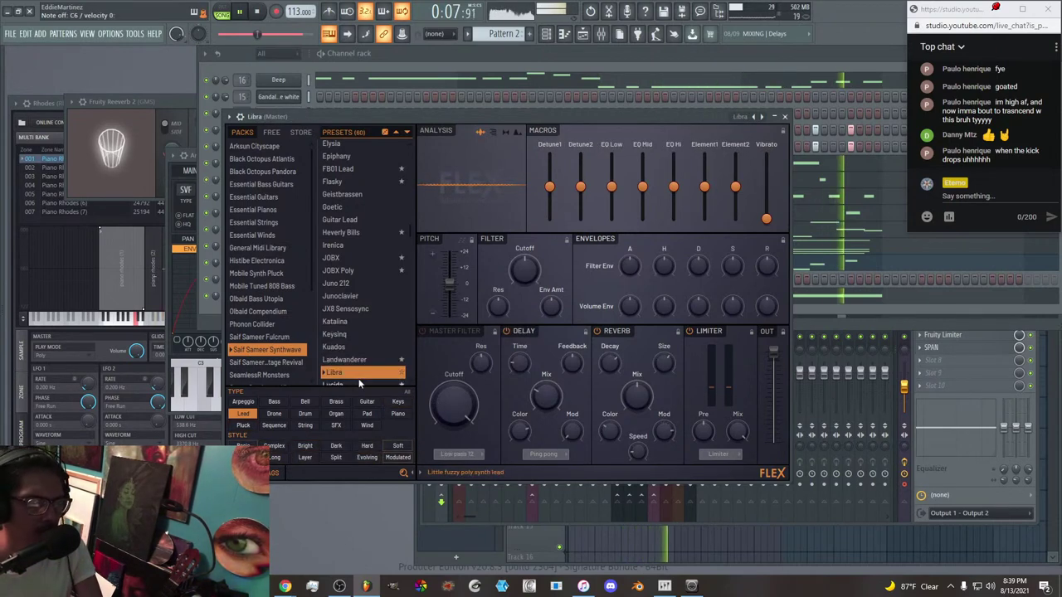
pyautogui.click(360, 380)
pyautogui.scroll(-4, 362, 329)
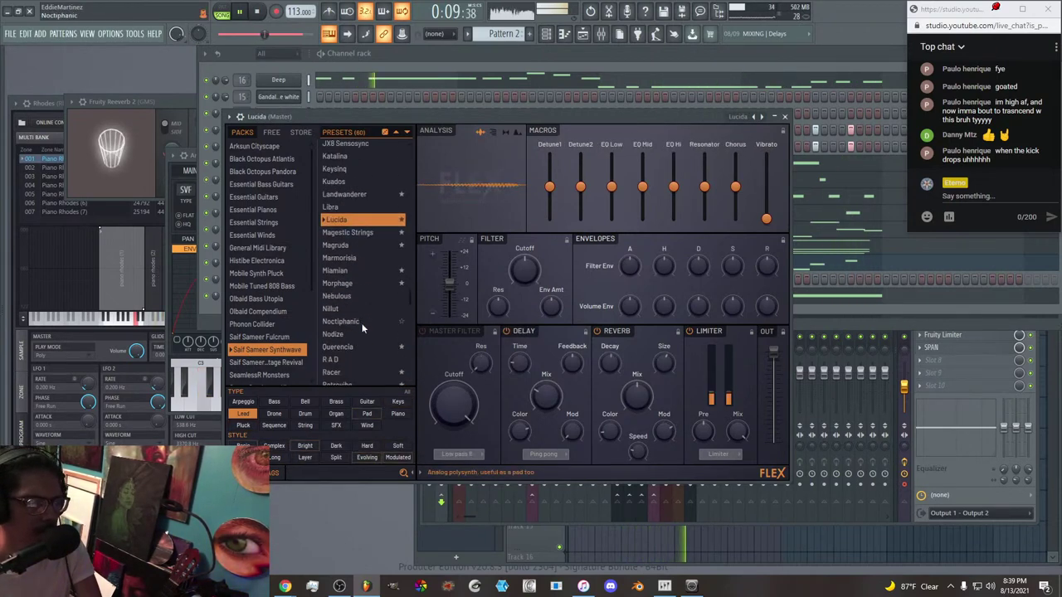
pyautogui.click(351, 236)
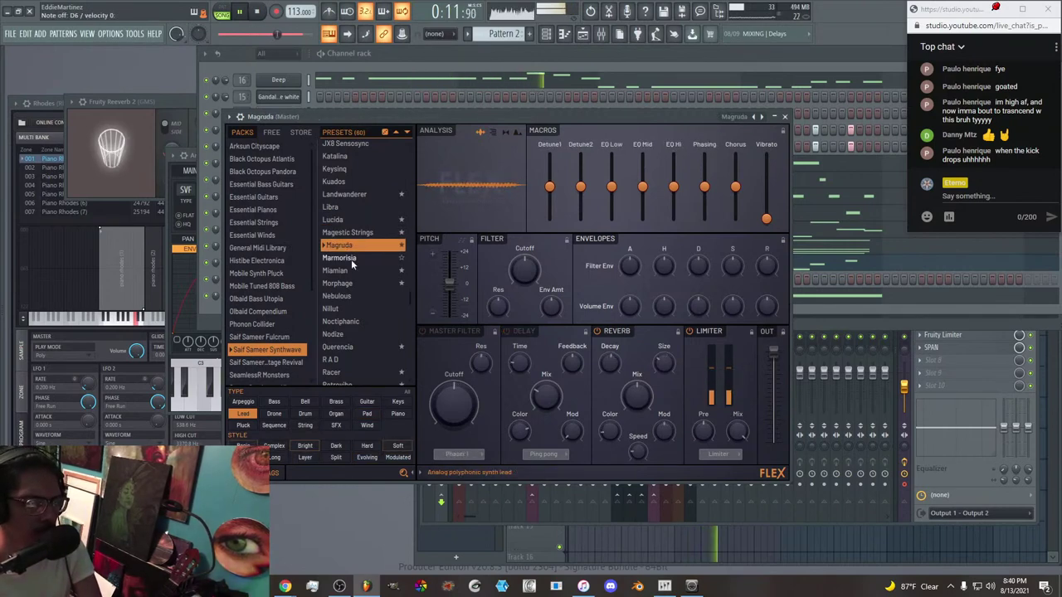
pyautogui.click(351, 259)
pyautogui.click(352, 270)
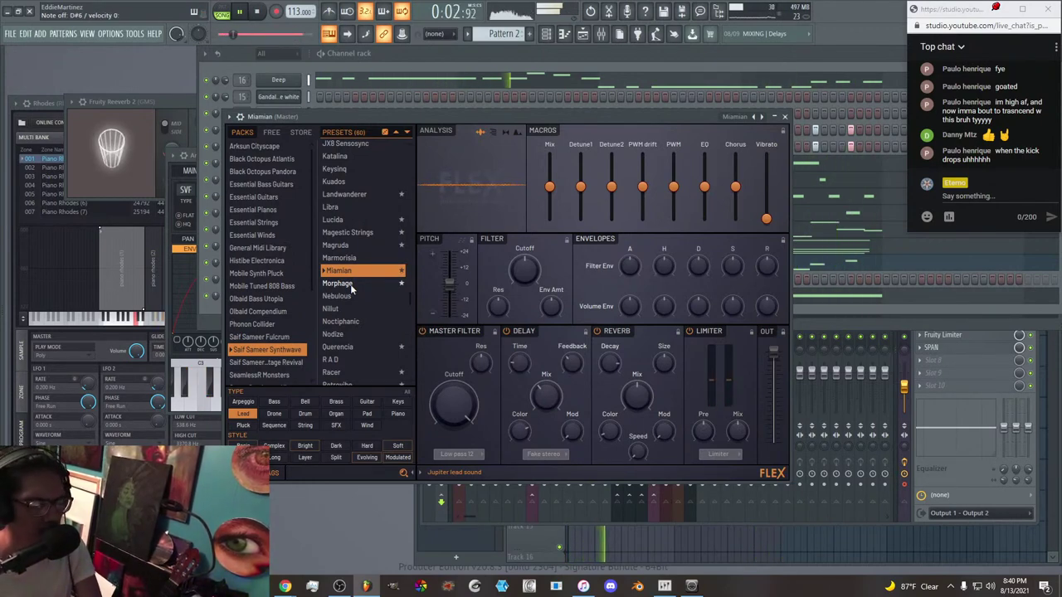
pyautogui.click(352, 286)
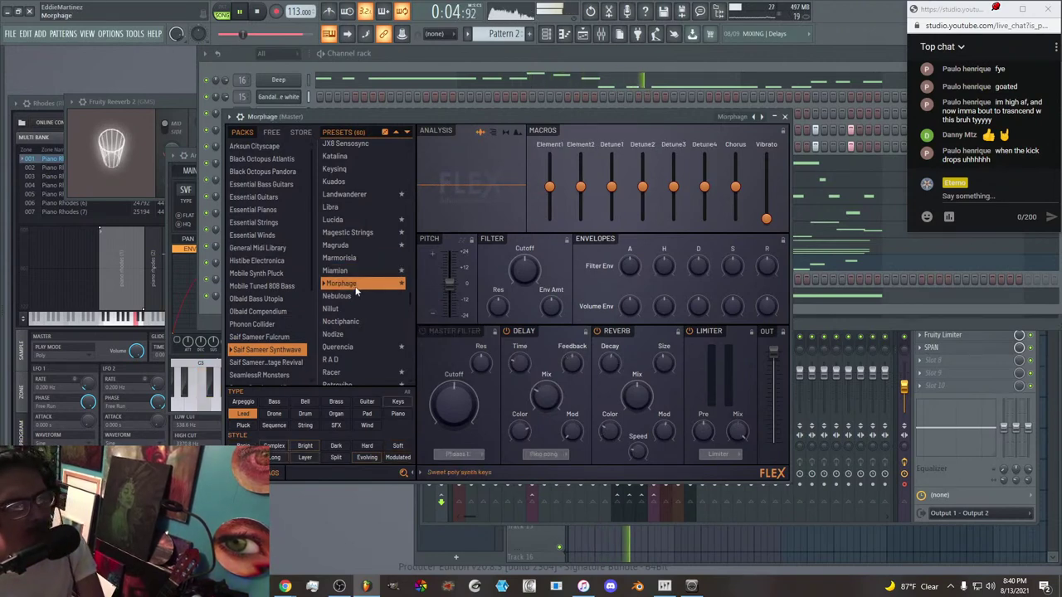
pyautogui.click(361, 295)
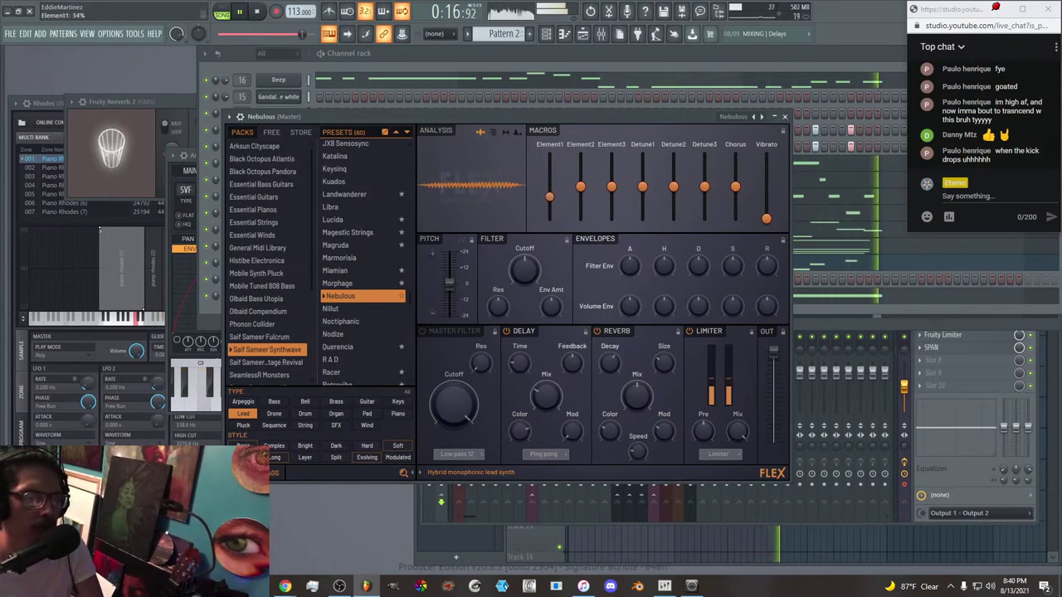
# Audition the Nebulous element layers and rebalance them with Element1 lowest, Element2 slightly below centre and Element3 slightly above centre.
pyautogui.moveTo(584, 188); pyautogui.dragTo(584, 221)
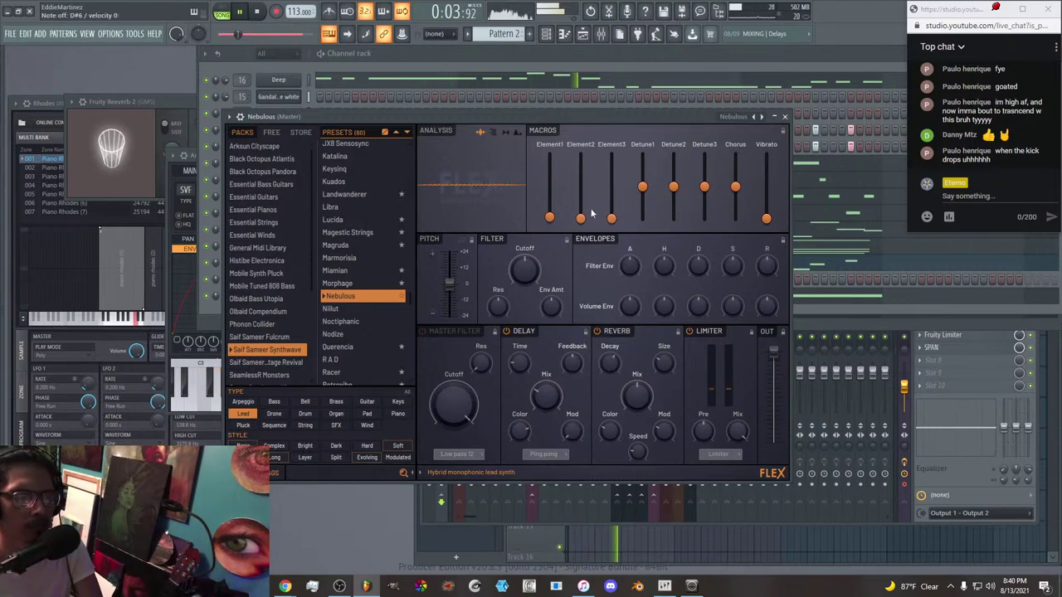
pyautogui.moveTo(579, 218); pyautogui.dragTo(550, 172)
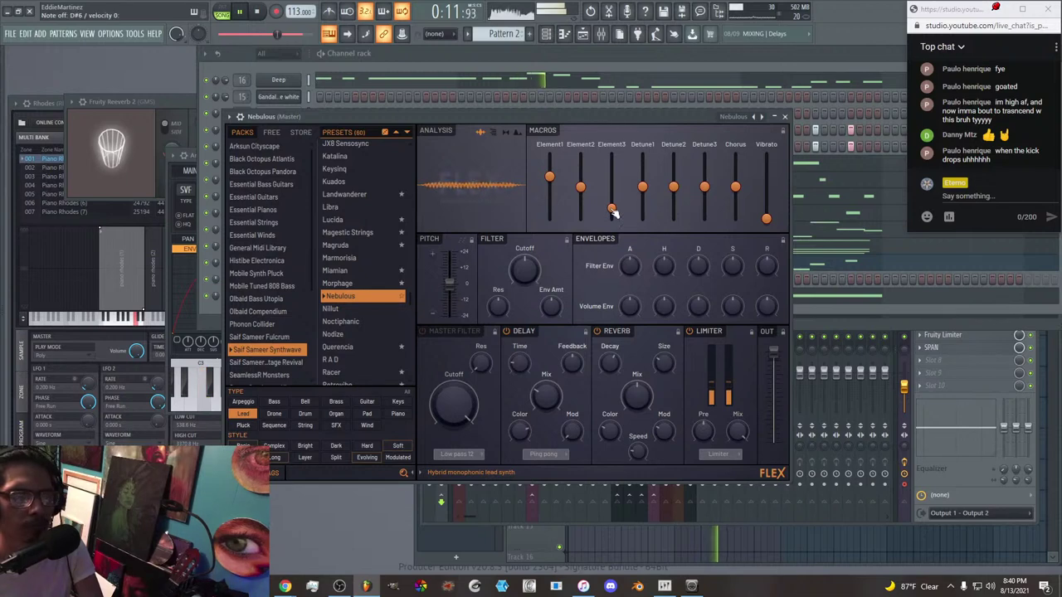
pyautogui.moveTo(613, 212); pyautogui.dragTo(611, 179)
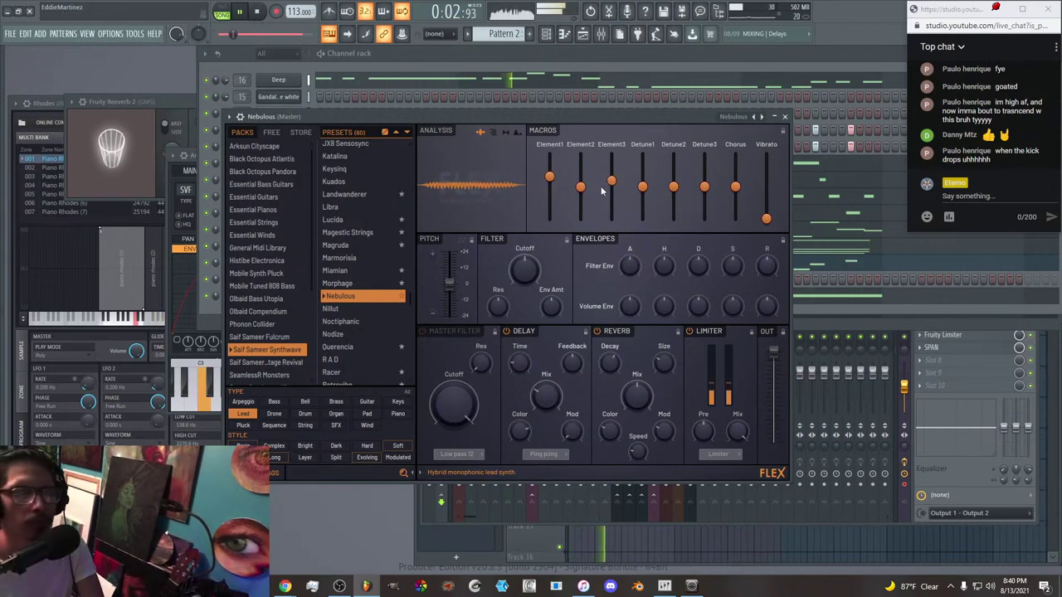
pyautogui.moveTo(549, 177); pyautogui.dragTo(549, 180)
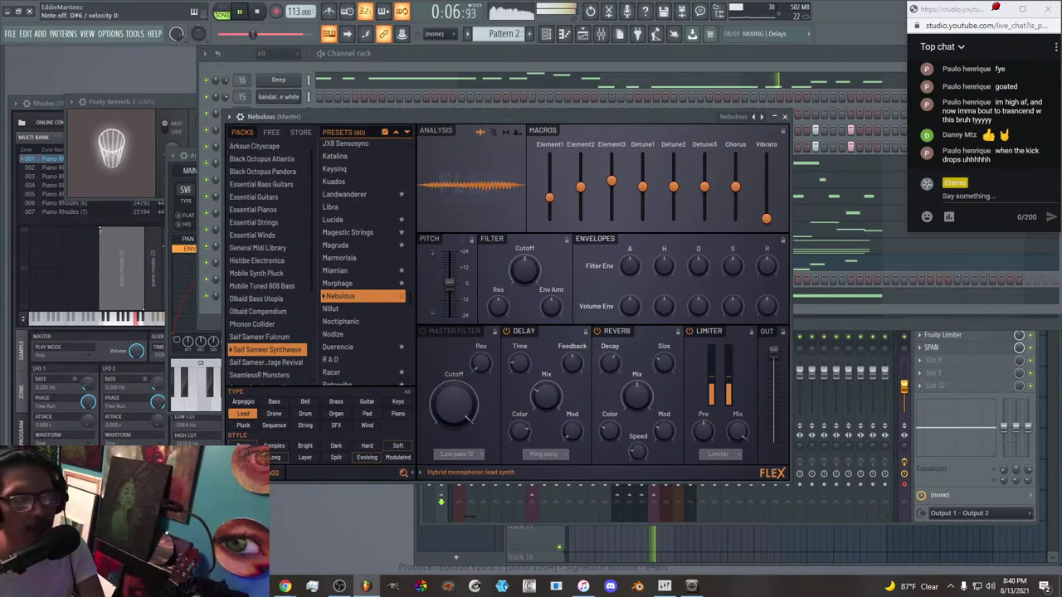
pyautogui.moveTo(580, 185); pyautogui.dragTo(581, 190)
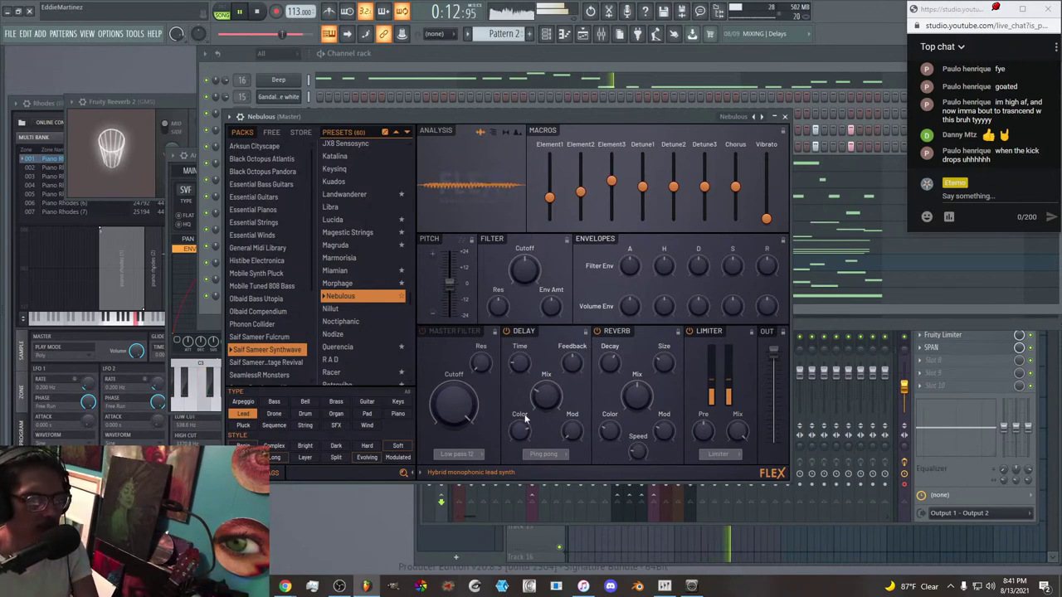
# Raise the Nebulous Element3 macro, lower Element2 to about 19%, and close the synth window.
pyautogui.press('F9')
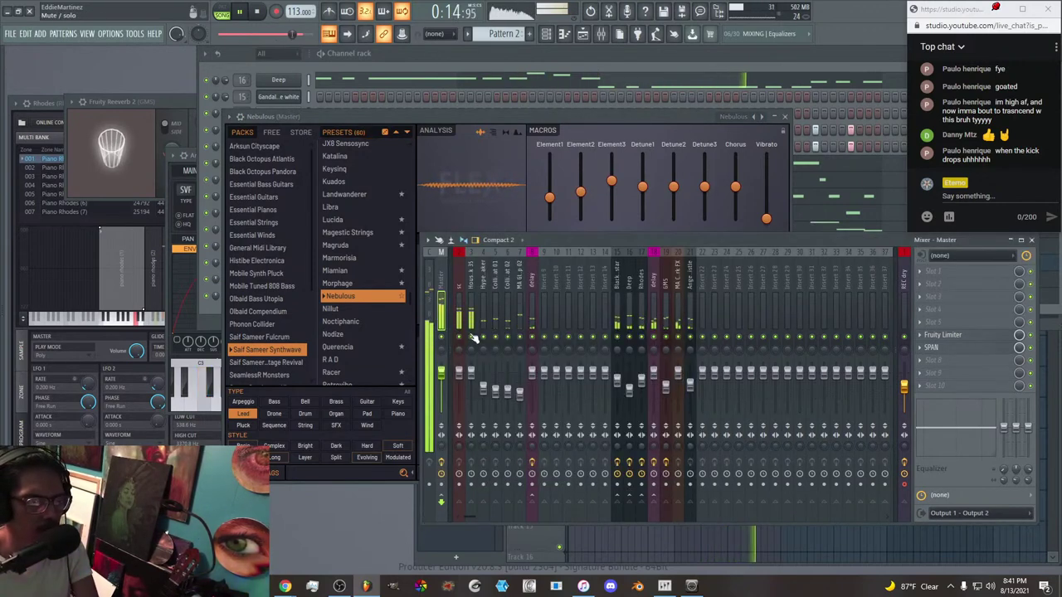
pyautogui.click(458, 117)
pyautogui.moveTo(612, 177); pyautogui.dragTo(580, 203)
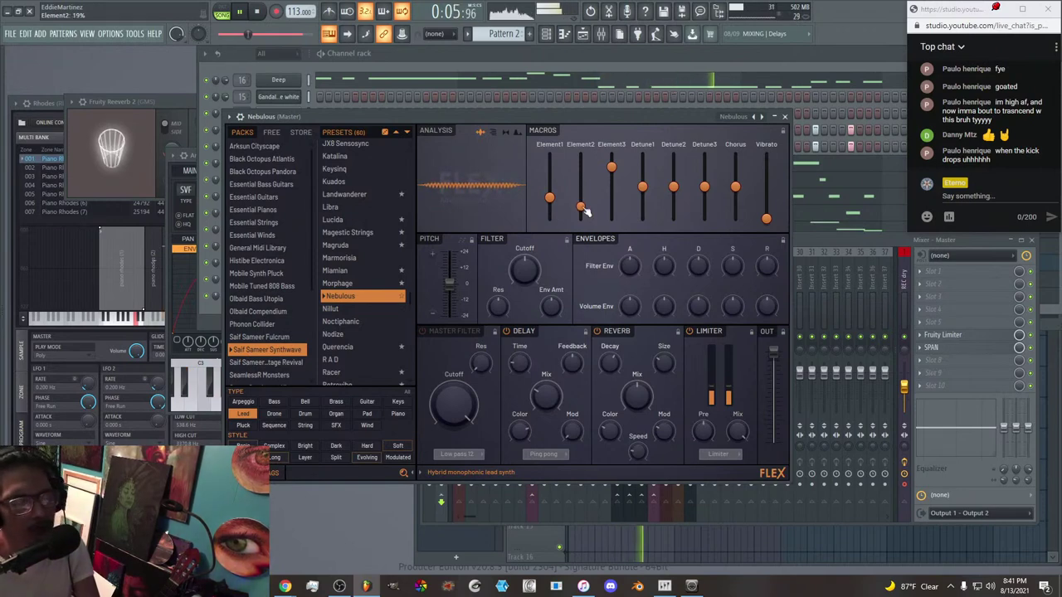
pyautogui.click(785, 117)
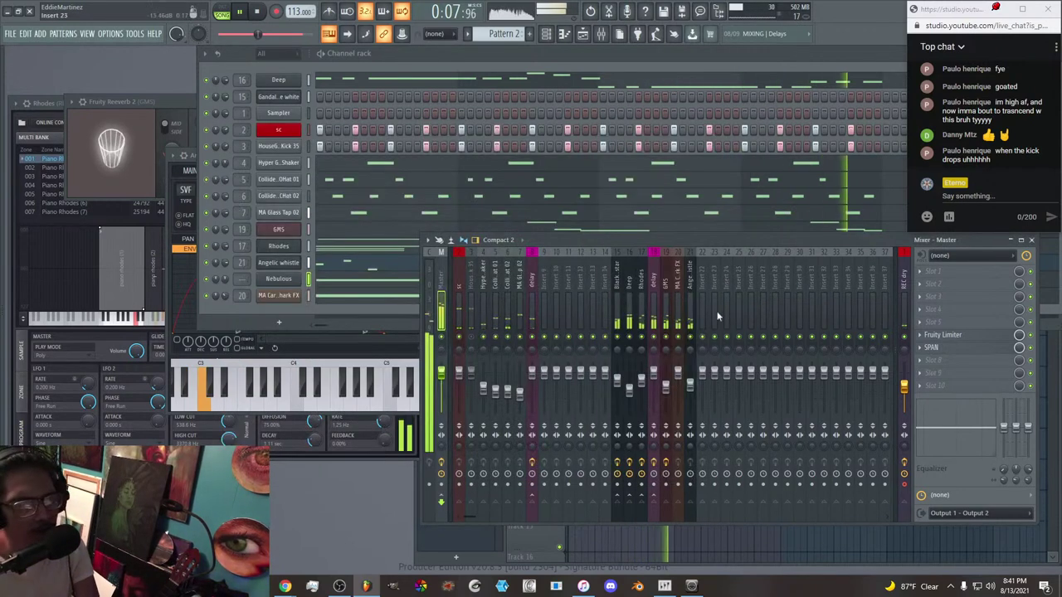
# Assign the Nebulous channel to mixer track 22 and sidechain the sc track to the Nebulous and MA CardShark FX tracks.
pyautogui.rightClick(701, 312)
pyautogui.hotkey('ctrl', 'l')
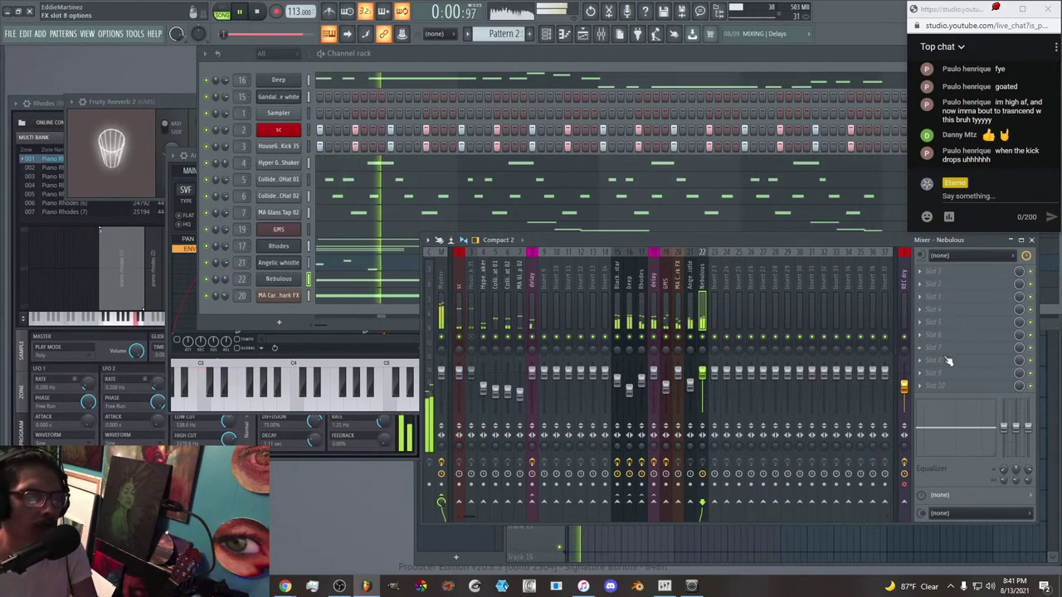
pyautogui.rightClick(701, 503)
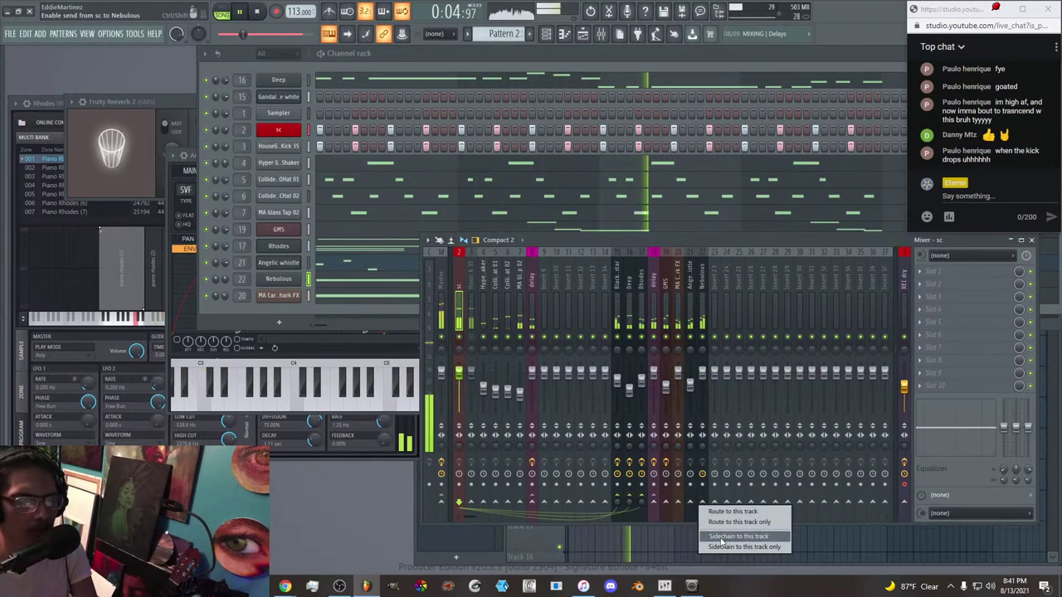
pyautogui.click(721, 539)
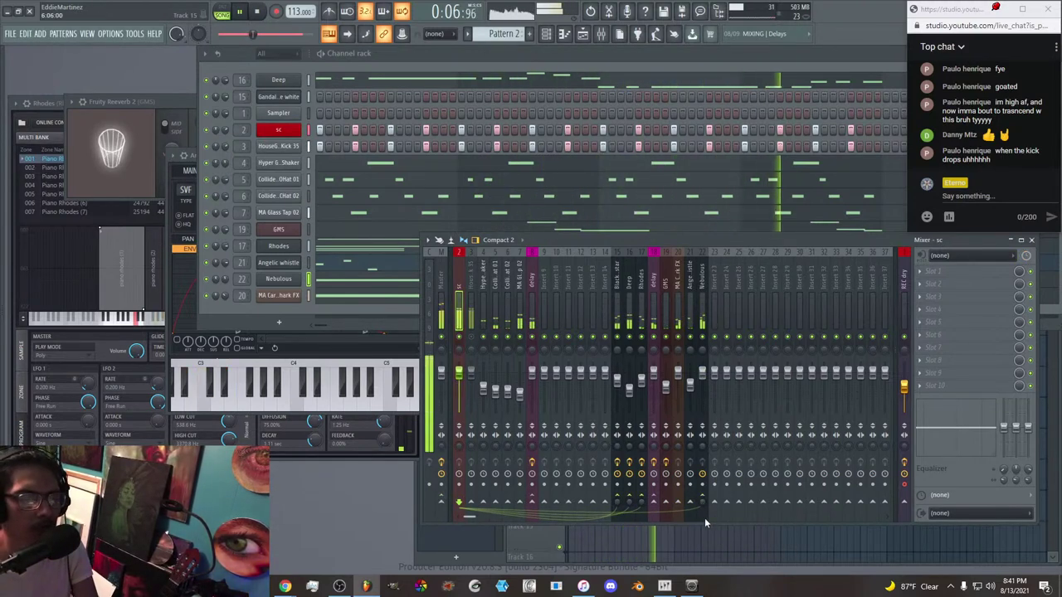
pyautogui.rightClick(701, 504)
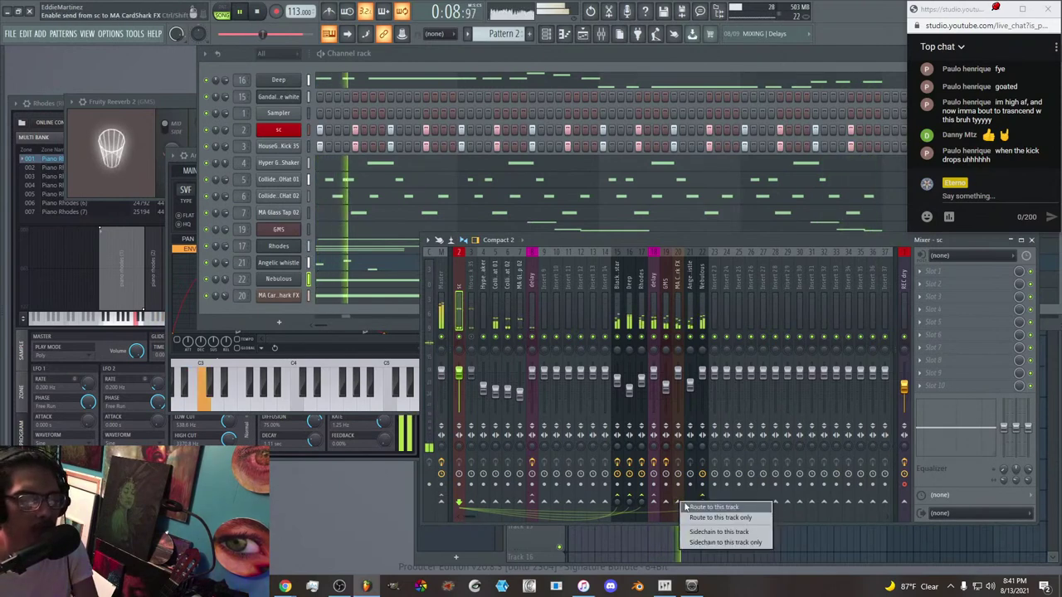
pyautogui.click(701, 532)
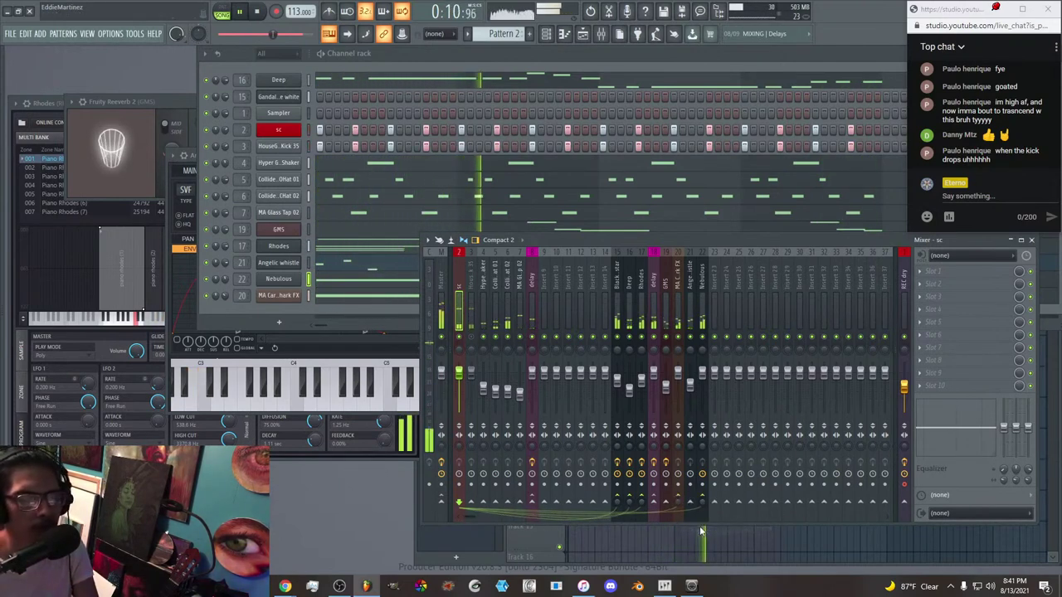
# Add Fruity Limiter to slot 8 of the MA CardShark FX mixer track and load its SIDECHAIN2 preset.
pyautogui.click(679, 314)
pyautogui.click(933, 360)
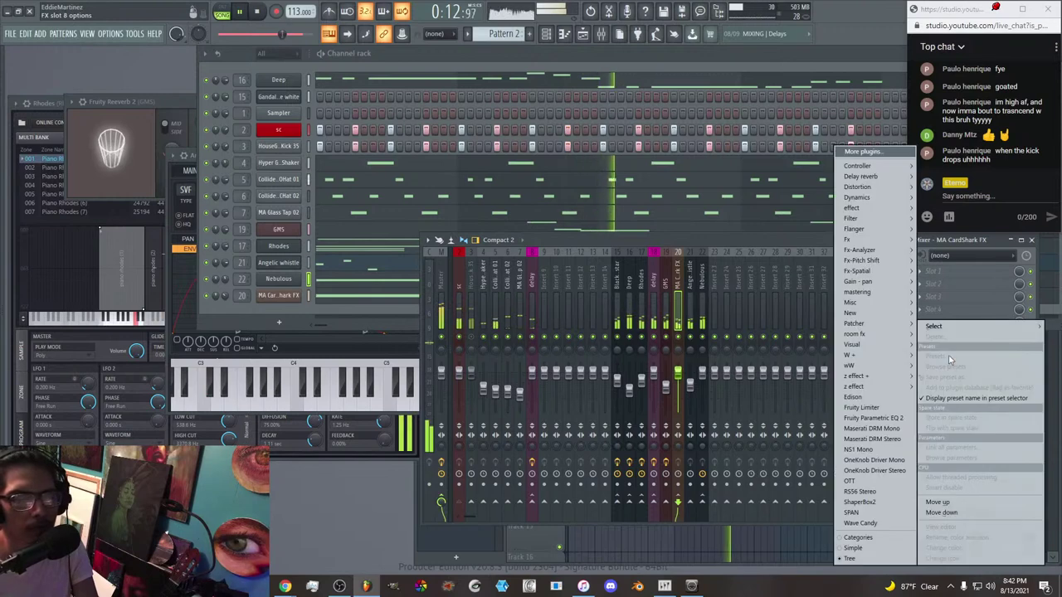
pyautogui.click(879, 409)
pyautogui.click(336, 120)
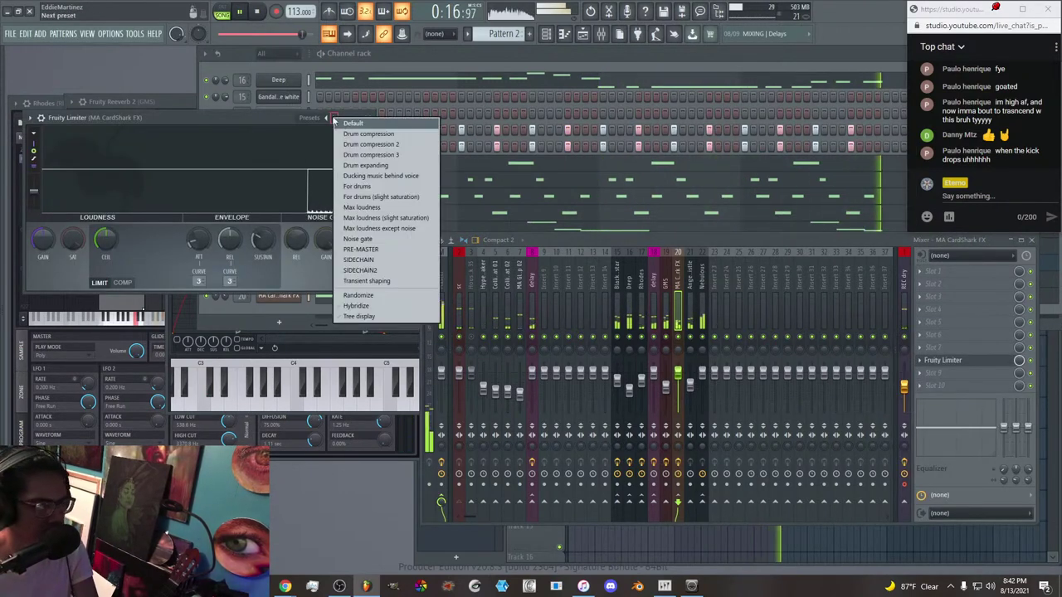
pyautogui.click(394, 270)
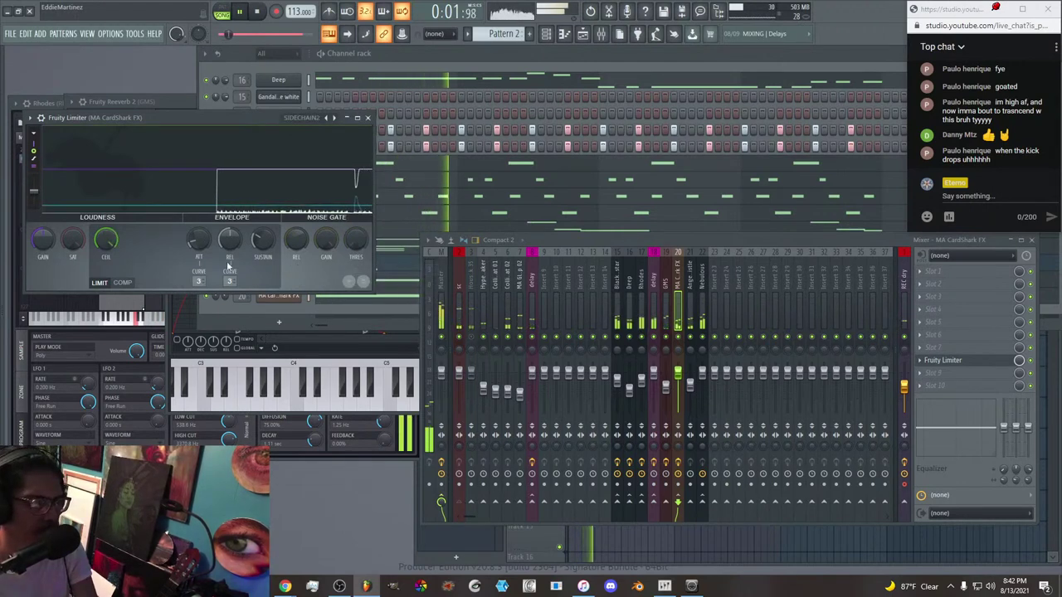
# Lower the compressor threshold of the MA CardShark FX limiter to about -30.1 dB and close the plugin.
pyautogui.click(122, 283)
pyautogui.moveTo(105, 250); pyautogui.dragTo(105, 257)
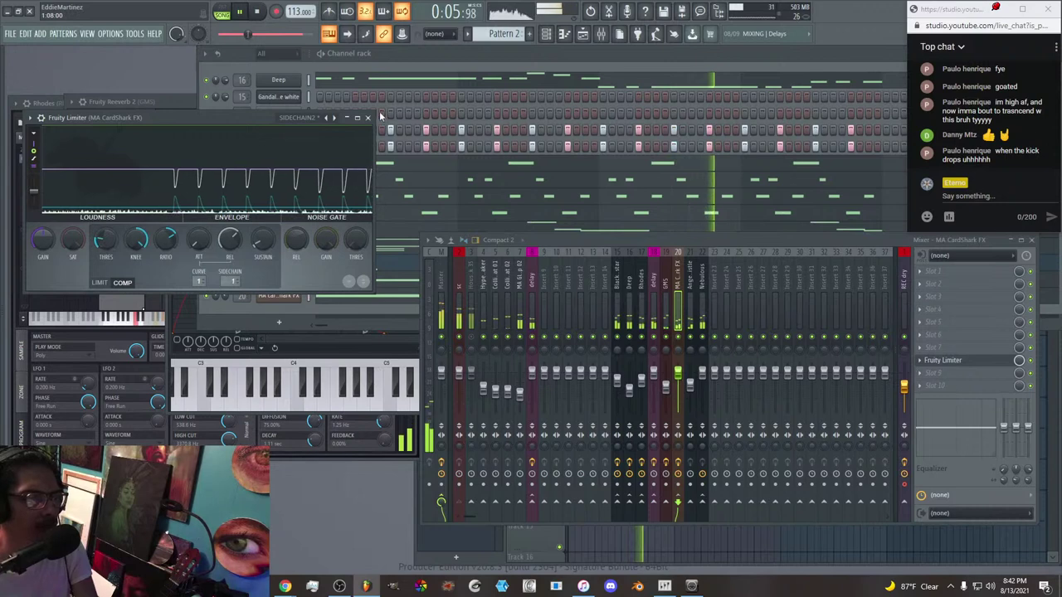
pyautogui.moveTo(106, 242); pyautogui.dragTo(106, 263)
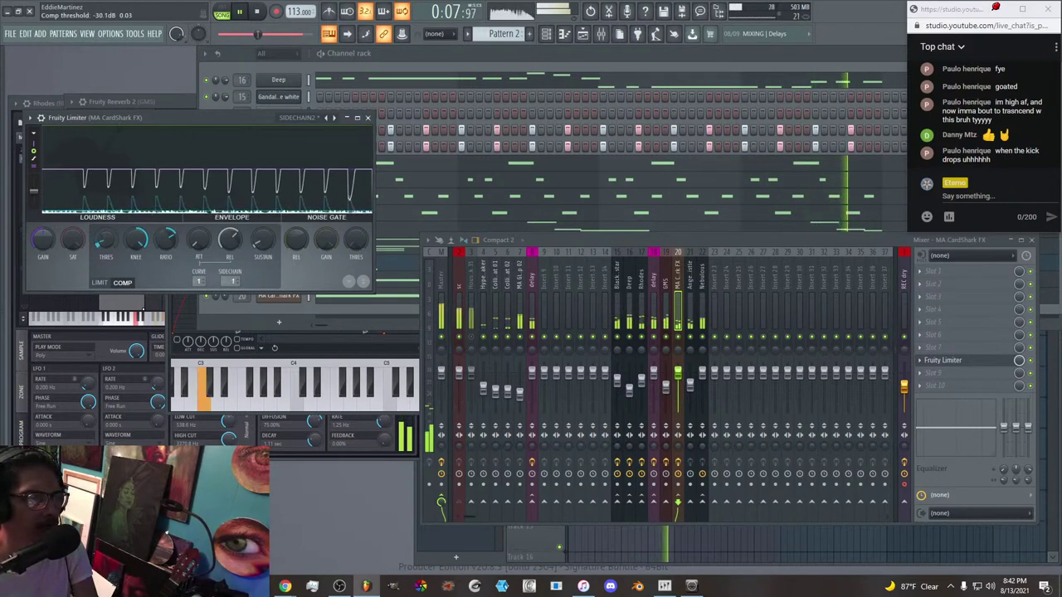
pyautogui.click(367, 117)
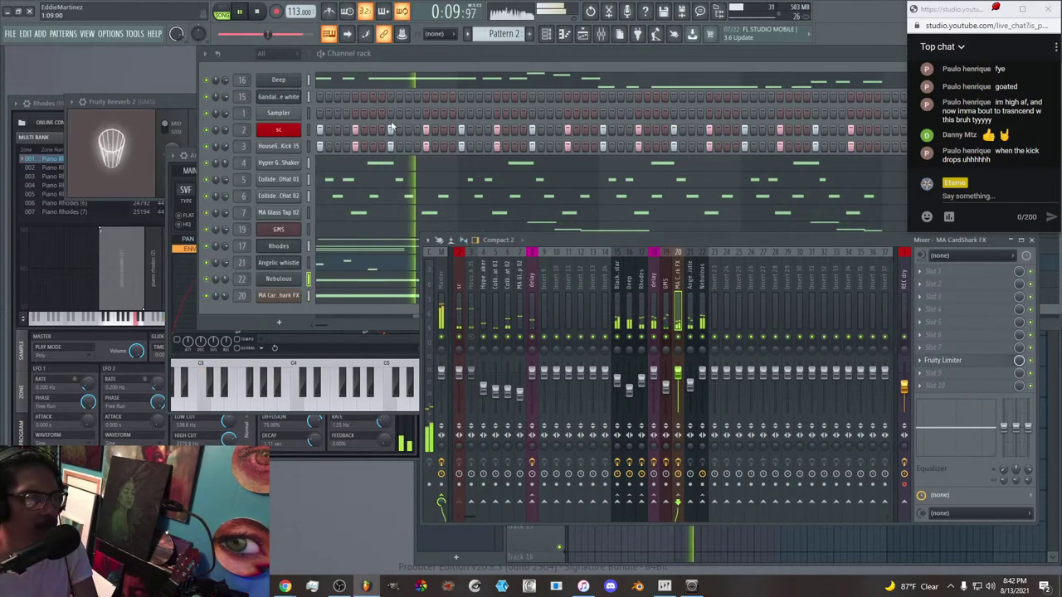
# Add Fruity Limiter with the SIDECHAIN2 preset to slot 7 of the Nebulous track and set its compressor threshold to about -19.2 dB.
pyautogui.click(950, 355)
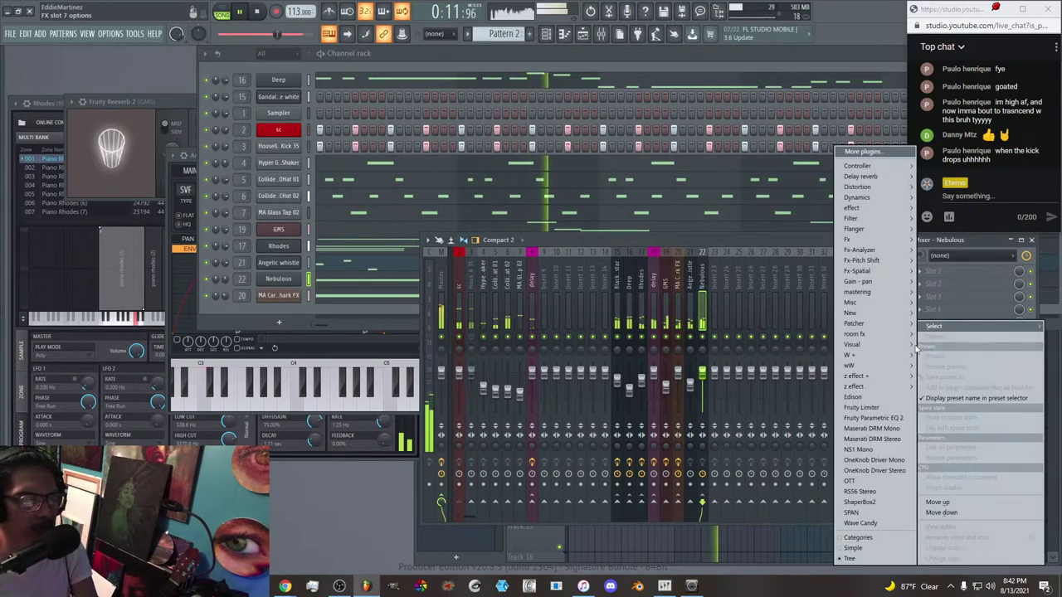
pyautogui.click(884, 407)
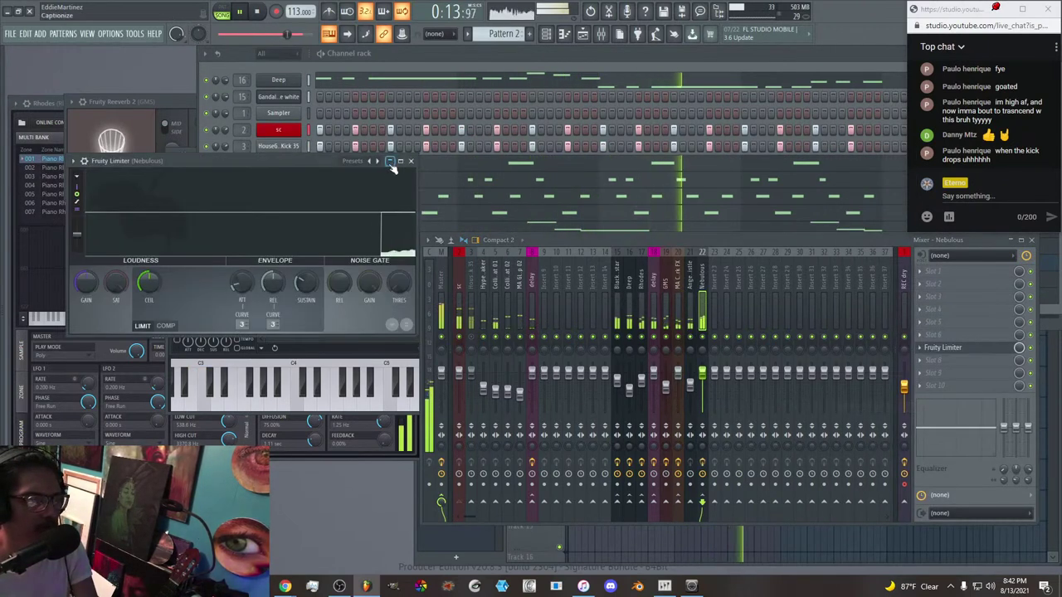
pyautogui.click(391, 163)
pyautogui.click(423, 318)
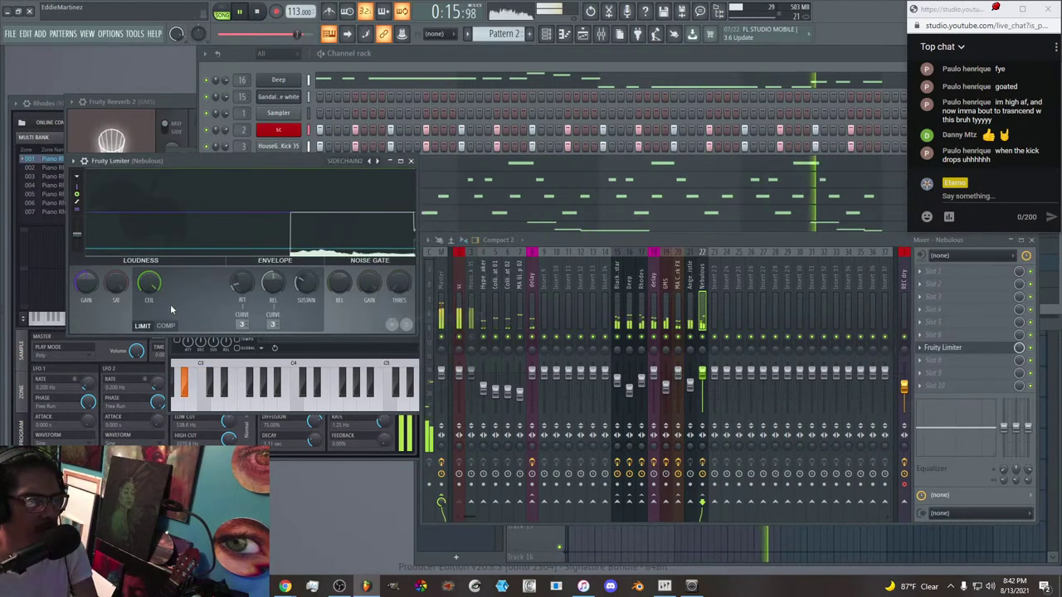
pyautogui.click(165, 325)
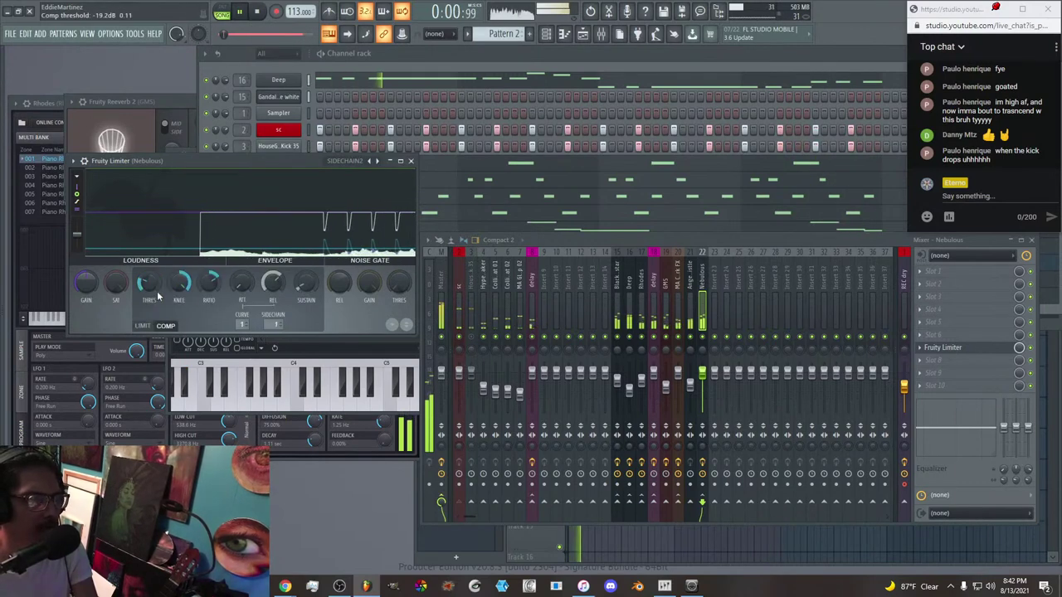
pyautogui.click(410, 161)
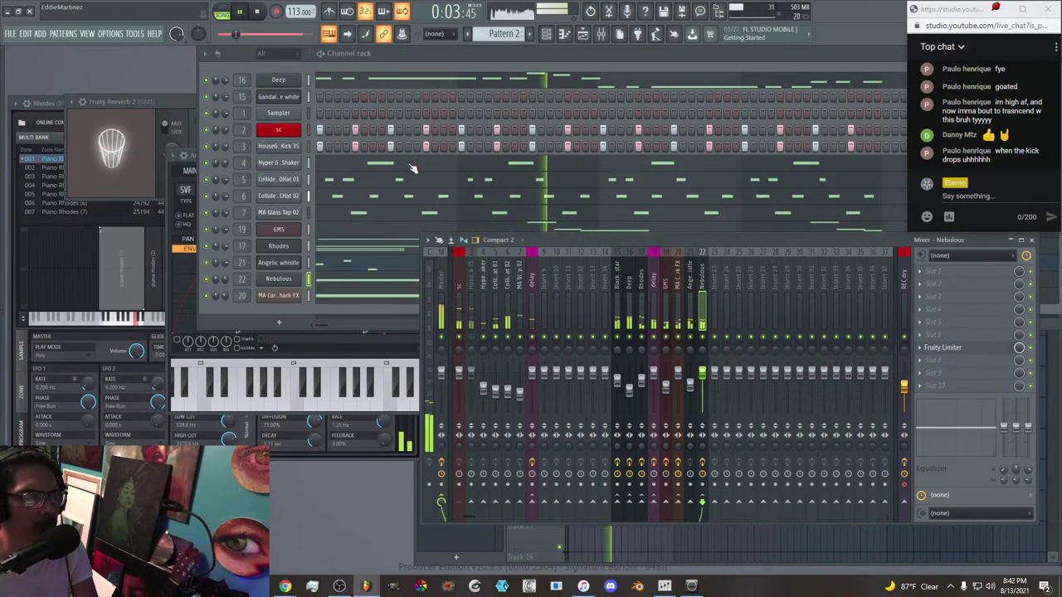
# Insert Fruity parametric EQ 2 in slot 1 of the Nebulous track, dip the mids slightly and roll off the low end.
pyautogui.click(953, 270)
pyautogui.click(899, 423)
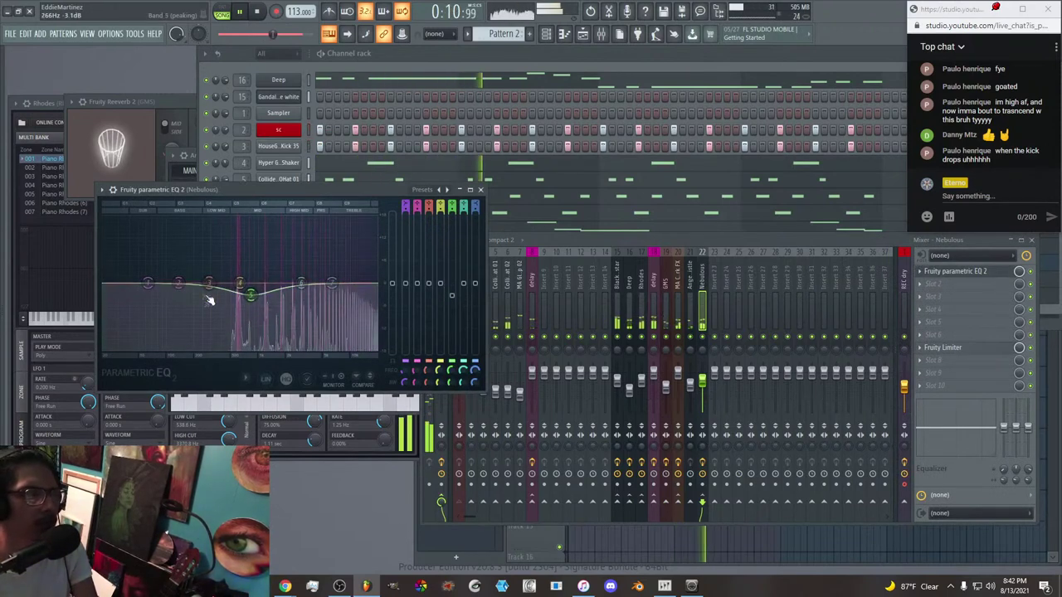
pyautogui.moveTo(146, 283); pyautogui.dragTo(191, 349)
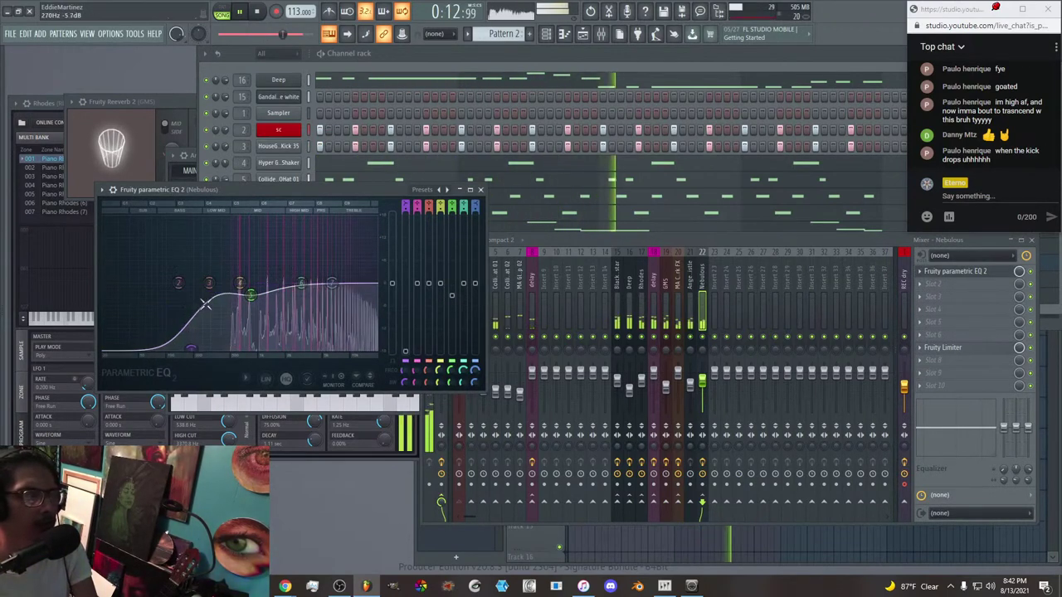
pyautogui.click(481, 190)
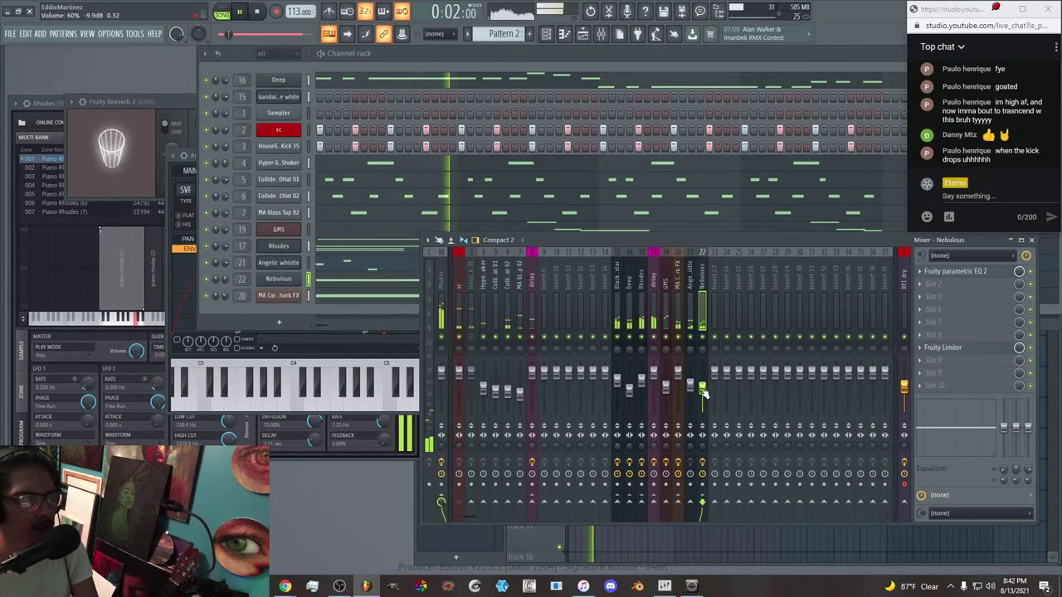
# Add the Laurie Webb Ahh C sample from the Vocals pack folder to the channel rack as a Granulizer channel.
pyautogui.moveTo(2, 344)
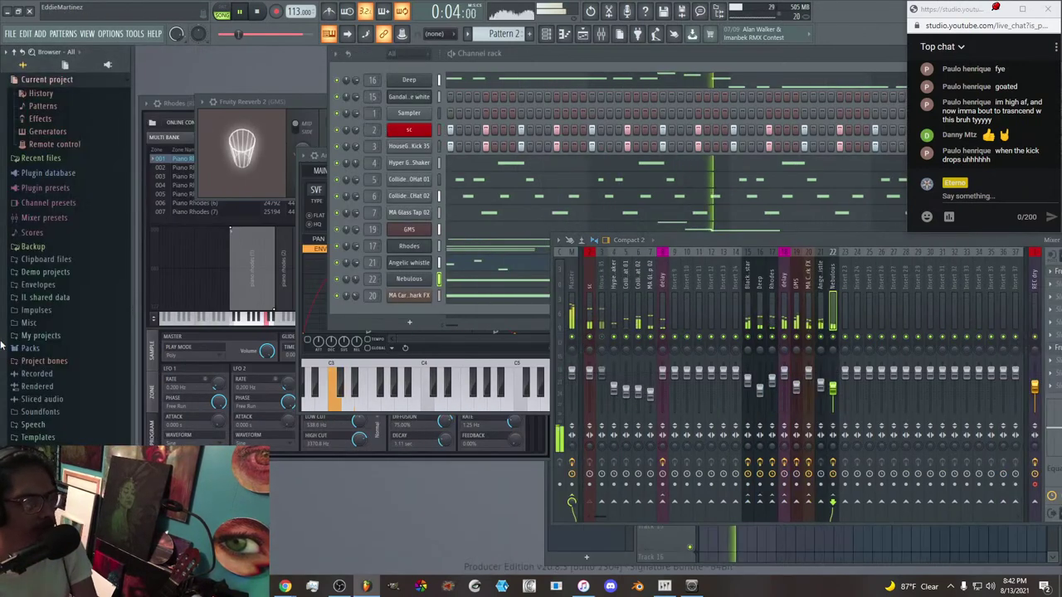
pyautogui.click(47, 348)
pyautogui.scroll(-4, 58, 350)
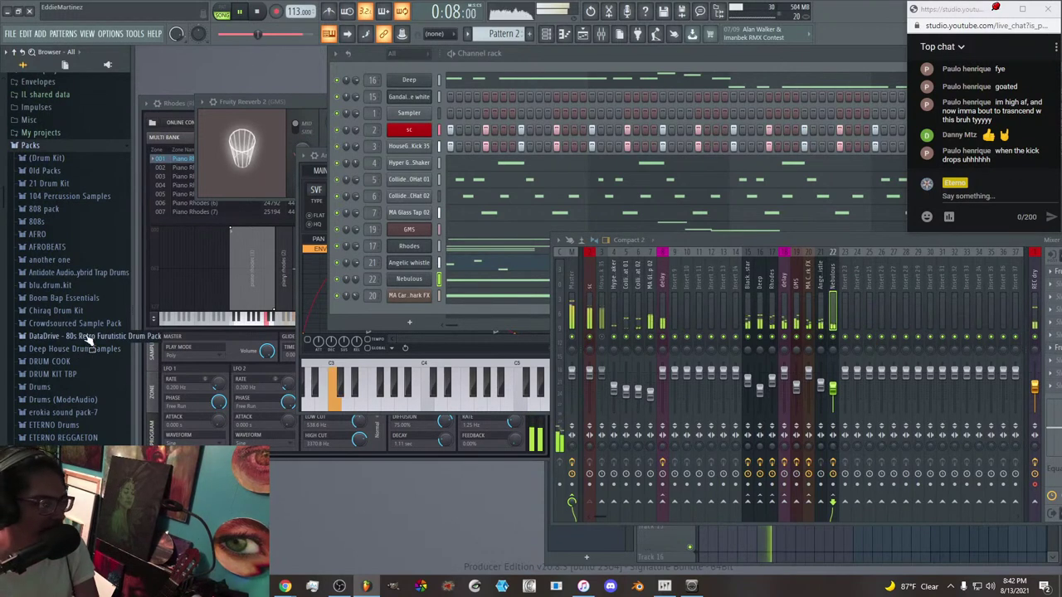
pyautogui.scroll(-2, 98, 363)
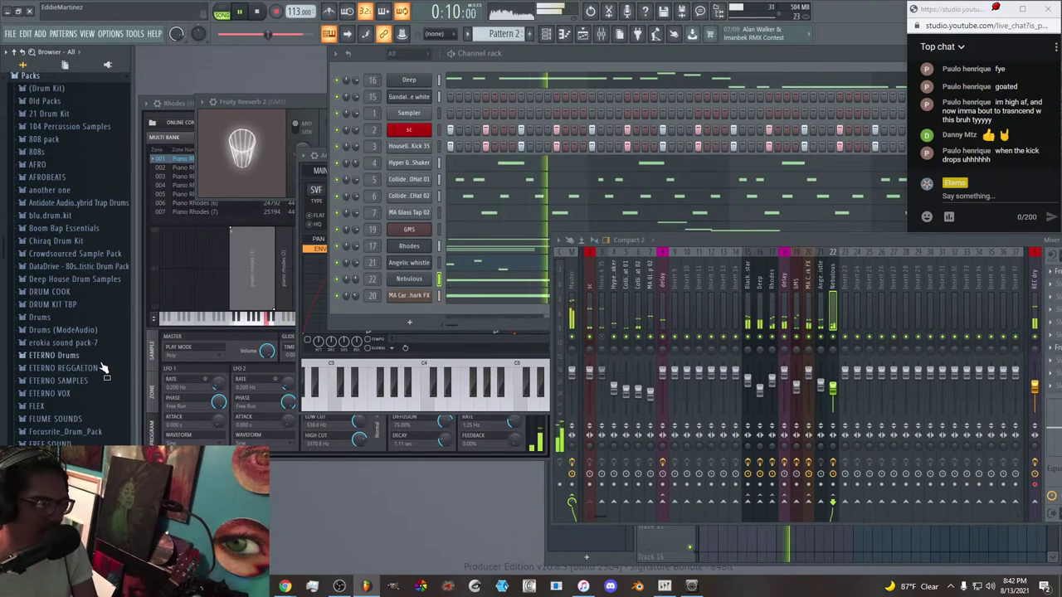
pyautogui.click(62, 330)
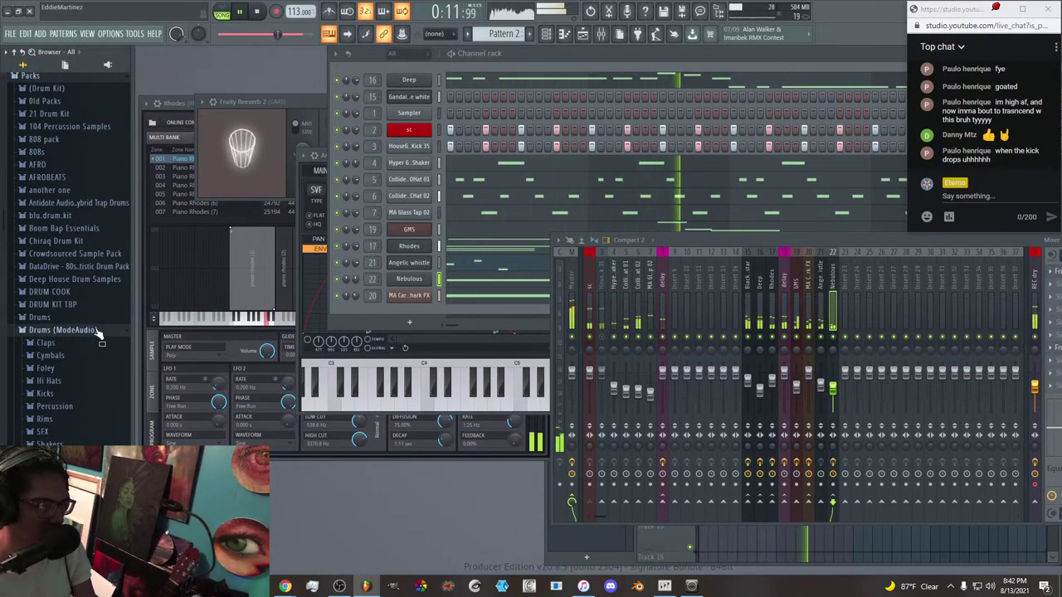
pyautogui.click(93, 318)
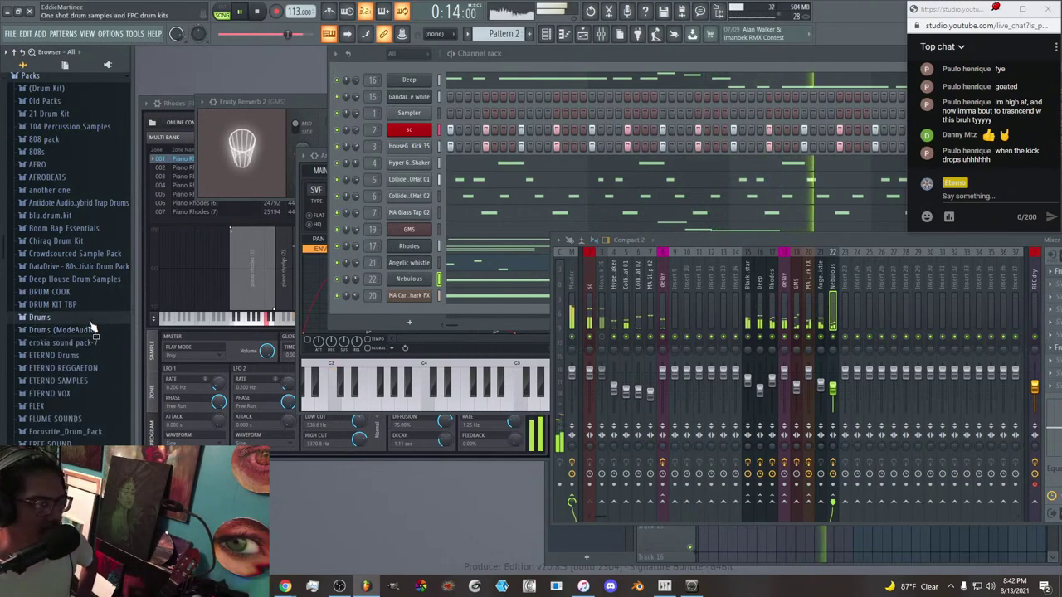
pyautogui.scroll(-12, 100, 353)
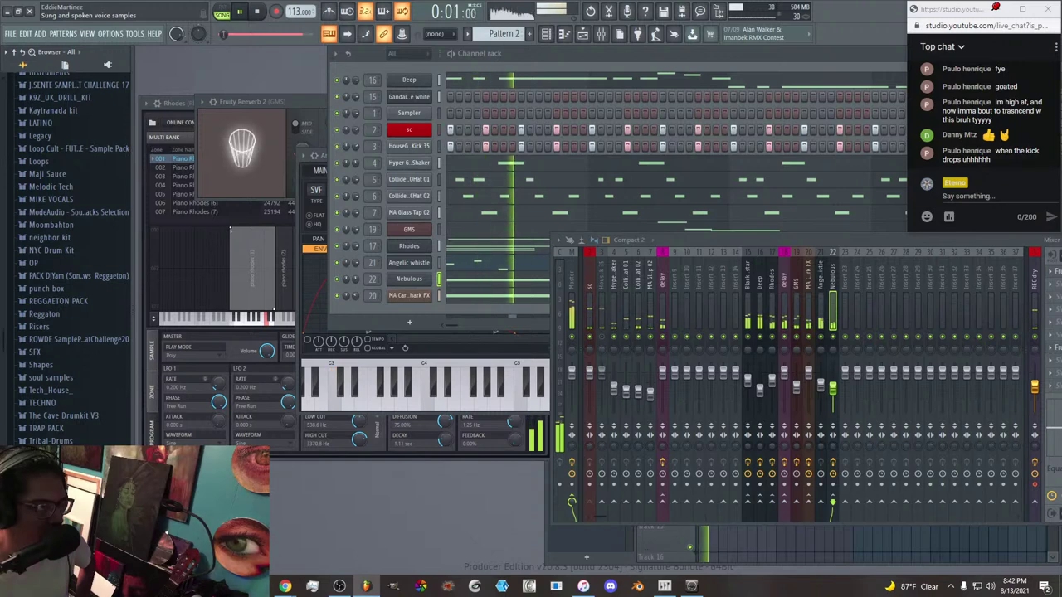
pyautogui.scroll(-5, 73, 371)
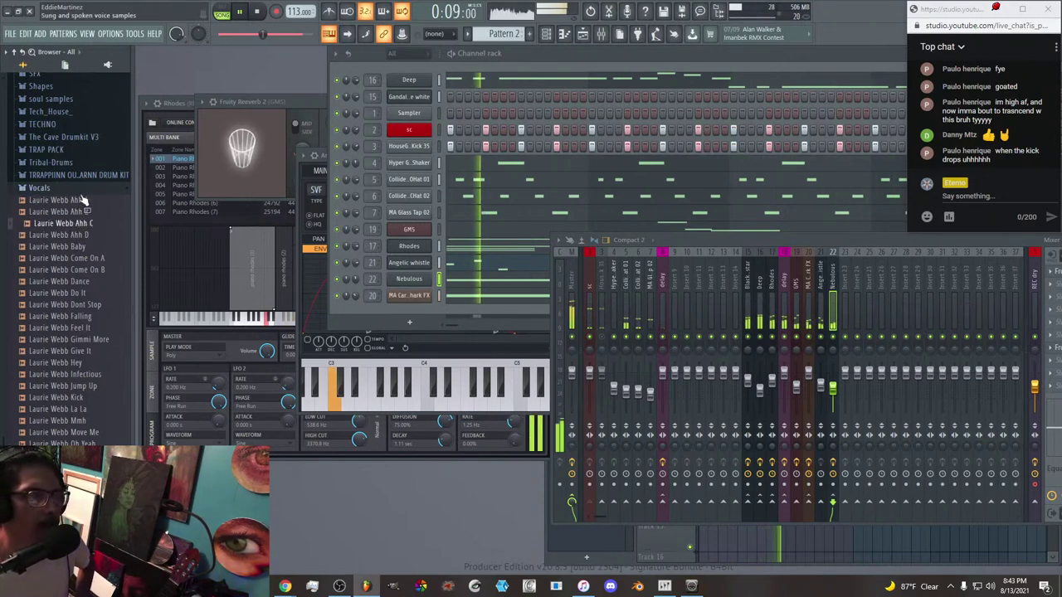
pyautogui.scroll(5, 82, 200)
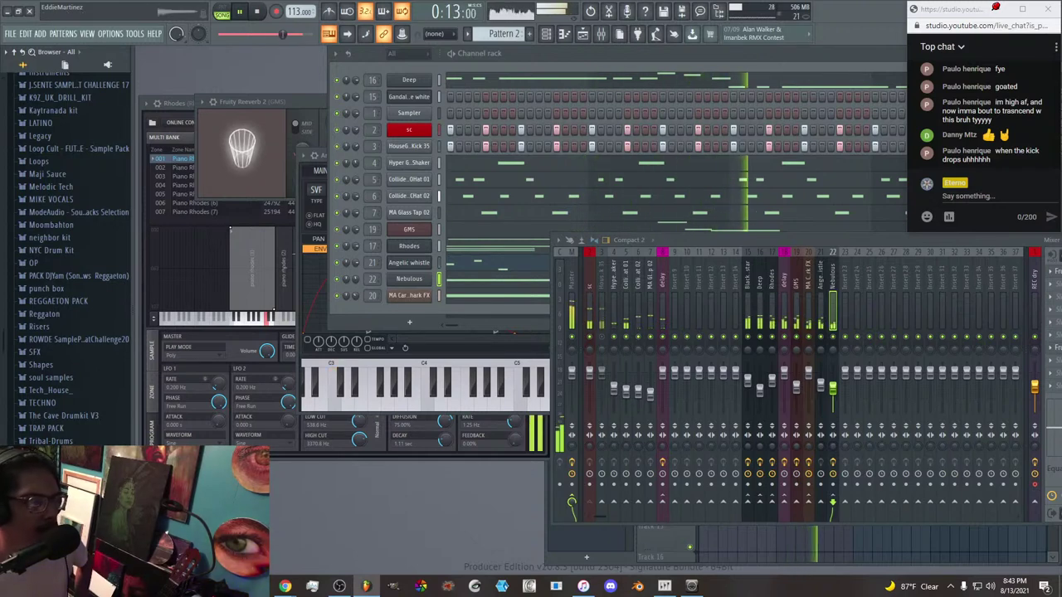
pyautogui.moveTo(67, 498); pyautogui.dragTo(301, 308)
pyautogui.moveTo(148, 412); pyautogui.dragTo(67, 489)
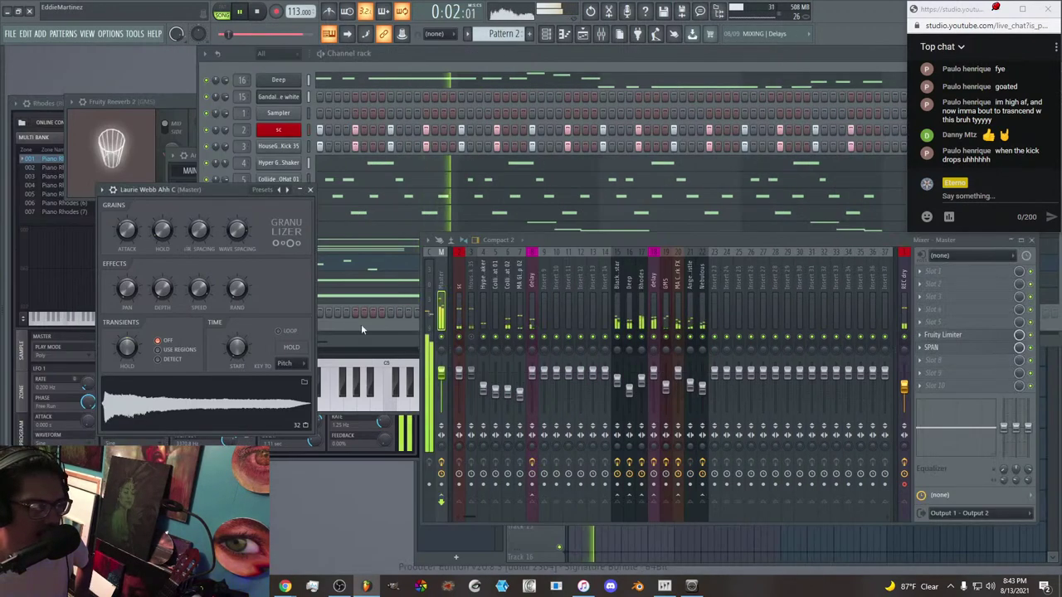
# Draw a C5 note spanning about four bars in the piano roll of the Laurie Webb Ahh C channel.
pyautogui.click(361, 329)
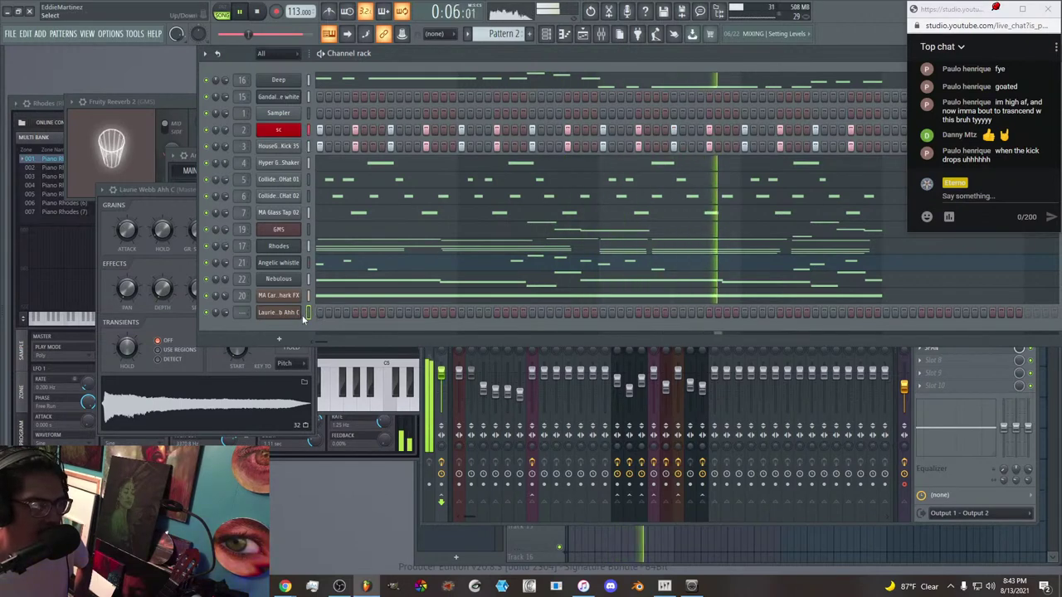
pyautogui.rightClick(308, 314)
pyautogui.click(332, 311)
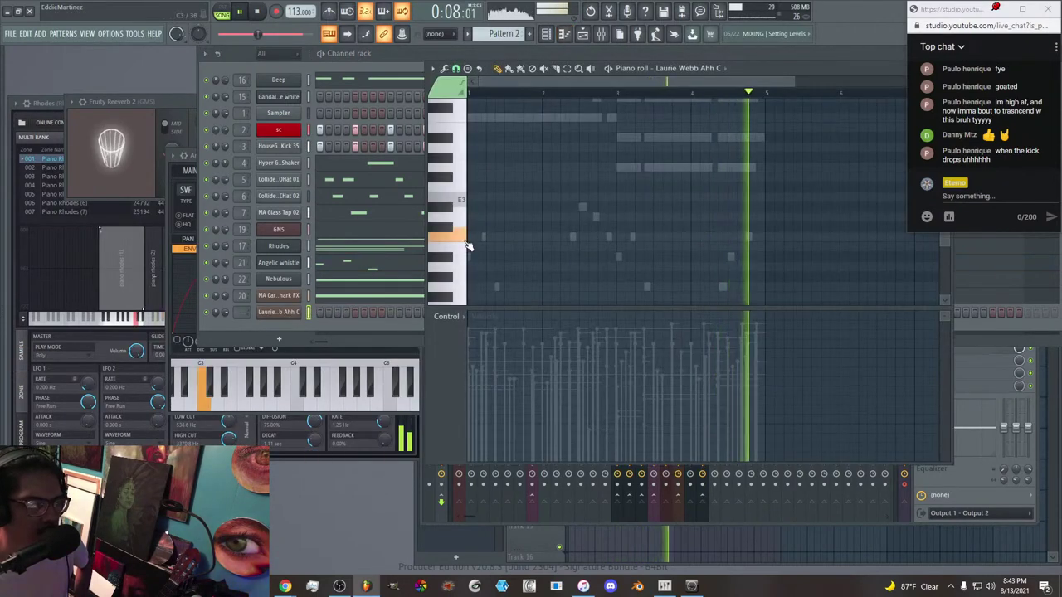
pyautogui.scroll(3, 469, 224)
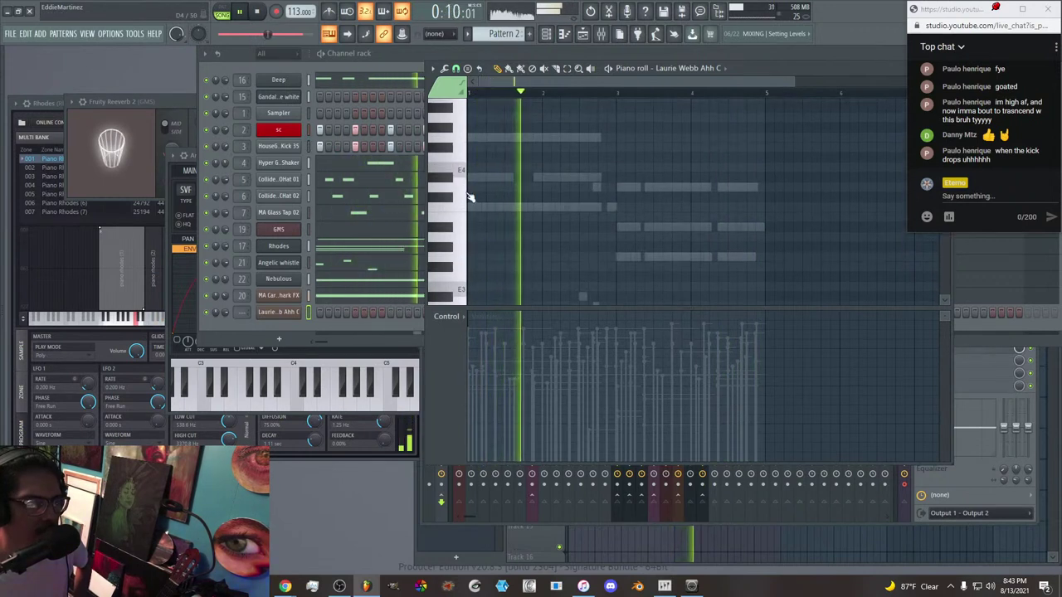
pyautogui.scroll(4, 469, 207)
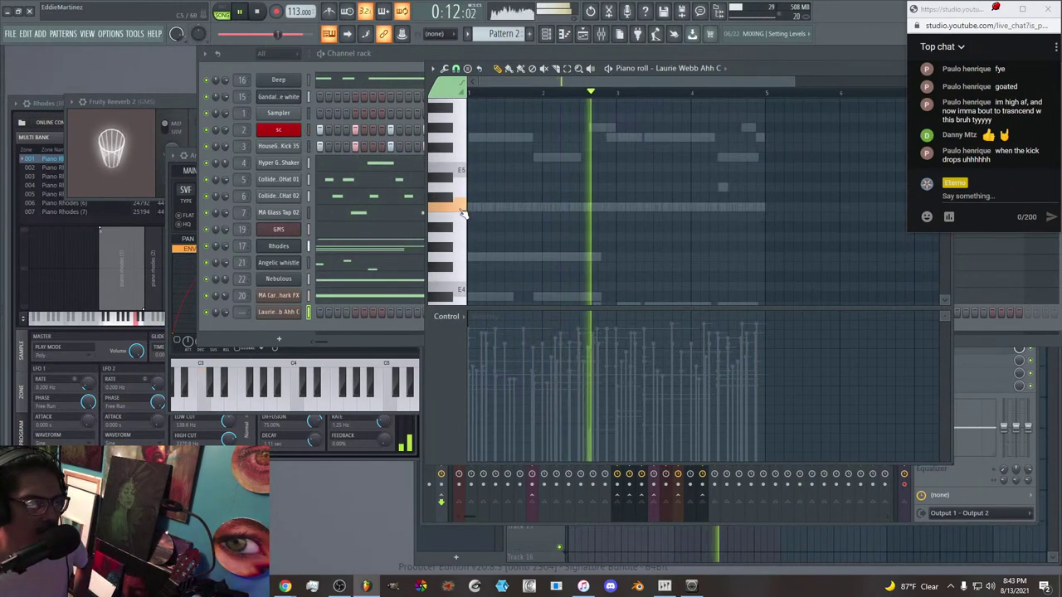
pyautogui.click(473, 208)
pyautogui.moveTo(472, 207); pyautogui.dragTo(763, 211)
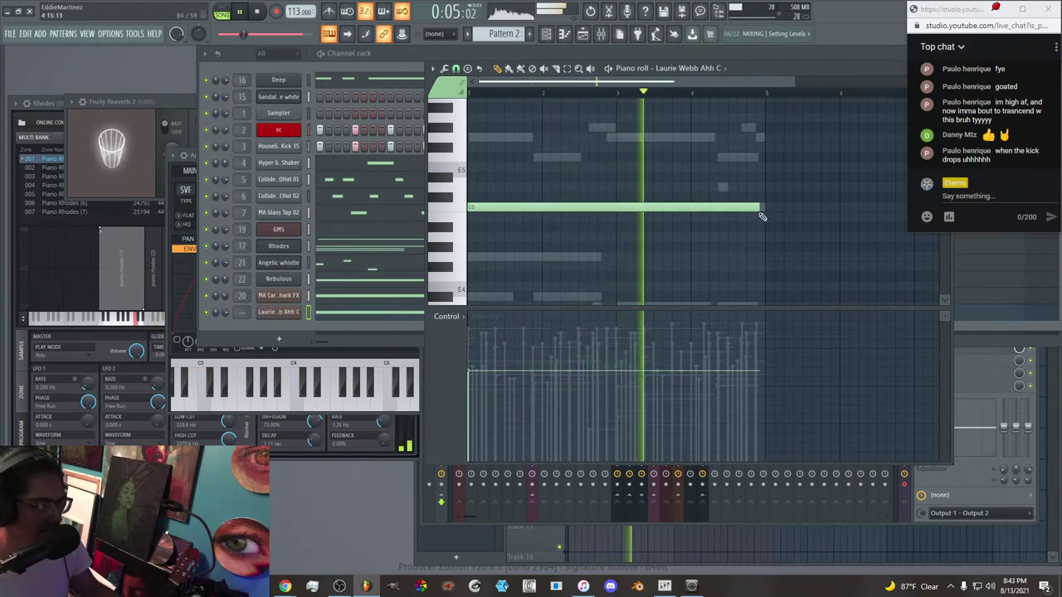
pyautogui.moveTo(759, 211); pyautogui.dragTo(762, 211)
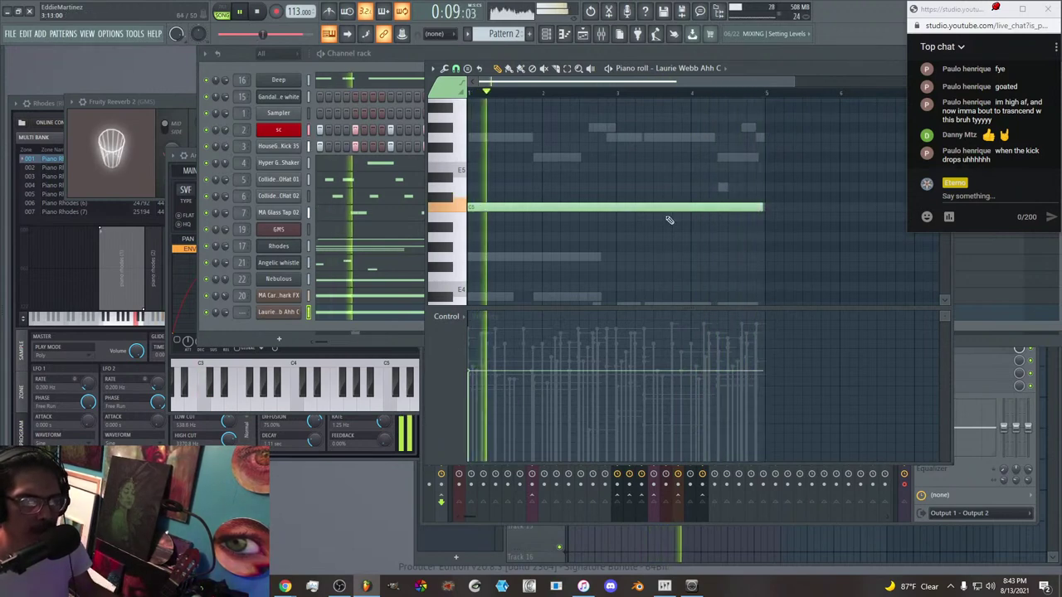
# Enable looping in the Granulizer of the Laurie Webb Ahh C channel and restart playback.
pyautogui.click(280, 312)
pyautogui.press('space')
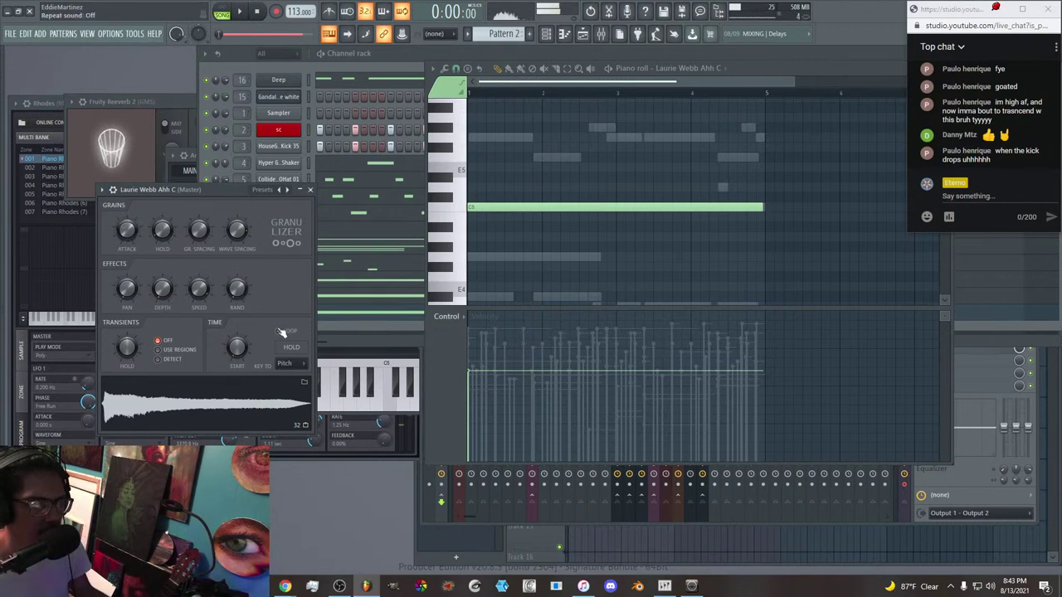
pyautogui.press('space')
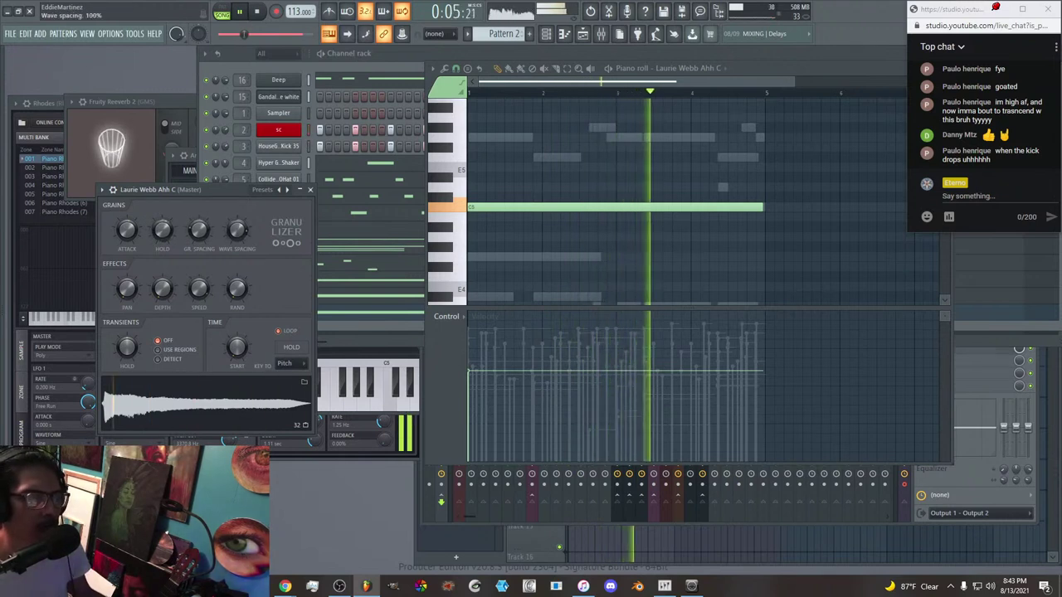
# Adjust the Granulizer's wave spacing, pan and start time, set the grain attack to 5 ms and close the plugin.
pyautogui.moveTo(236, 229); pyautogui.dragTo(237, 237)
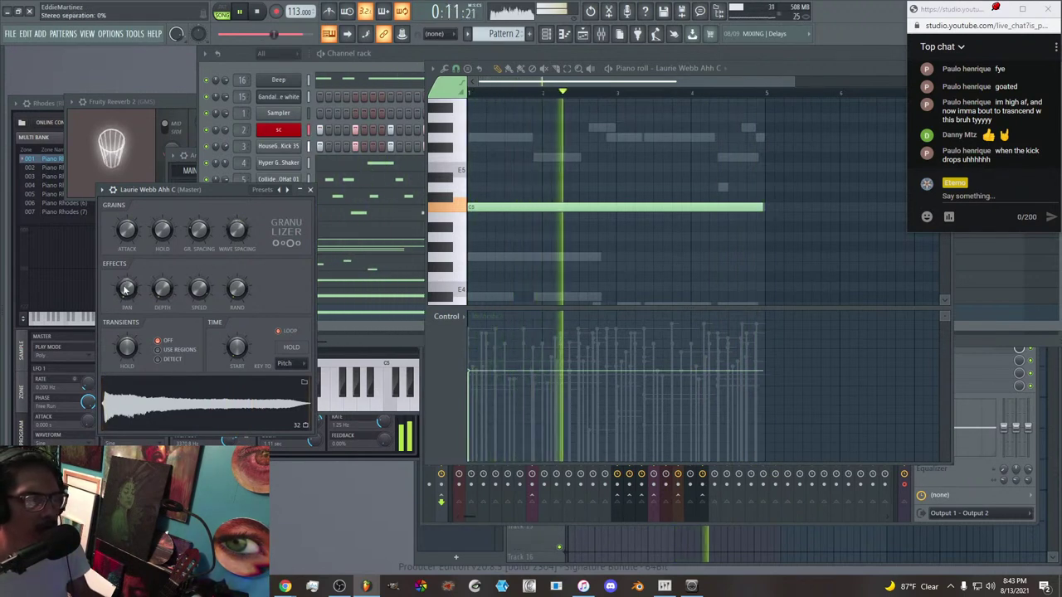
pyautogui.moveTo(126, 287); pyautogui.dragTo(126, 277)
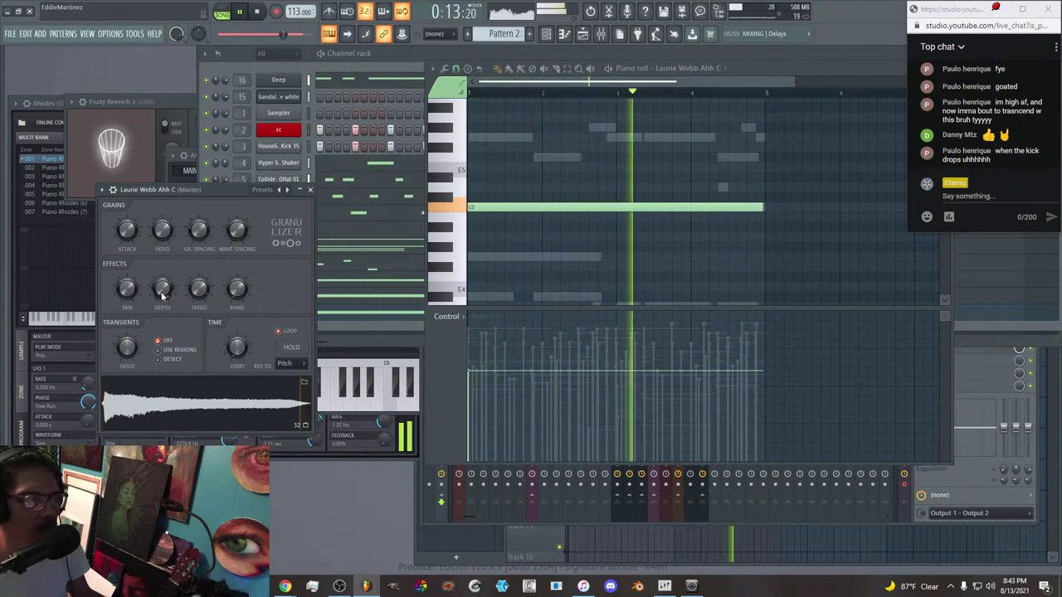
pyautogui.moveTo(237, 231); pyautogui.dragTo(237, 259)
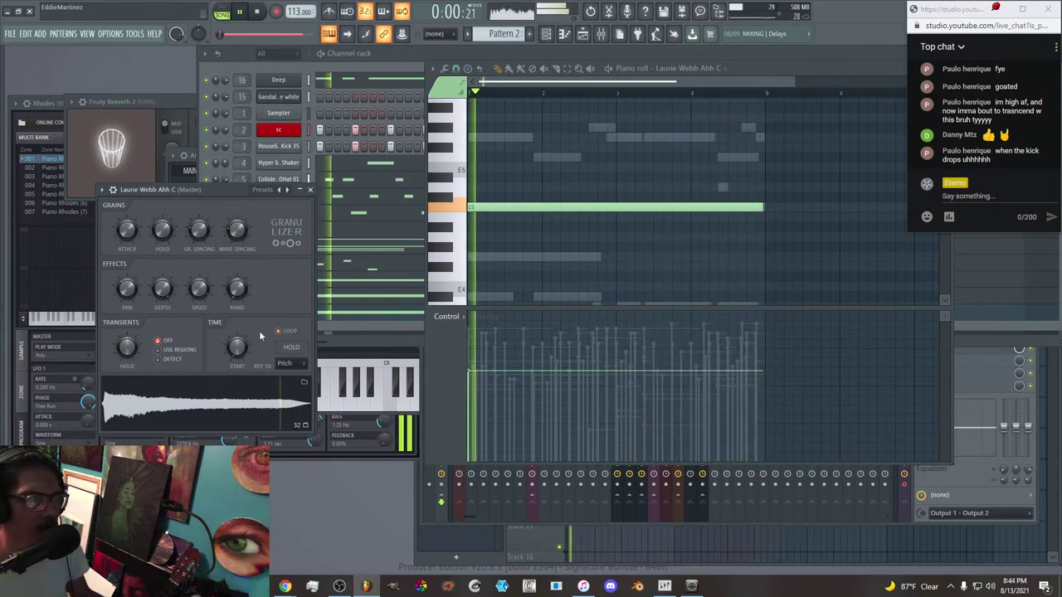
pyautogui.moveTo(236, 353); pyautogui.dragTo(235, 340)
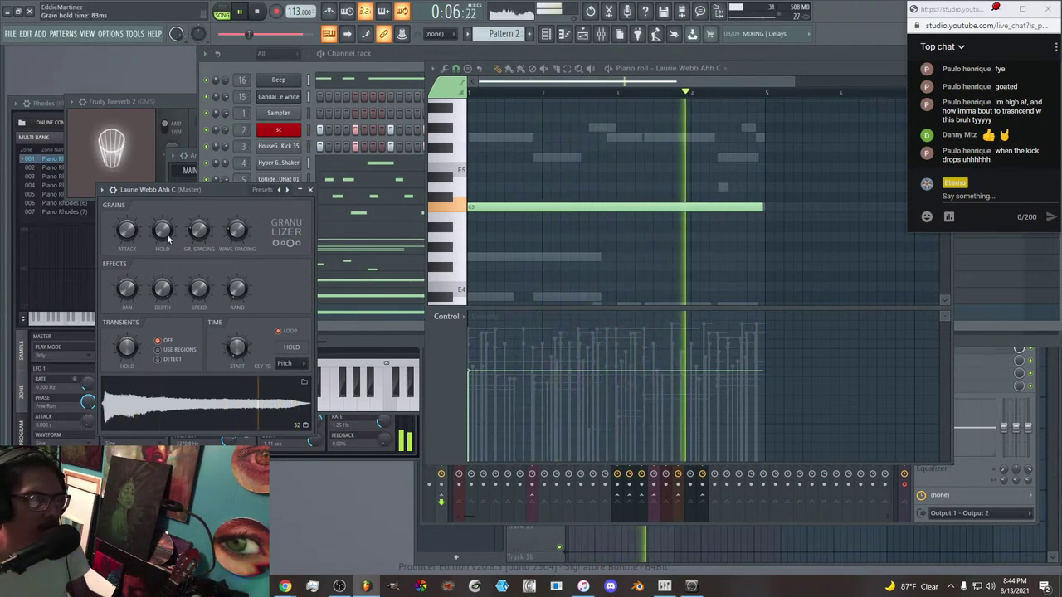
pyautogui.moveTo(132, 237); pyautogui.dragTo(132, 227)
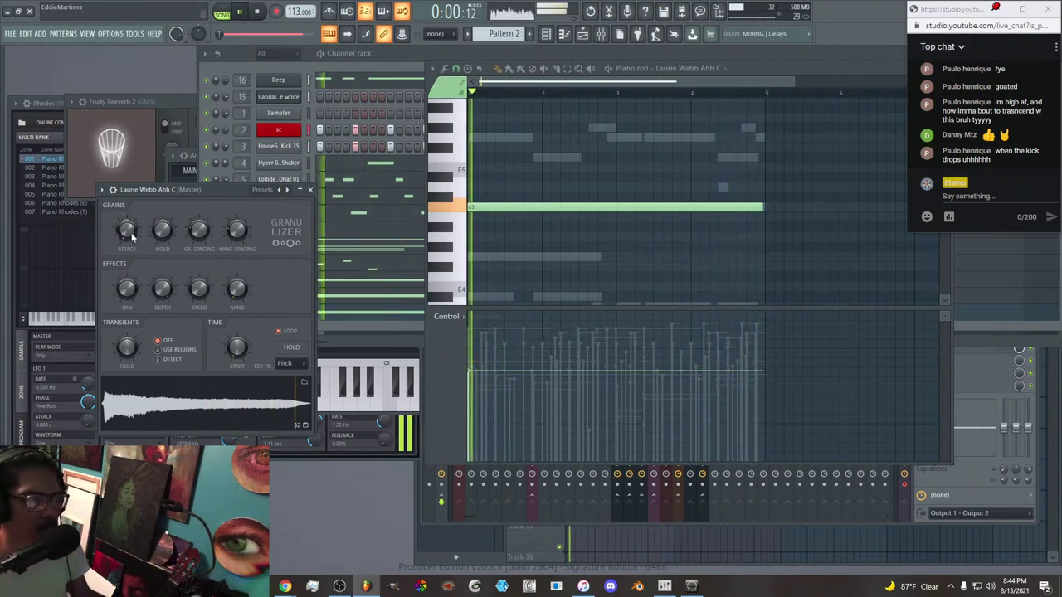
pyautogui.press('space')
pyautogui.press('space')
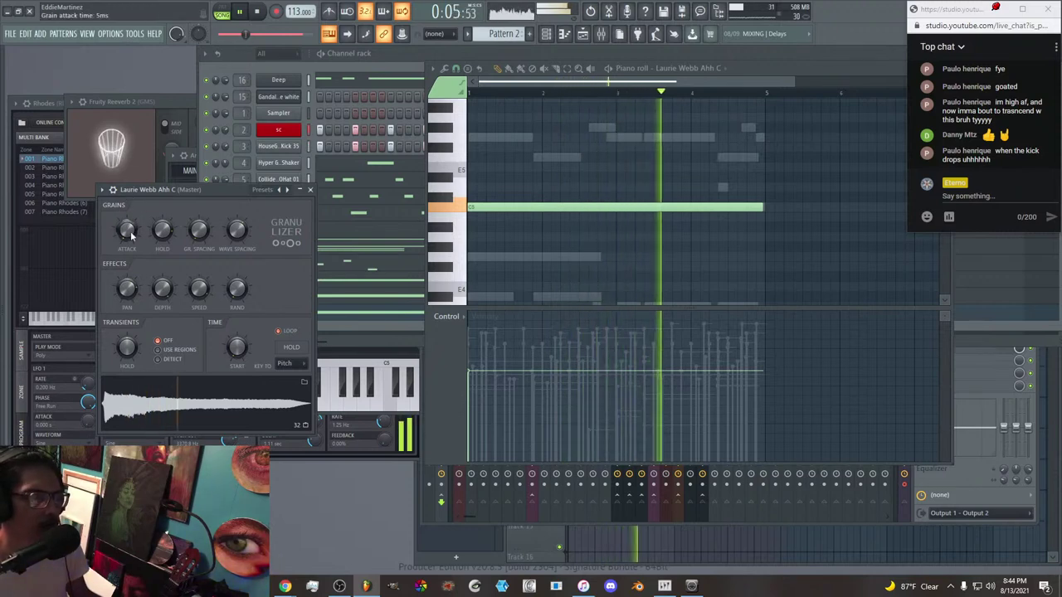
pyautogui.click(312, 190)
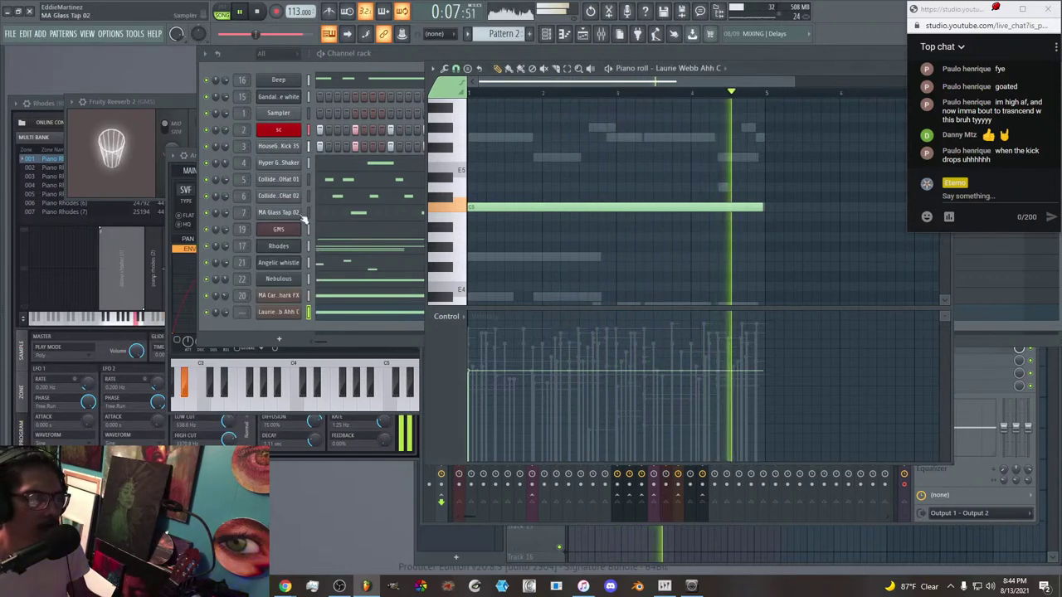
# Lower the Laurie Webb Ahh C channel volume to 40% and route the channel to mixer insert 23.
pyautogui.click(221, 314)
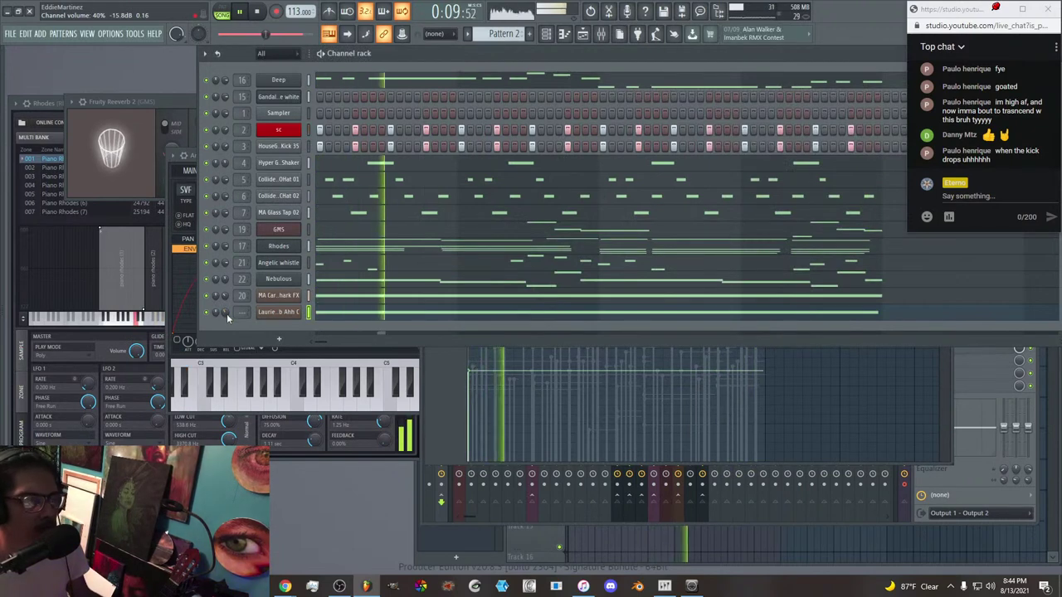
pyautogui.click(602, 36)
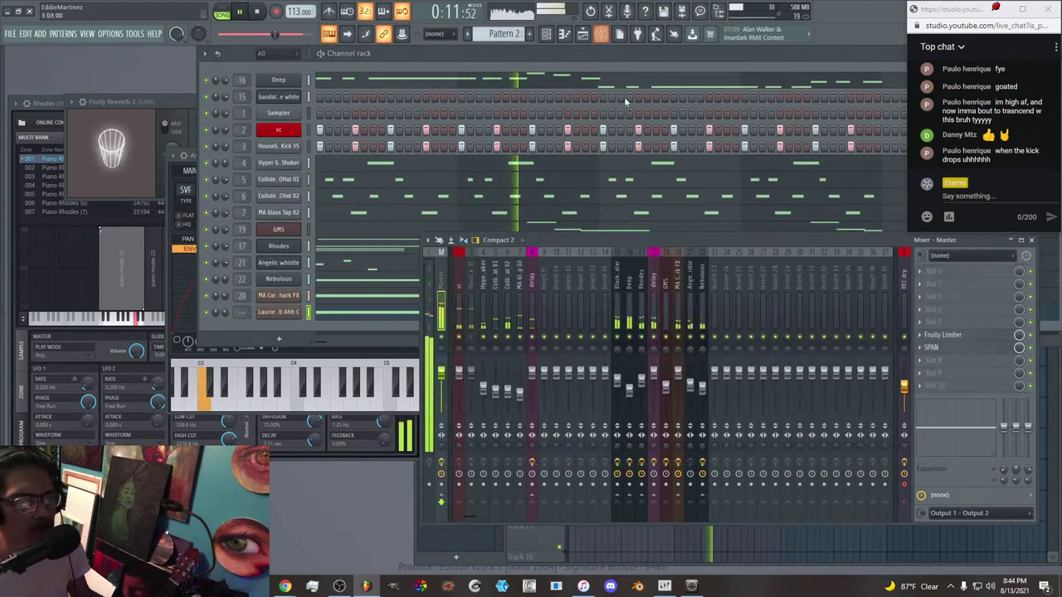
pyautogui.rightClick(711, 309)
pyautogui.moveTo(771, 362)
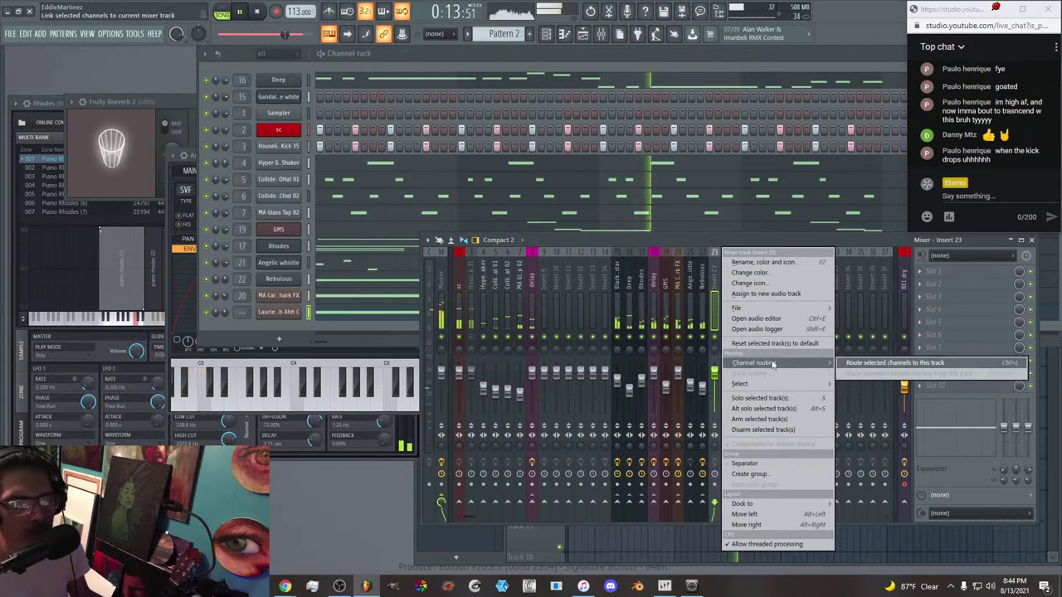
pyautogui.click(868, 362)
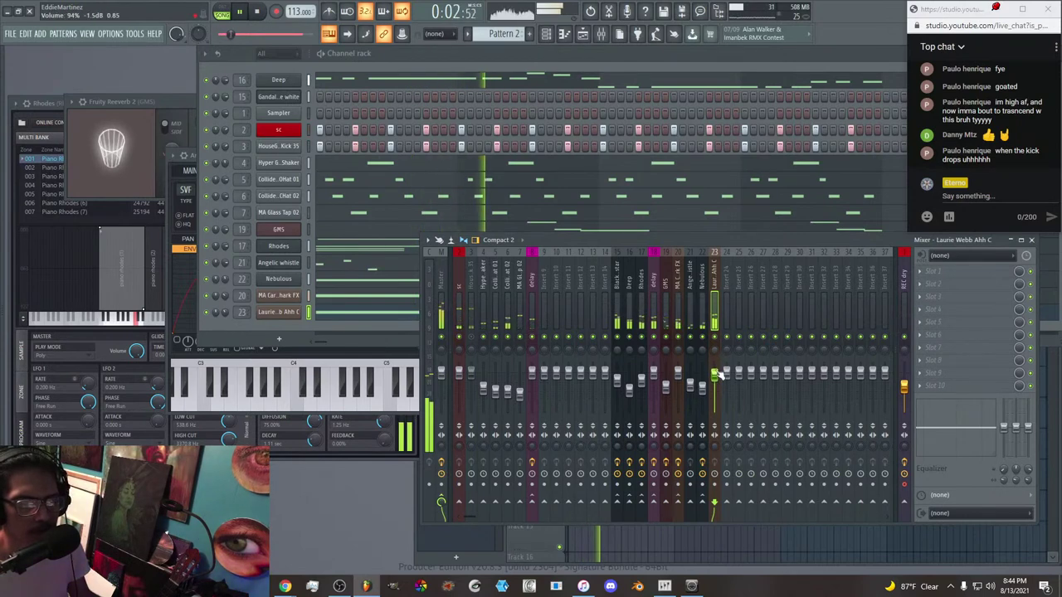
# Insert Fruity parametric EQ 2 in slot 1 of the Laurie Webb Ahh C track, using the steep4 low preset with its high pass near 232 Hz.
pyautogui.click(920, 271)
pyautogui.moveTo(932, 284)
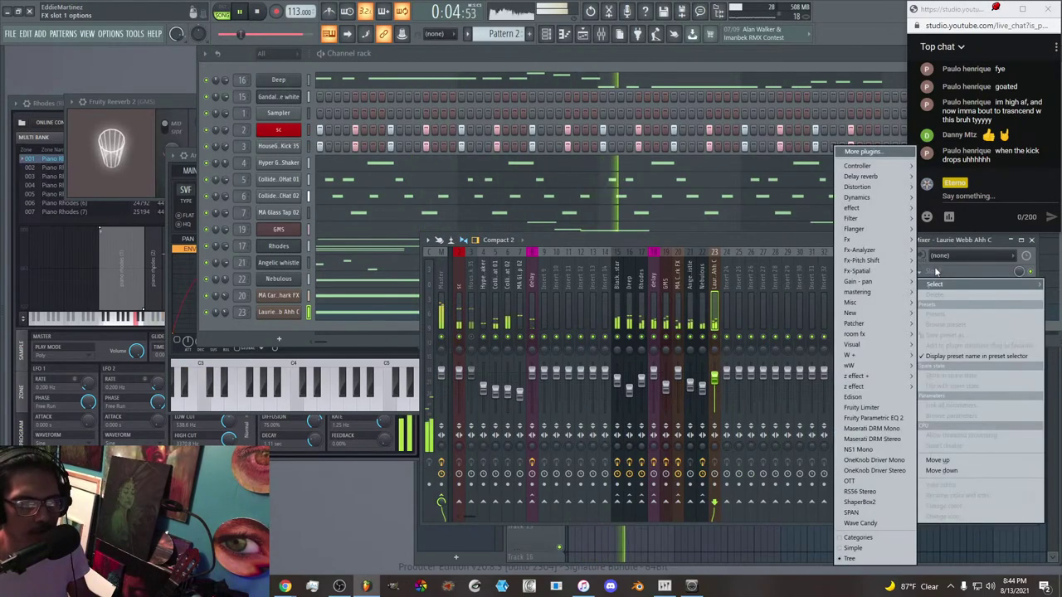
pyautogui.click(905, 418)
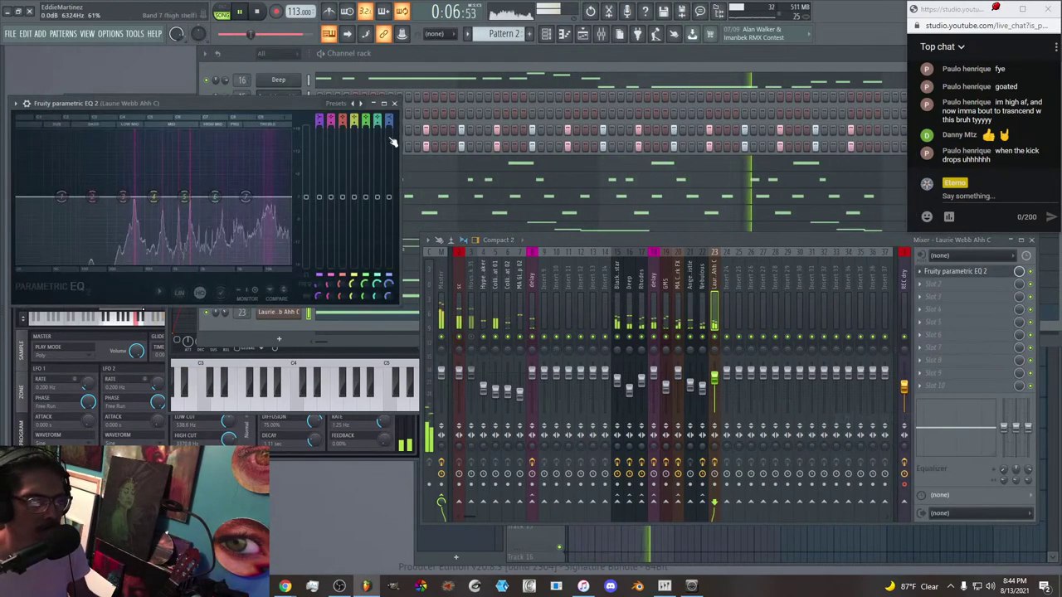
pyautogui.click(363, 104)
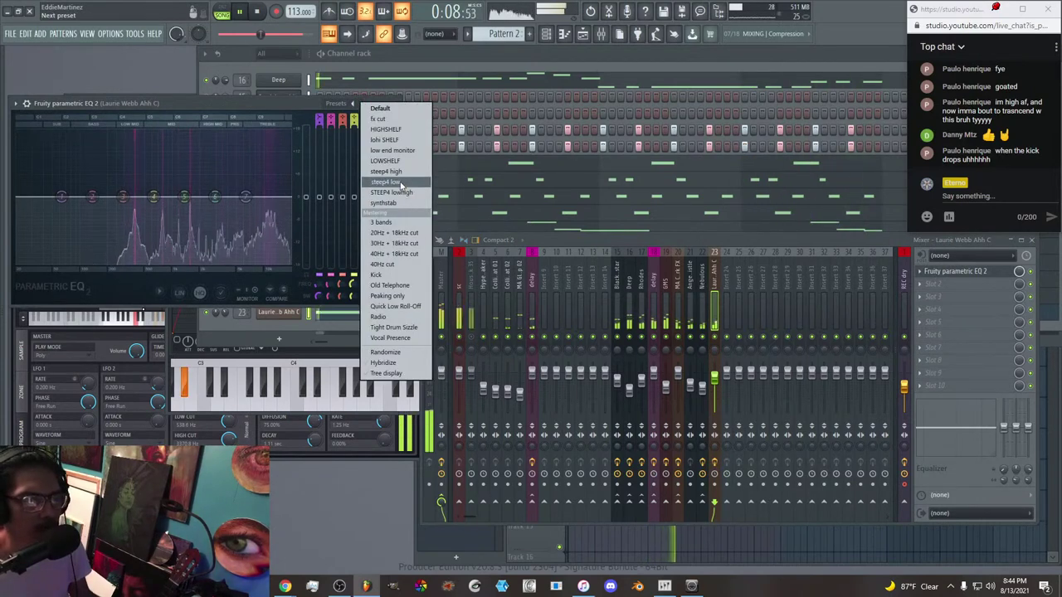
pyautogui.click(389, 183)
pyautogui.moveTo(183, 108); pyautogui.dragTo(250, 114)
pyautogui.moveTo(105, 203); pyautogui.dragTo(186, 217)
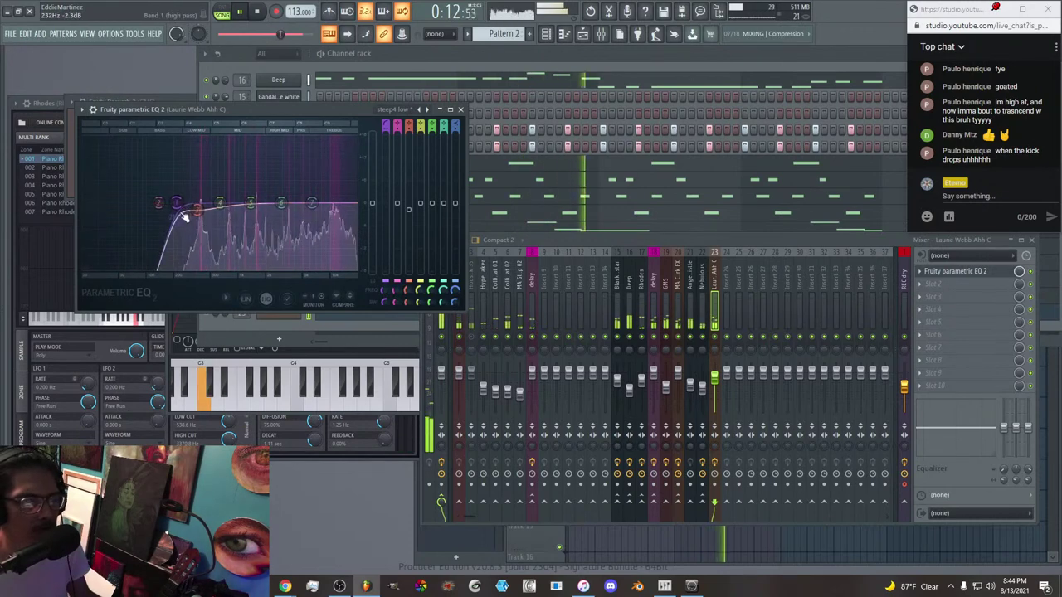
pyautogui.click(461, 108)
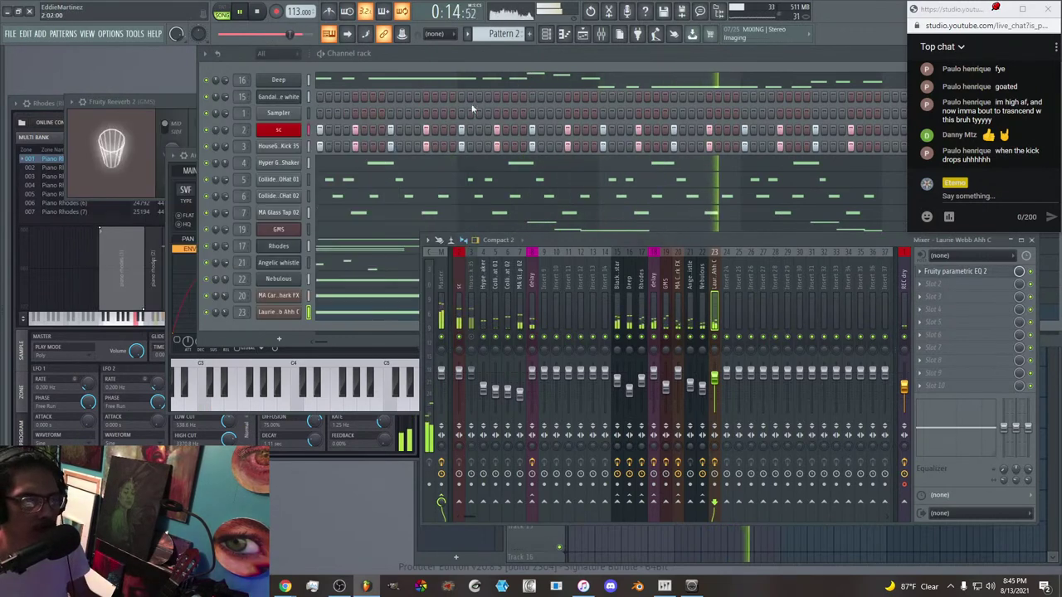
# Rename mixer insert 24 as reberb and colour it indigo (#6D359F).
pyautogui.rightClick(727, 299)
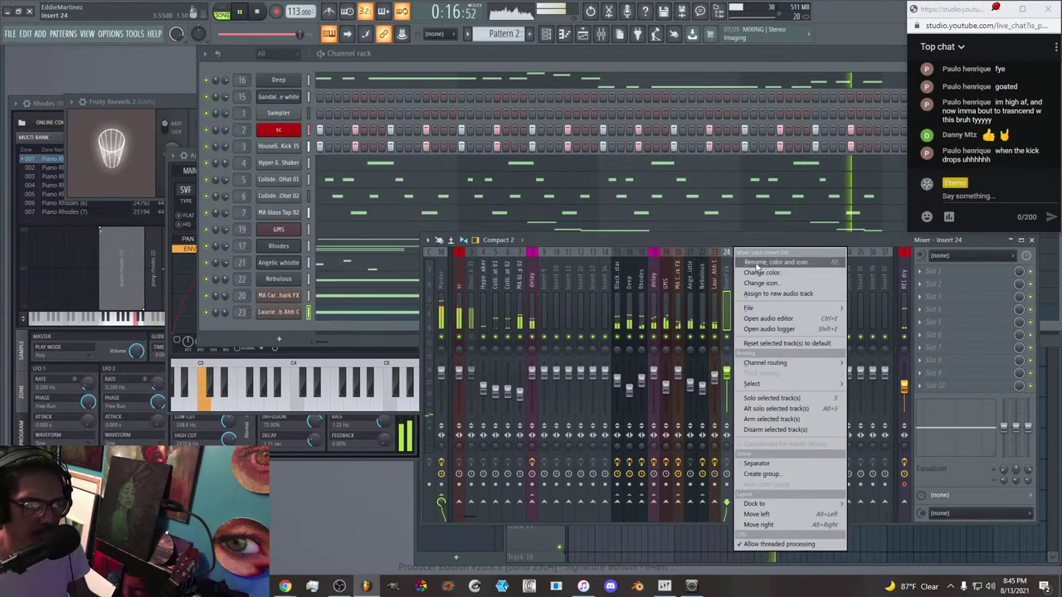
pyautogui.click(760, 262)
pyautogui.write('reberb')
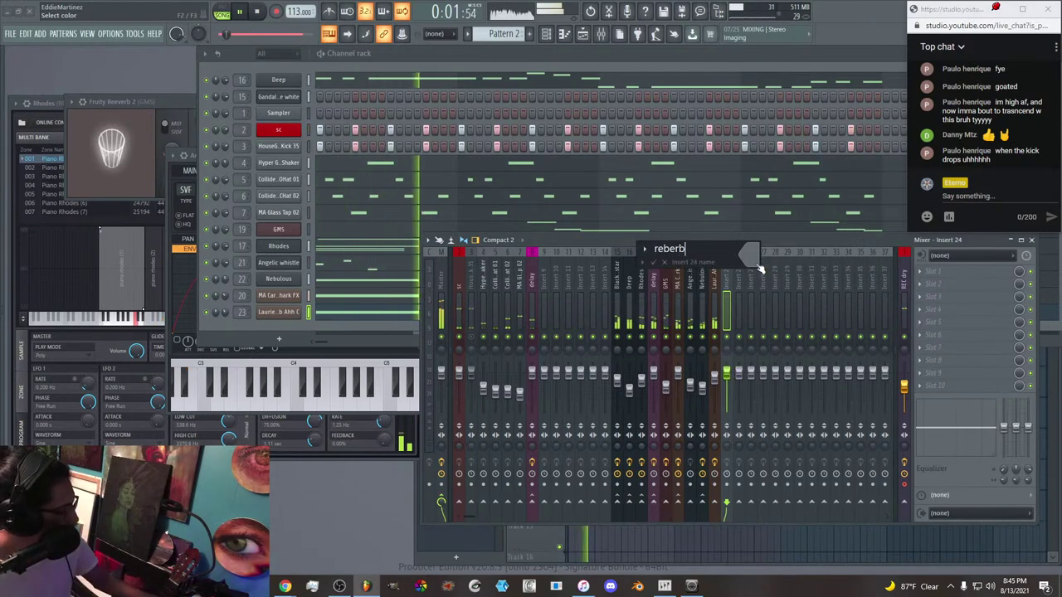
pyautogui.click(753, 253)
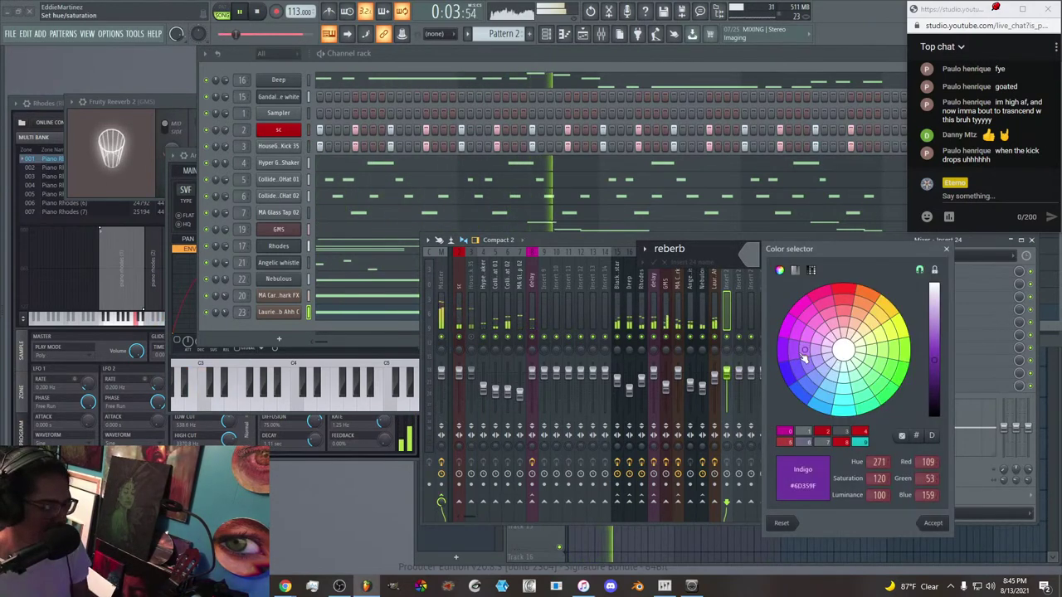
pyautogui.press('Return')
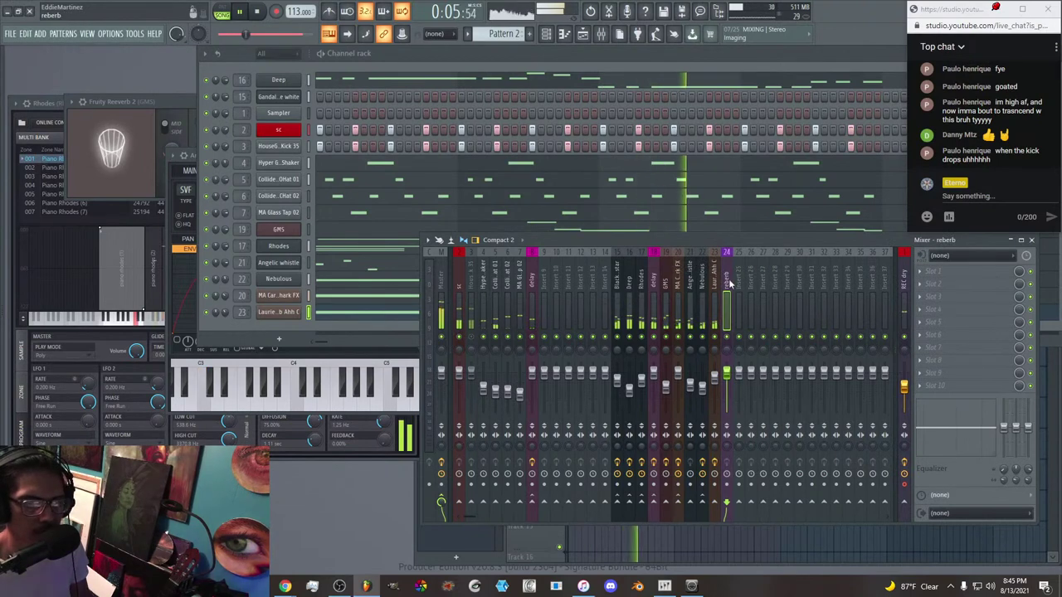
# Insert Fruity parametric EQ 2 in slot 1 of the reberb track, load its fx cut preset and close the plugin.
pyautogui.click(920, 271)
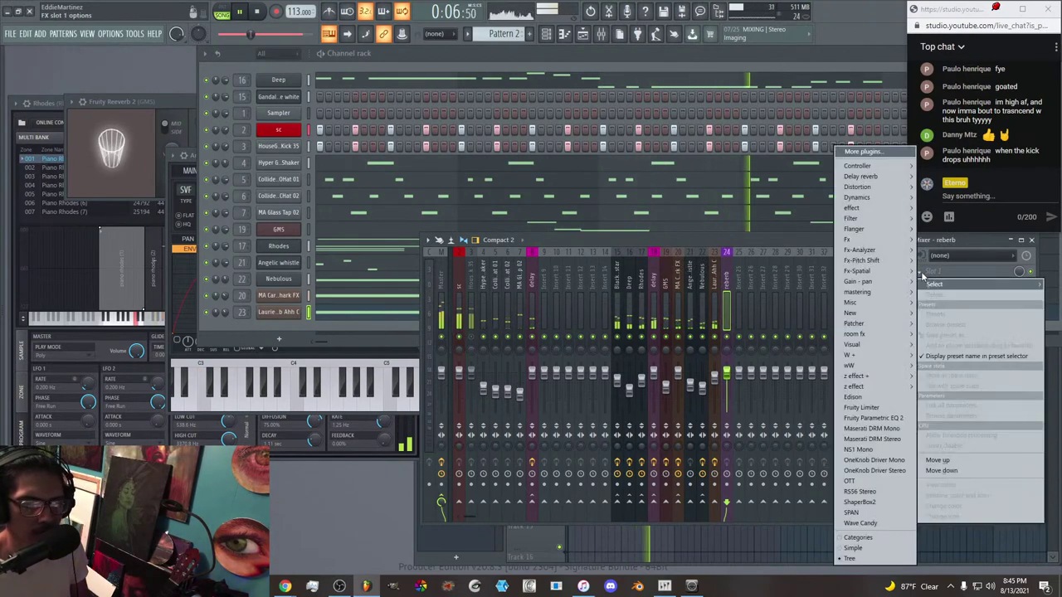
pyautogui.click(892, 419)
pyautogui.click(394, 133)
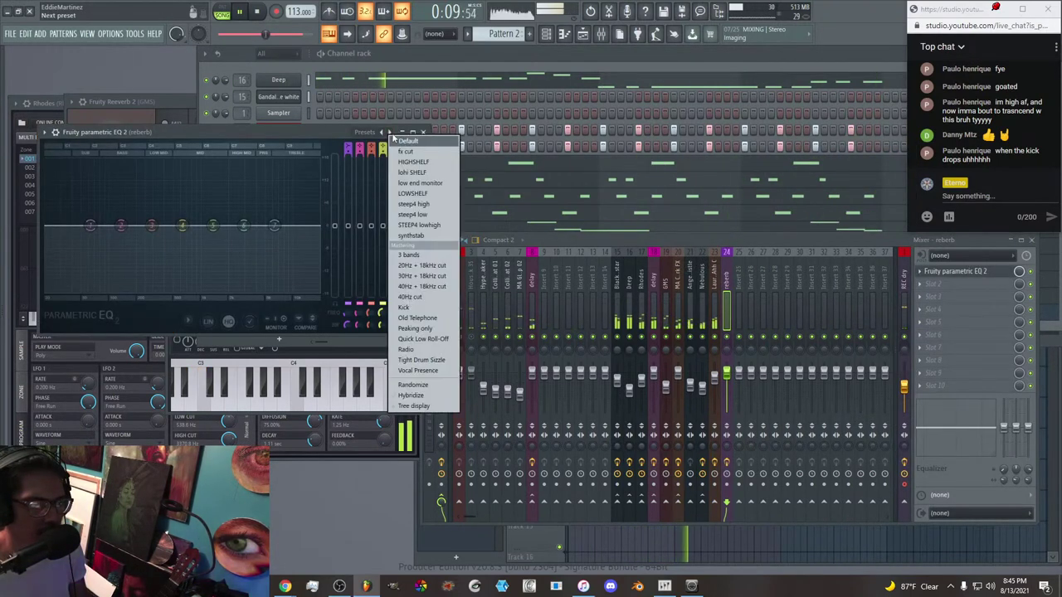
pyautogui.click(417, 158)
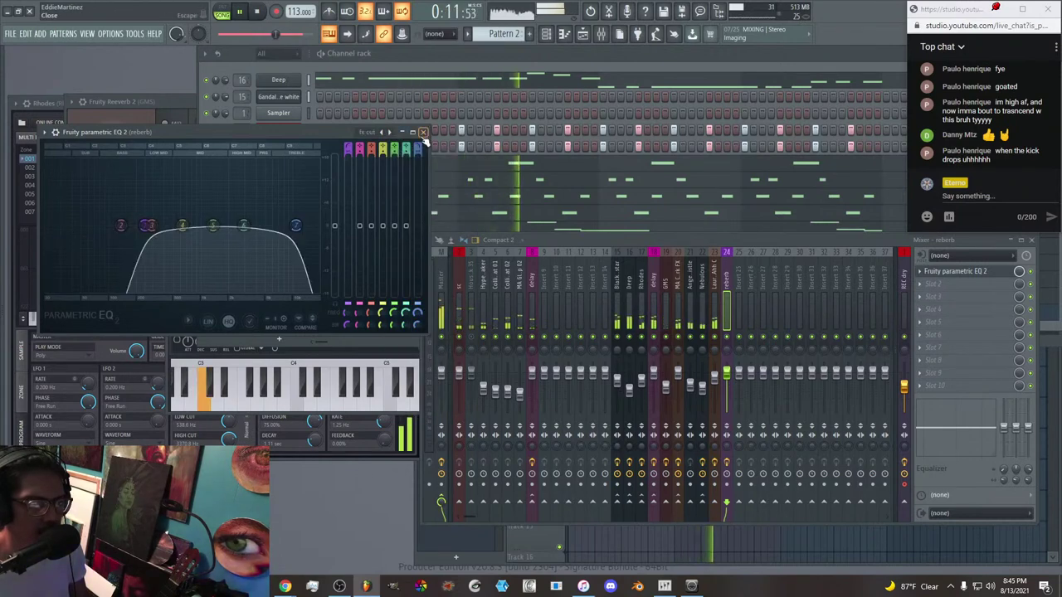
pyautogui.click(422, 132)
# Insert Fruity Reeverb 2 in slot 2 of the reberb track, lowering its dry level and raising its wet level.
pyautogui.click(937, 283)
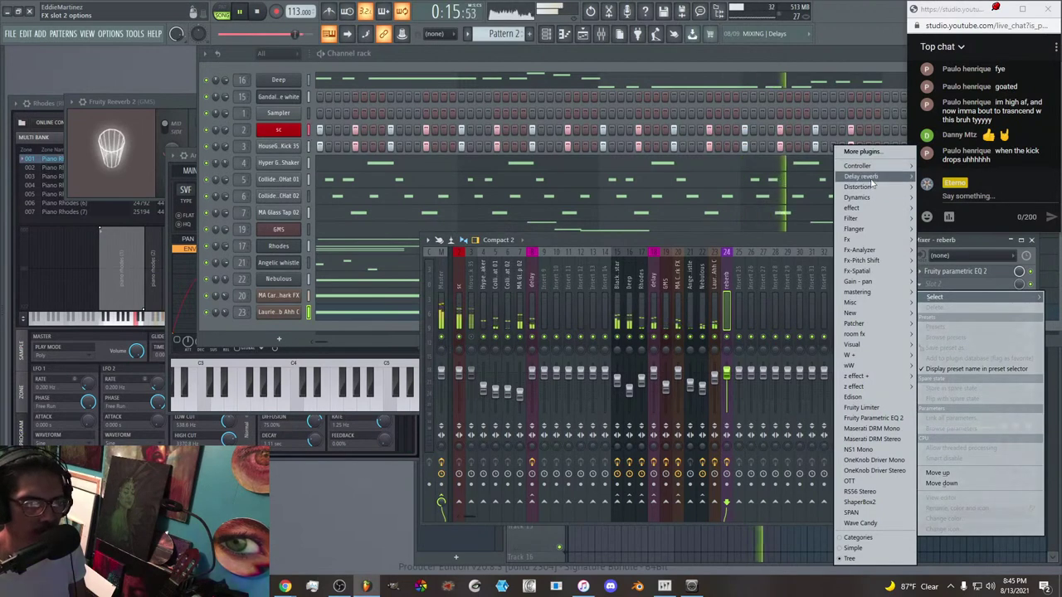
pyautogui.moveTo(860, 176)
pyautogui.click(796, 229)
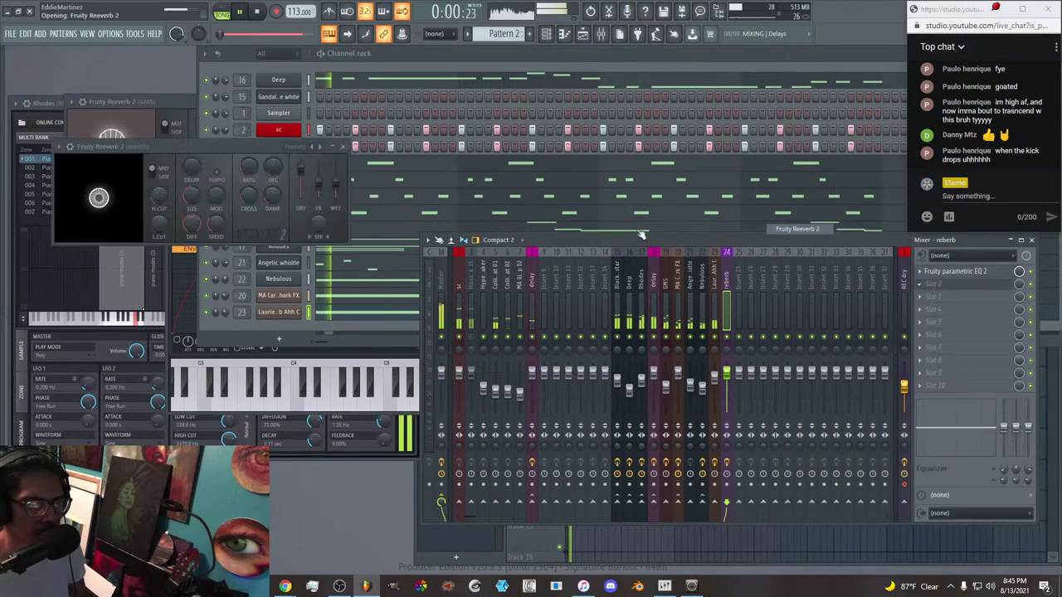
pyautogui.moveTo(335, 184); pyautogui.dragTo(301, 191)
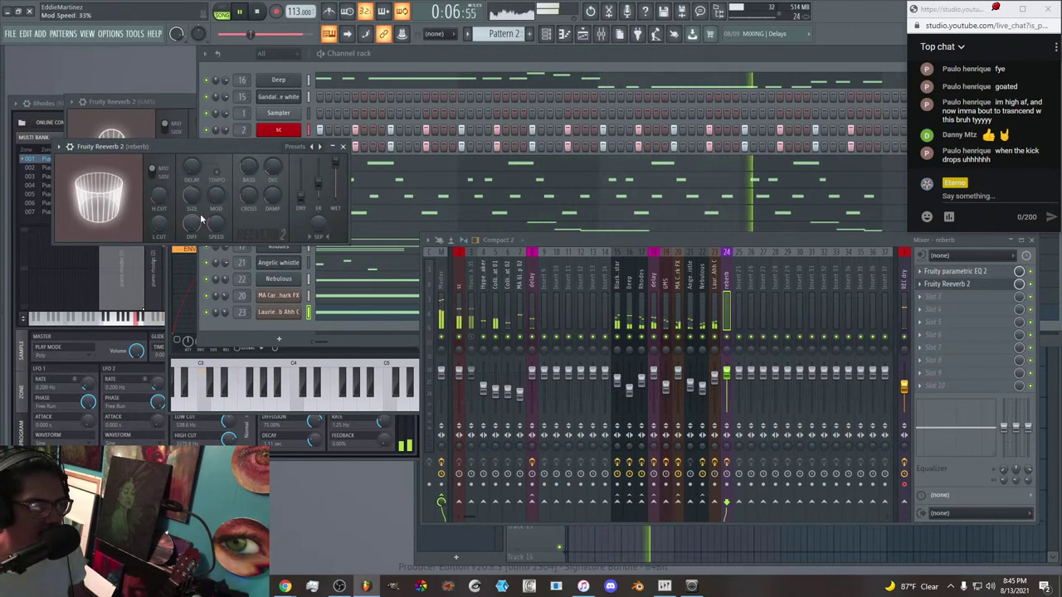
# Send the Laurie Webb Ahh C track to reberb, set the Reeverb 2 decay time to 5.5 sec and close the plugin.
pyautogui.click(713, 317)
pyautogui.click(726, 501)
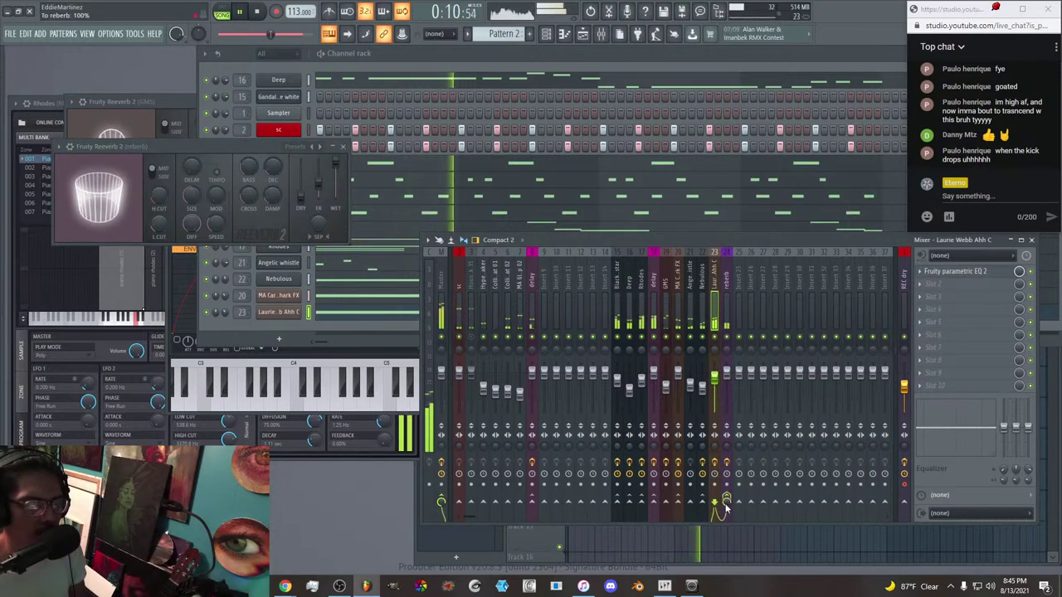
pyautogui.click(727, 315)
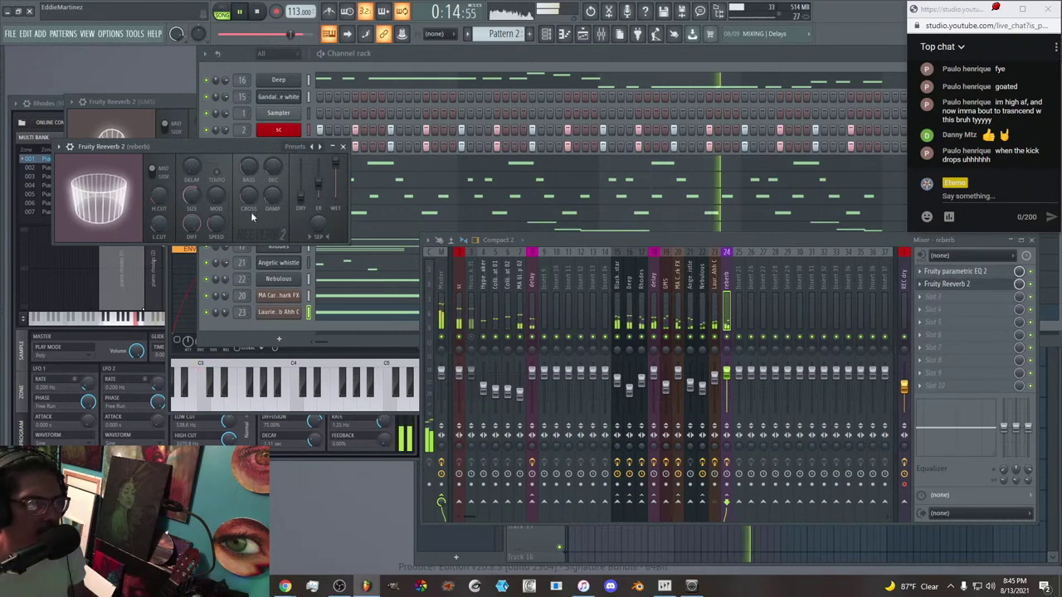
pyautogui.moveTo(268, 173); pyautogui.dragTo(268, 158)
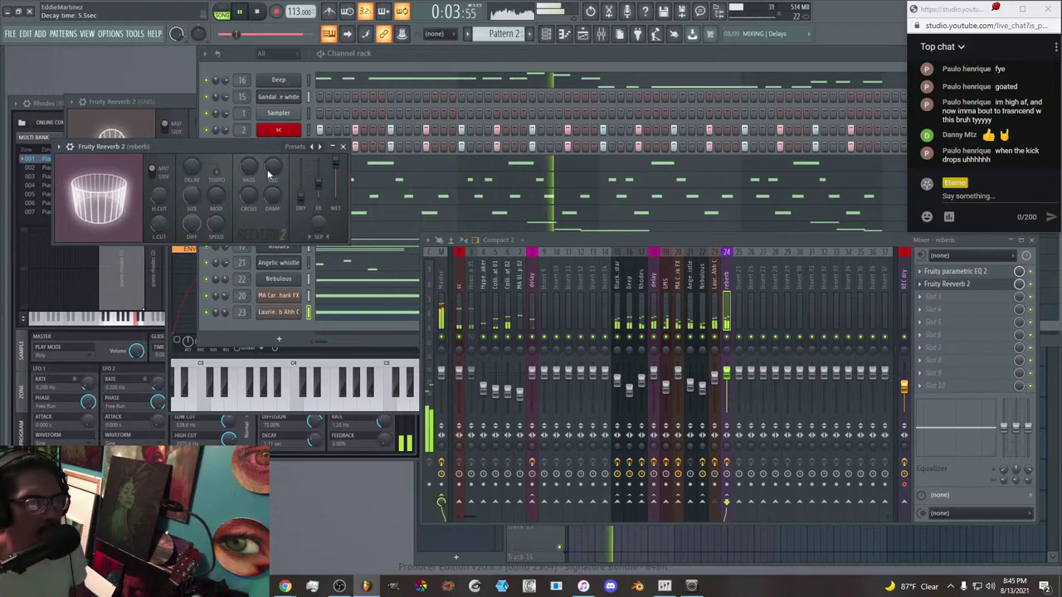
pyautogui.click(342, 147)
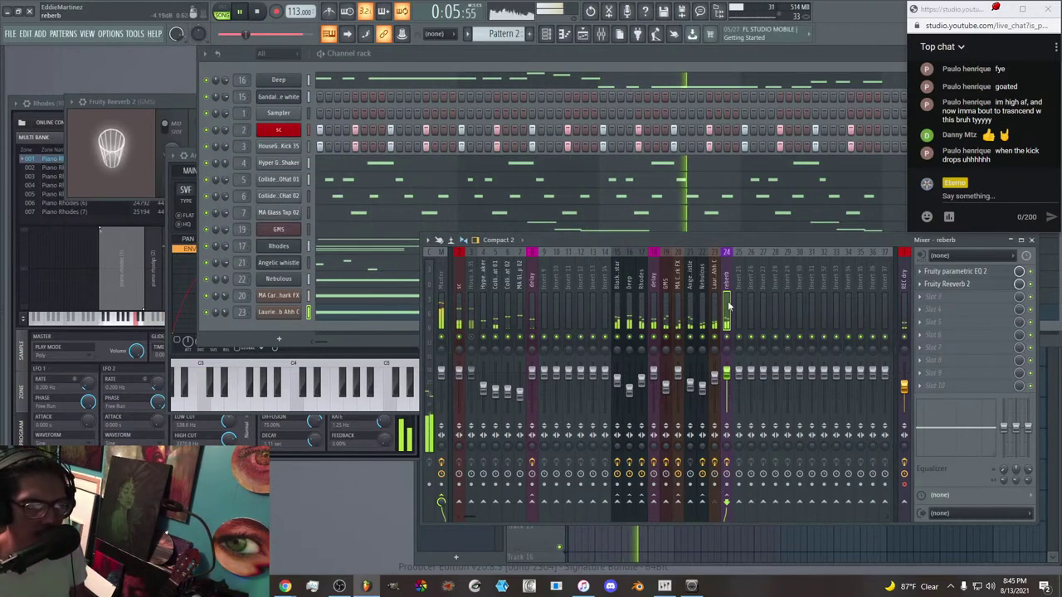
# Copy the mixer state of the delay track on insert 18 to insert 25 and send the Laurie Webb Ahh C track to it.
pyautogui.rightClick(658, 295)
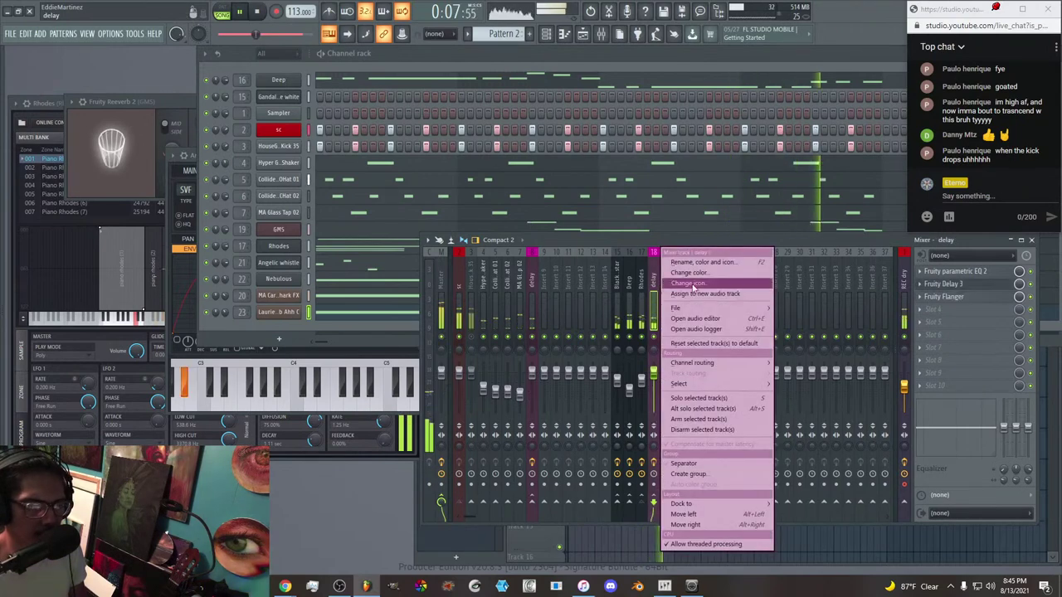
pyautogui.moveTo(679, 308)
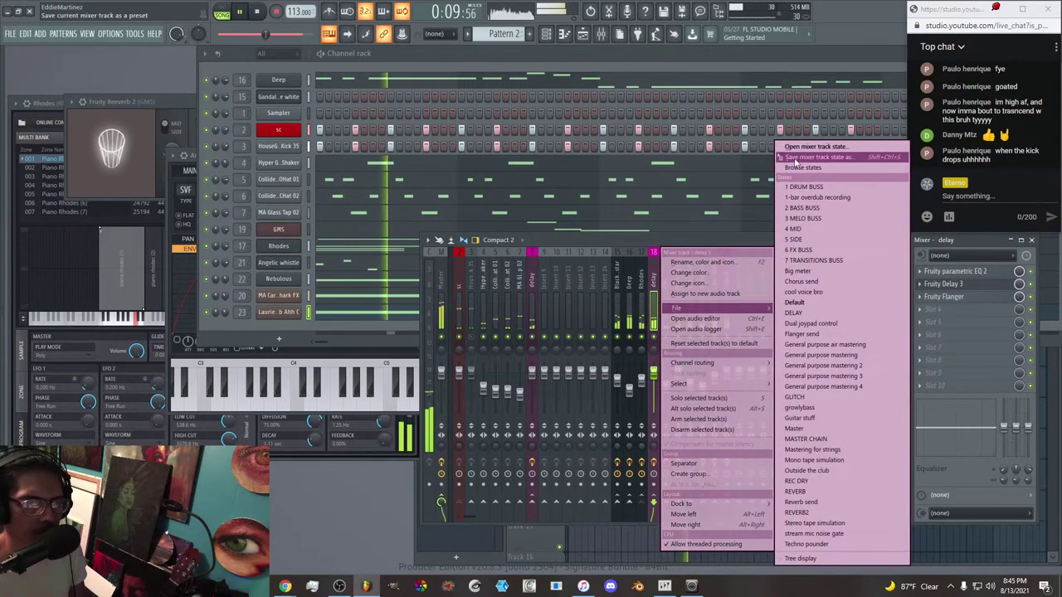
pyautogui.moveTo(817, 157); pyautogui.dragTo(738, 298)
pyautogui.click(715, 287)
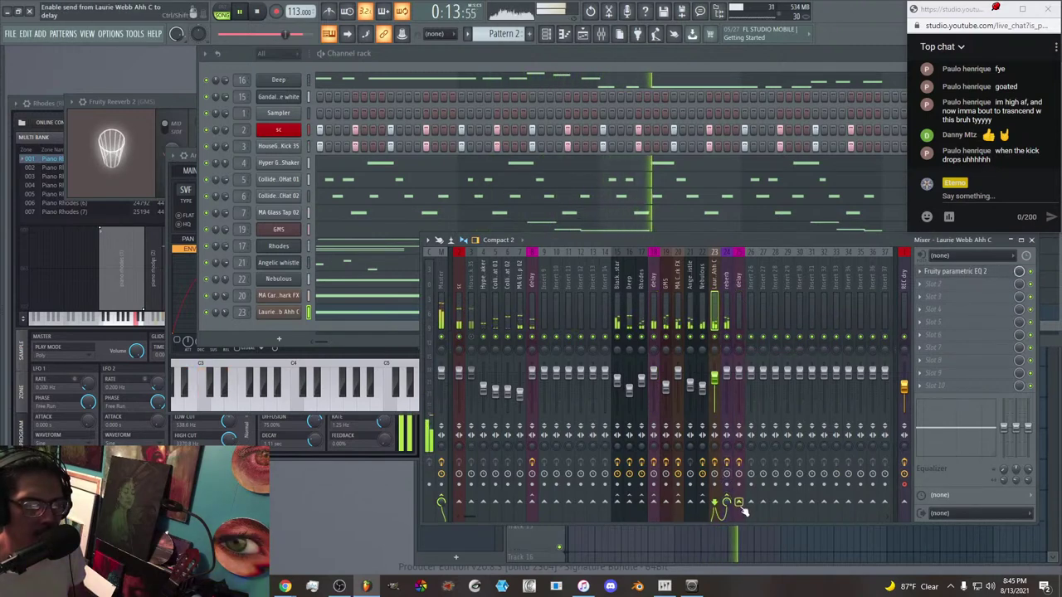
# Remove Fruity Flanger from slot 3 of the delay track on insert 25.
pyautogui.click(739, 309)
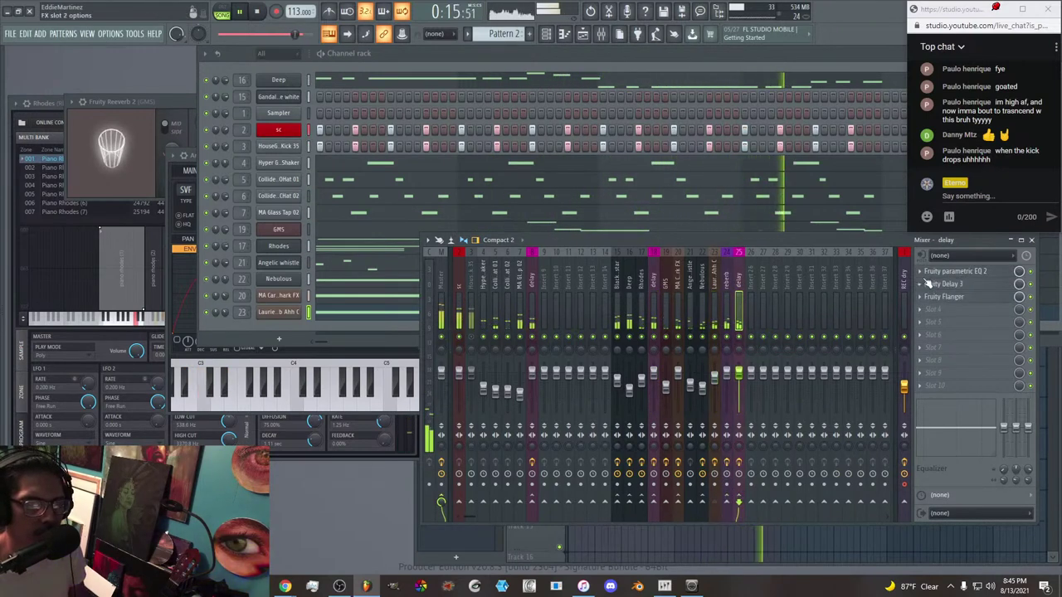
pyautogui.click(968, 286)
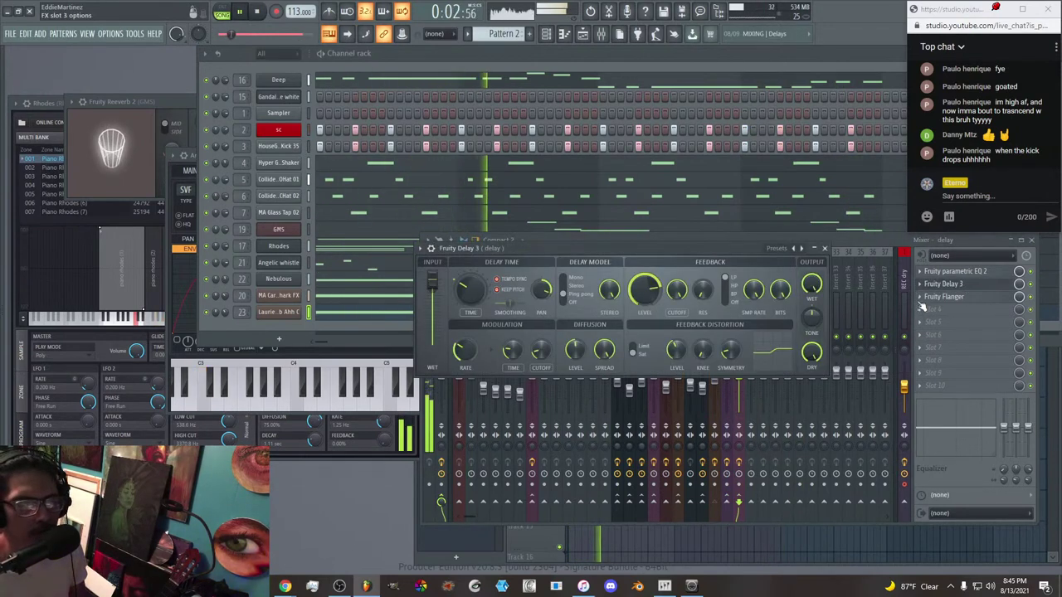
pyautogui.rightClick(969, 296)
pyautogui.click(954, 321)
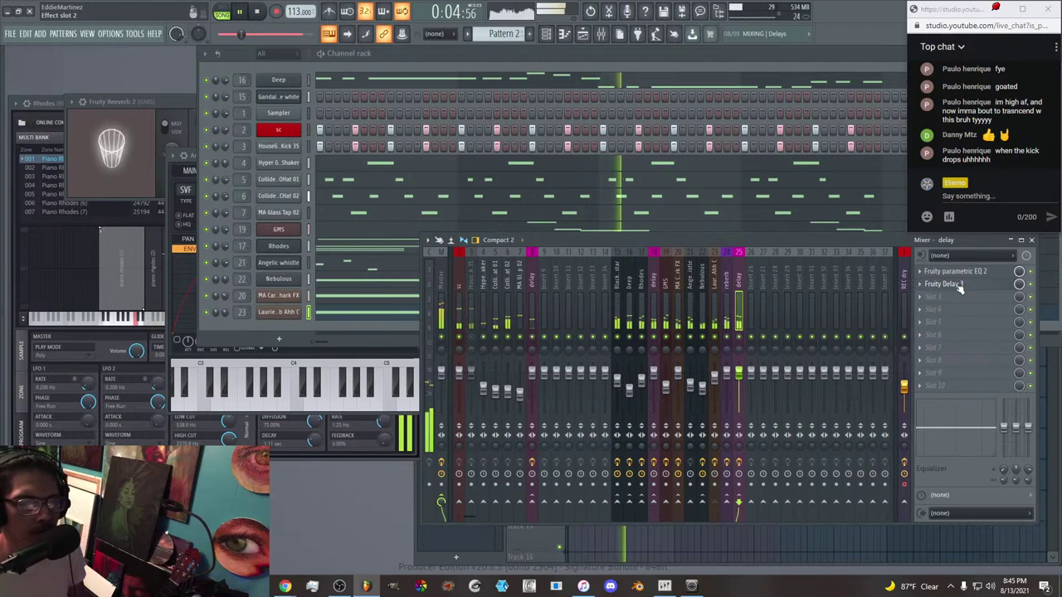
# In Fruity Delay 3 on insert 25, turn the delay pan to the negative side and adjust the delay time.
pyautogui.click(954, 285)
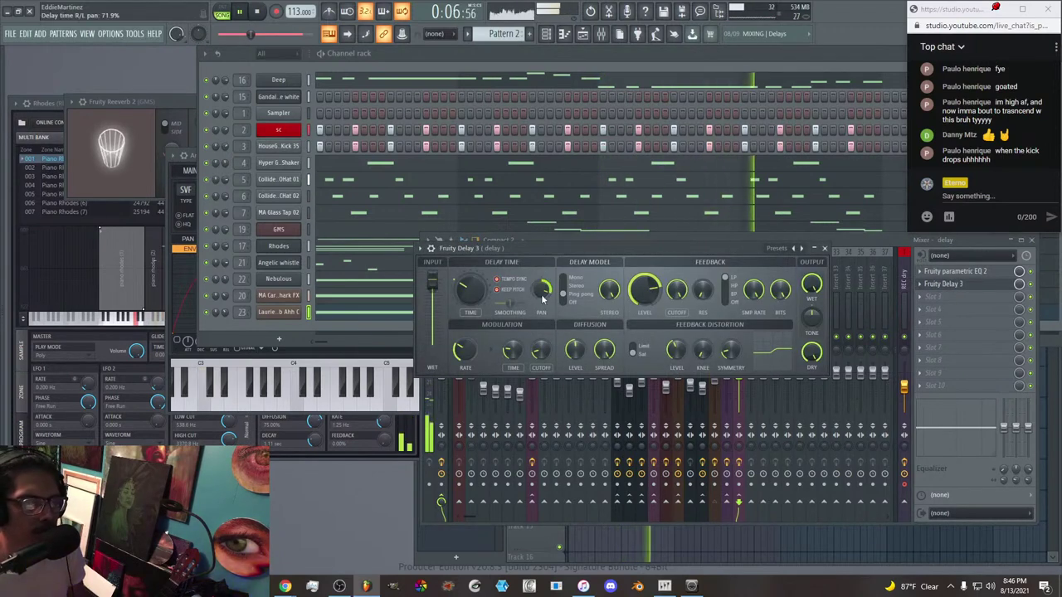
pyautogui.scroll(-5, 636, 292)
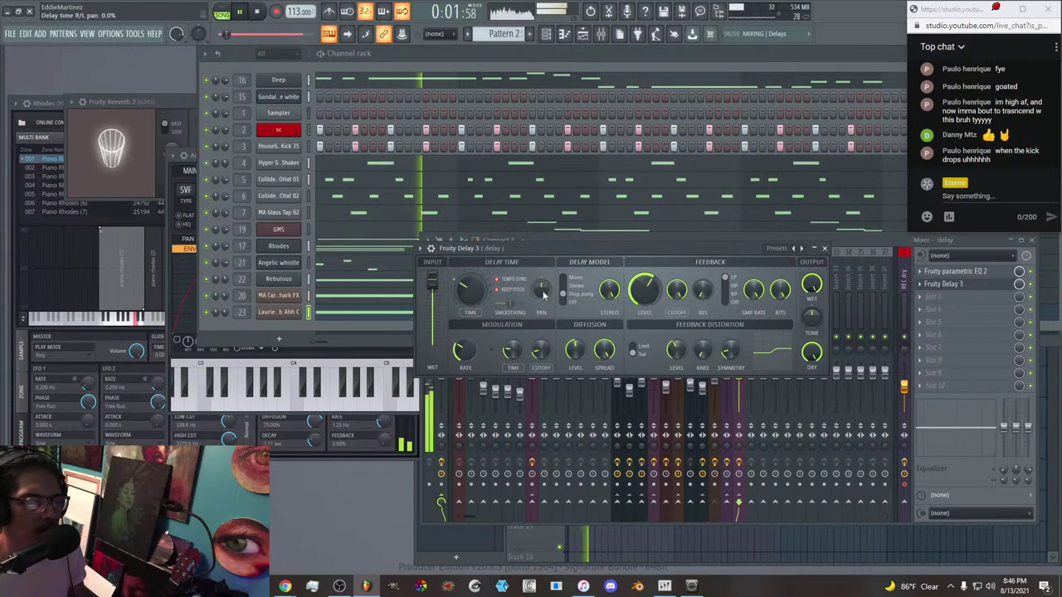
pyautogui.moveTo(540, 289); pyautogui.dragTo(541, 322)
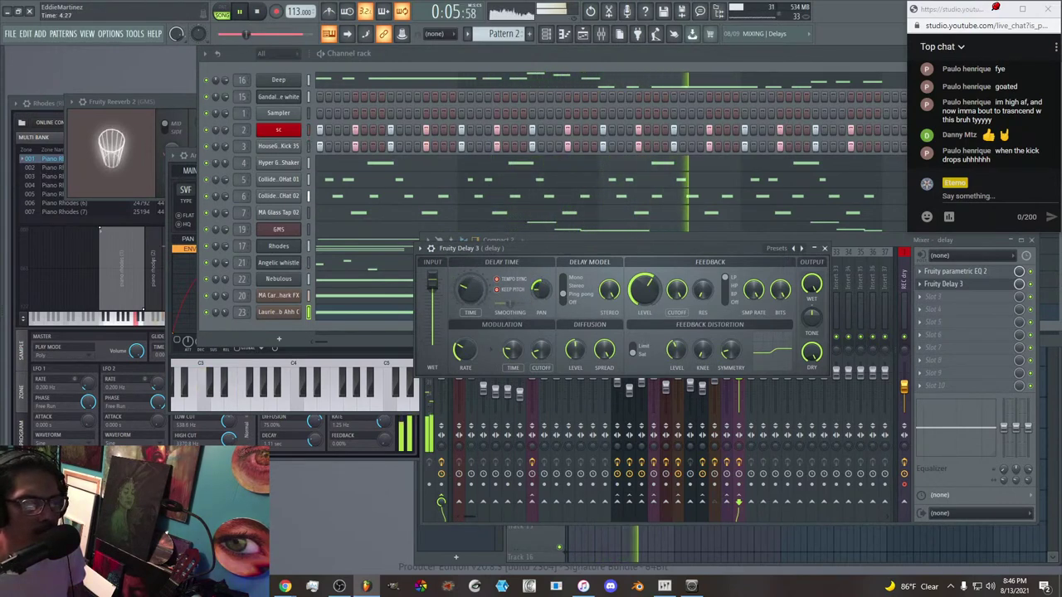
pyautogui.moveTo(469, 290); pyautogui.dragTo(469, 297)
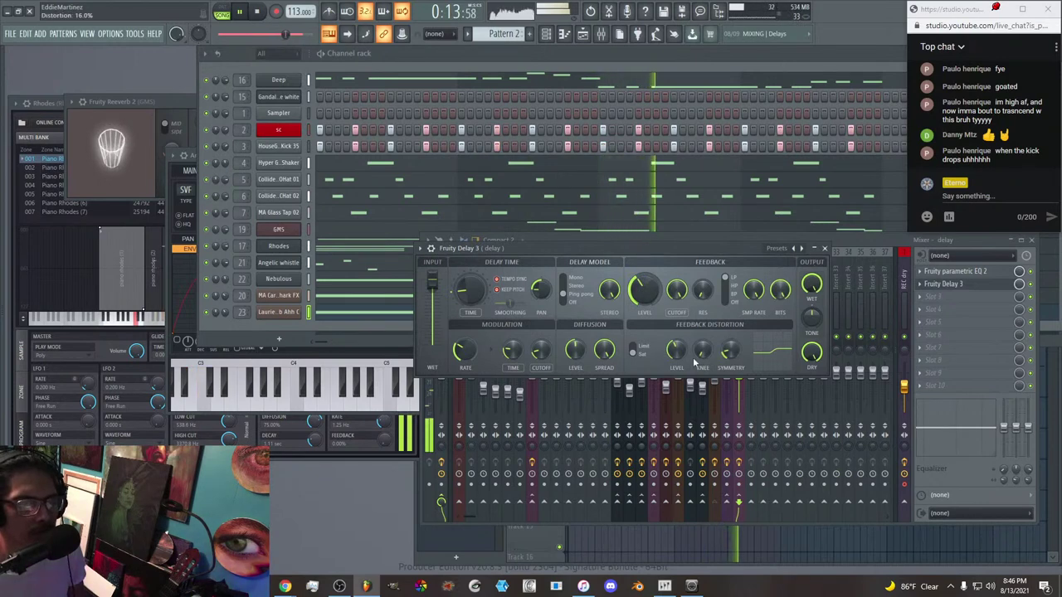
# Adjust Fruity Delay 3's feedback distortion level and modulation cutoff, set the modulation rate to 1.9 Hz and close the plugin.
pyautogui.moveTo(680, 352); pyautogui.dragTo(681, 346)
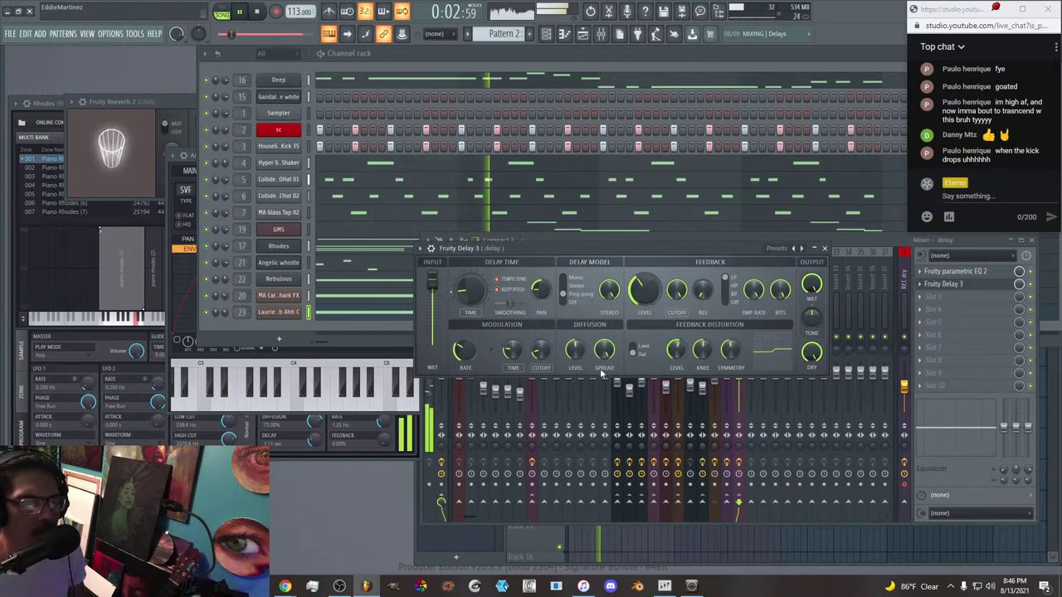
pyautogui.moveTo(544, 354); pyautogui.dragTo(543, 360)
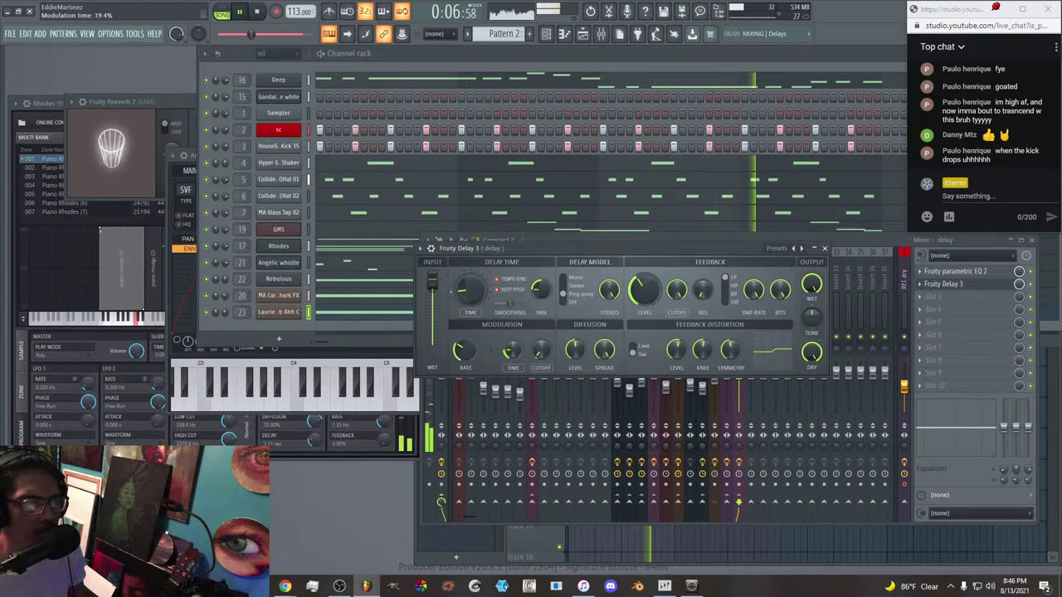
pyautogui.moveTo(466, 352); pyautogui.dragTo(466, 333)
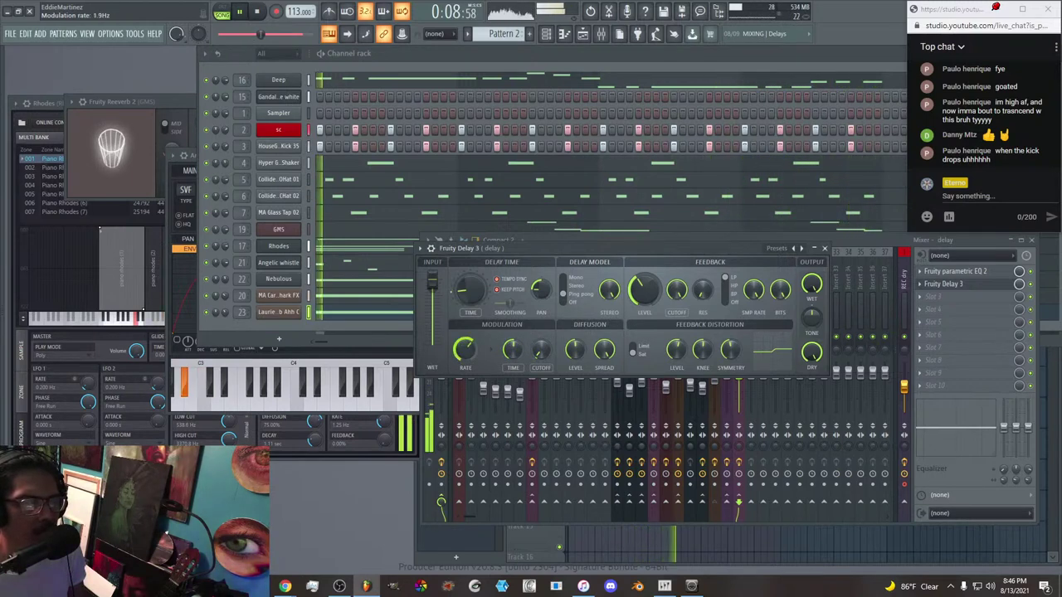
pyautogui.click(823, 249)
# Lower the Laurie Webb Ahh C mixer fader slightly and play the beat to check the mix.
pyautogui.click(727, 298)
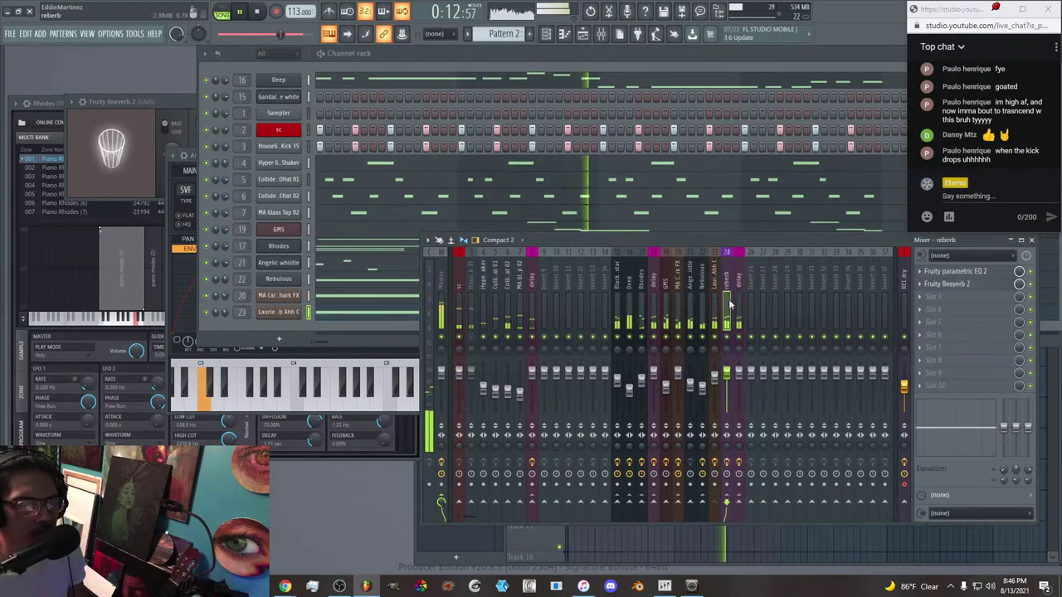
pyautogui.click(715, 295)
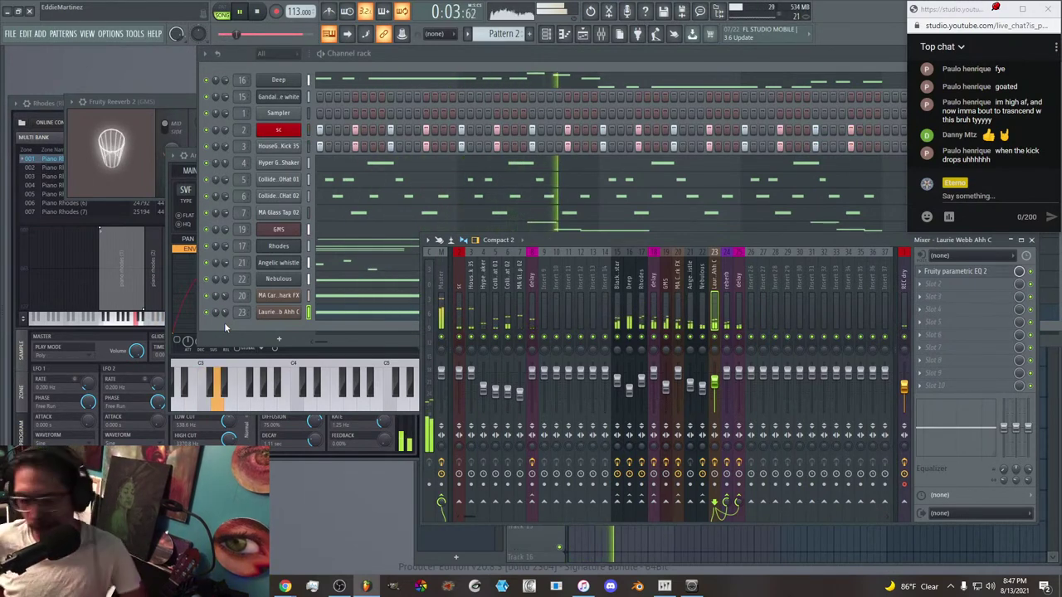
pyautogui.press('space')
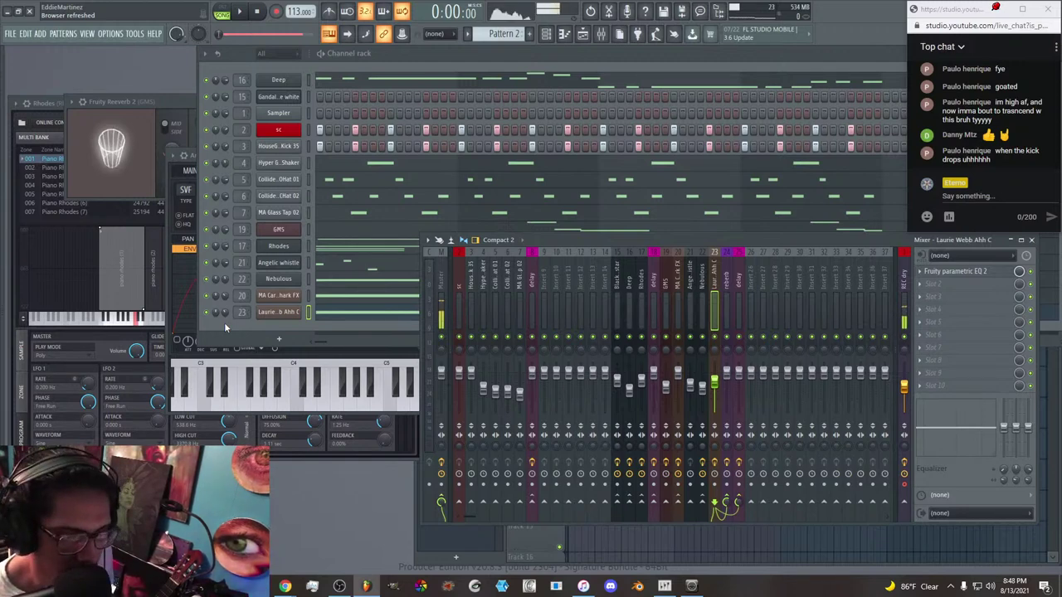
pyautogui.press('space')
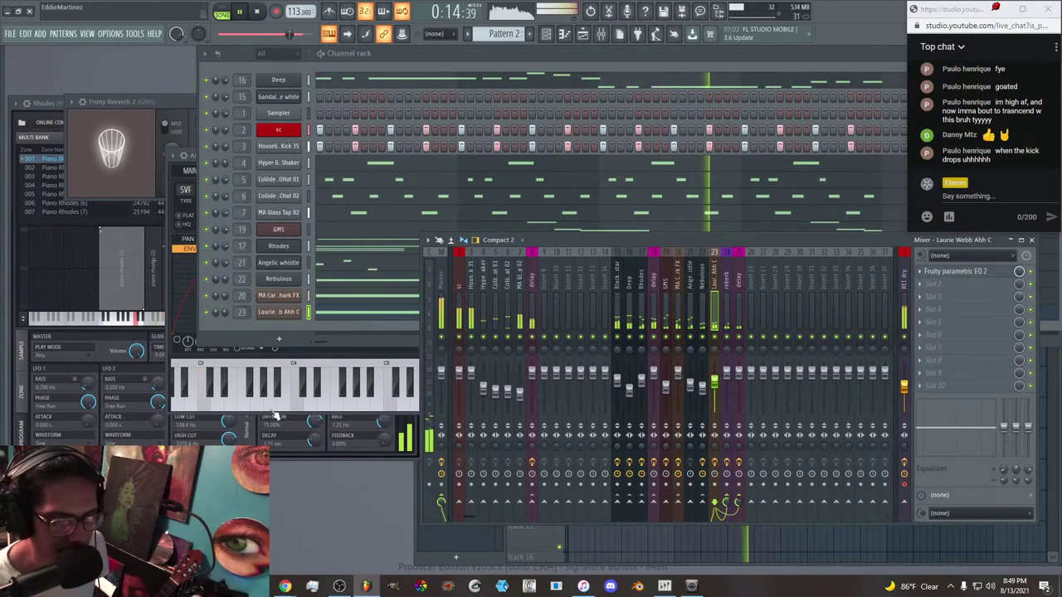
pyautogui.press('space')
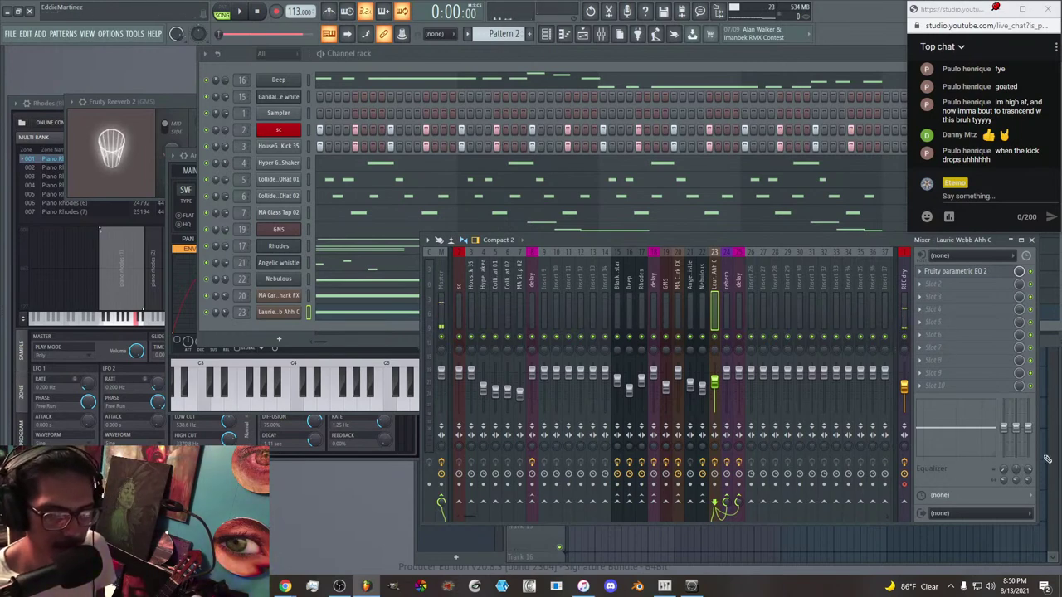
# Select the REC dry mixer track and reset its fader to the default level.
pyautogui.click(905, 303)
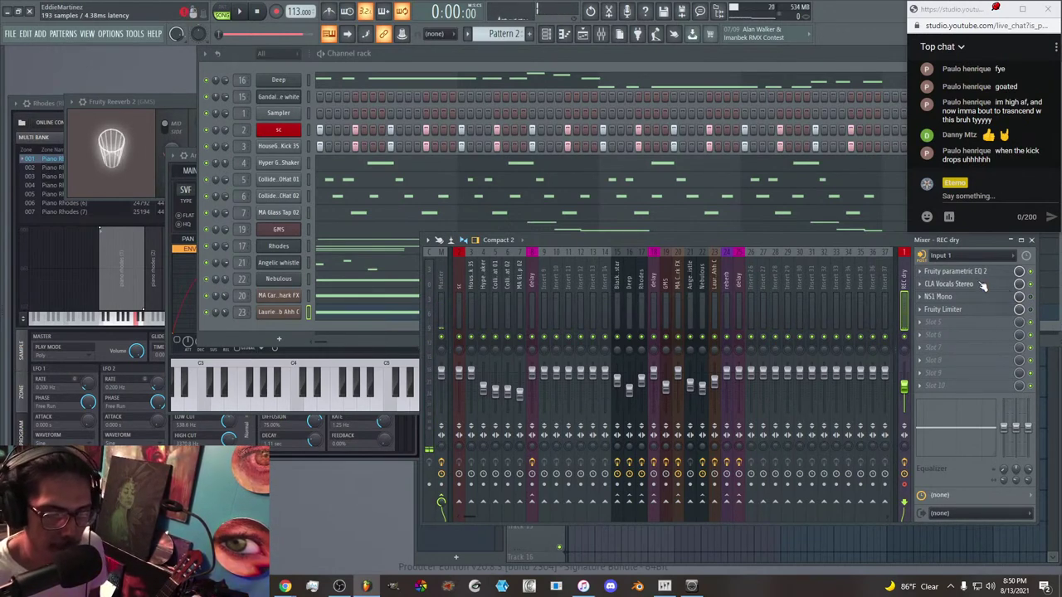
pyautogui.rightClick(907, 383)
pyautogui.click(920, 387)
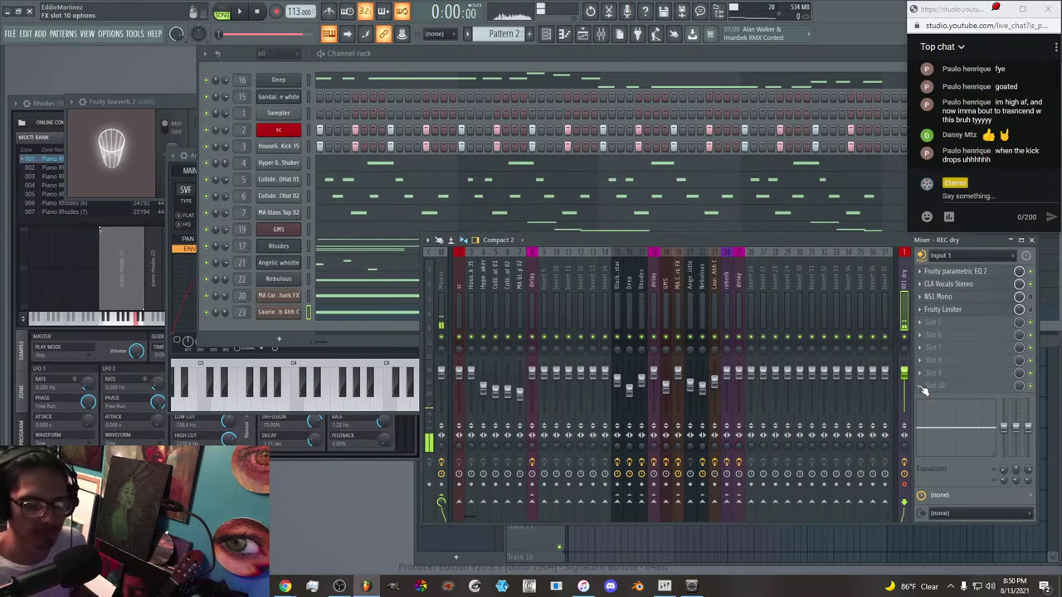
# Load Edison into slot 5 of the REC dry track and place its window over the channel rack.
pyautogui.click(958, 333)
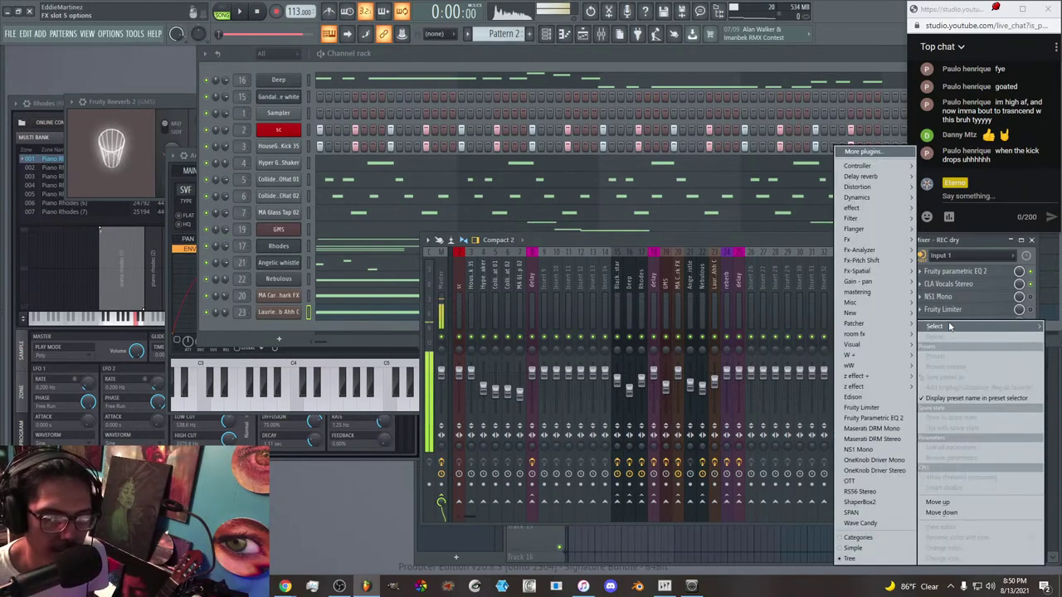
pyautogui.click(876, 399)
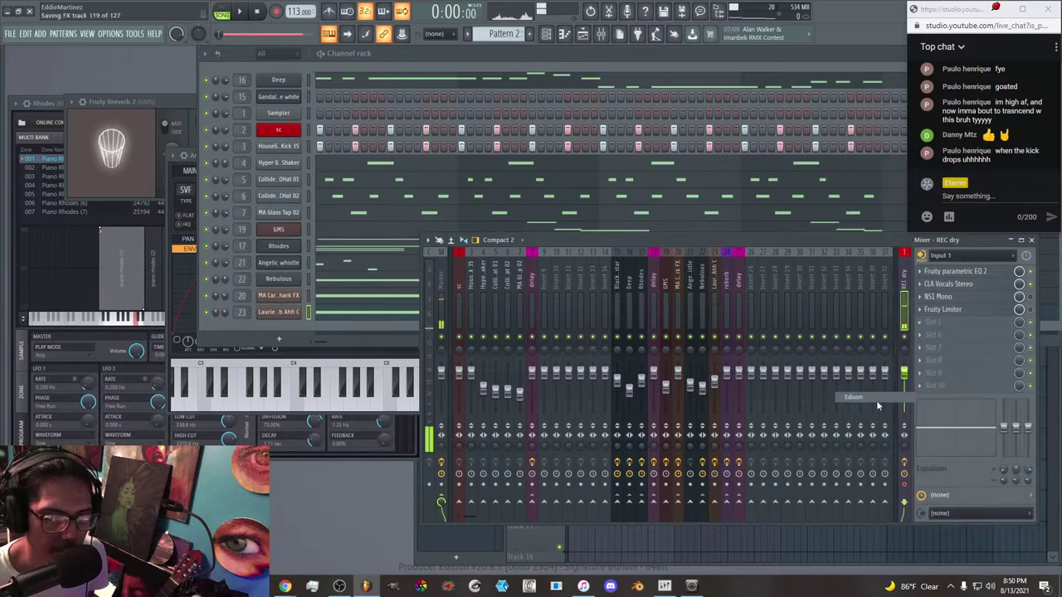
pyautogui.moveTo(304, 104); pyautogui.dragTo(598, 176)
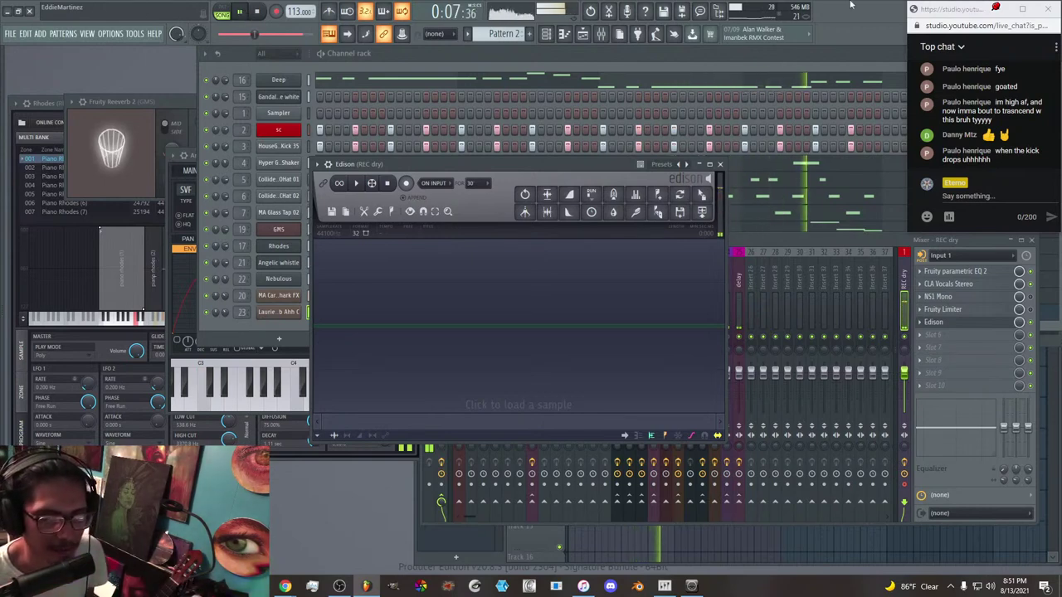
# Set Edison's recording mode to On Play and record a take from the REC dry input while the beat loops.
pyautogui.click(428, 187)
pyautogui.click(433, 196)
pyautogui.click(408, 184)
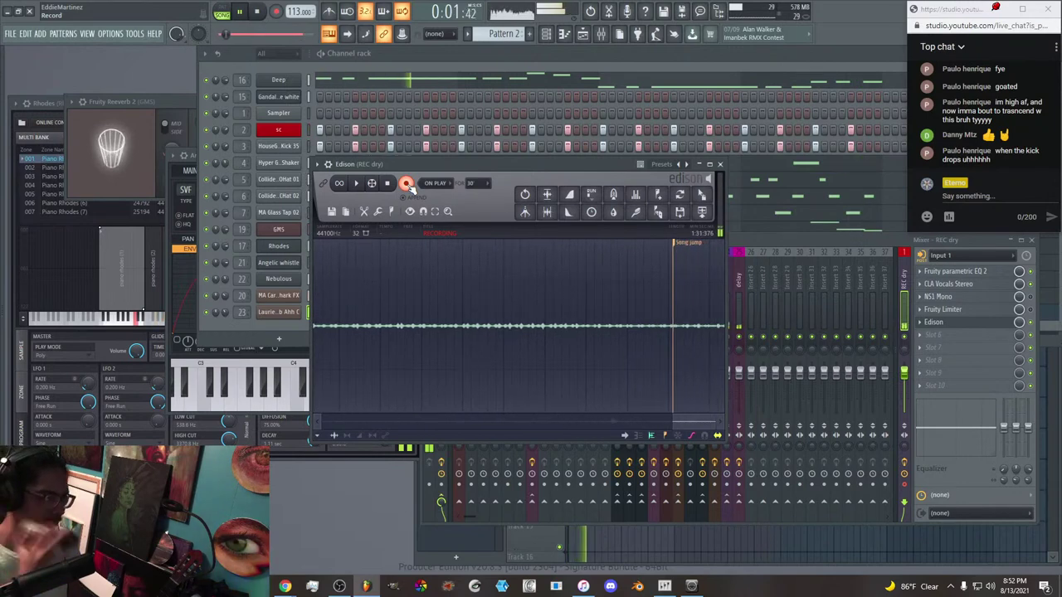
pyautogui.click(407, 184)
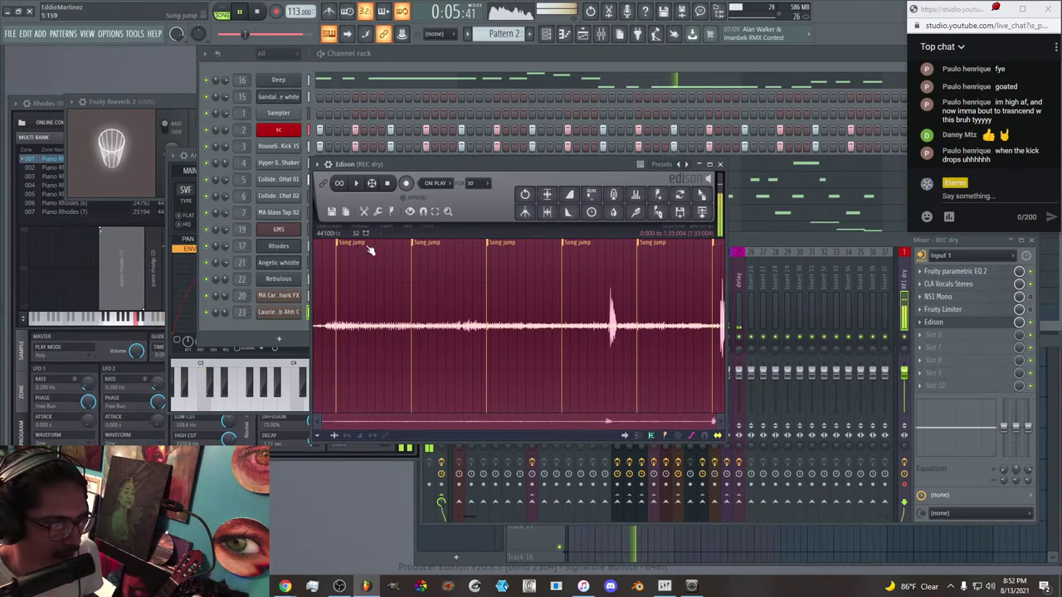
# Select sections of the recorded take in Edison and play them back to review the performance.
pyautogui.moveTo(369, 250); pyautogui.dragTo(603, 275)
pyautogui.click(365, 184)
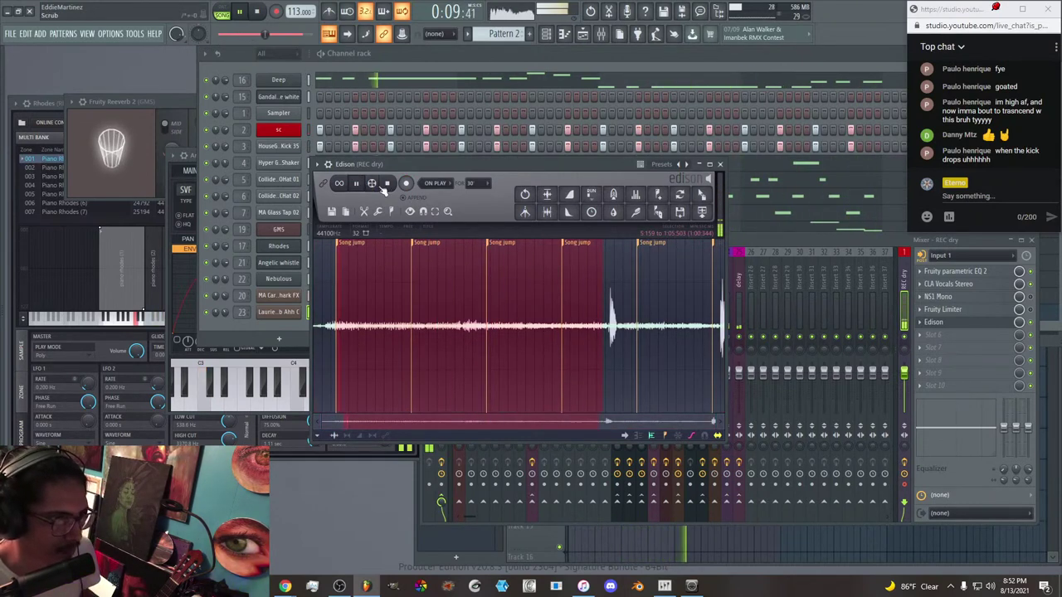
pyautogui.click(257, 12)
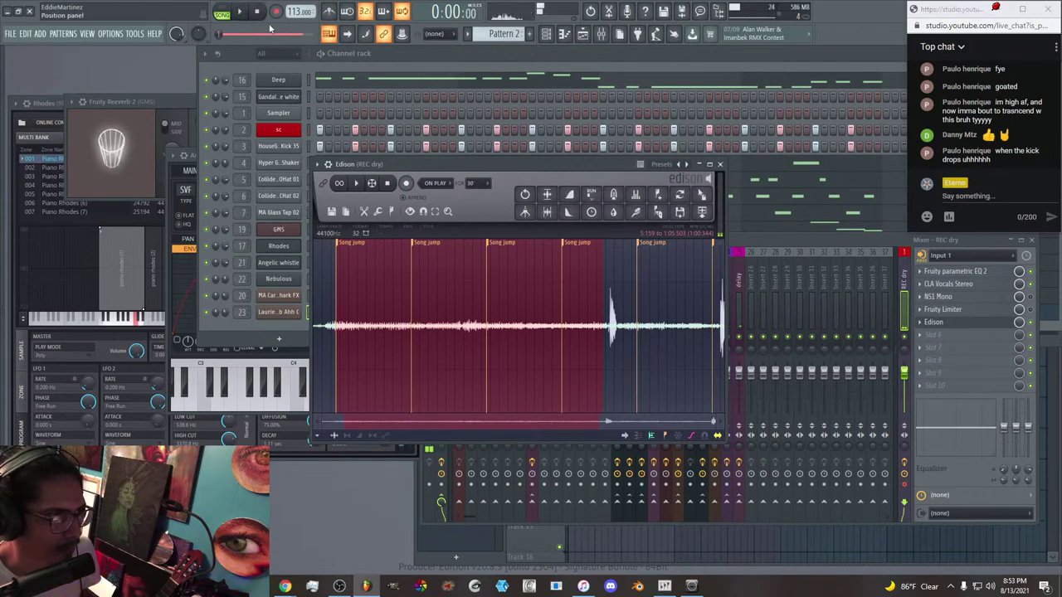
pyautogui.moveTo(393, 168); pyautogui.dragTo(399, 181)
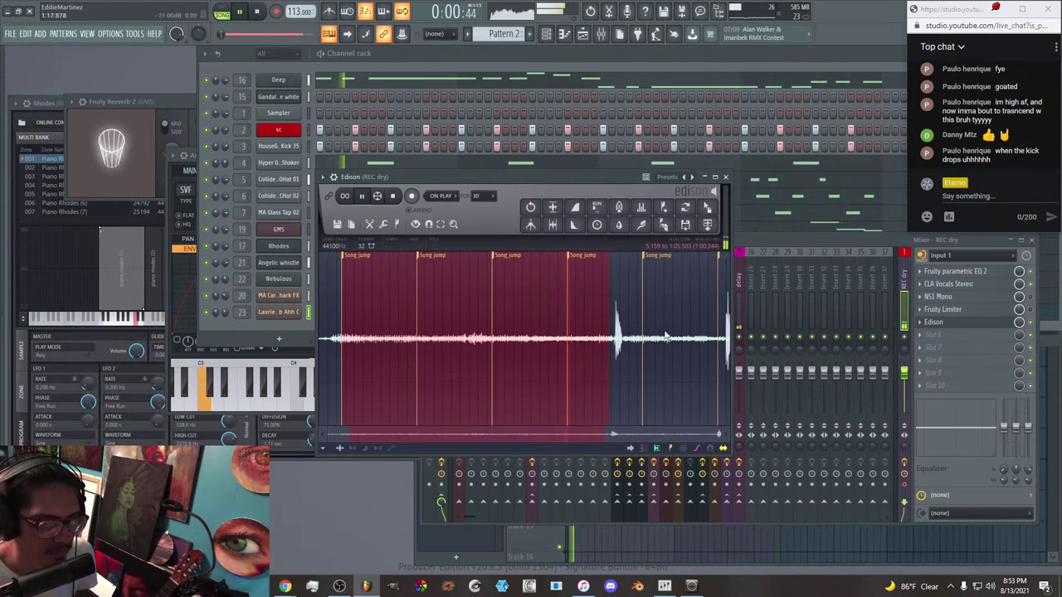
pyautogui.moveTo(621, 306); pyautogui.dragTo(701, 314)
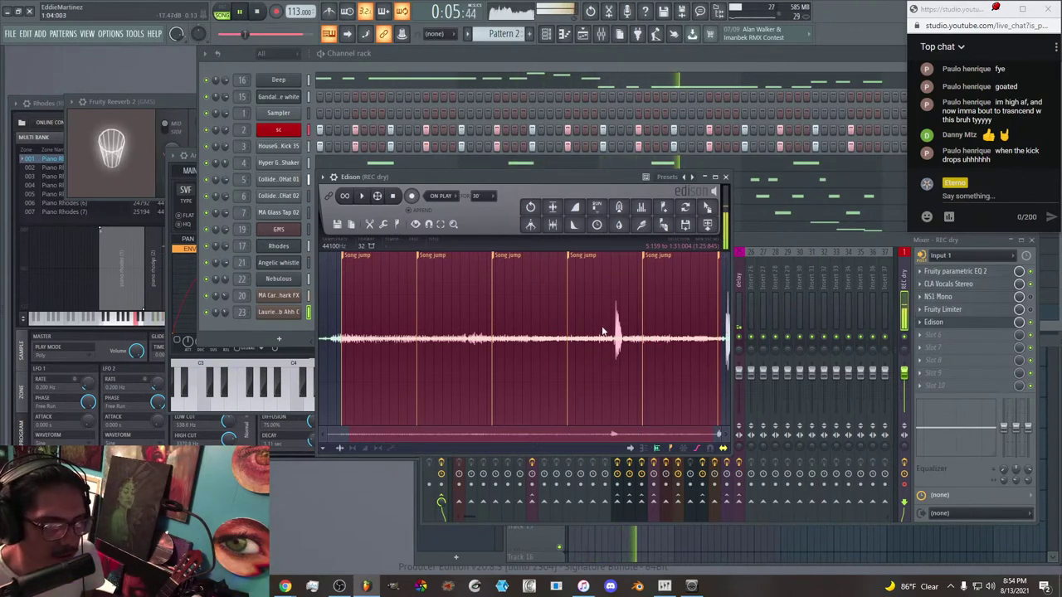
# Stop playback and send the loop passes starting at the fourth and second Song jump markers to the playlist as separate audio clips.
pyautogui.click(258, 11)
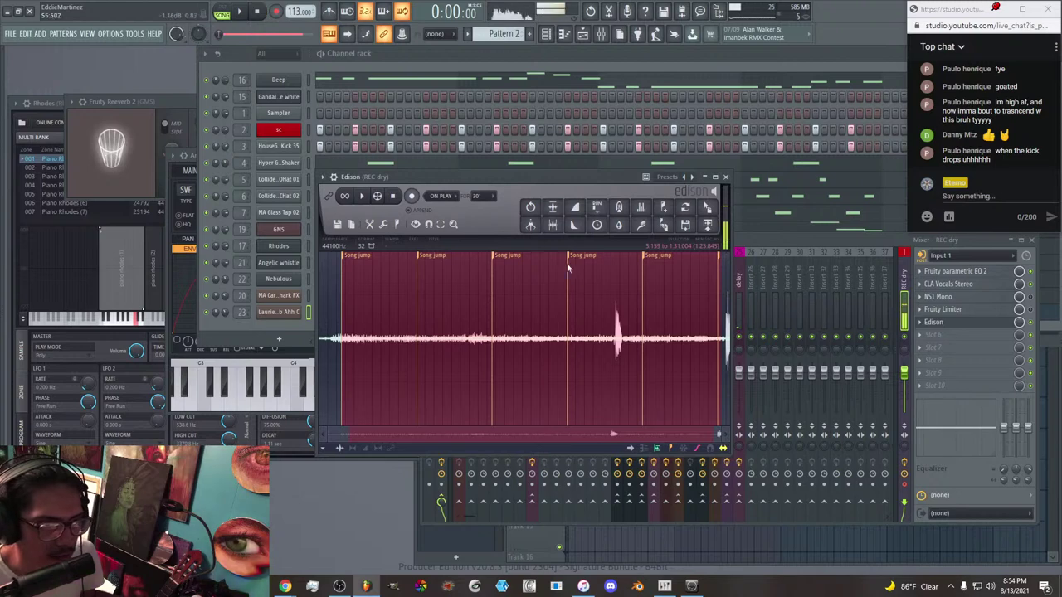
pyautogui.click(684, 224)
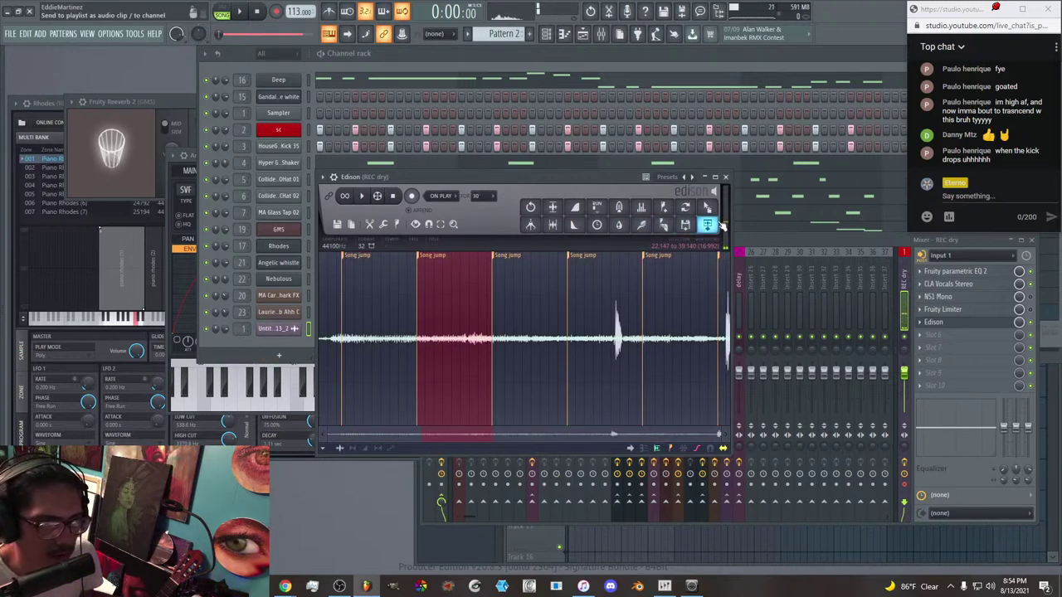
pyautogui.click(706, 222)
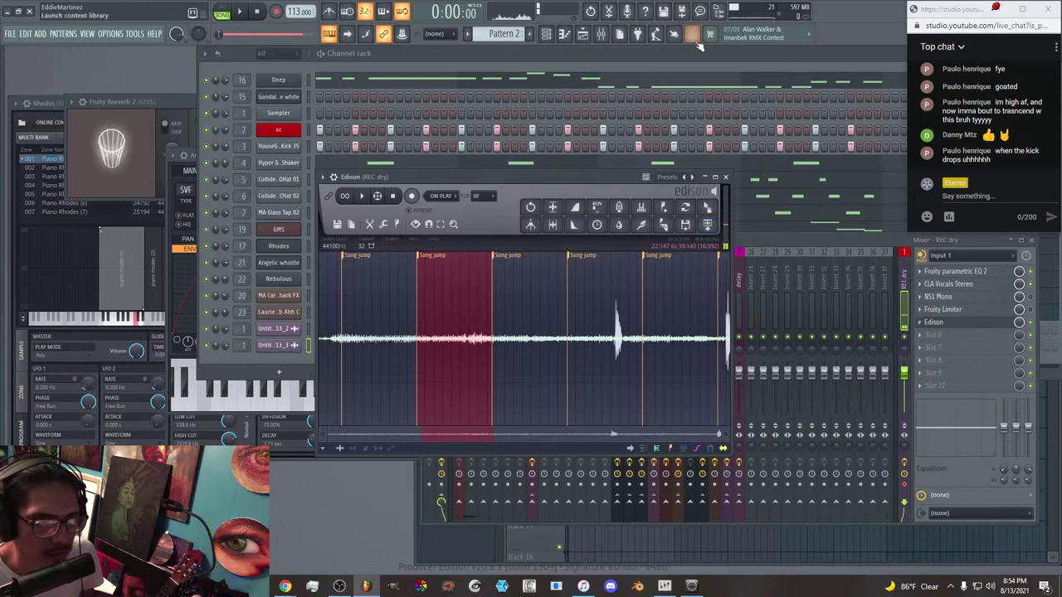
# Remove Edison from slot 5 of the REC dry track, then hide the mixer and bring the playlist forward.
pyautogui.click(920, 323)
pyautogui.click(932, 325)
pyautogui.click(617, 39)
pyautogui.click(618, 37)
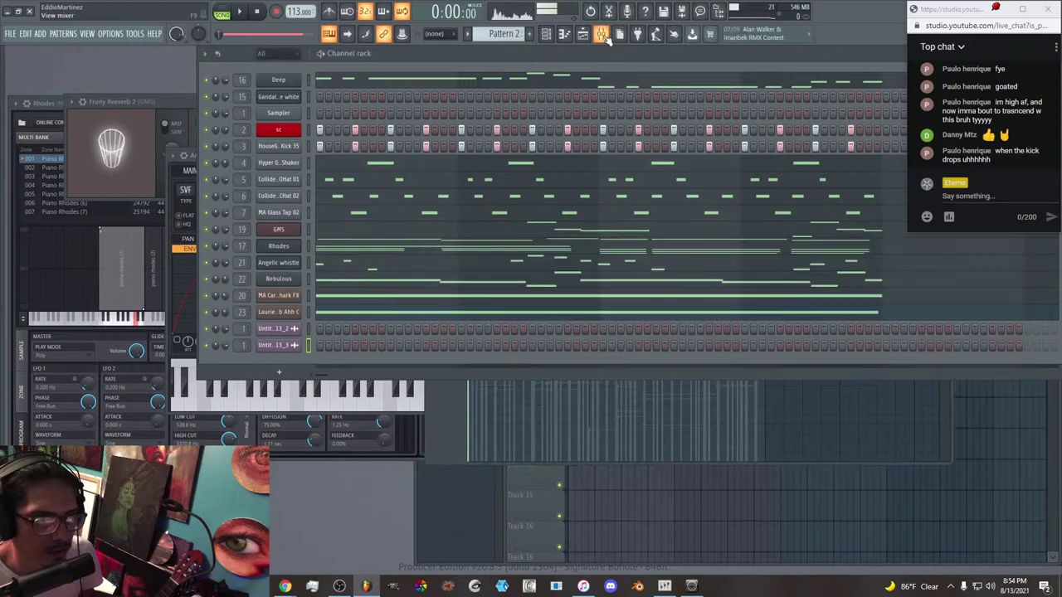
pyautogui.click(537, 490)
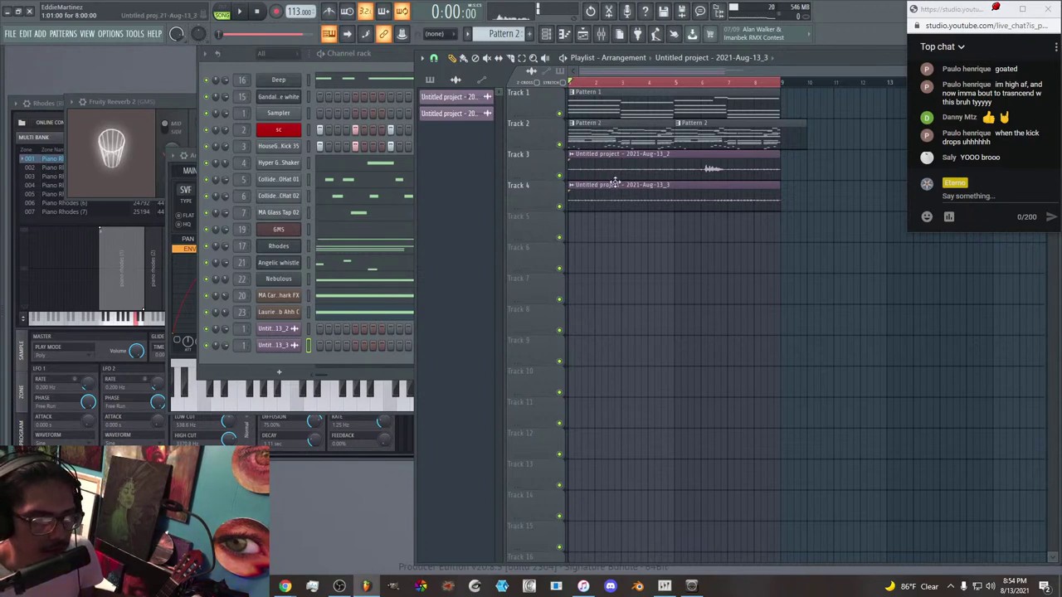
# Mute Track 4, keep Track 3 active and shorten its 2021-Aug-13_2 audio clip to four bars.
pyautogui.click(559, 176)
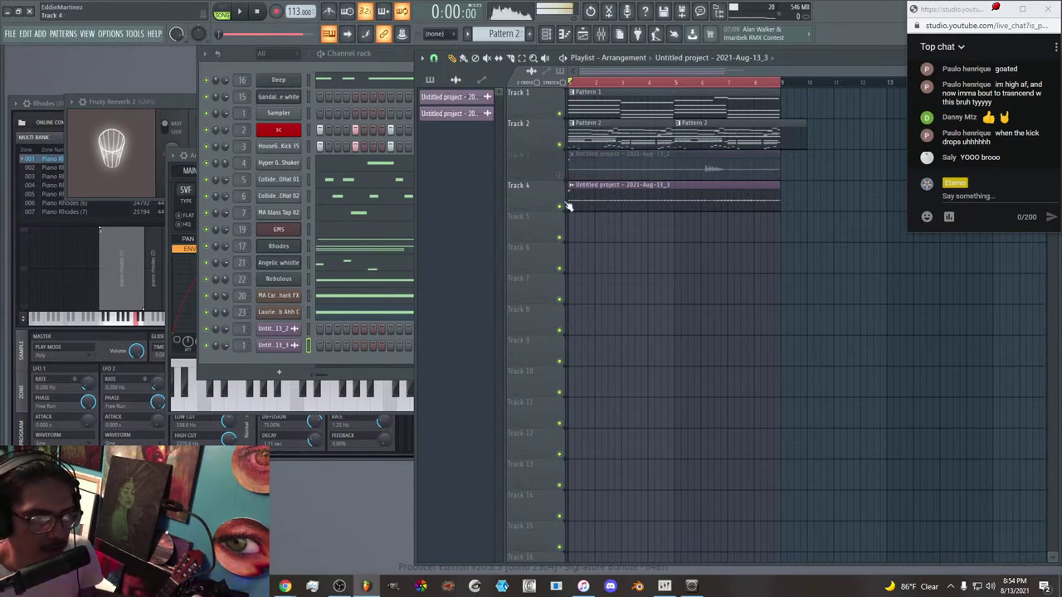
pyautogui.click(560, 207)
pyautogui.click(560, 176)
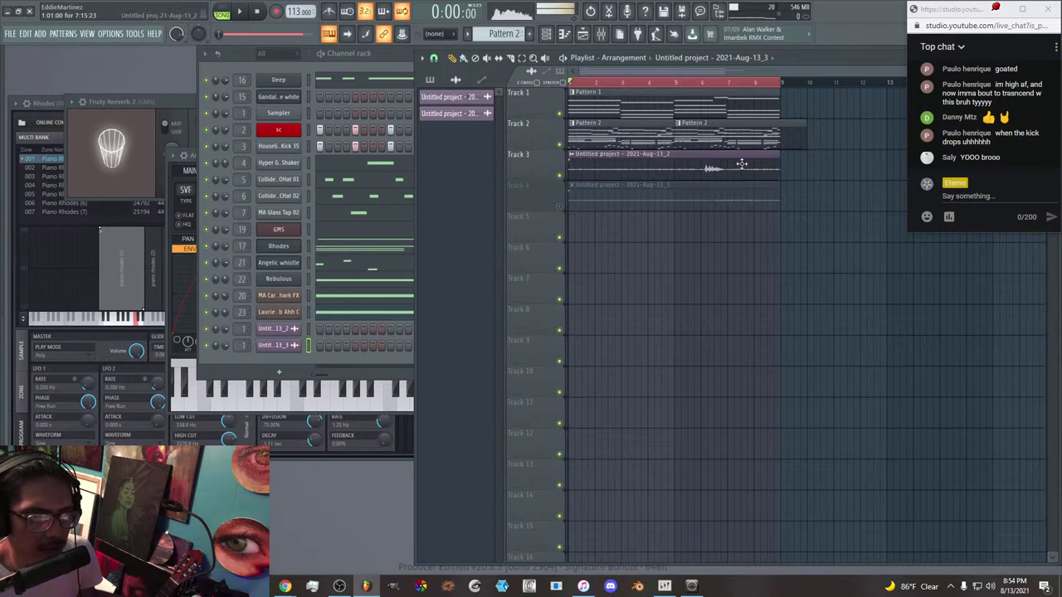
pyautogui.moveTo(735, 154); pyautogui.dragTo(676, 154)
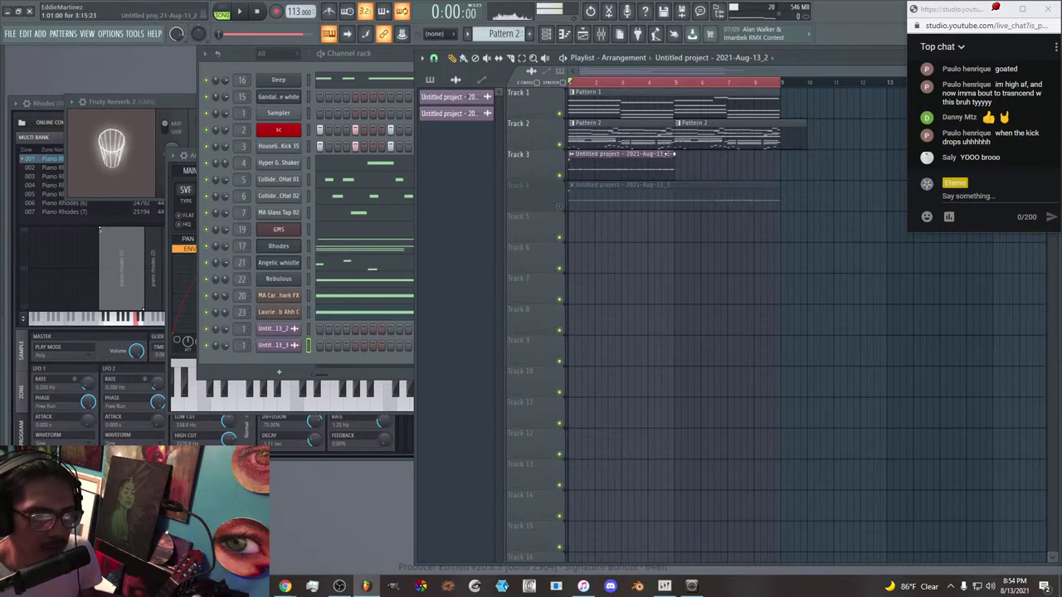
# Set the declicking mode of the 2021-Aug-13_2 clip to Crossfade (bleeding) and close its channel settings.
pyautogui.doubleClick(664, 155)
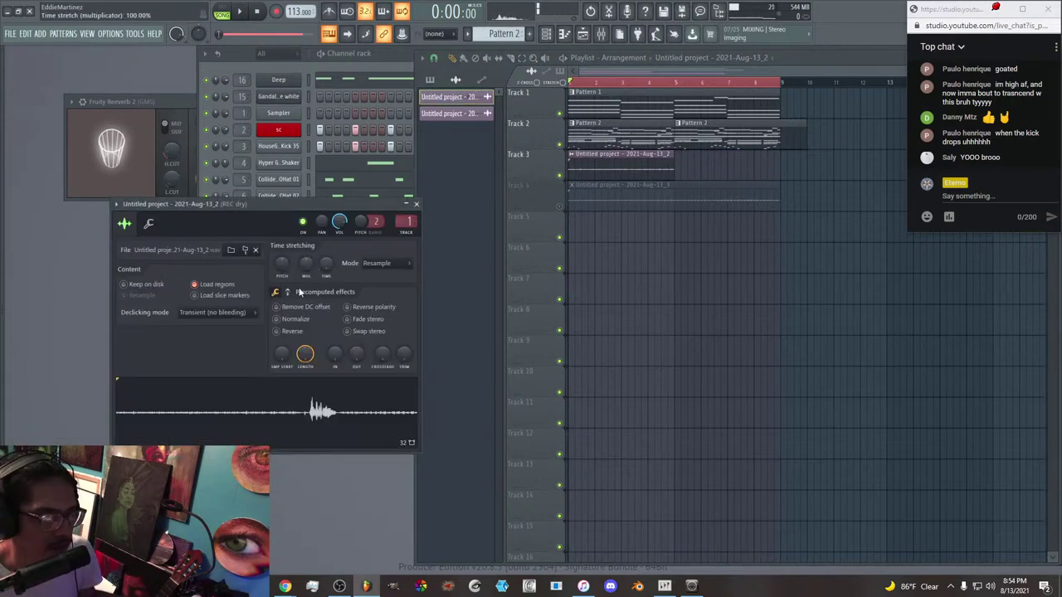
pyautogui.click(239, 312)
pyautogui.click(230, 308)
pyautogui.click(237, 313)
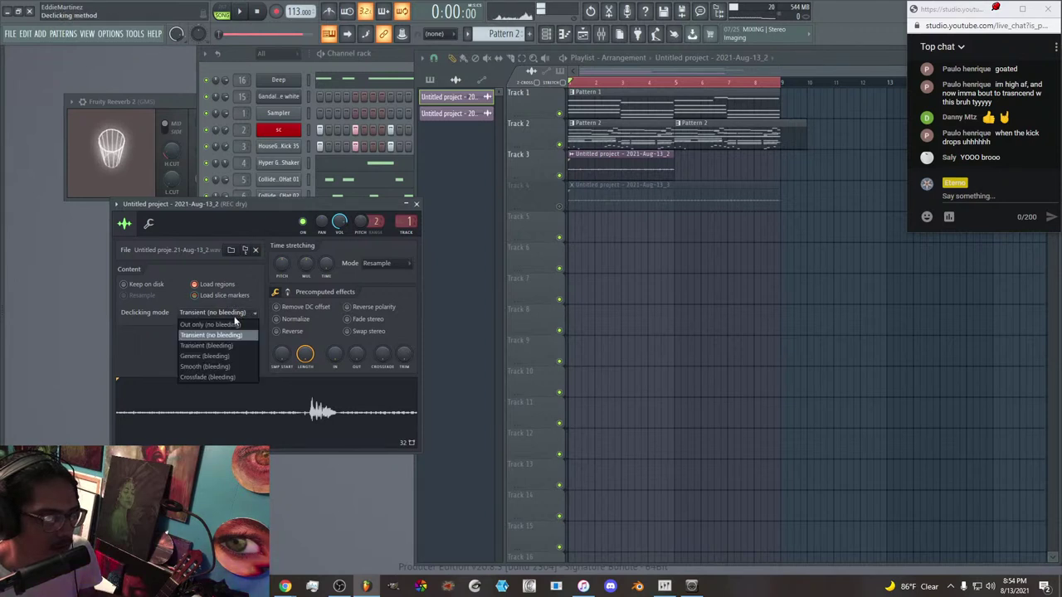
pyautogui.click(220, 378)
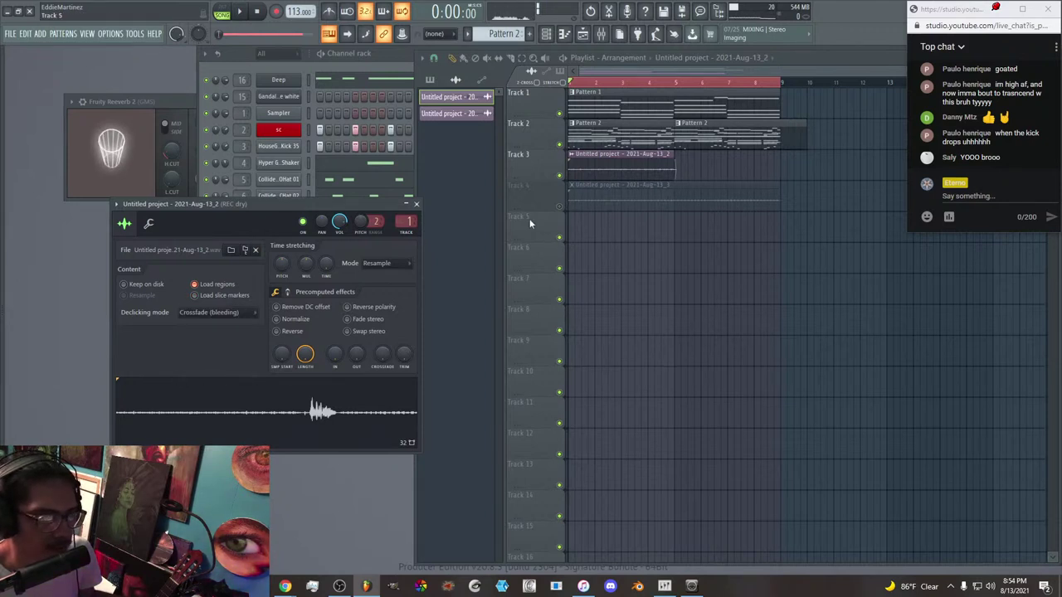
pyautogui.click(417, 205)
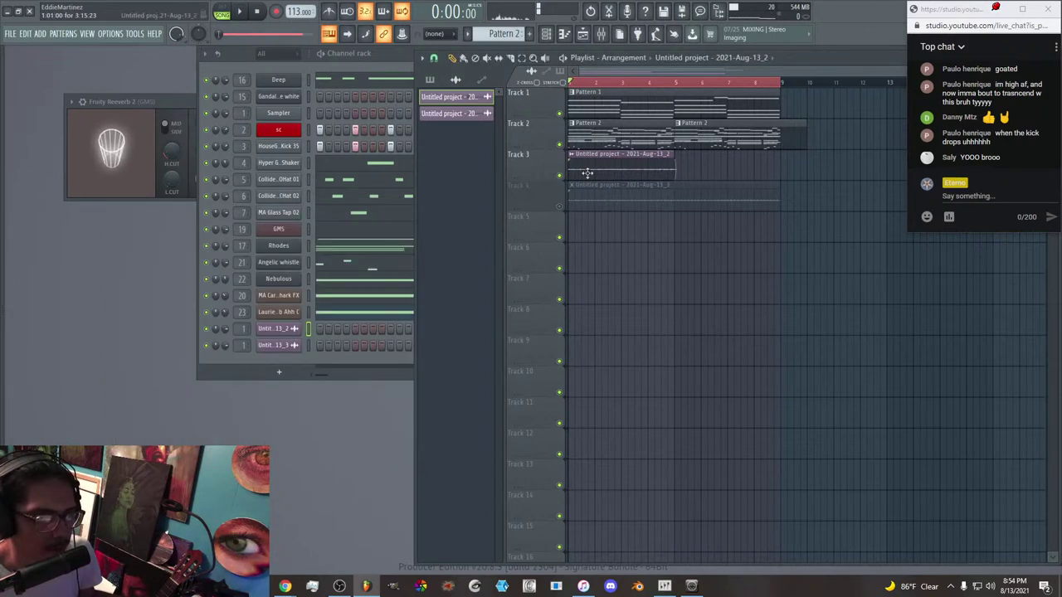
# Place a second 2021-Aug-13_2 clip at bar 5, audition it, then mute Track 3 and play with Track 4 active.
pyautogui.click(686, 162)
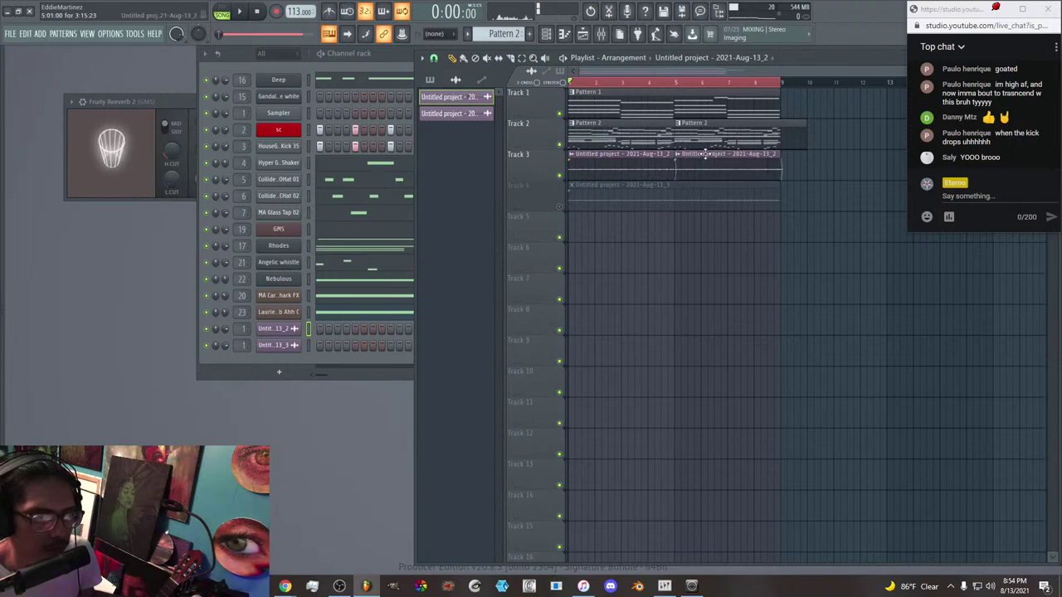
pyautogui.press('space')
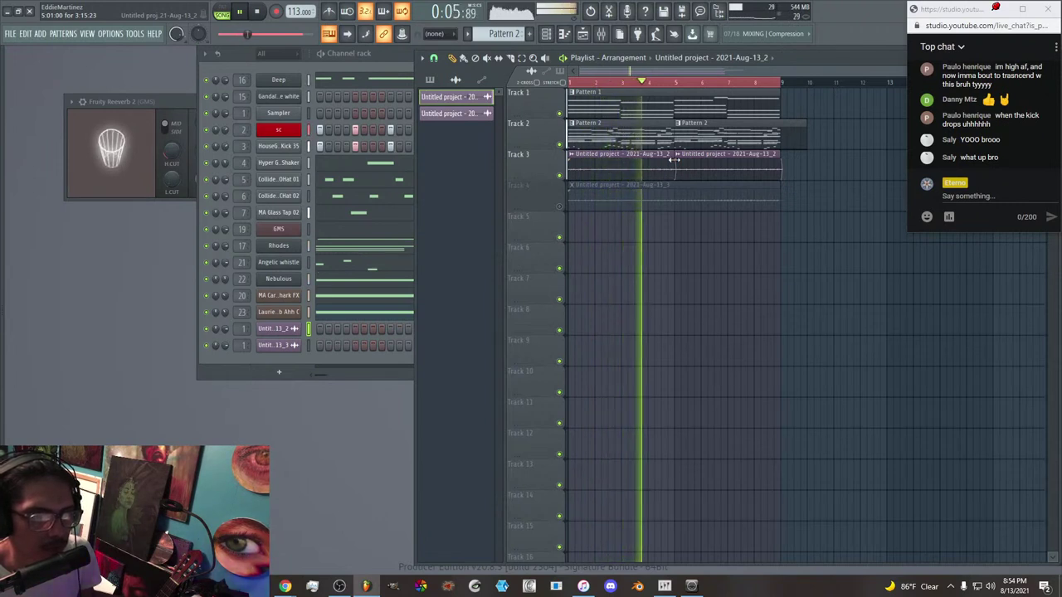
pyautogui.press('space')
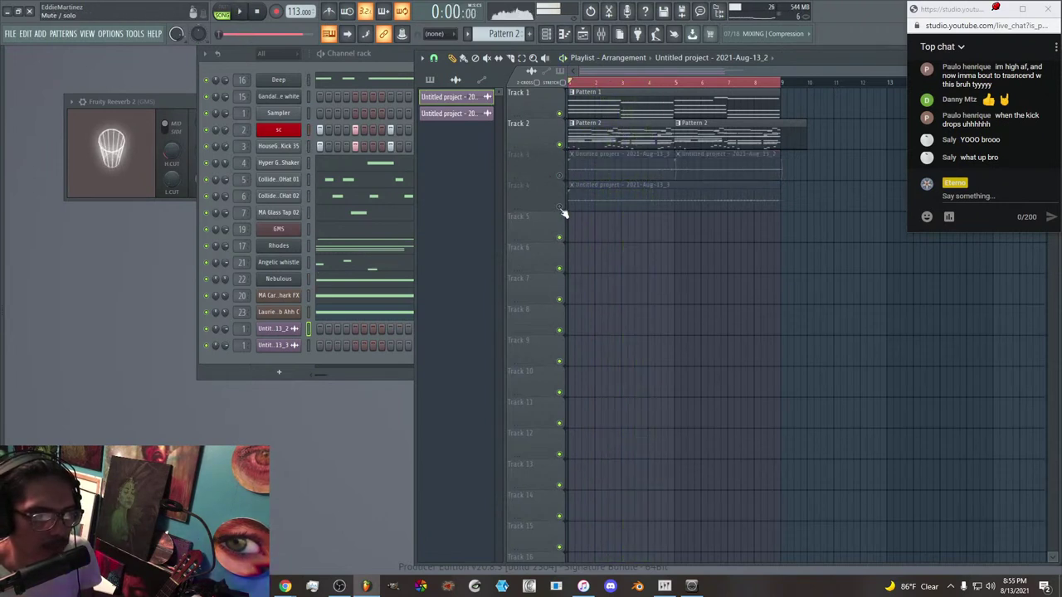
pyautogui.click(560, 207)
pyautogui.press('space')
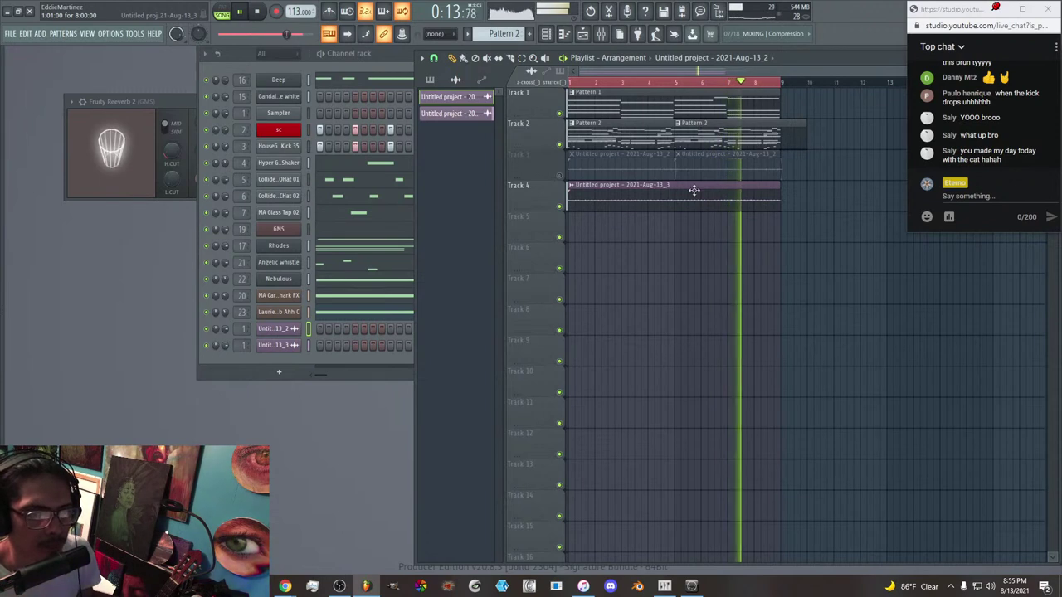
# Trim Track 4's 2021-Aug-13_3 clip to four bars with Crossfade (bleeding) declicking and place a second copy at bar 5.
pyautogui.moveTo(779, 186); pyautogui.dragTo(693, 186)
pyautogui.doubleClick(600, 187)
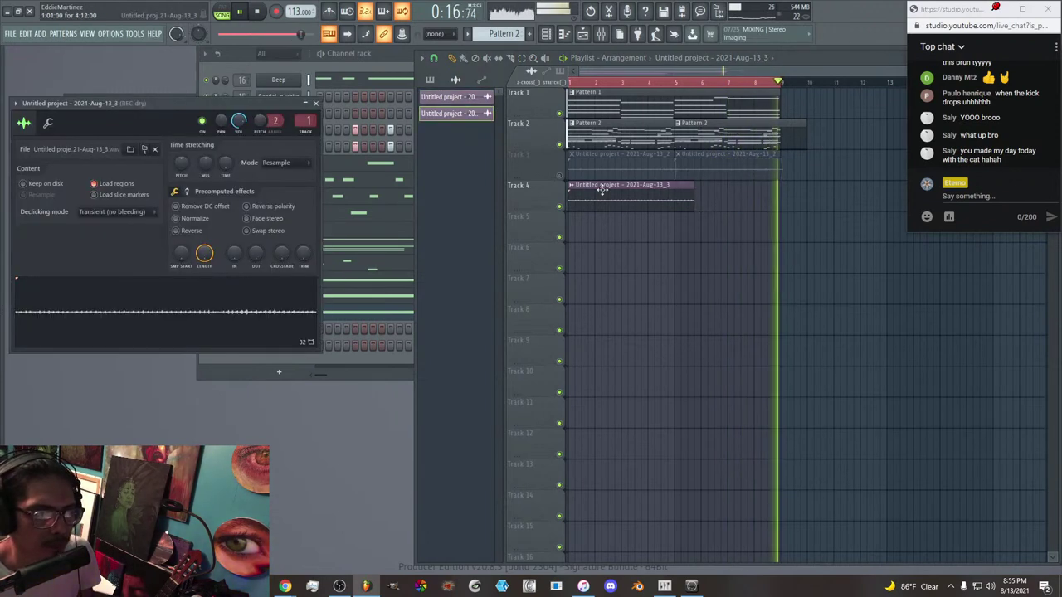
pyautogui.click(137, 213)
pyautogui.click(137, 268)
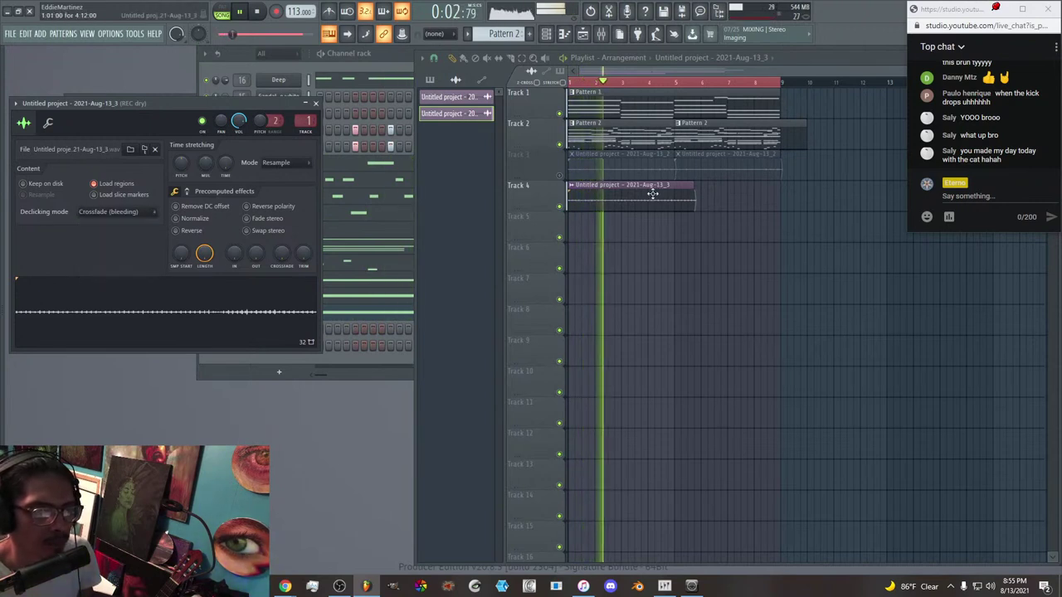
pyautogui.moveTo(695, 185); pyautogui.dragTo(676, 188)
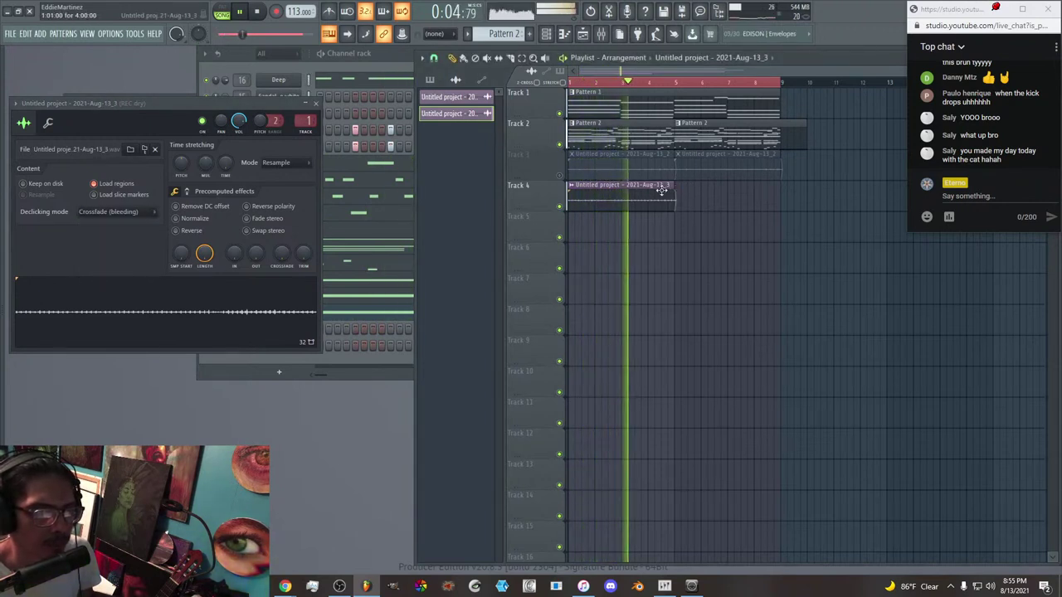
pyautogui.click(679, 193)
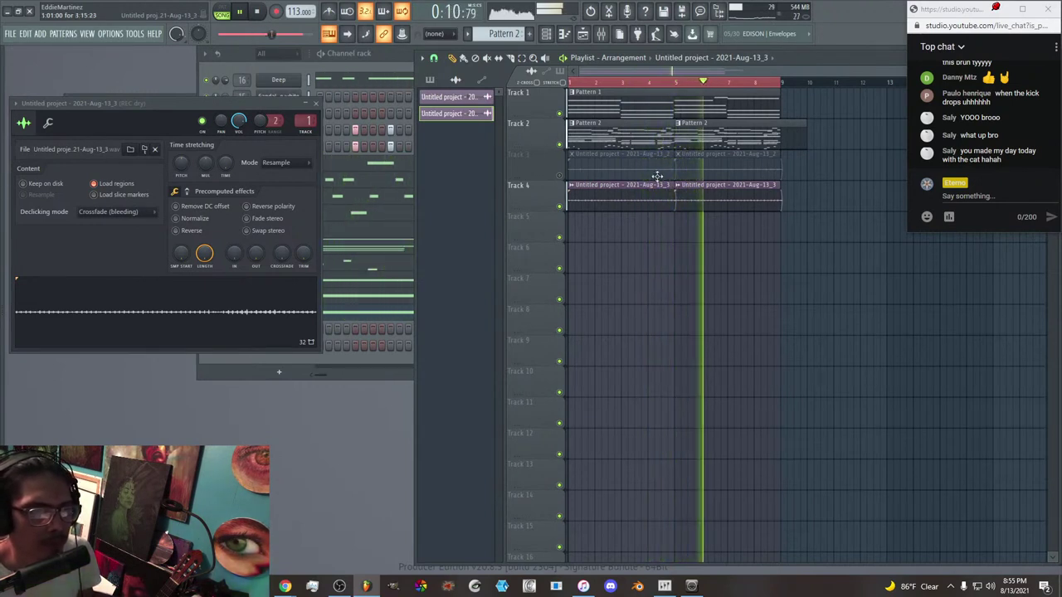
# Delete both recorded audio clips from the project, stop playback and unmute Track 3.
pyautogui.rightClick(486, 104)
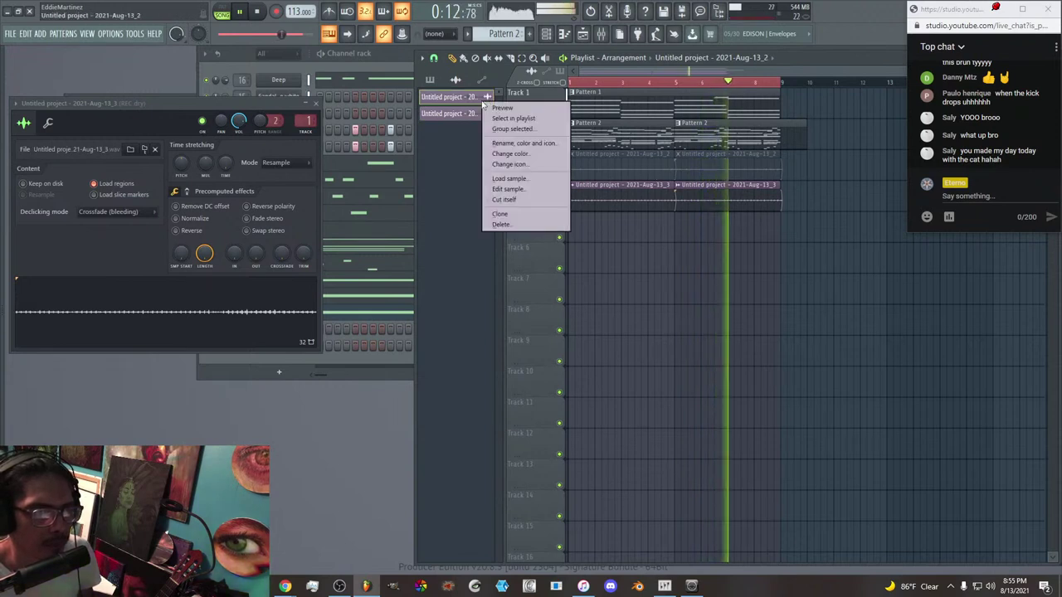
pyautogui.click(512, 224)
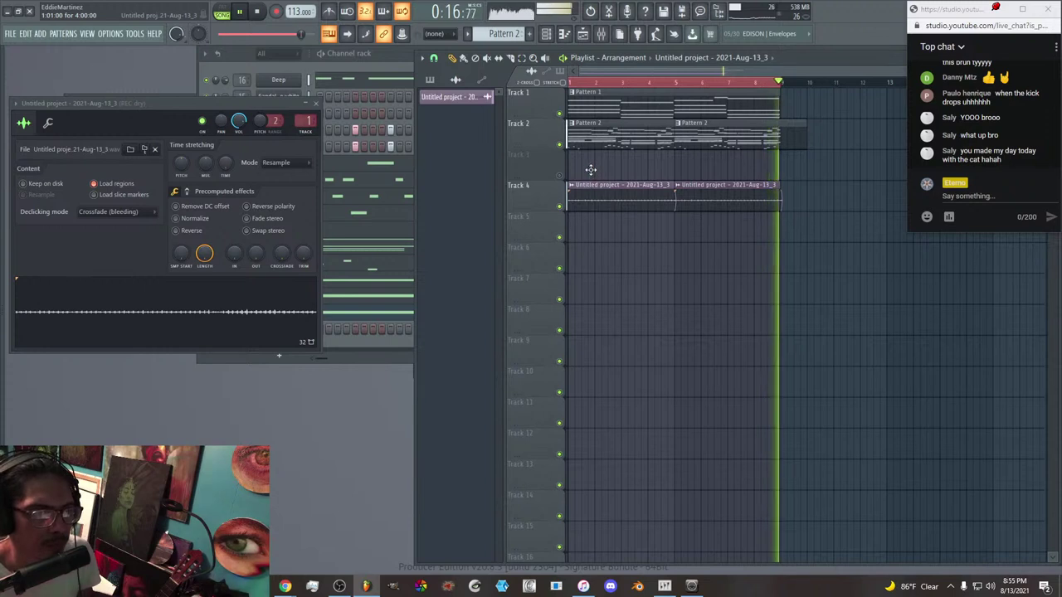
pyautogui.press('space')
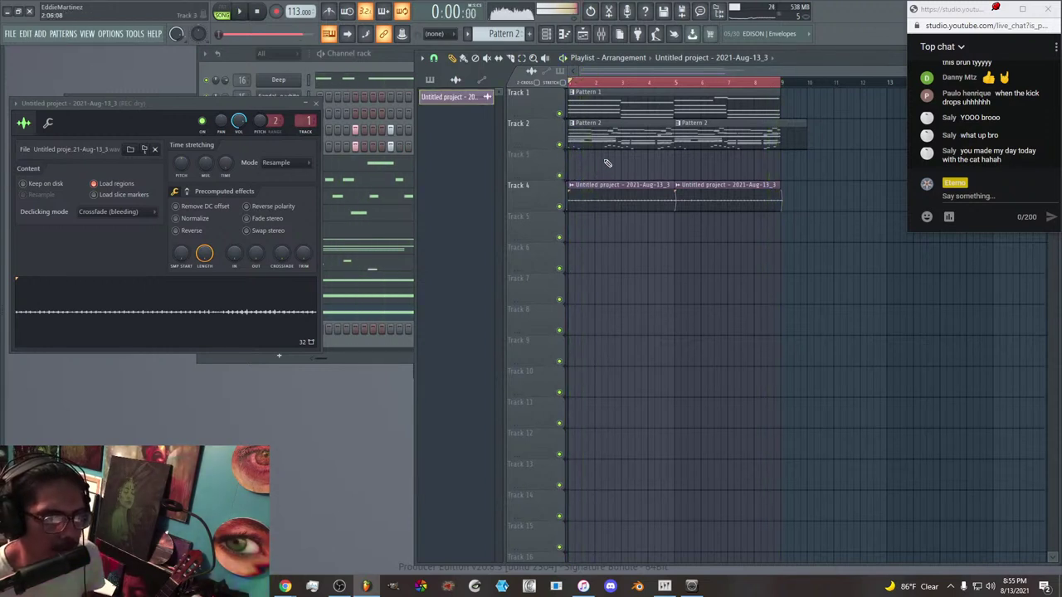
pyautogui.rightClick(463, 97)
pyautogui.click(502, 216)
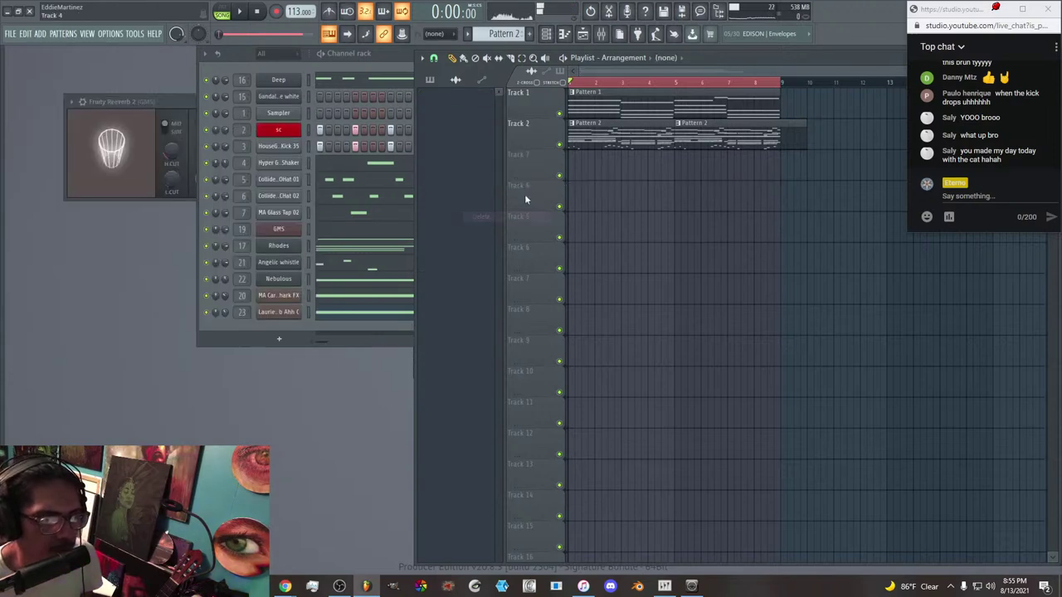
# Load Edison into the fifth effect slot of the REC dry mixer track.
pyautogui.click(603, 34)
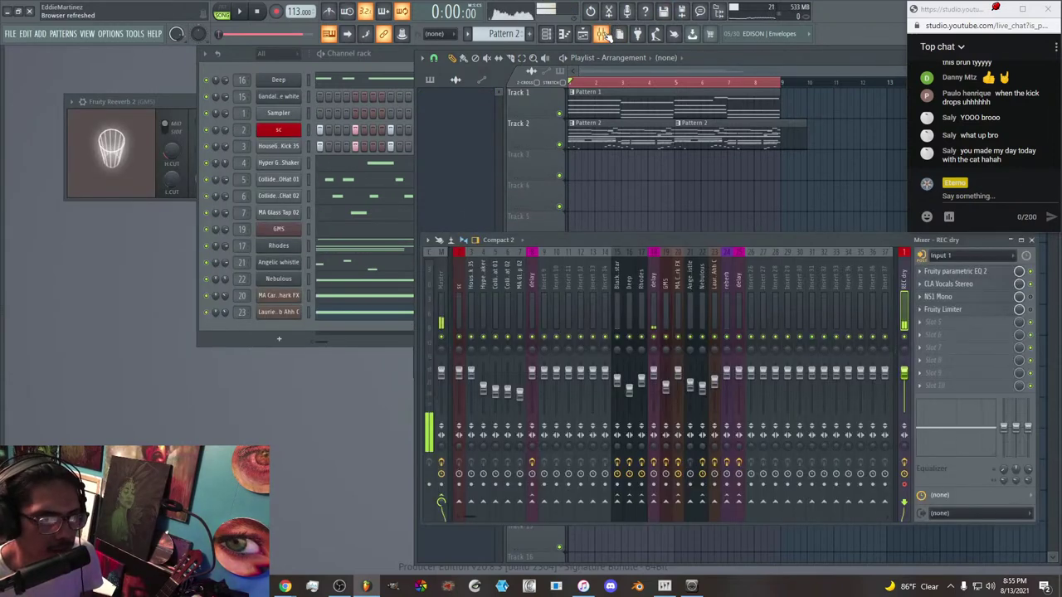
pyautogui.click(944, 334)
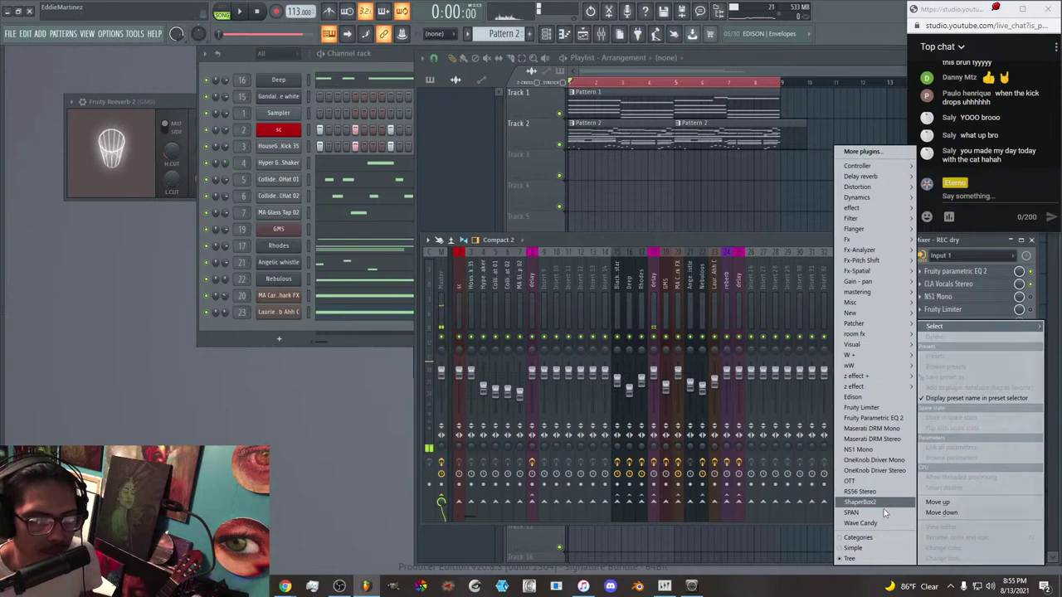
pyautogui.click(854, 396)
pyautogui.moveTo(436, 180); pyautogui.dragTo(445, 196)
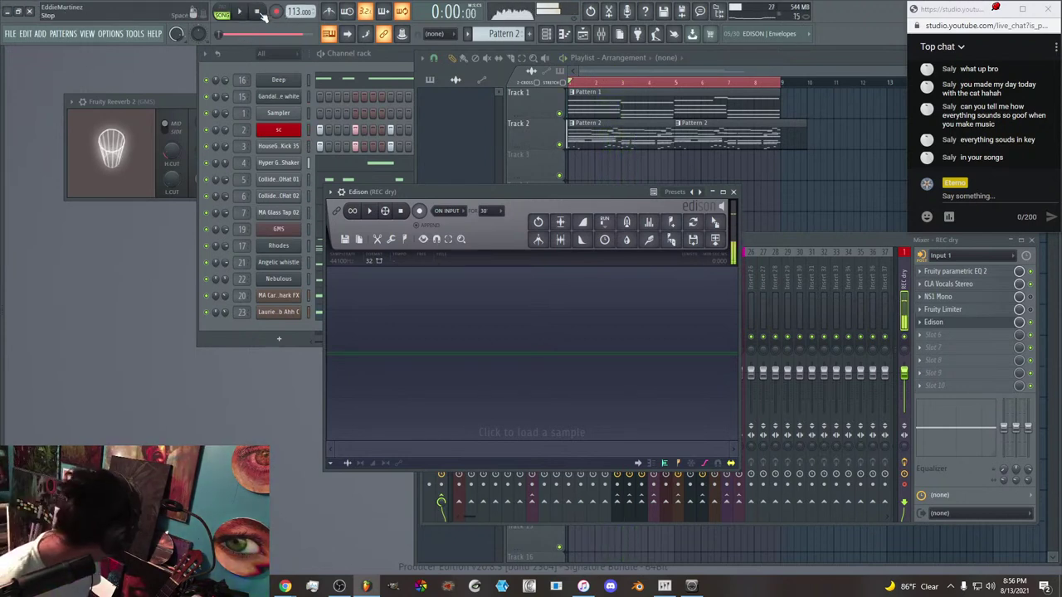
# Set the Scarlett 2i2 interface's ASIO buffer size to 96 and close the audio settings.
pyautogui.click(133, 34)
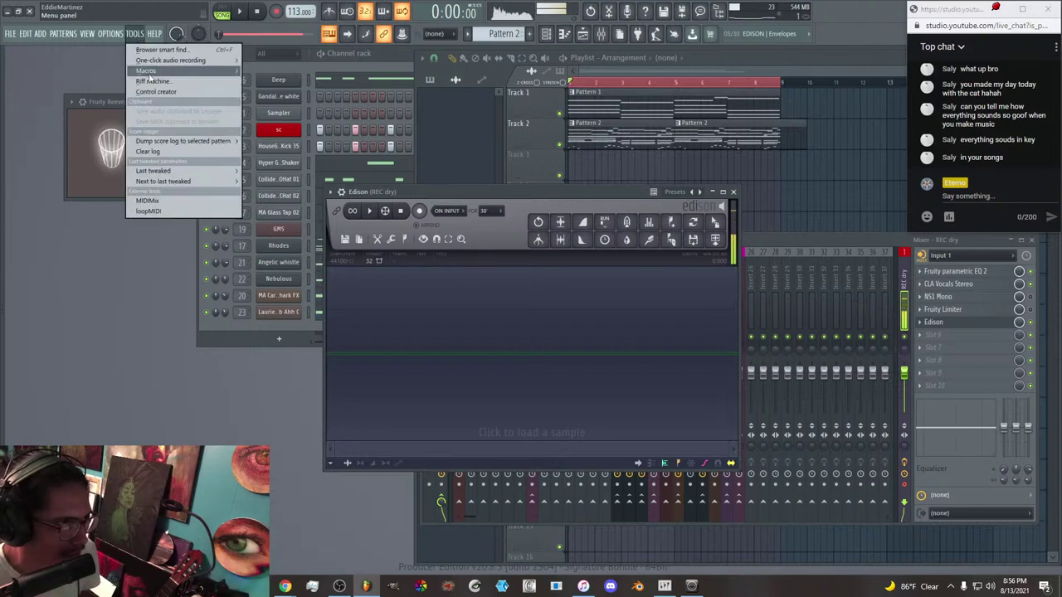
pyautogui.click(131, 59)
pyautogui.click(458, 184)
pyautogui.click(307, 211)
pyautogui.click(303, 250)
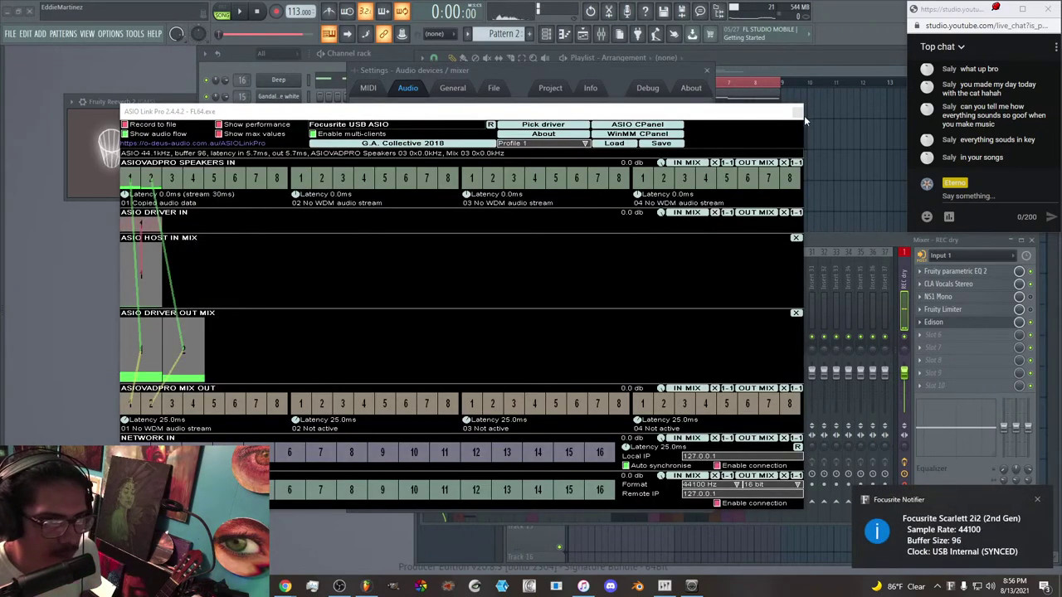
pyautogui.click(798, 113)
pyautogui.click(351, 134)
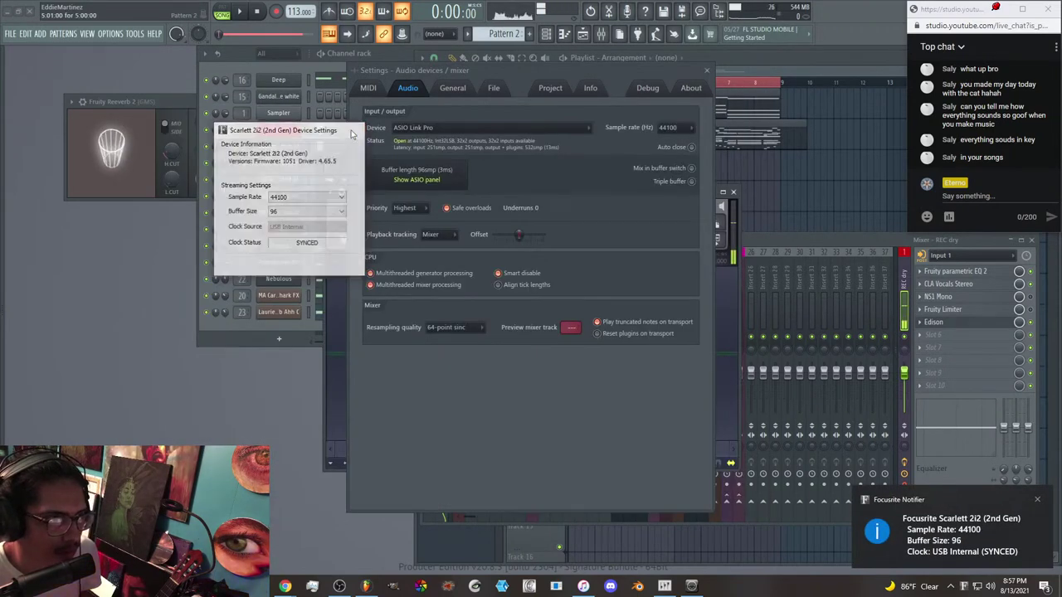
pyautogui.click(712, 75)
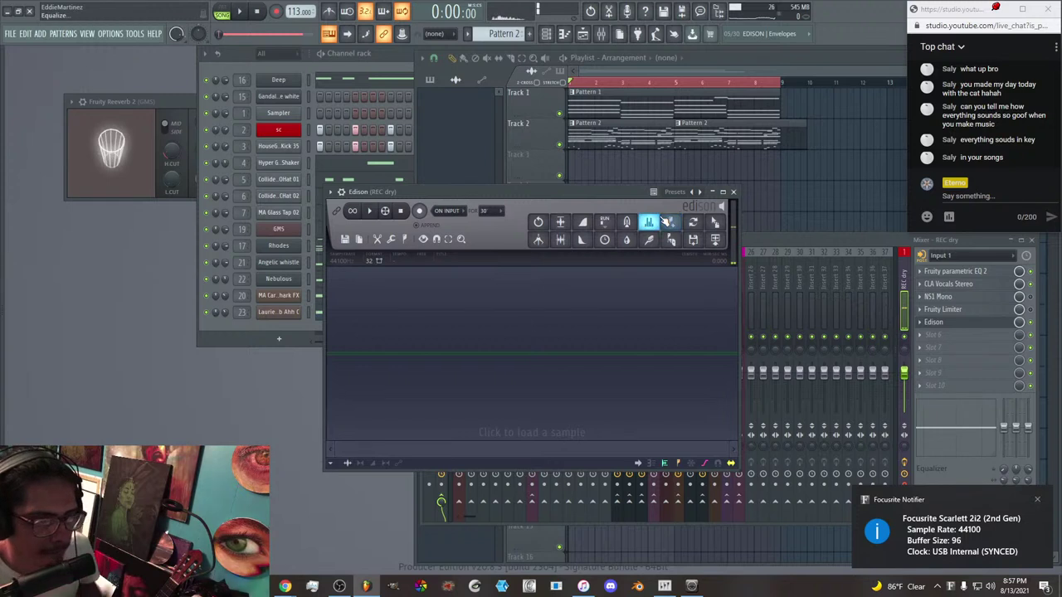
# Set Edison's recording trigger to On Play.
pyautogui.click(459, 212)
pyautogui.click(450, 256)
# Replace the overlong second Pattern 2 clip with a four-bar copy at bar 5 and shorten the playlist loop selection to bars 1–4.
pyautogui.click(554, 109)
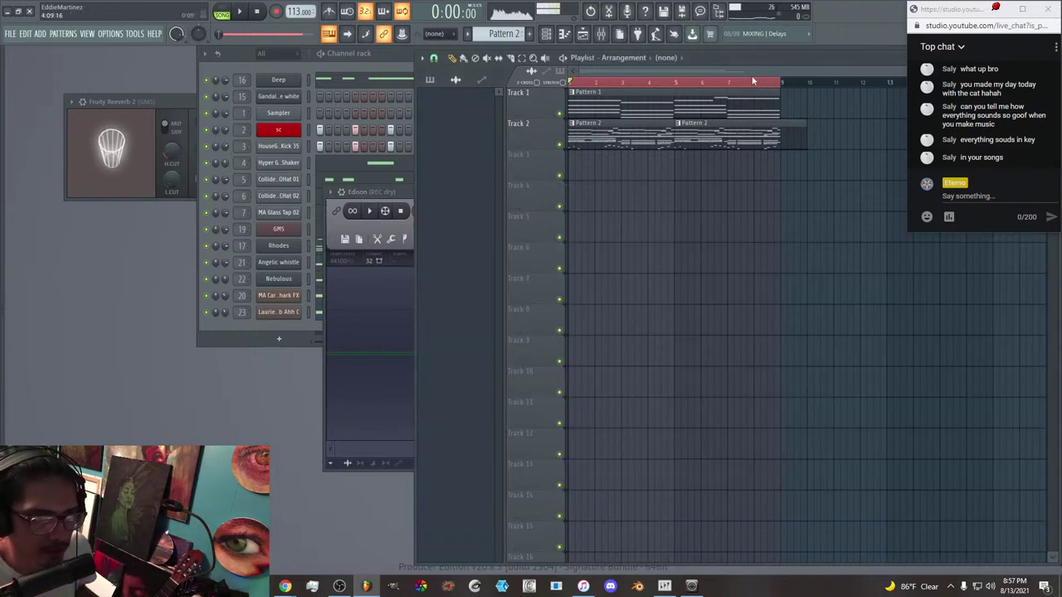
pyautogui.moveTo(778, 85); pyautogui.dragTo(674, 83)
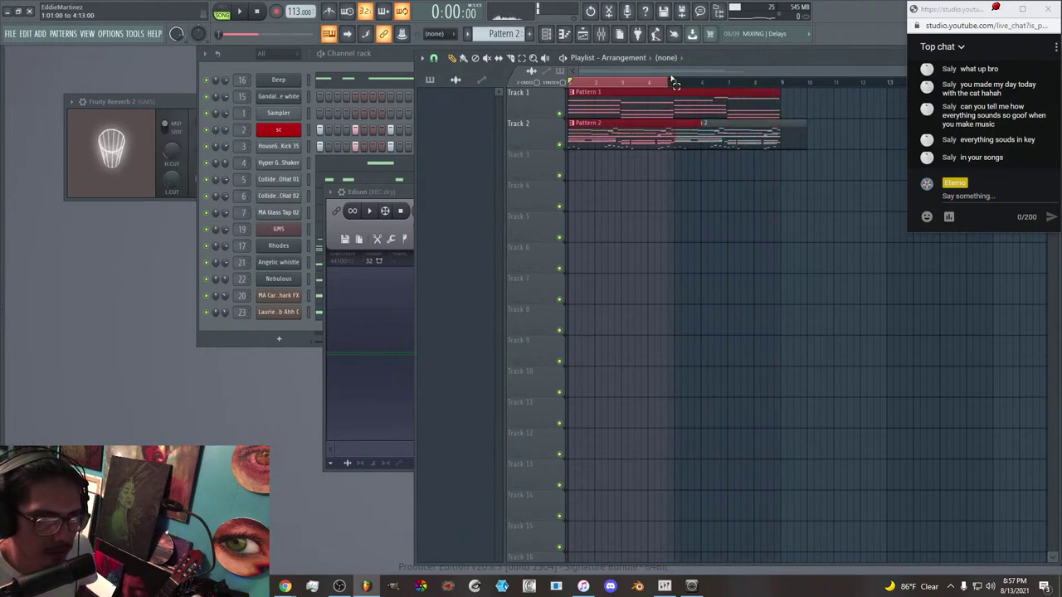
pyautogui.rightClick(743, 141)
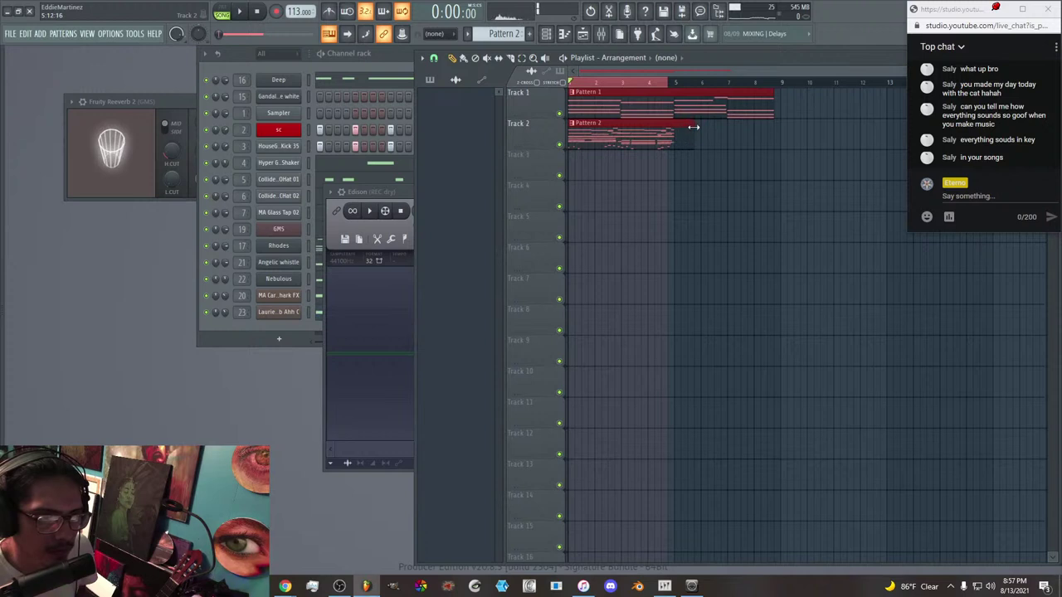
pyautogui.click(710, 139)
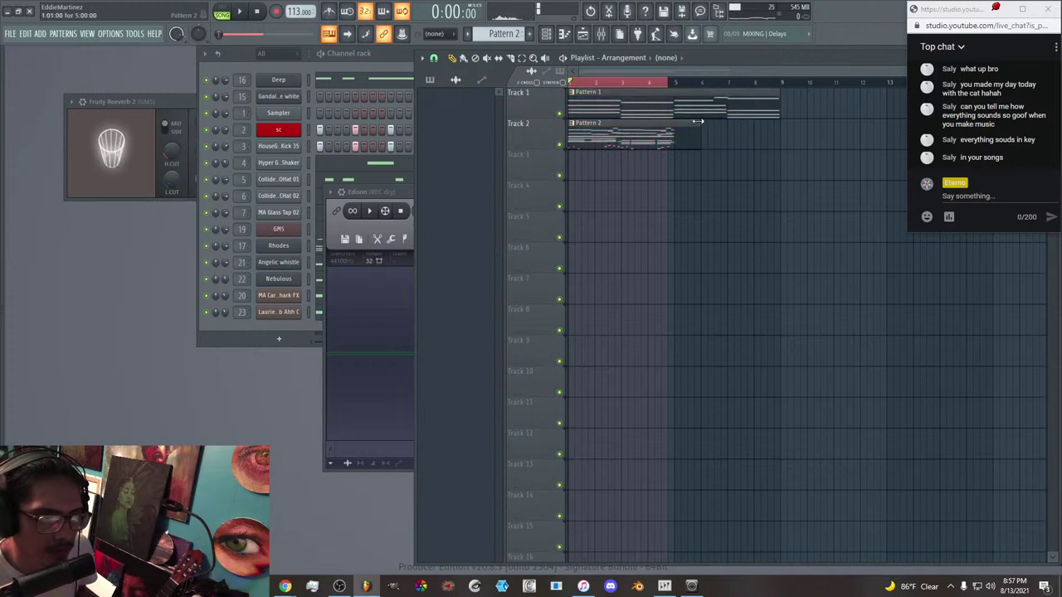
pyautogui.click(689, 126)
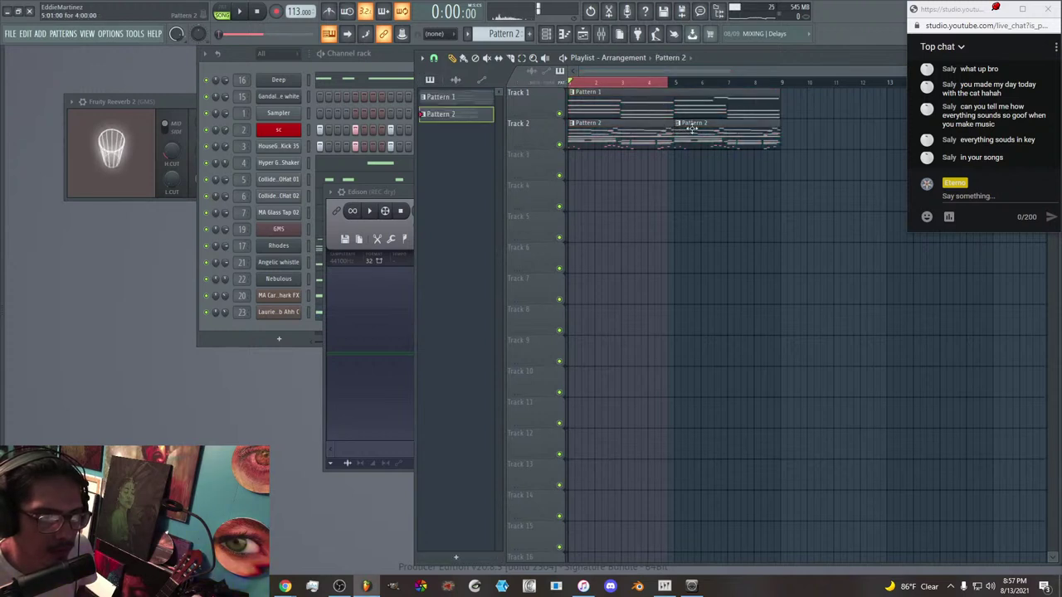
pyautogui.moveTo(672, 86); pyautogui.dragTo(678, 86)
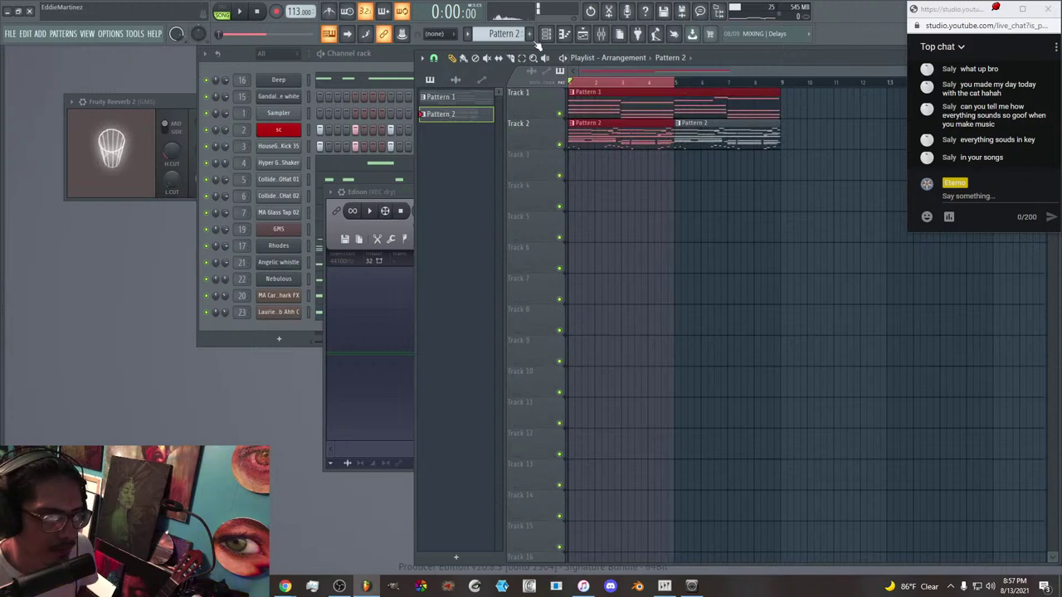
# Arm Edison, record a continuous vocal take over the looping four bars, and stop playback.
pyautogui.click(391, 199)
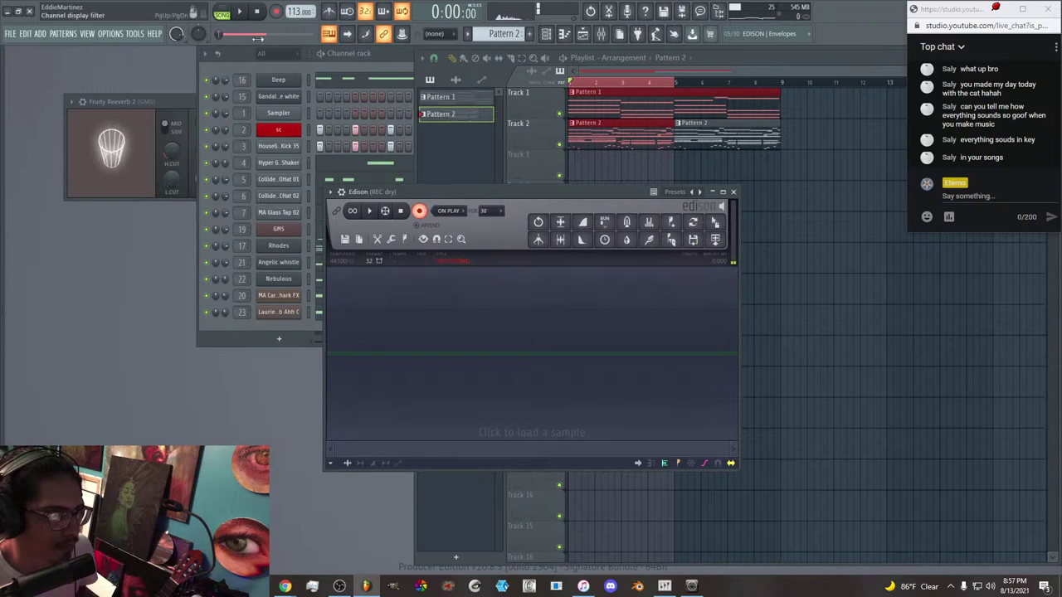
pyautogui.click(247, 15)
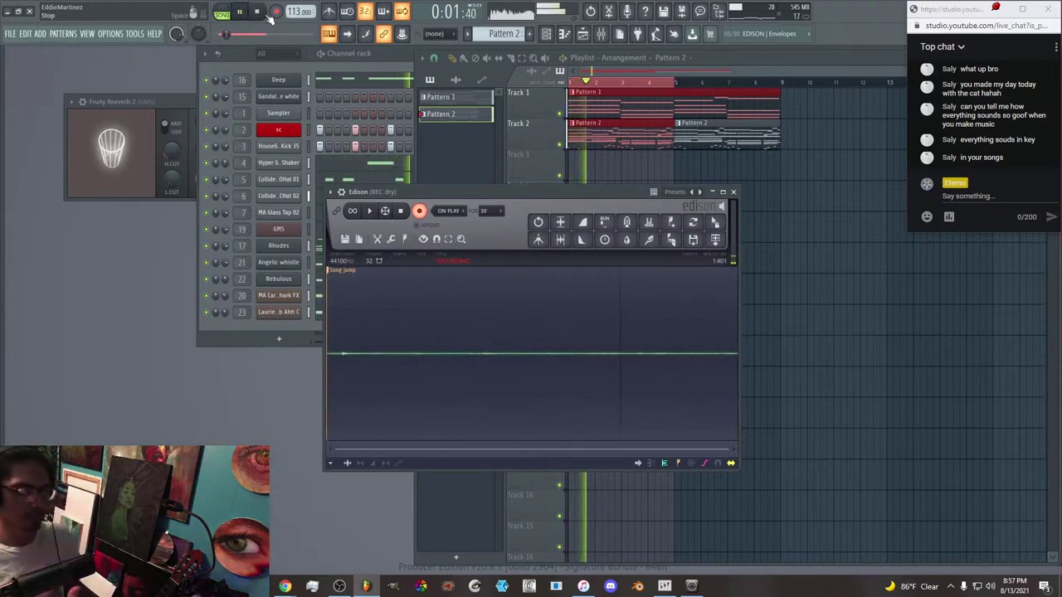
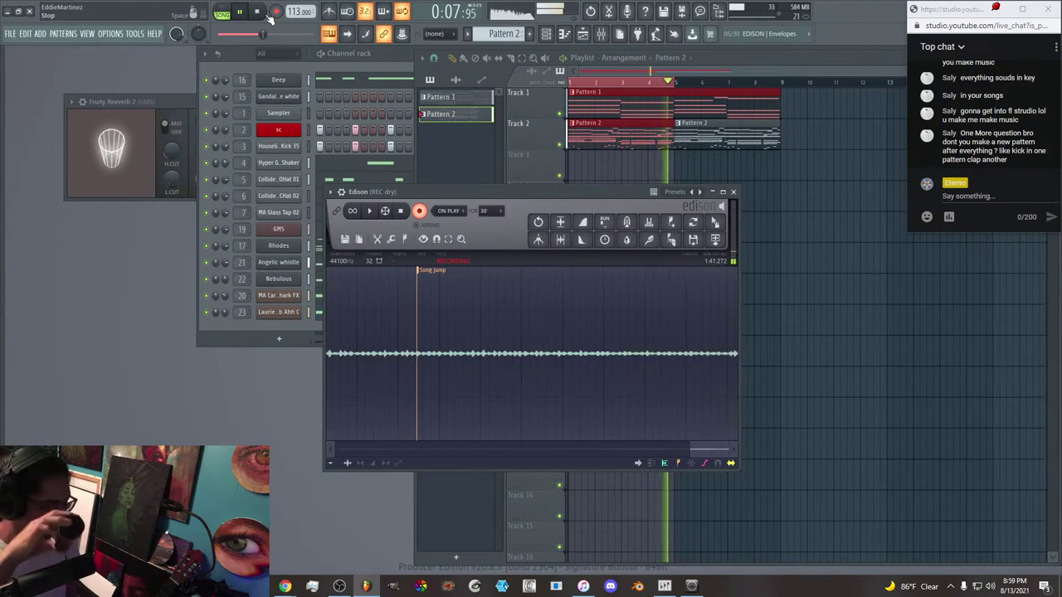
pyautogui.press('space')
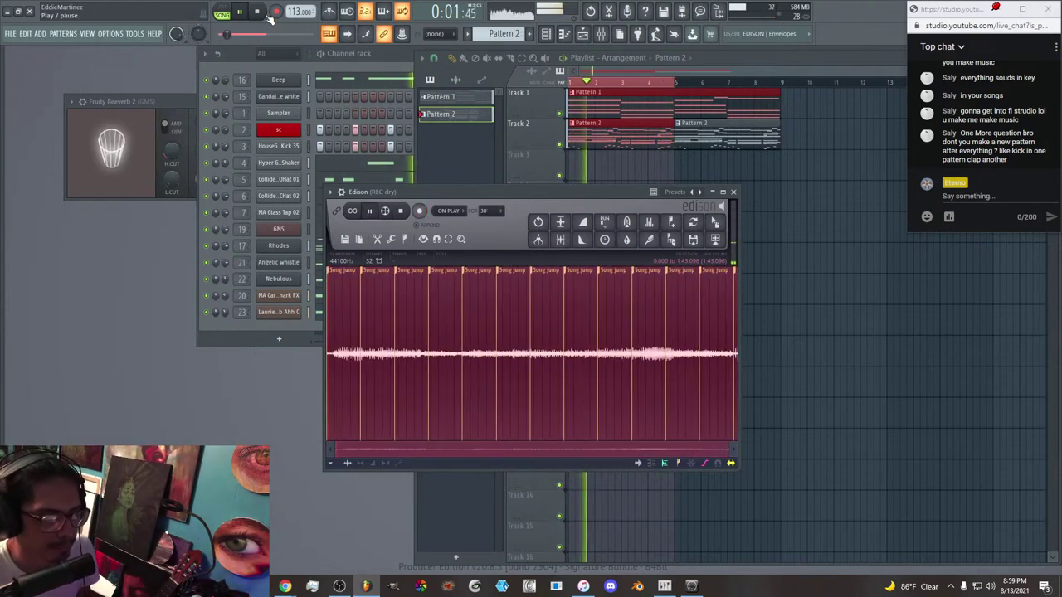
pyautogui.click(259, 10)
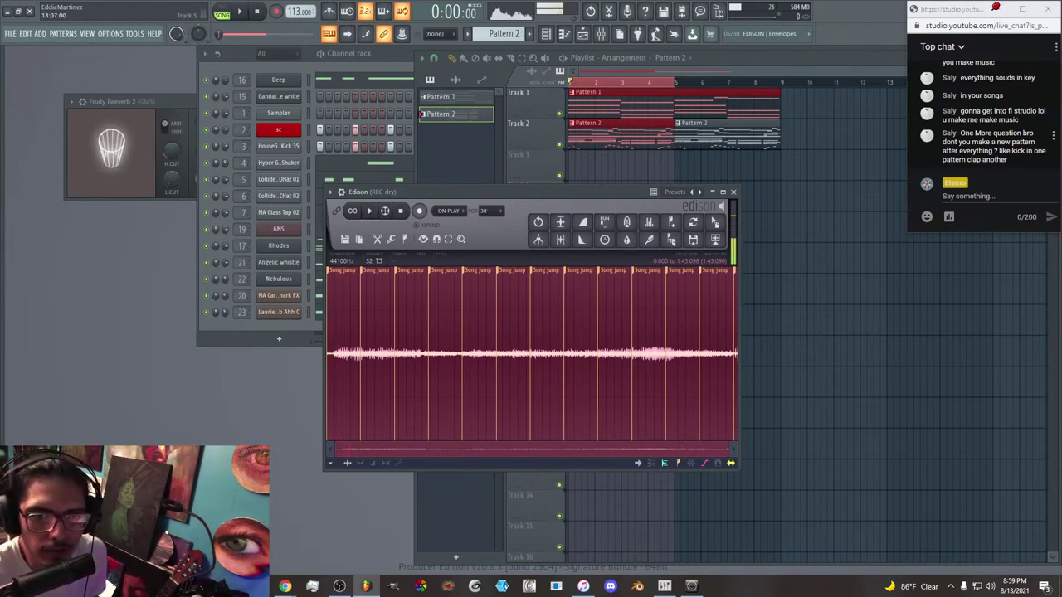
# Read back through the live chat and examine the channel contents of Pattern 2 and Pattern 1.
pyautogui.scroll(2, 994, 144)
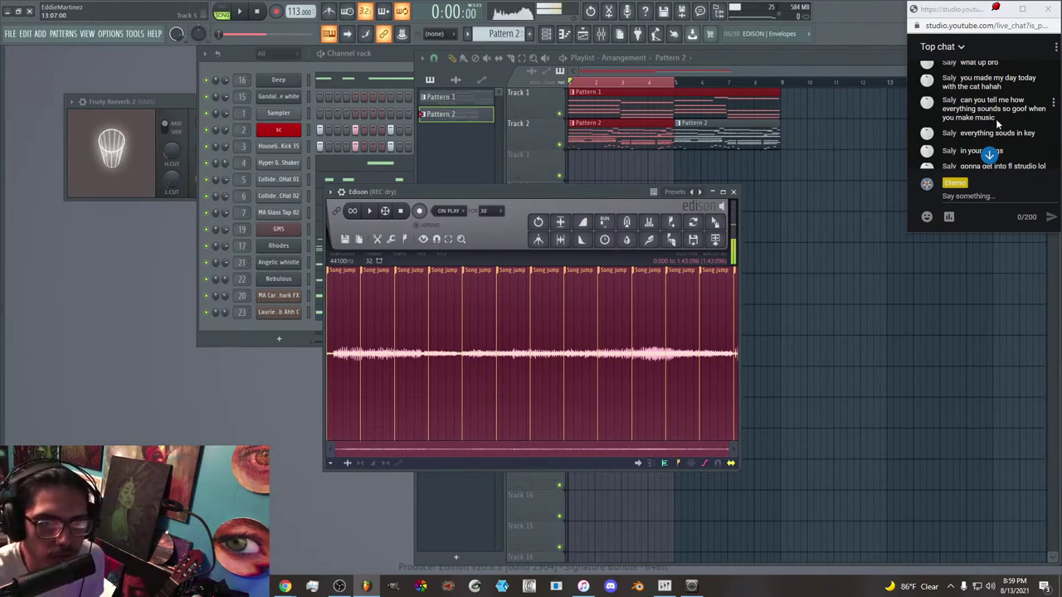
pyautogui.scroll(-2, 998, 125)
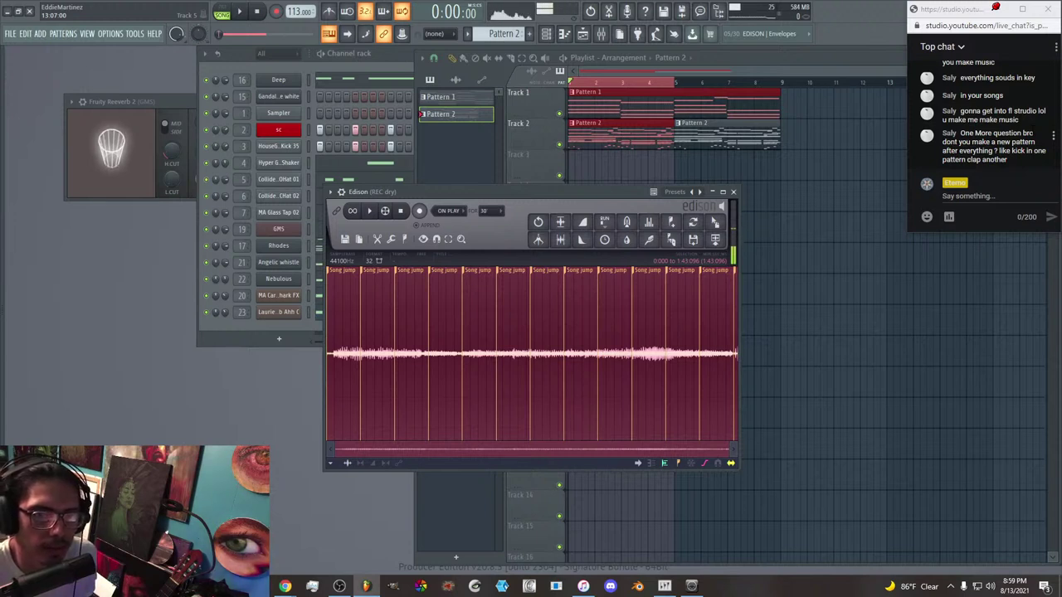
pyautogui.click(529, 144)
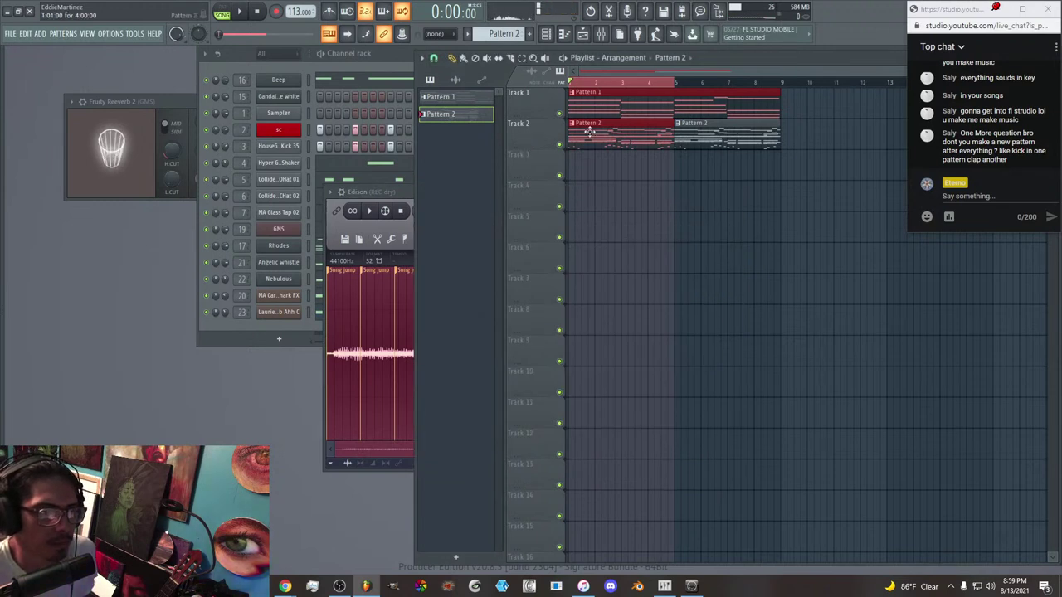
pyautogui.click(329, 64)
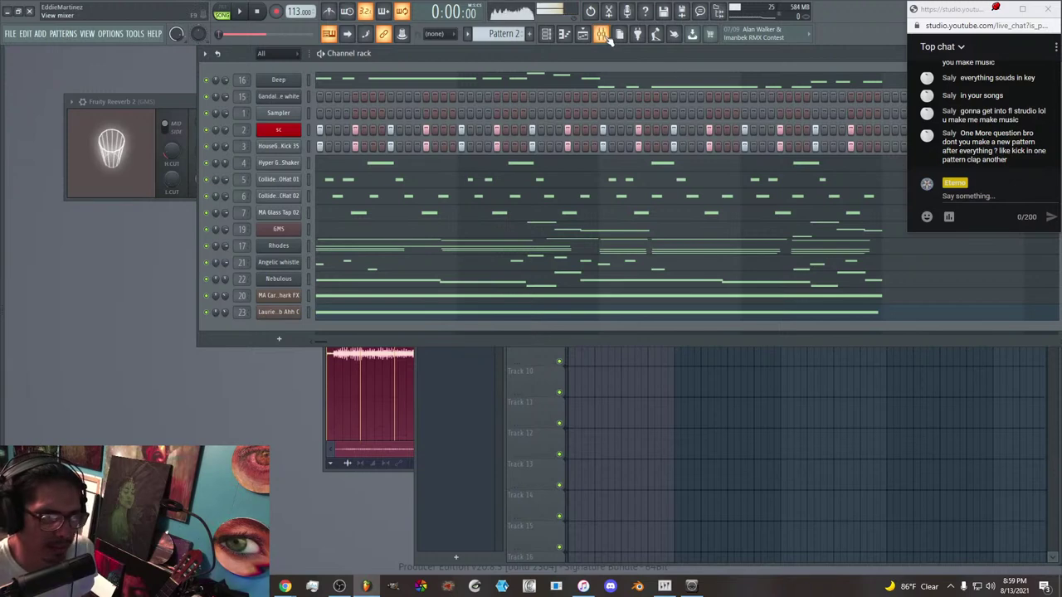
pyautogui.click(585, 36)
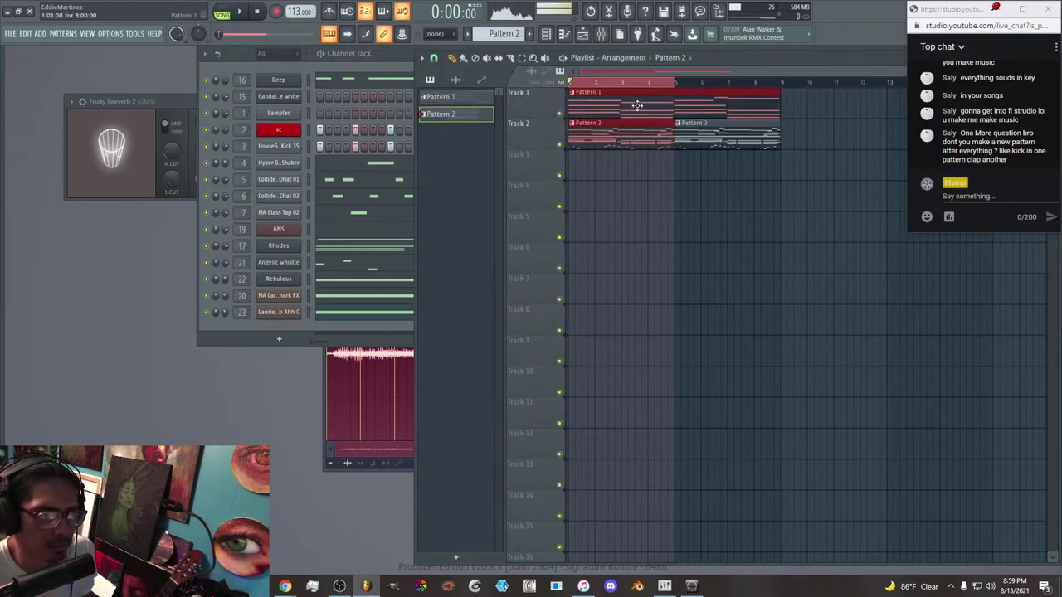
pyautogui.click(636, 106)
pyautogui.click(377, 60)
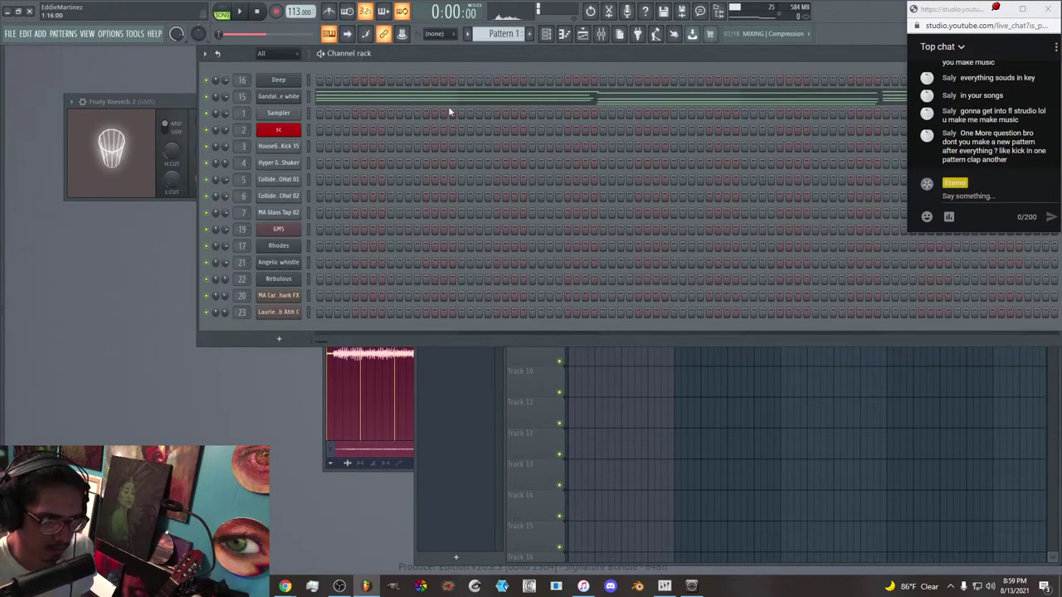
pyautogui.click(534, 383)
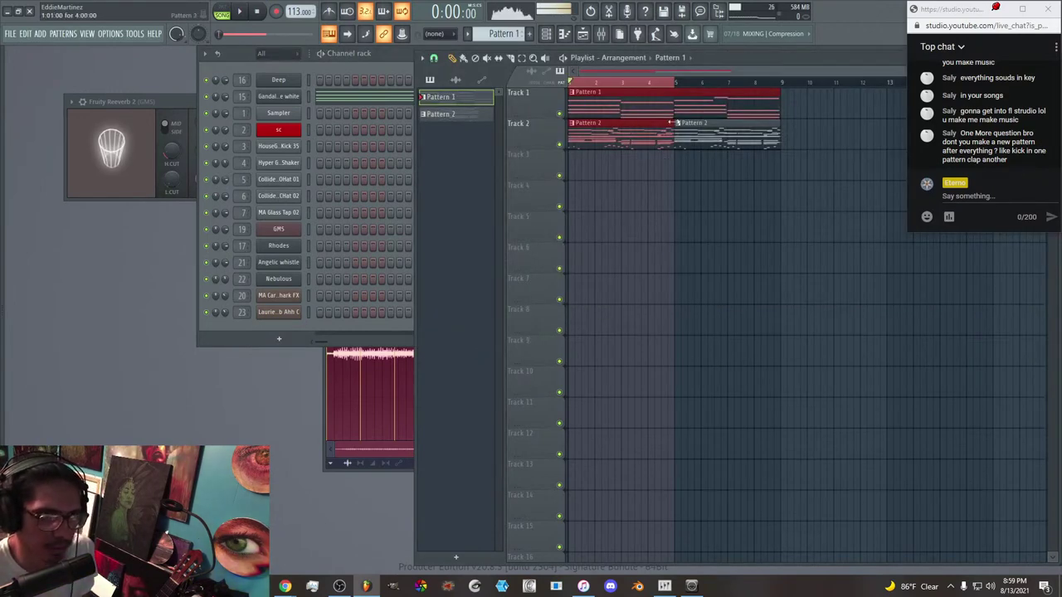
# Try the playlist loop selection at eight bars, return it to bars 1–4, and review Pattern 1's channels.
pyautogui.moveTo(783, 86); pyautogui.dragTo(783, 87)
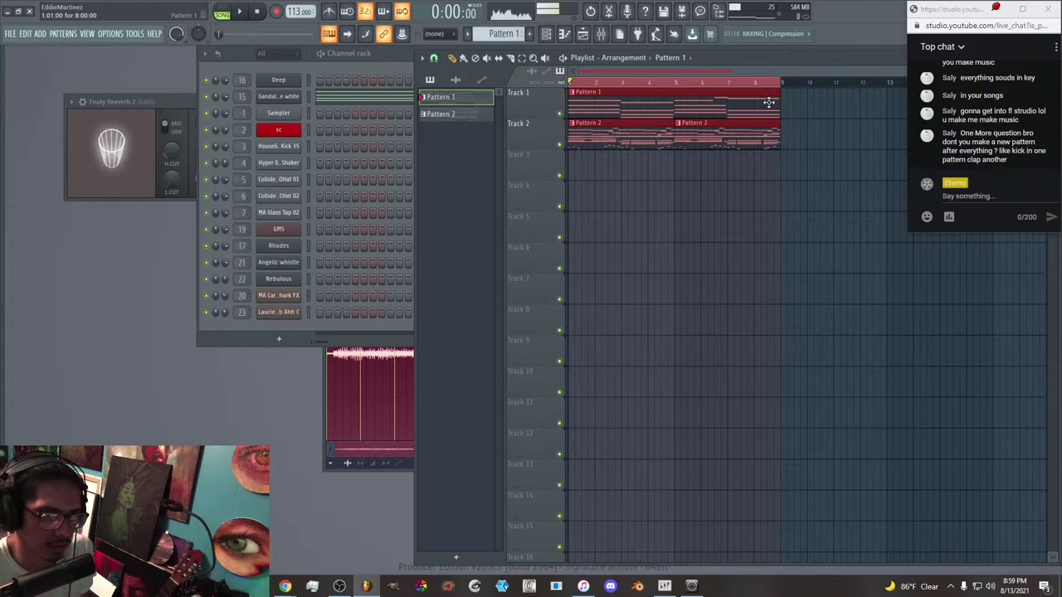
pyautogui.moveTo(787, 89); pyautogui.dragTo(707, 83)
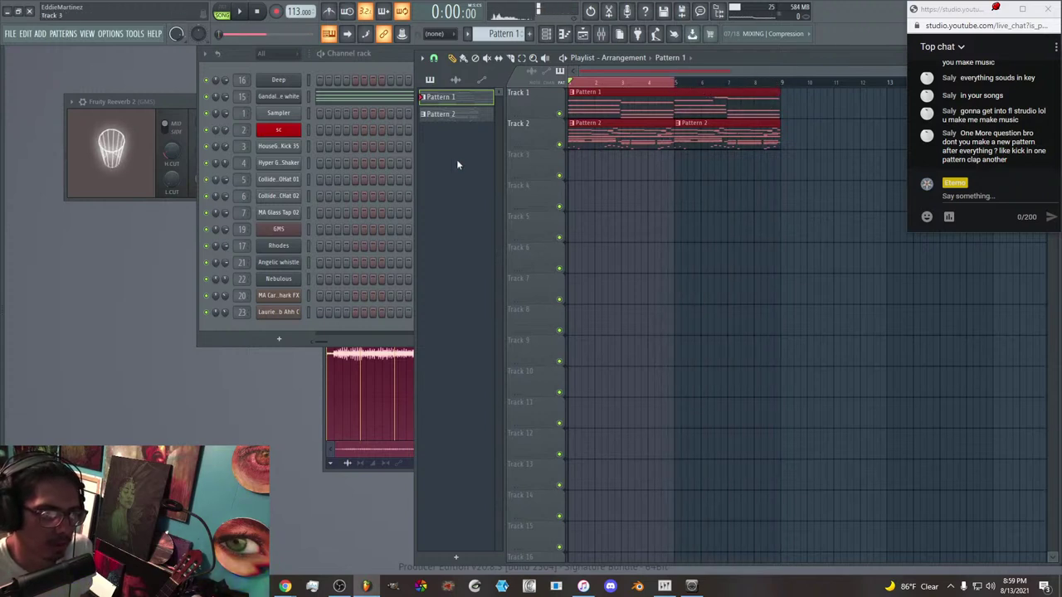
pyautogui.click(357, 68)
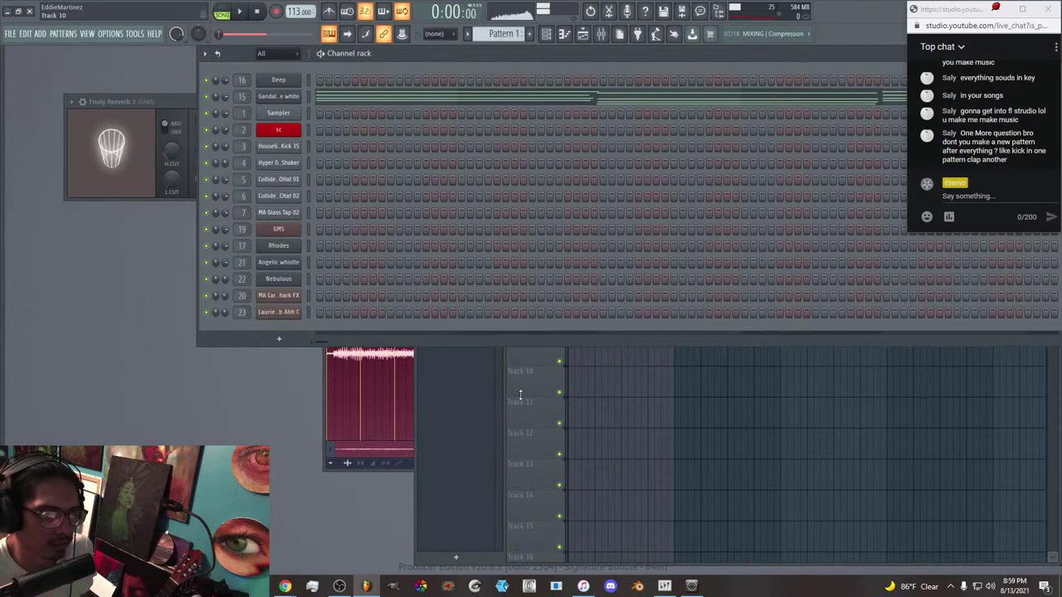
pyautogui.click(520, 396)
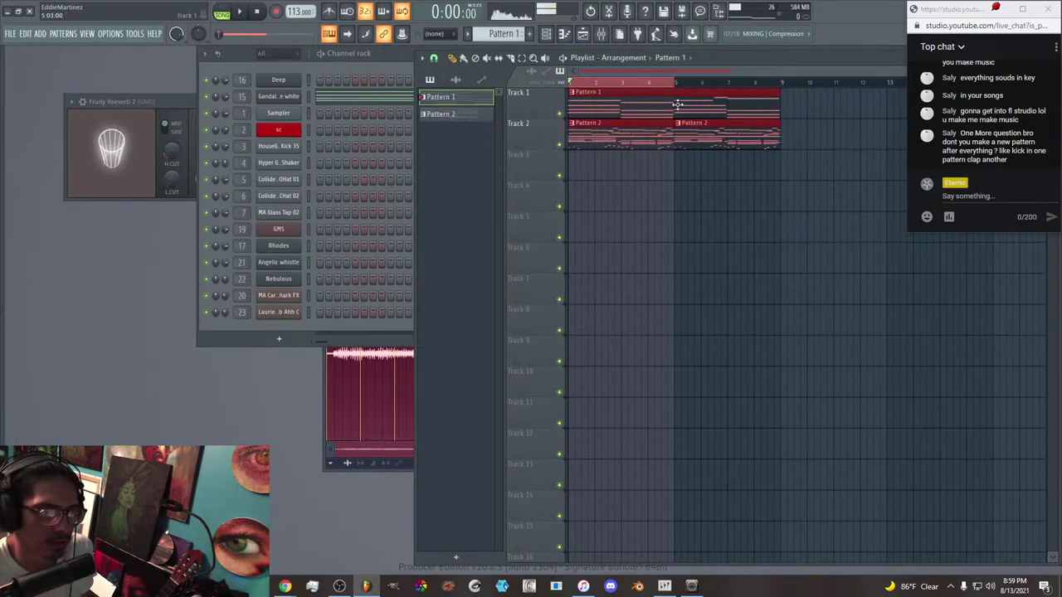
# Select Pattern 2 and look over its splitting and audio rendering options without applying any.
pyautogui.click(644, 146)
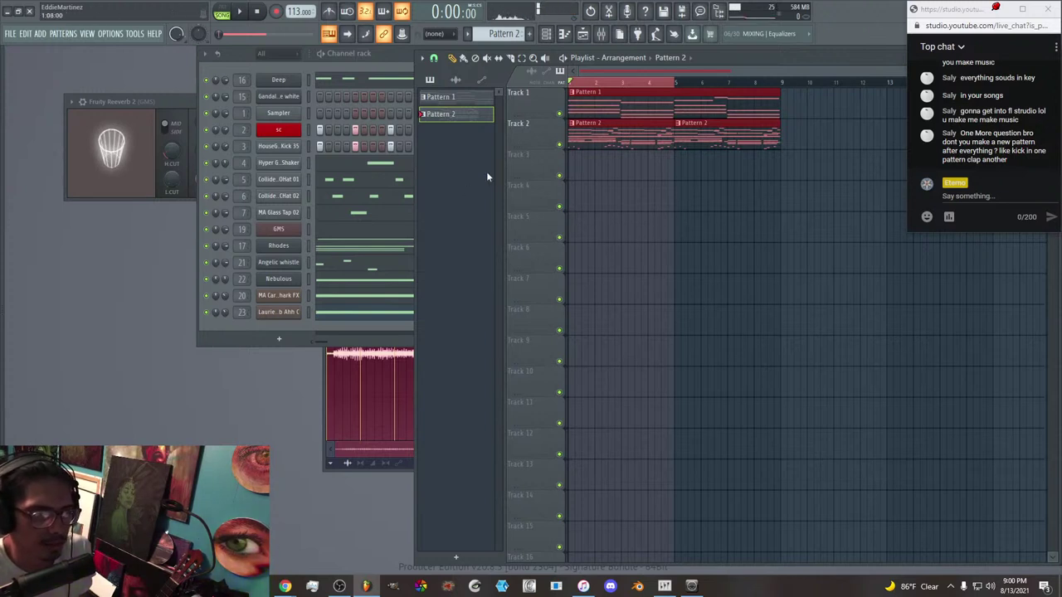
pyautogui.rightClick(458, 116)
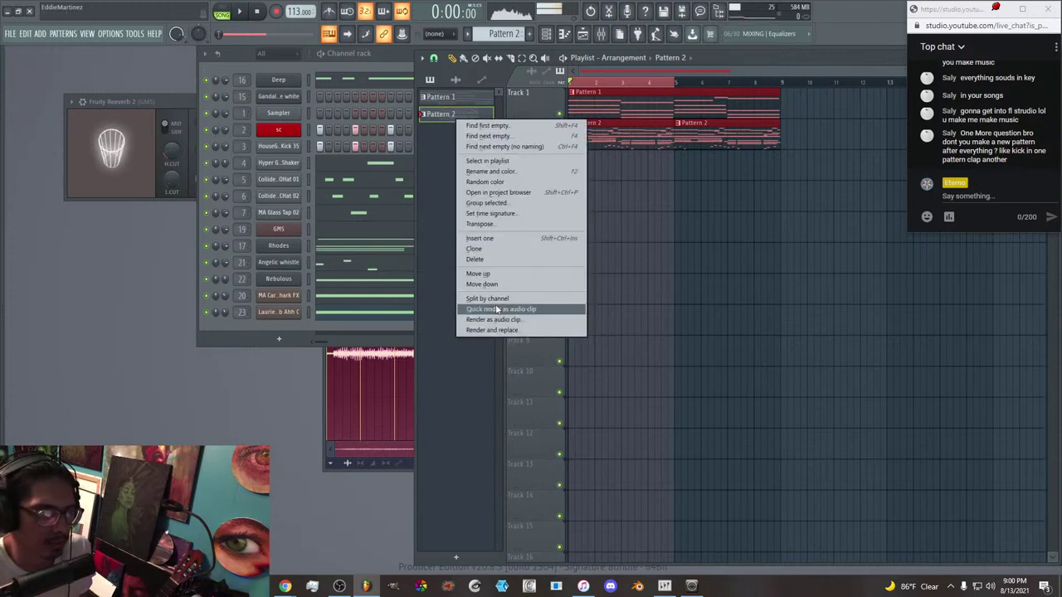
pyautogui.click(547, 112)
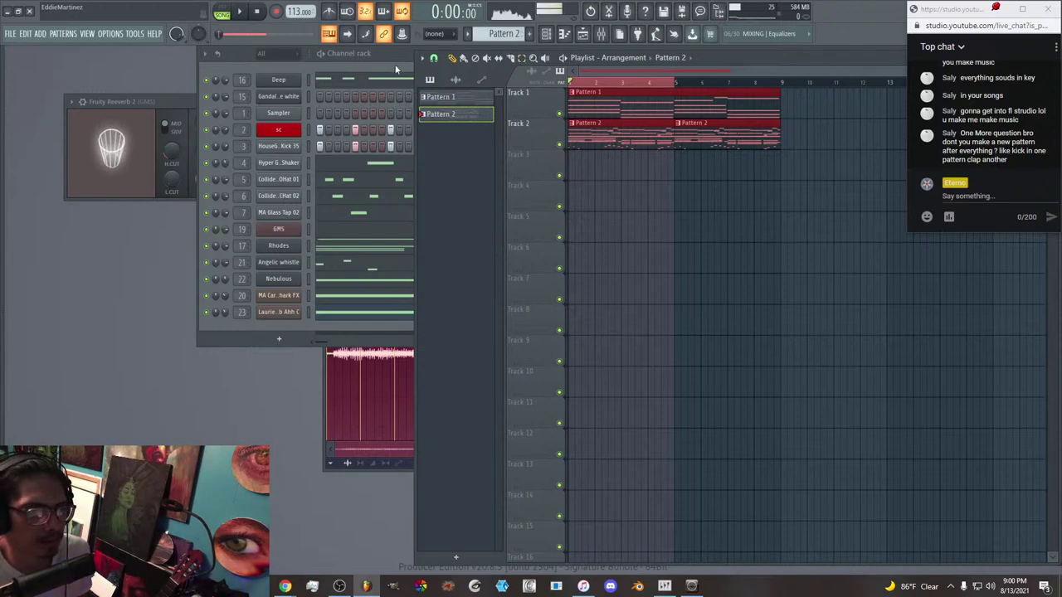
# Reopen Edison from the REC dry track and select the first loop pass of the recorded take.
pyautogui.click(599, 36)
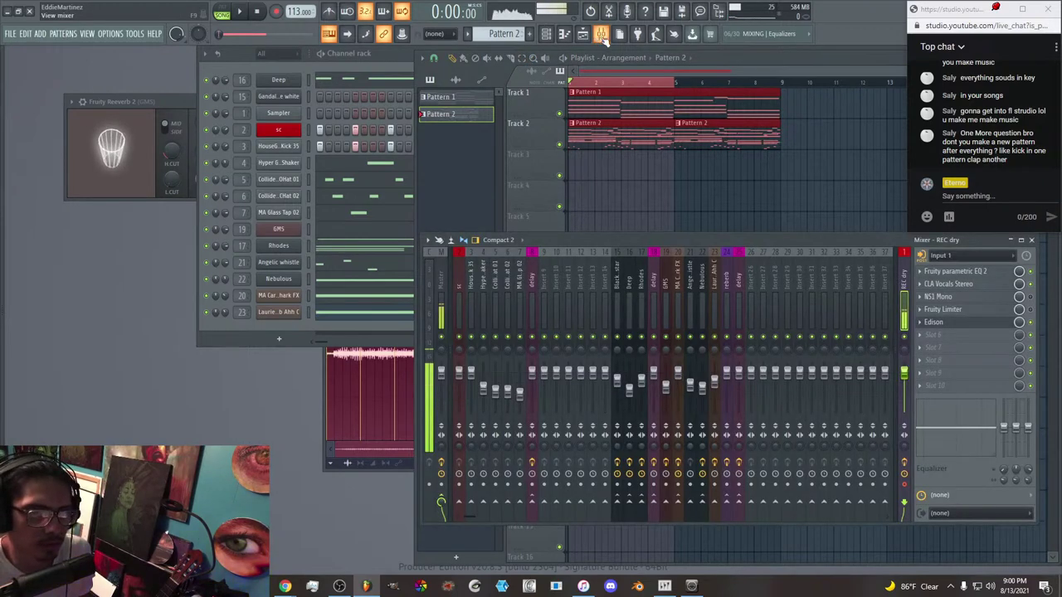
pyautogui.click(924, 322)
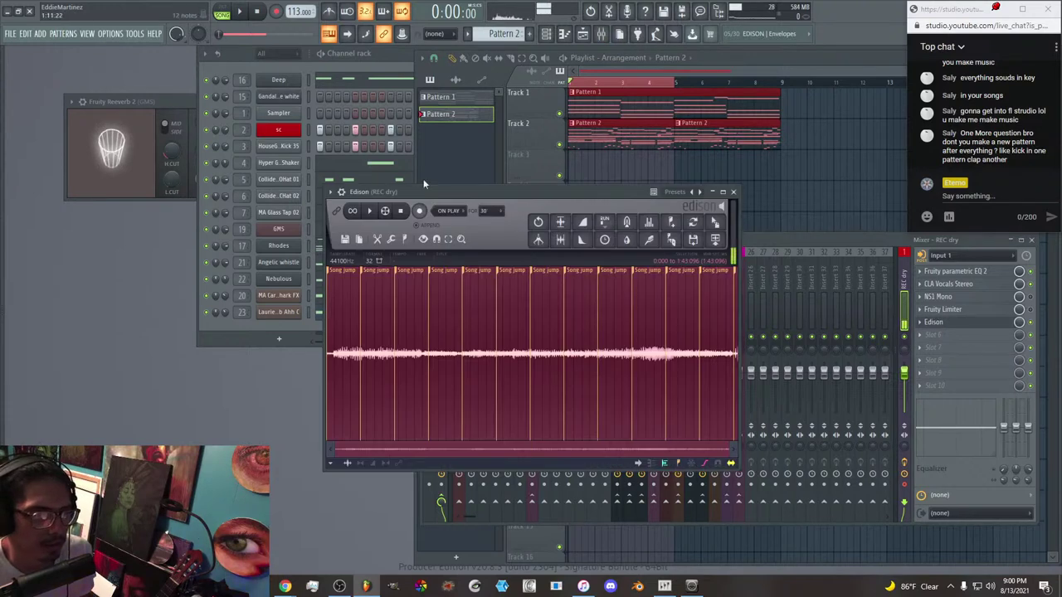
pyautogui.moveTo(452, 198); pyautogui.dragTo(494, 181)
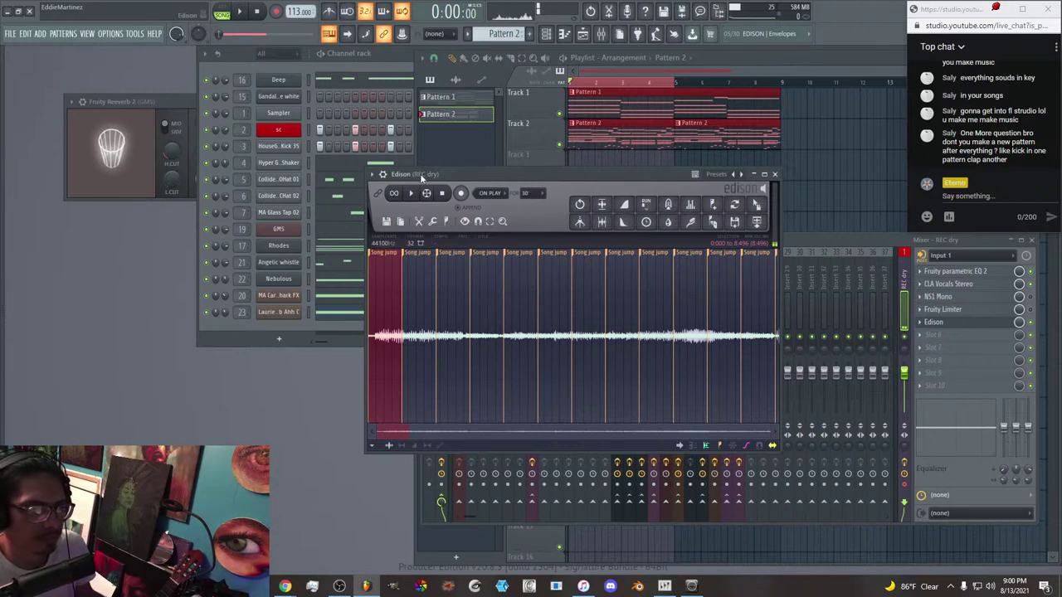
# Play the song and listen back through the full recorded take in Edison.
pyautogui.moveTo(419, 173); pyautogui.dragTo(404, 171)
pyautogui.click(240, 13)
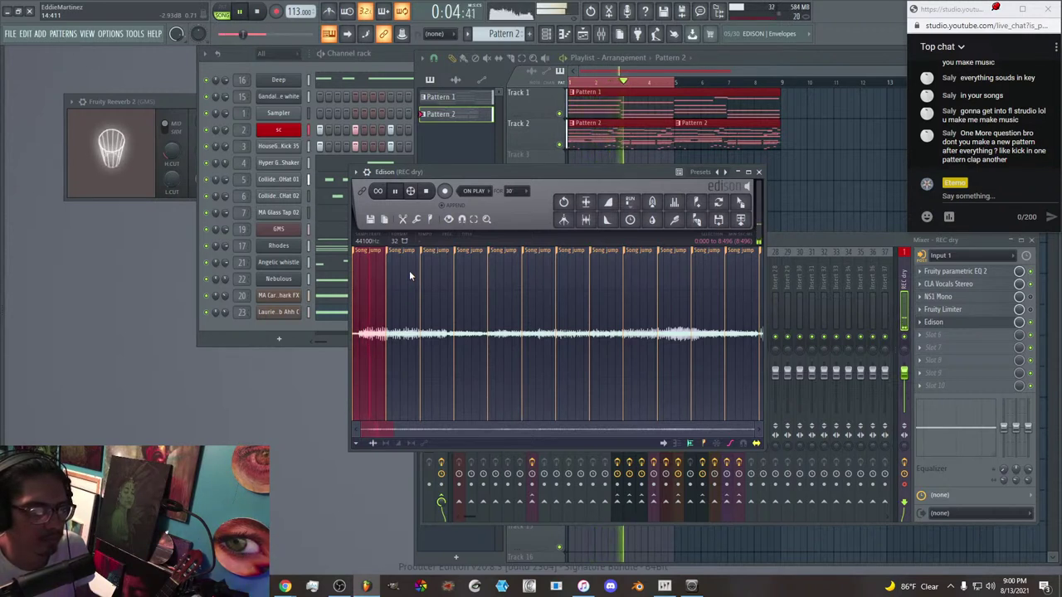
pyautogui.moveTo(409, 270); pyautogui.dragTo(754, 274)
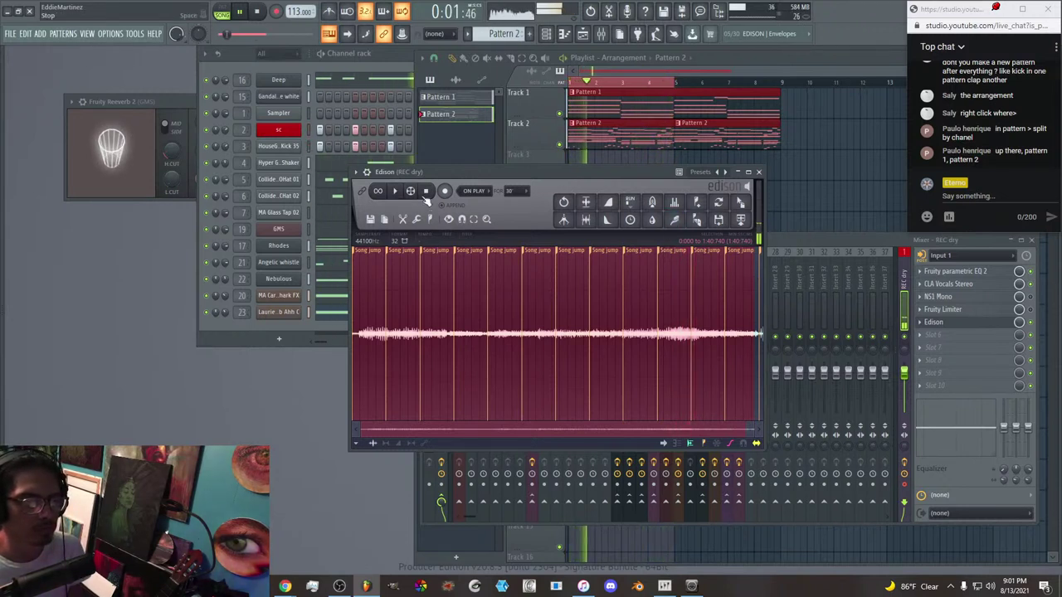
# Select the ninth loop pass in Edison, send it to the playlist as an audio clip, and stop playback.
pyautogui.click(635, 255)
pyautogui.rightClick(643, 284)
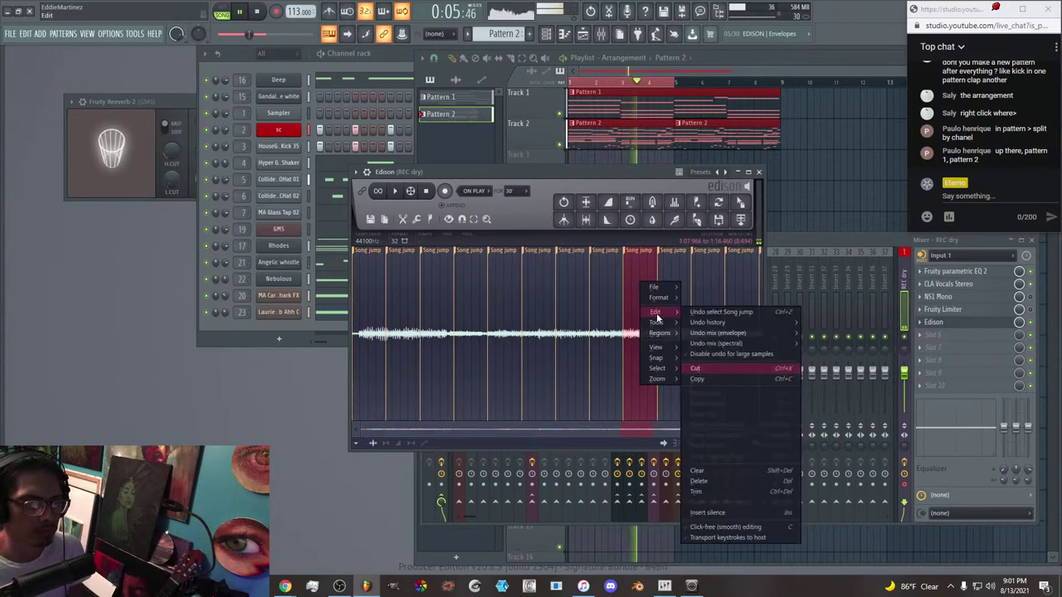
pyautogui.click(652, 275)
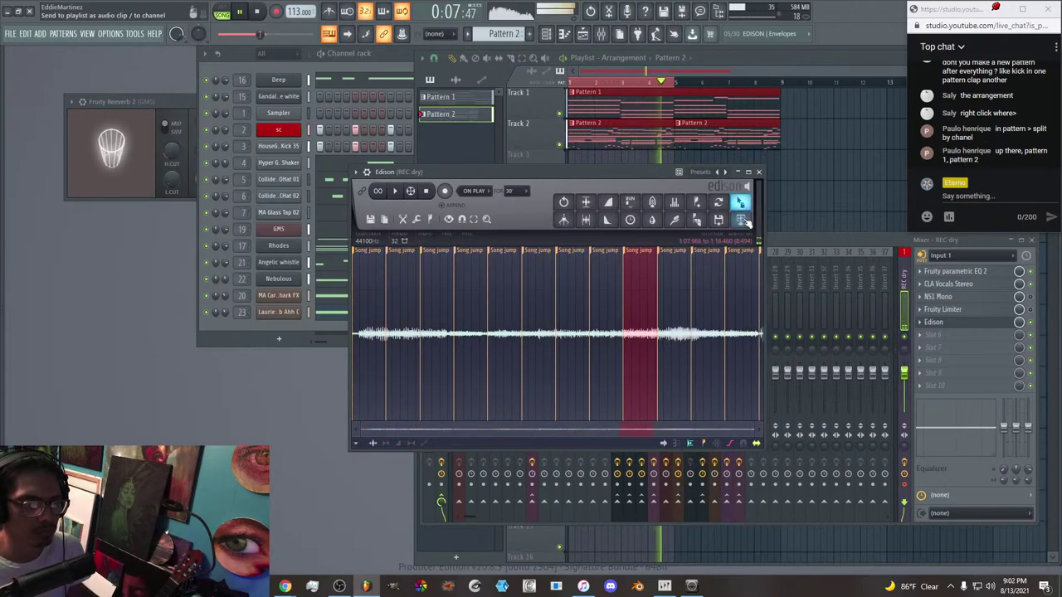
pyautogui.click(740, 220)
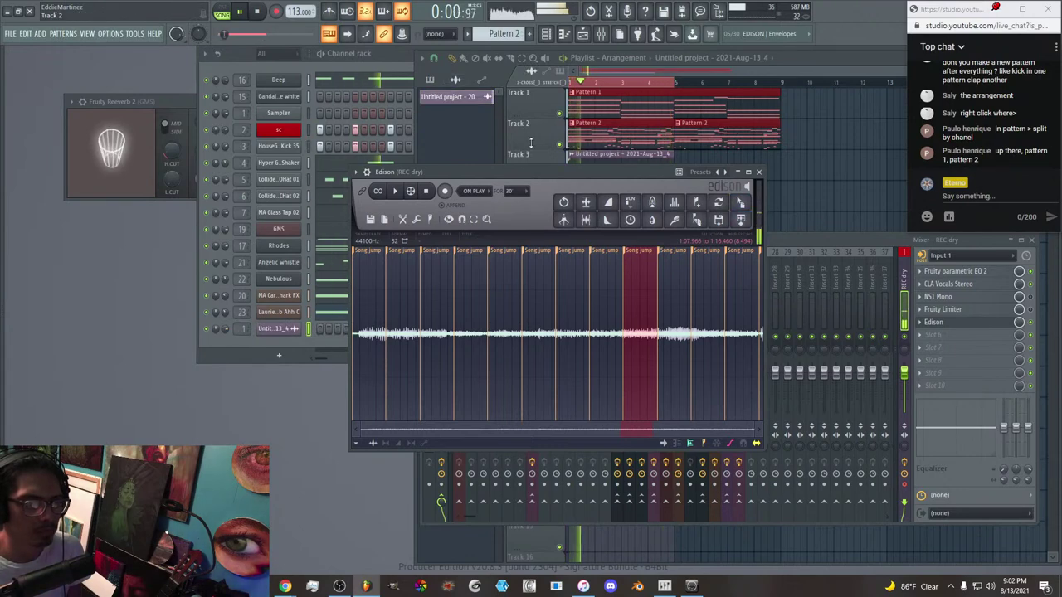
pyautogui.click(531, 142)
pyautogui.click(257, 12)
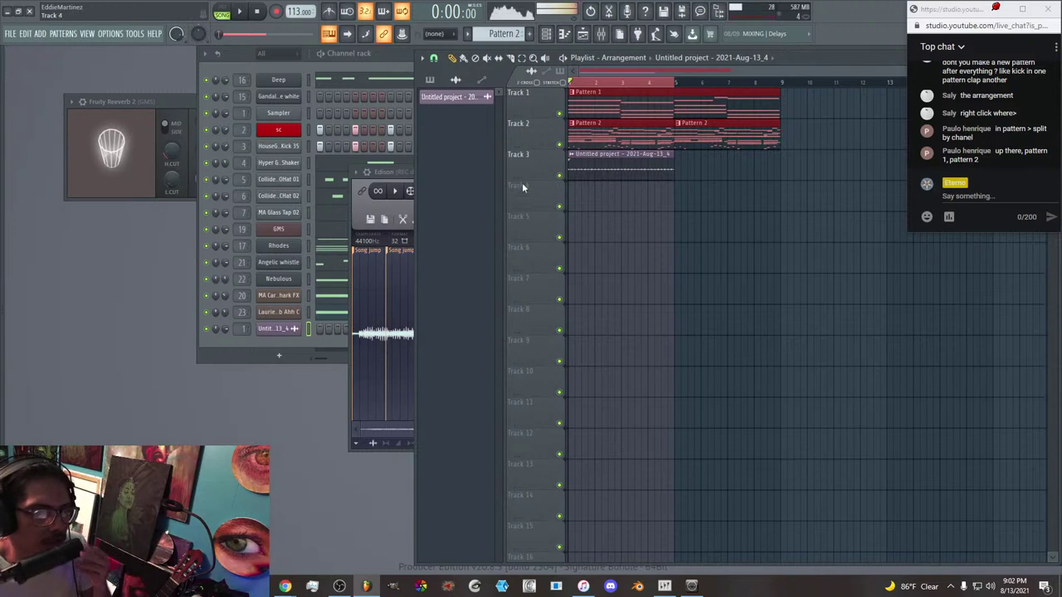
# Look through the playlist picker's pattern, audio clip and automation clip lists, comparing Pattern 1 and Pattern 2.
pyautogui.click(443, 81)
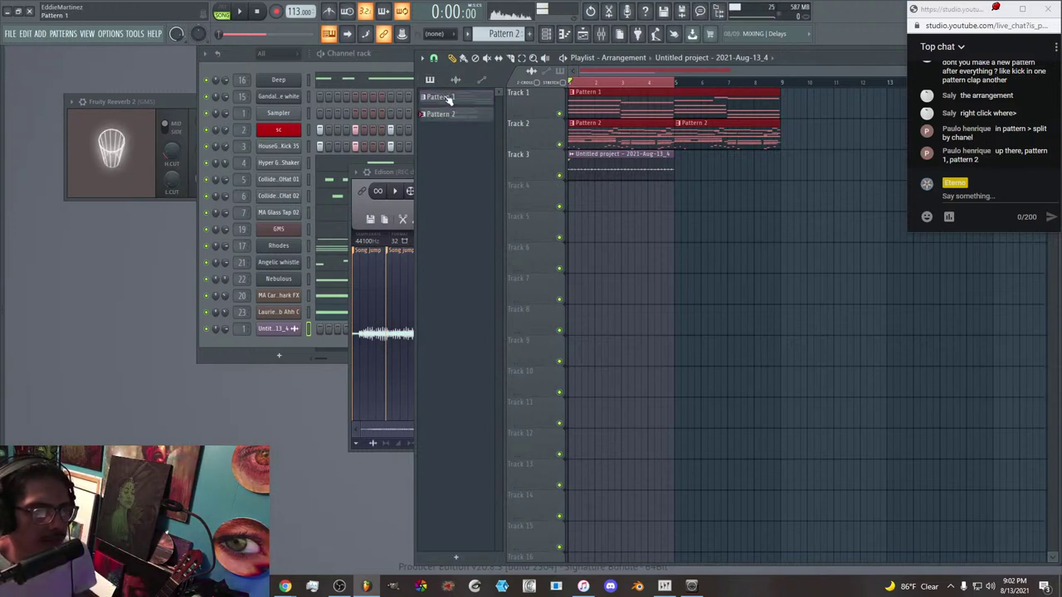
pyautogui.click(449, 114)
pyautogui.click(451, 99)
pyautogui.click(448, 115)
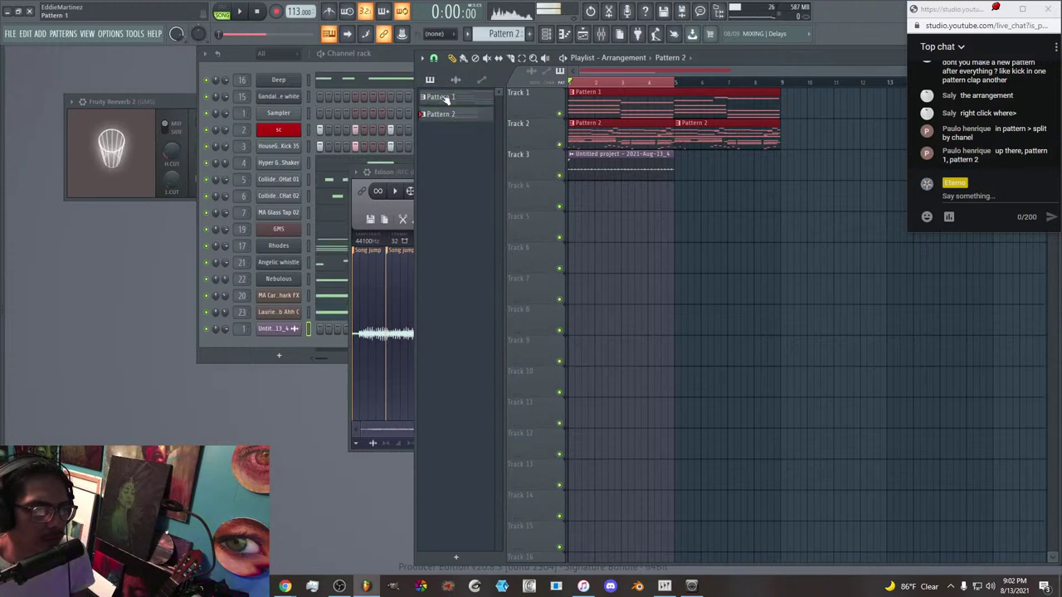
pyautogui.click(457, 81)
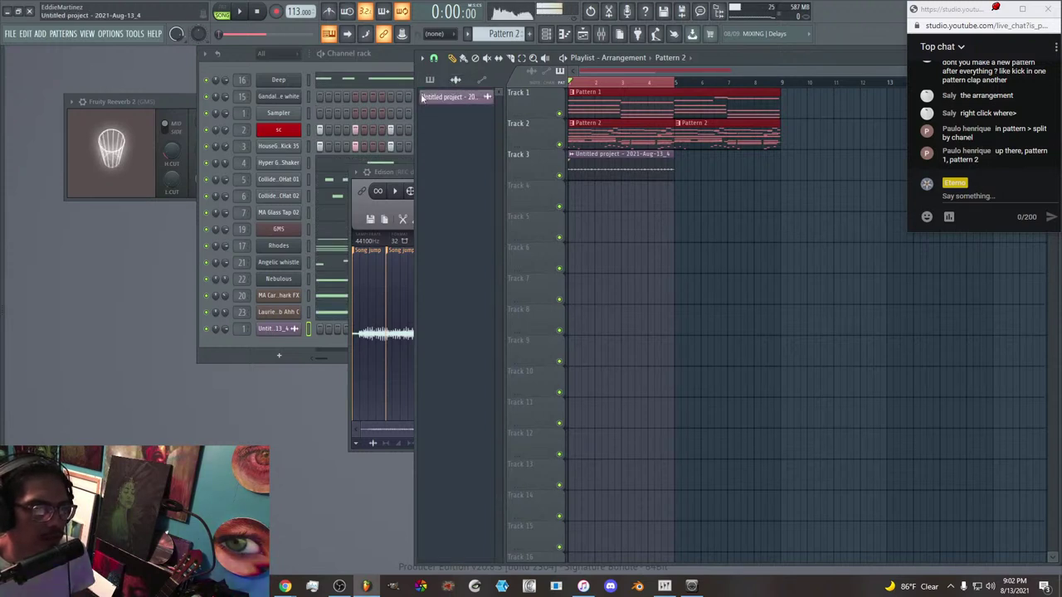
pyautogui.click(430, 80)
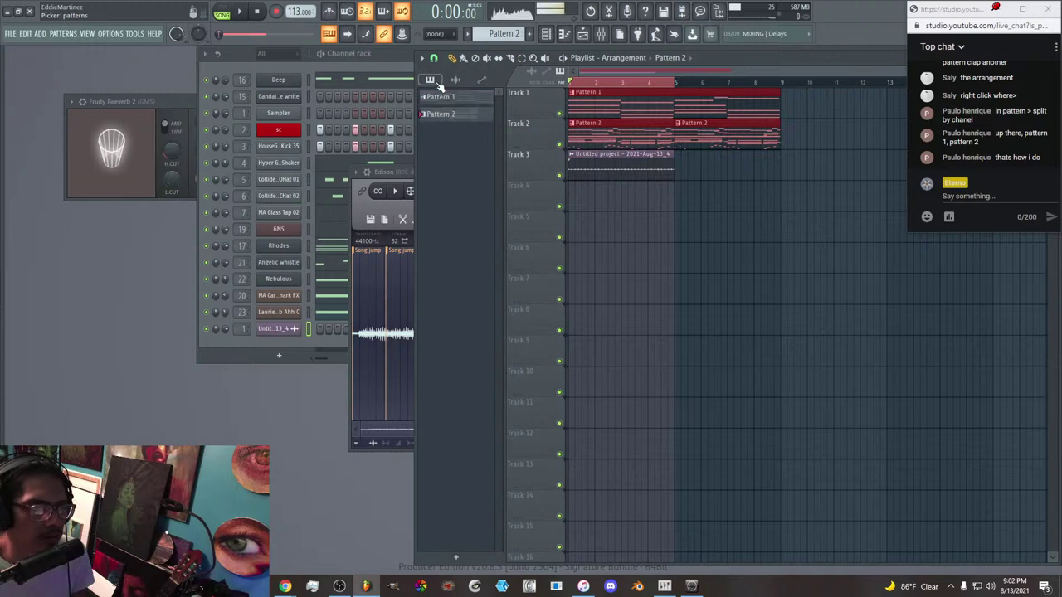
pyautogui.click(457, 80)
pyautogui.click(483, 81)
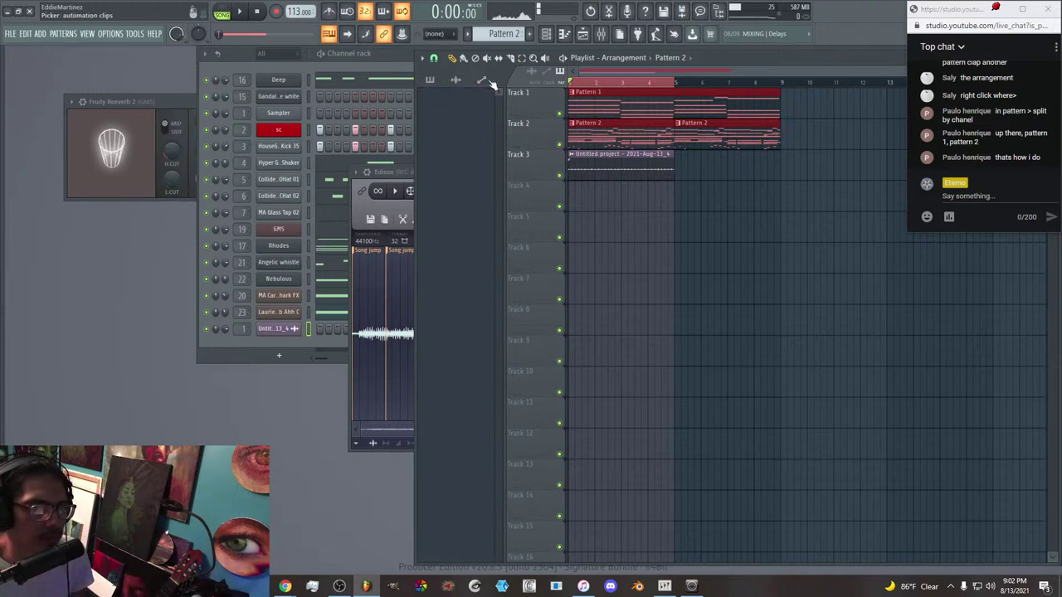
pyautogui.click(432, 81)
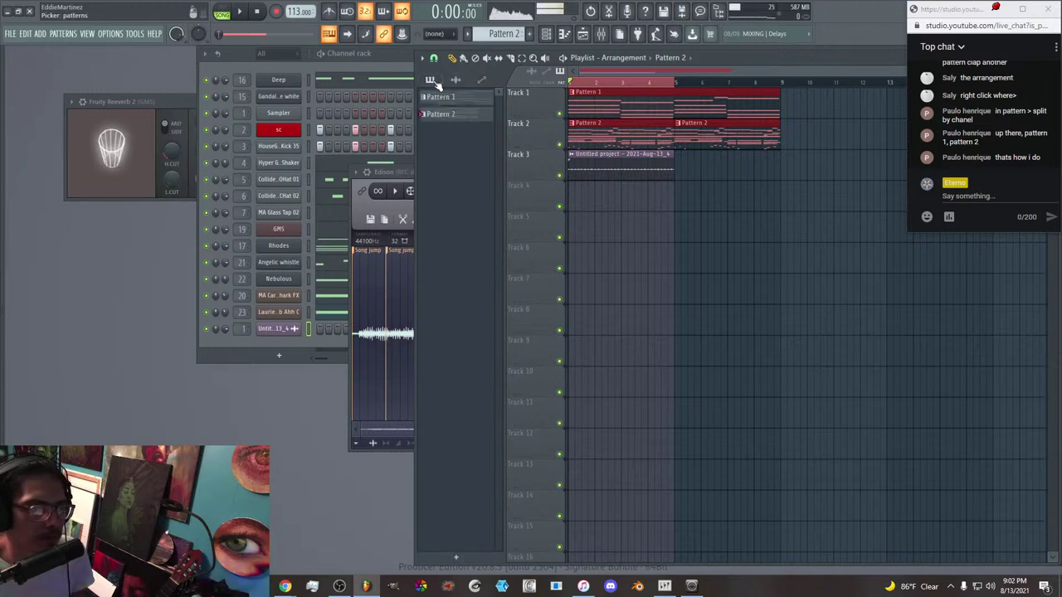
# Select Pattern 1 and review its split-by-channel and rendering options in both the picker and the pattern selector.
pyautogui.rightClick(443, 99)
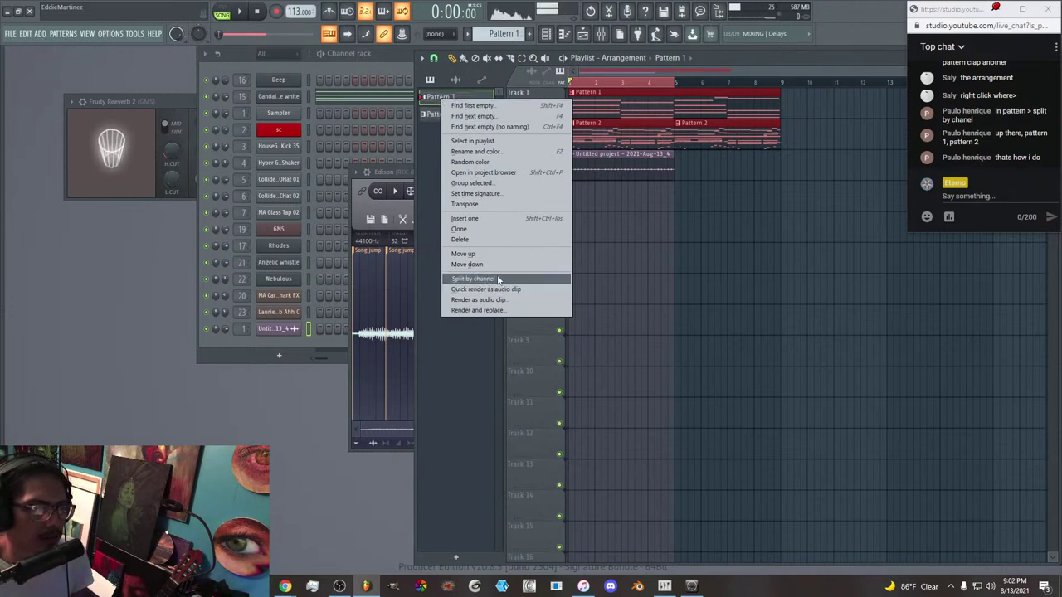
pyautogui.click(443, 97)
pyautogui.rightClick(444, 102)
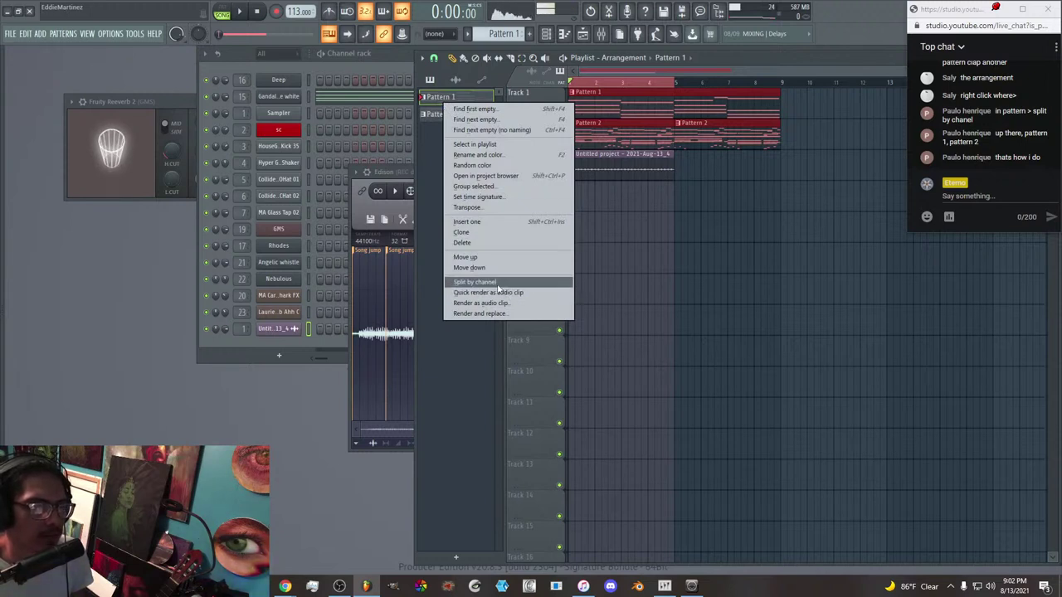
pyautogui.click(477, 341)
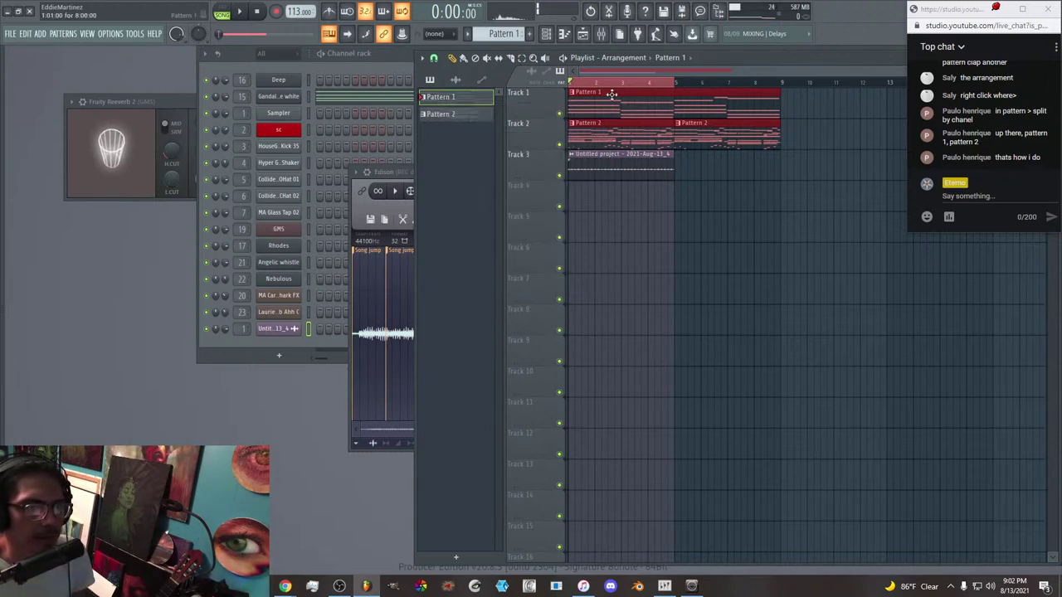
pyautogui.click(601, 34)
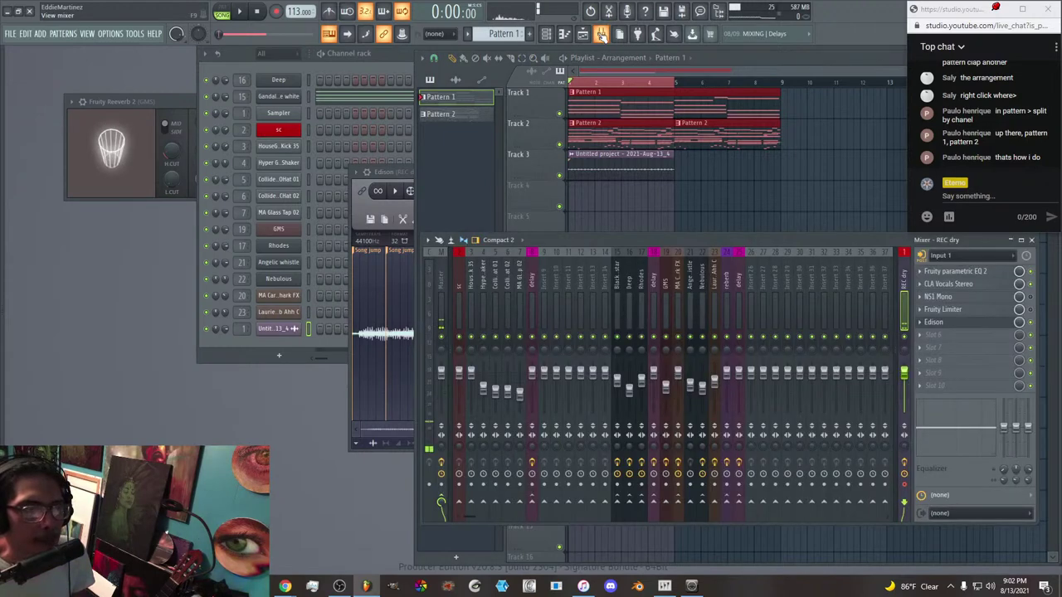
pyautogui.click(511, 35)
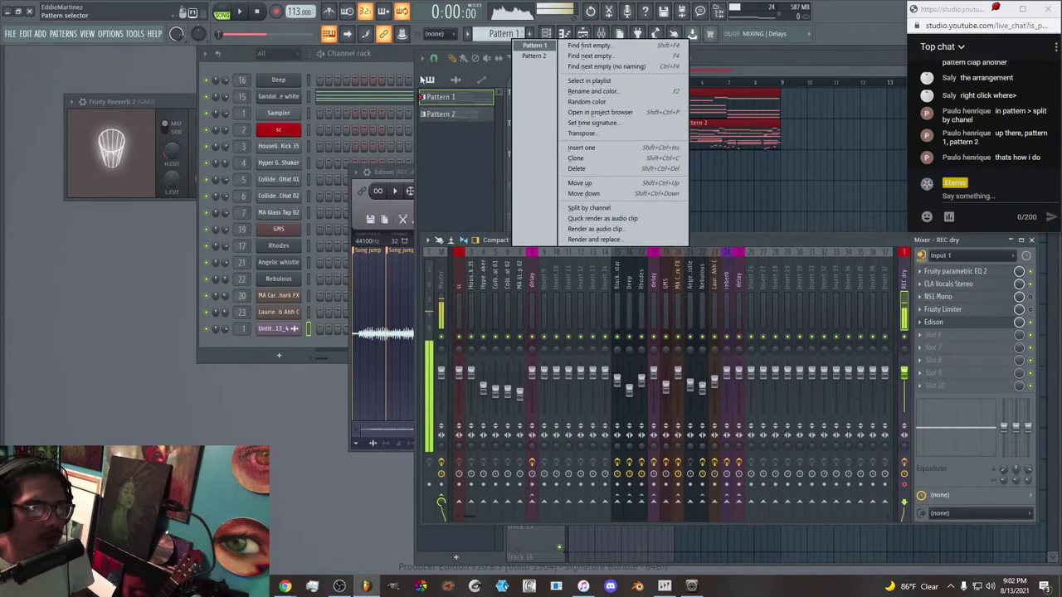
pyautogui.click(421, 72)
pyautogui.click(501, 34)
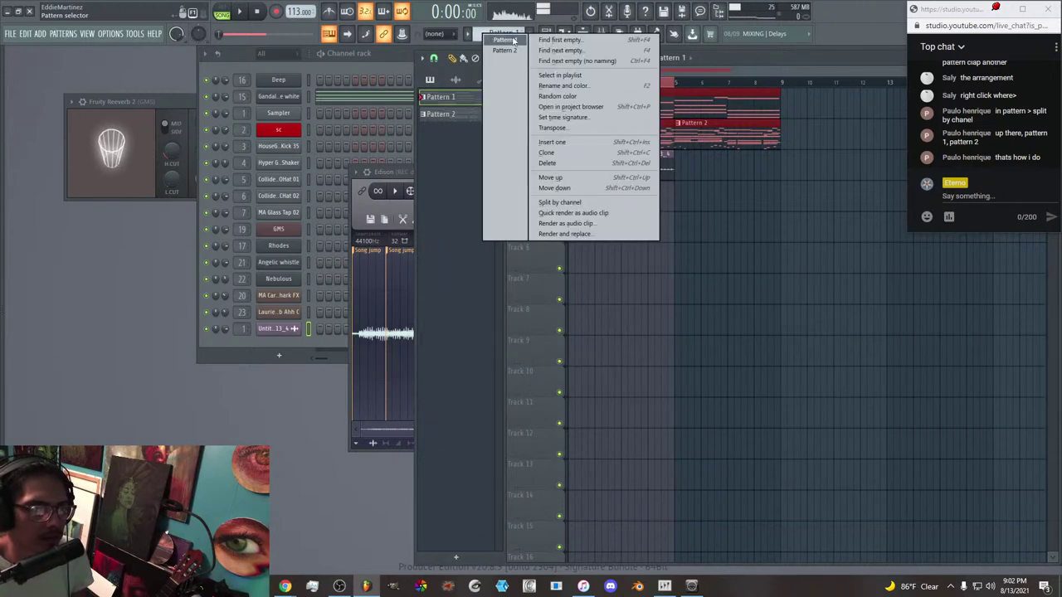
pyautogui.click(545, 267)
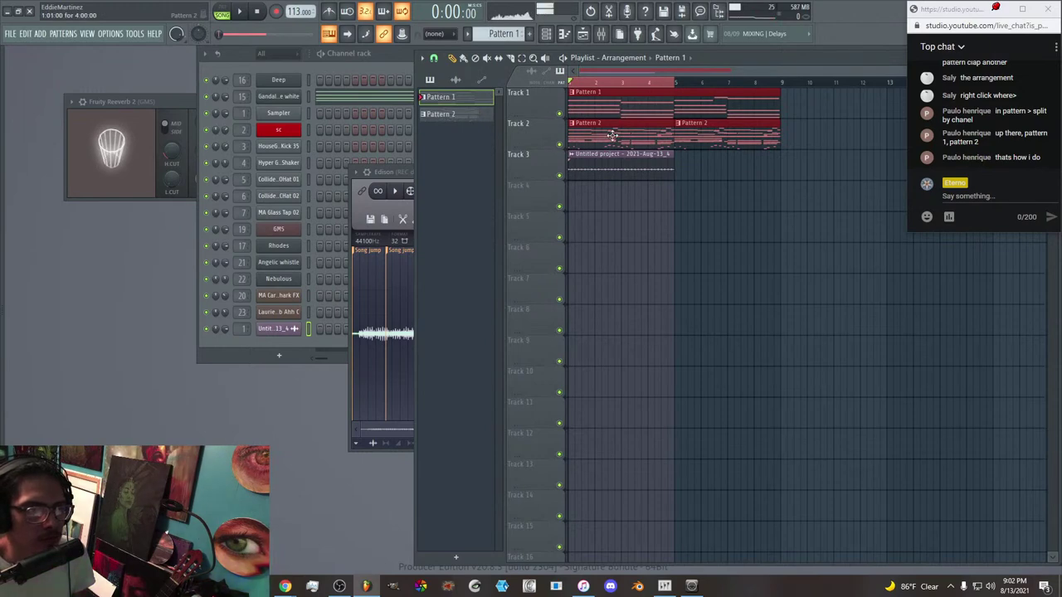
# Place a second copy of the recorded audio clip on Track 3 starting at bar 5.
pyautogui.scroll(3, 647, 75)
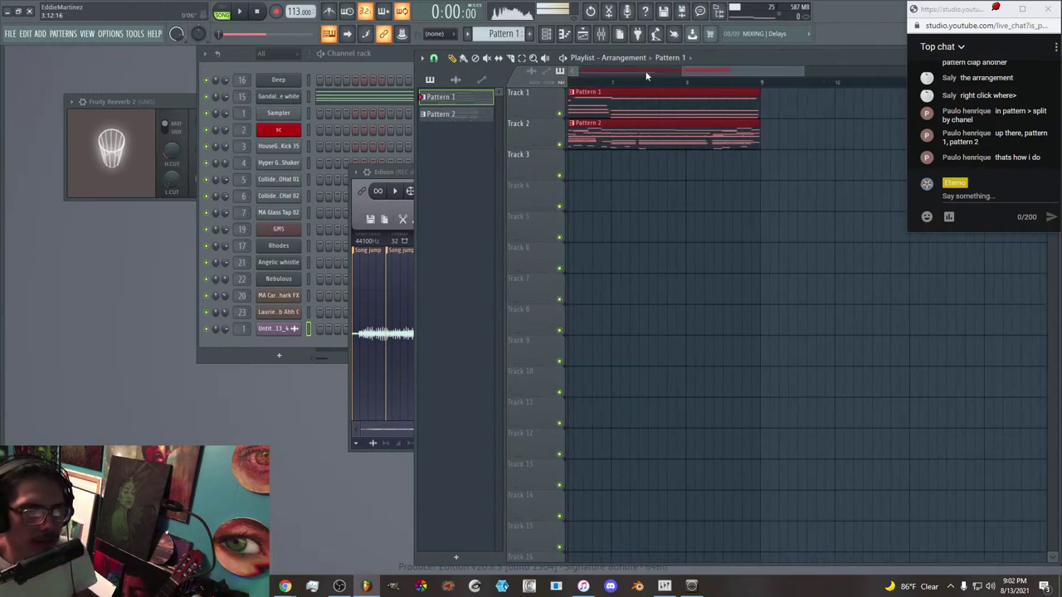
pyautogui.scroll(-2, 676, 73)
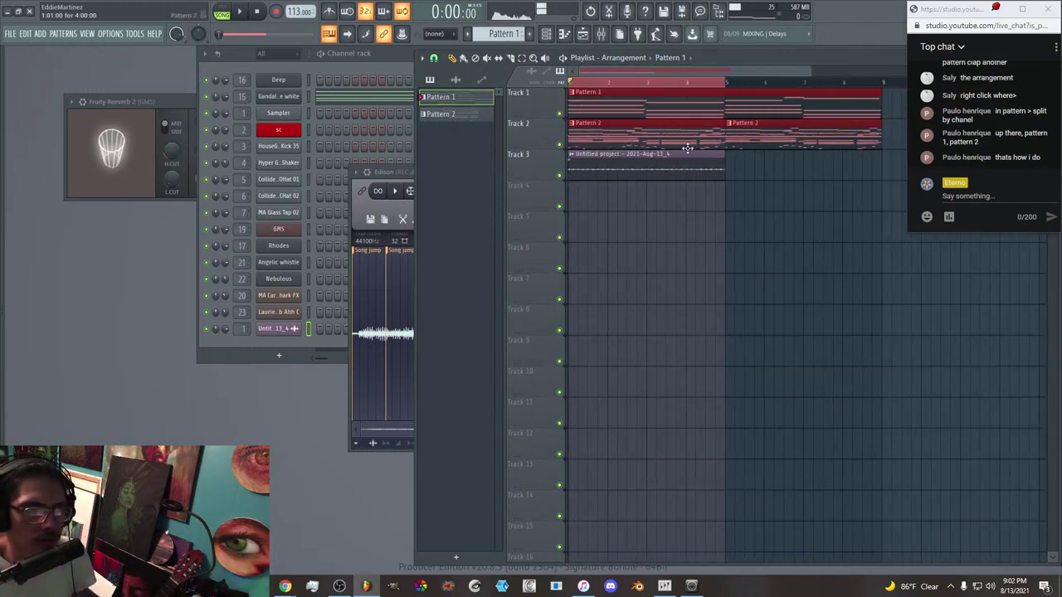
pyautogui.click(688, 148)
pyautogui.click(689, 156)
pyautogui.click(733, 170)
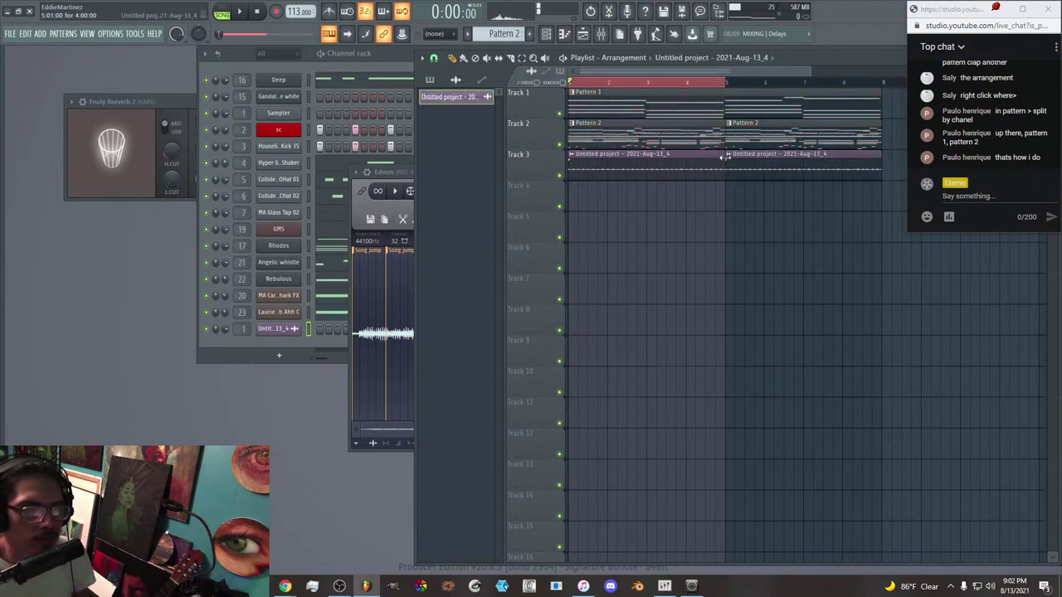
# Play the loop and enlarge Track 3 to inspect the recorded clip's waveform up close.
pyautogui.press('space')
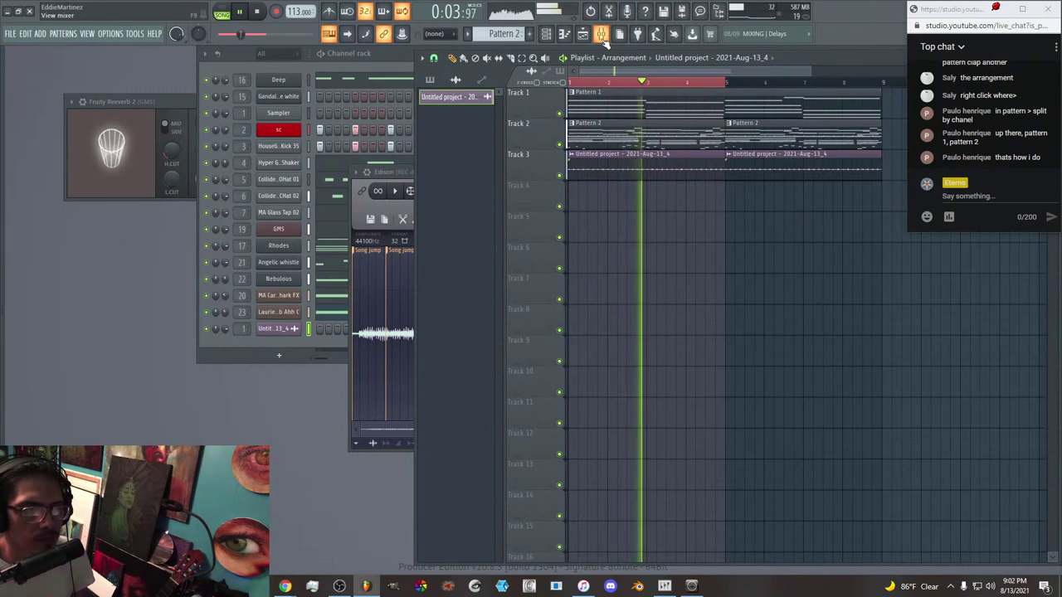
pyautogui.scroll(3, 609, 71)
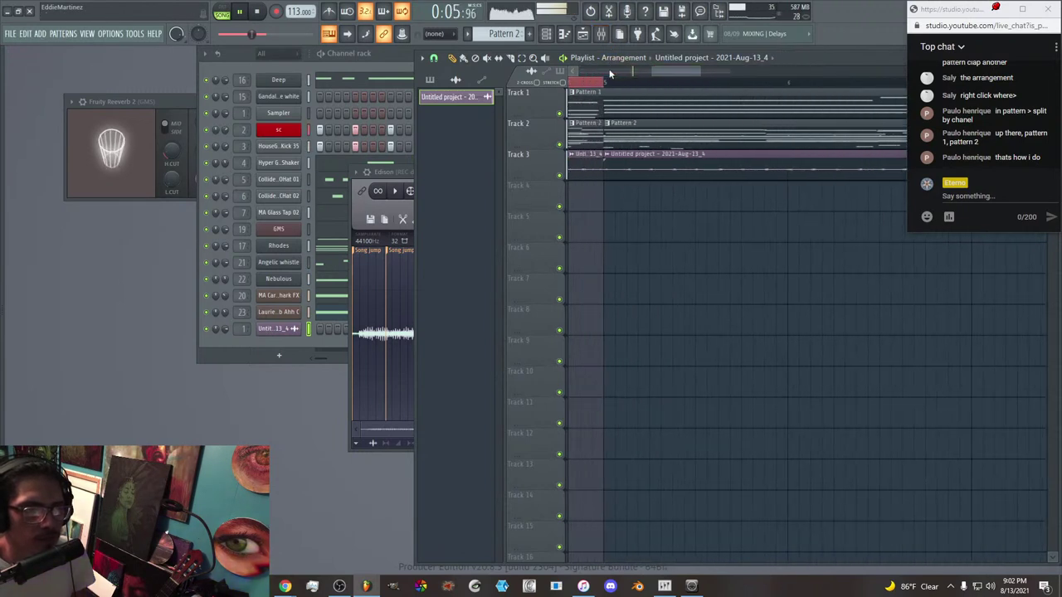
pyautogui.click(610, 72)
pyautogui.scroll(3, 610, 73)
pyautogui.moveTo(609, 73); pyautogui.dragTo(584, 71)
pyautogui.moveTo(542, 177); pyautogui.dragTo(506, 477)
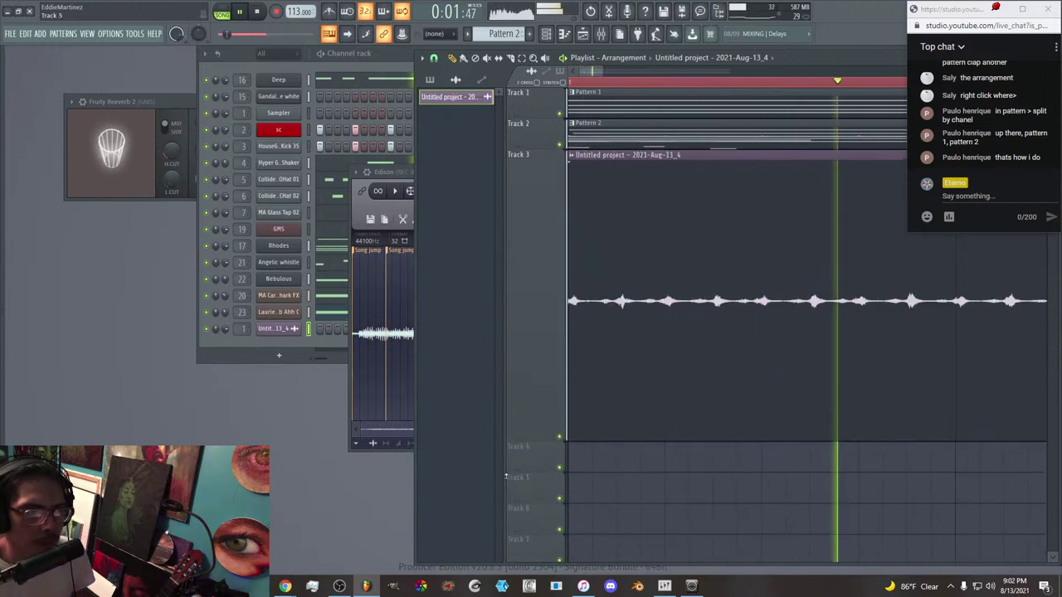
# Try slipping the audio inside the first Track 3 clip slightly and replay the loop to check its timing.
pyautogui.press('space')
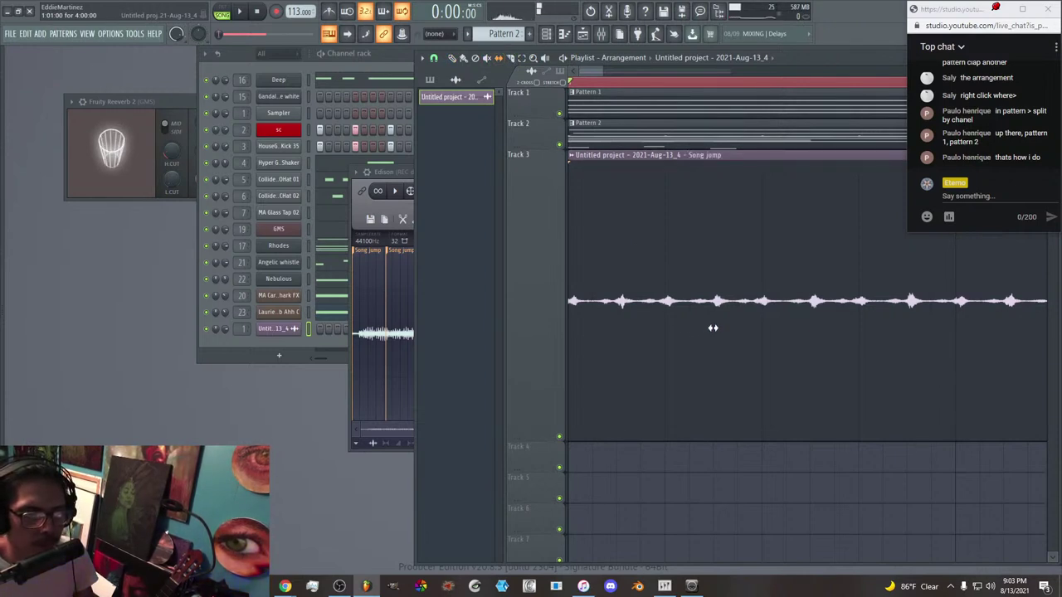
pyautogui.moveTo(698, 328)
pyautogui.mouseDown()
pyautogui.moveTo(685, 327)
pyautogui.moveTo(704, 333)
pyautogui.mouseUp()
pyautogui.press('space')
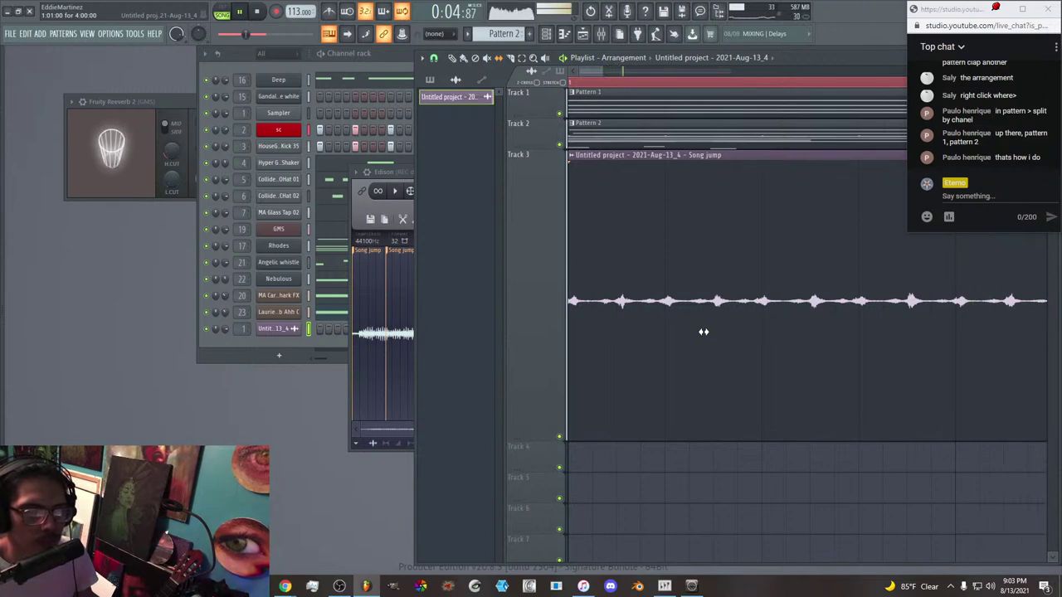
# Bring up the mixer, stop playback, and rename the recorded audio clip's channel as shaker.
pyautogui.click(600, 33)
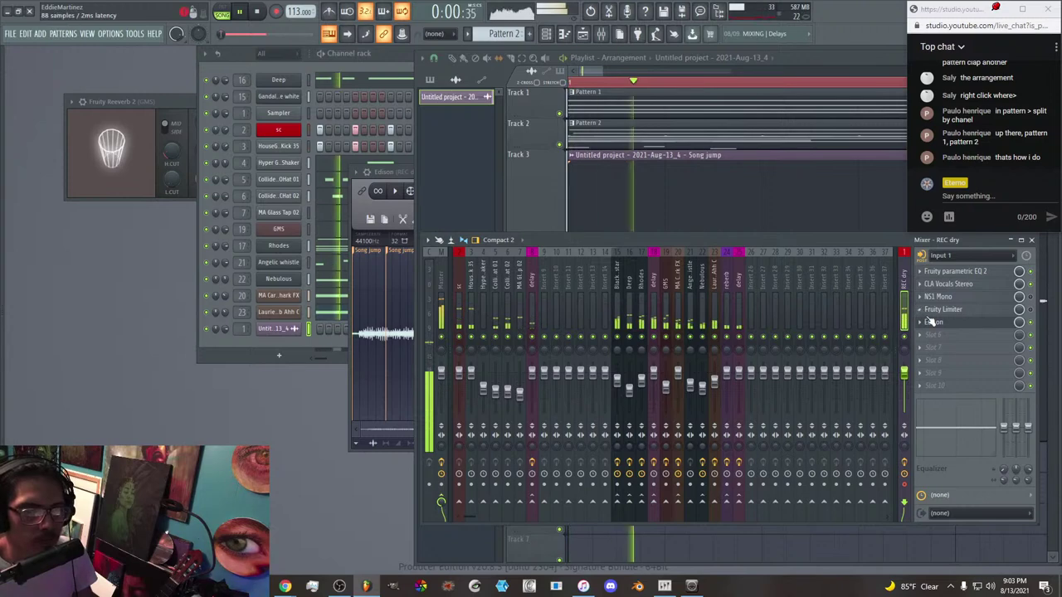
pyautogui.press('space')
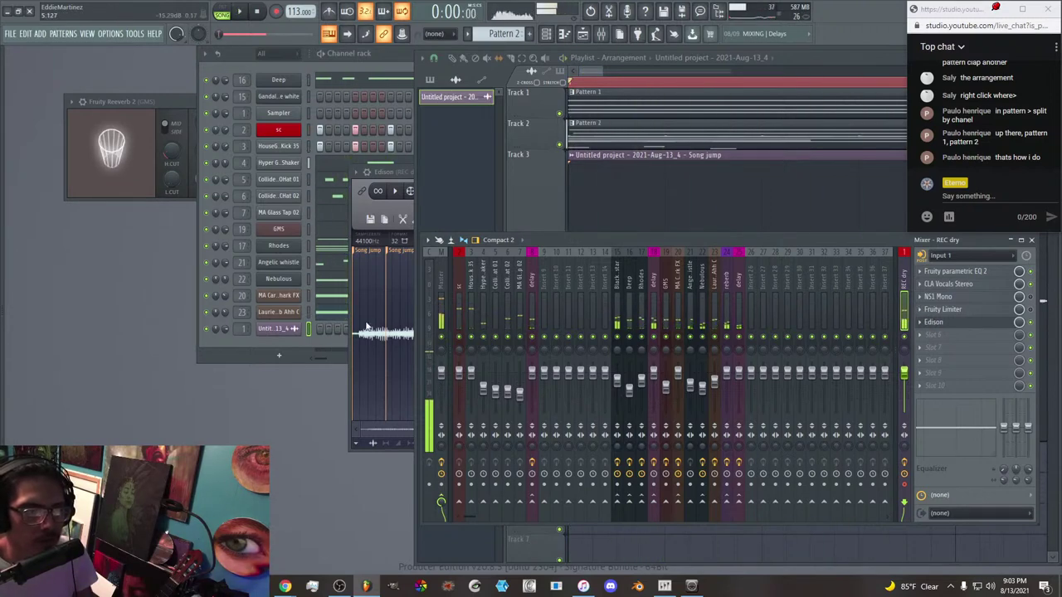
pyautogui.rightClick(301, 330)
pyautogui.click(330, 358)
pyautogui.write('sha')
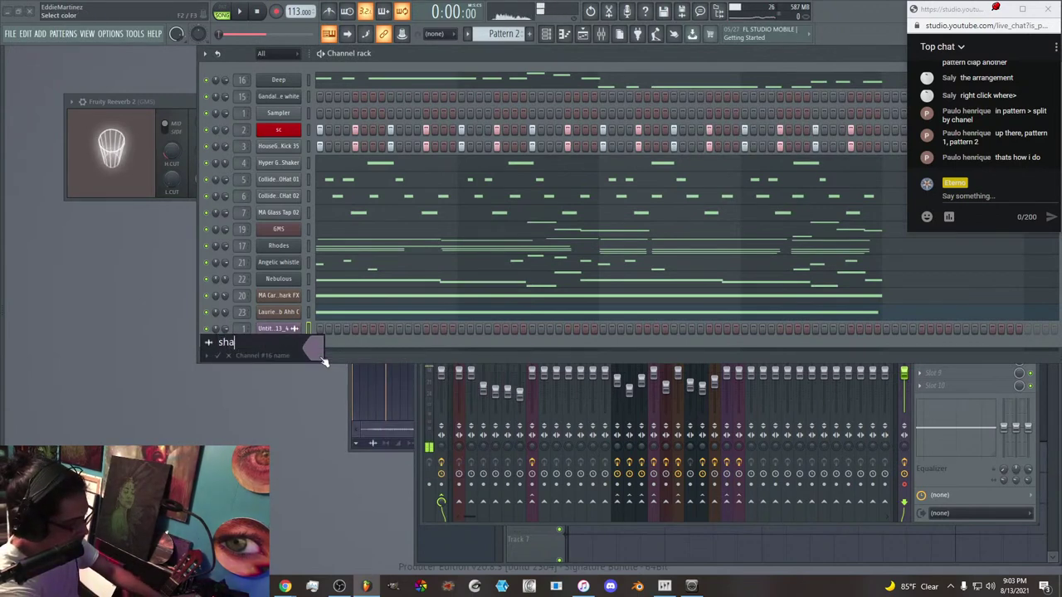
pyautogui.write('ker')
pyautogui.press('Return')
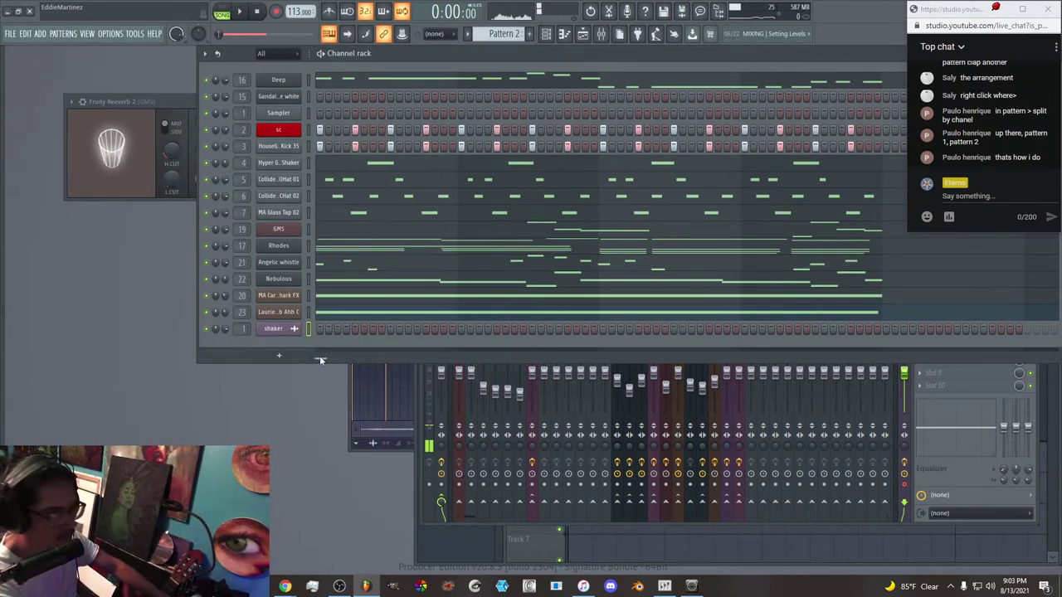
# Route the shaker channel to mixer insert 9 and play the loop to hear it in the mix.
pyautogui.click(428, 404)
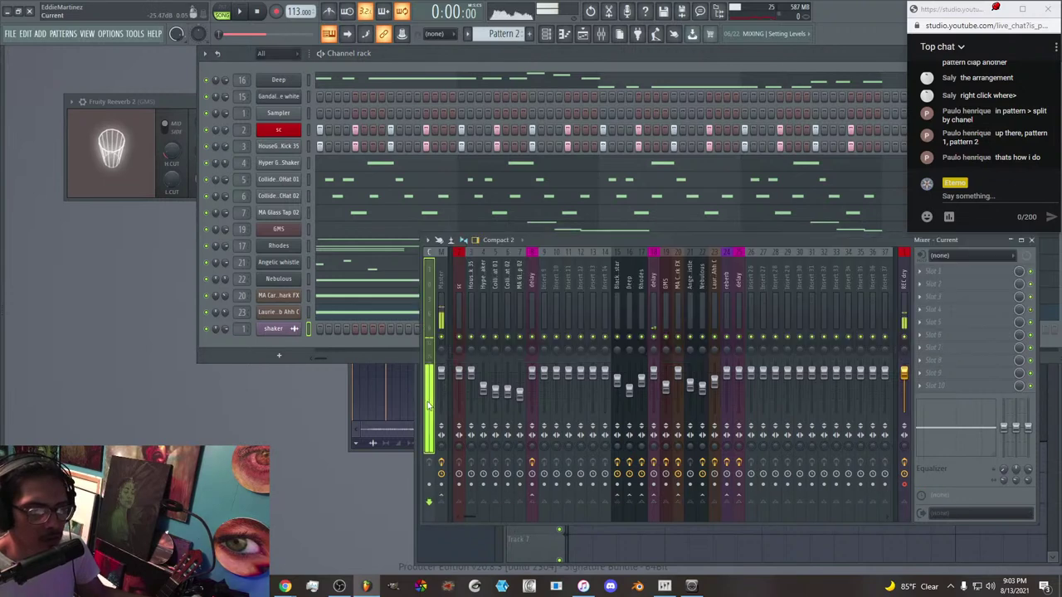
pyautogui.rightClick(555, 309)
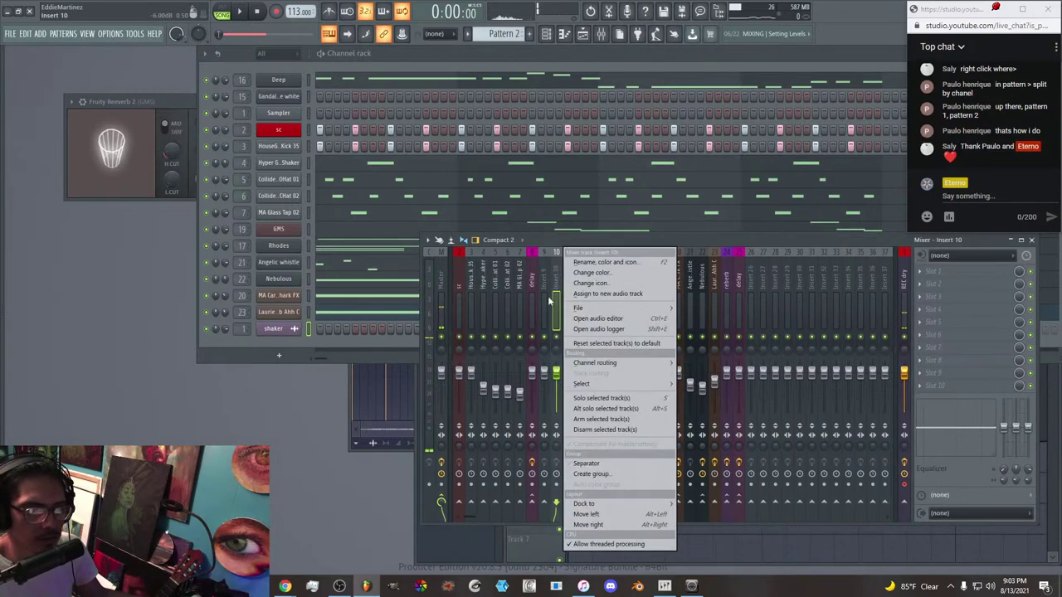
pyautogui.moveTo(639, 366)
pyautogui.click(677, 363)
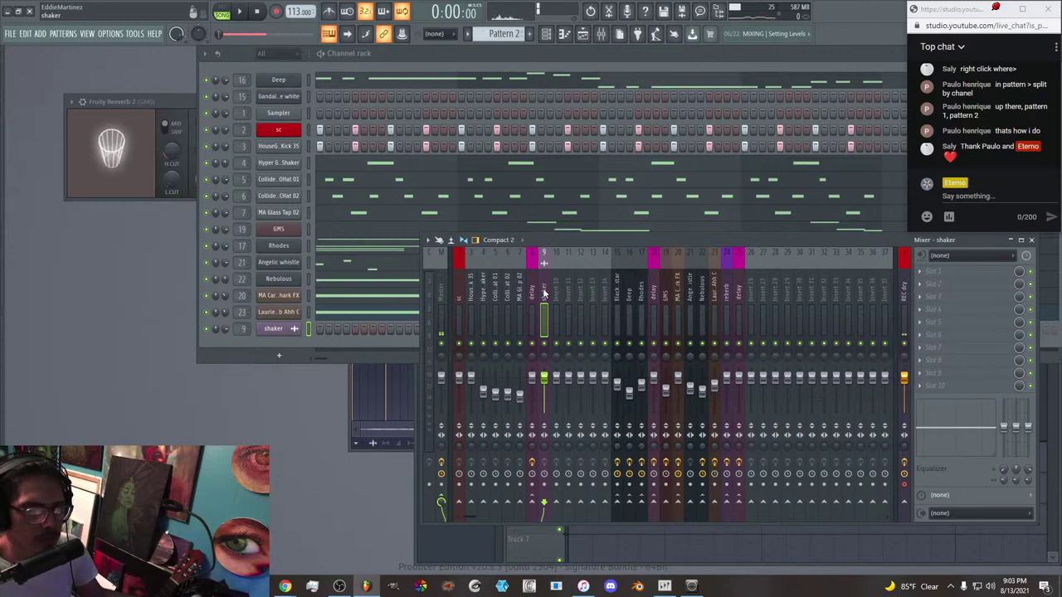
pyautogui.press('space')
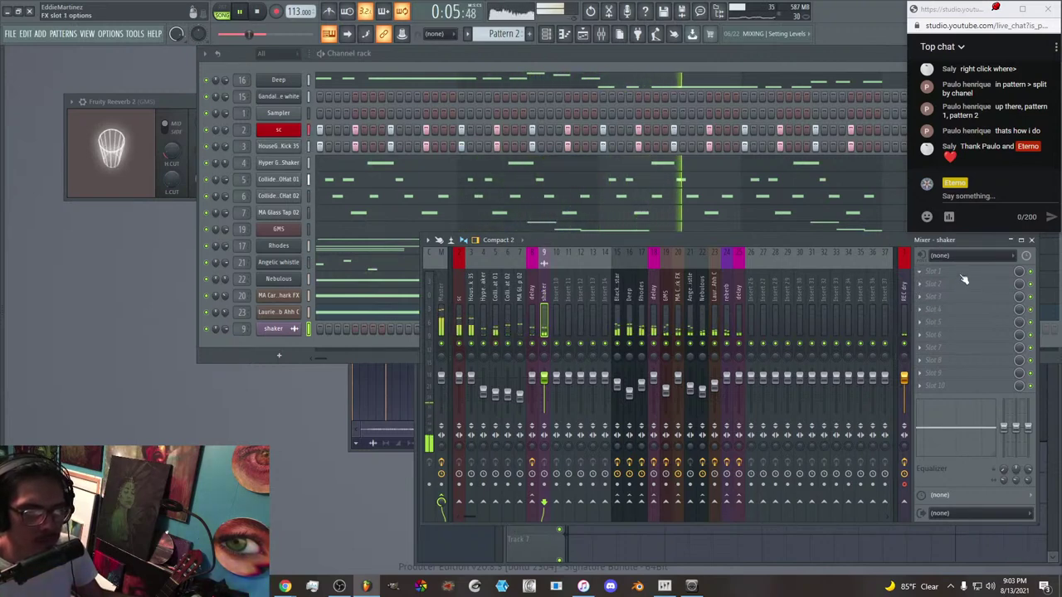
# Sidechain the sc mixer insert to the shaker insert.
pyautogui.click(460, 315)
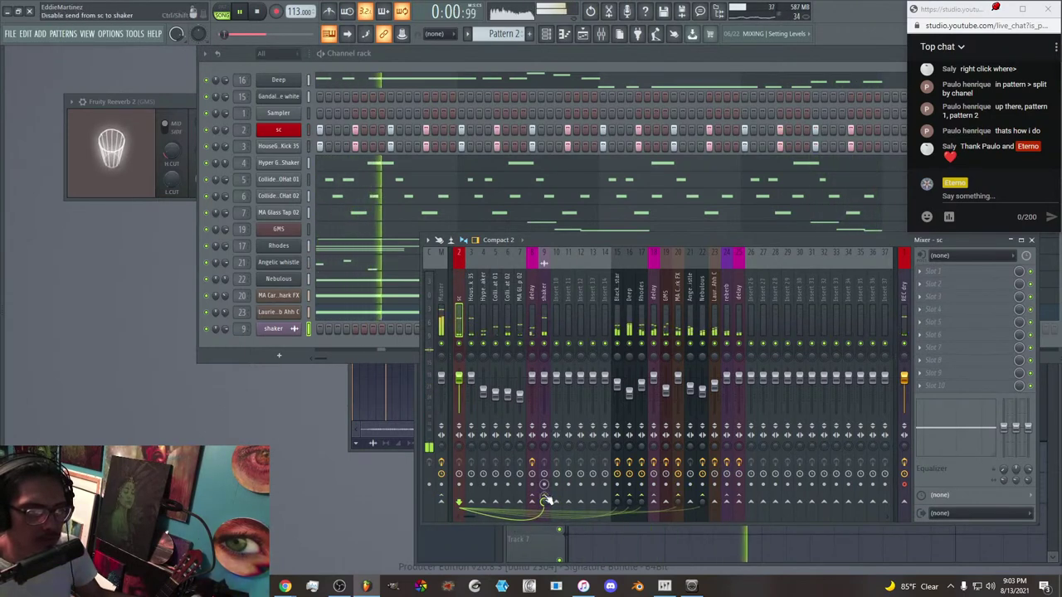
pyautogui.rightClick(543, 504)
pyautogui.click(559, 533)
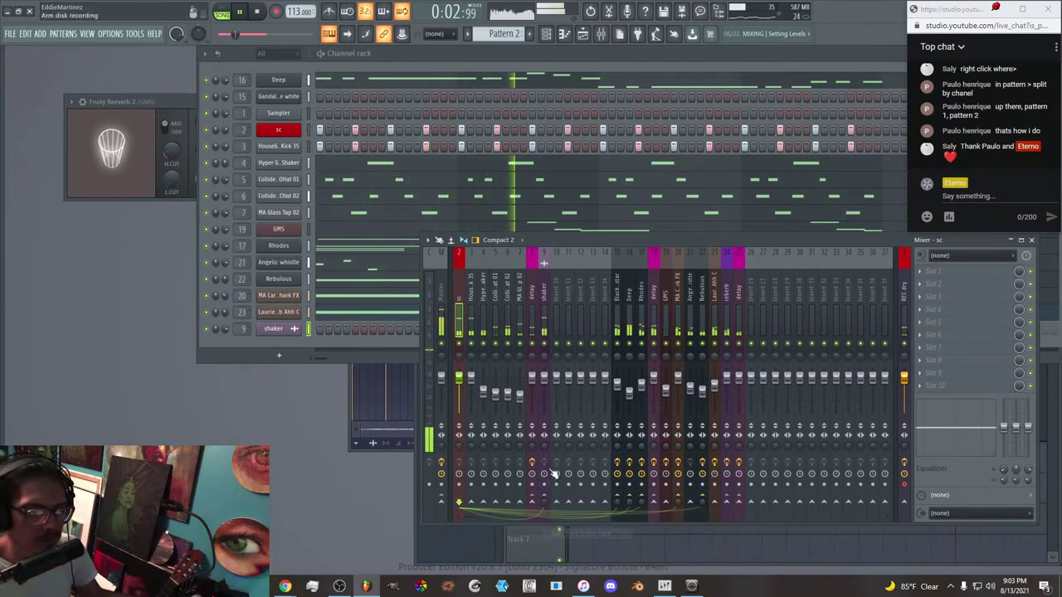
# Load Fruity Limiter into slot 7 of the shaker insert and apply the SIDECHAIN2 preset.
pyautogui.click(545, 304)
pyautogui.click(946, 314)
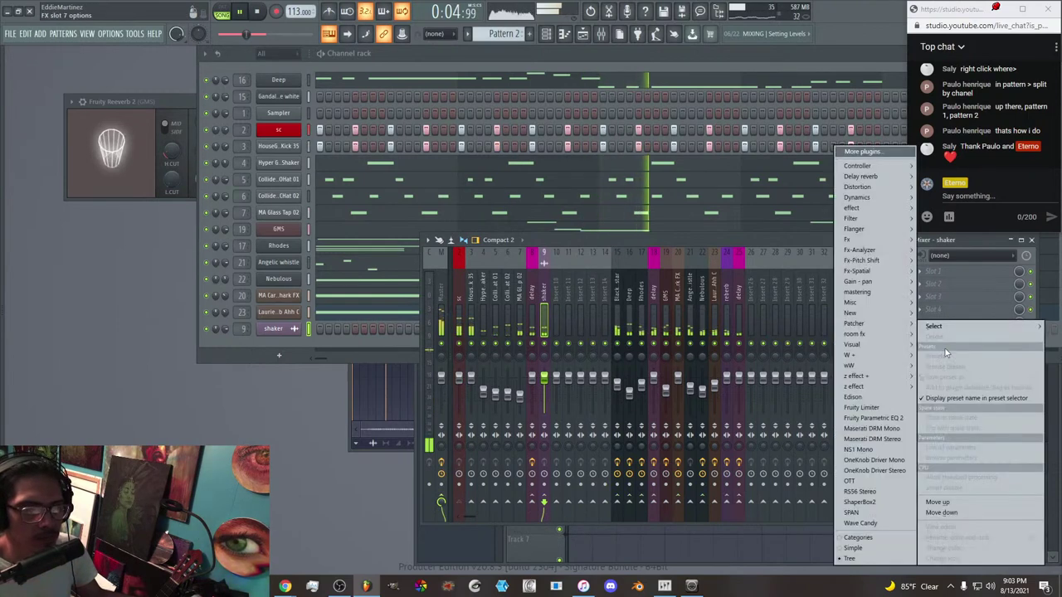
pyautogui.click(867, 408)
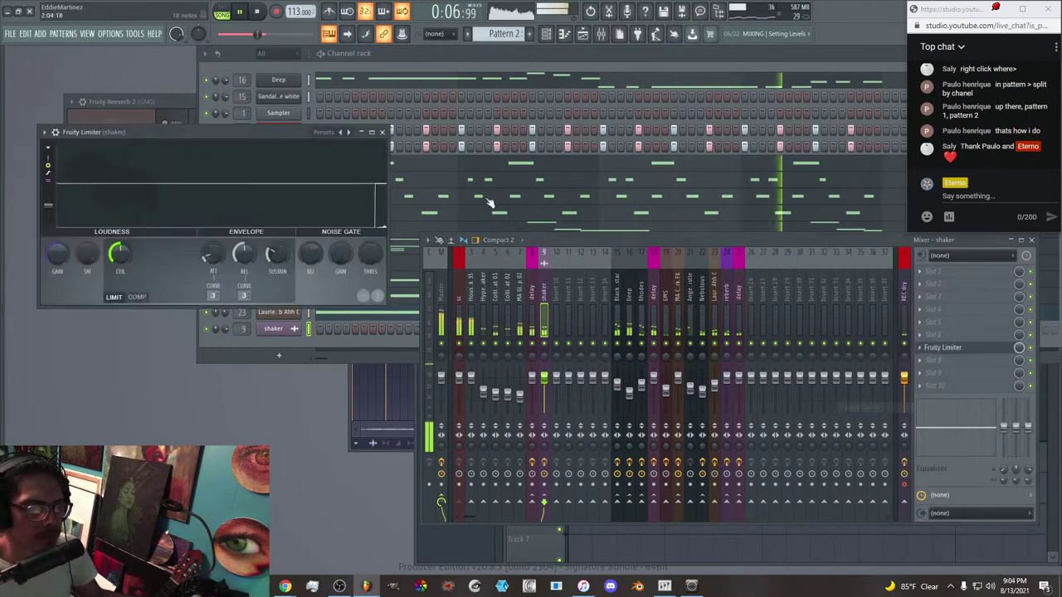
pyautogui.click(356, 138)
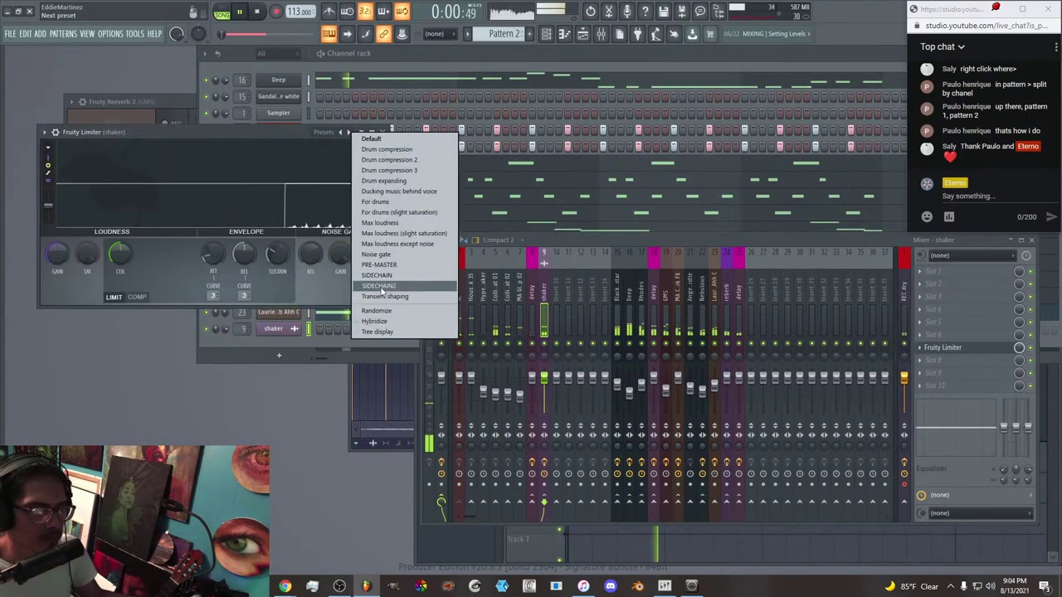
pyautogui.click(379, 286)
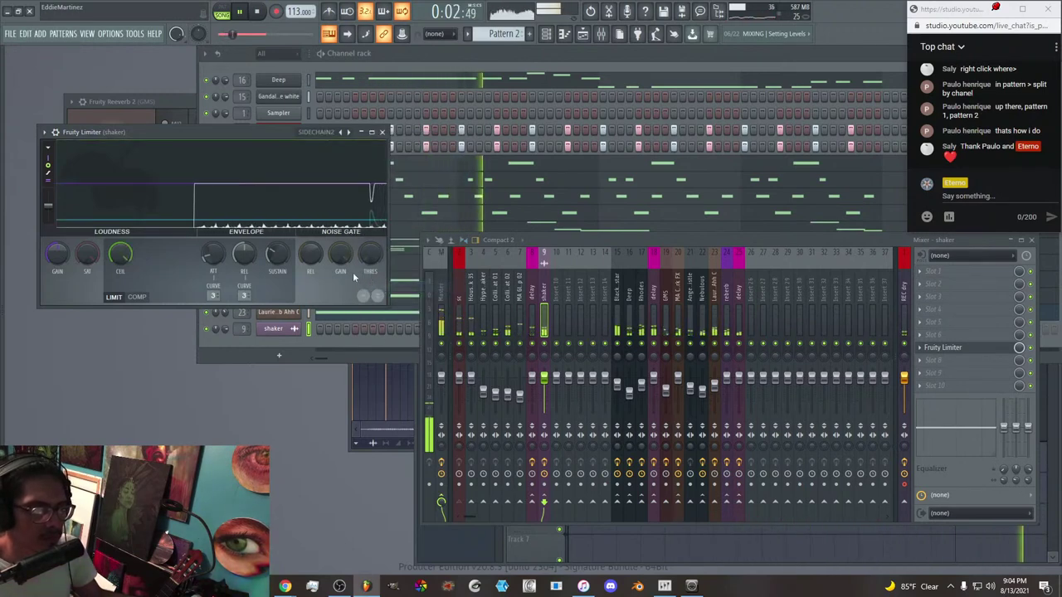
# Show the shaker limiter's compressor settings, adjust the threshold to about -18.5 dB, and close the plugin.
pyautogui.click(137, 297)
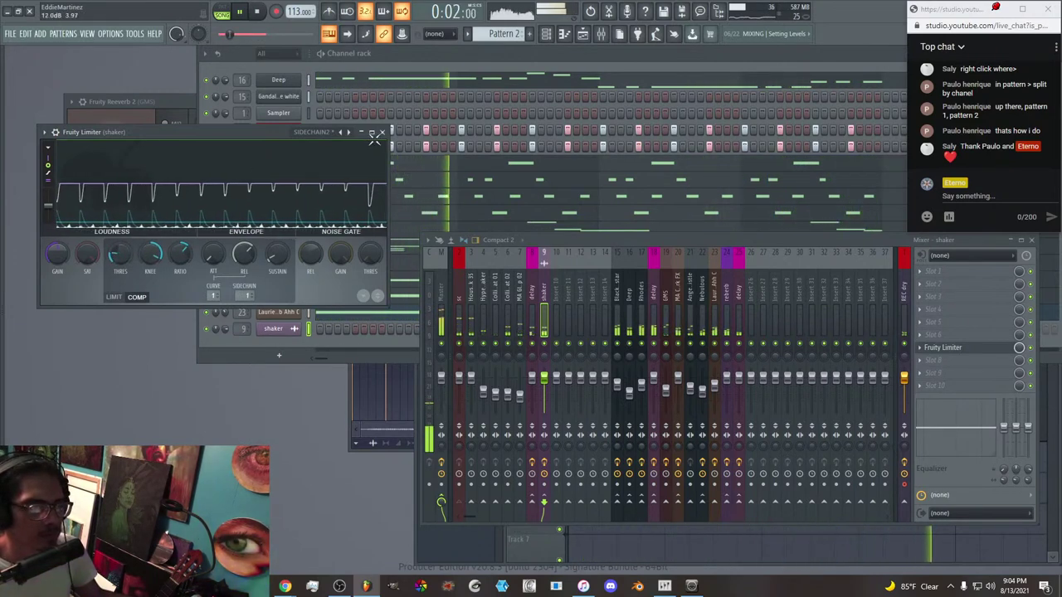
pyautogui.moveTo(125, 252)
pyautogui.mouseDown()
pyautogui.moveTo(125, 238)
pyautogui.moveTo(126, 247)
pyautogui.mouseUp()
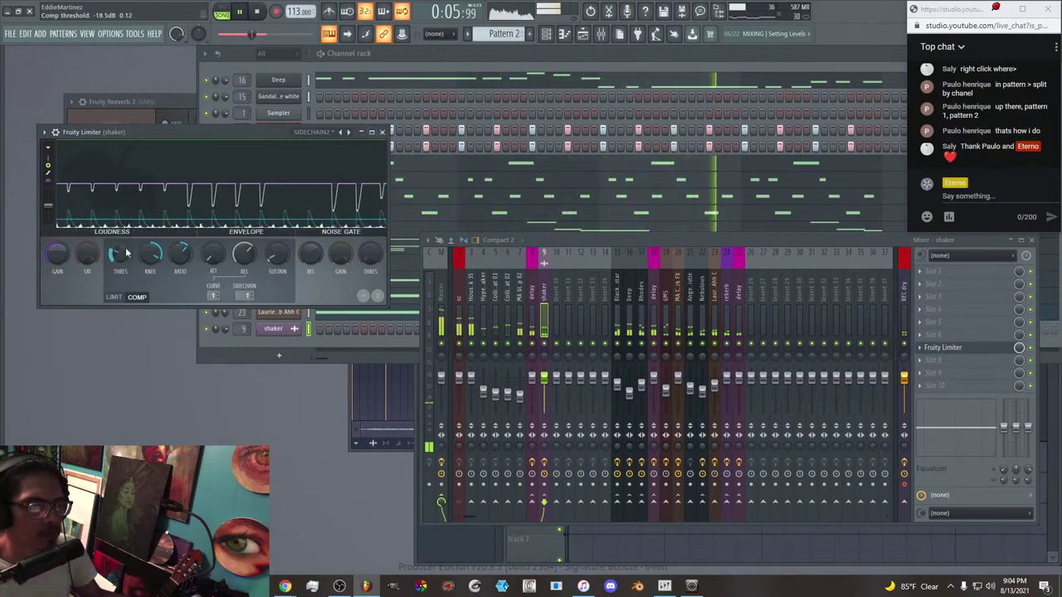
pyautogui.click(382, 133)
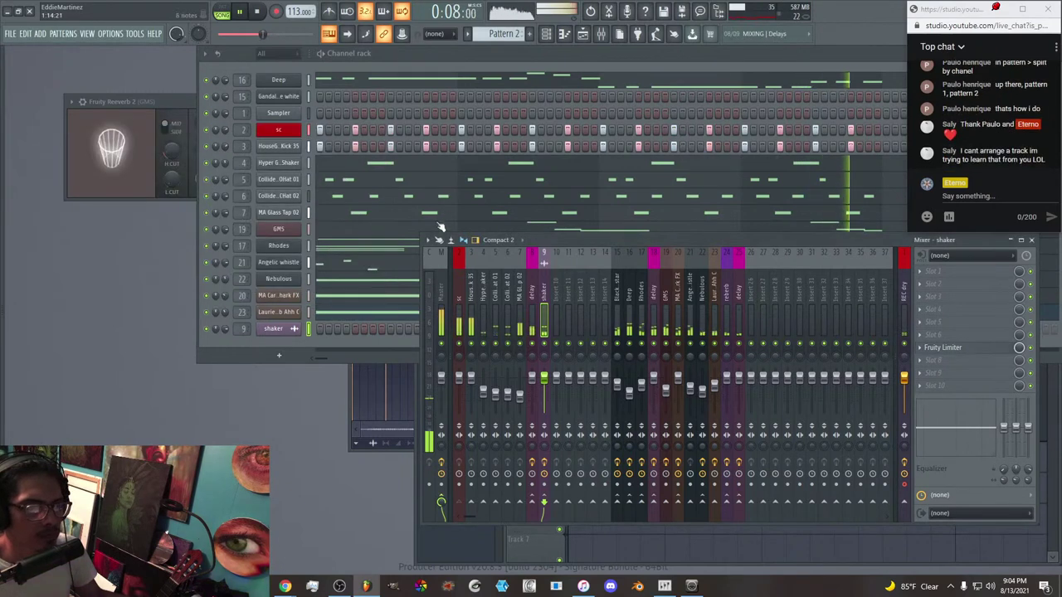
# Normalize the shaker sample and add Fruity Parametric EQ 2 to slot 1 of its soloed mixer insert.
pyautogui.click(290, 329)
pyautogui.click(209, 233)
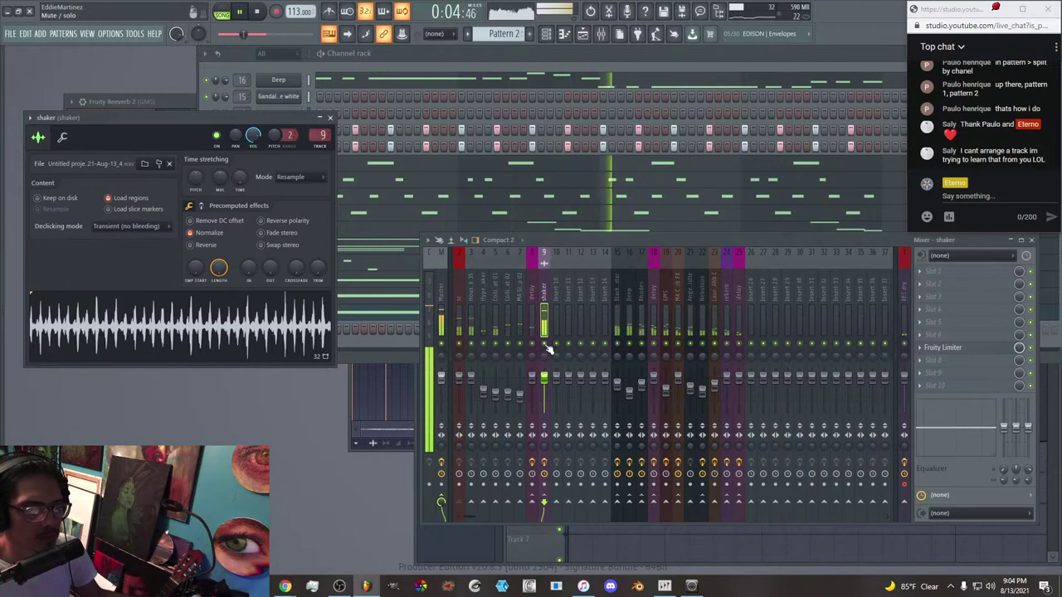
pyautogui.click(938, 271)
pyautogui.click(872, 418)
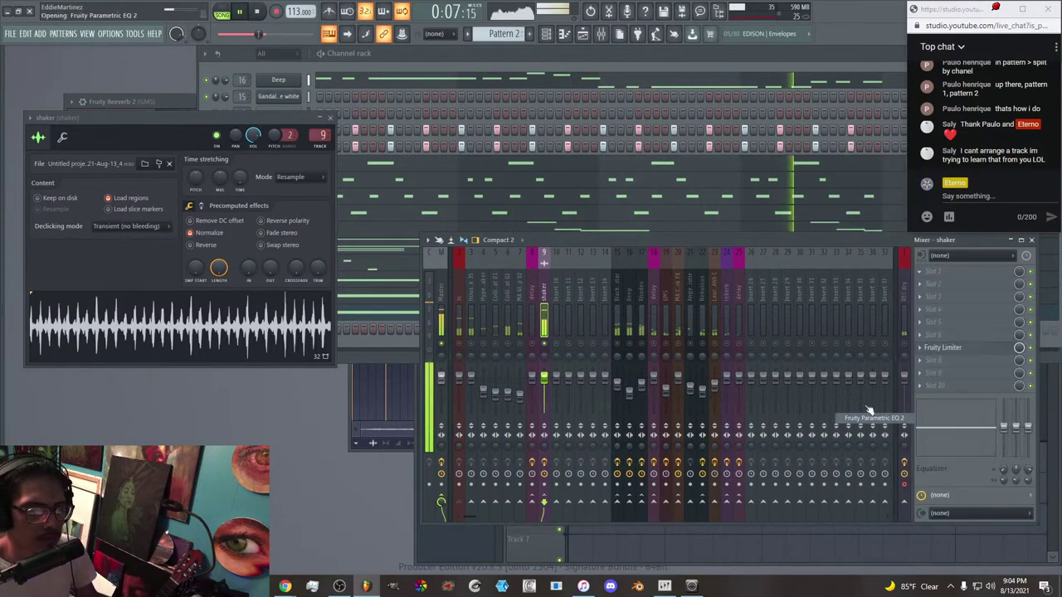
pyautogui.press('space')
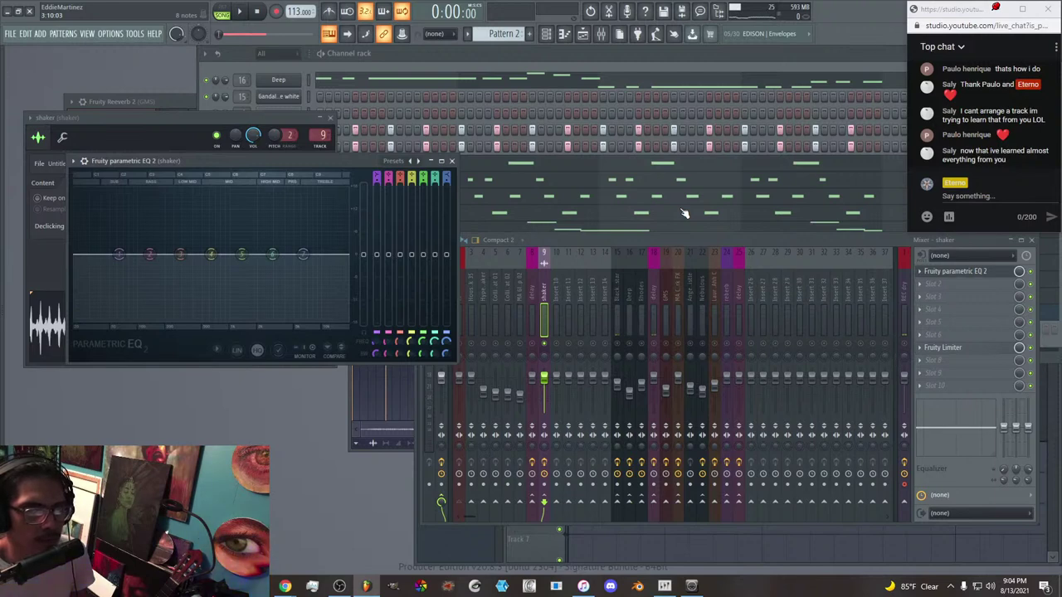
# Apply the steep4 low preset to the shaker's EQ and raise the band 1 high-pass cutoff while auditioning the loop.
pyautogui.click(418, 162)
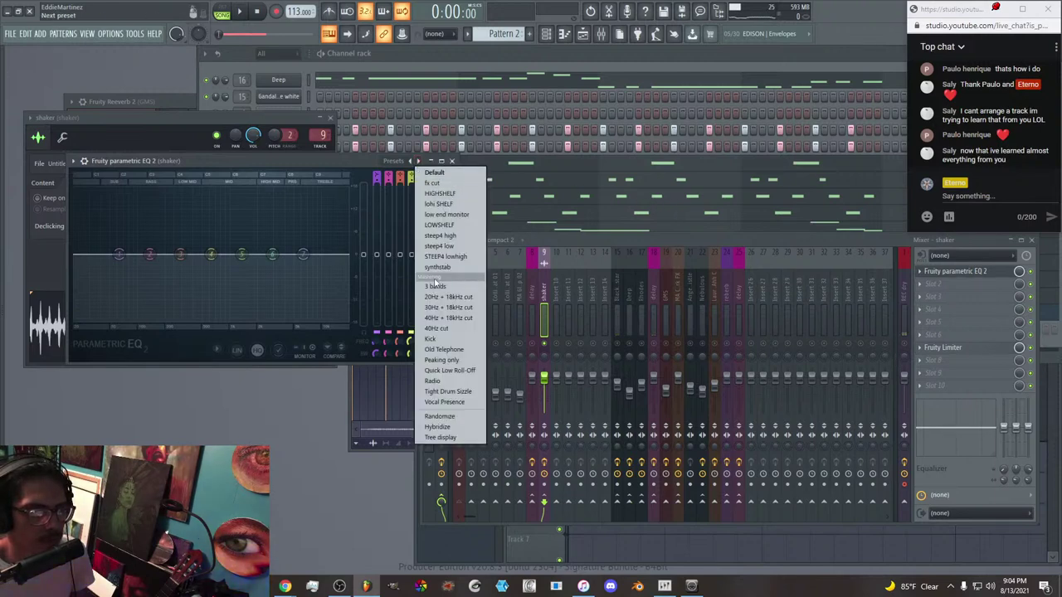
pyautogui.click(443, 247)
pyautogui.press('space')
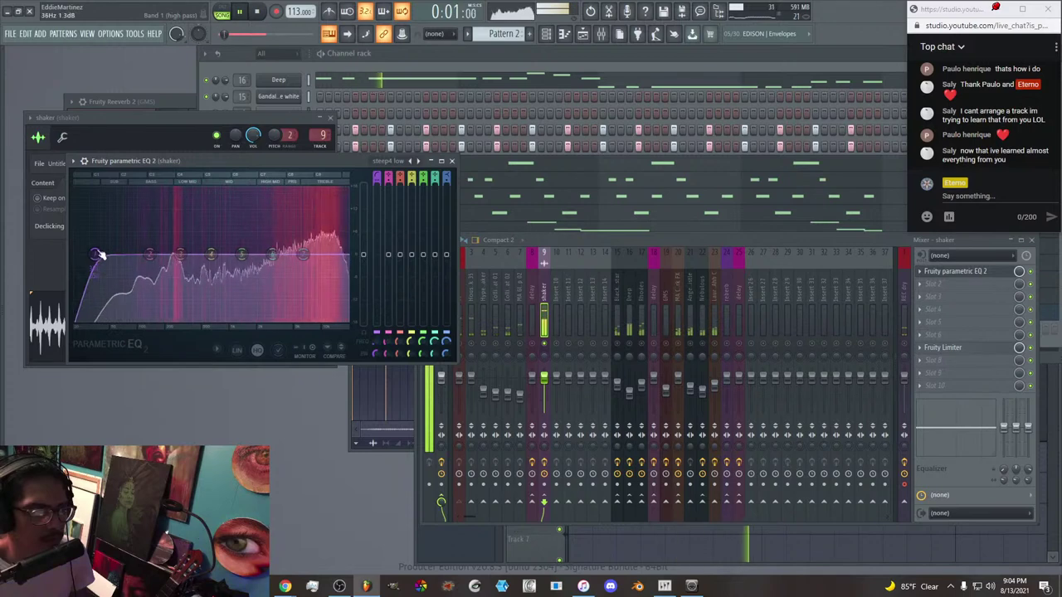
pyautogui.moveTo(207, 254); pyautogui.dragTo(251, 260)
pyautogui.rightClick(251, 259)
pyautogui.click(262, 272)
pyautogui.press('space')
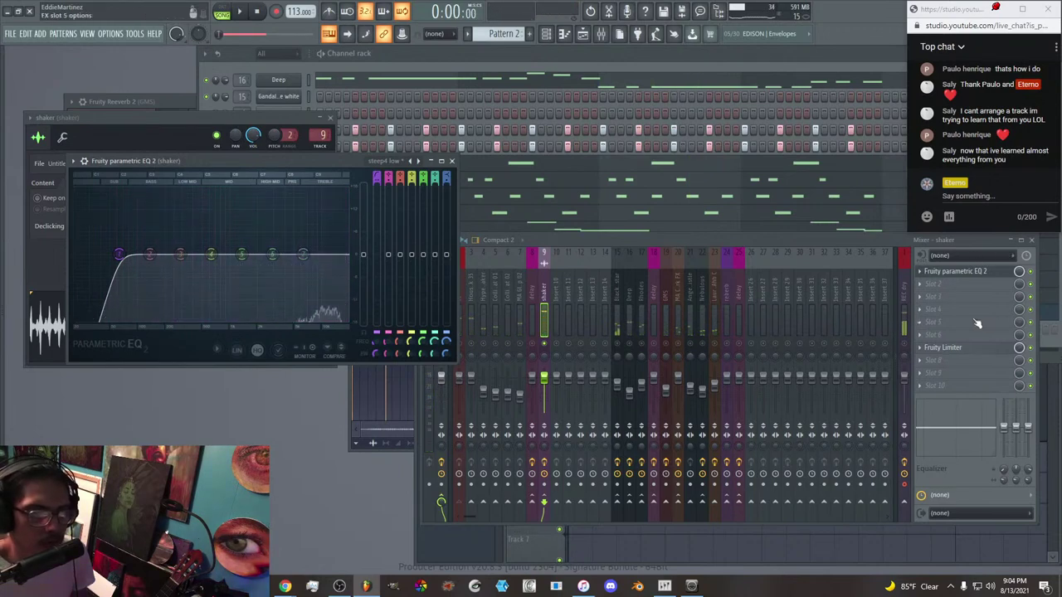
# Select the REC dry mixer insert and open its Edison recorder.
pyautogui.click(913, 346)
pyautogui.click(954, 273)
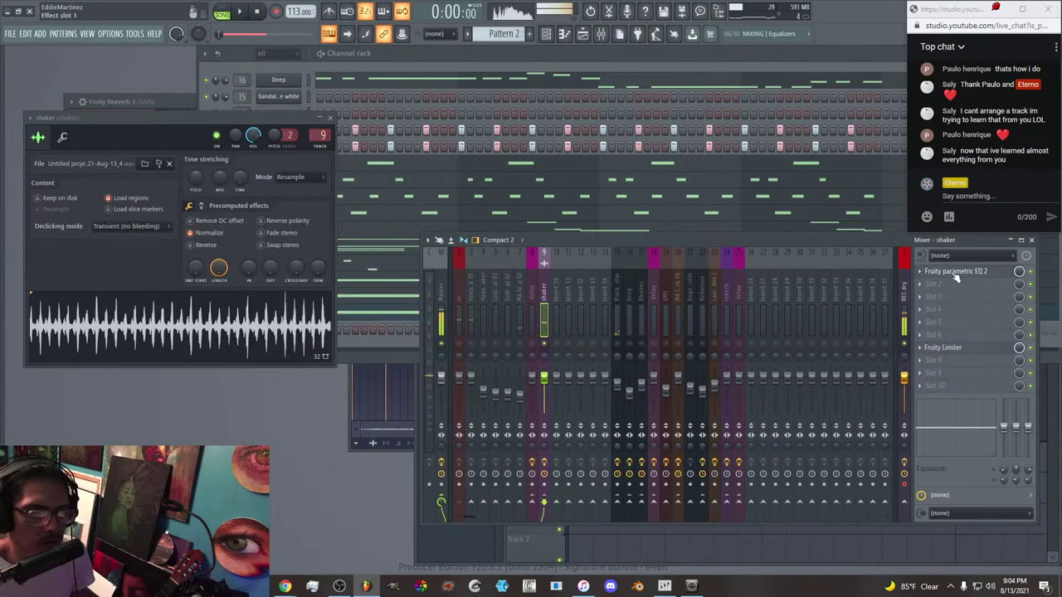
pyautogui.click(954, 273)
pyautogui.click(904, 297)
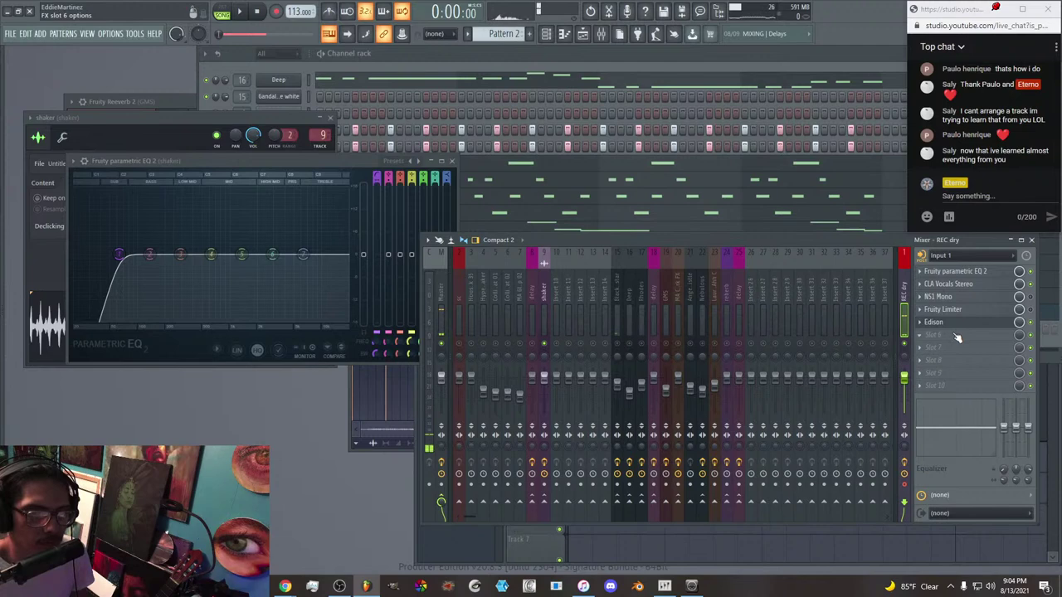
pyautogui.click(937, 322)
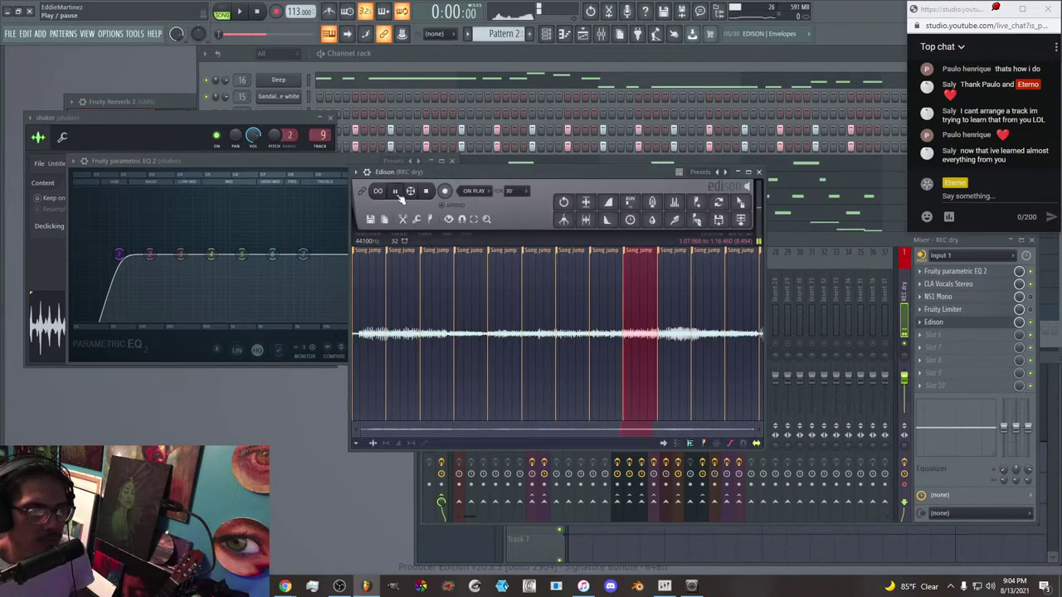
# Set Edison to record on input and append a short new recording after the existing shaker passes.
pyautogui.click(652, 266)
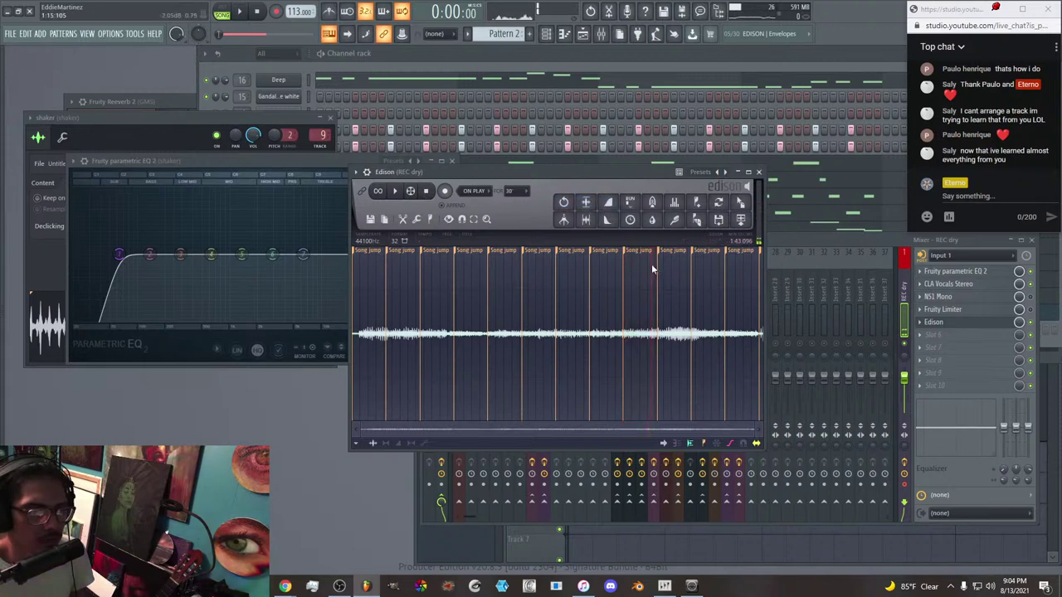
pyautogui.click(445, 192)
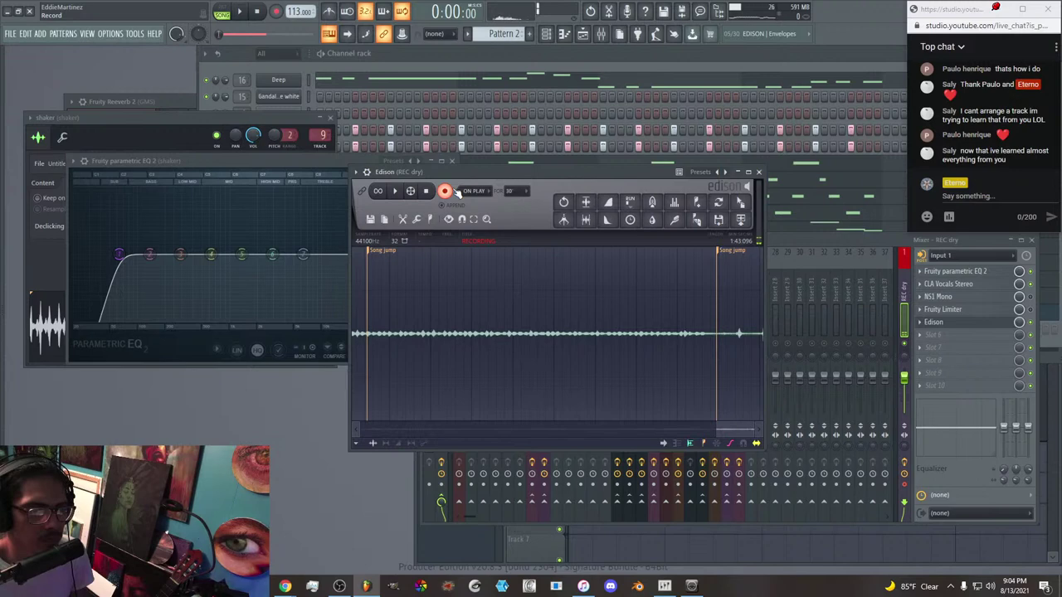
pyautogui.click(469, 190)
pyautogui.click(475, 214)
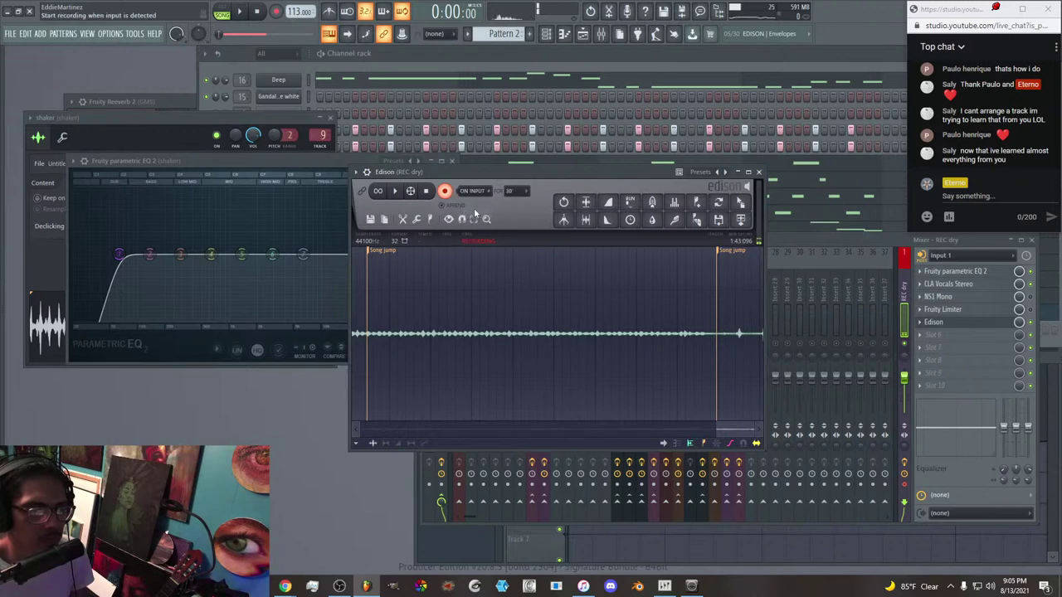
pyautogui.click(446, 191)
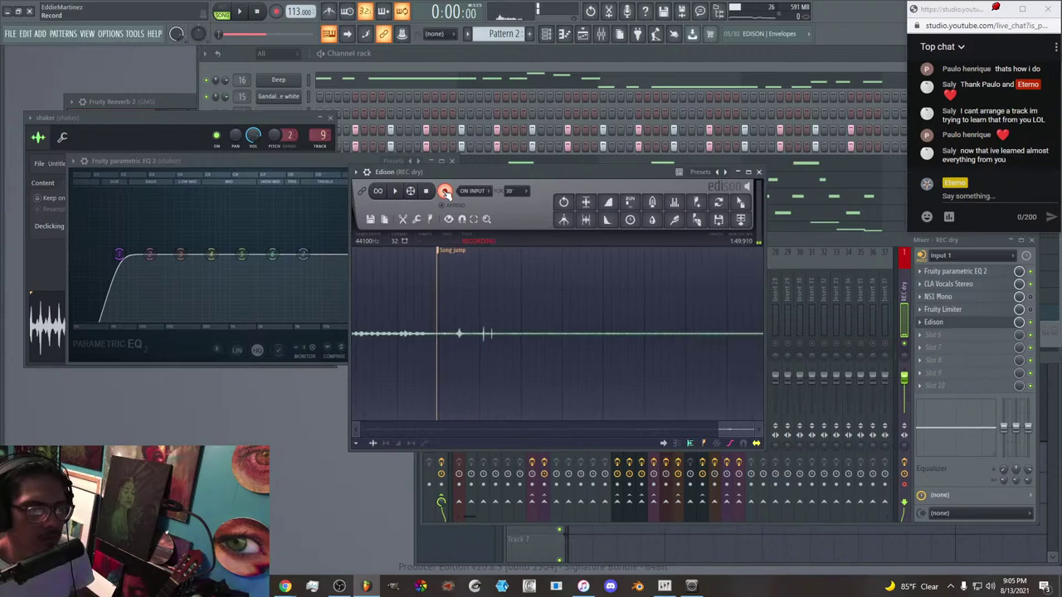
pyautogui.click(445, 191)
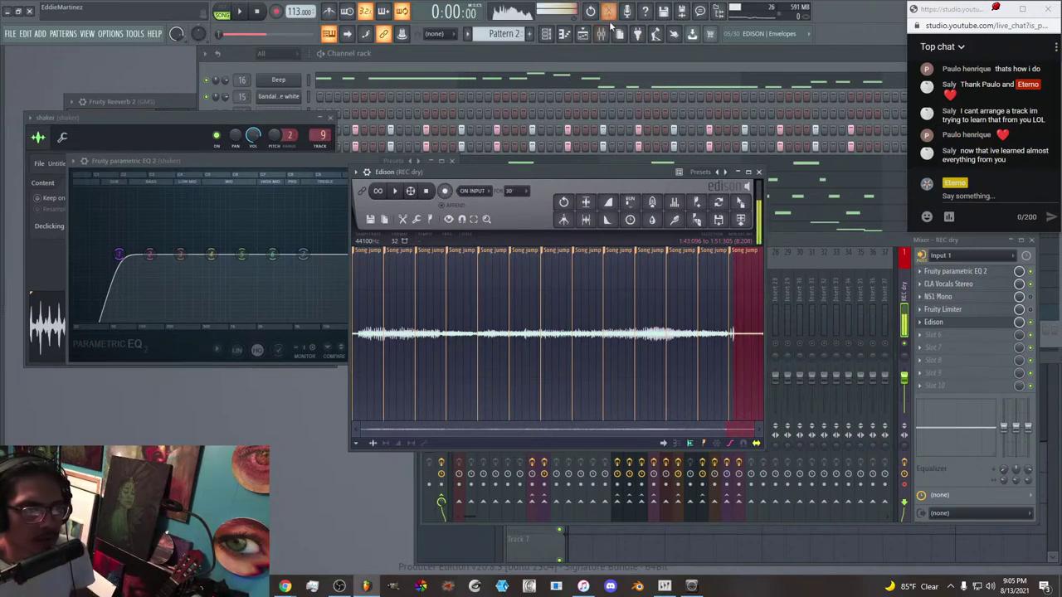
# Select the quiet stretch at the end of the new Edison recording and play it back.
pyautogui.click(600, 35)
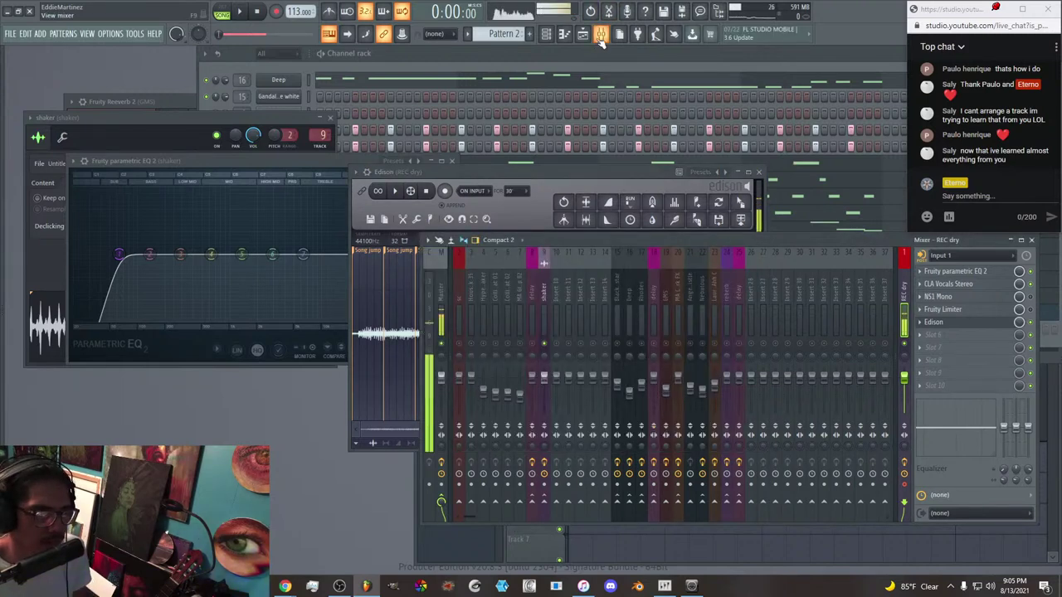
pyautogui.moveTo(612, 172); pyautogui.dragTo(593, 147)
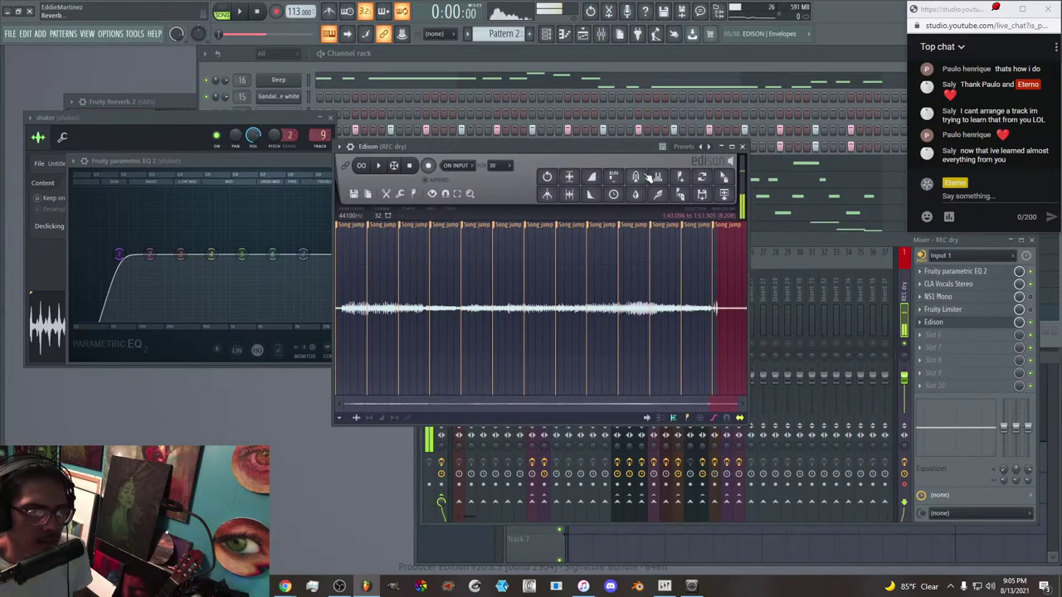
pyautogui.moveTo(723, 257); pyautogui.dragTo(740, 263)
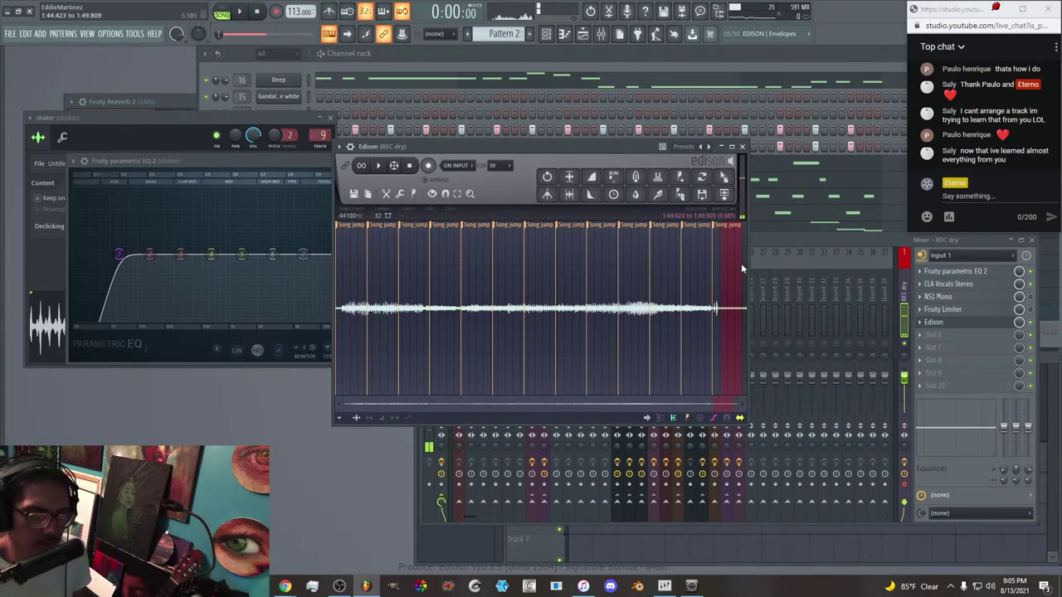
pyautogui.click(390, 165)
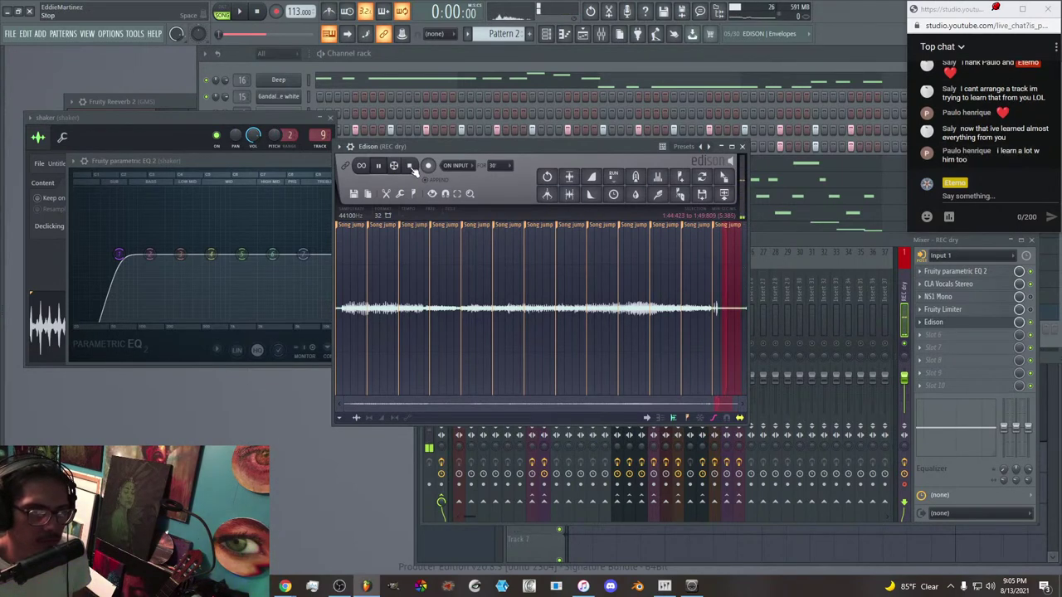
pyautogui.rightClick(730, 279)
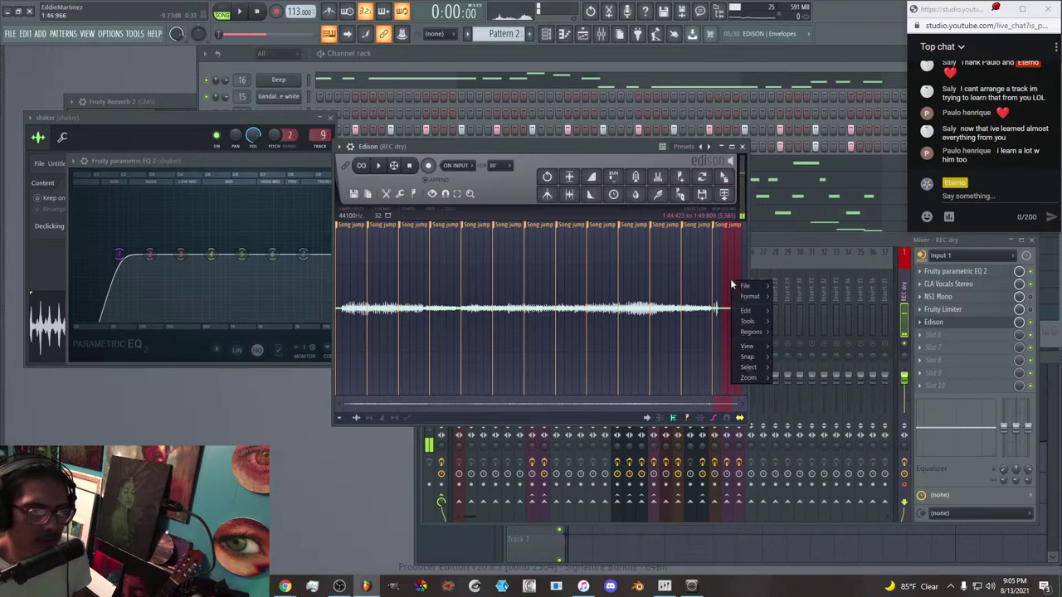
pyautogui.click(731, 237)
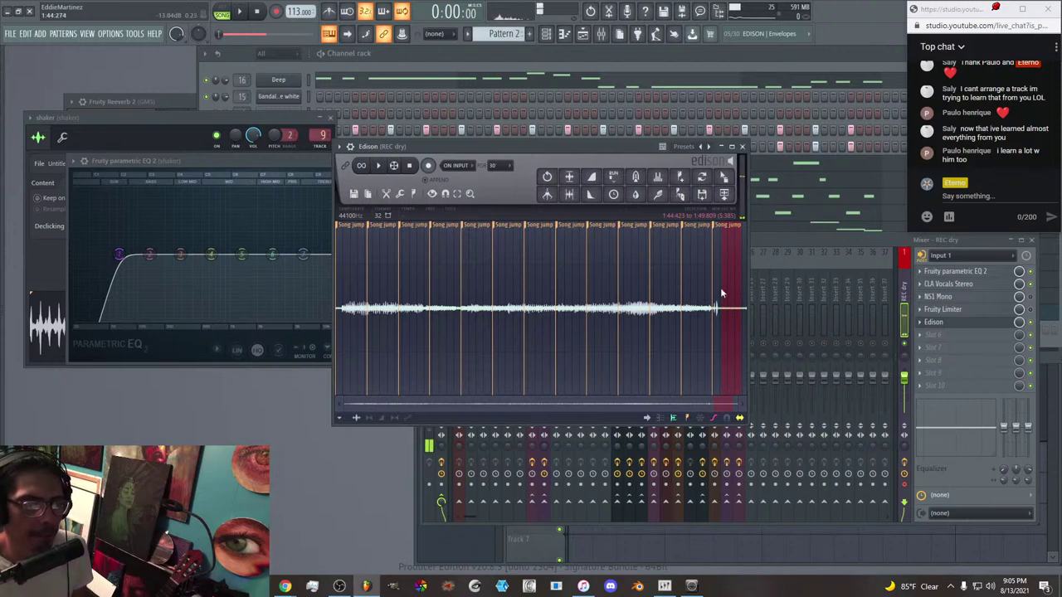
pyautogui.click(659, 197)
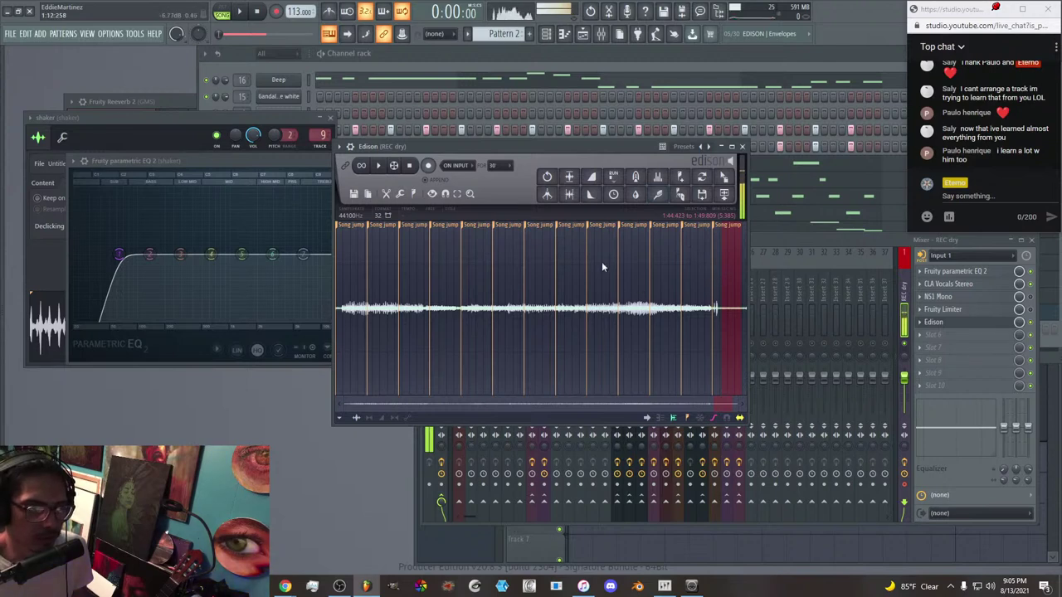
# Check the shaker clip in the playlist, and select the ninth Song jump region in Edison for a close-up view.
pyautogui.click(582, 34)
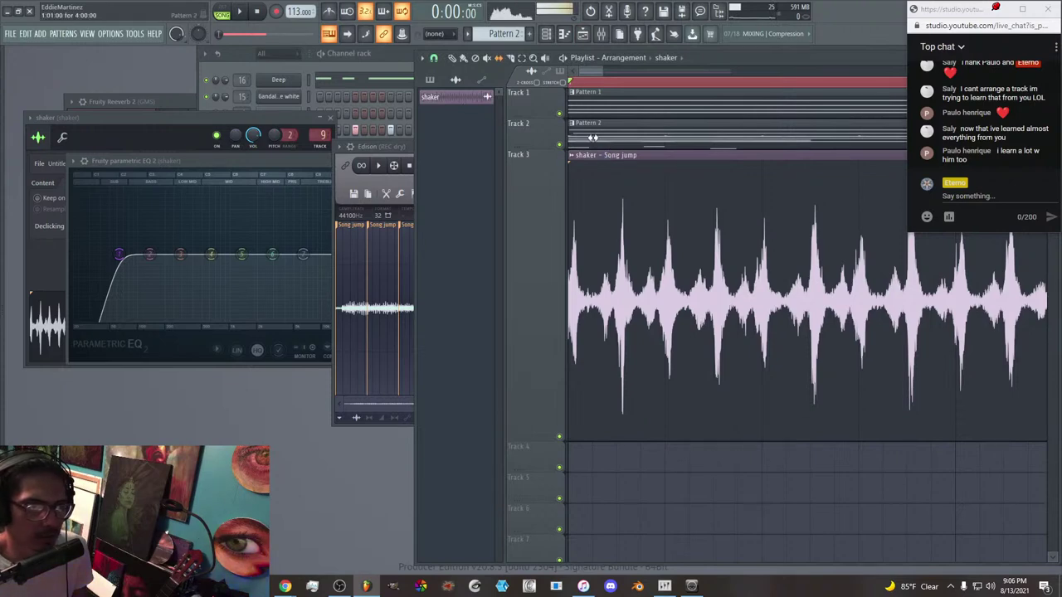
pyautogui.click(600, 33)
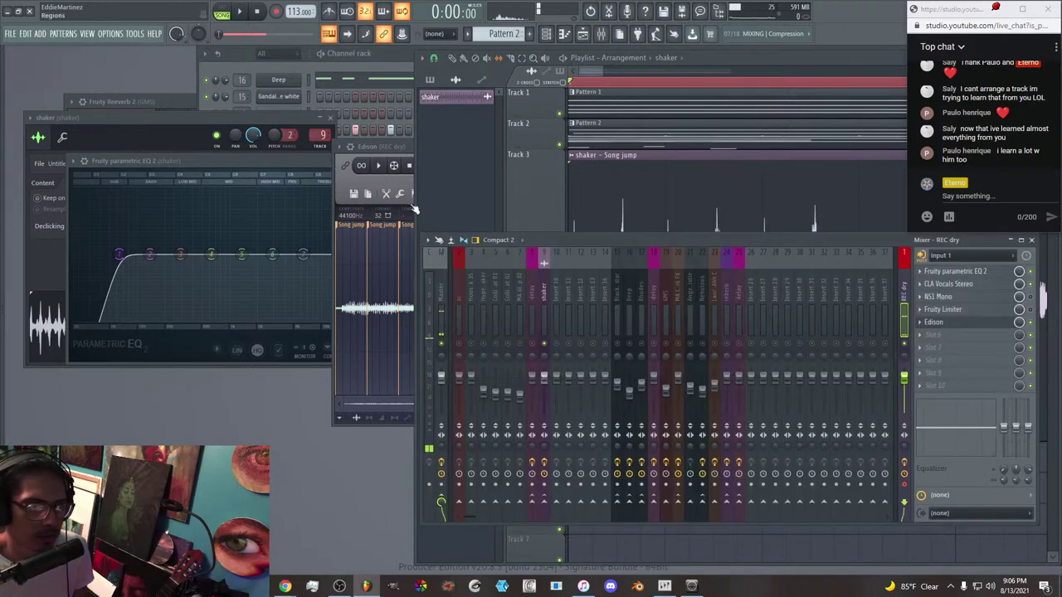
pyautogui.click(340, 183)
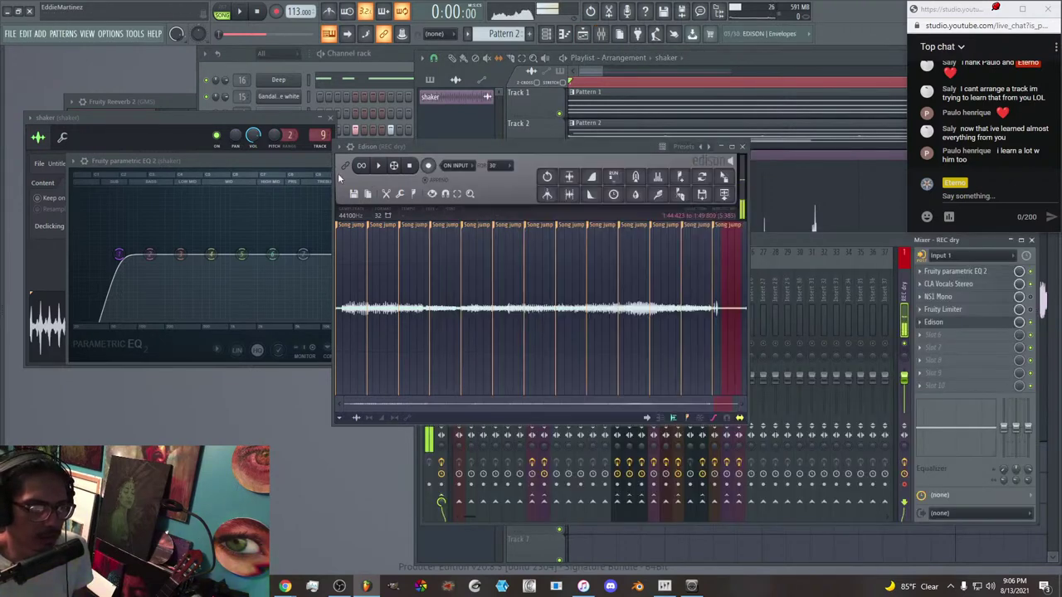
pyautogui.doubleClick(607, 232)
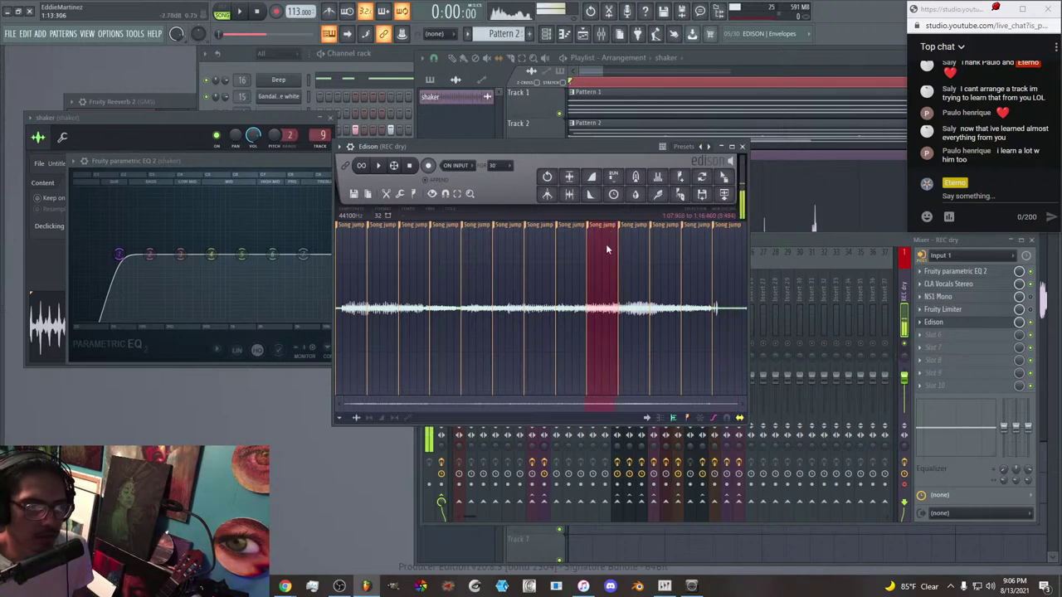
pyautogui.scroll(5, 606, 244)
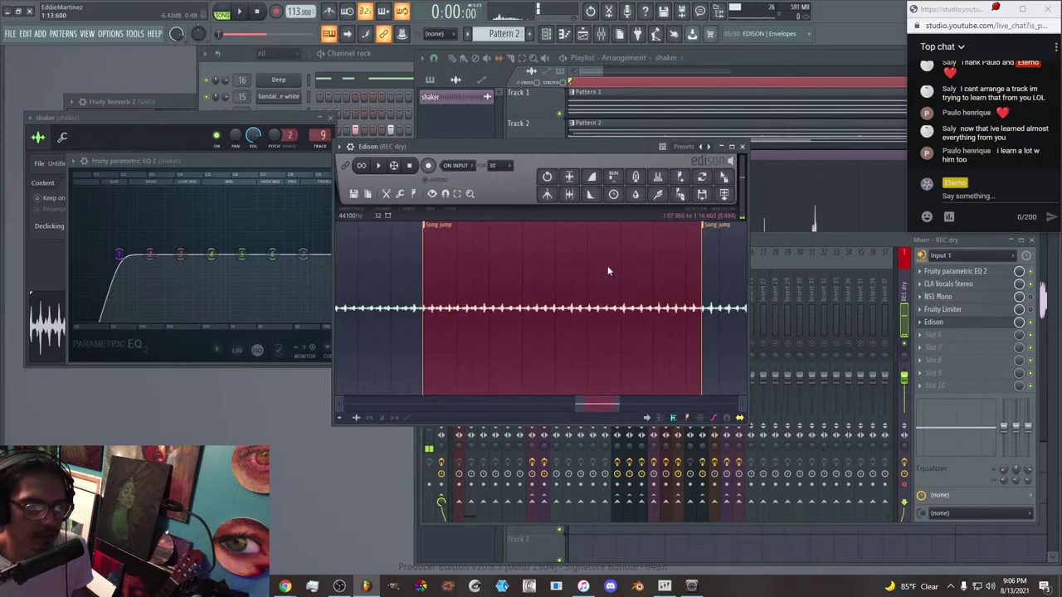
# Normalize the volume of the selected ninth Song jump region in Edison.
pyautogui.scroll(-1, 607, 265)
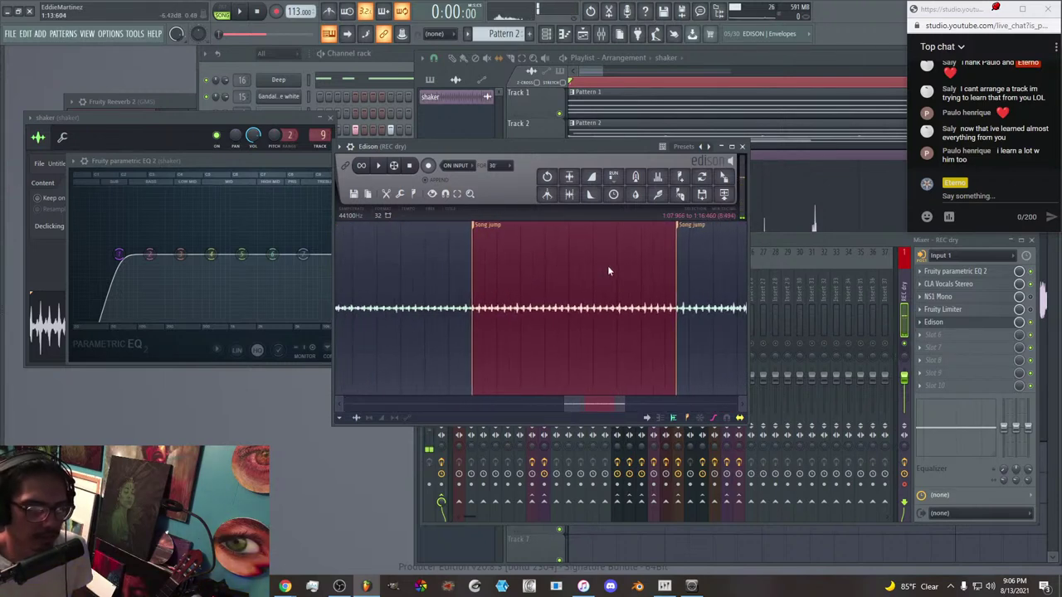
pyautogui.click(576, 178)
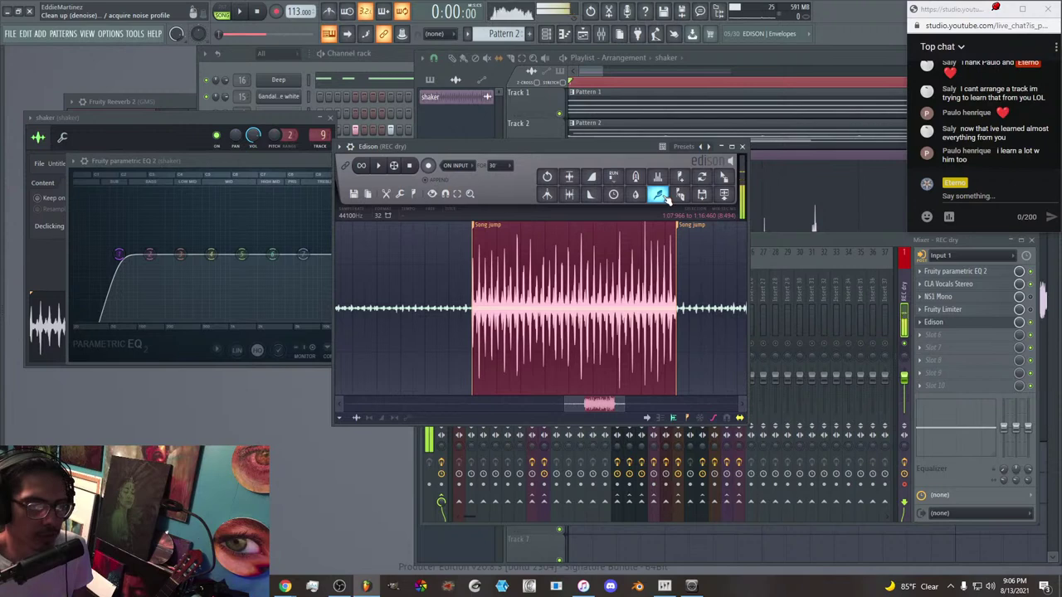
pyautogui.scroll(-5, 730, 307)
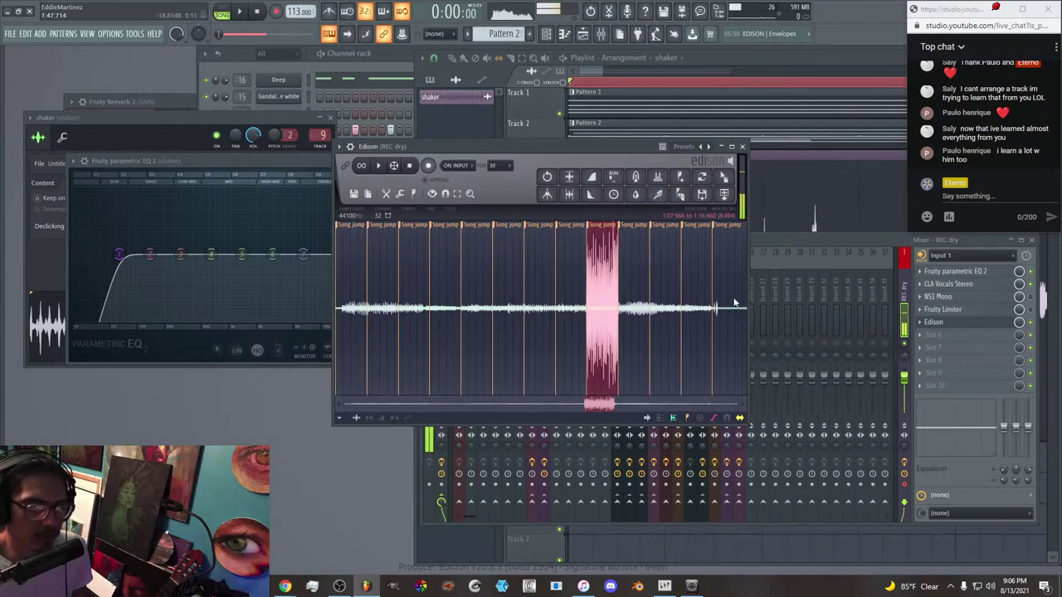
pyautogui.scroll(6, 652, 278)
pyautogui.moveTo(641, 404); pyautogui.dragTo(624, 403)
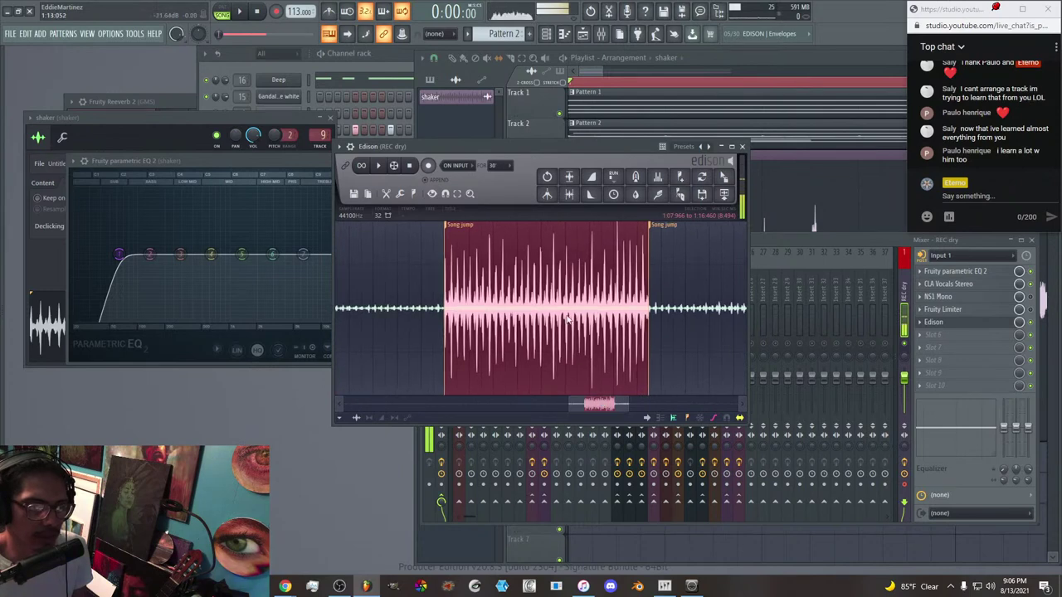
# Denoise the selected region with Edison's Clean up tool, using an amount of about 23 and a threshold of about 1.13 dB.
pyautogui.click(657, 199)
pyautogui.moveTo(645, 220); pyautogui.dragTo(565, 228)
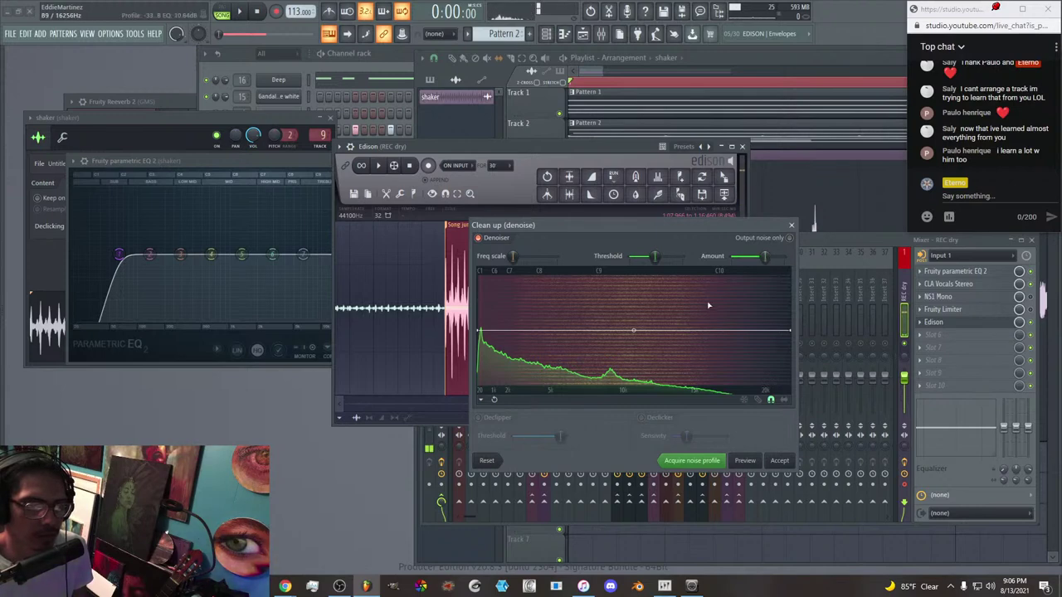
pyautogui.moveTo(666, 225); pyautogui.dragTo(675, 358)
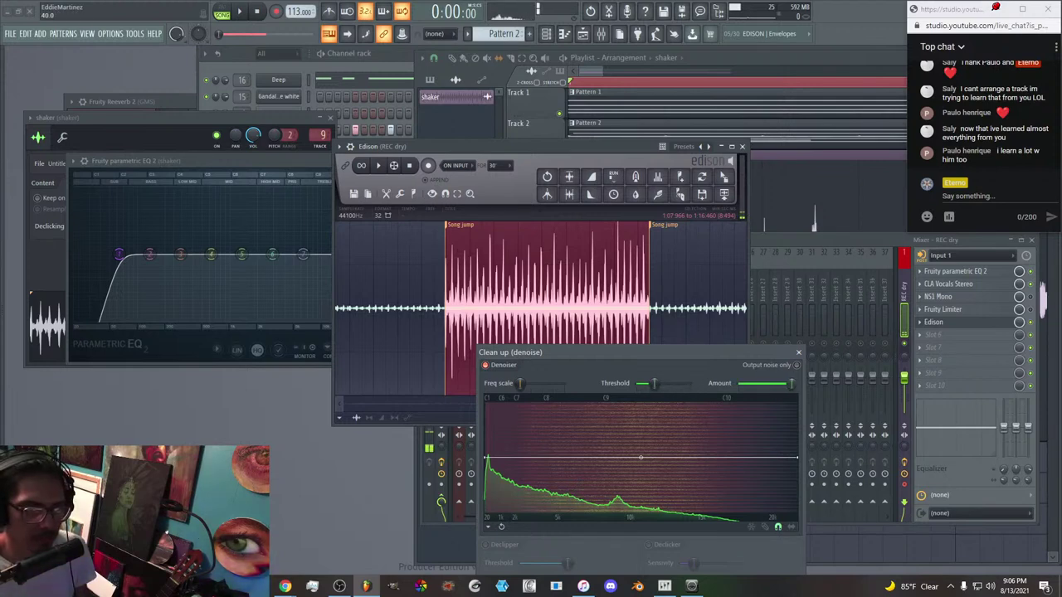
pyautogui.moveTo(745, 395); pyautogui.dragTo(693, 390)
pyautogui.moveTo(683, 357); pyautogui.dragTo(718, 278)
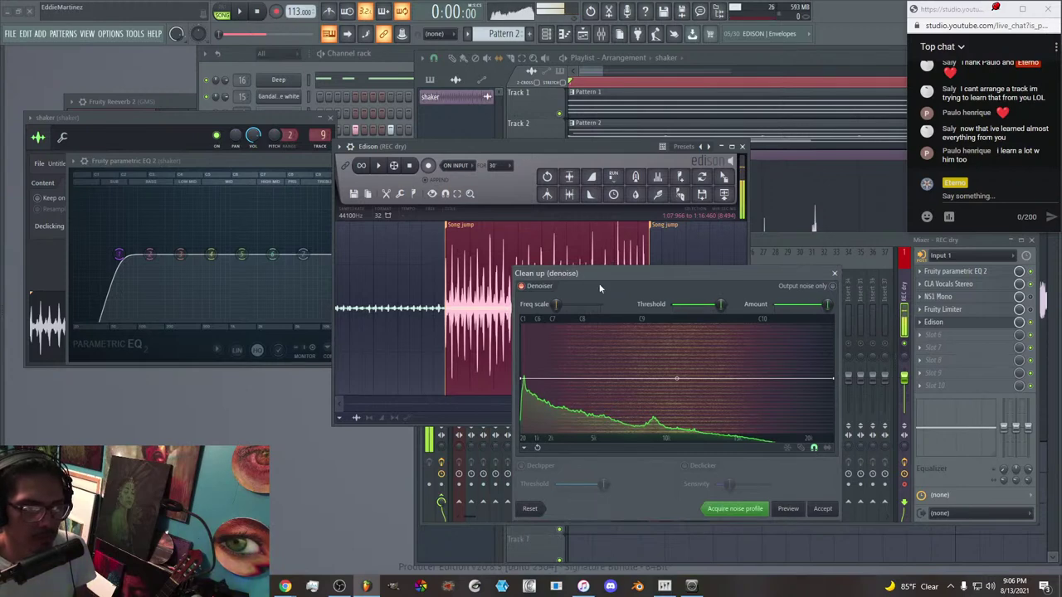
pyautogui.moveTo(607, 274); pyautogui.dragTo(625, 257)
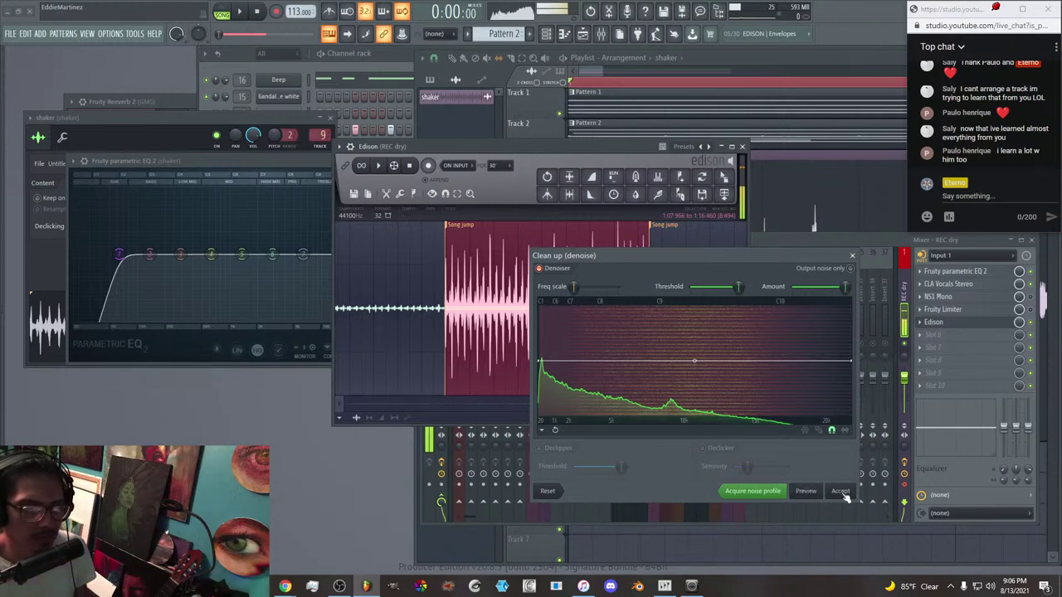
pyautogui.moveTo(845, 286); pyautogui.dragTo(821, 287)
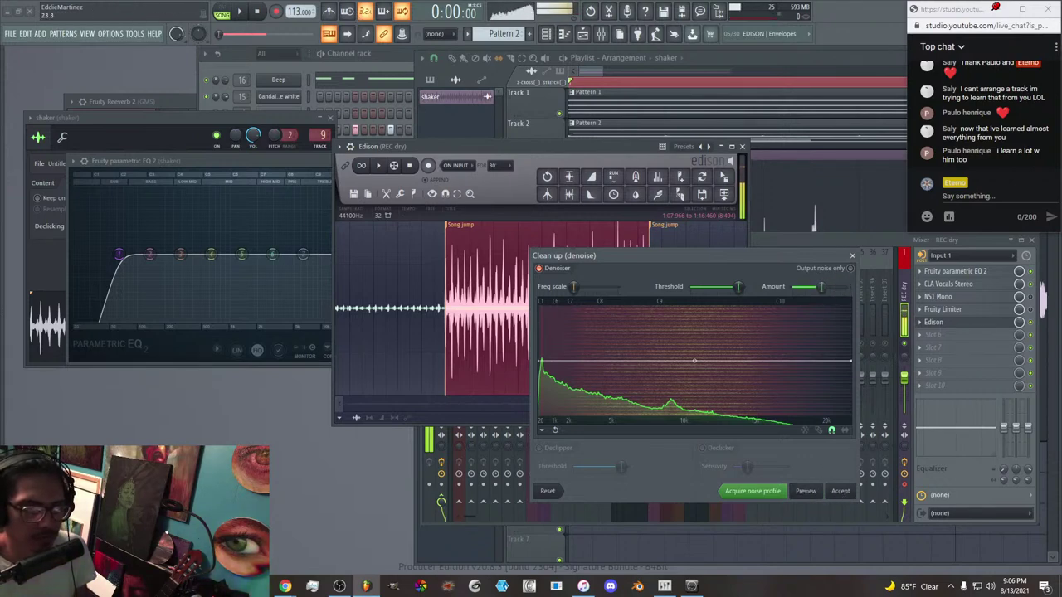
pyautogui.moveTo(736, 286); pyautogui.dragTo(720, 286)
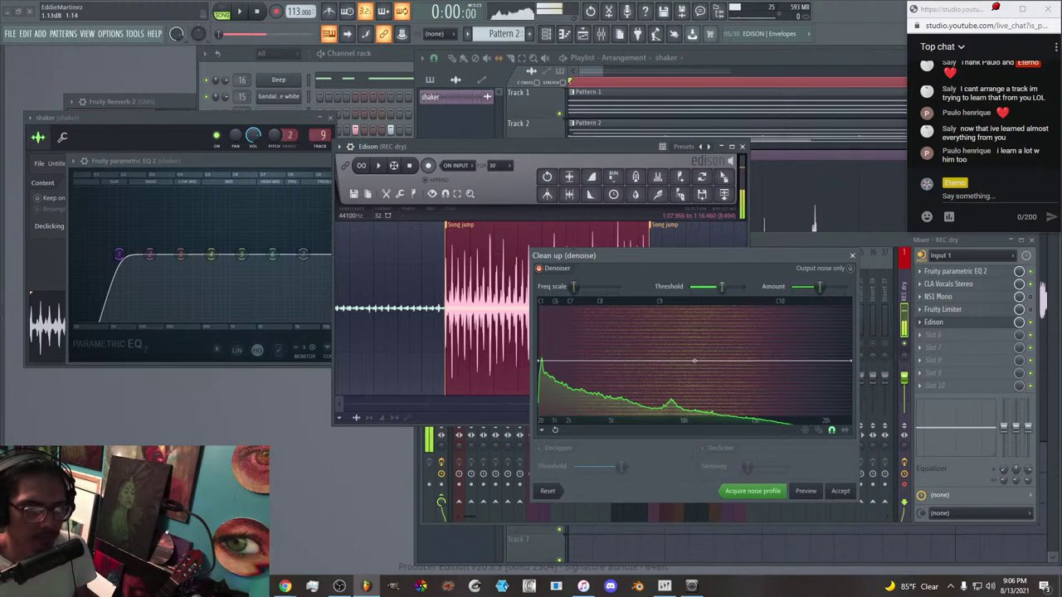
pyautogui.click(839, 491)
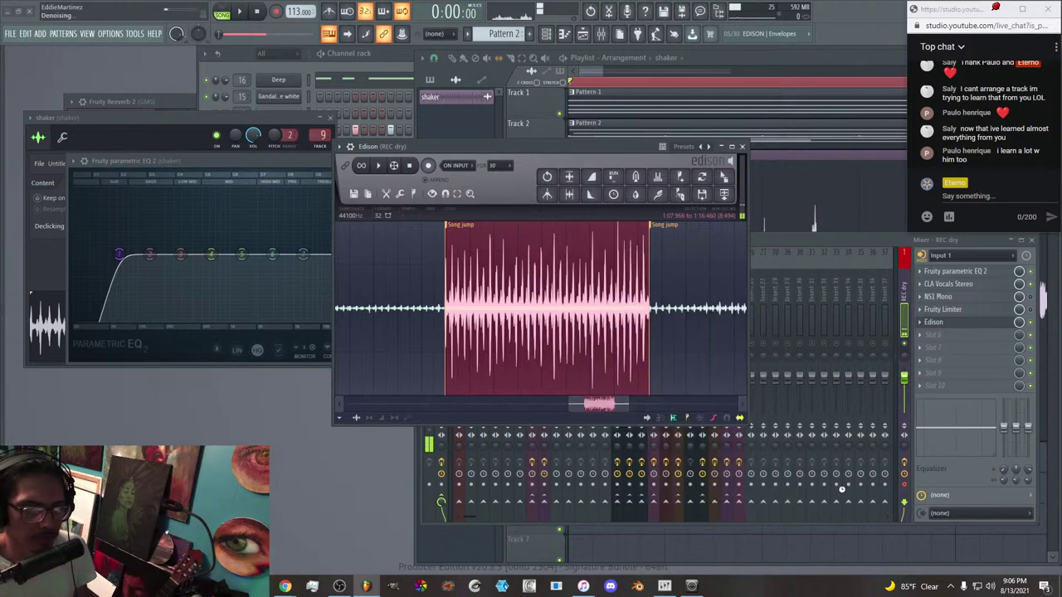
# Set the REC dry insert's audio input to none, close the ASIO Link Pro window and bring up its Edison.
pyautogui.click(940, 254)
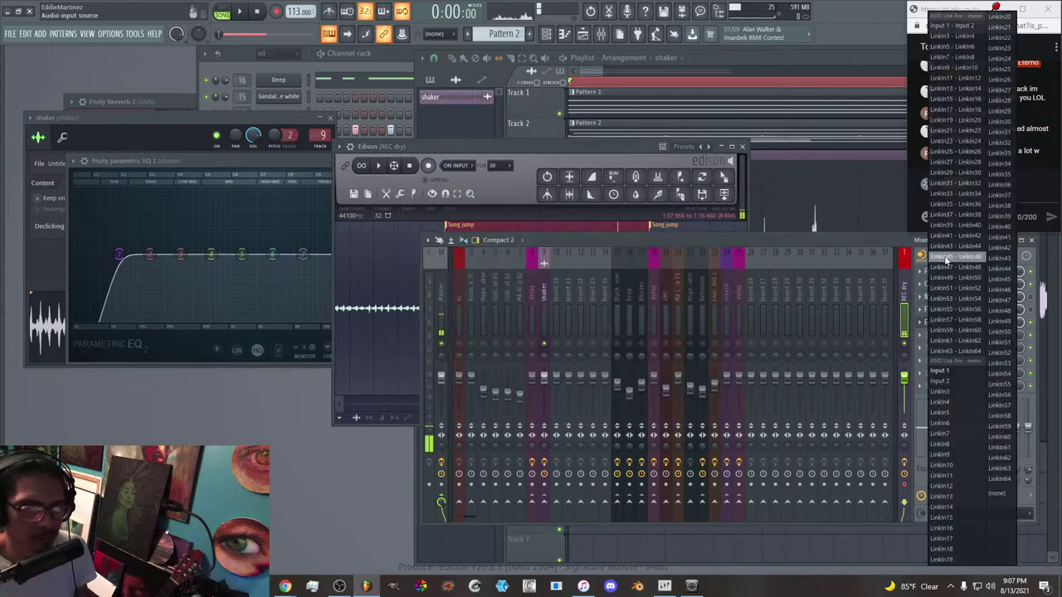
pyautogui.click(997, 494)
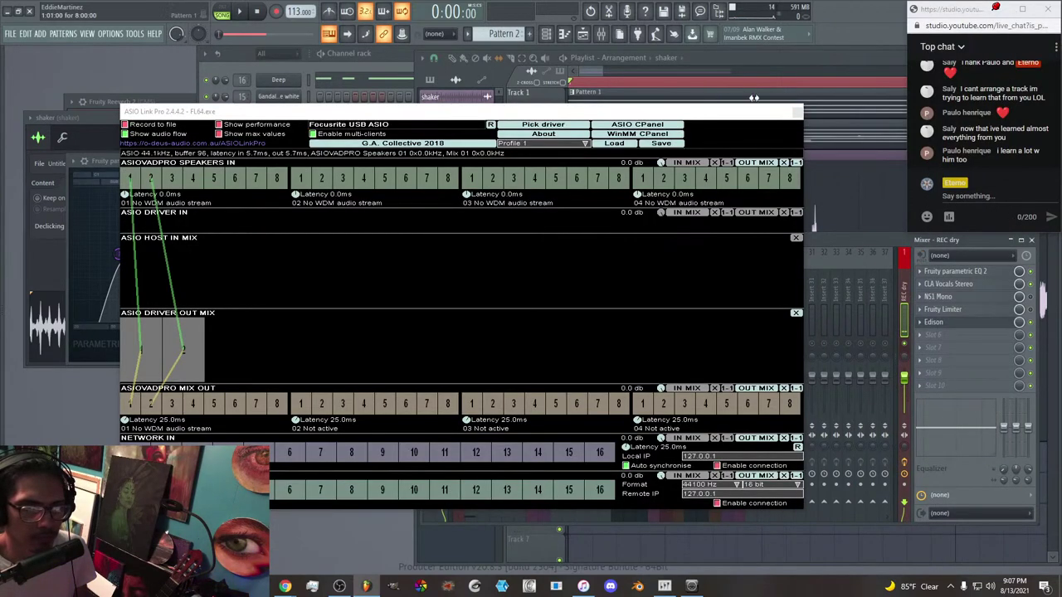
pyautogui.click(795, 110)
pyautogui.click(935, 324)
pyautogui.click(935, 324)
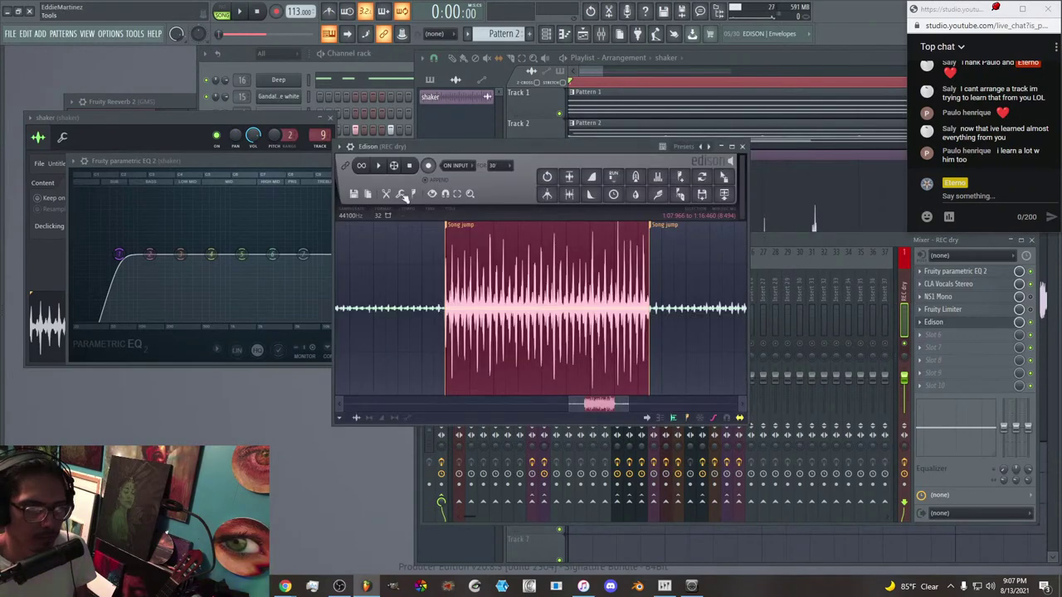
# Play back the processed shaker region briefly, and undo its denoising and normalization.
pyautogui.click(381, 166)
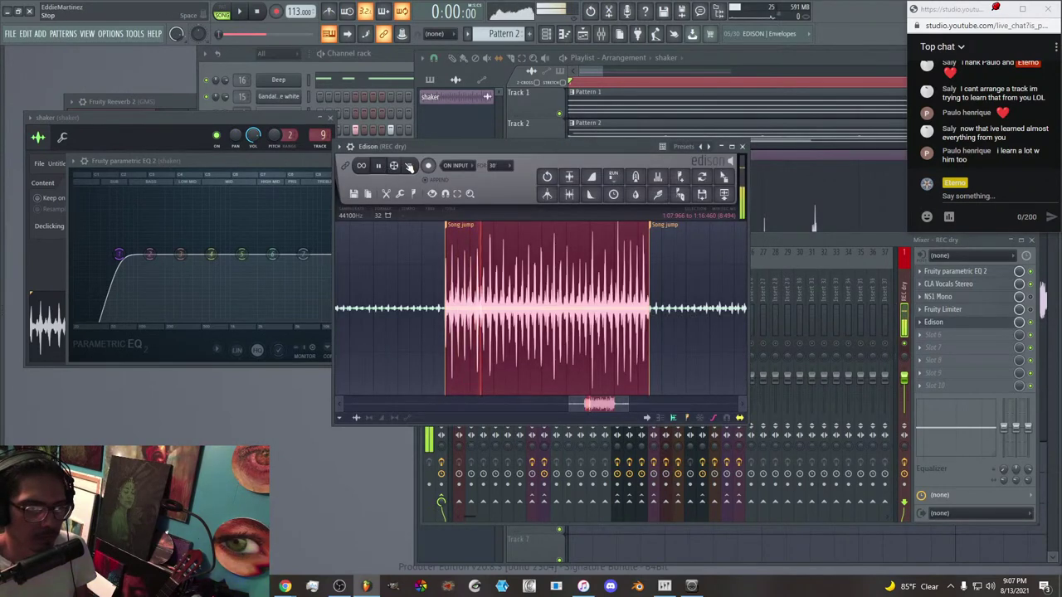
pyautogui.click(409, 166)
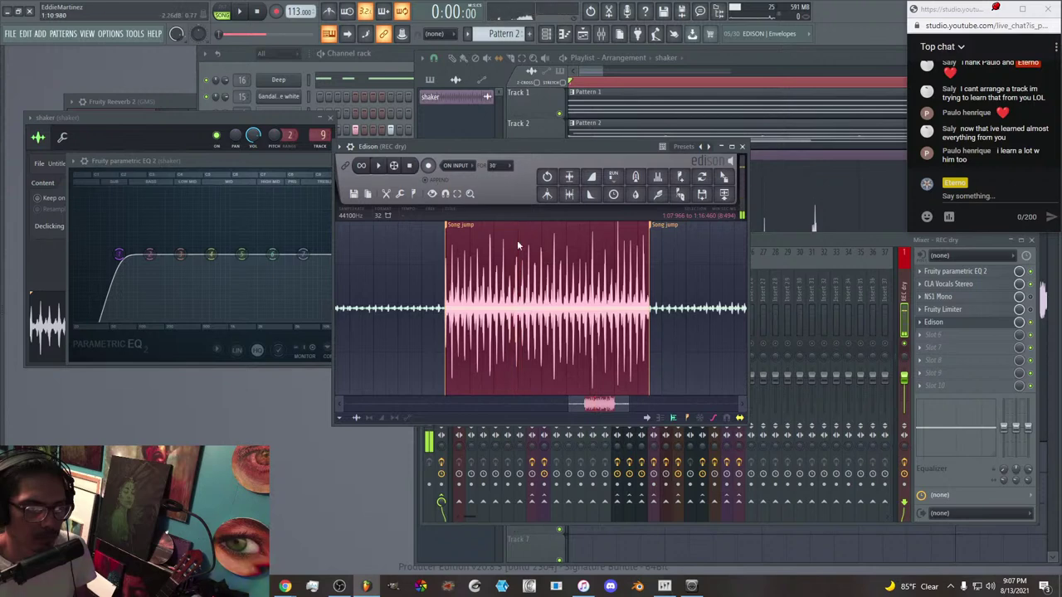
pyautogui.hotkey('ctrl', 'z')
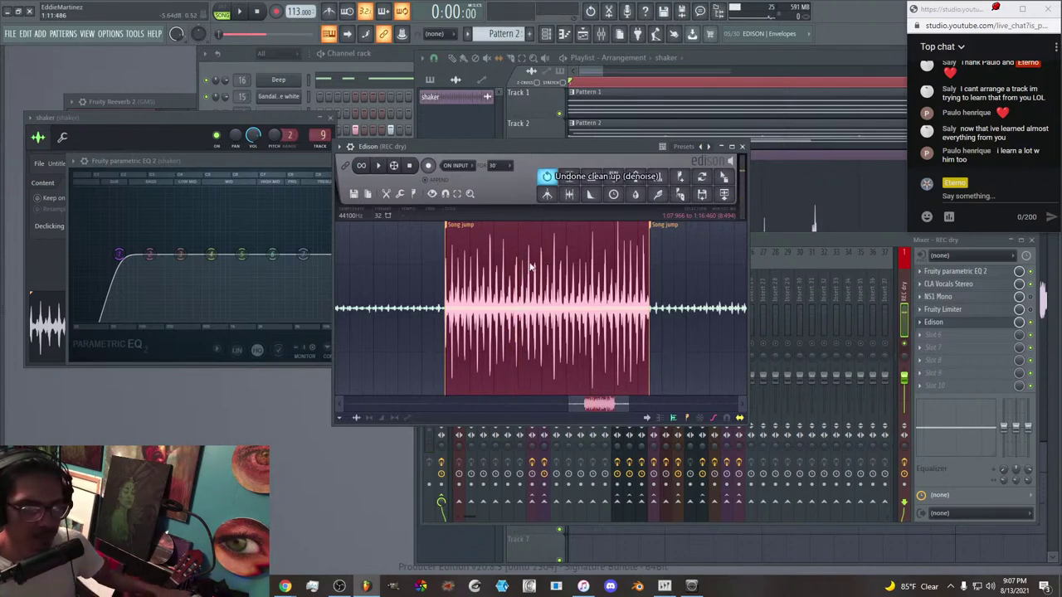
# Select the silent stretch at the end of the Edison recording and acquire it as the denoiser's noise profile.
pyautogui.scroll(-1, 662, 287)
pyautogui.scroll(-2, 659, 282)
pyautogui.scroll(1, 656, 274)
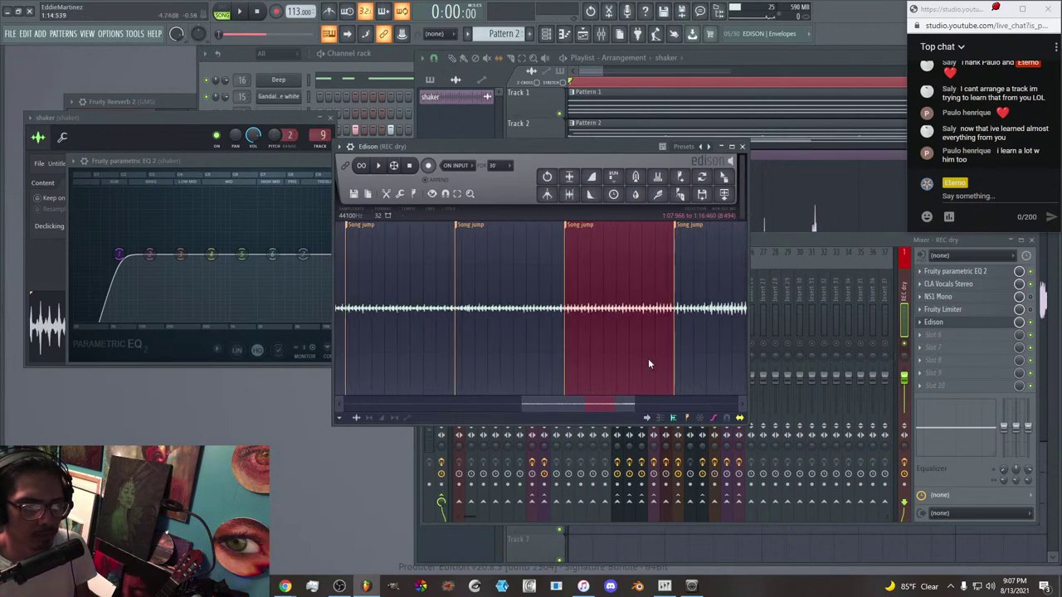
pyautogui.moveTo(595, 403); pyautogui.dragTo(718, 401)
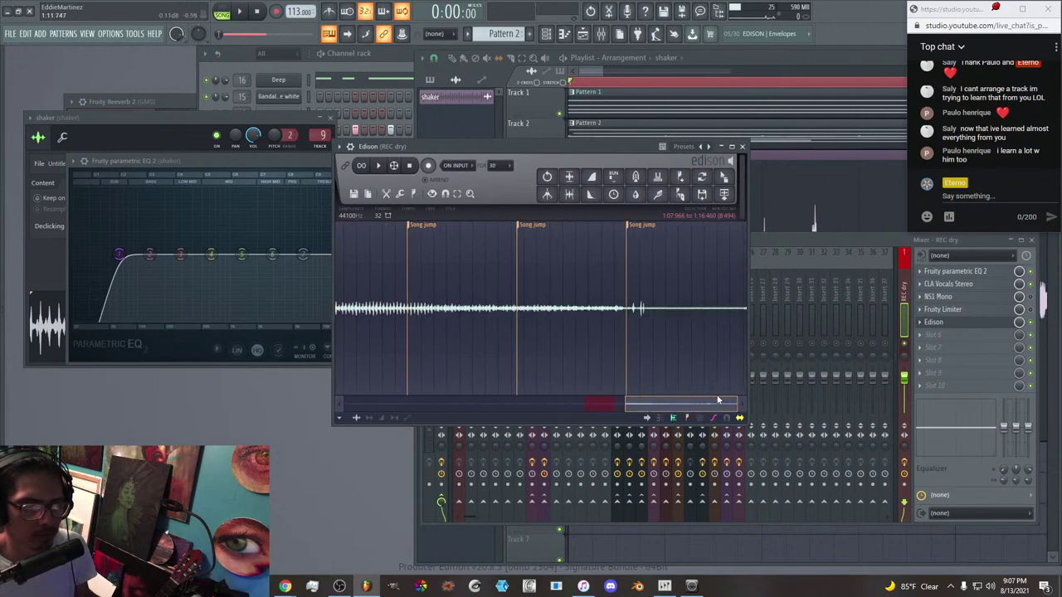
pyautogui.click(664, 306)
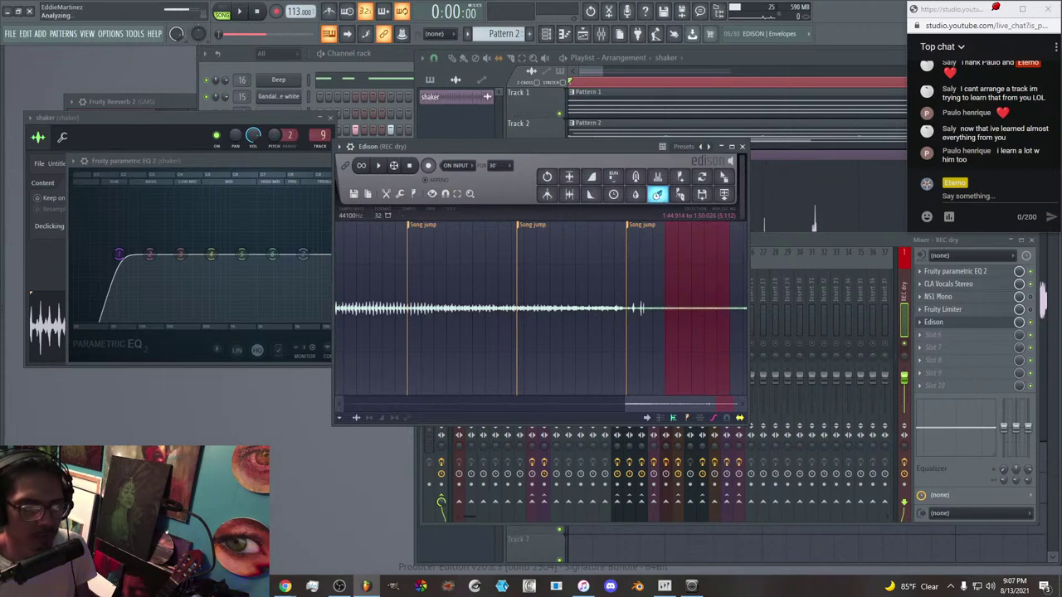
# Select the ninth Song jump region, preview the denoising with the acquired noise profile, and apply it.
pyautogui.moveTo(673, 404); pyautogui.dragTo(570, 402)
pyautogui.scroll(-5, 569, 355)
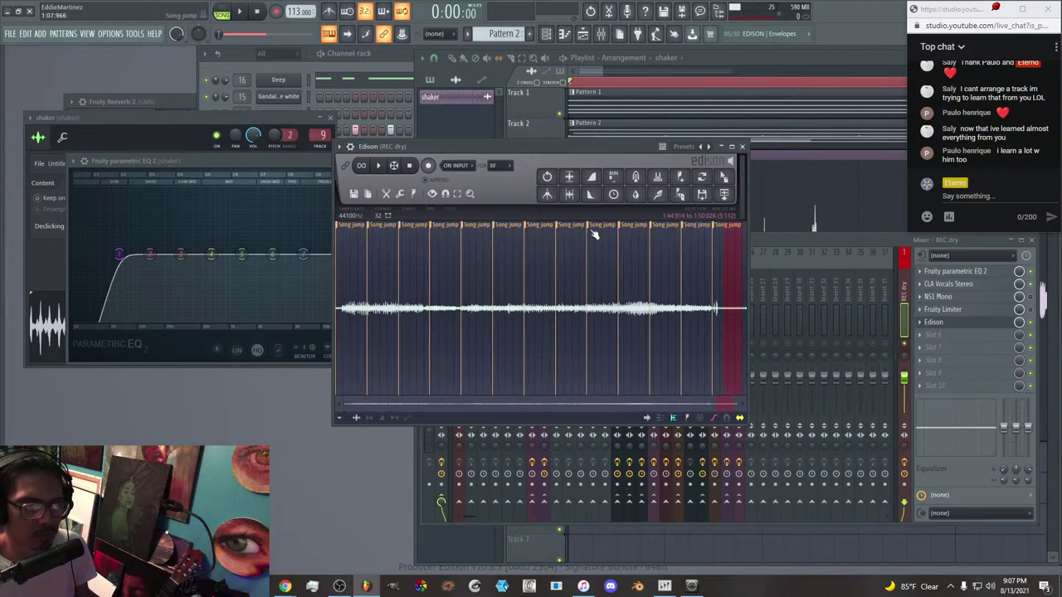
pyautogui.scroll(5, 596, 276)
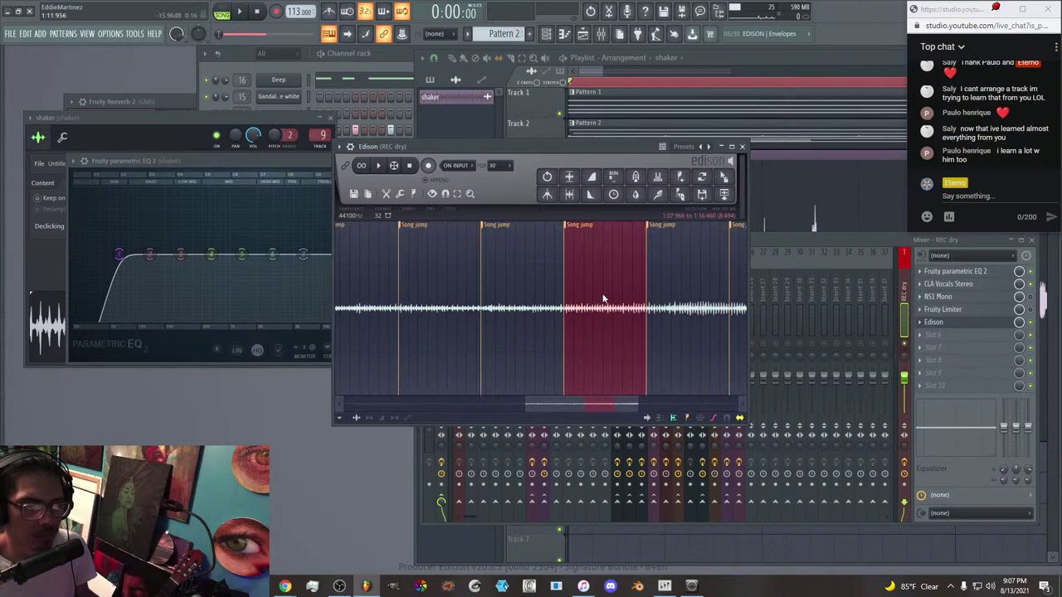
pyautogui.click(658, 196)
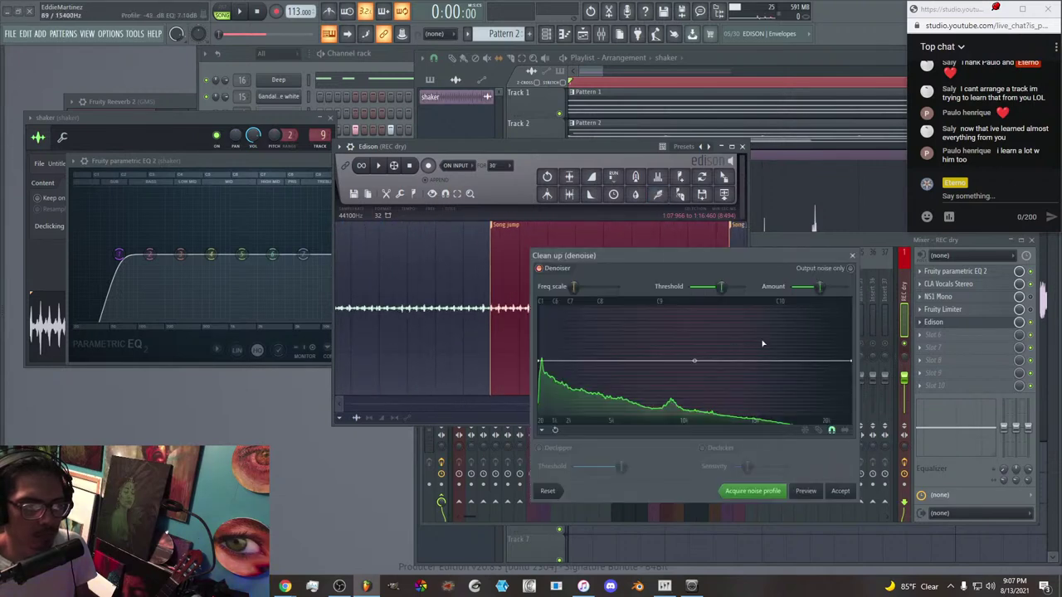
pyautogui.click(807, 491)
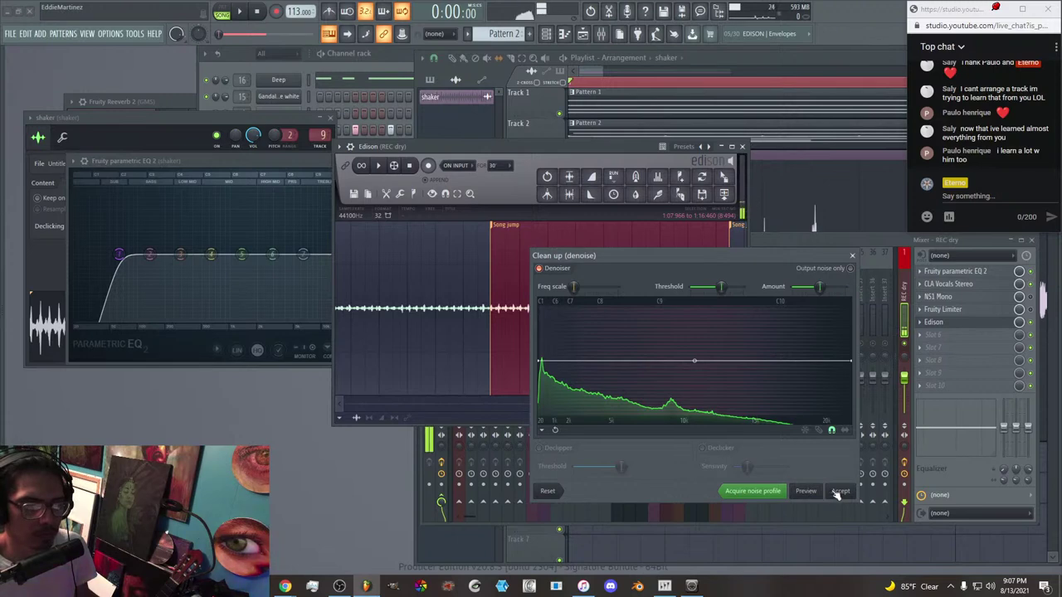
pyautogui.click(841, 491)
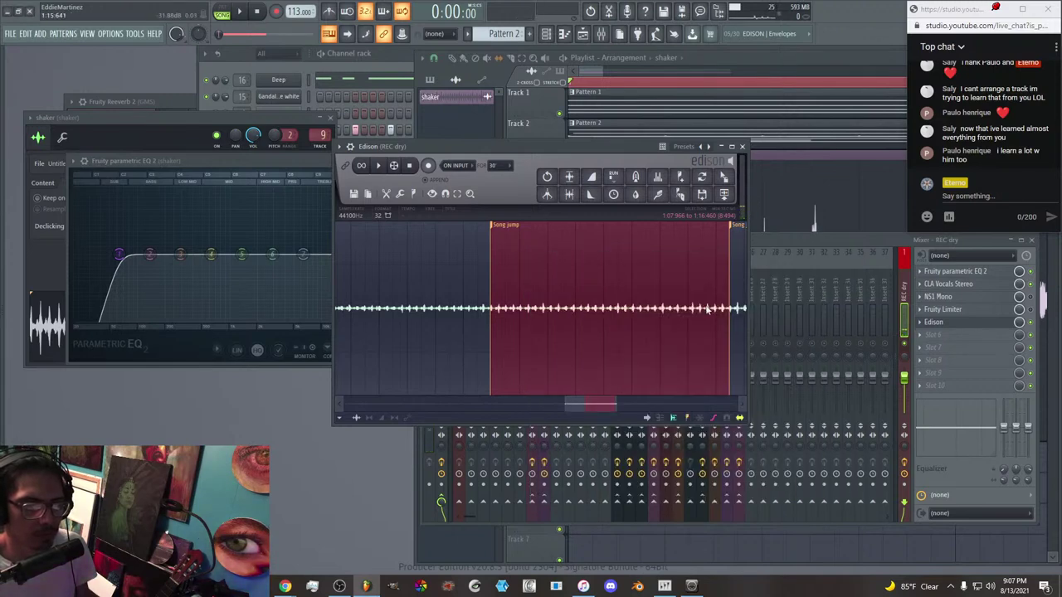
# Set the REC dry insert's audio input to the mono Input 1, close the ASIO Link Pro window and return to Edison.
pyautogui.click(968, 247)
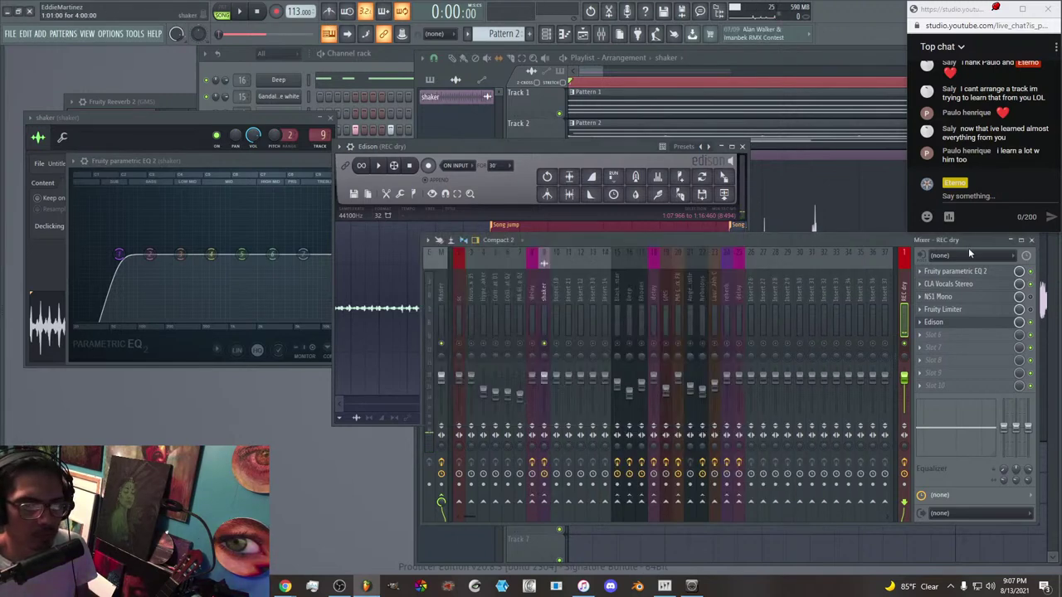
pyautogui.click(968, 255)
pyautogui.click(939, 370)
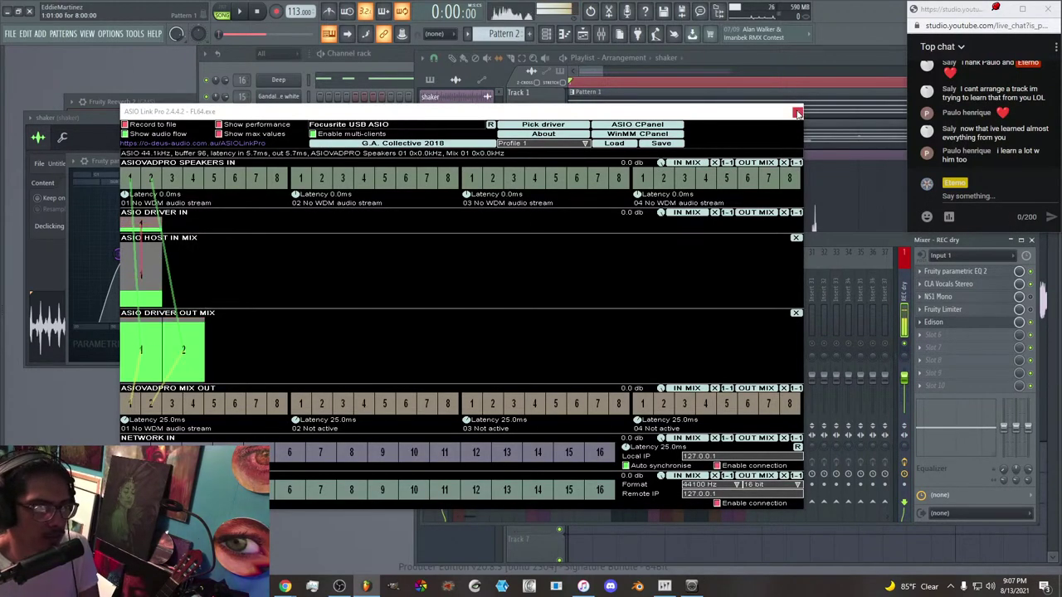
pyautogui.click(796, 111)
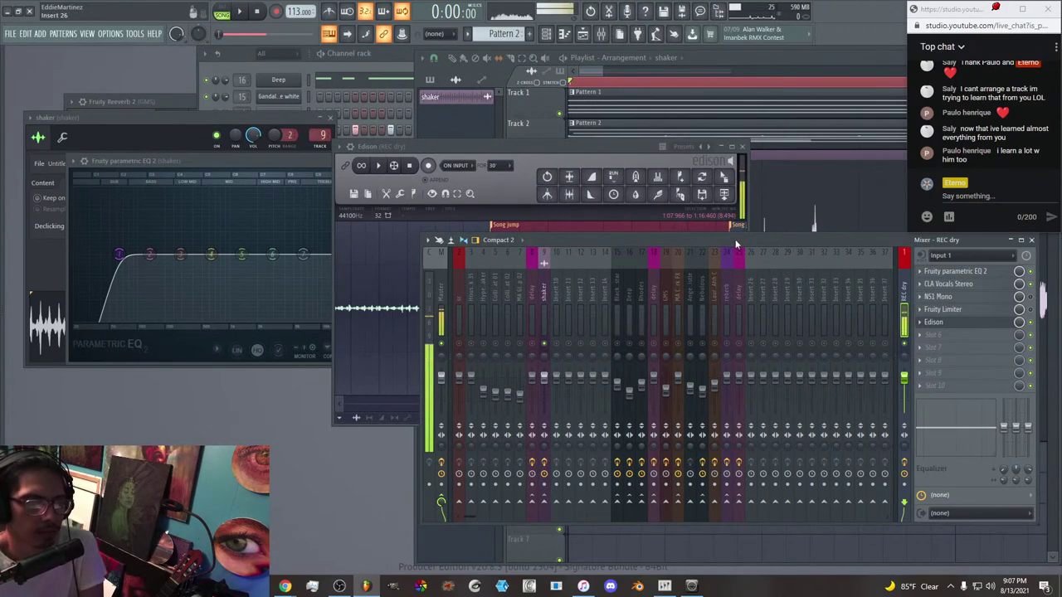
pyautogui.click(541, 159)
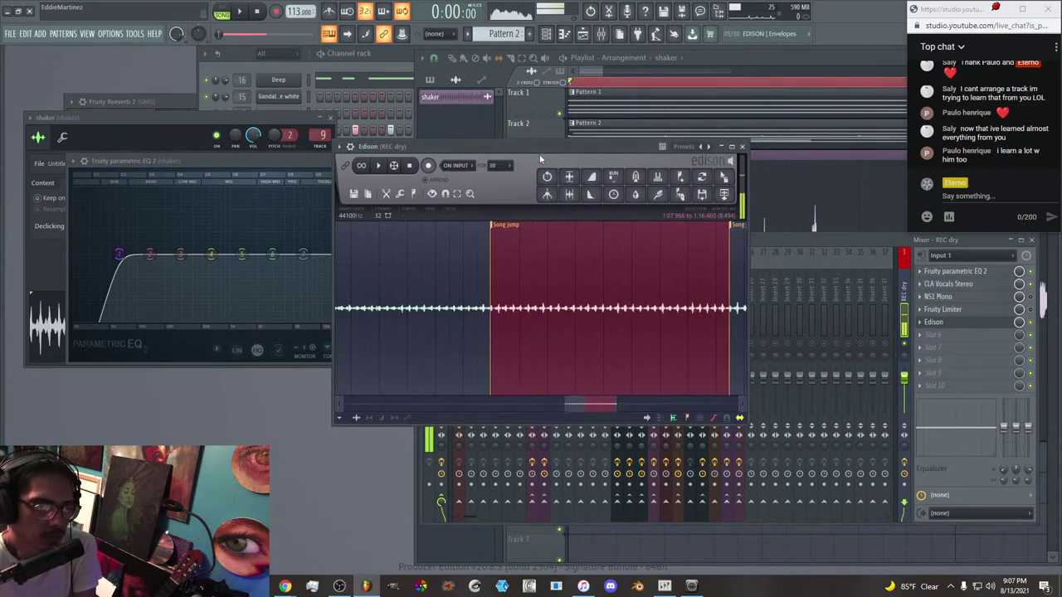
pyautogui.scroll(-1, 567, 280)
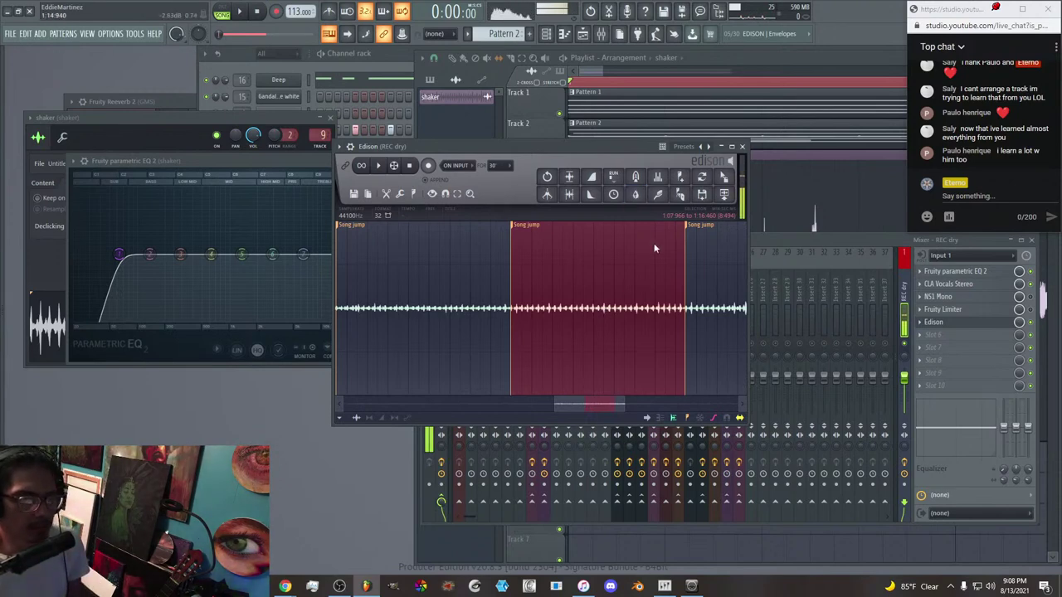
# Replace the shaker channel's sample in the channel rack with the denoised region from Edison.
pyautogui.moveTo(724, 177); pyautogui.dragTo(712, 591)
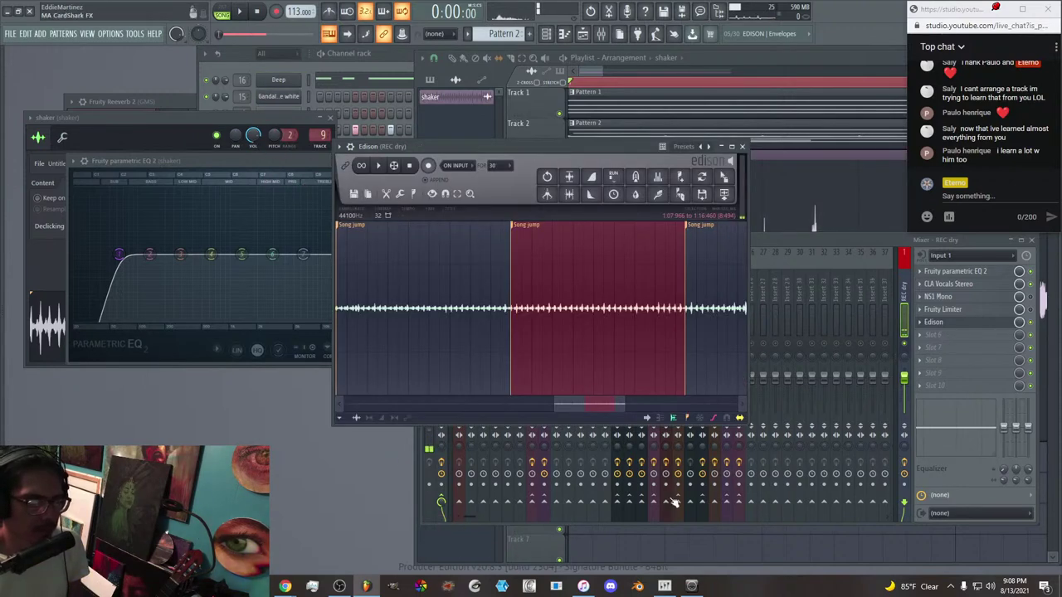
pyautogui.click(265, 63)
pyautogui.click(512, 372)
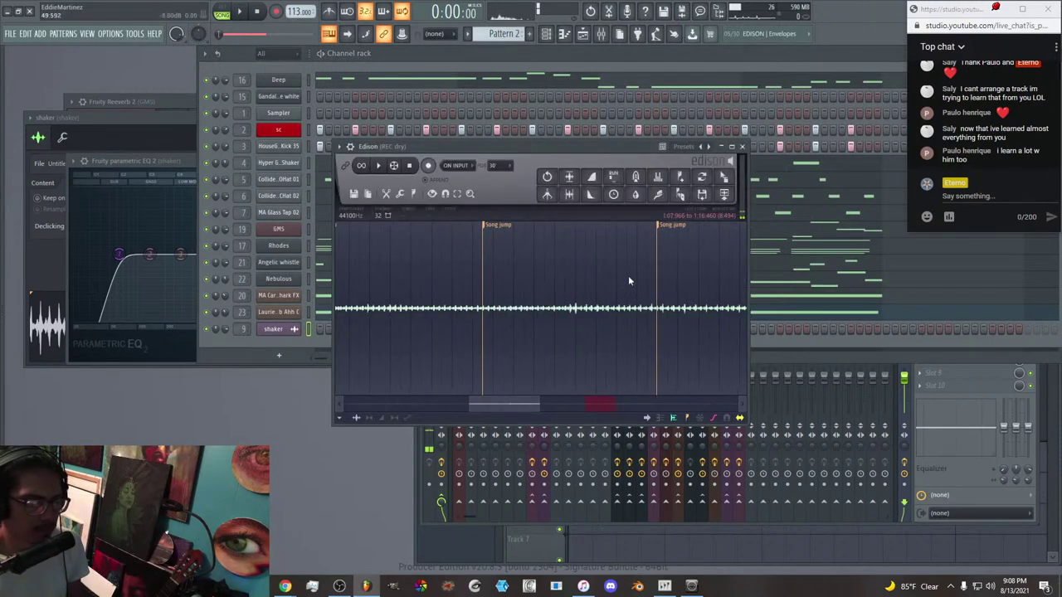
pyautogui.scroll(-6, 606, 246)
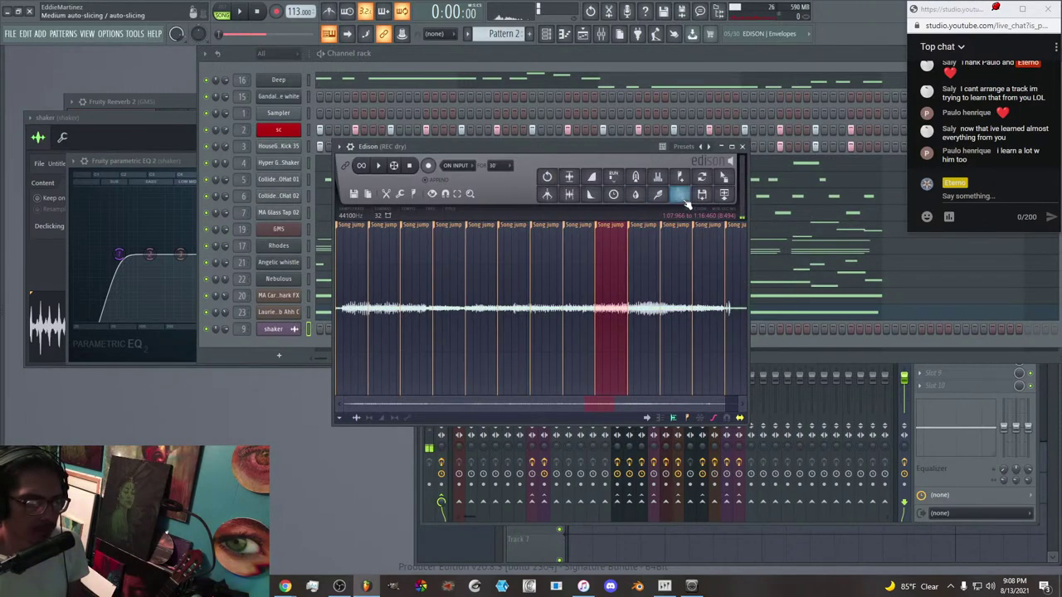
pyautogui.moveTo(706, 176); pyautogui.dragTo(292, 330)
# Rename the channel holding the replaced recording as "shaker".
pyautogui.rightClick(285, 328)
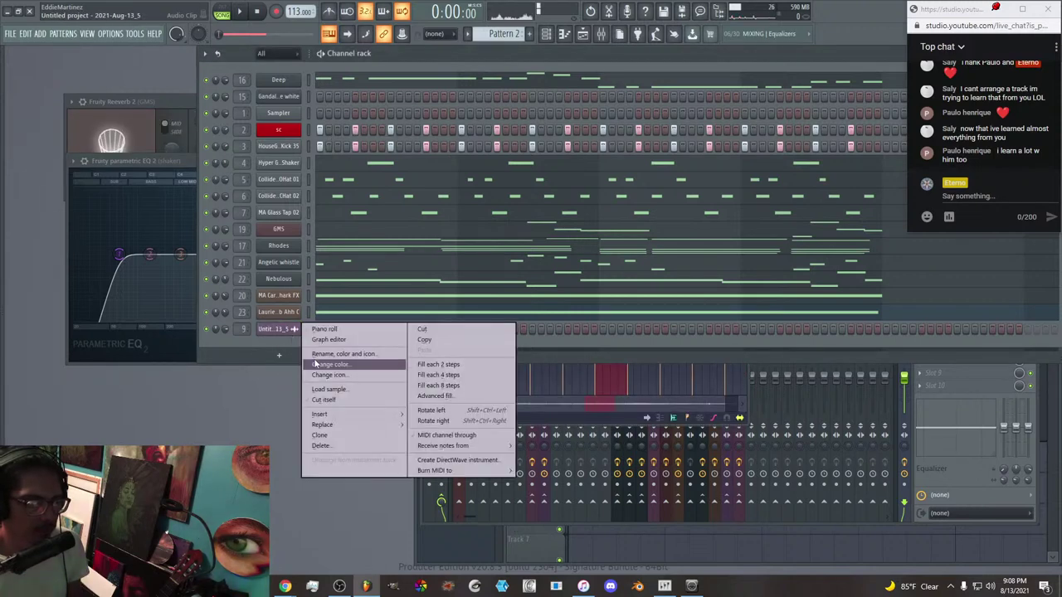
pyautogui.click(315, 354)
pyautogui.write('shaker')
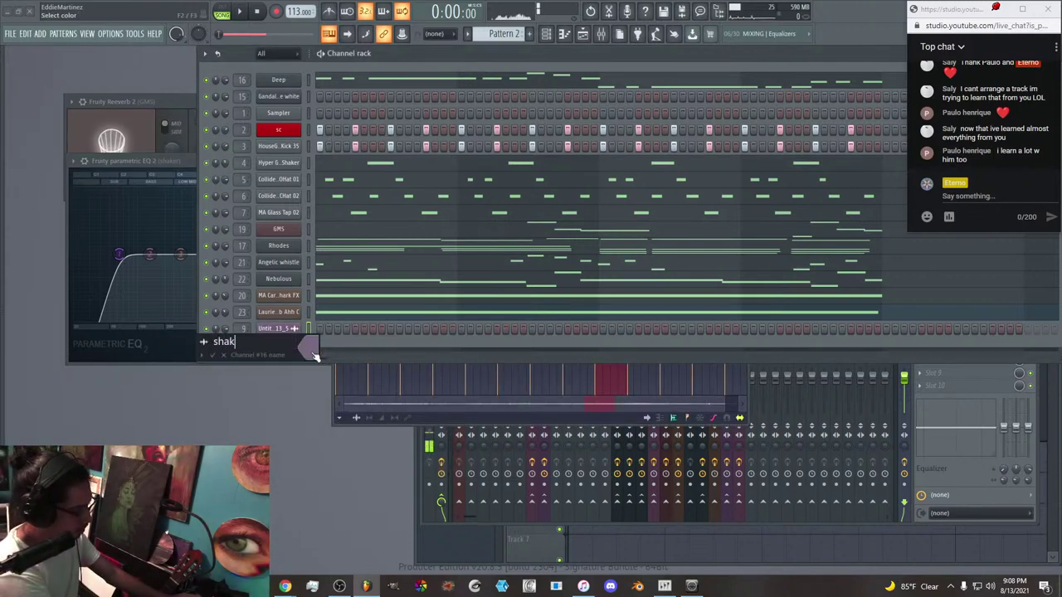
pyautogui.press('Return')
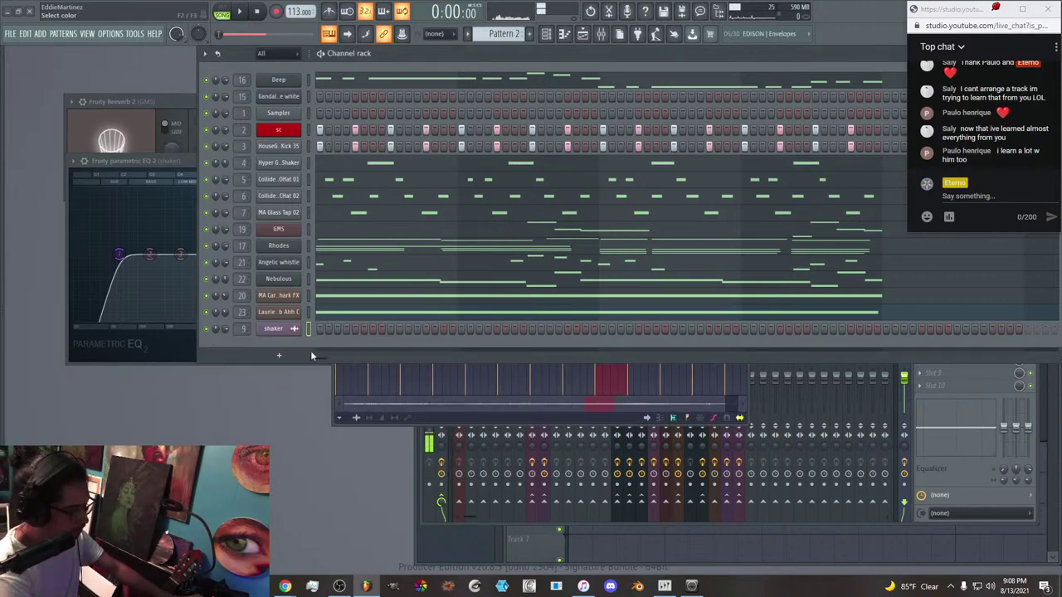
# Remove Edison from the fifth effect slot of the REC dry insert.
pyautogui.click(927, 400)
pyautogui.click(921, 326)
pyautogui.click(929, 326)
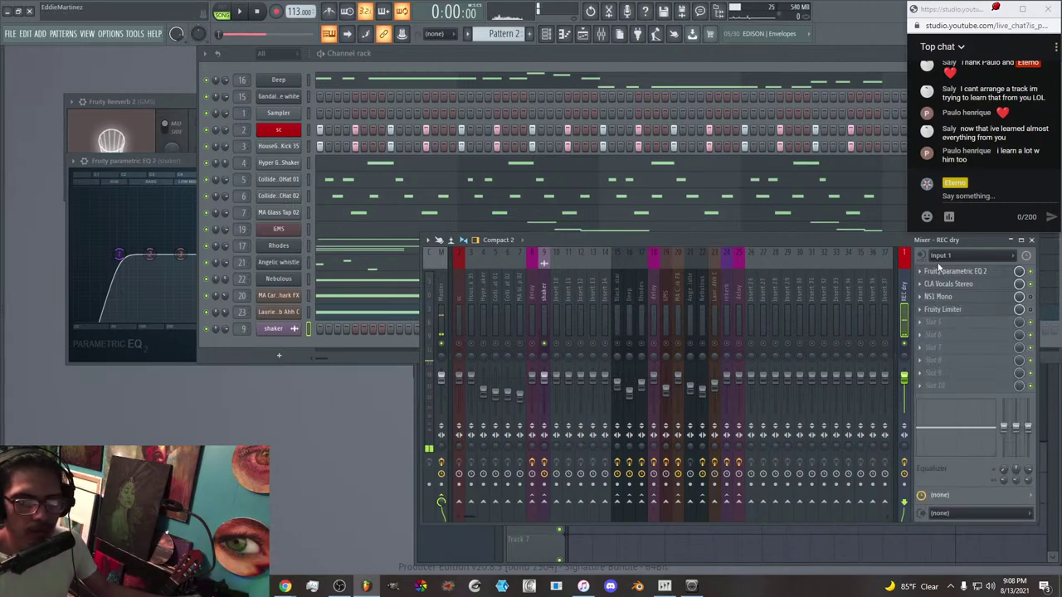
# Play the song, turn off Normalize for the shaker sample and raise the shaker channel's volume.
pyautogui.press('space')
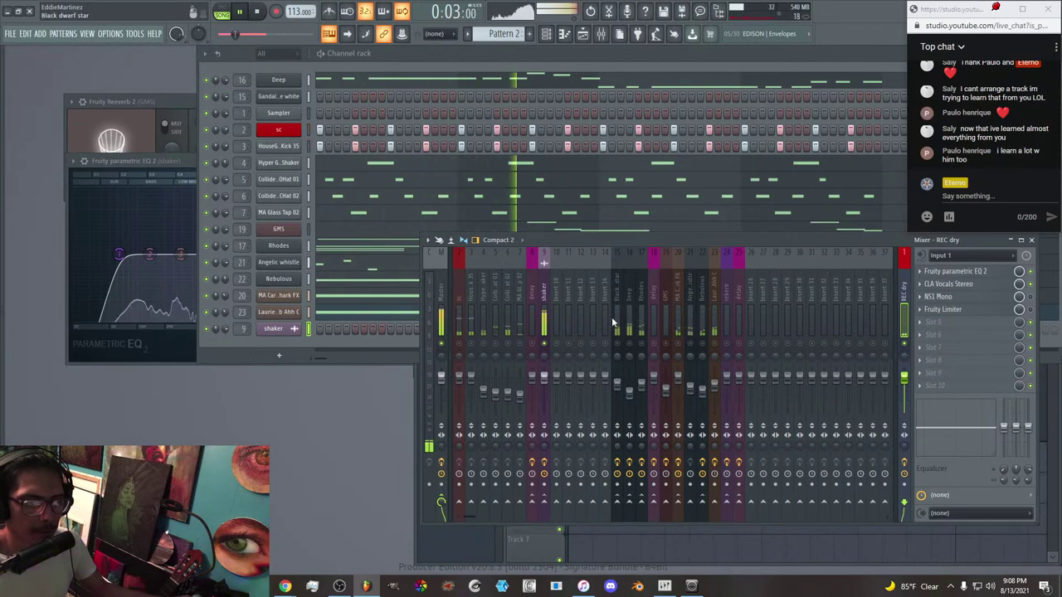
pyautogui.click(544, 320)
pyautogui.click(273, 329)
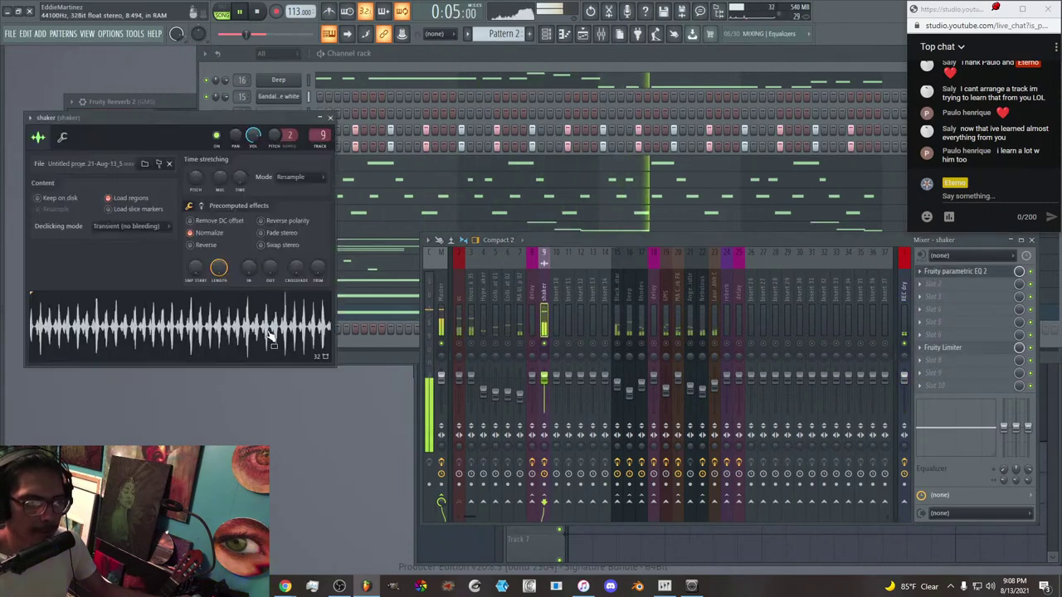
pyautogui.click(209, 236)
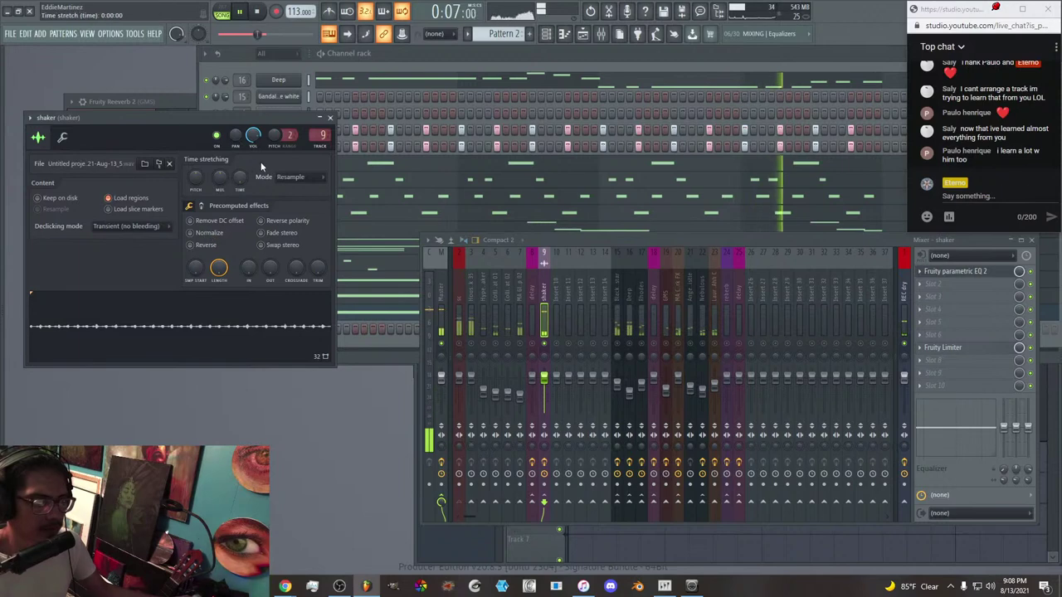
pyautogui.moveTo(253, 135); pyautogui.dragTo(253, 128)
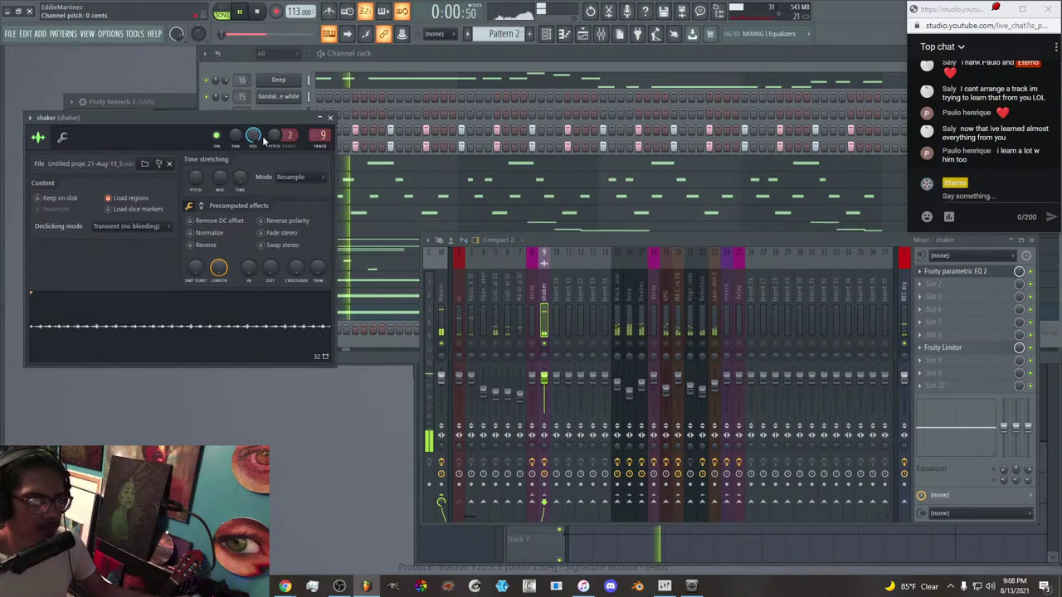
pyautogui.click(330, 118)
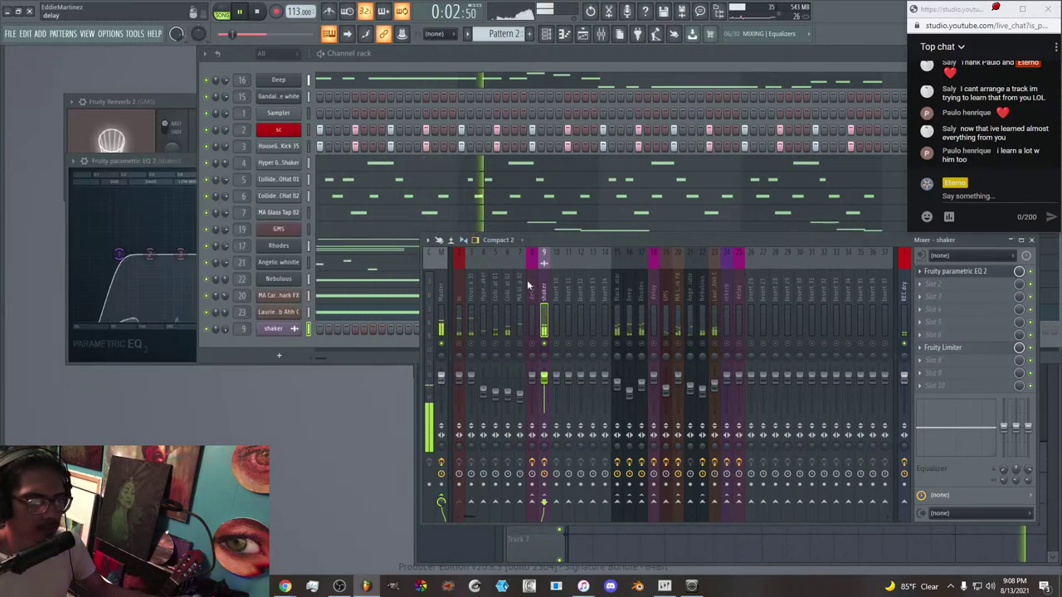
# Check the shaker insert's Fruity Limiter during playback and lower the shaker's mixer fader to fit the beat.
pyautogui.click(941, 348)
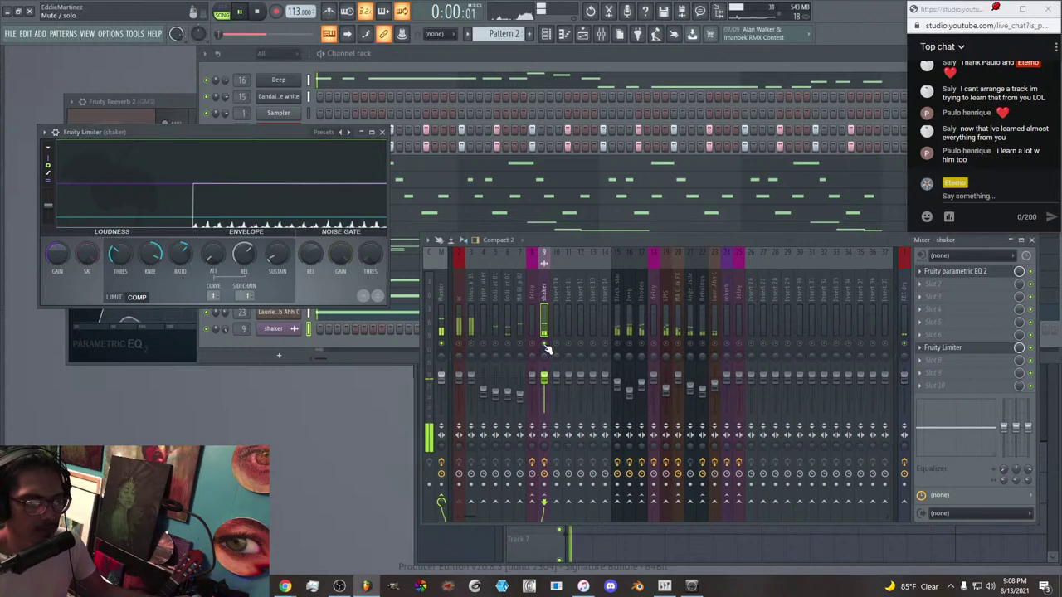
pyautogui.moveTo(544, 379); pyautogui.dragTo(545, 392)
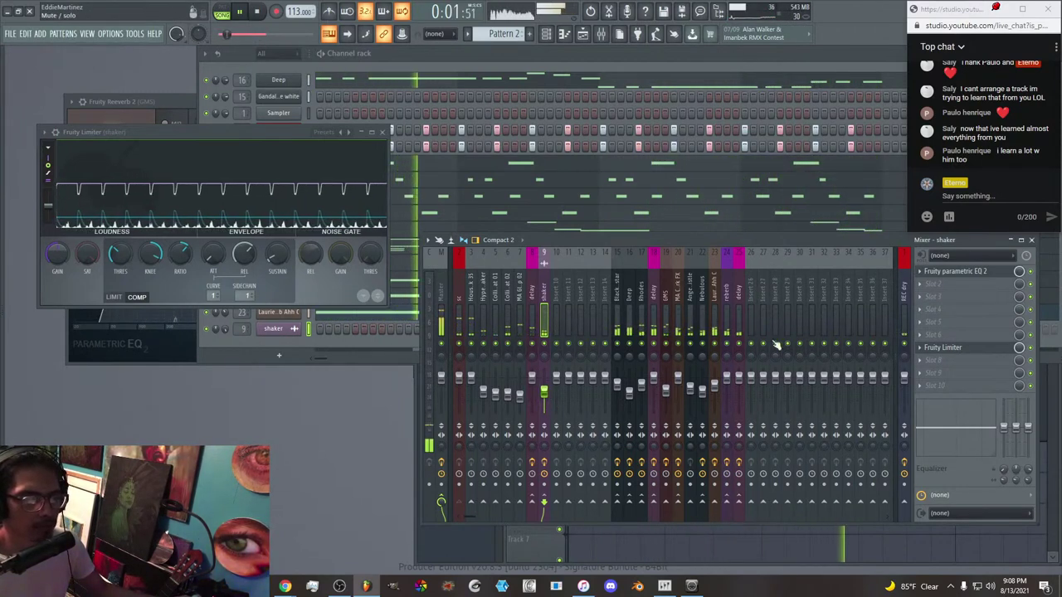
pyautogui.click(999, 349)
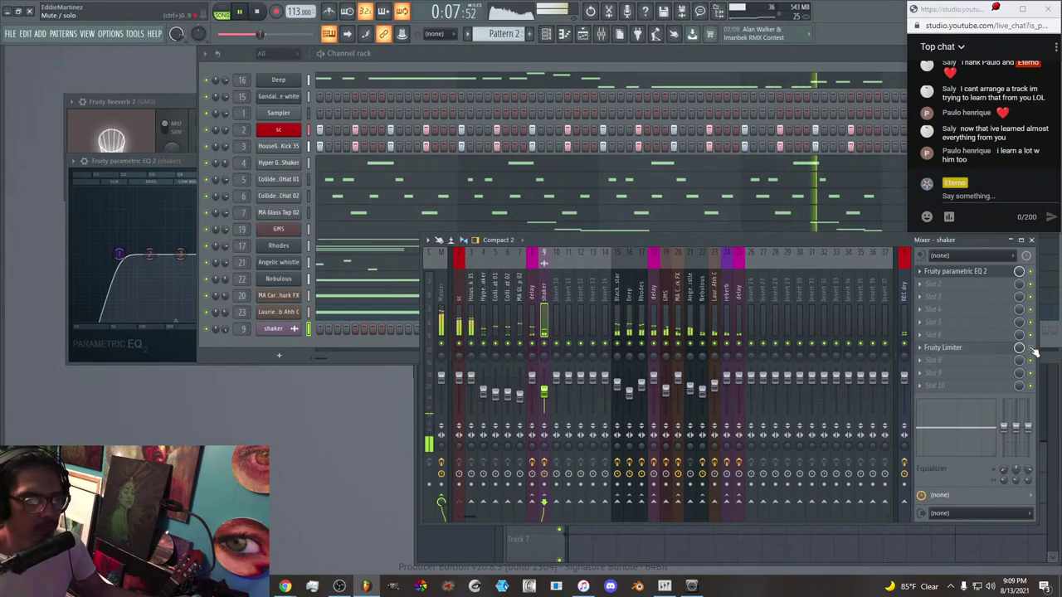
pyautogui.moveTo(541, 391); pyautogui.dragTo(543, 395)
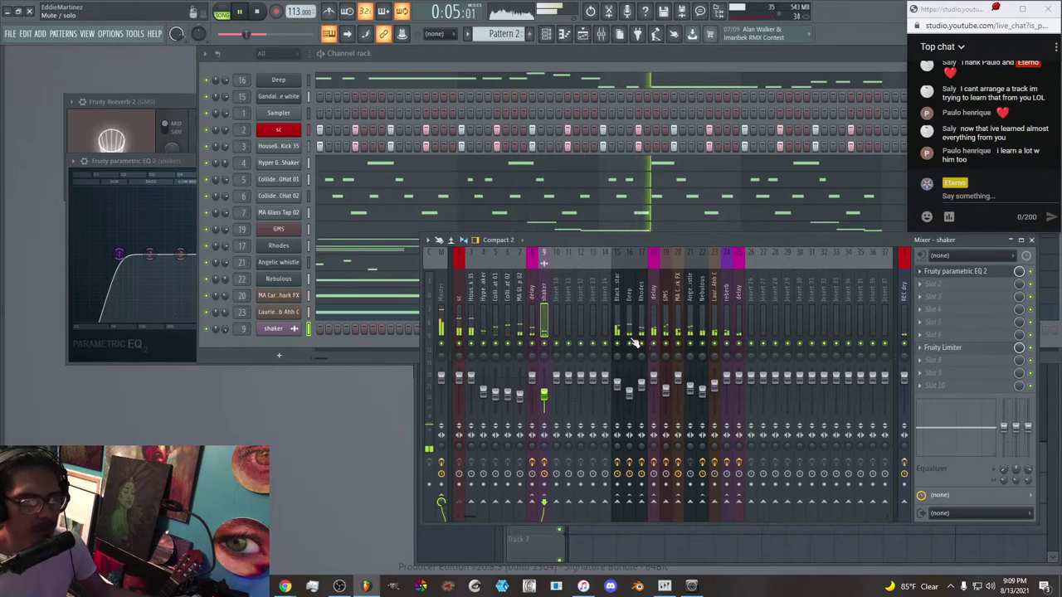
# Save the project as "chillutube stock only" in the Techno Album subfolder "lukas endhartd vibes".
pyautogui.click(12, 34)
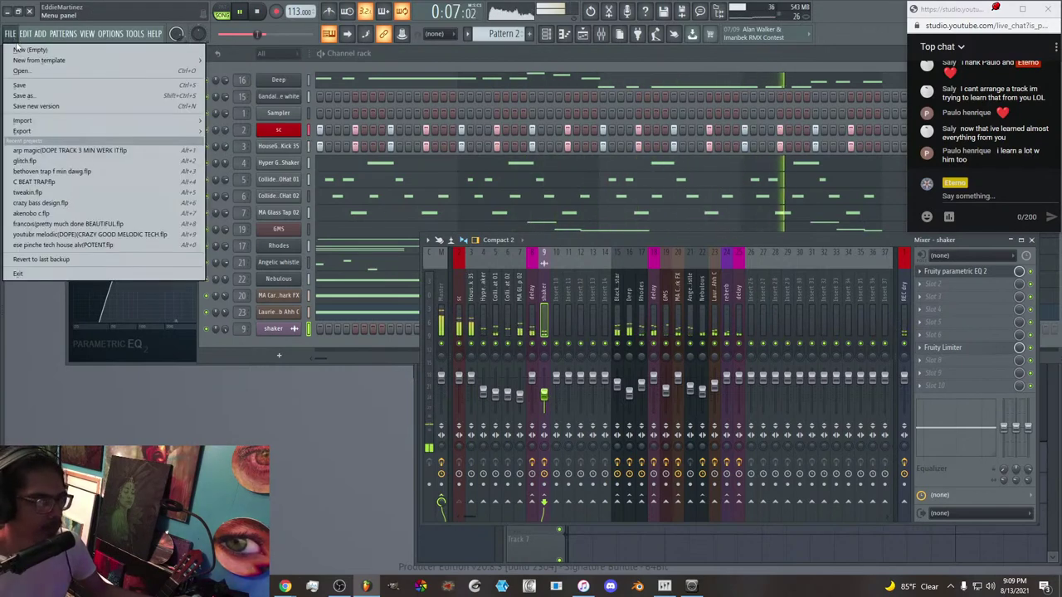
pyautogui.click(31, 84)
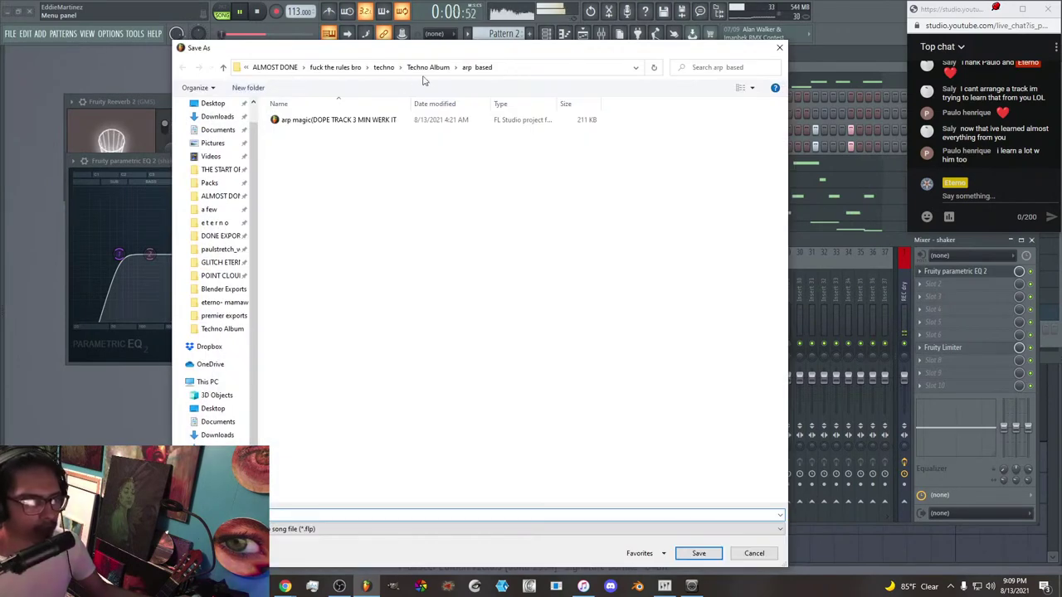
pyautogui.click(434, 68)
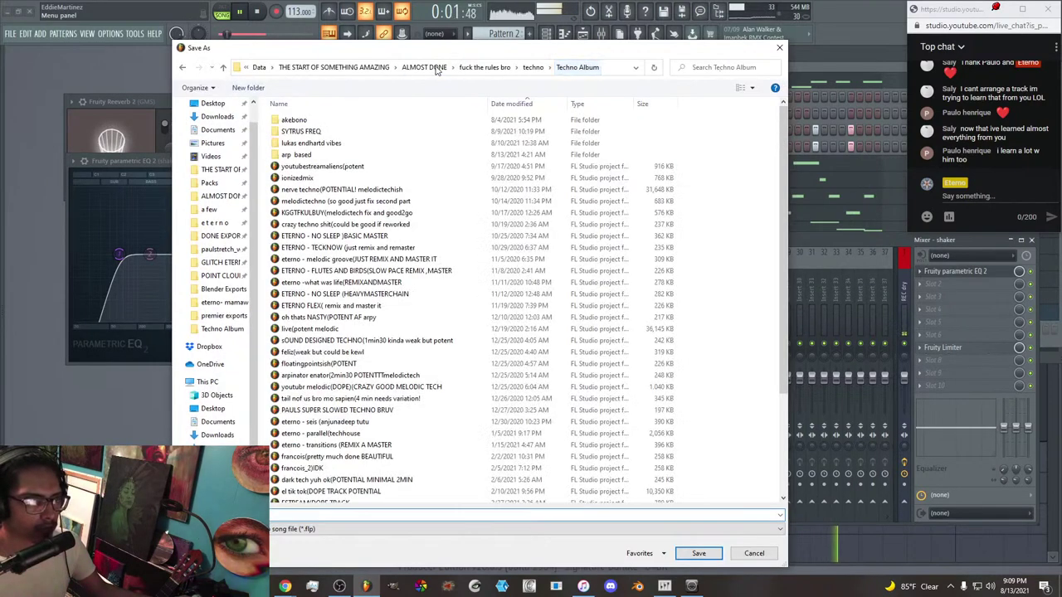
pyautogui.doubleClick(311, 144)
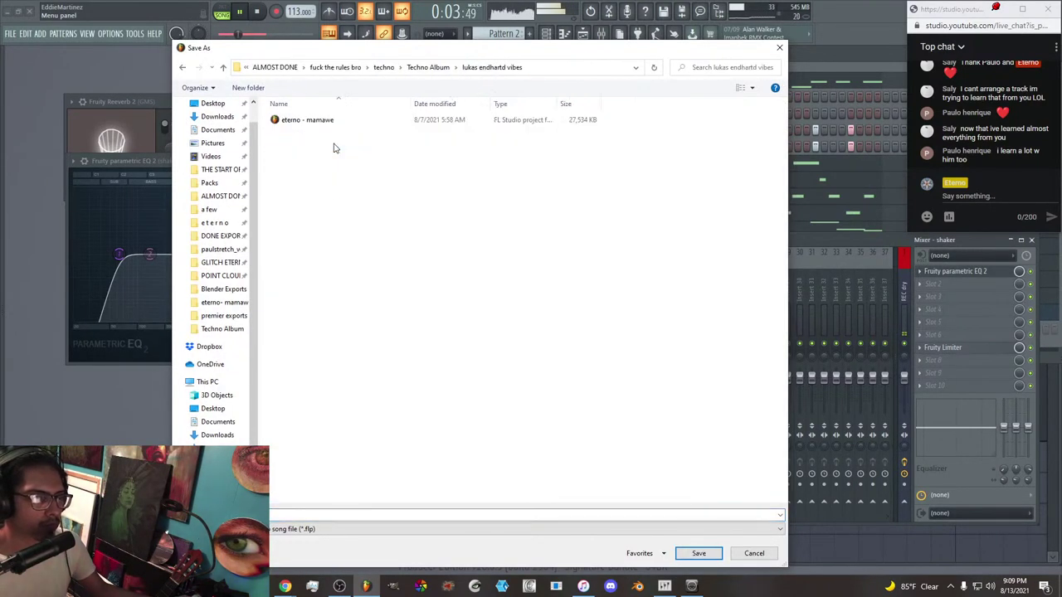
pyautogui.click(300, 516)
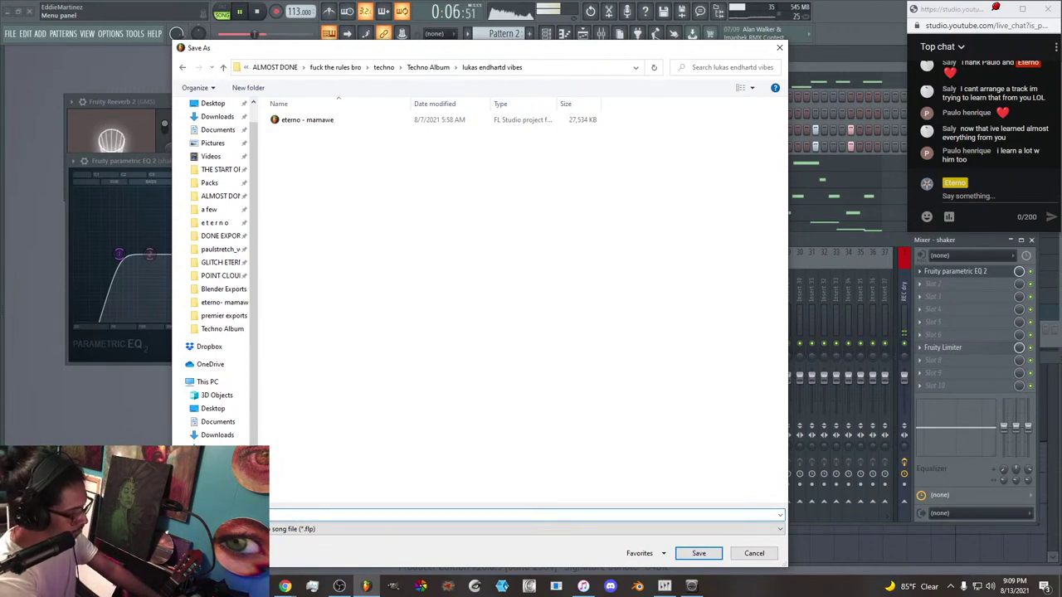
pyautogui.write('be')
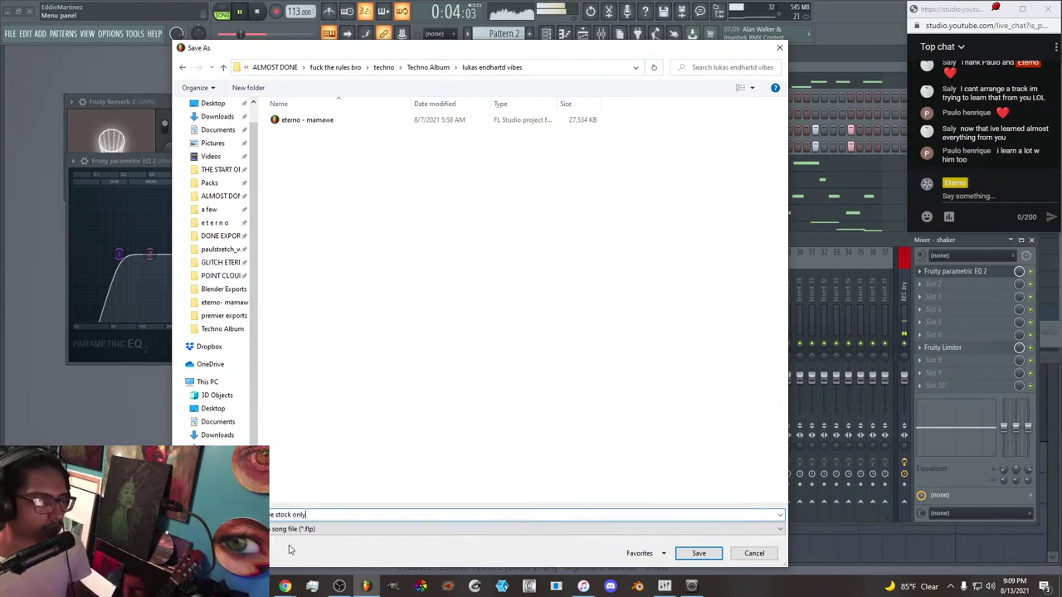
pyautogui.click(699, 552)
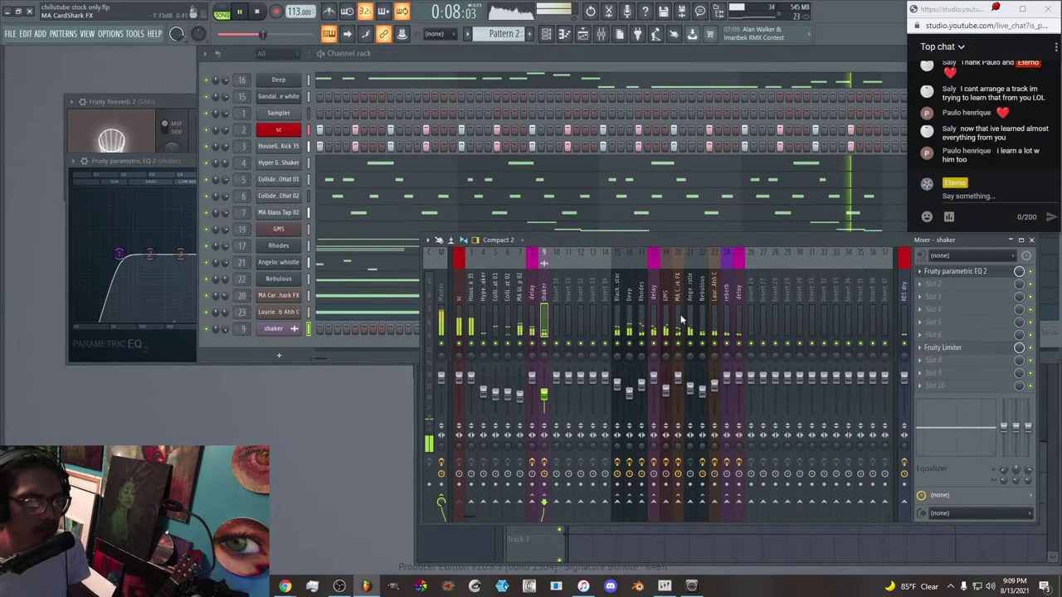
# Select all clips in the playlist so that song playback loops over the full eight bars.
pyautogui.click(582, 33)
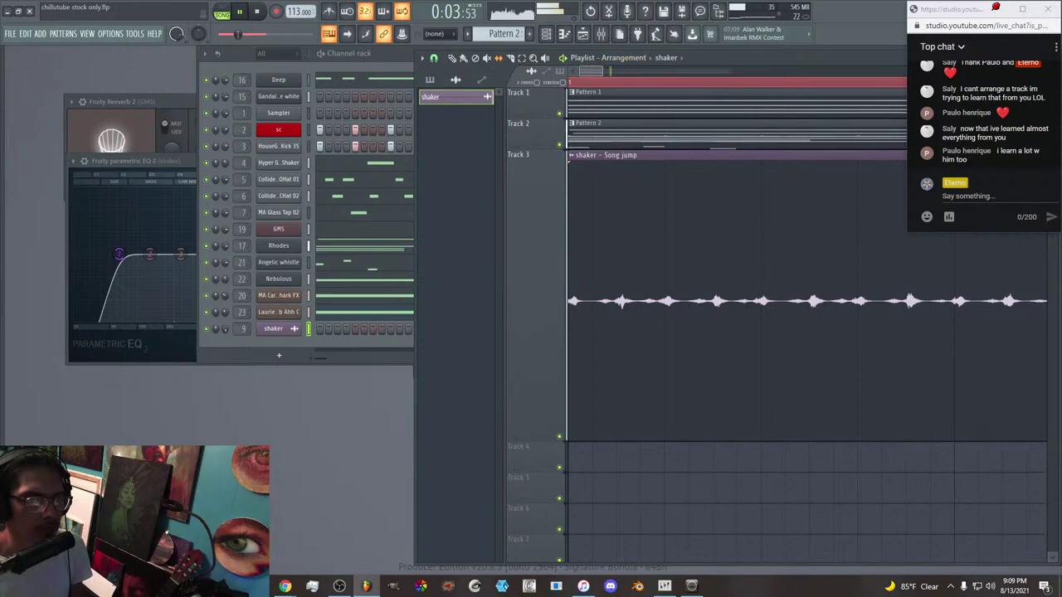
pyautogui.scroll(-8, 591, 72)
pyautogui.scroll(-1, 591, 72)
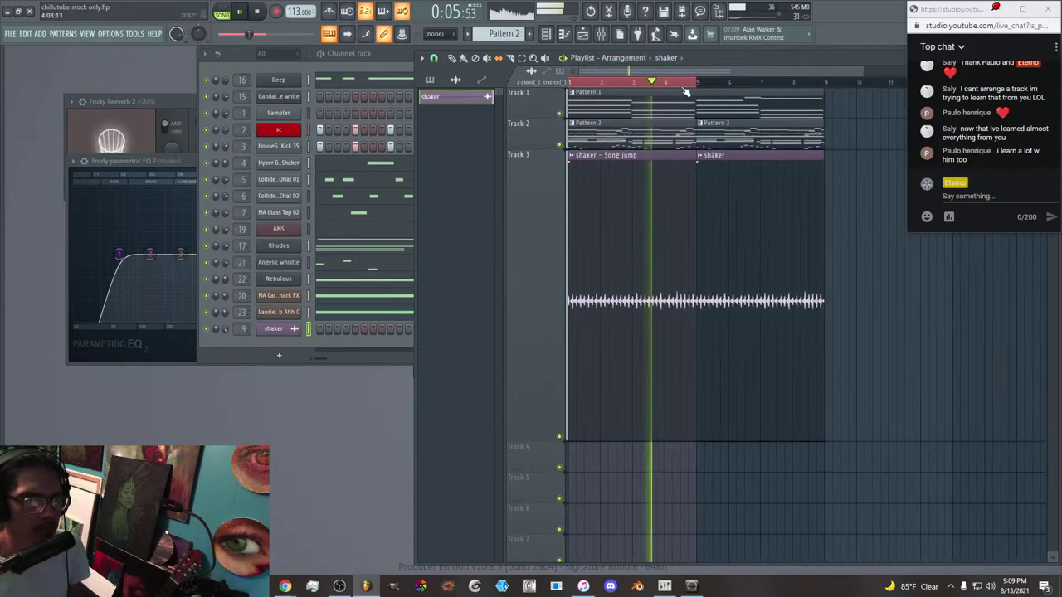
pyautogui.hotkey('ctrl', 'a')
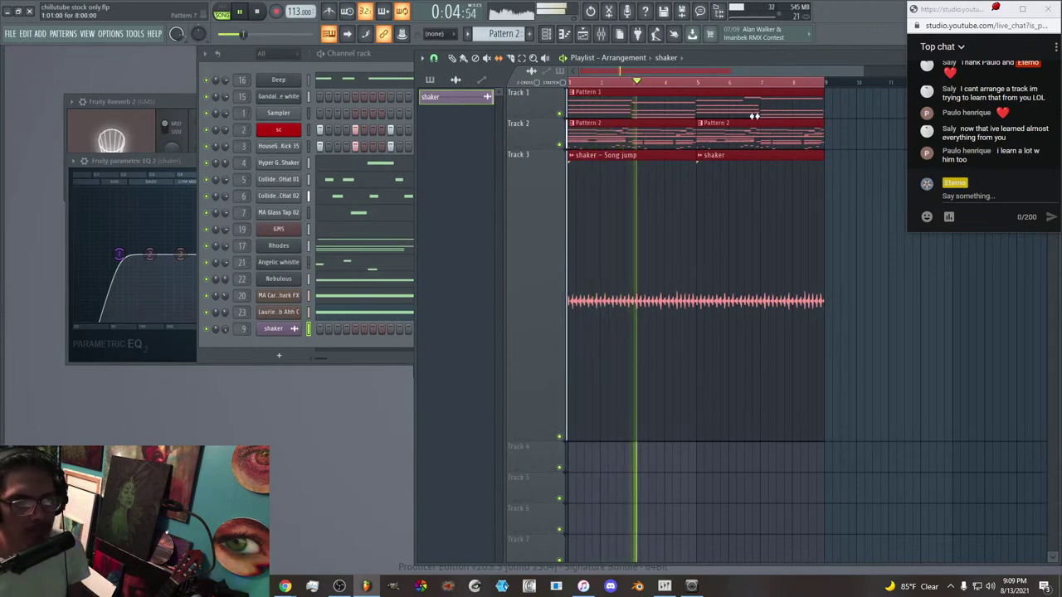
# Lower the vocal's fader on insert 23 while the house kick is muted, and unmute the kick.
pyautogui.press('F9')
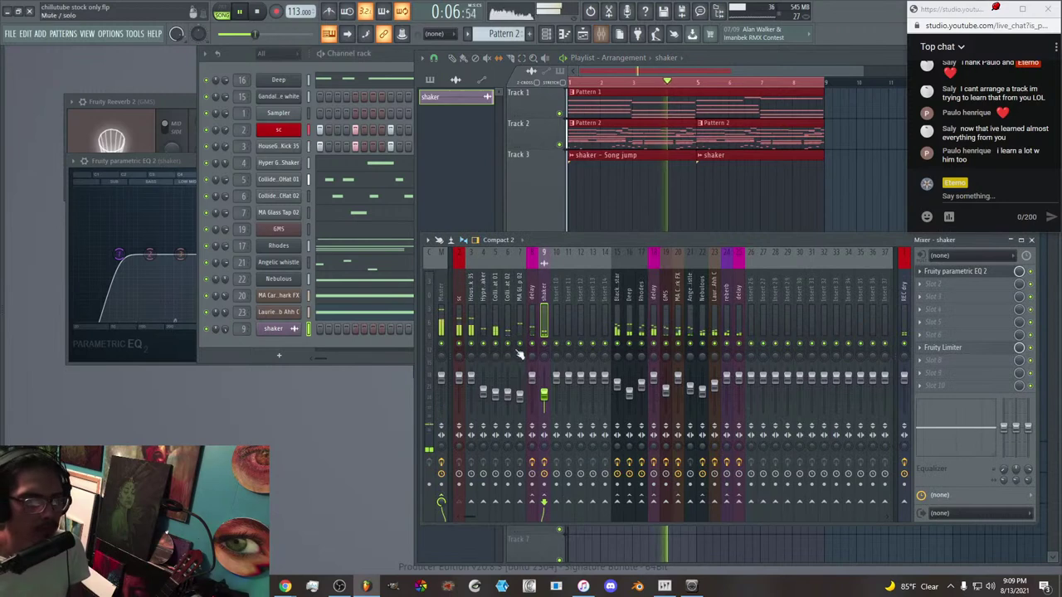
pyautogui.click(472, 342)
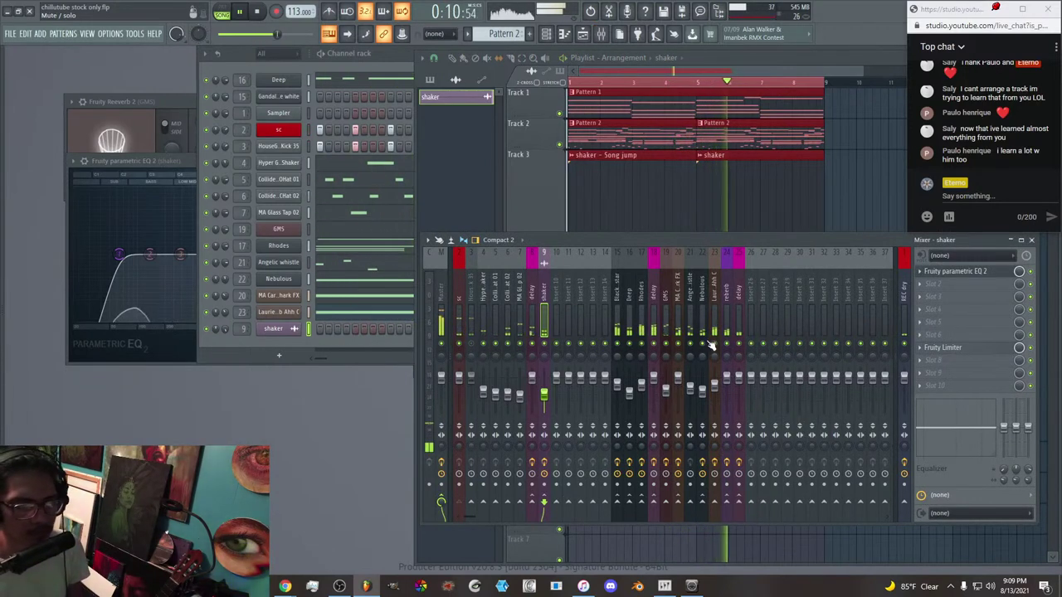
pyautogui.moveTo(715, 385); pyautogui.dragTo(715, 390)
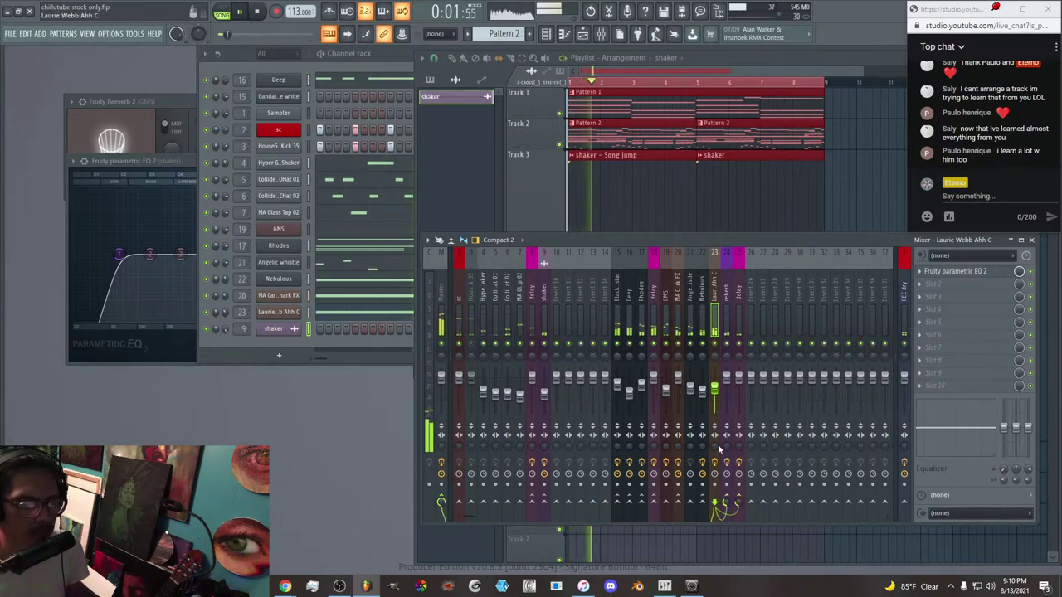
pyautogui.moveTo(714, 390); pyautogui.dragTo(714, 392)
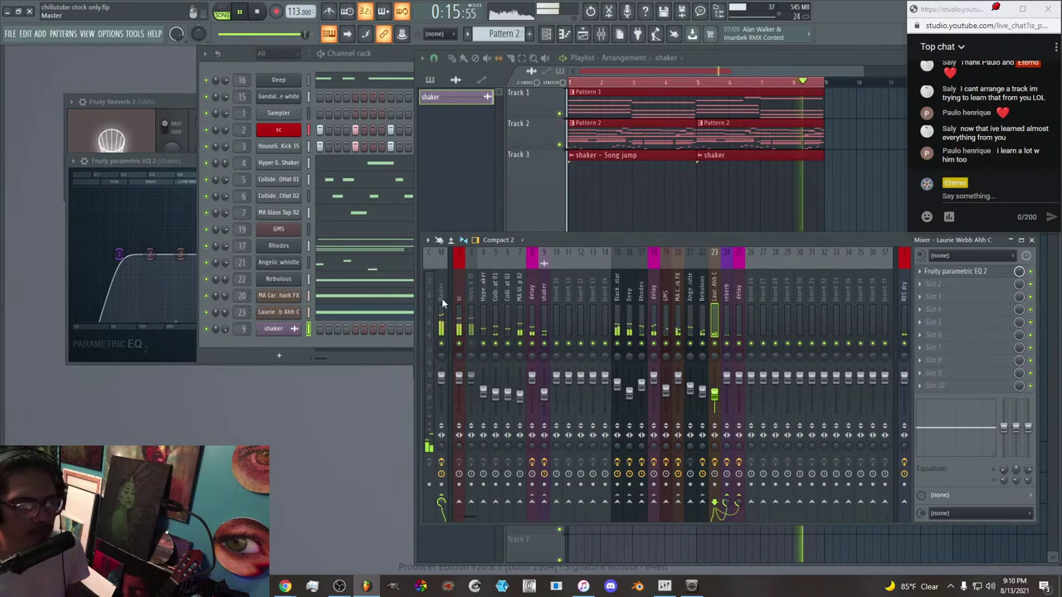
pyautogui.click(472, 343)
# Raise the gain of the Master's Fruity Limiter, checking the output spectrum and level in SPAN.
pyautogui.click(442, 308)
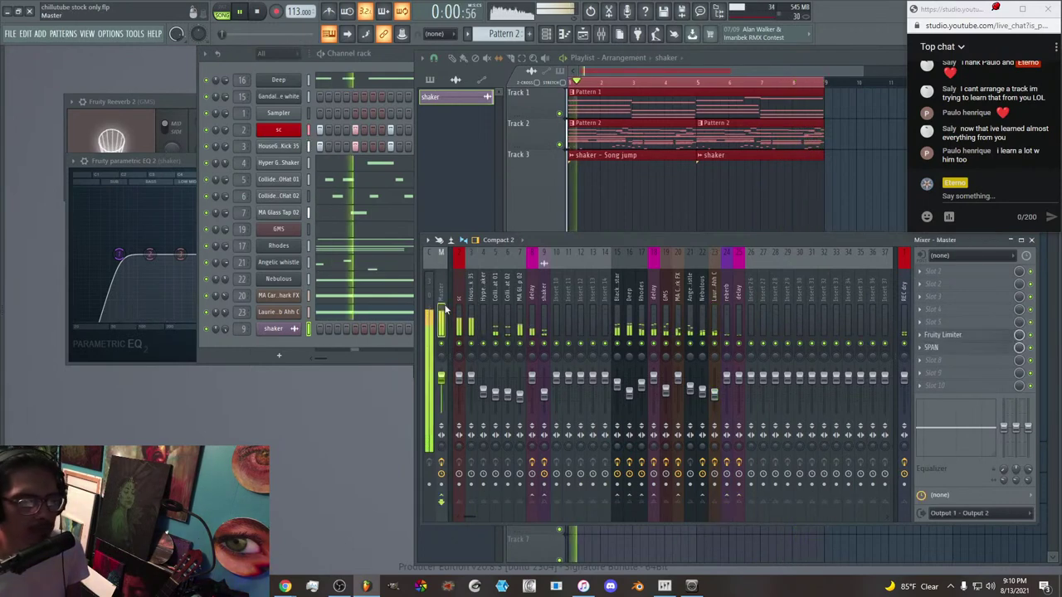
pyautogui.click(939, 335)
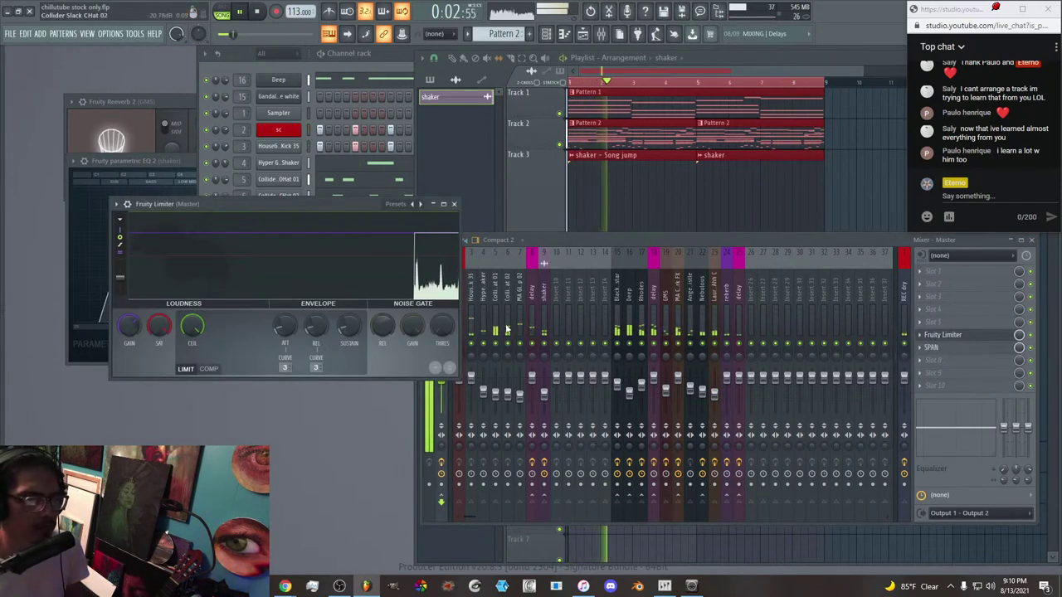
pyautogui.moveTo(131, 327); pyautogui.dragTo(137, 324)
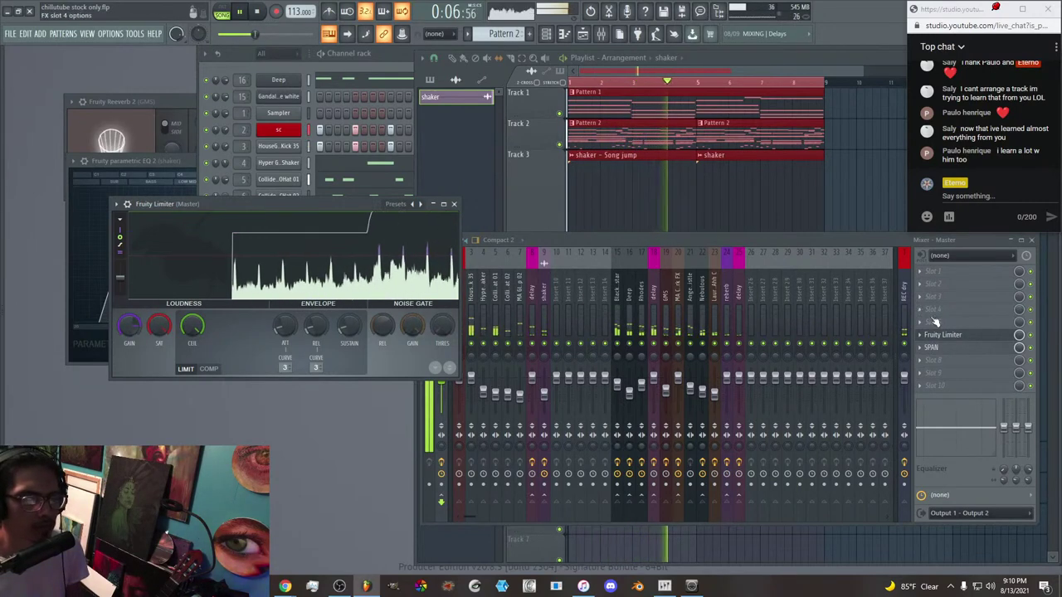
pyautogui.click(932, 348)
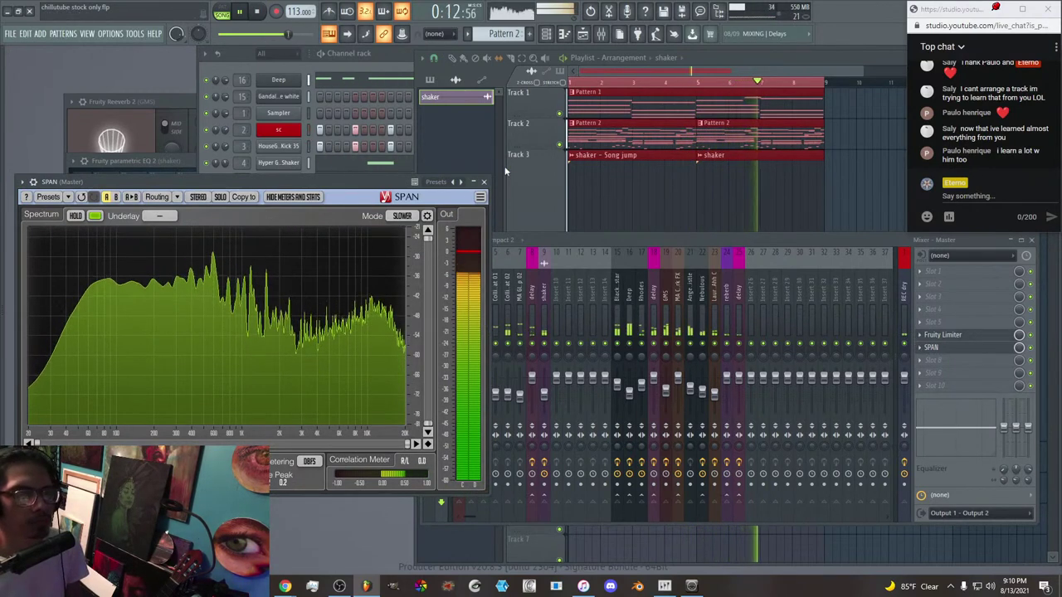
pyautogui.click(485, 182)
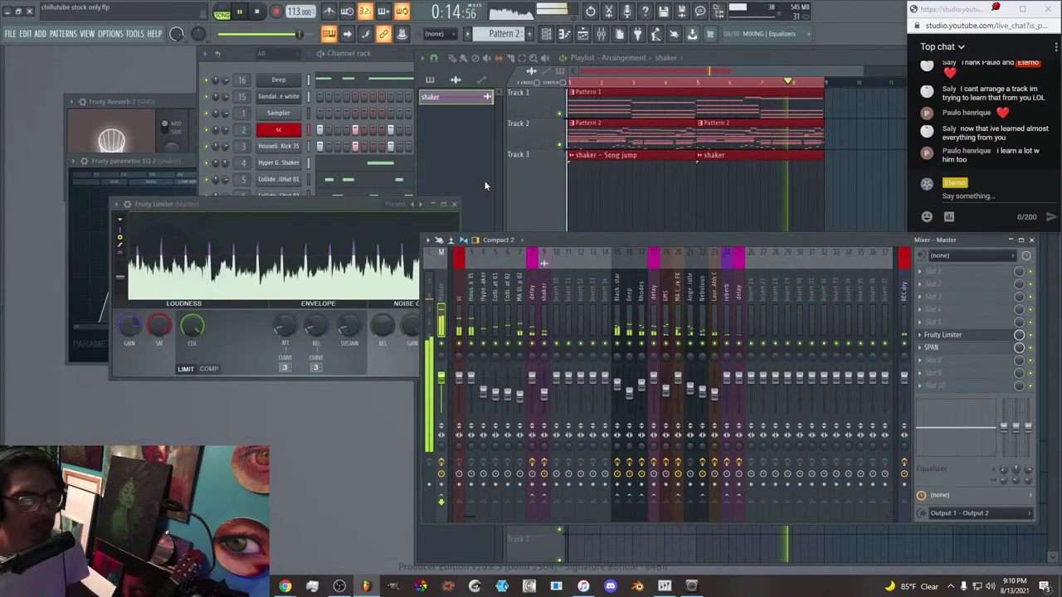
pyautogui.click(136, 331)
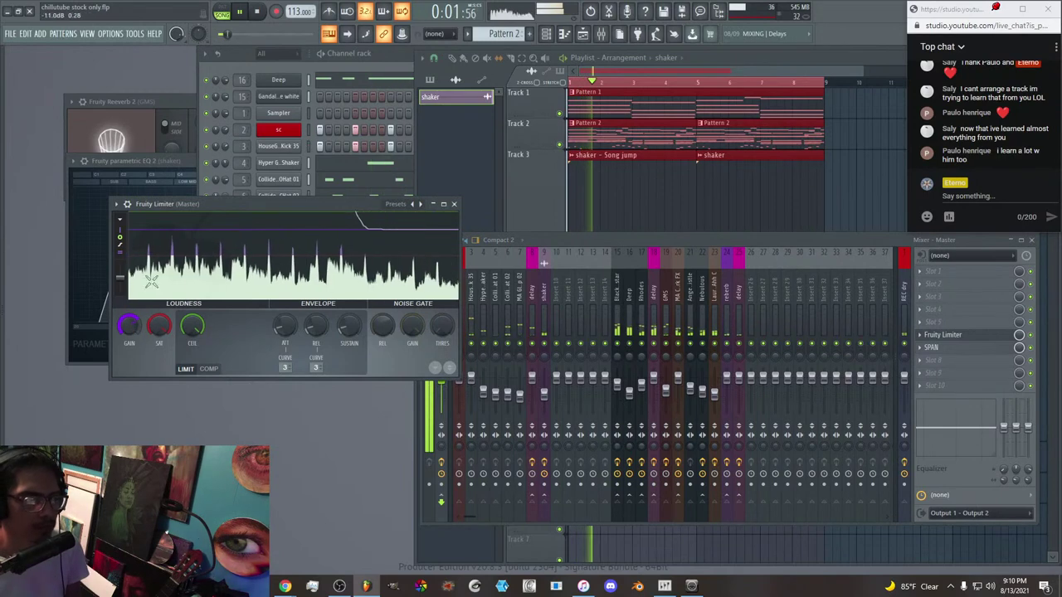
# Save the project under its existing name and stop playback.
pyautogui.click(11, 34)
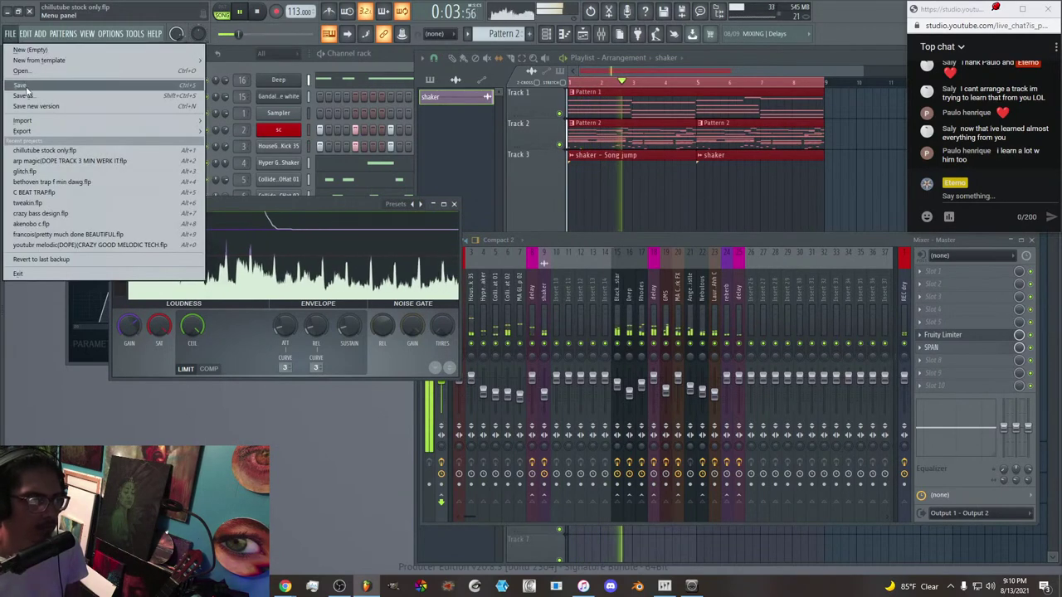
pyautogui.click(256, 12)
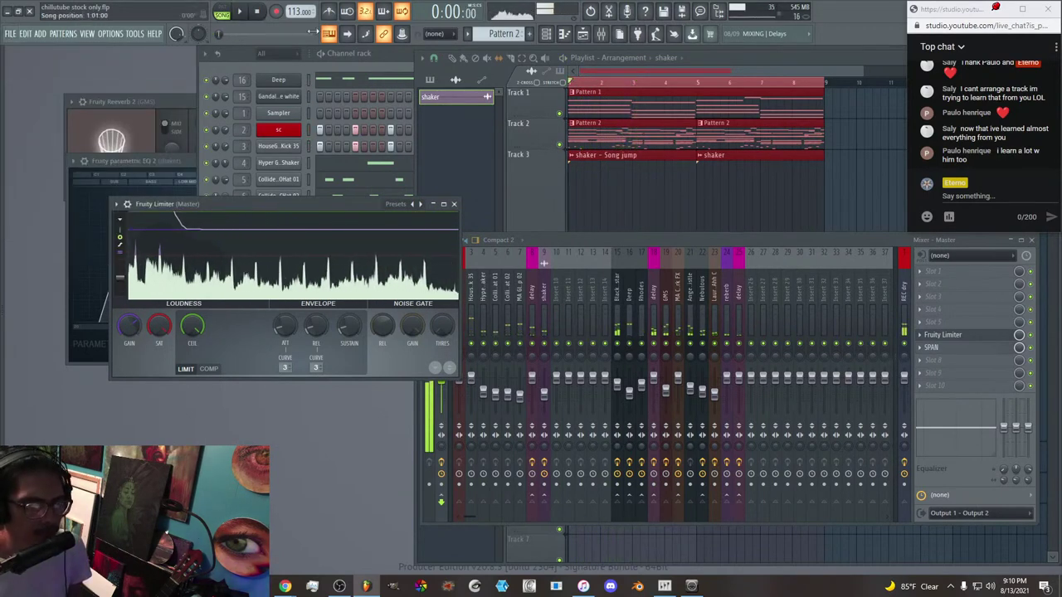
# Make playlist Track 3 moderately taller than the other tracks to show the shaker clips' waveform.
pyautogui.click(559, 239)
pyautogui.click(551, 211)
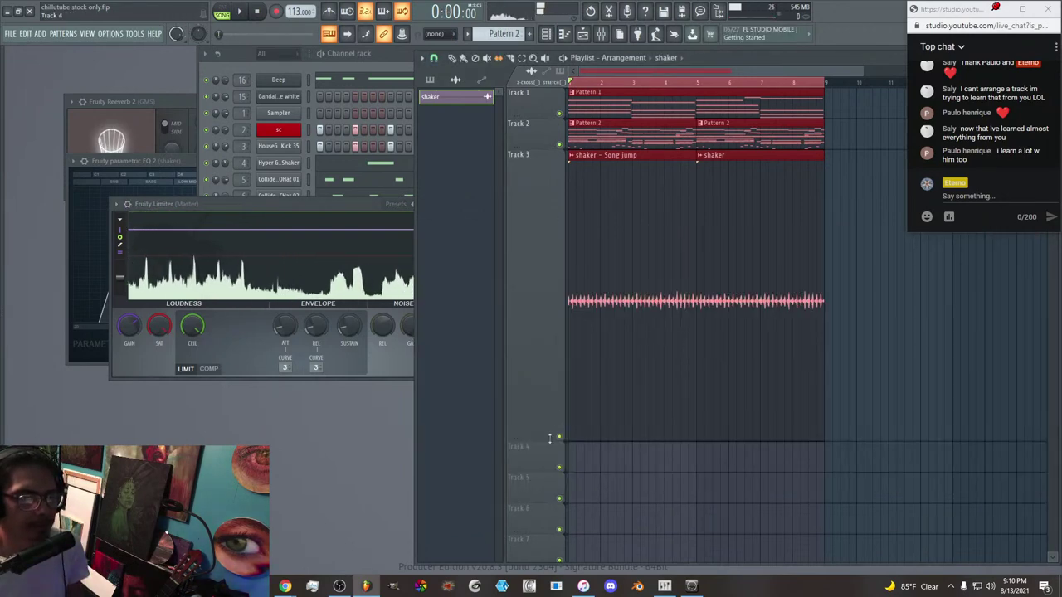
pyautogui.moveTo(544, 439); pyautogui.dragTo(549, 210)
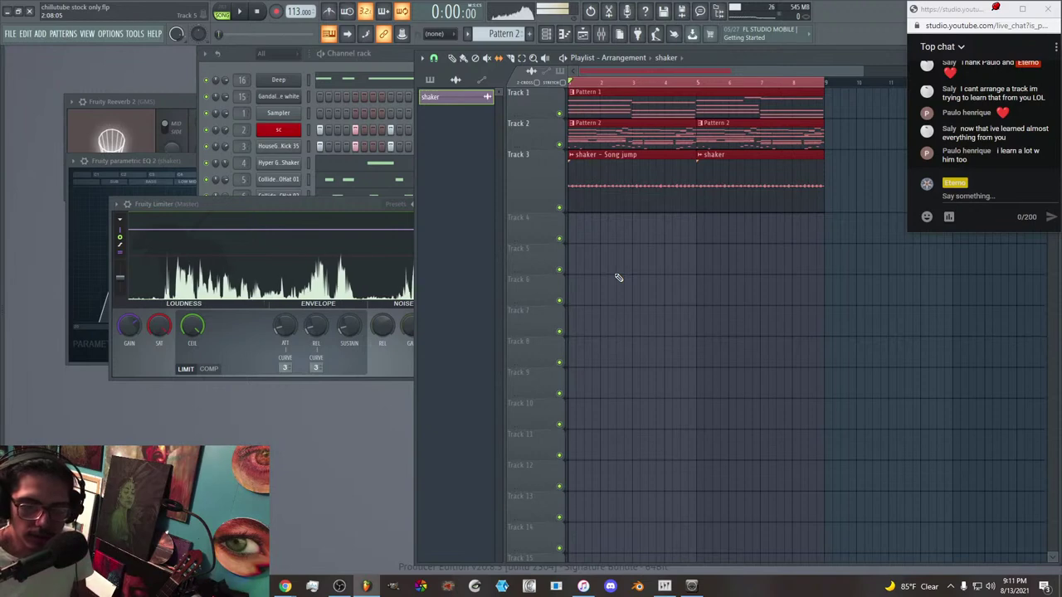
# Examine the effect chains of the REC dry and Master mixer tracks, including the Master's Fruity Limiter.
pyautogui.click(602, 34)
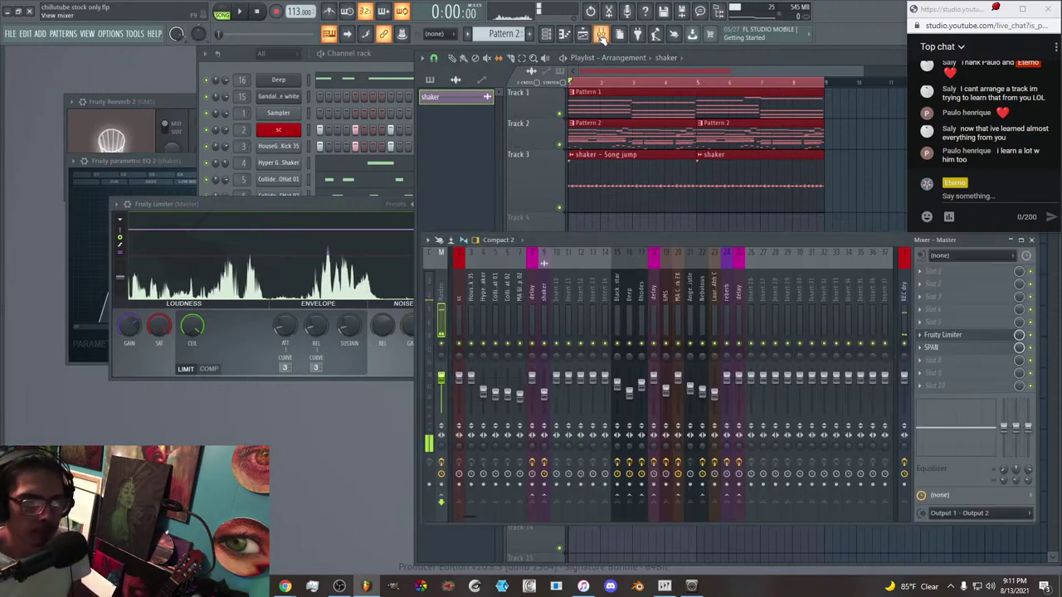
pyautogui.click(908, 387)
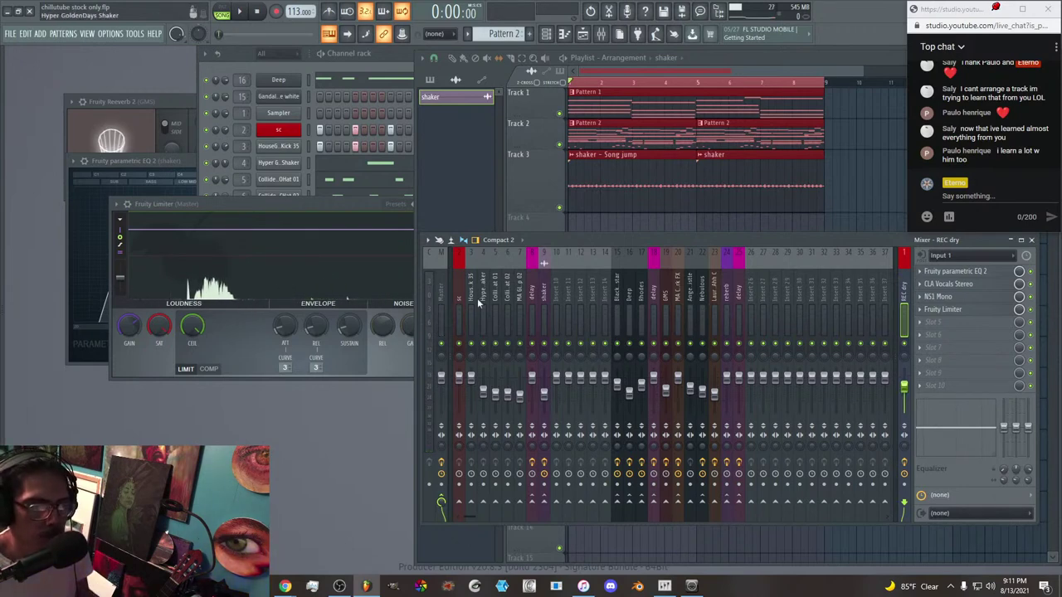
pyautogui.click(441, 297)
pyautogui.click(942, 335)
pyautogui.click(942, 335)
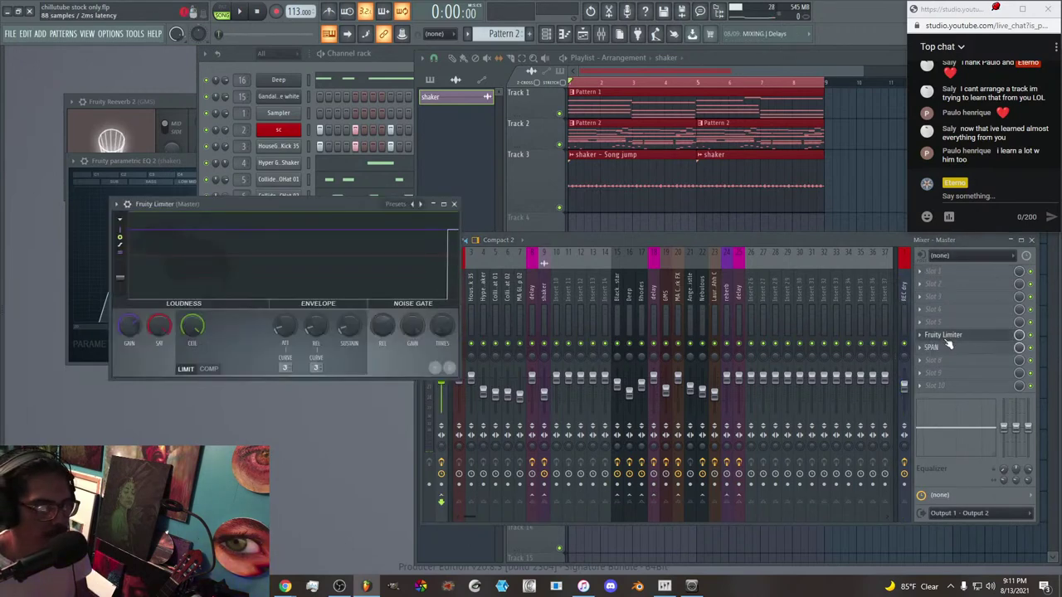
pyautogui.click(684, 244)
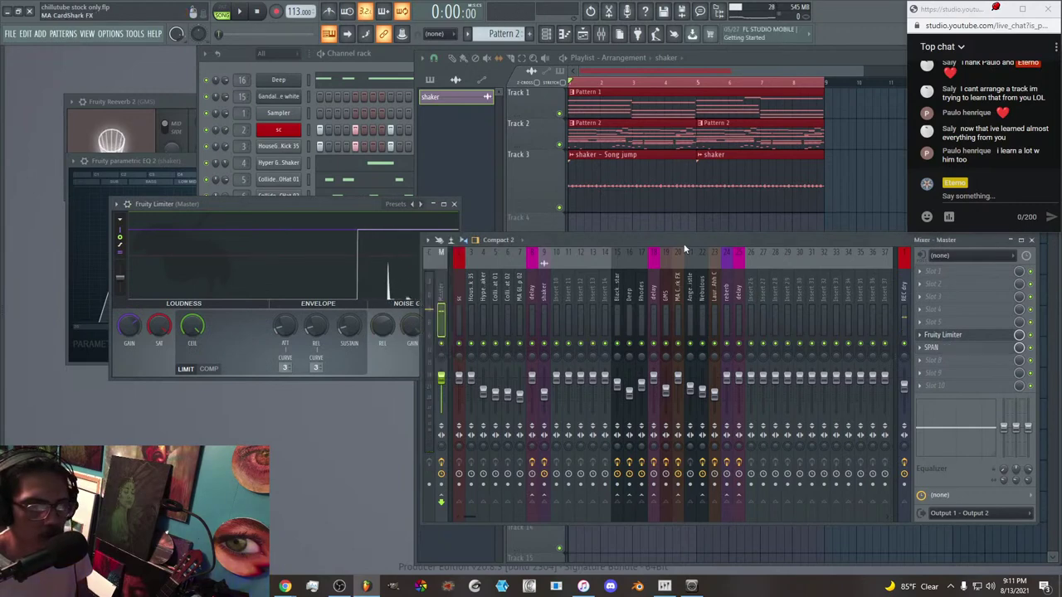
# Check which channel Pattern 1 uses and rename the pattern as pad.
pyautogui.click(525, 130)
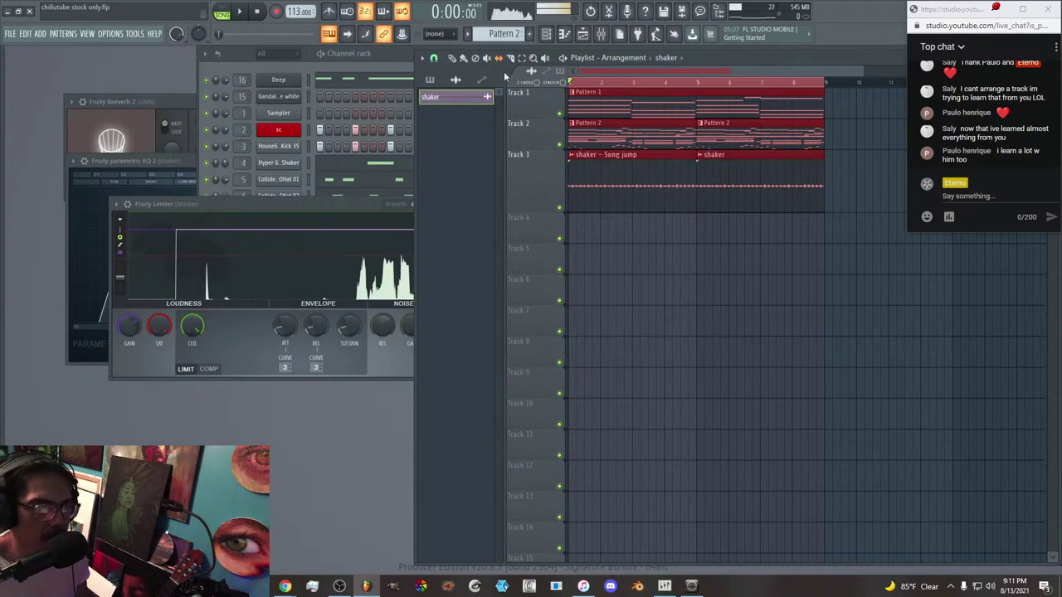
pyautogui.click(586, 98)
pyautogui.rightClick(463, 99)
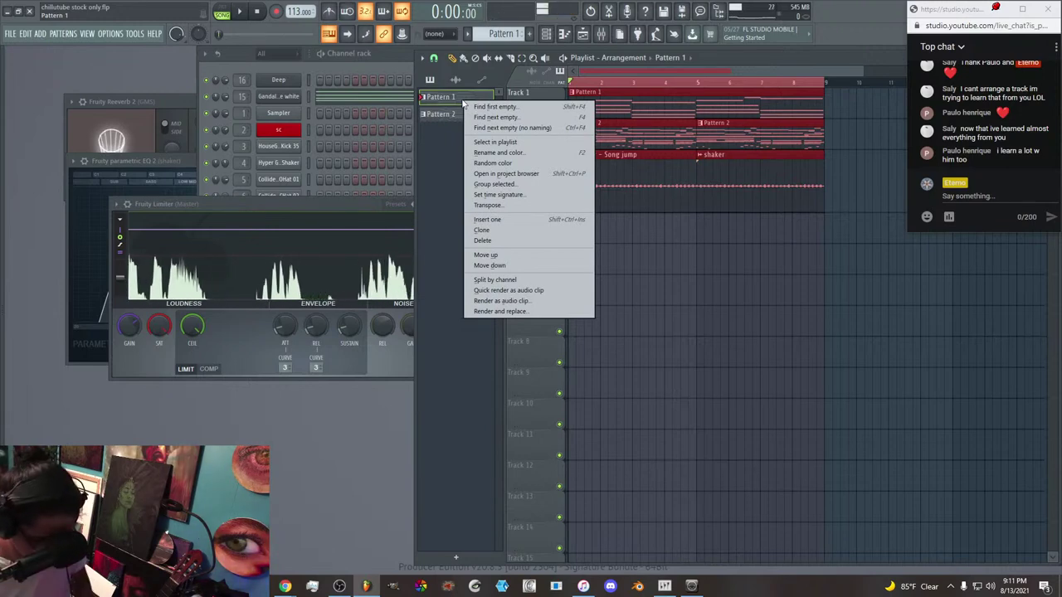
pyautogui.click(368, 61)
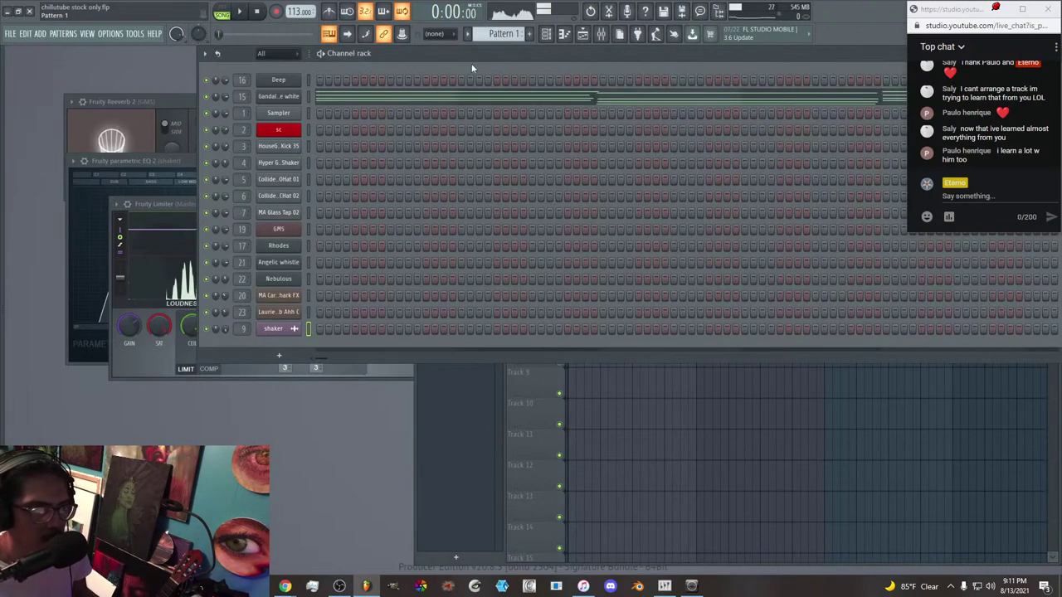
pyautogui.rightClick(578, 390)
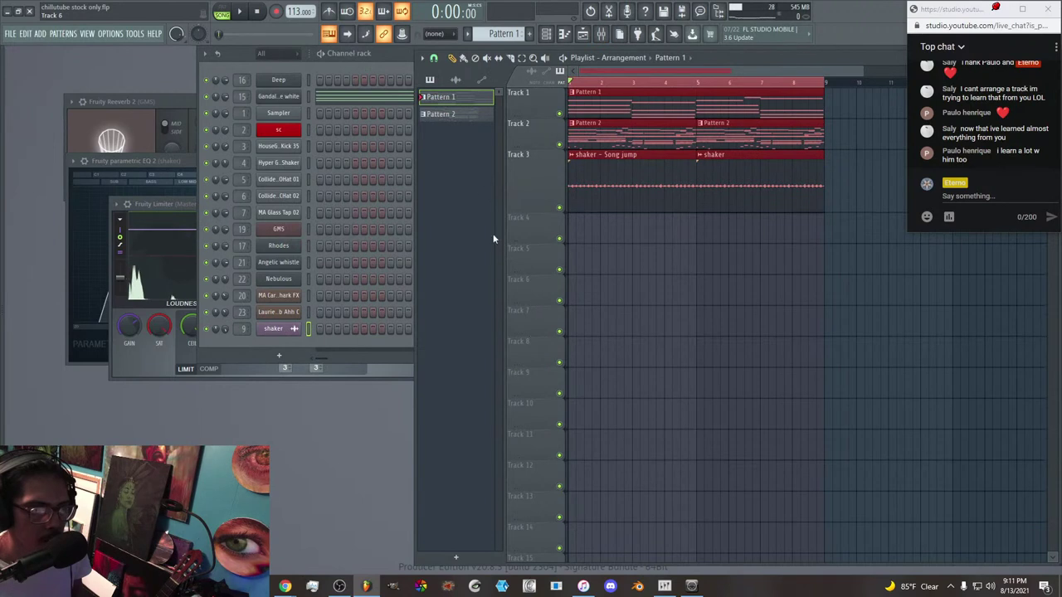
pyautogui.rightClick(467, 108)
pyautogui.click(506, 146)
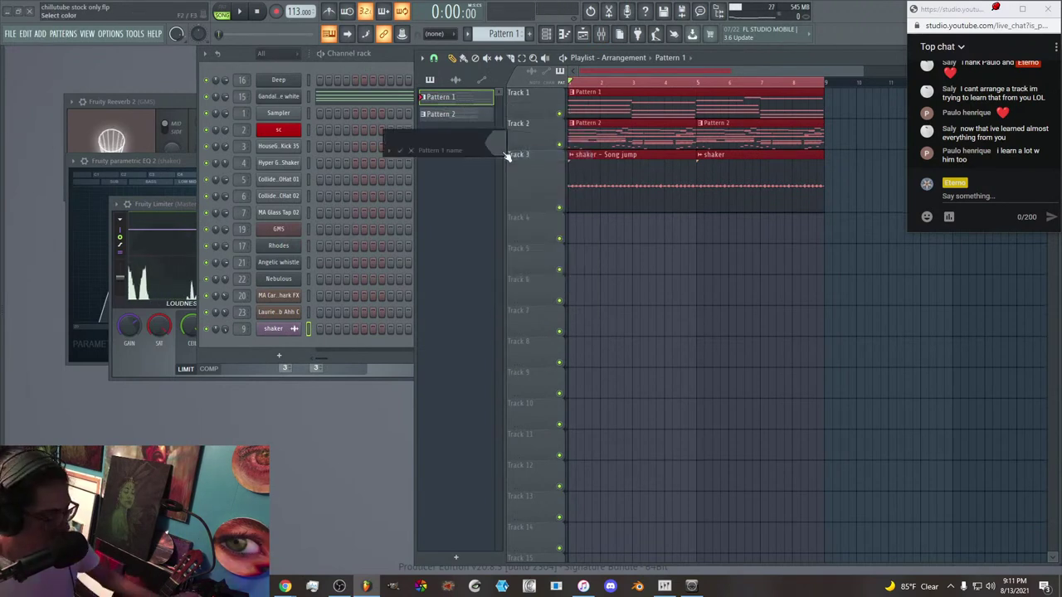
pyautogui.write('pad')
pyautogui.press('Return')
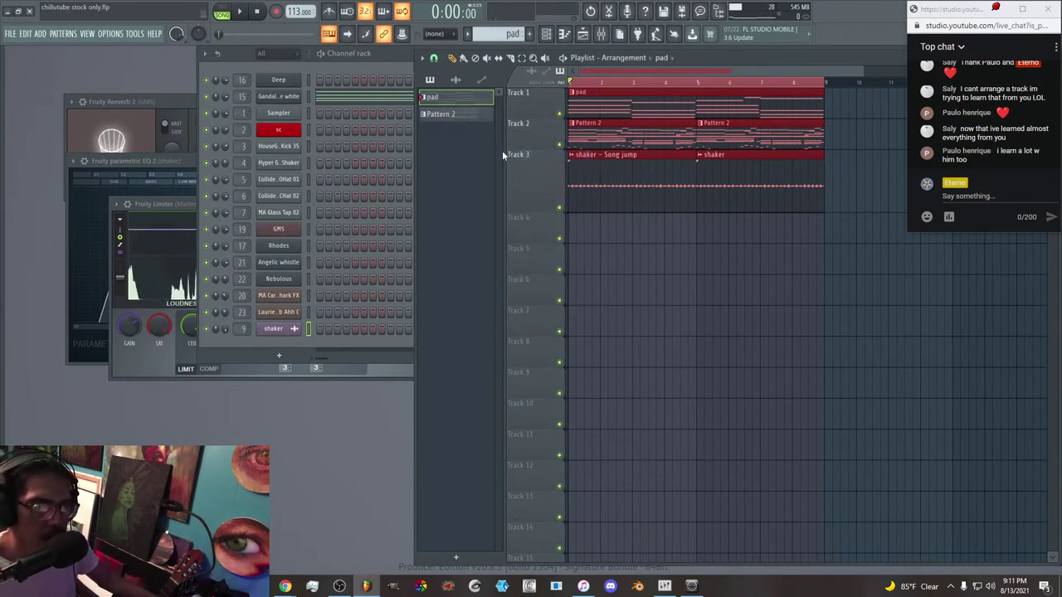
# Select Pattern 2 and show its sequences in the channel rack.
pyautogui.click(448, 115)
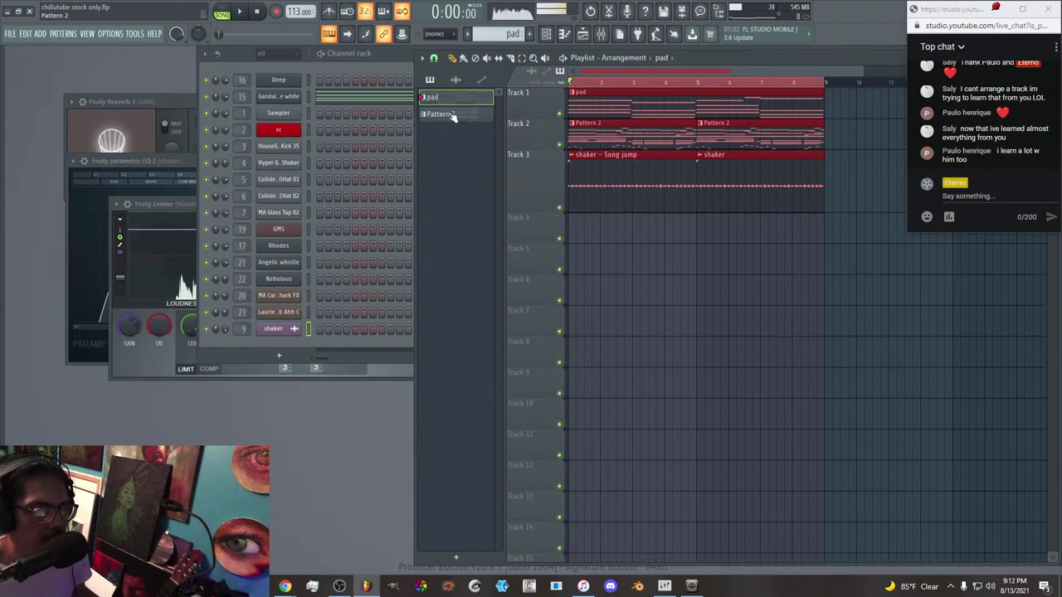
pyautogui.click(299, 69)
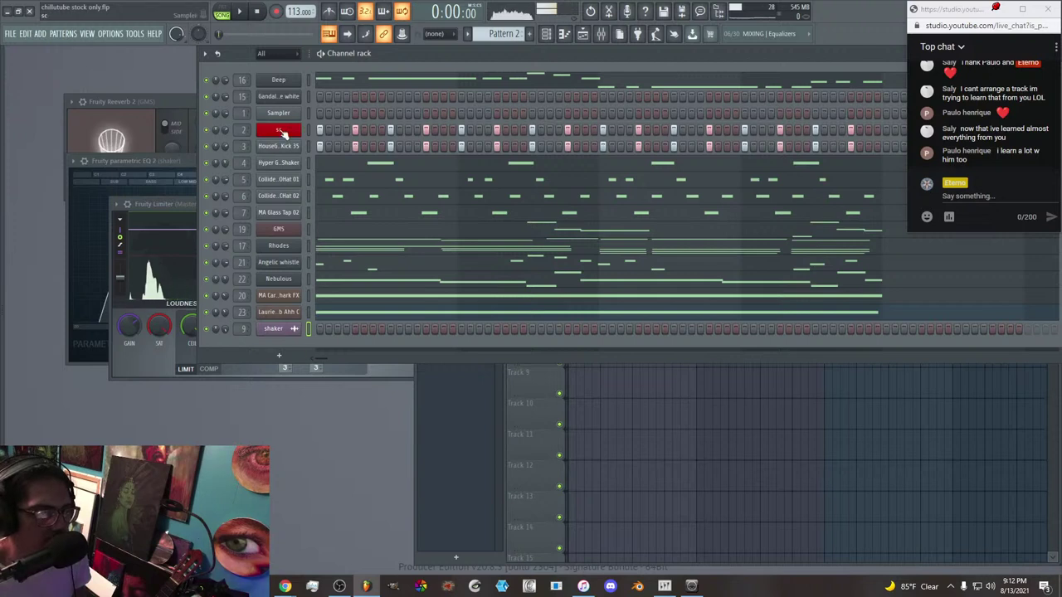
# Split Pattern 2 by channel in the playlist so that each channel gets its own pattern.
pyautogui.click(535, 381)
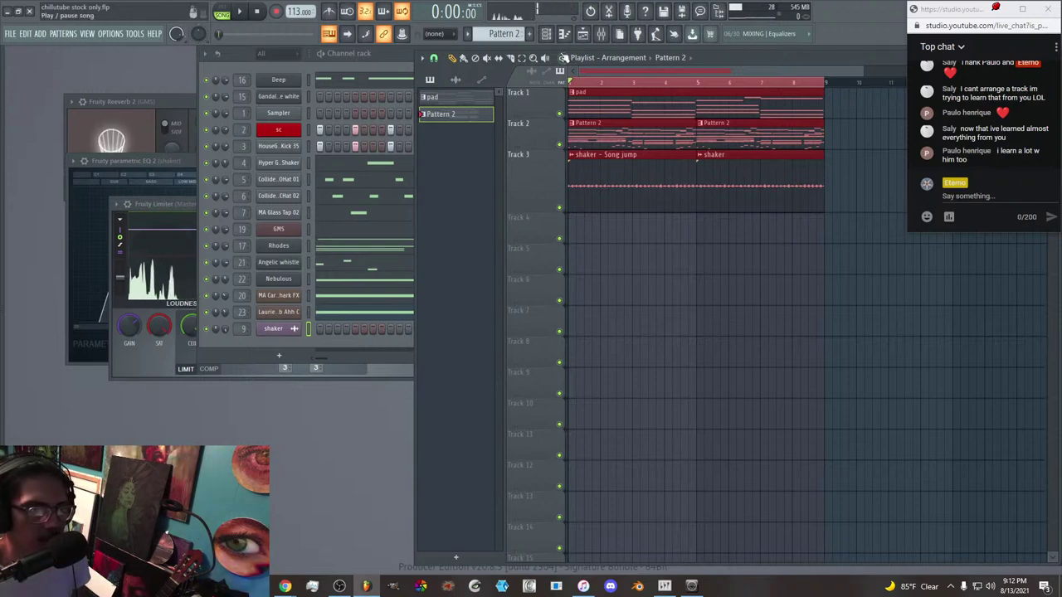
pyautogui.click(601, 34)
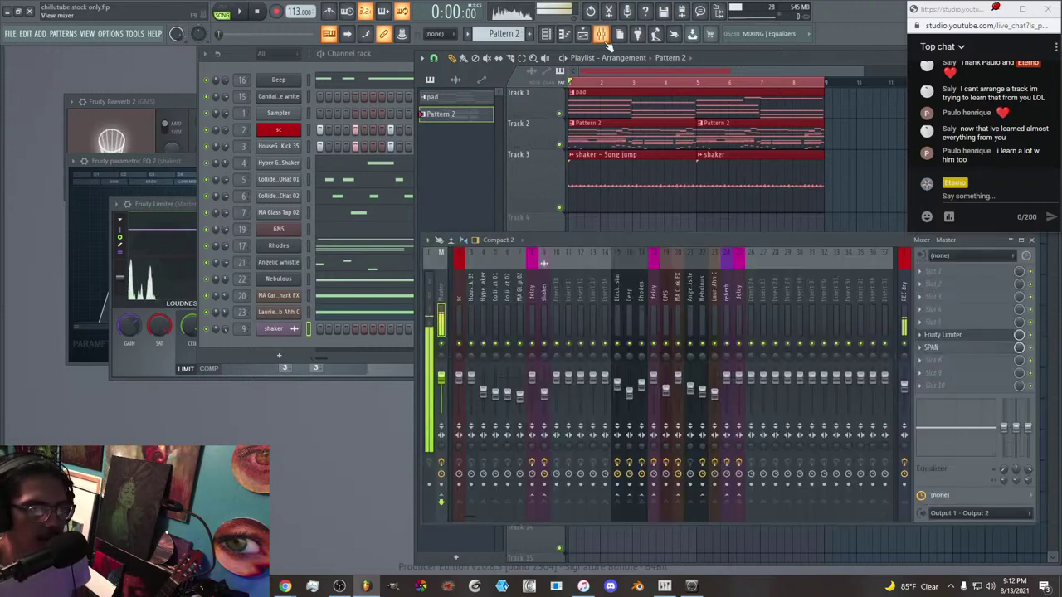
pyautogui.click(332, 65)
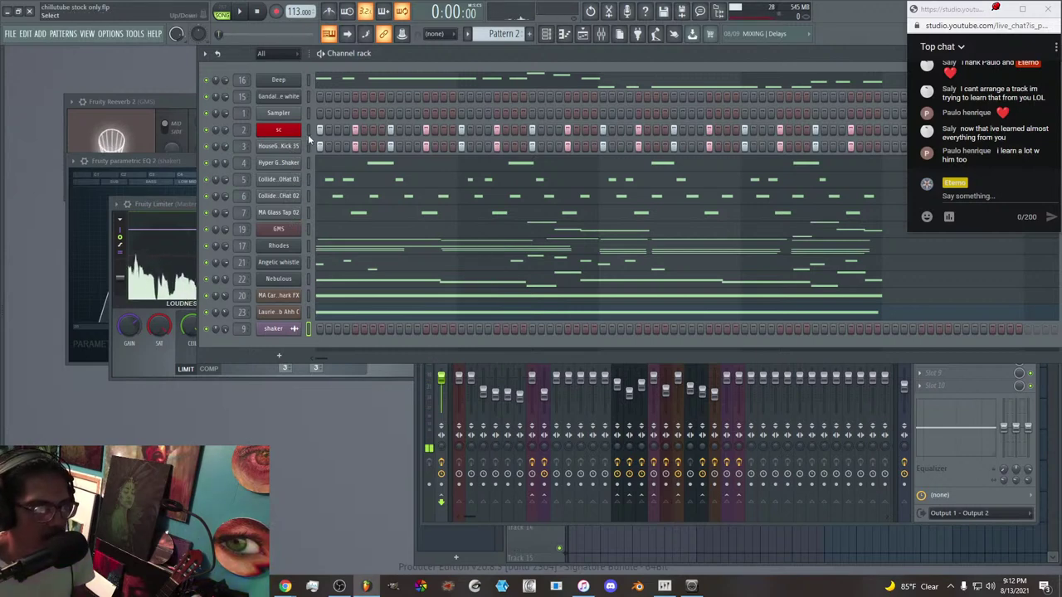
pyautogui.click(582, 33)
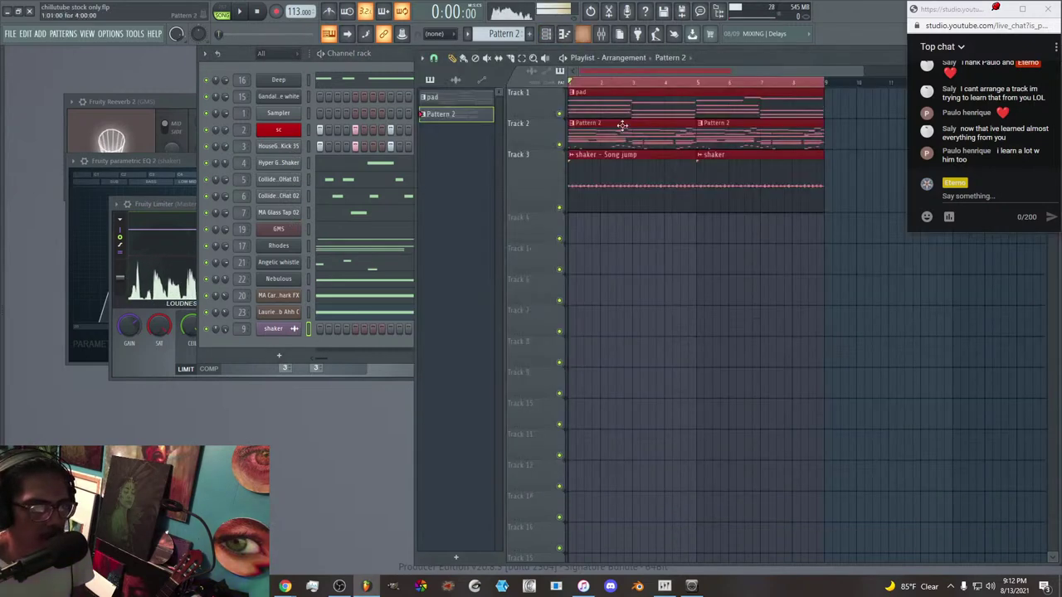
pyautogui.rightClick(470, 124)
pyautogui.click(498, 304)
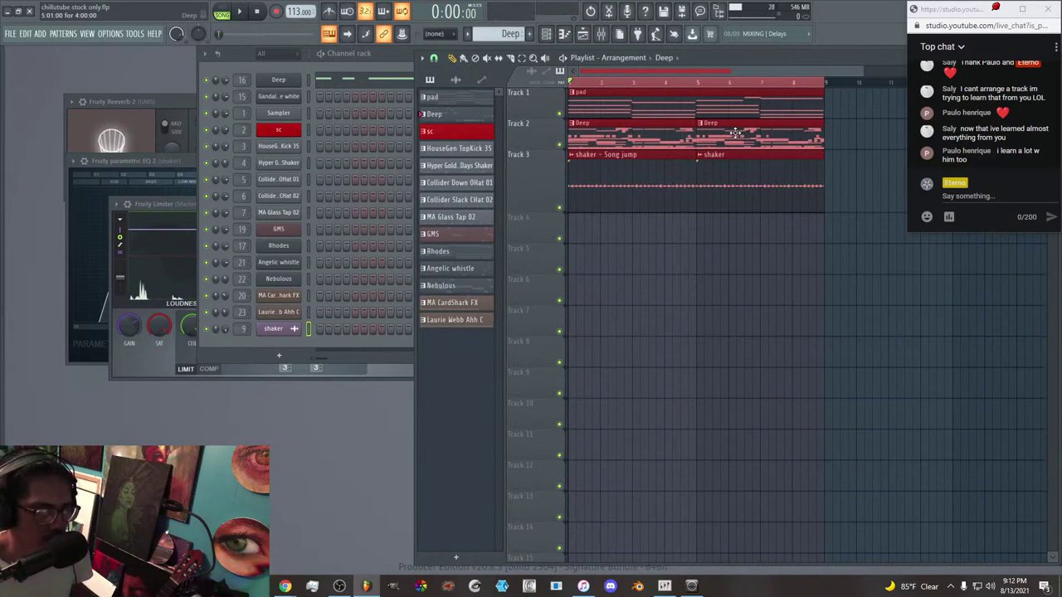
# Delete the second set of split clips at bar 5 on Track 2, and move the Deep and sc clips to Tracks 4 and 5.
pyautogui.moveTo(722, 126); pyautogui.dragTo(752, 137)
pyautogui.press('Delete')
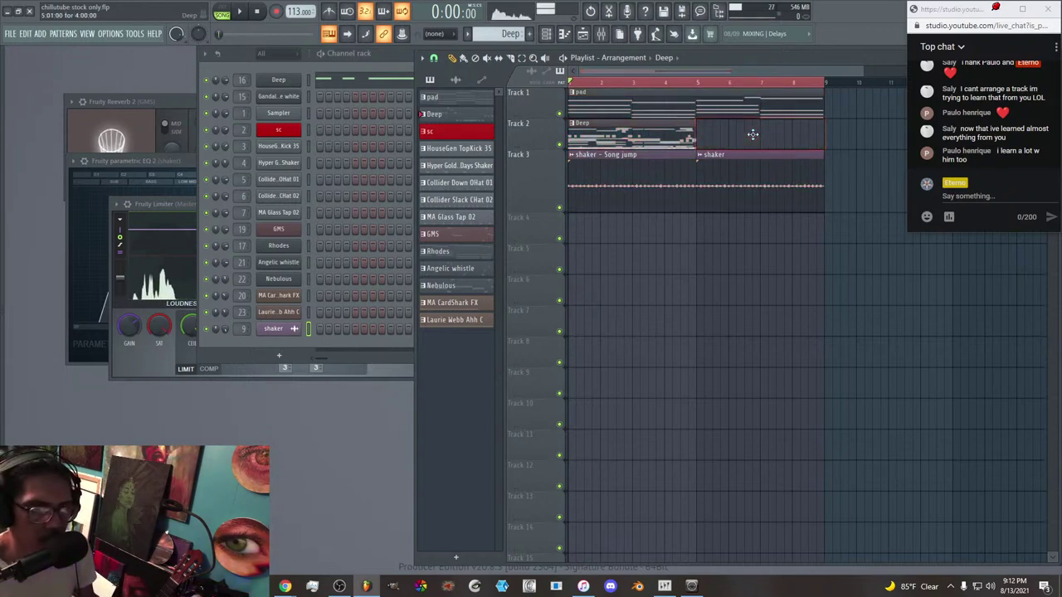
pyautogui.moveTo(634, 133); pyautogui.dragTo(629, 237)
pyautogui.click(610, 258)
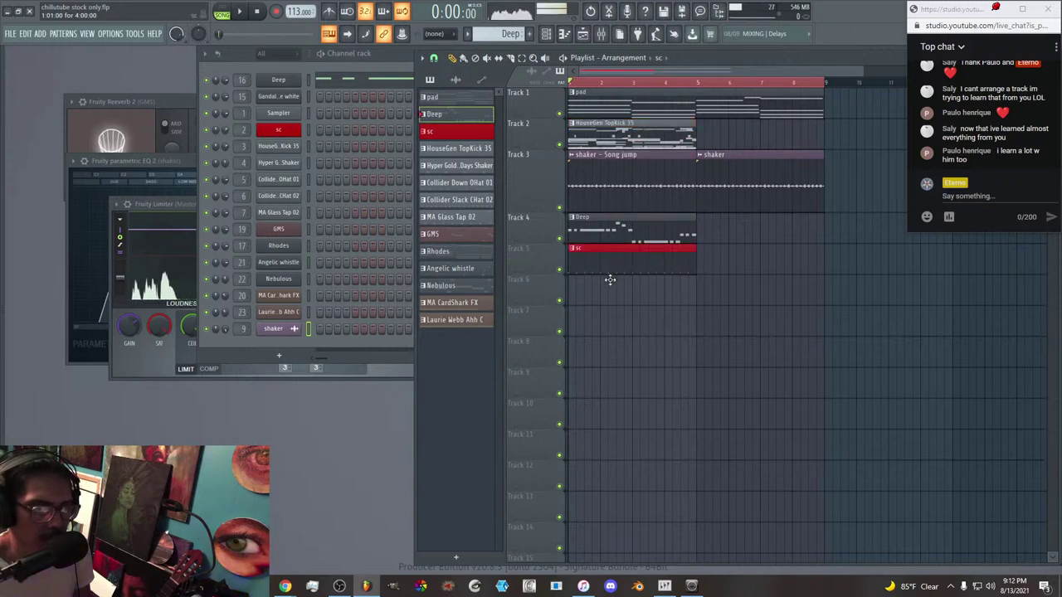
pyautogui.moveTo(605, 233); pyautogui.dragTo(604, 295)
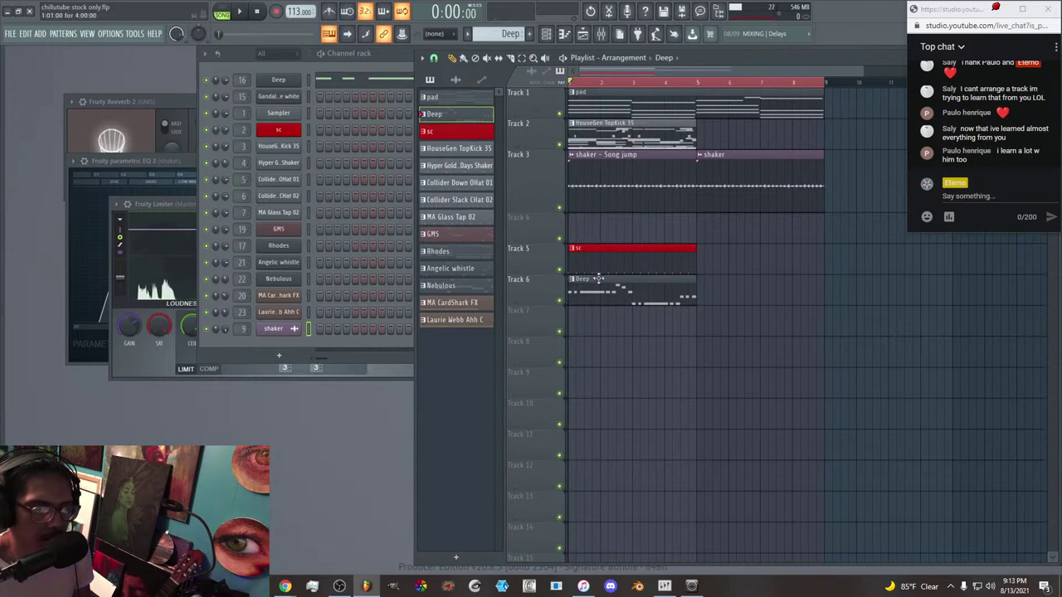
pyautogui.moveTo(597, 295); pyautogui.dragTo(597, 233)
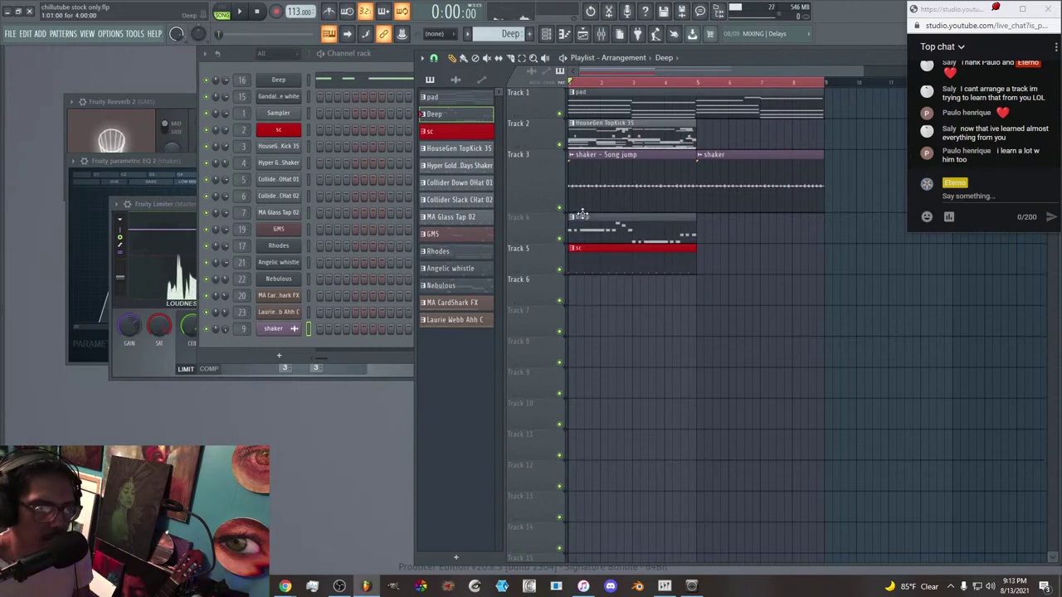
# Move the kick, Hyper GoldenDays Shaker, Collider Down OHat, Collider Slack CHat and MA Glass Tap clips from Track 2 onto Tracks 6 to 10.
pyautogui.moveTo(591, 126); pyautogui.dragTo(576, 304)
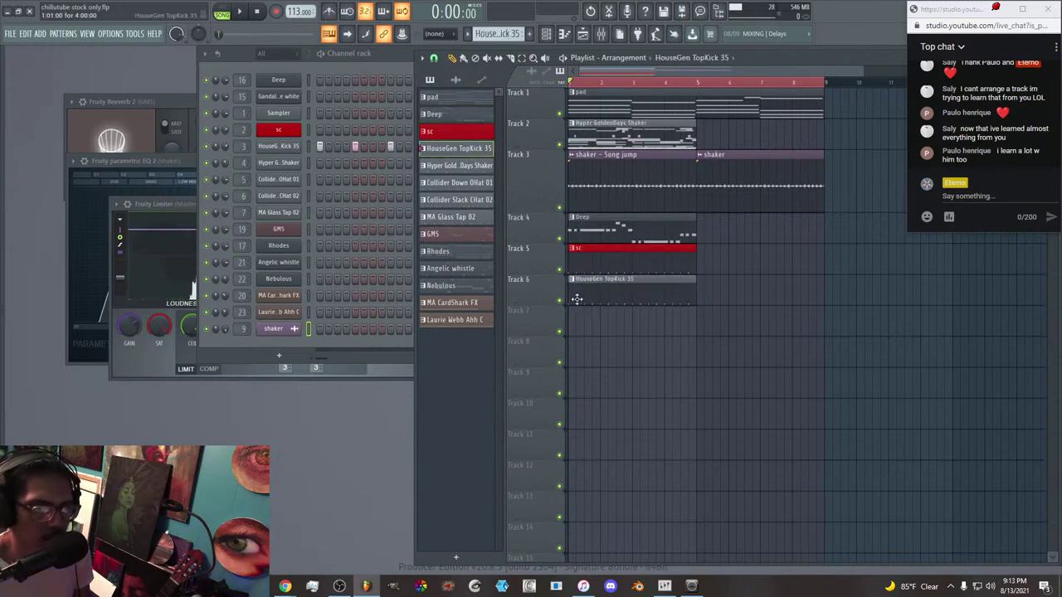
pyautogui.click(579, 312)
pyautogui.moveTo(591, 140); pyautogui.dragTo(576, 349)
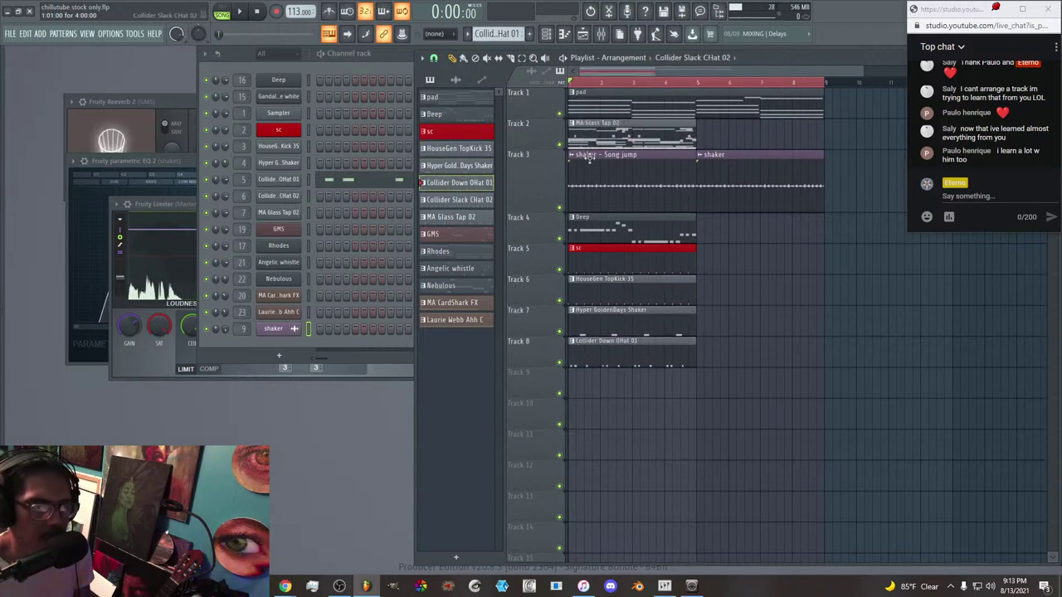
pyautogui.moveTo(592, 137); pyautogui.dragTo(584, 377)
pyautogui.moveTo(586, 135); pyautogui.dragTo(585, 408)
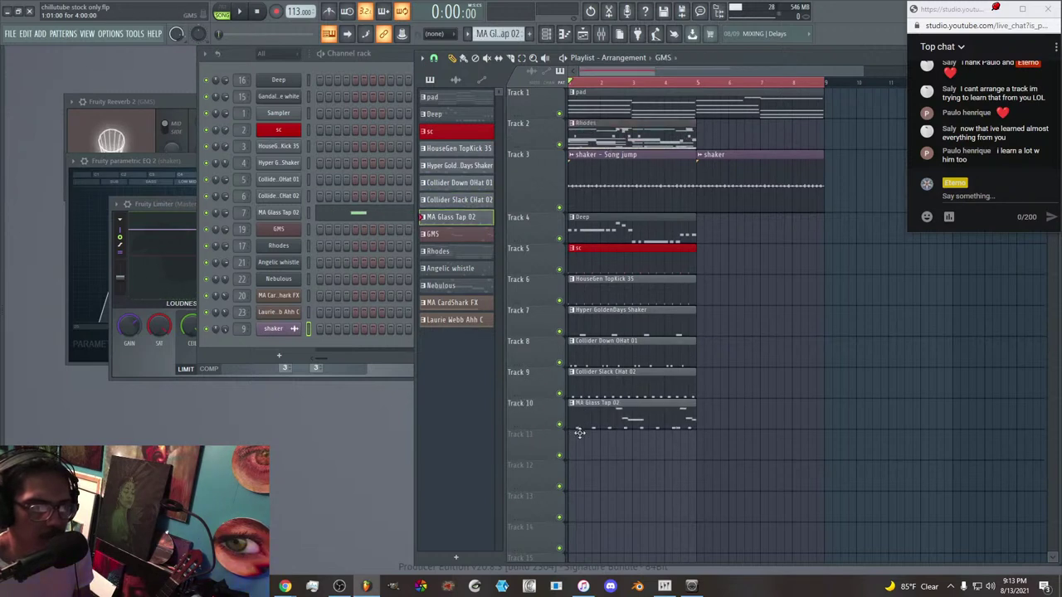
# Move the remaining GMS, Rhodes, Angelic whistle, Nebulous, MA CardShark FX and Laurie Webb Ahh C clips from Track 2 onto Tracks 11 to 16.
pyautogui.moveTo(586, 135); pyautogui.dragTo(578, 444)
pyautogui.moveTo(583, 136); pyautogui.dragTo(585, 472)
pyautogui.moveTo(598, 139); pyautogui.dragTo(559, 520)
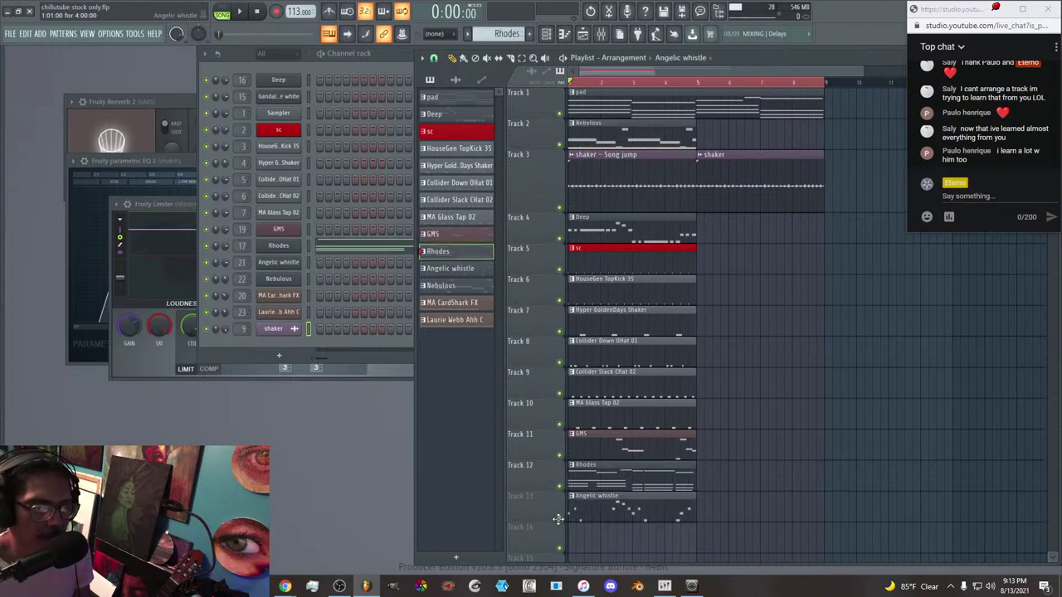
pyautogui.moveTo(589, 137); pyautogui.dragTo(554, 554)
pyautogui.moveTo(599, 136); pyautogui.dragTo(566, 415)
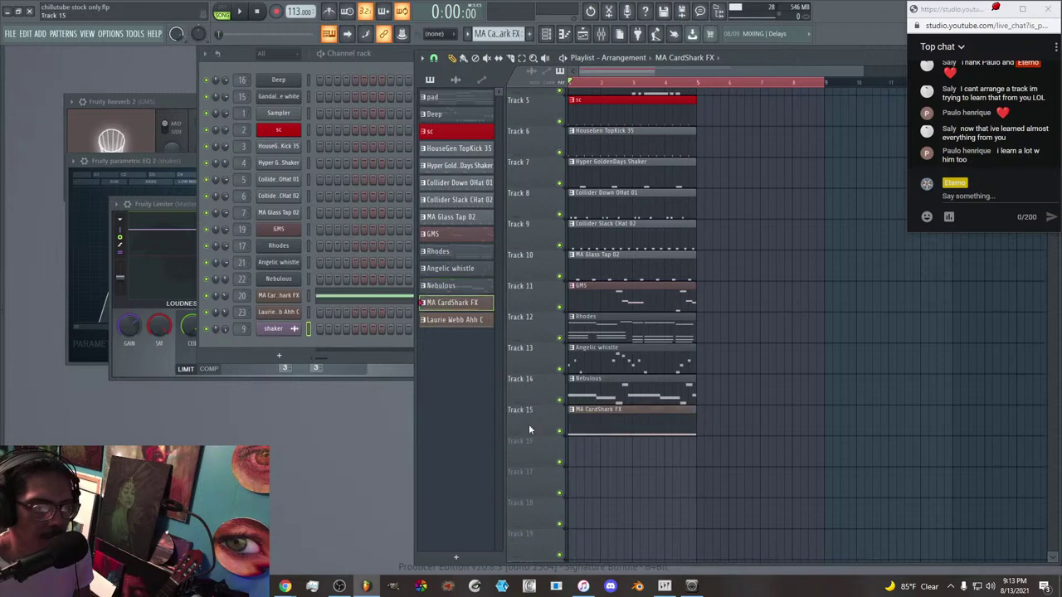
pyautogui.scroll(3, 566, 384)
pyautogui.moveTo(589, 135); pyautogui.dragTo(612, 421)
# Duplicate the four-bar clips on Tracks 4 to 16 and align the copies to start at bar 5.
pyautogui.moveTo(735, 446); pyautogui.dragTo(594, 103)
pyautogui.hotkey('ctrl', 'b')
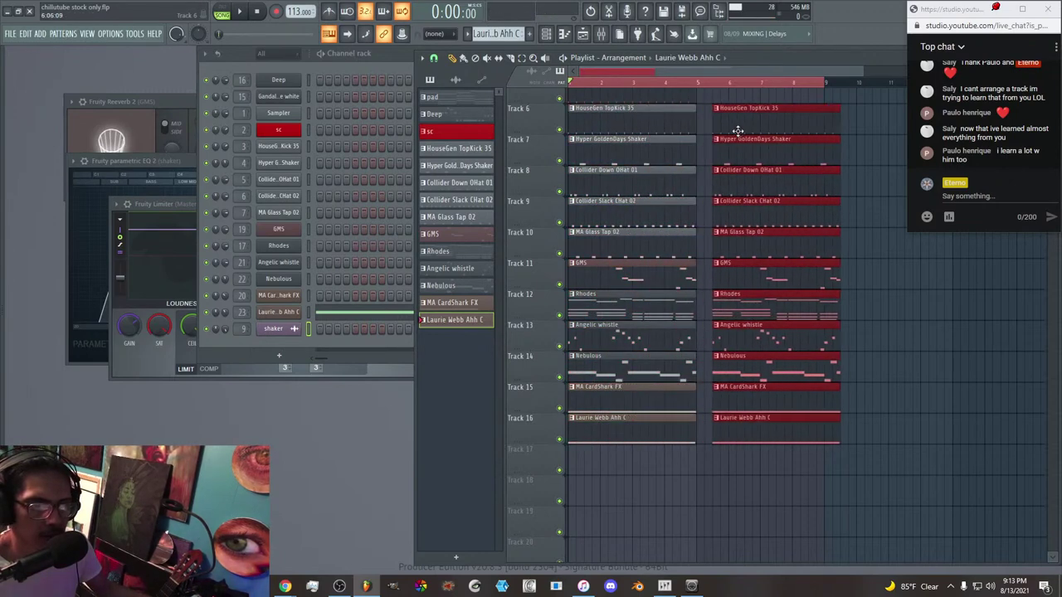
pyautogui.scroll(5, 727, 182)
pyautogui.click(710, 243)
pyautogui.moveTo(706, 235); pyautogui.dragTo(786, 216)
pyautogui.hotkey('ctrl', 'a')
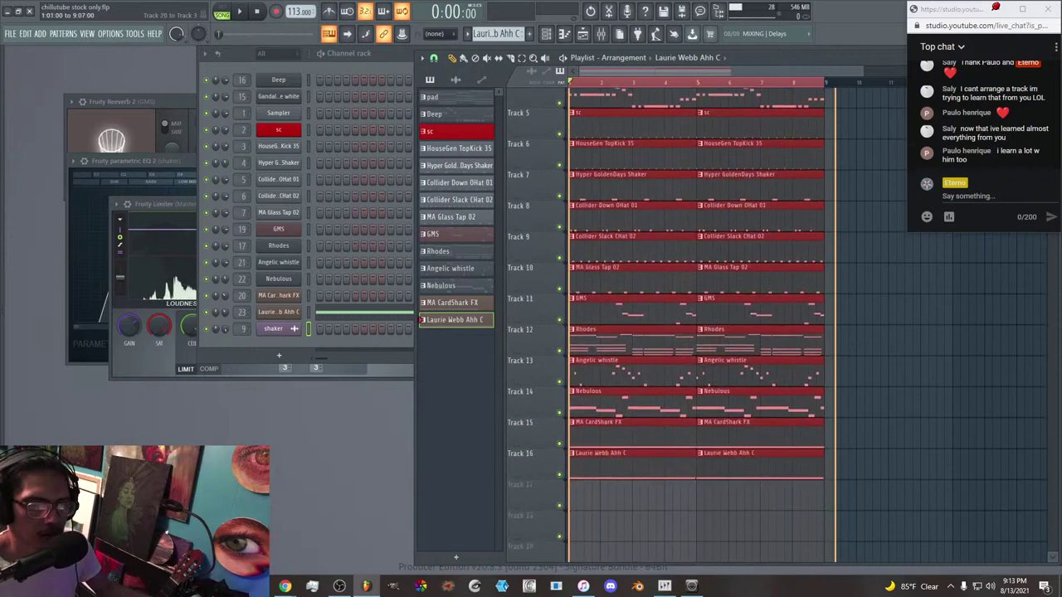
# Move all clips below the pad up one track to fill the empty Track 2, and reduce Track 3's height to match the others.
pyautogui.scroll(1, 634, 399)
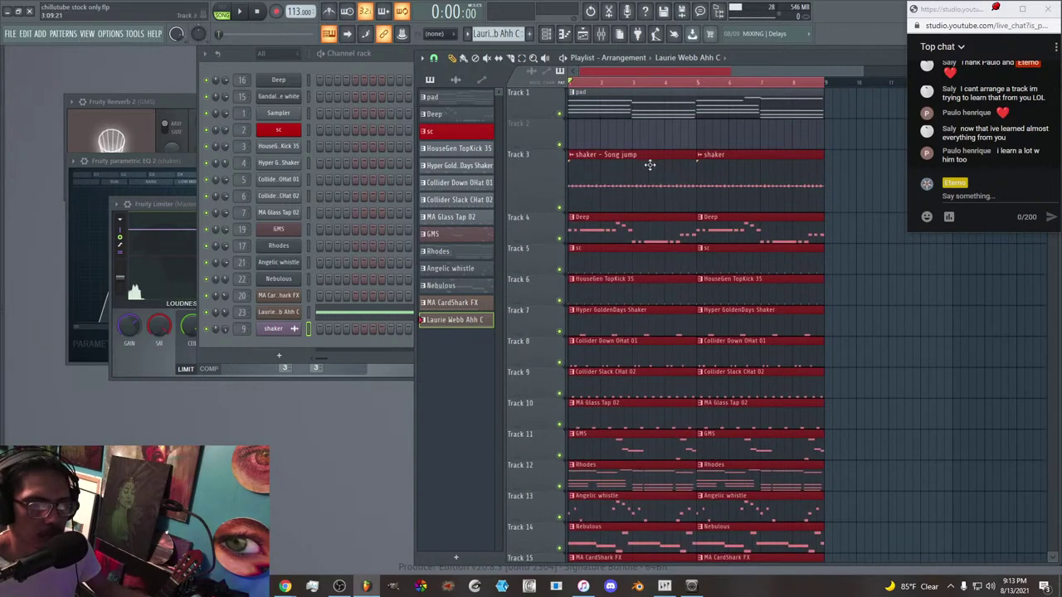
pyautogui.moveTo(646, 147); pyautogui.dragTo(643, 133)
pyautogui.click(456, 80)
pyautogui.moveTo(540, 213); pyautogui.dragTo(536, 181)
pyautogui.press('space')
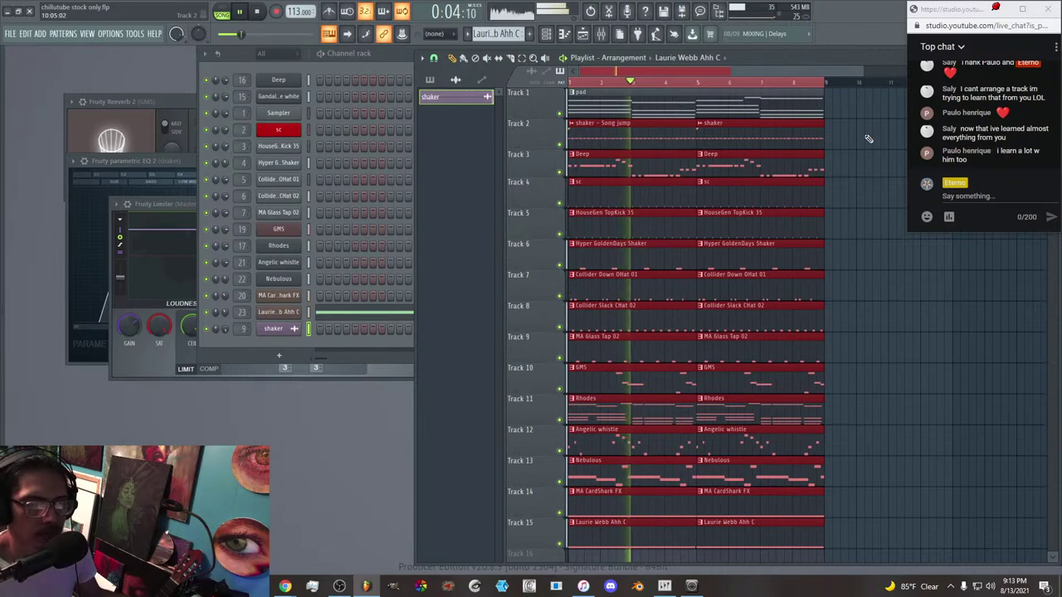
pyautogui.press('space')
# Duplicate the whole eight-bar arrangement at bar 9, and copy the resulting 16-bar block to bar 17.
pyautogui.scroll(-5, 744, 69)
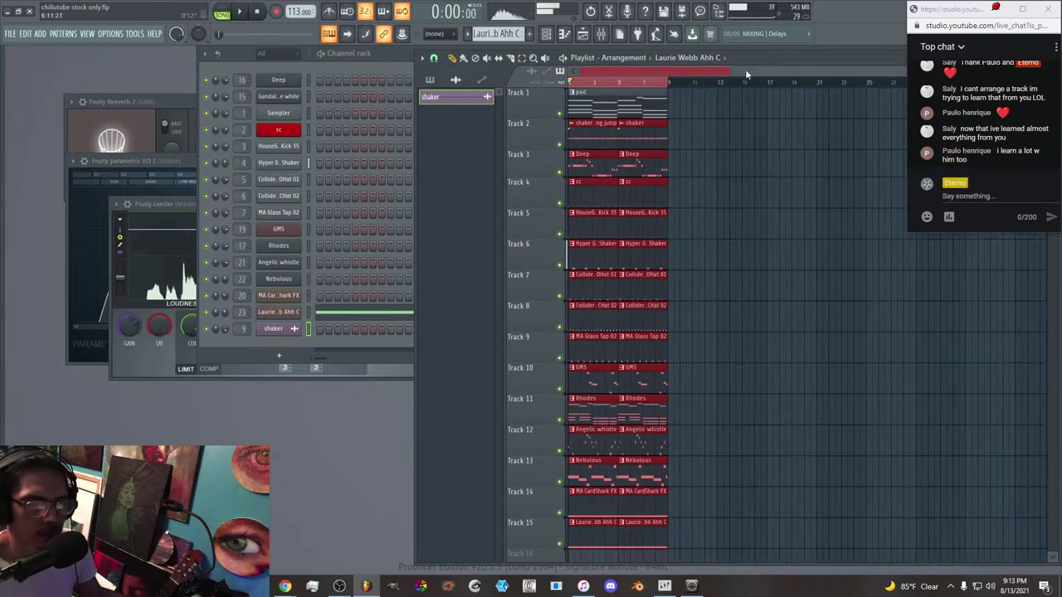
pyautogui.moveTo(701, 530); pyautogui.dragTo(453, 114)
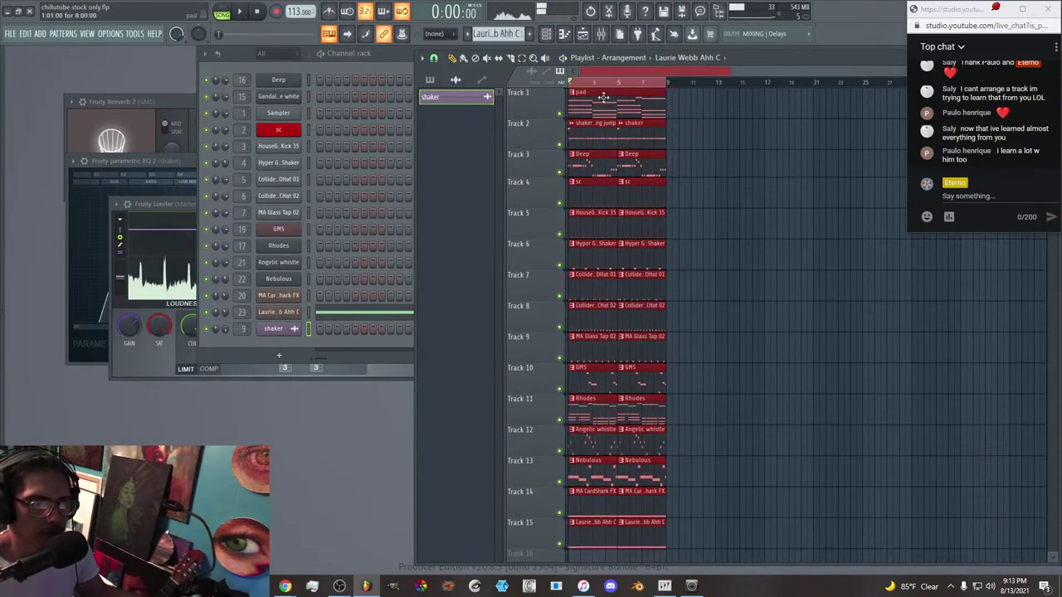
pyautogui.moveTo(607, 105); pyautogui.dragTo(705, 126)
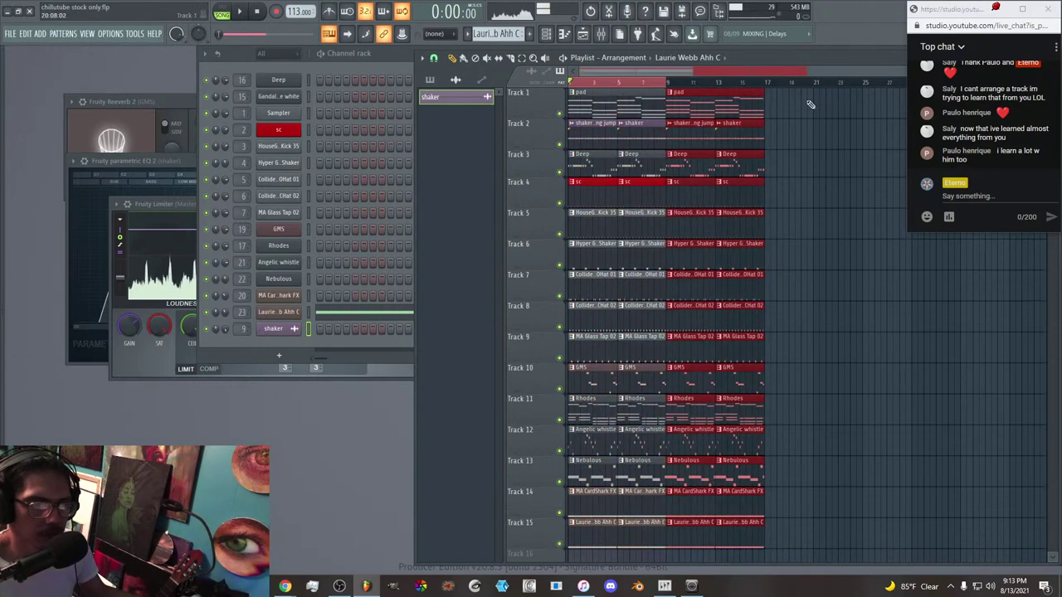
pyautogui.moveTo(808, 104); pyautogui.dragTo(516, 587)
pyautogui.moveTo(576, 407); pyautogui.dragTo(779, 407)
# Duplicate the 32-bar arrangement at bar 33 and copy another 32-bar block to bar 65, filling the playlist up to bar 97.
pyautogui.moveTo(971, 441); pyautogui.dragTo(569, 82)
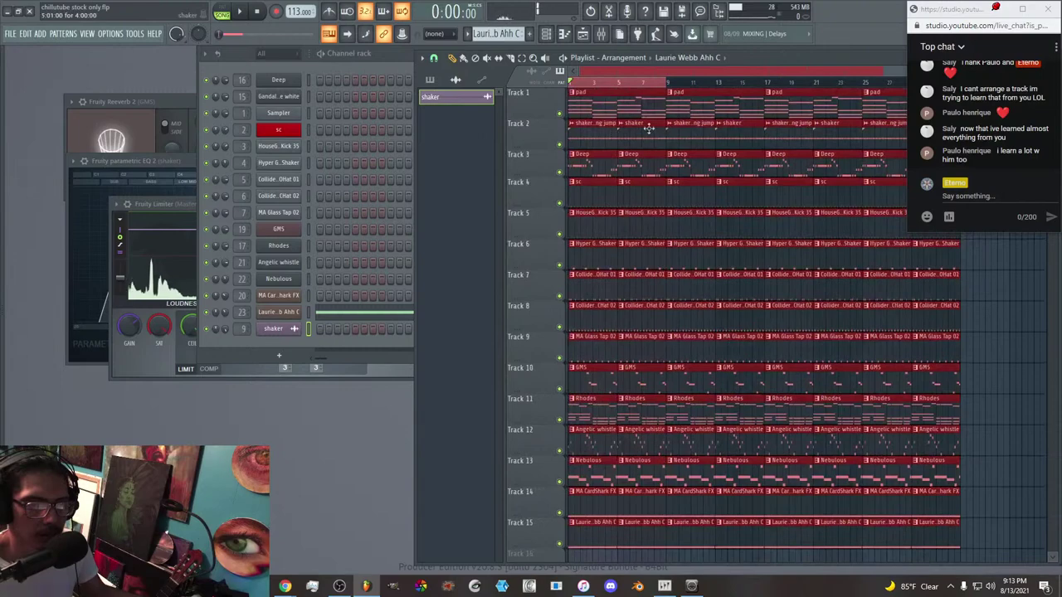
pyautogui.moveTo(617, 108); pyautogui.dragTo(926, 112)
pyautogui.scroll(-3, 689, 83)
pyautogui.scroll(-1, 689, 83)
pyautogui.moveTo(740, 106); pyautogui.dragTo(893, 111)
pyautogui.scroll(-3, 688, 83)
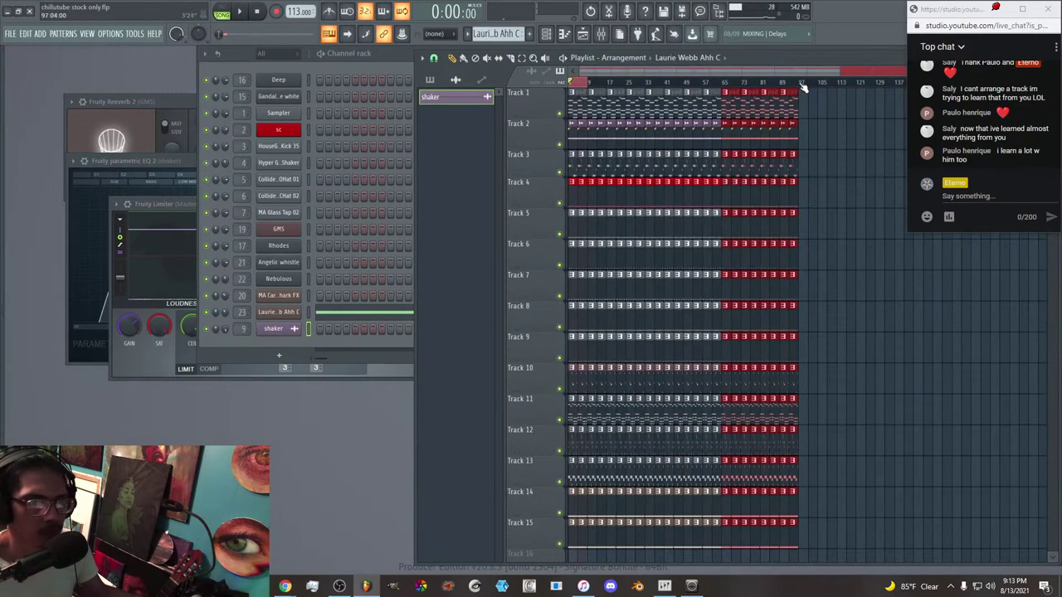
# Select bars 1 to 16 and delete the shaker, Deep, sc and HouseGen TopKick 35 clips on Tracks 2 to 5 in that range.
pyautogui.scroll(5, 721, 81)
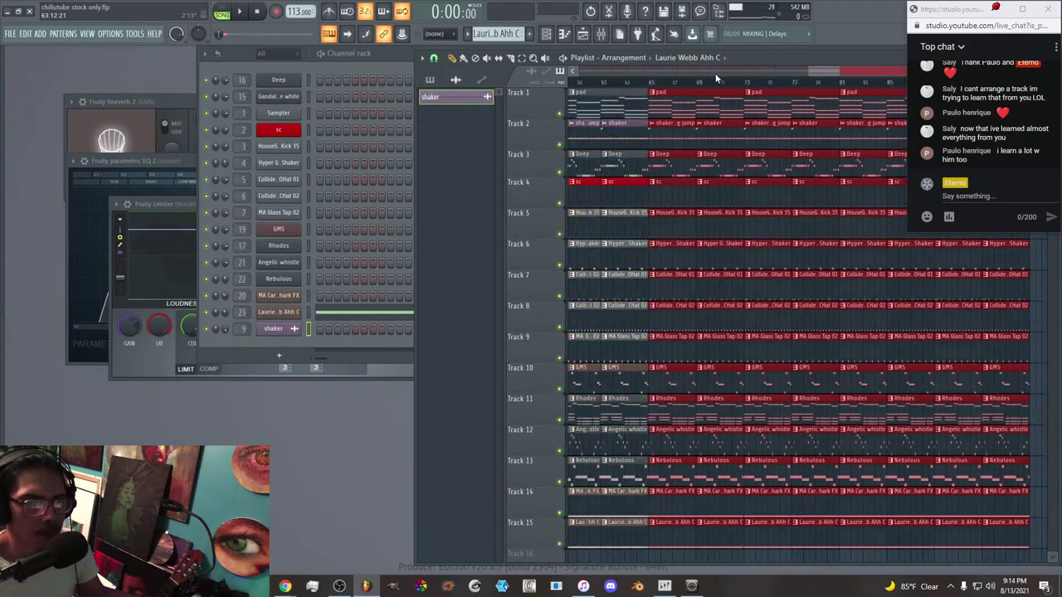
pyautogui.hscroll(-10, 715, 73)
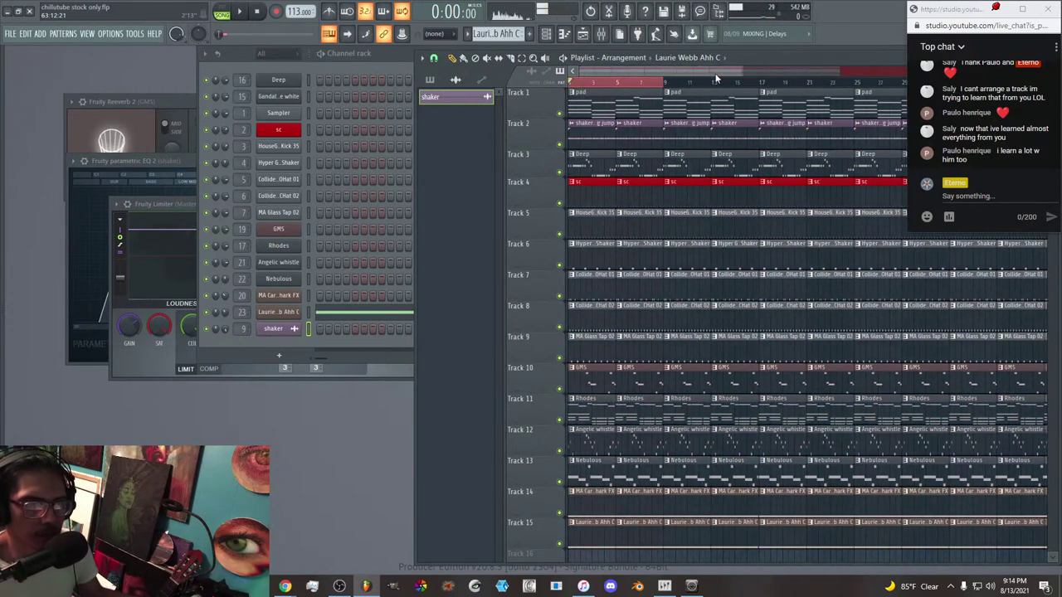
pyautogui.keyDown('ctrl'); pyautogui.click(760, 86); pyautogui.keyUp('ctrl')
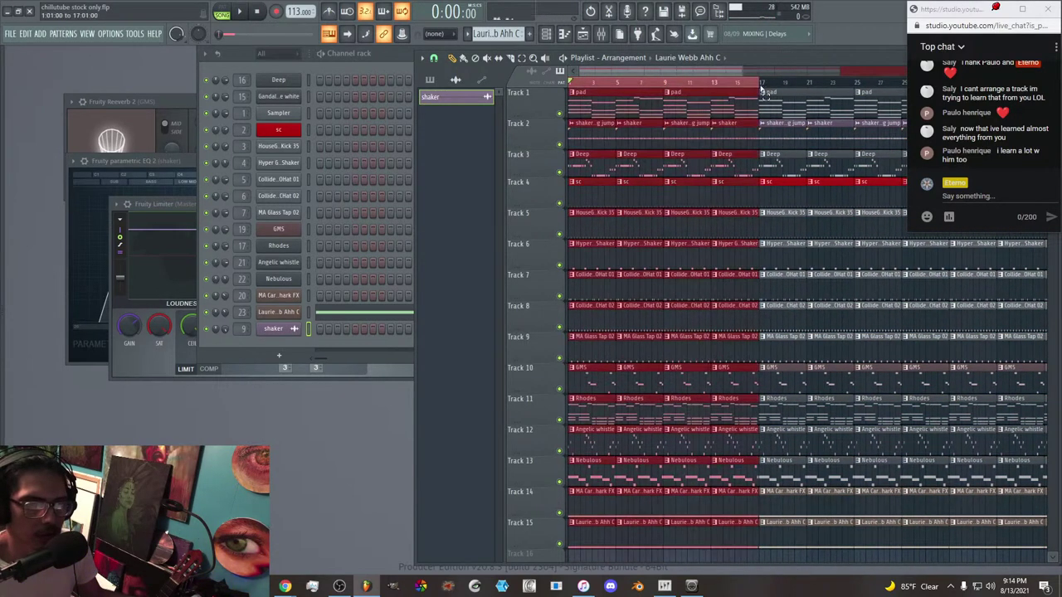
pyautogui.rightClick(595, 140)
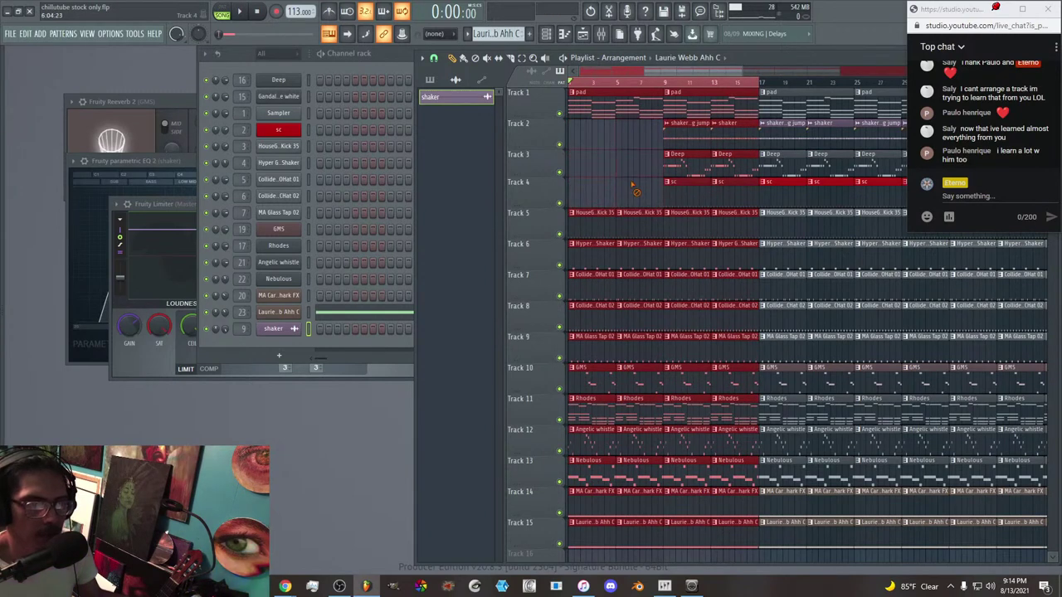
pyautogui.rightClick(684, 138)
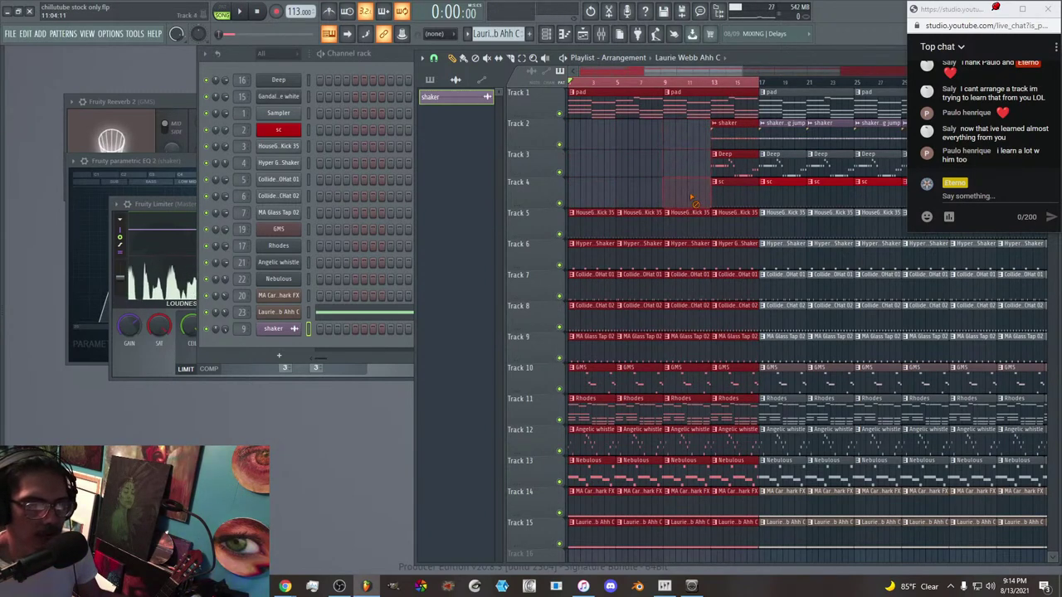
pyautogui.rightClick(586, 219)
# Delete the Laurie Webb Ahh C and MA CardShark FX clips from bars 1 to 16, previewing the intro after each removal.
pyautogui.scroll(-3, 607, 220)
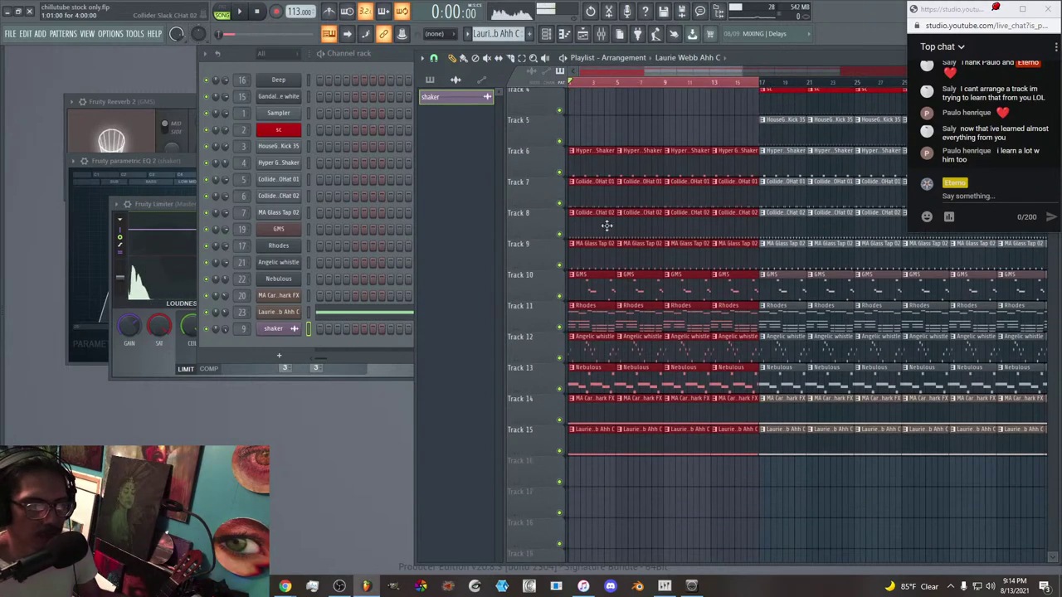
pyautogui.rightClick(602, 445)
pyautogui.press('space')
pyautogui.press('space')
pyautogui.rightClick(596, 413)
pyautogui.press('space')
pyautogui.press('space')
# Delete the Nebulous and Angelic whistle clips from bars 1 to 16, previewing the intro after each removal.
pyautogui.rightClick(599, 382)
pyautogui.rightClick(714, 382)
pyautogui.press('space')
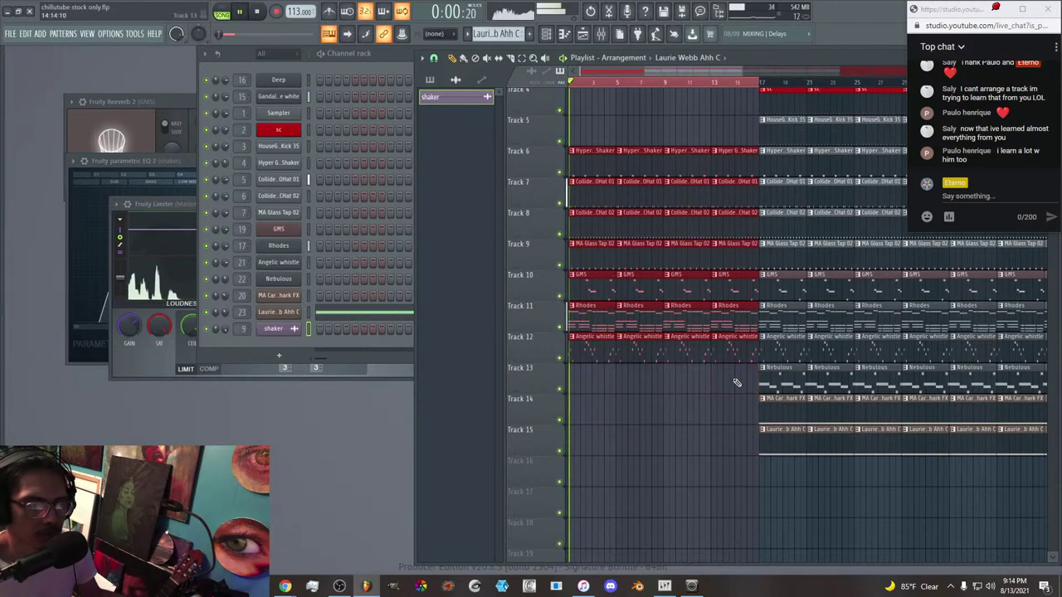
pyautogui.press('space')
pyautogui.rightClick(618, 349)
pyautogui.press('space')
pyautogui.press('space')
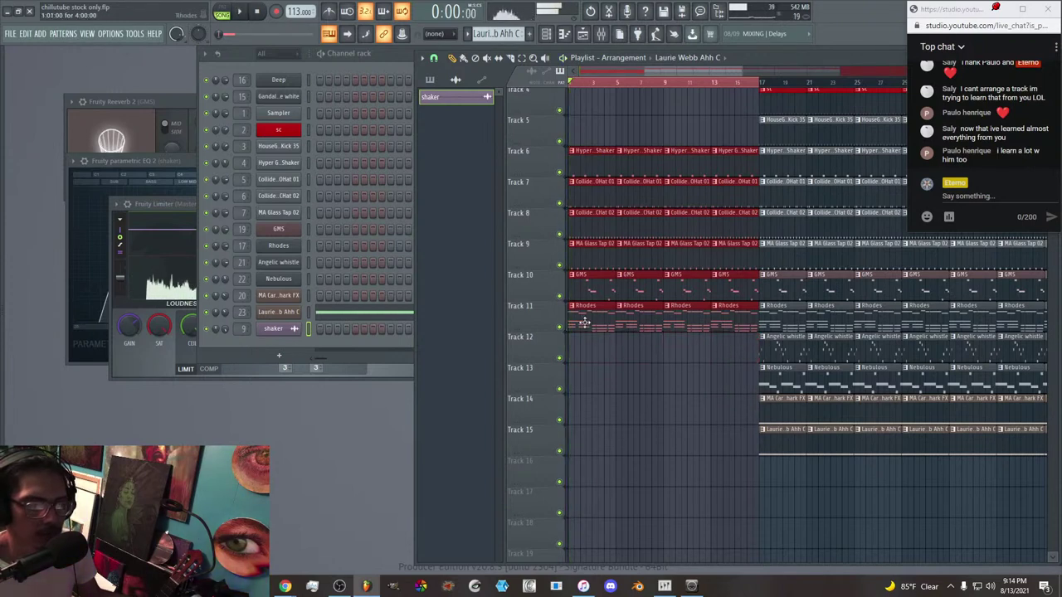
# Delete the Rhodes clips from bars 1 to 8, and the GMS, glass tap, hat and Hyper shaker clips from bars 1 to 4.
pyautogui.rightClick(585, 320)
pyautogui.press('space')
pyautogui.press('space')
pyautogui.rightClick(594, 286)
pyautogui.rightClick(594, 263)
pyautogui.rightClick(594, 212)
pyautogui.rightClick(594, 183)
pyautogui.rightClick(594, 170)
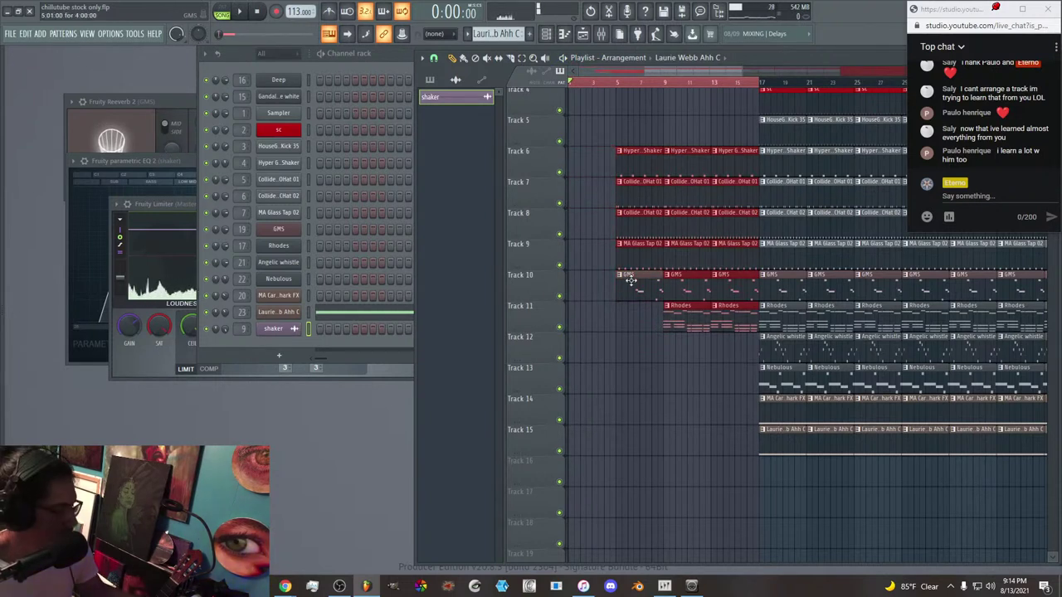
# Undo the last clip clone and place a GMS clip at bar 1 on Track 10.
pyautogui.hotkey('ctrl', 'z')
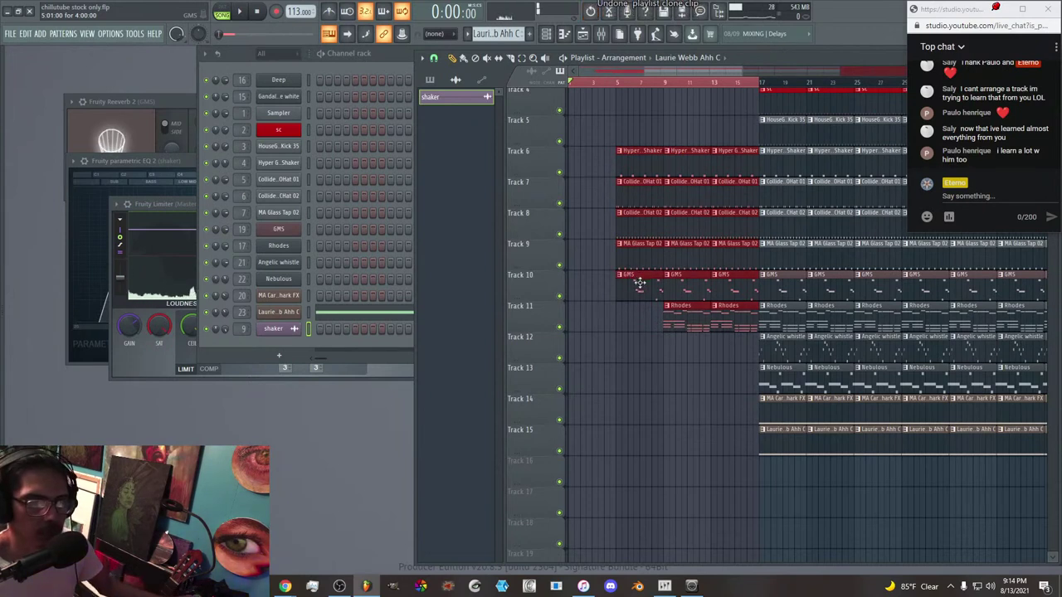
pyautogui.click(639, 339)
pyautogui.rightClick(643, 349)
pyautogui.click(640, 287)
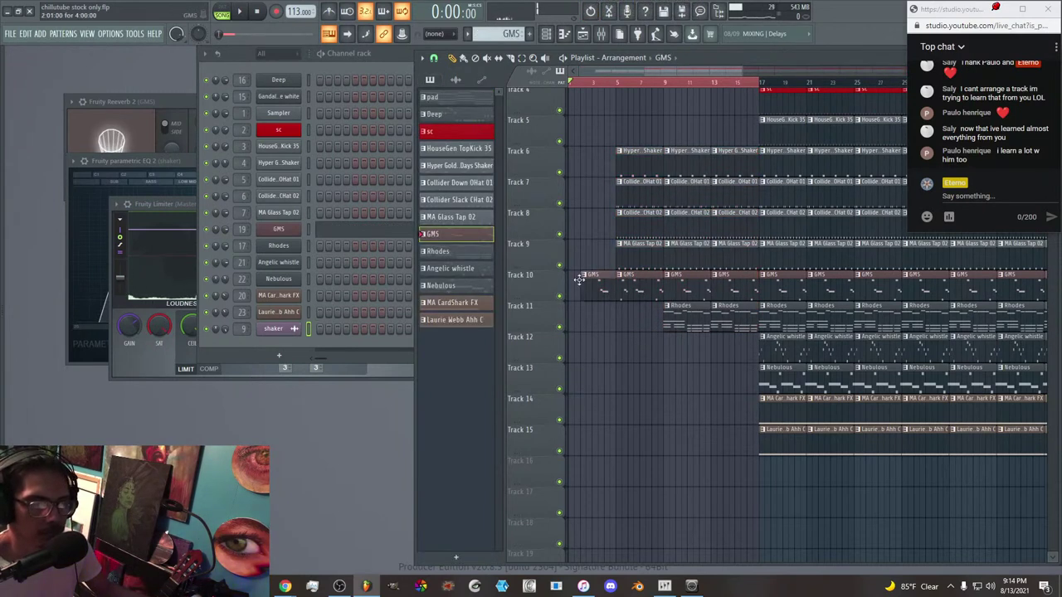
pyautogui.click(581, 282)
# Delete the Hyper shaker, Collider hat and glass tap clips from bars 5 to 8 and preview the intro.
pyautogui.rightClick(634, 163)
pyautogui.rightClick(638, 193)
pyautogui.rightClick(643, 223)
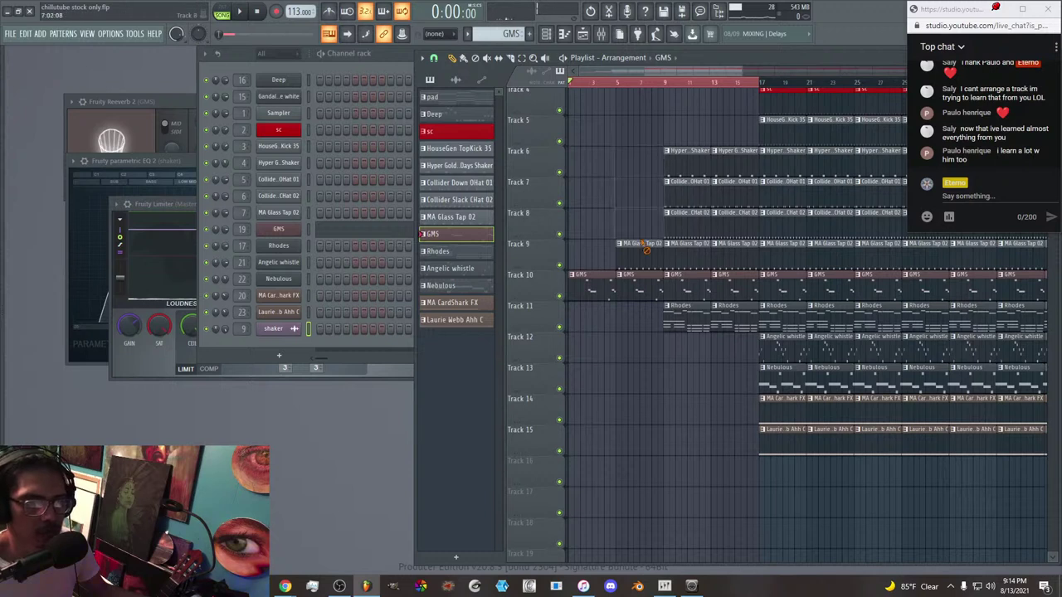
pyautogui.rightClick(646, 251)
pyautogui.press('space')
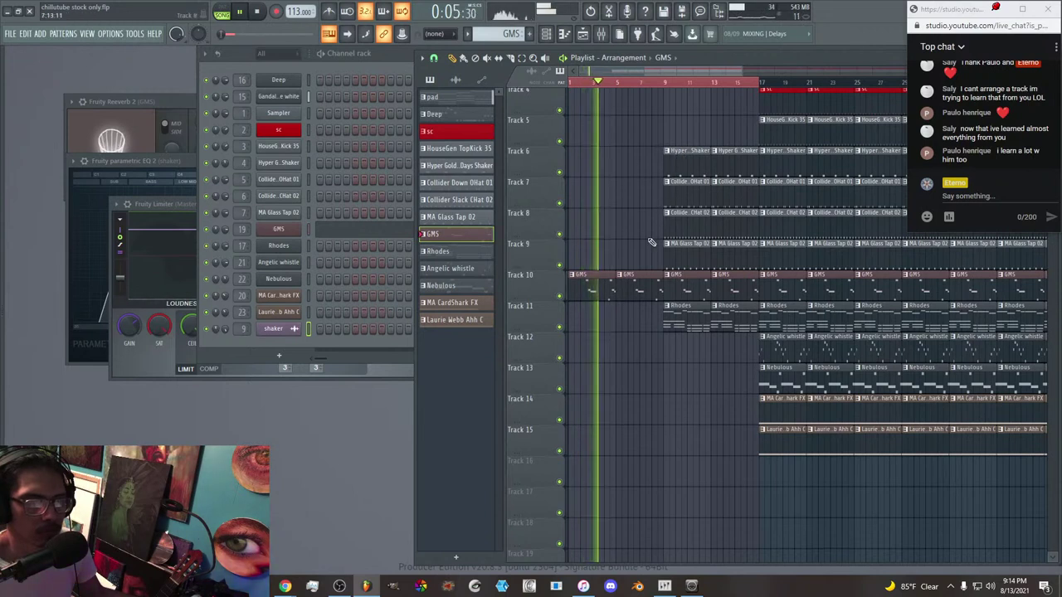
# Shorten the GMS clip at bar 1 to three bars and the one at bar 5 to 2.5 bars, replaying the intro.
pyautogui.moveTo(614, 282); pyautogui.dragTo(603, 282)
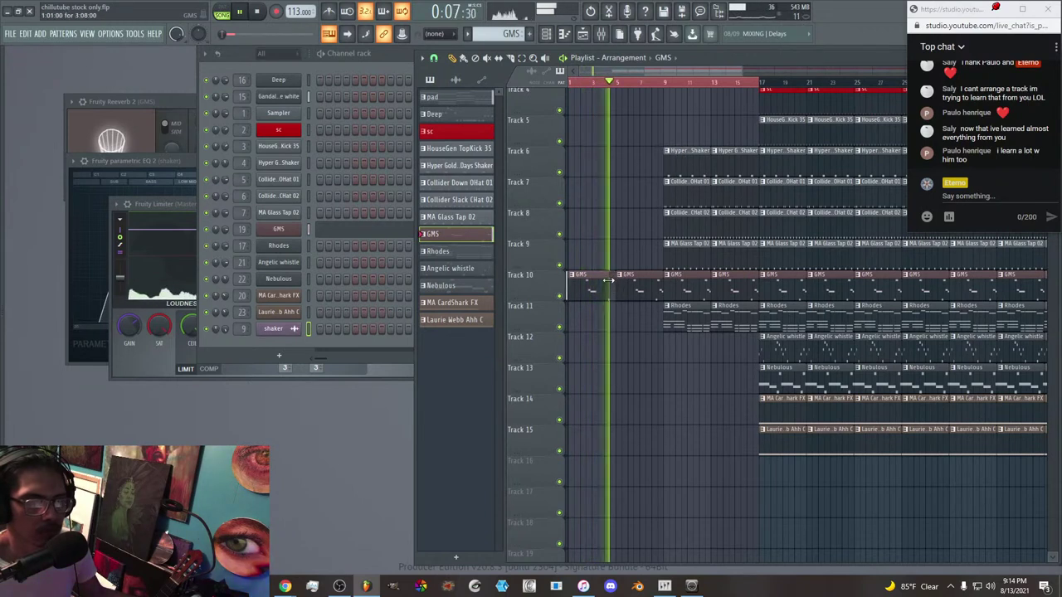
pyautogui.press('space')
pyautogui.press('space')
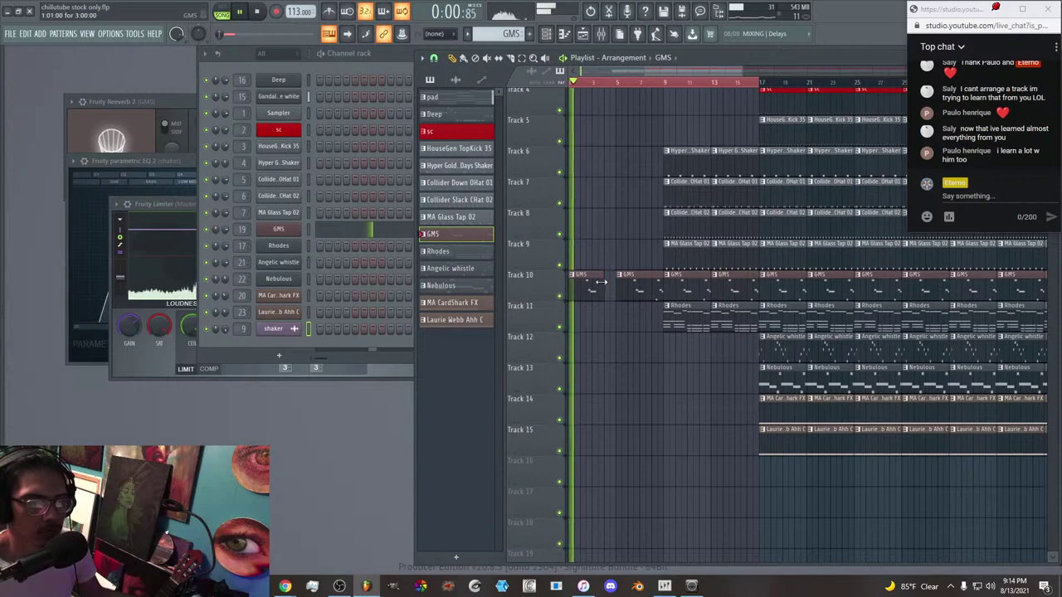
pyautogui.moveTo(660, 287); pyautogui.dragTo(644, 286)
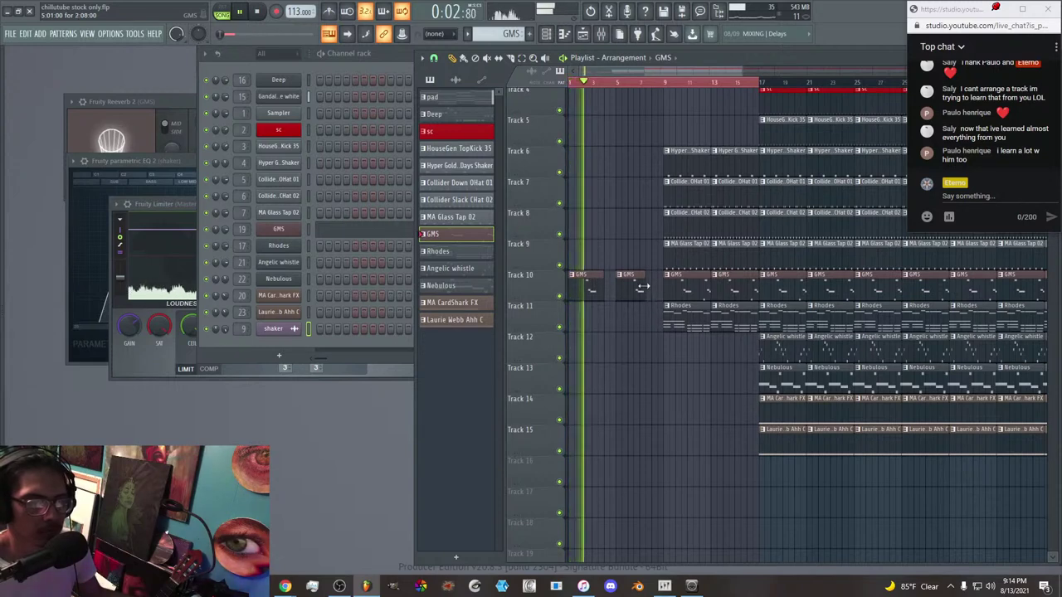
pyautogui.scroll(2, 645, 237)
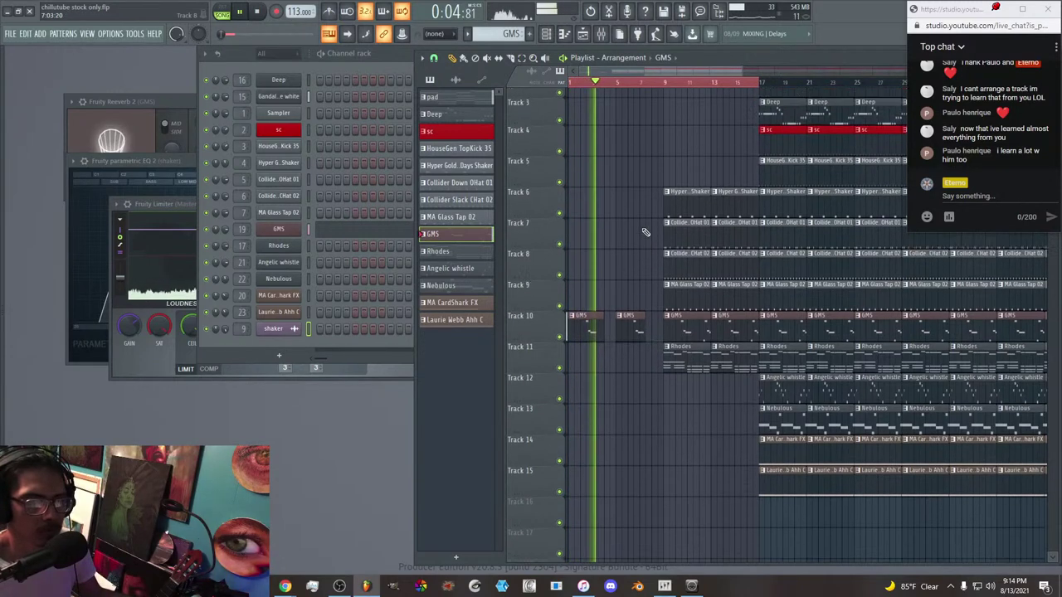
# Delete the Hyper shaker, both Collider hat and the glass tap clips from bars 9 to 16 on Tracks 6 to 9.
pyautogui.click(668, 215)
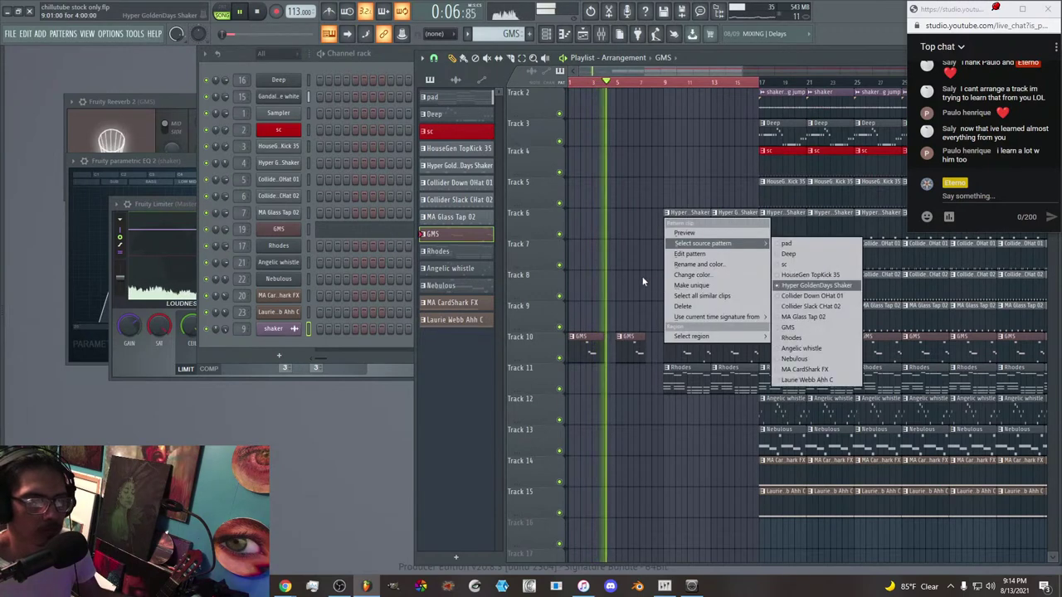
pyautogui.click(642, 278)
pyautogui.rightClick(653, 291)
pyautogui.rightClick(683, 218)
pyautogui.rightClick(688, 248)
pyautogui.rightClick(691, 281)
pyautogui.rightClick(687, 312)
pyautogui.rightClick(708, 214)
pyautogui.rightClick(709, 244)
pyautogui.rightClick(710, 275)
pyautogui.rightClick(710, 305)
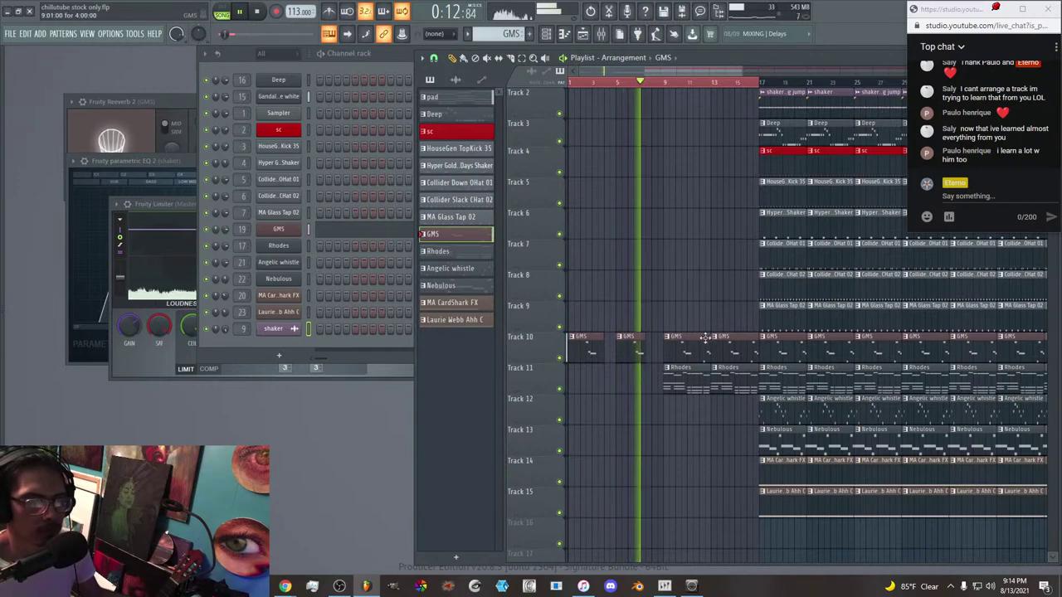
# Replace the GMS clips in bars 9 to 16 with copies of the two shortened GMS clips at bars 9 and 13.
pyautogui.rightClick(680, 340)
pyautogui.rightClick(726, 341)
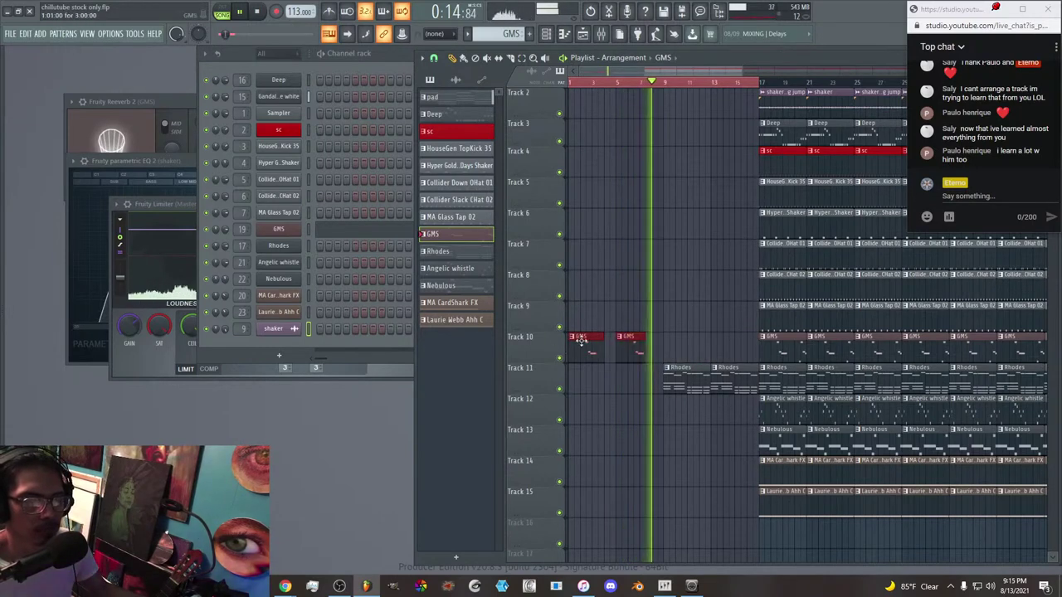
pyautogui.moveTo(634, 348); pyautogui.dragTo(676, 348)
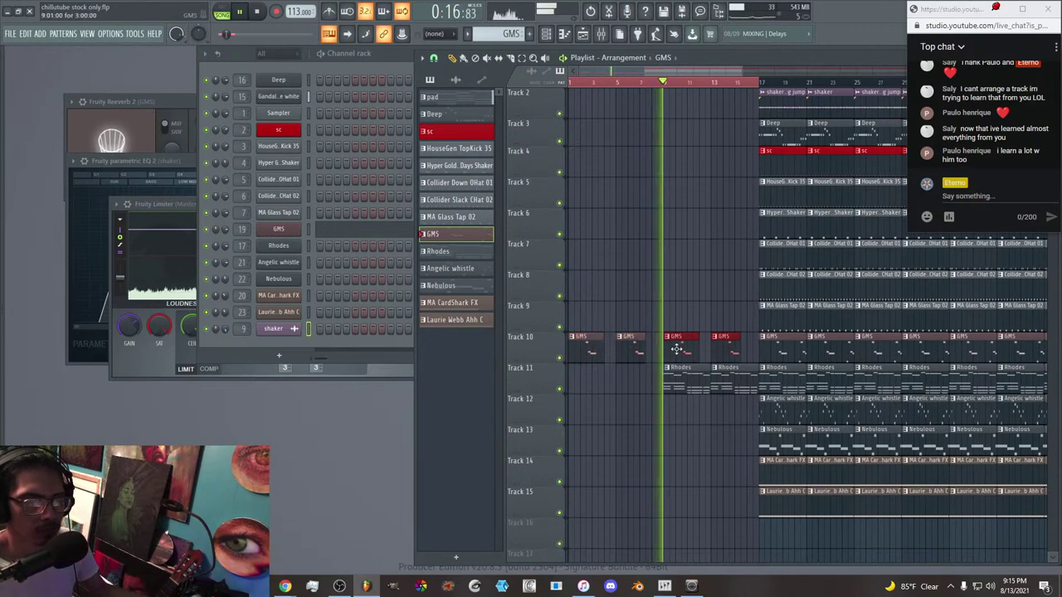
pyautogui.scroll(1, 703, 336)
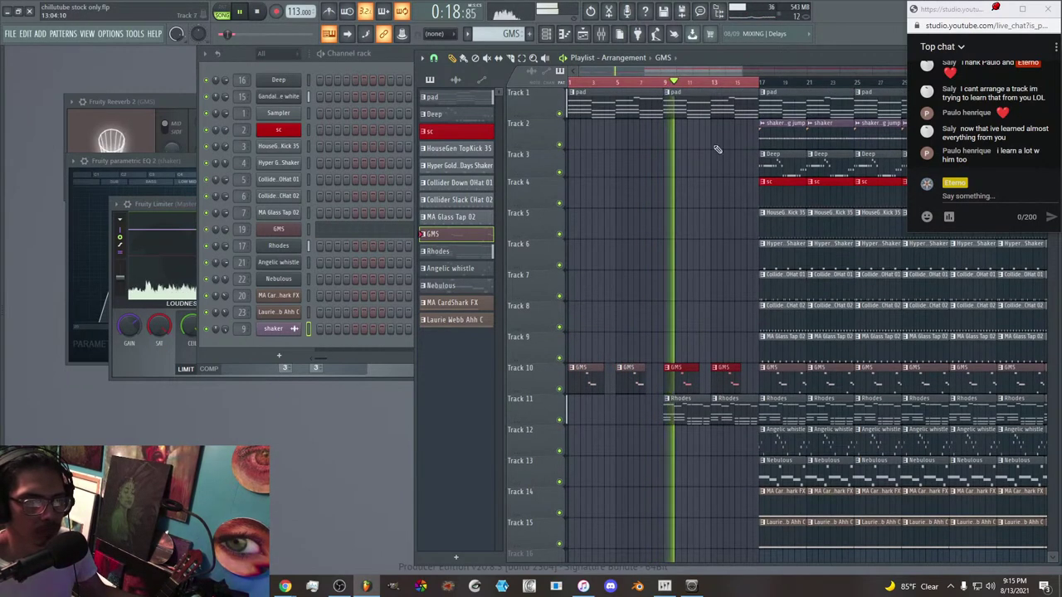
pyautogui.scroll(-1, 727, 68)
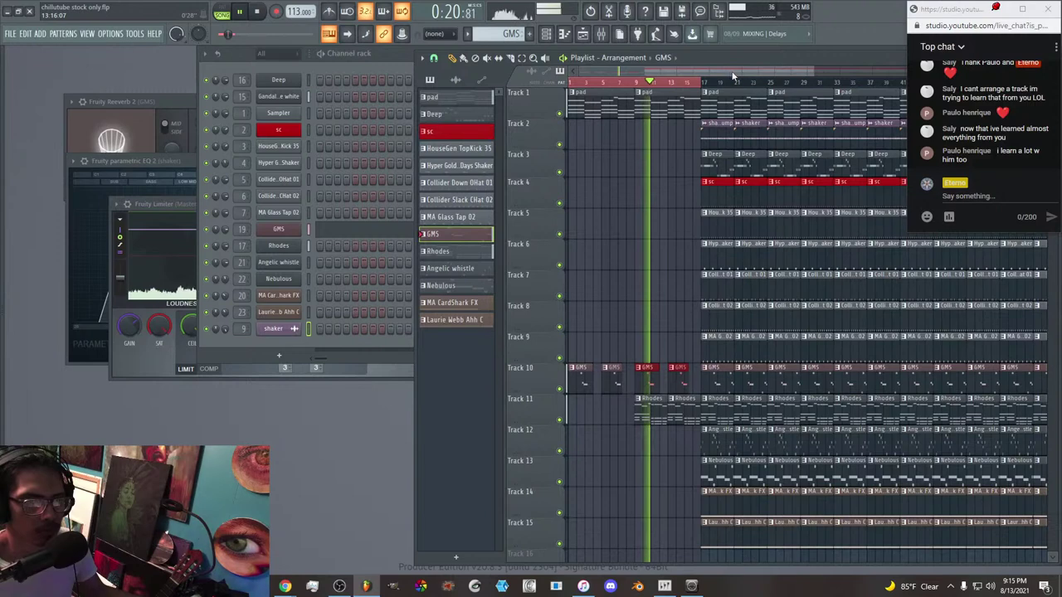
# Extend the time selection to bars 1 to 32 and fill bars 1 to 16 of Track 4 with sc clips.
pyautogui.scroll(-1, 740, 75)
pyautogui.scroll(-2, 742, 81)
pyautogui.moveTo(751, 85); pyautogui.dragTo(792, 85)
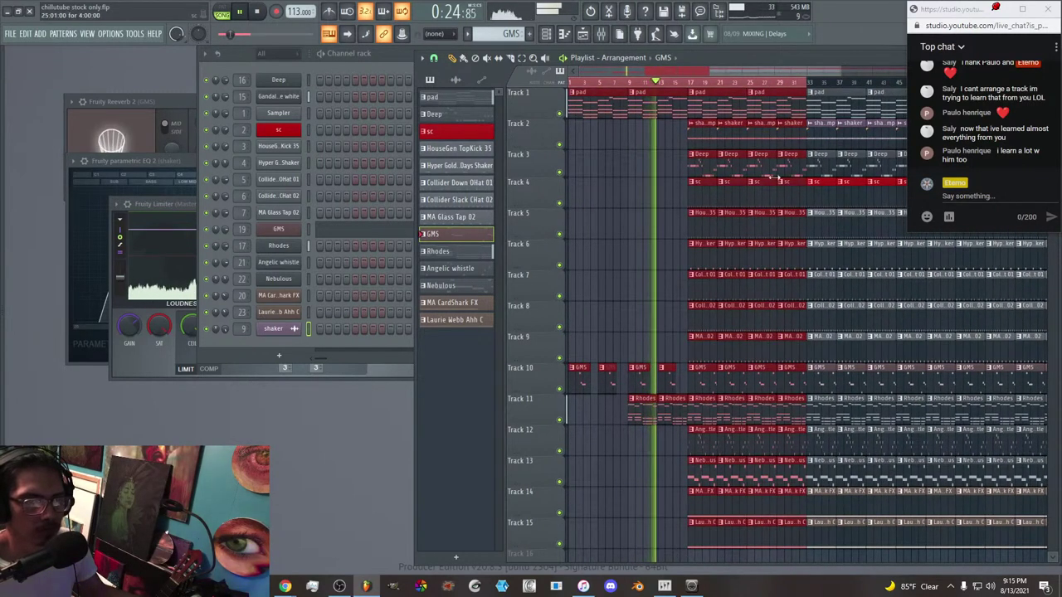
pyautogui.press('space')
pyautogui.moveTo(702, 192); pyautogui.dragTo(653, 187)
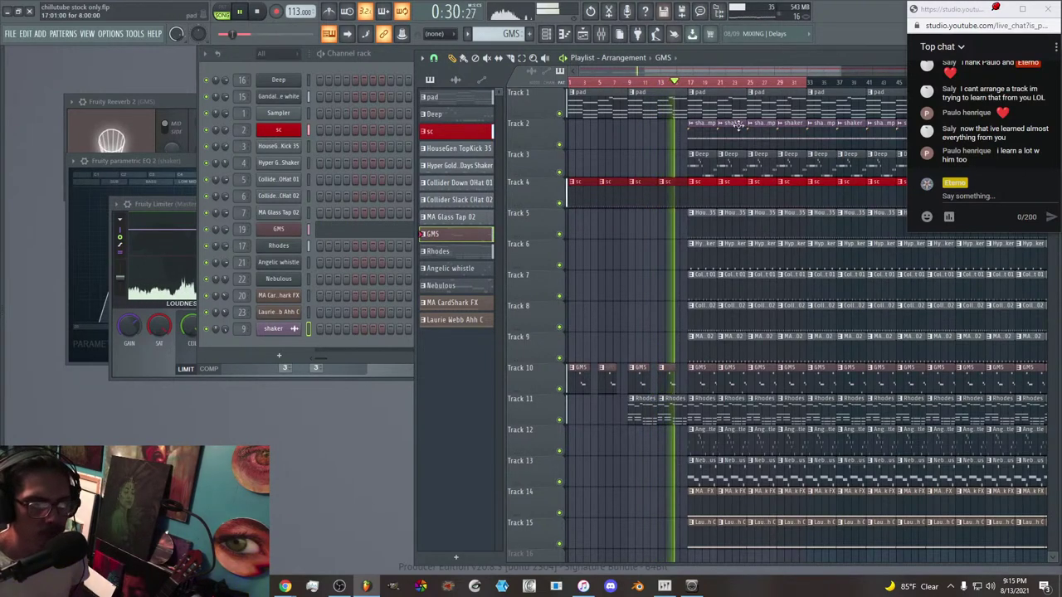
# Delete the Nebulous, MA CardShark FX and Laurie Webb Ahh C clips from bars 17 to 28.
pyautogui.rightClick(701, 470)
pyautogui.rightClick(704, 501)
pyautogui.rightClick(707, 533)
pyautogui.rightClick(727, 533)
pyautogui.rightClick(730, 505)
pyautogui.rightClick(729, 476)
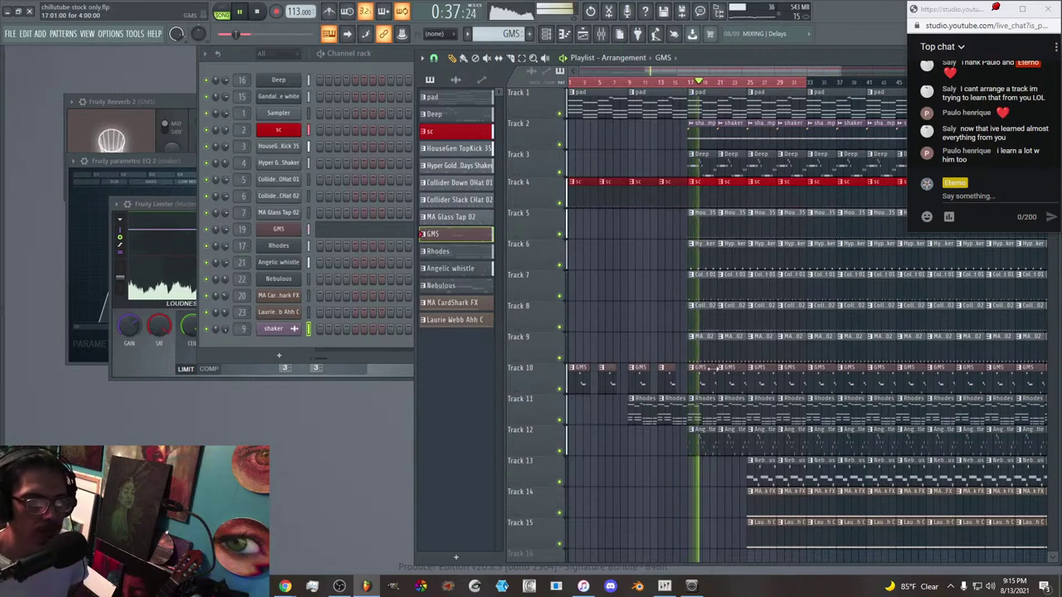
pyautogui.rightClick(762, 461)
pyautogui.rightClick(761, 492)
pyautogui.rightClick(762, 522)
pyautogui.scroll(-3, 738, 489)
pyautogui.scroll(4, 738, 489)
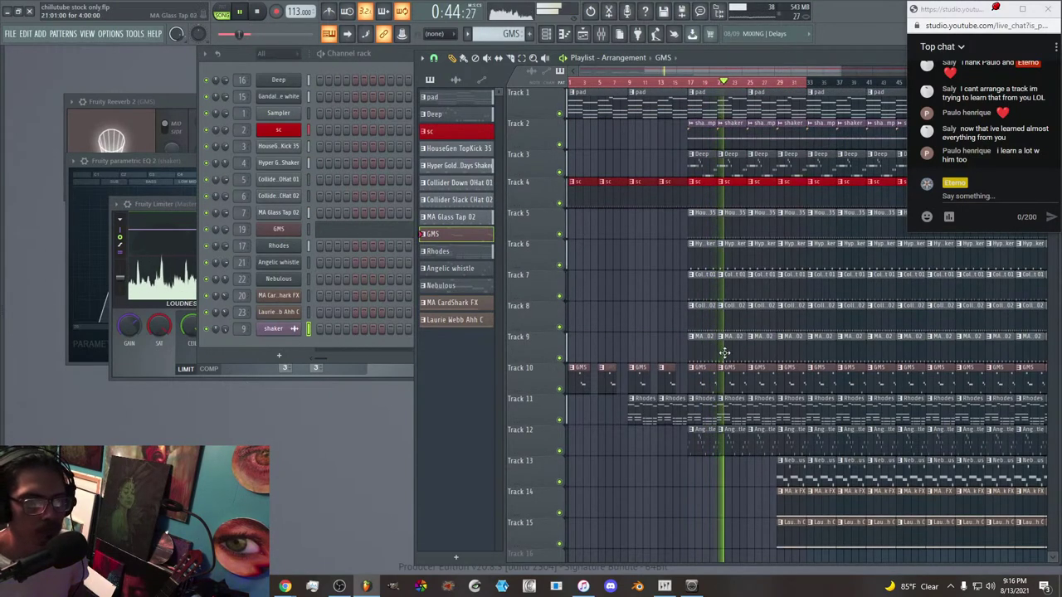
# Delete the shaker automation clips from bars 17 to 32 on Track 2 and place a Nebulous clip at bar 25 on Track 13.
pyautogui.rightClick(705, 136)
pyautogui.rightClick(732, 138)
pyautogui.rightClick(759, 137)
pyautogui.rightClick(783, 139)
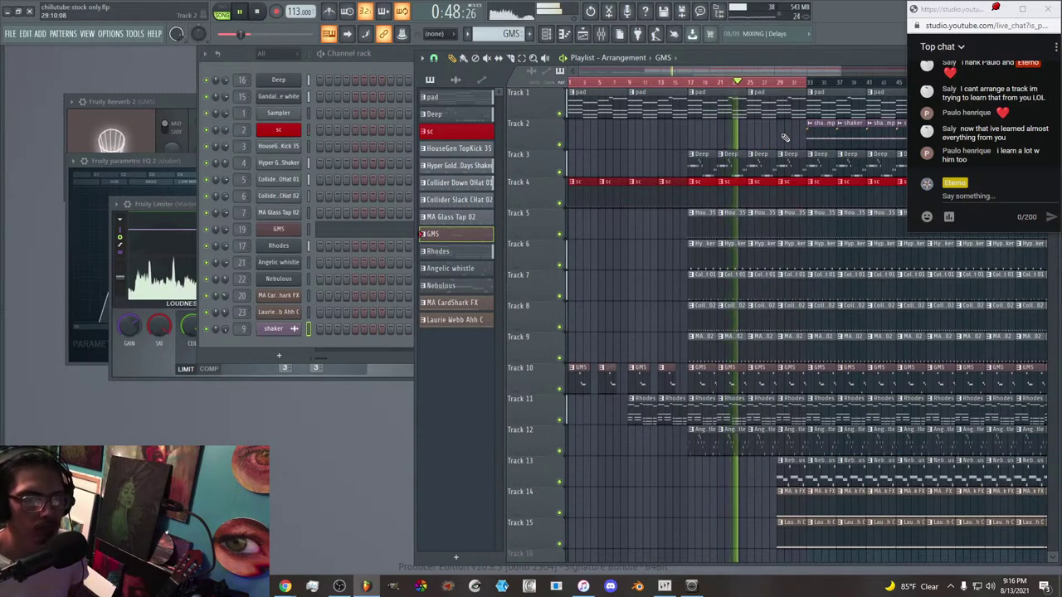
pyautogui.click(787, 477)
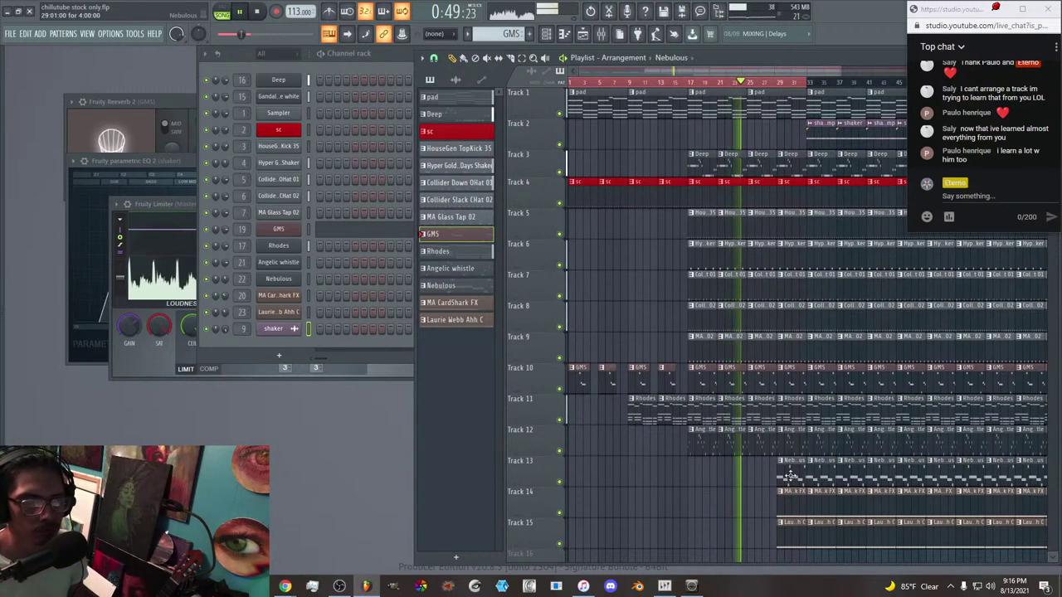
pyautogui.click(748, 479)
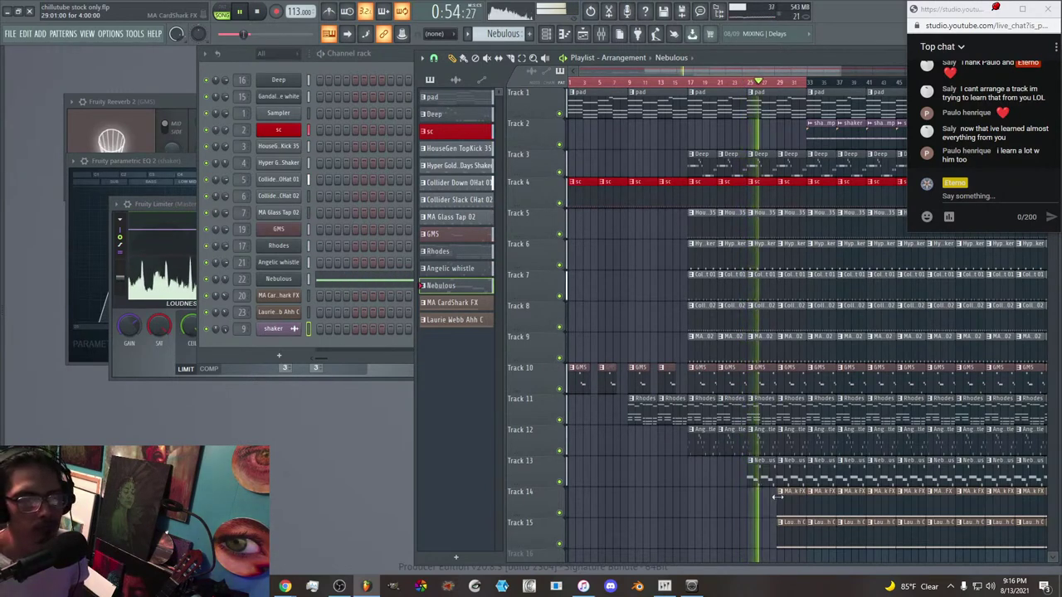
# Extend the time selection through bar 48 and delete the HouseGen TopKick and shaker automation clips from bars 33 to 48.
pyautogui.moveTo(749, 70); pyautogui.dragTo(853, 85)
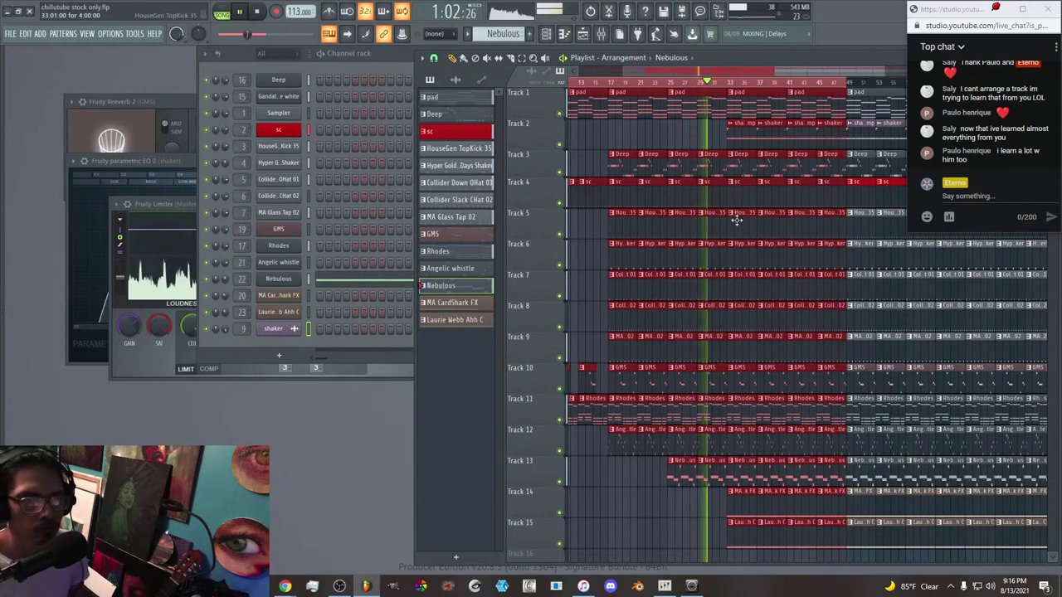
pyautogui.moveTo(736, 225); pyautogui.dragTo(842, 227)
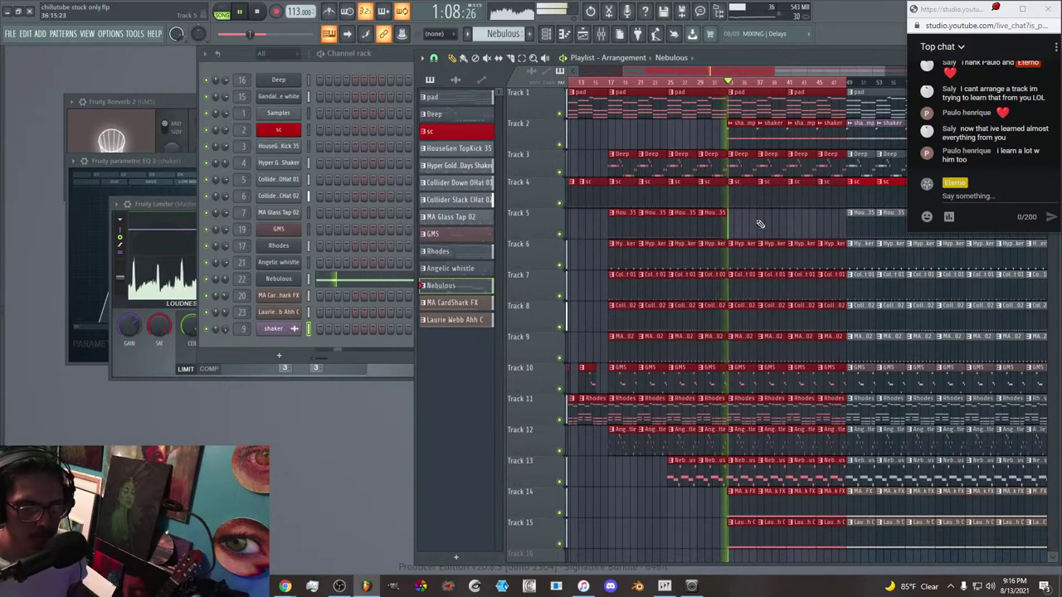
pyautogui.moveTo(765, 125)
pyautogui.mouseDown()
pyautogui.moveTo(742, 132)
pyautogui.moveTo(794, 137)
pyautogui.mouseUp()
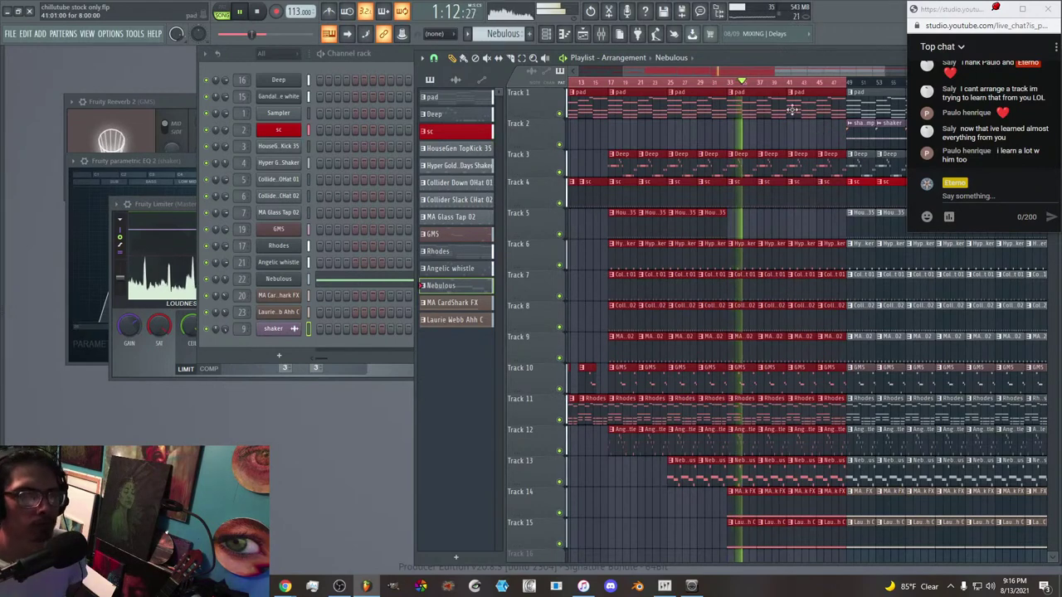
# Delete the Hyper shaker, Collider hat, glass tap and GMS clips from bars 41 to 48 on Tracks 6 to 10.
pyautogui.moveTo(807, 71); pyautogui.dragTo(830, 74)
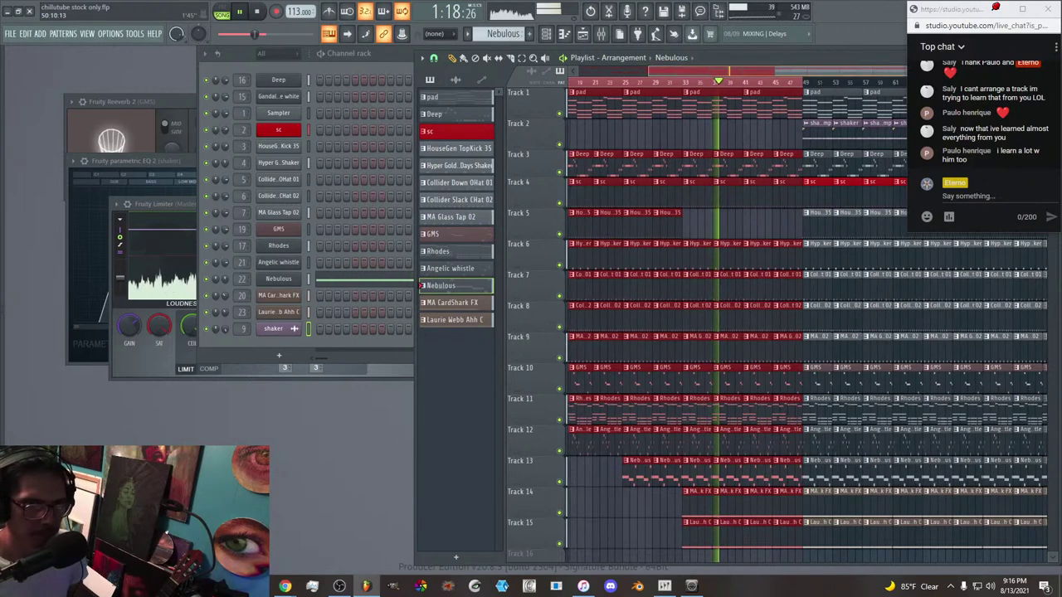
pyautogui.scroll(-3, 814, 73)
pyautogui.moveTo(849, 76); pyautogui.dragTo(852, 75)
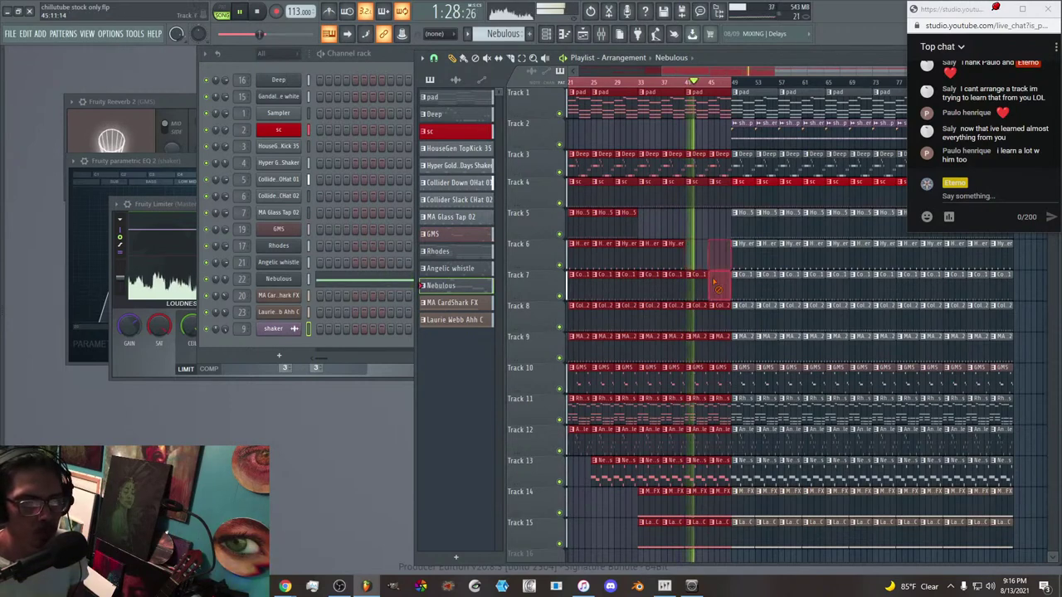
pyautogui.rightClick(724, 338)
pyautogui.rightClick(721, 375)
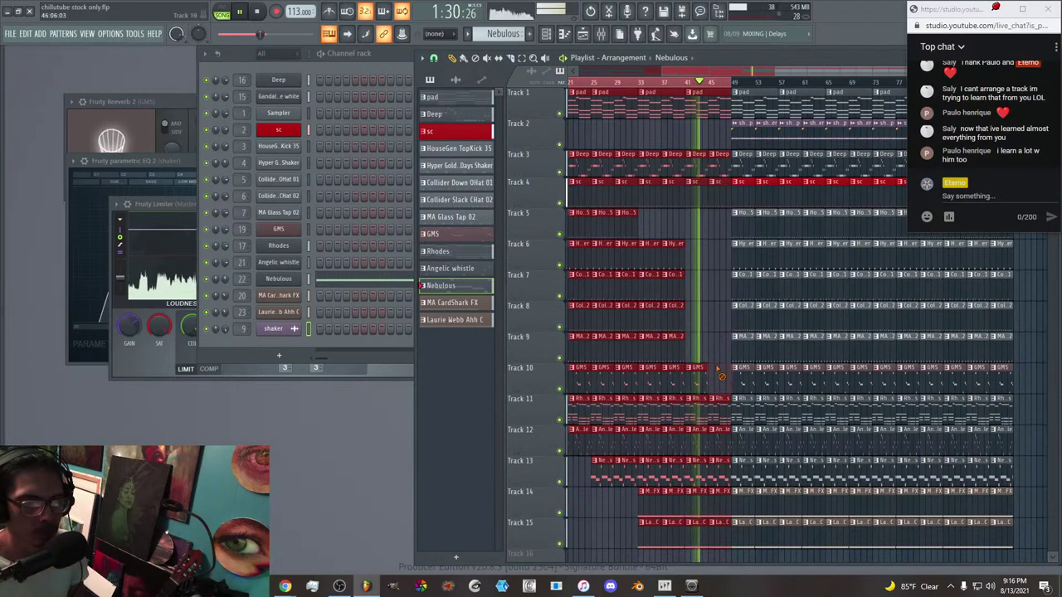
pyautogui.rightClick(708, 370)
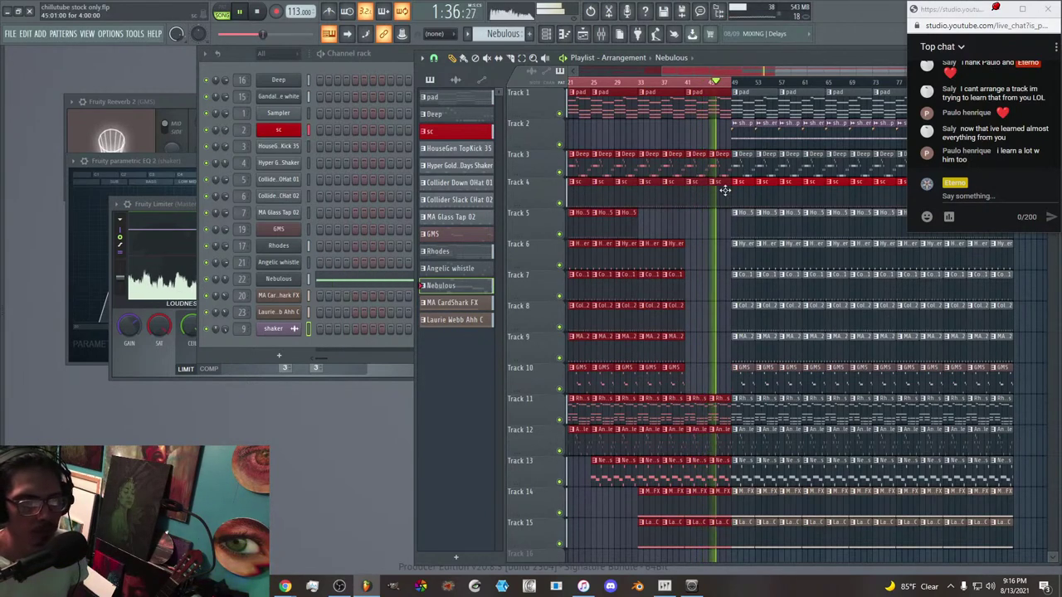
# Extend the time selection through bar 56, stop playback and select all remaining clips in bars 45 to 48.
pyautogui.moveTo(733, 80); pyautogui.dragTo(781, 88)
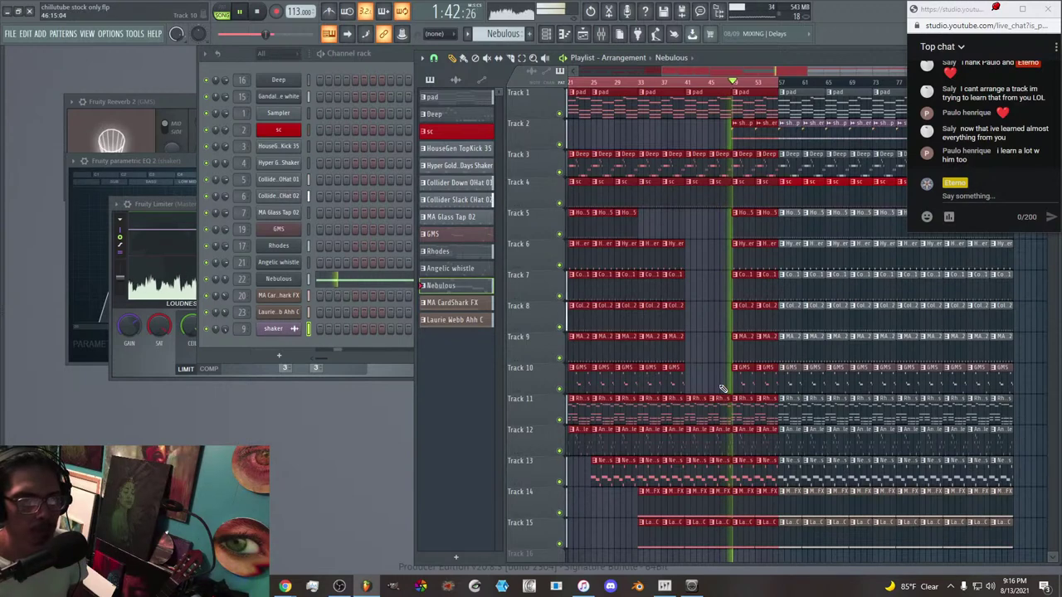
pyautogui.press('space')
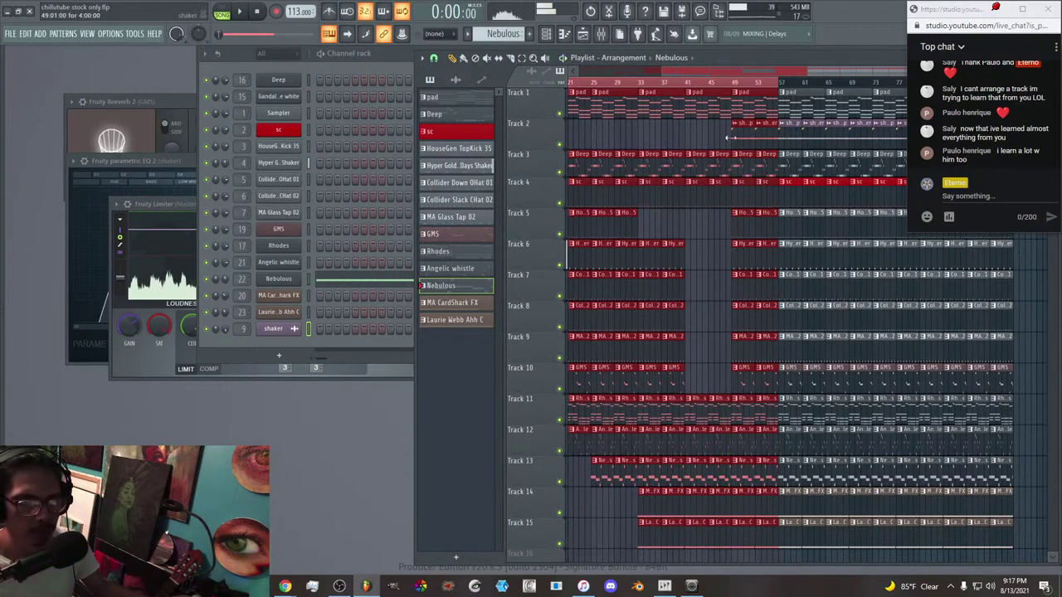
pyautogui.moveTo(724, 102); pyautogui.dragTo(727, 496)
pyautogui.moveTo(719, 103); pyautogui.dragTo(730, 548)
pyautogui.scroll(4, 728, 448)
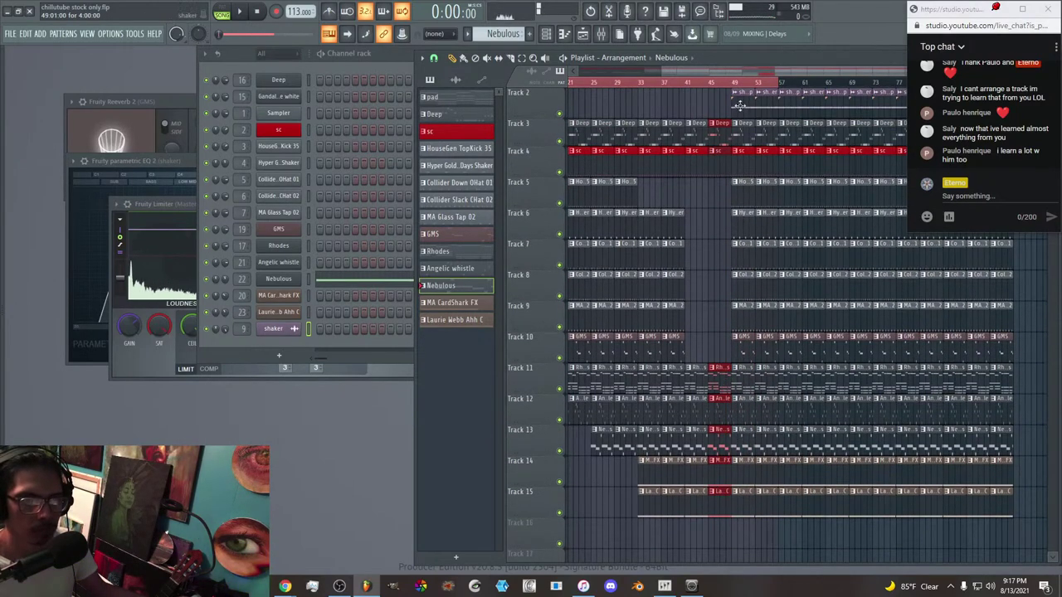
# Trim the selected clips starting at bar 45 to three bars, leaving a gap before bar 49, and replay the transition.
pyautogui.keyDown('ctrl'); pyautogui.scroll(8, 739, 110); pyautogui.keyUp('ctrl')
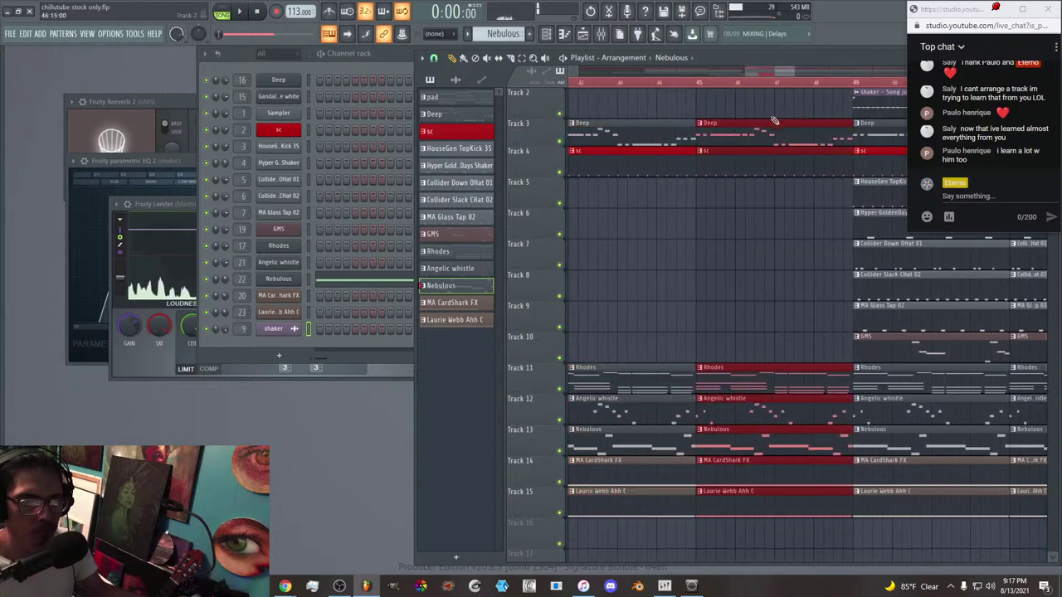
pyautogui.moveTo(848, 133); pyautogui.dragTo(833, 126)
pyautogui.press('space')
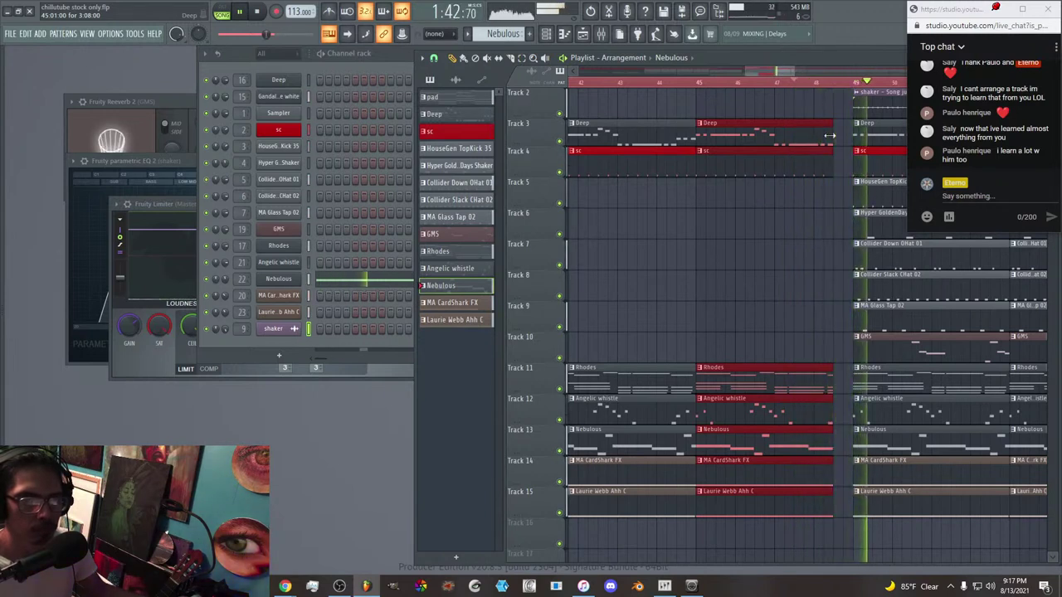
pyautogui.press('space')
pyautogui.click(701, 83)
pyautogui.press('space')
pyautogui.moveTo(825, 126); pyautogui.dragTo(813, 130)
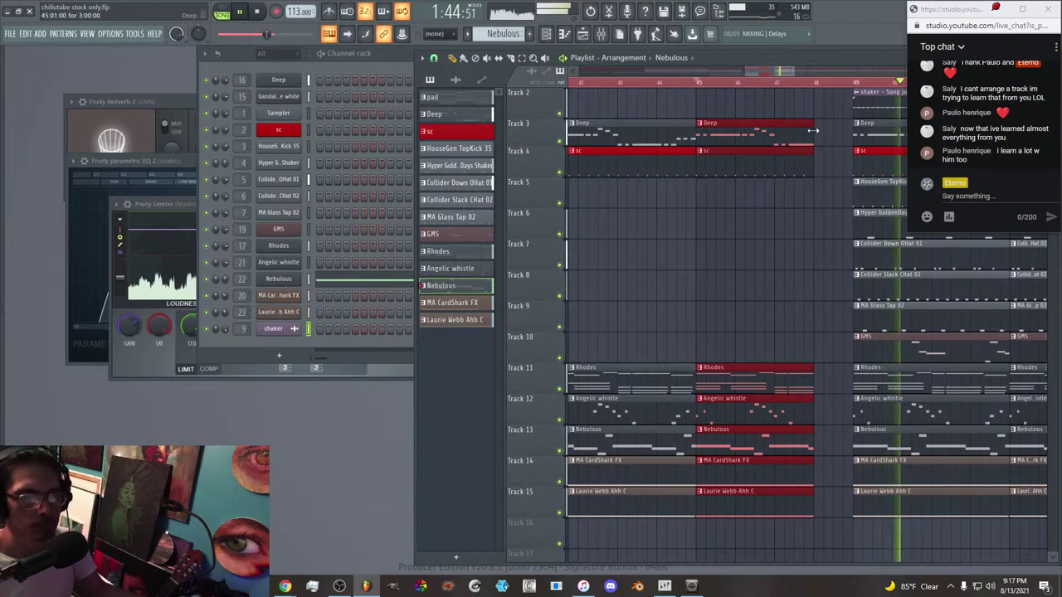
# Extend the time selection to cover the whole arrangement, bars 1 to 96.
pyautogui.scroll(-8, 779, 71)
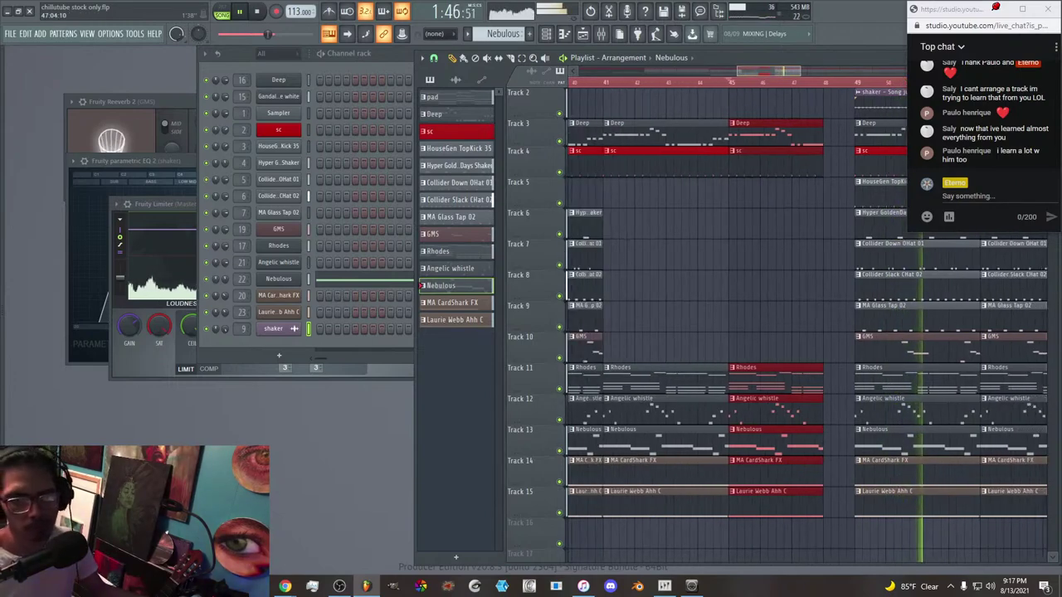
pyautogui.scroll(-6, 780, 73)
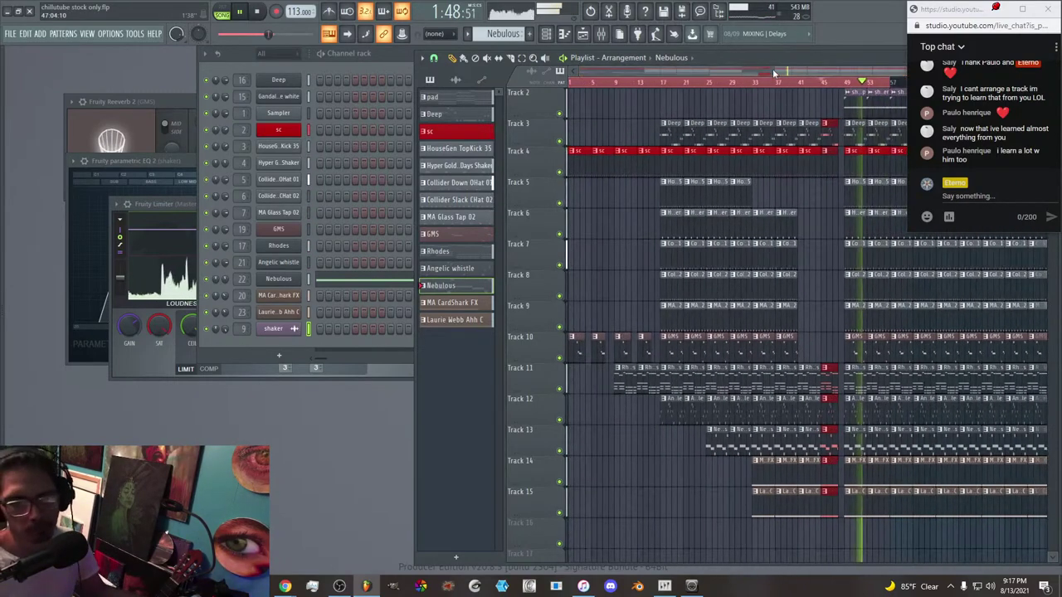
pyautogui.moveTo(780, 86); pyautogui.dragTo(860, 93)
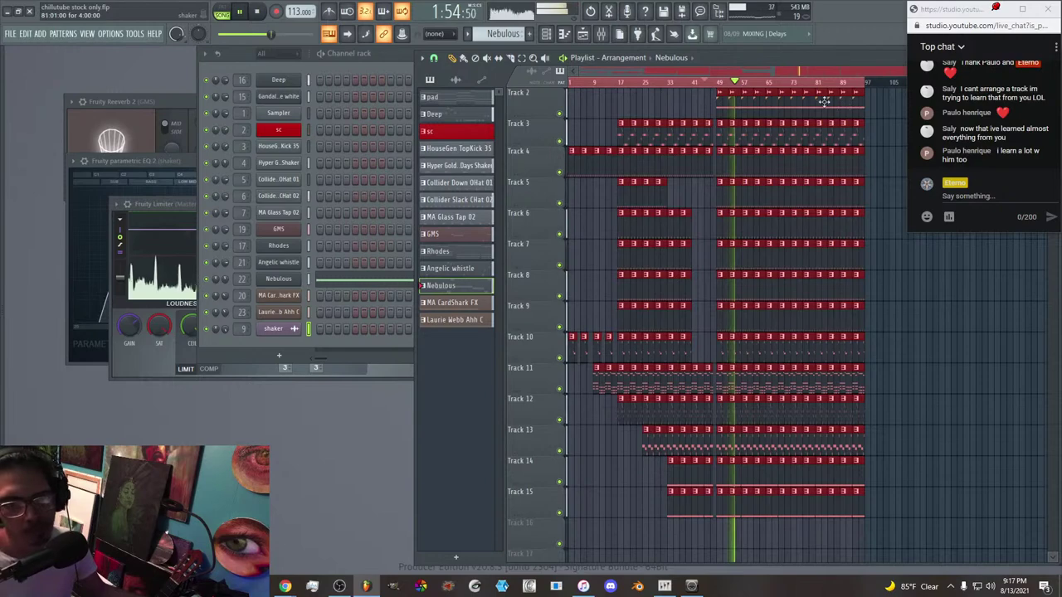
# Delete the four Nebulous clips from bars 49 to 64 on Track 13.
pyautogui.scroll(3, 808, 73)
pyautogui.scroll(2, 808, 73)
pyautogui.moveTo(808, 73); pyautogui.dragTo(848, 79)
pyautogui.scroll(1, 784, 282)
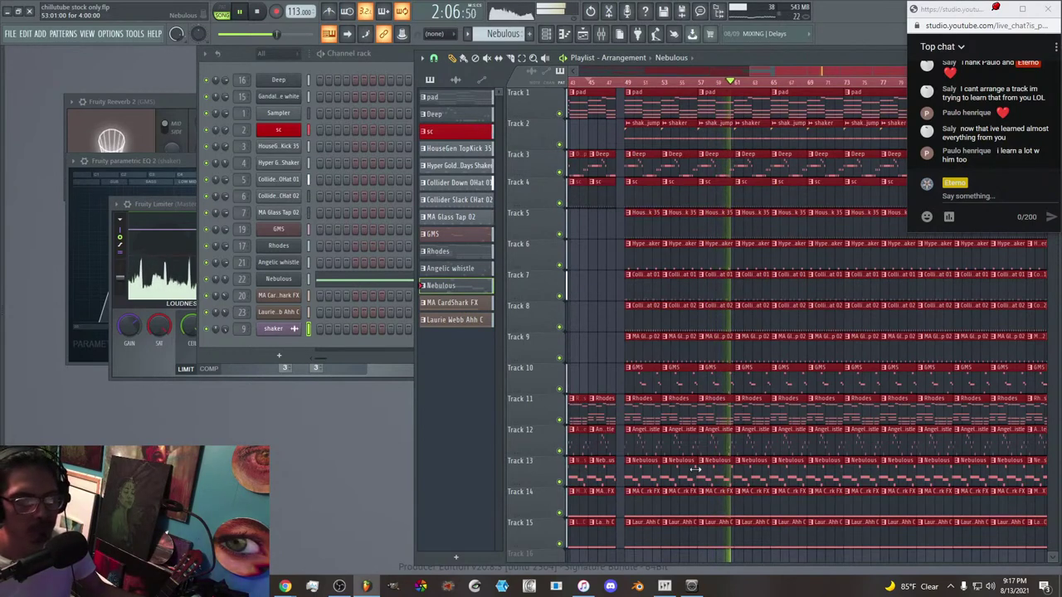
pyautogui.rightClick(643, 472)
pyautogui.rightClick(679, 475)
pyautogui.rightClick(711, 476)
pyautogui.rightClick(738, 477)
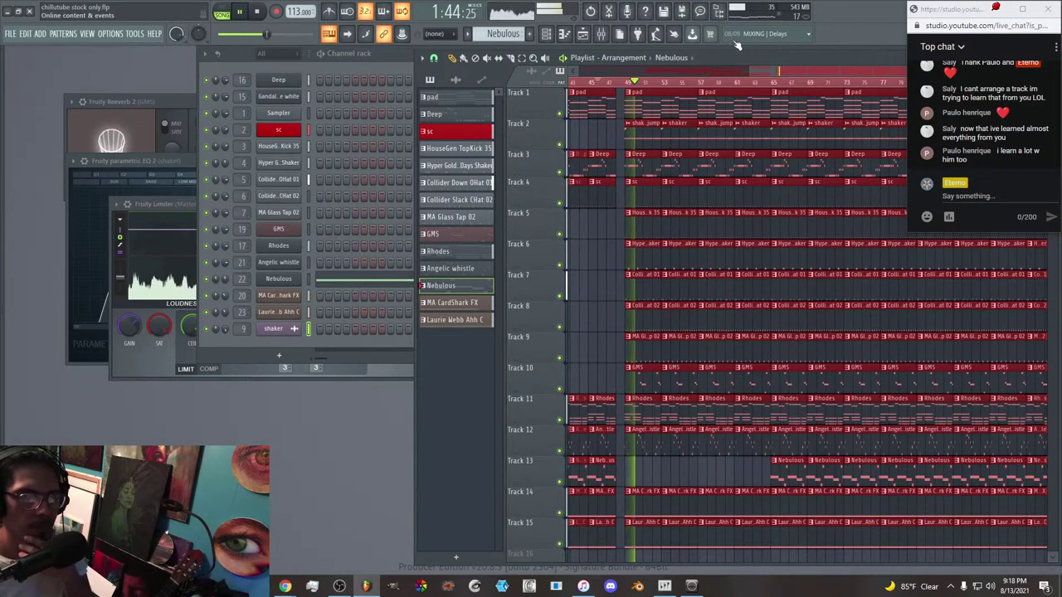
# Delete the Laurie Webb Ahh clips from bars 33 to 48 on Track 15.
pyautogui.moveTo(768, 73); pyautogui.dragTo(708, 70)
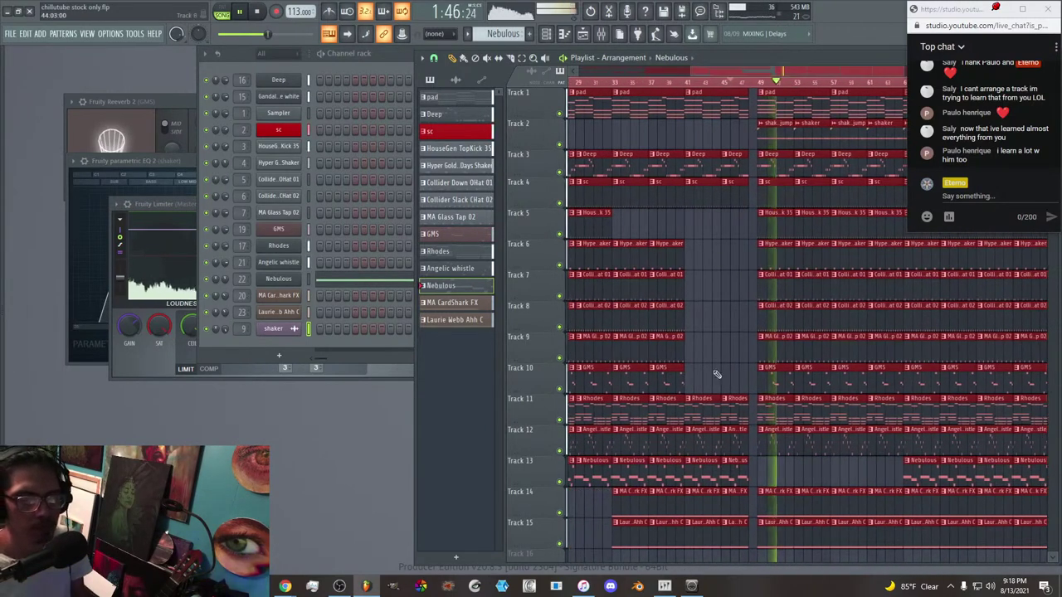
pyautogui.rightClick(644, 538)
pyautogui.rightClick(666, 538)
pyautogui.rightClick(704, 537)
pyautogui.rightClick(733, 535)
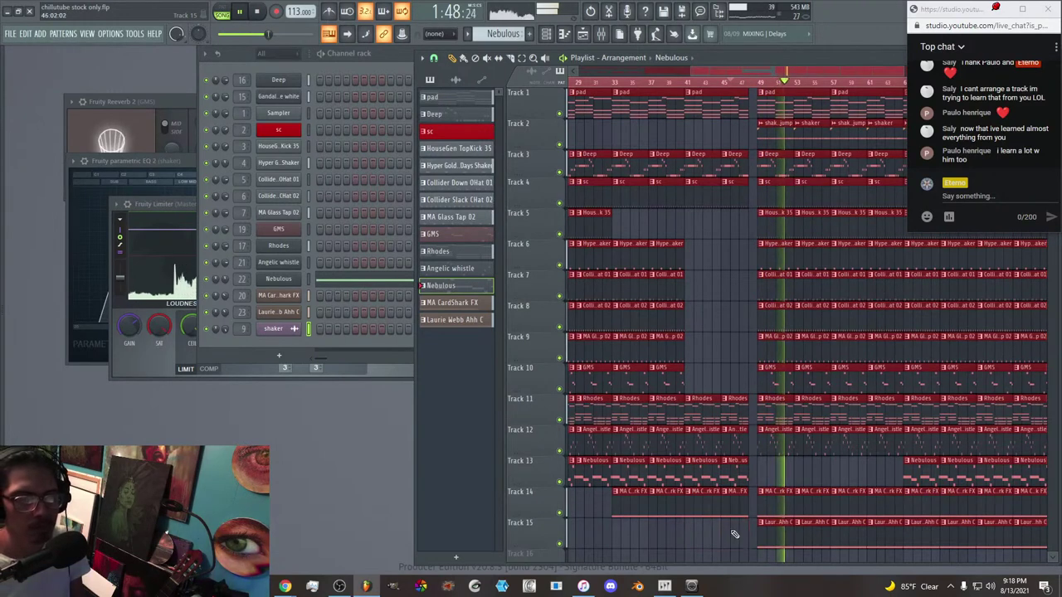
# Replay from around bar 31, delete the Nebulous clips from bar 41 up to the gap on Track 13, and save the project.
pyautogui.click(593, 82)
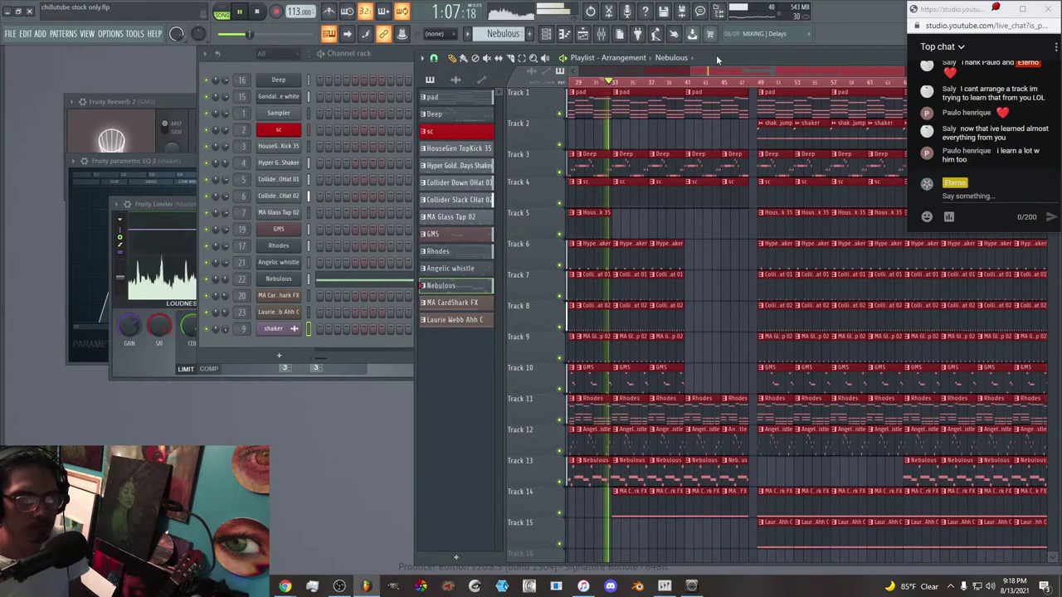
pyautogui.rightClick(734, 471)
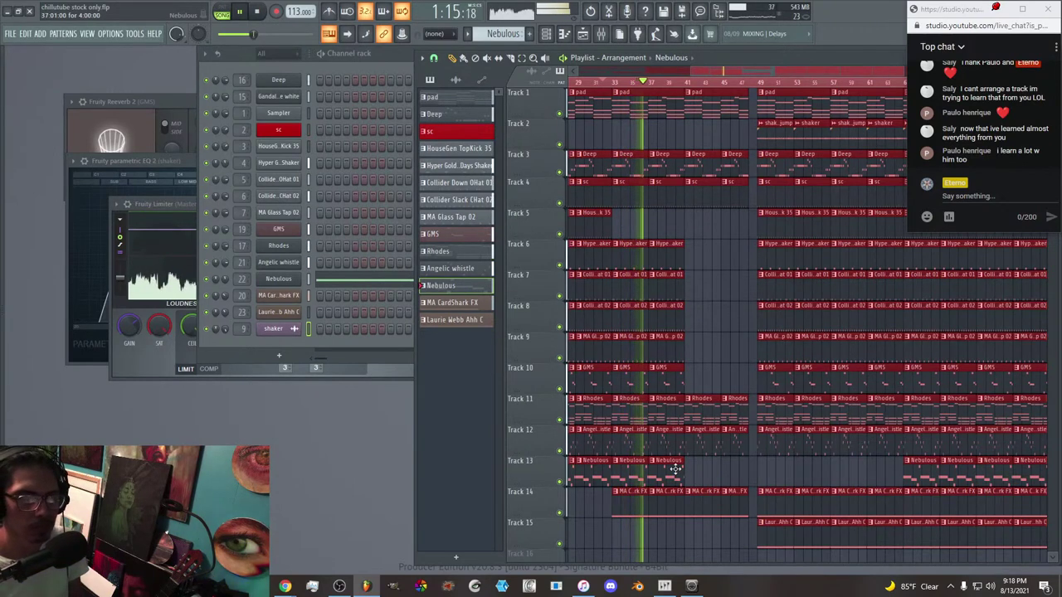
pyautogui.click(11, 33)
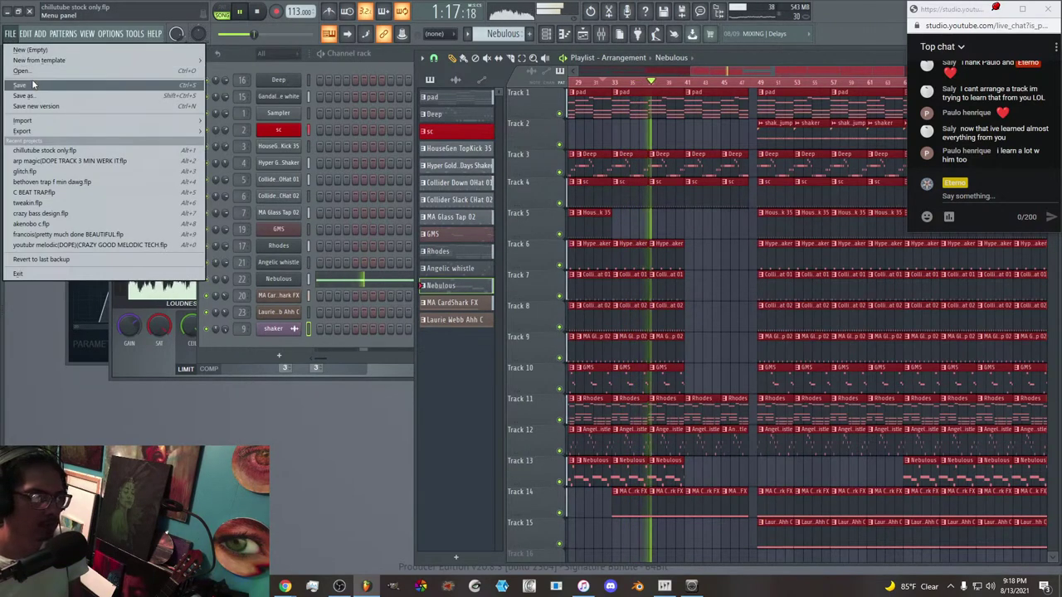
pyautogui.click(31, 80)
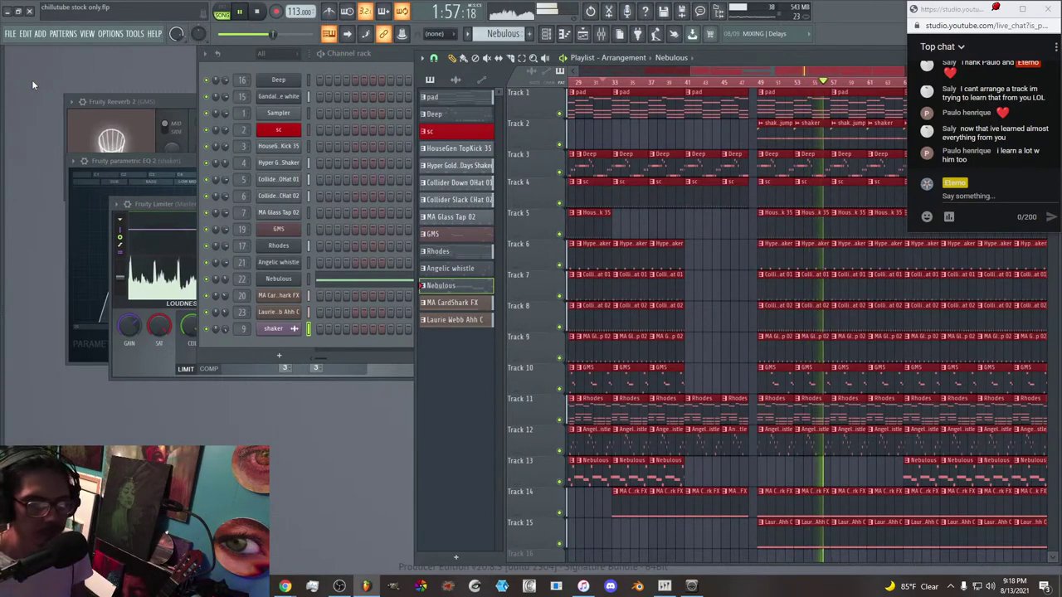
# Place Nebulous clips at bars 57 and 61 on Track 13 to fill bars 57 to 64.
pyautogui.click(834, 473)
pyautogui.click(869, 470)
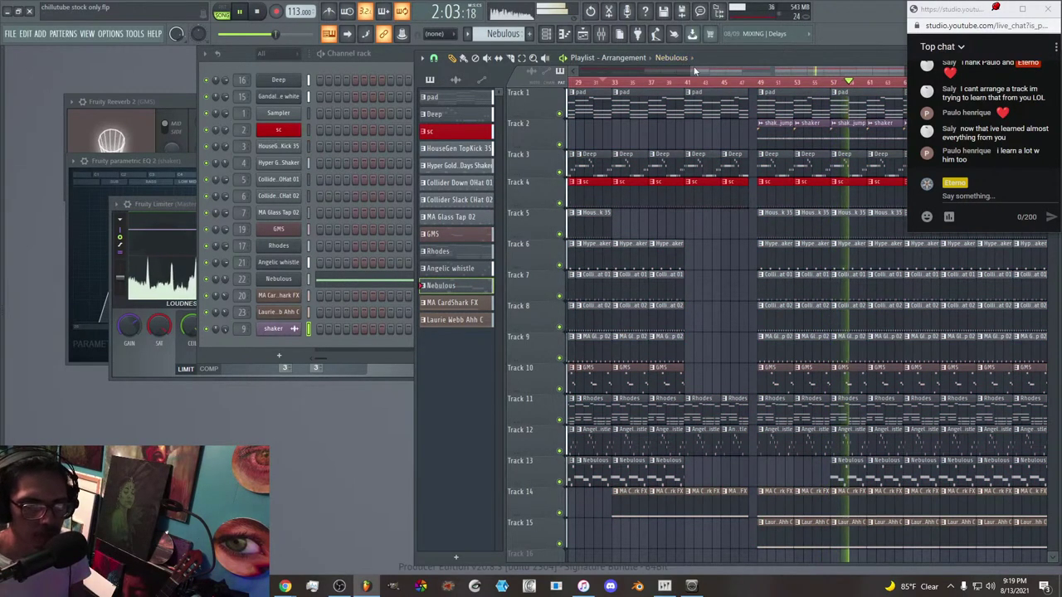
# Delete the Nebulous clips on Track 13 and the Laurie Webb Ahh clips on Track 15 from bars 65 to 80.
pyautogui.moveTo(700, 71); pyautogui.dragTo(760, 78)
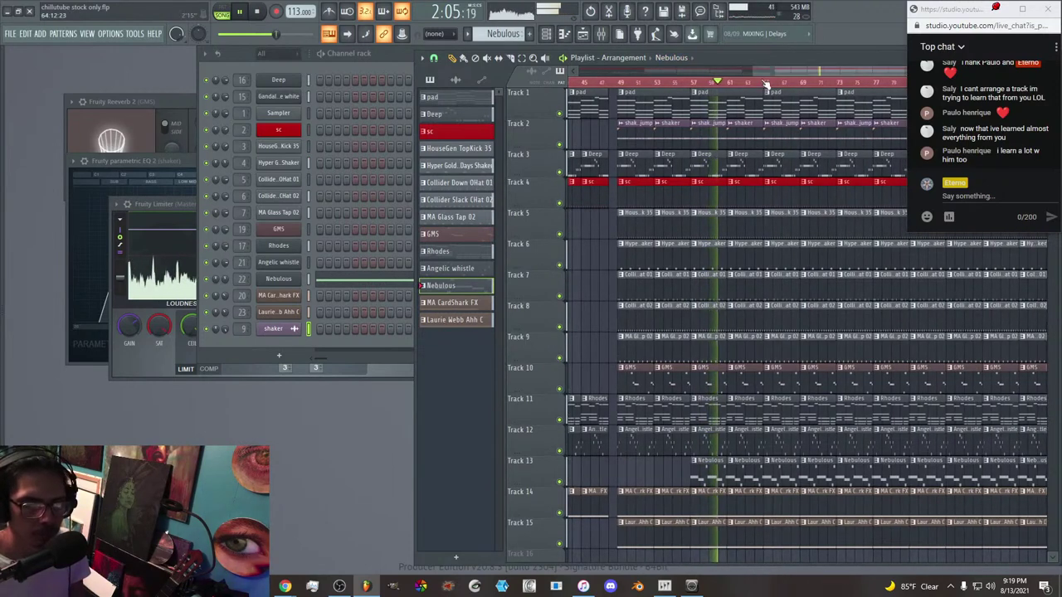
pyautogui.rightClick(781, 480)
pyautogui.rightClick(818, 485)
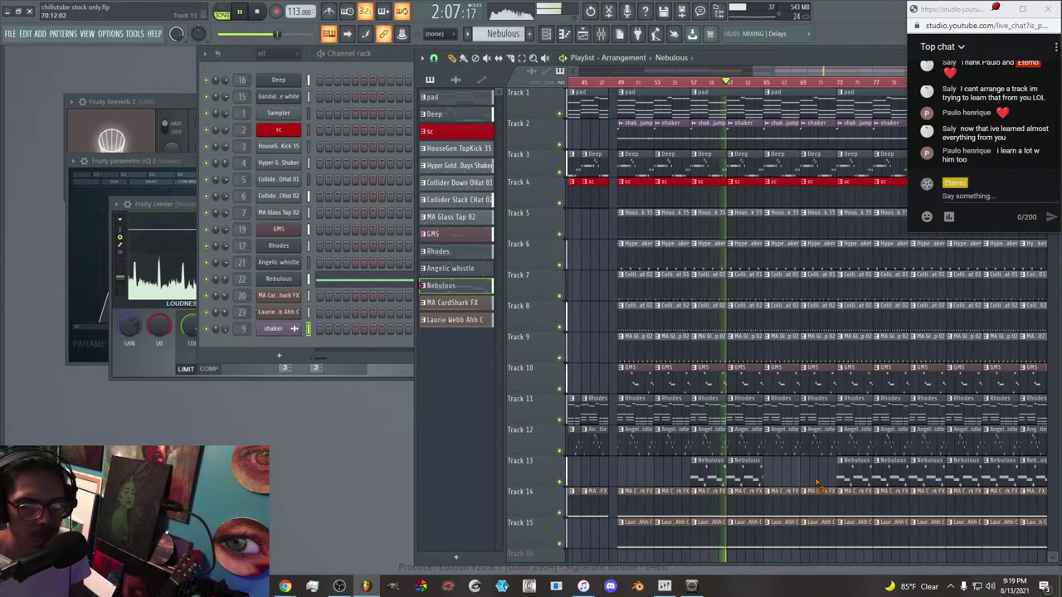
pyautogui.scroll(-3, 813, 473)
pyautogui.rightClick(780, 441)
pyautogui.rightClick(809, 452)
pyautogui.rightClick(858, 390)
pyautogui.rightClick(883, 390)
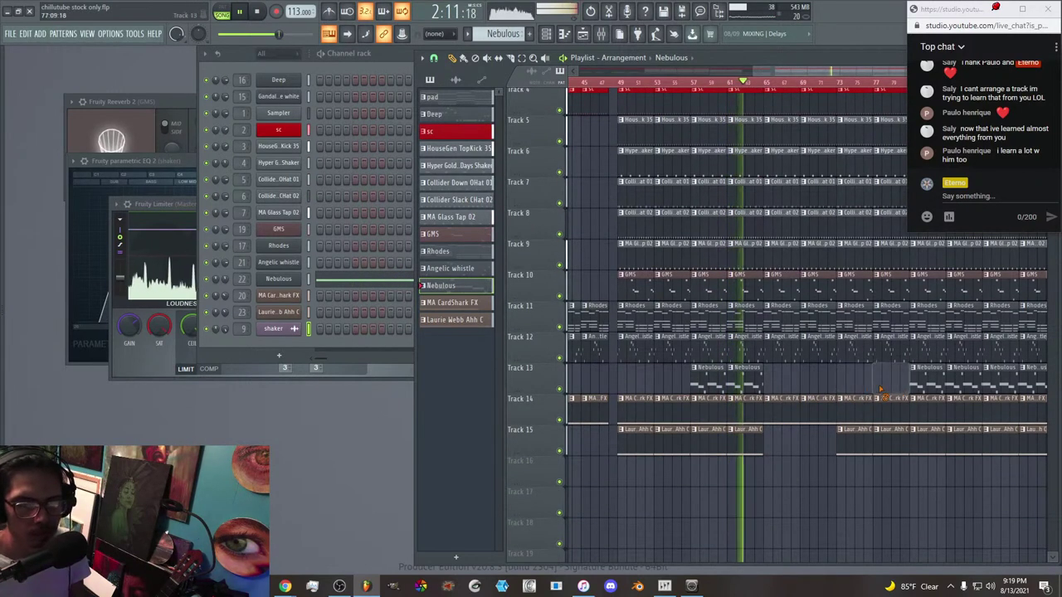
pyautogui.rightClick(861, 437)
pyautogui.rightClick(887, 437)
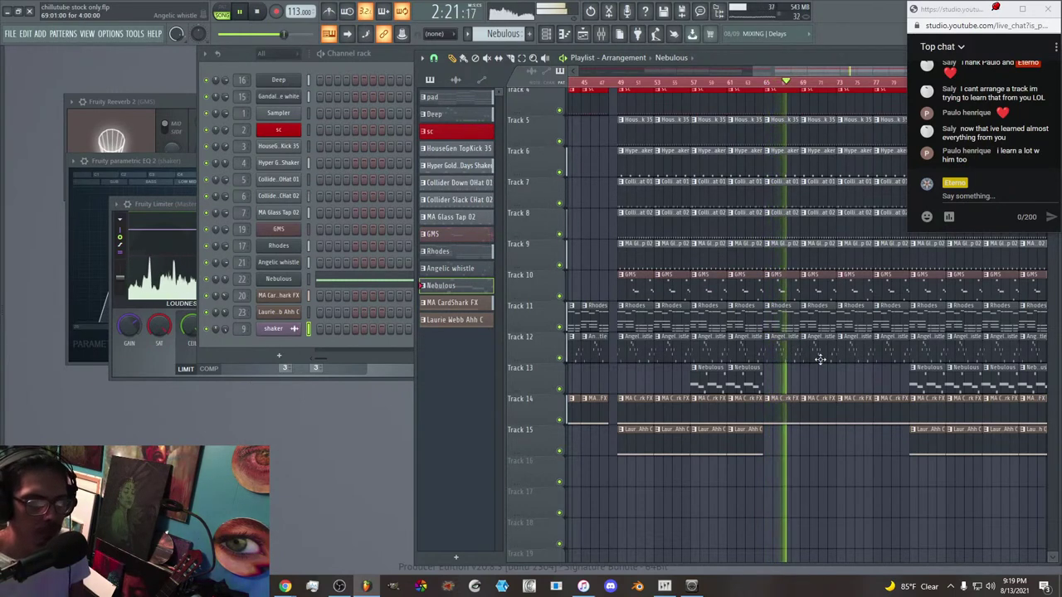
# Delete the Rhodes and Angelic whistle clips from bars 73 to 80 on Tracks 11 and 12.
pyautogui.moveTo(803, 72); pyautogui.dragTo(838, 72)
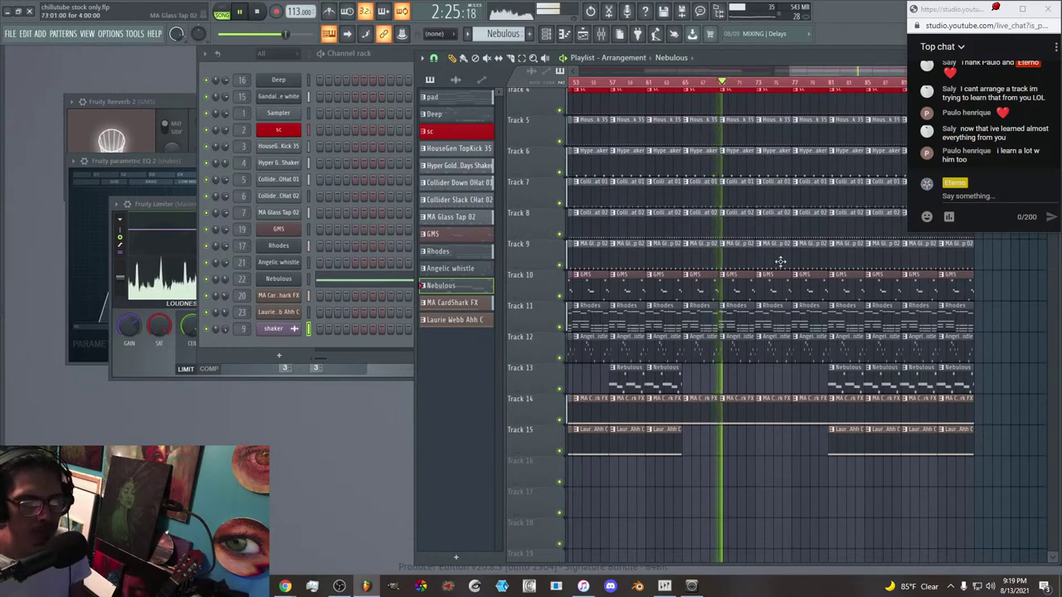
pyautogui.rightClick(772, 345)
pyautogui.rightClick(806, 347)
pyautogui.rightClick(775, 317)
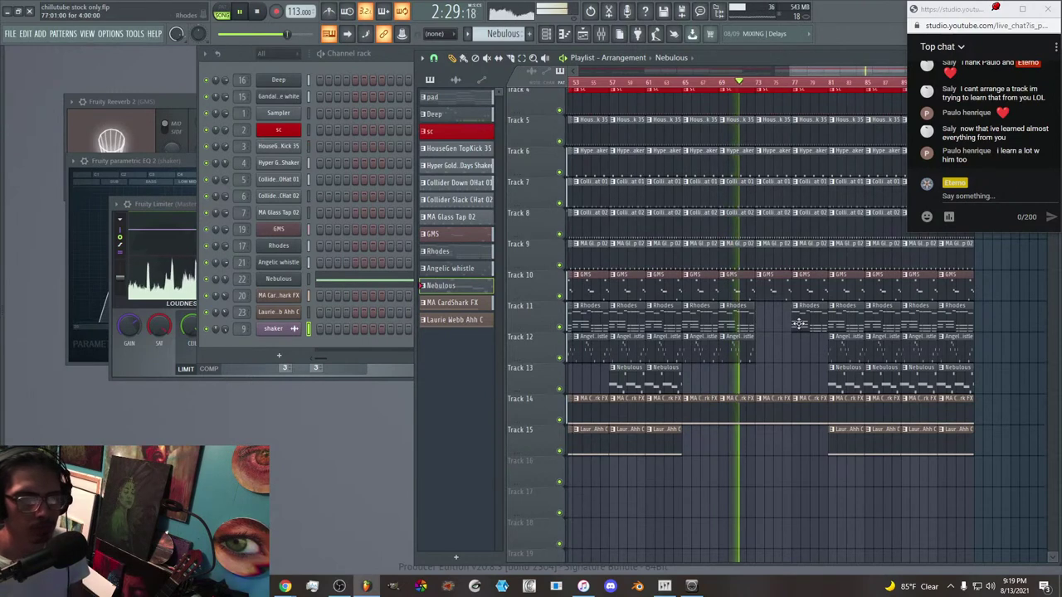
pyautogui.rightClick(798, 324)
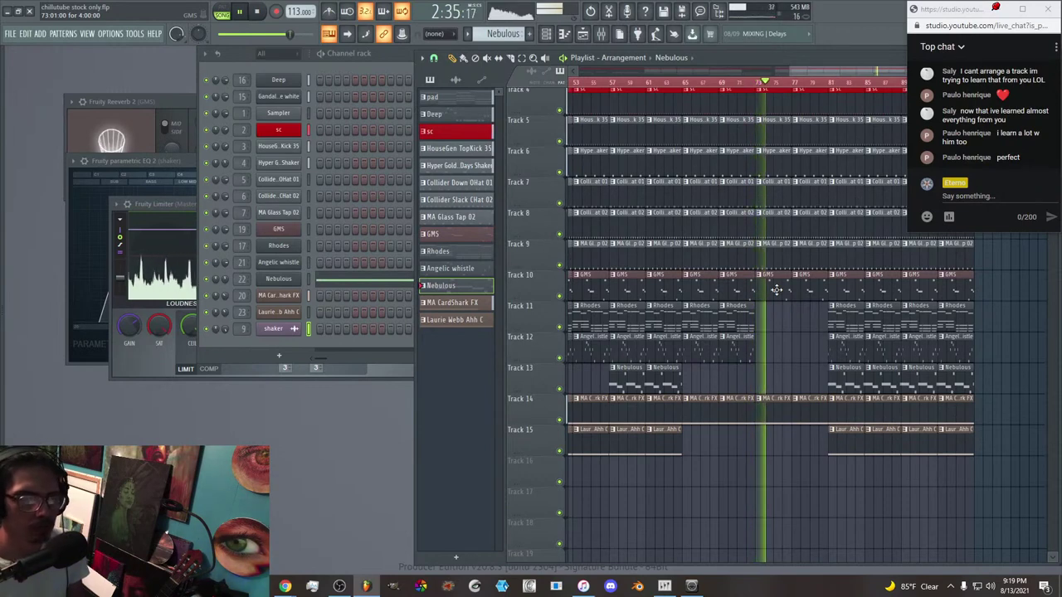
# Delete the shaker clips from bars 81 to 96 on Track 2.
pyautogui.moveTo(826, 69); pyautogui.dragTo(850, 70)
pyautogui.scroll(3, 827, 117)
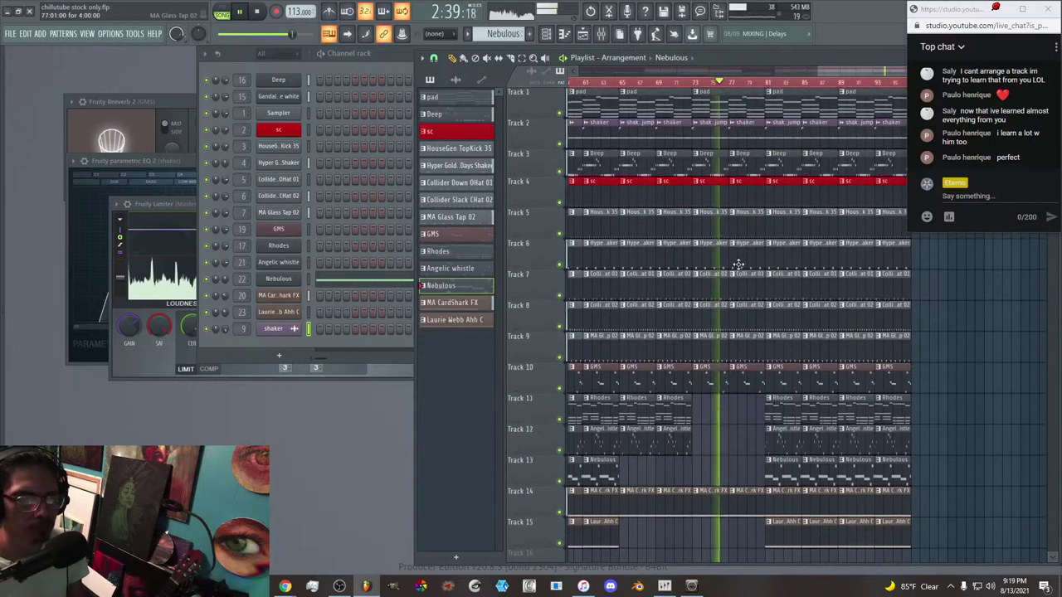
pyautogui.rightClick(858, 139)
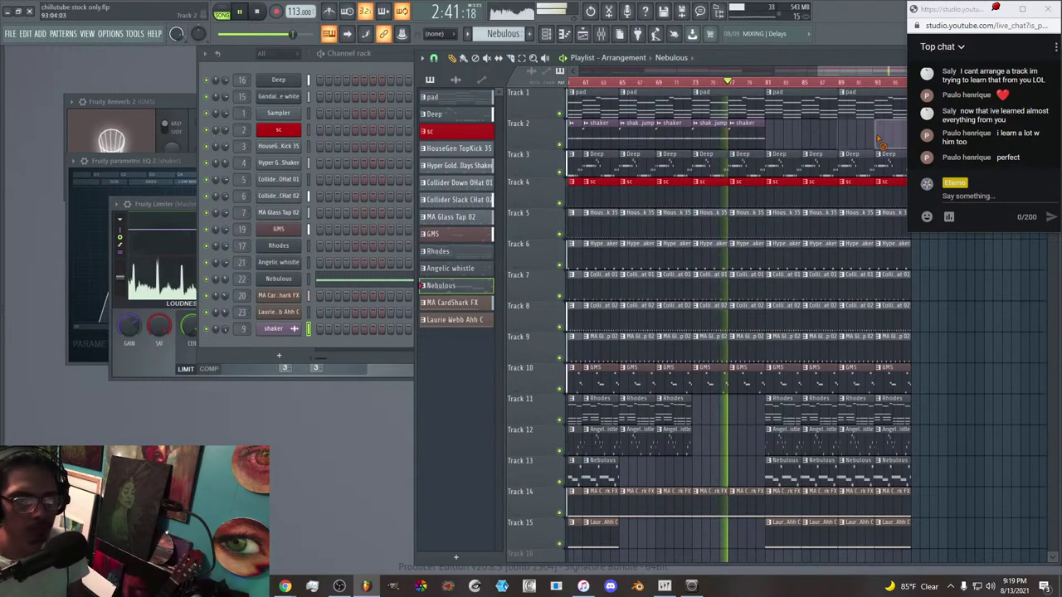
# Delete the Rhodes, Angelic whistle and Nebulous clips from bars 81 to 96 on Tracks 11 to 13.
pyautogui.moveTo(816, 71); pyautogui.dragTo(837, 73)
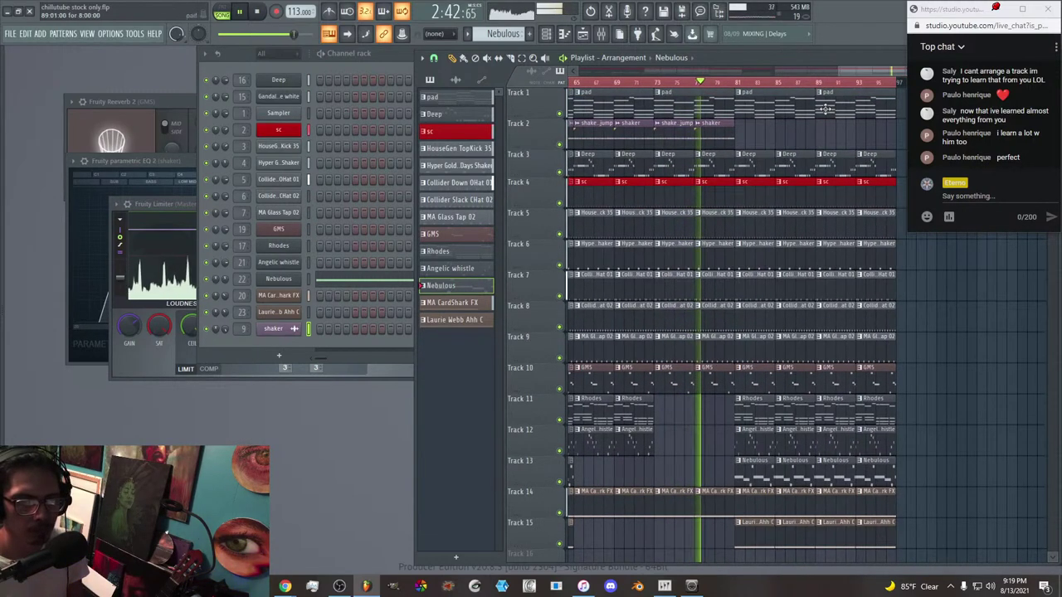
pyautogui.rightClick(750, 418)
pyautogui.rightClick(750, 442)
pyautogui.rightClick(756, 472)
pyautogui.rightClick(792, 475)
pyautogui.rightClick(794, 444)
pyautogui.rightClick(796, 415)
pyautogui.rightClick(826, 414)
pyautogui.rightClick(826, 447)
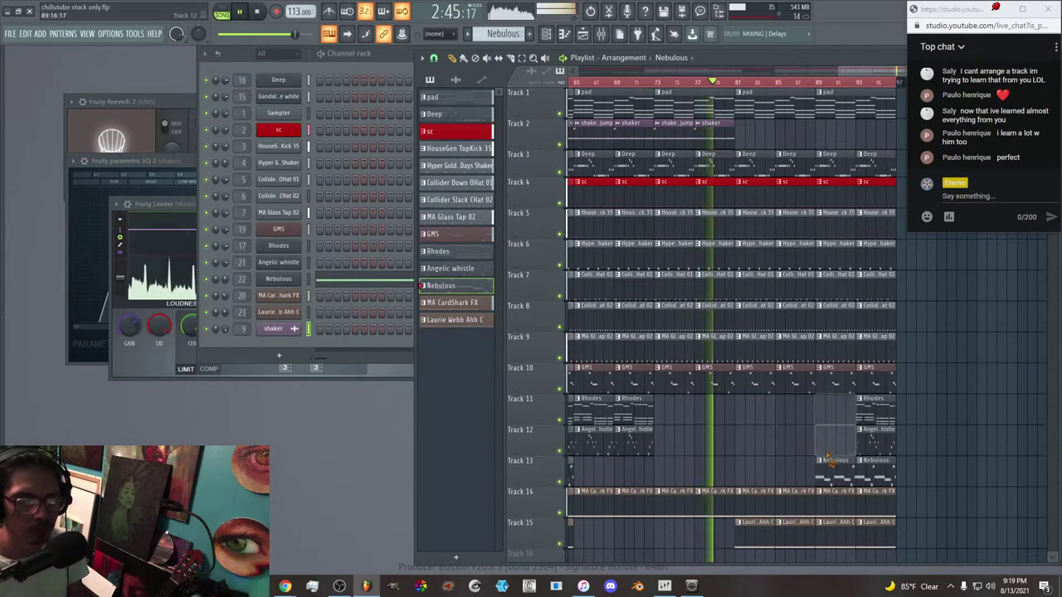
pyautogui.rightClick(835, 466)
pyautogui.rightClick(875, 466)
pyautogui.rightClick(875, 440)
pyautogui.rightClick(871, 413)
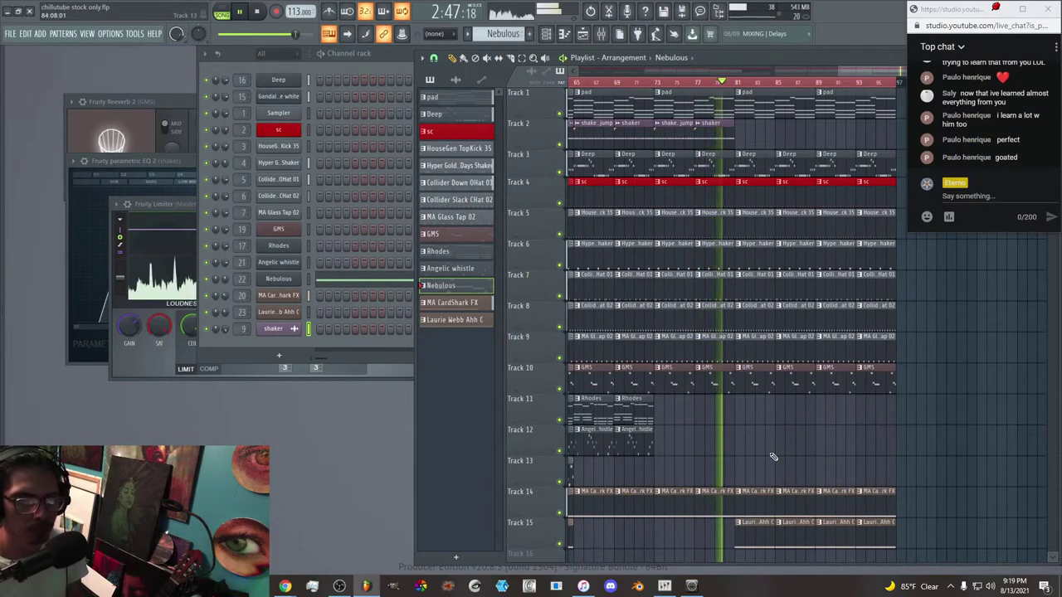
# Replace the HouseGen TopKick clip at bars 81 to 84 on Track 5 with a two-bar clip over bars 83 and 84.
pyautogui.rightClick(764, 217)
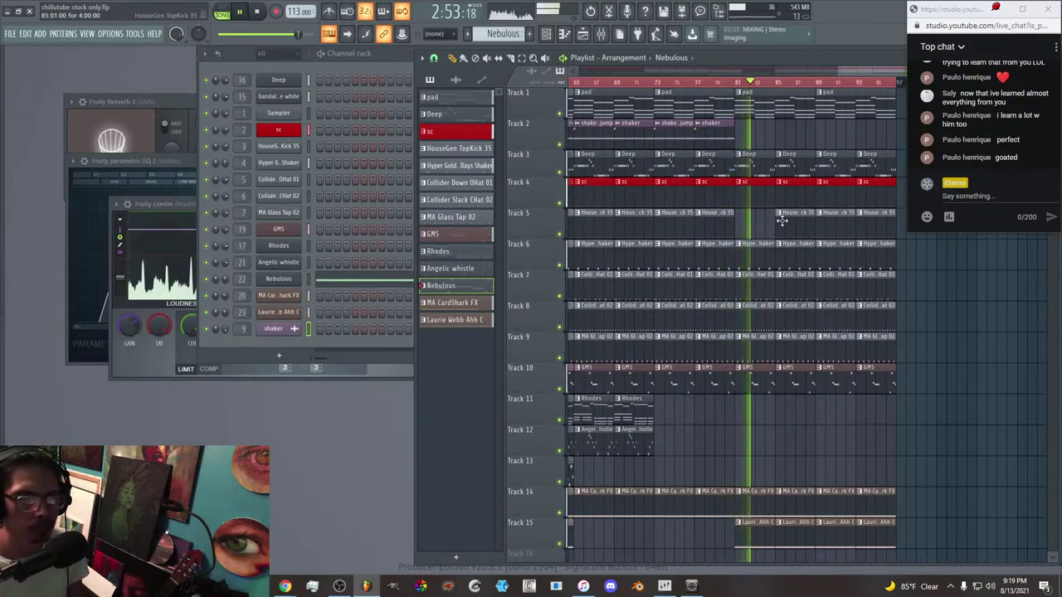
pyautogui.click(781, 221)
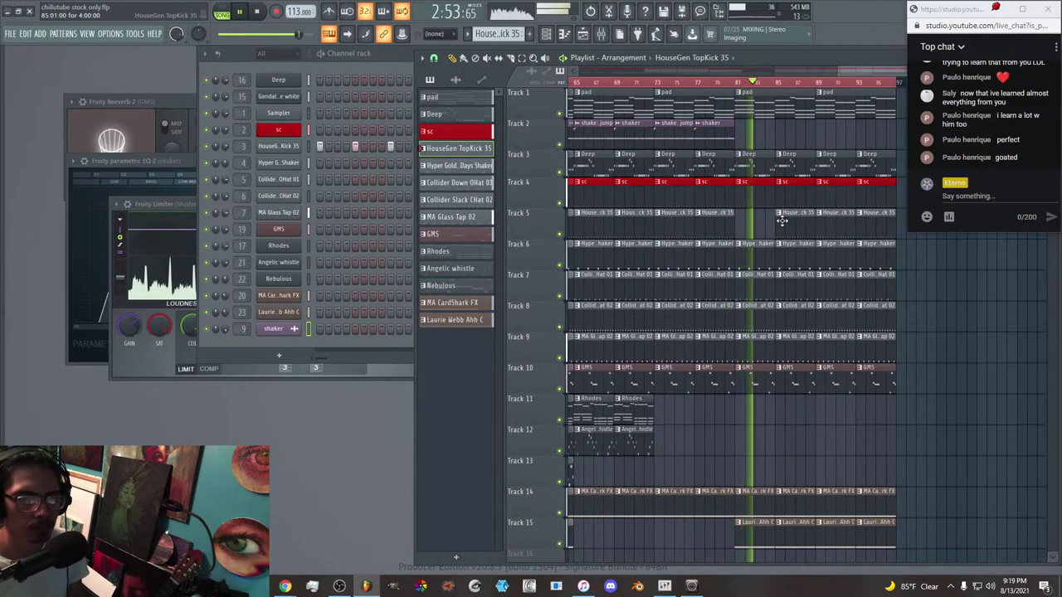
pyautogui.click(737, 223)
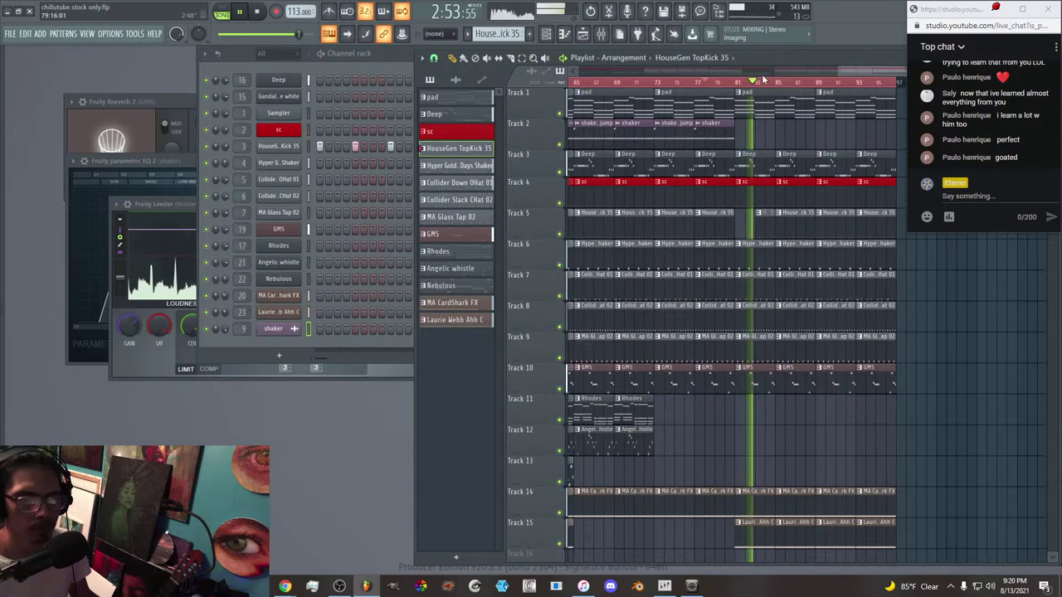
# Delete the Laurie Webb Ahh clips from bars 89 to 96 on Track 15.
pyautogui.moveTo(836, 72); pyautogui.dragTo(868, 75)
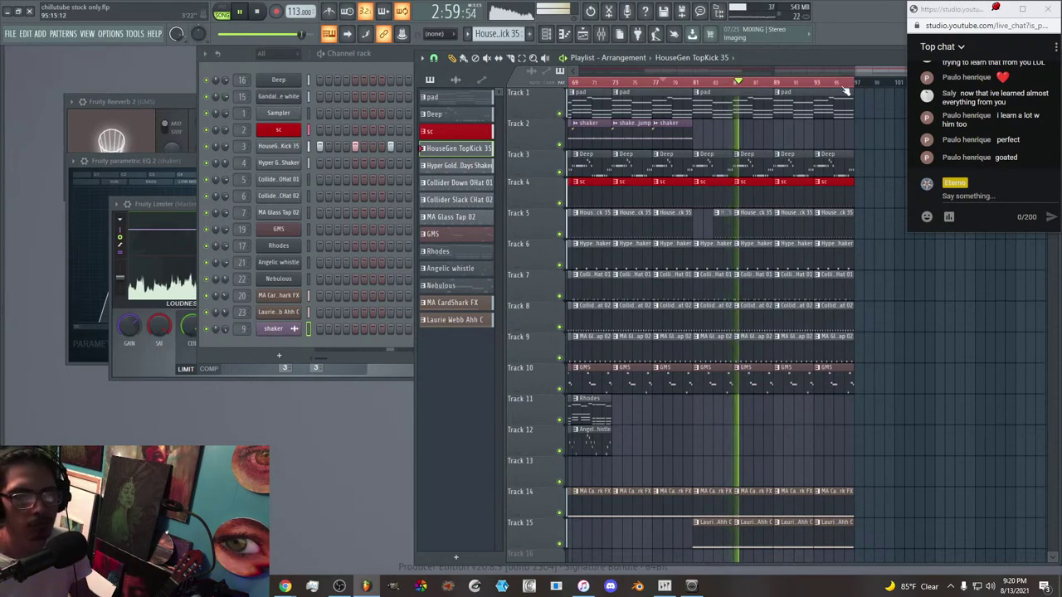
pyautogui.rightClick(802, 536)
pyautogui.rightClick(827, 545)
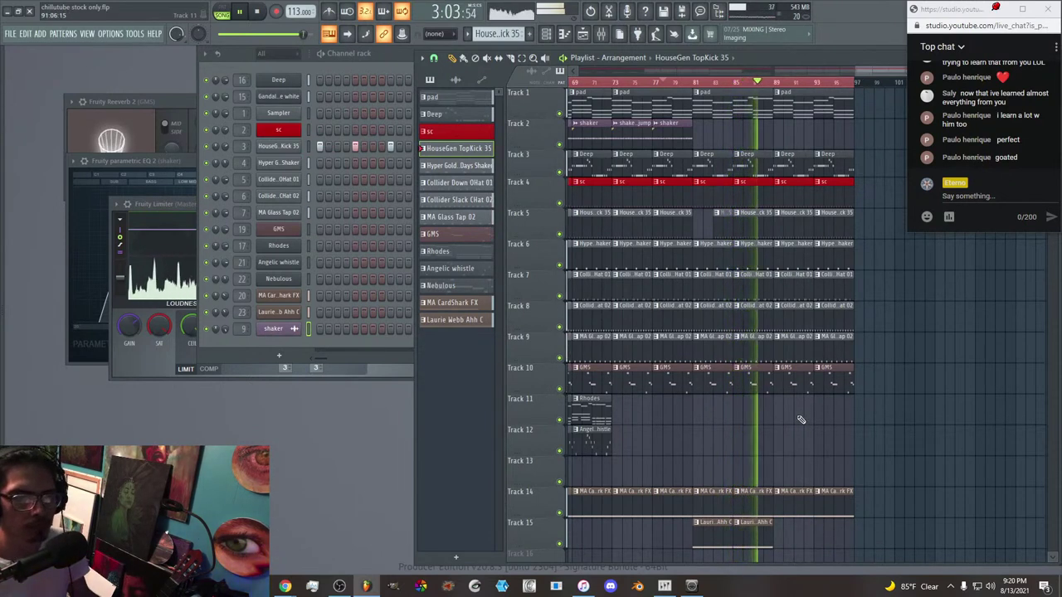
# Pick up the Angelic whistle pattern and place its clips at bars 89 and 93 on Track 12.
pyautogui.click(592, 433)
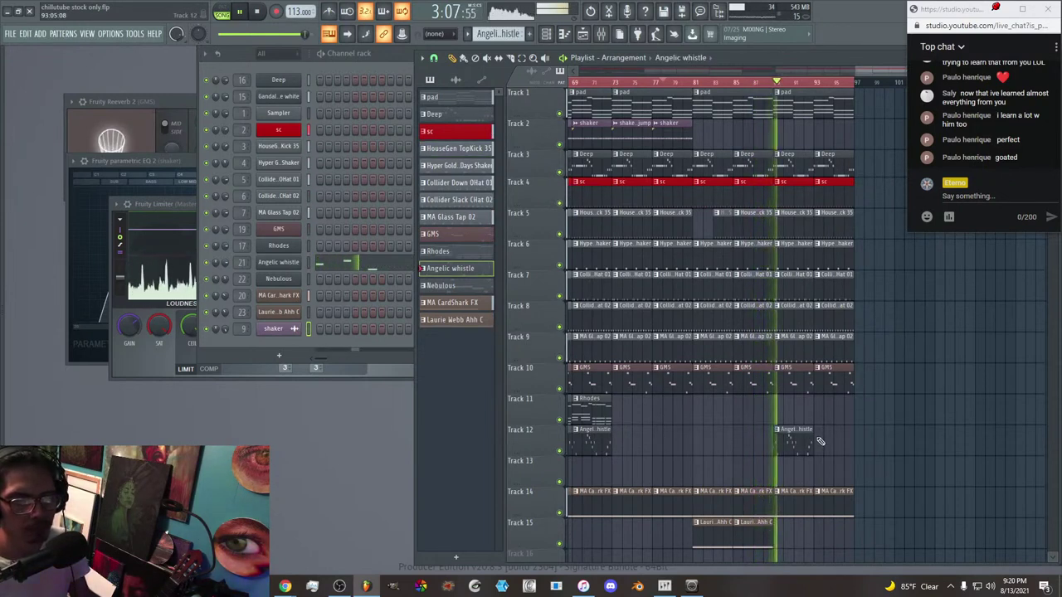
pyautogui.click(819, 440)
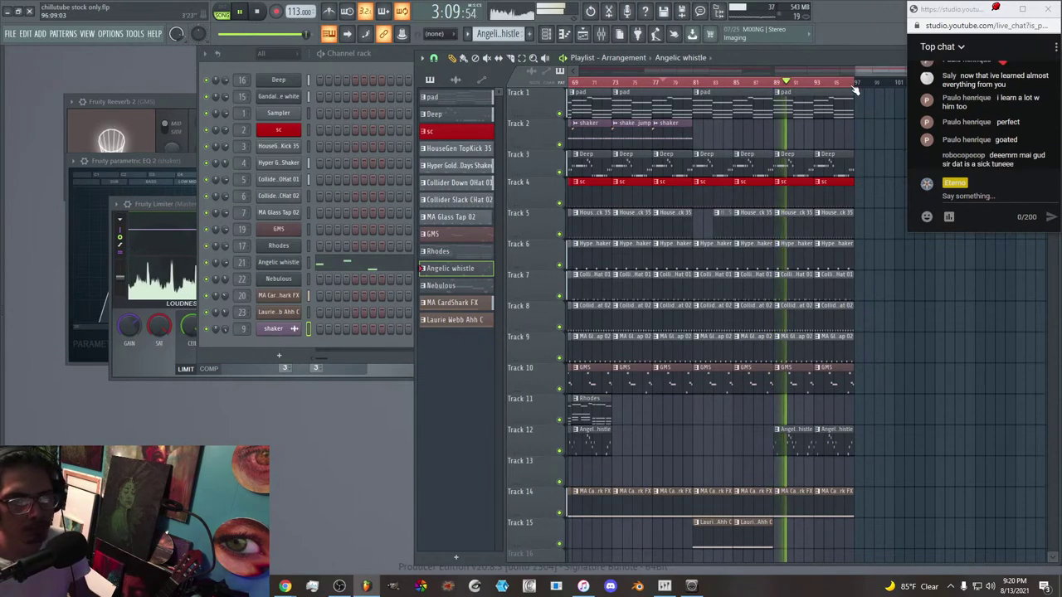
# Duplicate the clips of bars 89 to 96 on Tracks 1 to 12 into bars 97 to 104, and select the whole arrangement.
pyautogui.moveTo(867, 73); pyautogui.dragTo(887, 76)
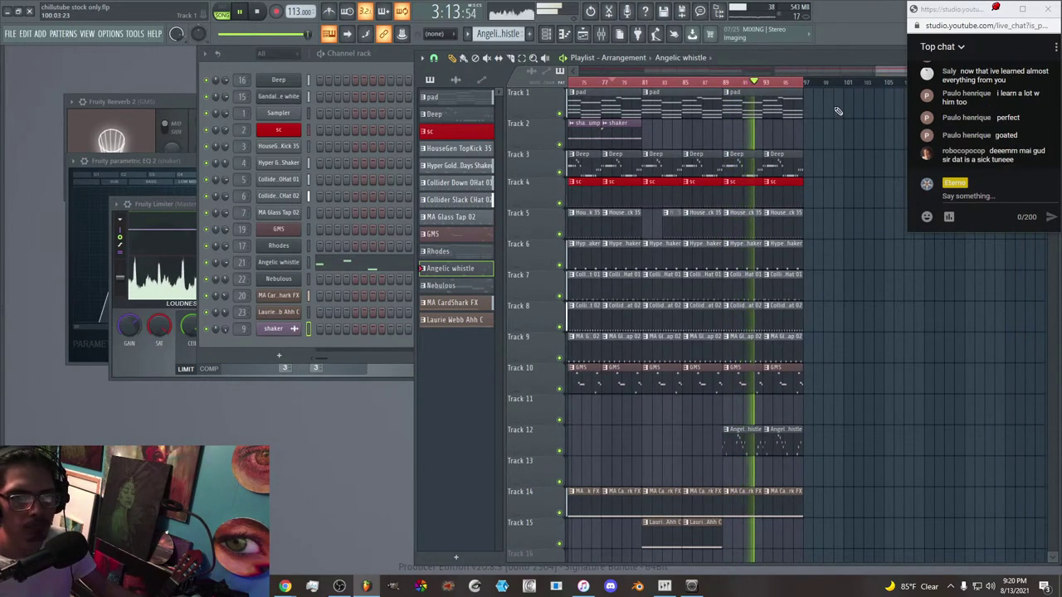
pyautogui.moveTo(832, 103); pyautogui.dragTo(817, 446)
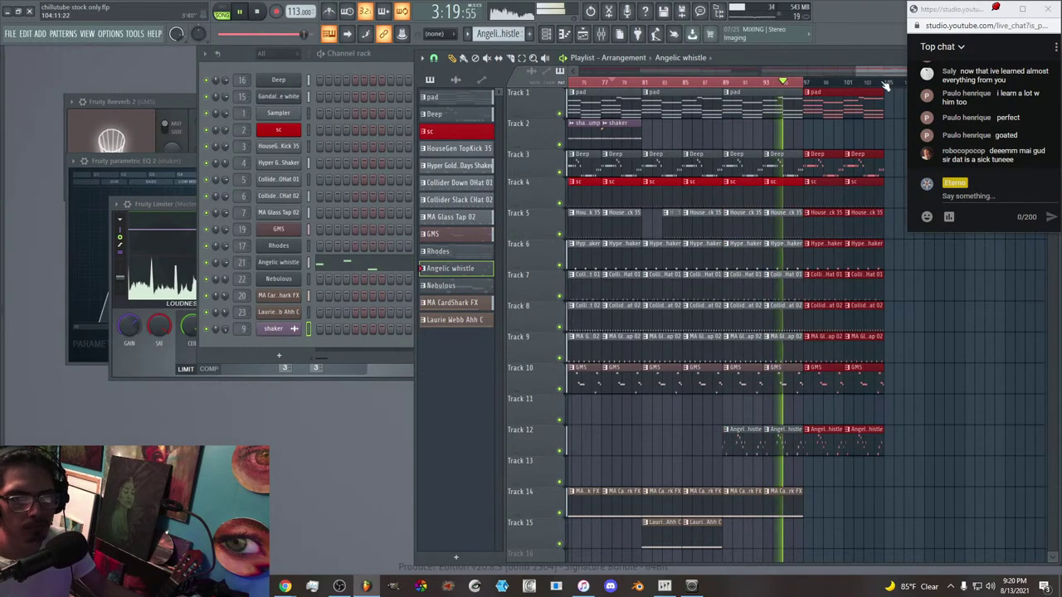
pyautogui.hotkey('ctrl', 'a')
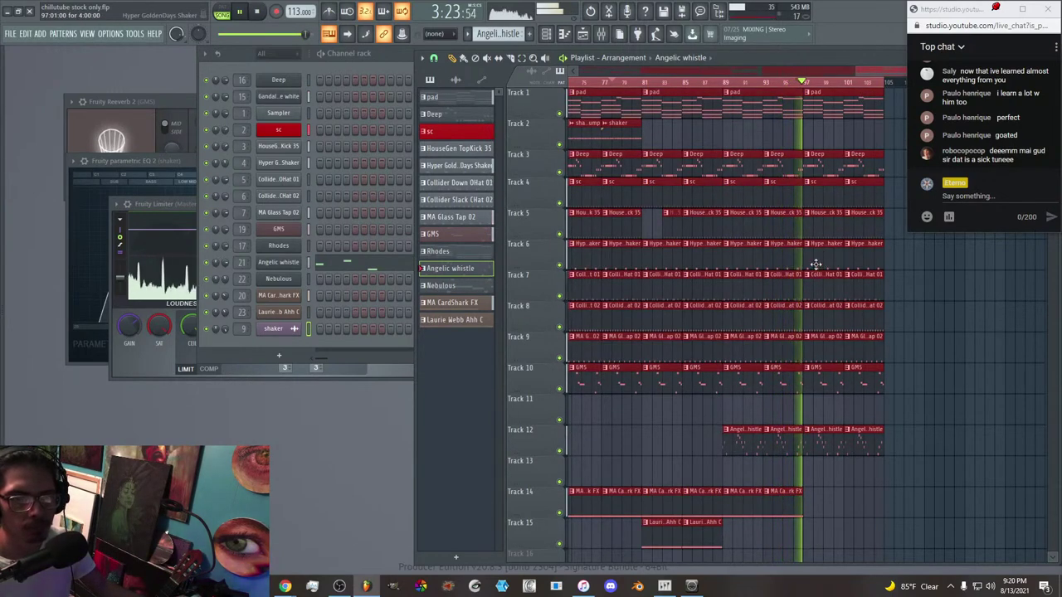
# Delete the MA Glass Tap and Angelic whistle clips from bars 97 to 104 on Tracks 9 and 12.
pyautogui.rightClick(819, 347)
pyautogui.rightClick(863, 352)
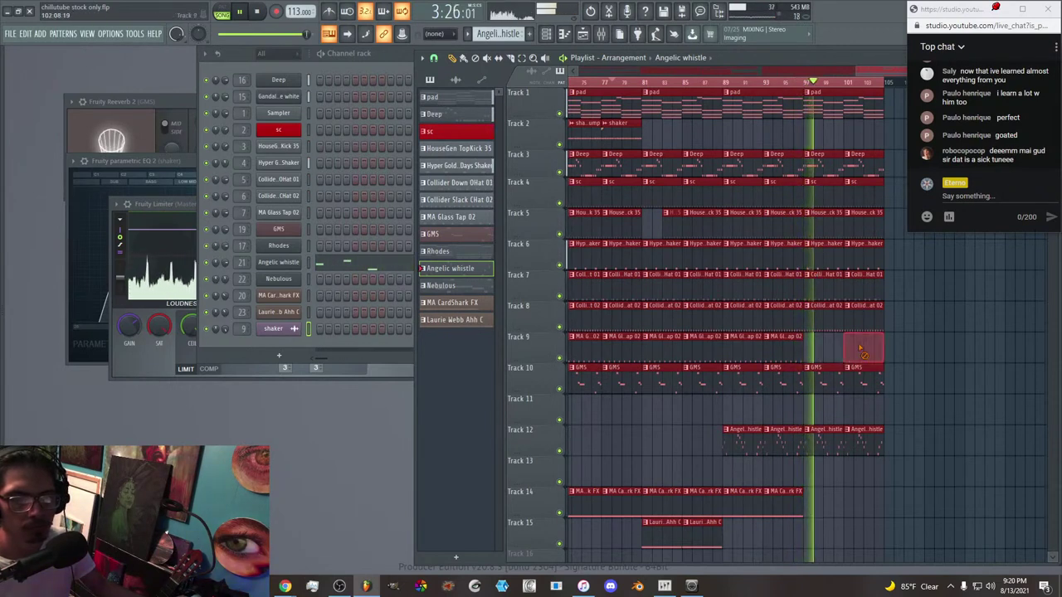
pyautogui.rightClick(829, 441)
pyautogui.rightClick(865, 444)
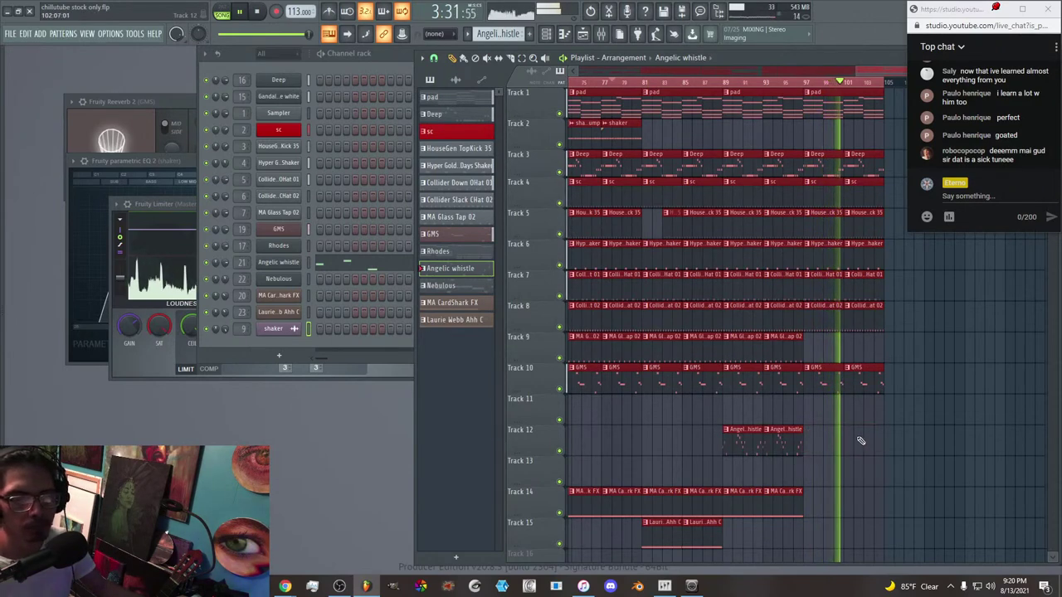
# Duplicate the remaining clips of bars 97 to 104 into bars 105 to 112, leaving out the GMS clips on Track 10.
pyautogui.moveTo(899, 88); pyautogui.dragTo(825, 385)
pyautogui.hotkey('ctrl', 'b')
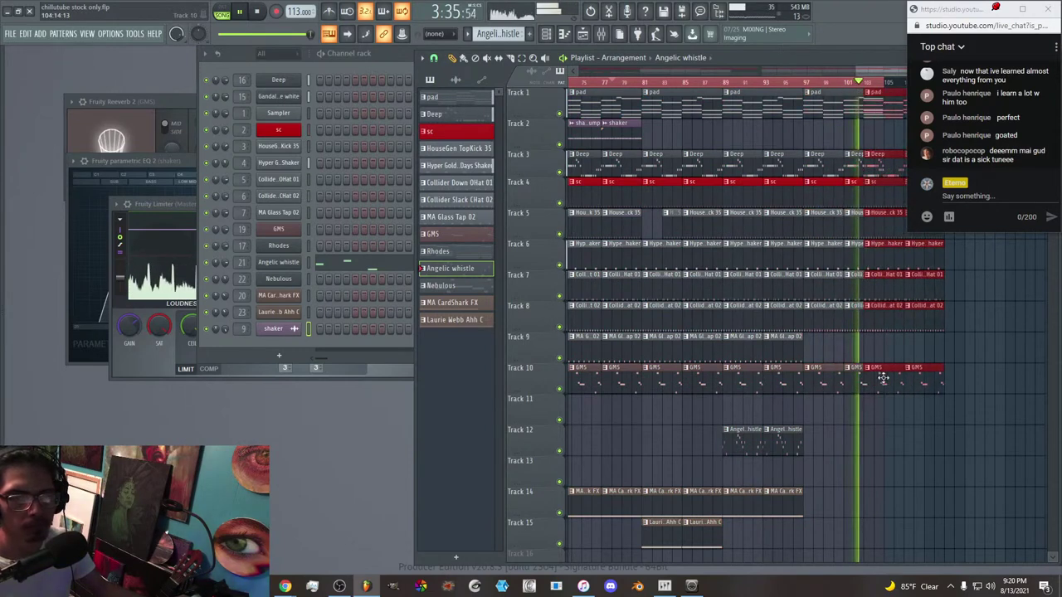
pyautogui.rightClick(896, 377)
pyautogui.rightClick(942, 377)
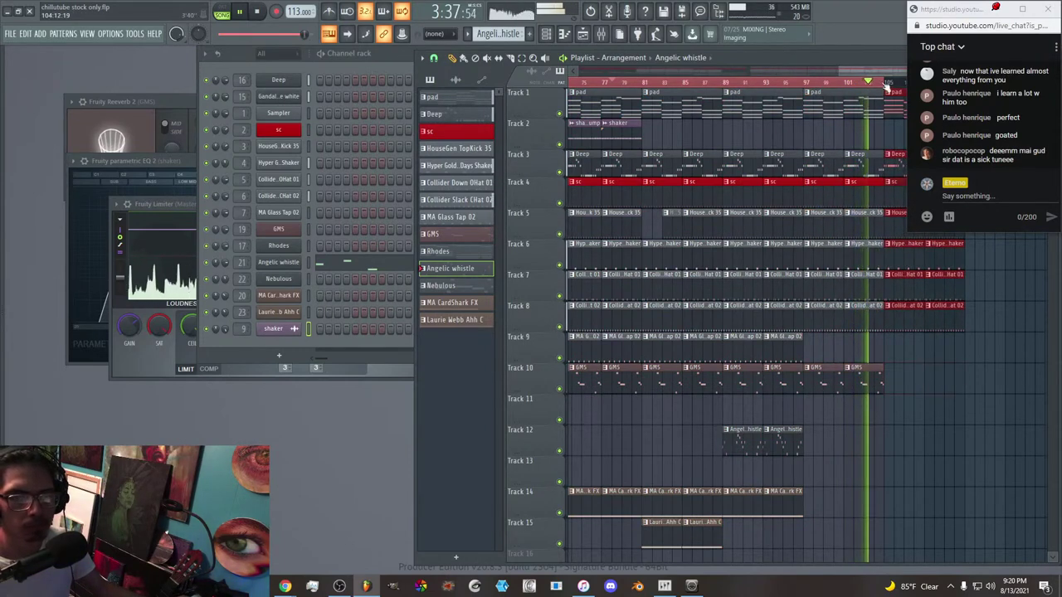
# Delete the HouseGen TopKick clips from bars 105 to 112 on Track 5.
pyautogui.moveTo(884, 73); pyautogui.dragTo(931, 75)
pyautogui.hotkey('ctrl', 'a')
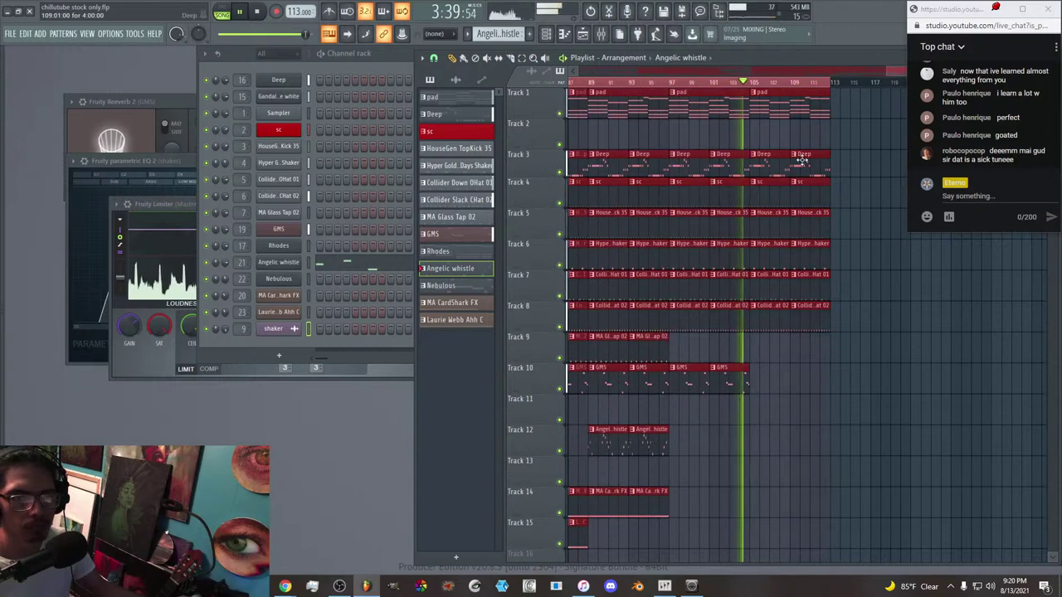
pyautogui.rightClick(771, 223)
pyautogui.rightClick(802, 224)
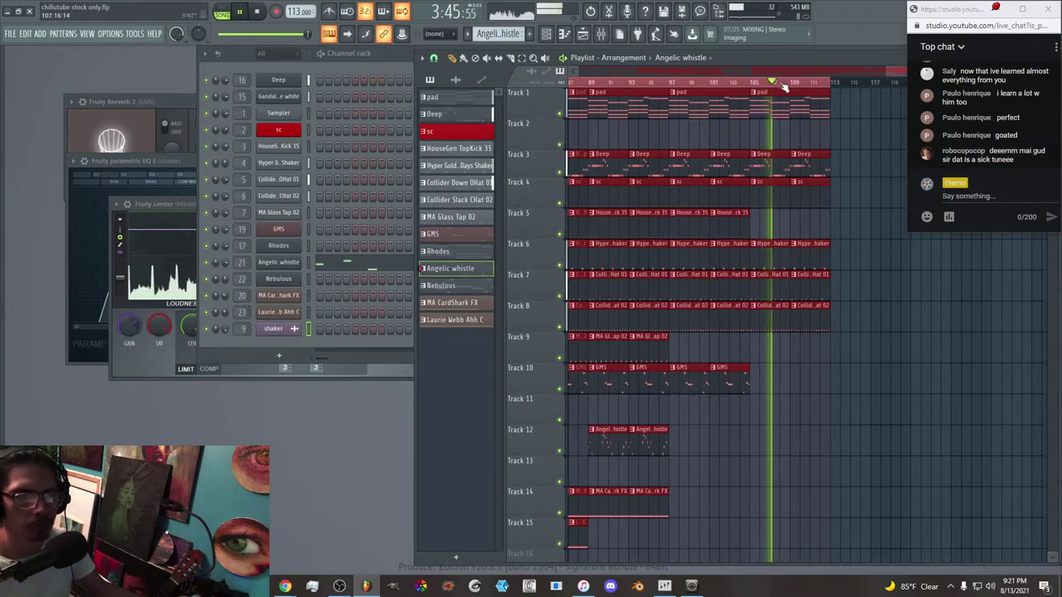
pyautogui.scroll(-4, 772, 75)
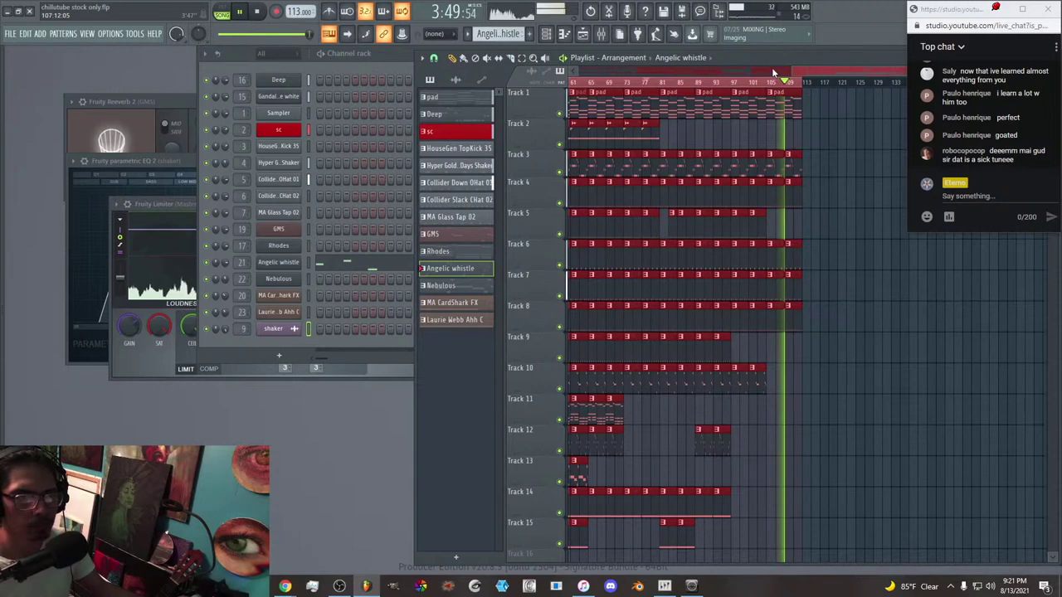
# Check the mixer levels while the ending plays past bar 113, stop playback and save the project.
pyautogui.click(614, 39)
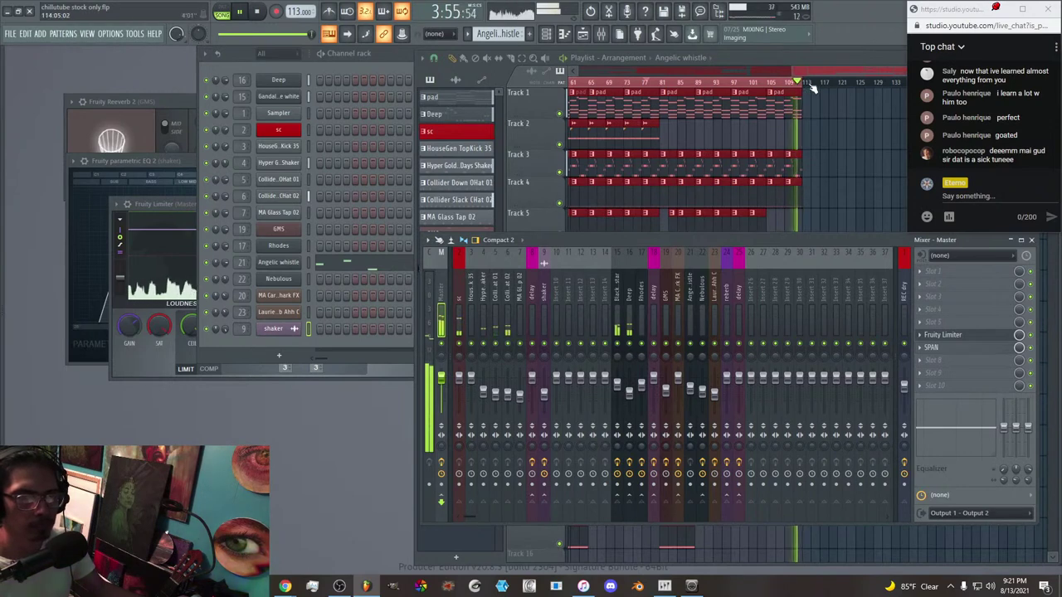
pyautogui.press('F9')
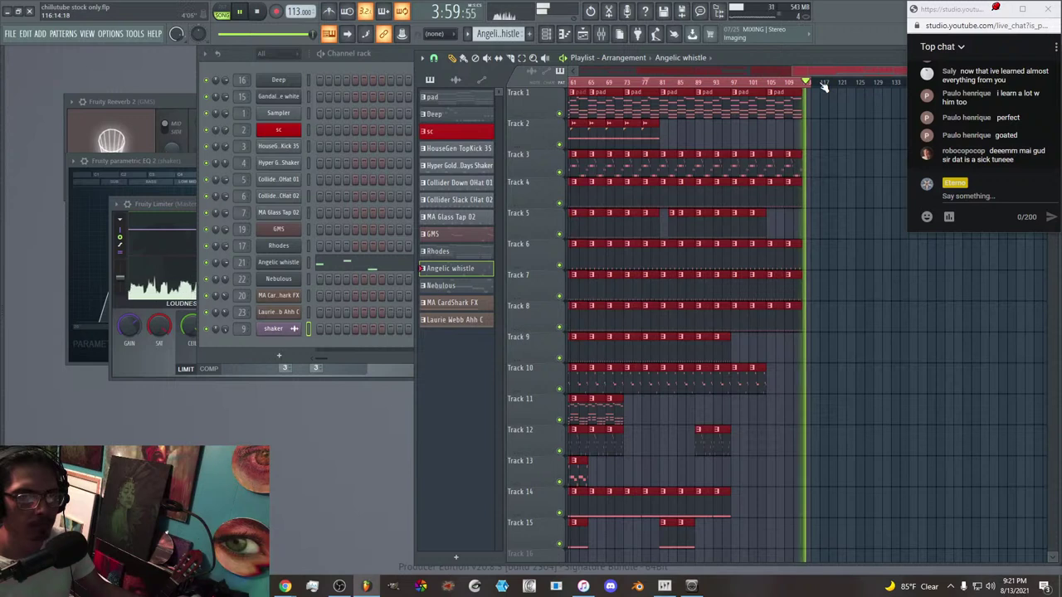
pyautogui.press('space')
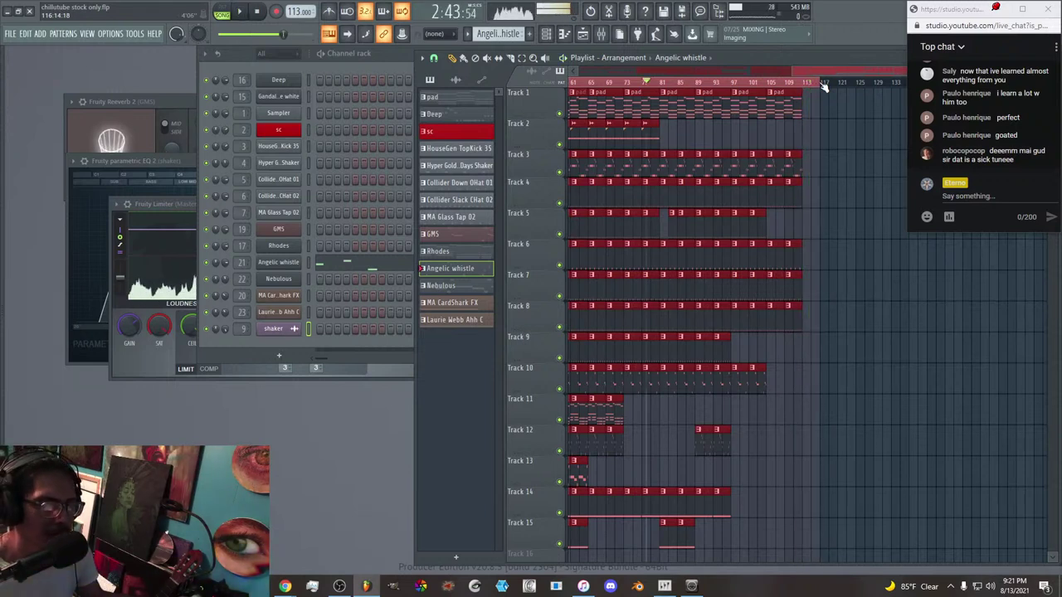
pyautogui.click(10, 36)
pyautogui.click(26, 86)
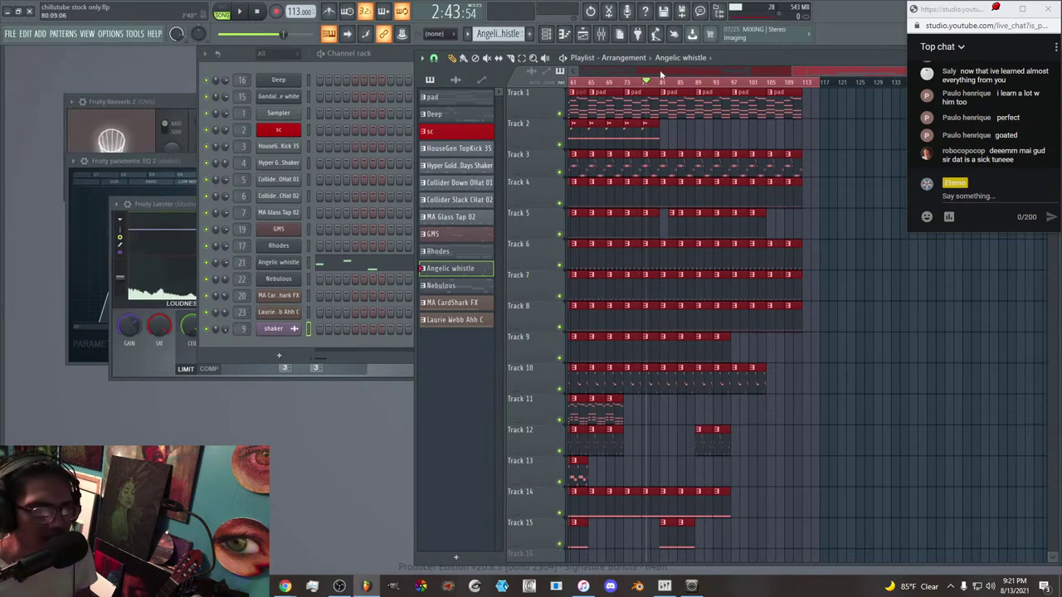
# Examine the arrangement's length up to bar 115, clear the selection and return the playhead to bar 1.
pyautogui.click(818, 85)
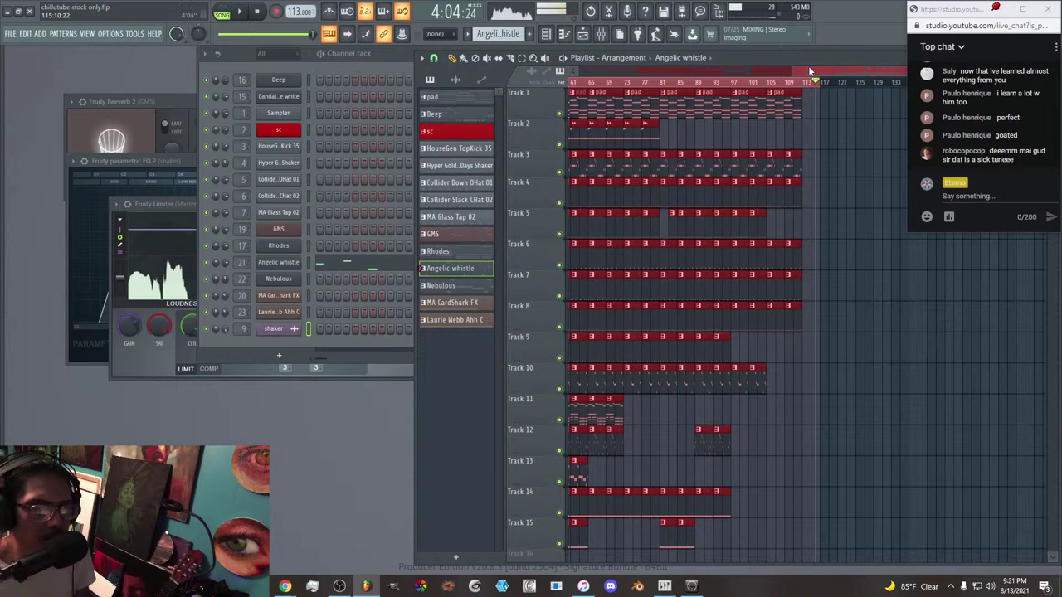
pyautogui.scroll(-4, 810, 72)
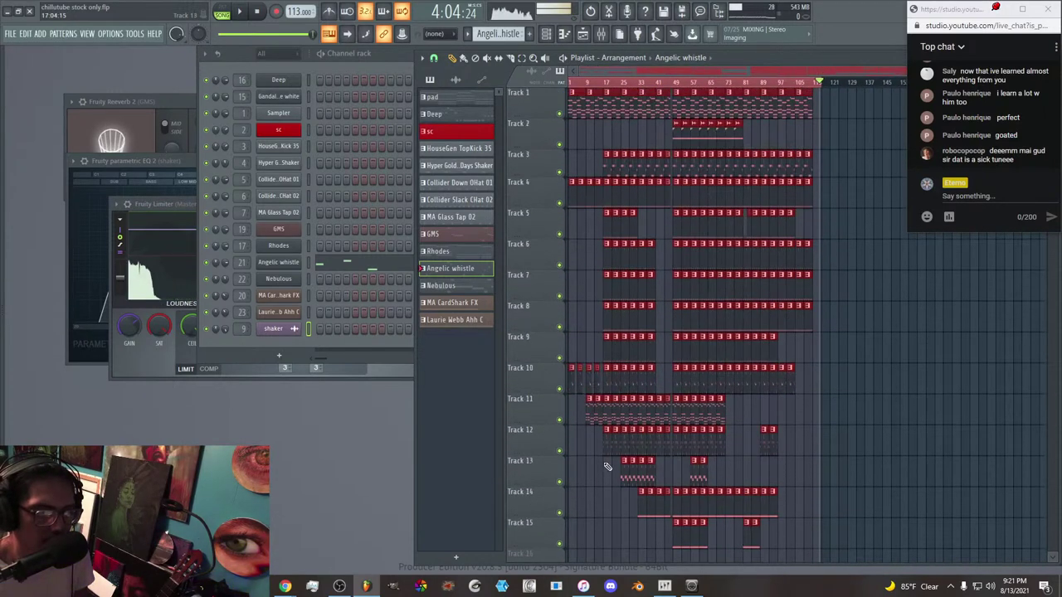
pyautogui.click(564, 83)
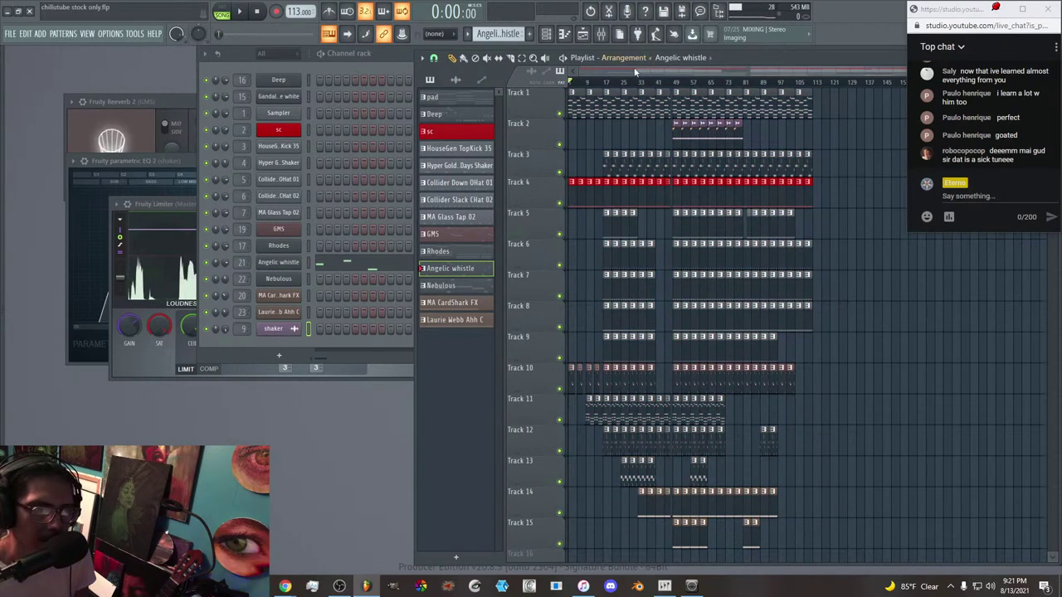
pyautogui.scroll(5, 608, 79)
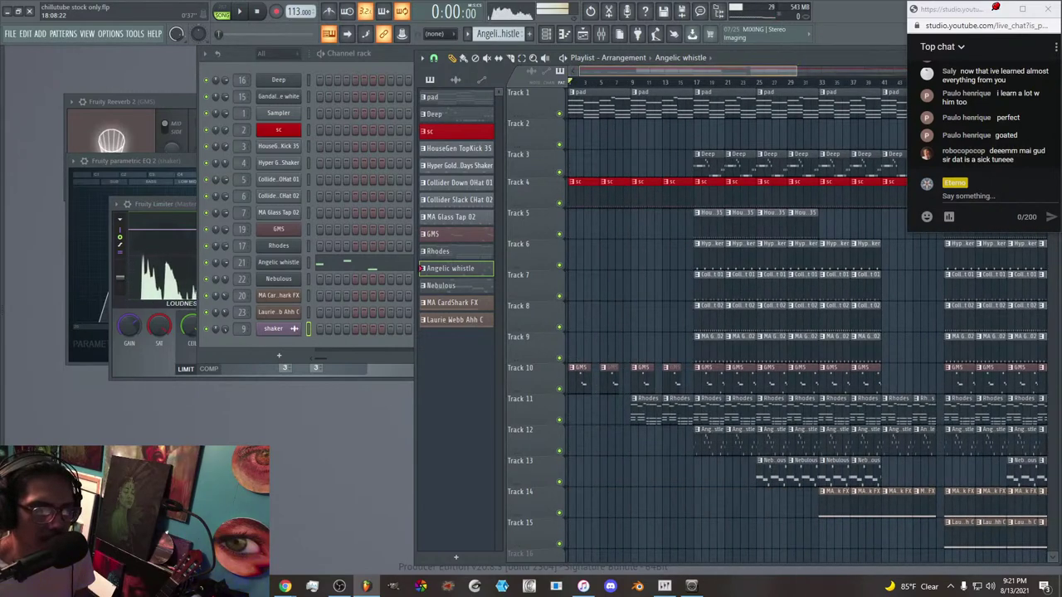
pyautogui.scroll(-2, 606, 72)
pyautogui.scroll(-3, 646, 331)
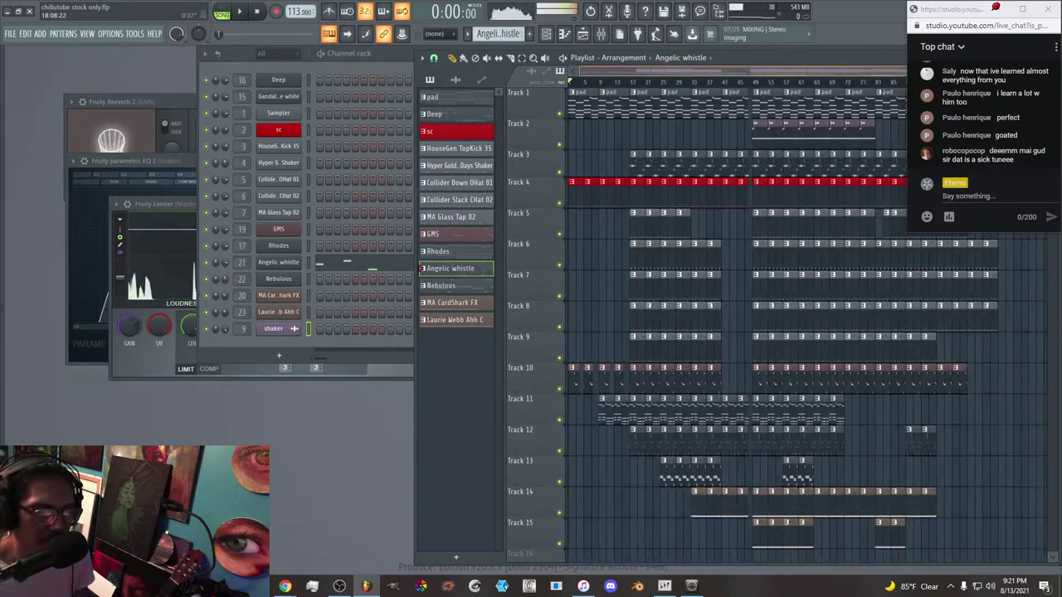
pyautogui.scroll(-8, 647, 332)
pyautogui.scroll(8, 650, 343)
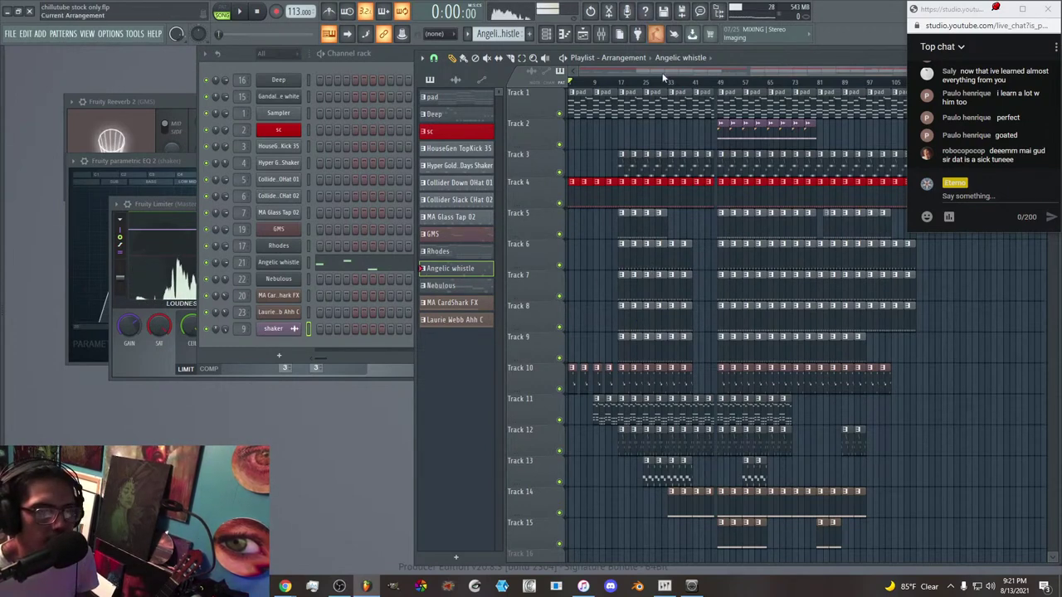
# Play the song from the start with the Master track's Fruity Limiter and SPAN laid out one above the other, and stop playback.
pyautogui.click(601, 33)
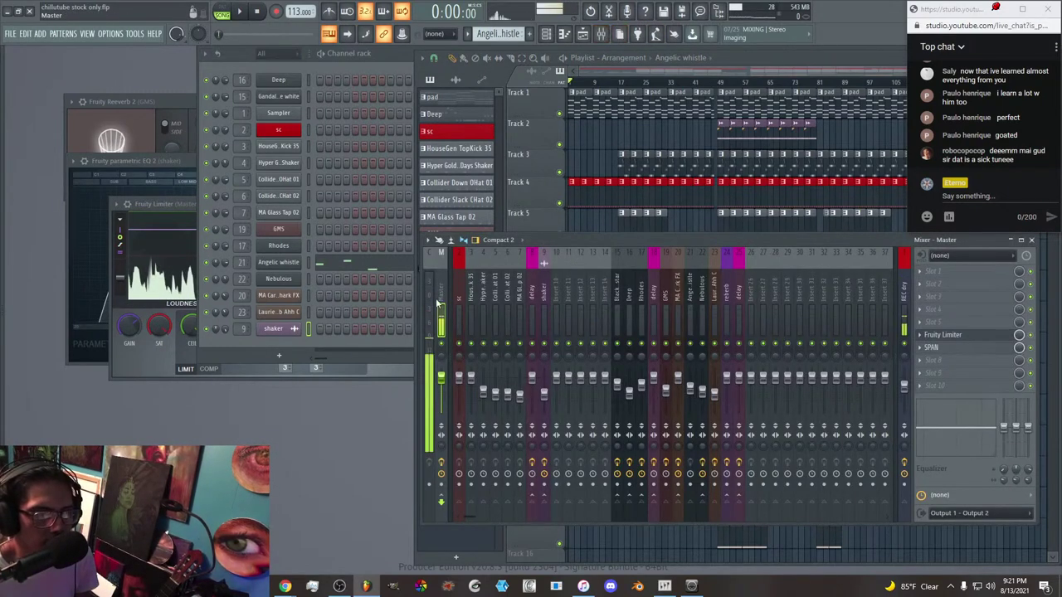
pyautogui.click(966, 336)
pyautogui.click(967, 336)
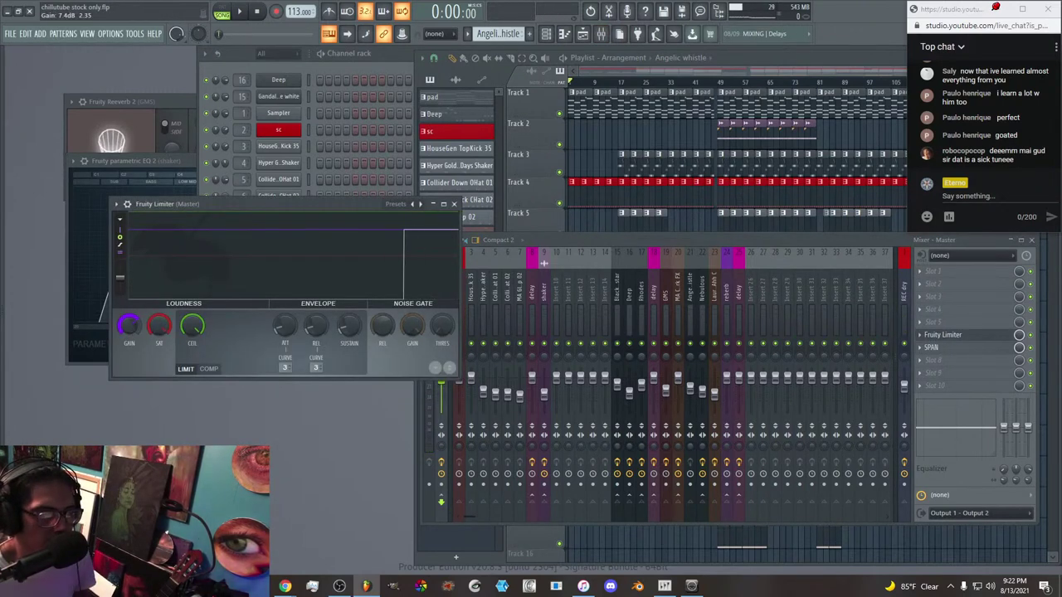
pyautogui.press('space')
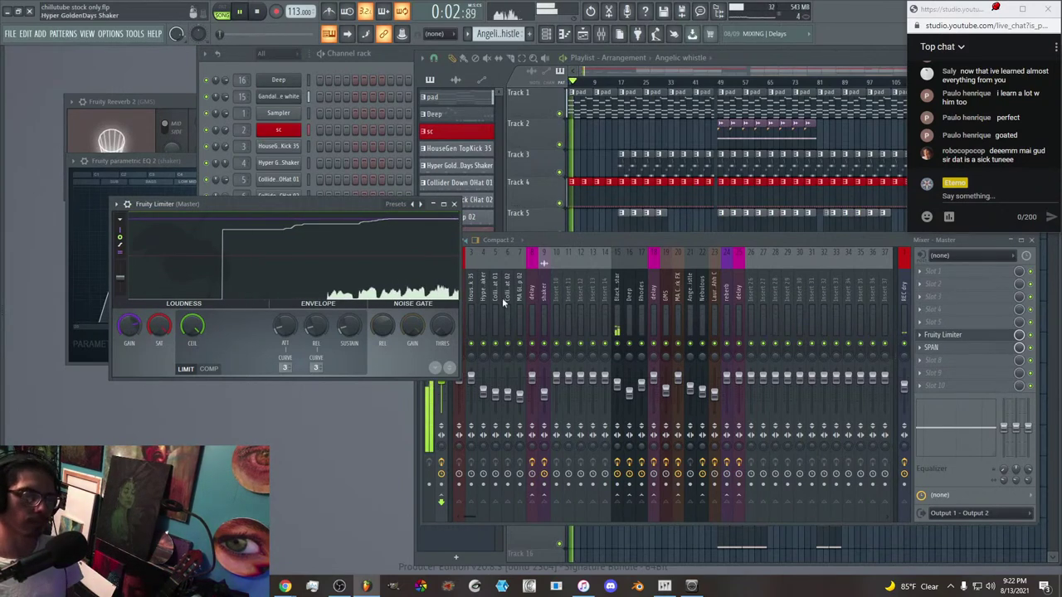
pyautogui.click(931, 346)
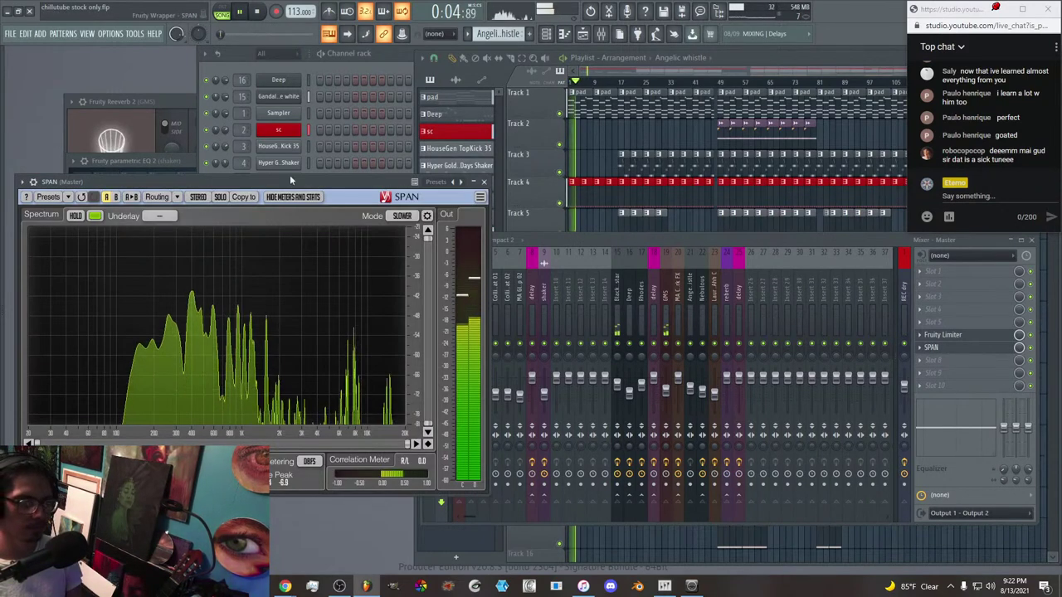
pyautogui.moveTo(289, 180); pyautogui.dragTo(299, 254)
pyautogui.moveTo(297, 204); pyautogui.dragTo(219, 70)
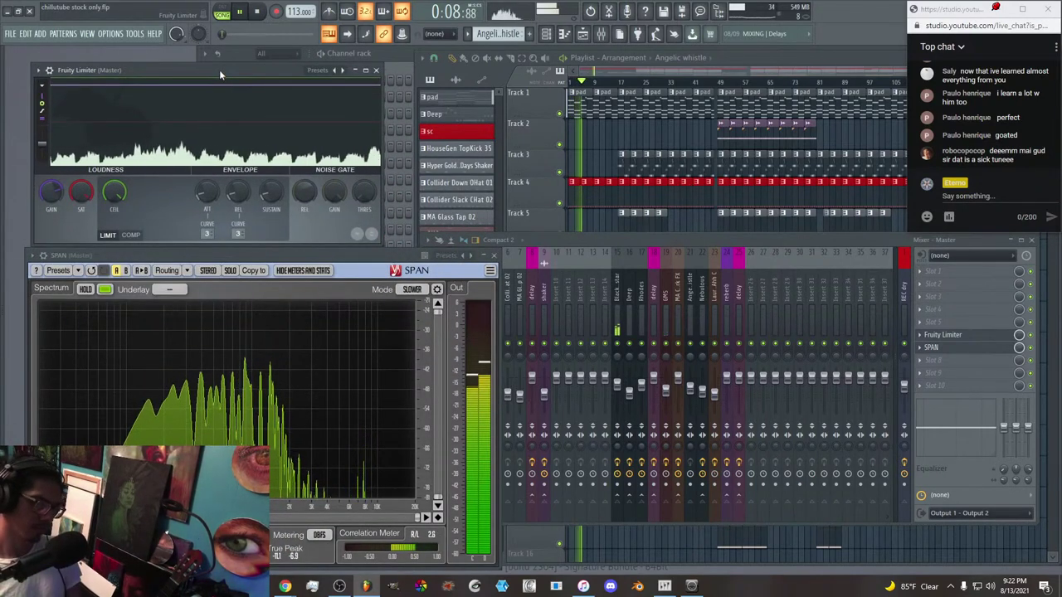
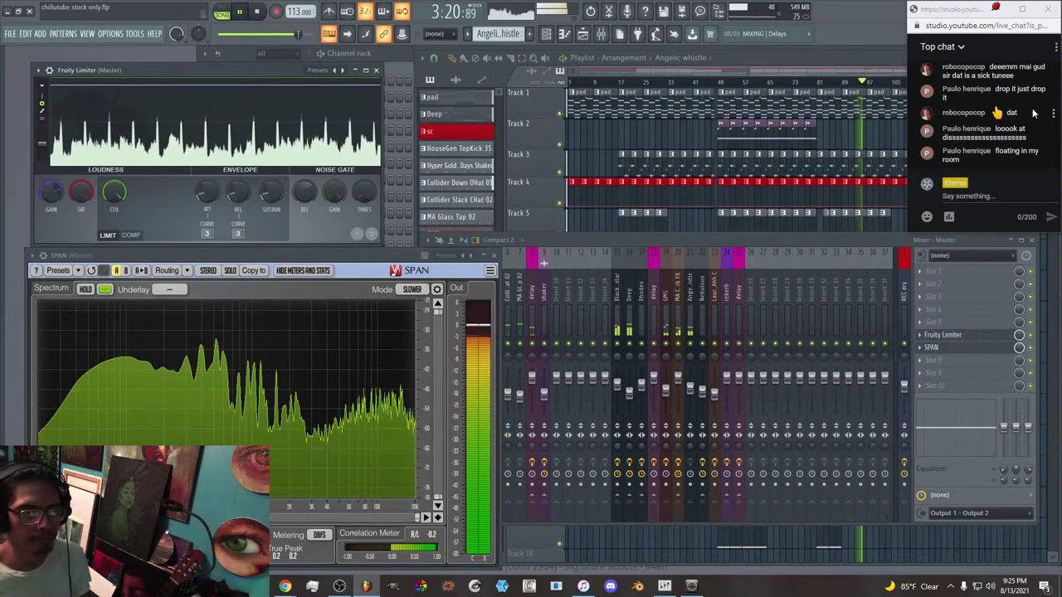
pyautogui.click(870, 65)
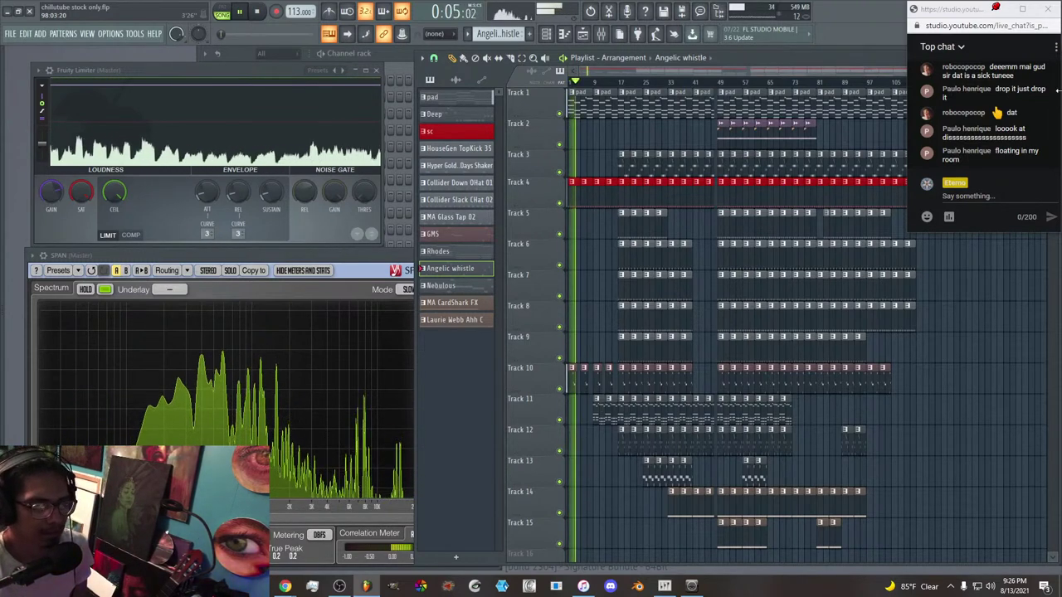
pyautogui.click(259, 11)
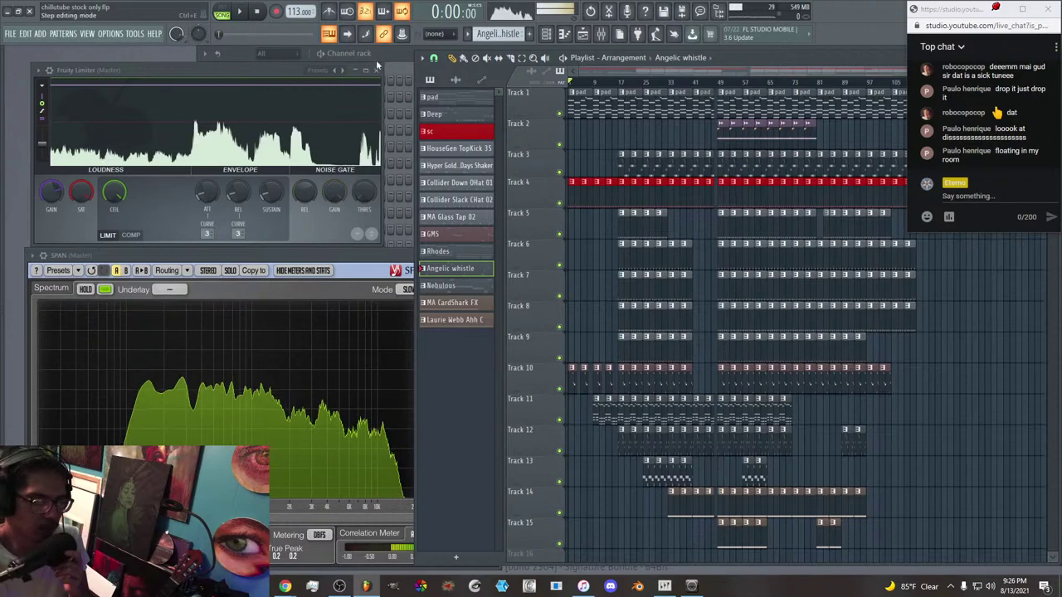
# Switch to OBS to check the stream's audio levels, and minimize it.
pyautogui.click(348, 588)
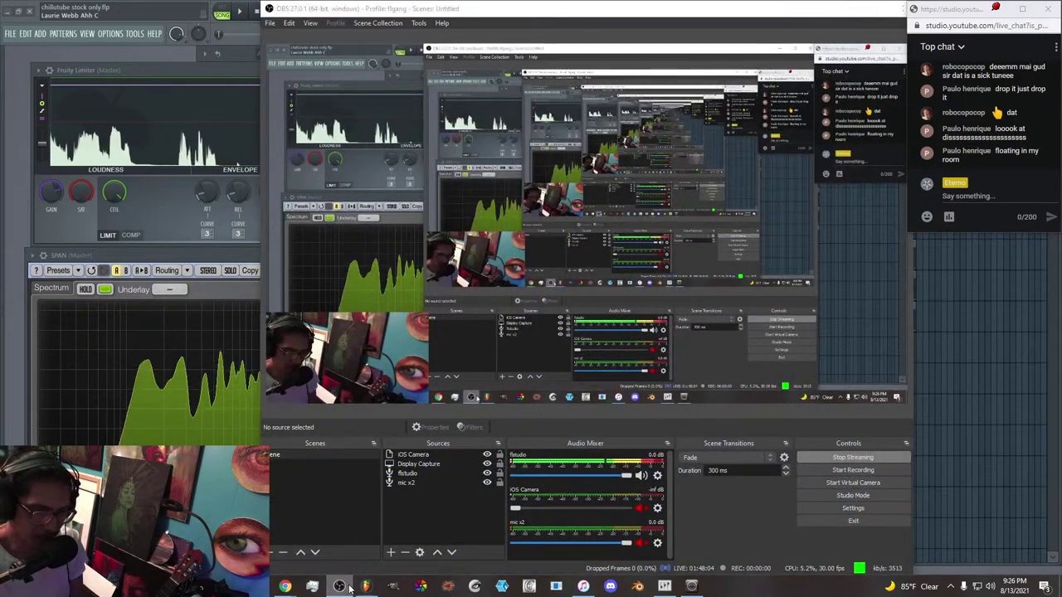
pyautogui.click(349, 588)
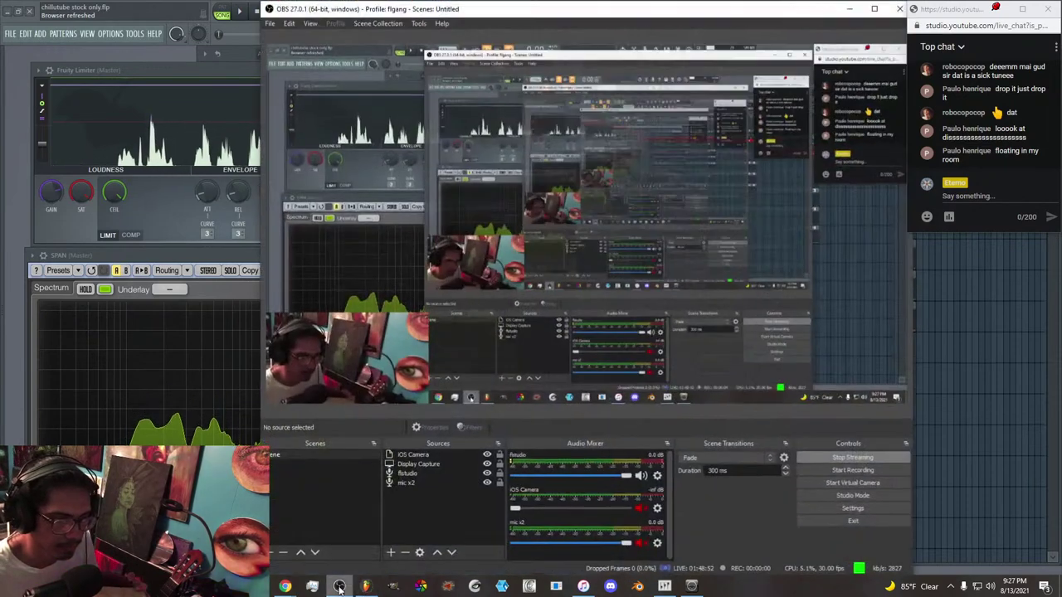
pyautogui.click(340, 586)
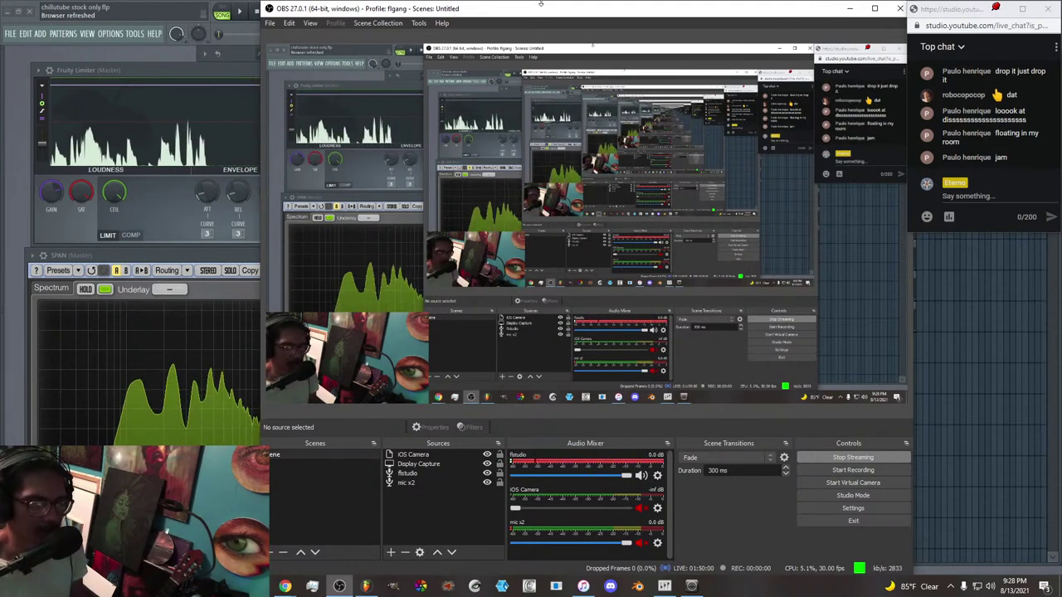
pyautogui.click(848, 10)
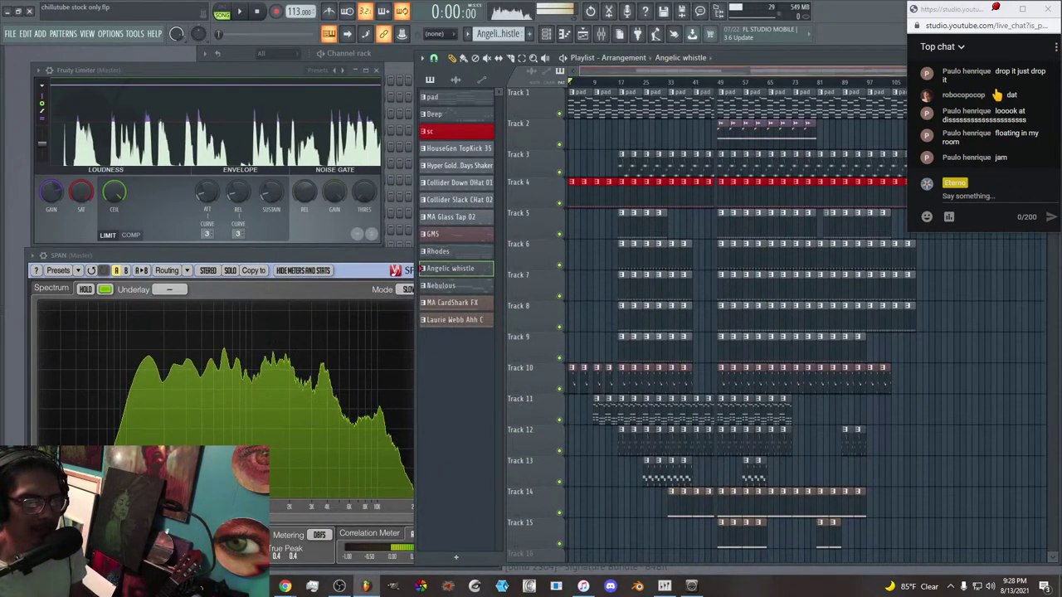
# Set the playlist time selection to bars 57 to 64 and show the mixer.
pyautogui.scroll(-2, 712, 76)
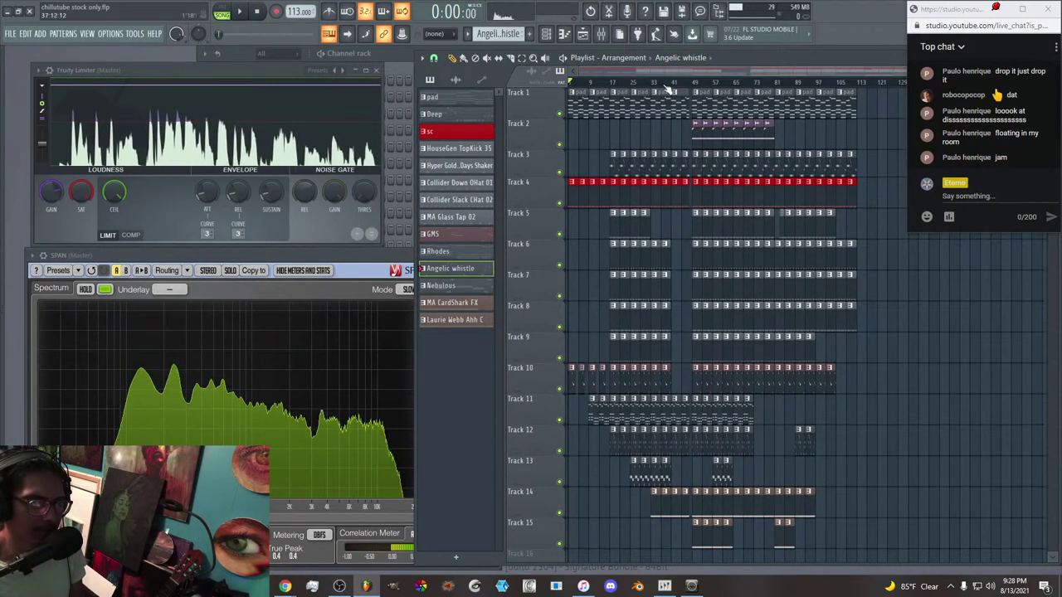
pyautogui.scroll(3, 669, 75)
pyautogui.hscroll(-4, 667, 70)
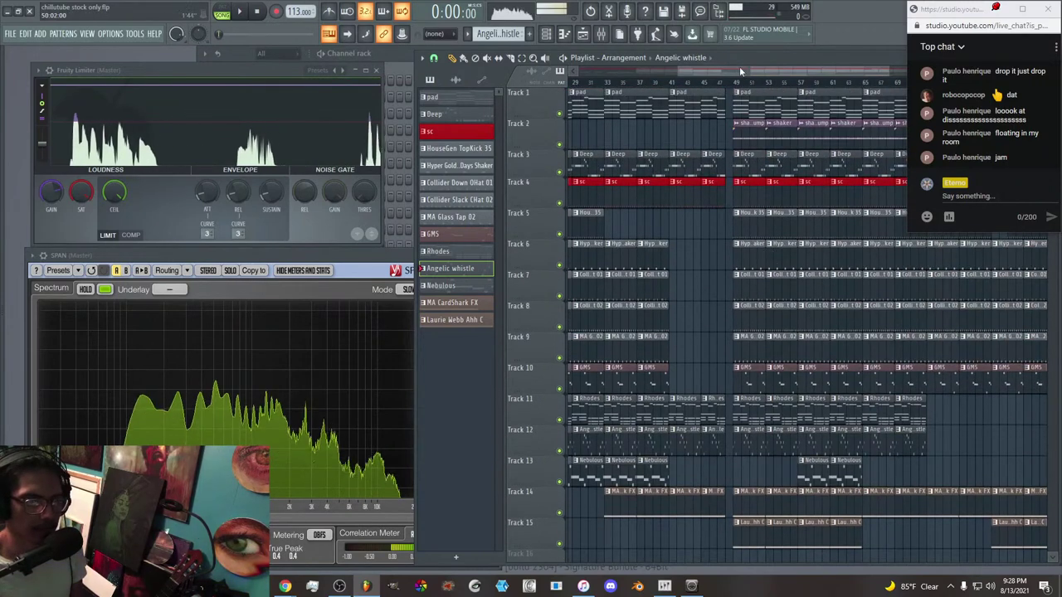
pyautogui.scroll(-3, 864, 480)
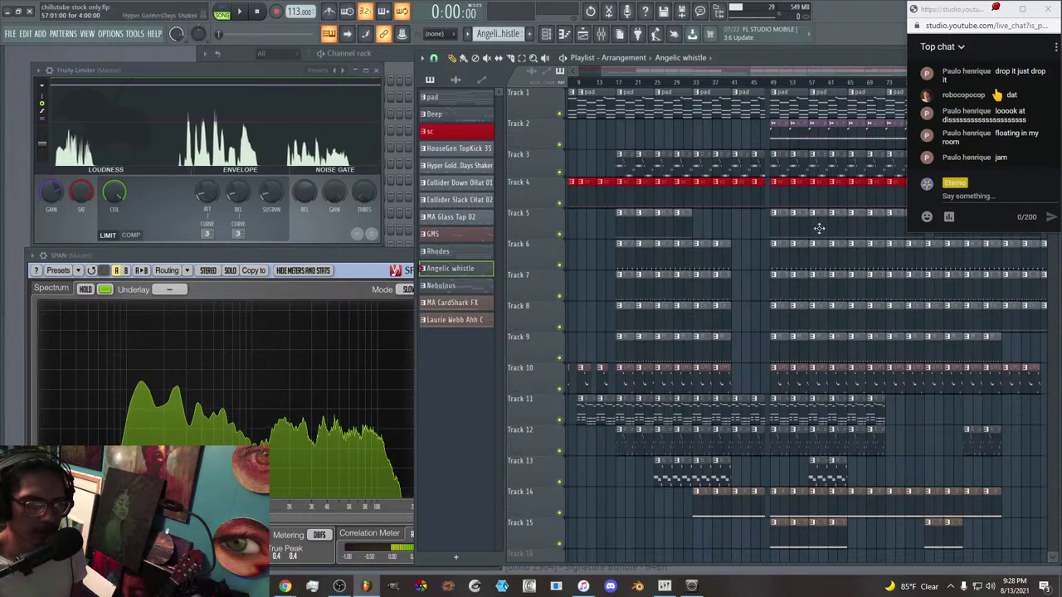
pyautogui.moveTo(810, 83); pyautogui.dragTo(848, 89)
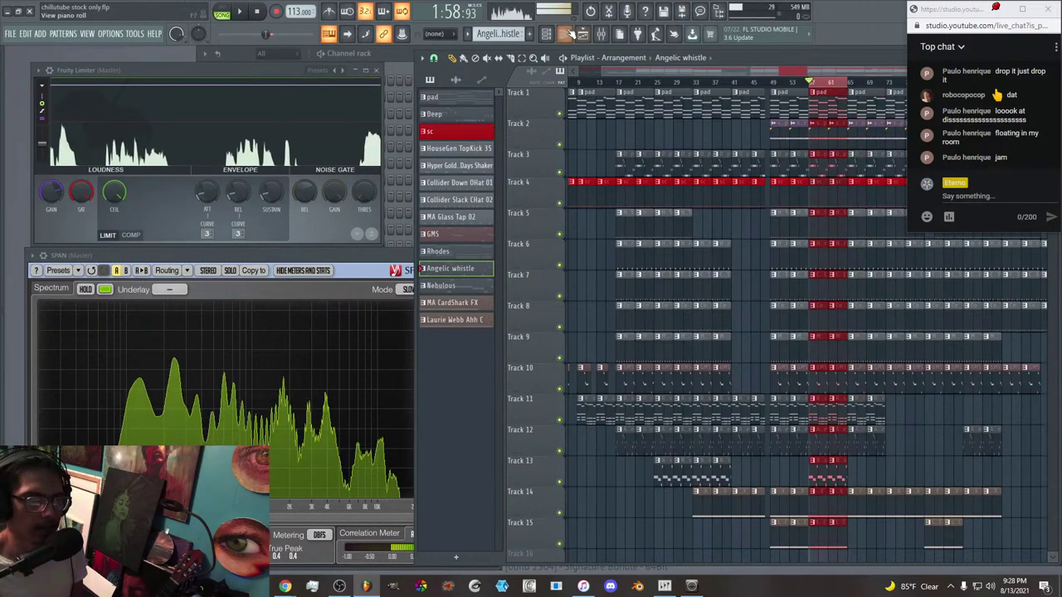
pyautogui.click(582, 33)
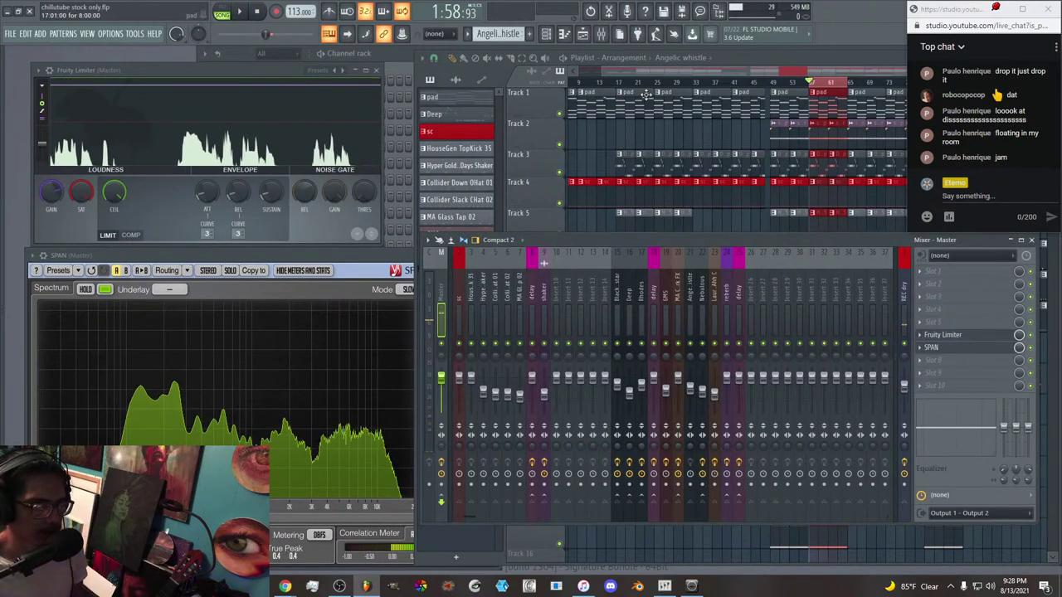
pyautogui.click(241, 12)
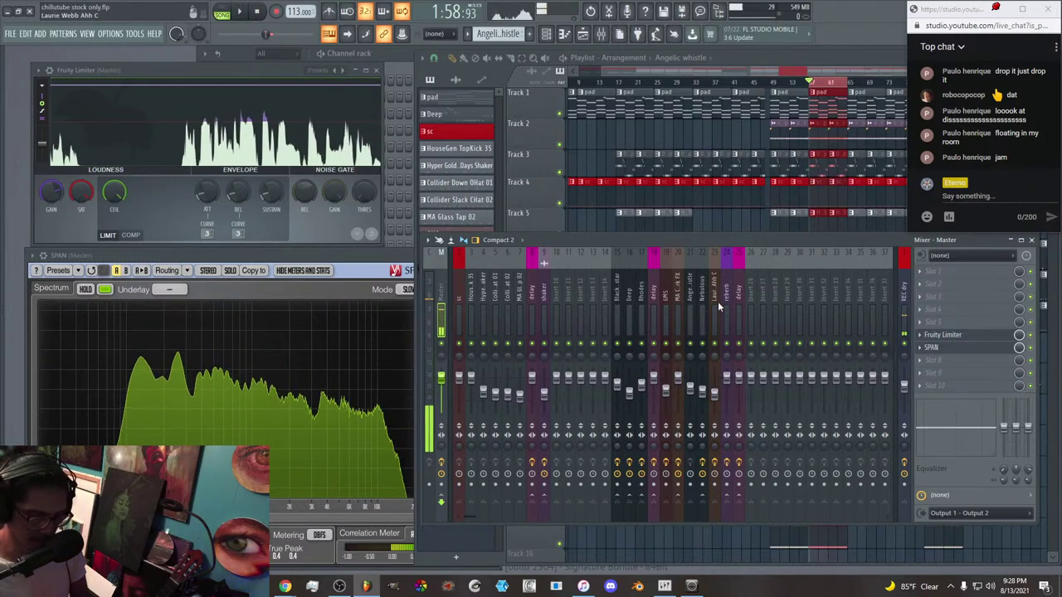
# Load the 1 DRUM BUSS track state onto mixer Insert 28 and the 2 BASS BUSS state onto Insert 29.
pyautogui.rightClick(770, 312)
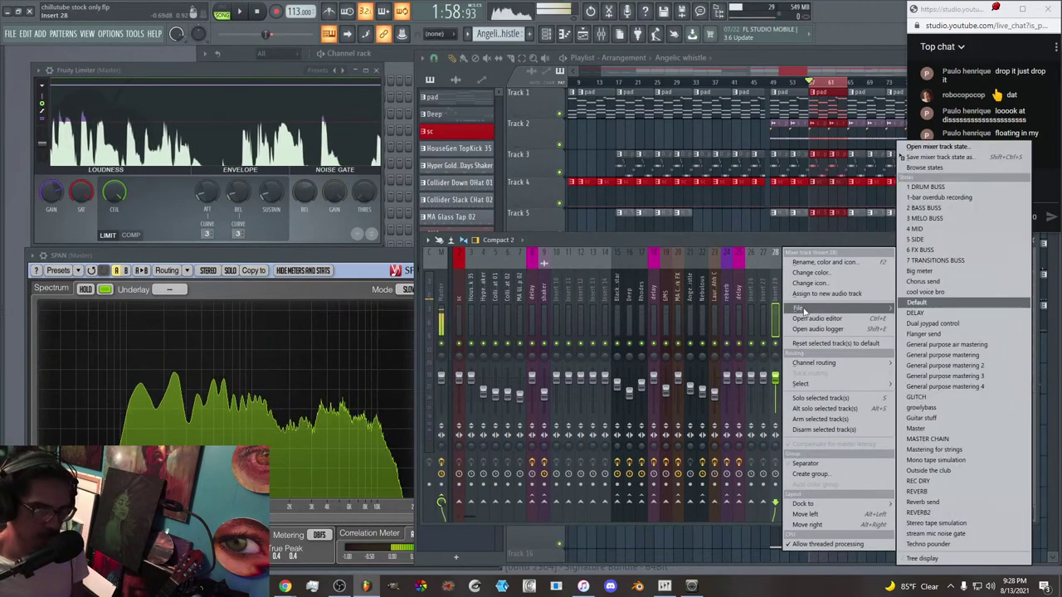
pyautogui.click(925, 187)
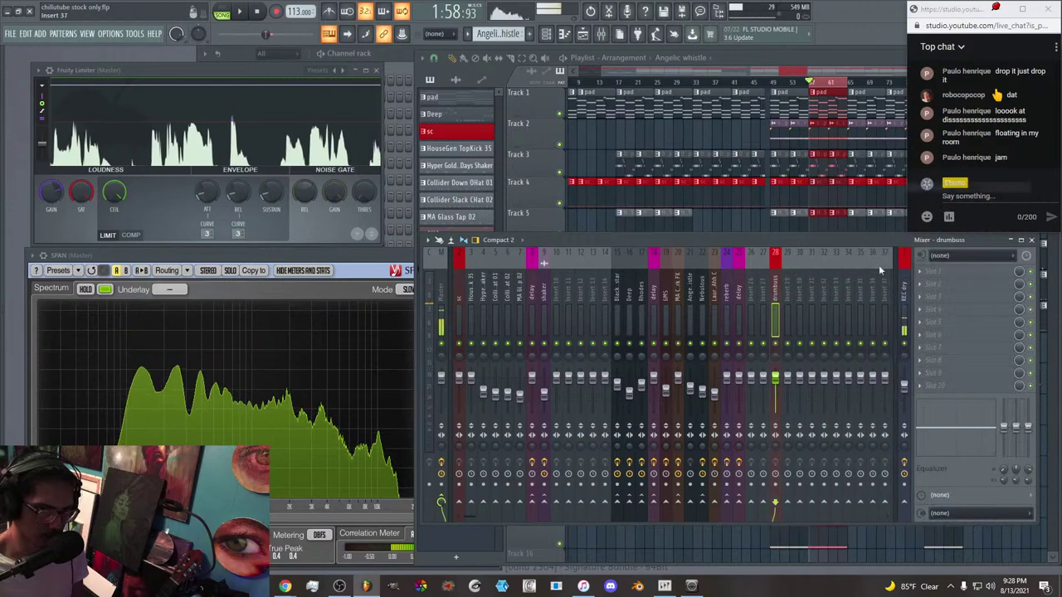
pyautogui.rightClick(788, 307)
pyautogui.moveTo(832, 311)
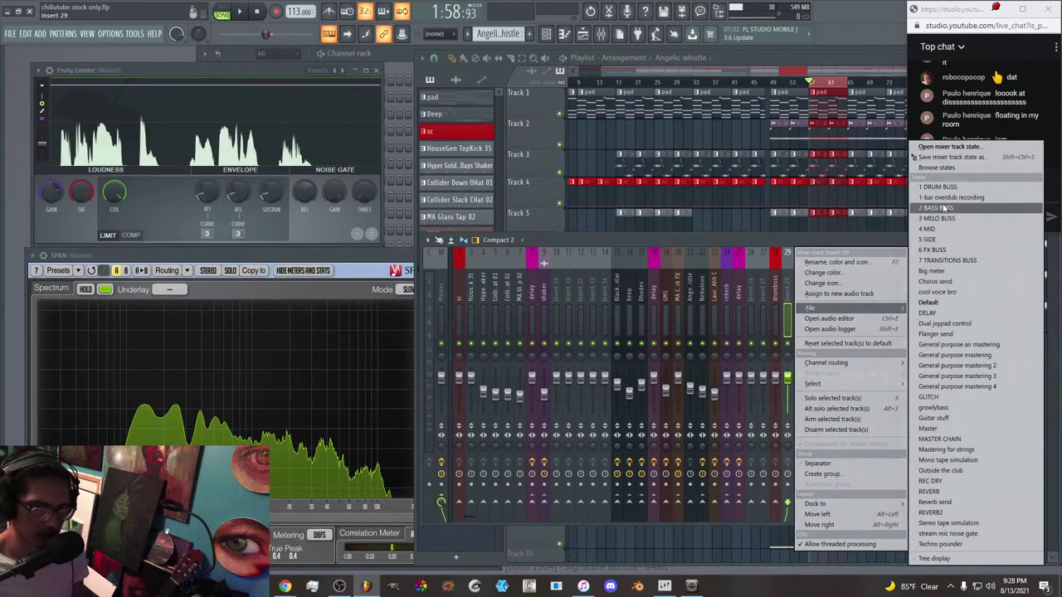
pyautogui.click(944, 208)
# Load the 3 MELO BUSS track state onto mixer Insert 30, and select the drumbuss track.
pyautogui.rightClick(799, 308)
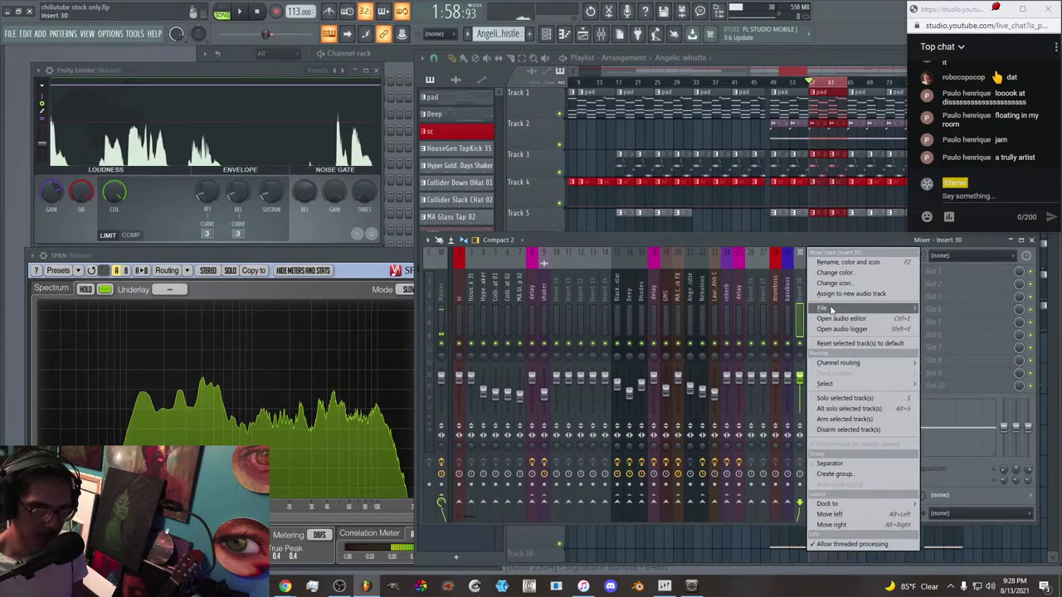
pyautogui.click(953, 218)
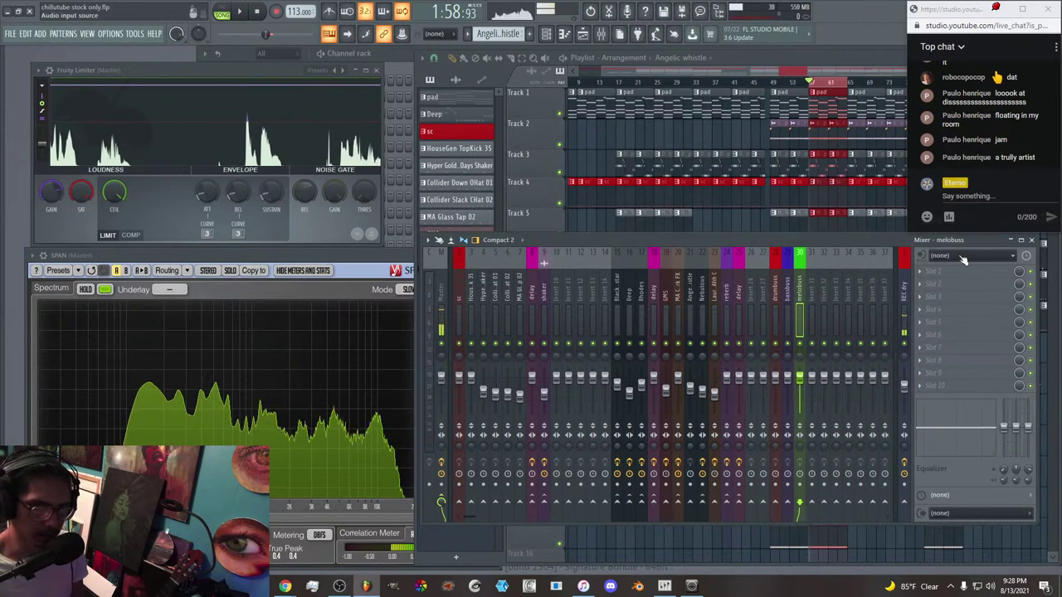
pyautogui.click(777, 292)
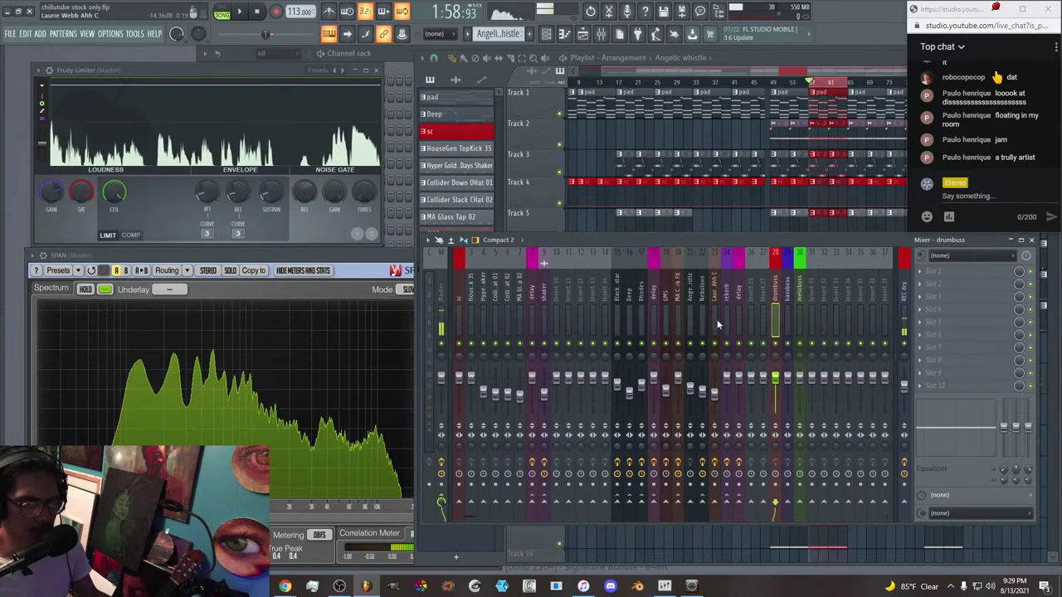
# Select mixer tracks 3 to 6, from HouseGen TopKick 35 to Collider Slack CHat 02, and route them to the drumbuss only.
pyautogui.click(471, 299)
pyautogui.click(484, 314)
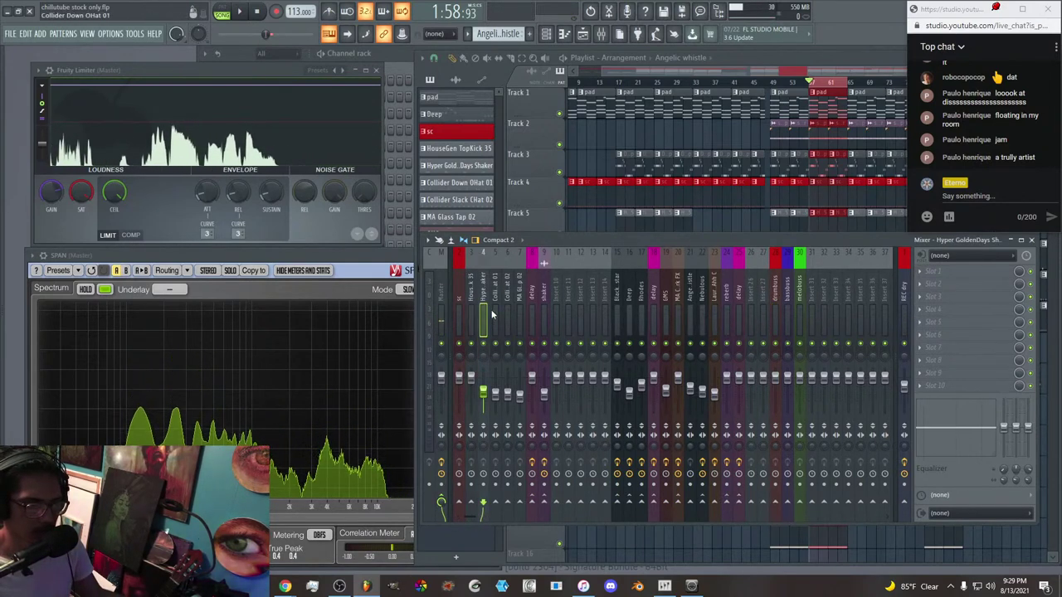
pyautogui.click(495, 317)
pyautogui.click(508, 320)
pyautogui.click(519, 323)
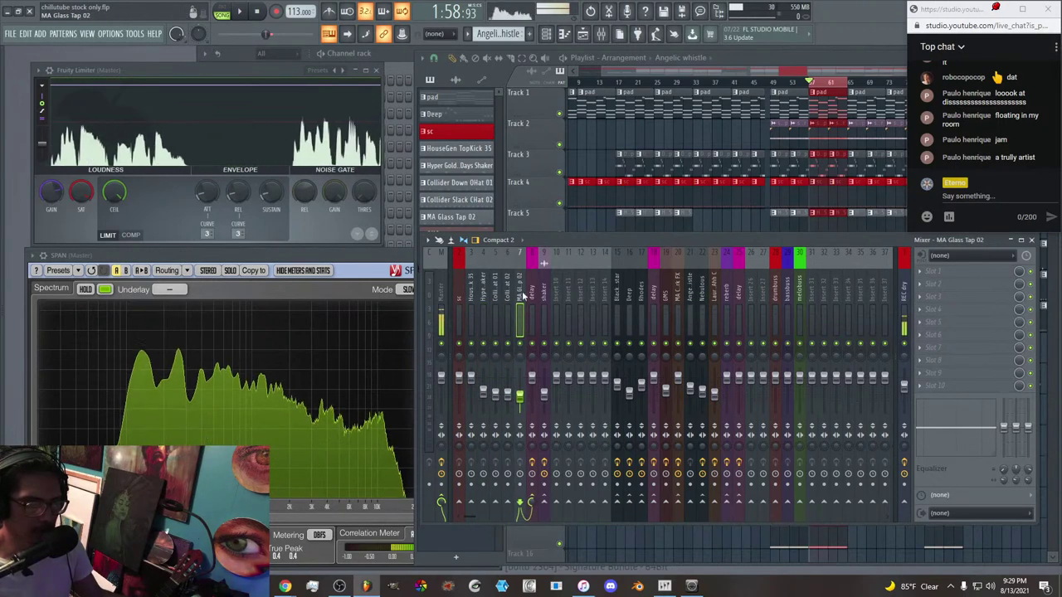
pyautogui.click(507, 298)
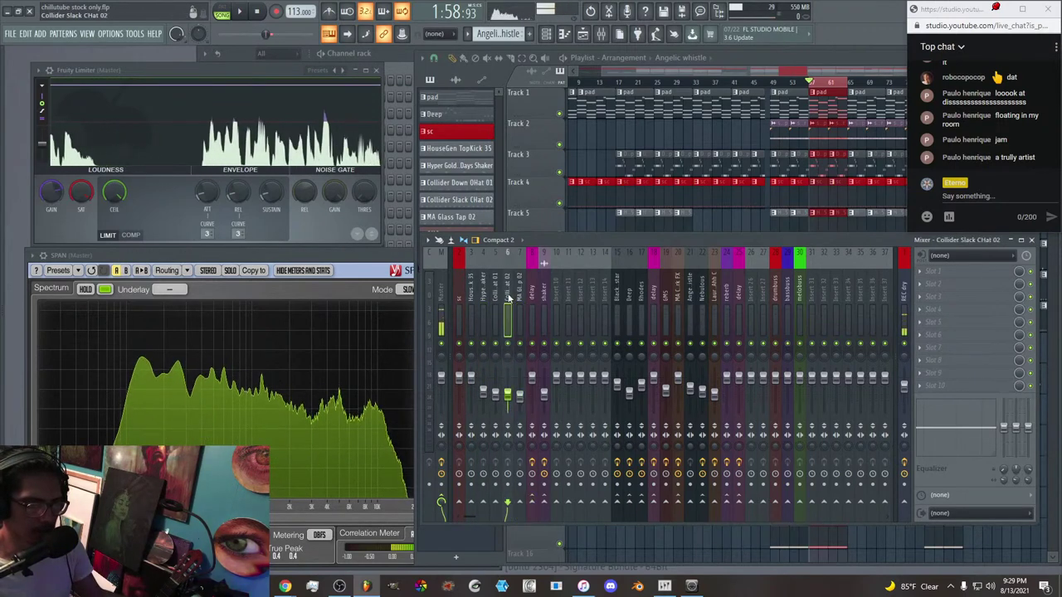
pyautogui.keyDown('ctrl'); pyautogui.keyDown('shift'); pyautogui.click(496, 296); pyautogui.keyUp('shift'); pyautogui.keyUp('ctrl')
pyautogui.keyDown('ctrl'); pyautogui.keyDown('shift'); pyautogui.click(487, 293); pyautogui.keyUp('shift'); pyautogui.keyUp('ctrl')
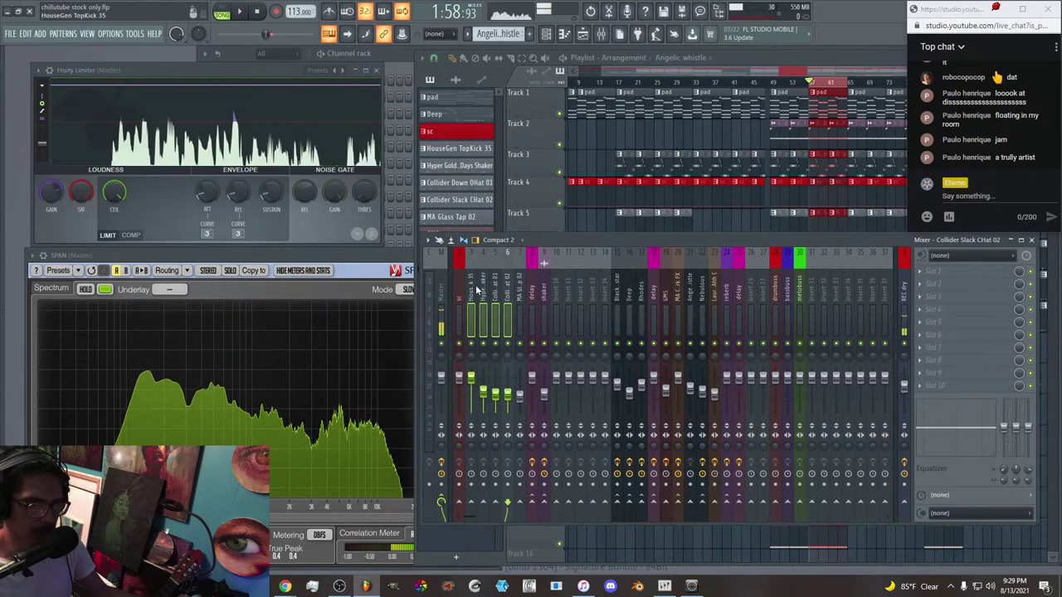
pyautogui.rightClick(777, 502)
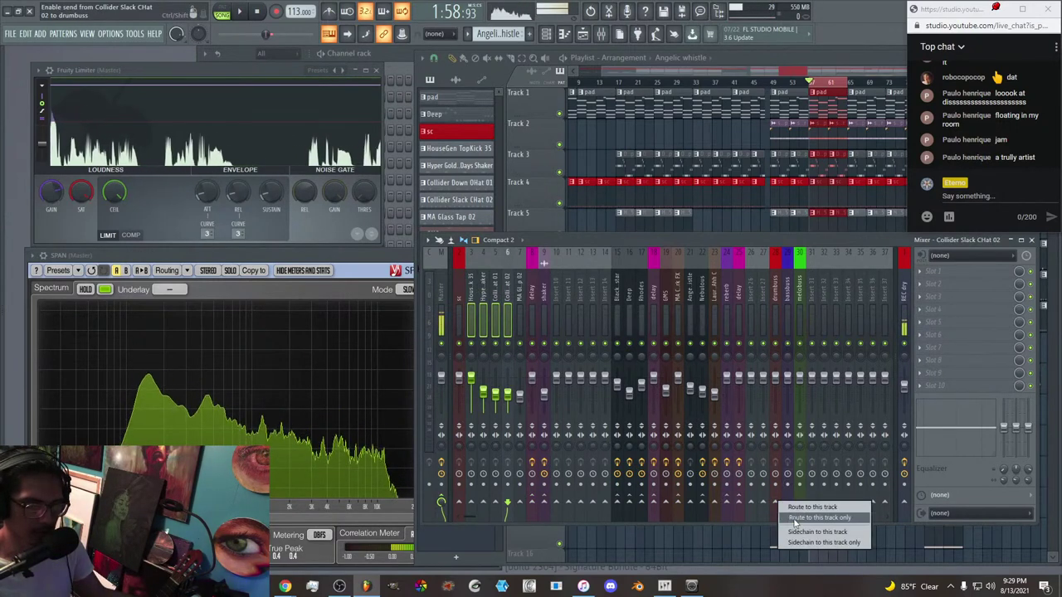
pyautogui.click(794, 518)
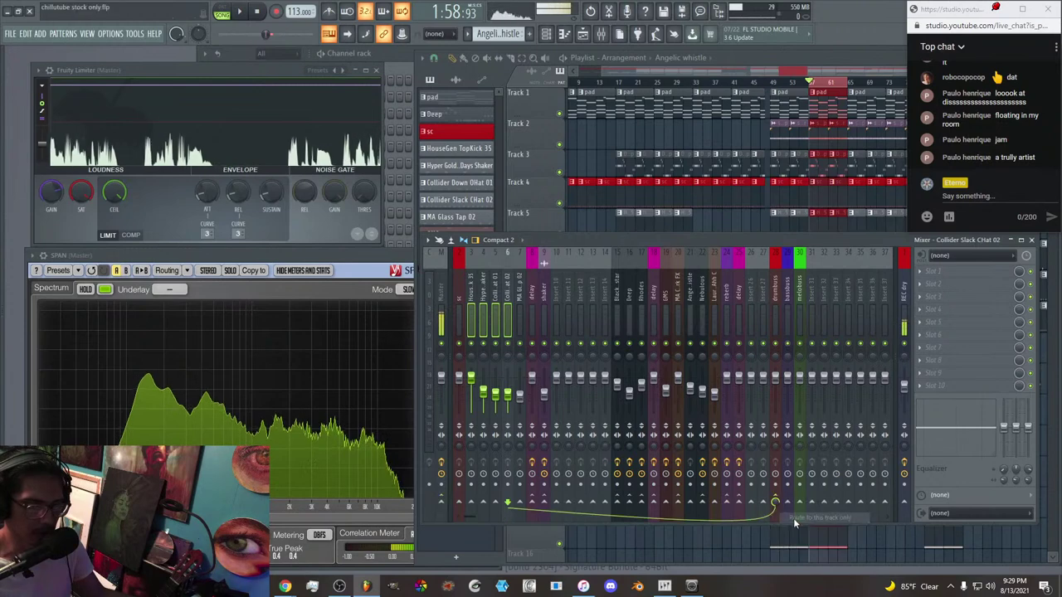
# Route the delay on track 8 and the shaker on track 9 to the drumbuss instead of the Master.
pyautogui.click(520, 319)
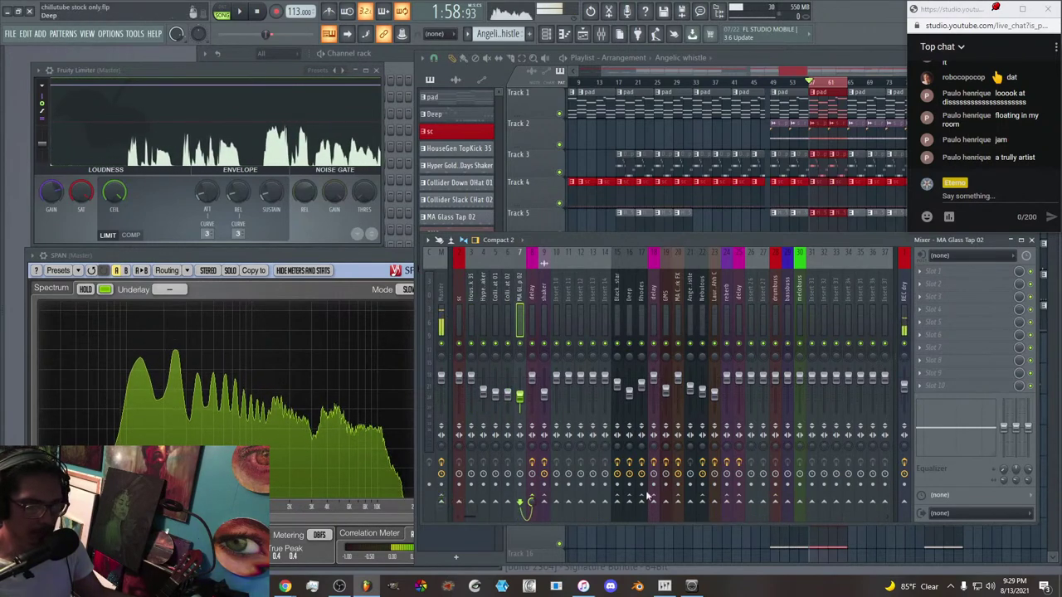
pyautogui.click(535, 307)
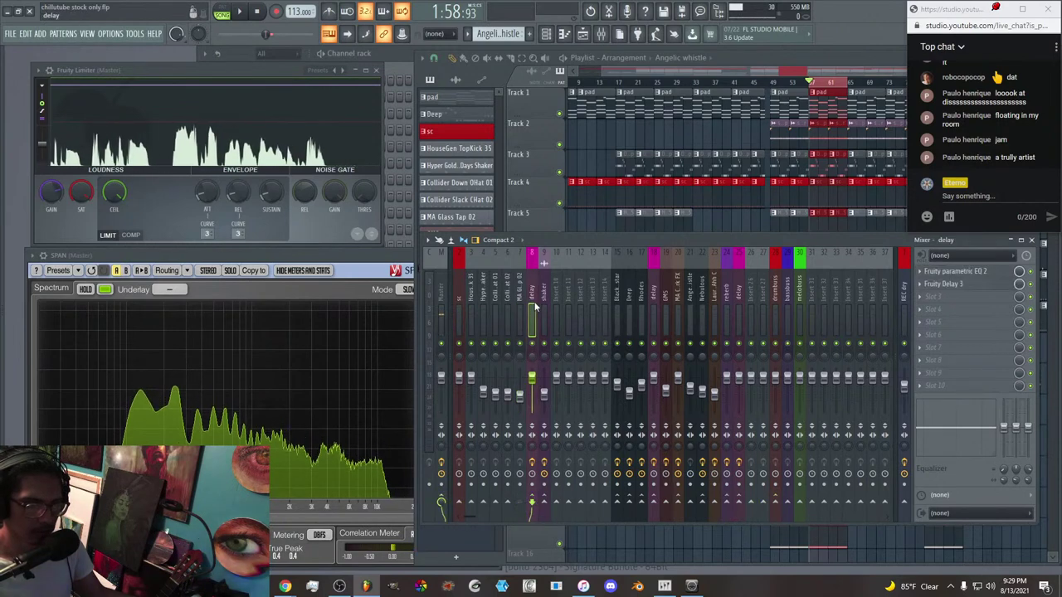
pyautogui.click(778, 502)
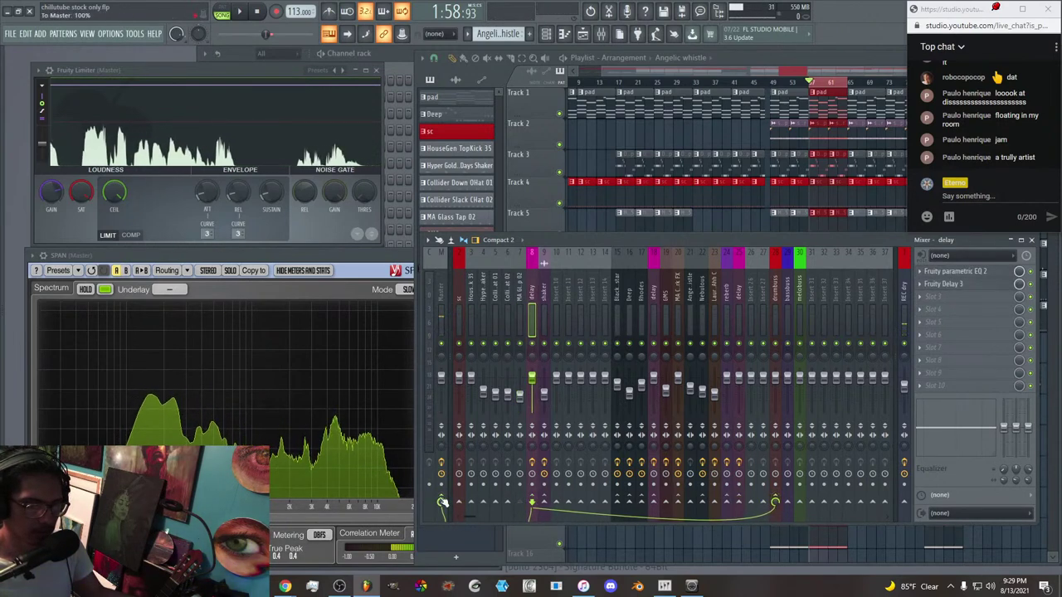
pyautogui.click(546, 318)
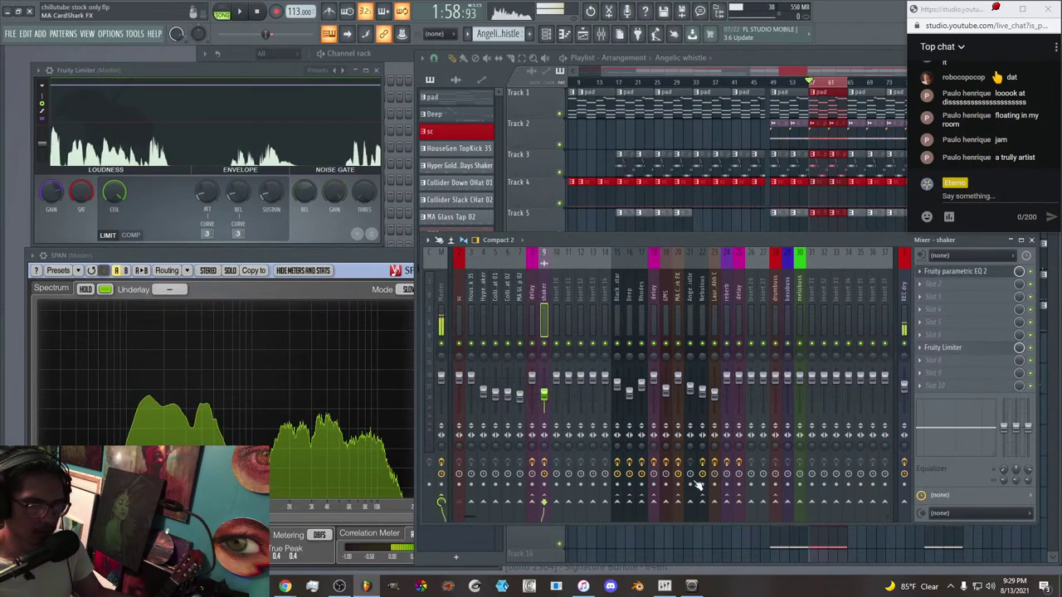
pyautogui.click(775, 502)
pyautogui.click(443, 497)
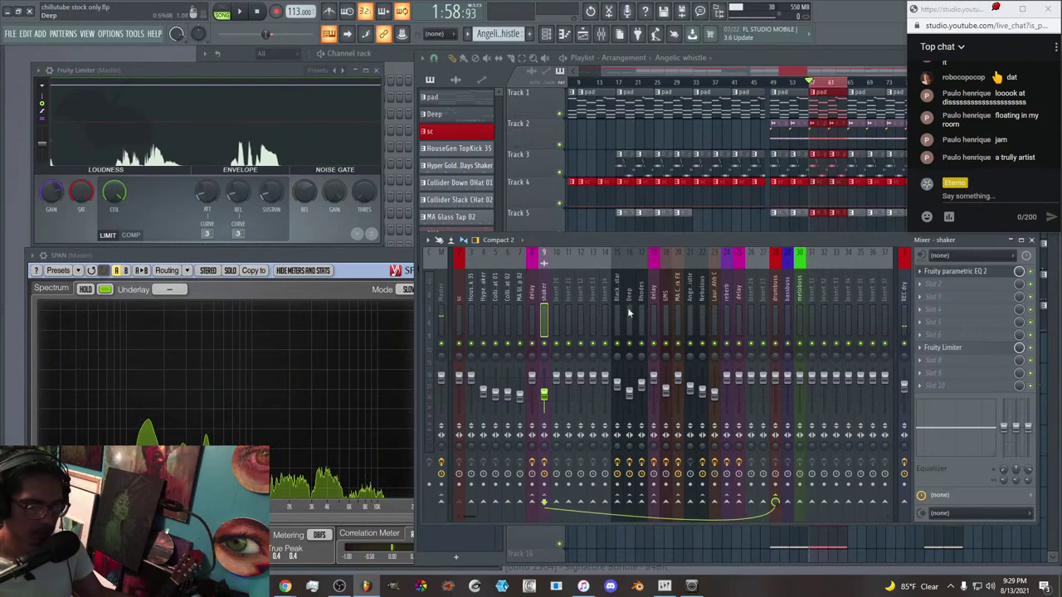
# Play the selected bars, mute the drumbuss to hear what is left outside it, and stop playback.
pyautogui.press('space')
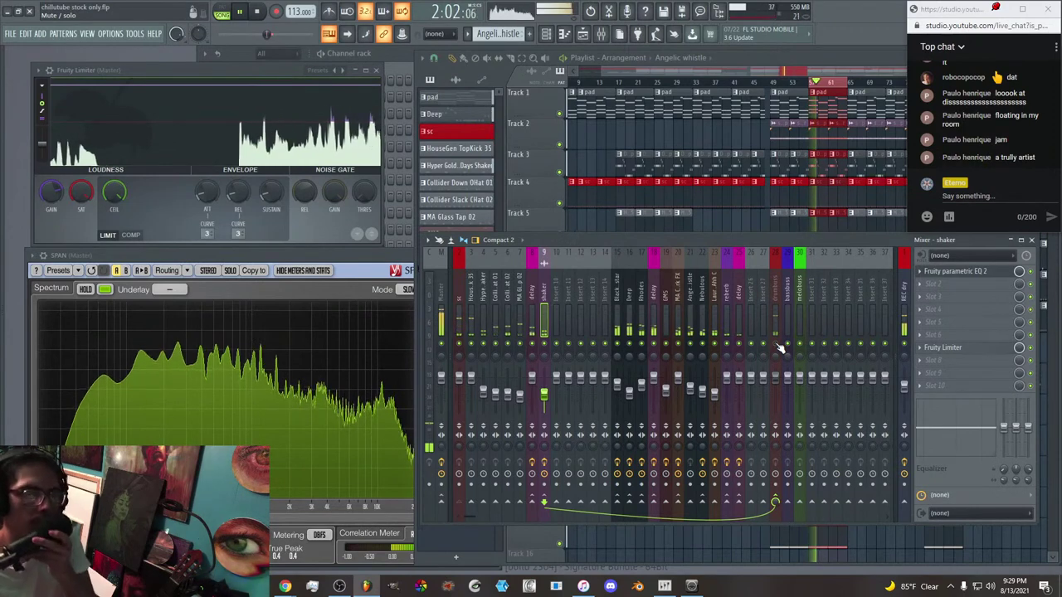
pyautogui.click(777, 345)
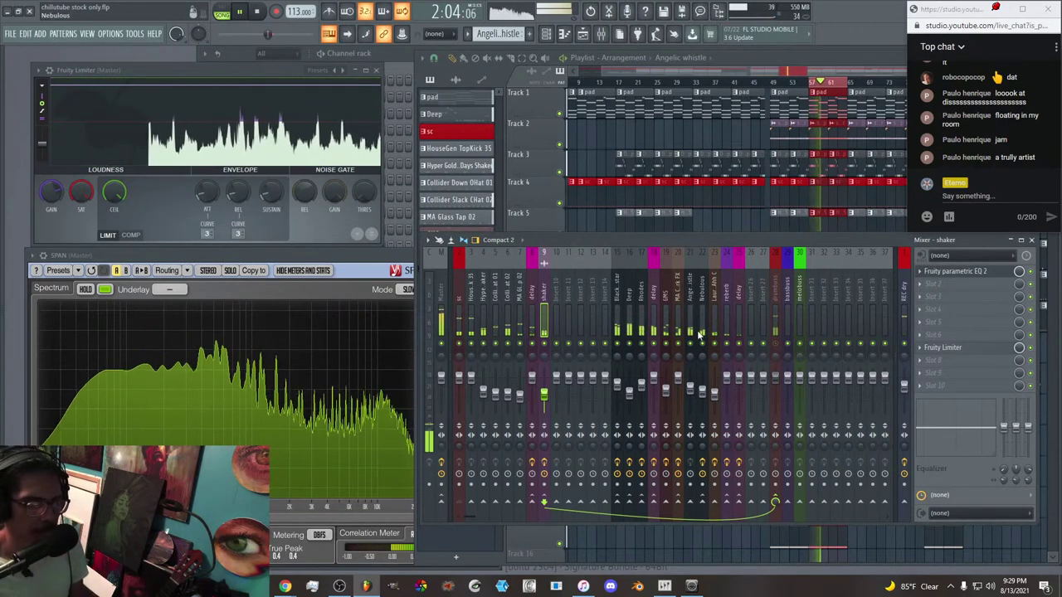
pyautogui.press('space')
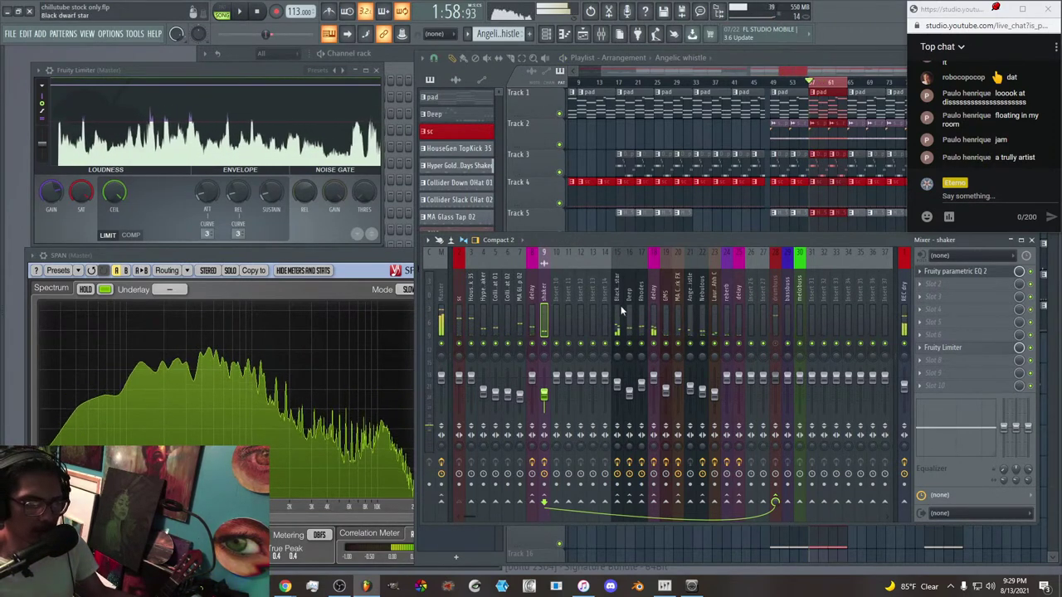
# Route the Deep track to the bassbuss only.
pyautogui.click(620, 310)
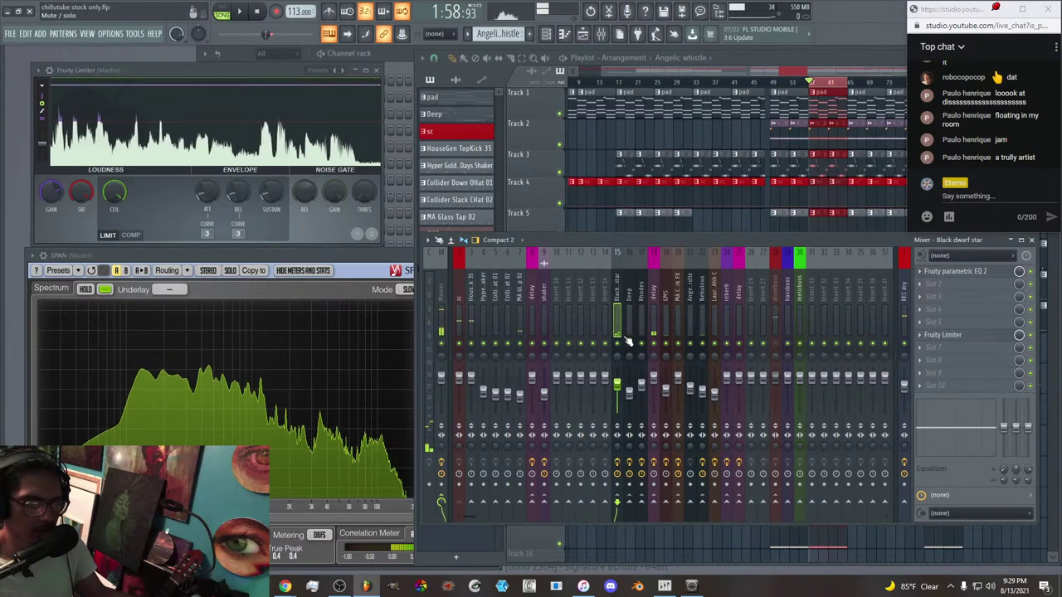
pyautogui.click(628, 315)
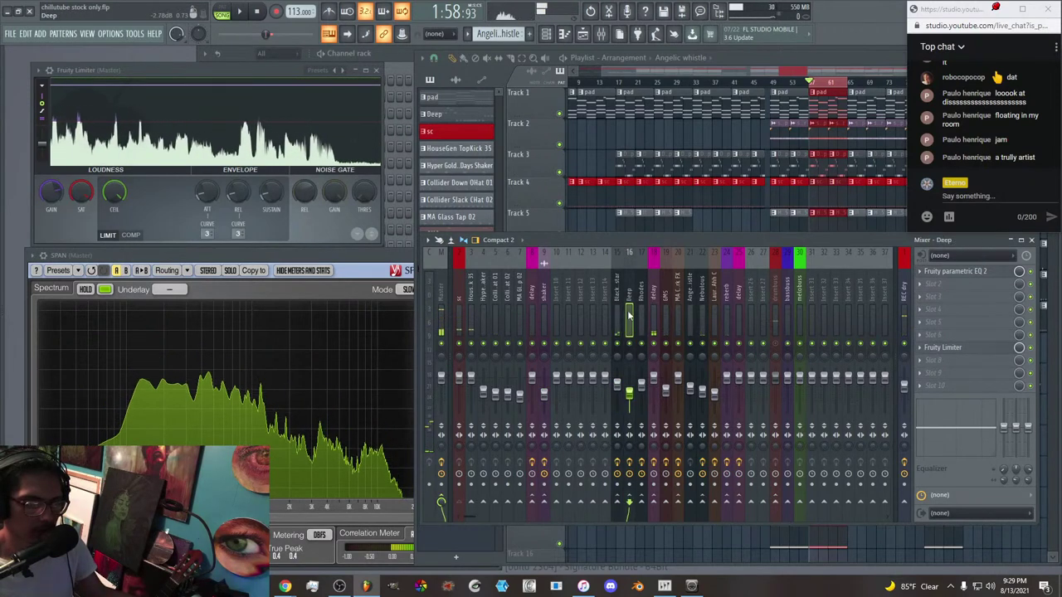
pyautogui.rightClick(788, 505)
pyautogui.click(825, 509)
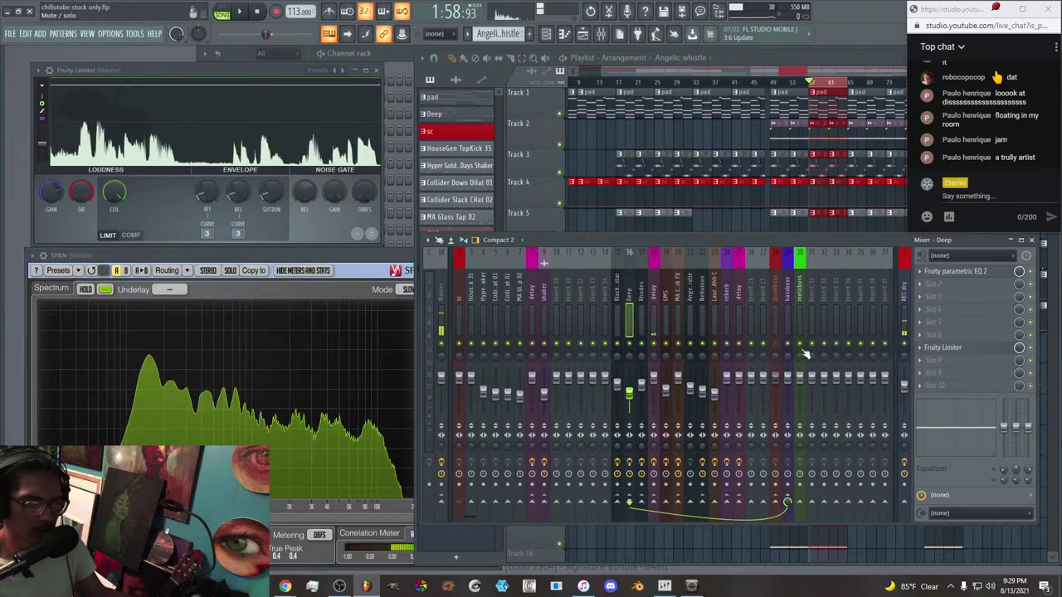
# Route the Black dwarf star track and the delay on track 18 to the melobuss only.
pyautogui.click(616, 304)
pyautogui.click(640, 318)
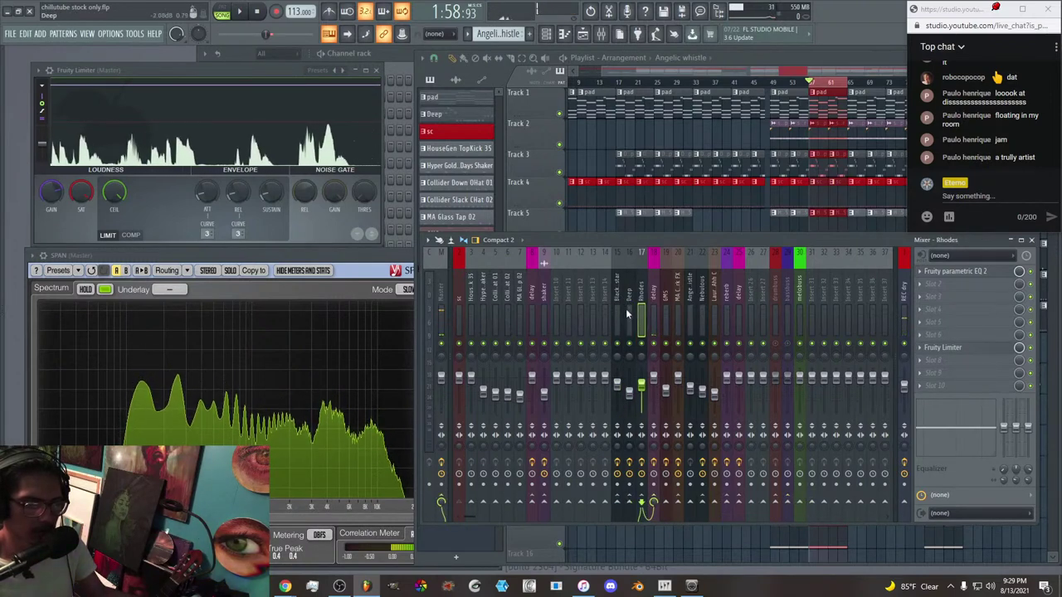
pyautogui.click(619, 307)
pyautogui.rightClick(801, 512)
pyautogui.click(815, 518)
pyautogui.click(643, 313)
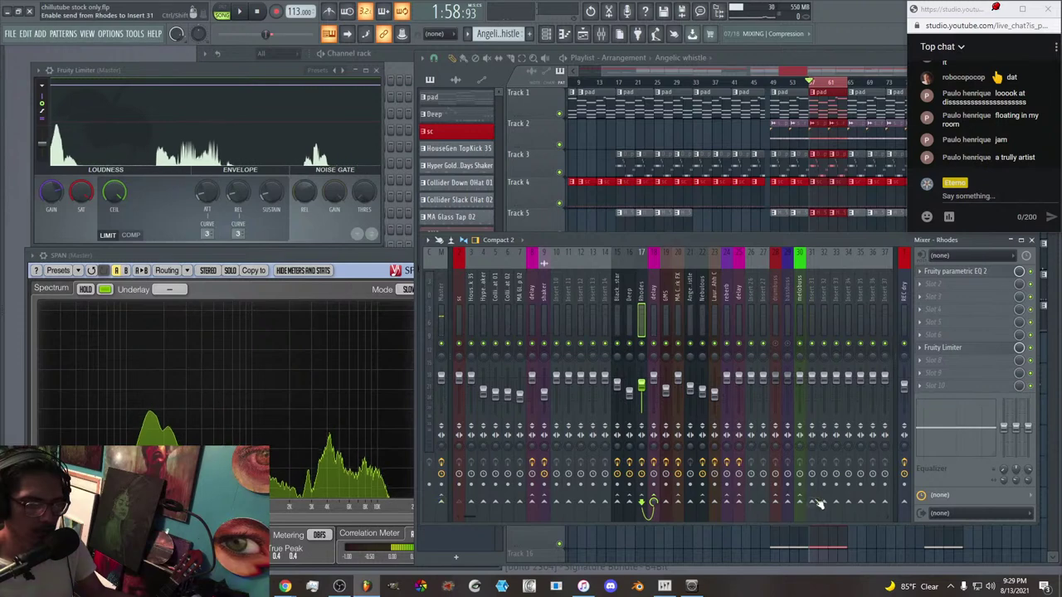
pyautogui.click(653, 349)
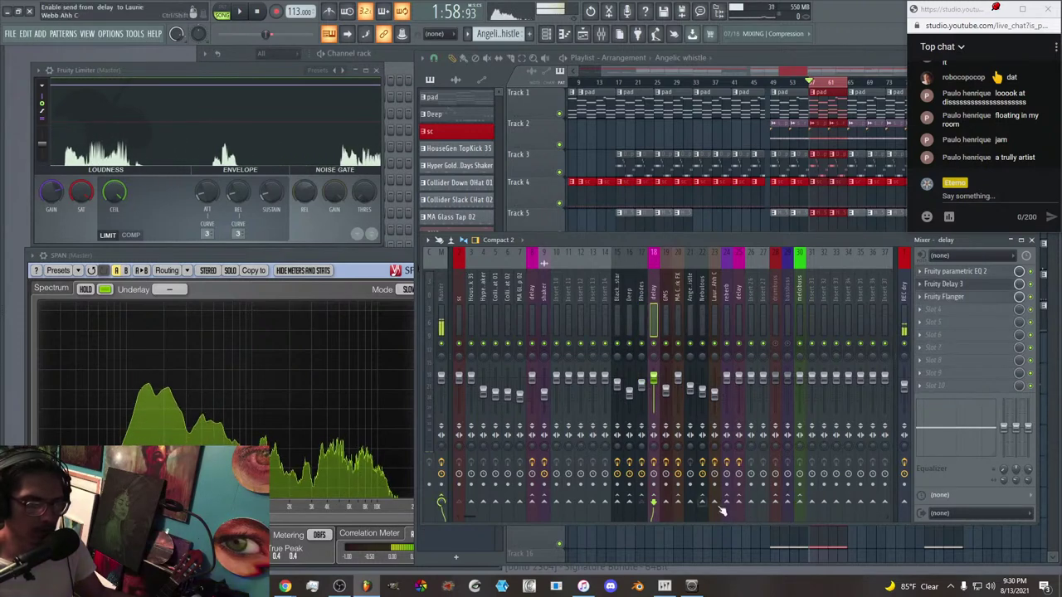
pyautogui.rightClick(800, 510)
pyautogui.click(815, 523)
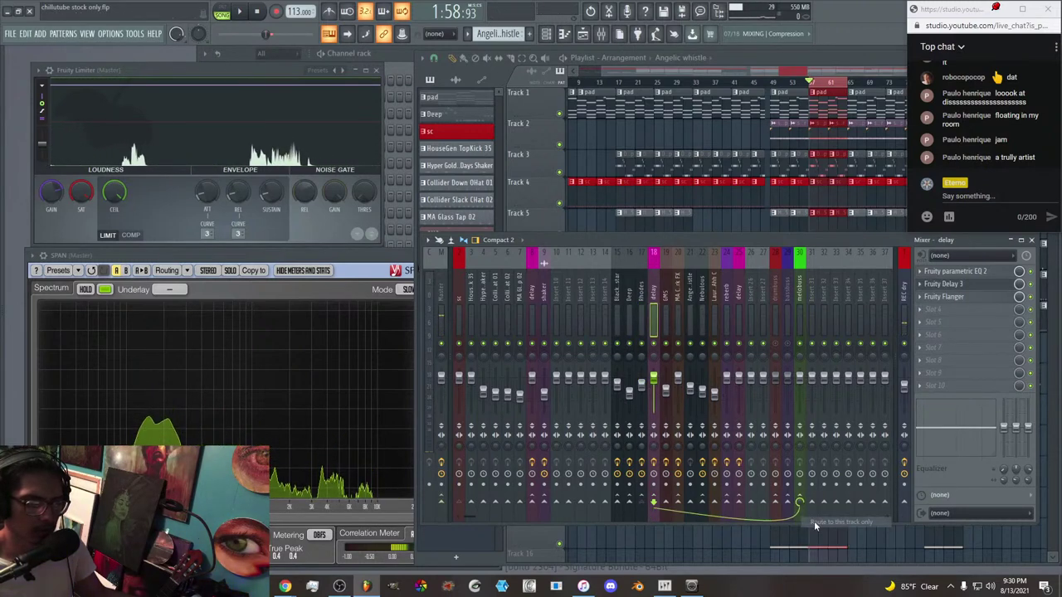
# Check mixer tracks 19 to 22 and route the GMS track to the melobuss.
pyautogui.click(666, 322)
pyautogui.click(678, 322)
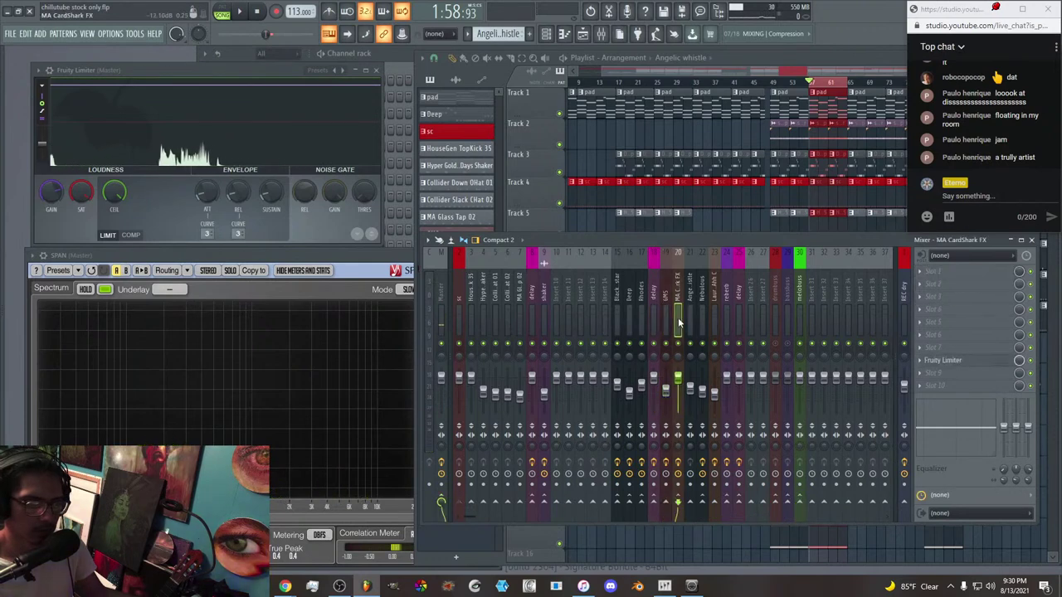
pyautogui.click(688, 324)
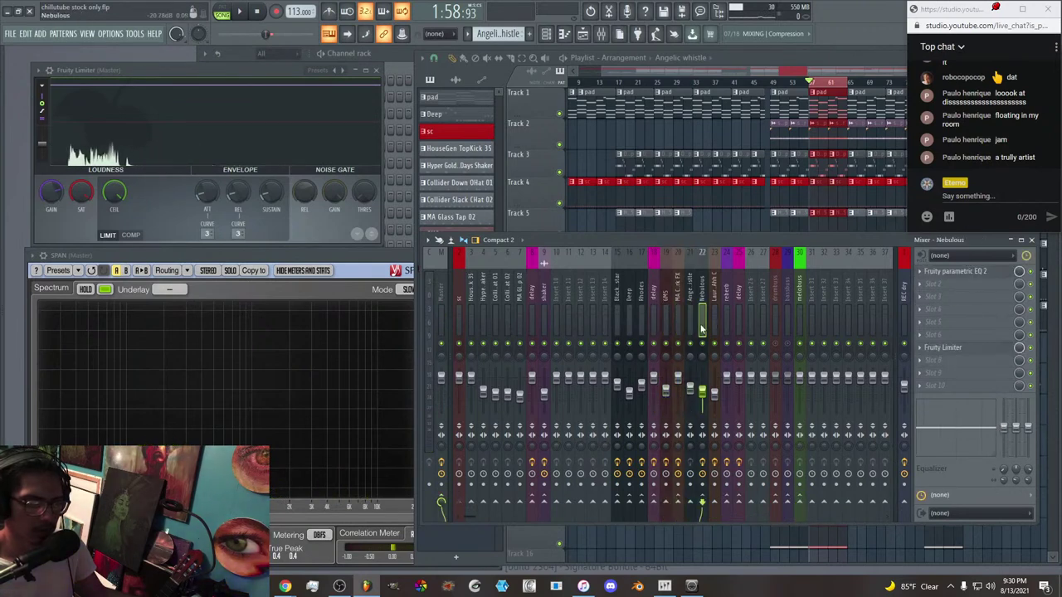
pyautogui.click(669, 315)
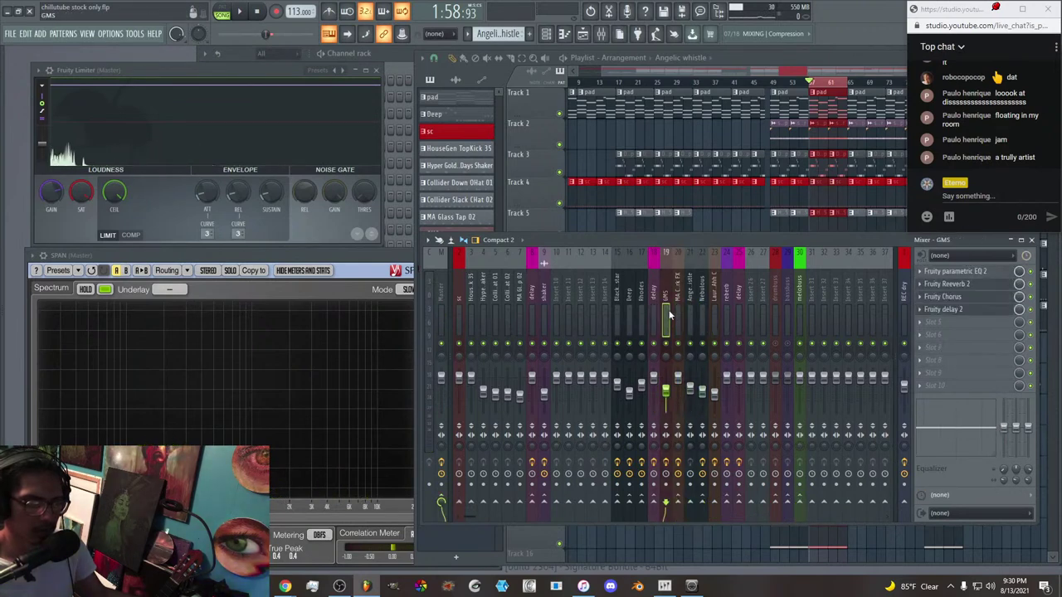
pyautogui.rightClick(800, 503)
pyautogui.click(815, 508)
# Send the Ahh C vocal on track 23 to the melobuss, and check the routing of the reverb and delay tracks beside it.
pyautogui.click(715, 309)
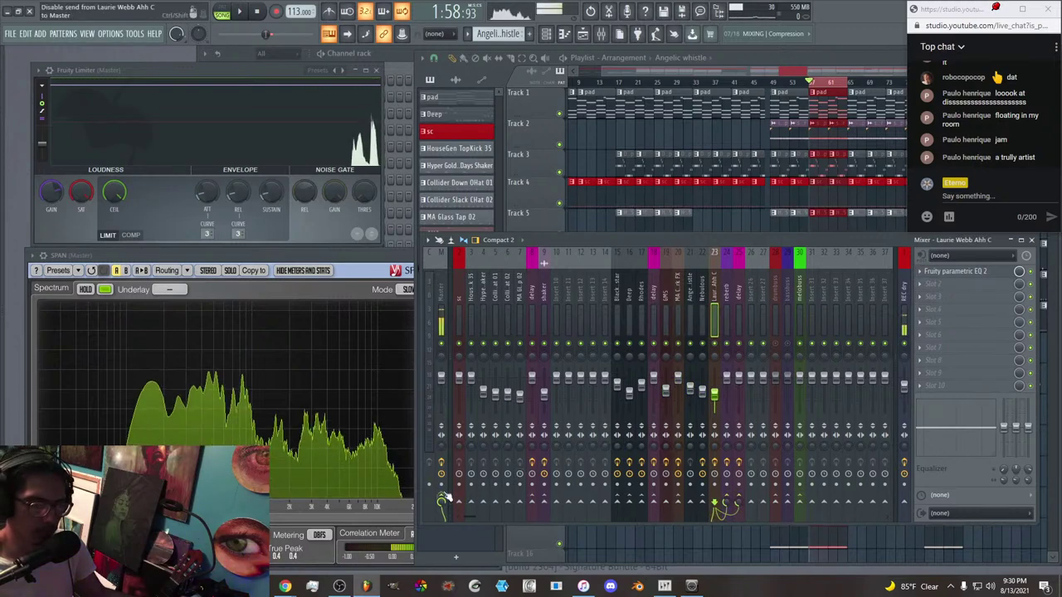
pyautogui.click(799, 502)
pyautogui.click(727, 323)
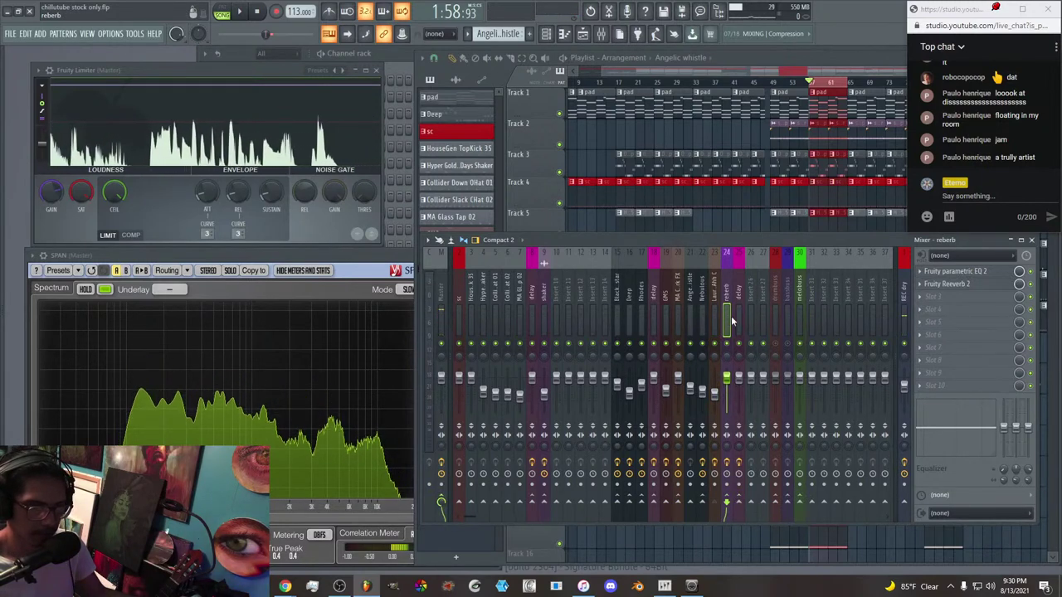
pyautogui.click(737, 322)
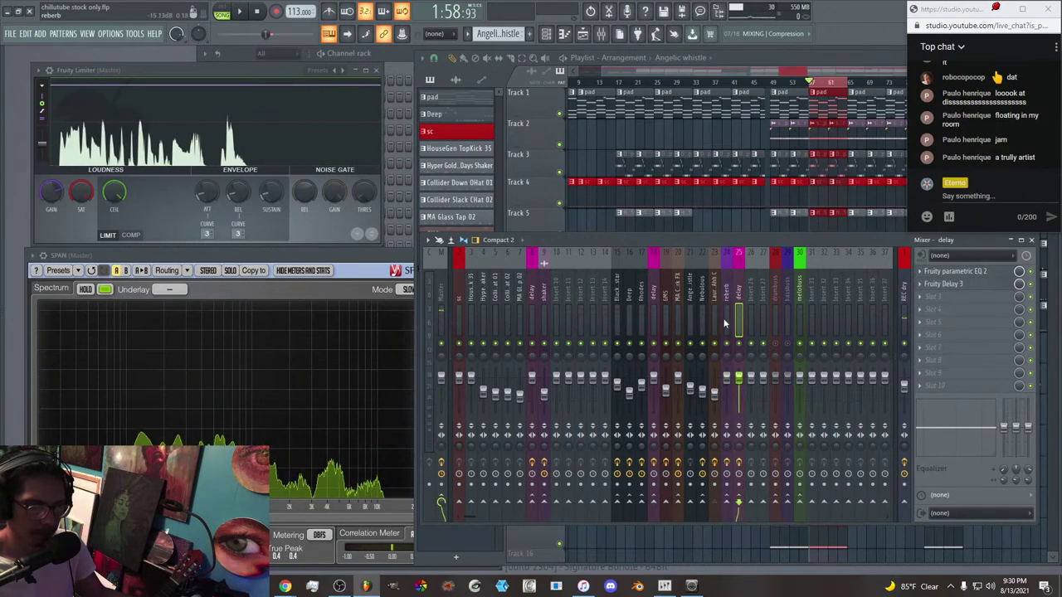
pyautogui.click(727, 323)
pyautogui.click(716, 323)
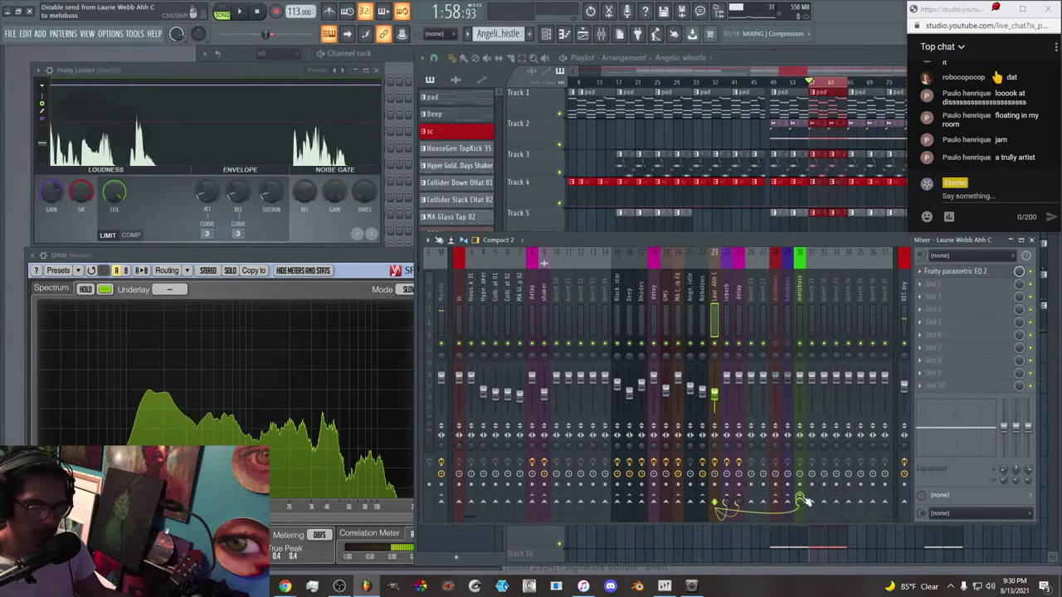
# Load the 6 FX BUSS state on mixer track 31 and rename the track as vox buss.
pyautogui.rightClick(812, 295)
pyautogui.moveTo(838, 308)
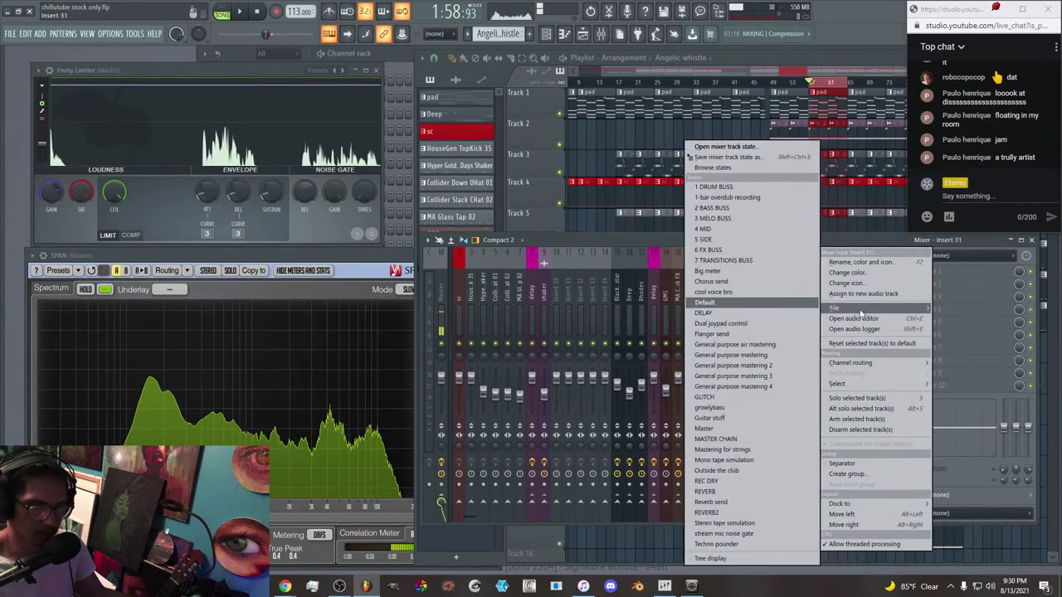
pyautogui.click(708, 250)
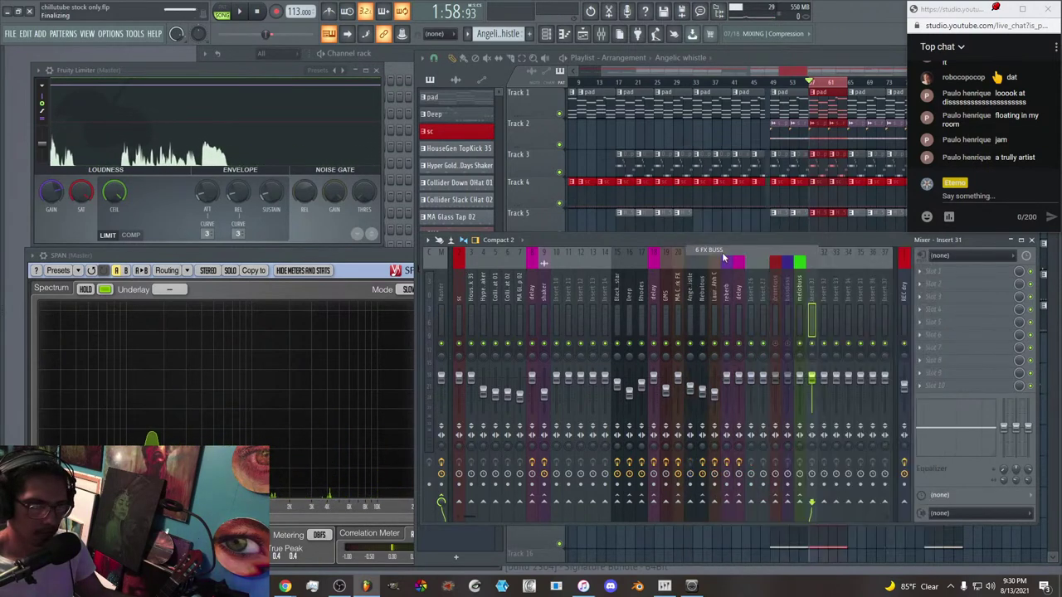
pyautogui.rightClick(813, 300)
pyautogui.click(840, 267)
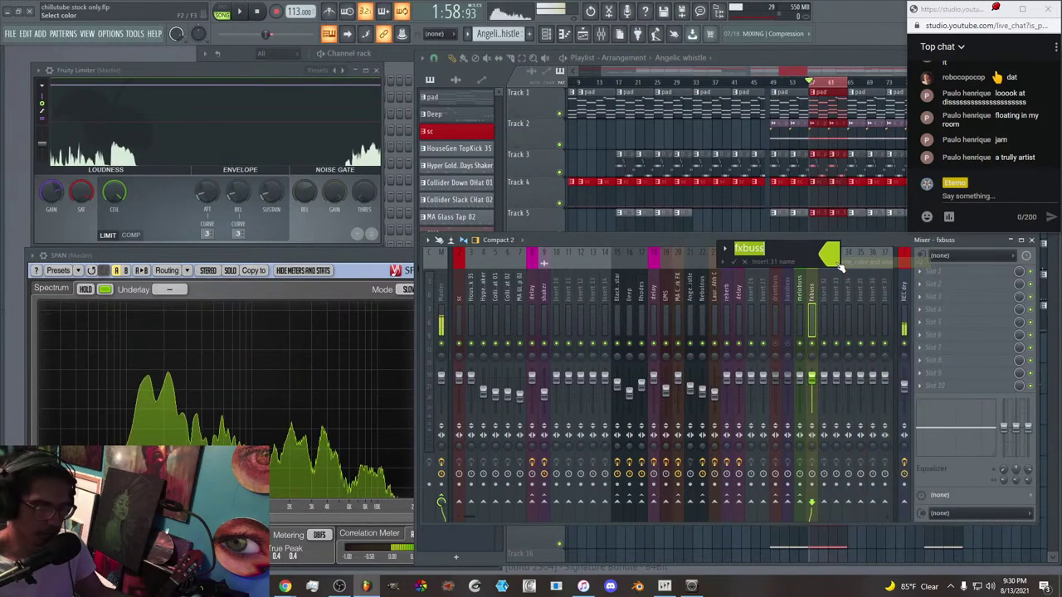
pyautogui.write('Vox buss')
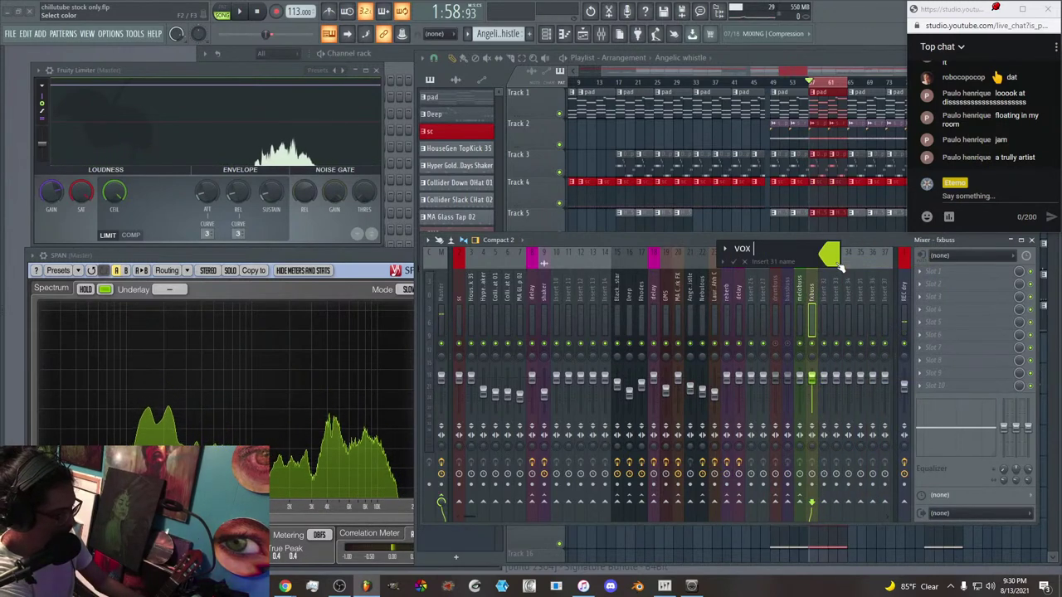
pyautogui.press('Return')
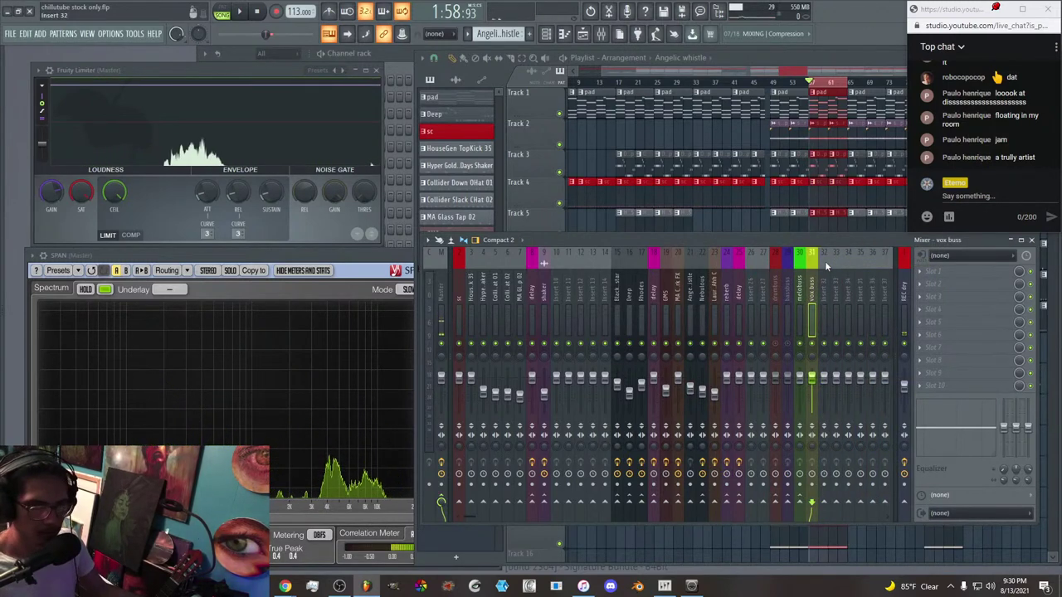
# Route the Ahh C vocal on track 23 and the reverb and delay tracks beside it to the vox buss.
pyautogui.click(715, 303)
pyautogui.click(811, 503)
pyautogui.click(728, 304)
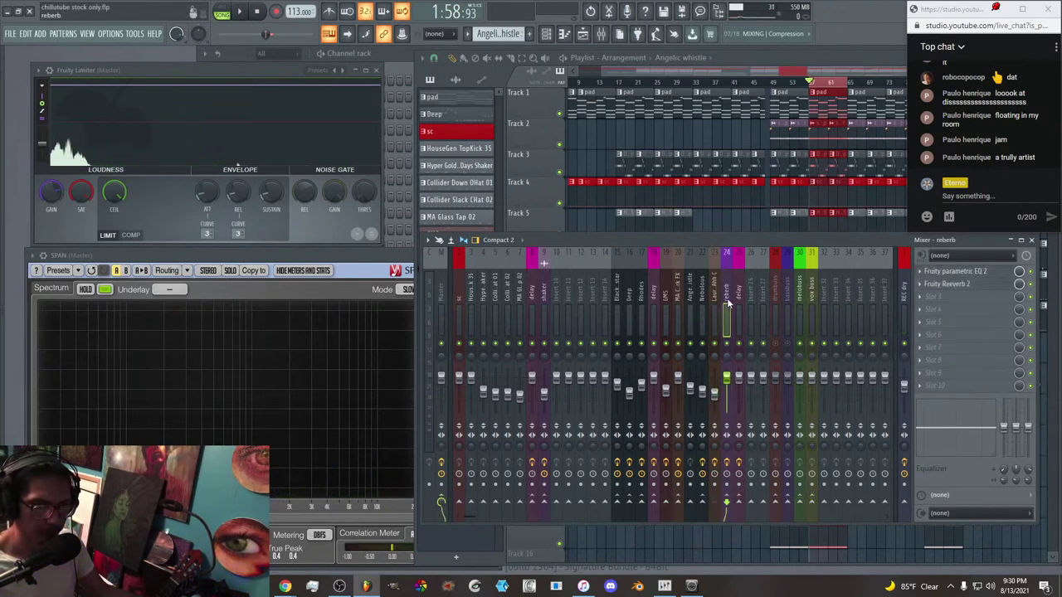
pyautogui.rightClick(811, 504)
pyautogui.click(827, 523)
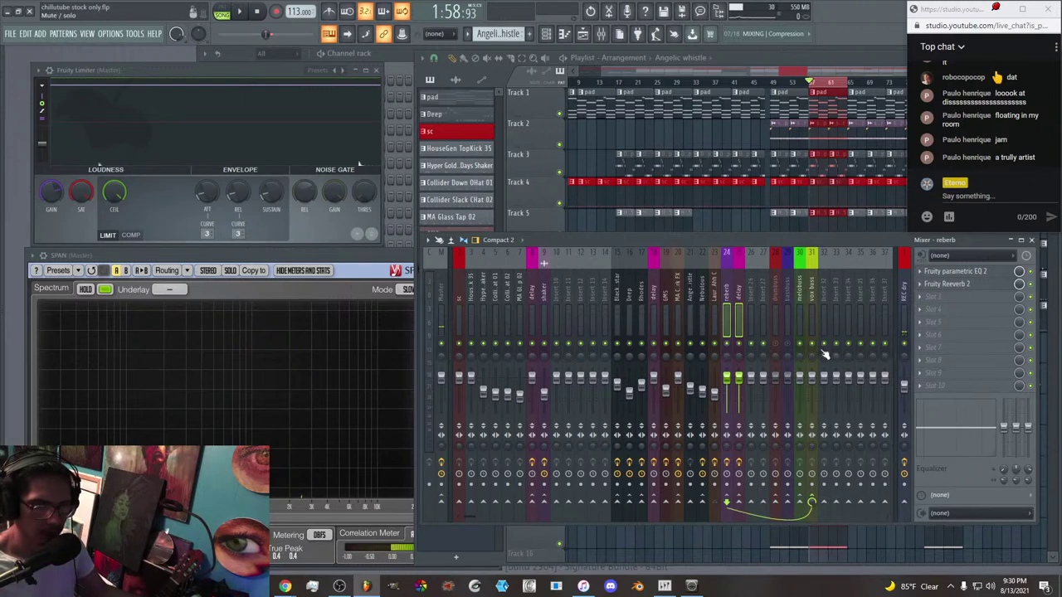
# Play the song and toggle the melobuss, vox buss and drumbuss to check what reaches each buss.
pyautogui.click(802, 343)
pyautogui.click(811, 344)
pyautogui.press('space')
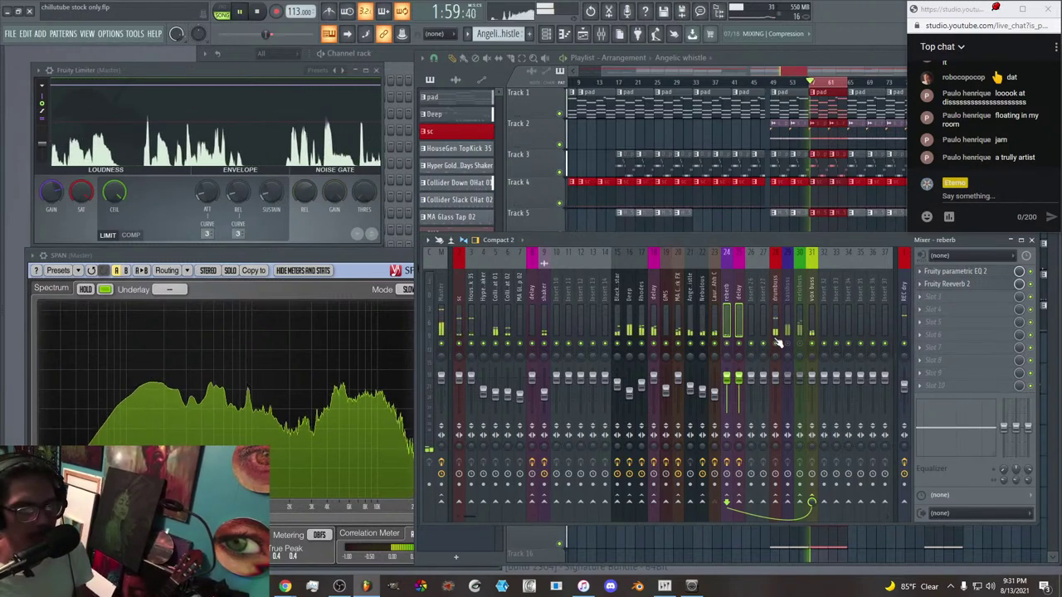
pyautogui.click(777, 343)
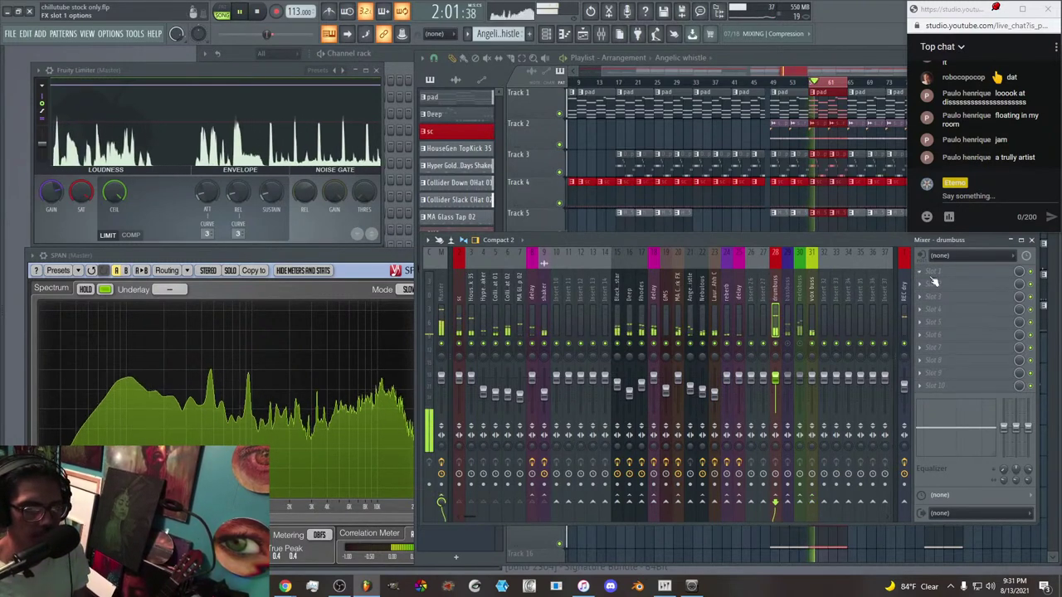
# Insert Fruity Parametric EQ 2 in the first effect slot of the MA Glass Tap 02 track.
pyautogui.click(523, 331)
pyautogui.click(909, 274)
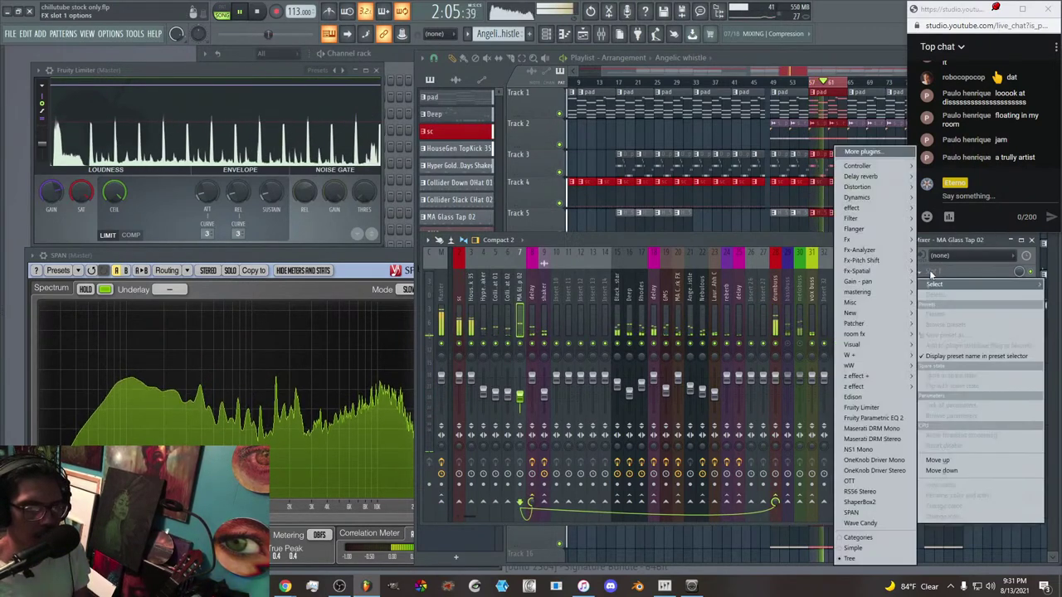
pyautogui.click(855, 422)
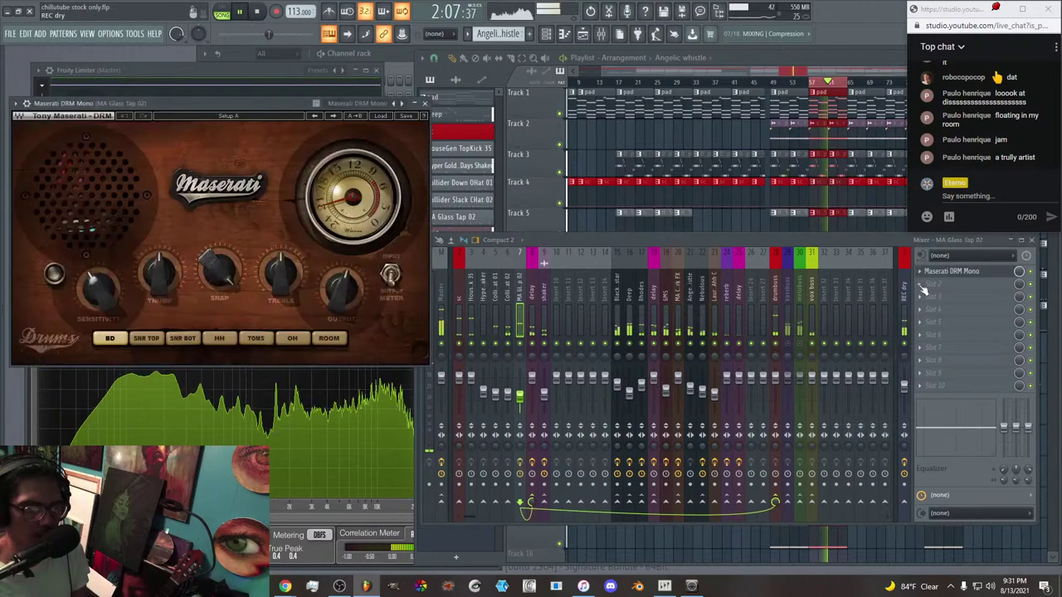
pyautogui.click(921, 271)
pyautogui.moveTo(937, 283)
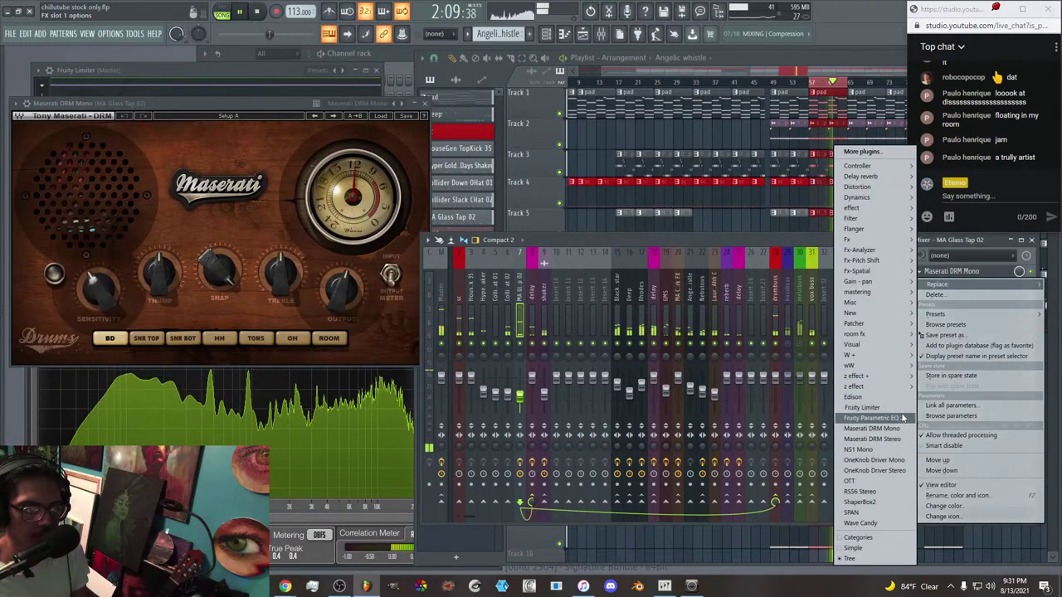
pyautogui.click(873, 417)
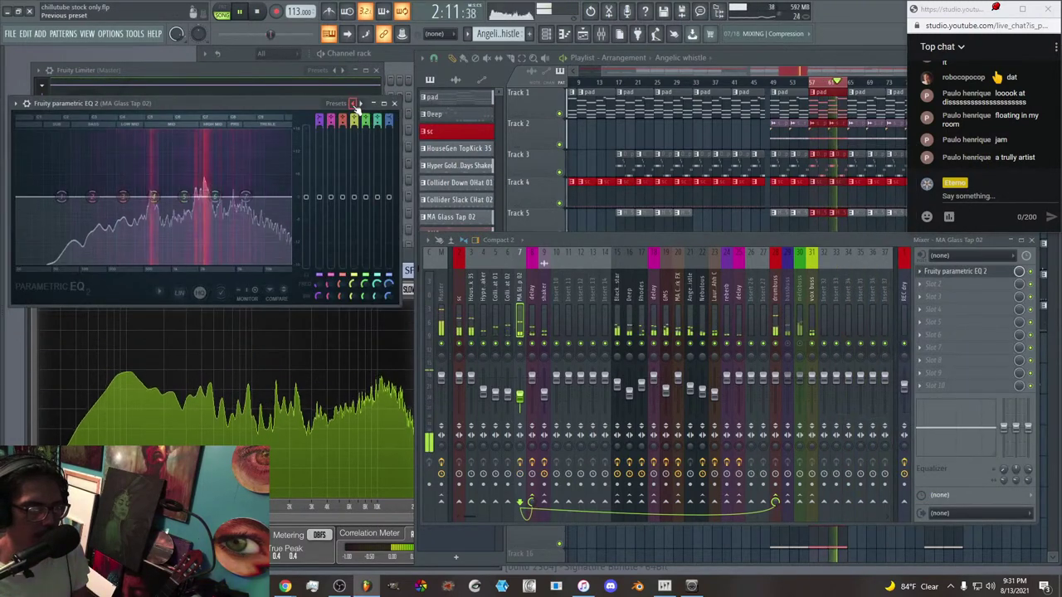
# Load the steep4 low preset in the Glass Tap EQ, adjust its low cut and dip a band near 1982 Hz by about 3.4 dB.
pyautogui.moveTo(215, 196); pyautogui.dragTo(208, 214)
pyautogui.scroll(-4, 207, 214)
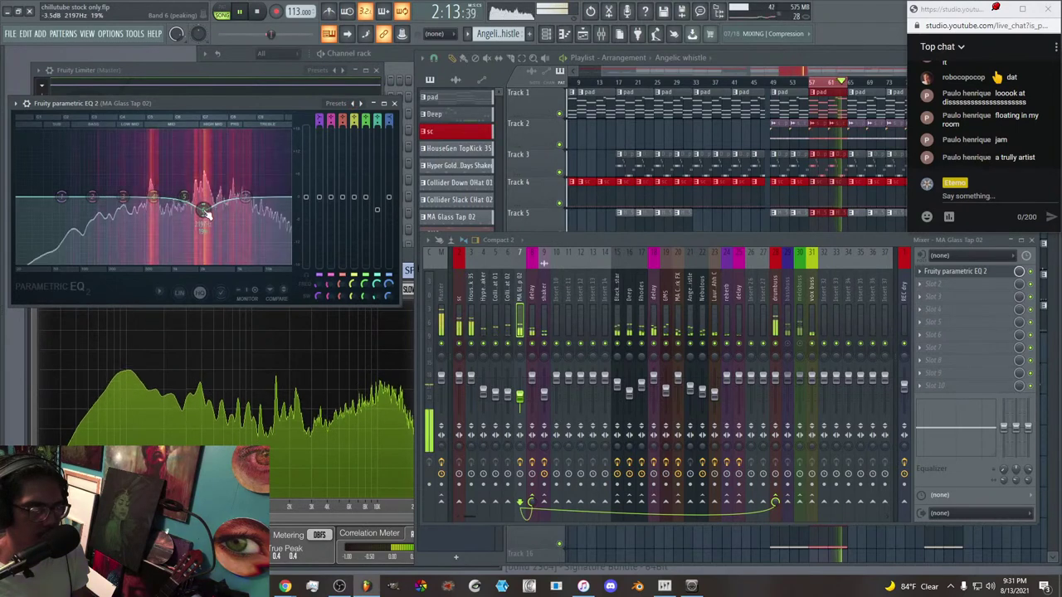
pyautogui.rightClick(360, 105)
pyautogui.click(396, 190)
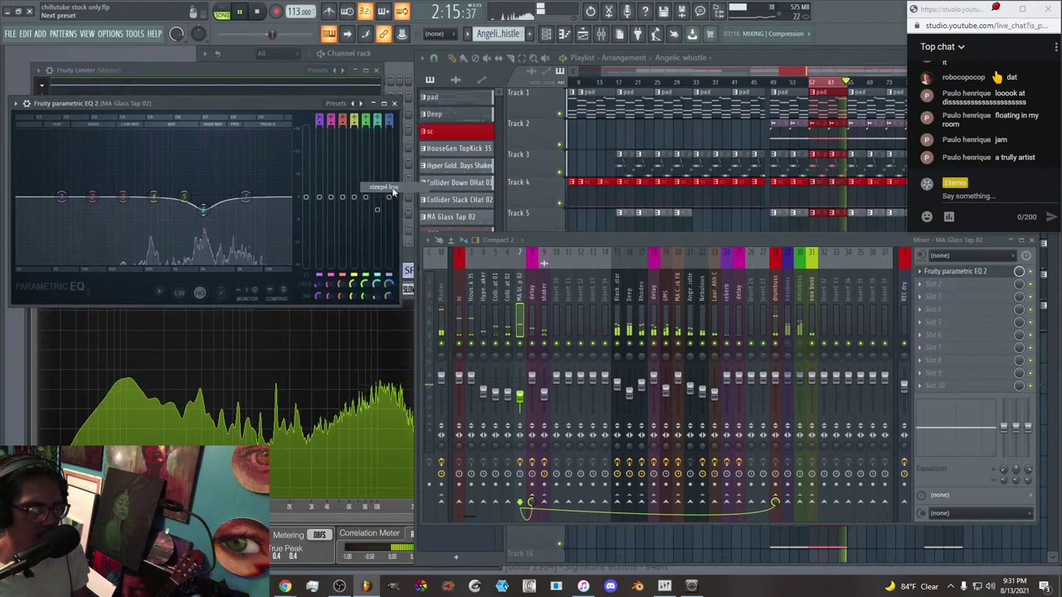
pyautogui.moveTo(109, 199)
pyautogui.mouseDown()
pyautogui.moveTo(40, 201)
pyautogui.moveTo(125, 197)
pyautogui.mouseUp()
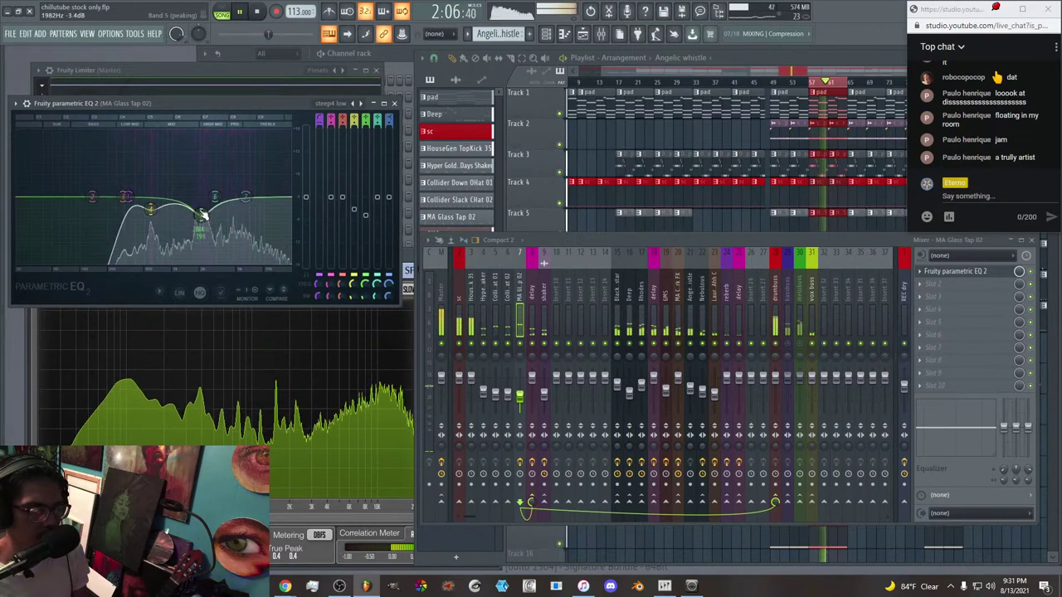
pyautogui.click(395, 104)
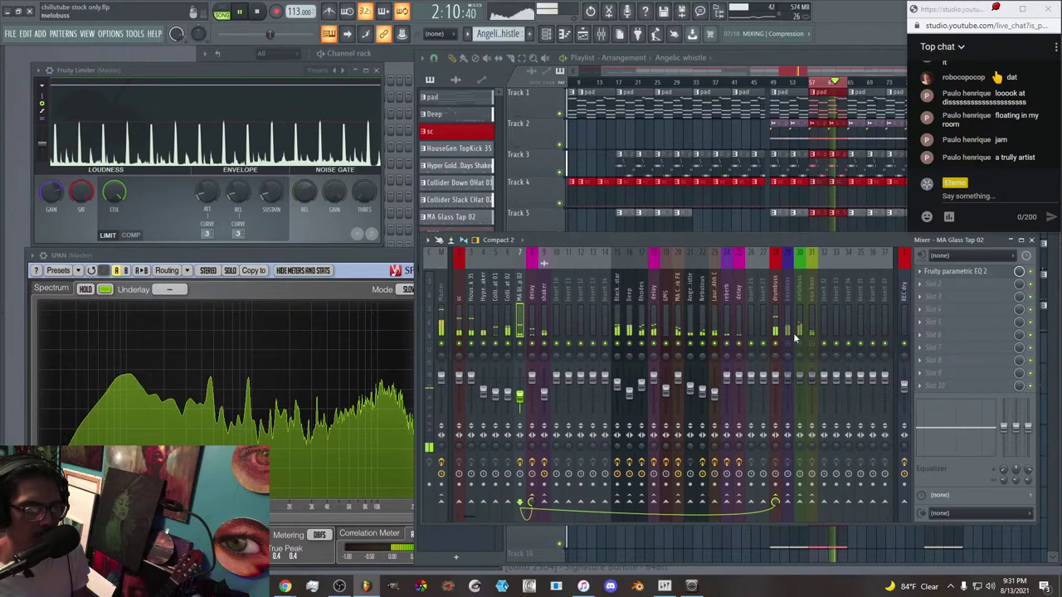
pyautogui.click(775, 332)
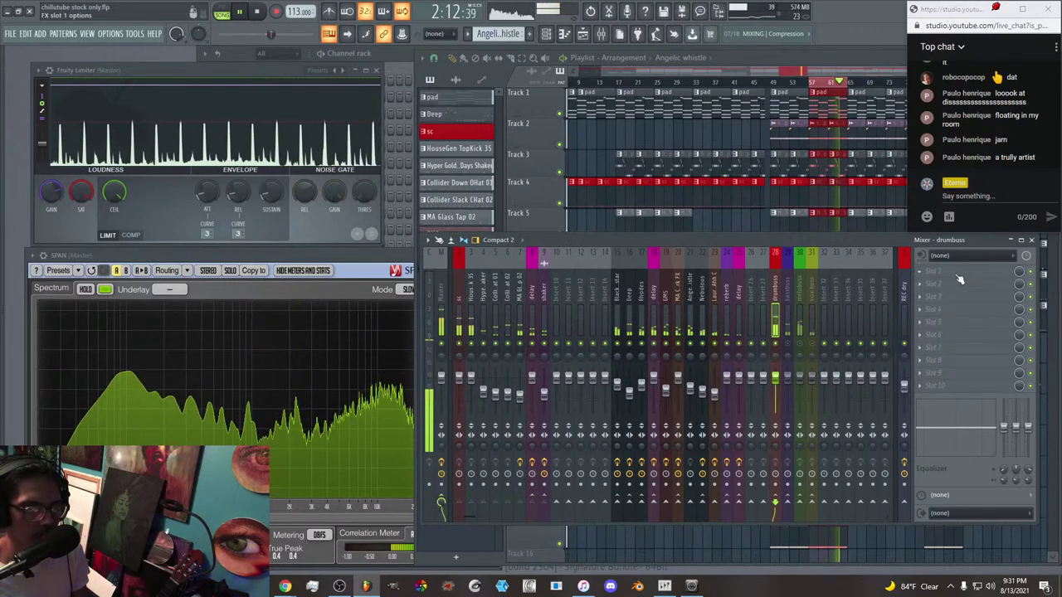
pyautogui.click(958, 280)
pyautogui.moveTo(886, 210)
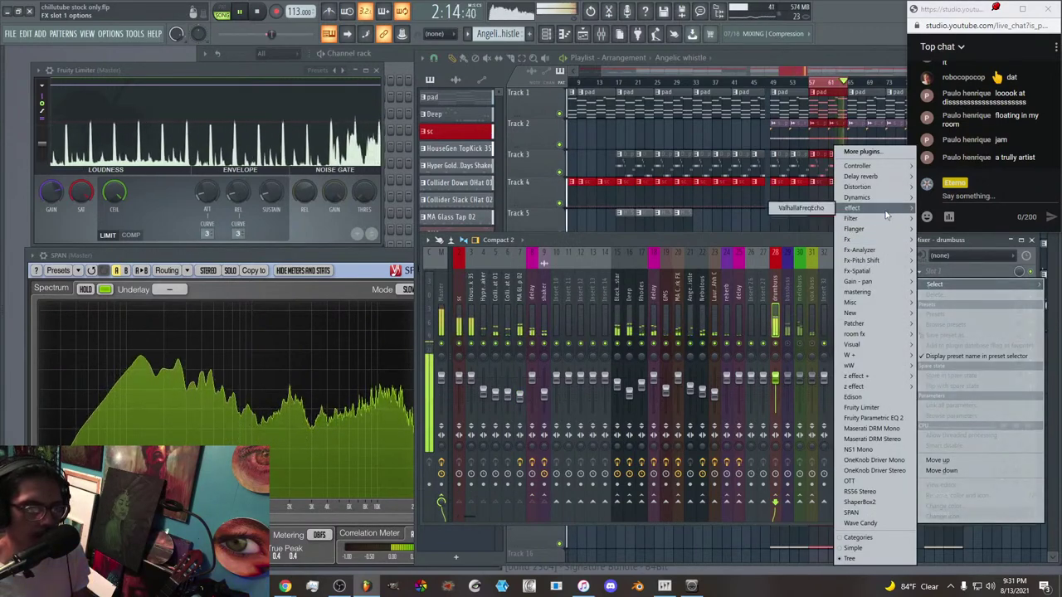
pyautogui.click(556, 255)
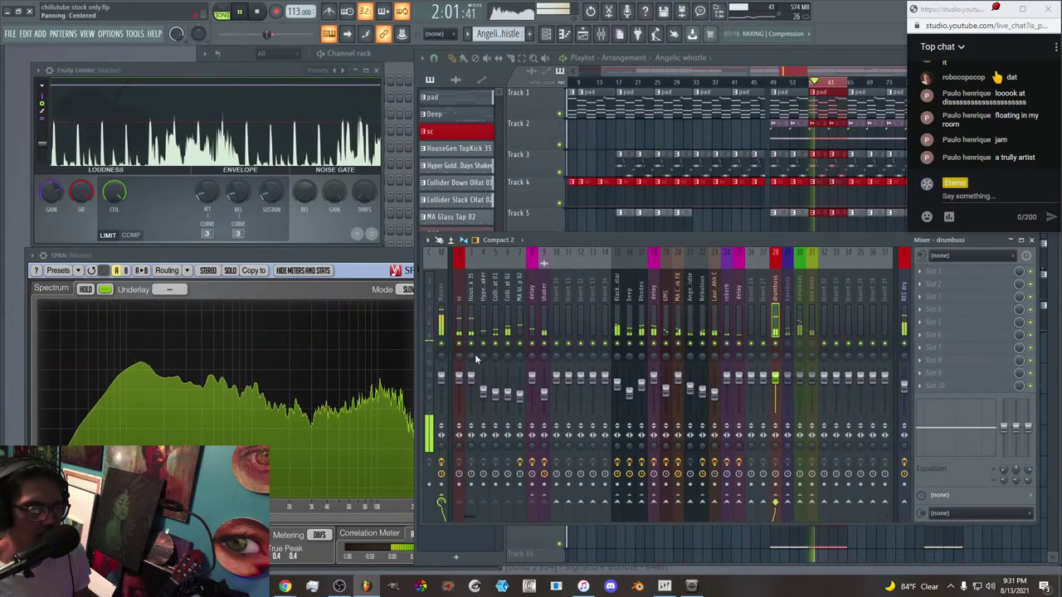
# Set the stereo separation of HouseGen TopKick 35 to 100% merged and narrow the MA Glass Tap 02 track as well.
pyautogui.click(474, 450)
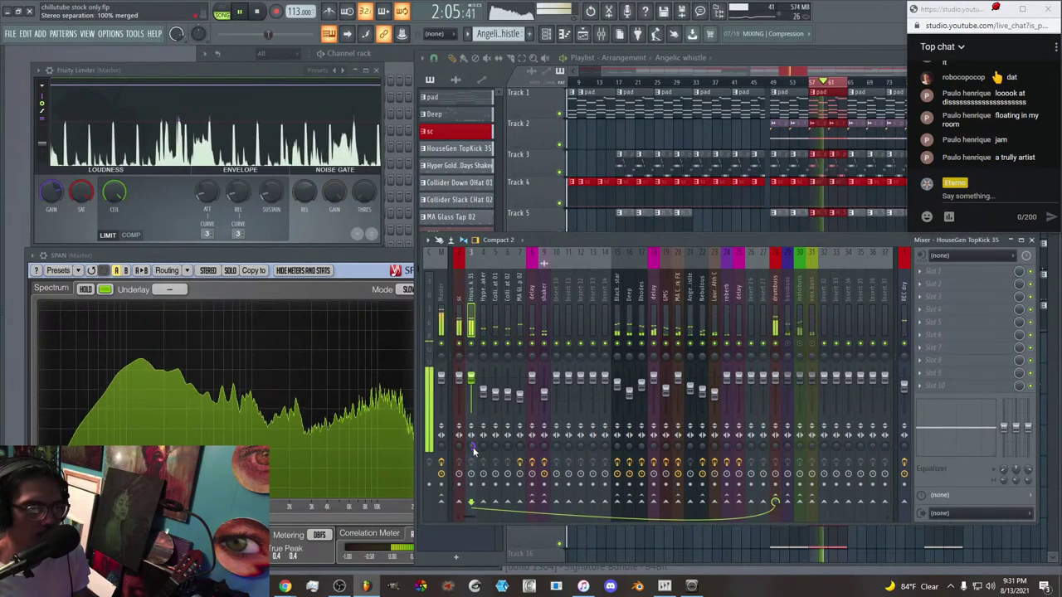
pyautogui.click(521, 405)
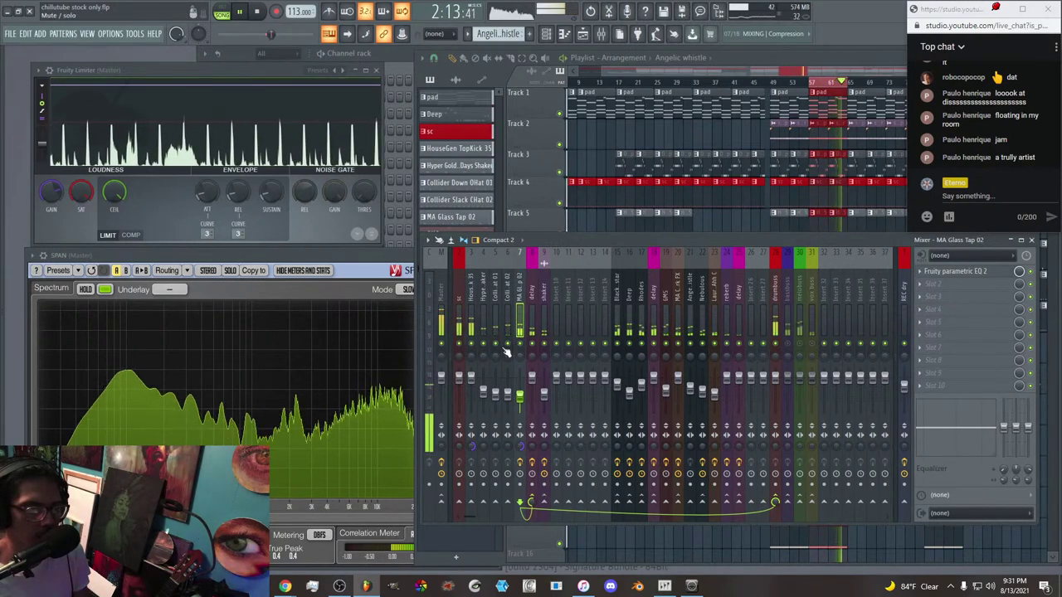
# Insert the Maximus compressor in the first effect slot of the drumbuss and move its window over the mixer.
pyautogui.click(776, 332)
pyautogui.click(924, 273)
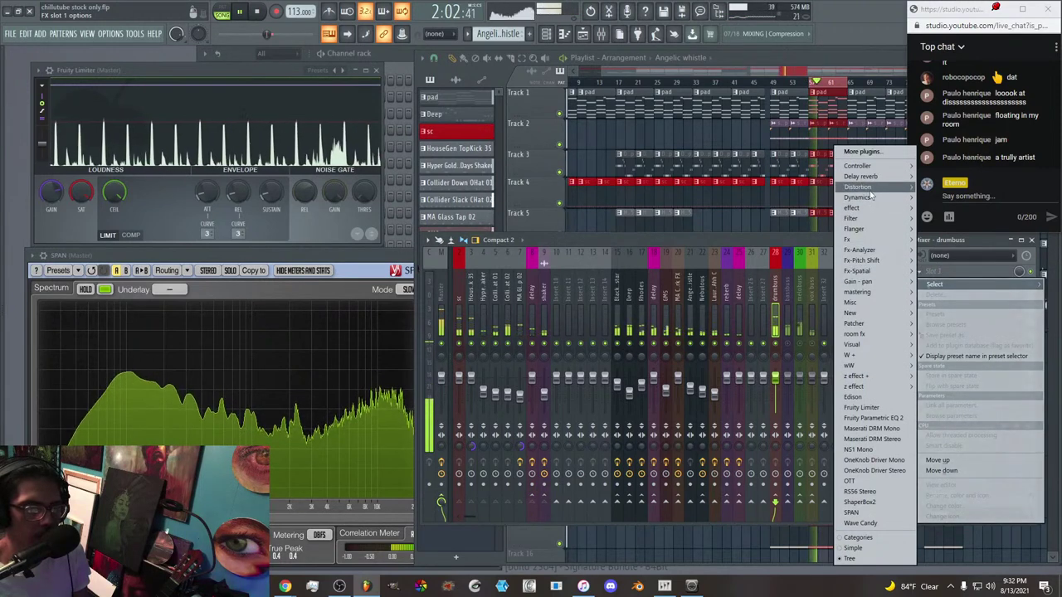
pyautogui.moveTo(862, 198)
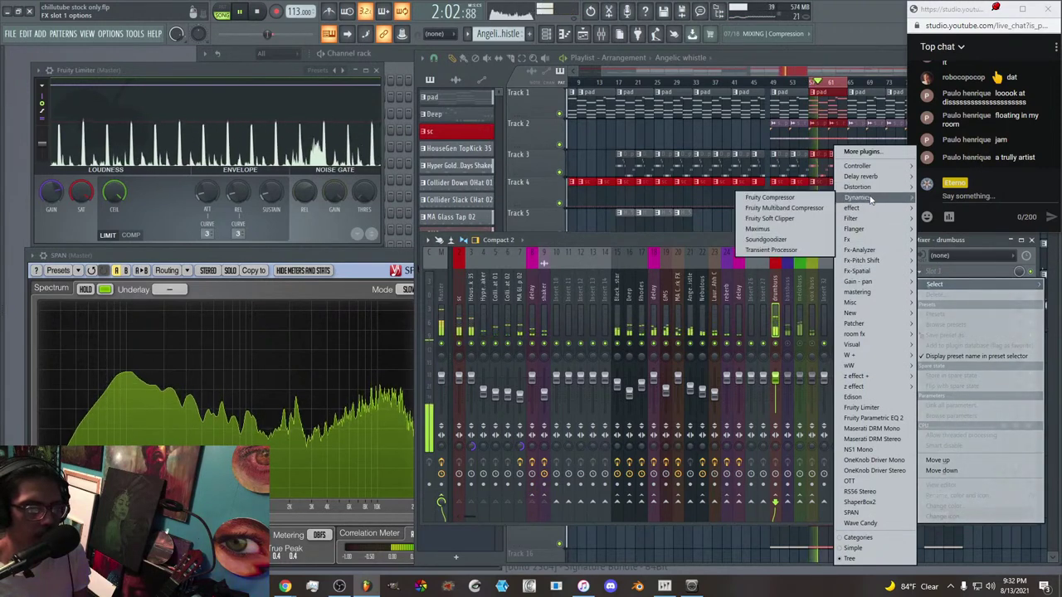
pyautogui.click(772, 228)
pyautogui.moveTo(265, 130); pyautogui.dragTo(505, 209)
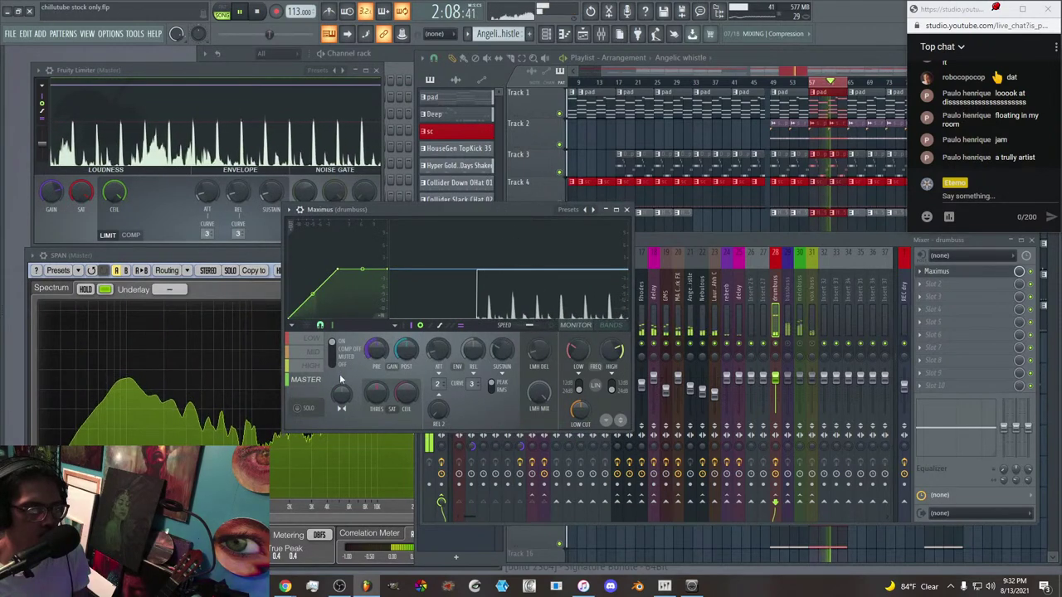
# Select the soloed low band in Maximus, enlarge and reposition the plugin window, and adjust the low band frequency.
pyautogui.click(310, 339)
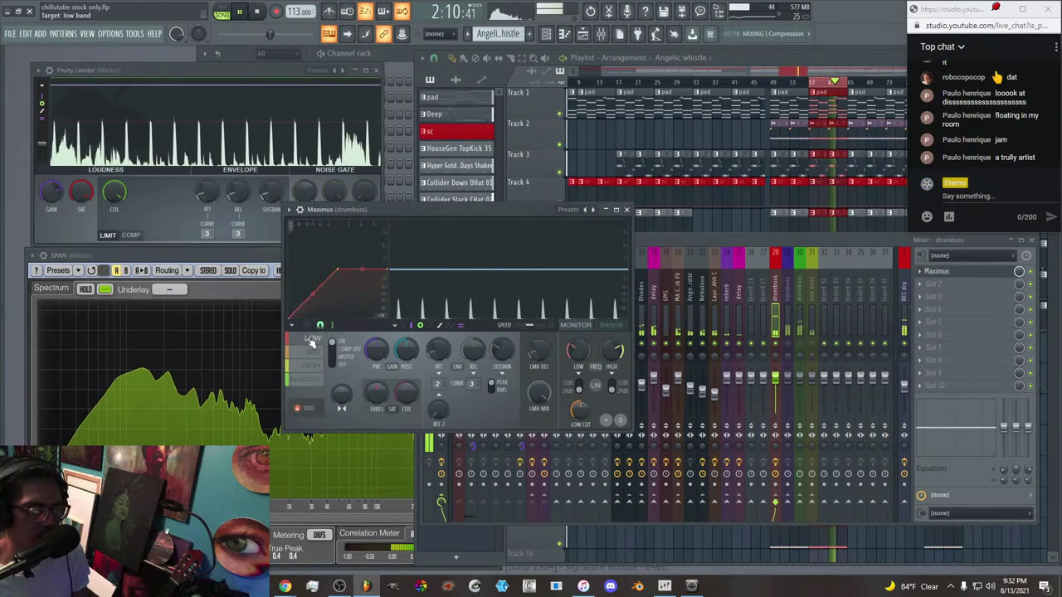
pyautogui.moveTo(630, 430); pyautogui.dragTo(718, 516)
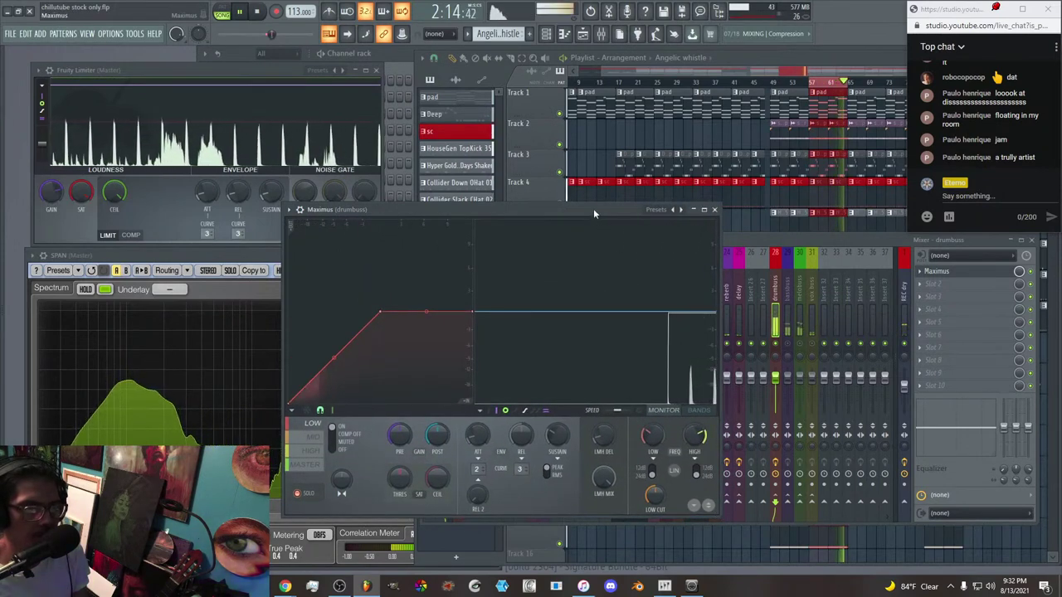
pyautogui.moveTo(593, 212); pyautogui.dragTo(626, 100)
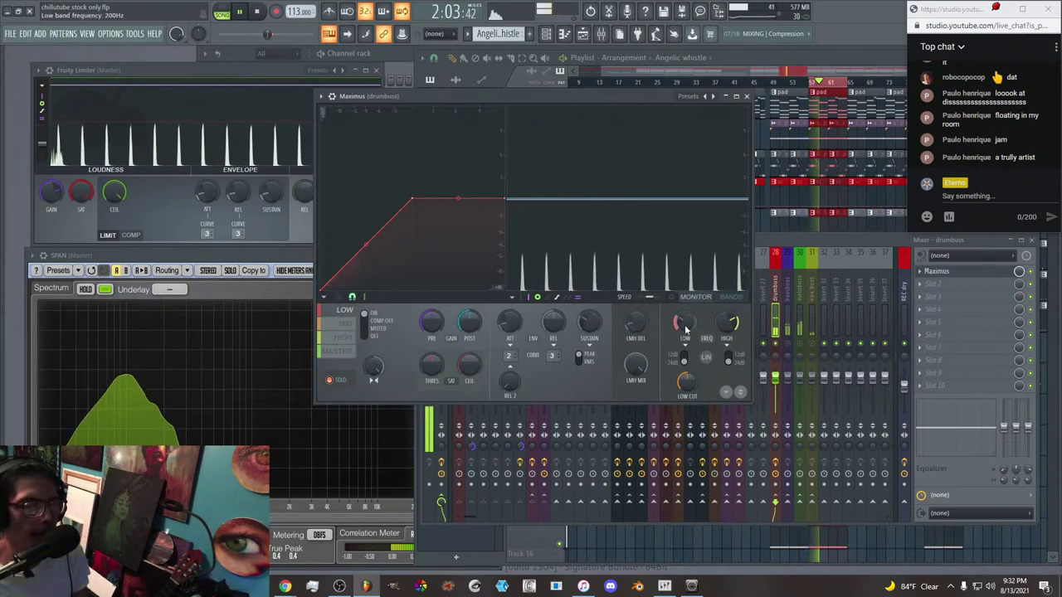
pyautogui.moveTo(685, 328); pyautogui.dragTo(686, 330)
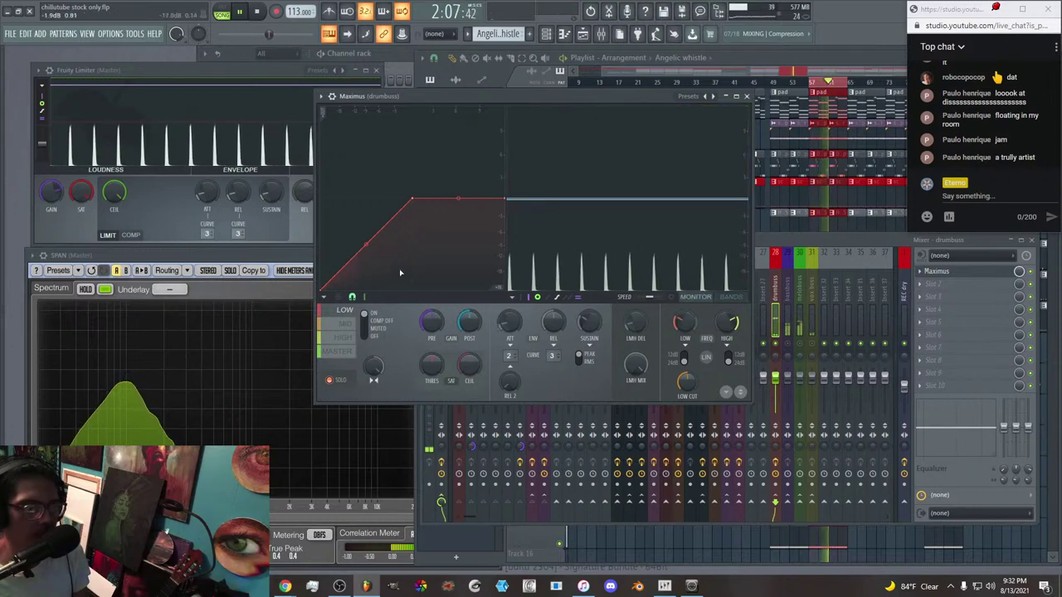
# Reshape the low band's compression curve by editing its lower point and pulling down the 0 dB knee.
pyautogui.rightClick(352, 286)
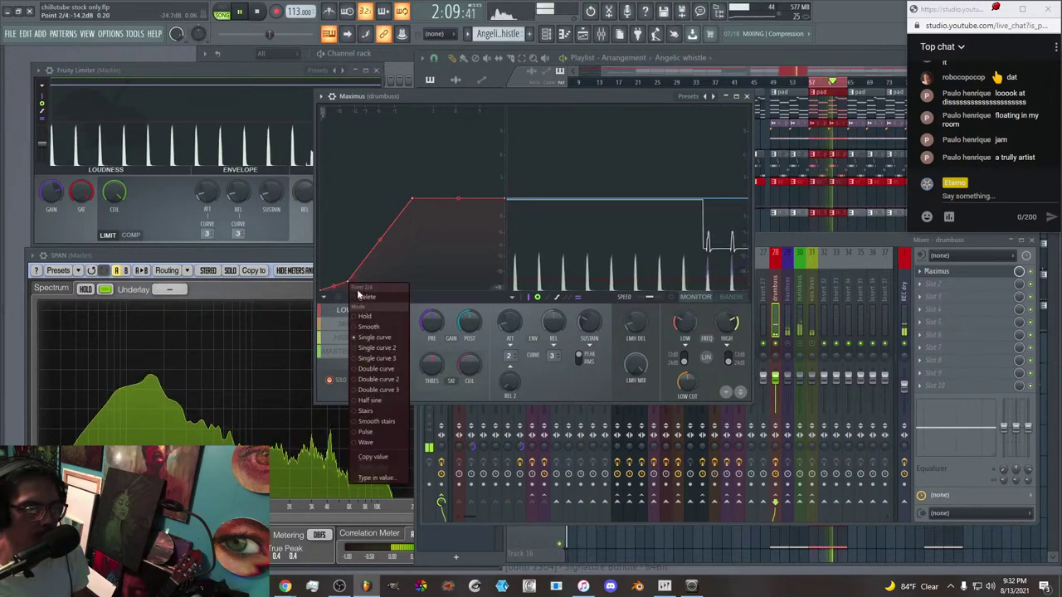
pyautogui.click(359, 295)
pyautogui.moveTo(415, 208); pyautogui.dragTo(417, 228)
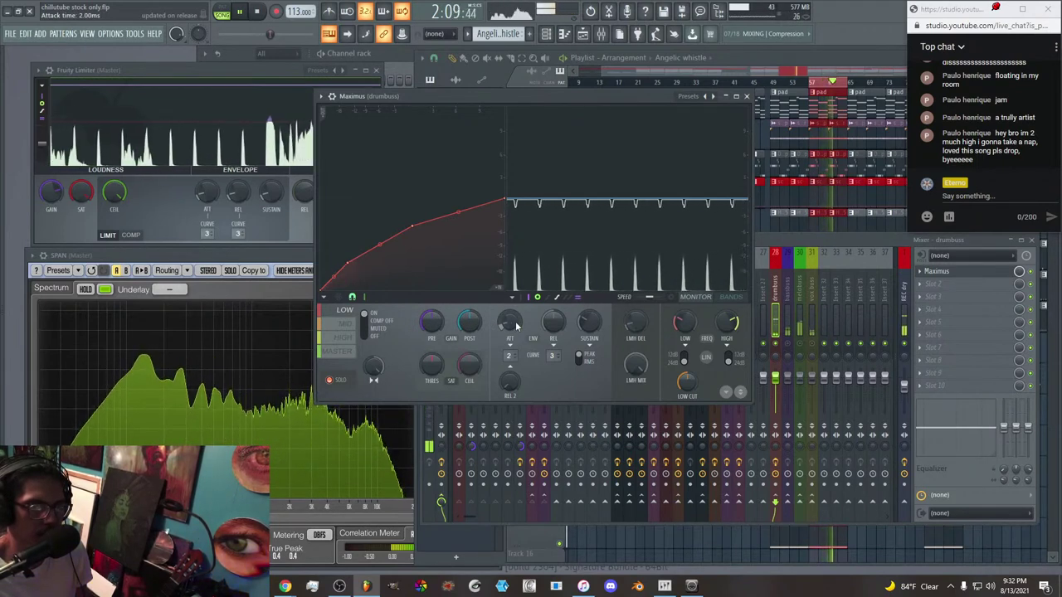
# Raise the low band's attack to about 27.53 ms and lower the curve's 0 dB point to about -6.6 dB.
pyautogui.moveTo(516, 326); pyautogui.dragTo(551, 318)
pyautogui.moveTo(414, 225)
pyautogui.mouseDown()
pyautogui.moveTo(416, 199)
pyautogui.moveTo(415, 230)
pyautogui.mouseUp()
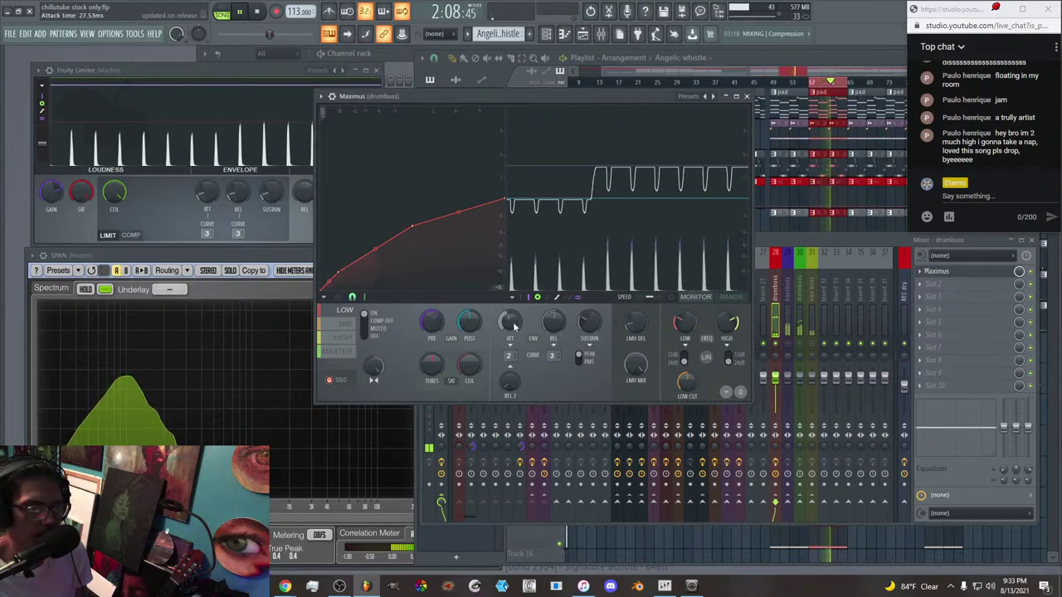
pyautogui.scroll(5, 557, 322)
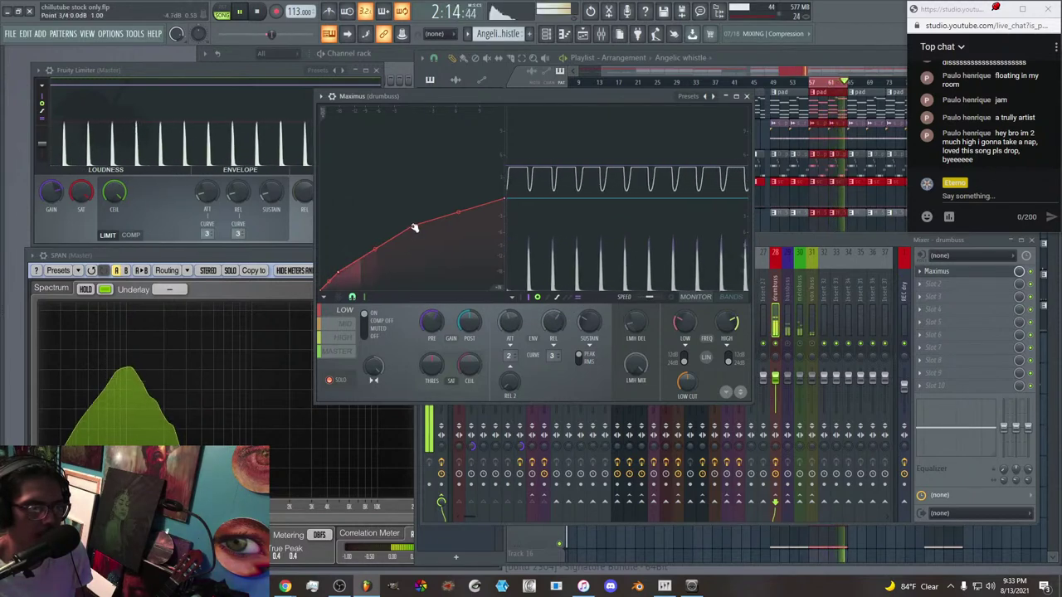
pyautogui.moveTo(414, 226)
pyautogui.mouseDown()
pyautogui.moveTo(415, 199)
pyautogui.moveTo(415, 248)
pyautogui.moveTo(414, 233)
pyautogui.mouseUp()
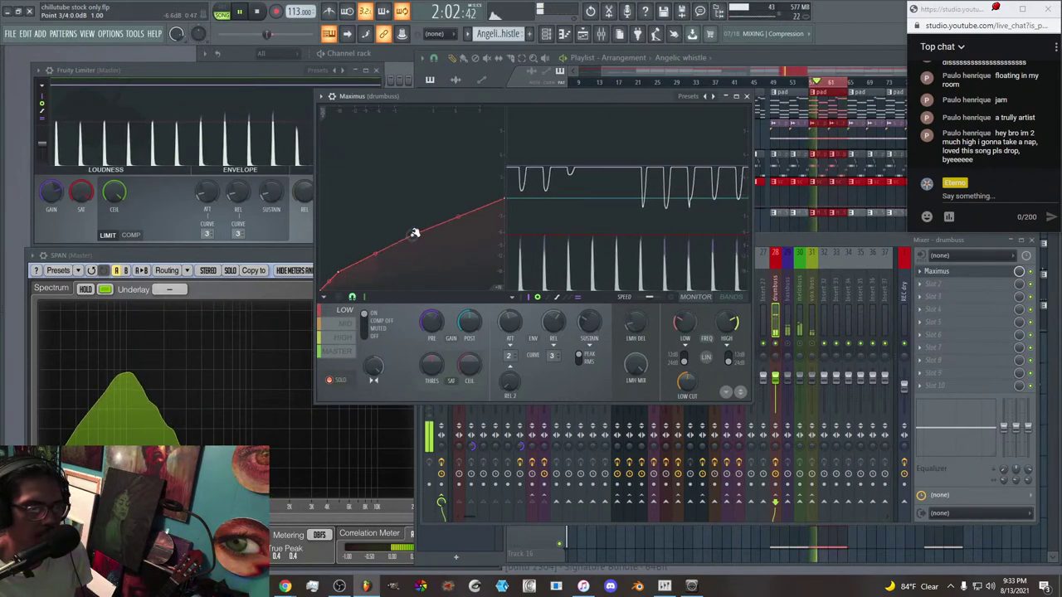
# Edit the mid band's compression curve with a lower point near -18.2 dB and a 0 dB knee around -3 dB, and set stereo separation to 12% separated.
pyautogui.click(353, 324)
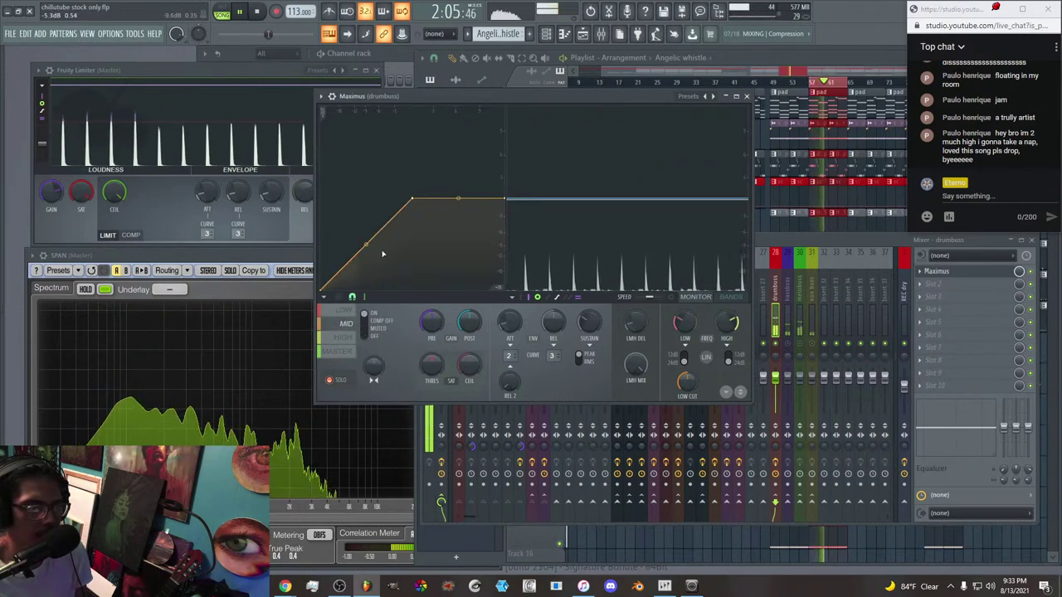
pyautogui.moveTo(343, 272); pyautogui.dragTo(340, 274)
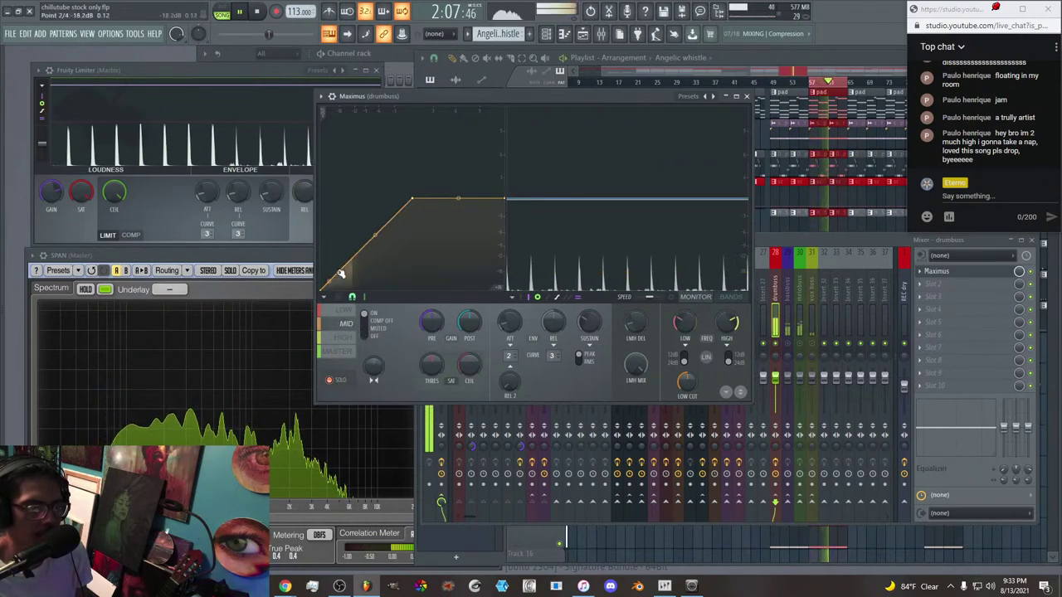
pyautogui.moveTo(414, 199); pyautogui.dragTo(415, 218)
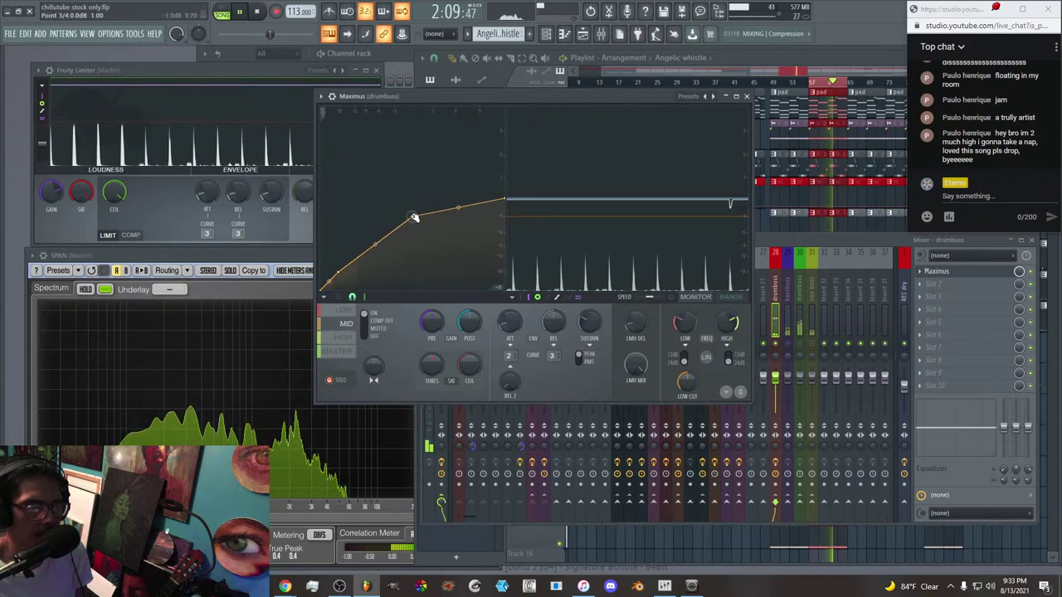
pyautogui.moveTo(414, 220)
pyautogui.mouseDown()
pyautogui.moveTo(414, 229)
pyautogui.moveTo(413, 219)
pyautogui.mouseUp()
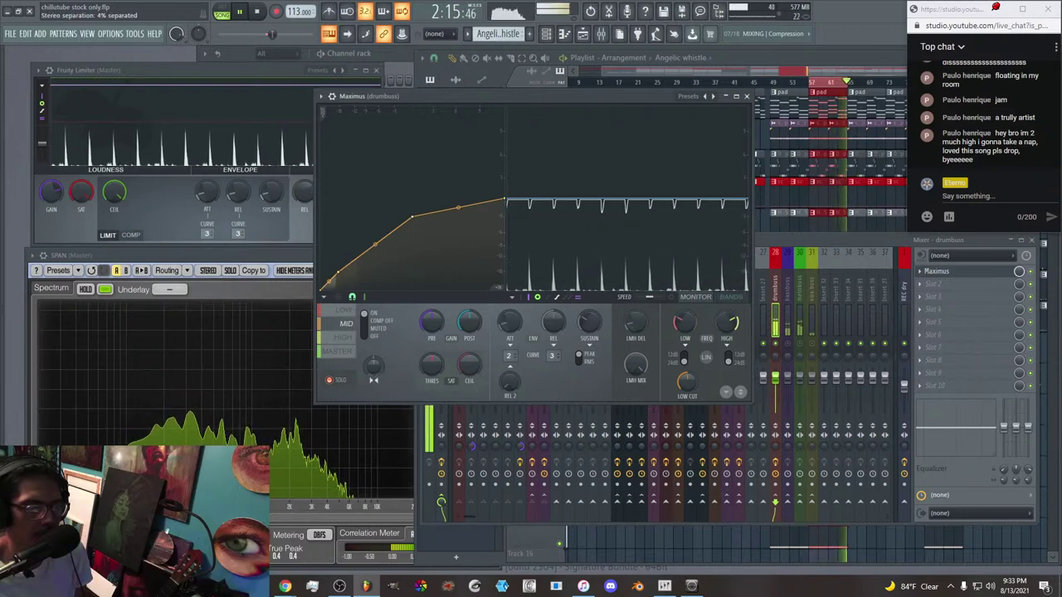
pyautogui.moveTo(373, 366); pyautogui.dragTo(373, 361)
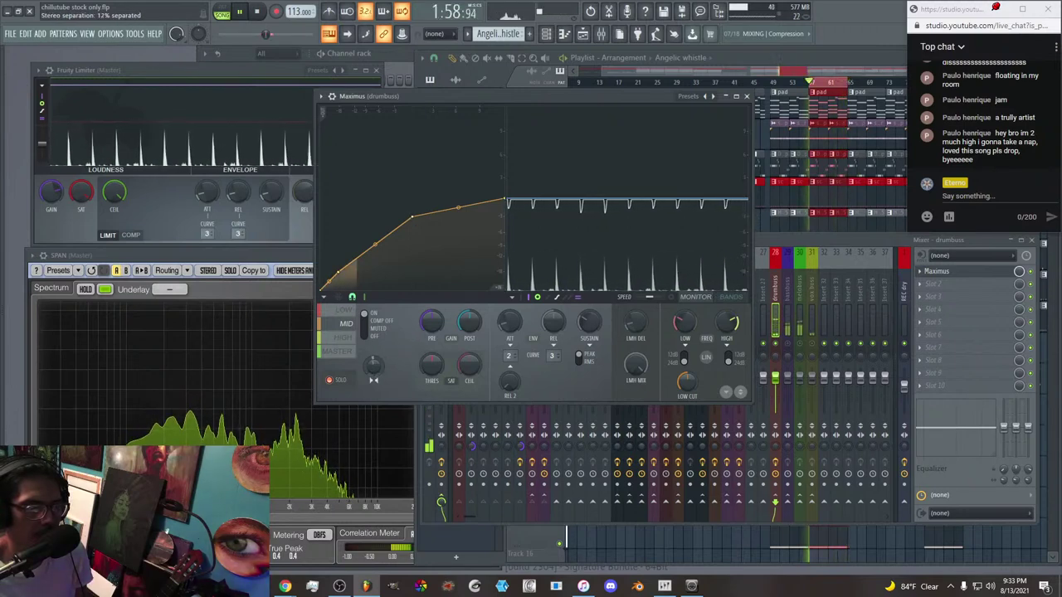
# Reset the low band's pre gain to its default and restart song playback.
pyautogui.click(349, 318)
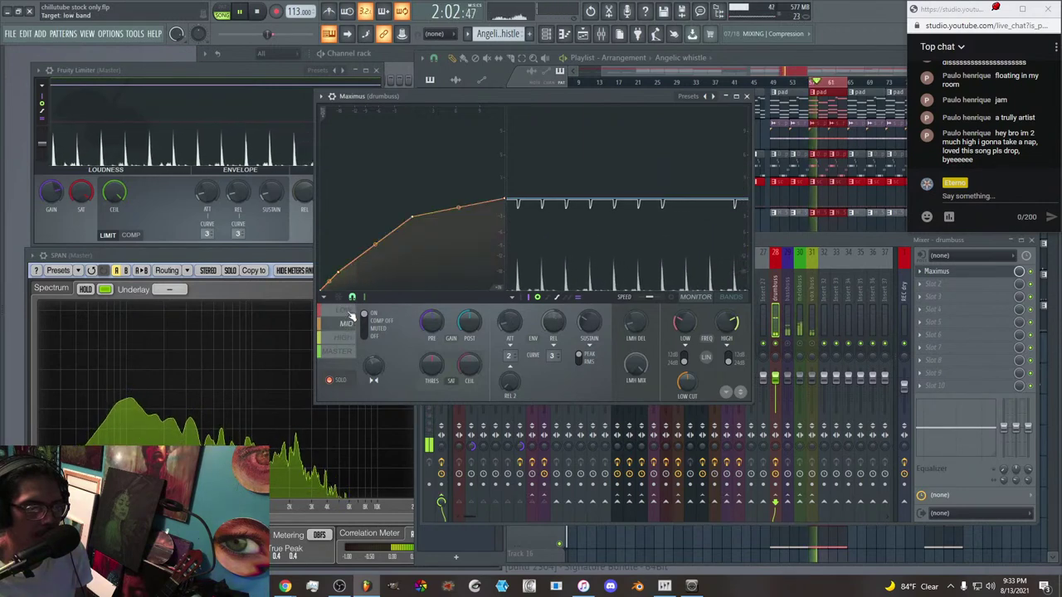
pyautogui.rightClick(437, 323)
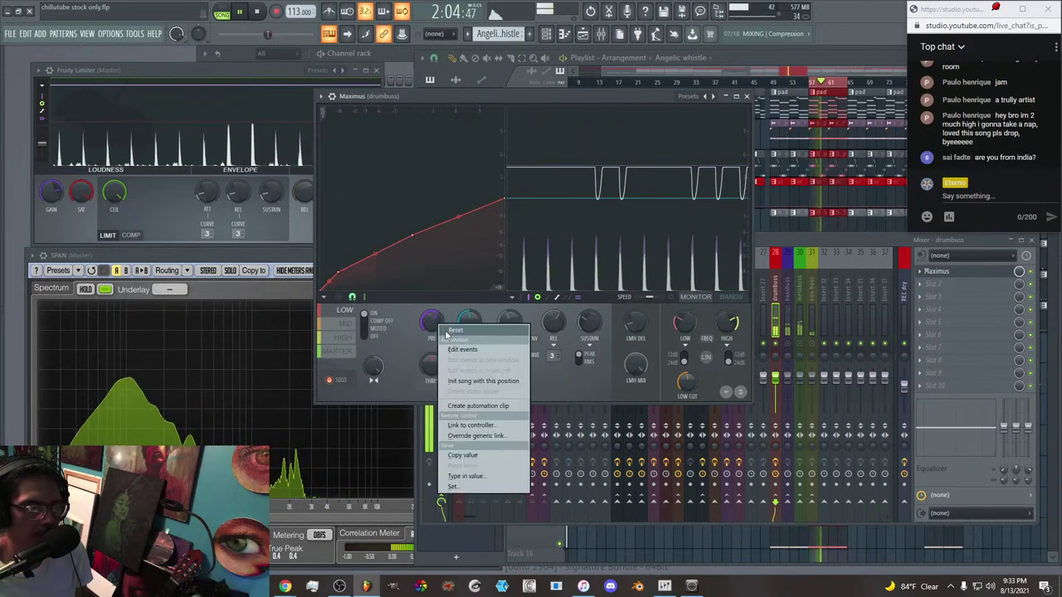
pyautogui.click(445, 335)
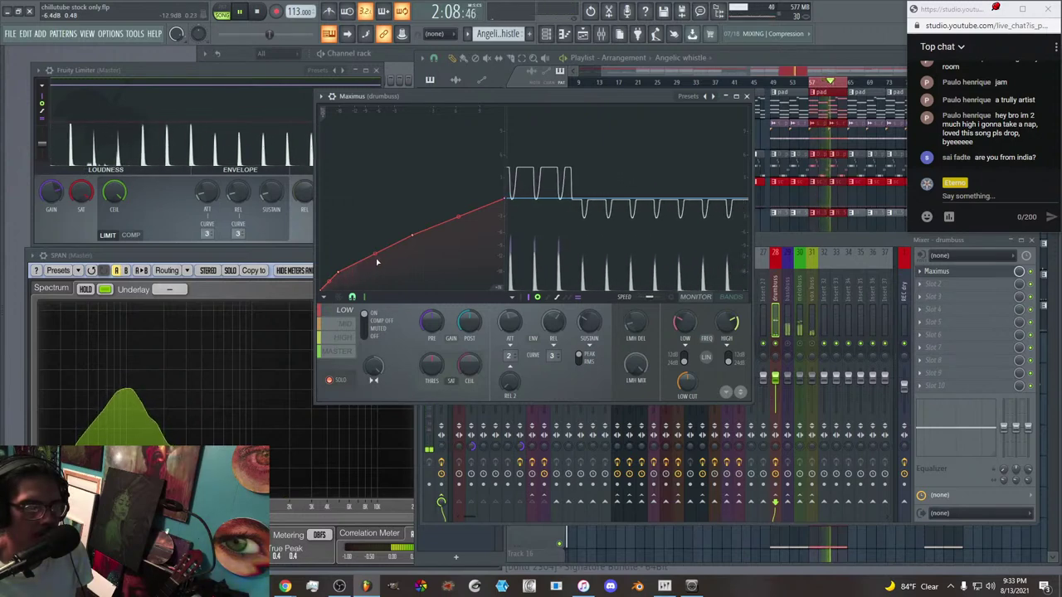
pyautogui.click(259, 11)
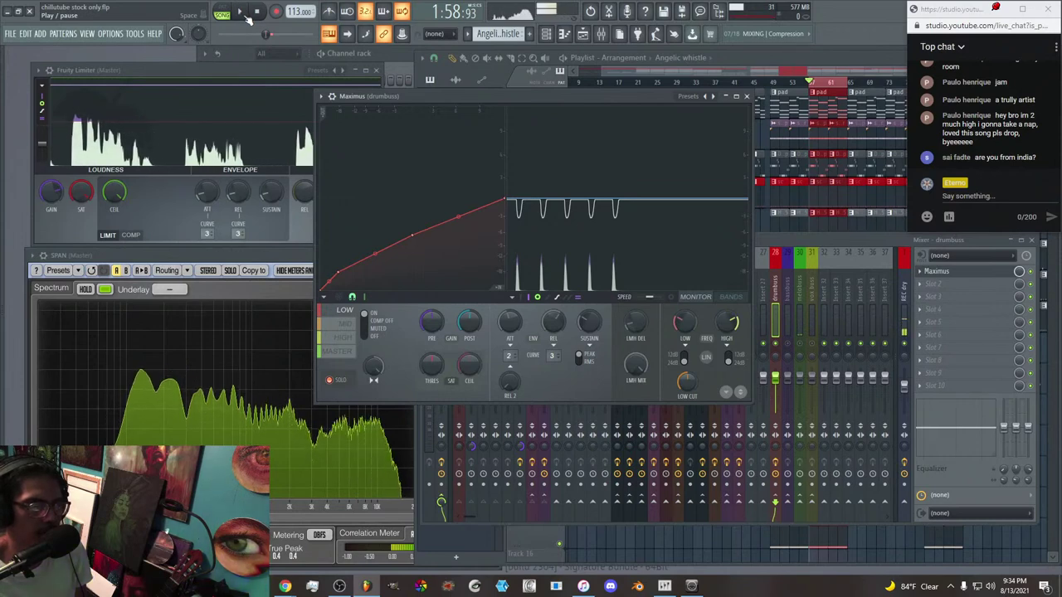
pyautogui.click(240, 12)
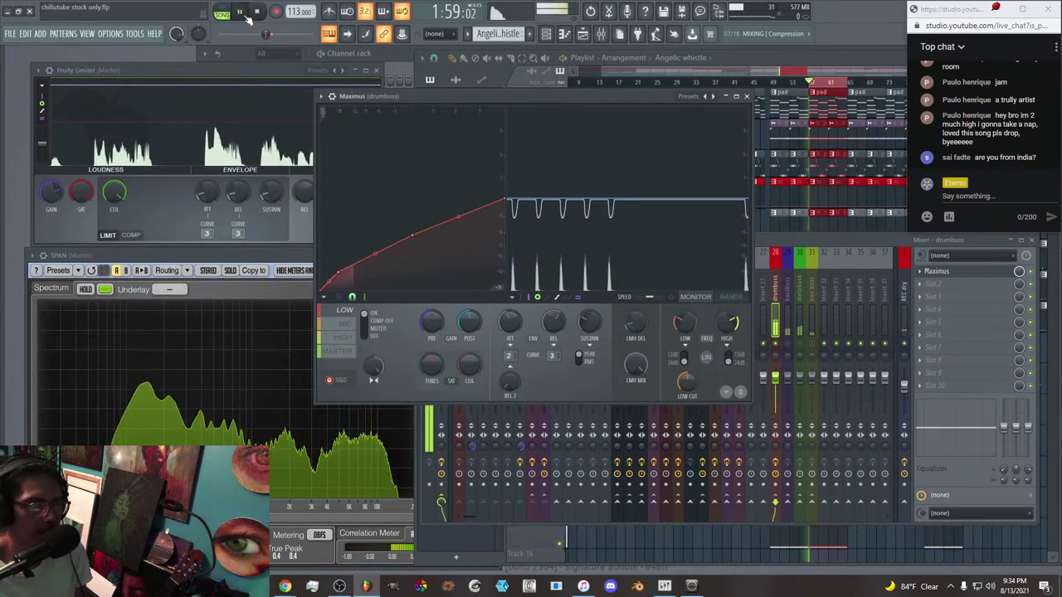
# Lower the 0 dB point of the high band's compression curve to about -6.6 dB.
pyautogui.click(347, 325)
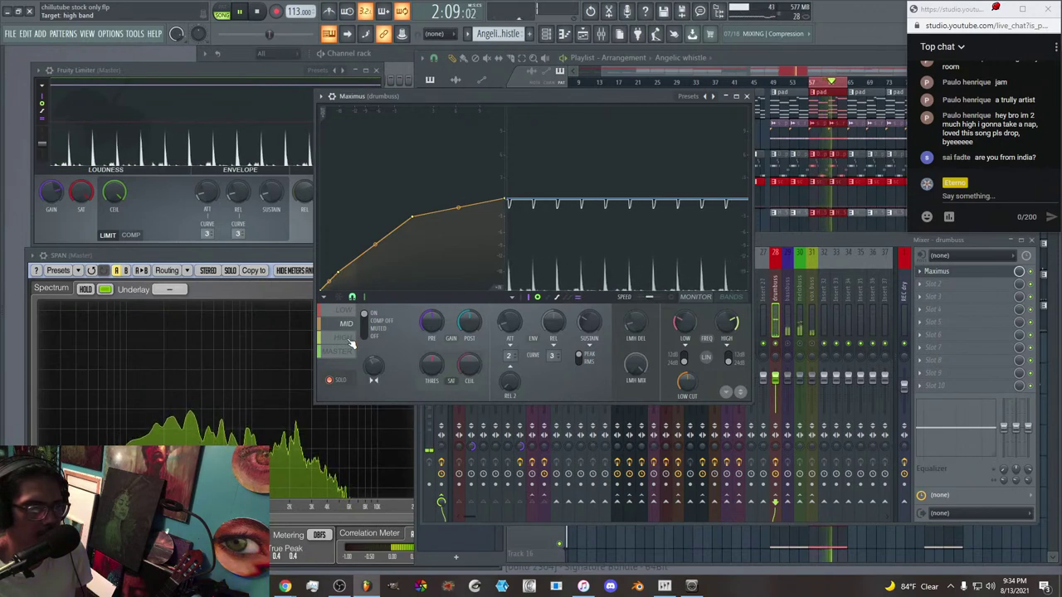
pyautogui.click(350, 341)
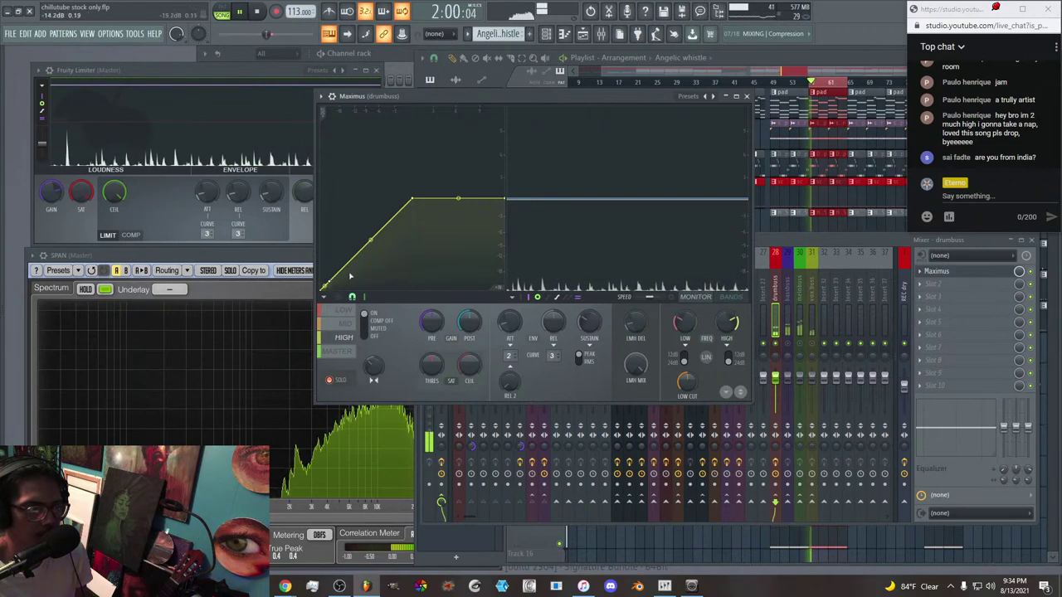
pyautogui.moveTo(413, 200); pyautogui.dragTo(414, 238)
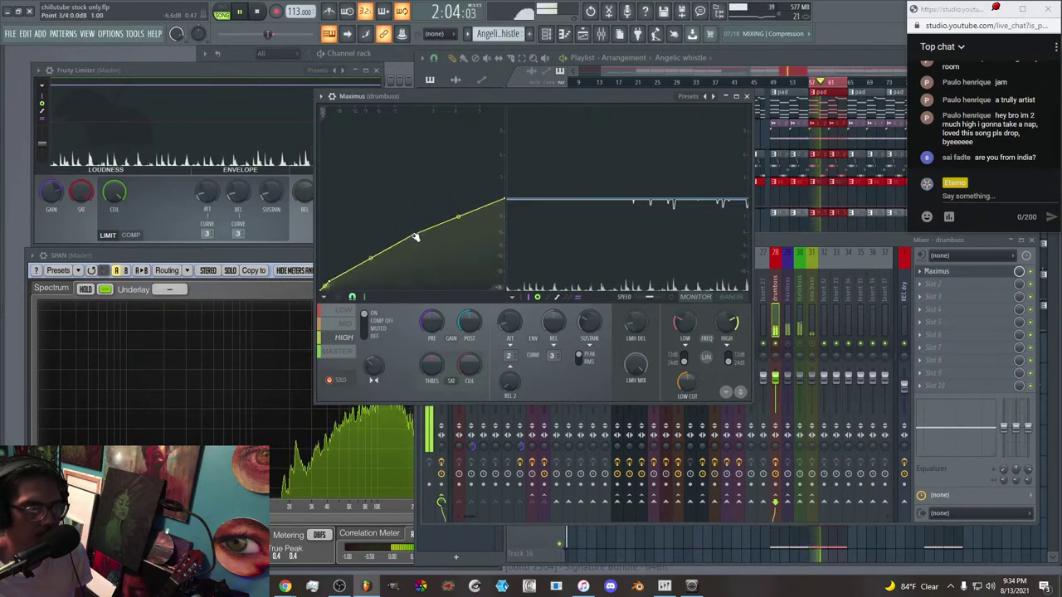
# Select the master band, and bypass and re-enable Maximus on the drumbuss to compare the sound.
pyautogui.click(350, 354)
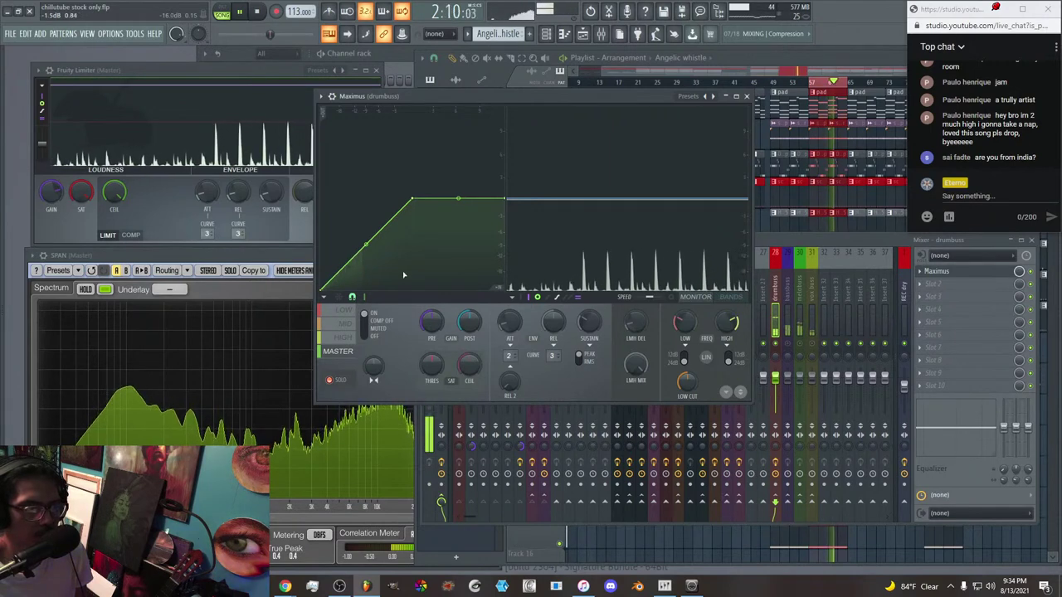
pyautogui.click(1030, 272)
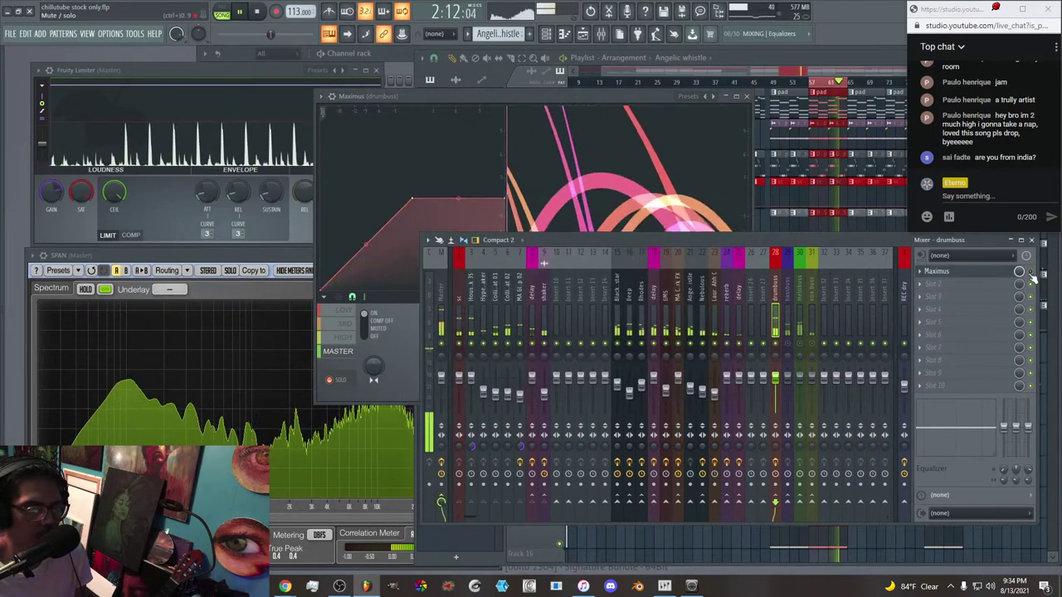
pyautogui.click(1031, 272)
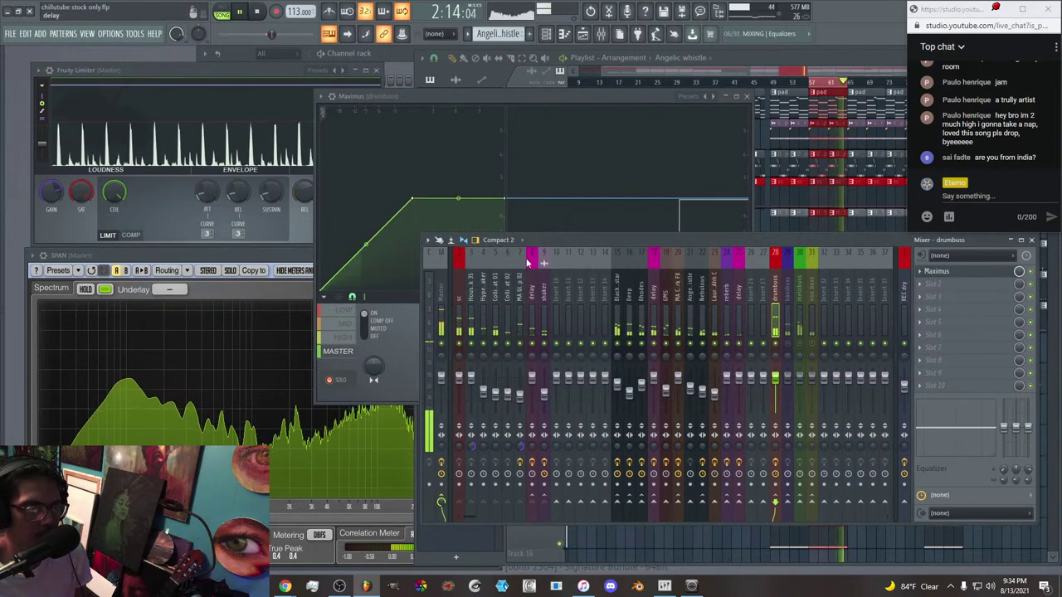
# Lower the master band's 0 dB curve point to about -4.7 dB and raise its post gain slightly.
pyautogui.click(453, 97)
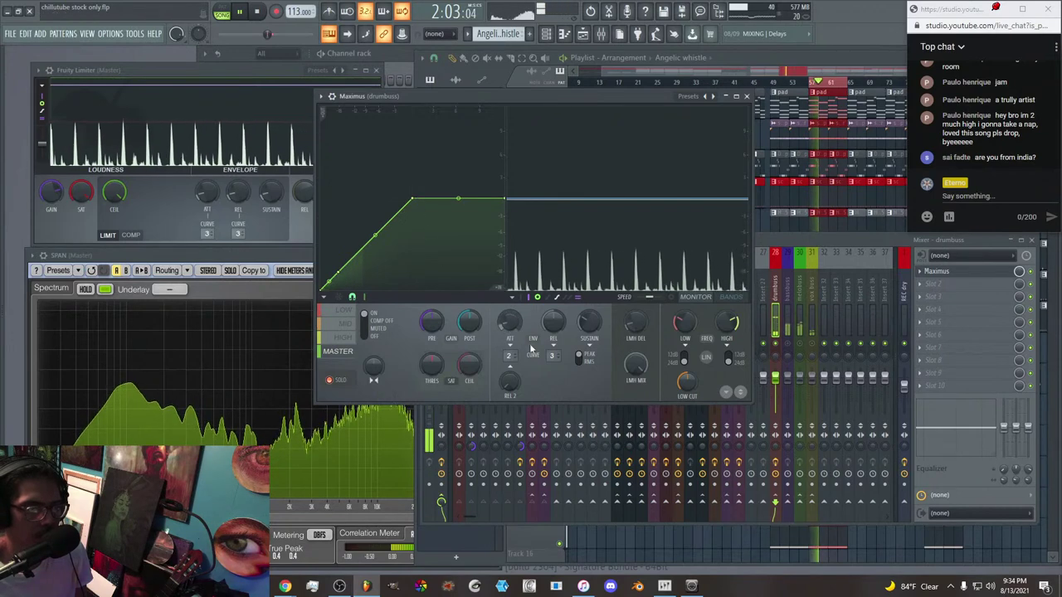
pyautogui.moveTo(413, 200); pyautogui.dragTo(414, 228)
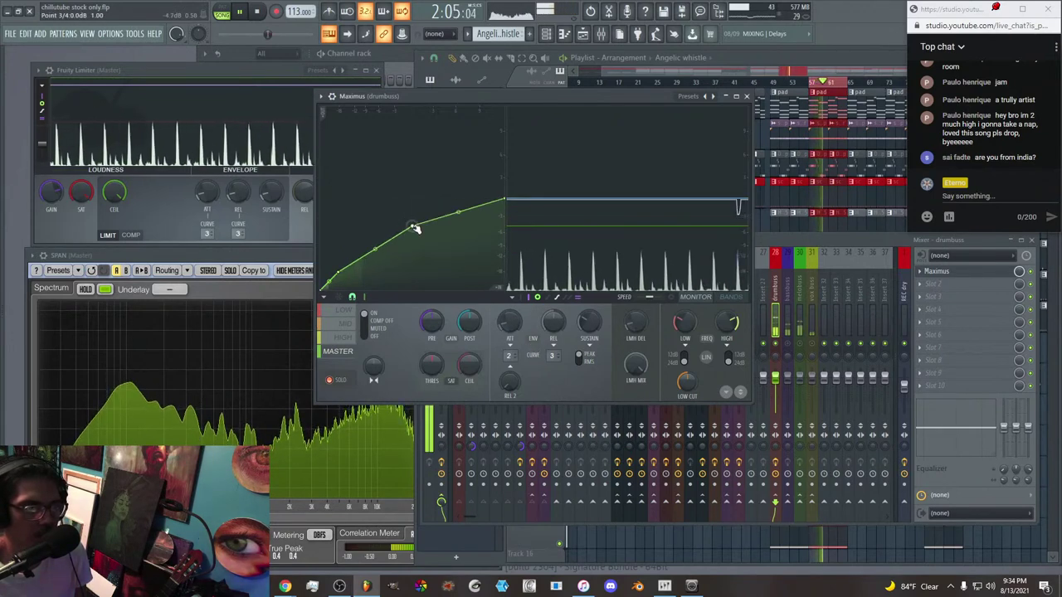
pyautogui.moveTo(466, 329); pyautogui.dragTo(466, 323)
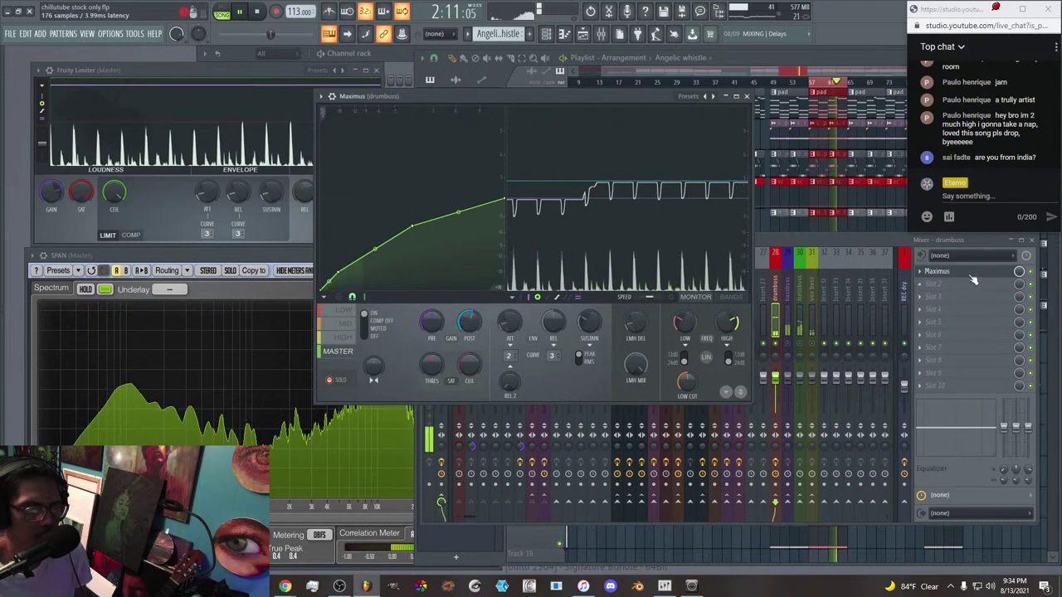
# Toggle the drumbuss Maximus off and on during playback to compare the processed and dry drums.
pyautogui.click(1029, 279)
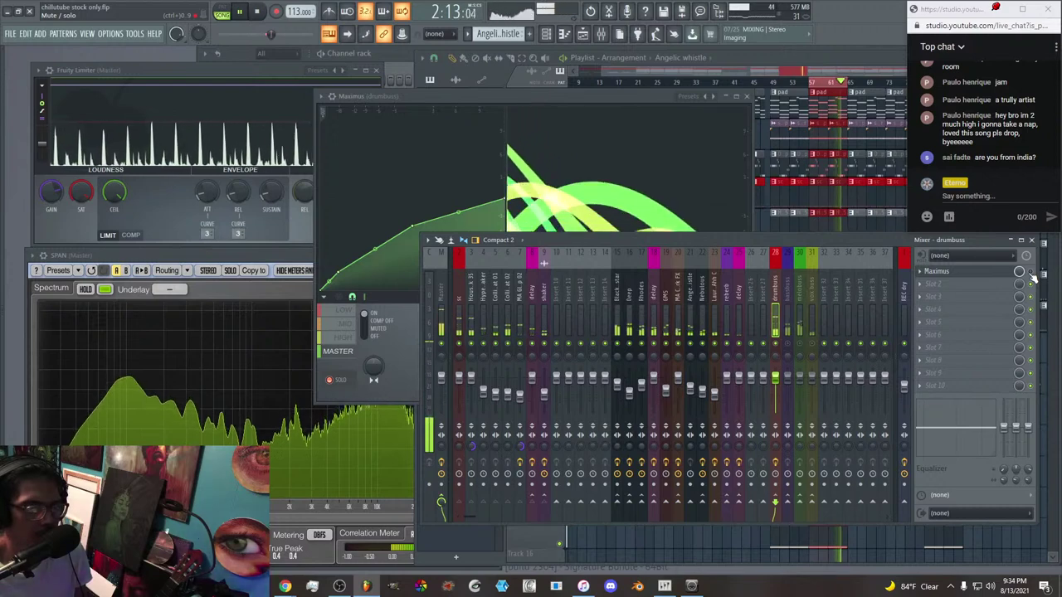
pyautogui.click(1030, 272)
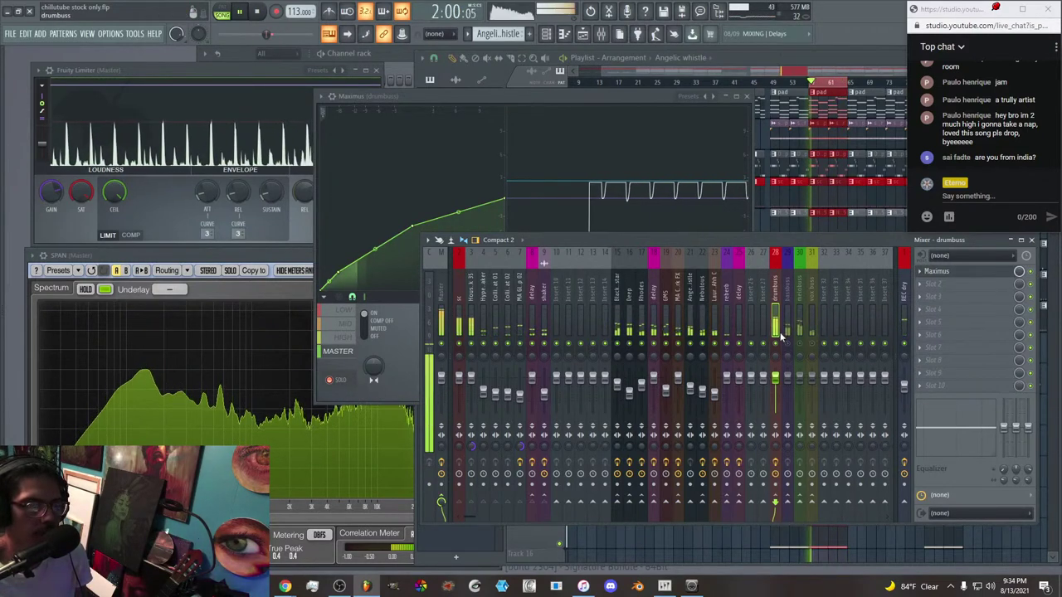
pyautogui.click(1033, 272)
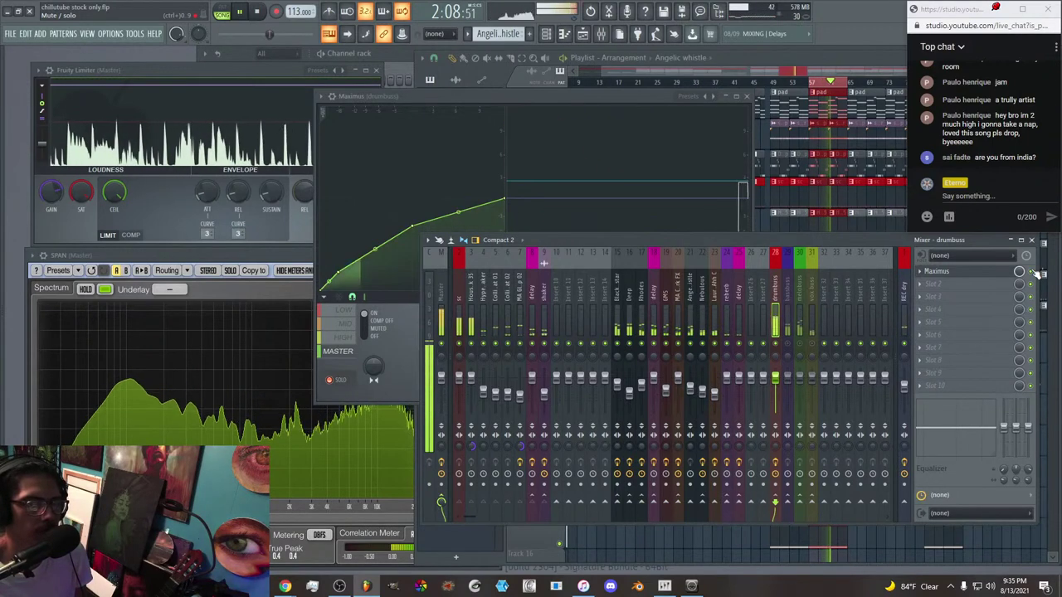
# Insert Maximus in the first effect slot of the bassbuss, then reposition and enlarge its window.
pyautogui.click(787, 330)
pyautogui.click(931, 274)
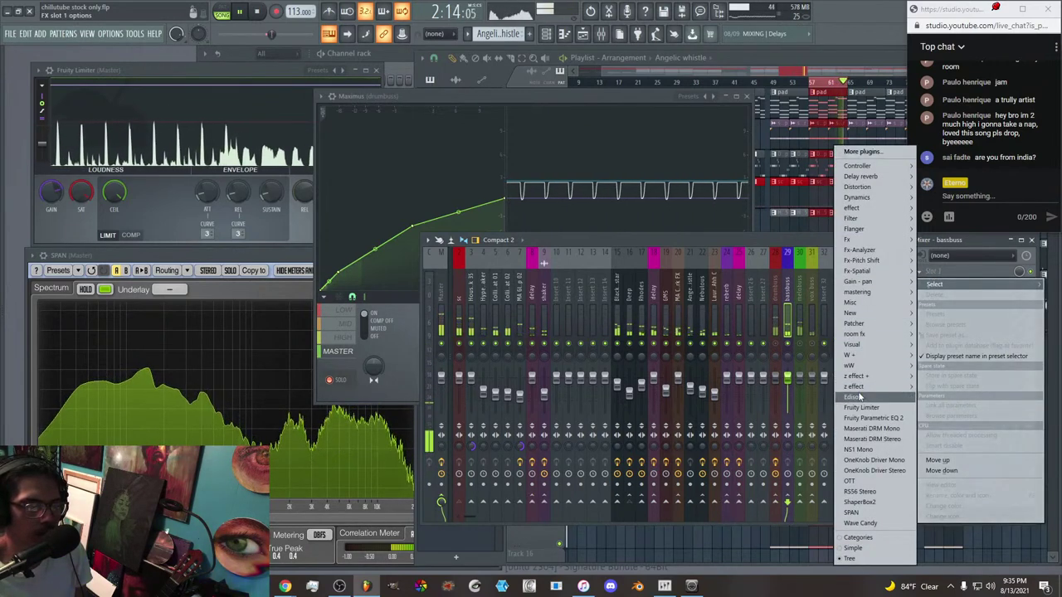
pyautogui.moveTo(862, 197)
pyautogui.click(788, 228)
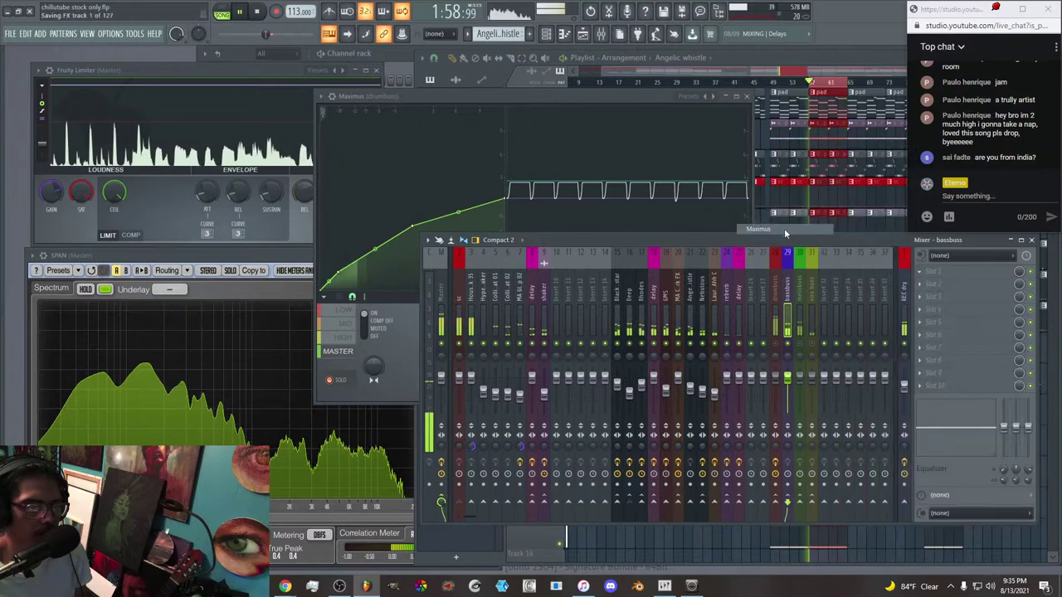
pyautogui.moveTo(342, 168); pyautogui.dragTo(585, 126)
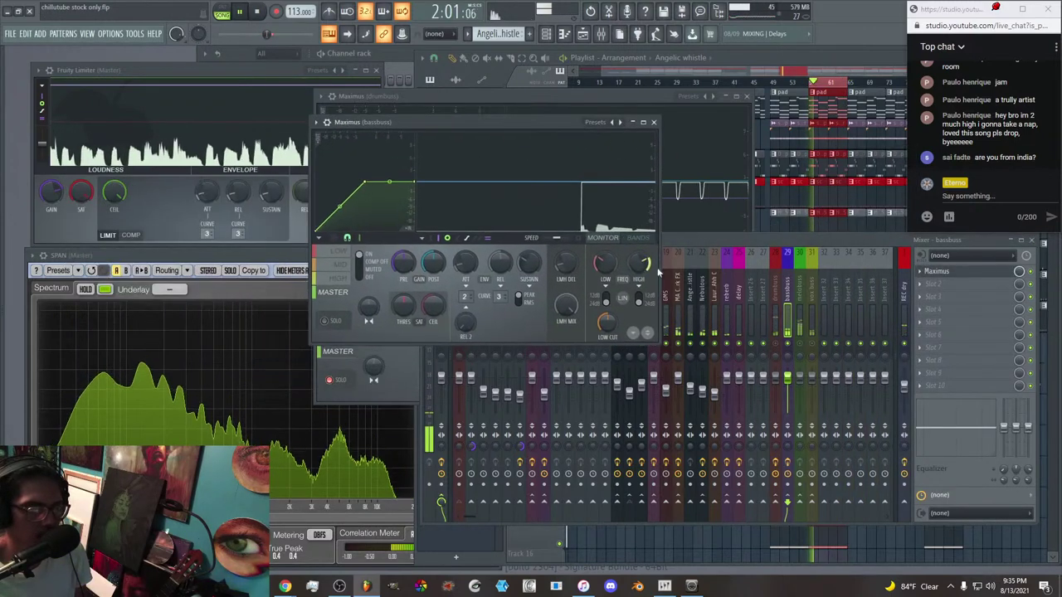
pyautogui.moveTo(669, 356); pyautogui.dragTo(734, 437)
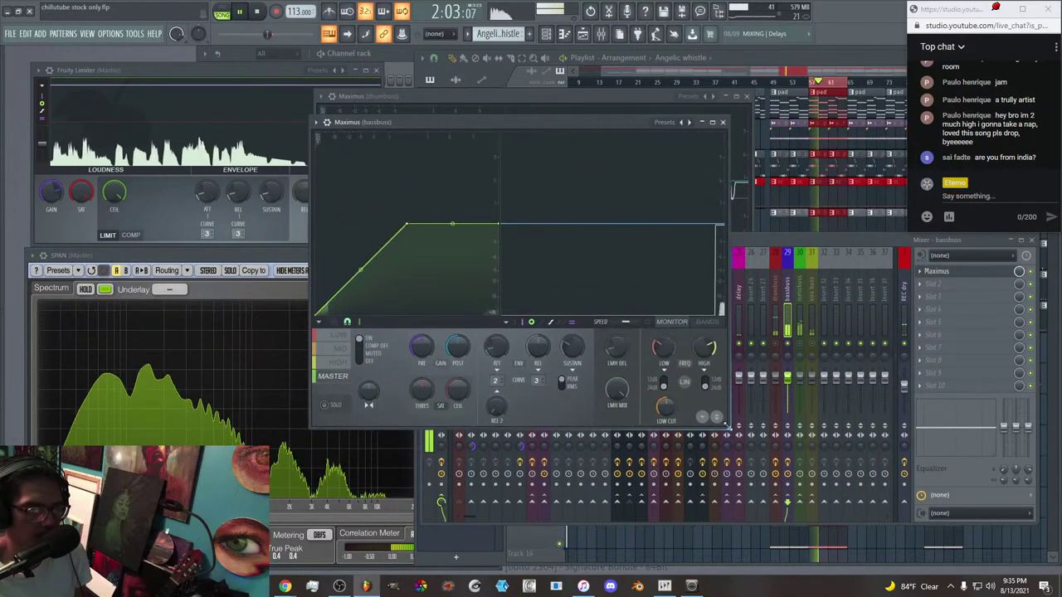
# Solo the bassbuss Maximus low band, adjust its frequency, and lower its curve's 0 dB point to about -4.7 dB.
pyautogui.click(340, 336)
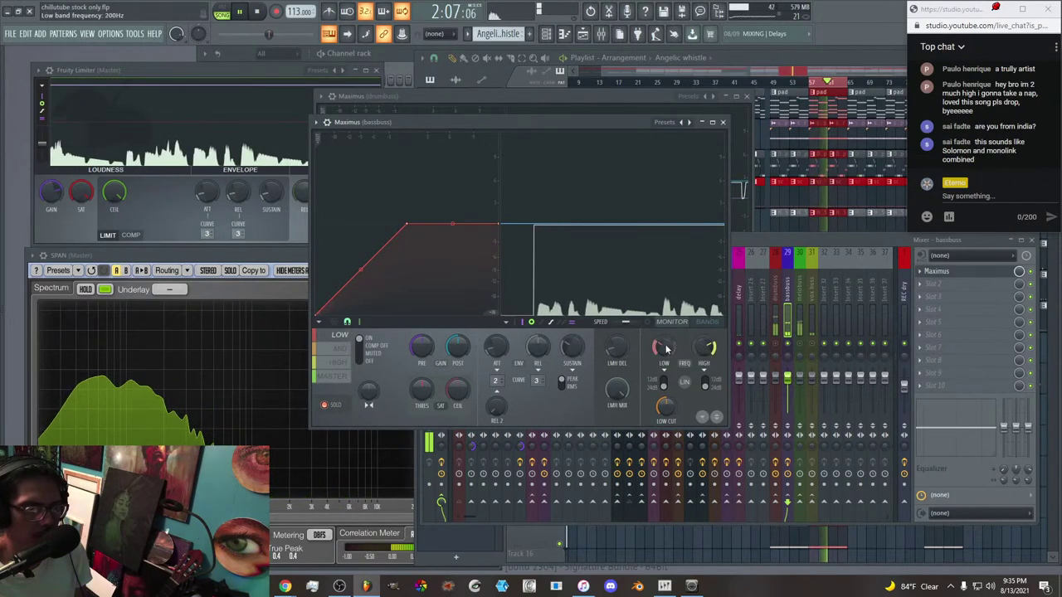
pyautogui.click(707, 321)
pyautogui.moveTo(664, 348); pyautogui.dragTo(663, 352)
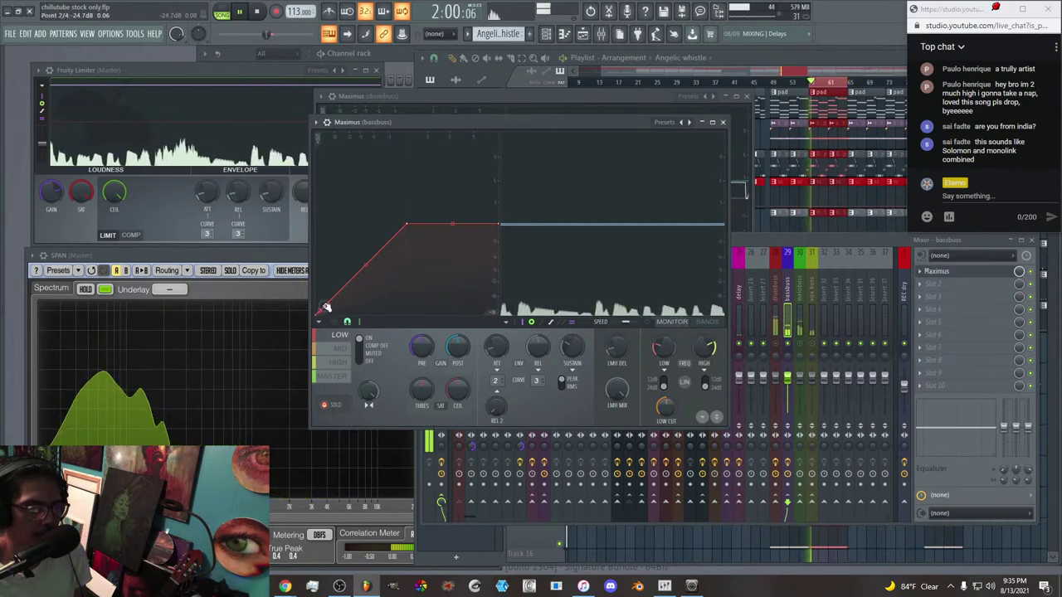
pyautogui.moveTo(408, 225); pyautogui.dragTo(408, 243)
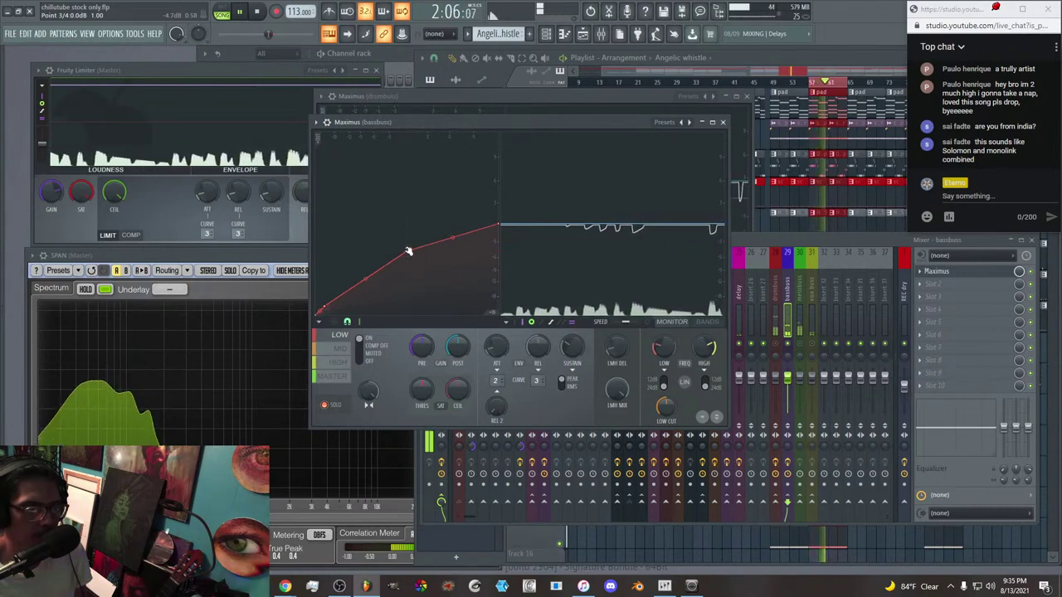
# Set the mid band to 12% separated, pull down its curve's 0 dB point, raise the pre gain and set the post gain to about -3.3 dB.
pyautogui.click(341, 349)
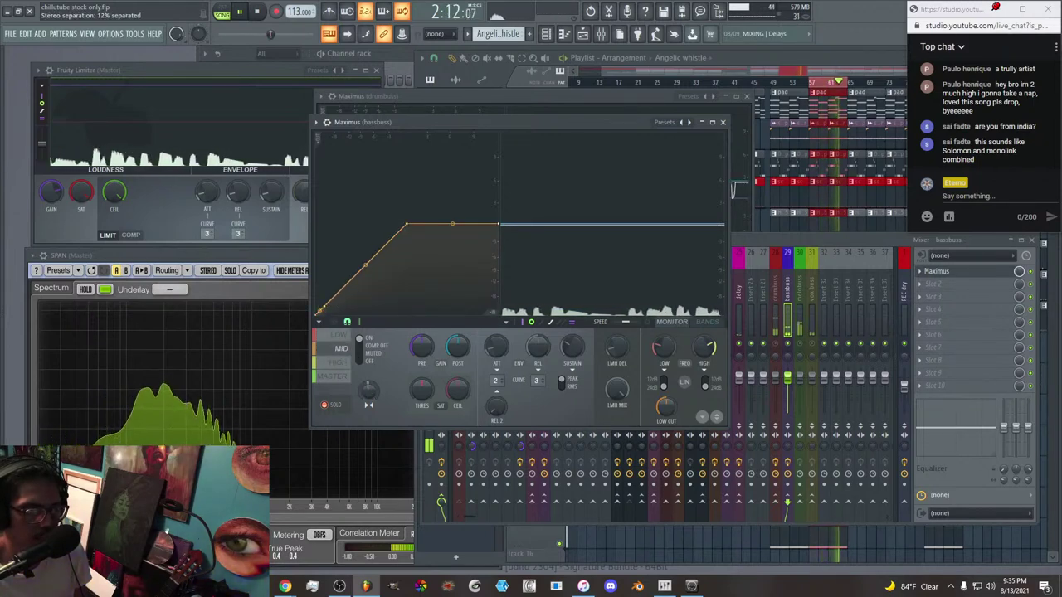
pyautogui.moveTo(406, 225); pyautogui.dragTo(408, 262)
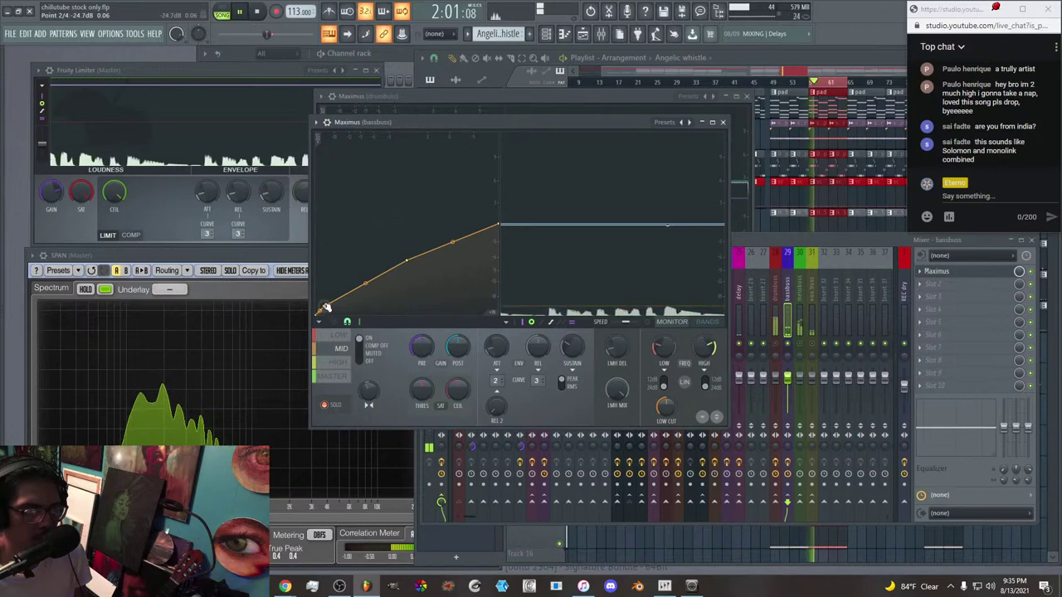
pyautogui.moveTo(415, 352); pyautogui.dragTo(457, 354)
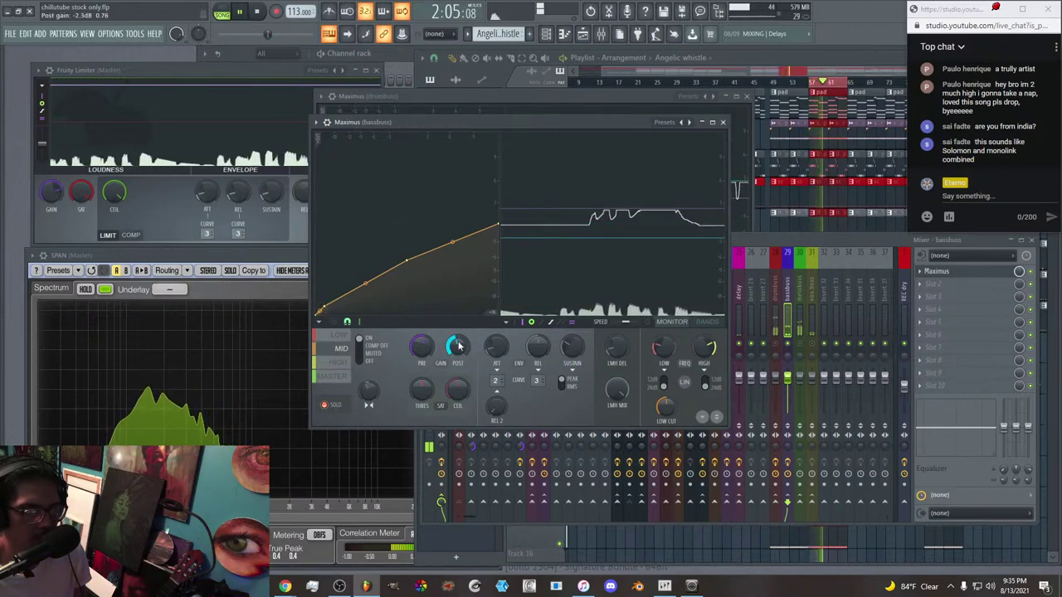
pyautogui.scroll(-3, 454, 347)
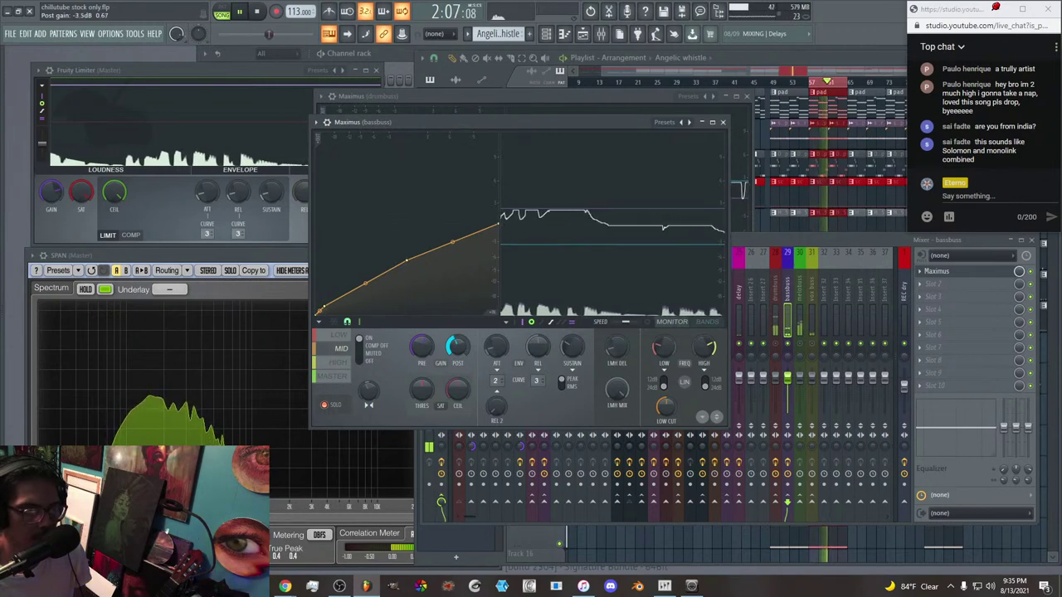
# Set the high band's stereo separation to 22% separated and select the master band.
pyautogui.click(345, 368)
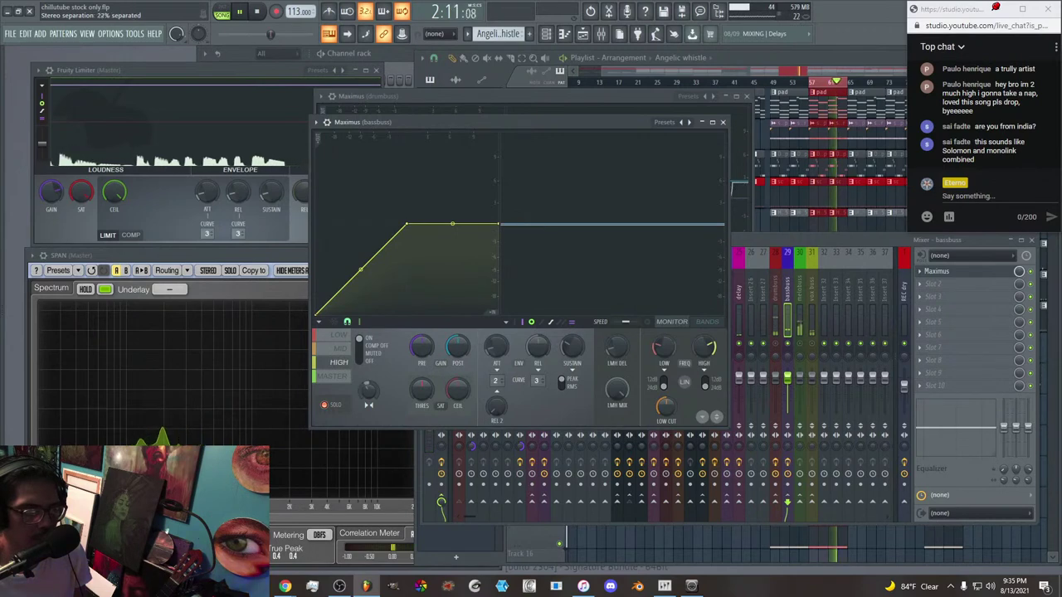
pyautogui.click(342, 378)
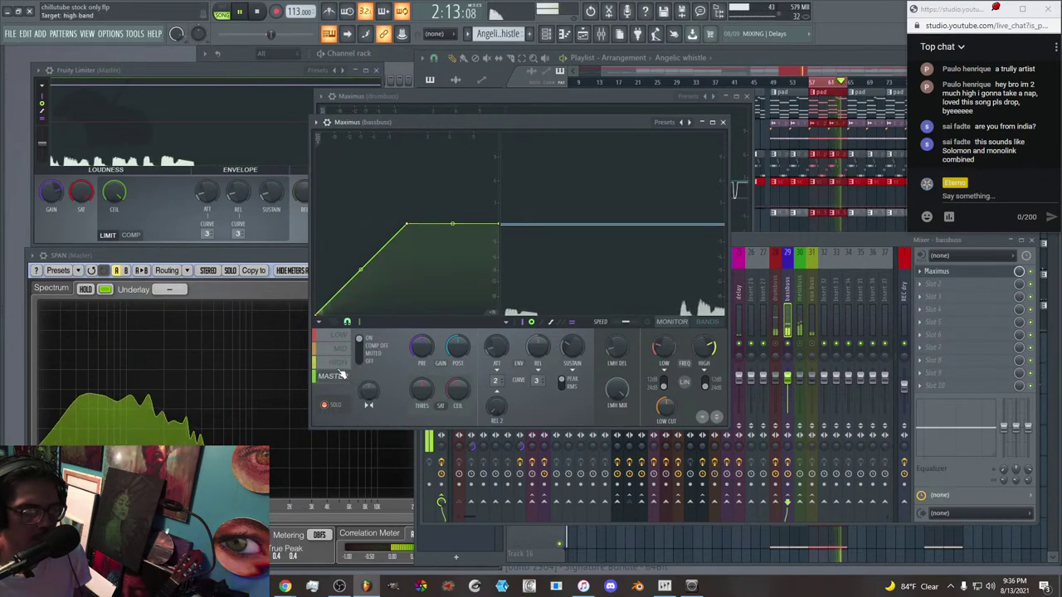
# Add a low-level point to the bassbuss Maximus master curve, pull down its 0 dB point, and compare with the effect bypassed.
pyautogui.rightClick(328, 307)
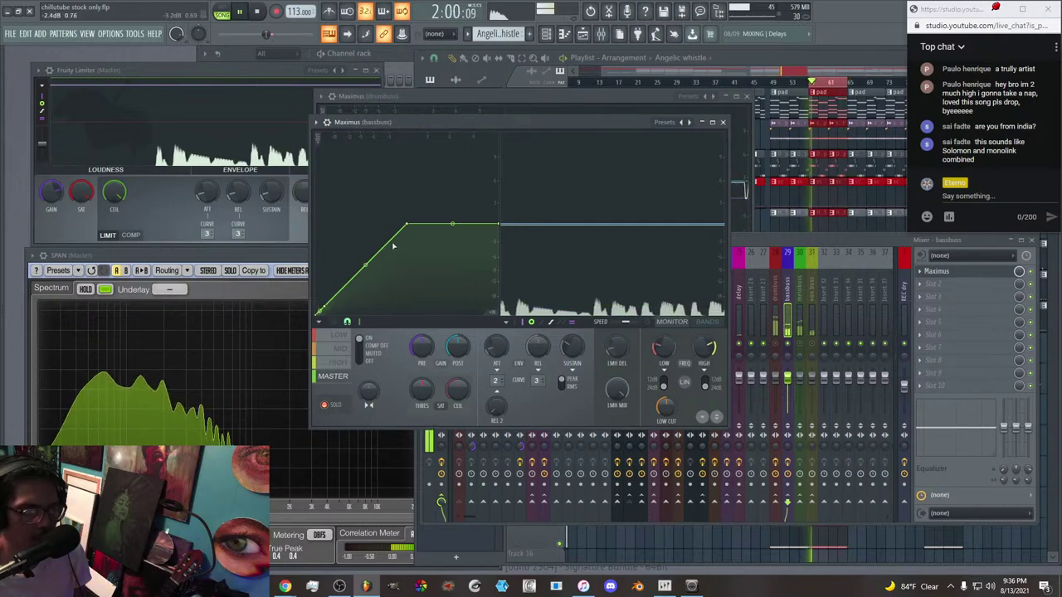
pyautogui.moveTo(408, 224); pyautogui.dragTo(409, 244)
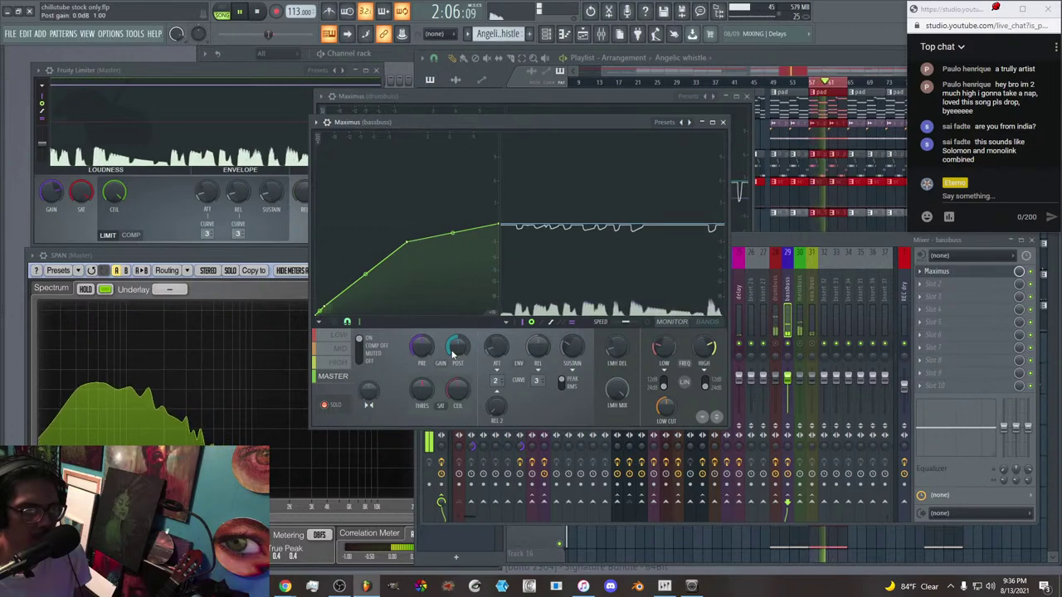
pyautogui.click(1031, 274)
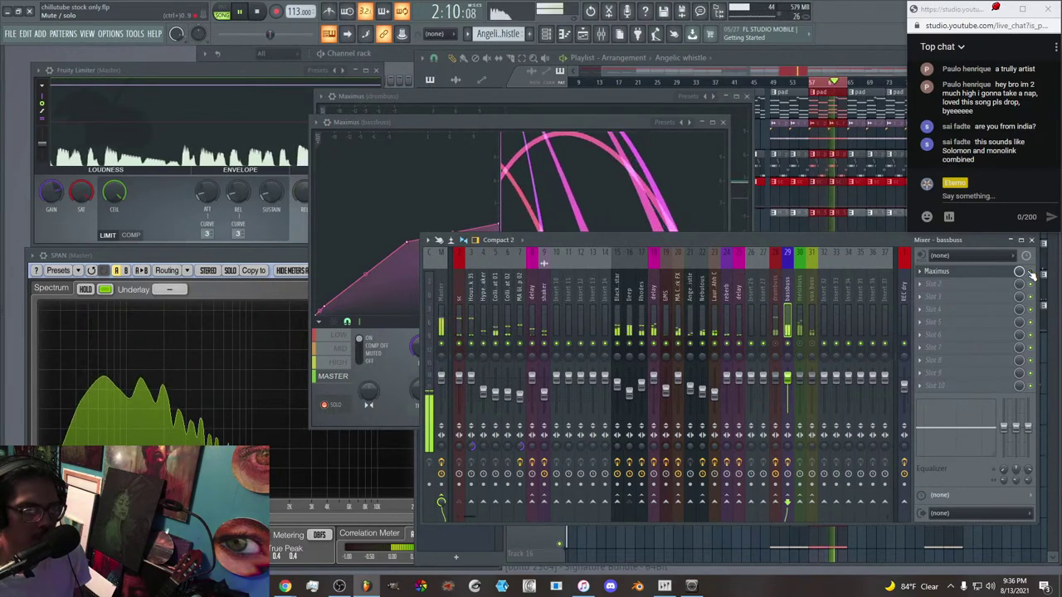
pyautogui.click(991, 272)
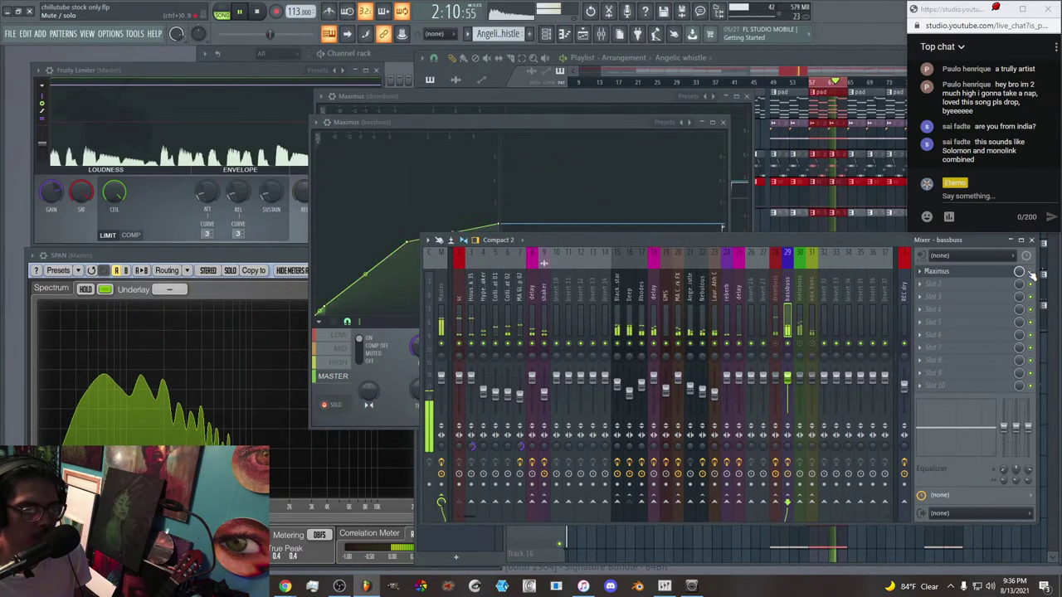
# Insert Maximus in the first effect slot of the melobuss, then move its window over the mixer and enlarge it.
pyautogui.click(799, 344)
pyautogui.click(788, 343)
pyautogui.click(799, 321)
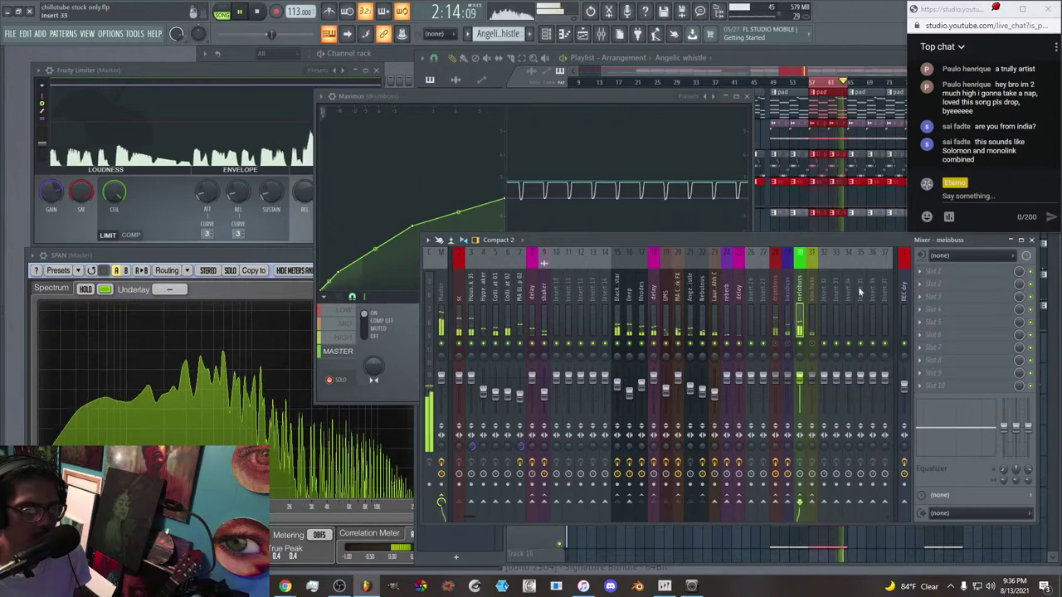
pyautogui.click(920, 271)
pyautogui.moveTo(844, 199)
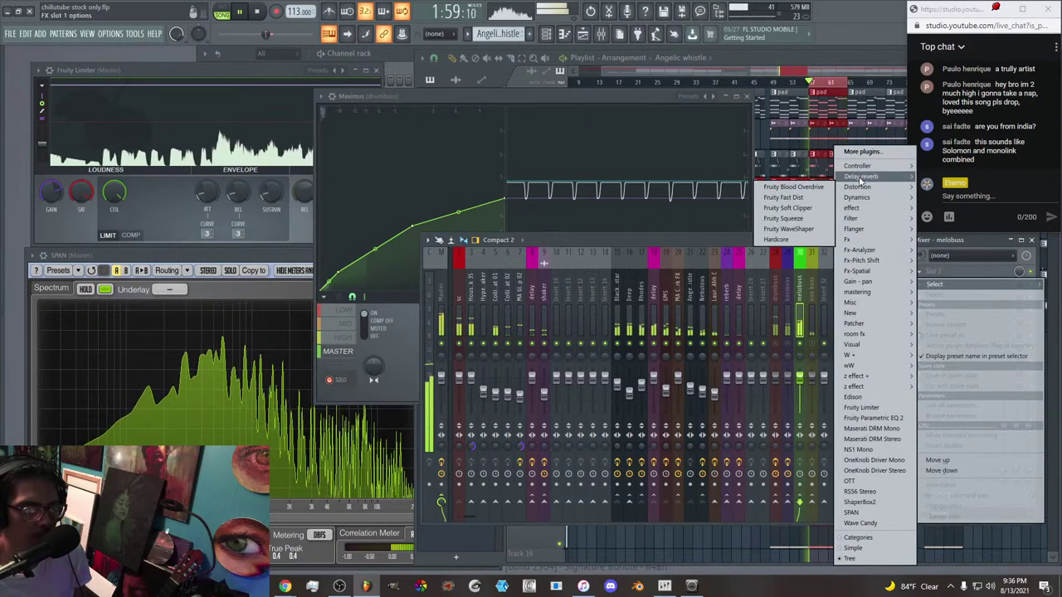
pyautogui.click(757, 228)
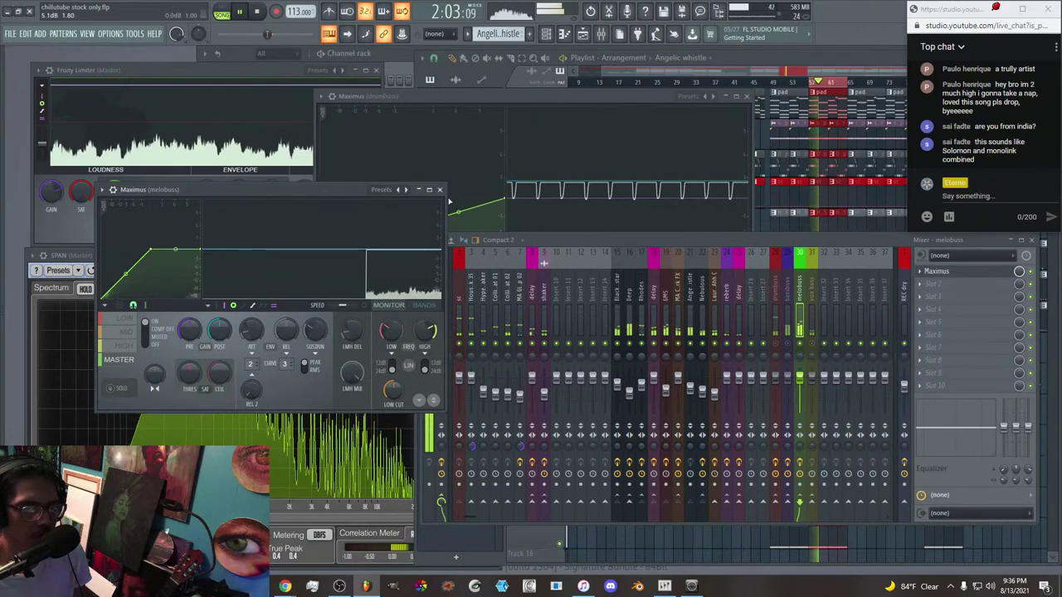
pyautogui.moveTo(352, 188); pyautogui.dragTo(673, 168)
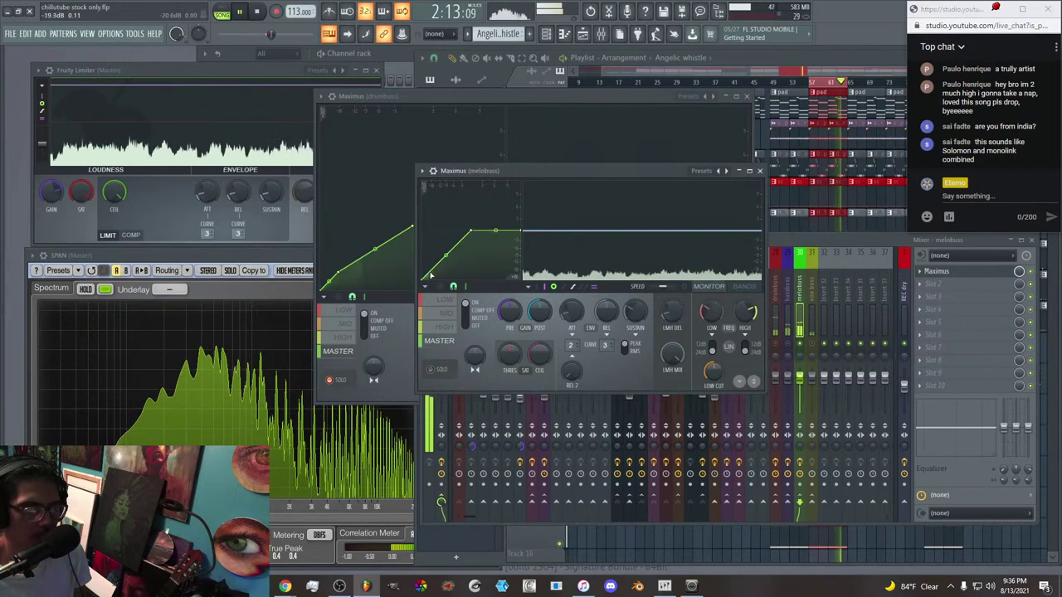
pyautogui.moveTo(415, 394); pyautogui.dragTo(341, 490)
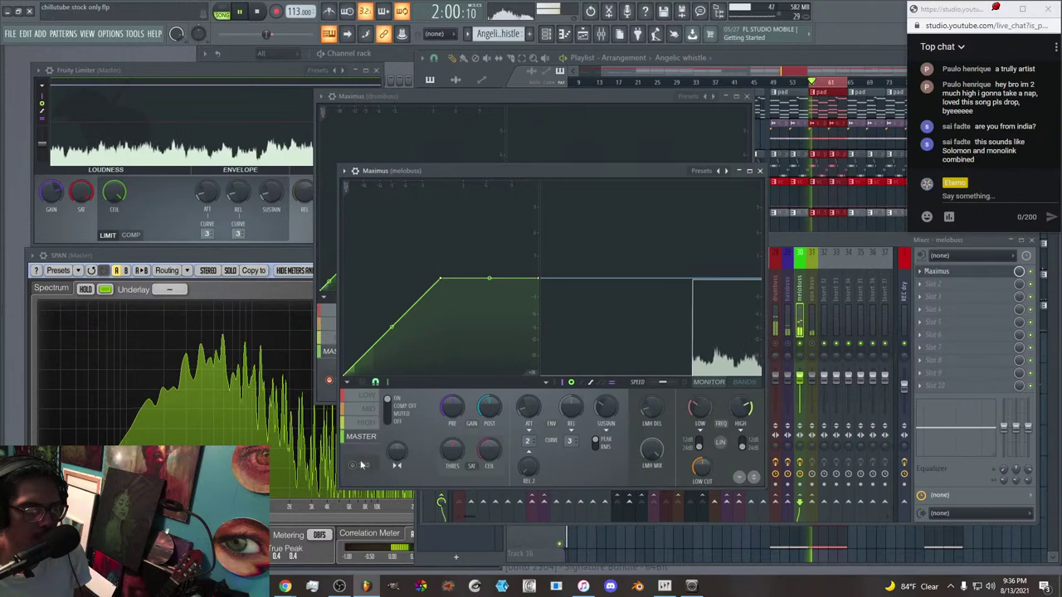
# Solo the melobuss Maximus low band, set the low band frequency to 147 Hz, and turn its pre and post gain down.
pyautogui.click(363, 462)
pyautogui.click(365, 395)
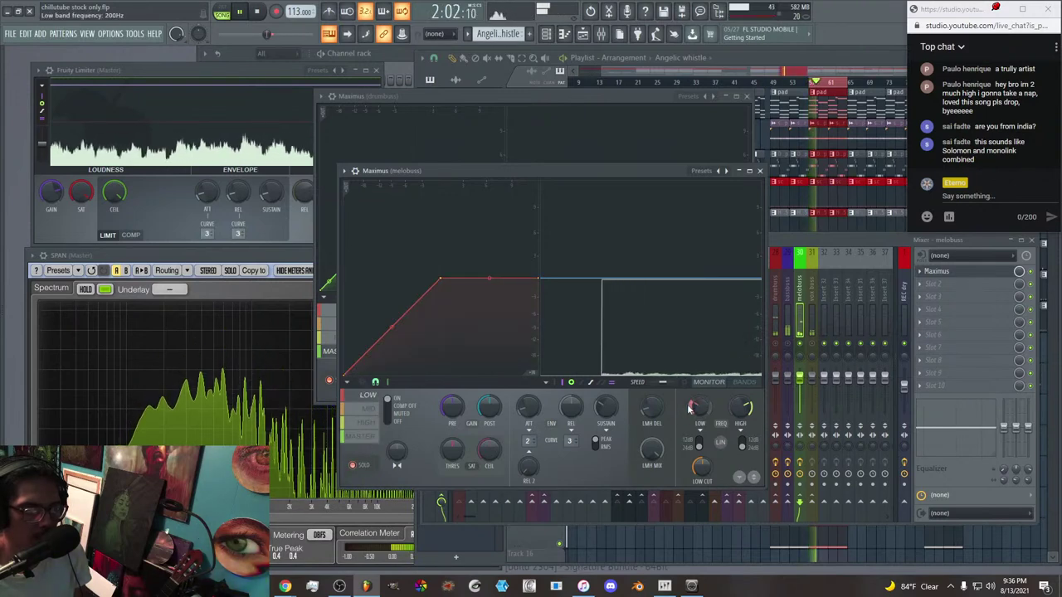
pyautogui.moveTo(698, 408); pyautogui.dragTo(698, 413)
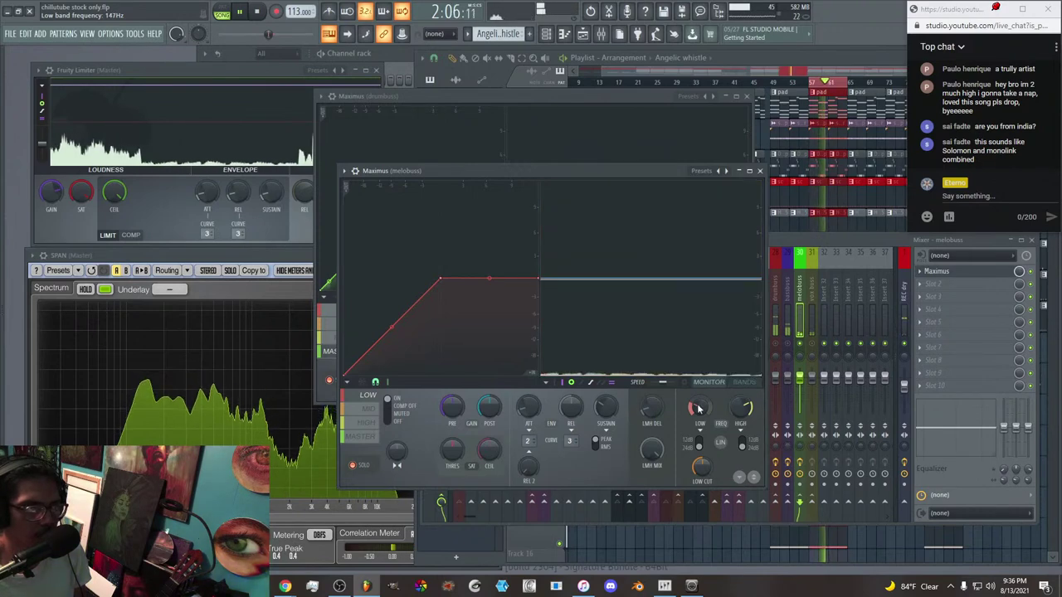
pyautogui.moveTo(455, 407); pyautogui.dragTo(479, 427)
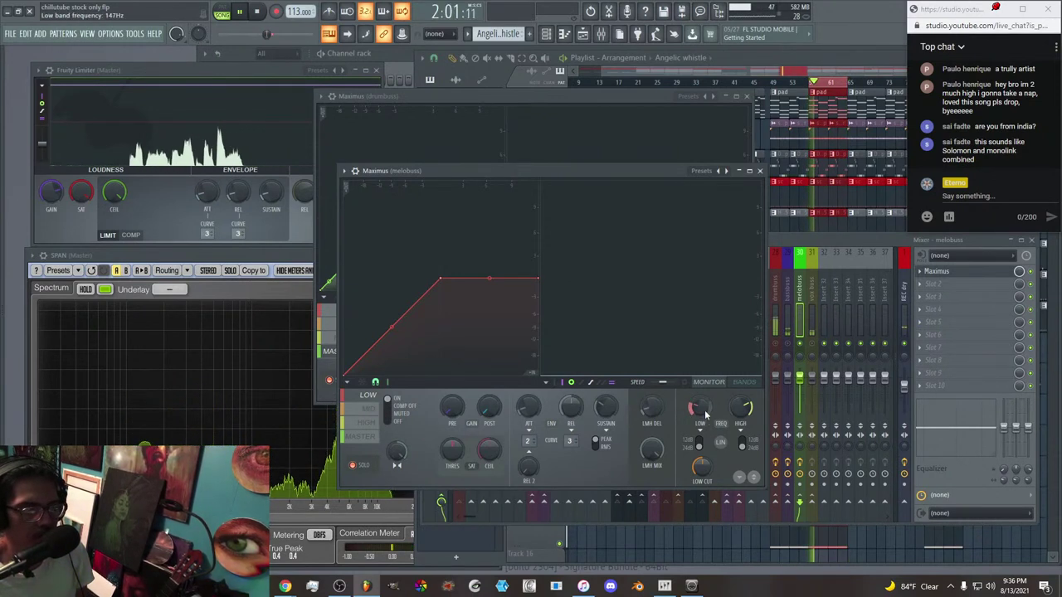
pyautogui.moveTo(705, 408)
# Shape the melobuss mid band's curve with a low-level point and a lowered 0 dB point, and adjust the band's stereo separation.
pyautogui.click(363, 409)
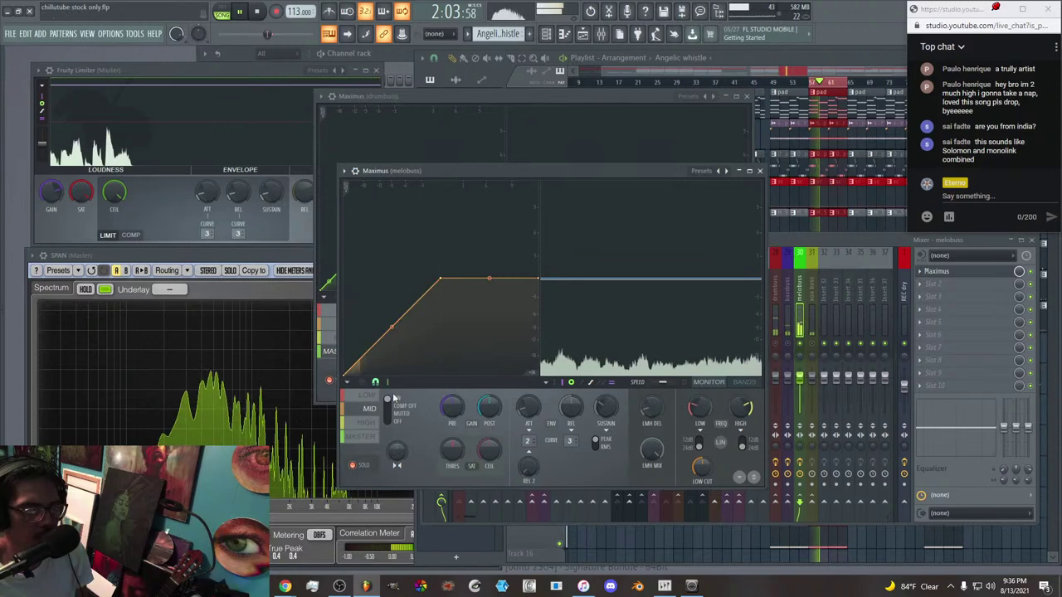
pyautogui.rightClick(356, 362)
pyautogui.moveTo(357, 363); pyautogui.dragTo(364, 357)
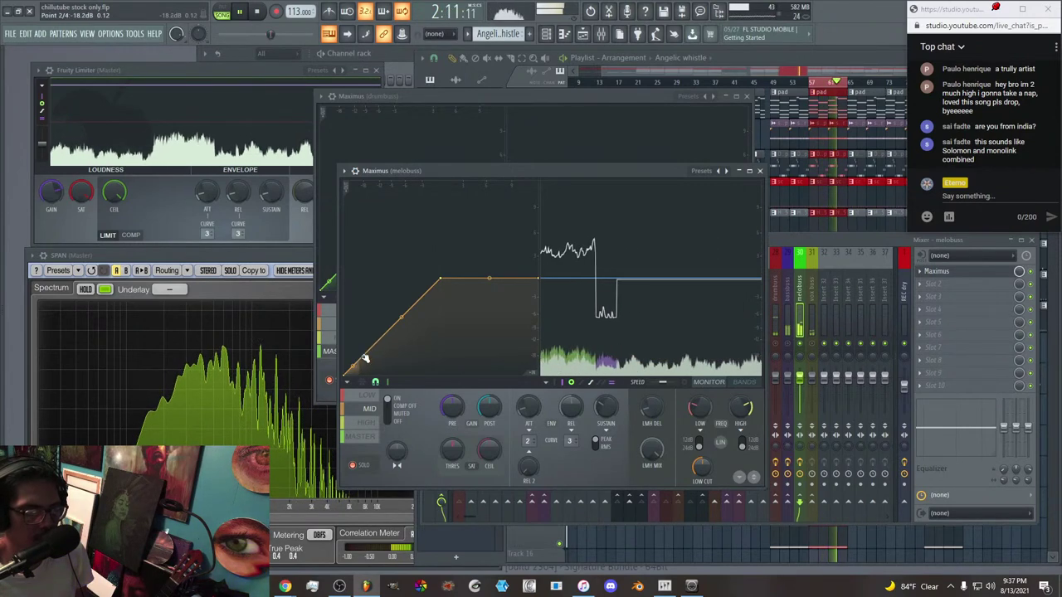
pyautogui.moveTo(445, 281); pyautogui.dragTo(445, 305)
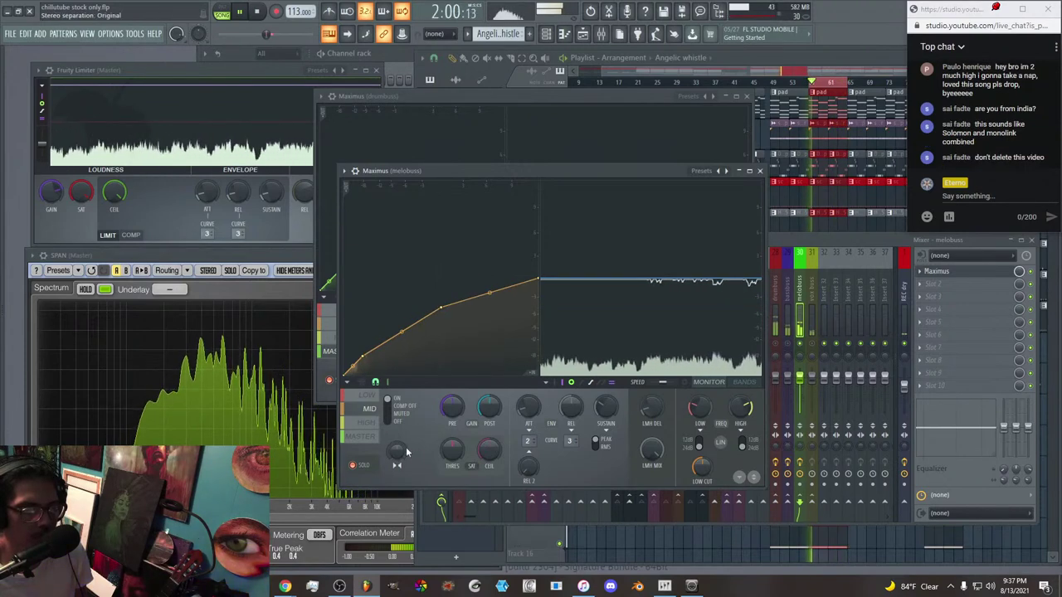
pyautogui.moveTo(405, 450); pyautogui.dragTo(406, 443)
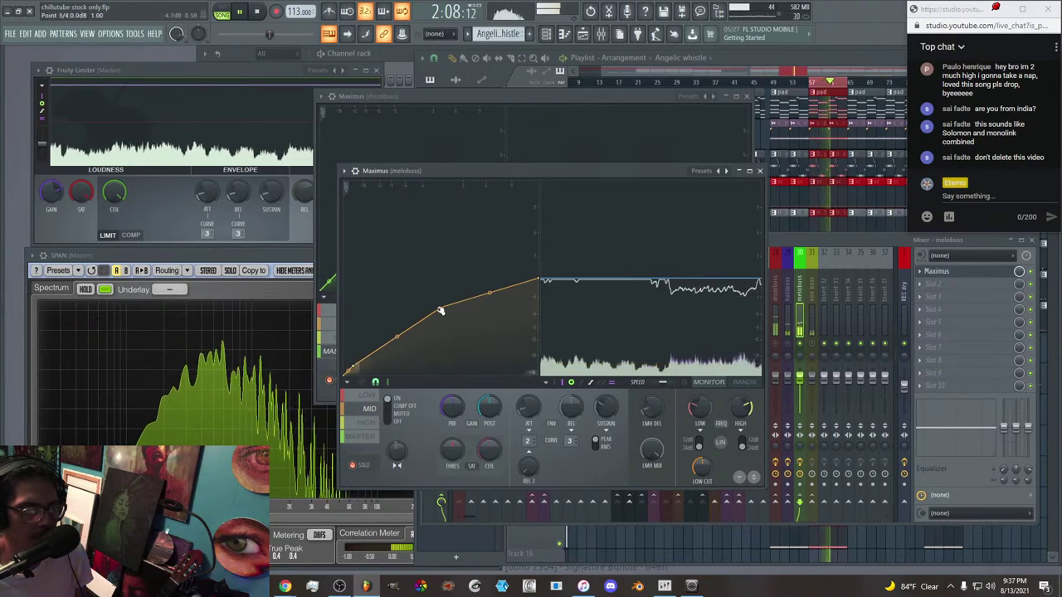
pyautogui.moveTo(441, 311); pyautogui.dragTo(440, 301)
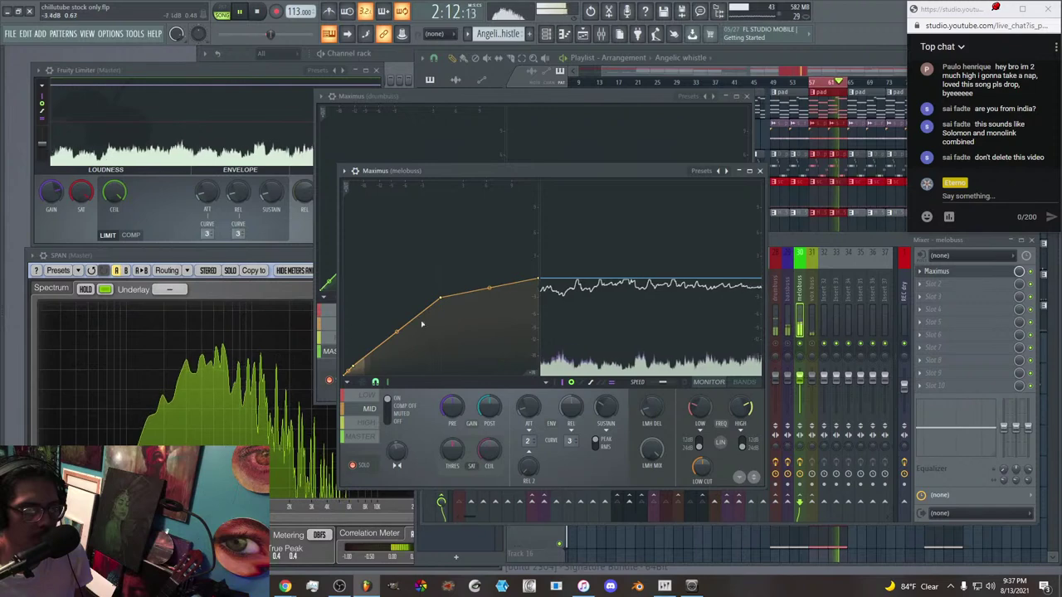
# Set the melobuss high band to 35% separated, then pull down the master curve's 0 dB point and compare with Maximus bypassed.
pyautogui.click(382, 423)
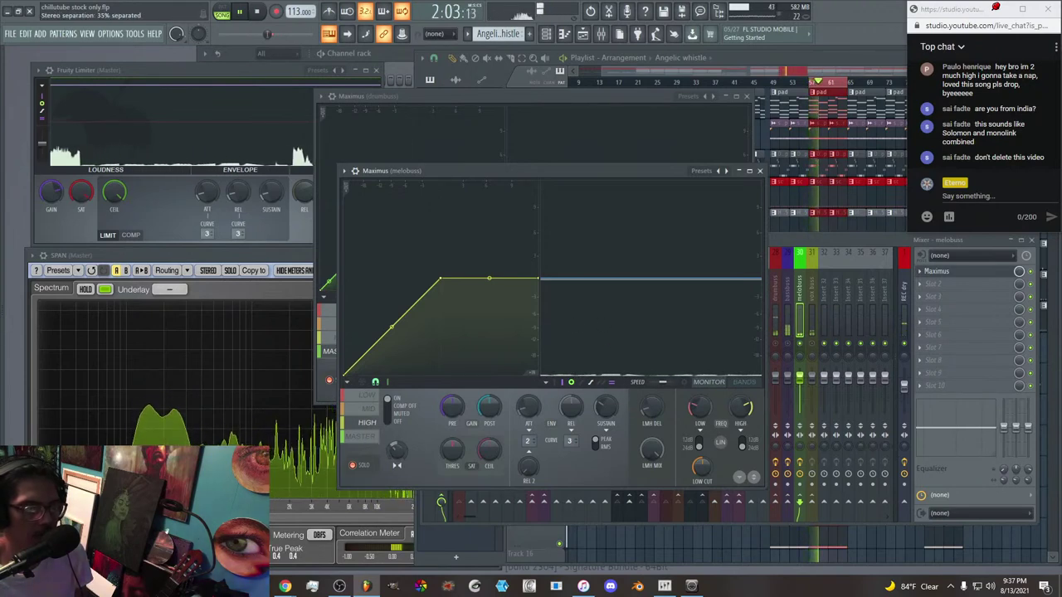
pyautogui.click(365, 437)
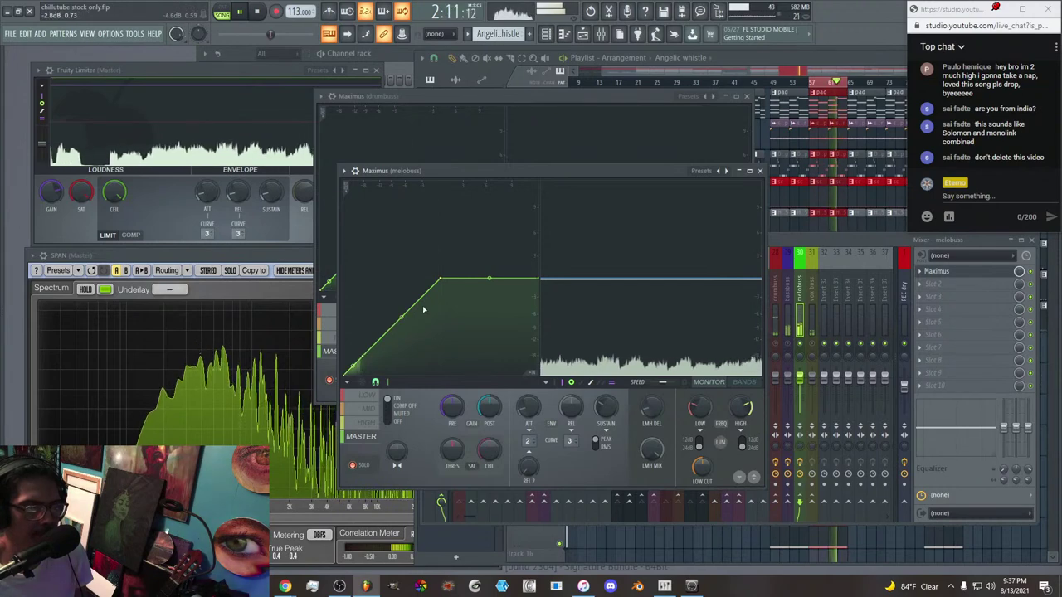
pyautogui.moveTo(441, 282); pyautogui.dragTo(443, 307)
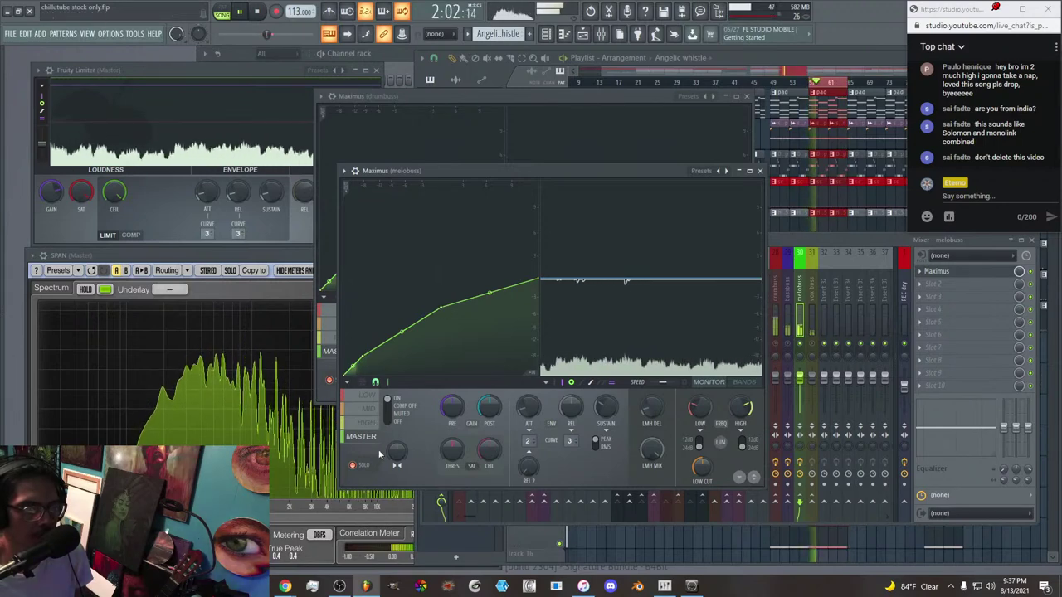
pyautogui.click(1033, 274)
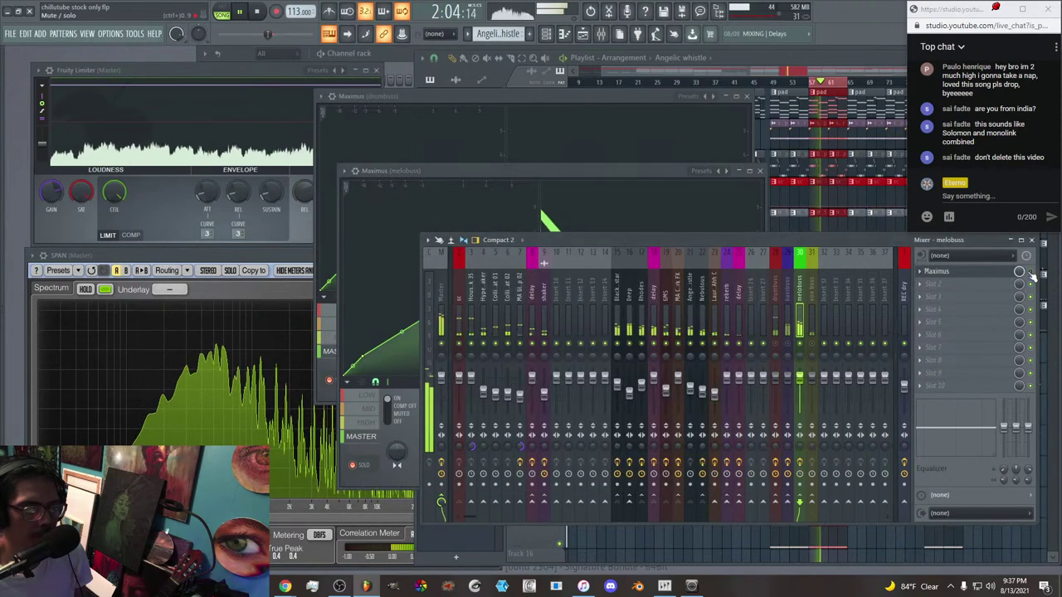
# Stop playback, check the live stream in OBS, then return to FL Studio and audition the looped section.
pyautogui.click(262, 11)
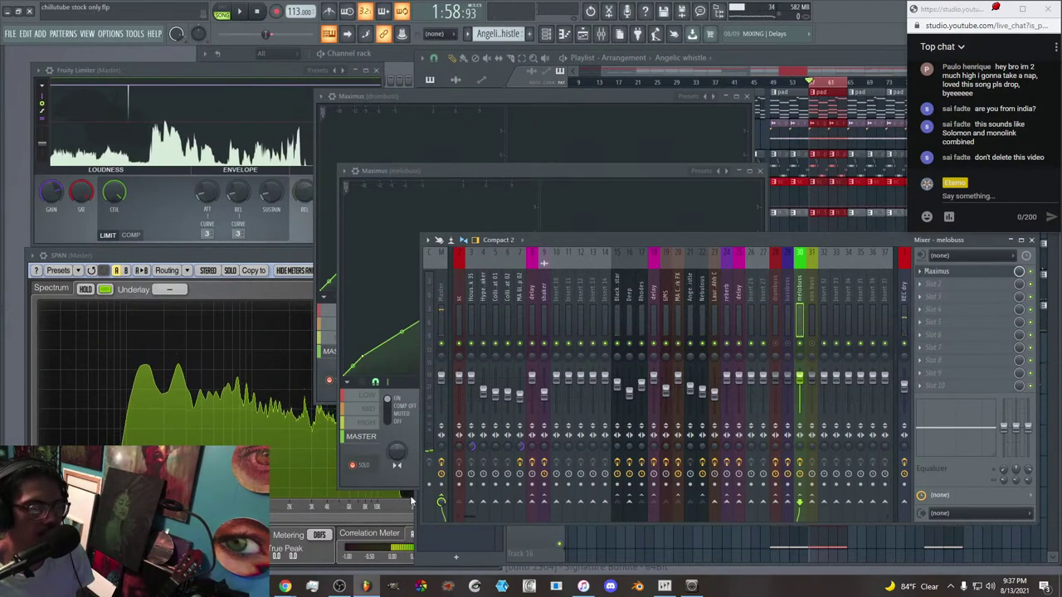
pyautogui.click(340, 586)
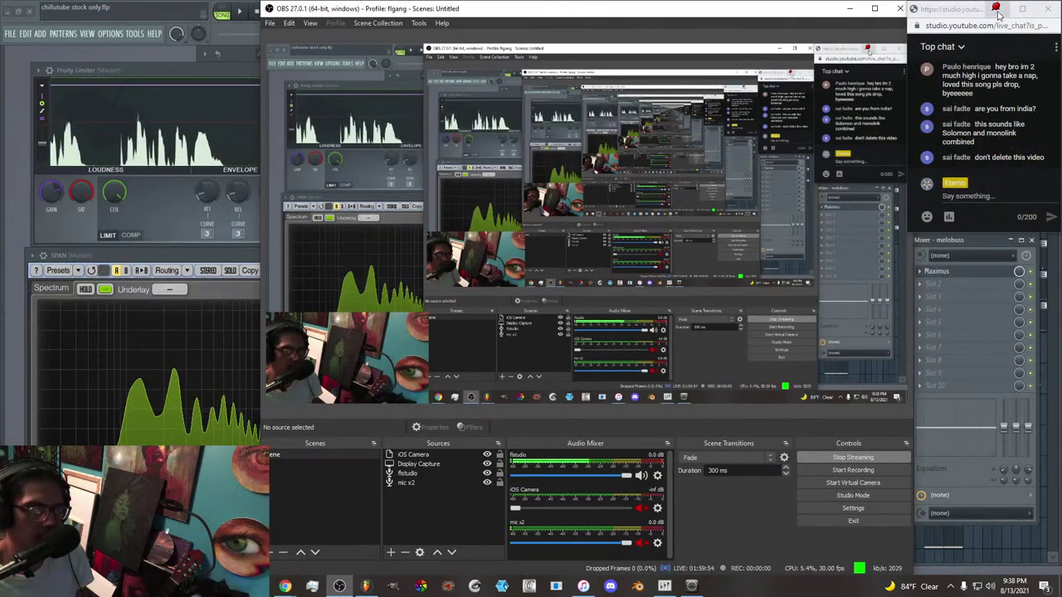
pyautogui.click(849, 10)
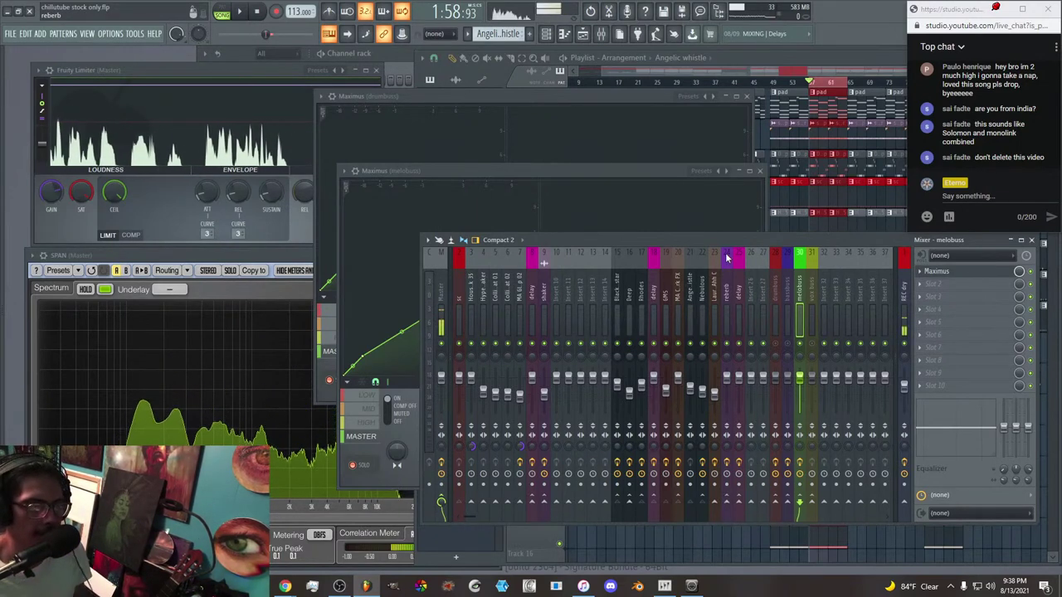
pyautogui.press('space')
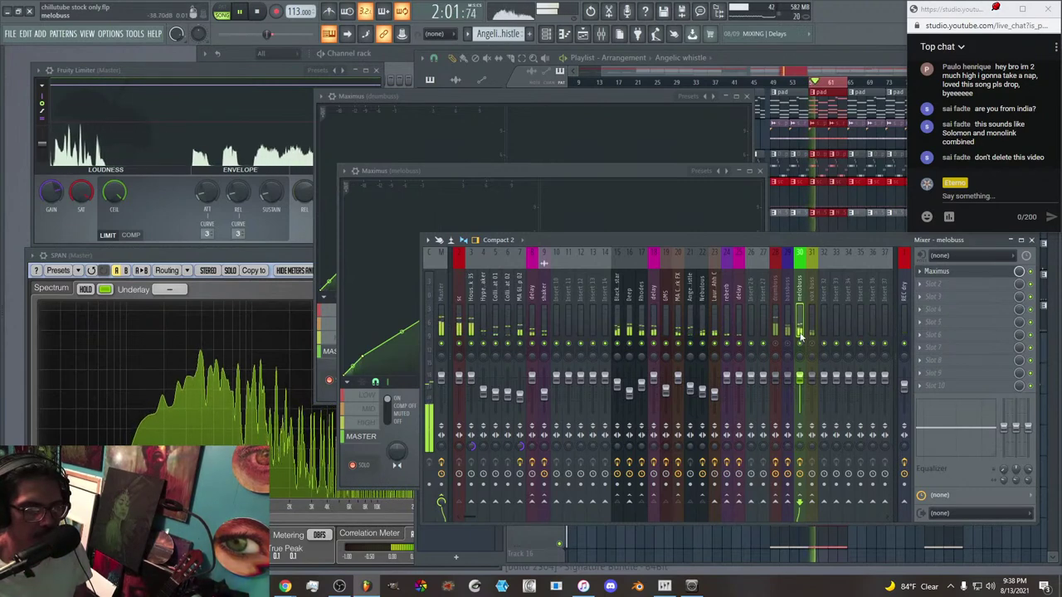
pyautogui.press('space')
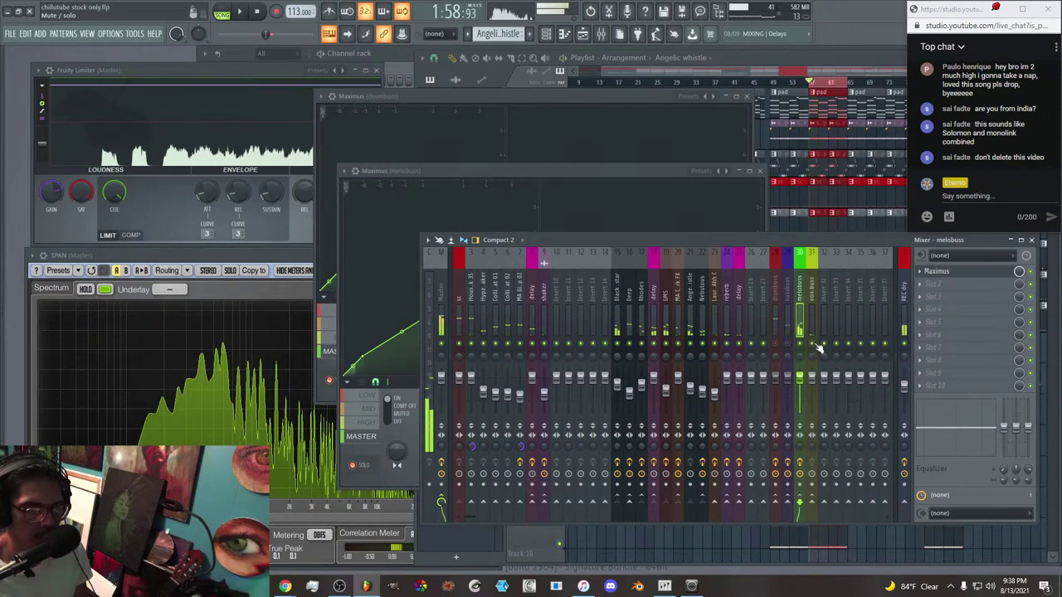
# Insert Maximus in the first effect slot of the vox buss, then reposition and enlarge its window.
pyautogui.click(814, 322)
pyautogui.click(948, 280)
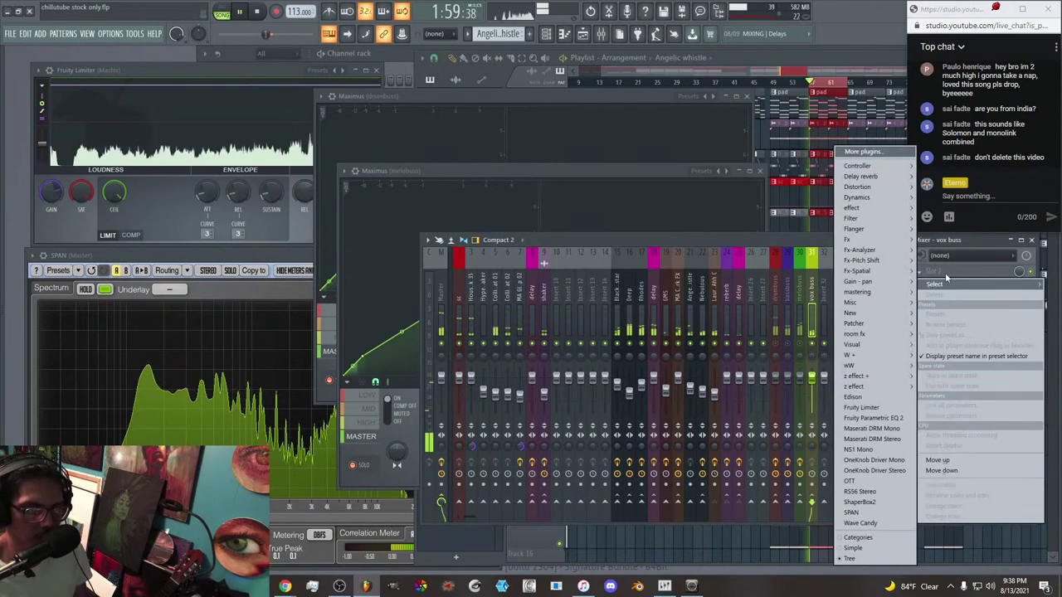
pyautogui.moveTo(863, 198)
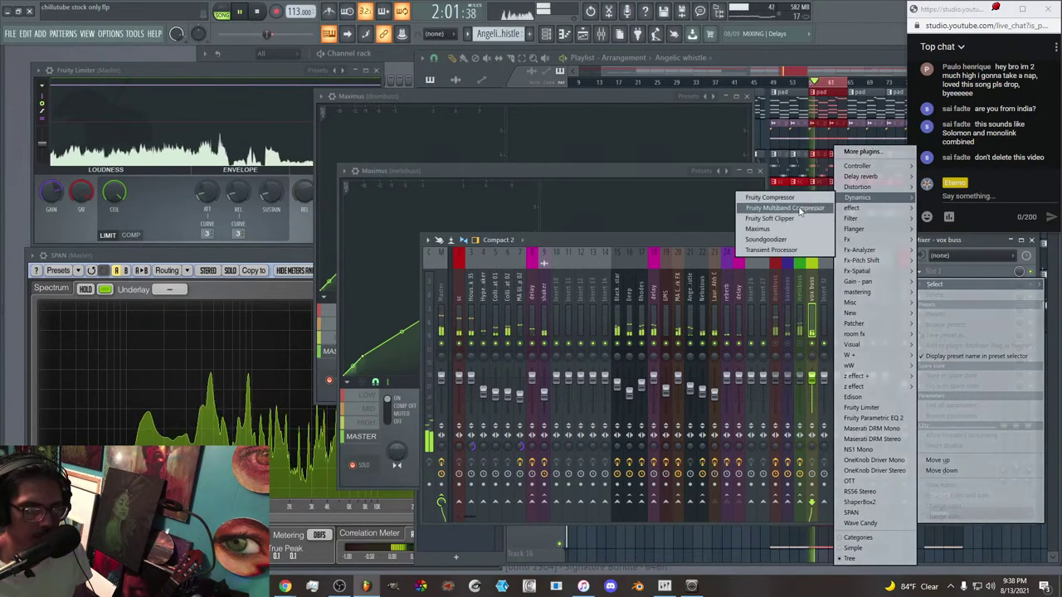
pyautogui.click(777, 229)
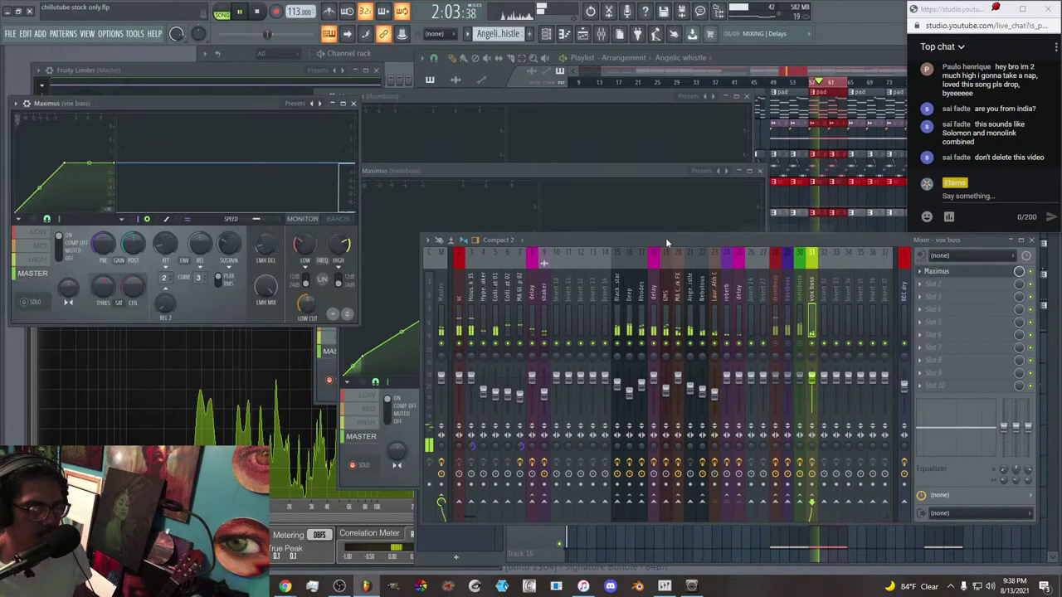
pyautogui.moveTo(211, 117); pyautogui.dragTo(501, 170)
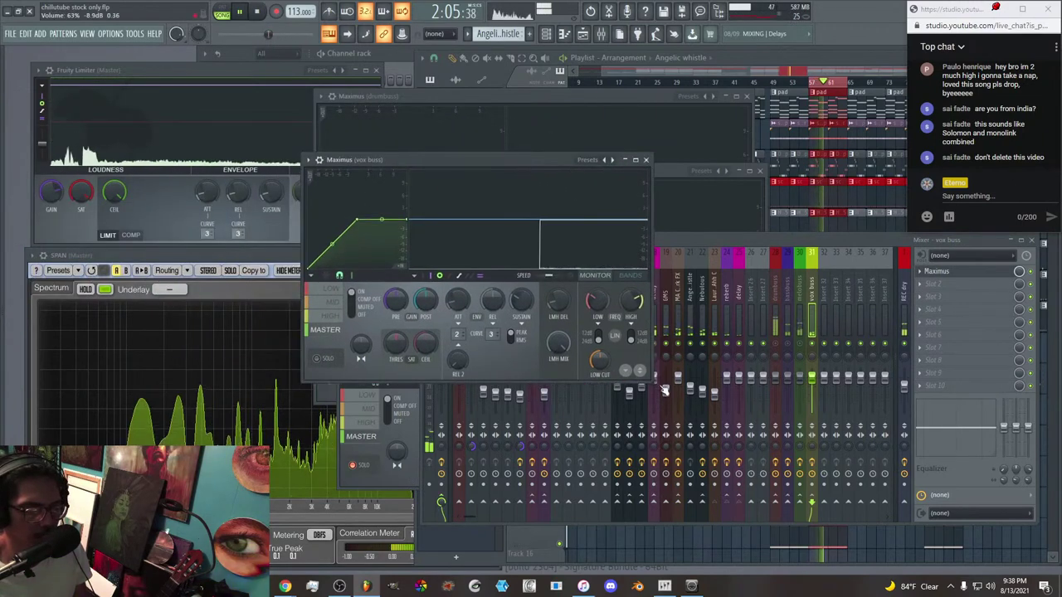
pyautogui.moveTo(652, 383); pyautogui.dragTo(745, 512)
# Solo the vox buss Maximus bands and shape the mid band: raise the pre gain, pull down the curve's 0 dB point, and lower the post gain.
pyautogui.click(328, 489)
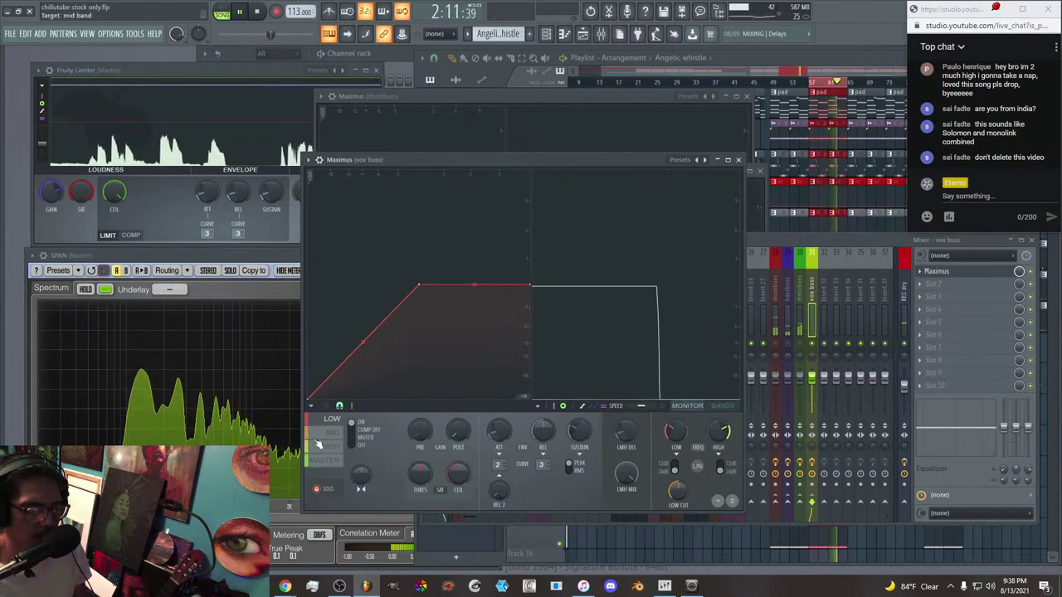
pyautogui.click(332, 432)
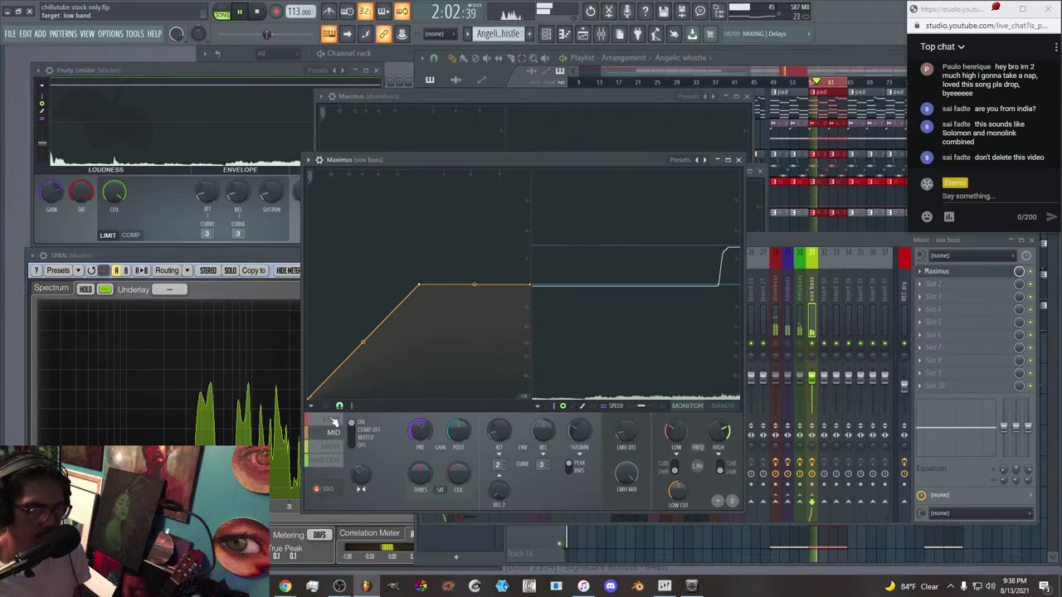
pyautogui.moveTo(419, 284)
pyautogui.mouseDown()
pyautogui.moveTo(420, 318)
pyautogui.moveTo(423, 288)
pyautogui.mouseUp()
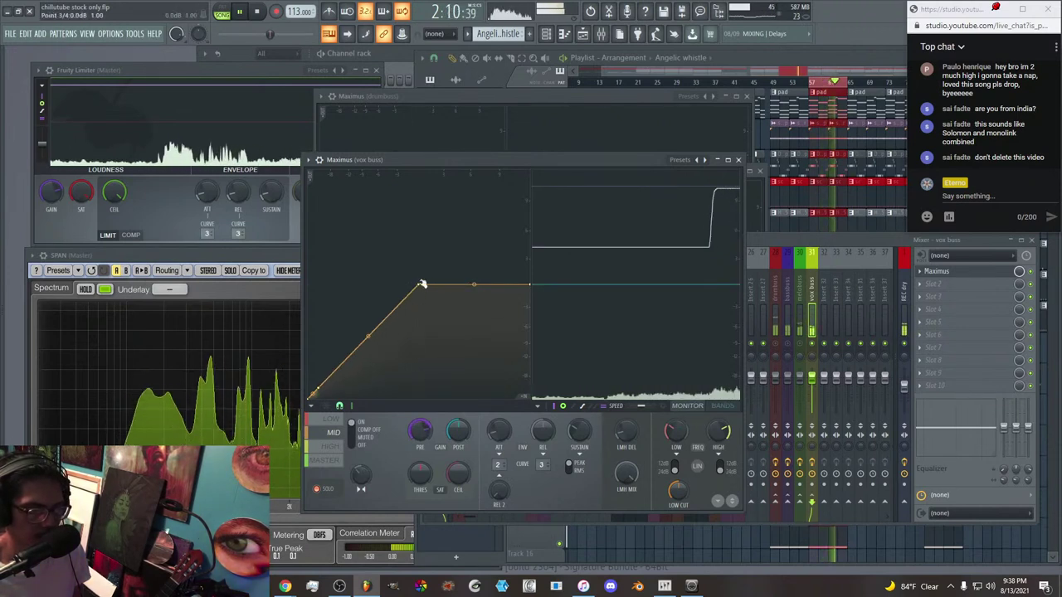
pyautogui.moveTo(420, 286); pyautogui.dragTo(422, 329)
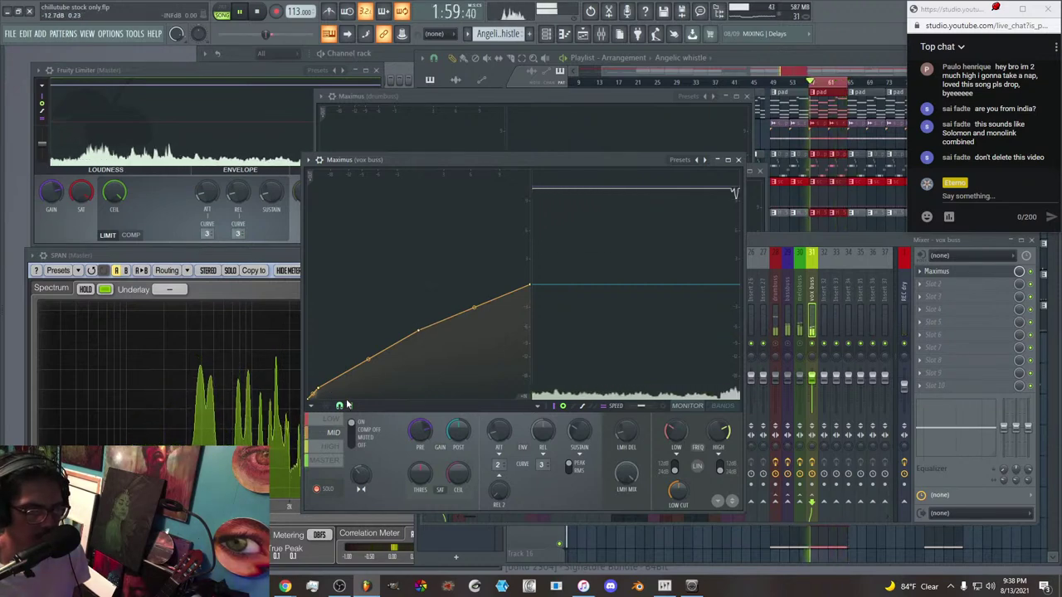
pyautogui.moveTo(458, 430); pyautogui.dragTo(458, 463)
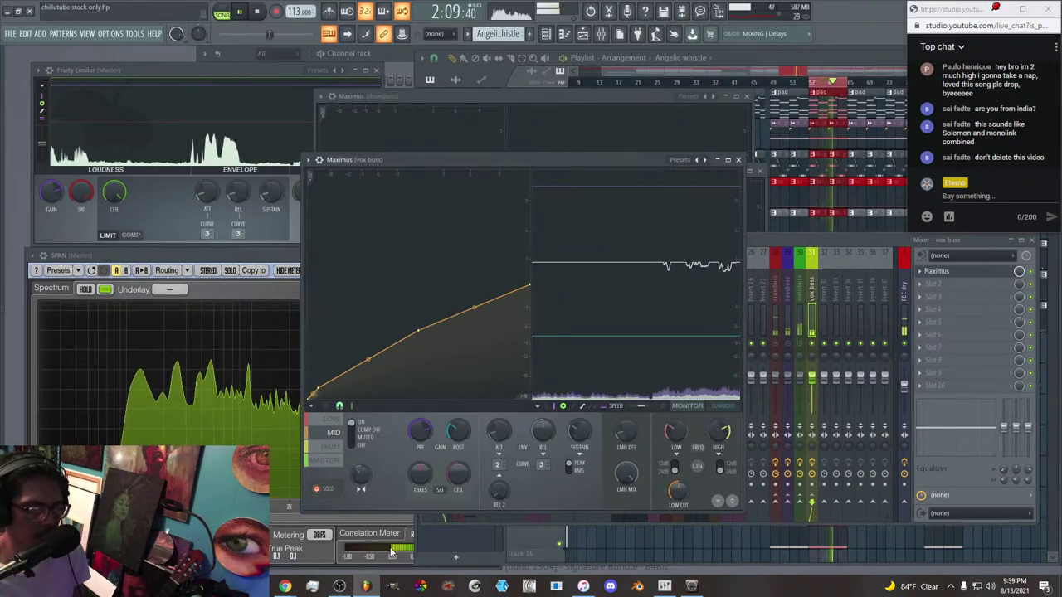
# Check the mix in mono by merging the master track's stereo separation 100%, then reset the separation.
pyautogui.press('F9')
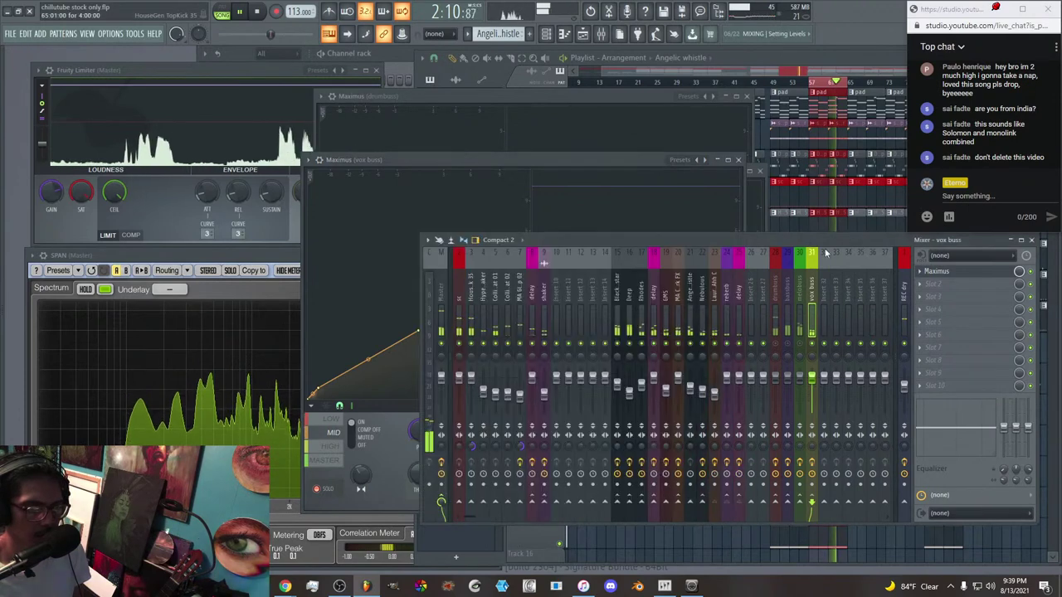
pyautogui.click(441, 452)
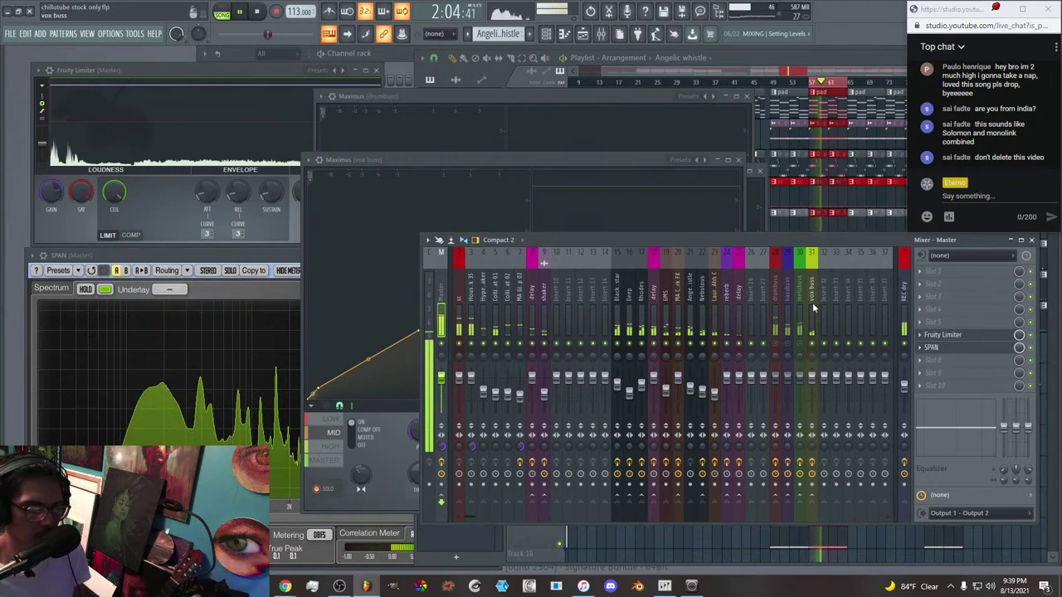
pyautogui.click(717, 314)
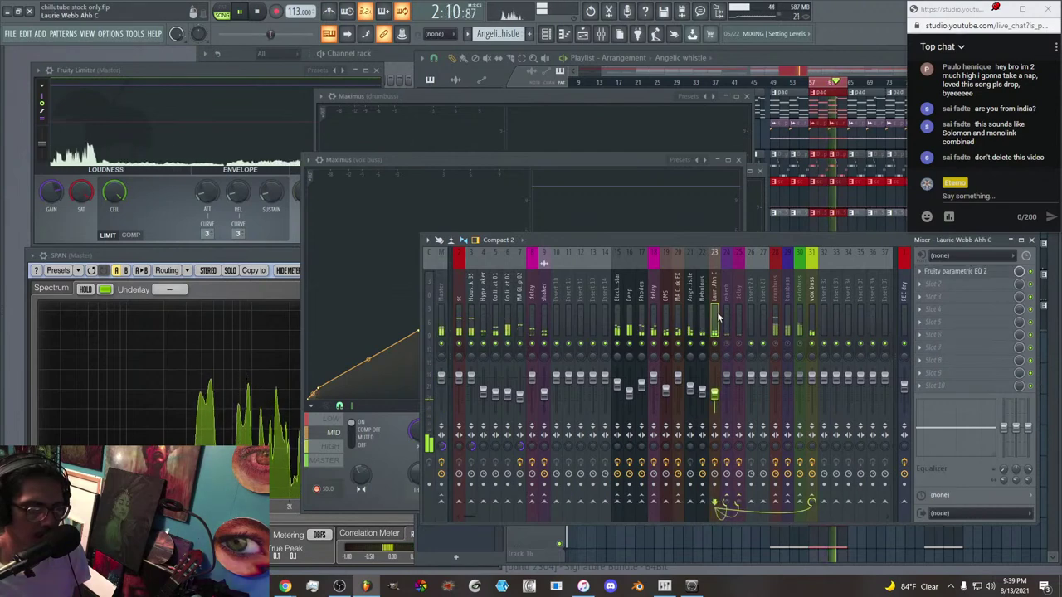
pyautogui.click(933, 290)
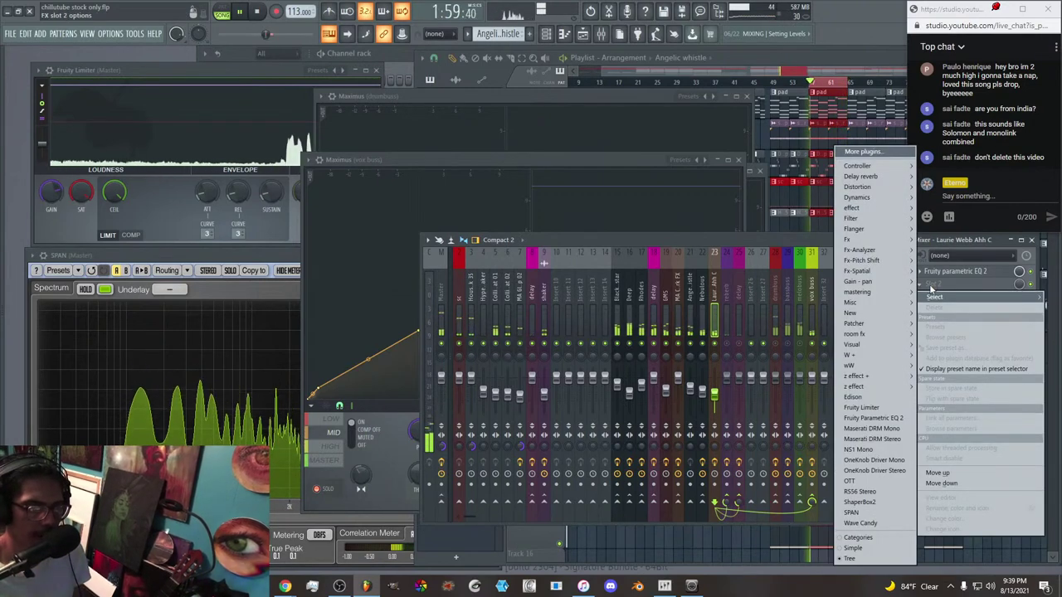
pyautogui.click(931, 289)
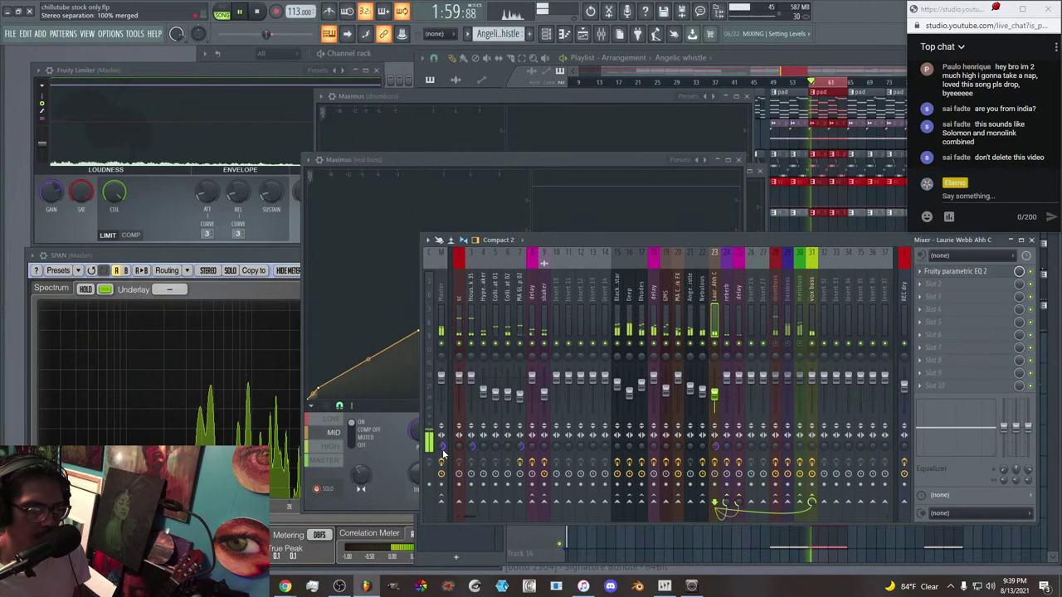
pyautogui.rightClick(443, 453)
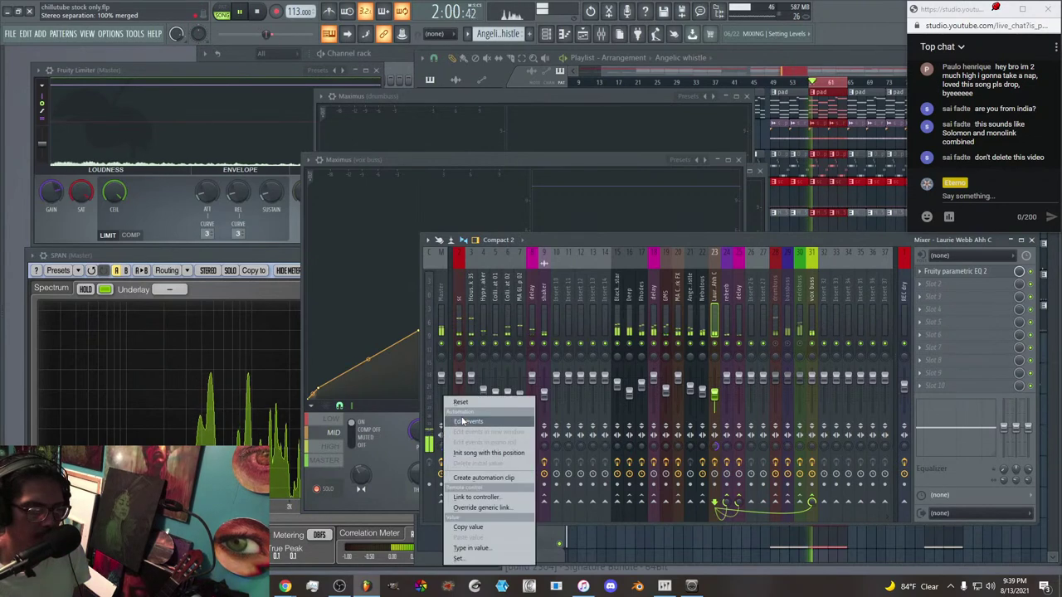
pyautogui.click(460, 408)
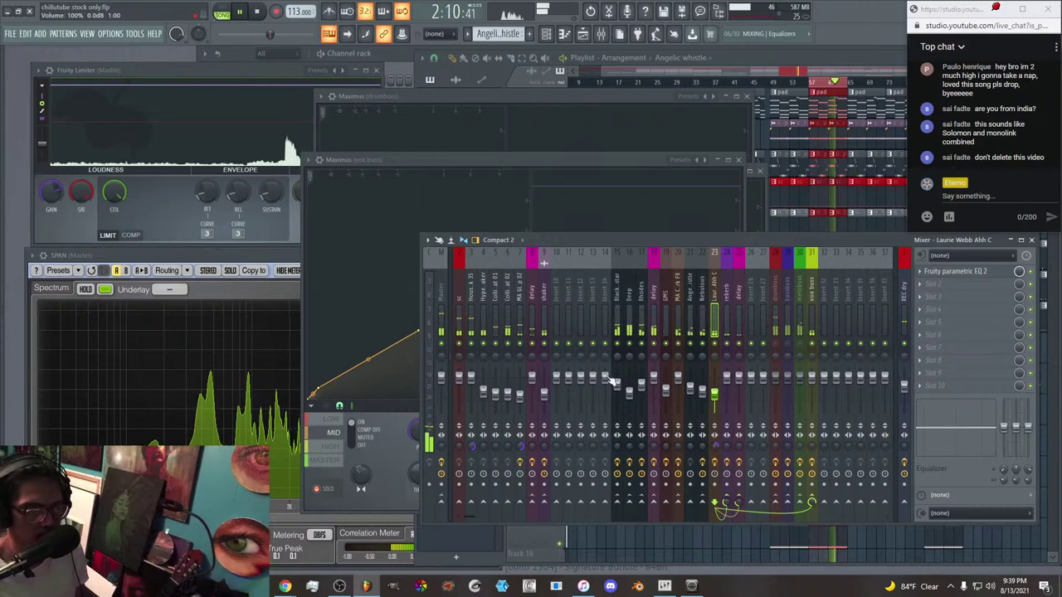
# On the vox buss Maximus high band, raise the pre gain, lower the curve's 0 dB point to about -4.7 dB, and set 45% stereo separation.
pyautogui.click(488, 166)
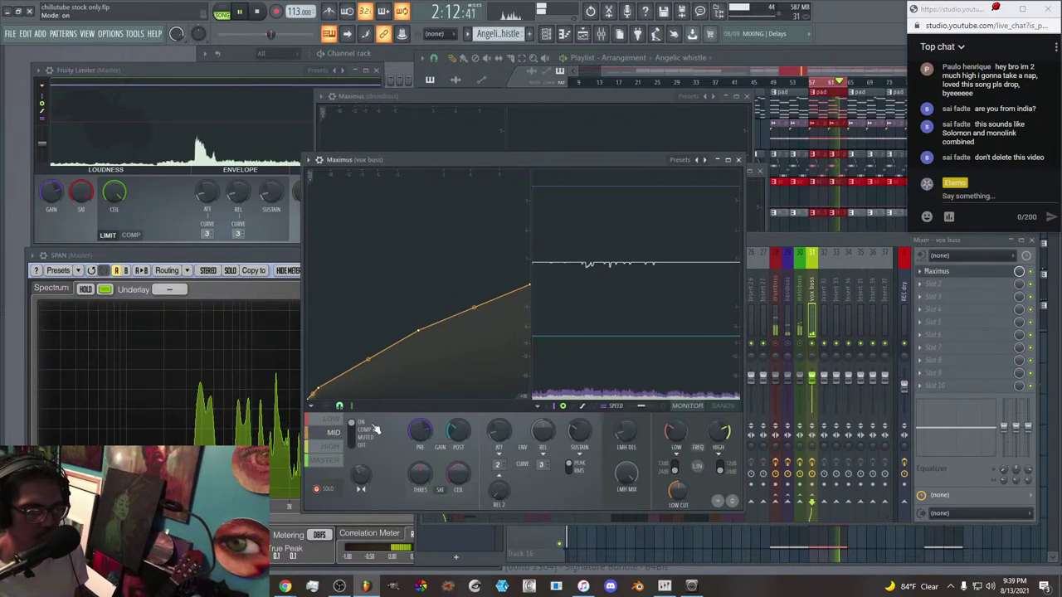
pyautogui.click(330, 448)
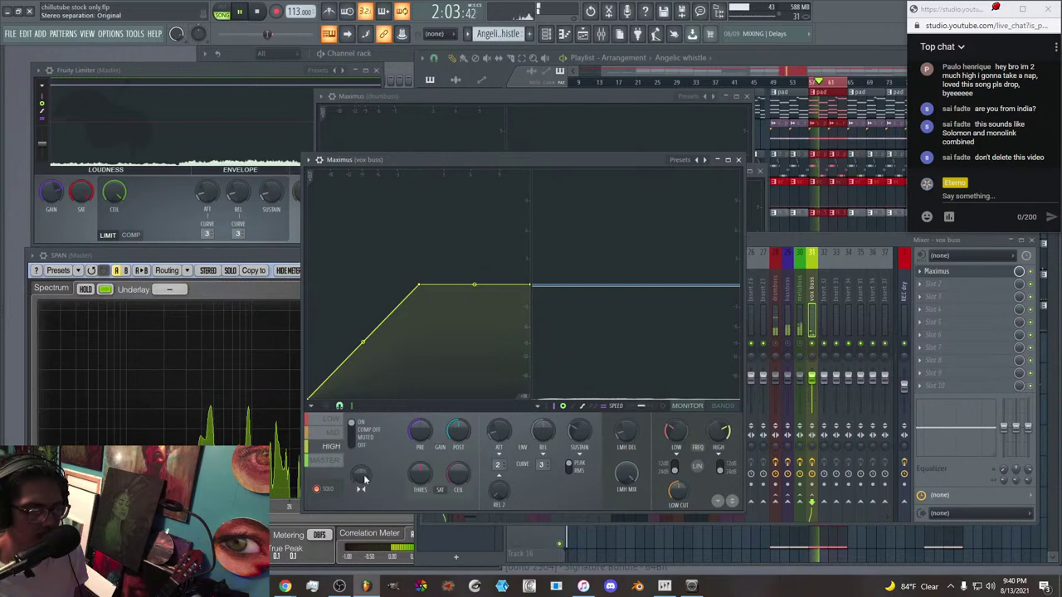
pyautogui.click(334, 461)
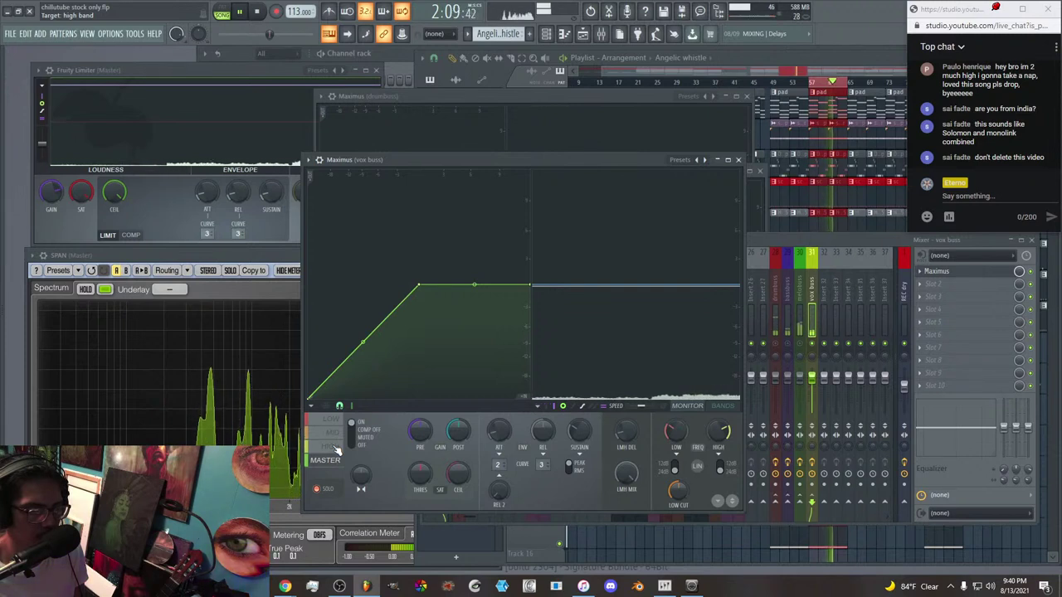
pyautogui.click(334, 447)
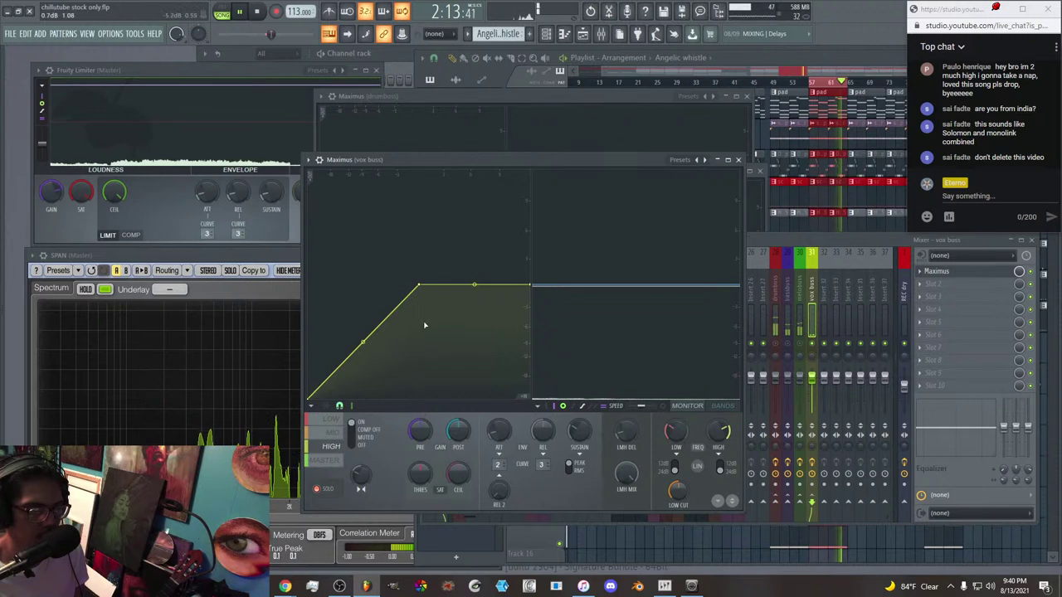
pyautogui.moveTo(423, 427); pyautogui.dragTo(423, 373)
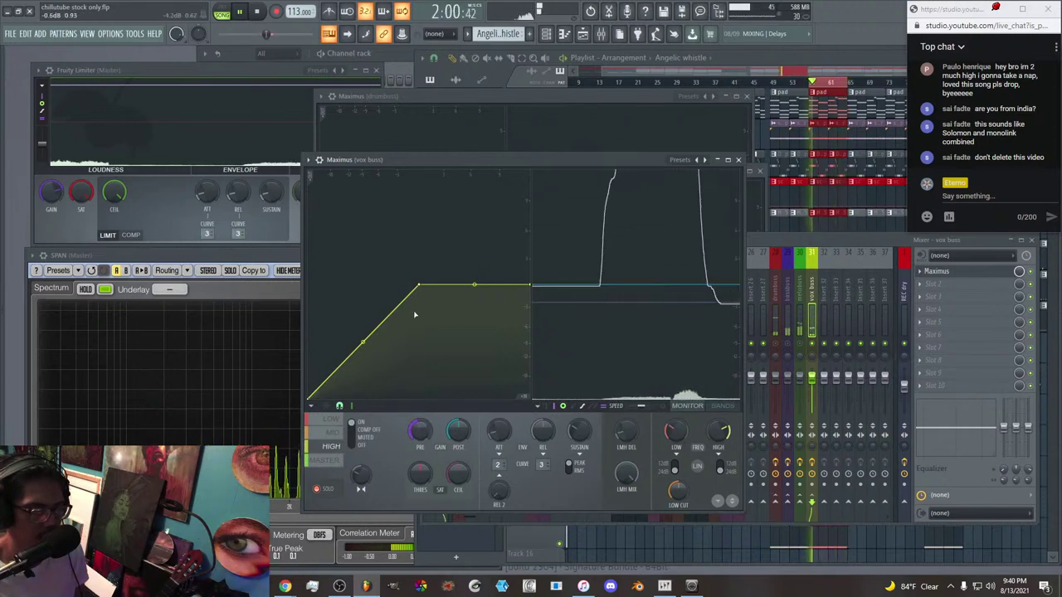
pyautogui.moveTo(420, 288); pyautogui.dragTo(421, 317)
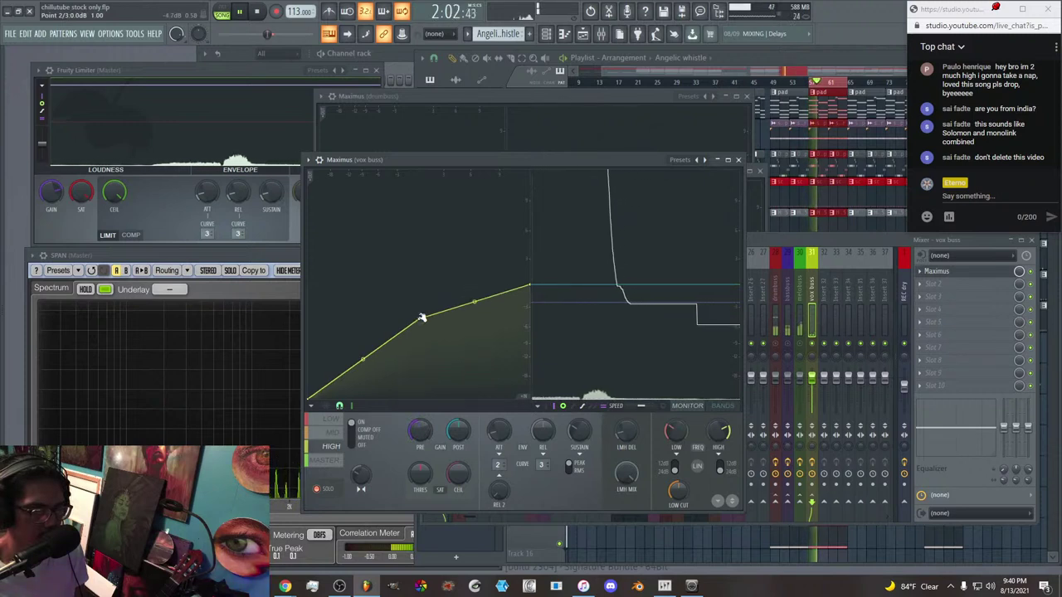
pyautogui.click(326, 462)
pyautogui.click(336, 449)
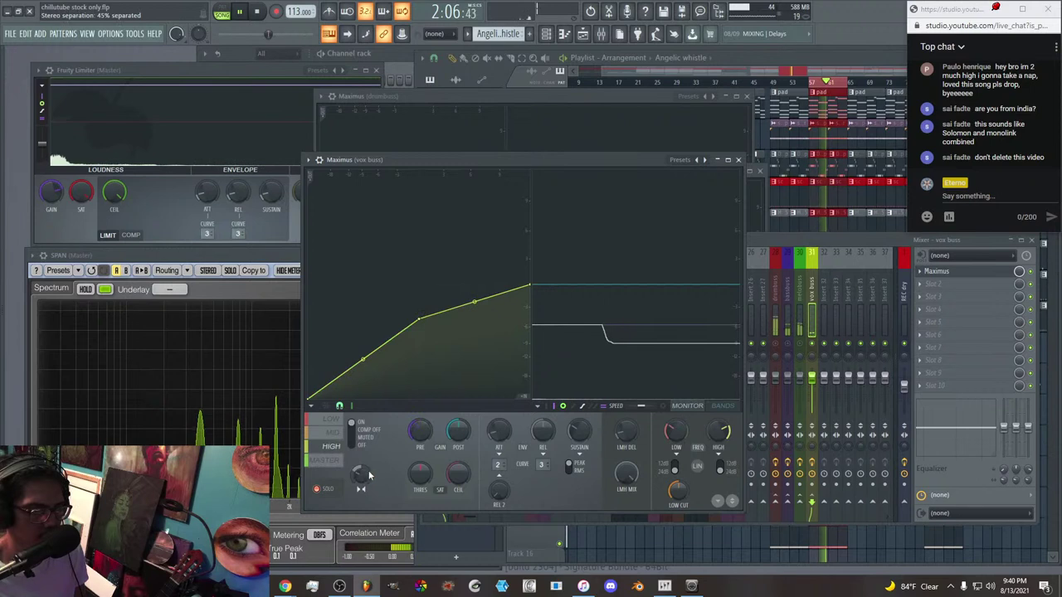
pyautogui.click(340, 460)
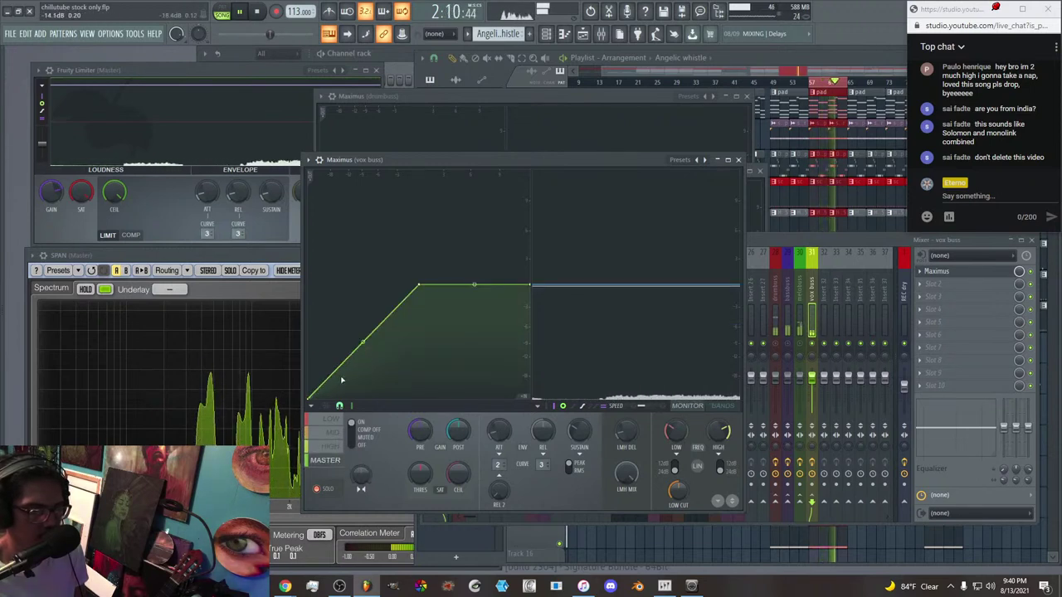
# Reset the pre gain of the high and mid bands to 0.0 dB in the vox buss Maximus and review the bands.
pyautogui.click(739, 160)
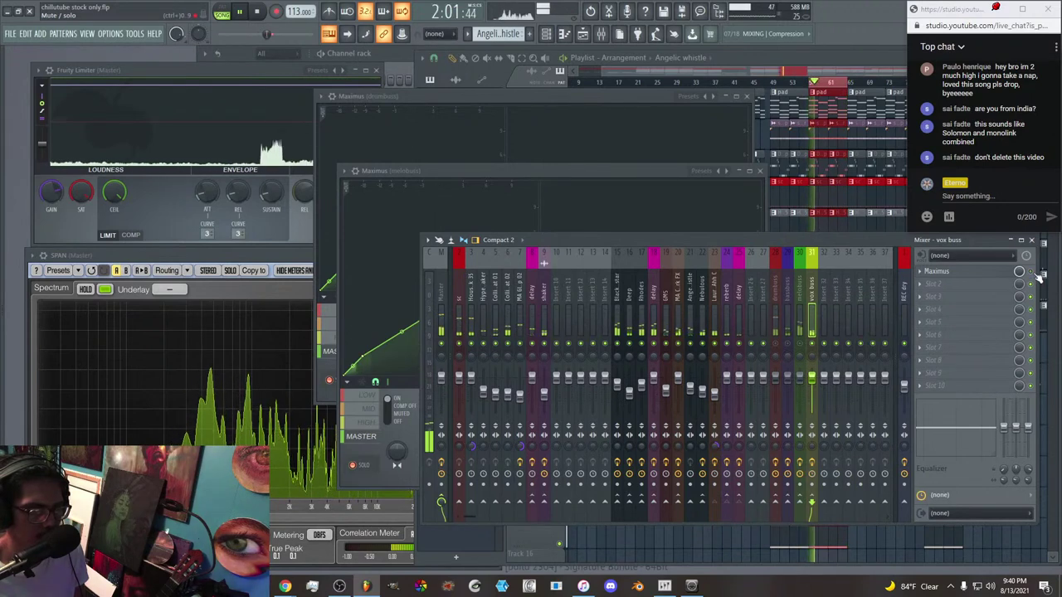
pyautogui.click(954, 271)
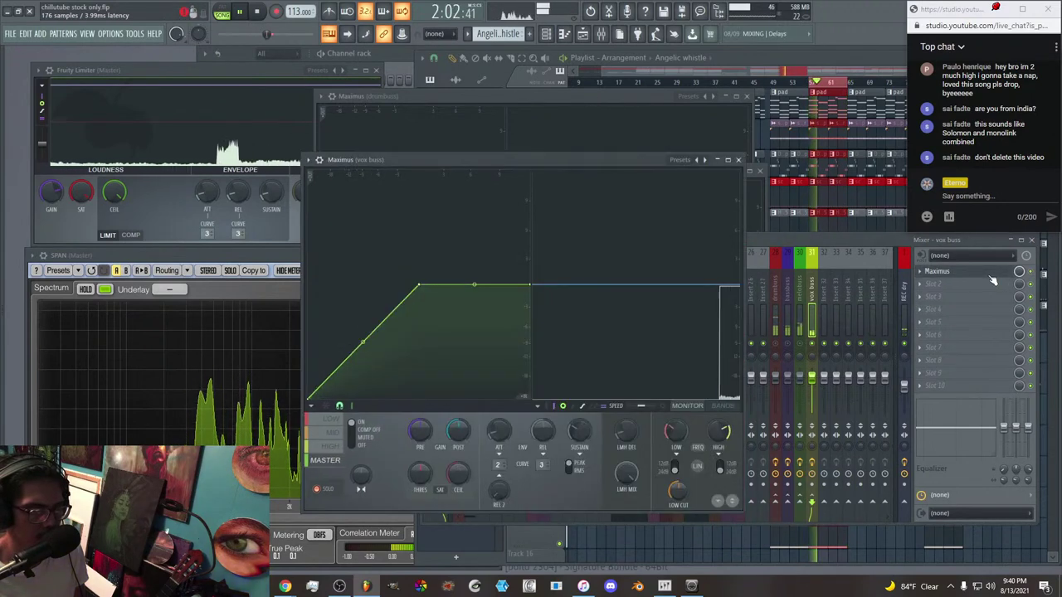
pyautogui.click(340, 448)
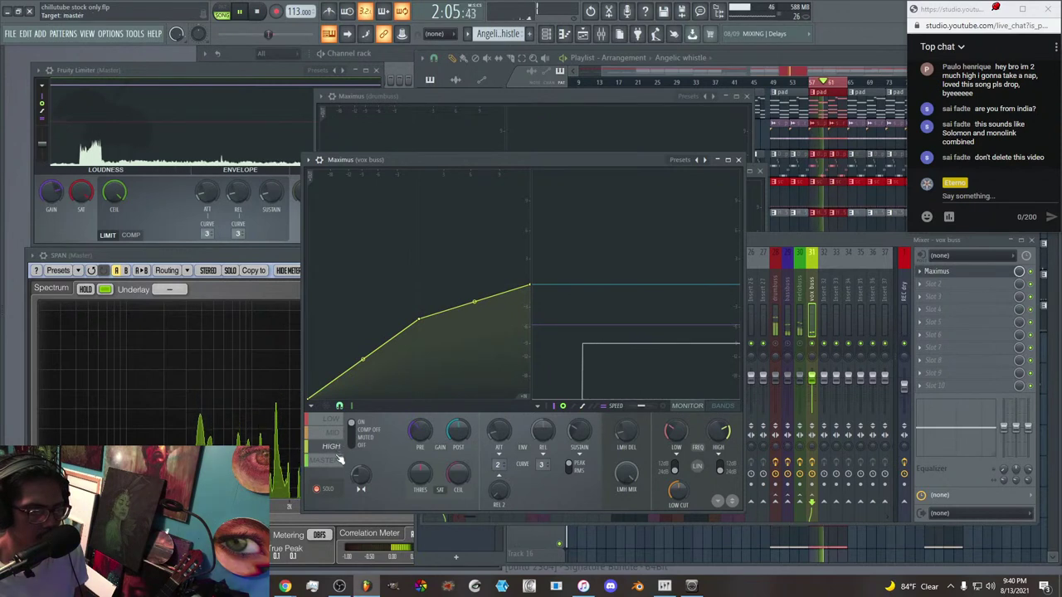
pyautogui.rightClick(422, 437)
pyautogui.click(436, 403)
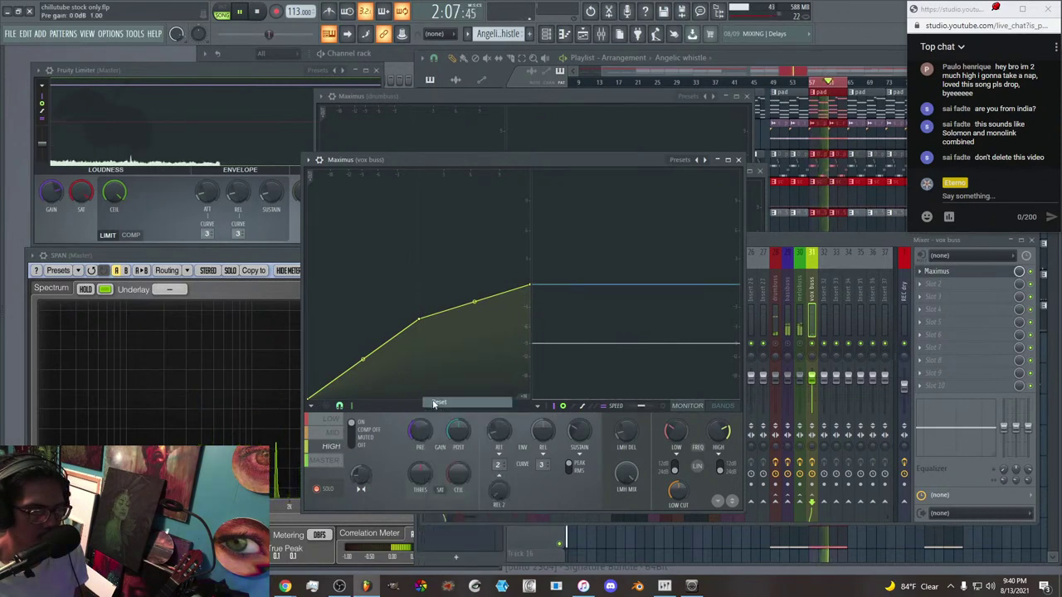
pyautogui.click(333, 433)
pyautogui.rightClick(420, 429)
pyautogui.click(436, 403)
pyautogui.click(336, 422)
pyautogui.click(335, 433)
pyautogui.click(330, 460)
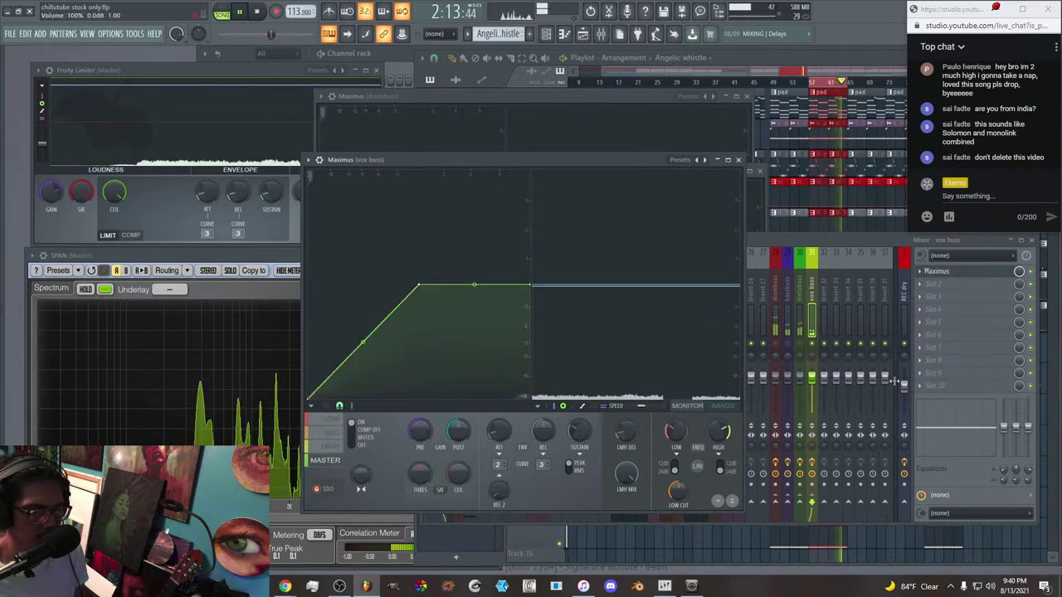
# Compare the vox buss with Maximus bypassed and re-enabled, then move the master's SPAN analyzer higher into clear view.
pyautogui.click(1032, 272)
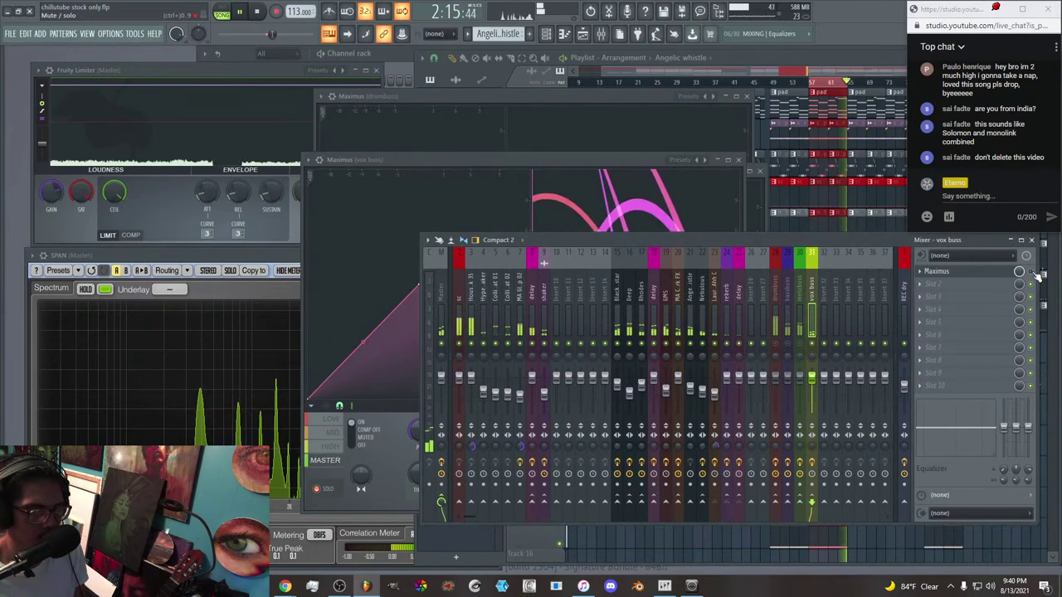
pyautogui.click(1032, 272)
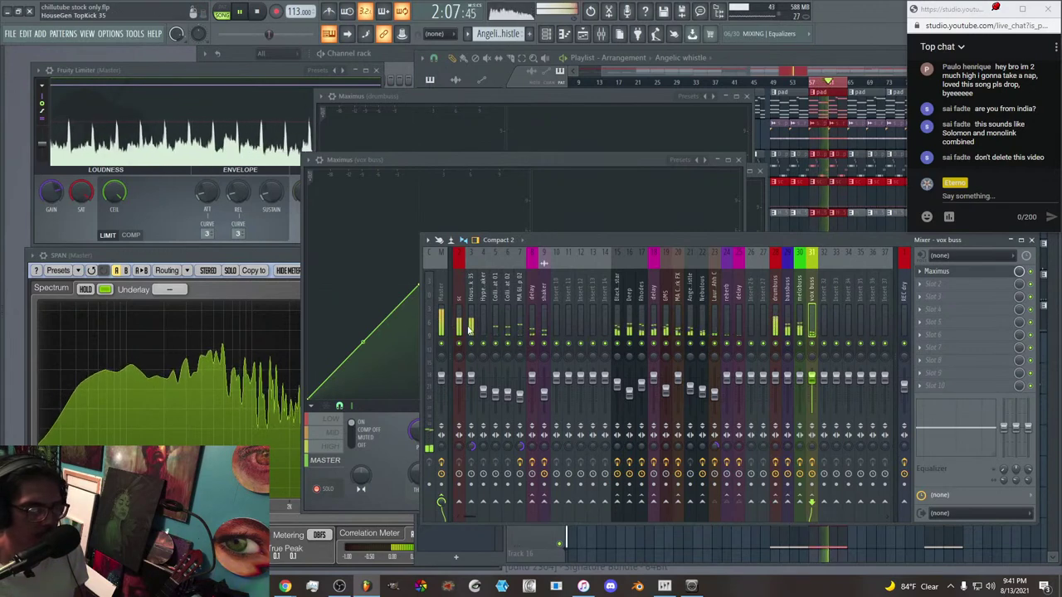
pyautogui.moveTo(252, 257); pyautogui.dragTo(261, 199)
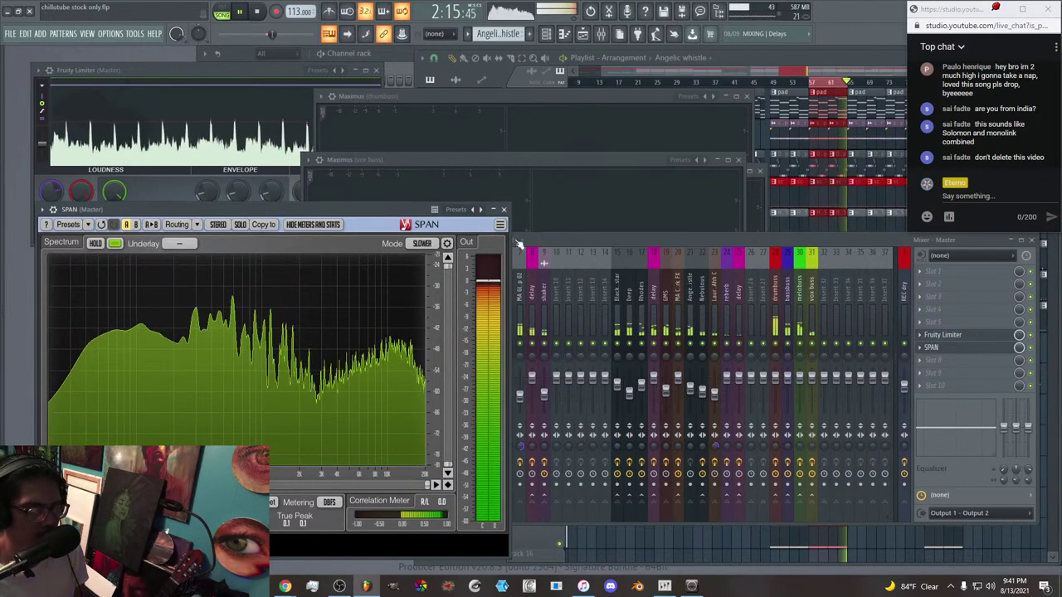
# Insert Fruity parametric EQ 2 in the melobuss' second effect slot, shape a gentle mid cut with bands 4 and 5, and compare it bypassed.
pyautogui.click(732, 267)
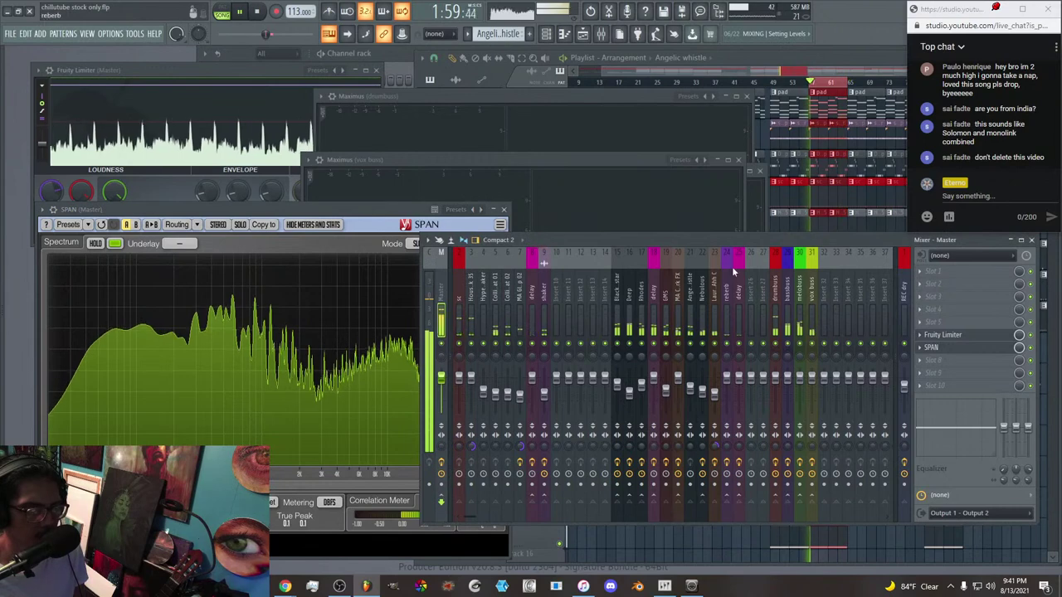
pyautogui.click(800, 322)
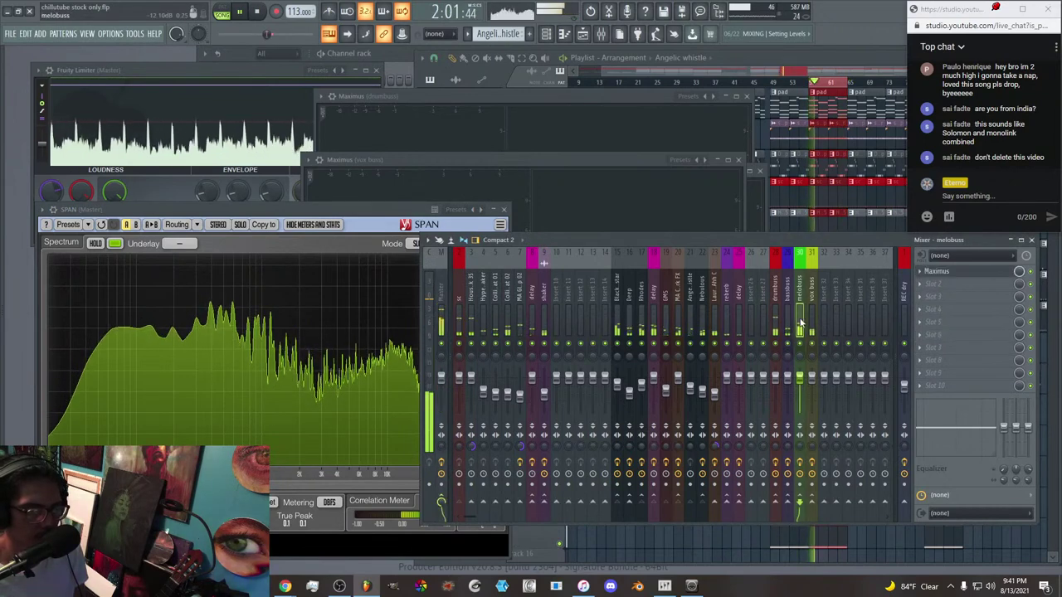
pyautogui.click(935, 284)
pyautogui.click(888, 417)
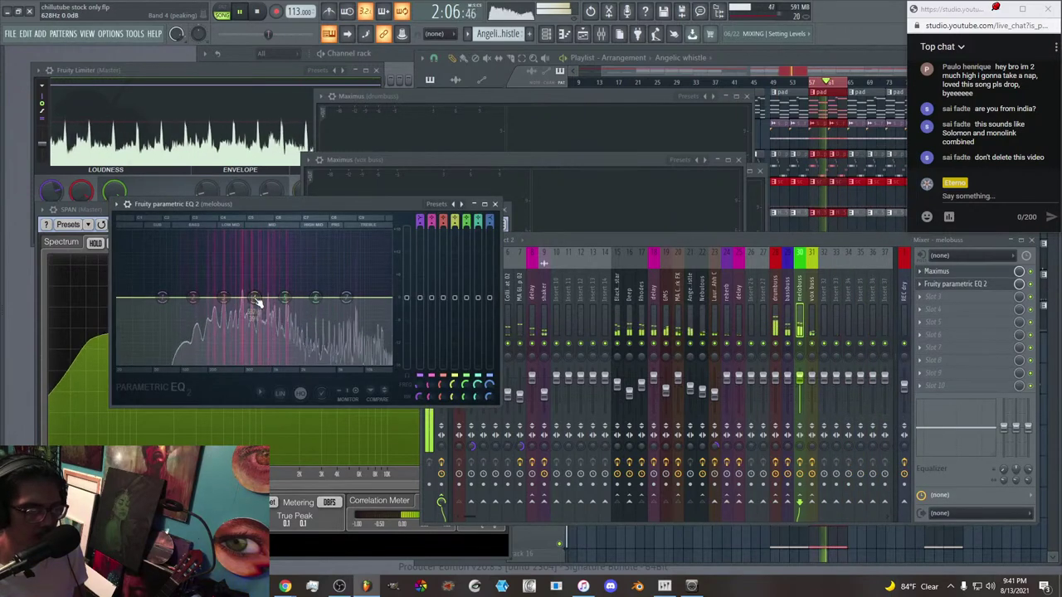
pyautogui.moveTo(251, 298); pyautogui.dragTo(245, 305)
pyautogui.moveTo(278, 204); pyautogui.dragTo(476, 250)
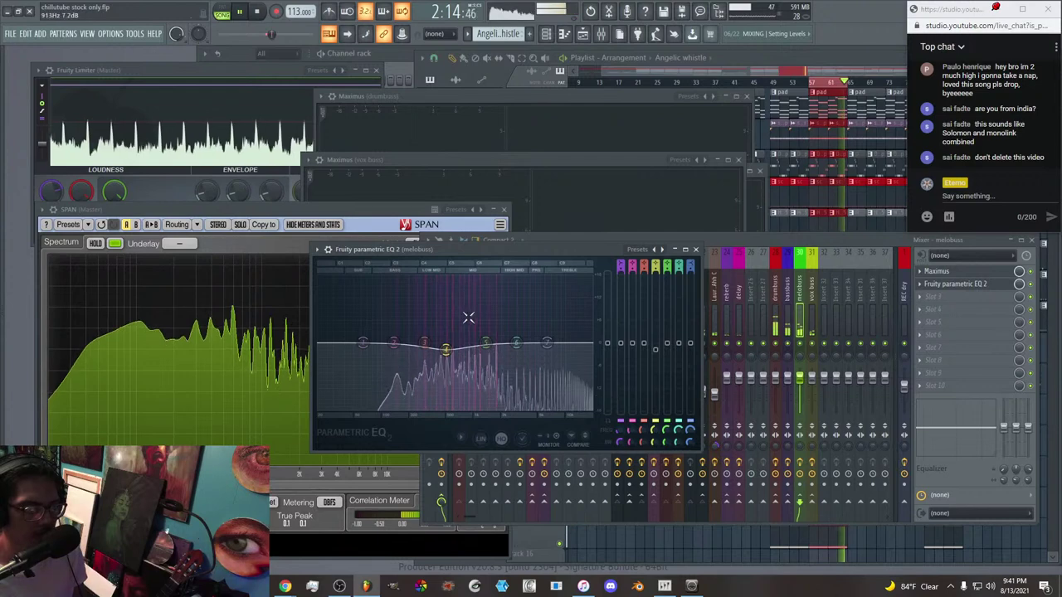
pyautogui.moveTo(460, 332); pyautogui.dragTo(445, 352)
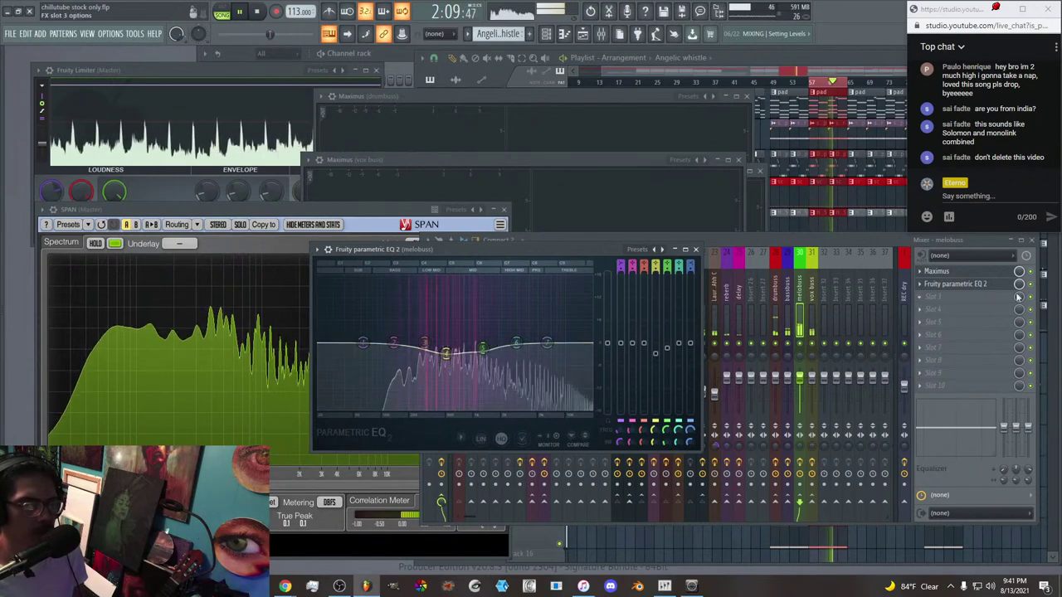
pyautogui.click(1030, 284)
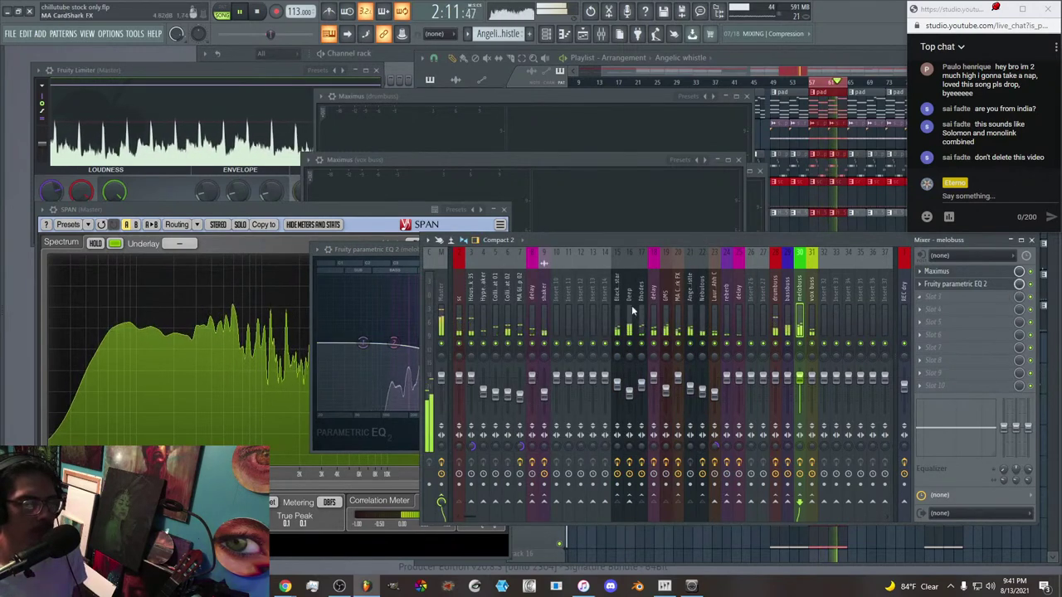
# Stop playback, clear the playlist's loop selection and return to the song's start, then save the project.
pyautogui.press('space')
pyautogui.click(775, 74)
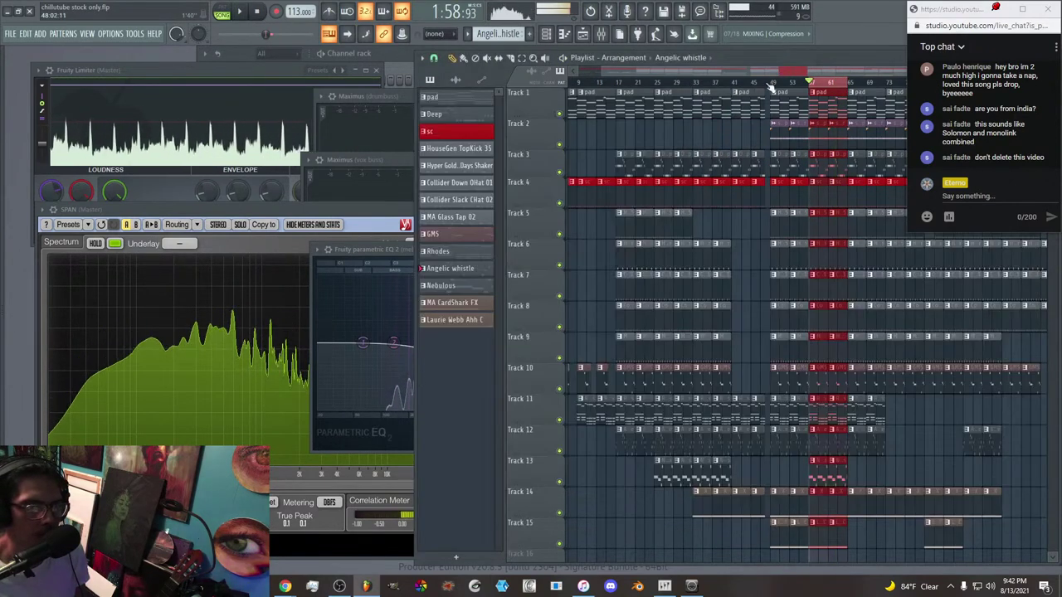
pyautogui.scroll(-3, 768, 78)
pyautogui.click(655, 83)
pyautogui.moveTo(654, 81); pyautogui.dragTo(496, 76)
pyautogui.click(12, 33)
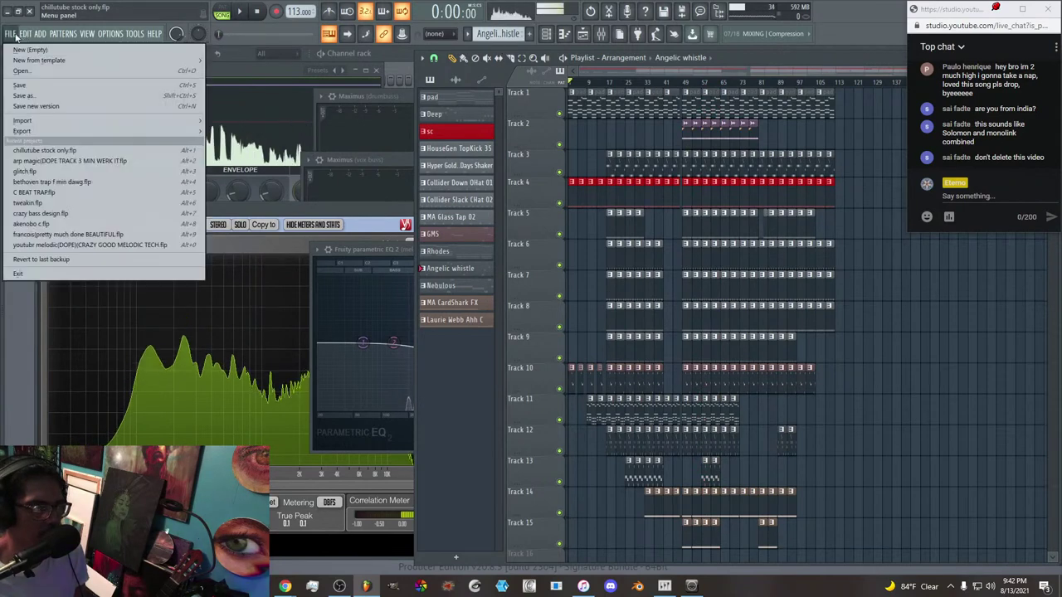
pyautogui.click(29, 85)
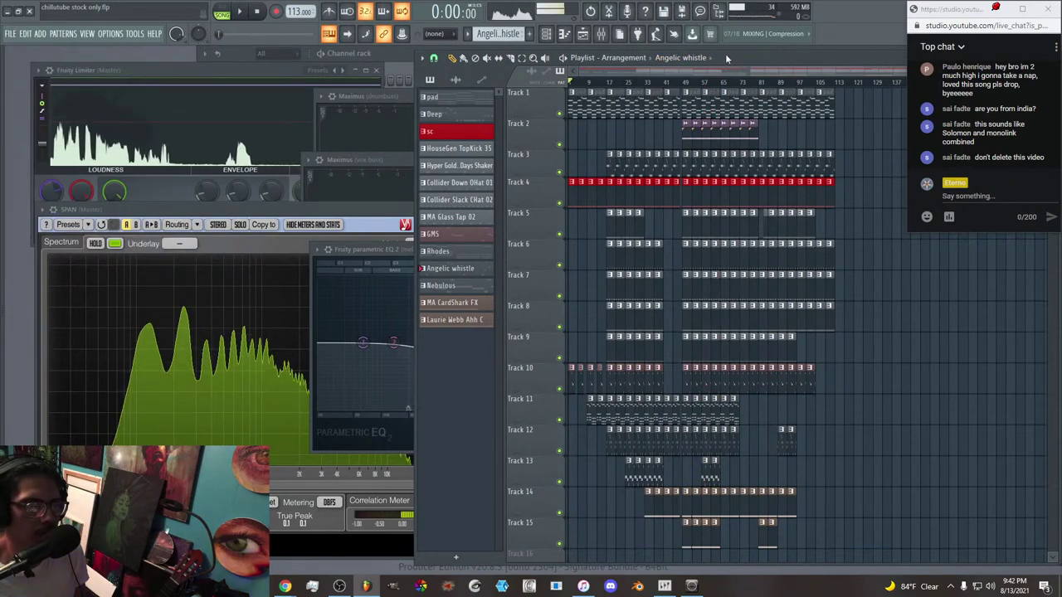
# Place the playhead at the start of the playlist and bring the mixer back into view.
pyautogui.click(601, 33)
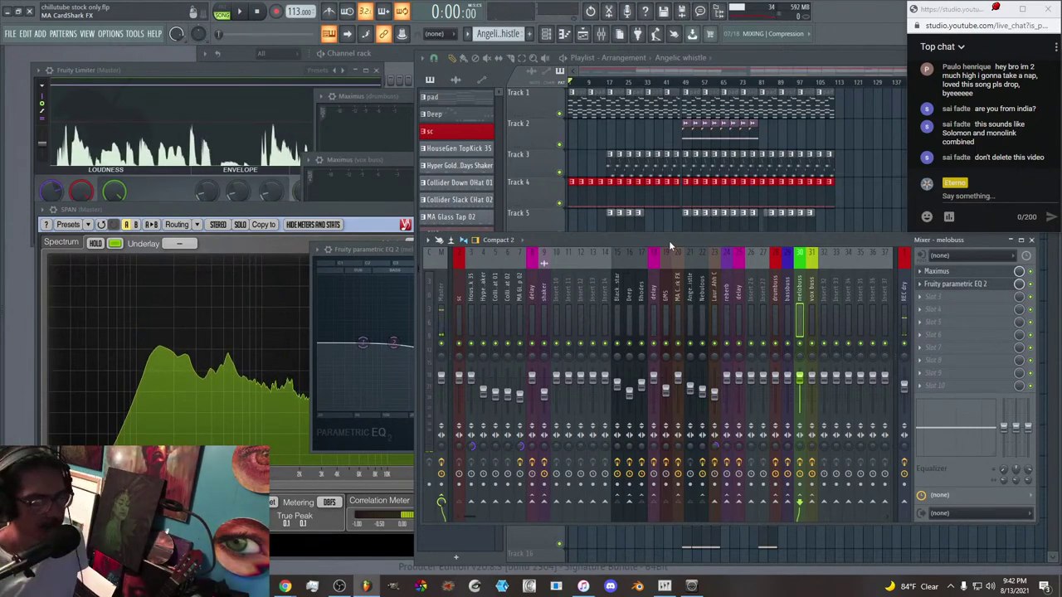
pyautogui.click(572, 83)
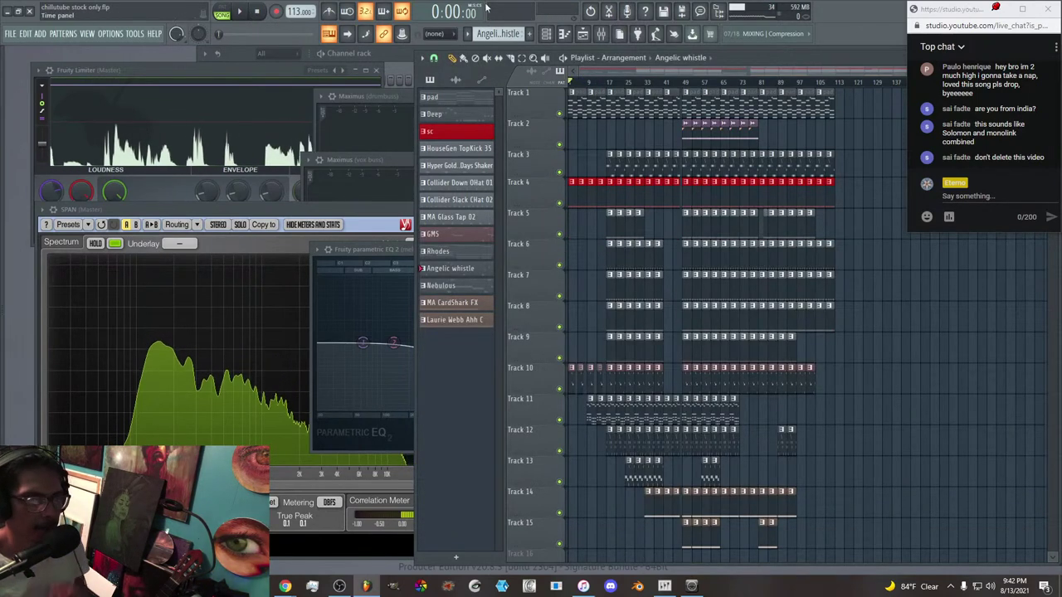
pyautogui.click(601, 33)
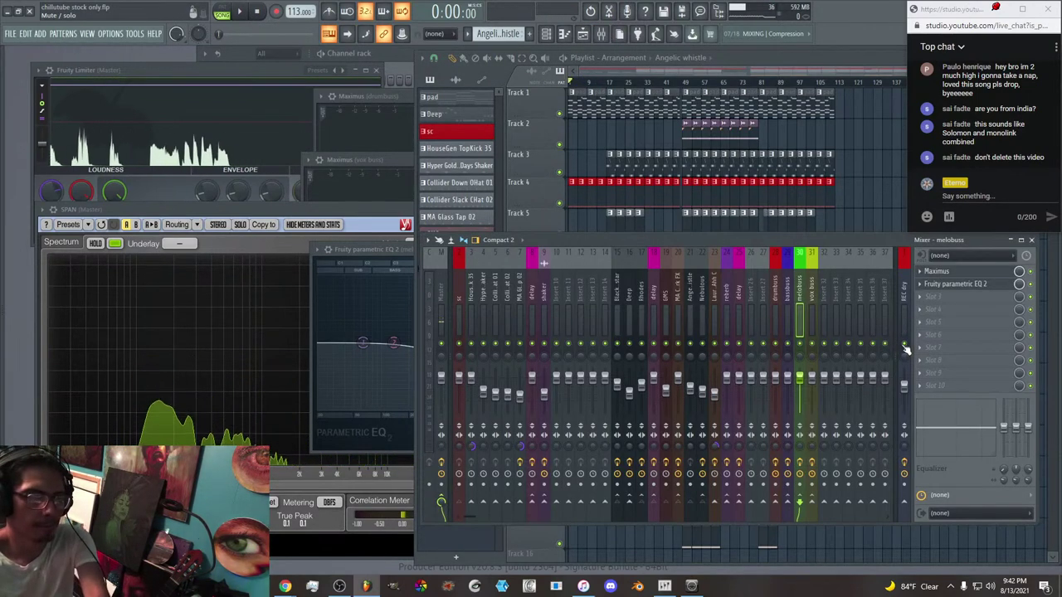
# Play the song from the start and review the Maximus settings on the melobuss and vox buss.
pyautogui.click(240, 11)
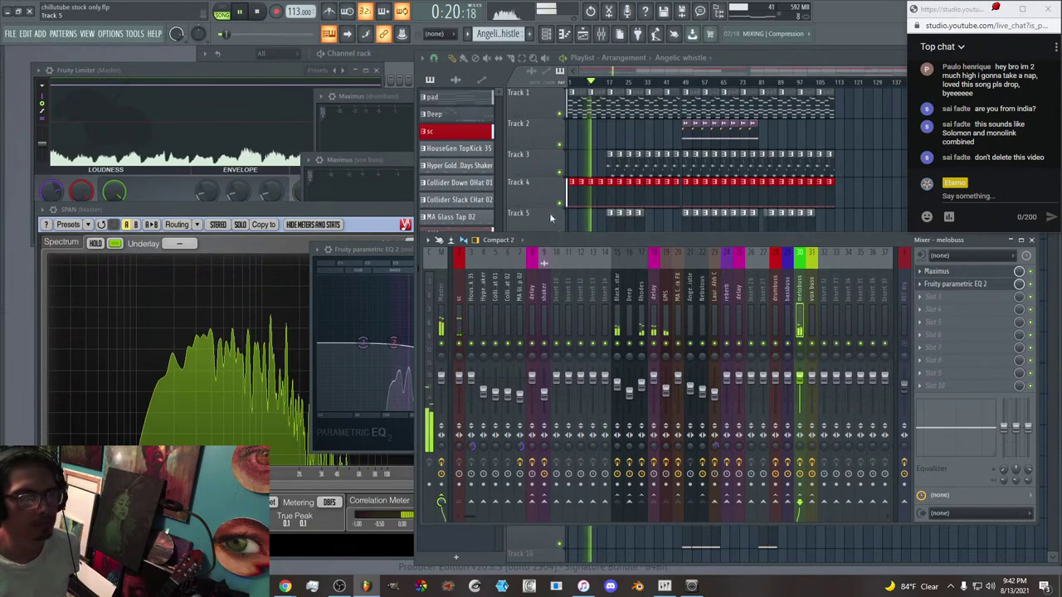
pyautogui.click(946, 273)
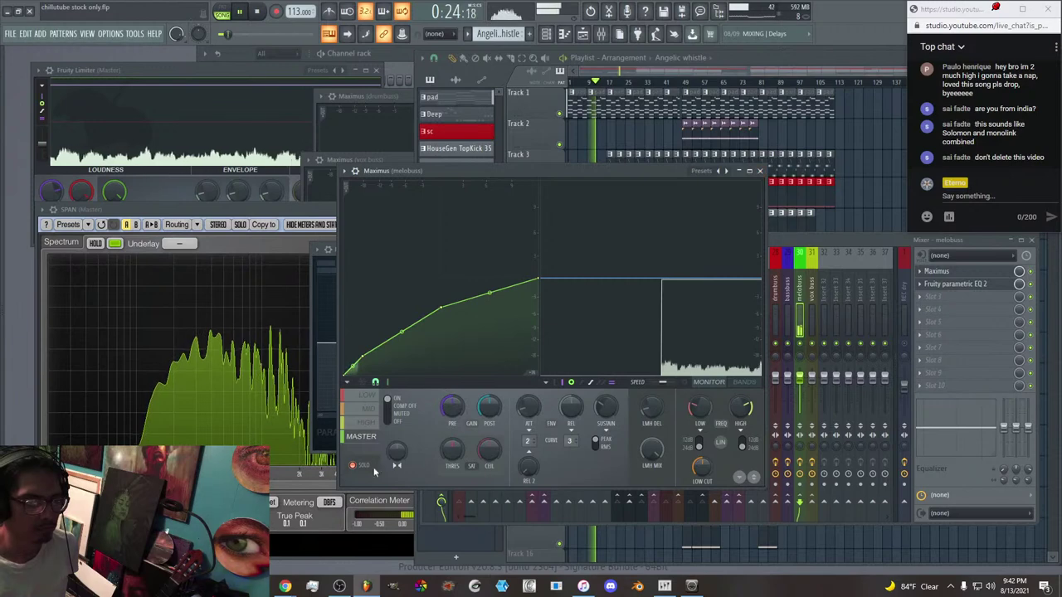
pyautogui.click(759, 171)
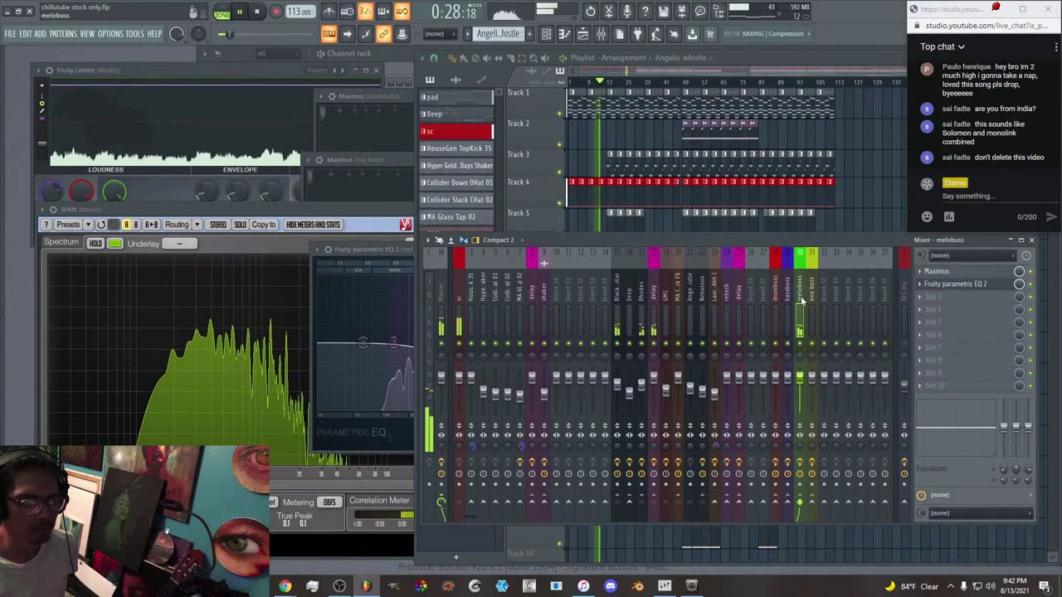
pyautogui.click(811, 311)
pyautogui.click(986, 274)
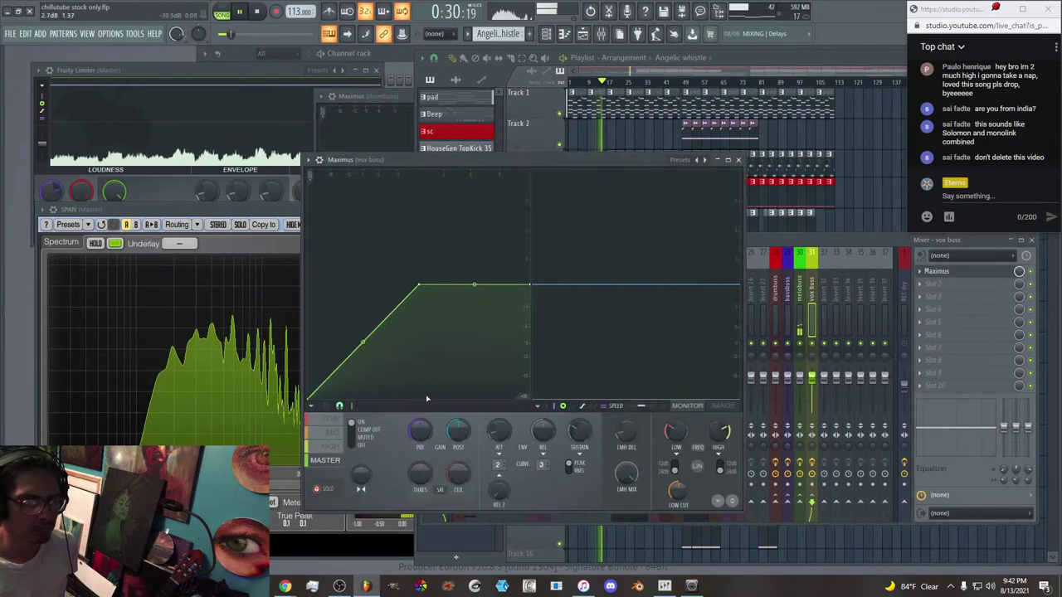
pyautogui.click(737, 159)
# Inspect the Maximus compression curves on the bassbuss and drumbuss during playback, closing each plugin window after checking it.
pyautogui.click(787, 307)
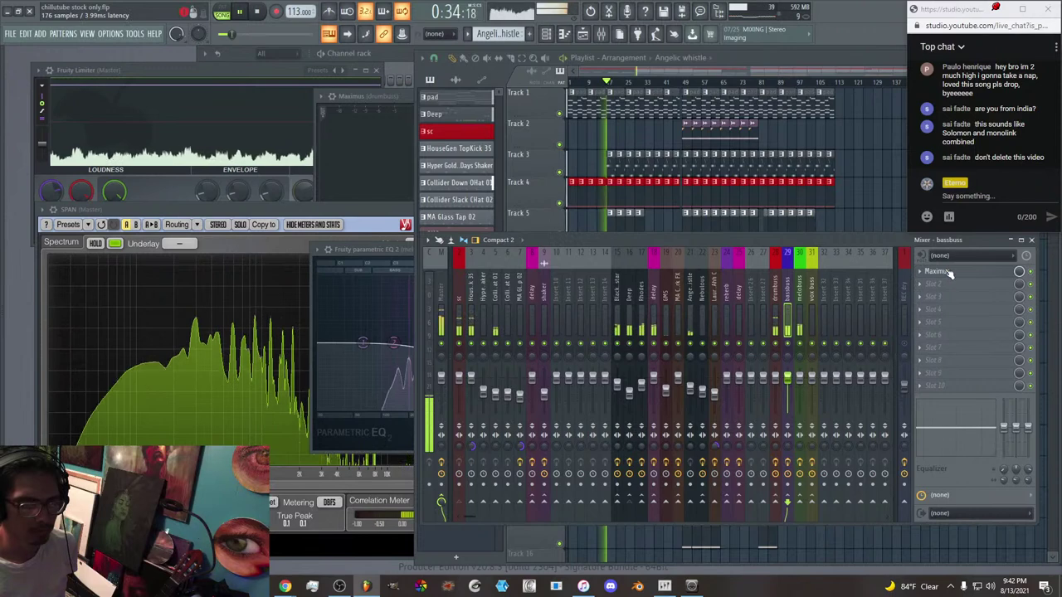
pyautogui.click(936, 271)
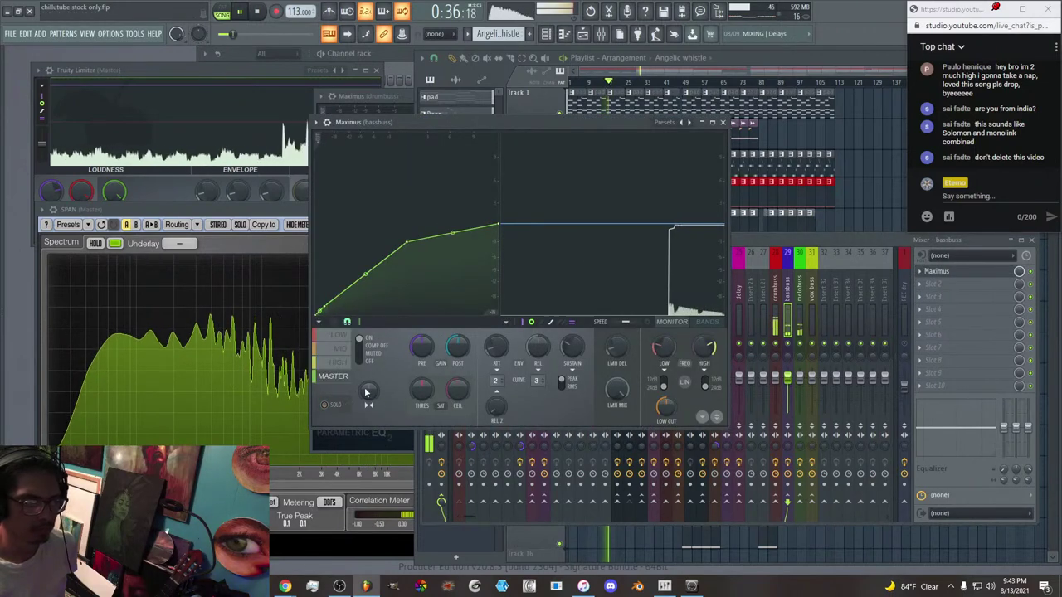
pyautogui.click(723, 123)
pyautogui.click(774, 308)
pyautogui.click(936, 273)
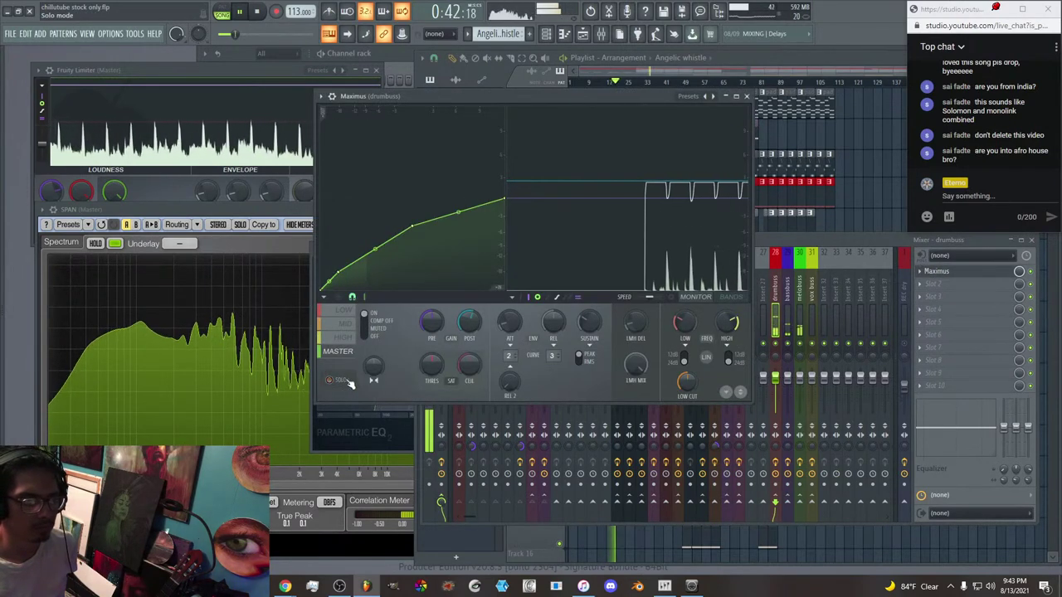
pyautogui.click(746, 97)
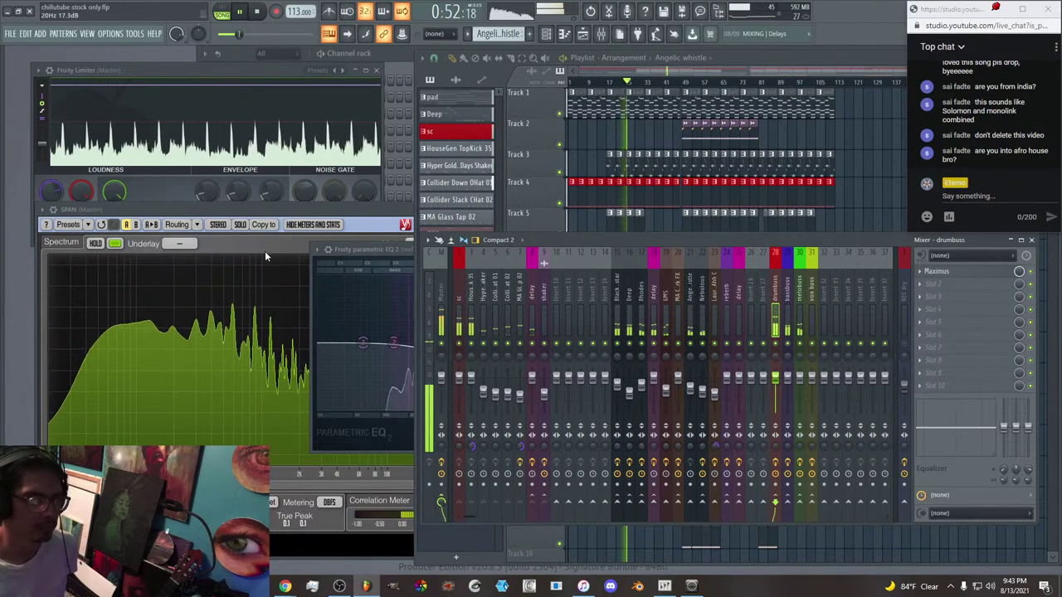
# Bring the master's SPAN analyzer forward, monitor the song through its last clips, then stop playback and bring the mixer back into view.
pyautogui.click(271, 214)
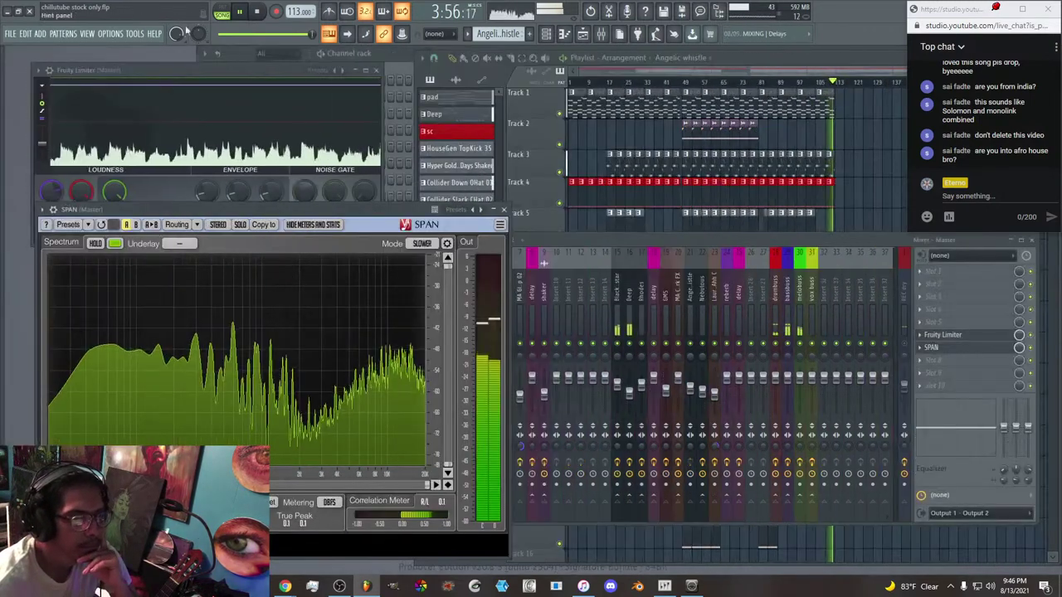
pyautogui.click(260, 10)
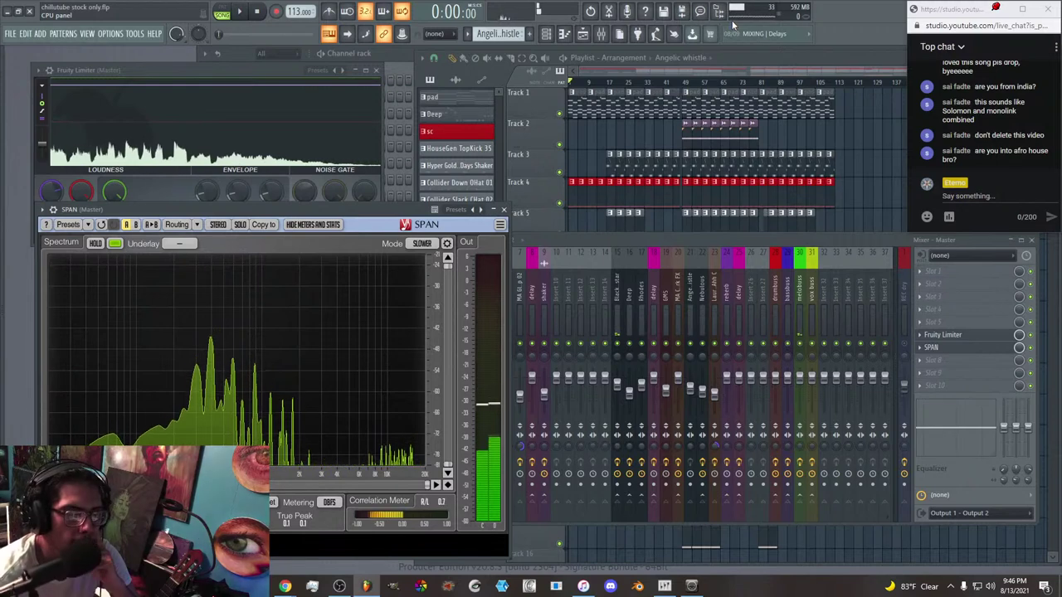
pyautogui.click(912, 343)
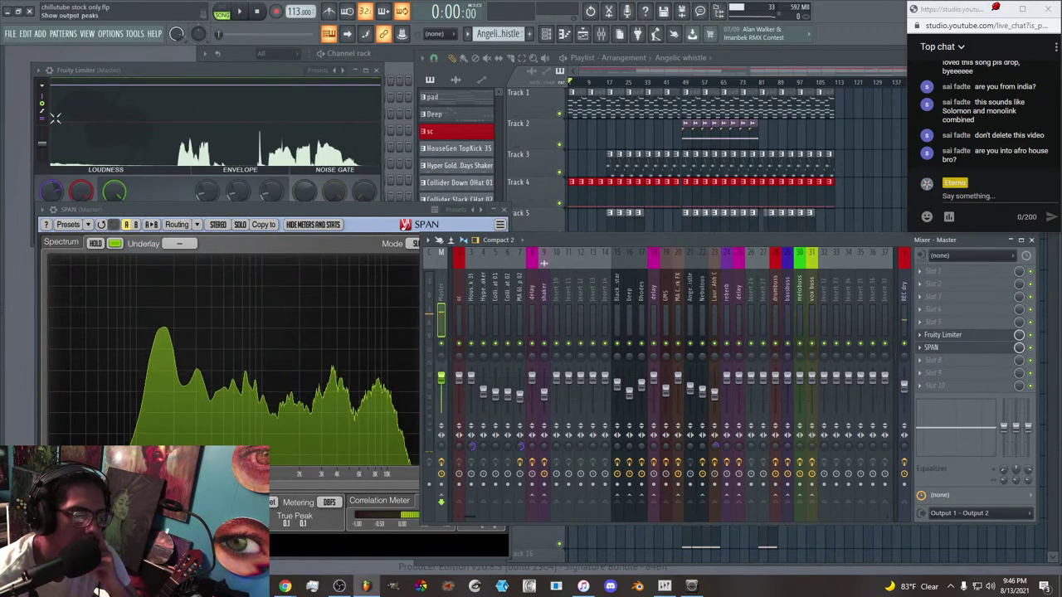
# Leave the project's file commands and switch to OBS Studio to bring up its streaming controls.
pyautogui.click(17, 37)
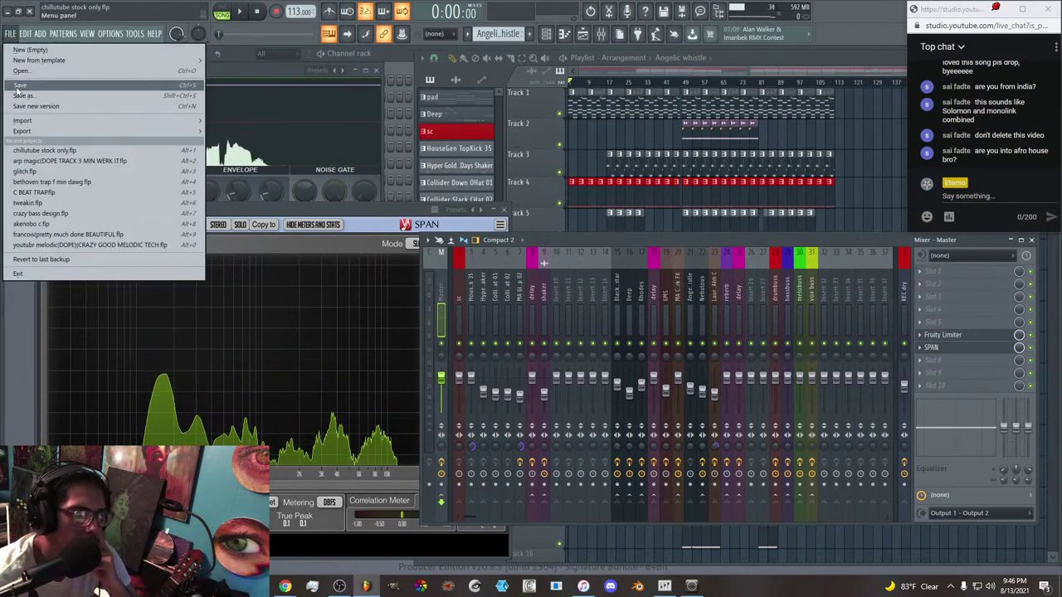
pyautogui.press('Escape')
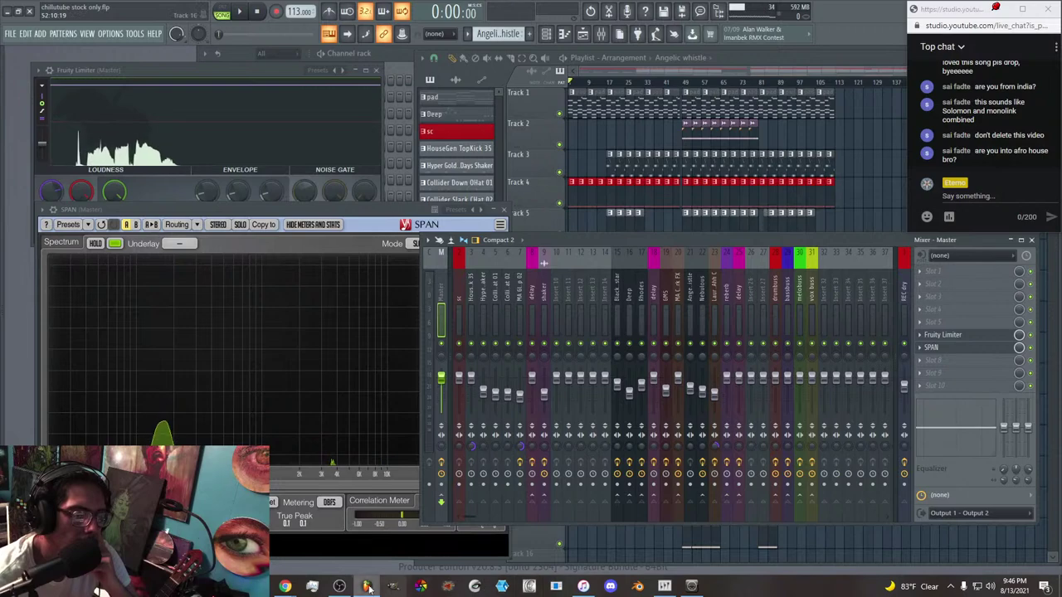
pyautogui.click(339, 587)
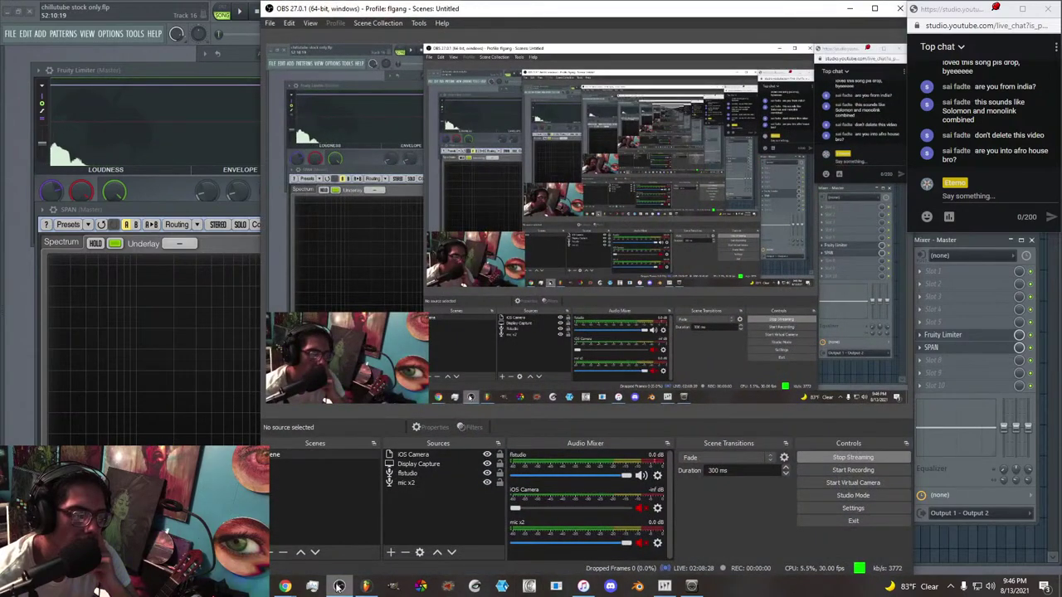